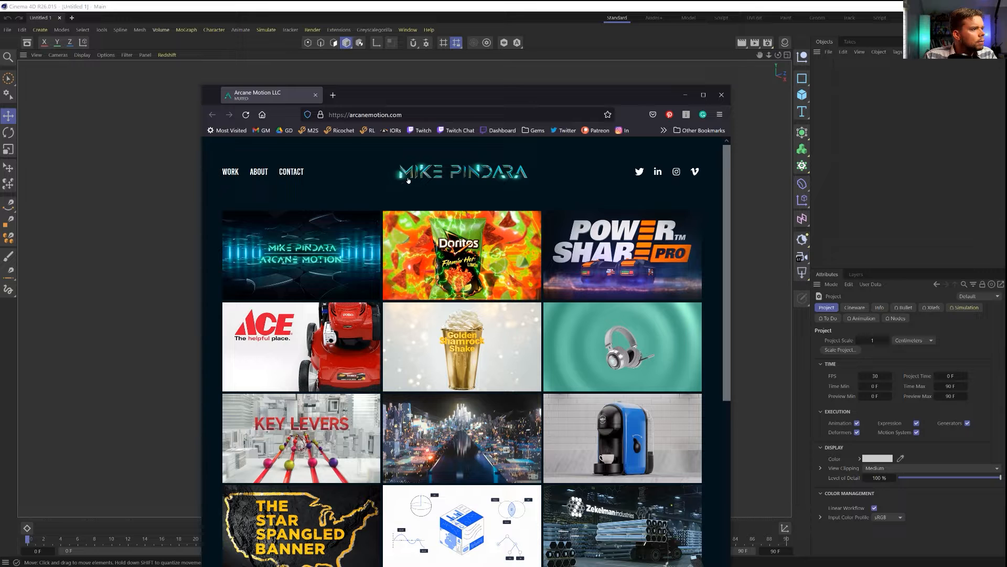
Enlarge the arcanemotion.com page to examine its animated header logo up close, and return it to 90% zoom
scroll(516, 229, "up", 8, "ctrl")
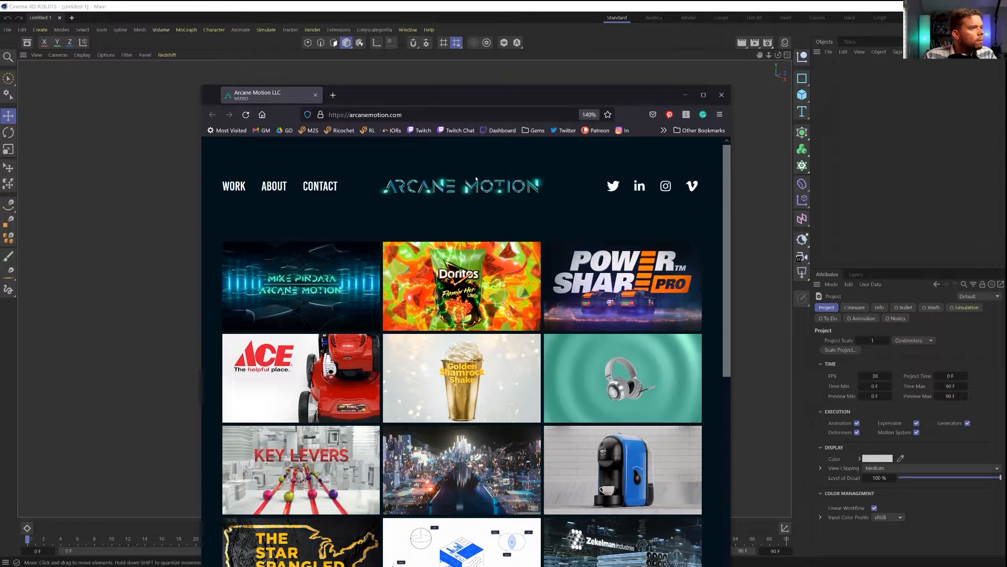
scroll(516, 230, "up", 1, "ctrl")
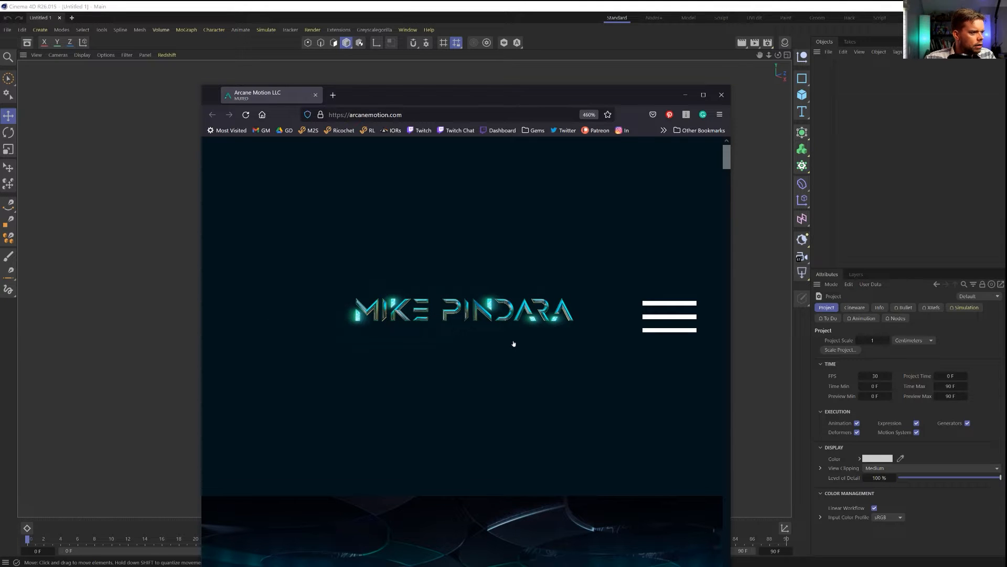
scroll(514, 343, "down", 1, "ctrl")
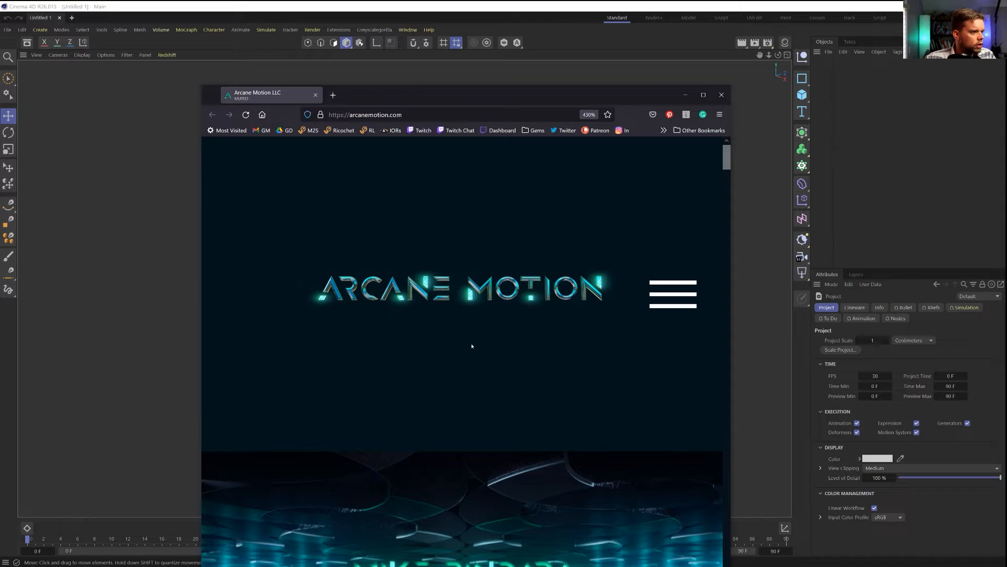
scroll(472, 346, "down", 10, "ctrl")
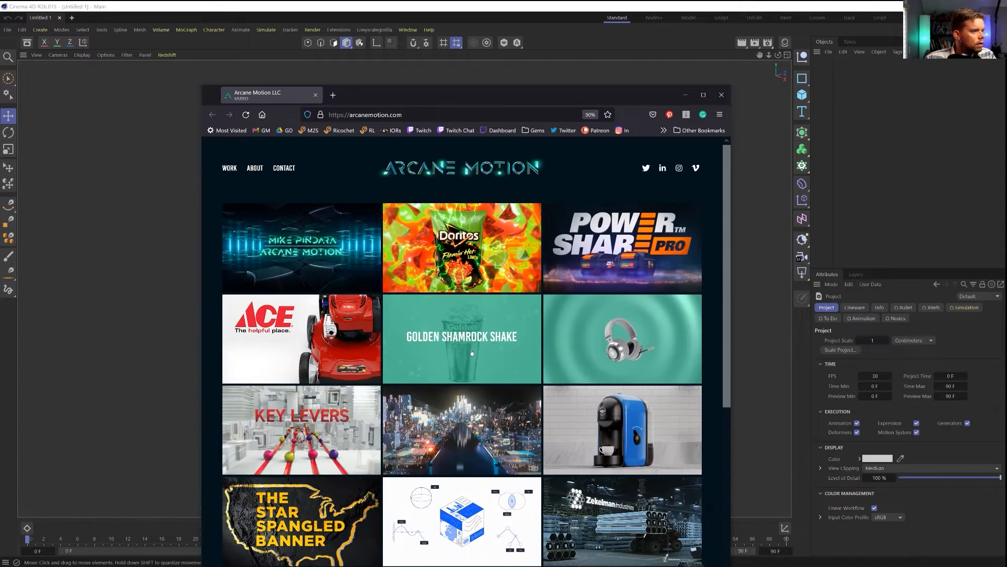
Play the Motion Reel video from the portfolio page, and move the browser away from the Cinema 4D window
left_click(302, 248)
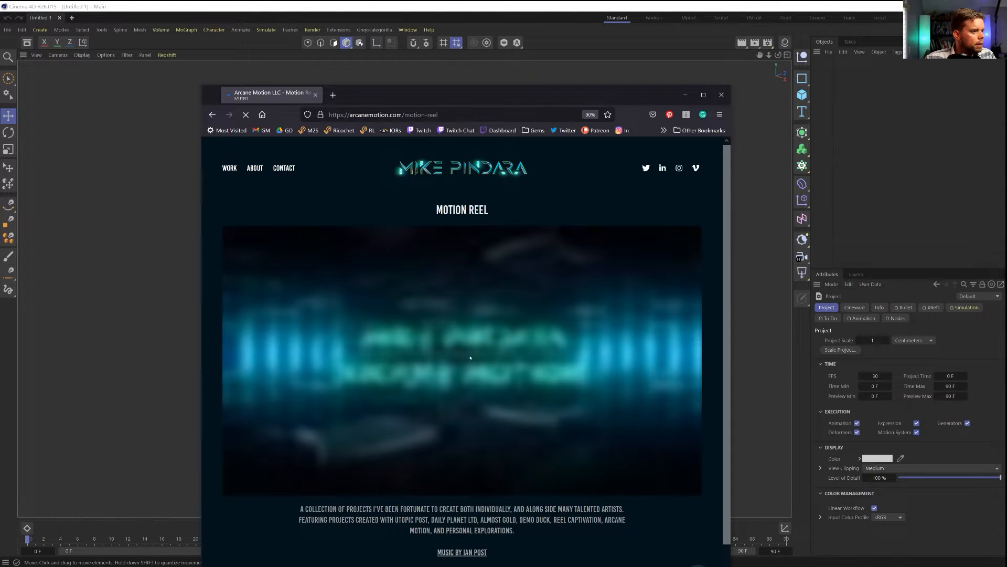
left_click(240, 482)
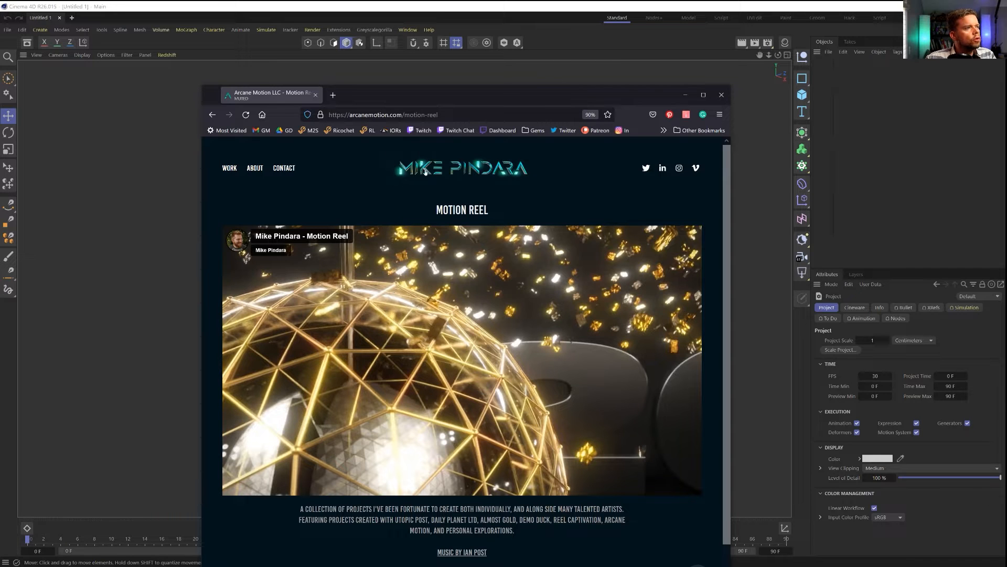
left_click_drag(478, 95, 1006, 157)
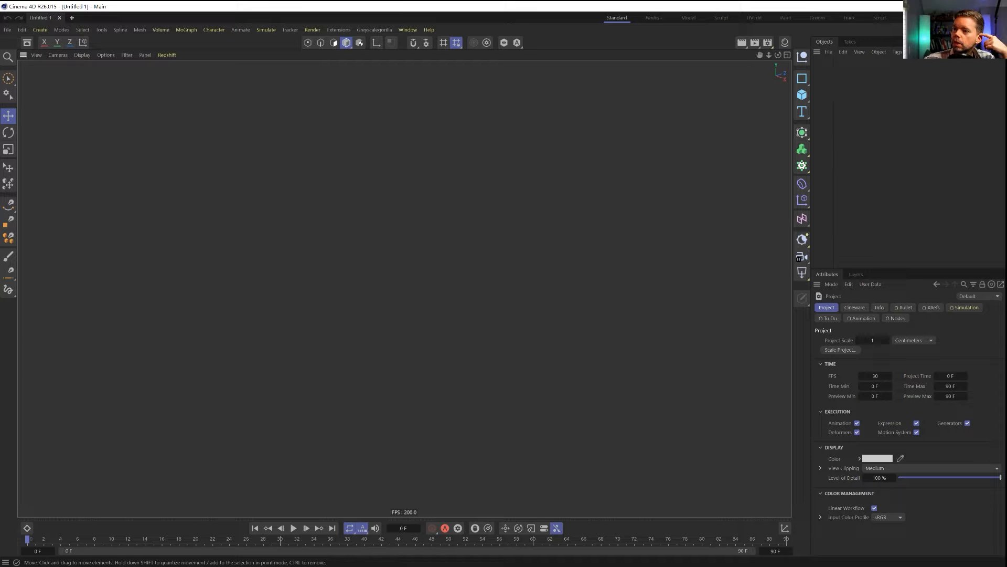
left_click_drag(1006, 40, 475, 58)
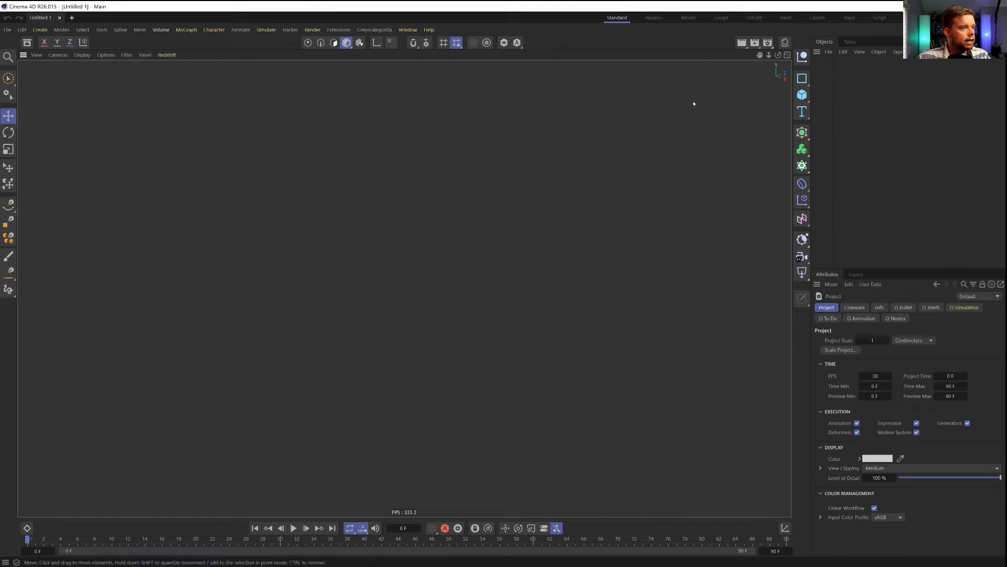
Add an extruded Text object to the empty scene and set its alignment to Middle
left_click(801, 111)
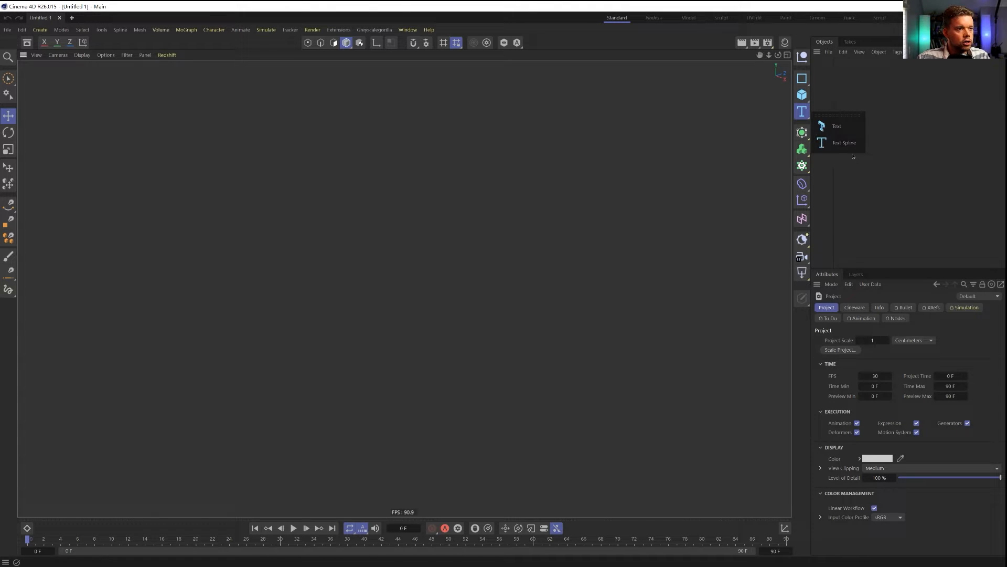
left_click(842, 127)
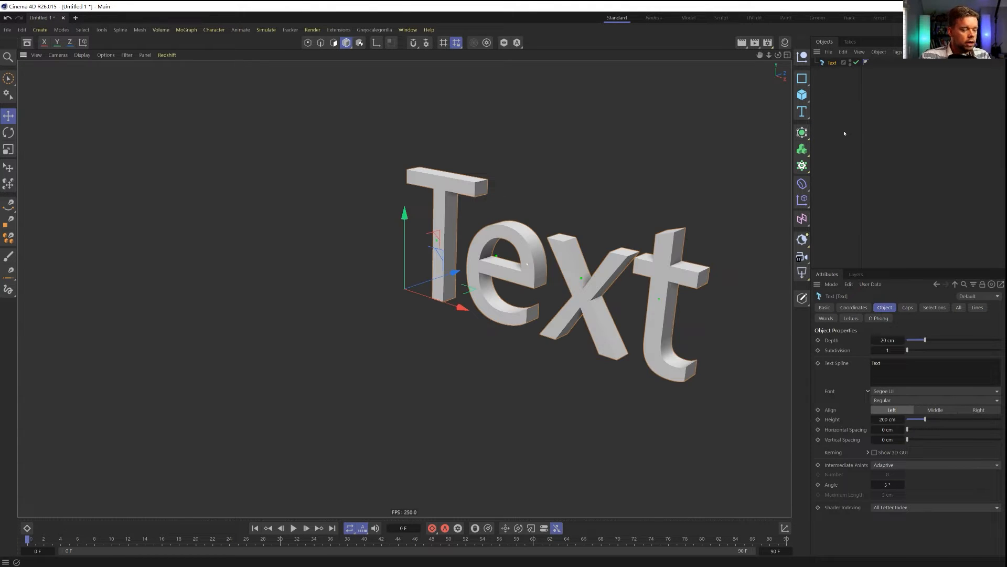
left_click_drag(566, 310, 687, 269, "alt")
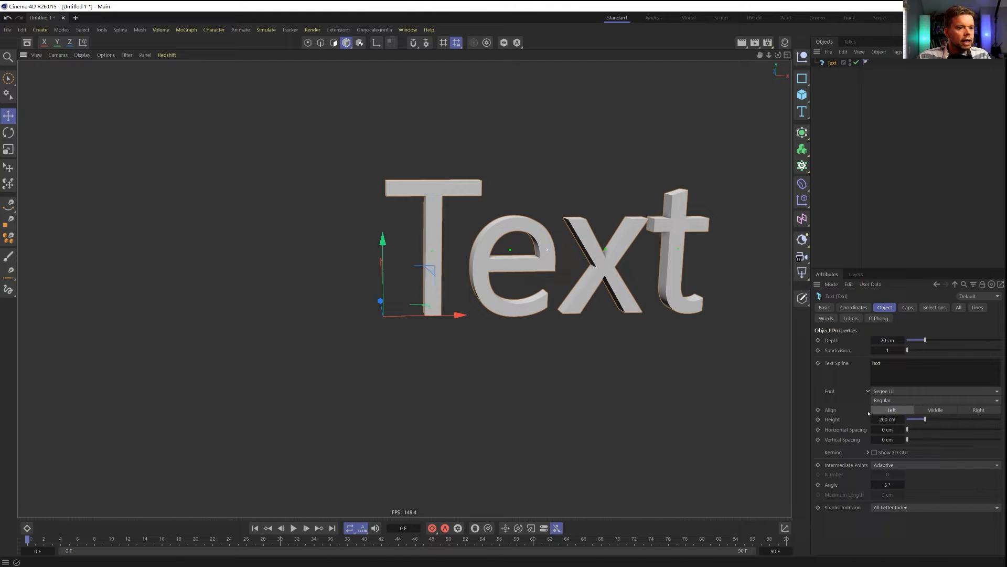
left_click(933, 410)
Replace the Text object's default wording with ABCDEFG
double_click(876, 362)
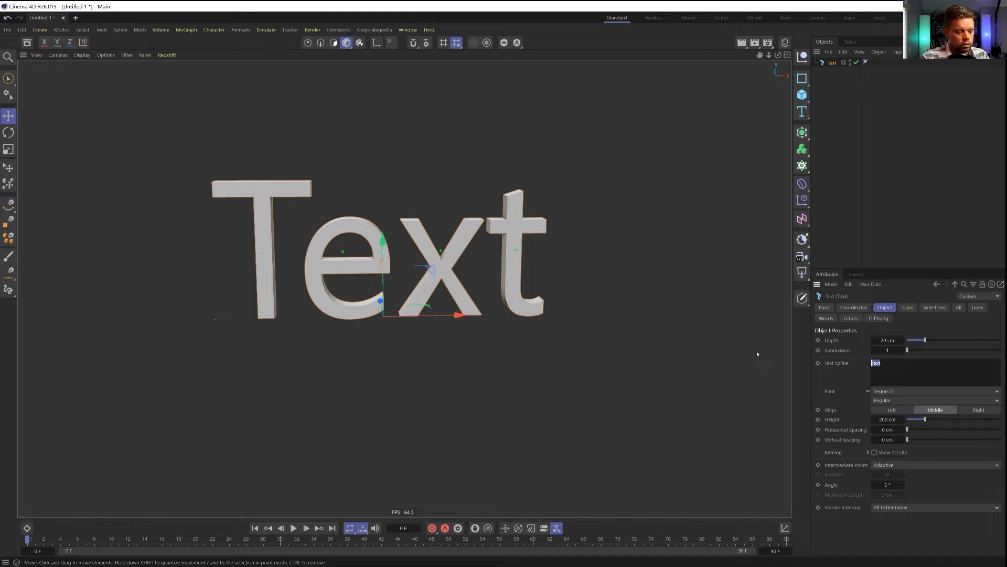
type("ABCDEFG")
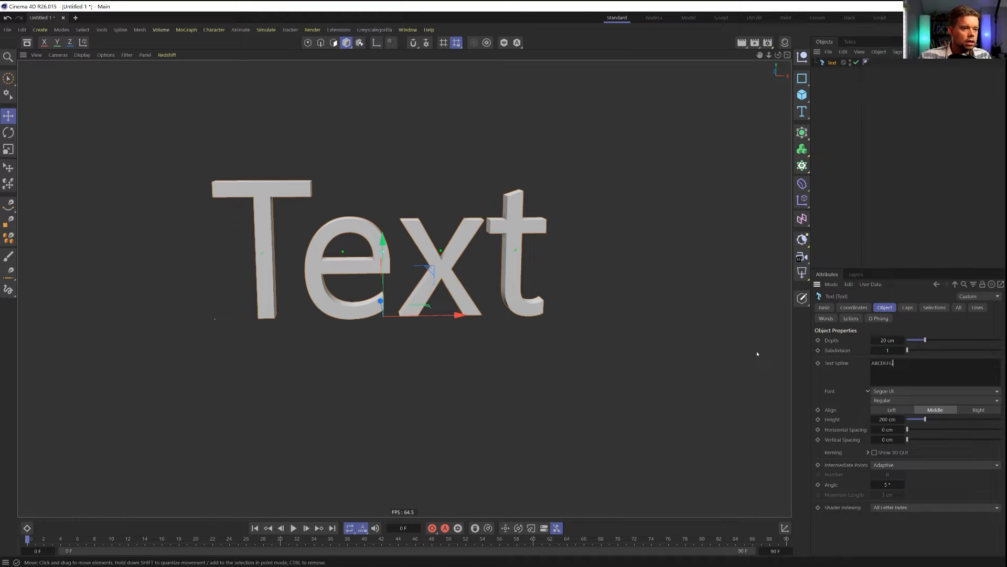
left_click(931, 325)
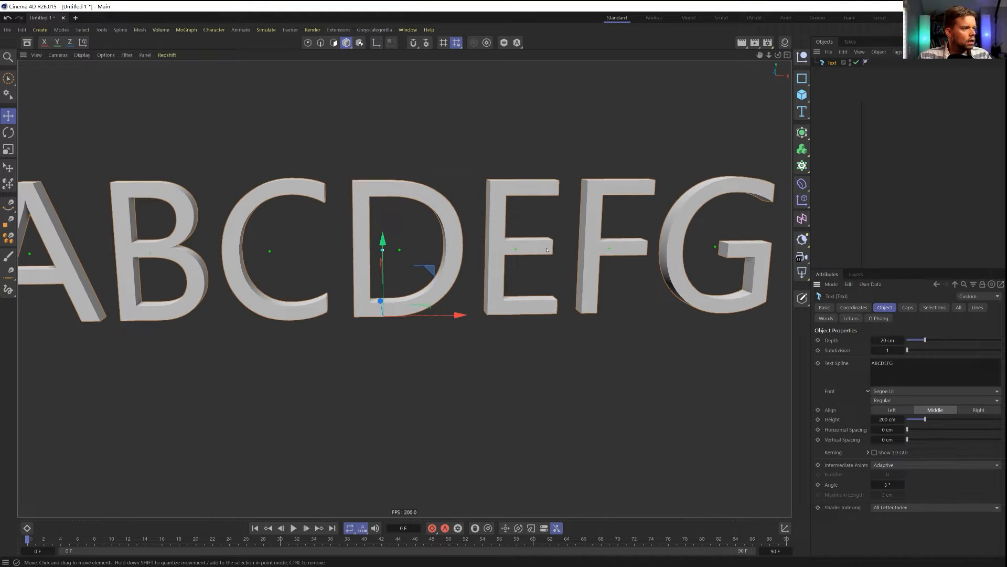
Duplicate the ABCDEFG text object and change the copy's wording to 11234567
scroll(561, 245, "down", 3)
left_click_drag(834, 62, 835, 78, "ctrl")
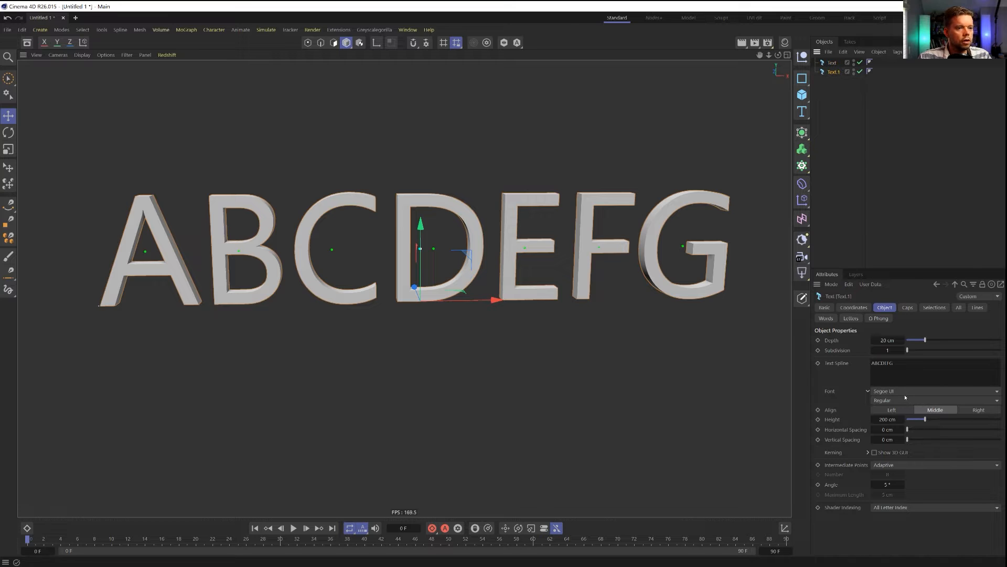
left_click_drag(904, 365, 778, 358)
type("112346")
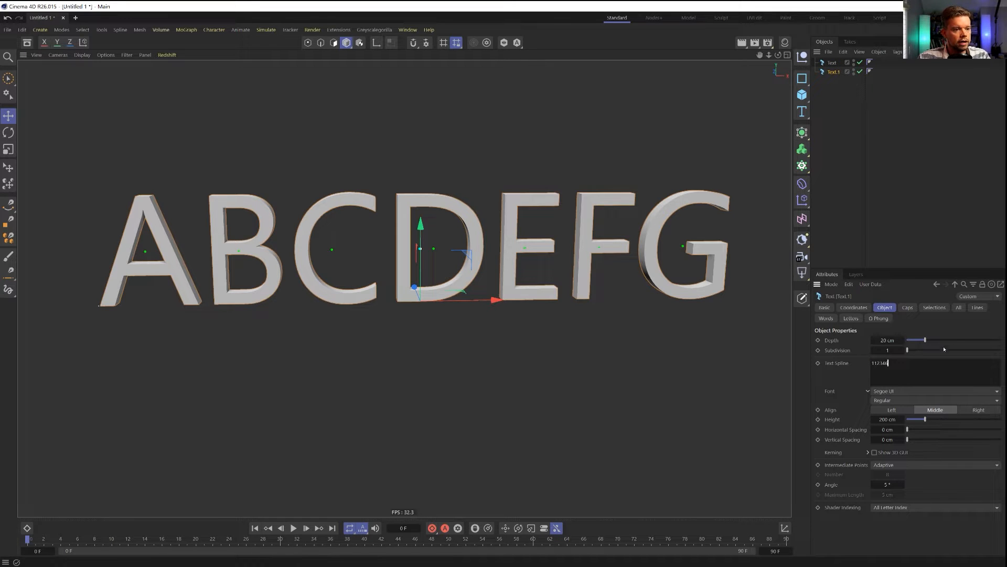
key("BackSpace")
type("56")
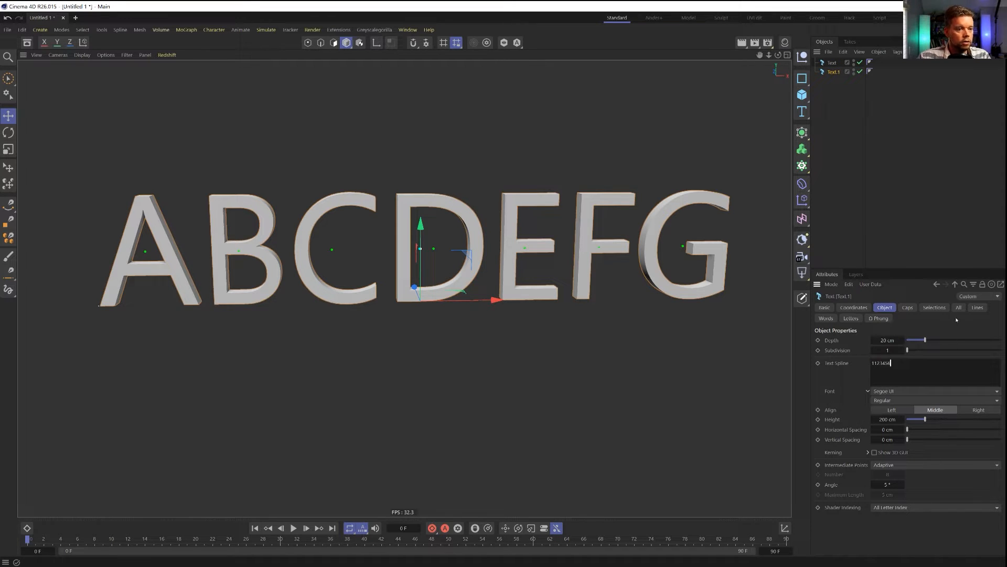
left_click(956, 320)
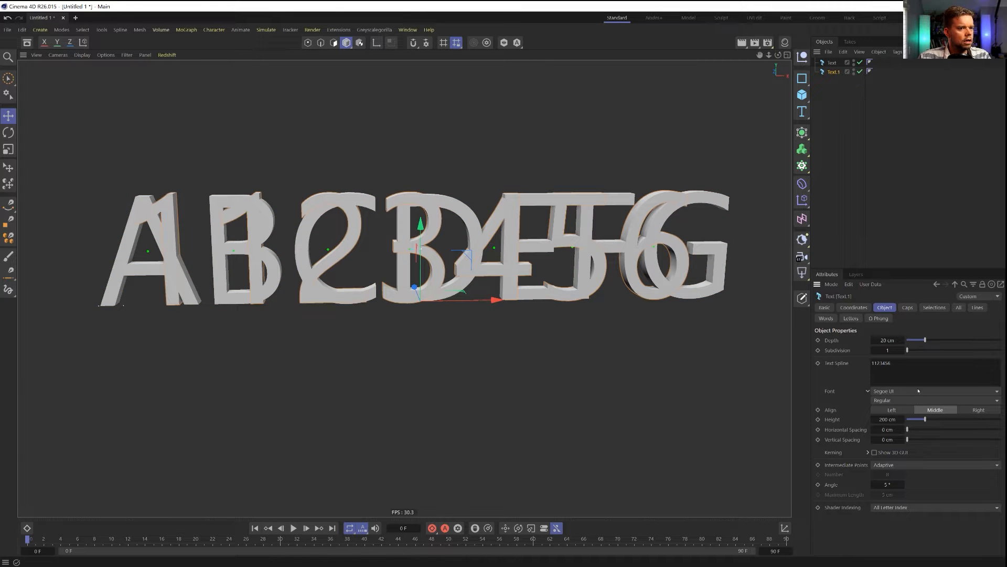
type("7")
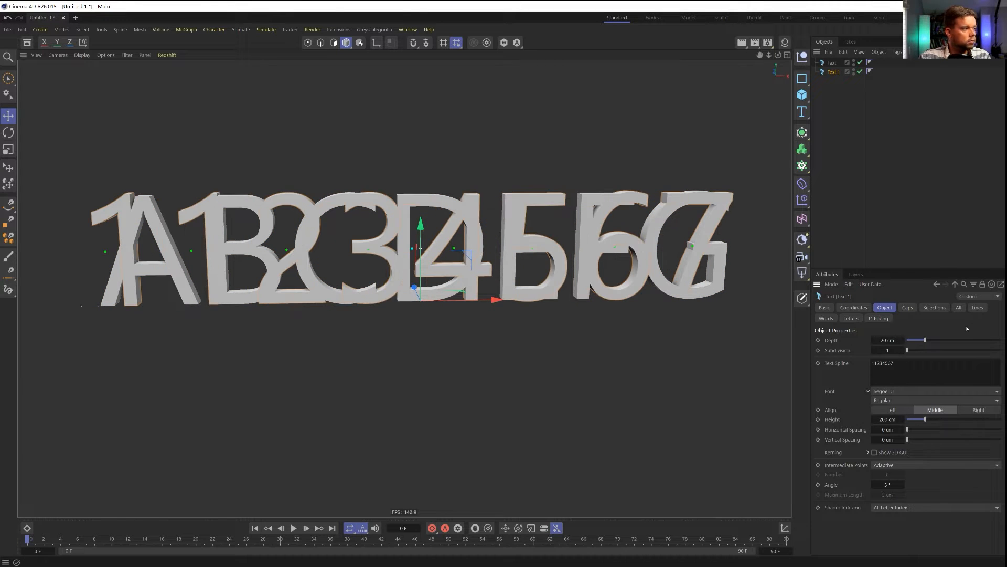
Set the font of both text objects to Novecento sans Book in Bold
left_click_drag(820, 88, 840, 60)
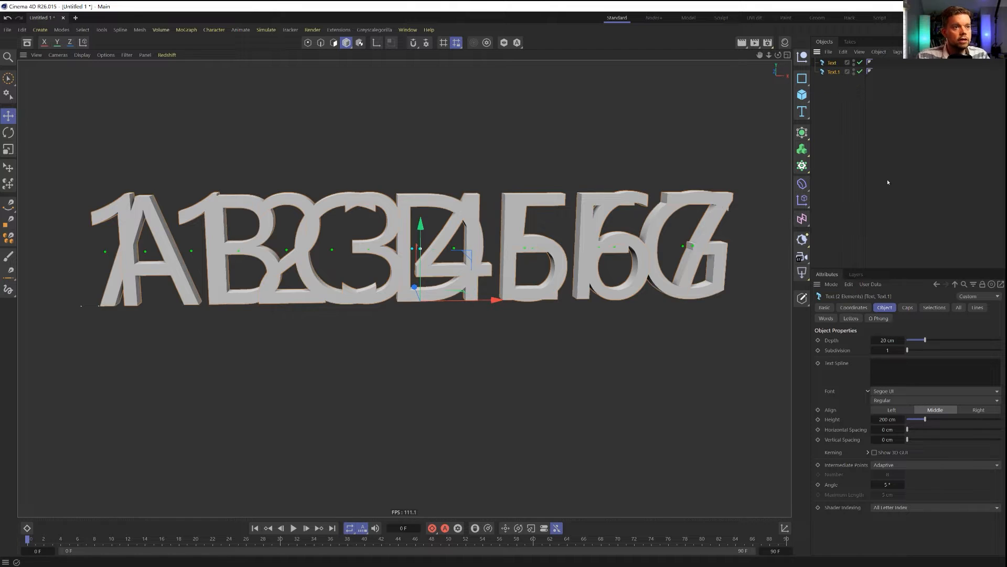
left_click(892, 391)
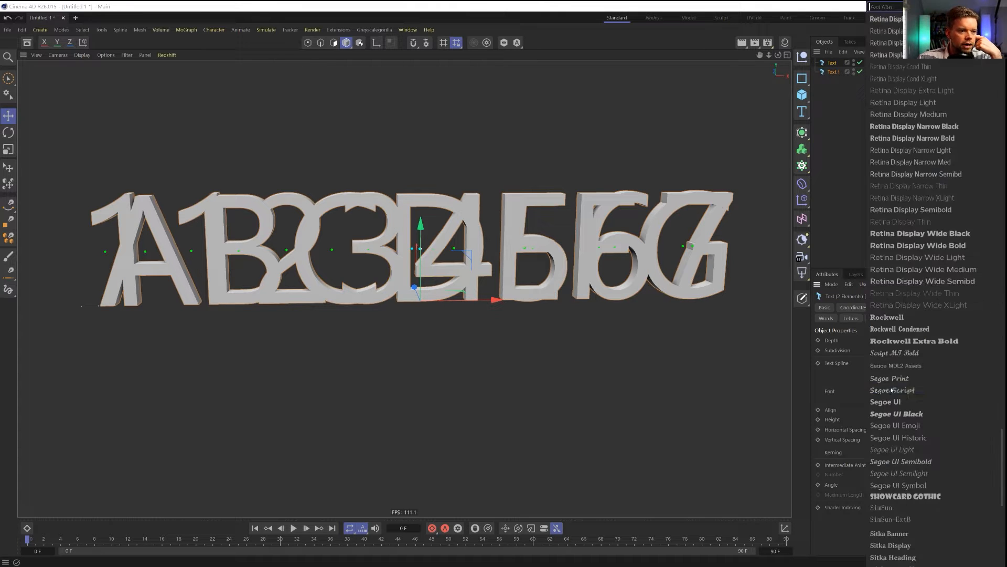
scroll(924, 384, "up", 6)
scroll(924, 383, "up", 10)
scroll(926, 381, "down", 6)
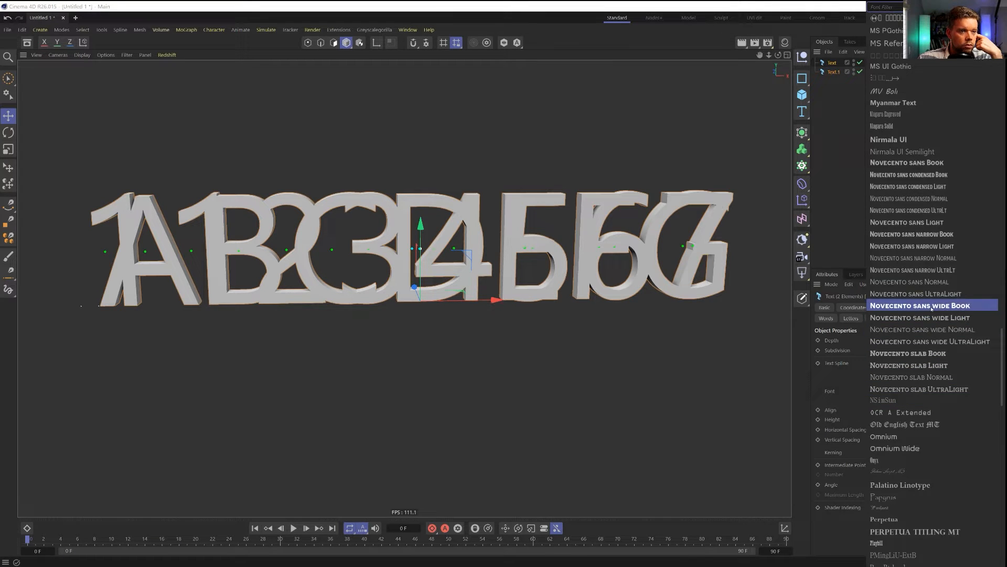
left_click(923, 162)
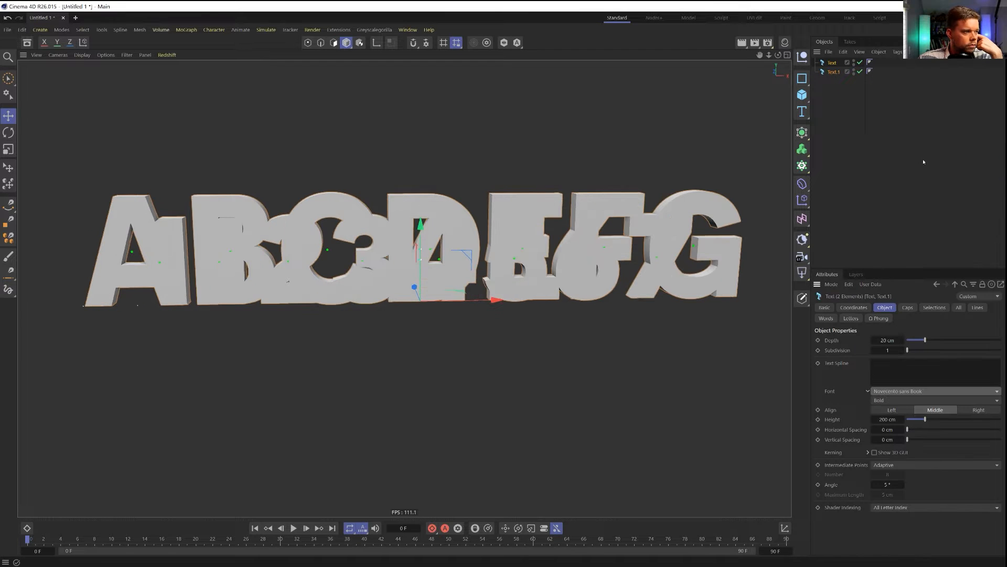
left_click(537, 191)
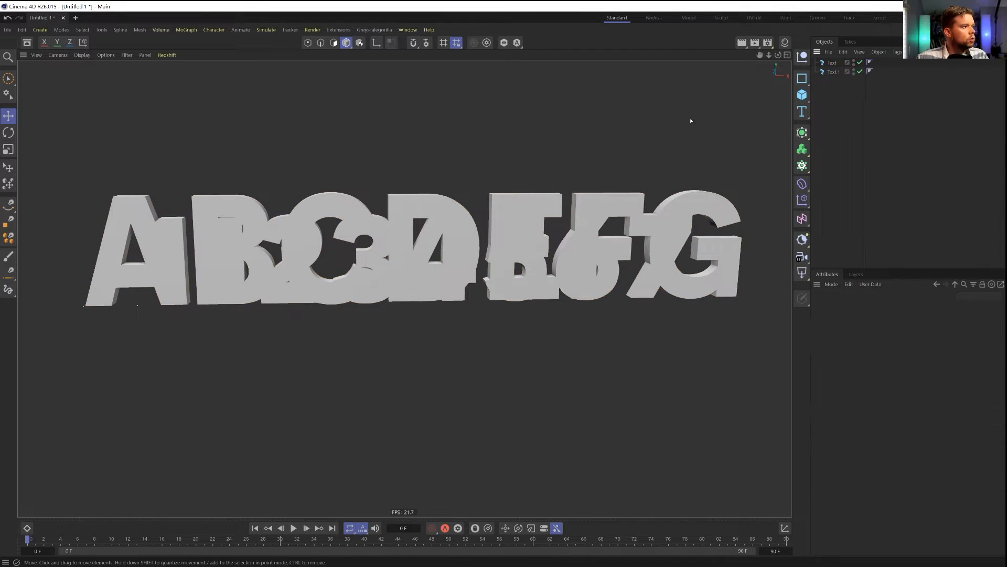
Scale the ABCDEFG text down uniformly to a height of about 159 cm
left_click(832, 63)
key("t")
left_click_drag(581, 181, 497, 218)
left_click(832, 62)
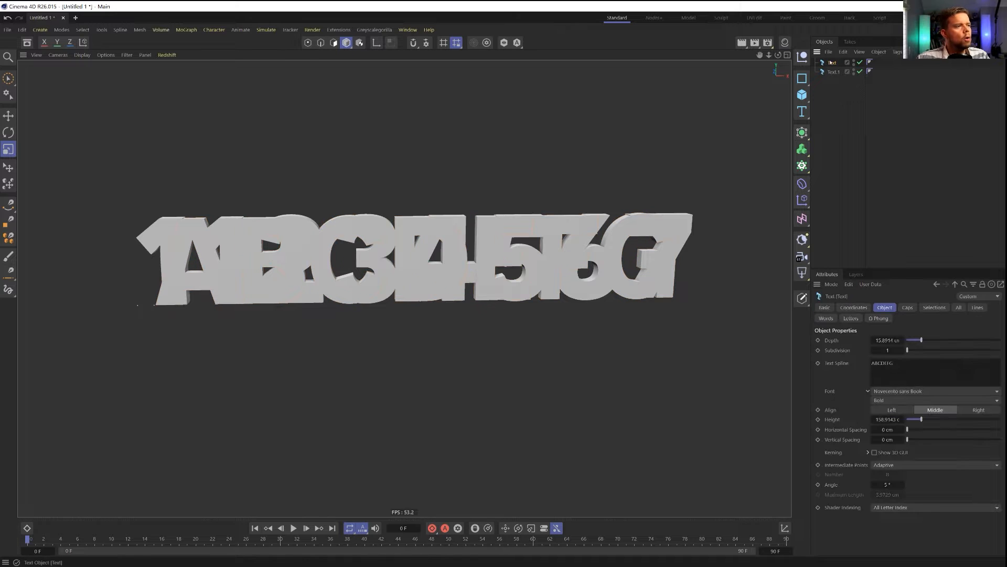
left_click_drag(616, 233, 648, 278, "alt")
Set the extrusion depth of both text objects to 22 cm
left_click(834, 72)
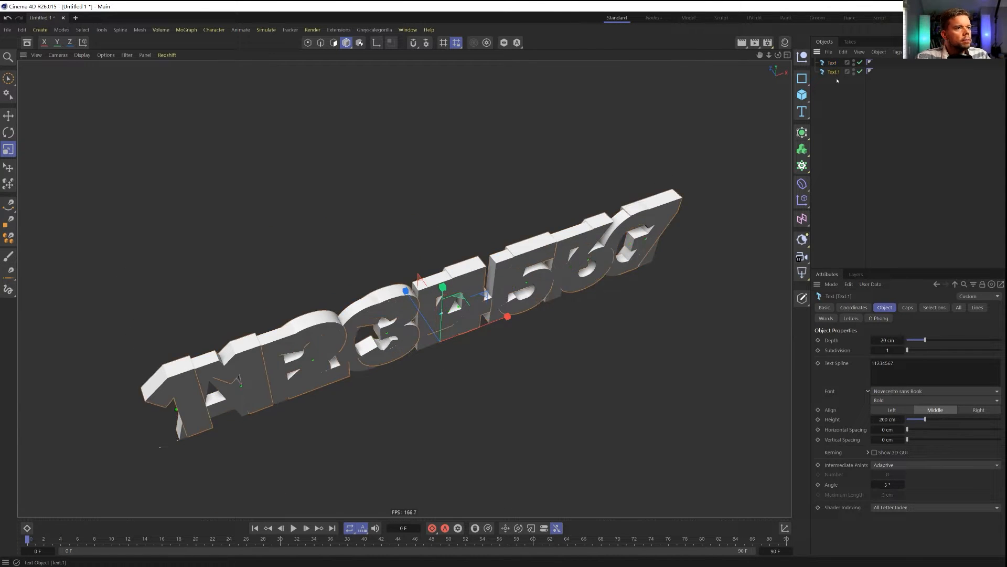
left_click(832, 62, "ctrl")
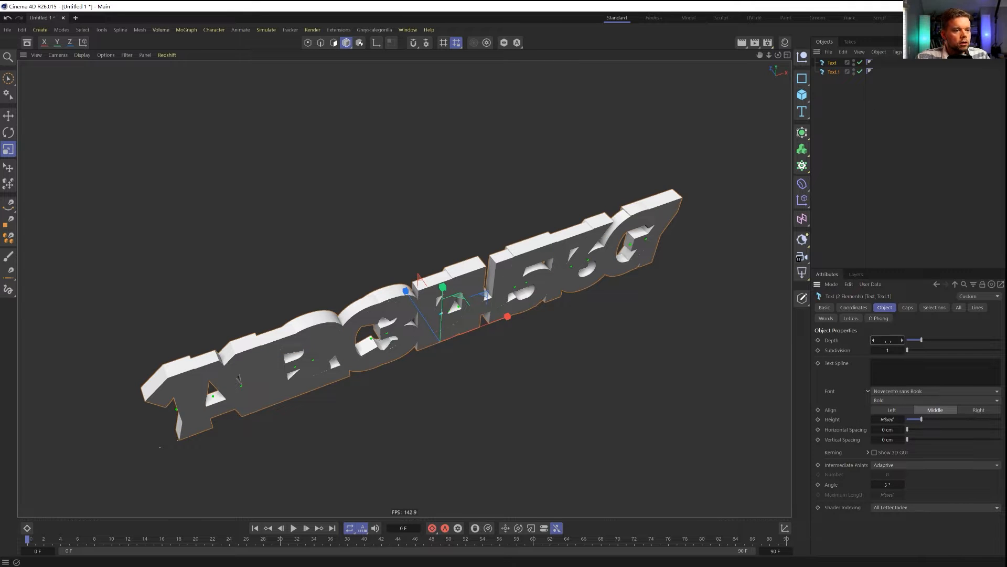
type("22")
key("Return")
left_click_drag(667, 336, 660, 278, "alt")
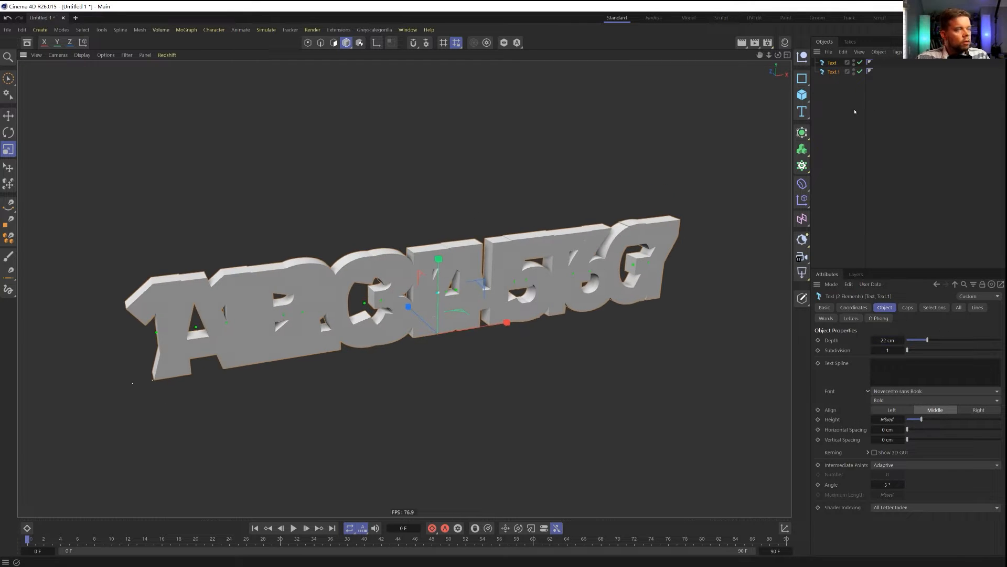
Disable the 11234567 text object and set the ABCDEFG text's horizontal spacing to 17 cm
left_click(835, 72)
left_click(860, 71)
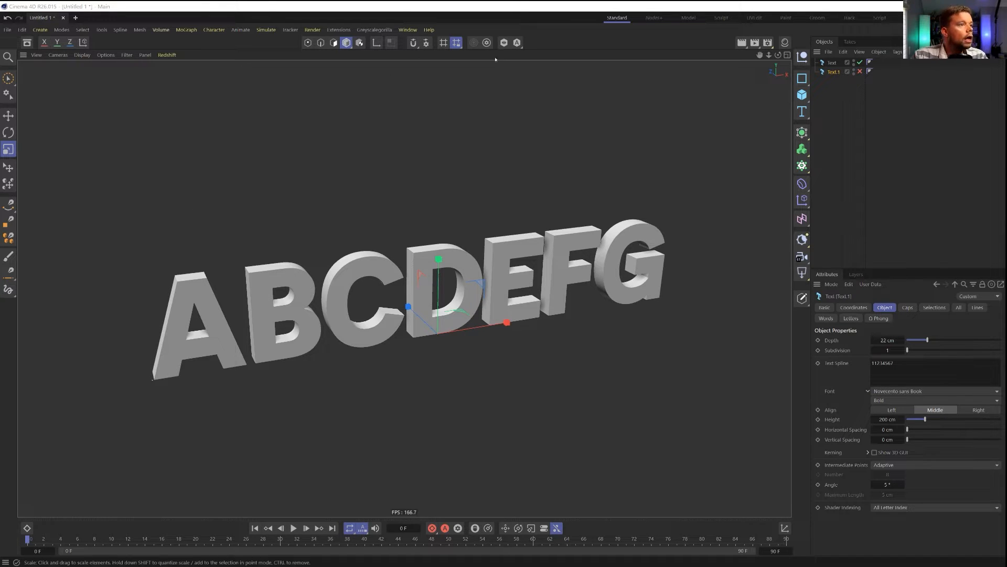
mouse_move(433, 276)
left_mouse_down("alt")
mouse_move(404, 265)
mouse_move(435, 277)
left_mouse_up("alt")
left_click(836, 63)
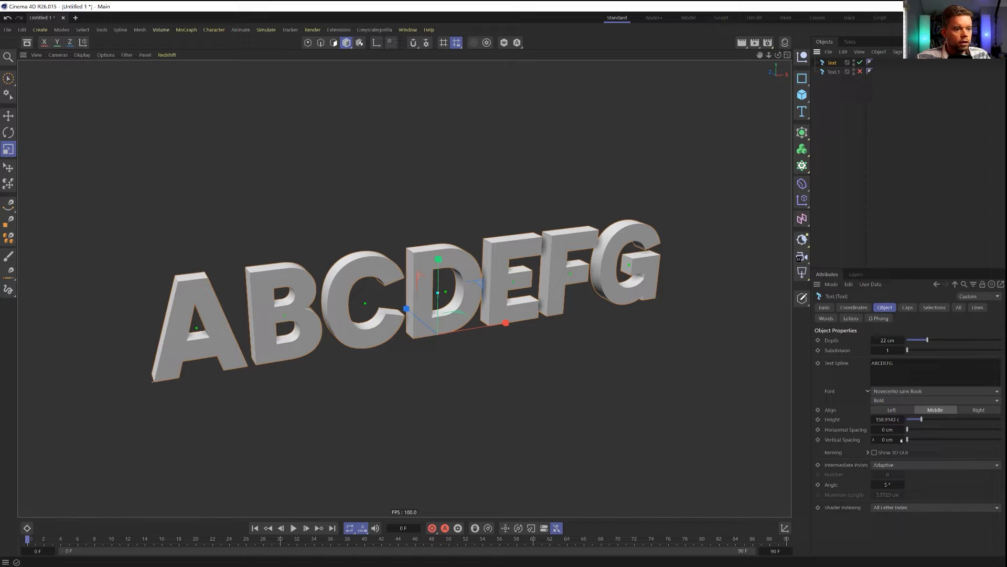
left_click_drag(909, 429, 921, 430)
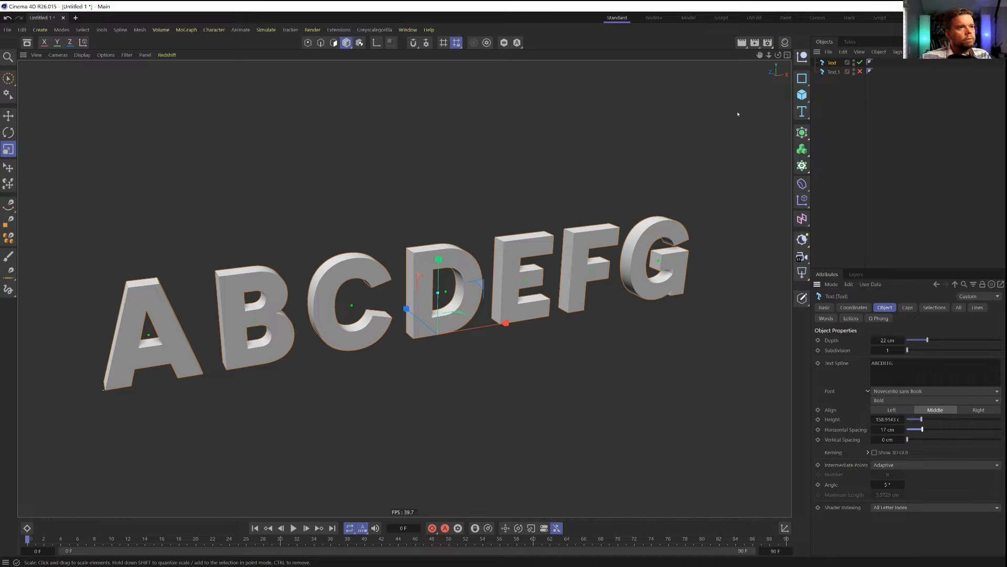
Add a Text Spline object to the scene
left_click(802, 112)
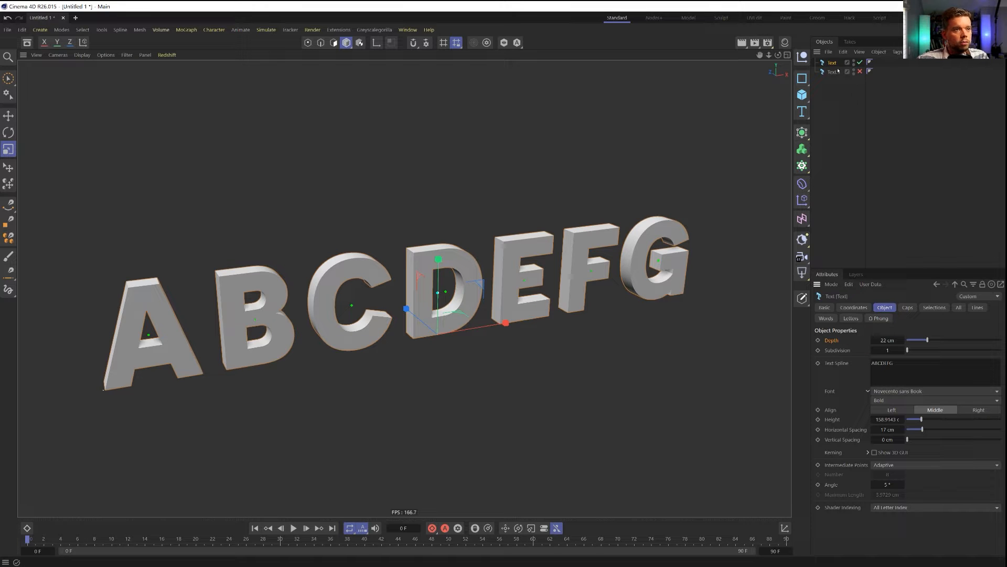
left_click(802, 111)
left_click(835, 143)
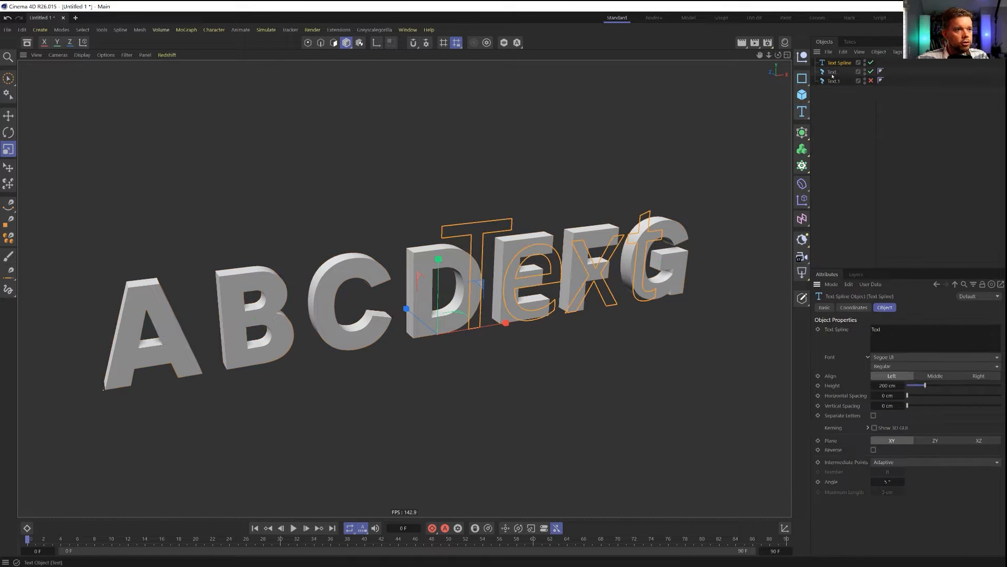
Copy the ABCDEFG text object's text, font, alignment, height and spacing settings onto the Text Spline
left_click(832, 72)
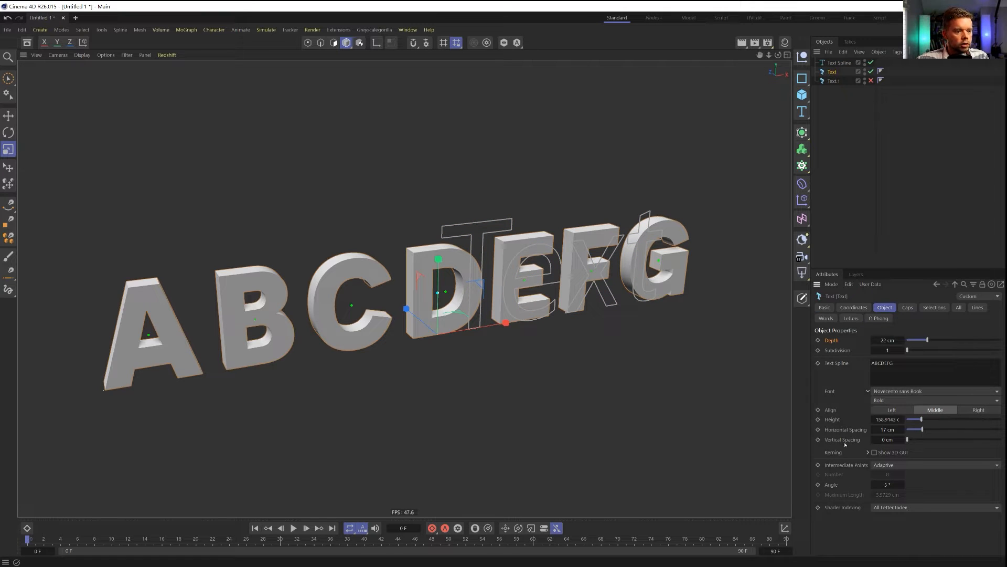
right_click(833, 341)
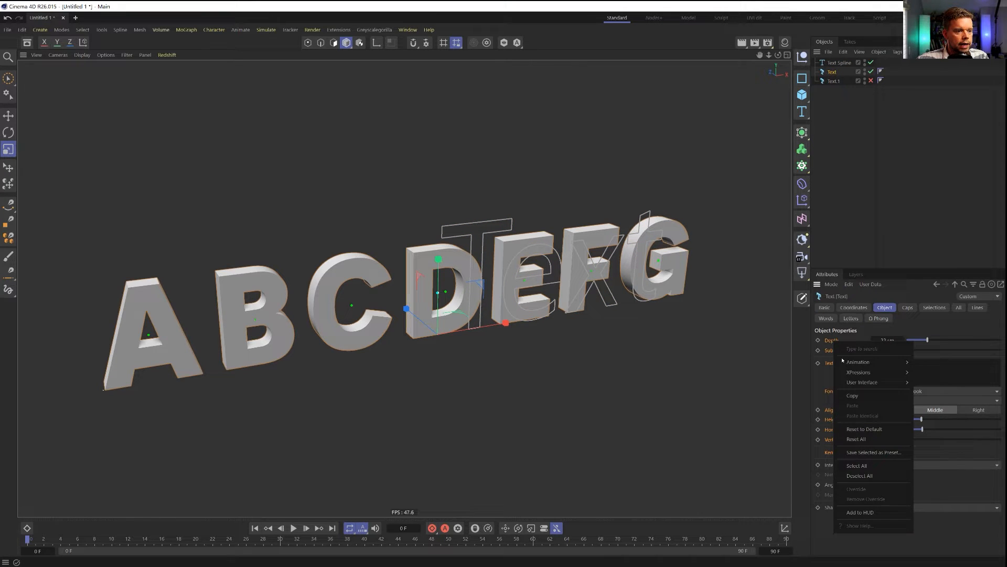
left_click(847, 395)
left_click(832, 64)
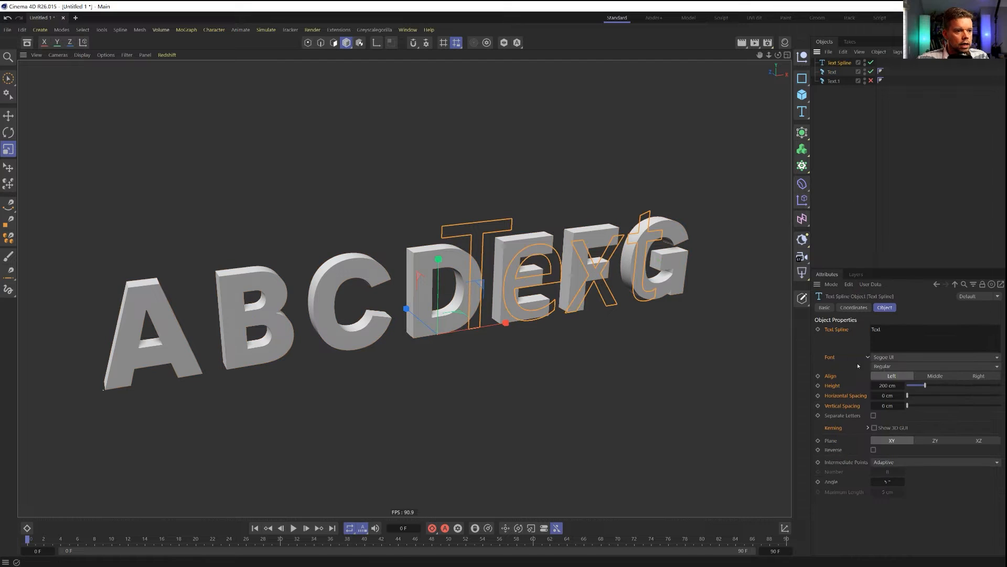
right_click(837, 330)
left_click(862, 405)
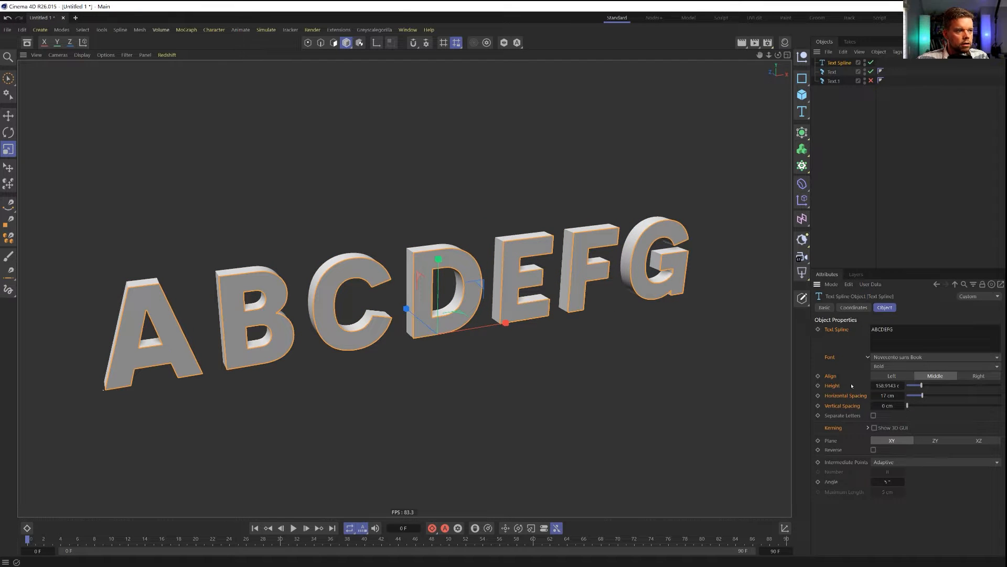
Delete the original ABCDEFG text object and place the Text Spline inside a new Extrude generator
left_click(829, 72)
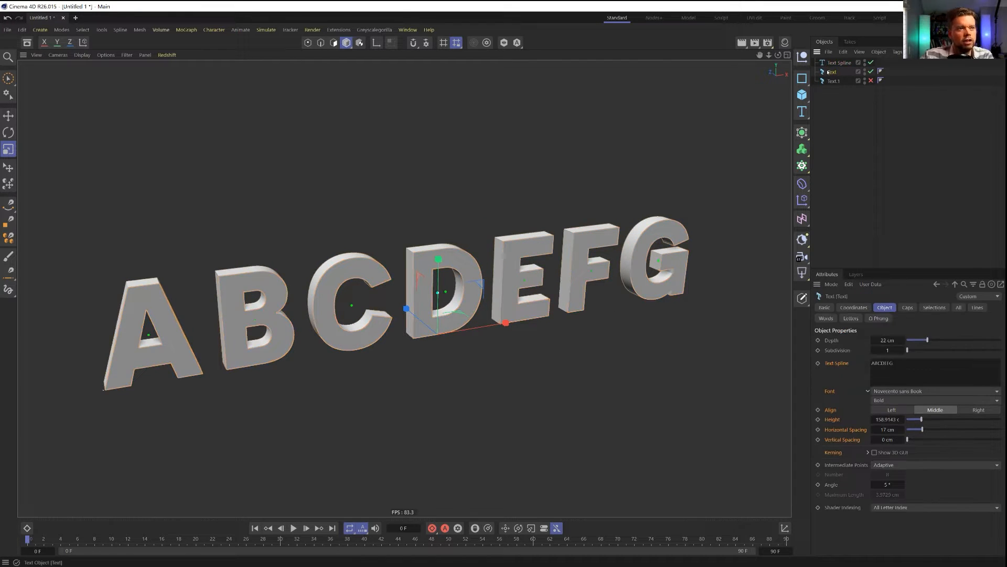
key("Delete")
left_click(838, 62)
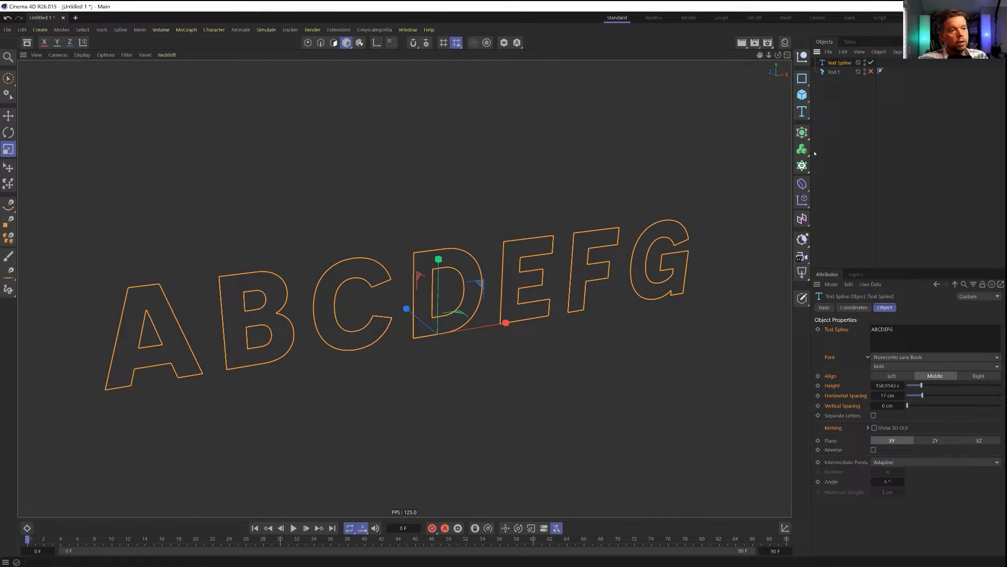
left_click(802, 132)
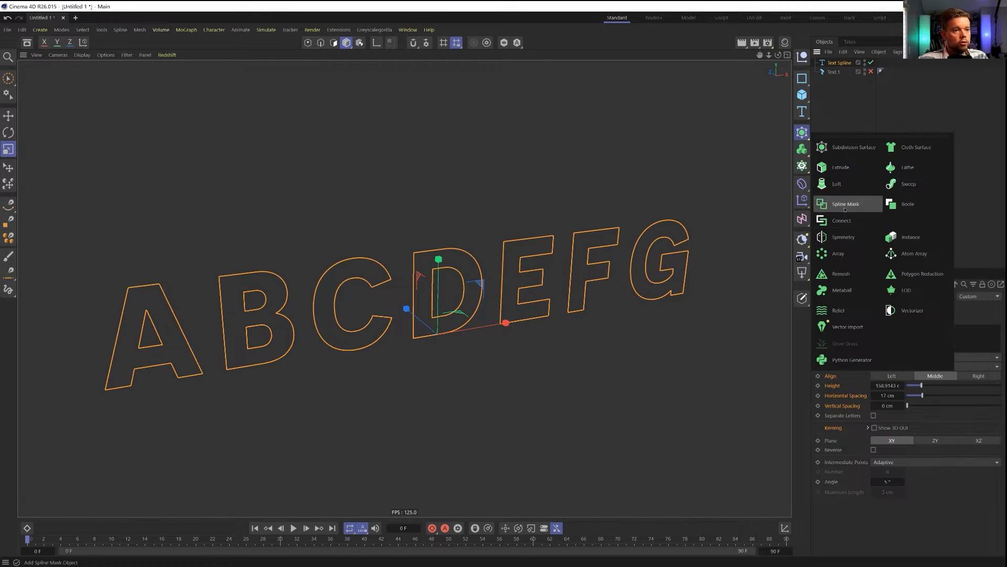
left_click(841, 167, "alt")
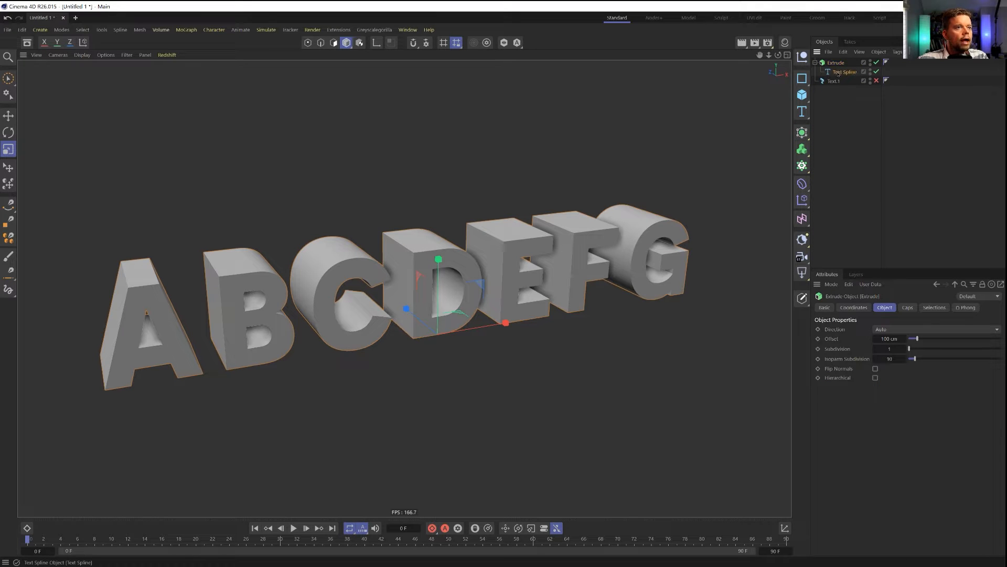
Duplicate the Text Spline outside the Extrude and set the Extrude's offset to 20 cm
left_click_drag(838, 73, 836, 76, "ctrl")
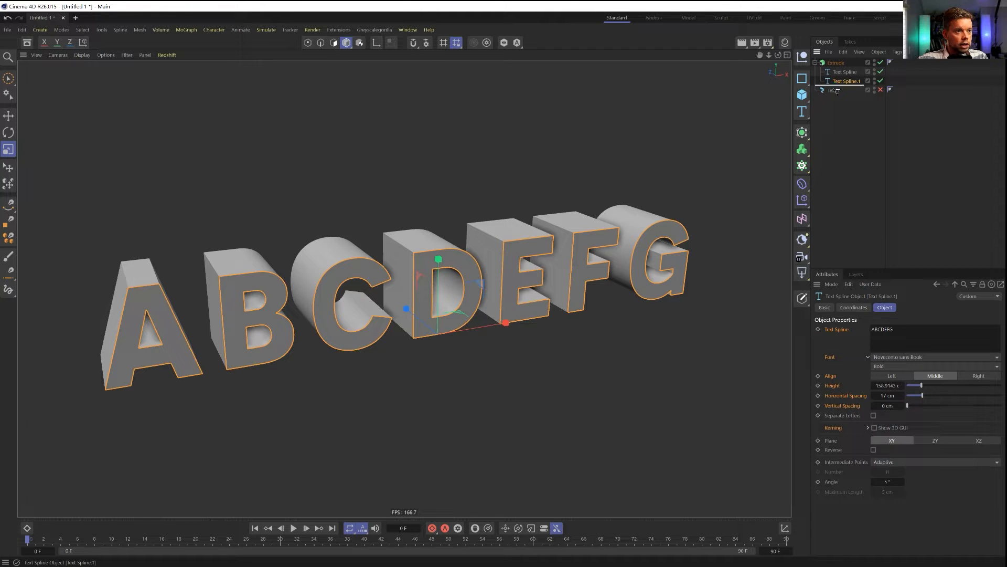
left_click_drag(837, 90, 836, 90)
left_click(837, 63)
double_click(891, 339)
type("20")
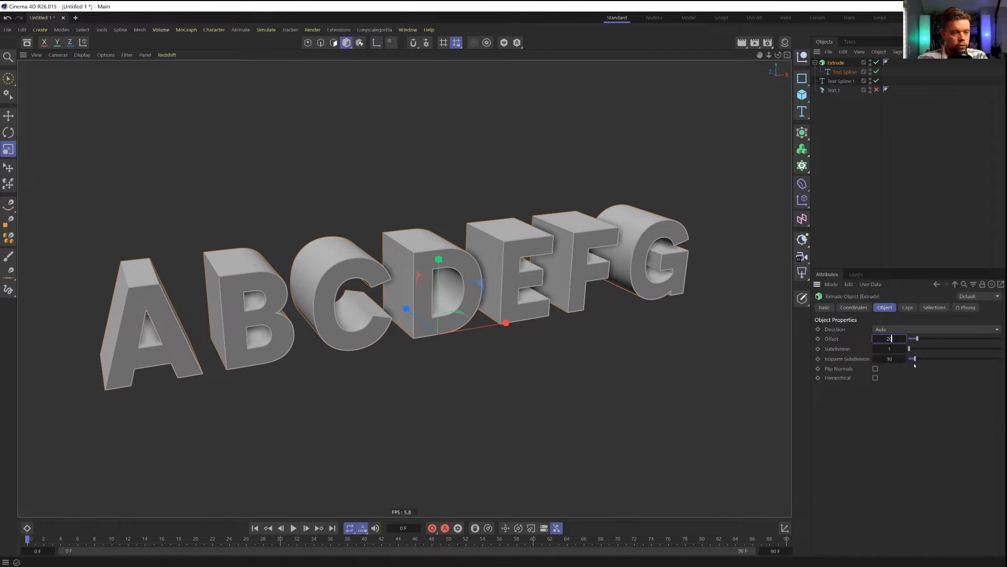
key("Return")
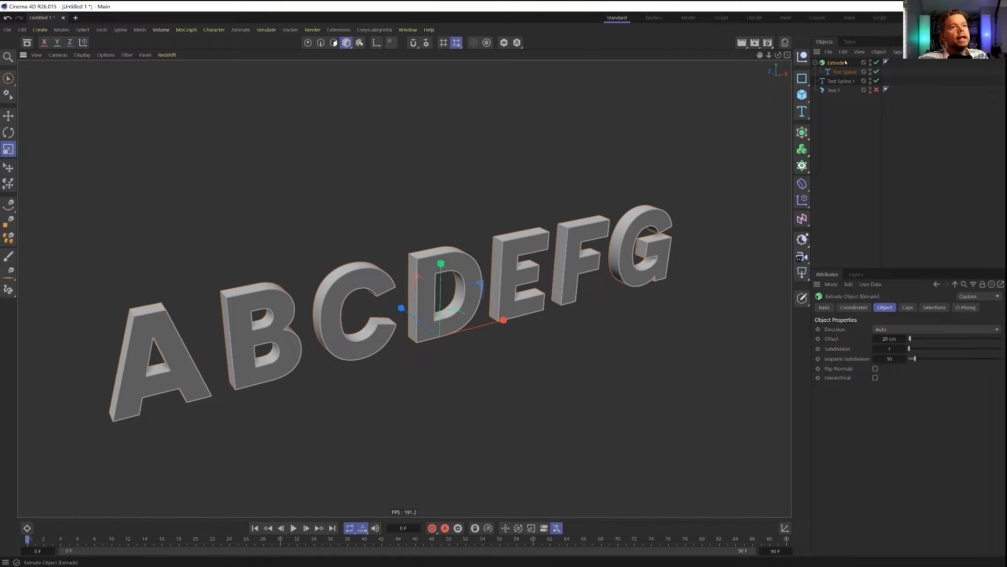
left_click(802, 132)
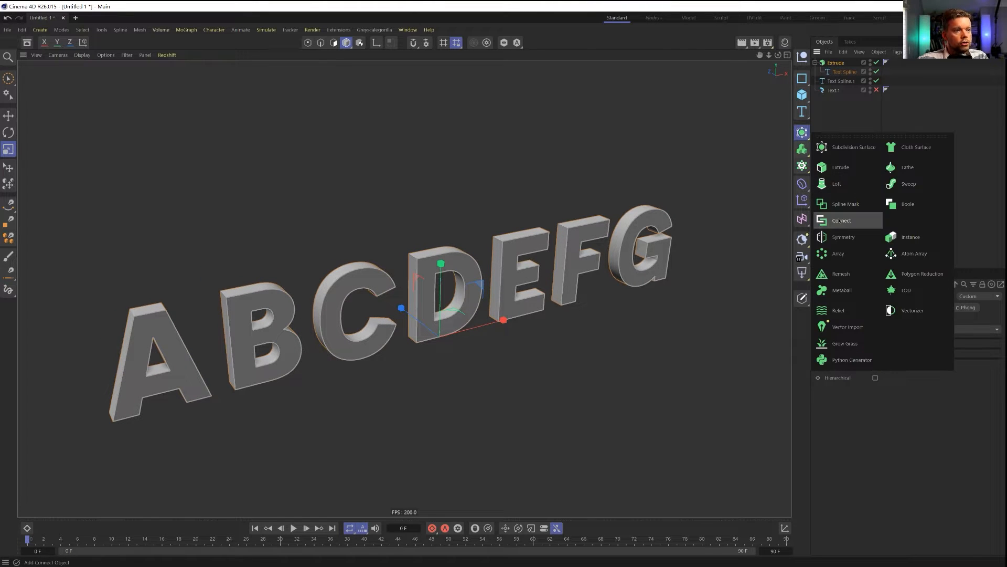
left_click(853, 147)
left_click(802, 150)
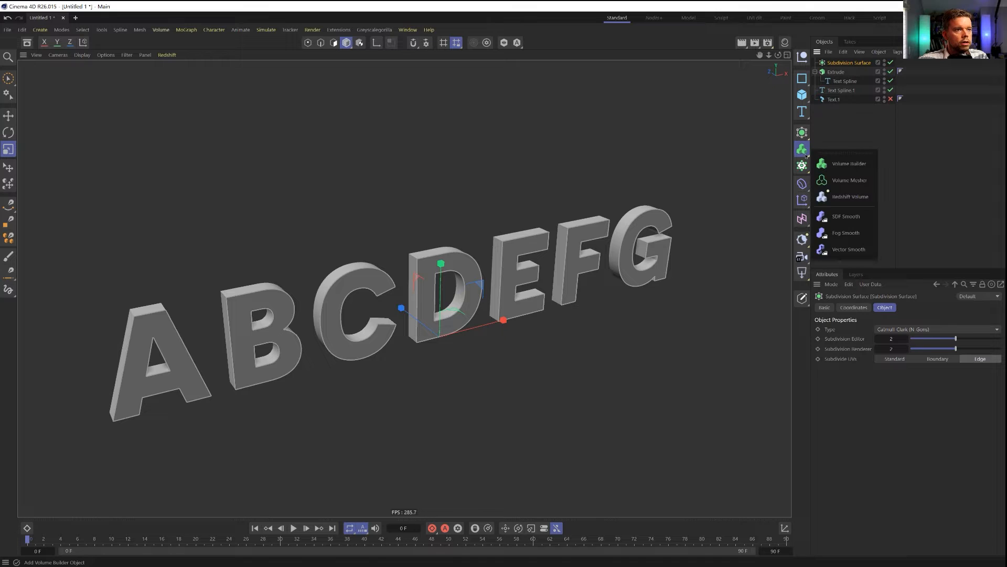
key("ctrl+z")
Wrap the Extrude in a Volume Builder and wrap that Volume Builder in a Volume Mesher
left_click(802, 149)
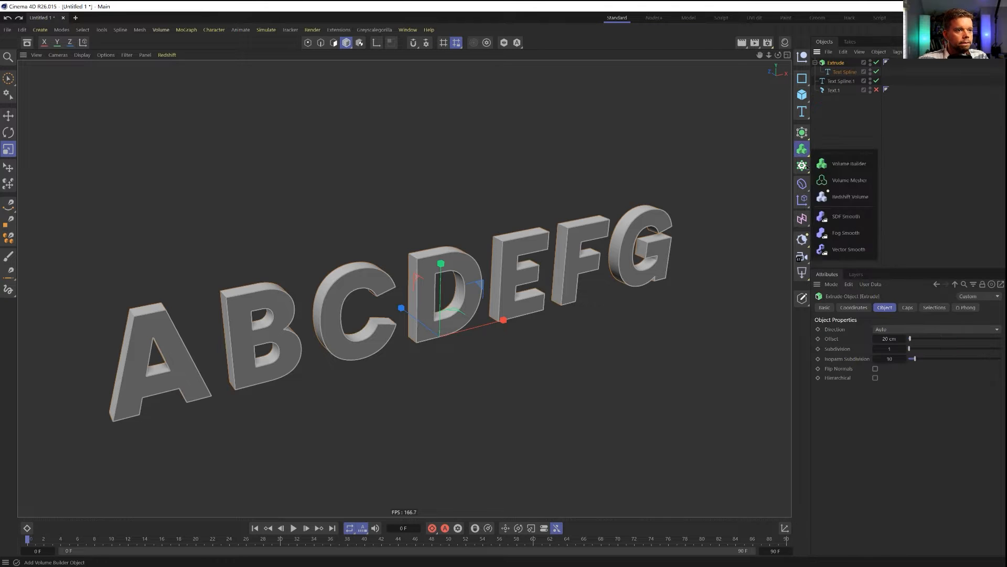
left_click(866, 164, "alt")
left_click(802, 150)
left_click(850, 179, "alt")
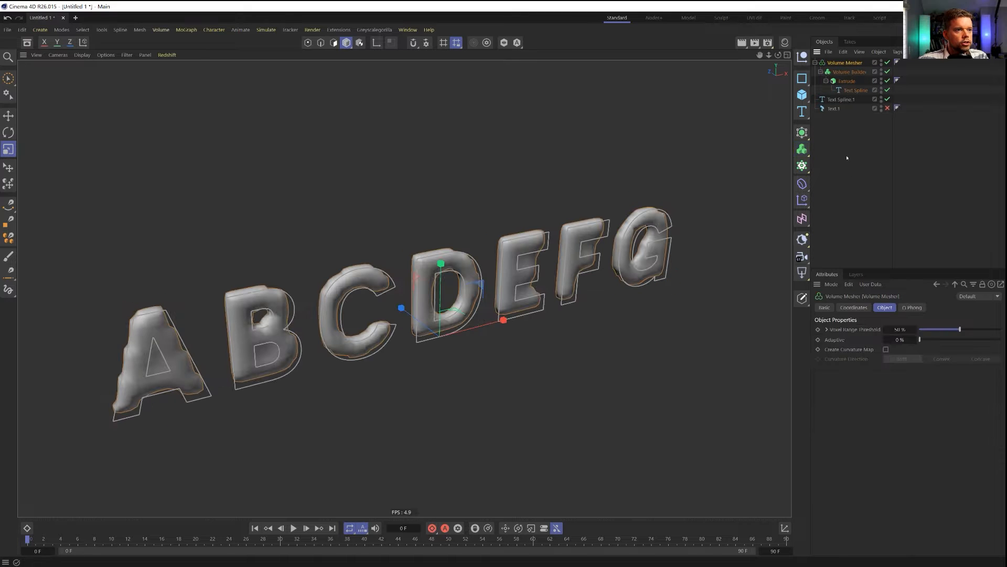
Refine the Volume Builder's voxel size, trying 2 cm first and settling on 1 cm
left_click(849, 73)
double_click(872, 339)
type("2")
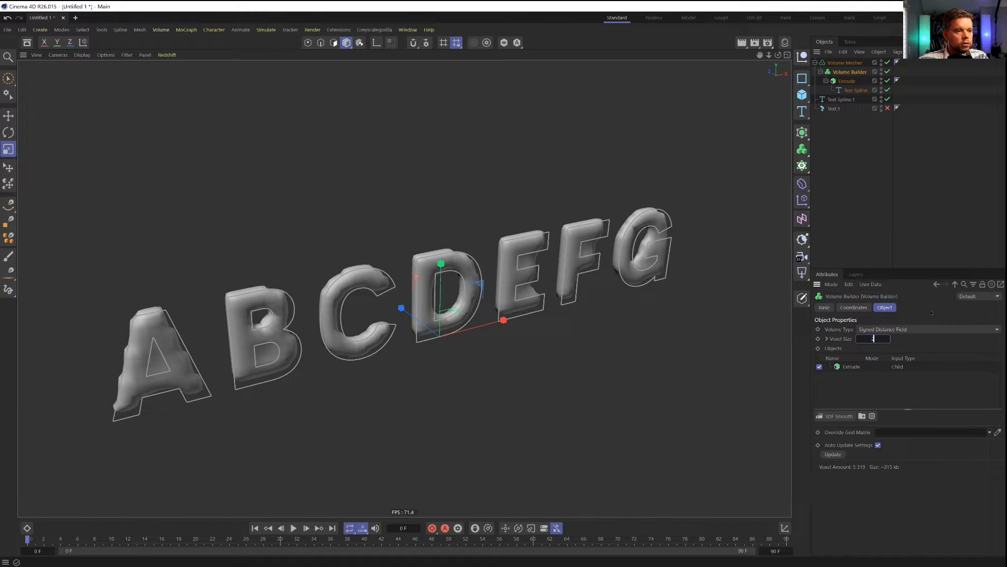
key("Return")
scroll(479, 326, "up", 3)
double_click(873, 339)
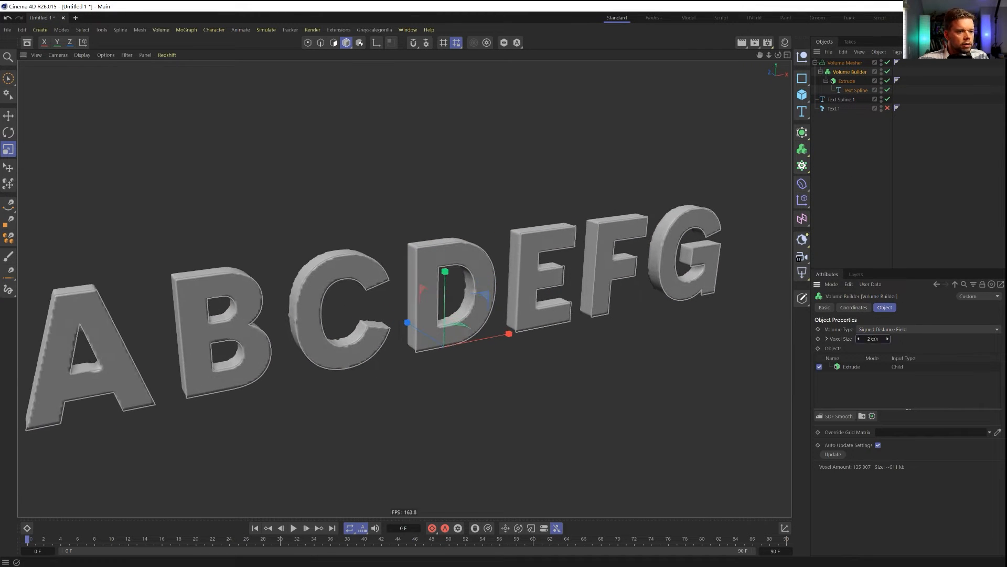
type("1")
key("Return")
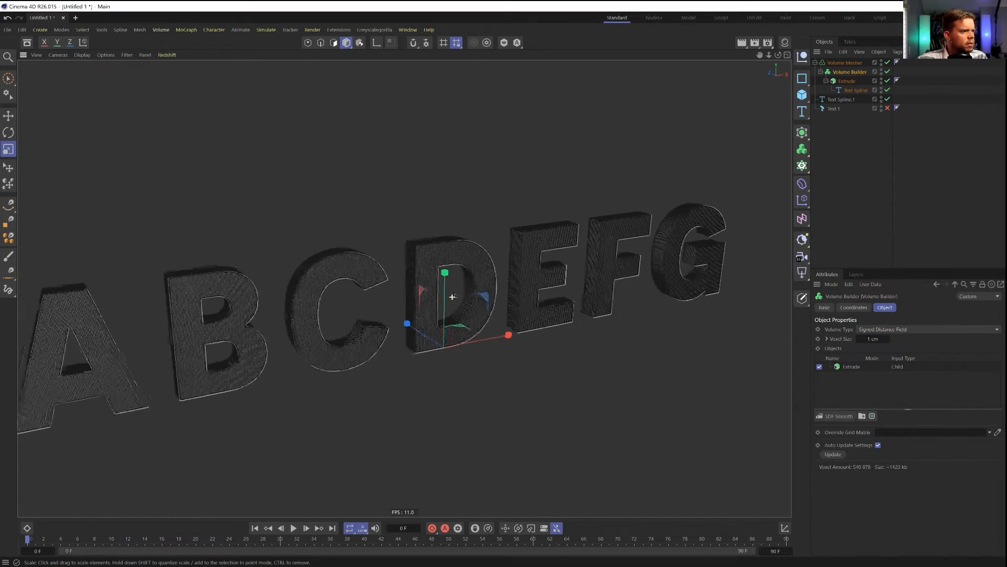
Inspect the letters' dense mesh up close, deselect all objects and switch the viewport to Gouraud Shading without lines
scroll(497, 289, "up", 3)
mouse_move(497, 290)
left_mouse_down("alt")
mouse_move(479, 288)
mouse_move(500, 304)
left_mouse_up("alt")
middle_click_drag(499, 304, 607, 272, "alt")
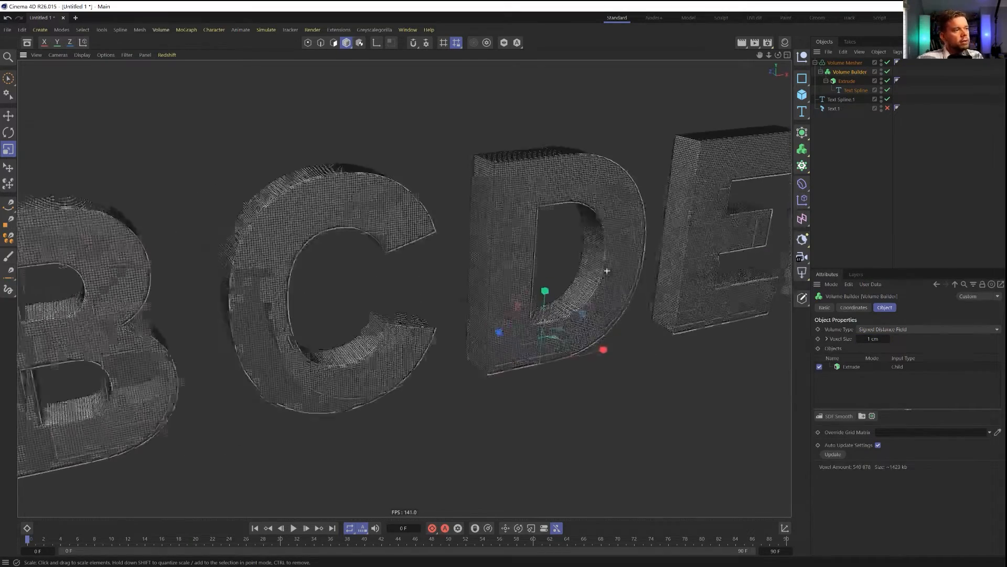
scroll(606, 272, "down", 4)
left_click_drag(511, 327, 515, 286, "alt")
scroll(494, 263, "up", 6)
middle_click_drag(515, 286, 528, 279, "alt")
left_click(848, 118)
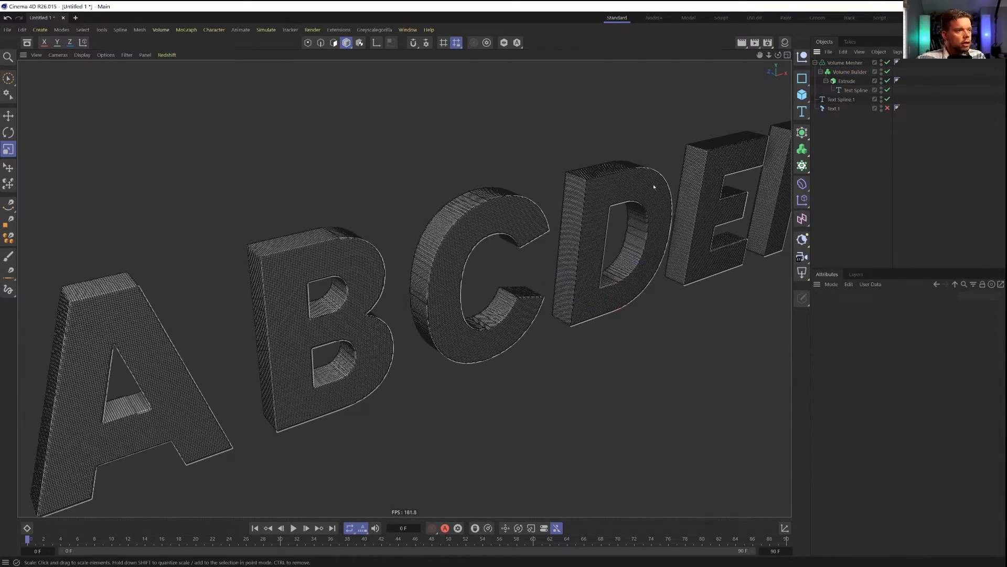
mouse_move(632, 208)
left_mouse_down("alt")
mouse_move(601, 203)
mouse_move(630, 208)
left_mouse_up("alt")
key("n")
key("a")
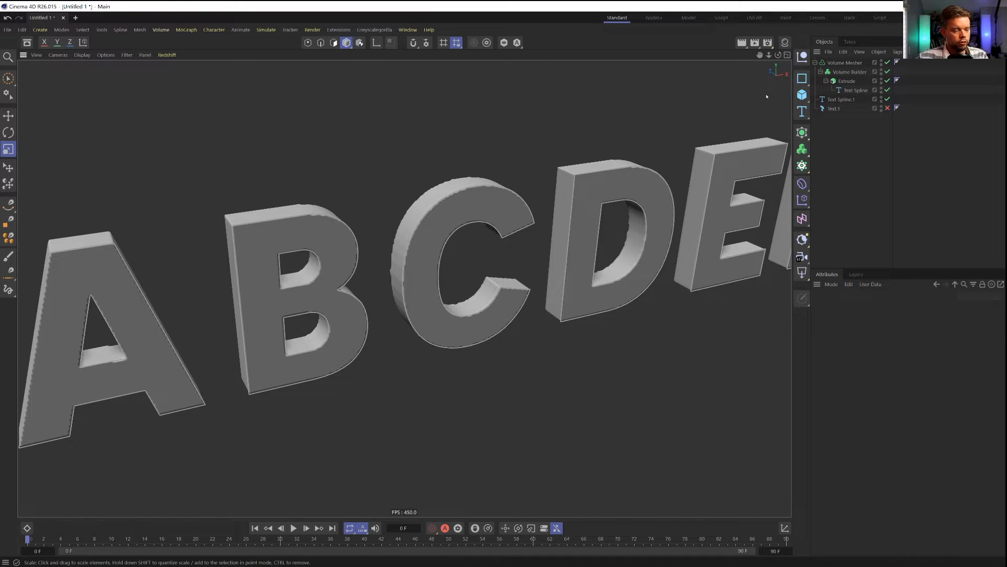
Add a copy of Text Spline.1 to the Volume Builder above the Extrude, using Union mode
left_click(845, 73)
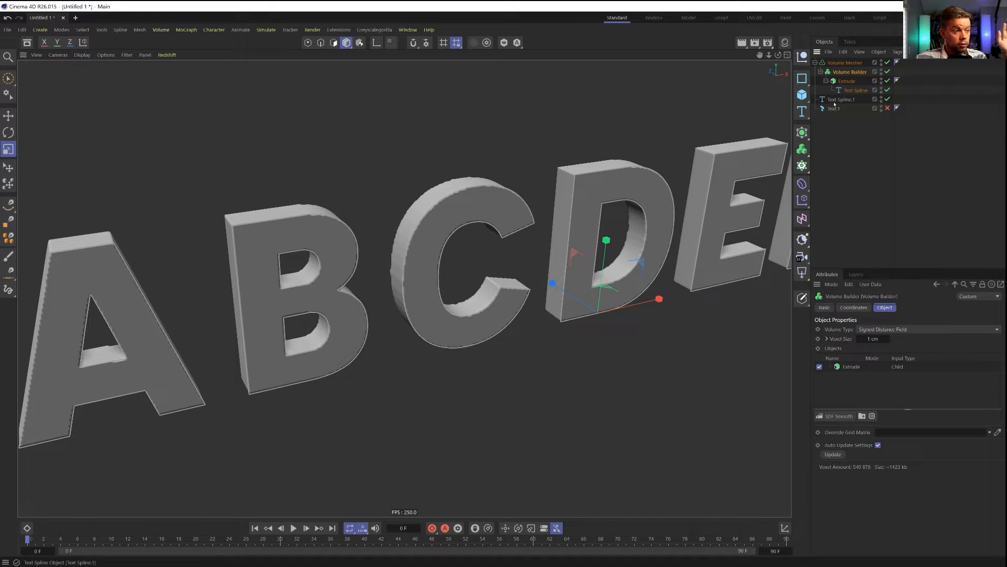
left_click_drag(841, 100, 853, 73, "ctrl")
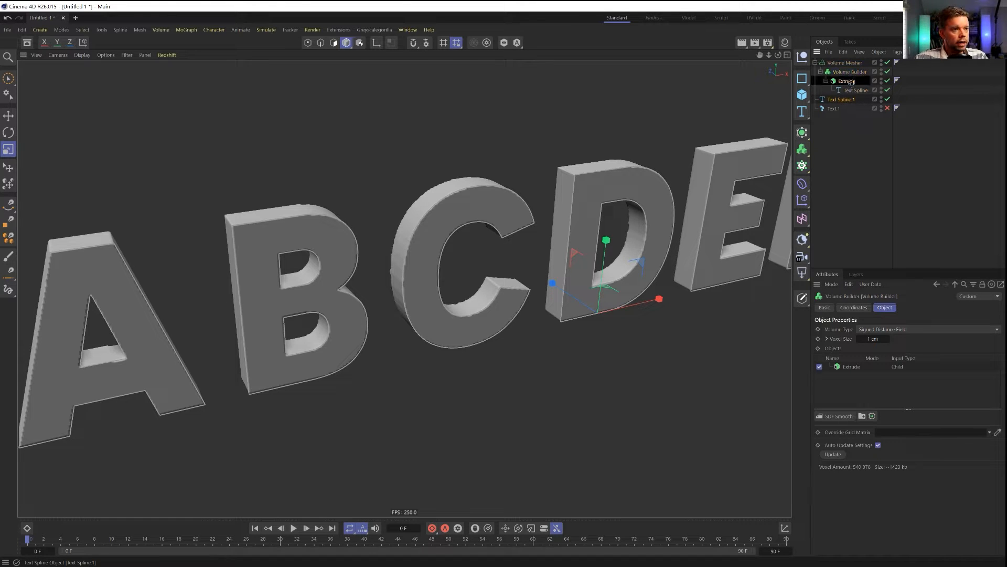
left_click(853, 73)
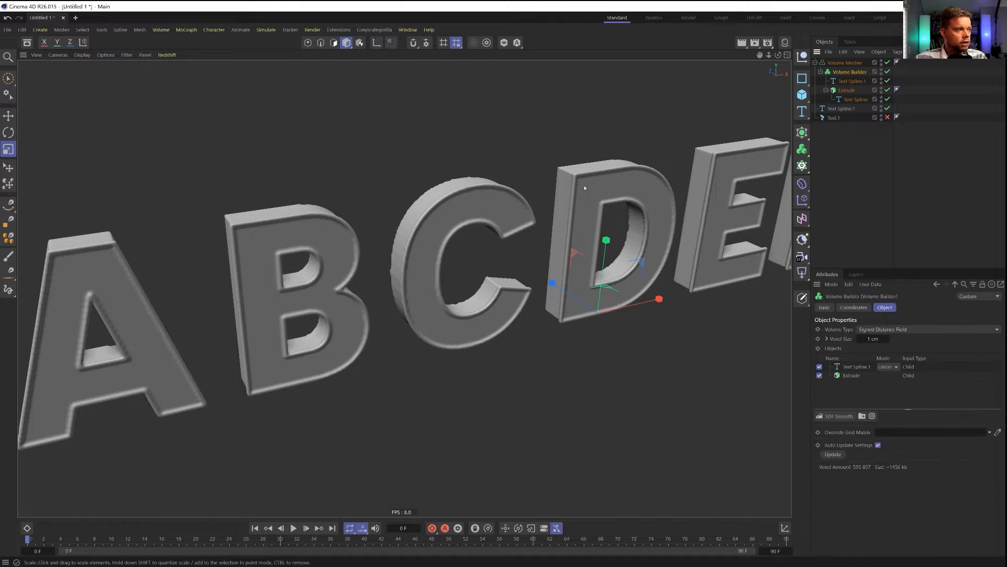
Shift the spline copy in the Volume Builder back along Z toward the letters' rear and set its radius to 7.2 cm
left_click(850, 368)
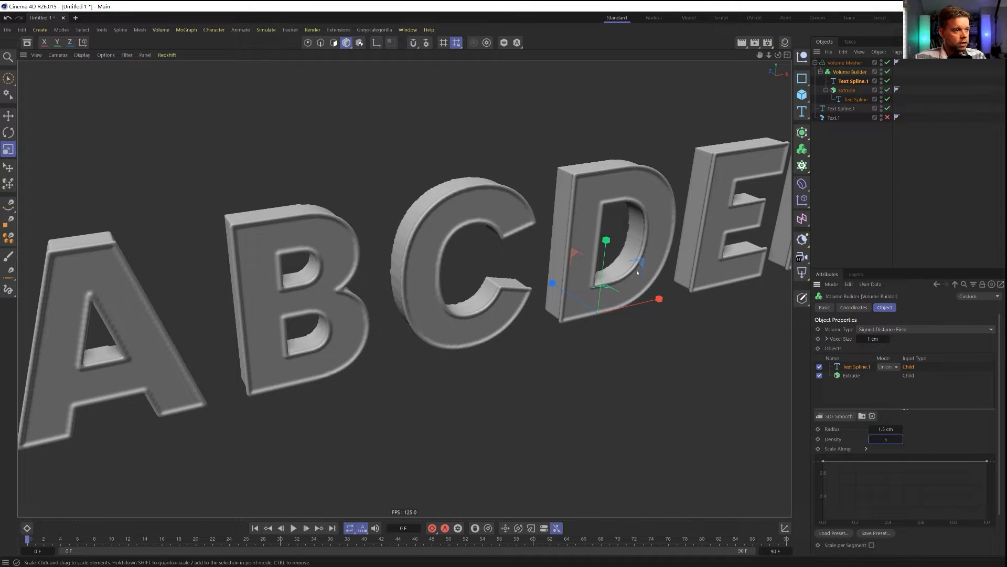
key("e")
mouse_move(575, 296)
left_mouse_down()
mouse_move(548, 278)
mouse_move(559, 286)
left_mouse_up()
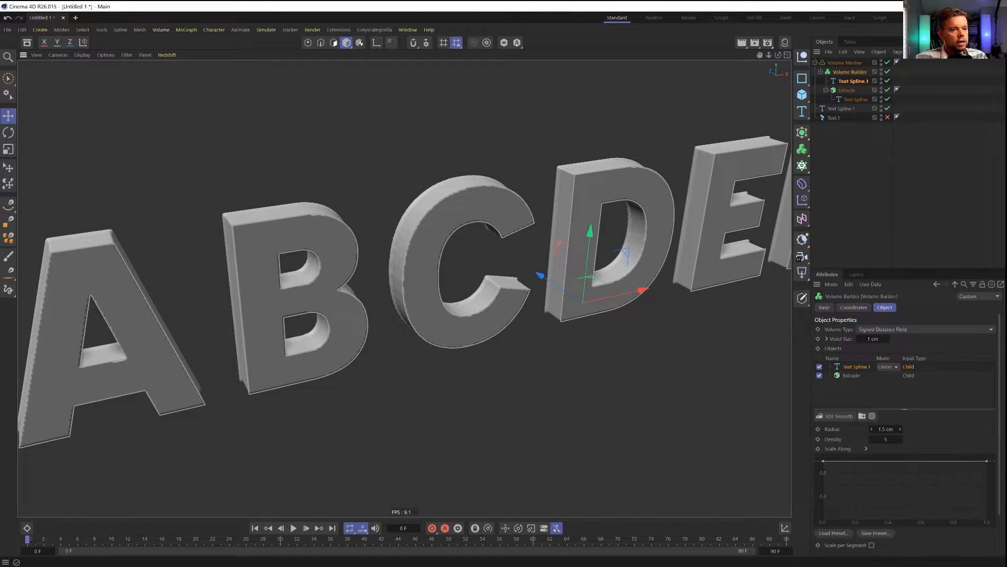
left_click_drag(900, 429, 937, 429)
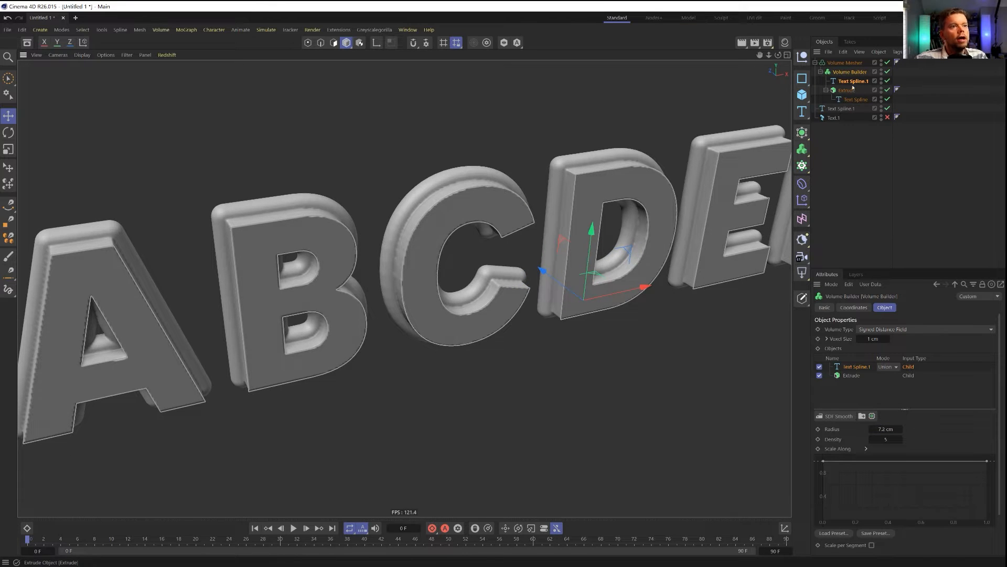
Duplicate Text Spline.1 inside the Volume Builder and move the duplicate forward along Z toward the letters' front faces
left_click(850, 81)
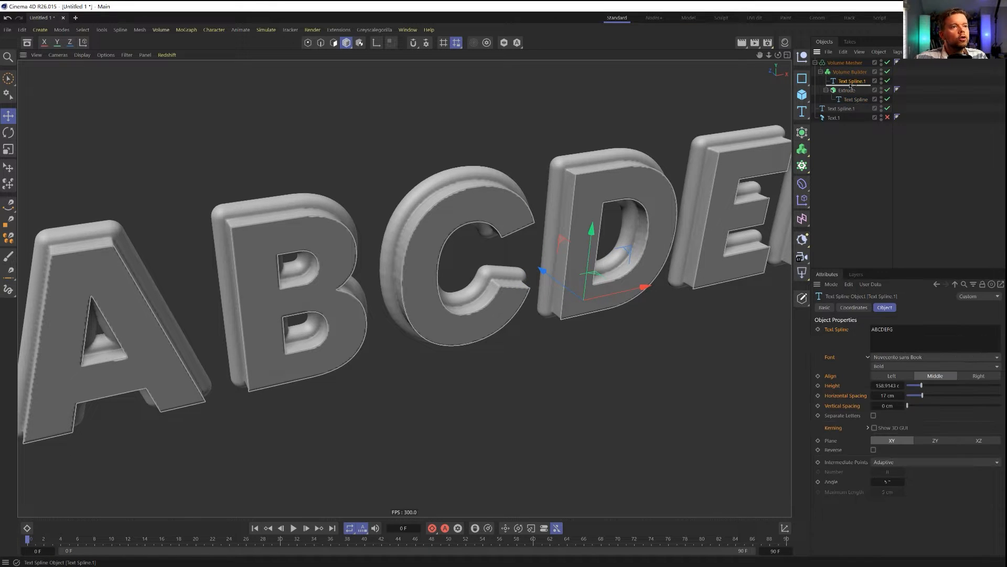
left_click_drag(851, 85, 853, 77, "ctrl")
key("e")
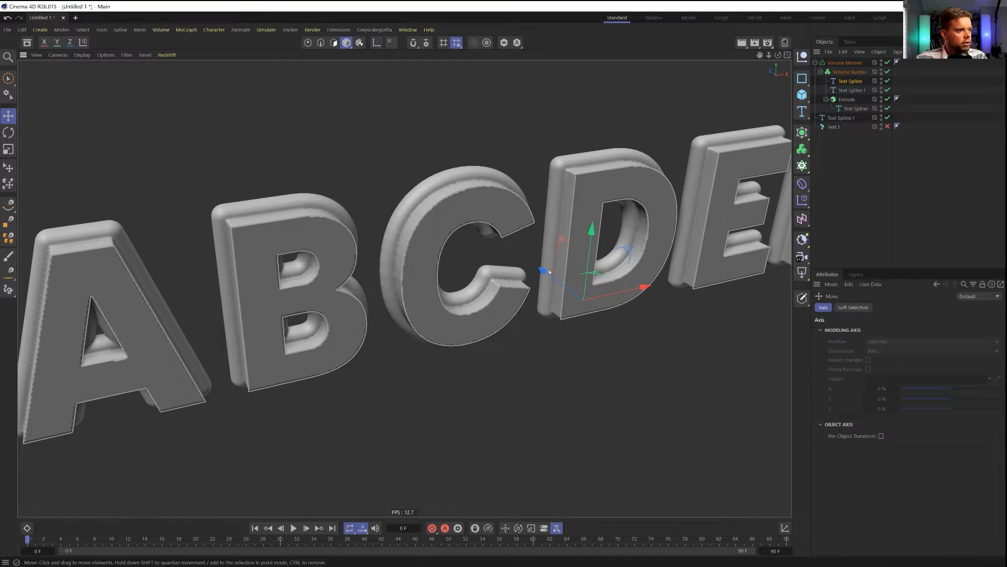
left_click_drag(549, 272, 551, 276)
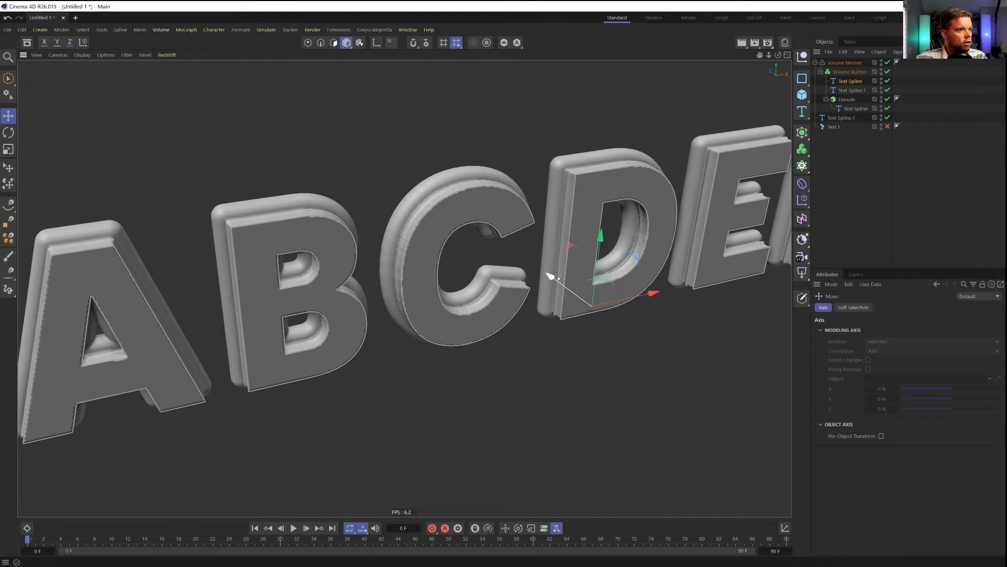
Set the new Text Spline to Subtract in the Volume Builder and give it a radius of 5.6 cm
left_click(850, 72)
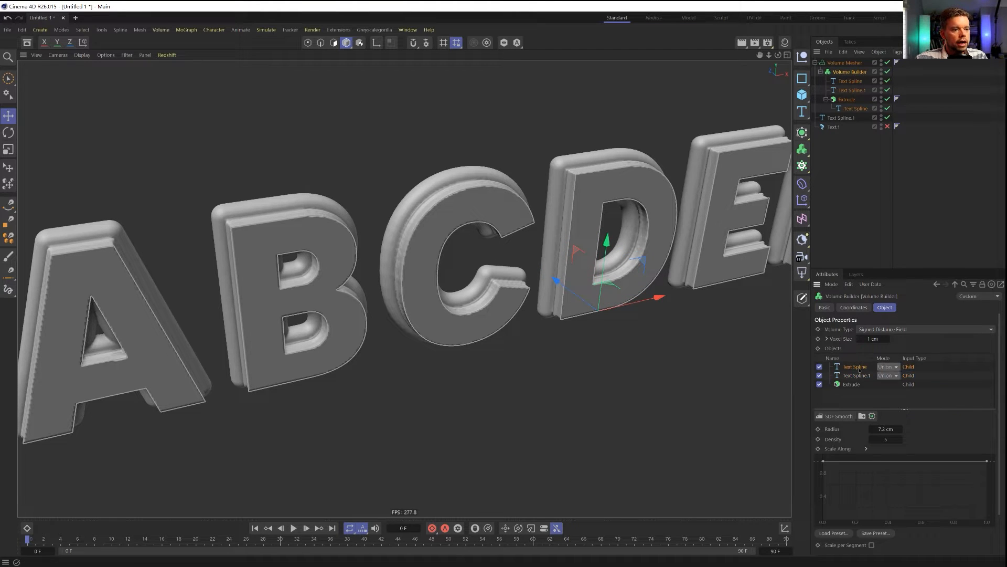
left_click(888, 366)
left_click(892, 380)
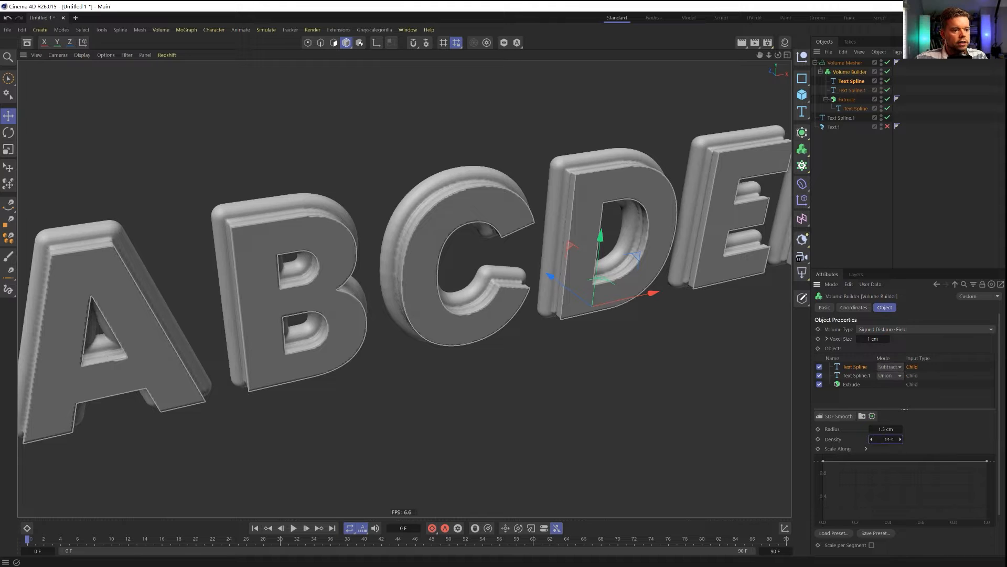
left_click_drag(889, 429, 890, 430)
Move the subtracting Text Spline slightly back along Z so its groove sits between the front face and the rear rim
left_click_drag(569, 175, 614, 171, "alt")
scroll(590, 169, "up", 4)
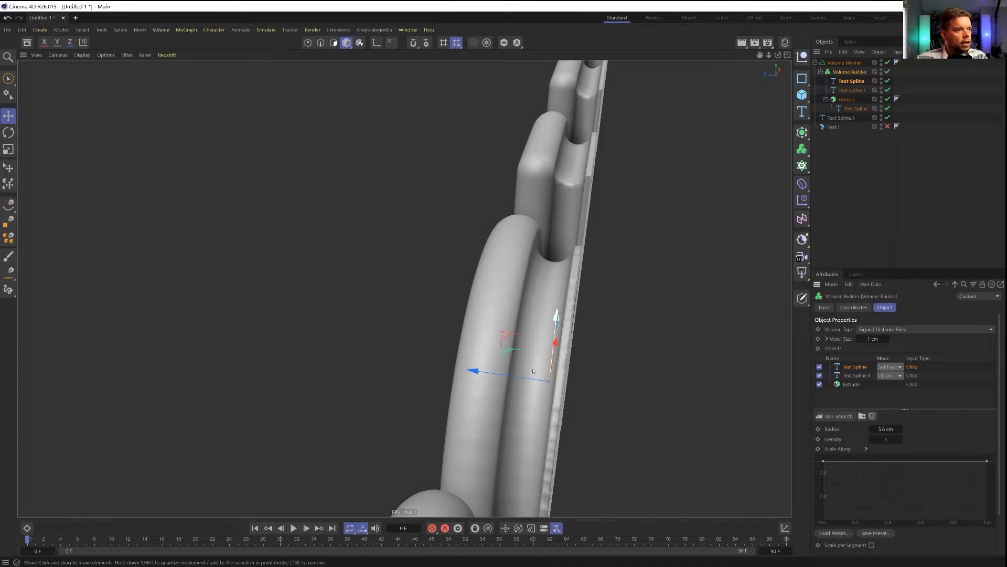
left_click_drag(473, 371, 483, 369)
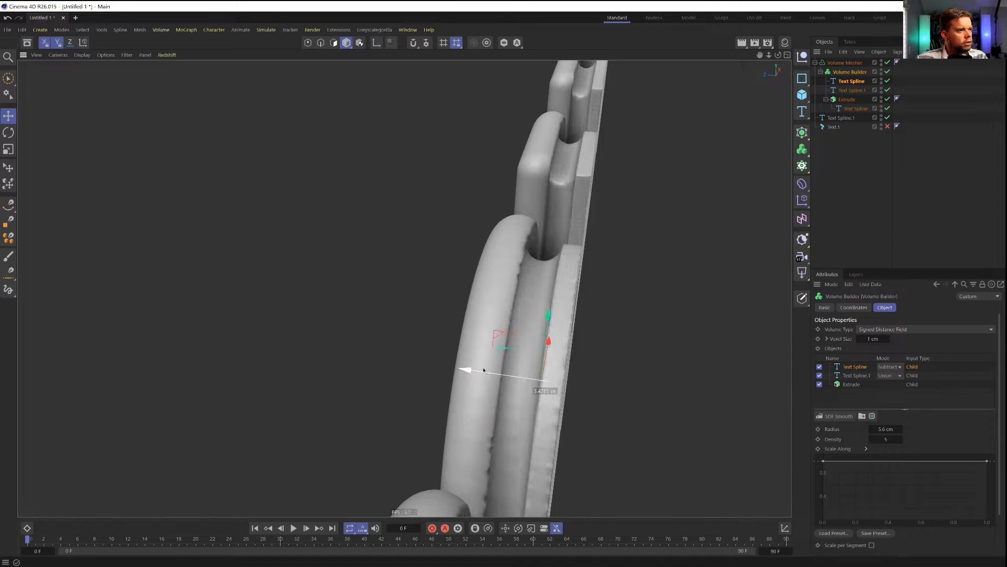
left_click_drag(521, 308, 453, 314, "alt")
right_click_drag(572, 294, 546, 316, "alt")
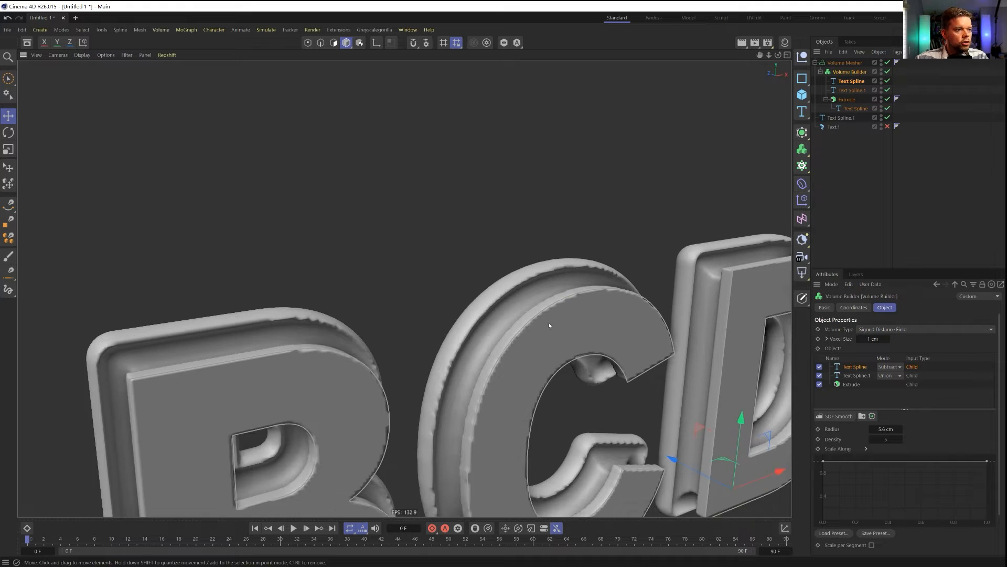
Move Text Spline.1 in the Volume Builder farther back along Z toward the letters' rear
left_click_drag(547, 316, 576, 314, "alt")
left_click(841, 90)
left_click_drag(624, 426, 561, 408)
right_click_drag(650, 310, 593, 347, "alt")
left_click_drag(593, 346, 580, 346, "alt")
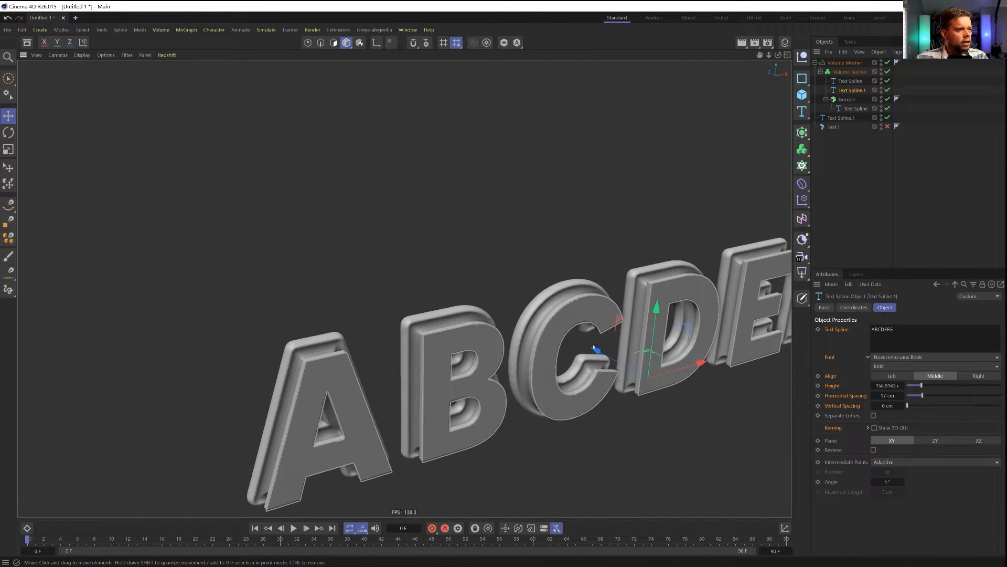
right_click_drag(580, 346, 604, 336, "alt")
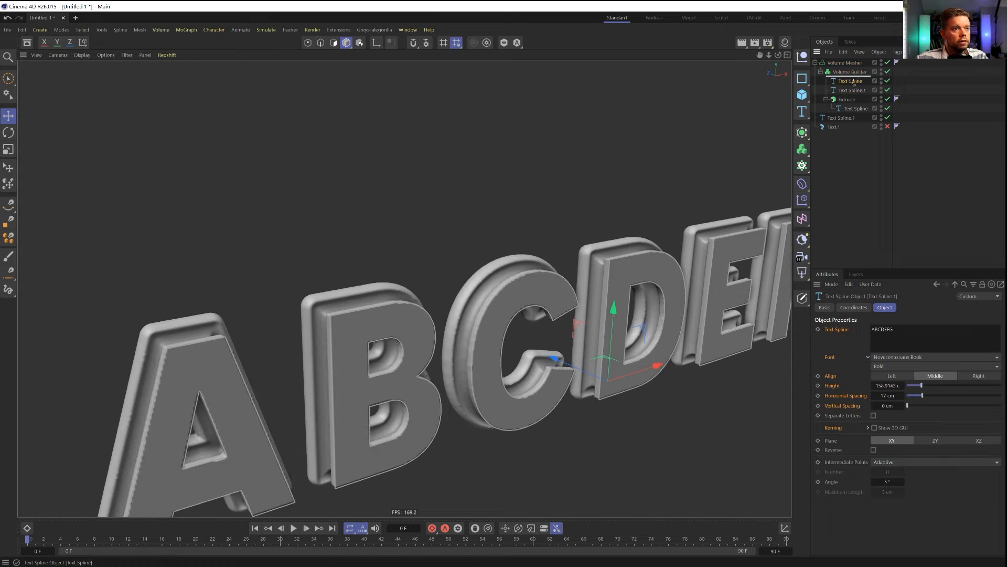
Duplicate the subtracting Text Spline inside the Volume Builder and move the duplicate forward along Z to the letters' front faces
left_click_drag(853, 82, 851, 76, "ctrl")
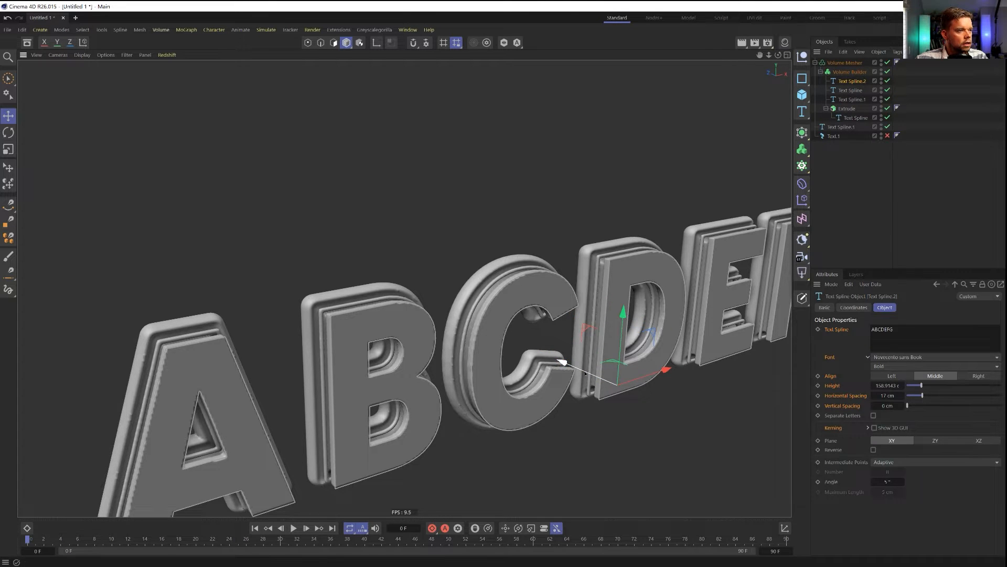
left_click_drag(586, 373, 586, 374)
left_click_drag(662, 289, 647, 314, "alt")
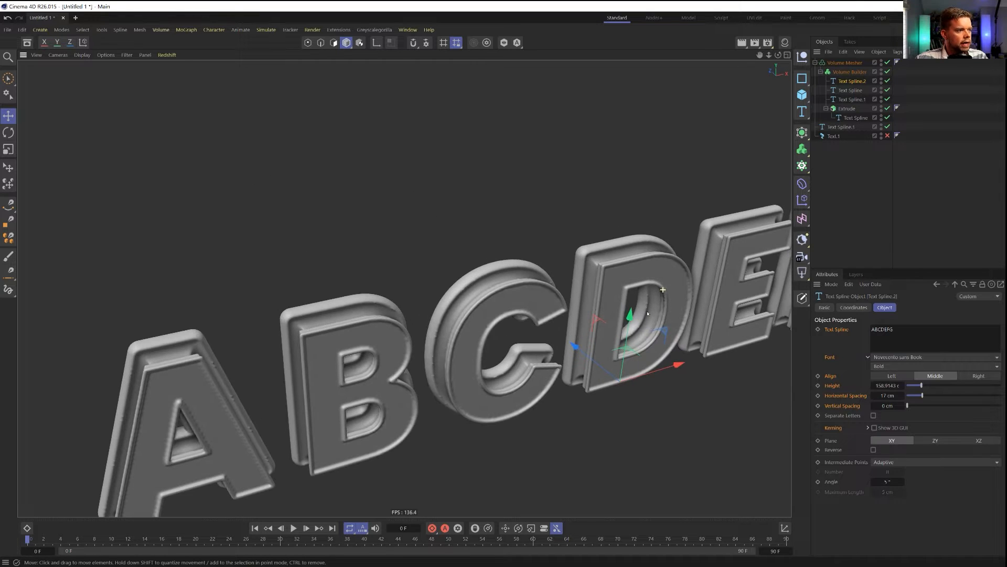
Set Text Spline.2 to Subtract in the Volume Builder and give it a radius of 18.3 cm
left_click(848, 72)
left_click(889, 367)
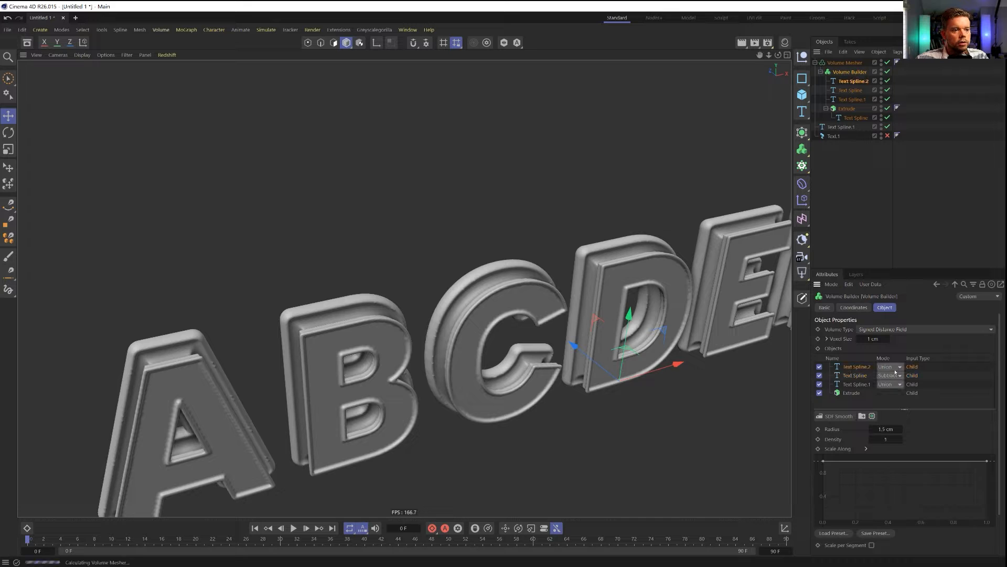
left_click(888, 382)
left_click_drag(875, 339, 881, 339)
key("ctrl+z")
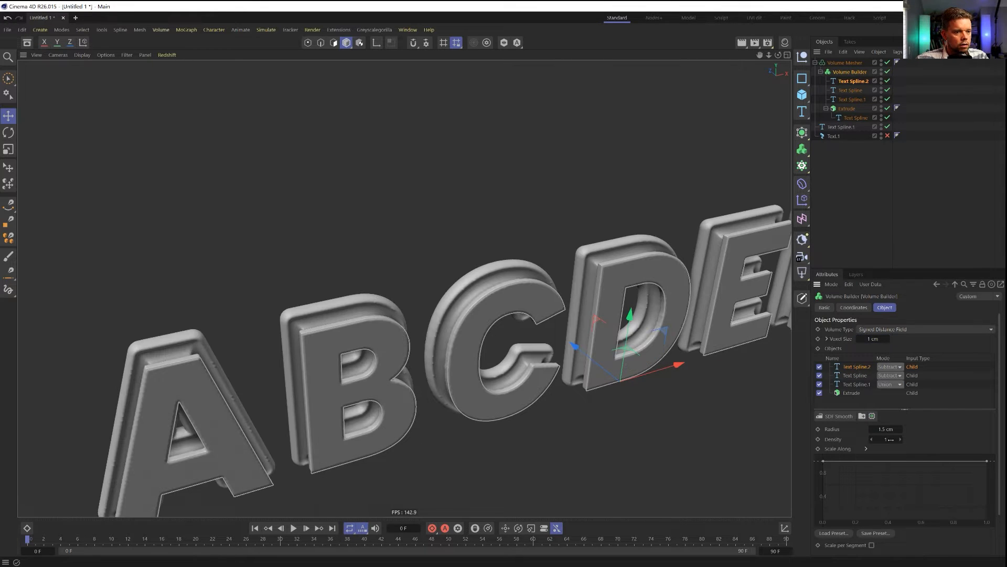
left_click_drag(900, 429, 933, 429)
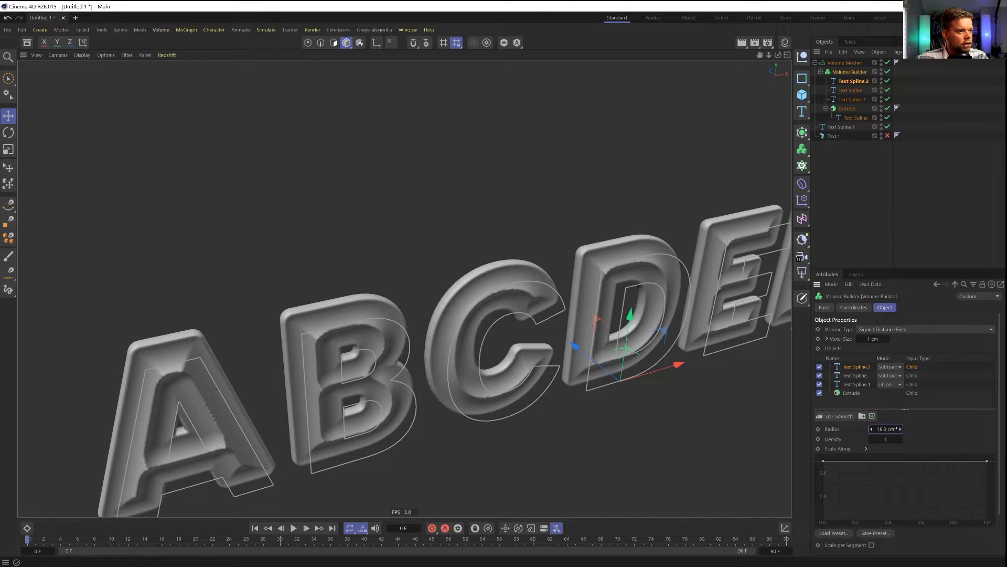
left_click_drag(645, 305, 638, 320, "alt")
Delete the earlier subtracting Text Spline from the Volume Builder and disable the standalone Text Spline.1 outside the hierarchy
left_click(845, 91)
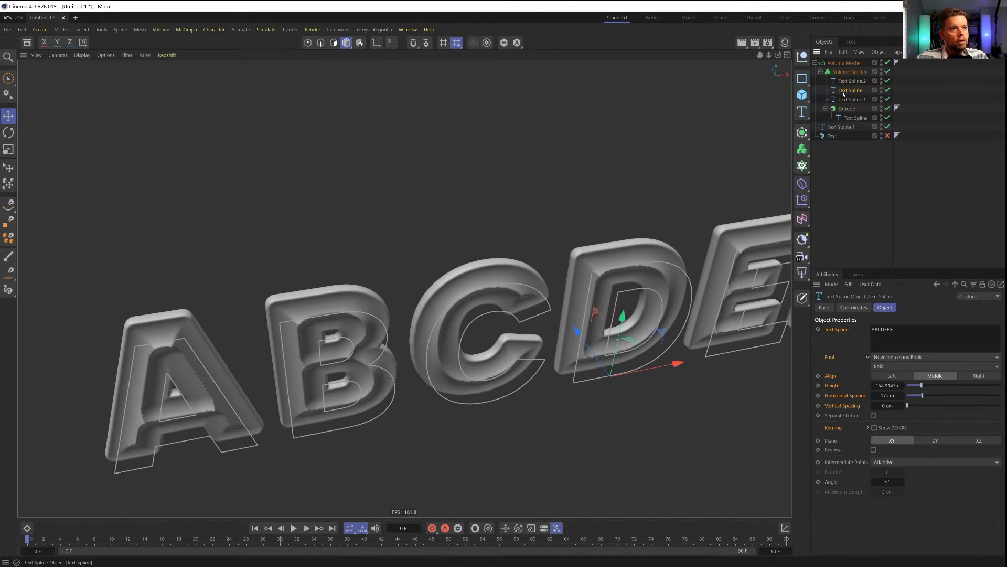
key("Delete")
left_click_drag(684, 284, 675, 259, "alt")
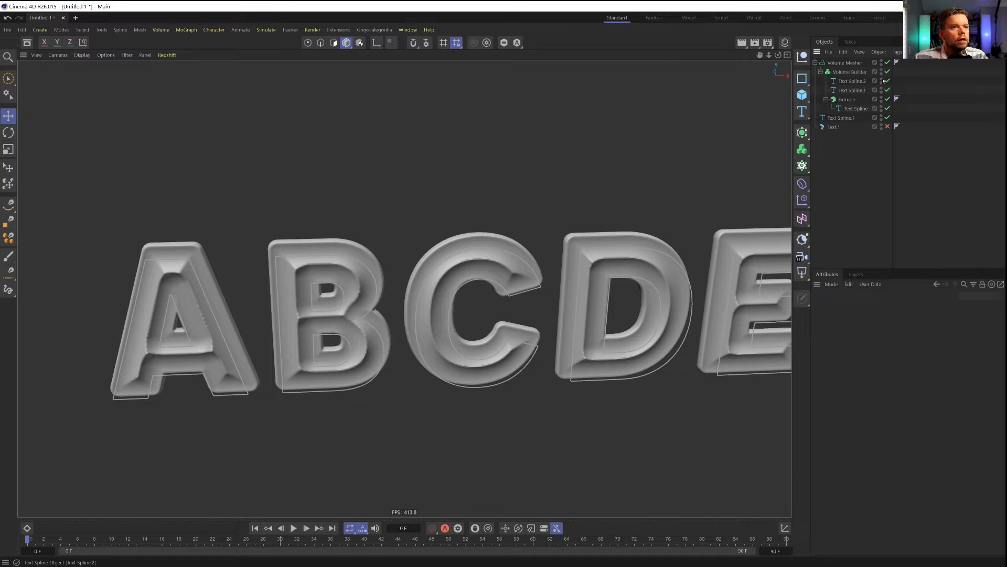
left_click(887, 118)
mouse_move(634, 284)
left_mouse_down("alt")
mouse_move(734, 278)
mouse_move(643, 283)
left_mouse_up("alt")
left_click_drag(298, 314, 307, 276, "alt")
left_click_drag(324, 321, 257, 317, "alt")
Set the radius of Text Spline.2 in the Volume Builder to 7.3 cm
left_click(847, 72)
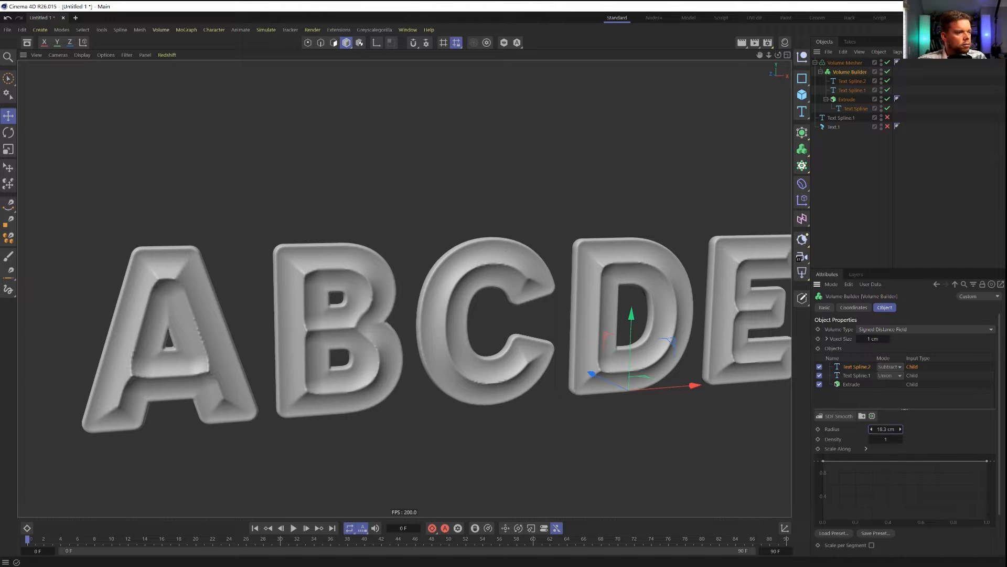
left_click_drag(900, 429, 847, 429)
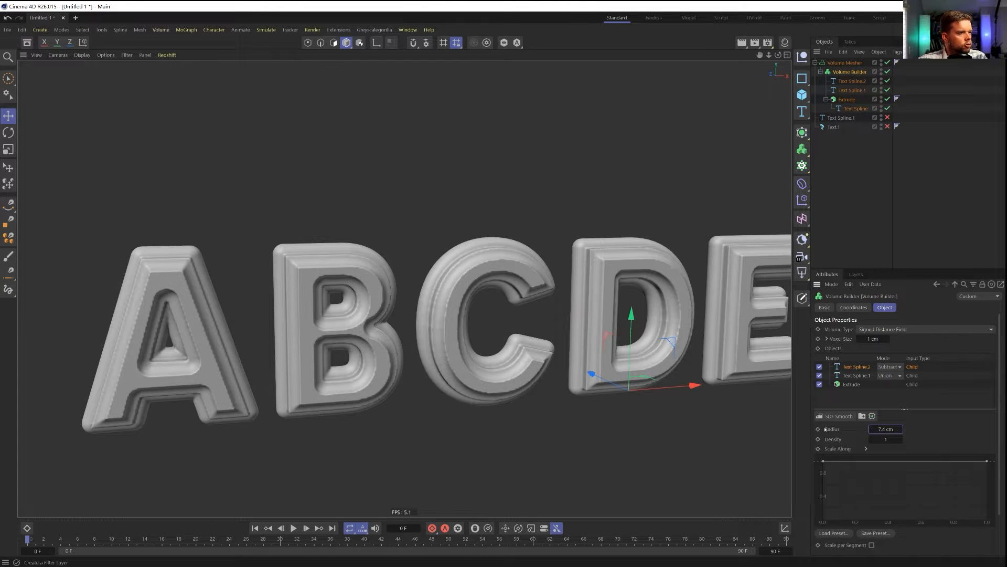
mouse_move(635, 347)
left_mouse_down("alt")
mouse_move(685, 342)
mouse_move(634, 338)
left_mouse_up("alt")
right_click_drag(634, 338, 512, 345, "alt")
left_click_drag(512, 346, 539, 332, "alt")
right_click_drag(538, 332, 630, 317, "alt")
left_click_drag(630, 317, 492, 282, "alt")
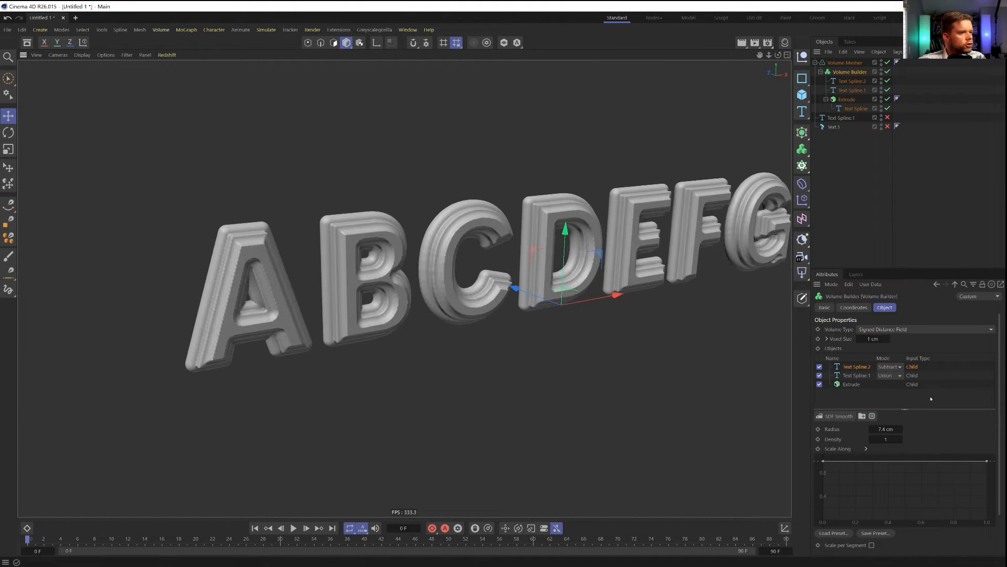
mouse_move(882, 429)
left_mouse_down()
mouse_move(902, 429)
mouse_move(874, 428)
left_mouse_up()
left_click_drag(486, 220, 576, 208, "alt")
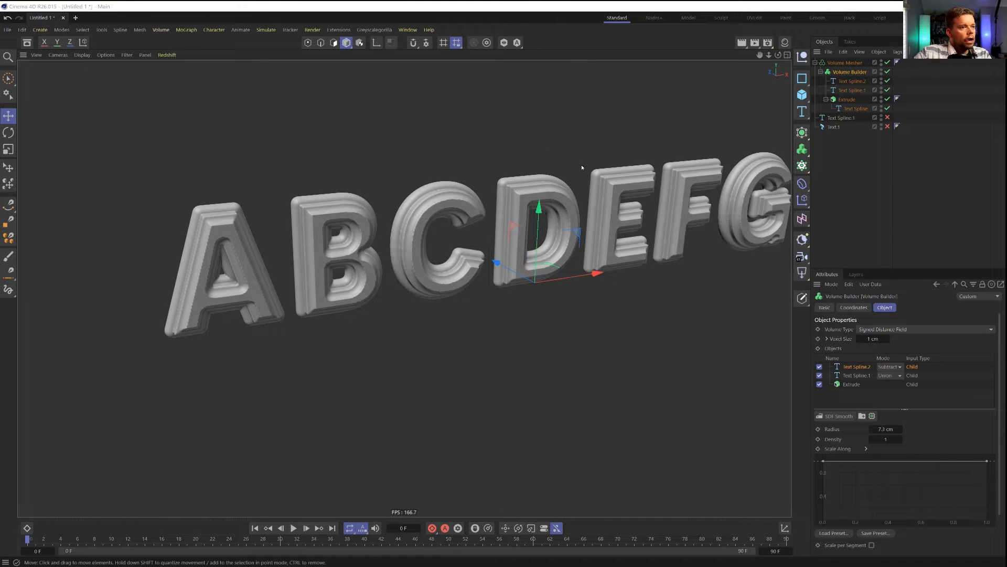
Select the Volume Mesher and display polygon lines over the shading to examine its mesh up close
left_click_drag(627, 197, 541, 242, "alt")
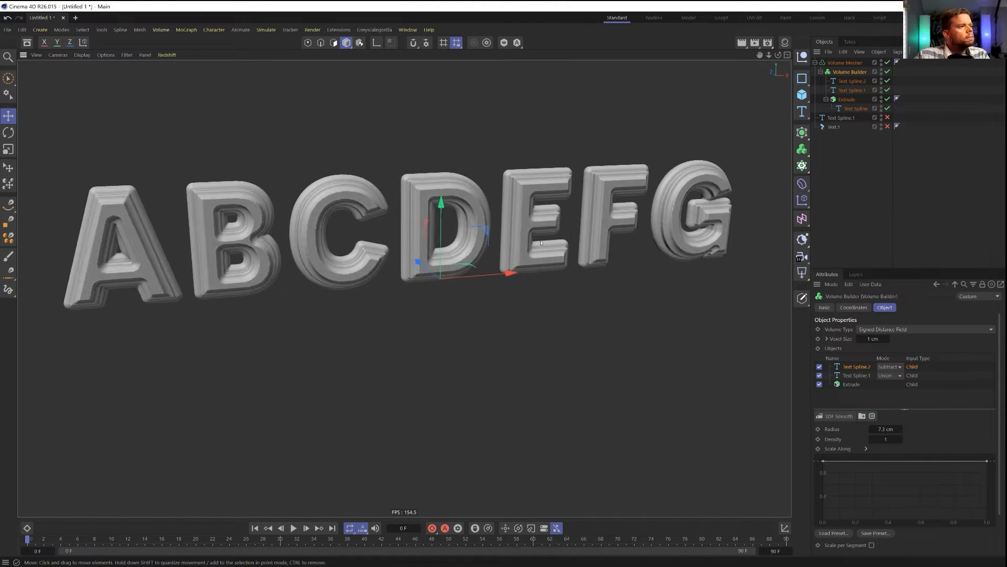
left_click(662, 251)
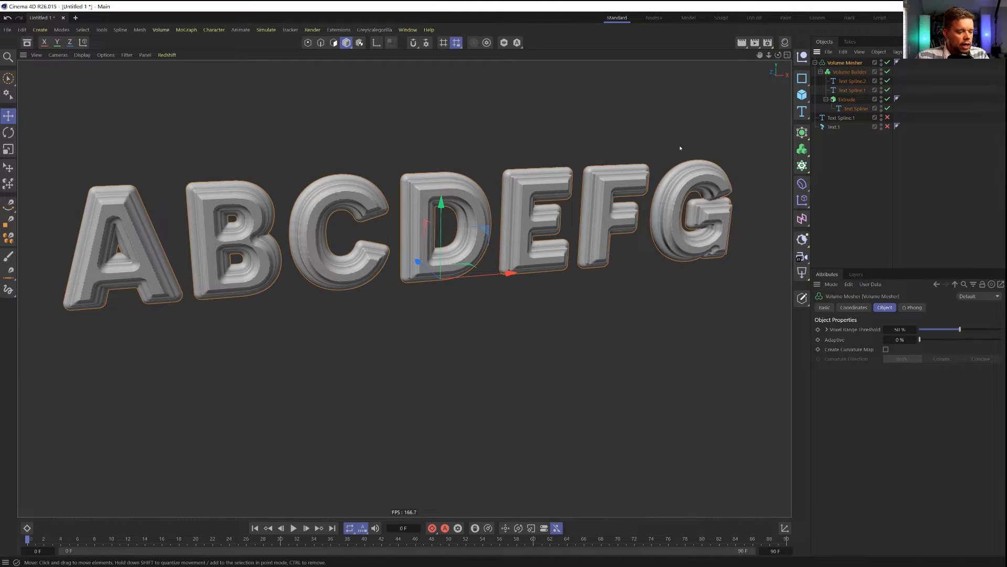
key("n")
key("b")
scroll(546, 200, "up", 6)
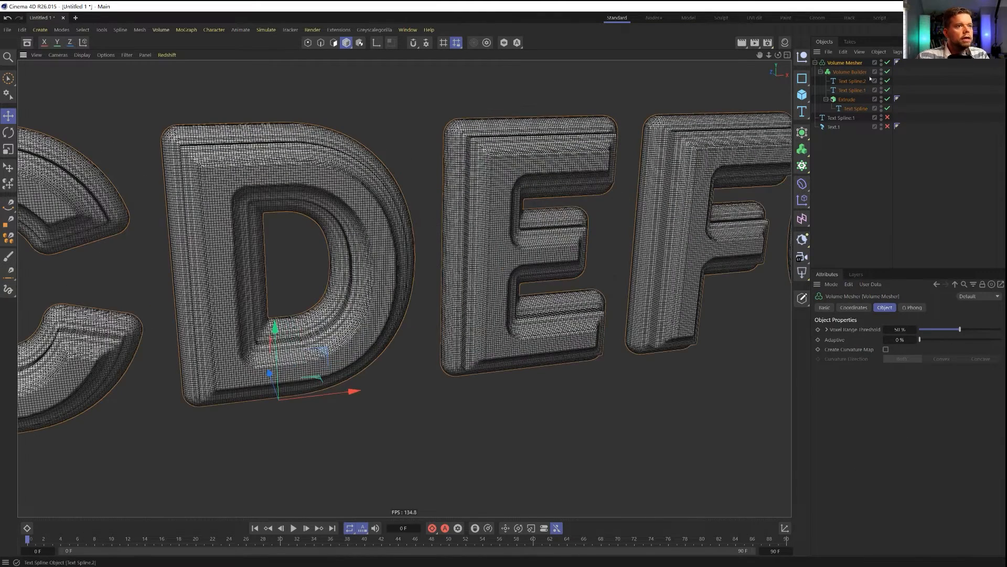
Add a Remesh generator as parent of the Volume Mesher and set its mesh density to 10%
left_click(849, 73)
left_click(844, 63)
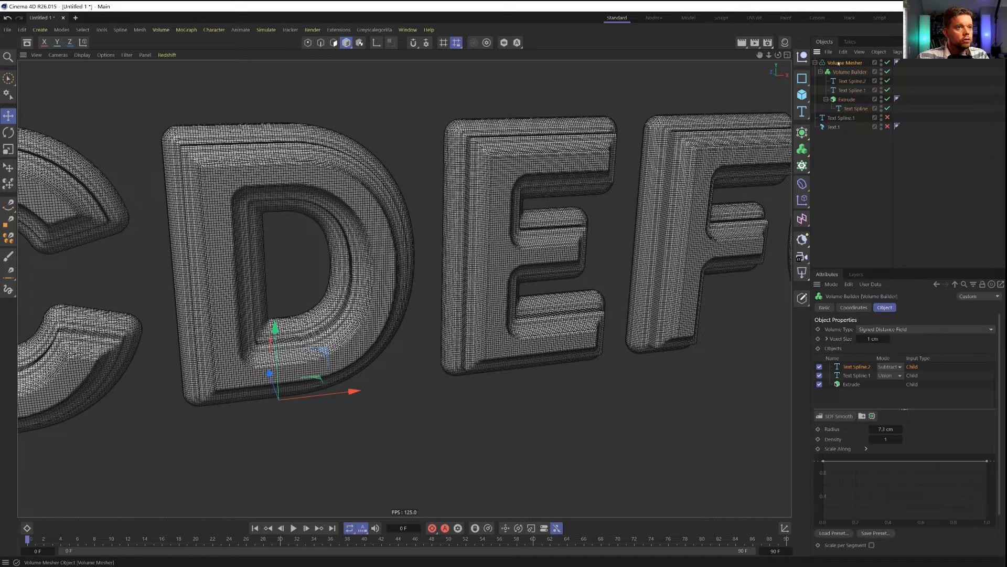
left_click(802, 132)
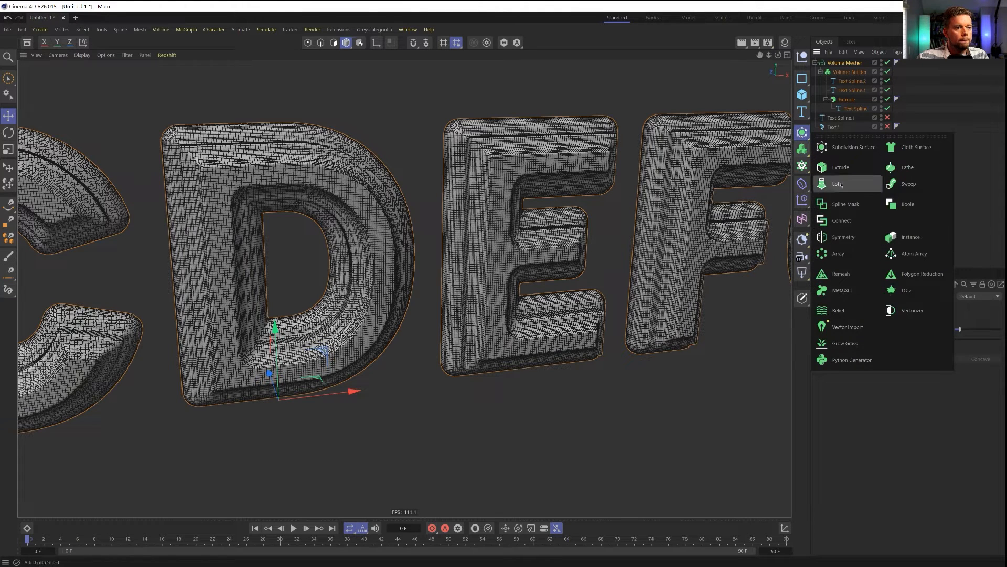
left_click(840, 274, "alt")
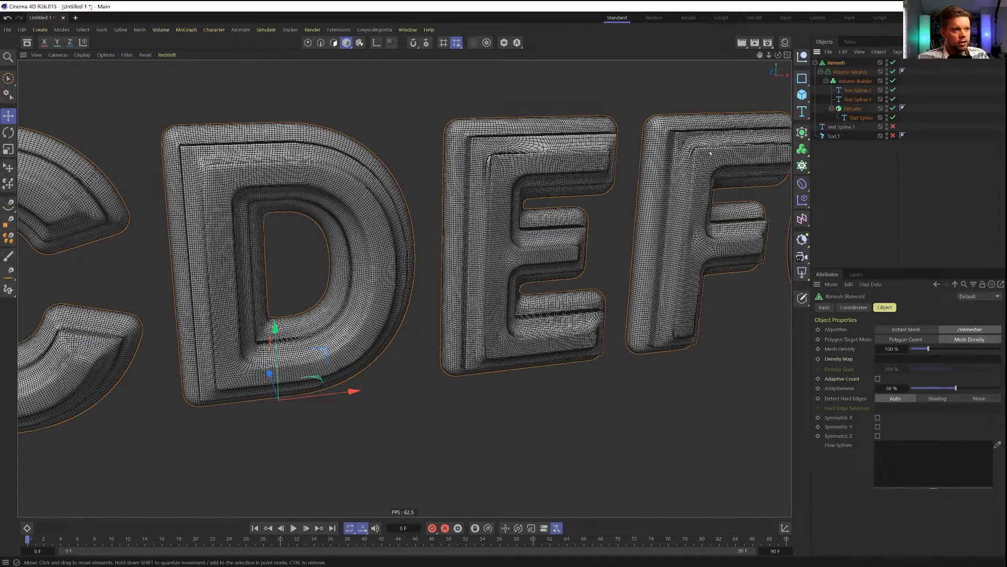
left_click_drag(682, 163, 650, 171, "alt")
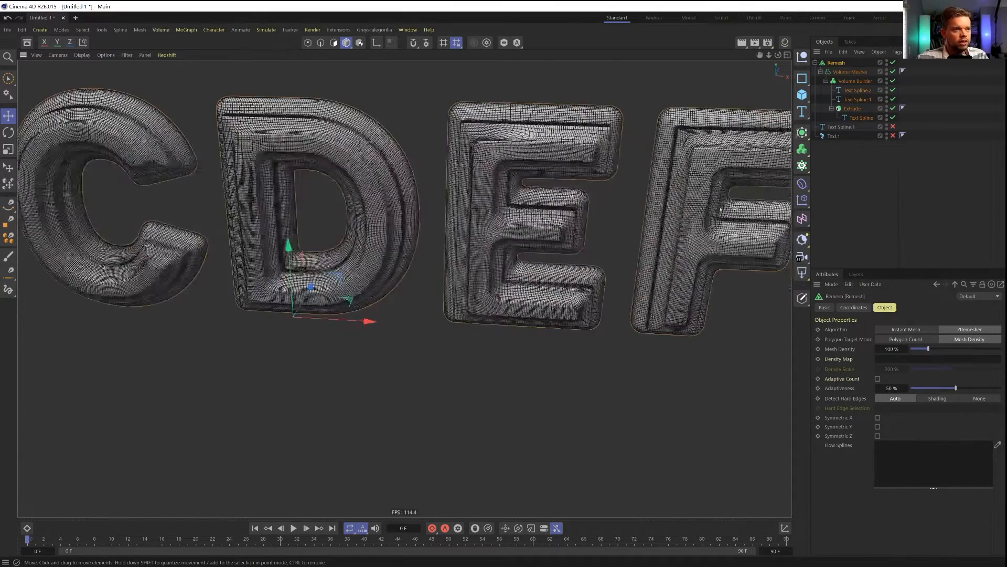
double_click(892, 348)
type("10")
key("Return")
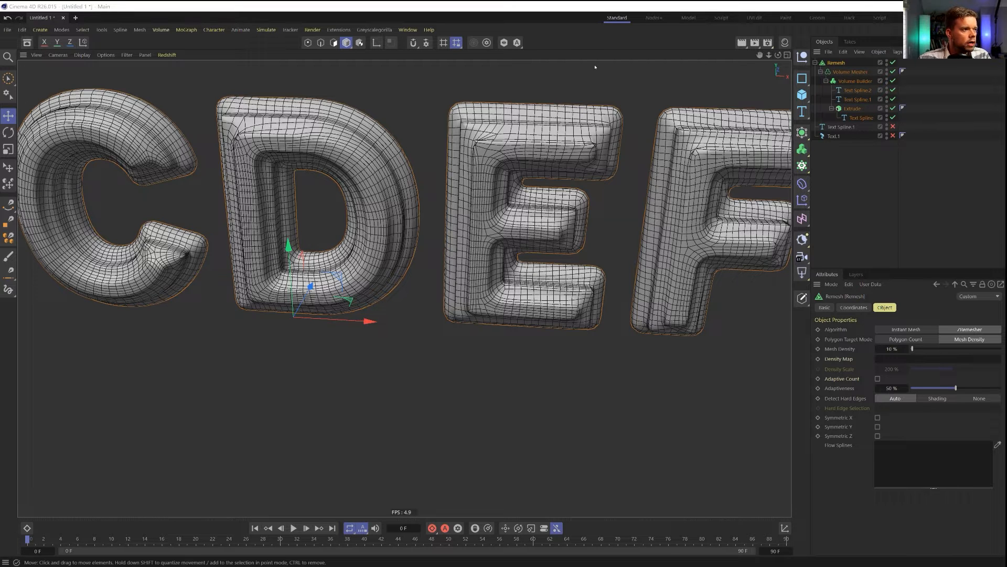
Examine the remeshed letters from several angles, both in smooth shading and with polygon lines displayed
key("n")
key("a")
right_click_drag(642, 217, 577, 254, "alt")
left_click_drag(577, 253, 480, 229, "alt")
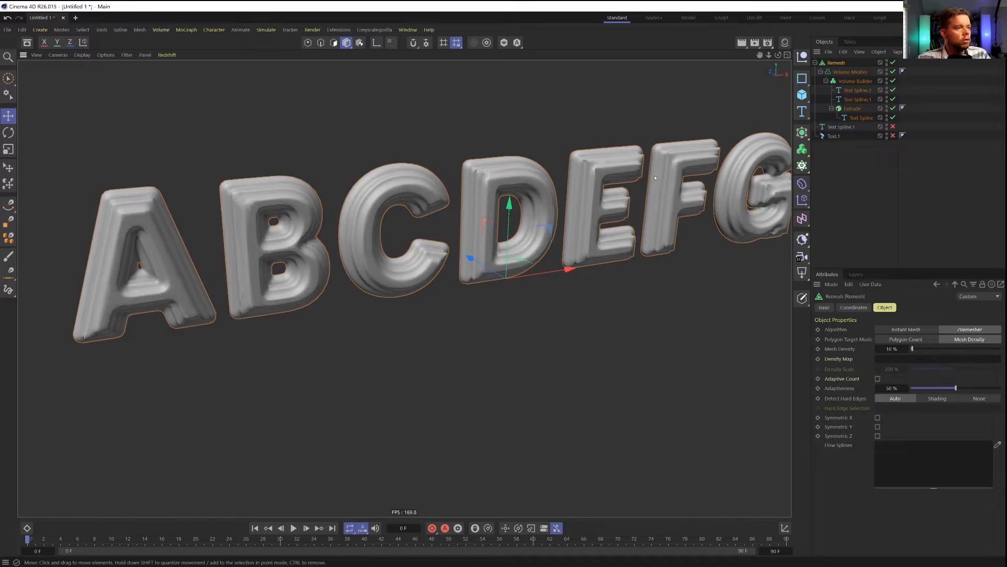
key("n")
key("b")
left_click_drag(569, 185, 437, 199, "alt")
middle_click_drag(438, 199, 561, 199, "alt")
right_click_drag(561, 200, 488, 230, "alt")
left_click_drag(488, 231, 544, 229, "alt")
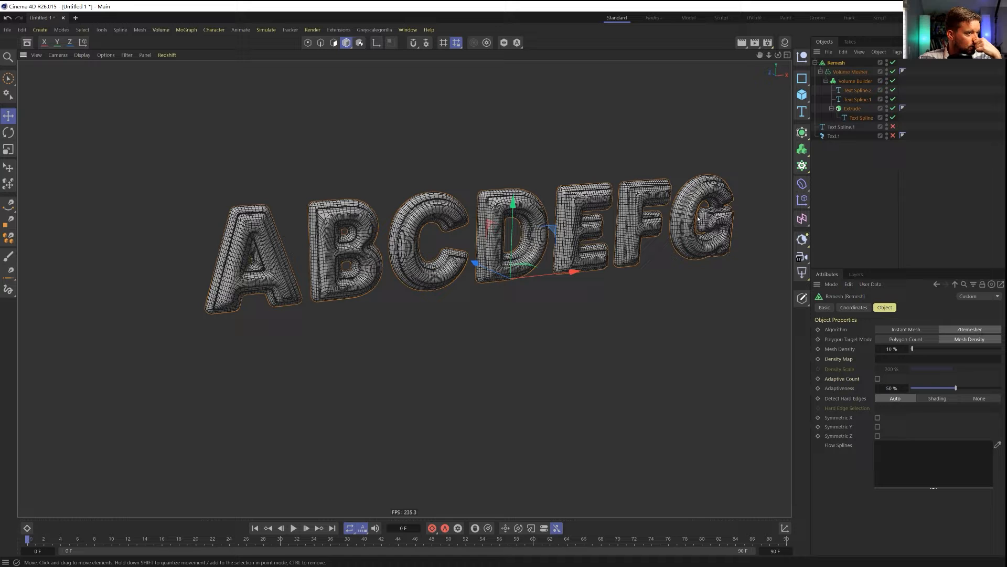
left_click(826, 179)
right_click_drag(466, 254, 493, 229, "alt")
mouse_move(492, 230)
left_mouse_down("alt")
mouse_move(570, 236)
mouse_move(510, 229)
left_mouse_up("alt")
right_click_drag(510, 230, 430, 254, "alt")
left_click_drag(429, 254, 435, 283, "alt")
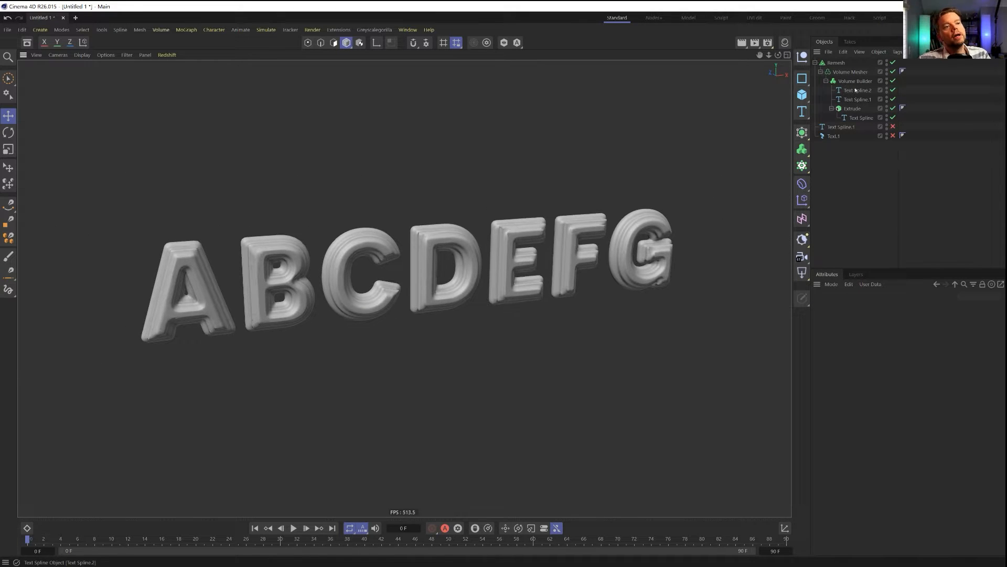
Collapse the Remesh hierarchy and delete the unused Text Spline.1 and Text.1 objects
left_click(812, 61)
left_click(814, 62)
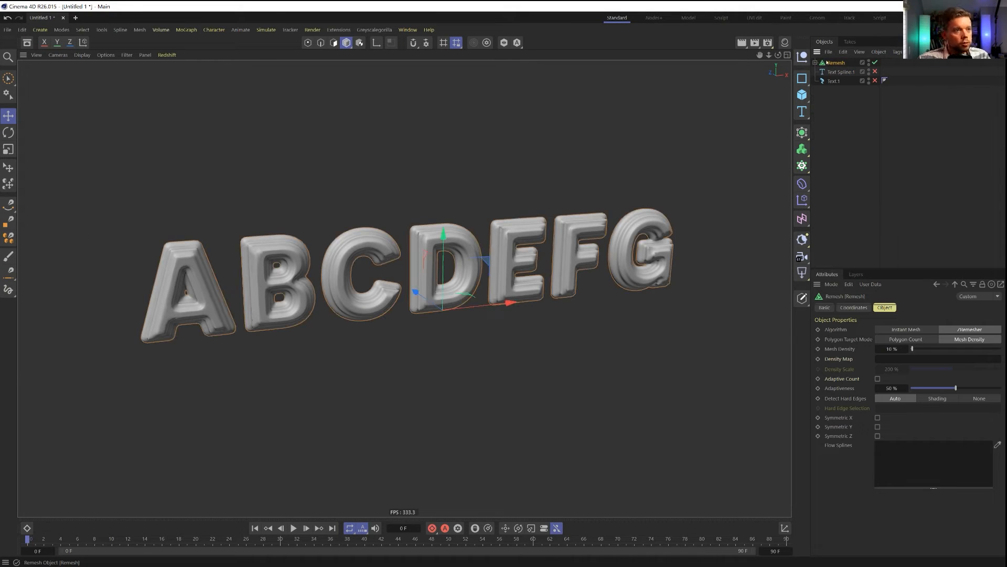
left_click(839, 72)
left_click(835, 81)
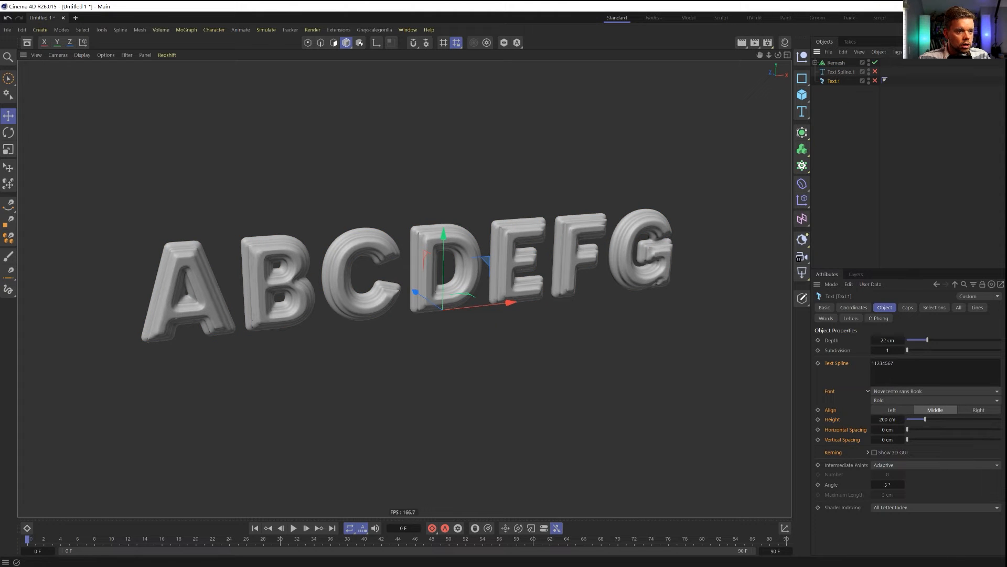
left_click_drag(874, 110, 826, 74)
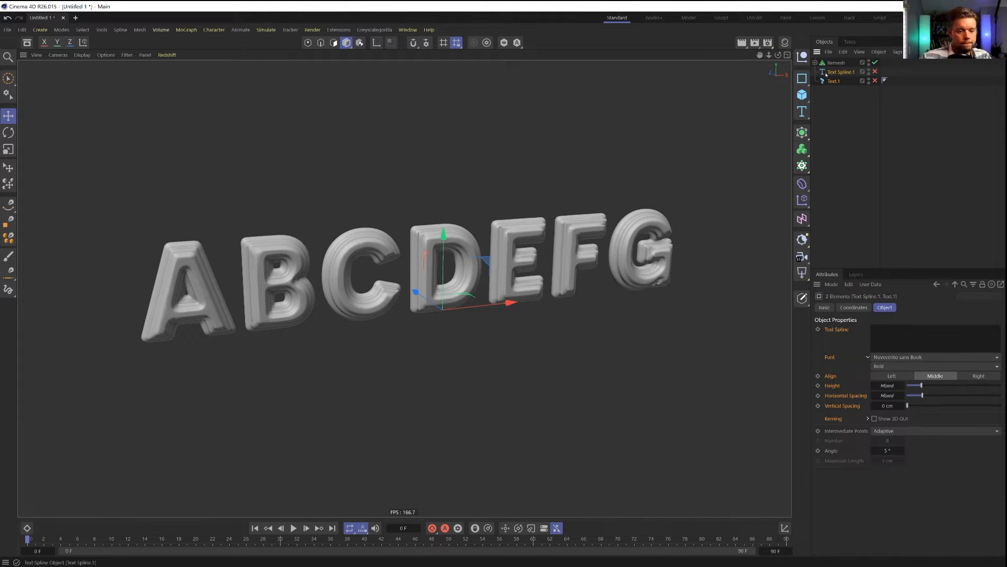
key("Delete")
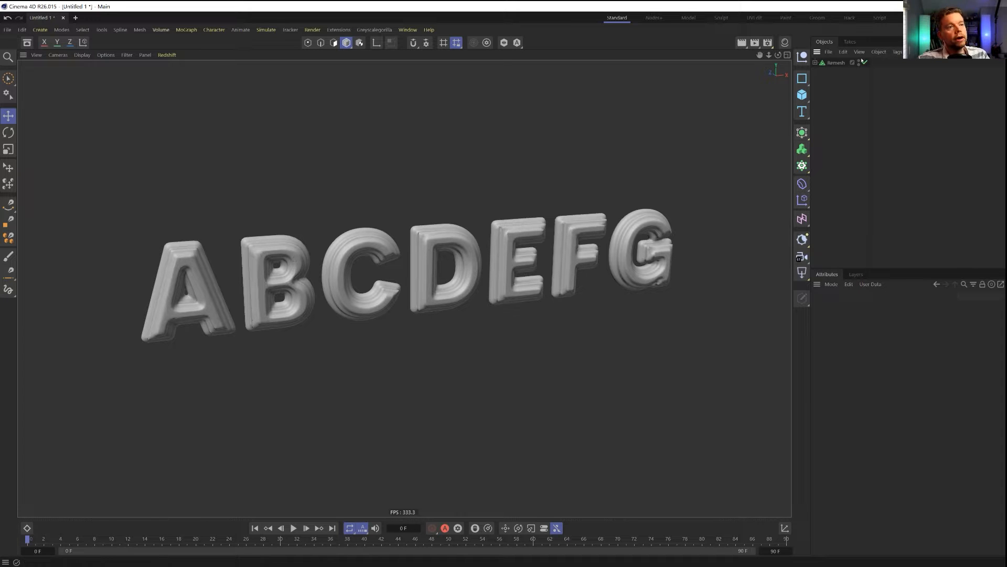
Duplicate the Remesh hierarchy and change the text of the duplicate's three text splines to 11234567
left_click_drag(836, 62, 829, 75, "ctrl")
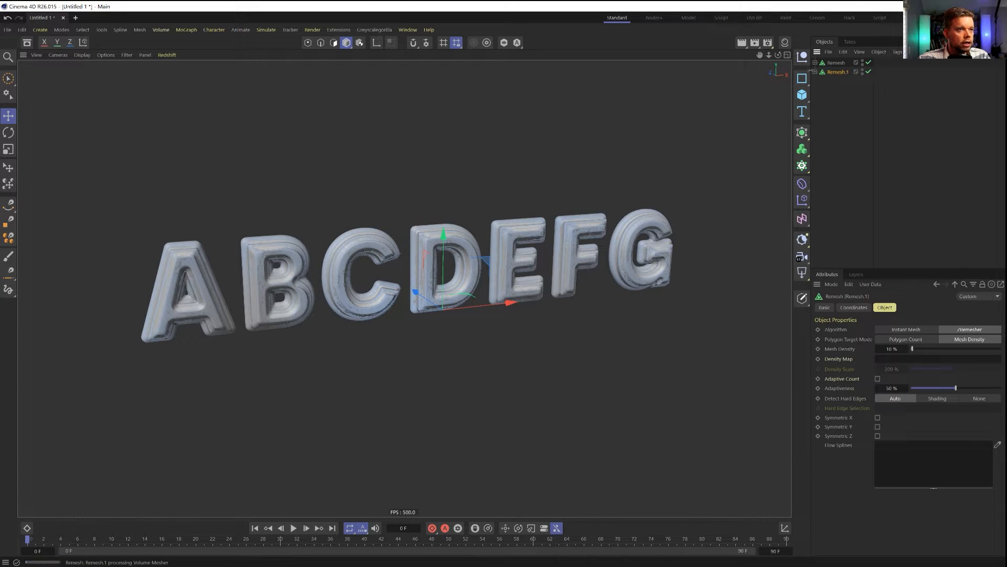
left_click(815, 72)
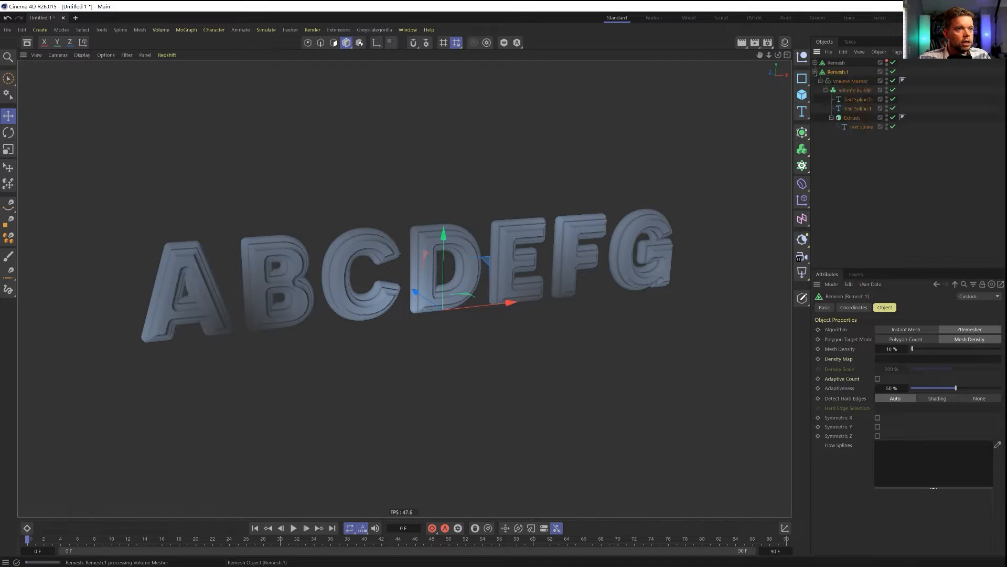
left_click(858, 99)
left_click(857, 110, "ctrl")
left_click(857, 128, "ctrl")
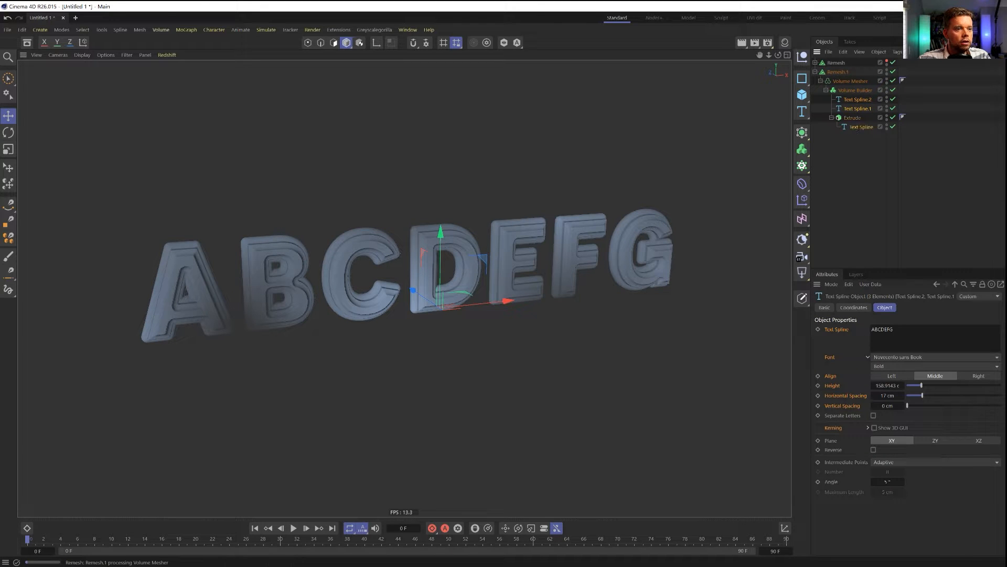
double_click(905, 327)
type("11234567")
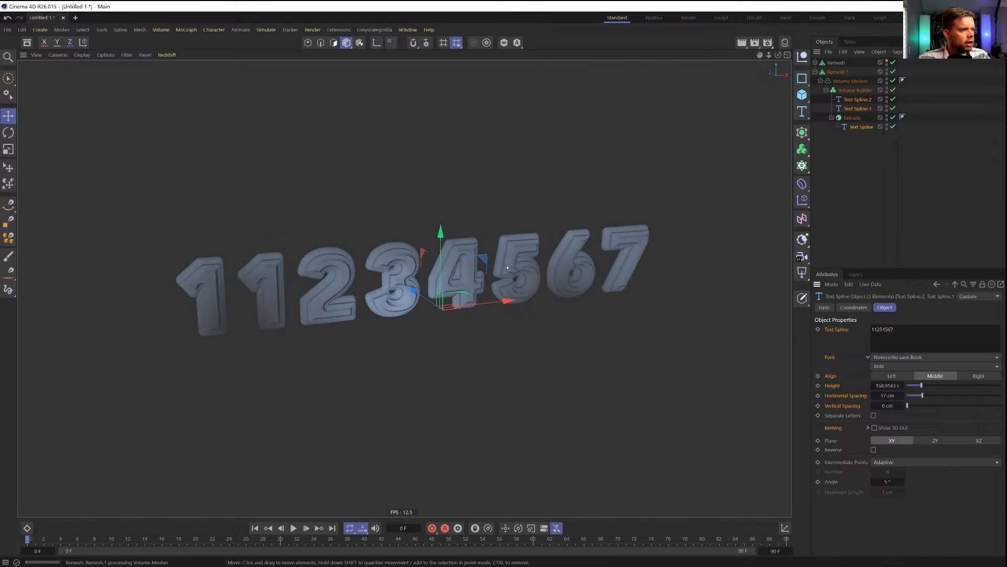
Disable the duplicate's Remesh, Volume Mesher and Volume Builder, and scale its three text splines up uniformly past the width of the ABCDEFG letters
type("t")
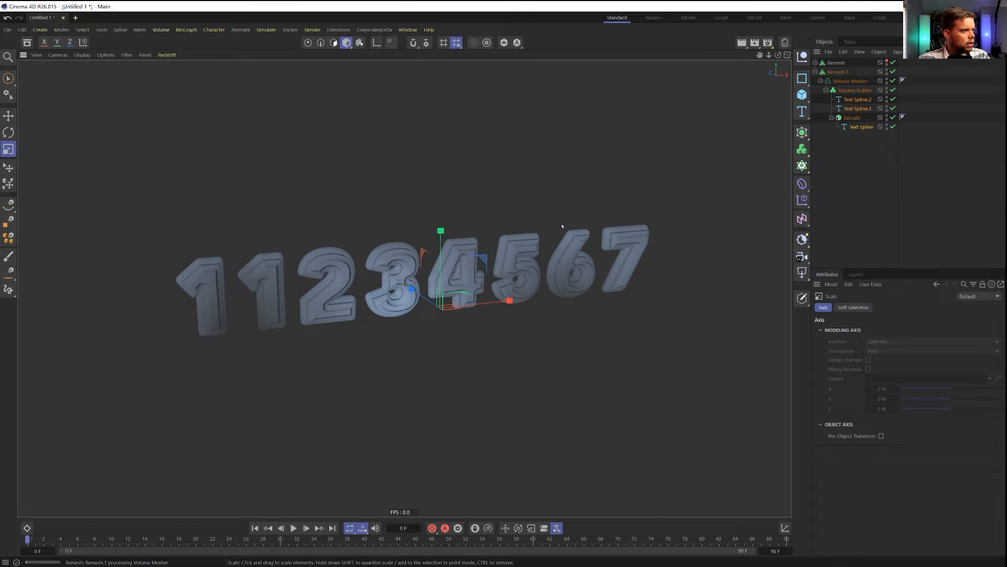
left_click_drag(893, 71, 893, 90)
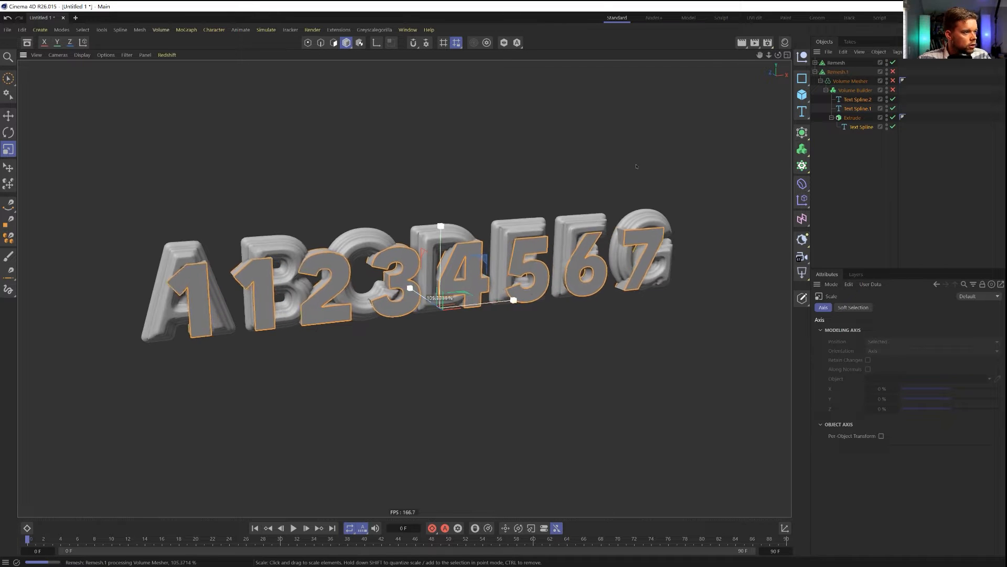
left_click_drag(636, 168, 709, 150)
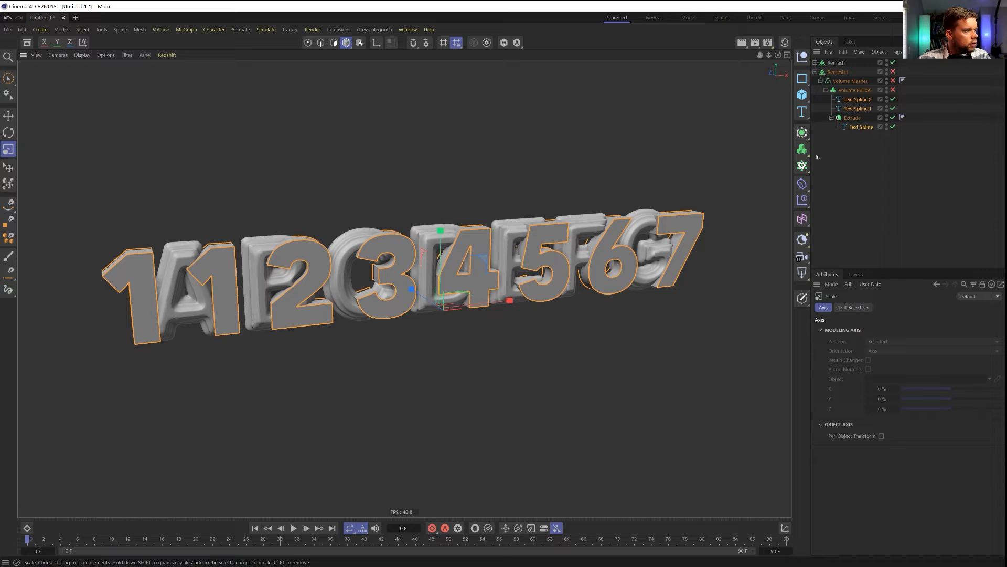
Change the text of the duplicate's three text splines to 1234567 and re-enable its Remesh, Volume Mesher and Volume Builder
left_click(862, 127)
left_click(859, 110, "ctrl")
left_click(860, 100, "ctrl")
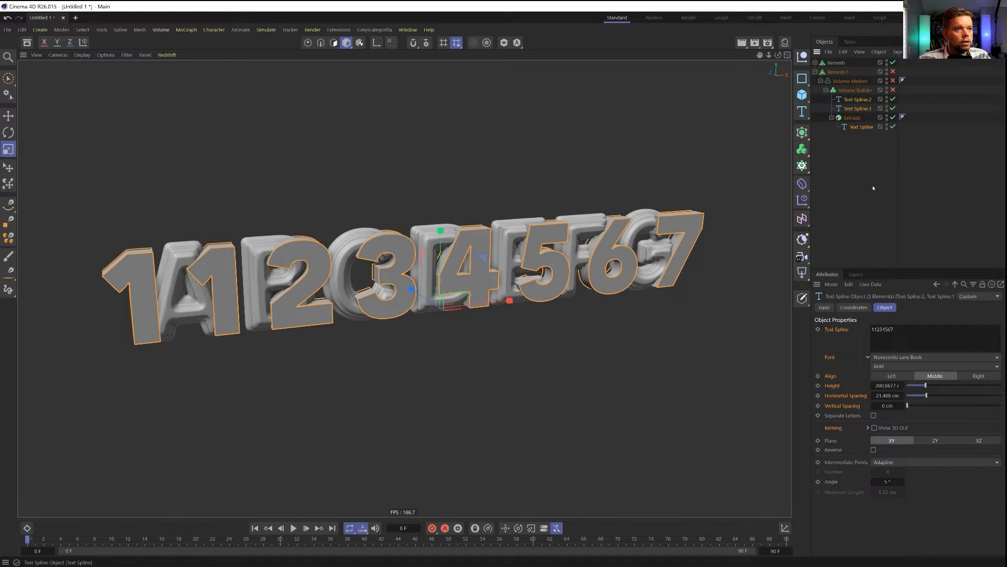
left_click(875, 329)
key("BackSpace")
left_click(940, 311)
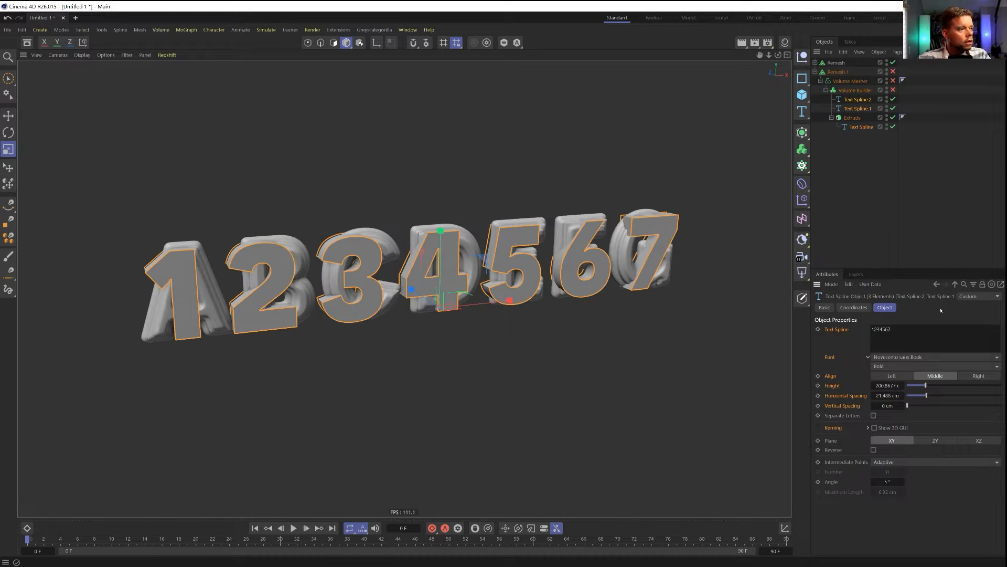
left_click(829, 214)
left_click(893, 71)
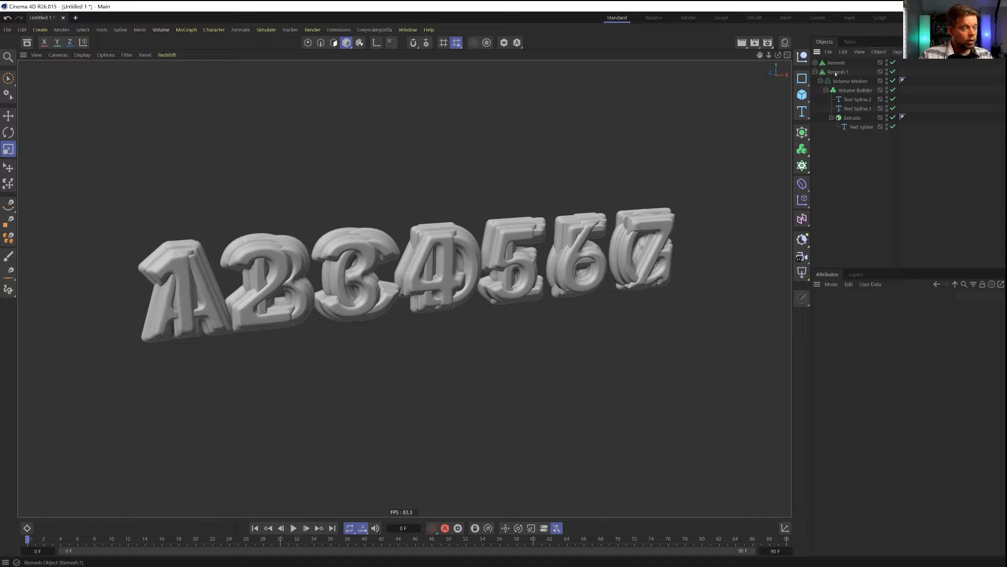
Collapse the Remesh.1 hierarchy and rename the two Remesh objects 123 for the numbers and abc for the letters
left_click(815, 71)
double_click(837, 72)
type("123")
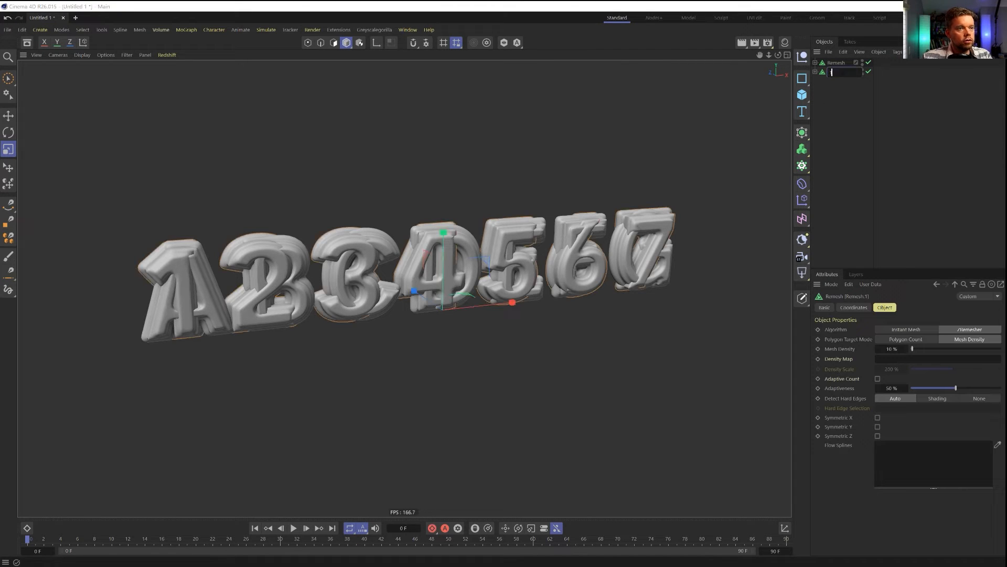
key("Return")
left_click(836, 62)
double_click(835, 62)
type("abc")
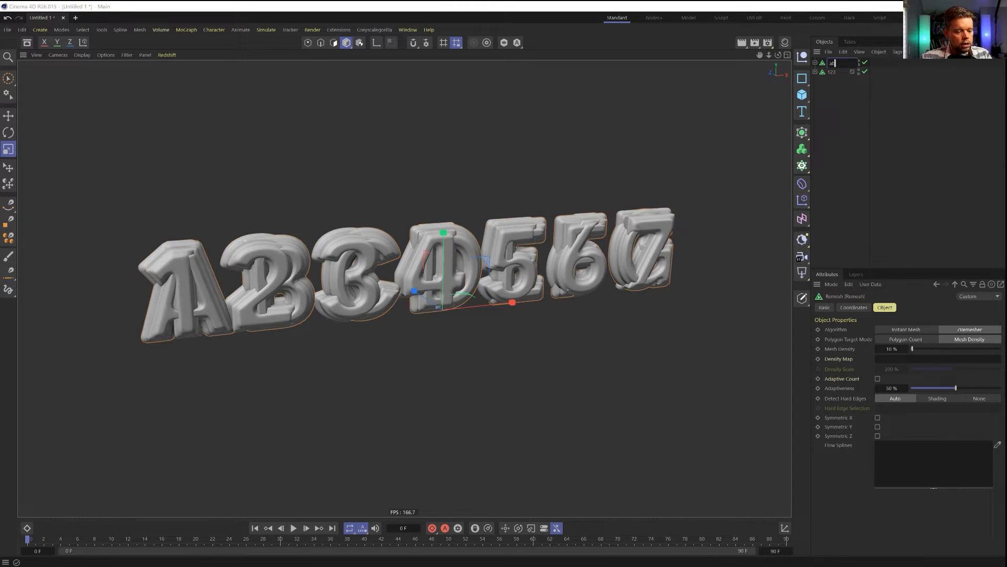
key("Return")
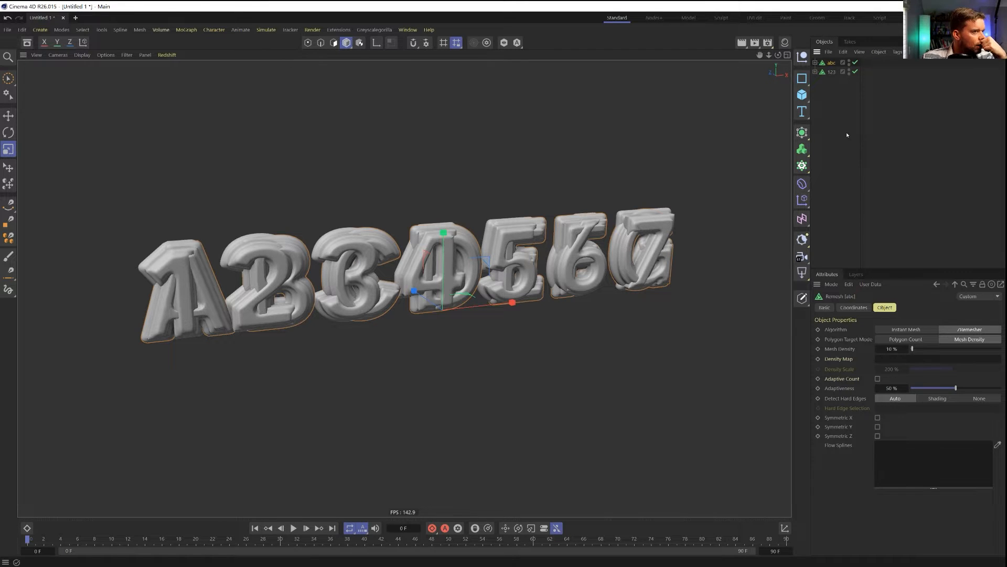
Keep disabled duplicates of abc and 123 as backups and convert the originals to editable polygon objects
left_click(802, 94)
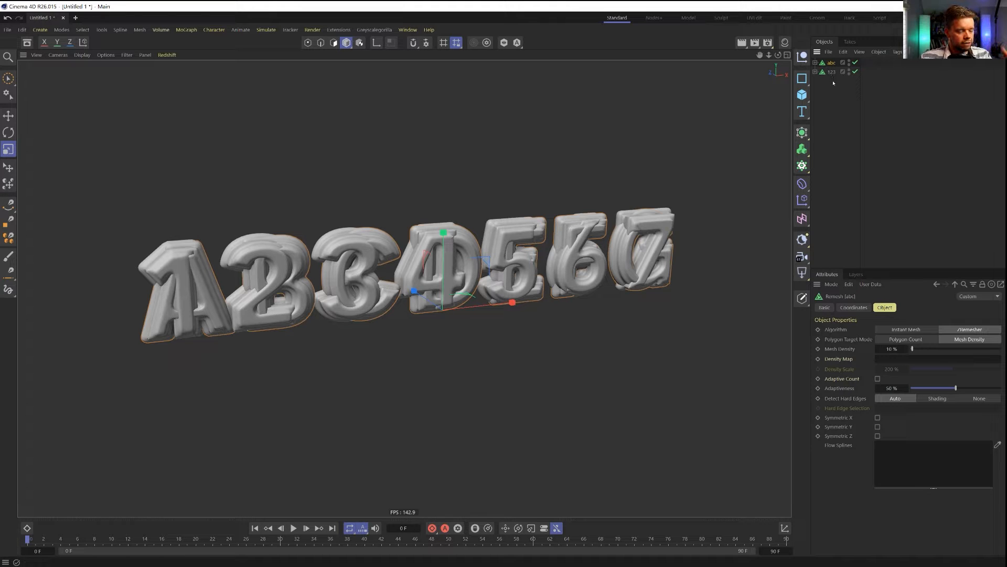
left_click_drag(832, 74, 834, 100, "ctrl")
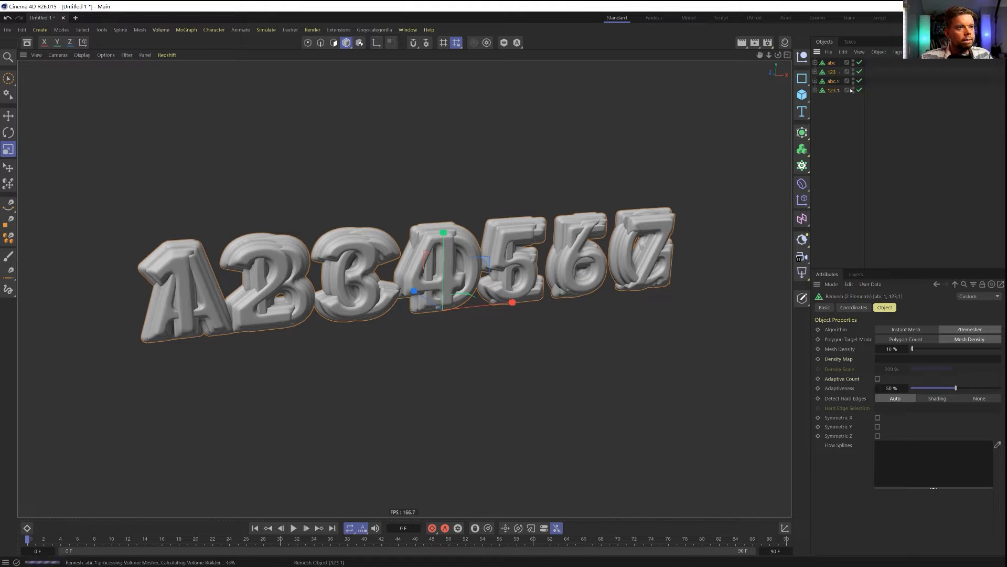
left_click(834, 72)
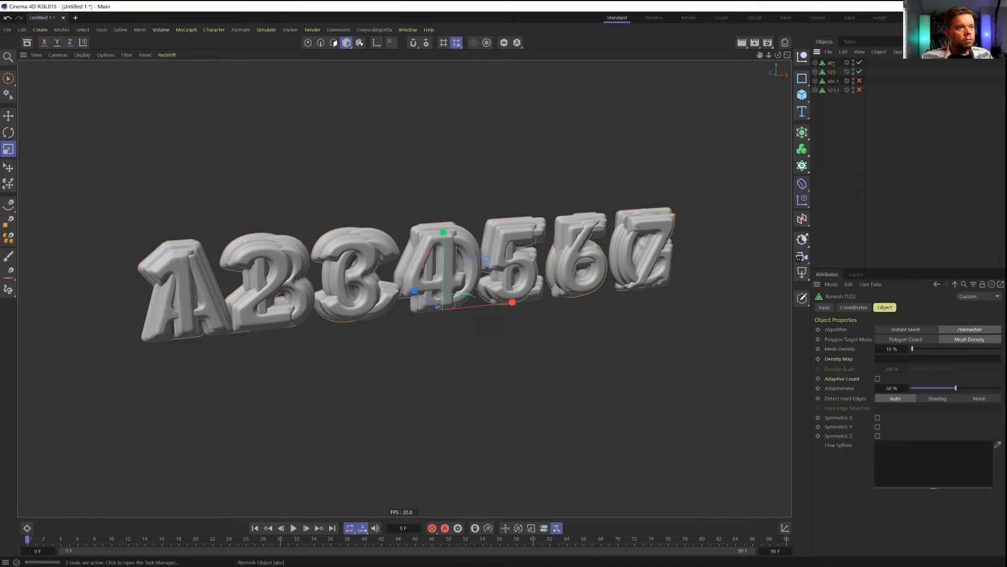
left_click(832, 64, "shift")
key("c")
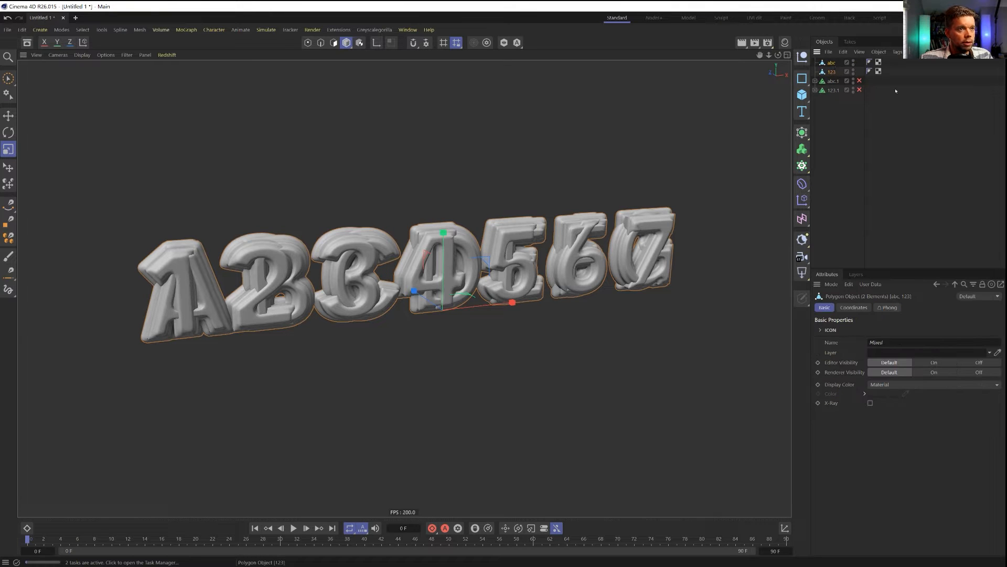
Create two Fracture objects and parent abc under one and 123 under the other
left_click(802, 134)
left_click(804, 150)
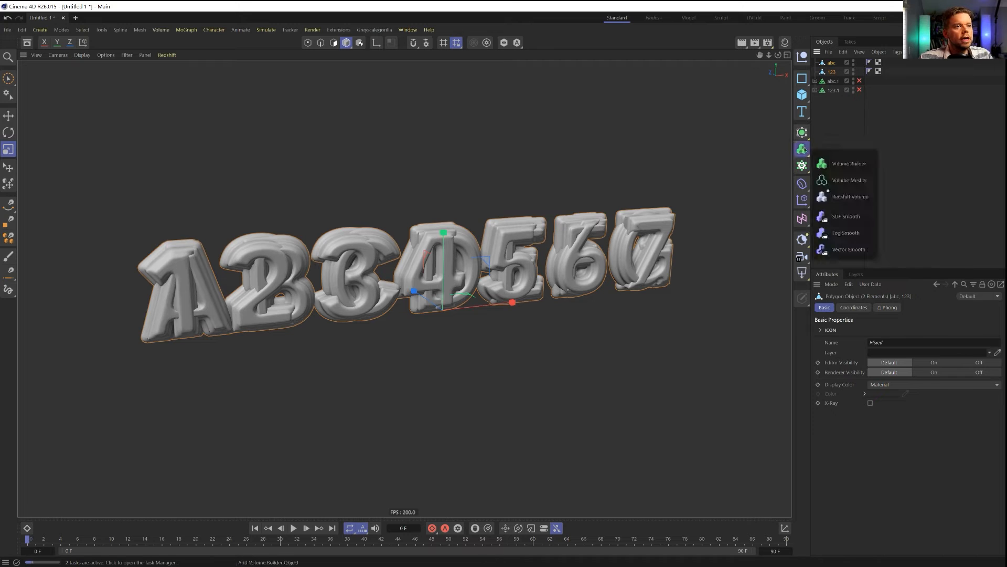
left_click(803, 165)
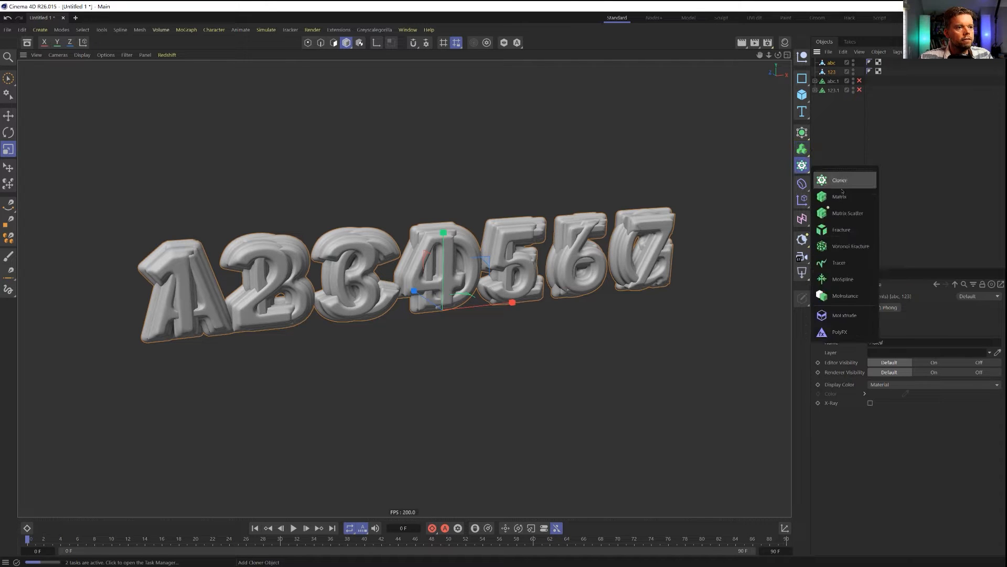
left_click(848, 230)
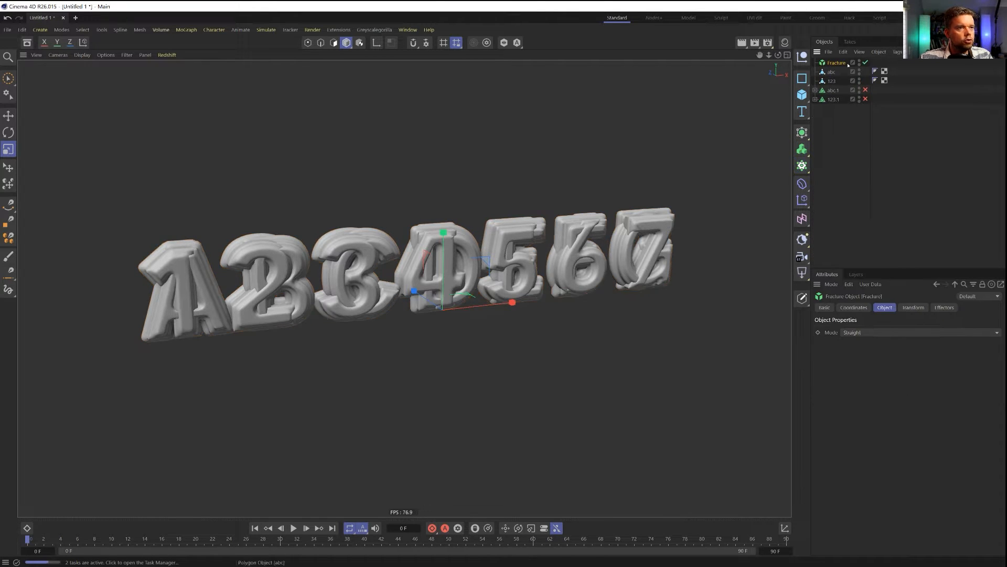
mouse_move(831, 81)
left_mouse_down()
mouse_move(837, 64)
mouse_move(841, 83)
left_mouse_up()
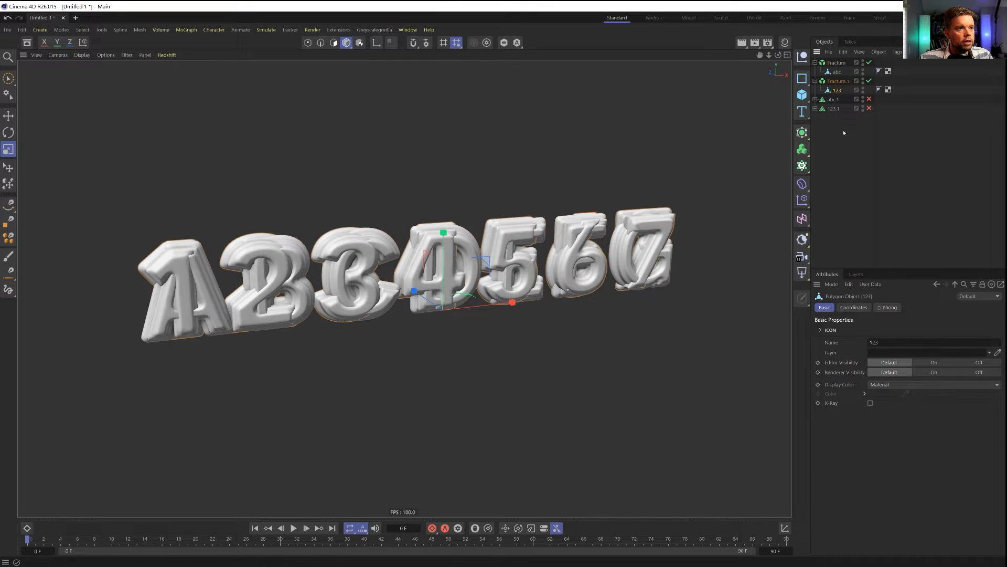
Add a Plain effector to the letters' Fracture object, with its Position parameter off and Visibility on
left_click(843, 131)
left_click(837, 63)
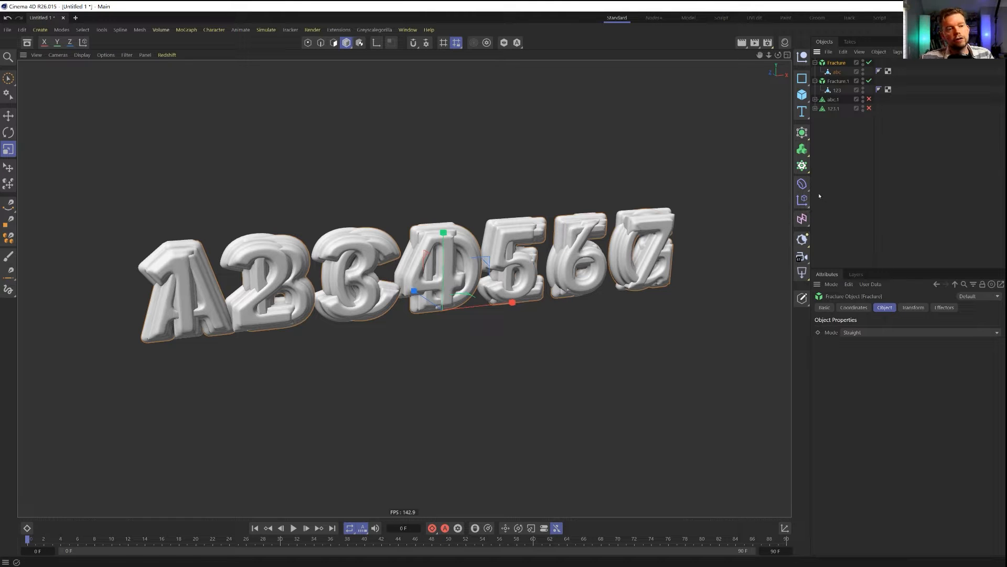
left_click(810, 152)
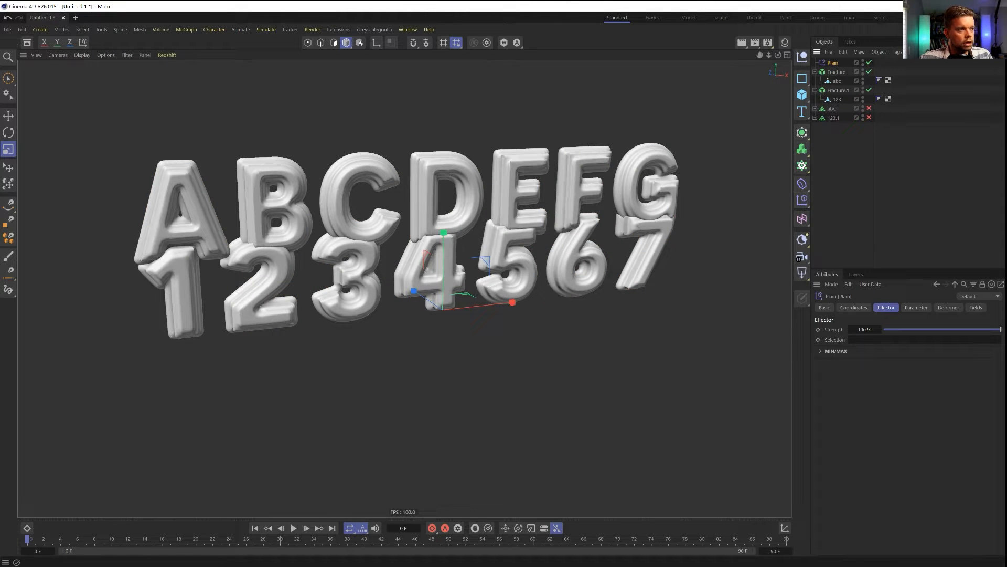
left_click(916, 307)
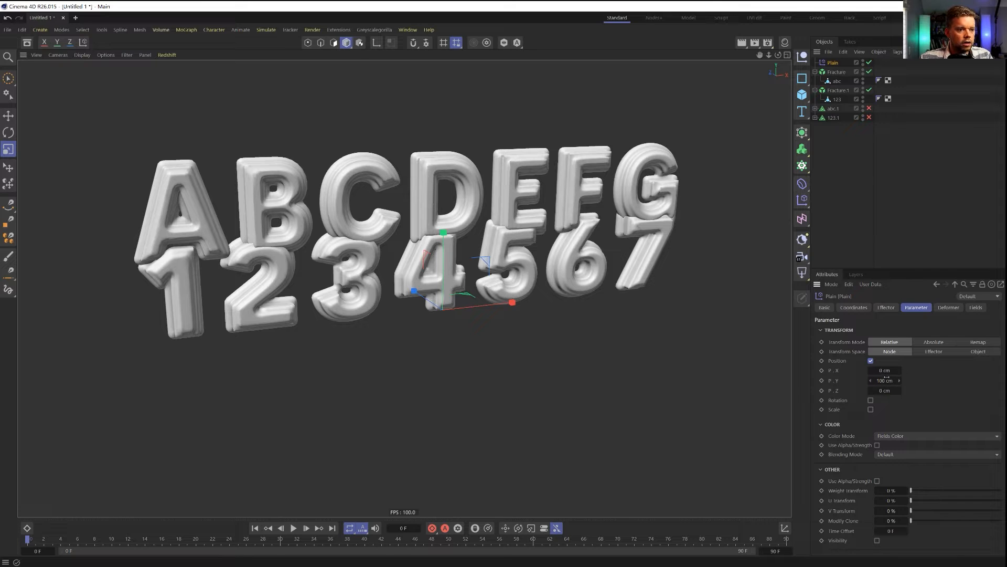
key("0")
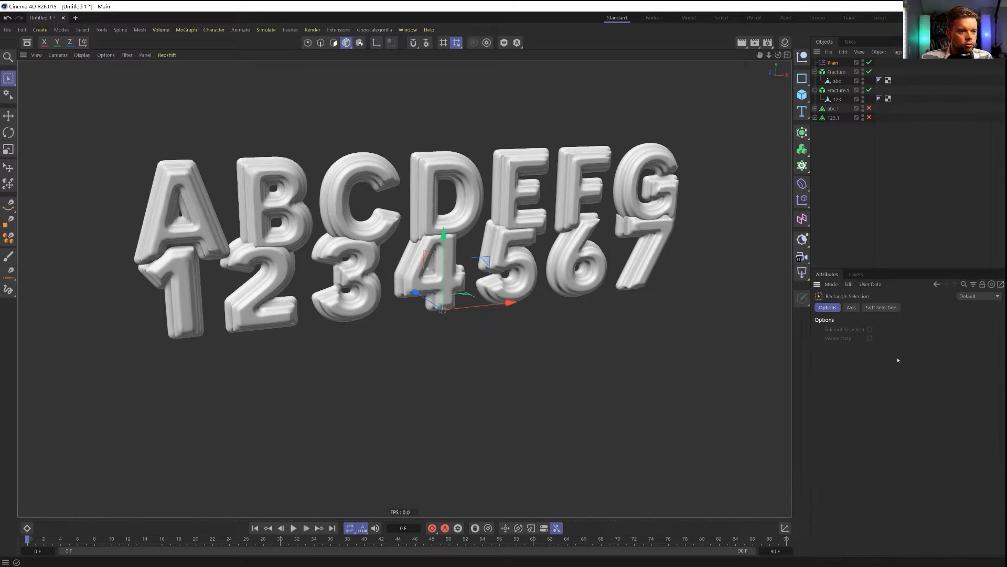
left_click(832, 63)
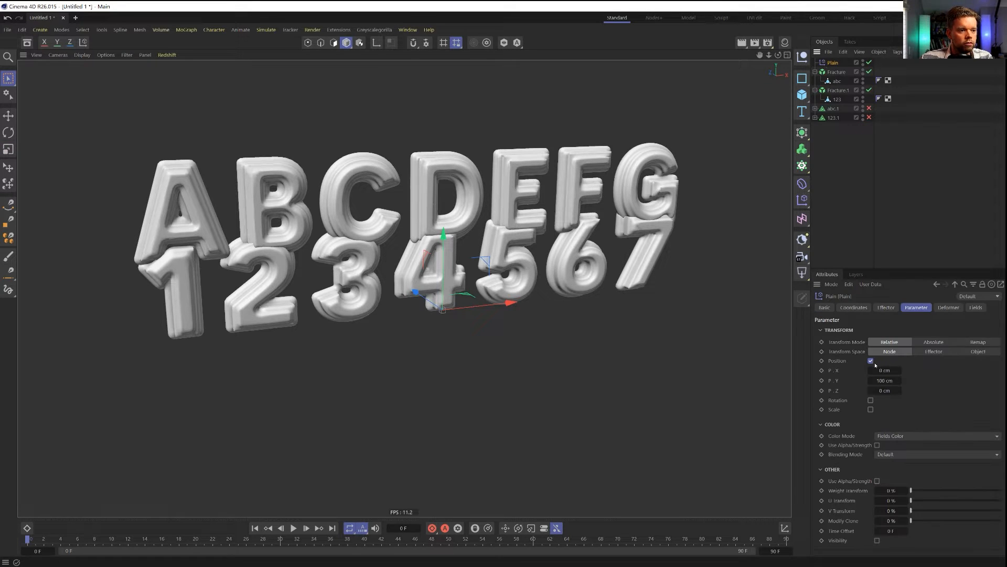
left_click(871, 361)
left_click(871, 361)
left_click(871, 361)
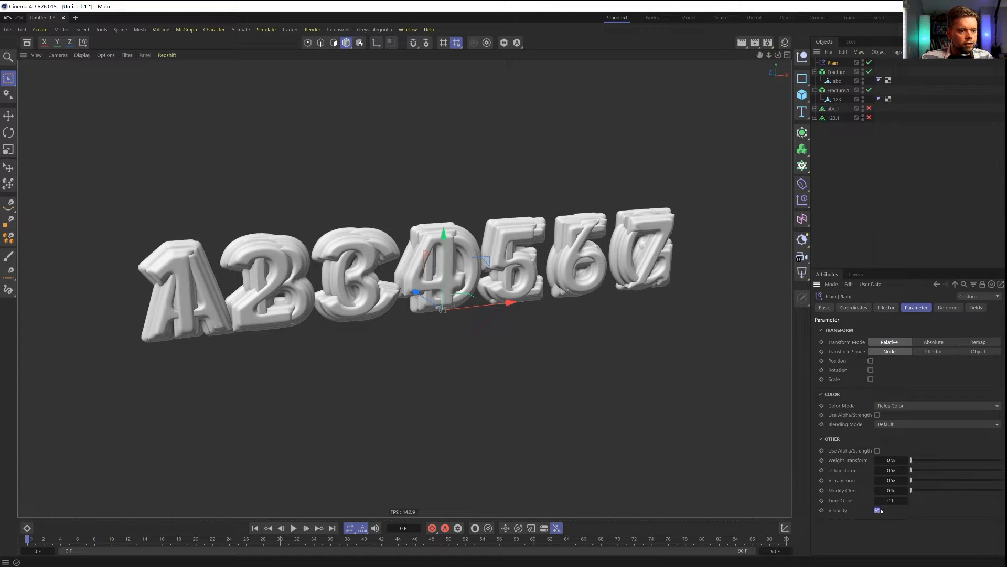
Add a Linear Field to the Plain effector and shorten its length to about 27 cm
left_click(976, 308)
left_click(836, 398)
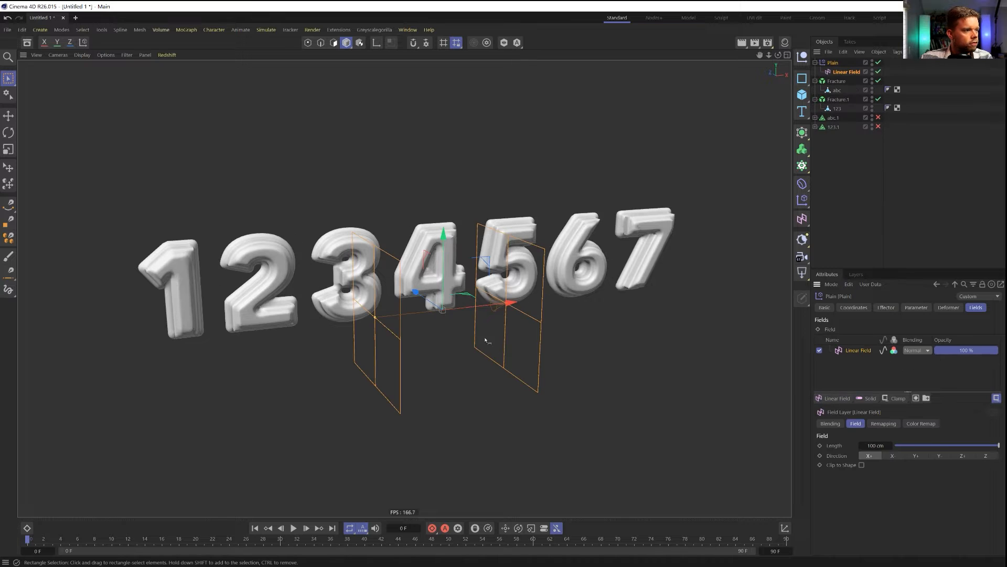
mouse_move(508, 303)
left_mouse_down()
mouse_move(348, 297)
mouse_move(540, 302)
mouse_move(467, 307)
mouse_move(492, 311)
left_mouse_up()
key("e")
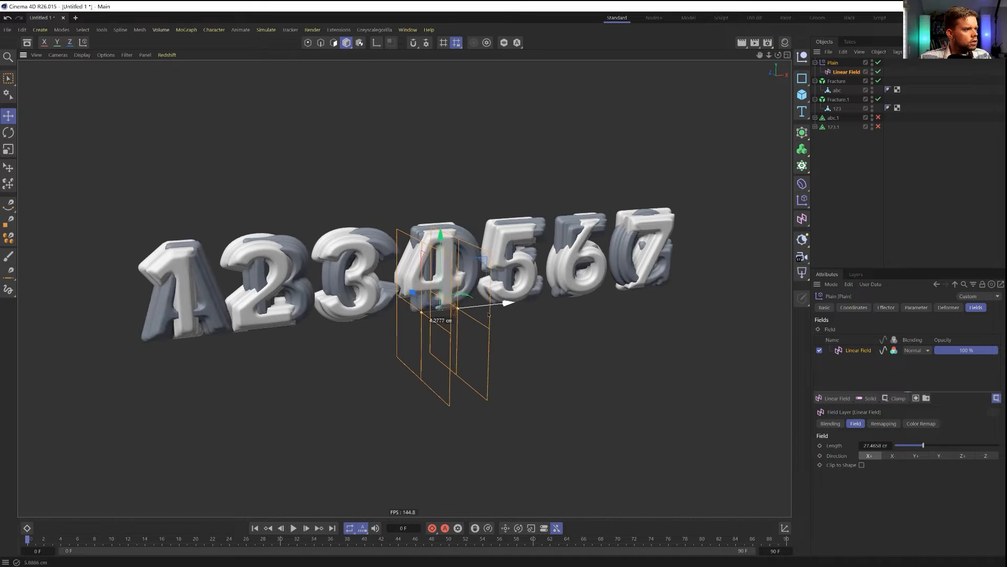
Set the mode of both Fracture objects to Explode Segments
left_click(837, 81)
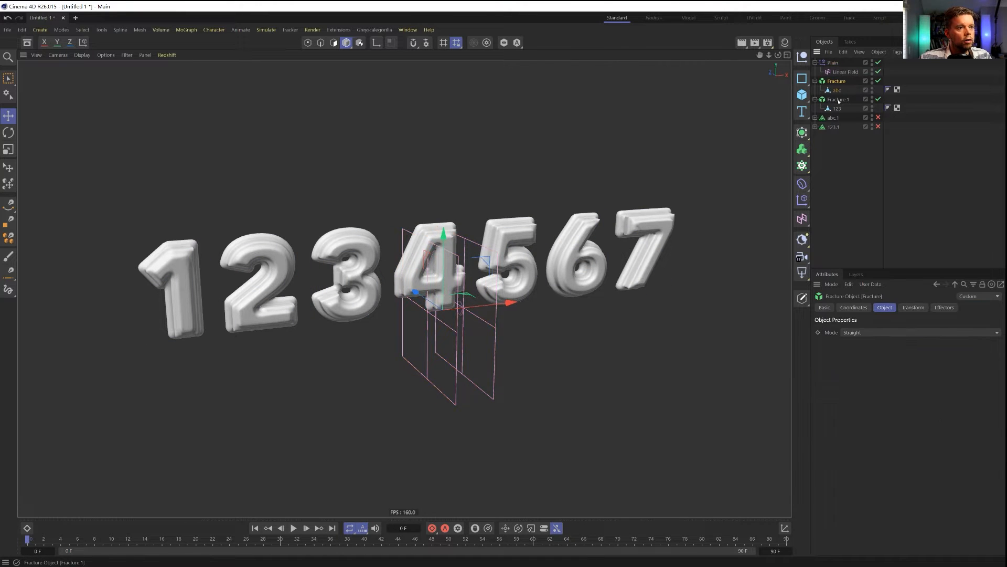
left_click(838, 99, "ctrl")
left_click(886, 333)
left_click(883, 354)
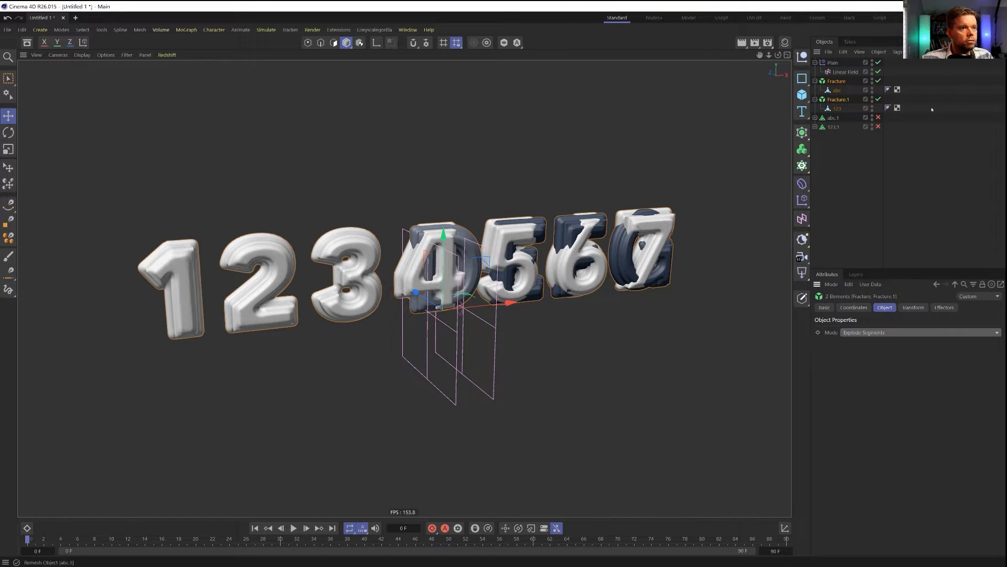
Slide the Linear Field along the X axis across the letters and back to test how it controls their visibility
left_click(837, 72)
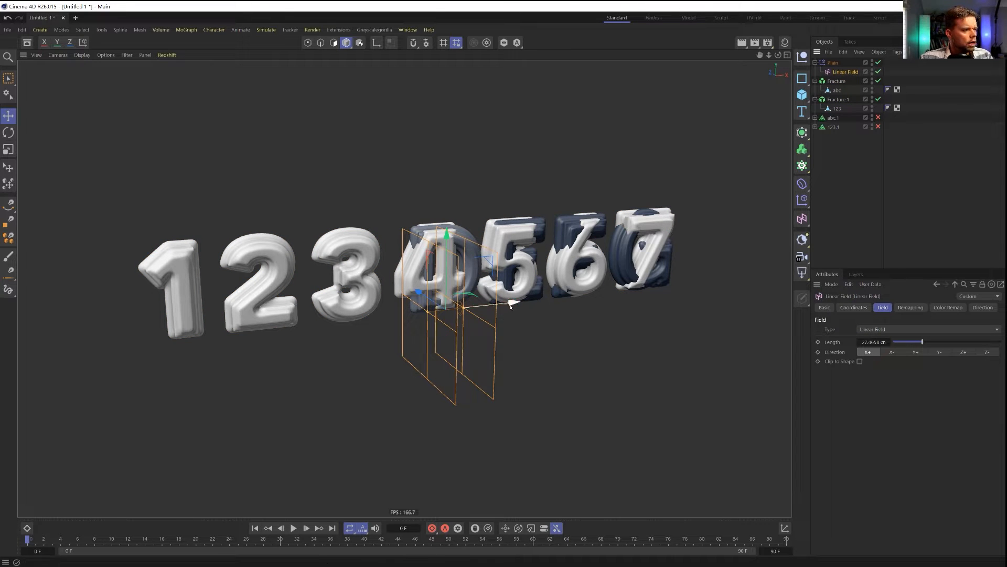
left_click_drag(520, 304, 321, 327)
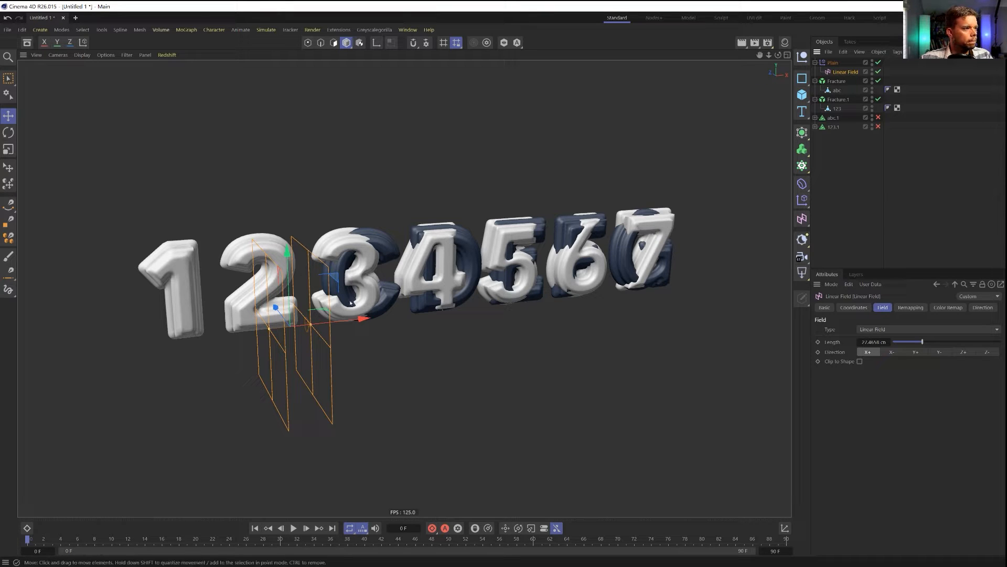
left_click_drag(350, 303, 490, 301)
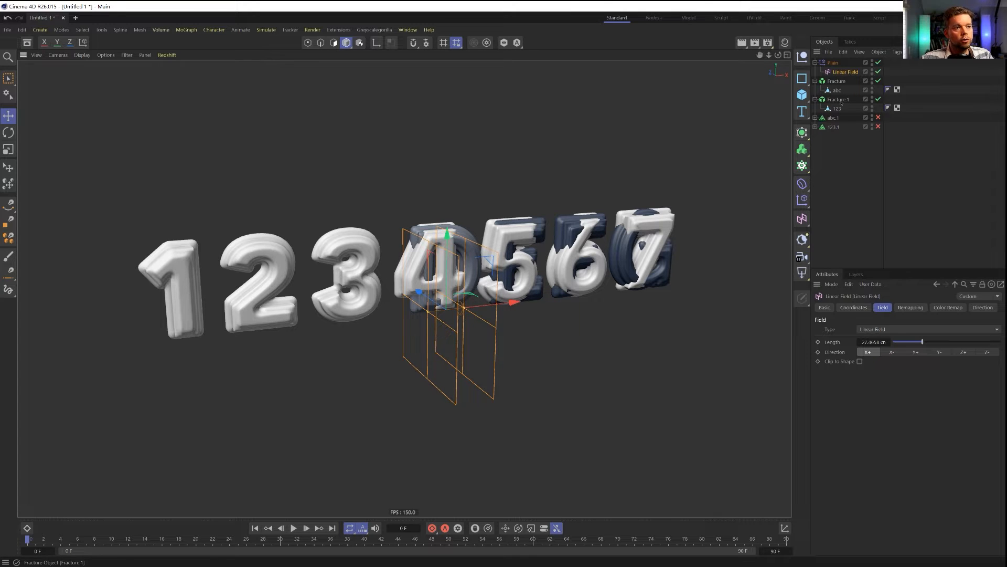
Try applying the existing Plain effector to the numbers' Fracture object, and undo it
left_click(839, 100)
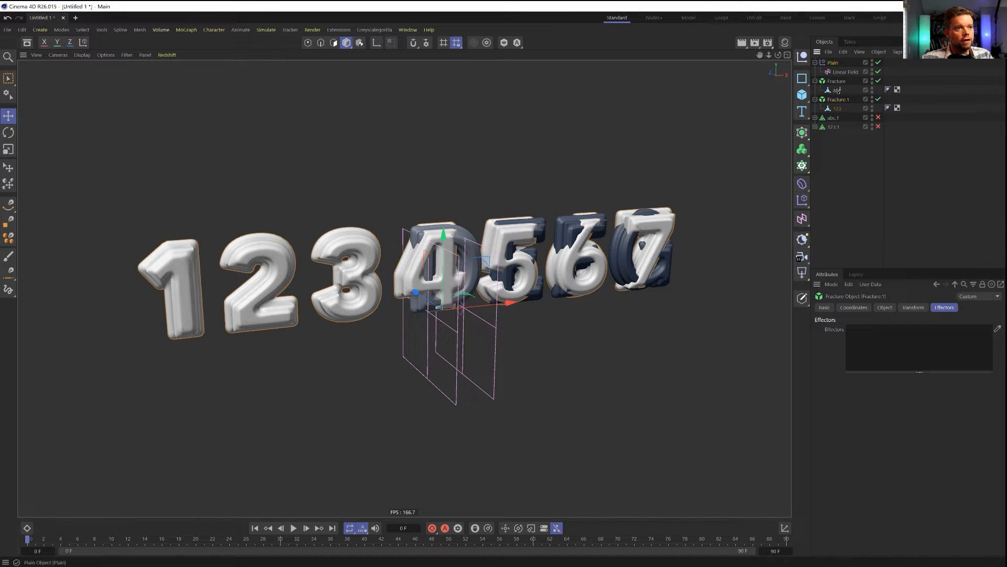
left_click_drag(869, 351, 868, 351)
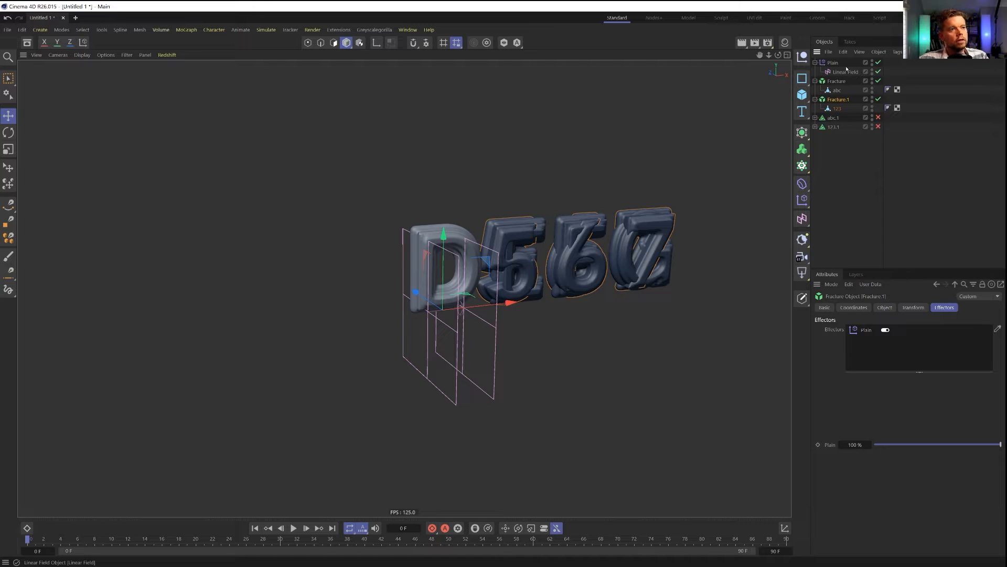
key("ctrl+z")
Duplicate the Plain effector above Fracture.1 with the Linear Field outside both, and rename the effectors Plain.abc and Plain.123
left_click_drag(833, 63, 835, 105)
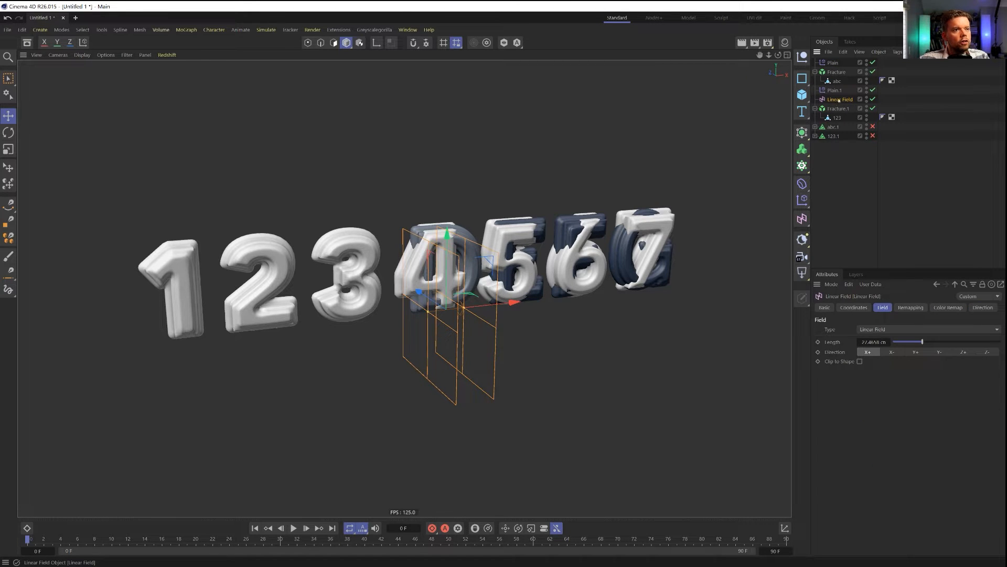
left_click(833, 62)
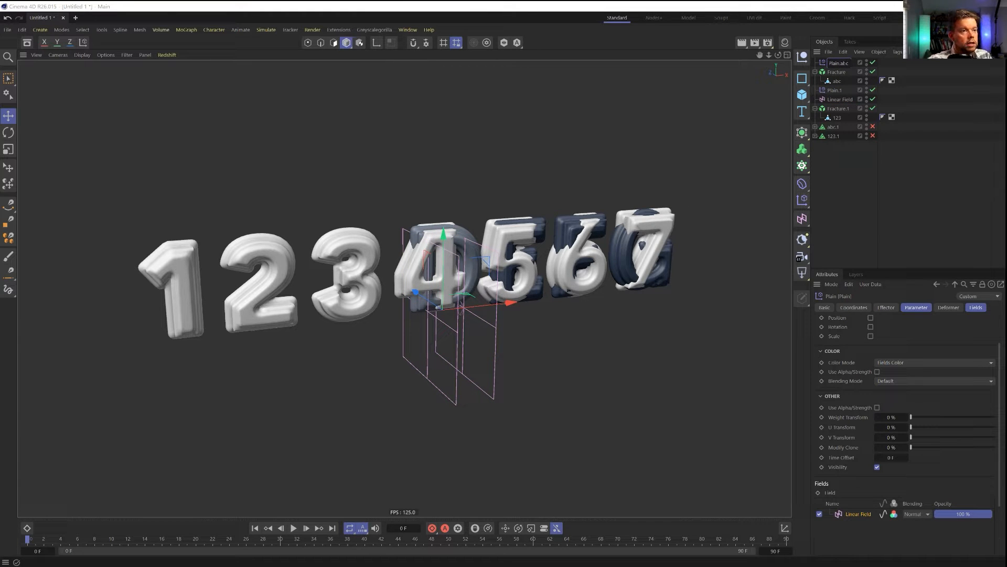
double_click(834, 90)
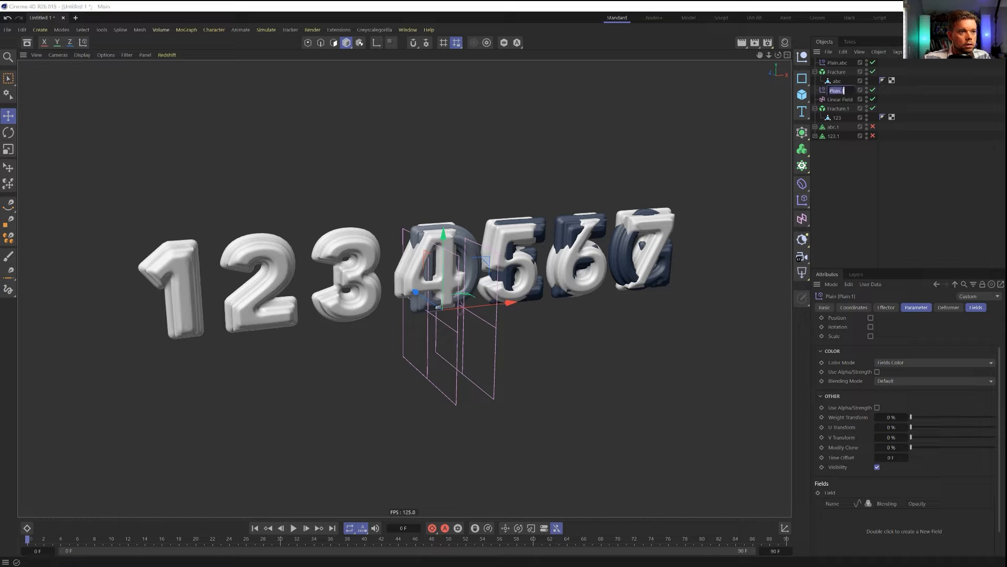
type("23")
key("Return")
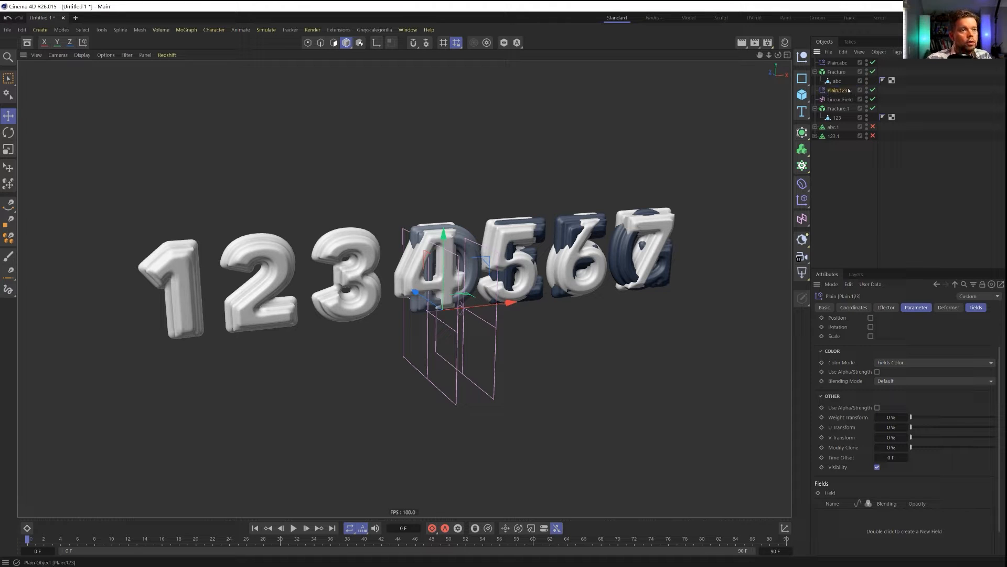
Add the Linear Field to the Plain.123 effector's fields and assign Plain.123 as the effector of Fracture.1
left_click(845, 99)
left_click(841, 90)
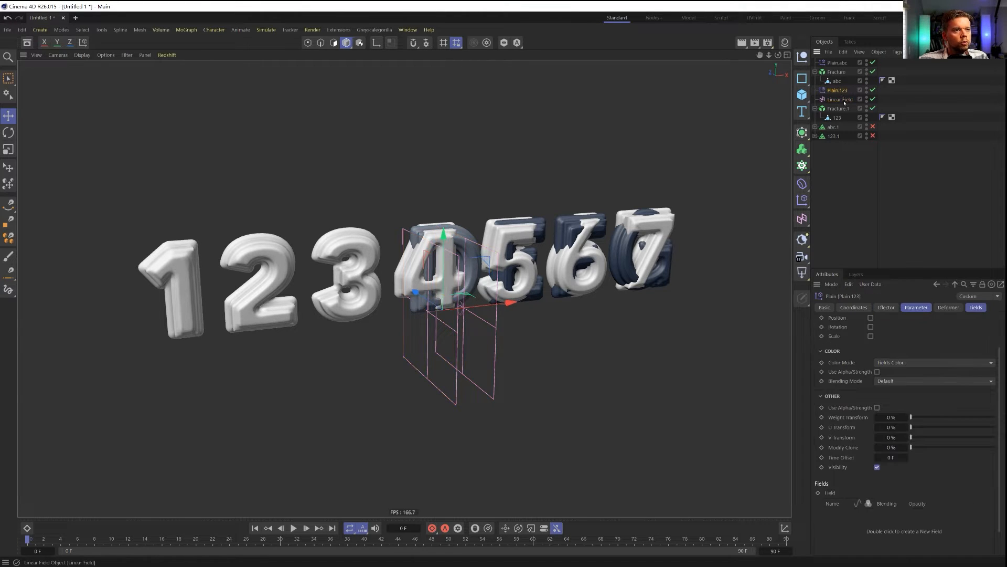
left_click_drag(845, 99, 986, 313)
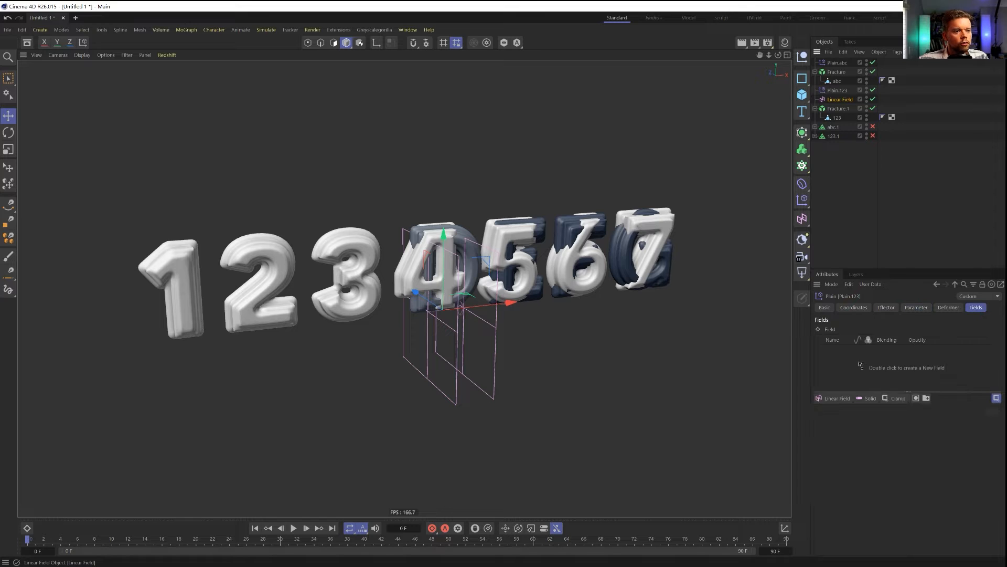
left_click_drag(914, 311, 848, 371)
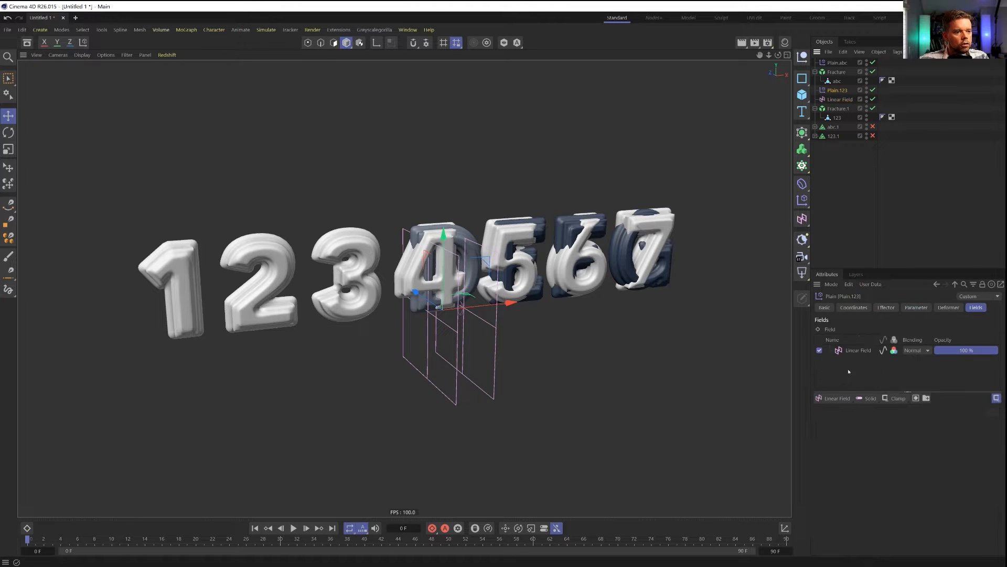
left_click(838, 109)
left_click_drag(841, 92, 926, 355)
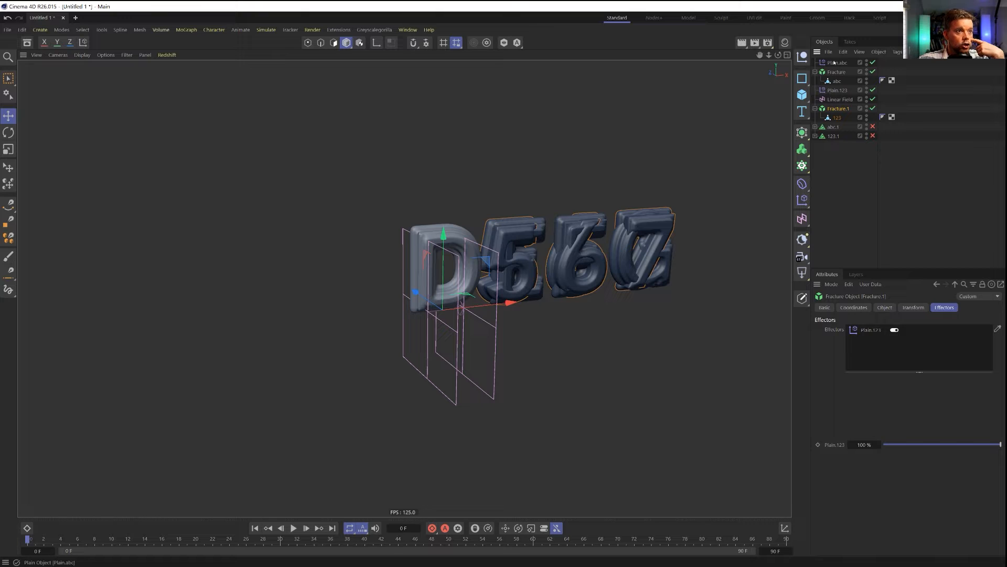
Add an Invert modifier layer above the Linear Field in the Plain.123 effector's fields
left_click(834, 91)
left_click(985, 308)
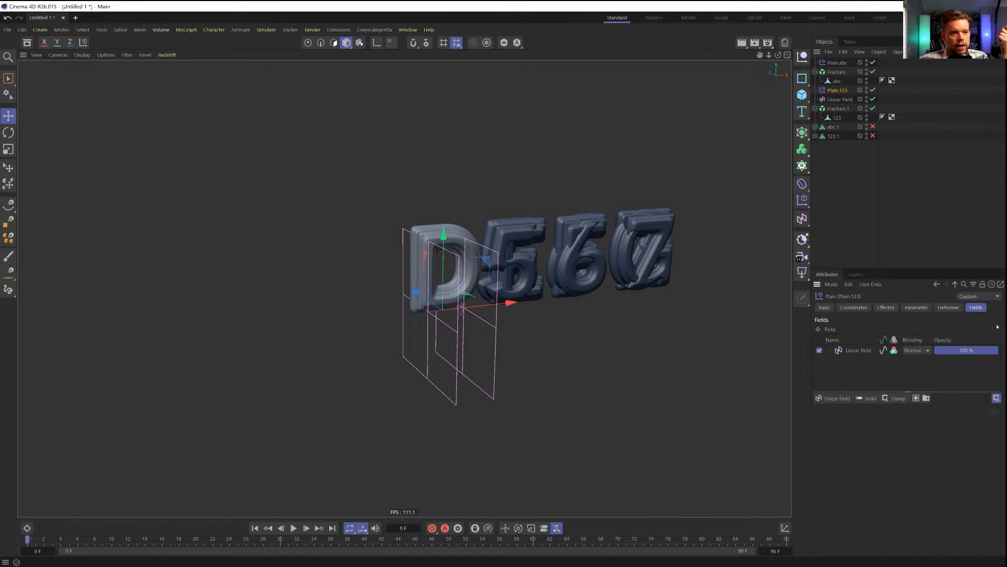
left_click(898, 398)
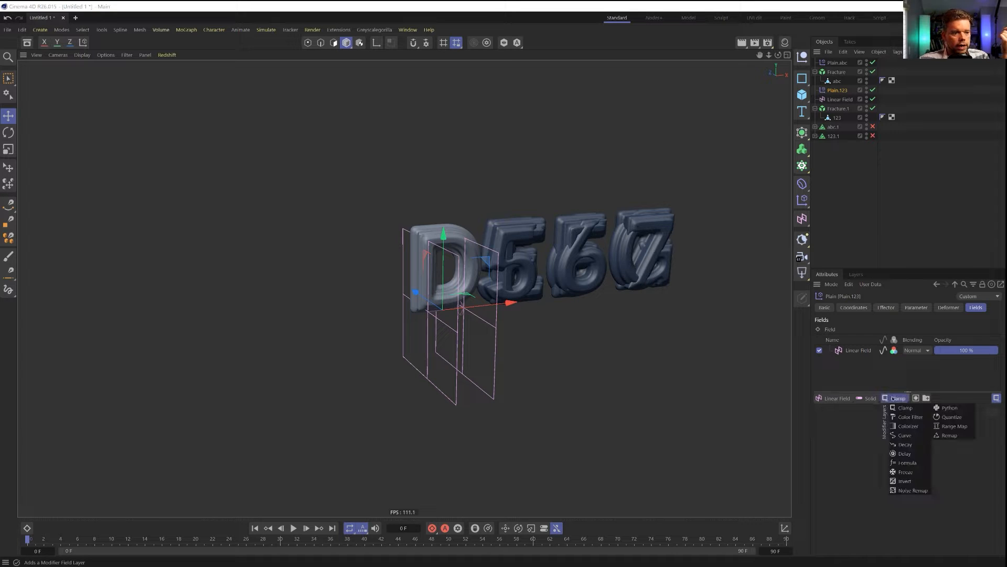
left_click(906, 480)
Shorten the Linear Field's length to about 15.2 cm and move it along X to between the 2 and the C
left_click(840, 99)
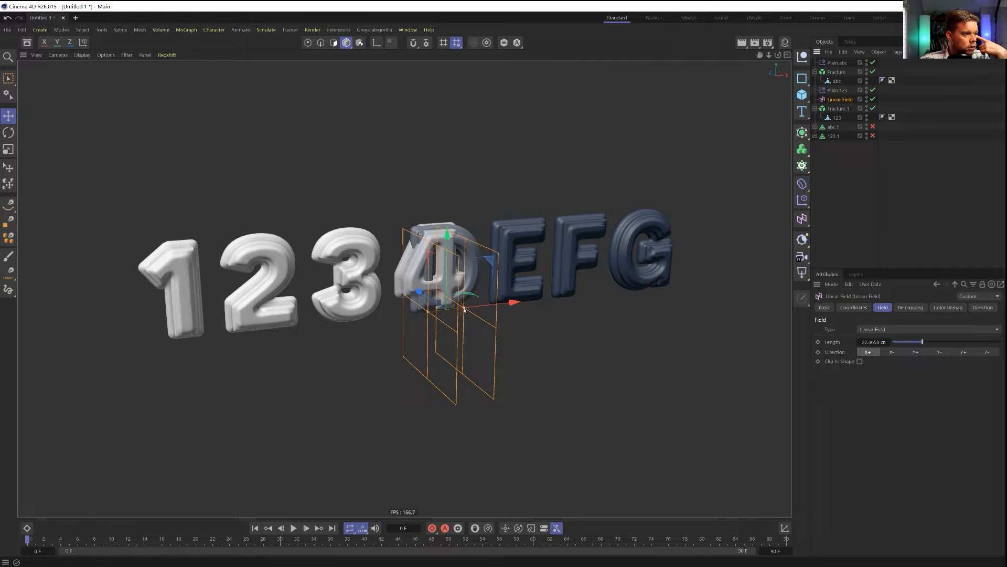
left_click_drag(922, 342, 909, 342)
left_click_drag(505, 305, 378, 320)
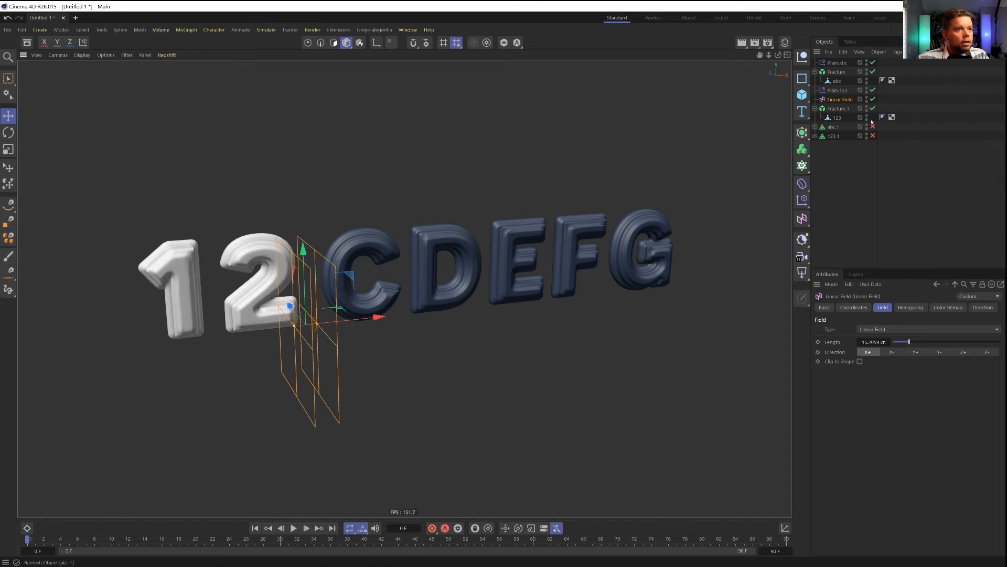
Turn off the color contribution of the Linear Field layer in both Plain.abc and Plain.123
left_click(837, 90)
left_click(838, 63, "ctrl")
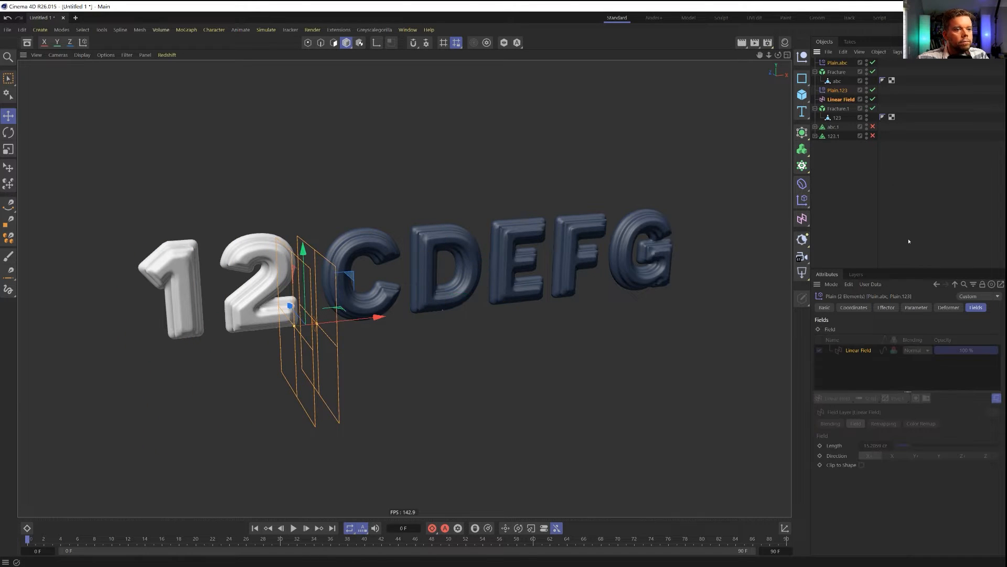
left_click(830, 63)
left_click(895, 350)
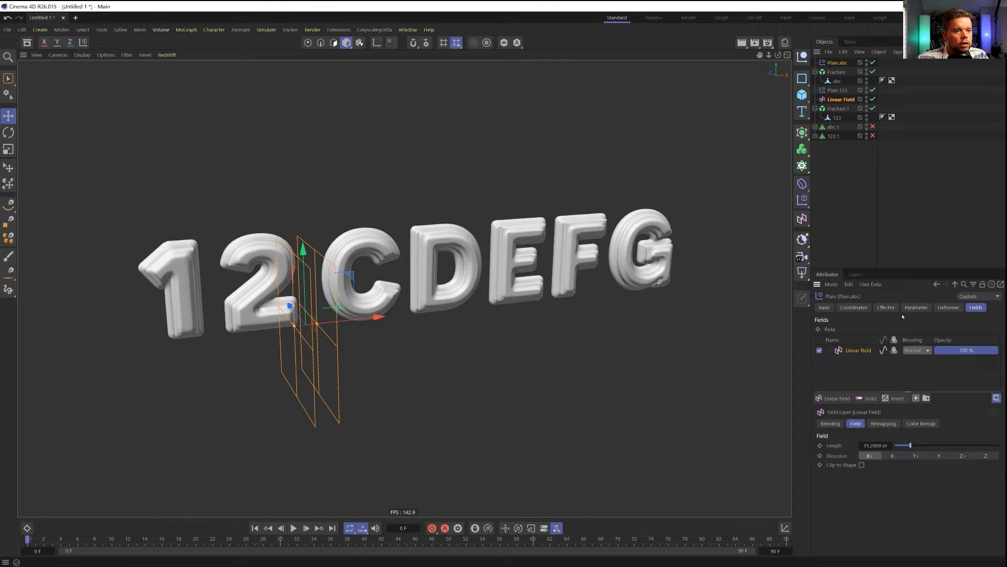
left_click(839, 91)
left_click(894, 362)
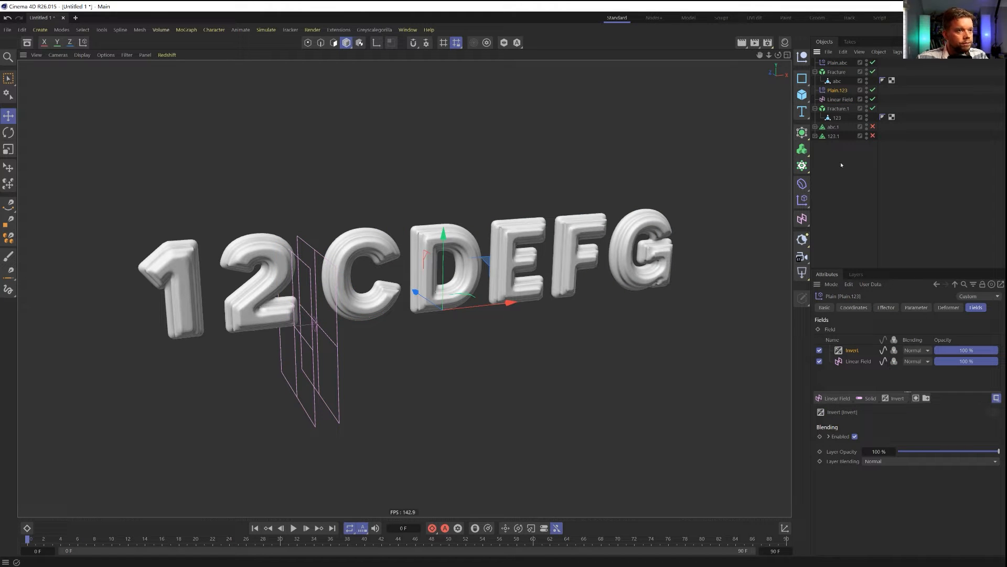
left_click(842, 164)
Slide the Linear Field along X past the first letter and back to examine how letters switch to numbers
left_click(838, 100)
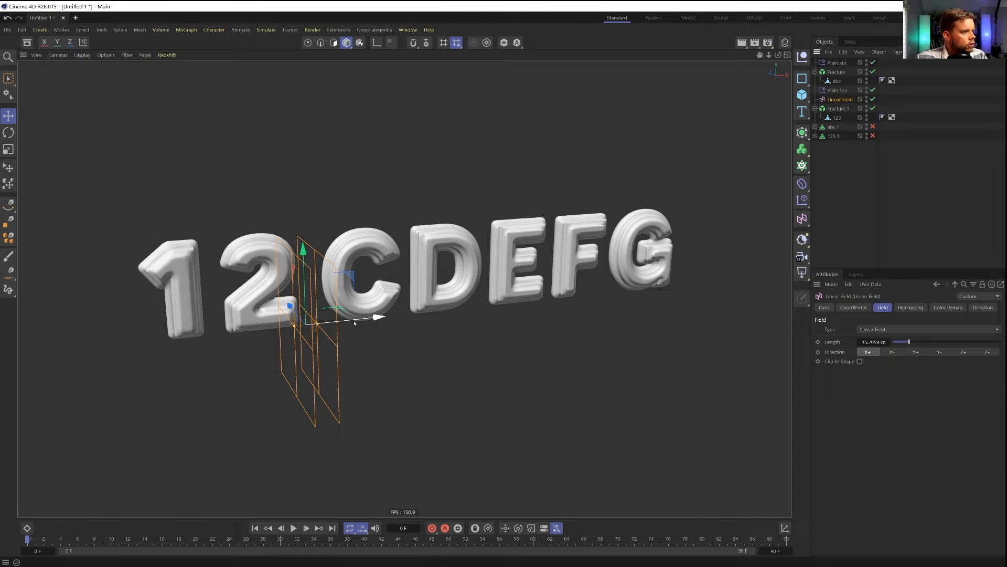
left_click_drag(376, 317, 200, 438)
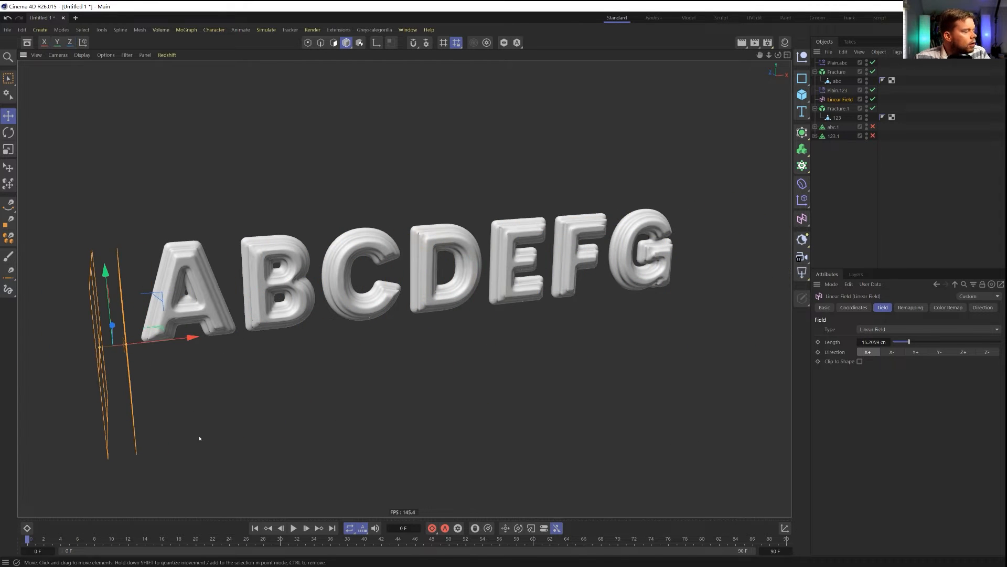
left_click_drag(221, 376, 347, 286)
left_click_drag(322, 247, 323, 210)
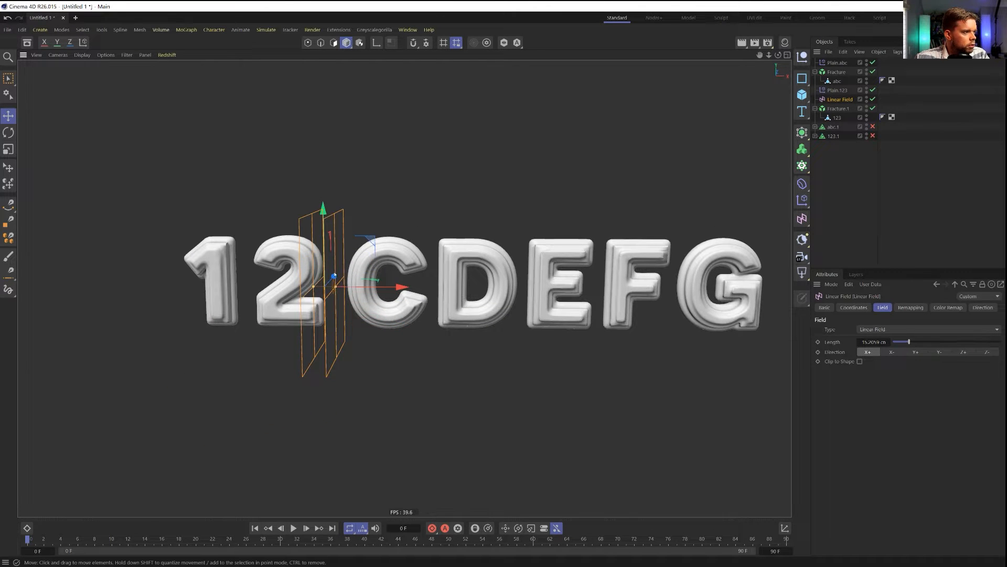
left_click_drag(333, 272, 357, 274, "alt")
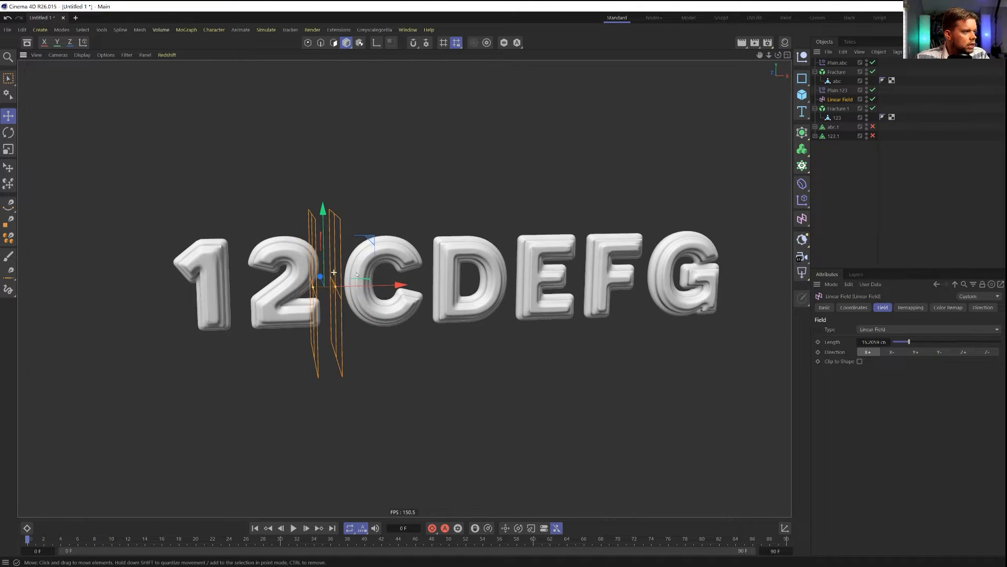
Add a cube as a child of the Linear Field and reset its transform so it is centred on the field
left_click(804, 97)
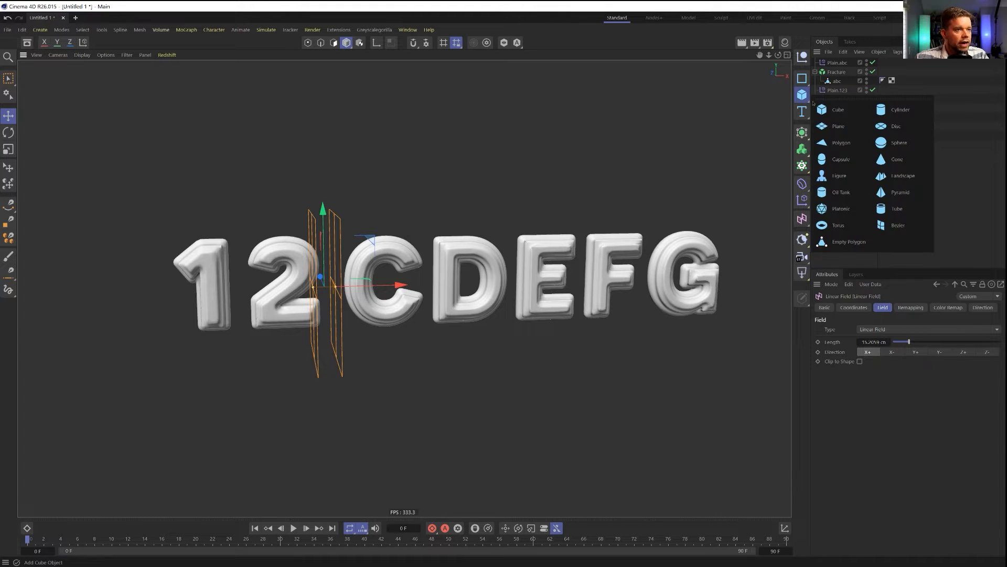
left_click(866, 113)
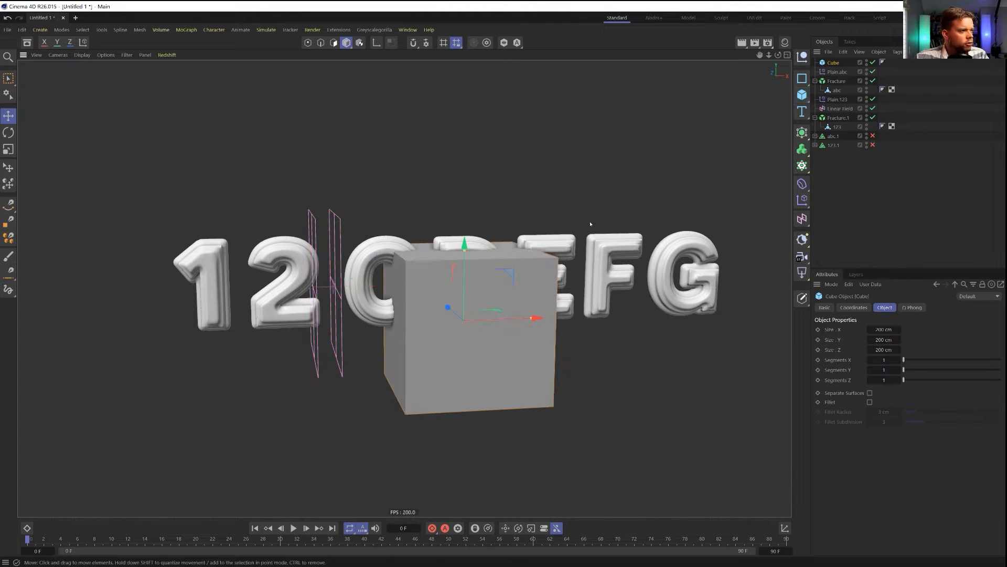
left_click_drag(843, 112, 841, 110)
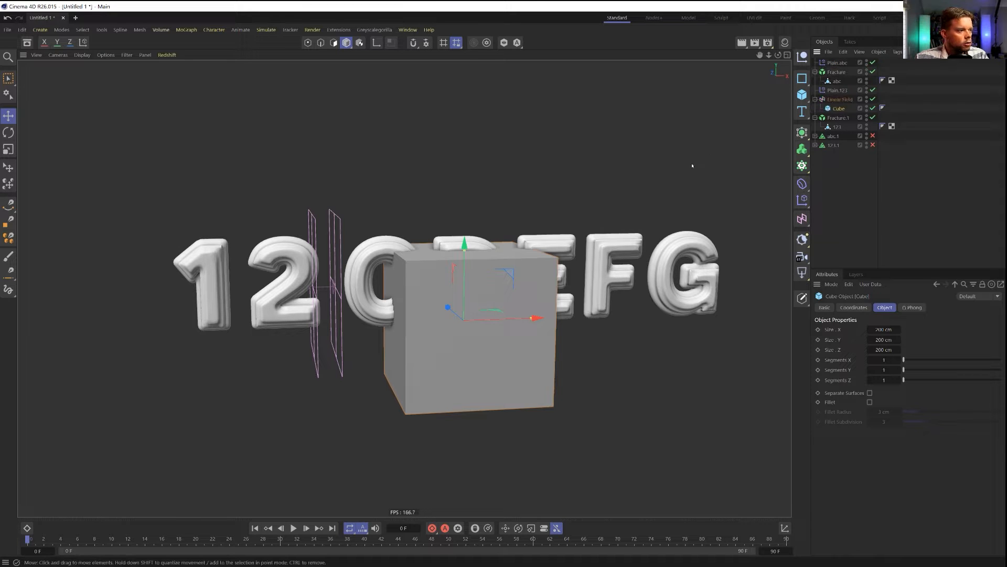
left_click(785, 528)
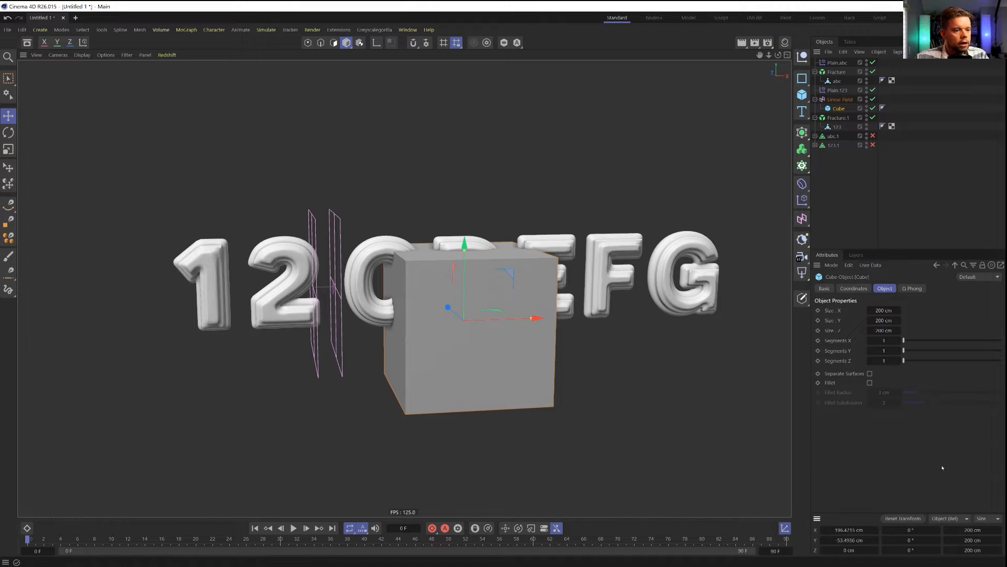
left_click(903, 518)
Narrow the cube to about 56.6 cm in X and slide the Linear Field with it along the text to over the 2
left_click_drag(401, 285, 346, 286)
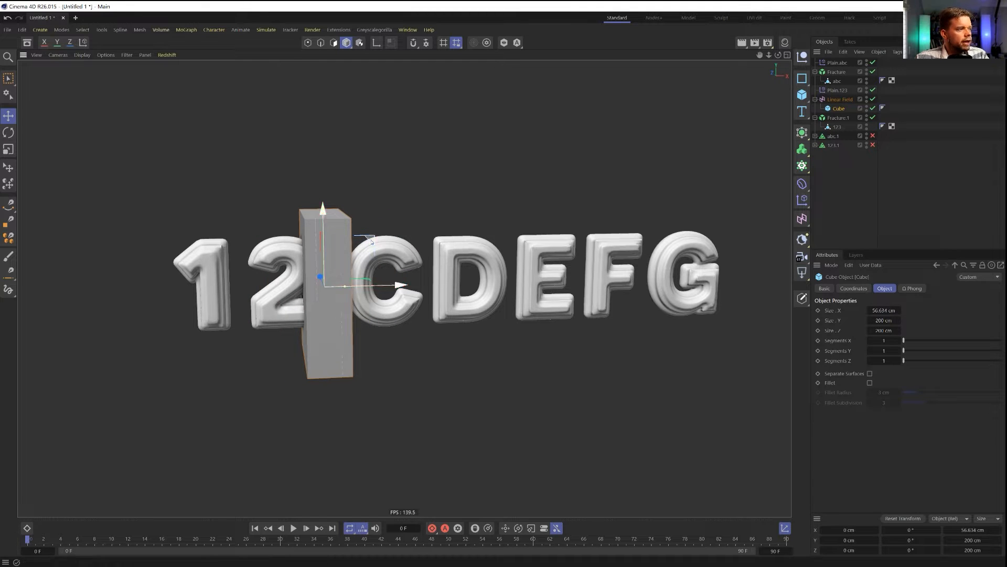
left_click(841, 99)
left_click_drag(399, 285, 368, 246)
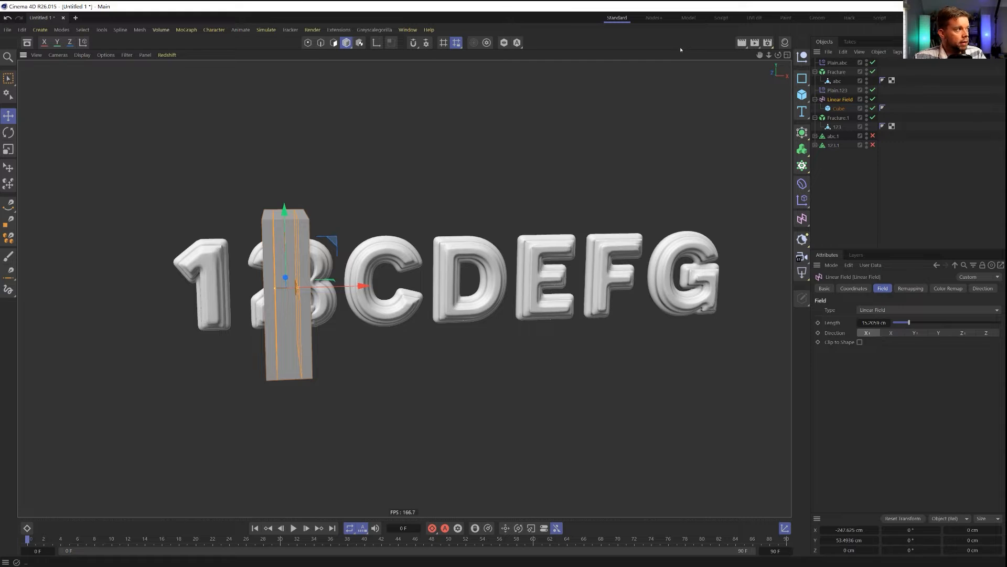
Save the scene as [1a]TransitionText.c4d in Episode 12's SceneFiles folder
key("ctrl+s")
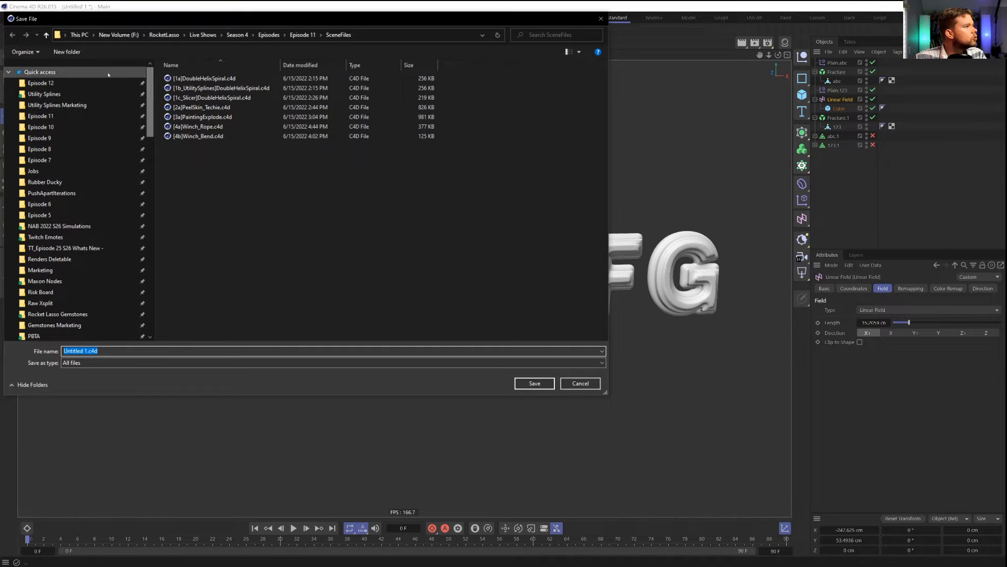
left_click(79, 83)
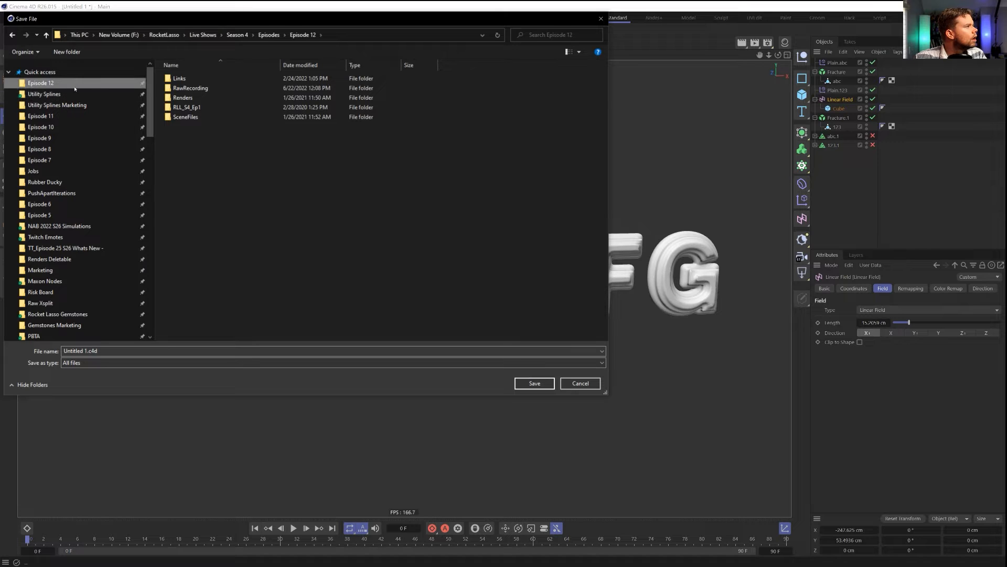
double_click(185, 117)
left_click(86, 352)
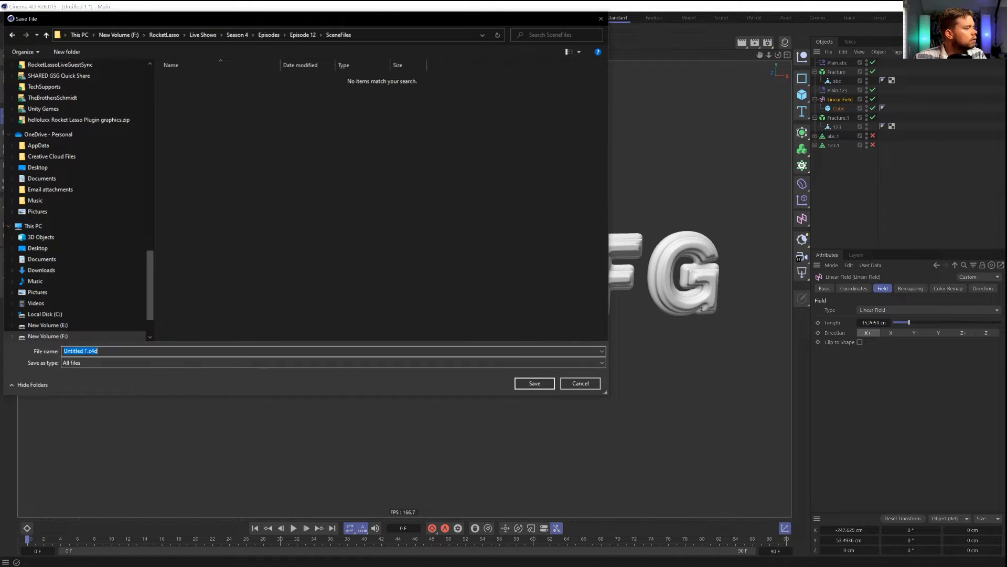
left_click(86, 350)
type("E1")
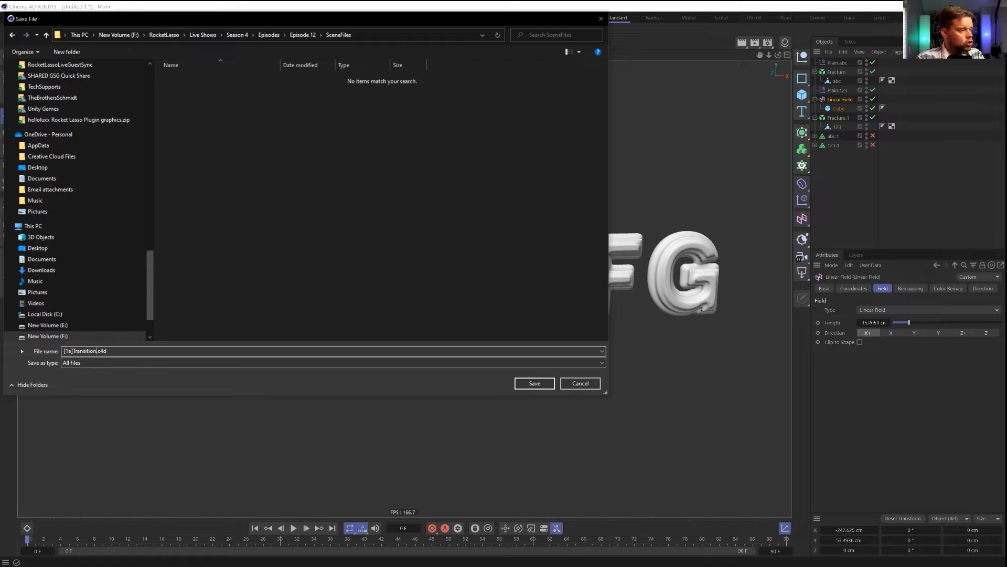
key("Return")
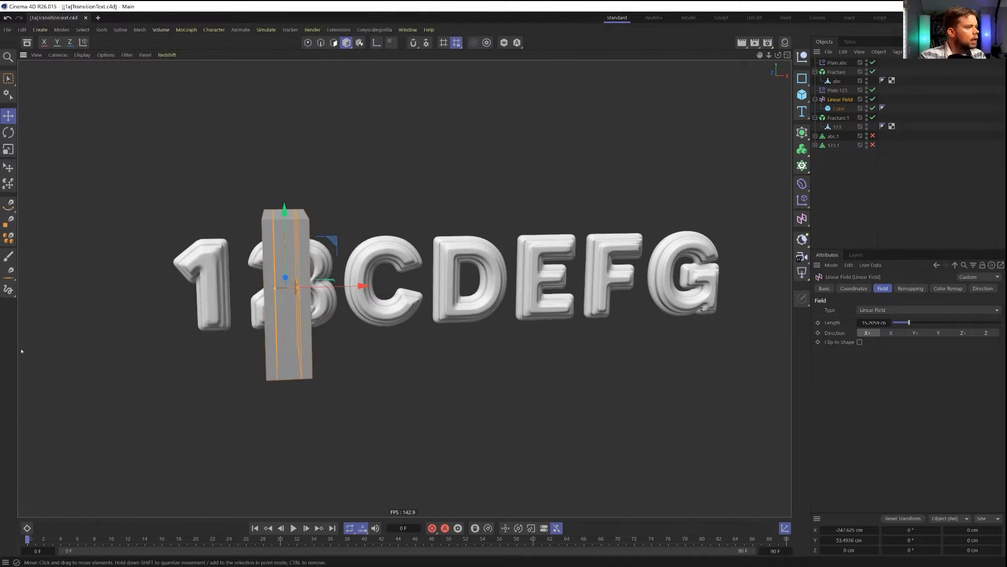
Delete the cube from under the Linear Field
left_click(839, 108)
key("Delete")
left_click(841, 99)
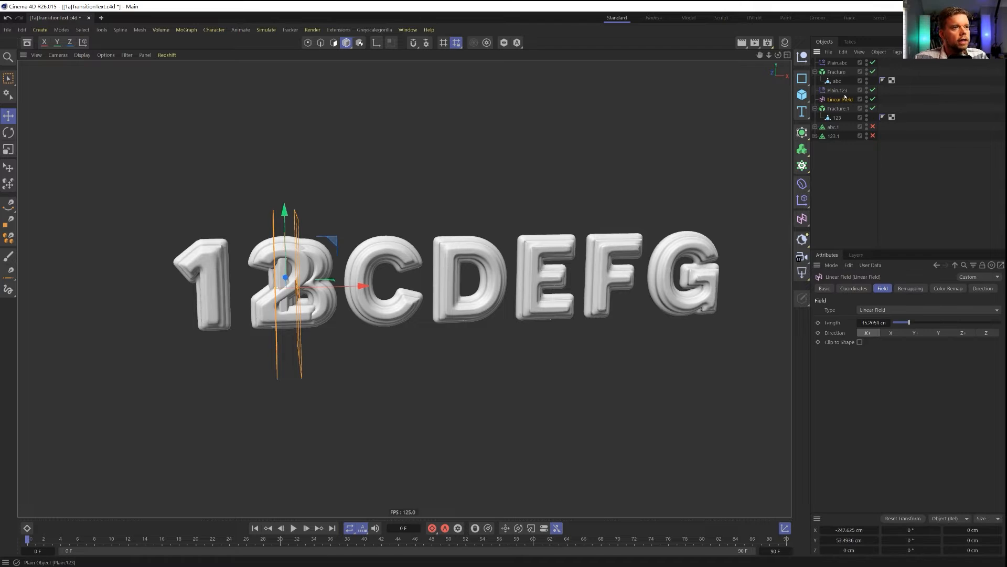
left_click(837, 63)
left_click(840, 99)
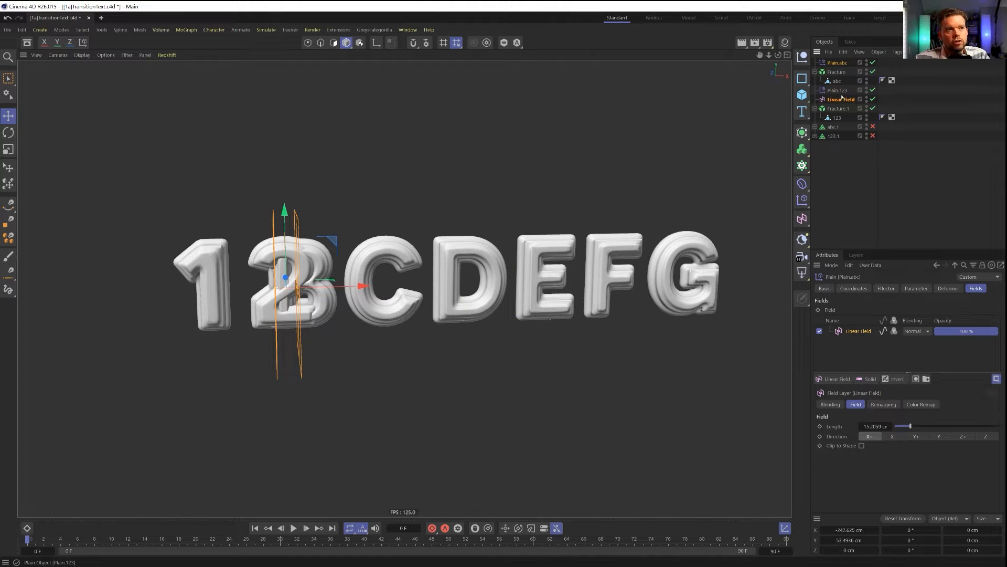
Move the abc and 123 meshes out of their Fracture objects and delete both Fracture objects
left_click(838, 118)
left_click(837, 81, "ctrl")
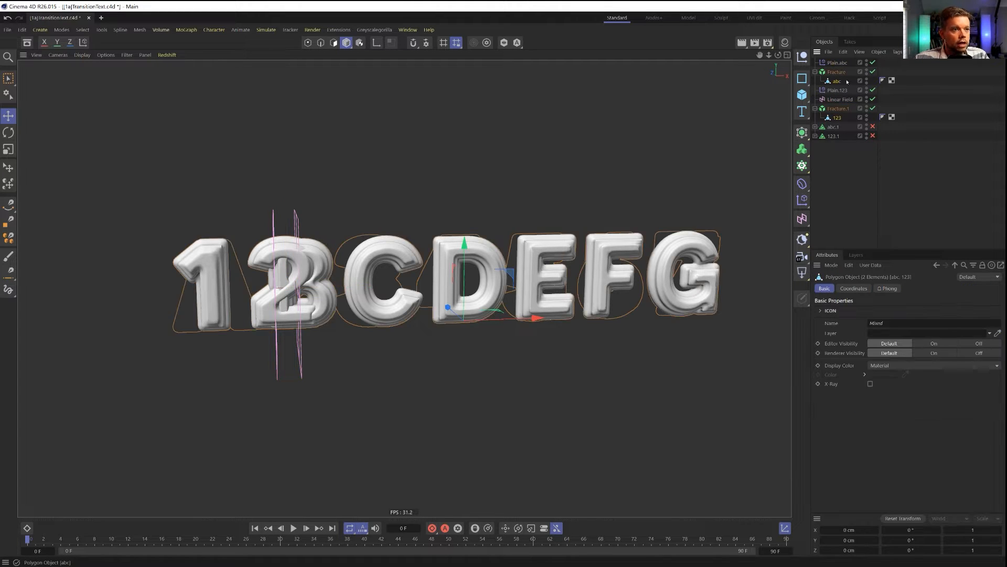
left_click_drag(838, 75, 837, 75)
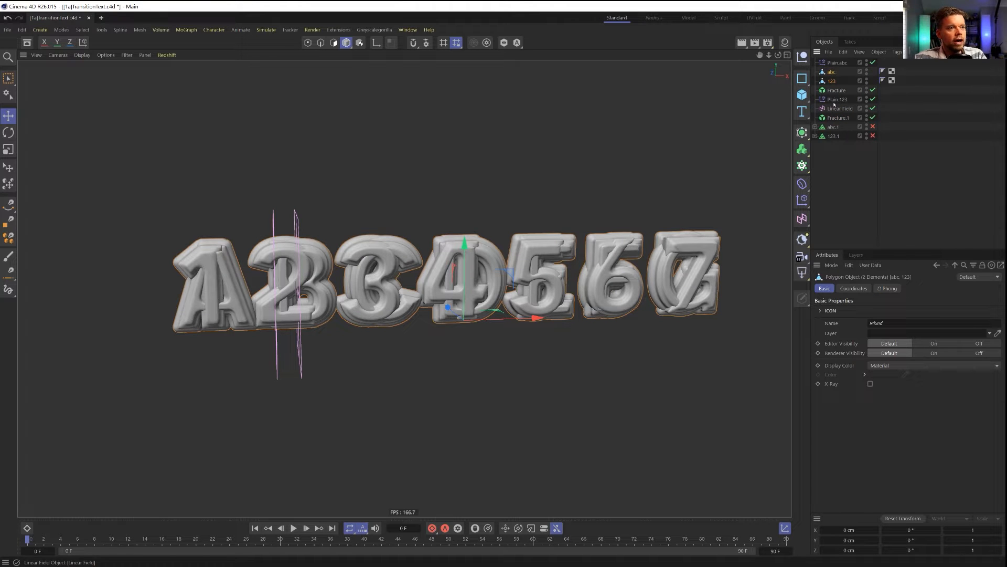
left_click(832, 93)
key("Delete")
left_click(837, 99)
left_click(840, 107)
key("Delete")
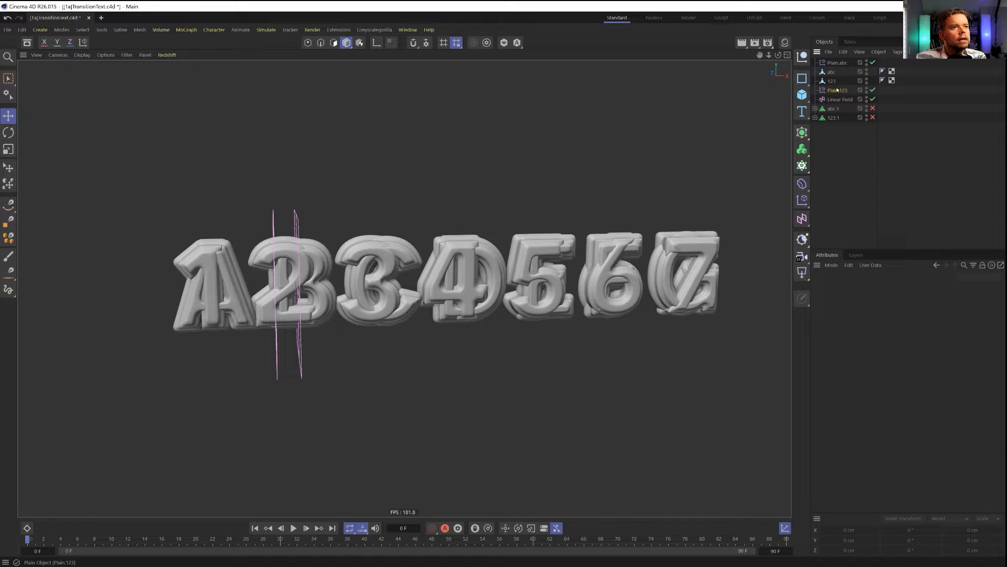
Delete the Plain.123 and Plain.abc effectors and the Linear Field
left_click(837, 90)
key("Delete")
left_click(833, 64)
key("Delete")
left_click(837, 82)
key("Delete")
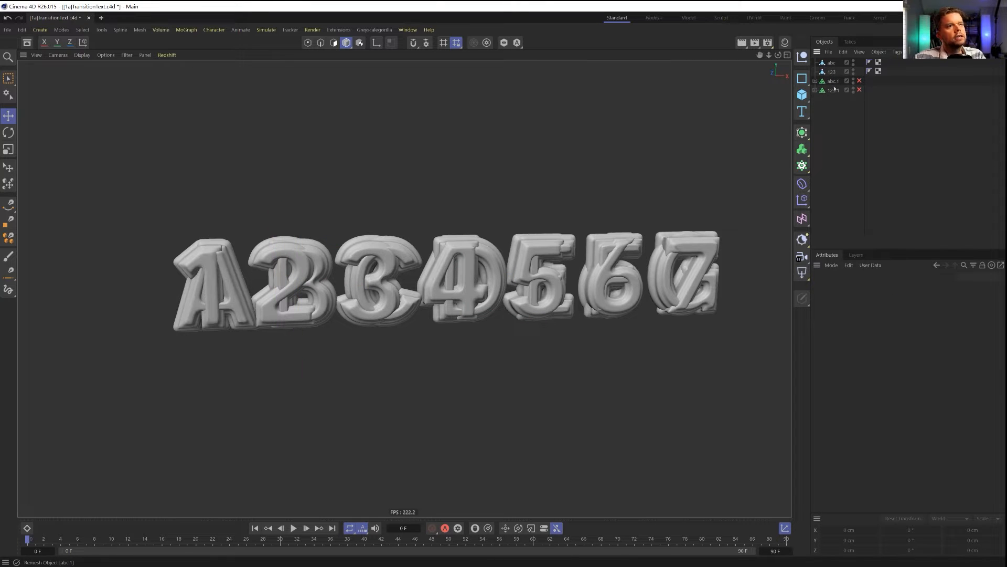
Add a PolyFX object as a child of the abc mesh
left_click_drag(828, 78, 828, 77)
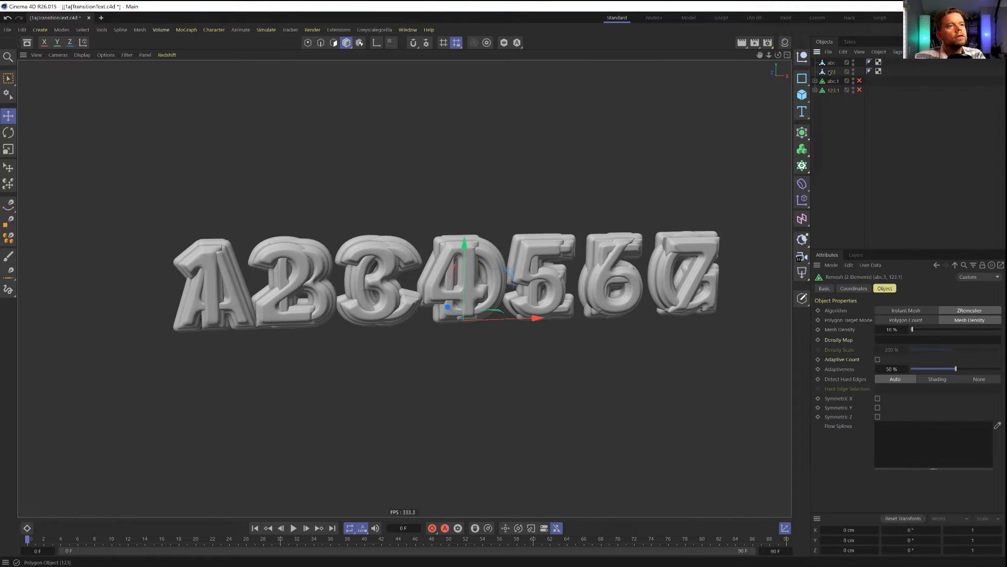
left_click(830, 63)
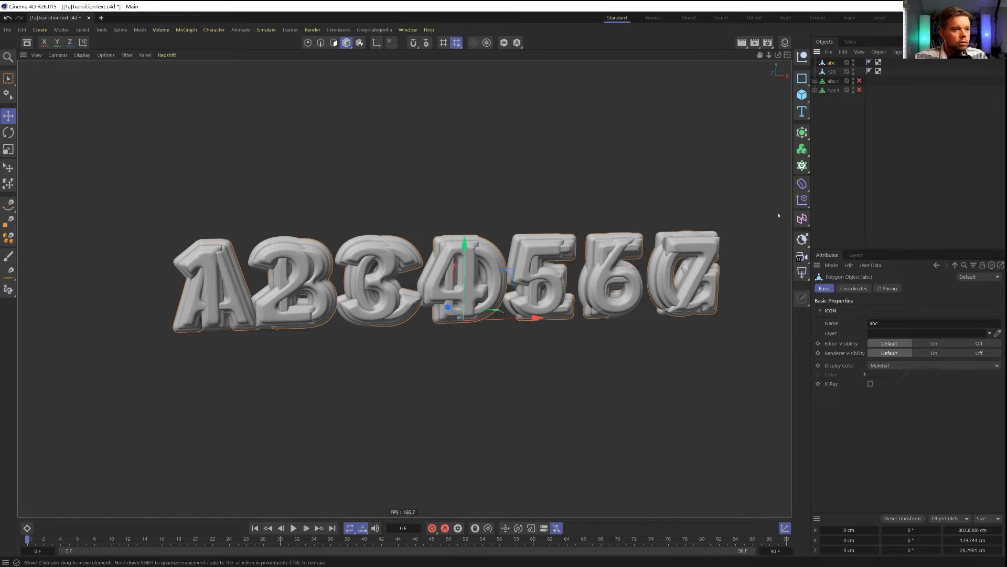
left_click(804, 201)
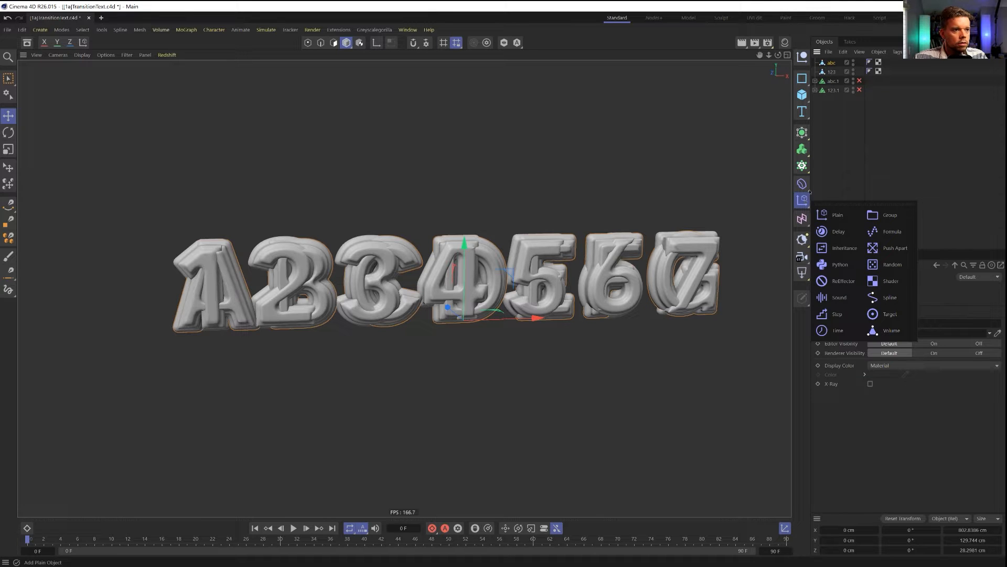
left_click(802, 166)
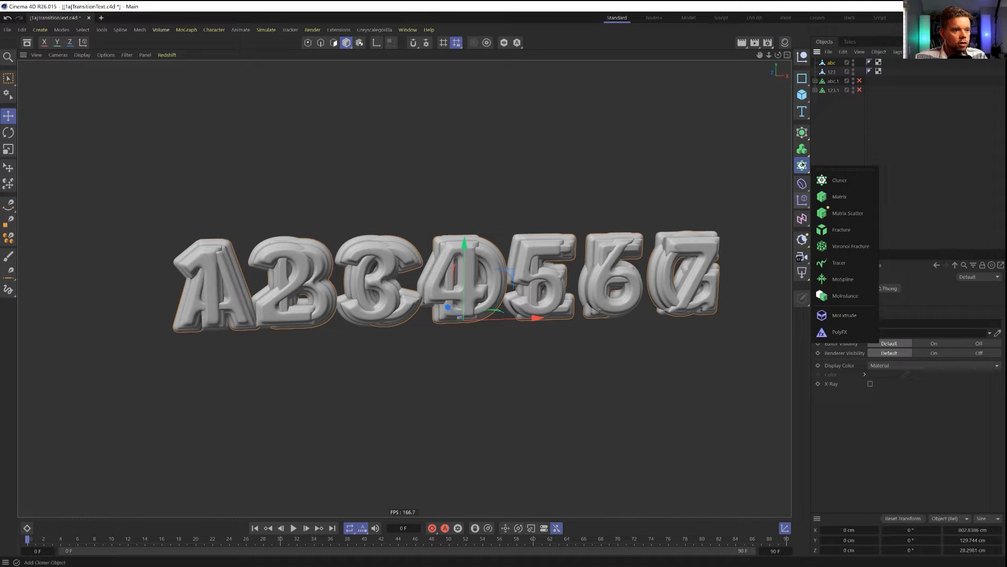
left_click(849, 332)
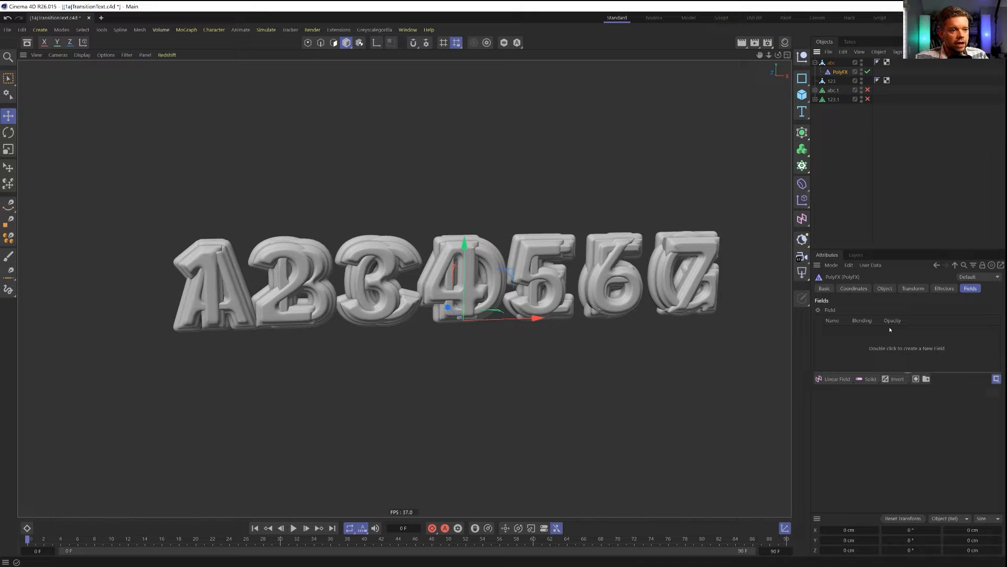
Add a Plain effector to the PolyFX object of the abc mesh
left_click(944, 289)
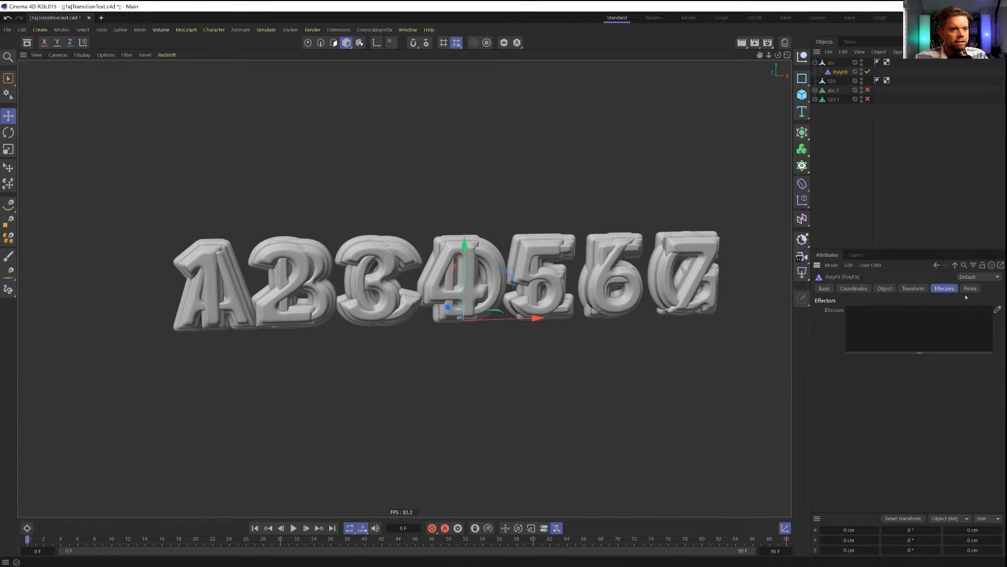
left_click(969, 289)
left_click(947, 289)
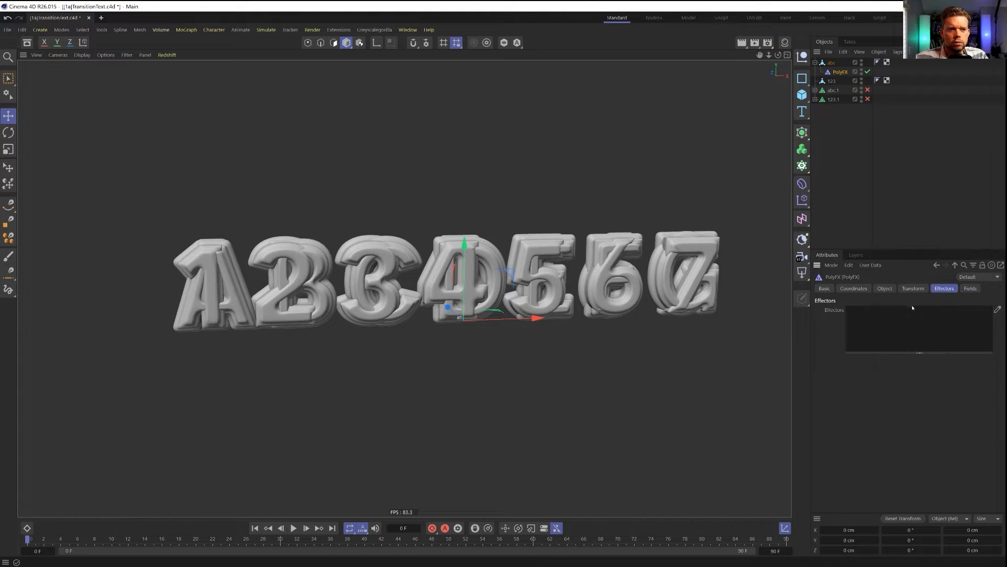
left_click(800, 205, "shift")
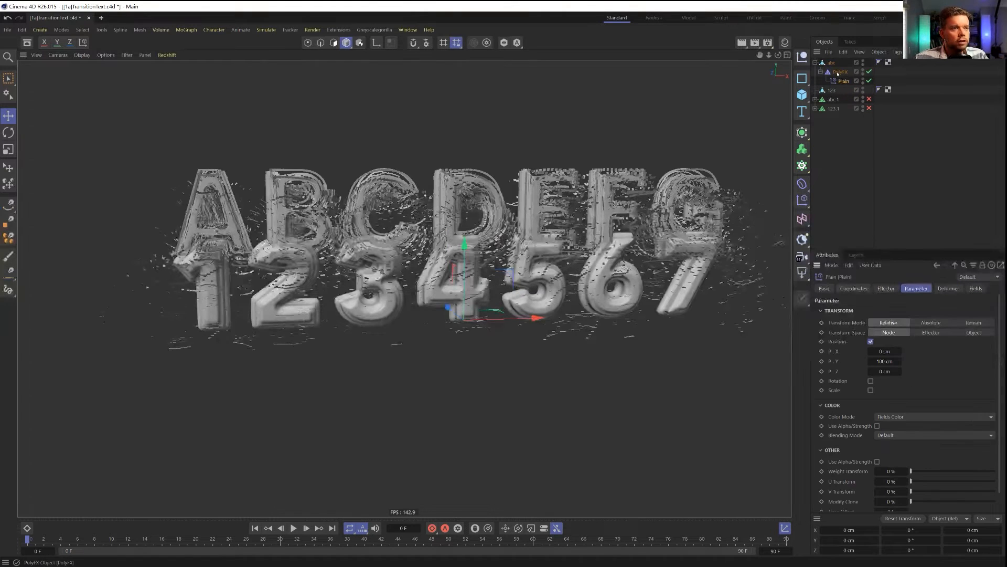
Move the Plain effector out of the PolyFX hierarchy and place it above the abc mesh
mouse_move(558, 221)
left_mouse_down("alt")
mouse_move(690, 235)
mouse_move(566, 226)
left_mouse_up("alt")
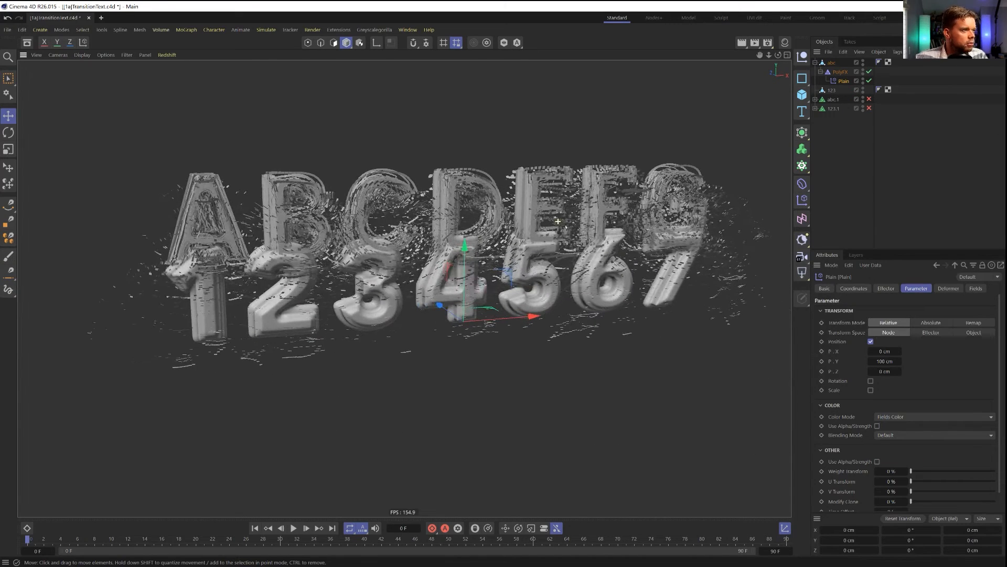
left_click(839, 72)
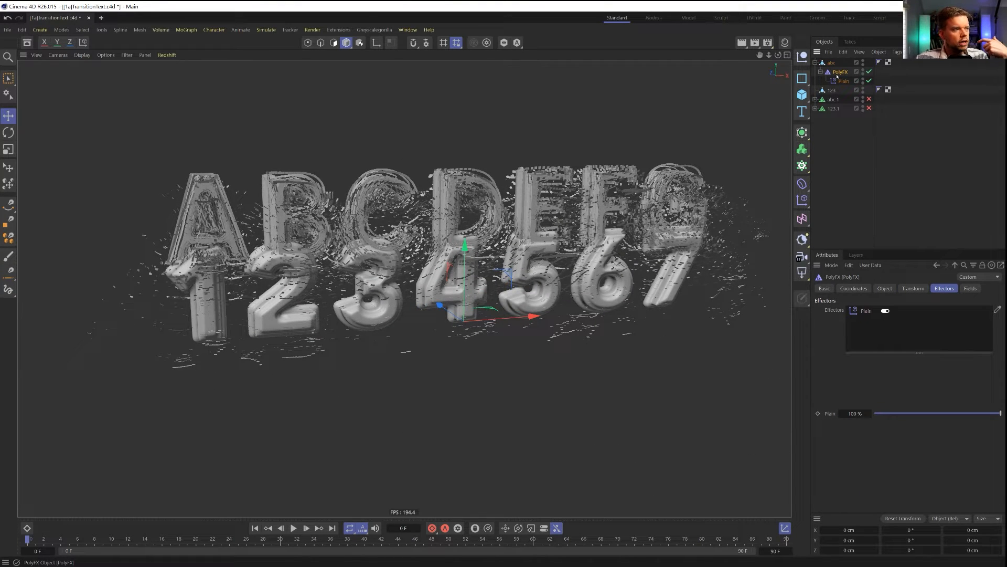
left_click(843, 81)
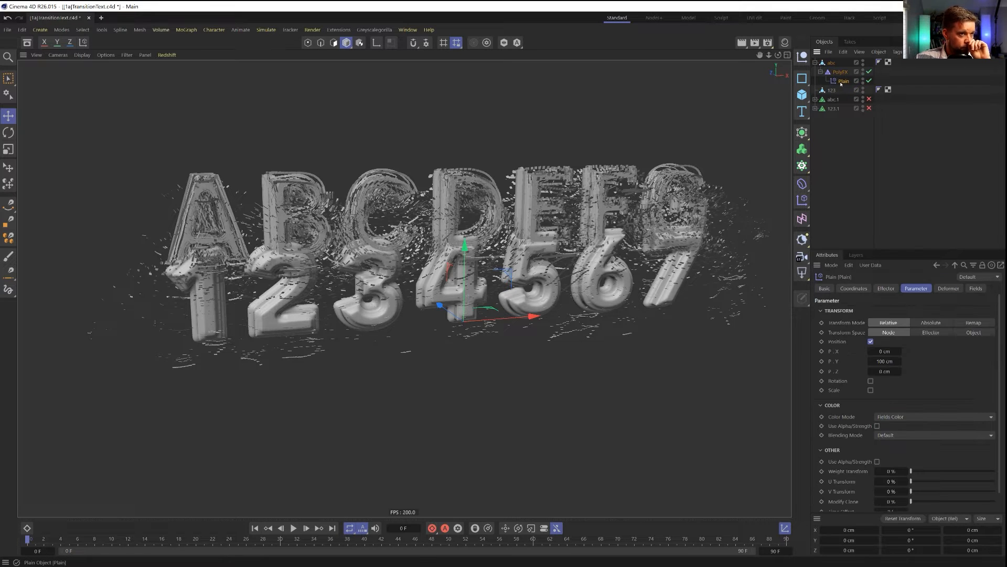
left_click_drag(836, 64, 835, 65)
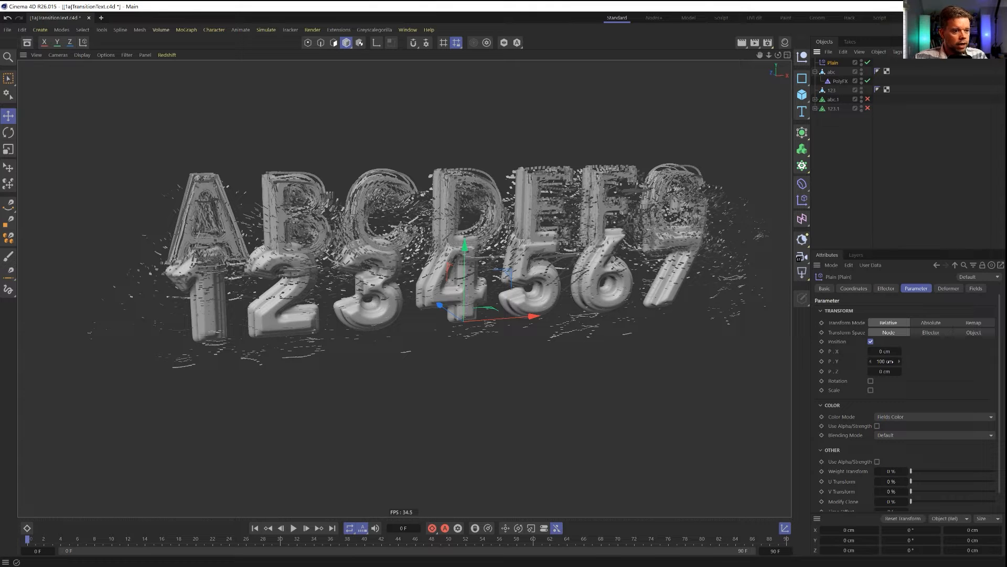
Set the Plain effector's position offset to 0 cm in Y and 43 cm in Z
key("Return")
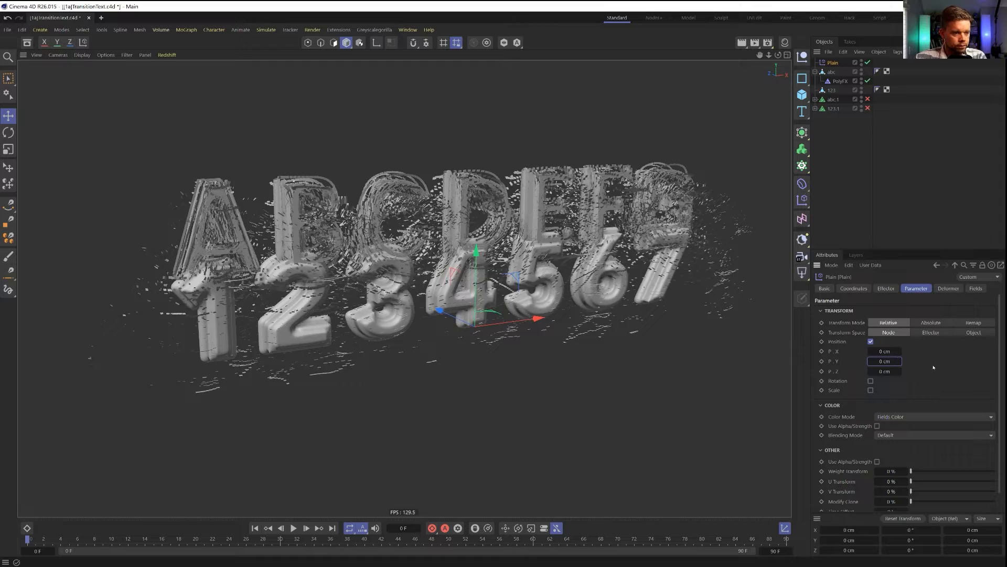
left_click_drag(899, 371, 899, 348)
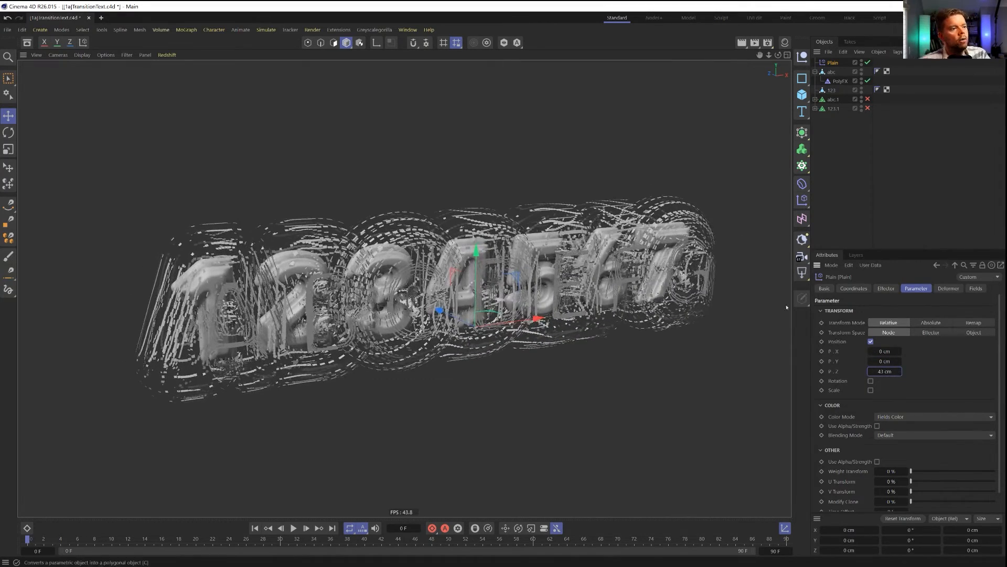
left_click_drag(726, 321, 672, 304, "alt")
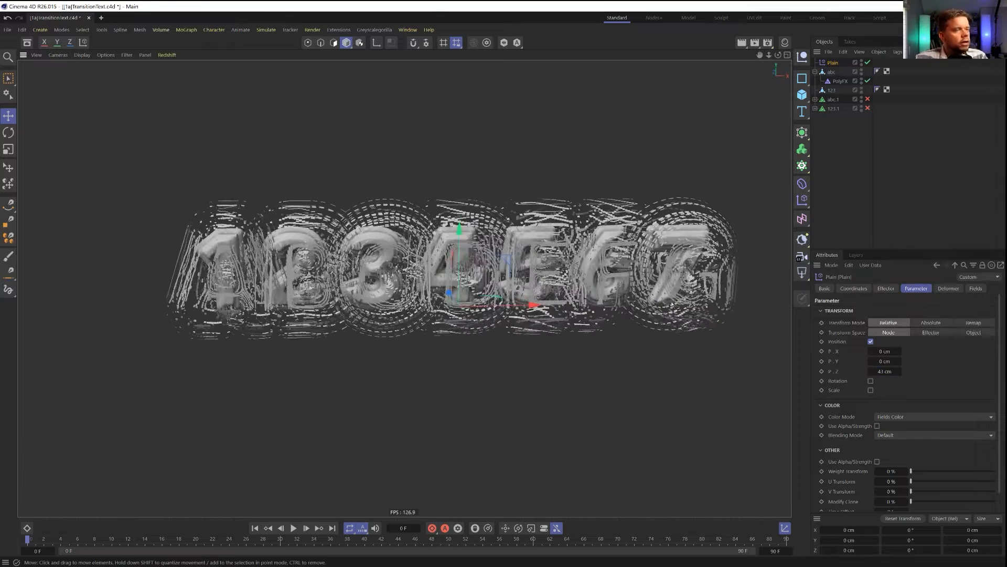
left_click_drag(681, 188, 713, 192, "alt")
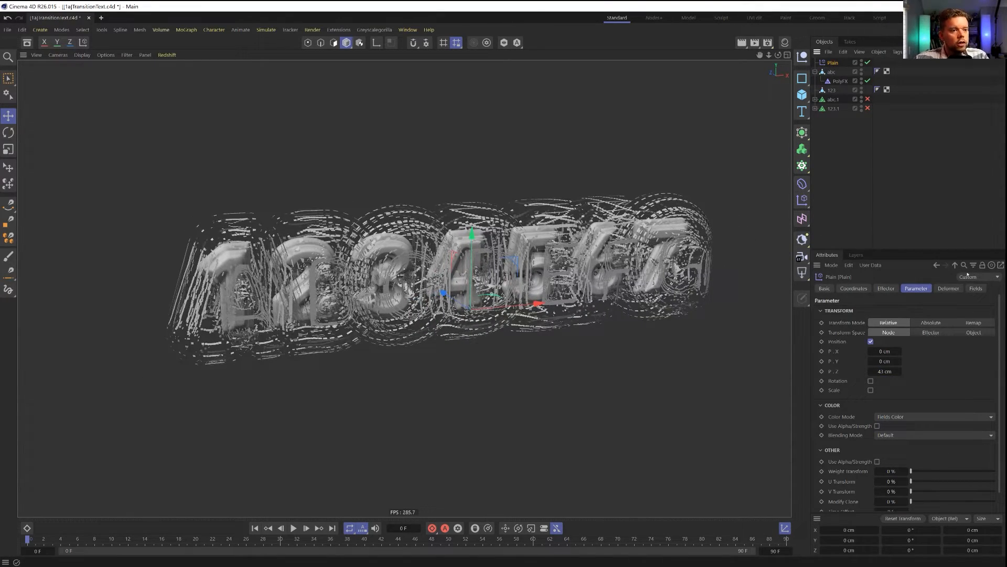
Add a Linear Field to the Plain effector and move it along X to about -26 cm
left_click(976, 288)
left_click(834, 379)
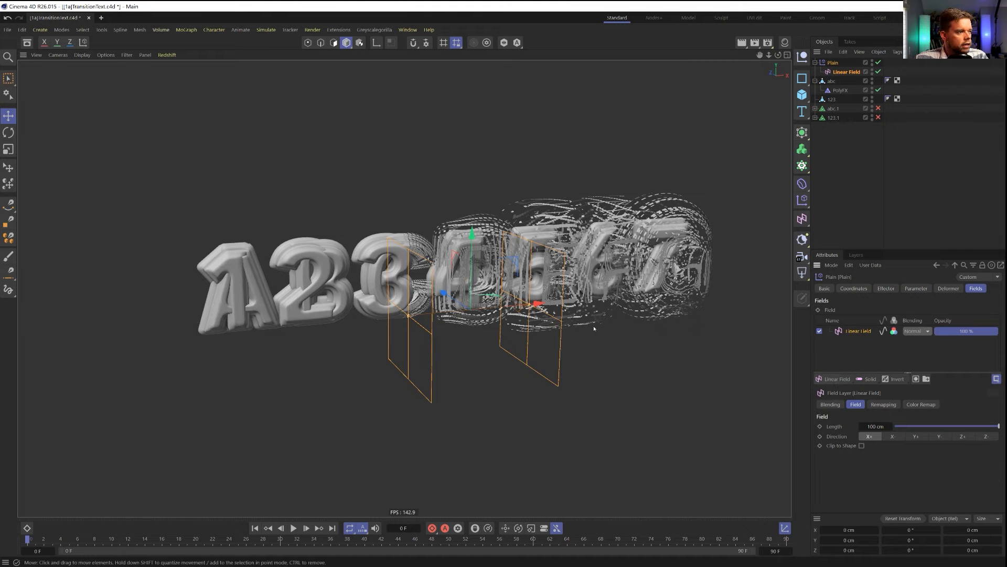
mouse_move(540, 306)
left_mouse_down()
mouse_move(330, 302)
mouse_move(734, 291)
mouse_move(525, 304)
left_mouse_up()
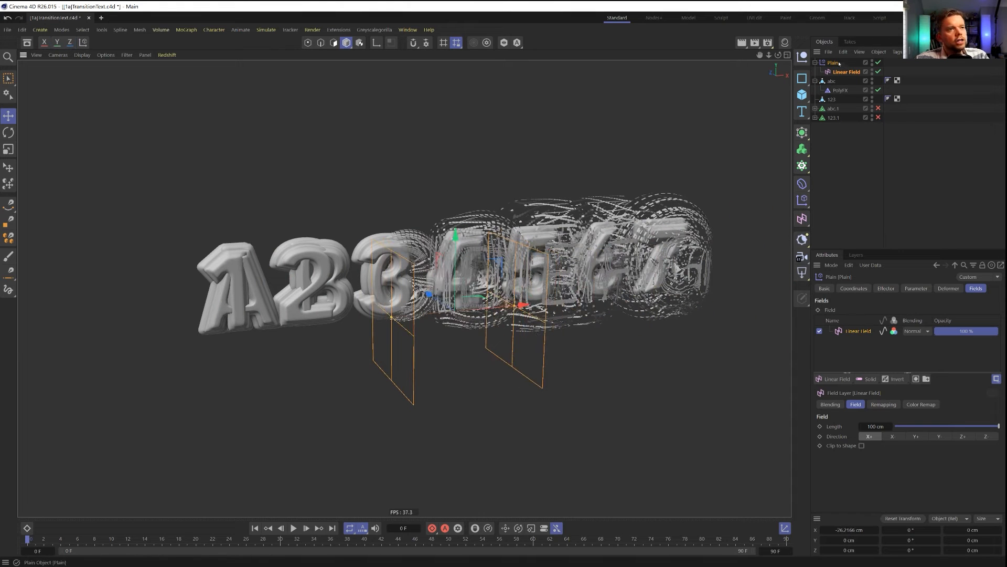
Enable uniform, absolute scale of -1 on the Plain effector and move the effector along X to about 98 cm
left_click(916, 288)
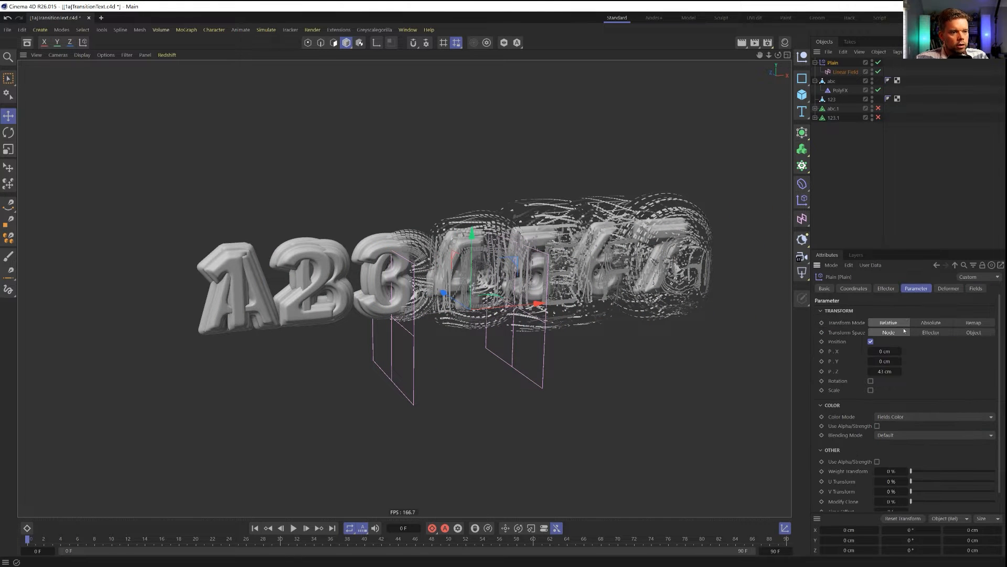
left_click(871, 389)
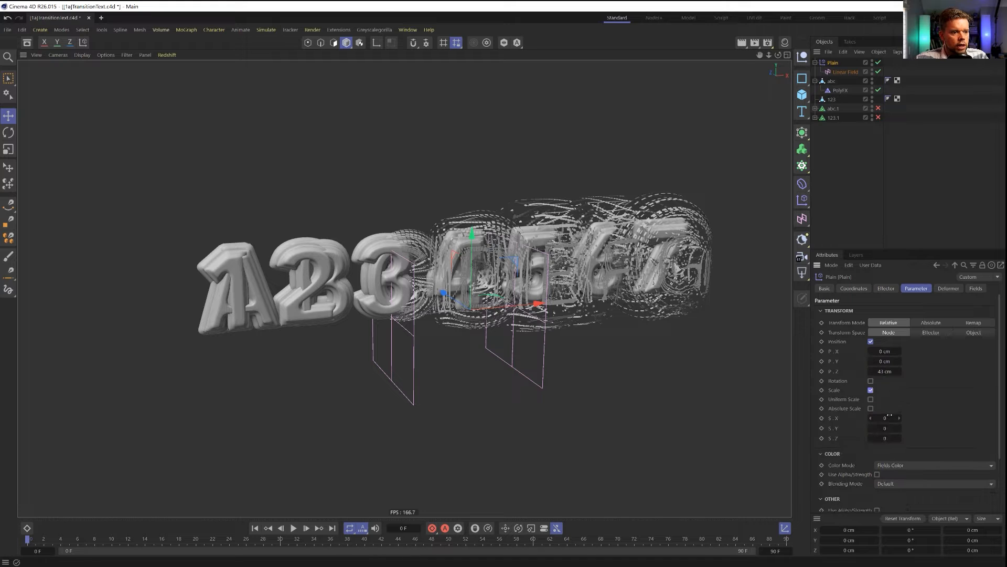
left_click(871, 399)
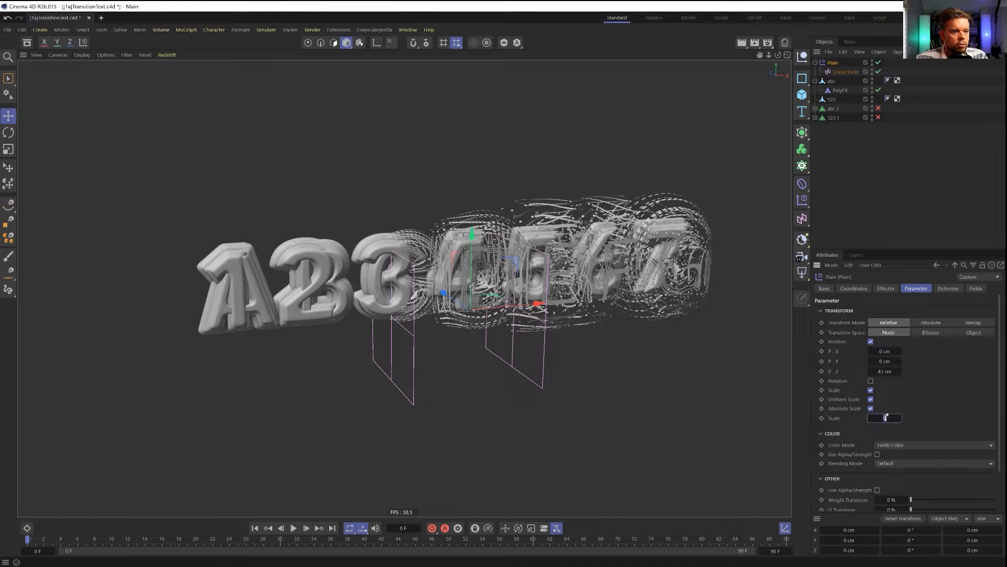
type("-1")
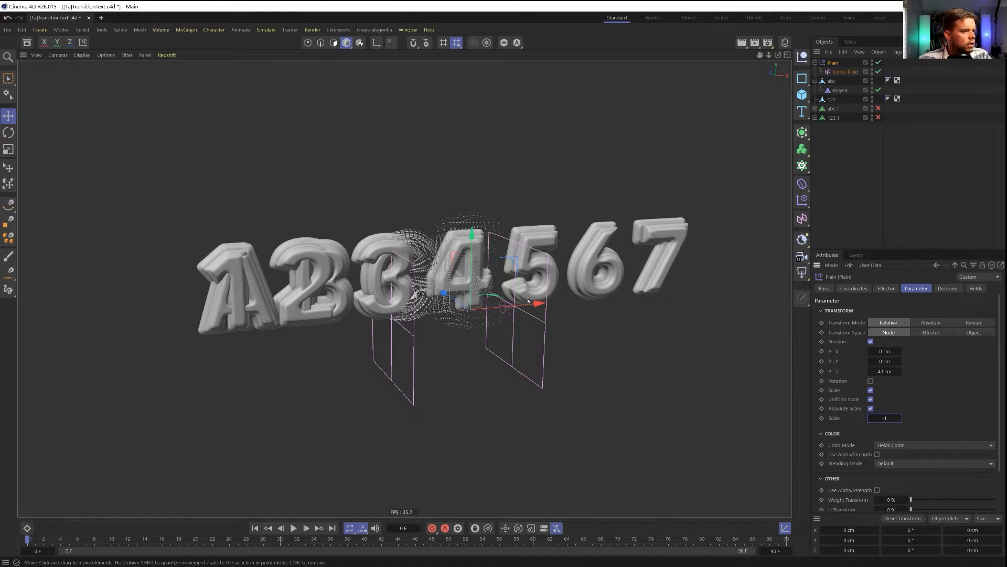
left_click_drag(537, 304, 602, 371)
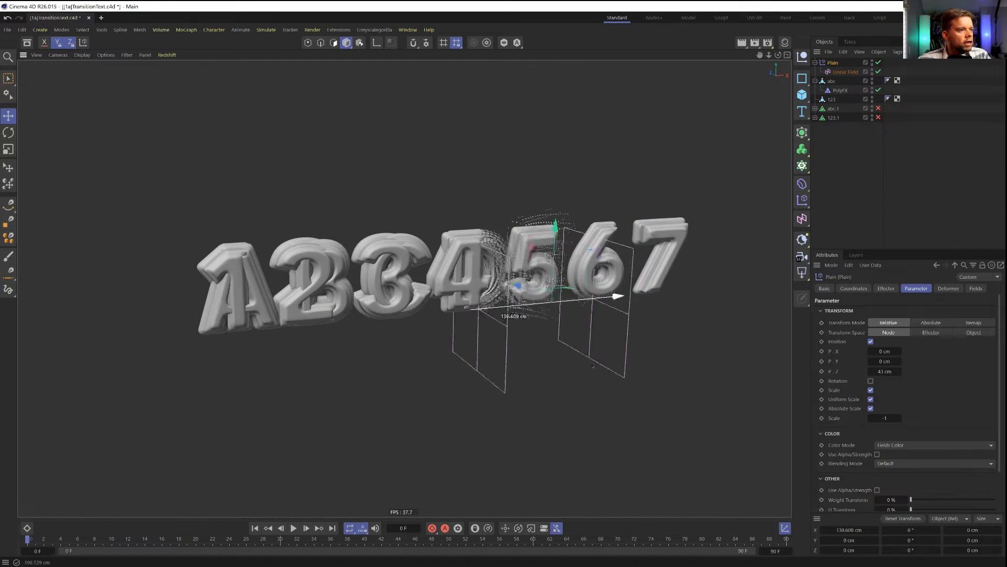
Duplicate the Plain effector together with the PolyFX and place the PolyFX copy under the 123 mesh
left_click(841, 90)
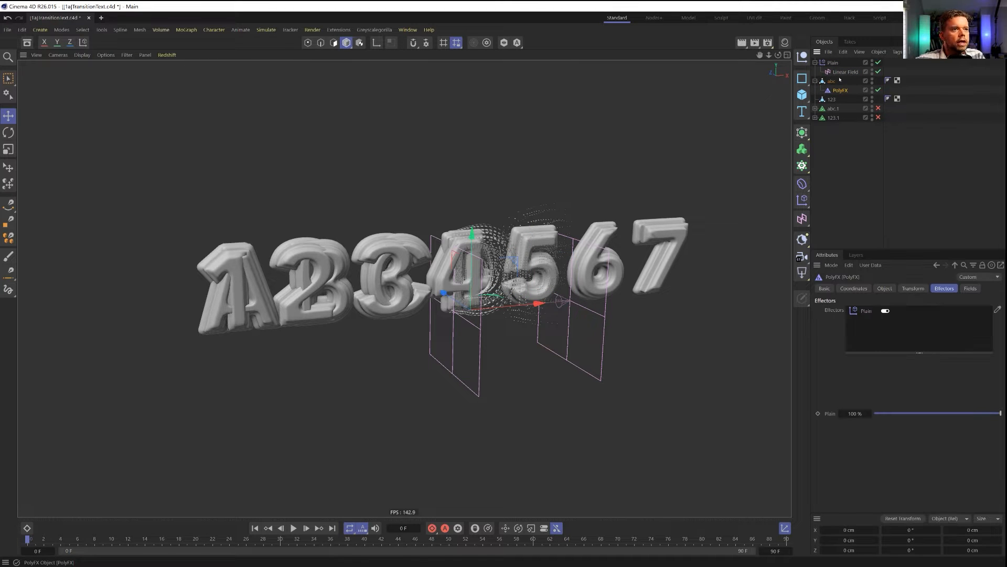
left_click(832, 63, "ctrl")
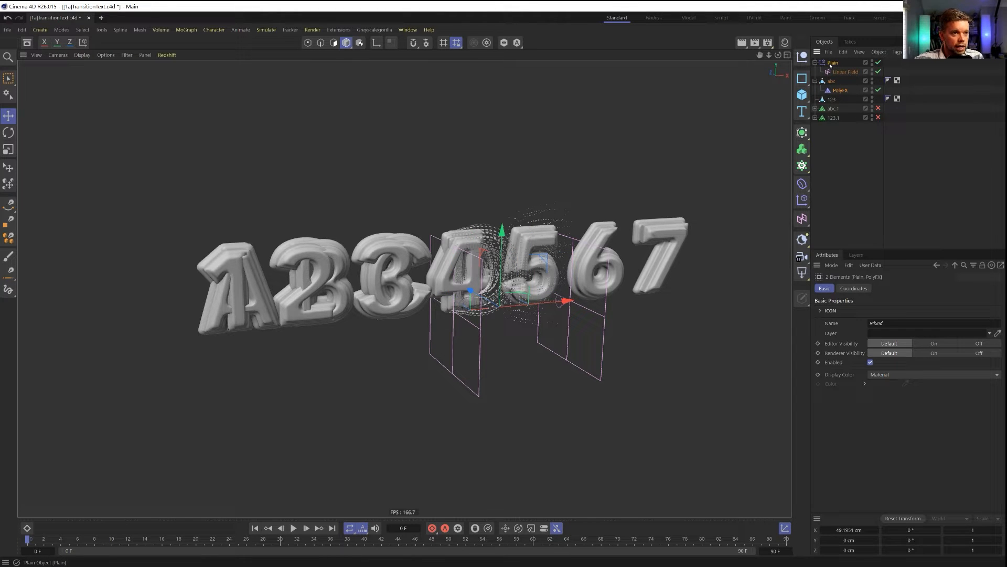
key("ctrl+c")
key("ctrl+v")
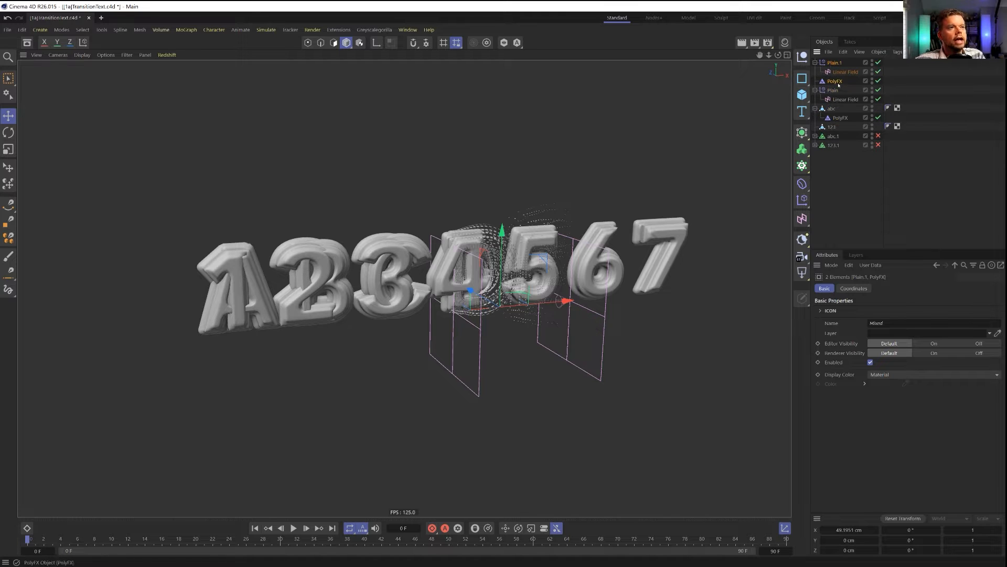
left_click(839, 82)
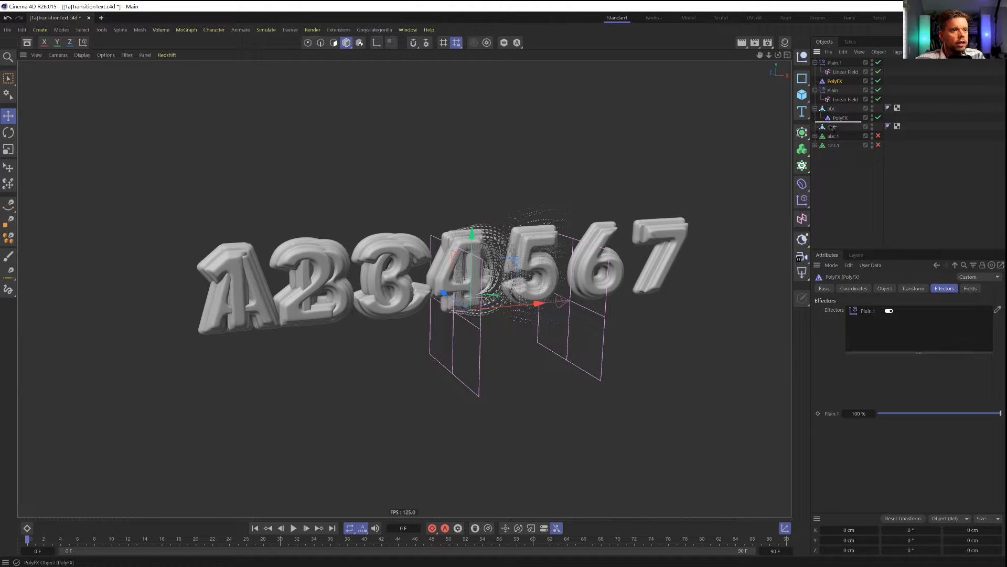
left_click_drag(833, 127, 837, 128)
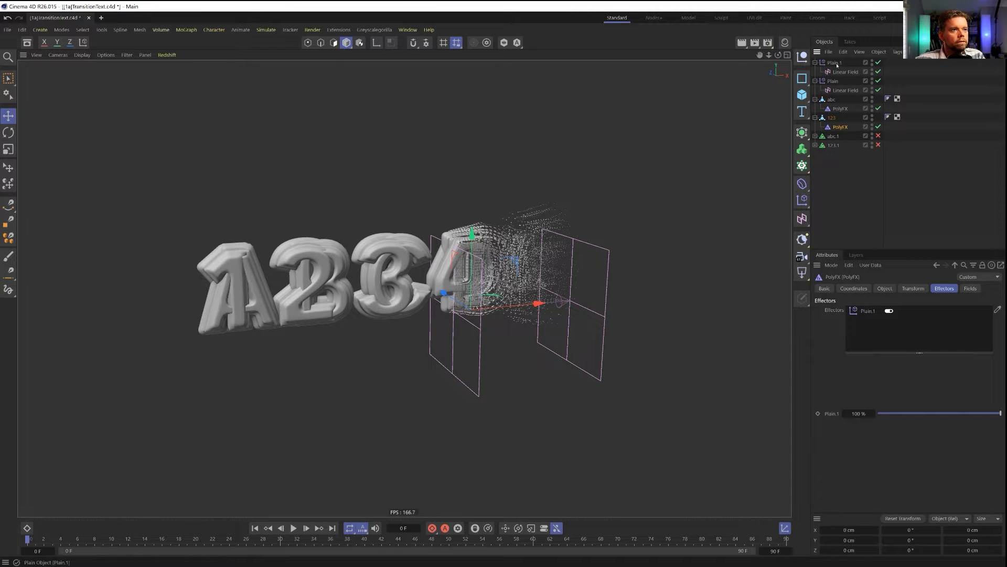
Delete the Linear Field under the copied Plain.1 effector and move Plain.1 directly above the 123 mesh
left_click(839, 72)
key("Delete")
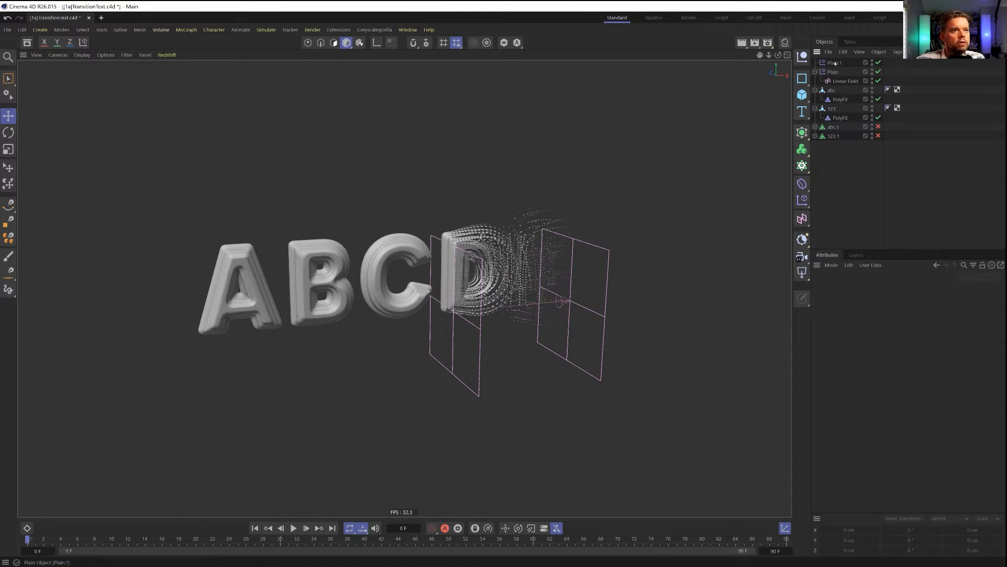
left_click_drag(834, 105, 832, 99)
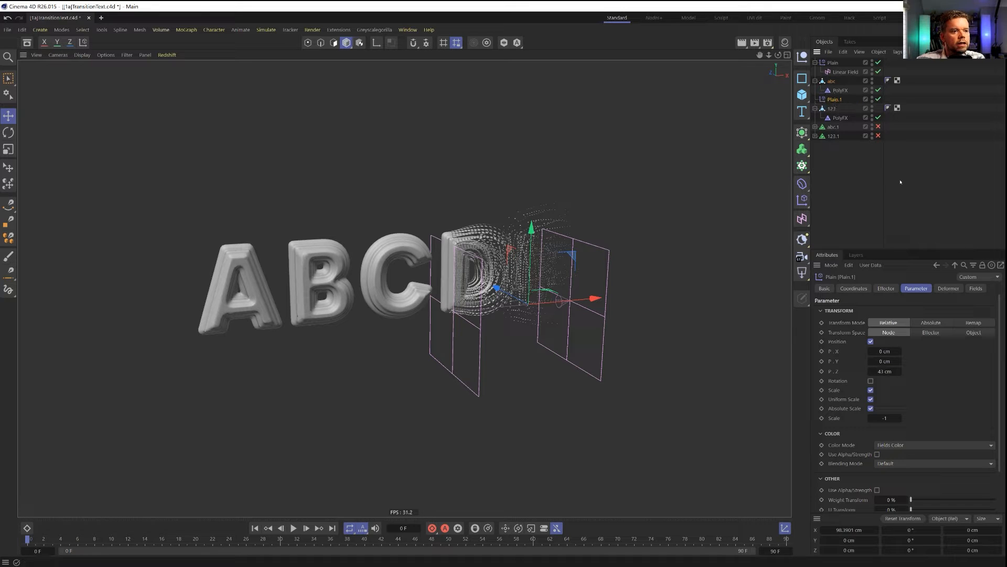
Link the original Plain's Linear Field into Plain.1's fields and add an Invert layer above it
left_click(976, 289)
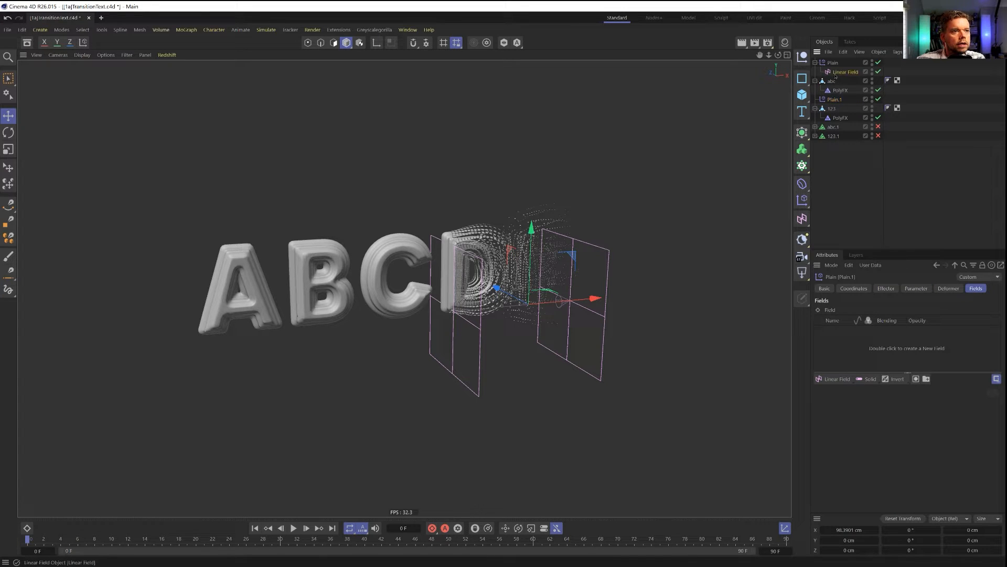
left_click_drag(859, 329, 859, 331)
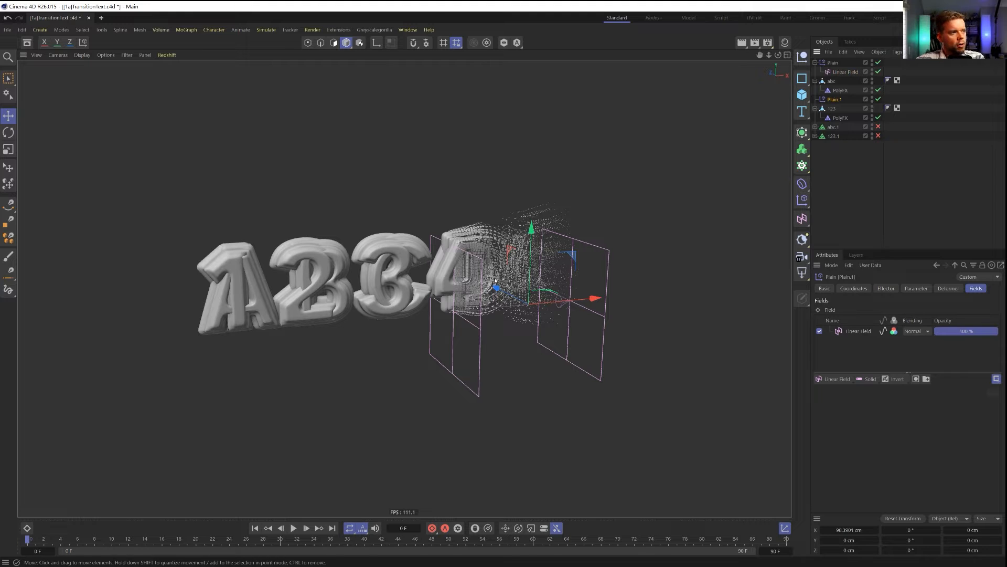
left_click(898, 379)
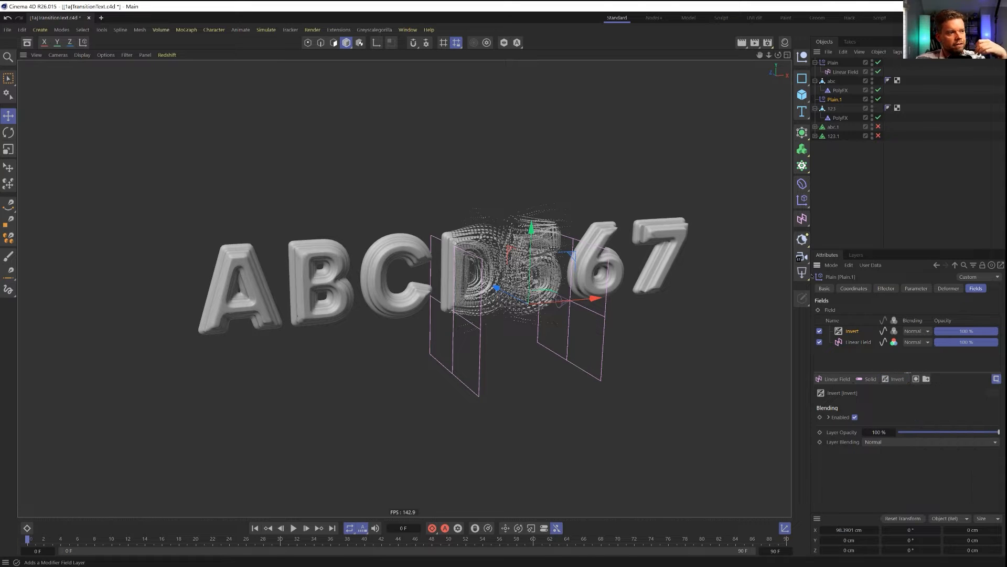
Move the Linear Field along X to about -456 cm, reduce its length to about 15 cm and hide its viewport display
left_click_drag(526, 290, 506, 281, "alt")
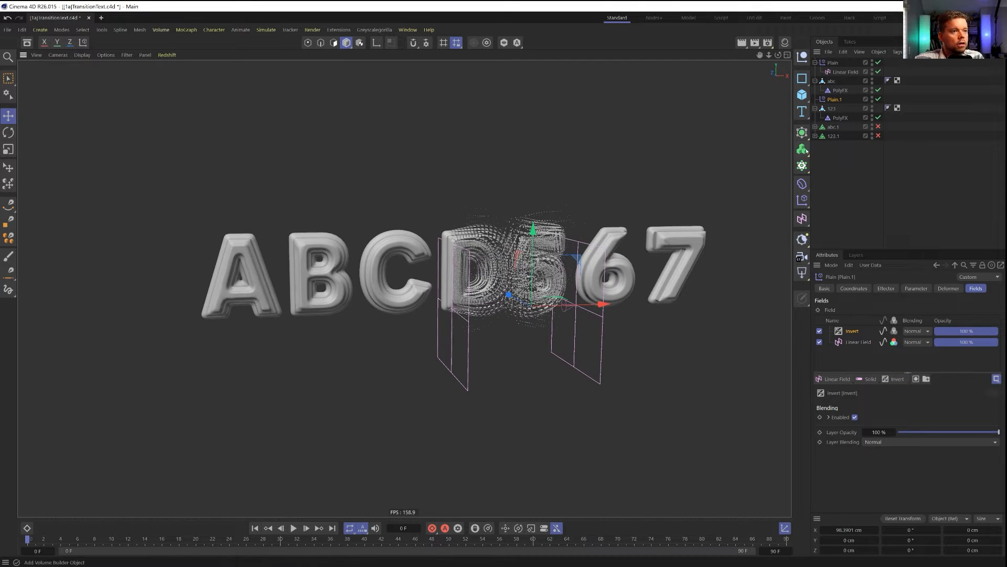
left_click(842, 72)
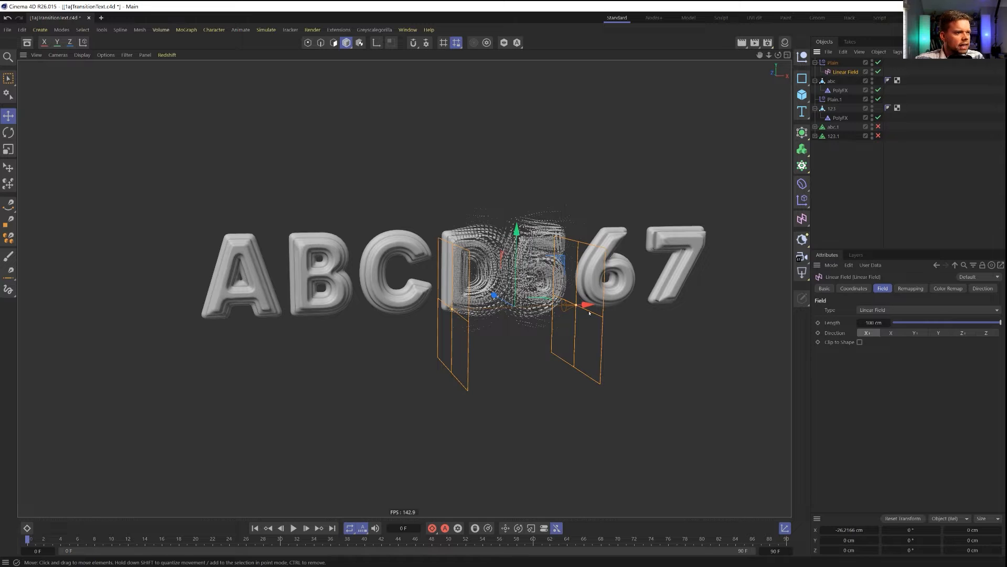
mouse_move(589, 312)
left_mouse_down()
mouse_move(326, 313)
mouse_move(271, 338)
mouse_move(761, 325)
mouse_move(564, 304)
mouse_move(215, 315)
mouse_move(415, 314)
mouse_move(716, 291)
mouse_move(386, 296)
mouse_move(412, 312)
mouse_move(477, 311)
mouse_move(346, 312)
mouse_move(541, 301)
mouse_move(11, 304)
mouse_move(574, 305)
left_mouse_up()
left_click_drag(839, 295, 551, 306)
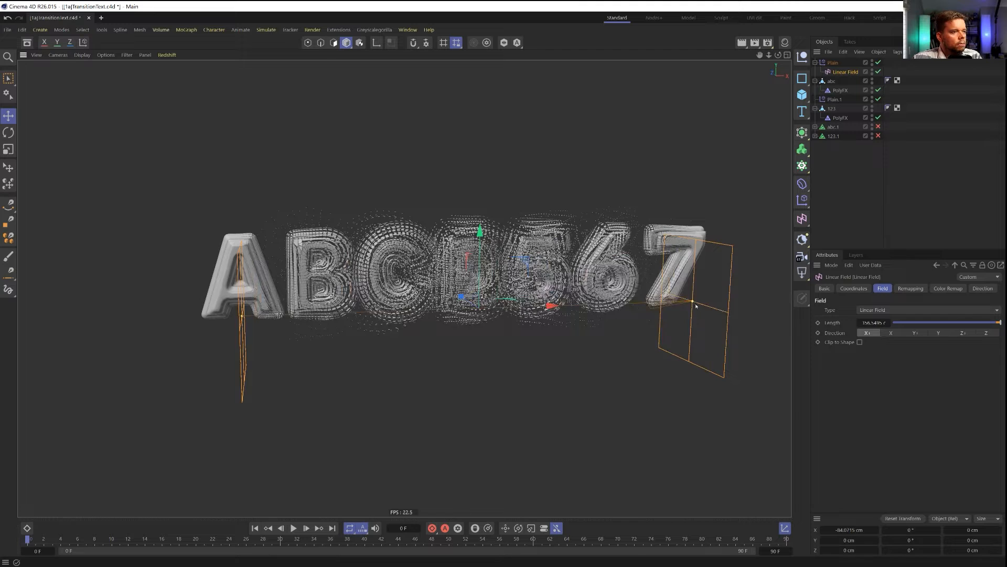
left_click_drag(696, 306, 293, 309)
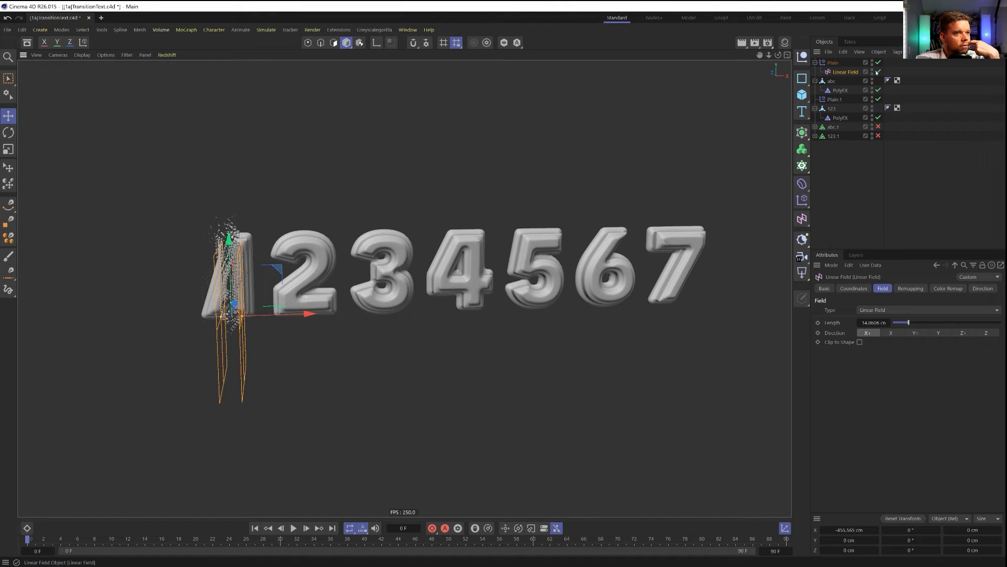
left_click(840, 165)
left_click(844, 73)
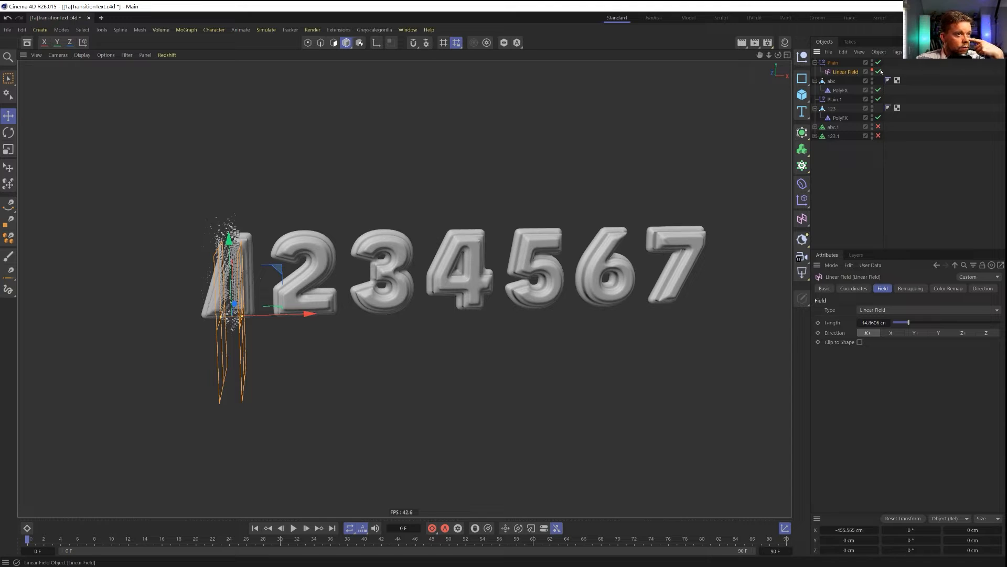
Try tilting the Linear Field to about -43° and sweeping it across the characters along the world X axis
left_click_drag(301, 312, 229, 216)
key("r")
key("e")
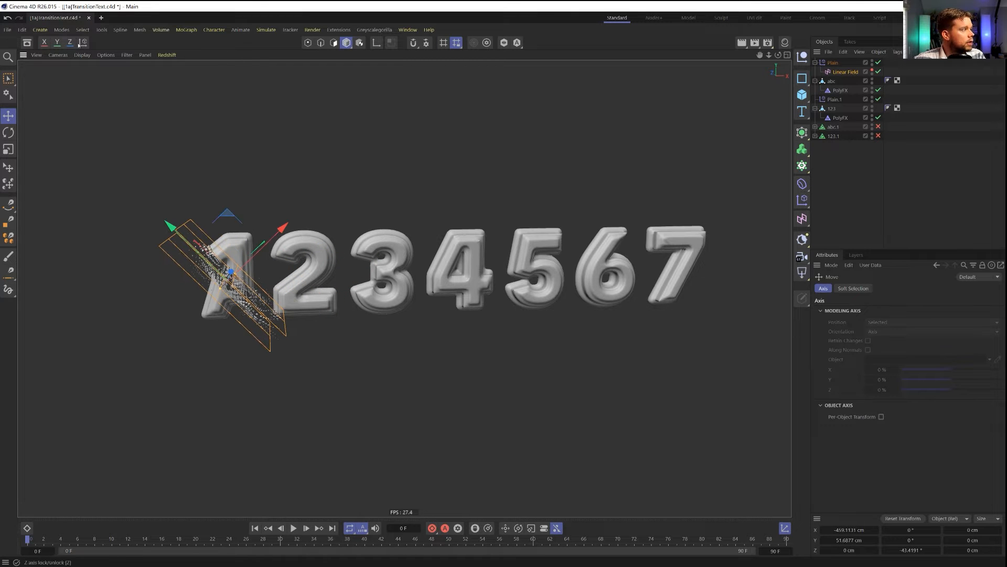
left_click(82, 43)
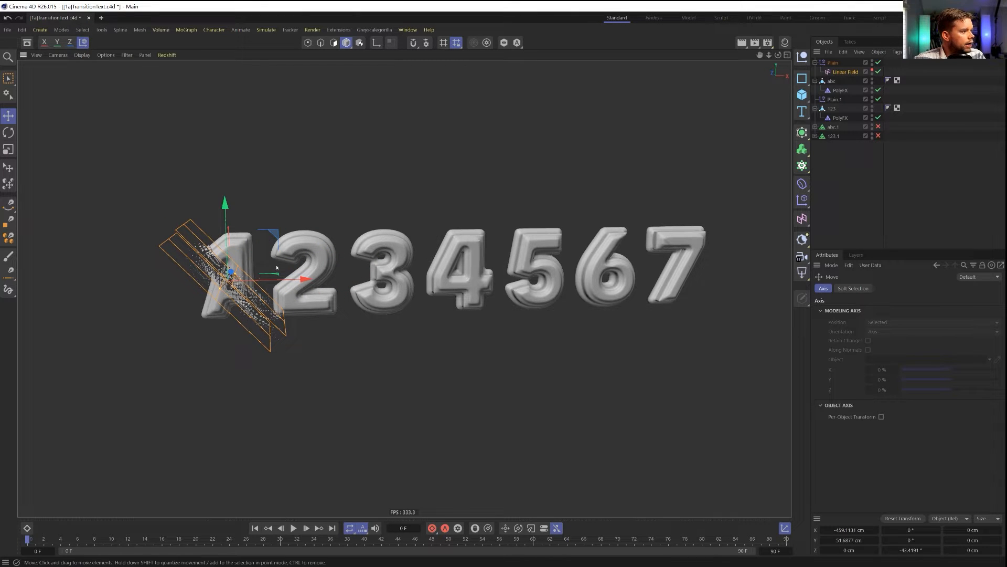
left_click_drag(300, 278, 743, 274)
Undo the Linear Field's last moves and its tilt
key("ctrl+z")
key("ctrl+z")
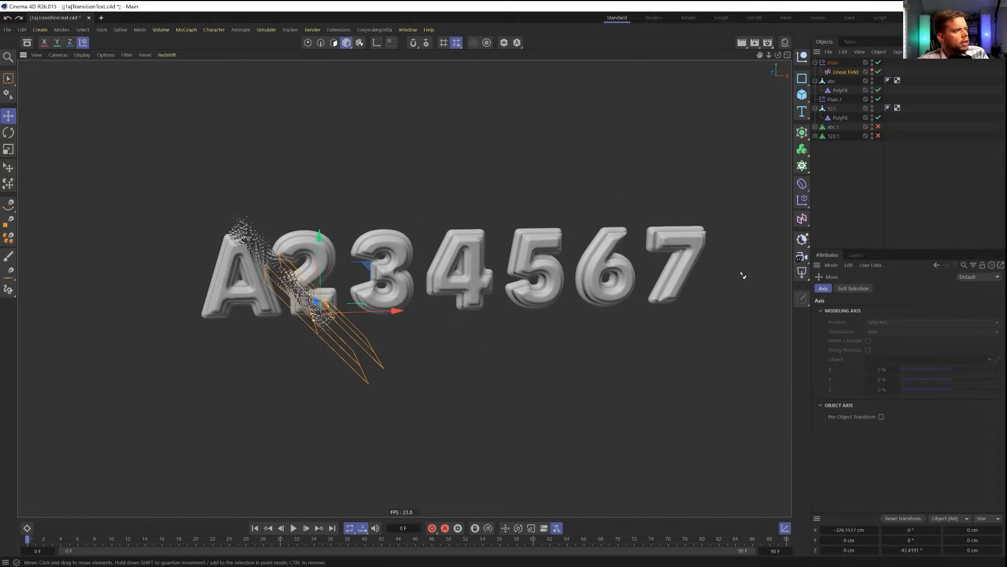
key("ctrl+z")
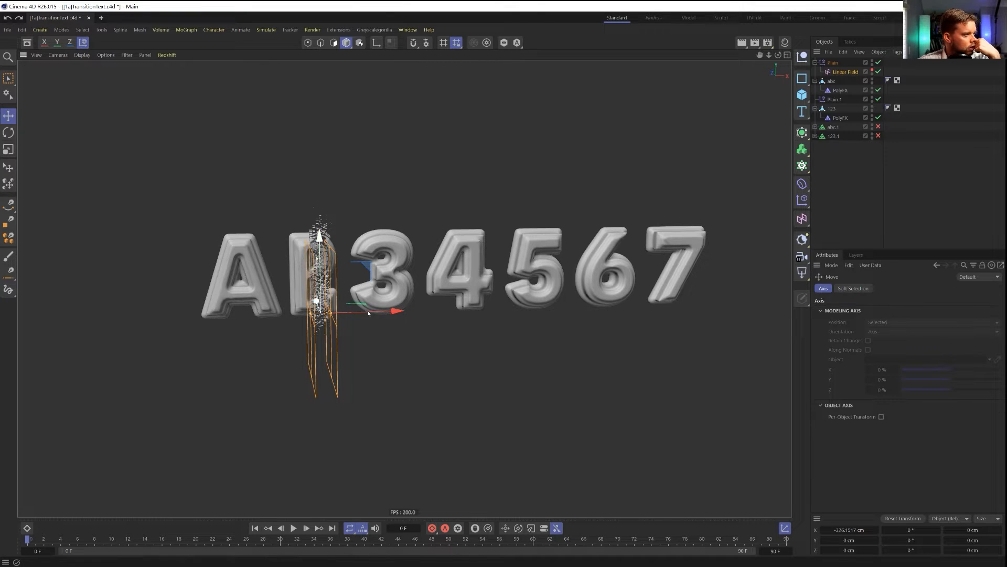
Widen the Linear Field to a length of about 103 cm and move it along X to about -391 cm
left_click_drag(374, 312, 353, 315)
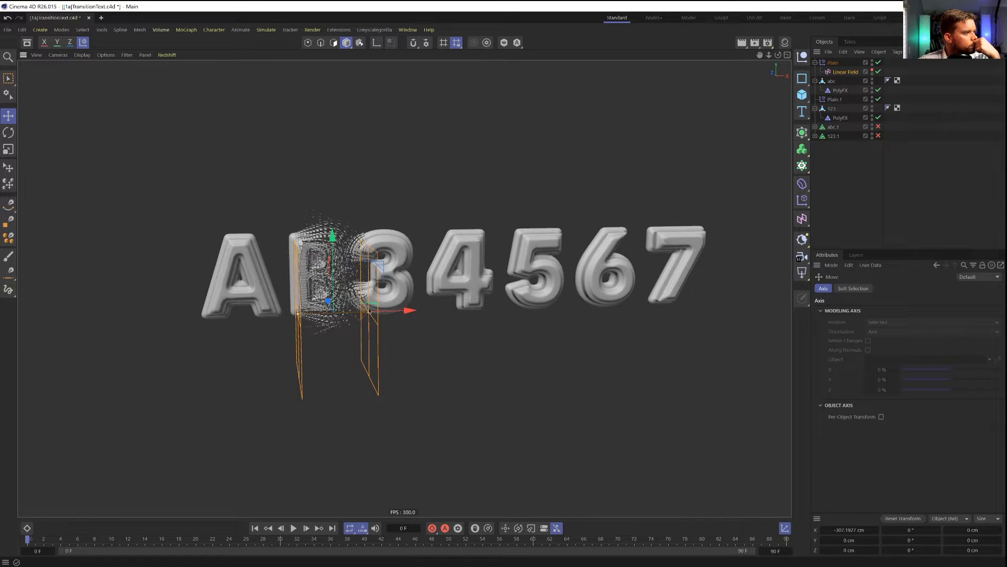
left_click_drag(369, 311, 375, 311)
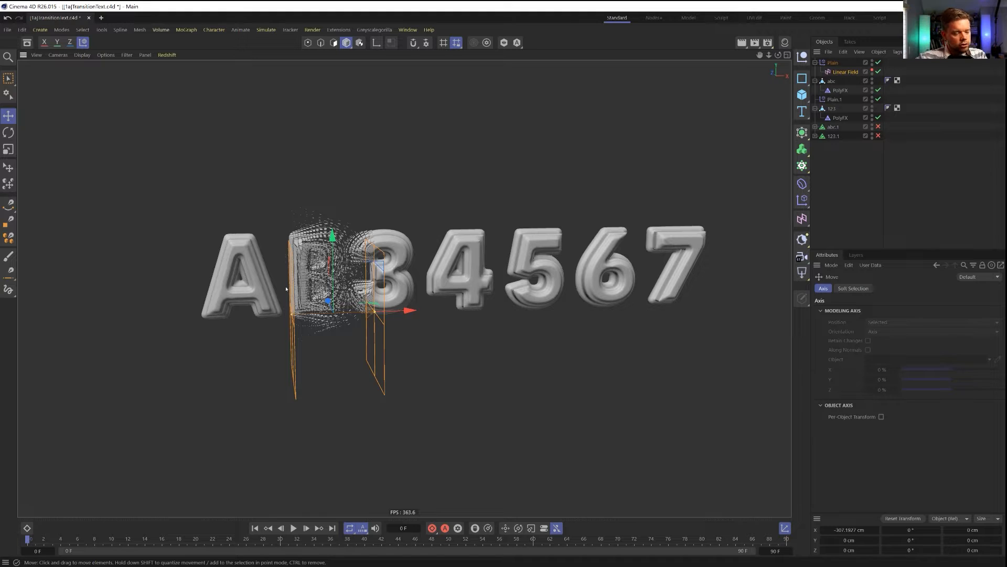
left_click_drag(374, 310, 309, 303)
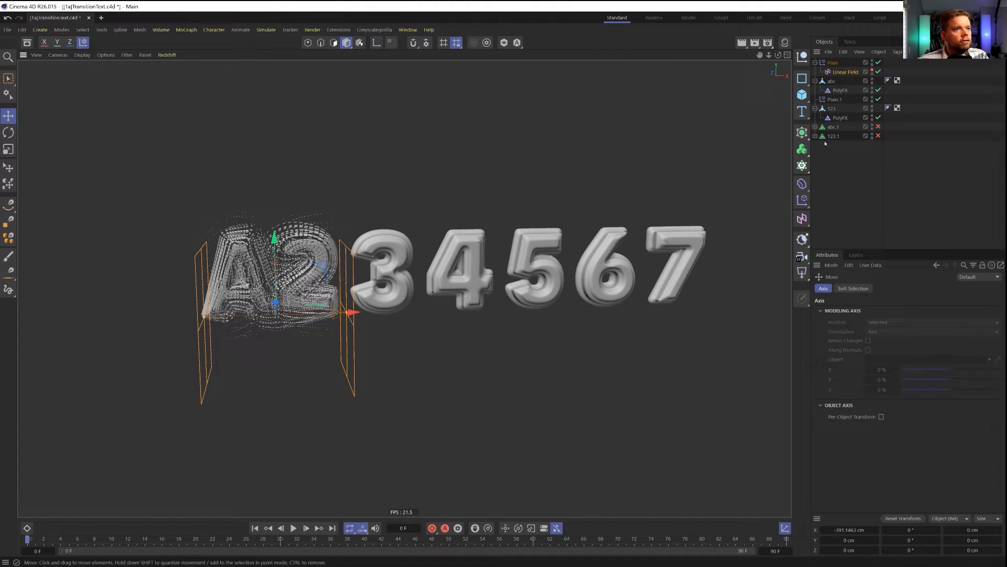
Create a Group Field under the Plain effector and nest the Linear Field inside it
left_click(832, 99)
left_click(833, 62, "ctrl")
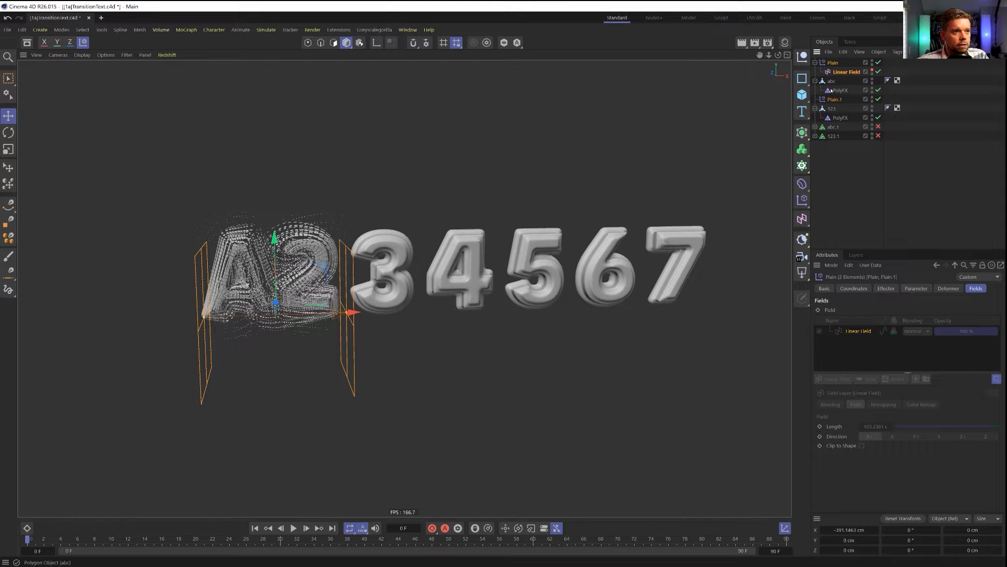
left_click(845, 72)
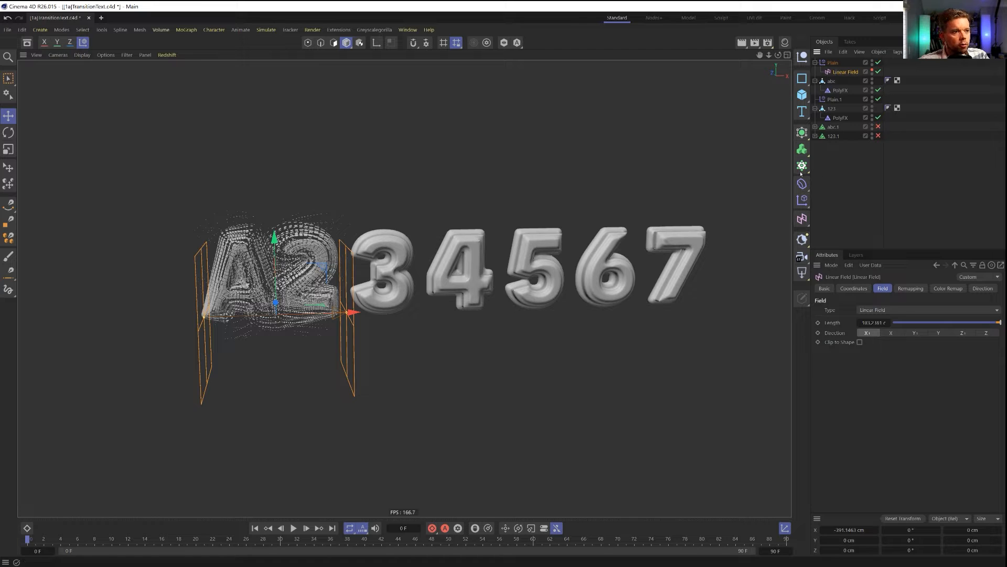
left_click(805, 202)
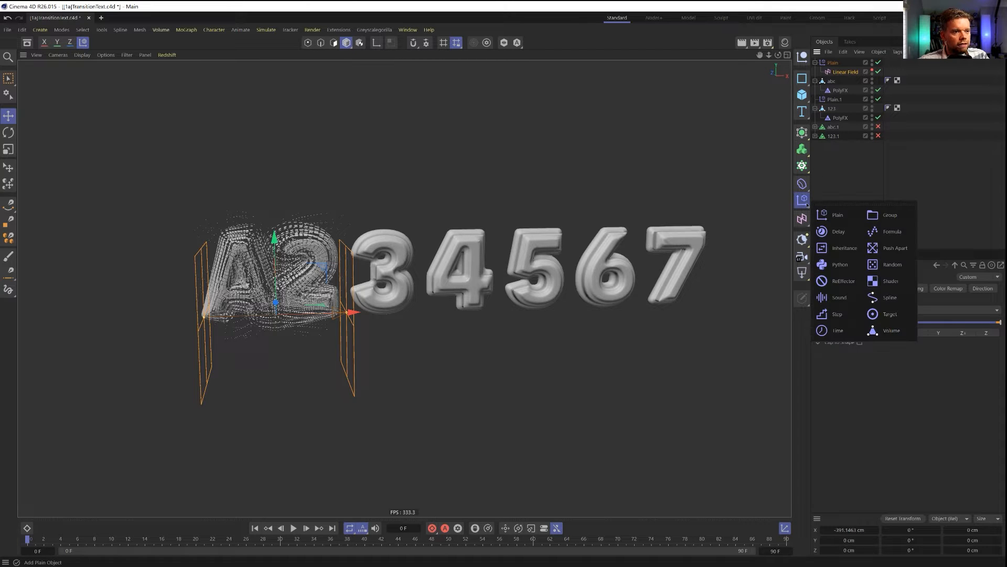
left_click(805, 219)
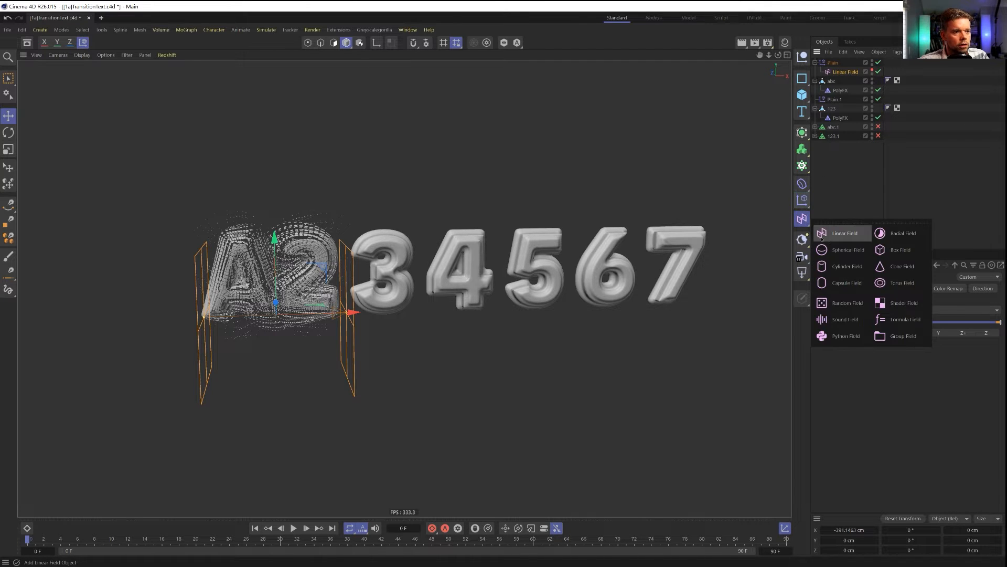
left_click(895, 336)
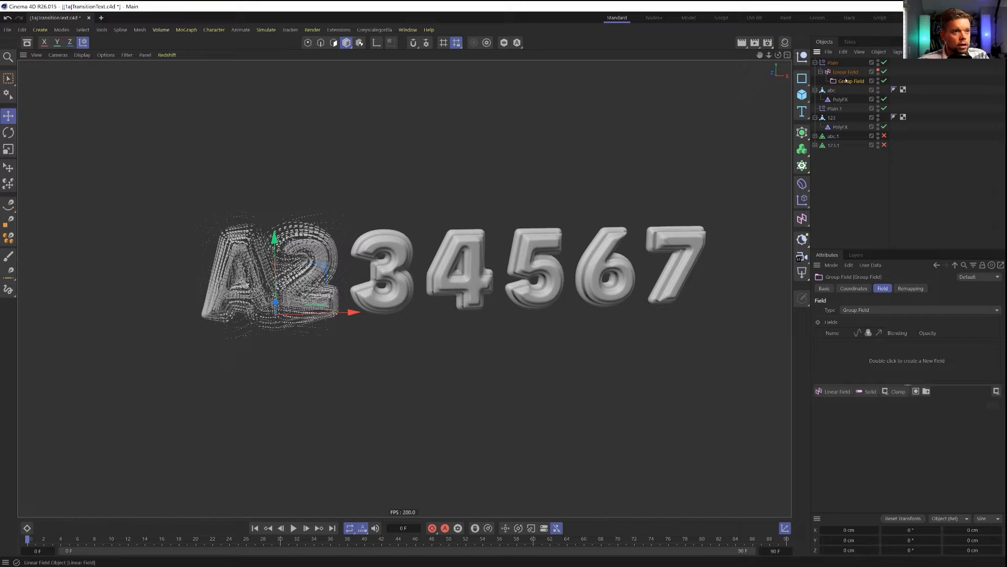
left_click_drag(840, 81, 842, 72)
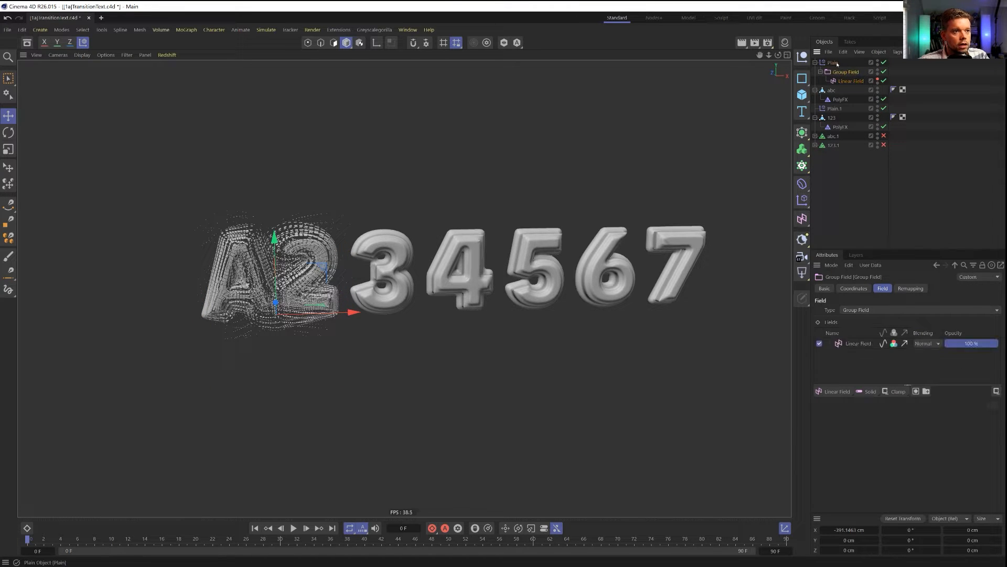
Replace the Linear Field in the Plain effector's fields with the Group Field
left_click(837, 64)
left_click(859, 332)
key("Delete")
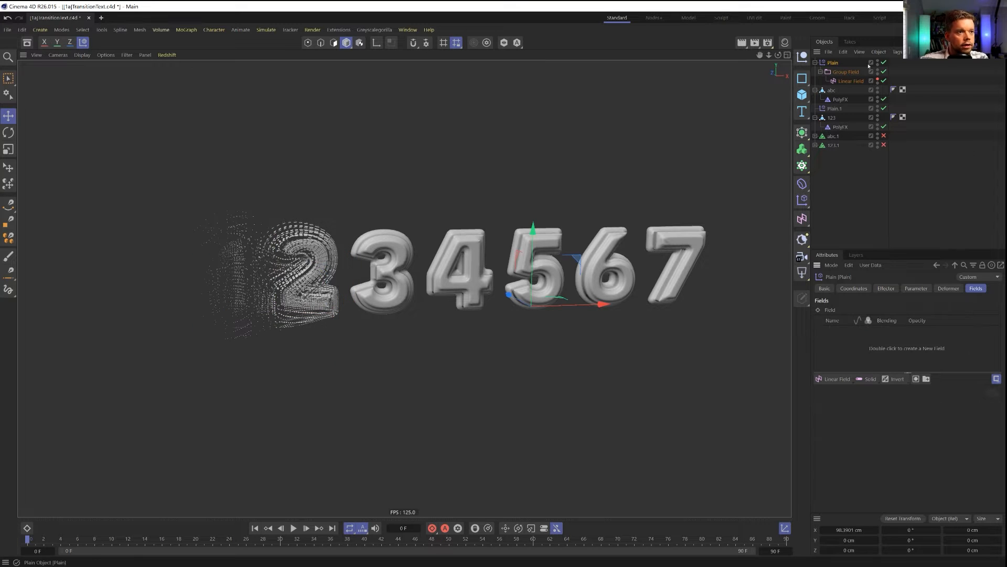
left_click_drag(841, 72, 848, 350)
Check the abc PolyFX's effectors and replace the Linear Field in Plain.1's fields with the Group Field, keeping it below Invert
left_click(841, 100)
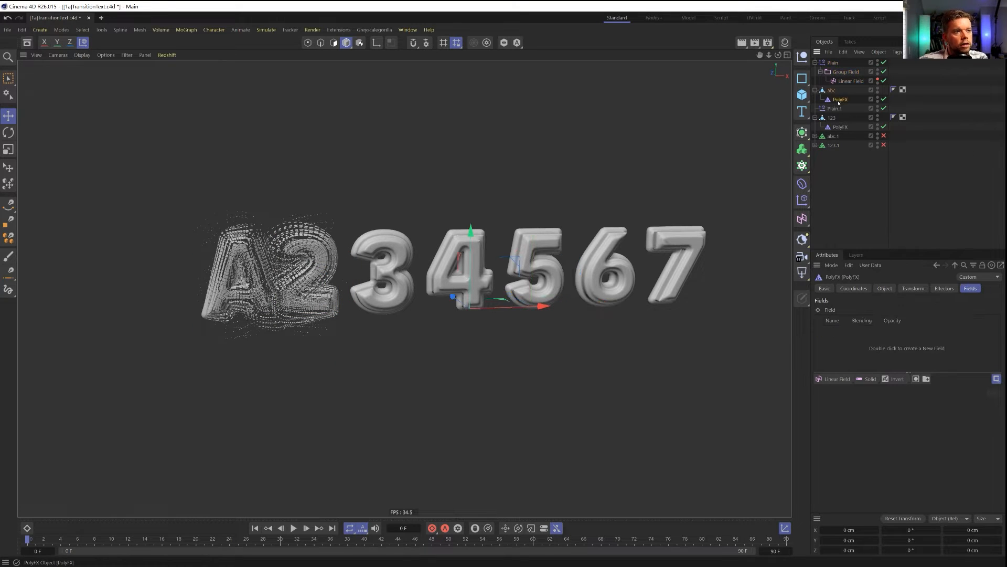
left_click(943, 288)
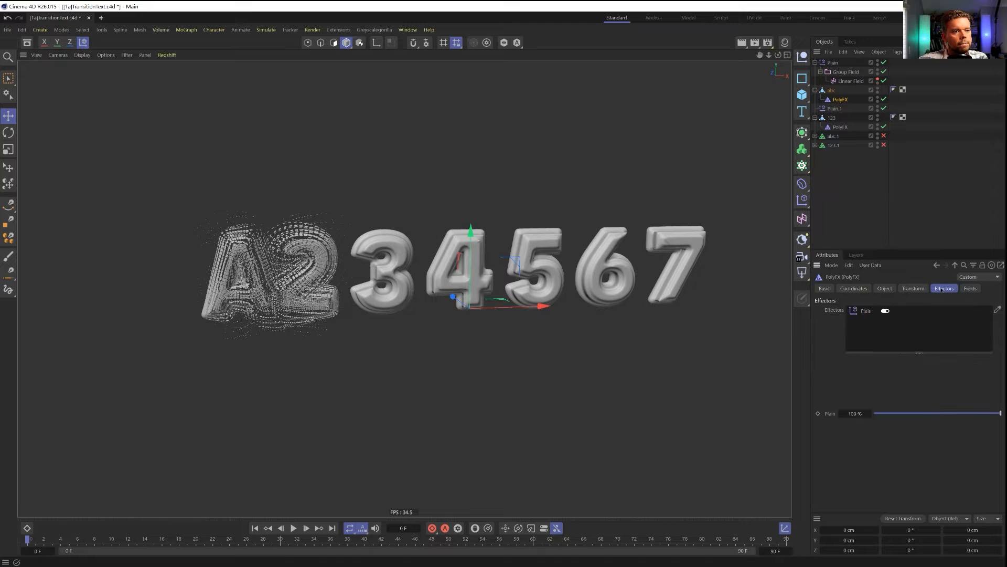
left_click(834, 109)
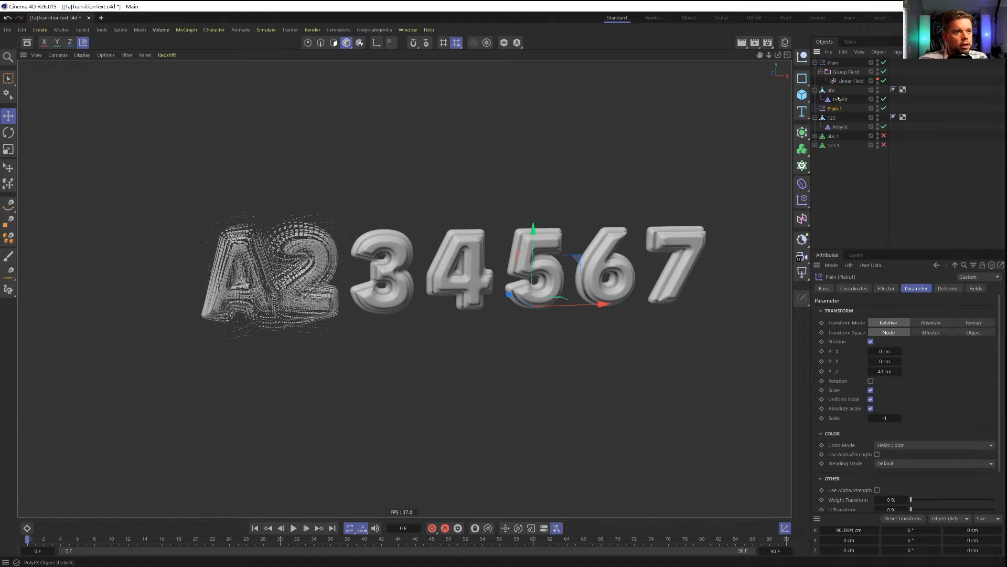
left_click(976, 289)
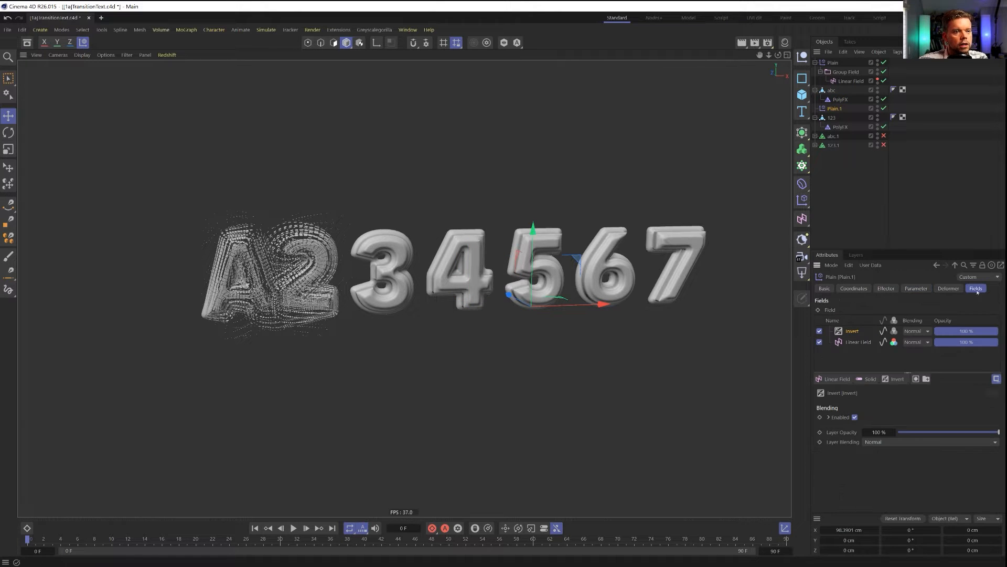
left_click(858, 342)
key("Delete")
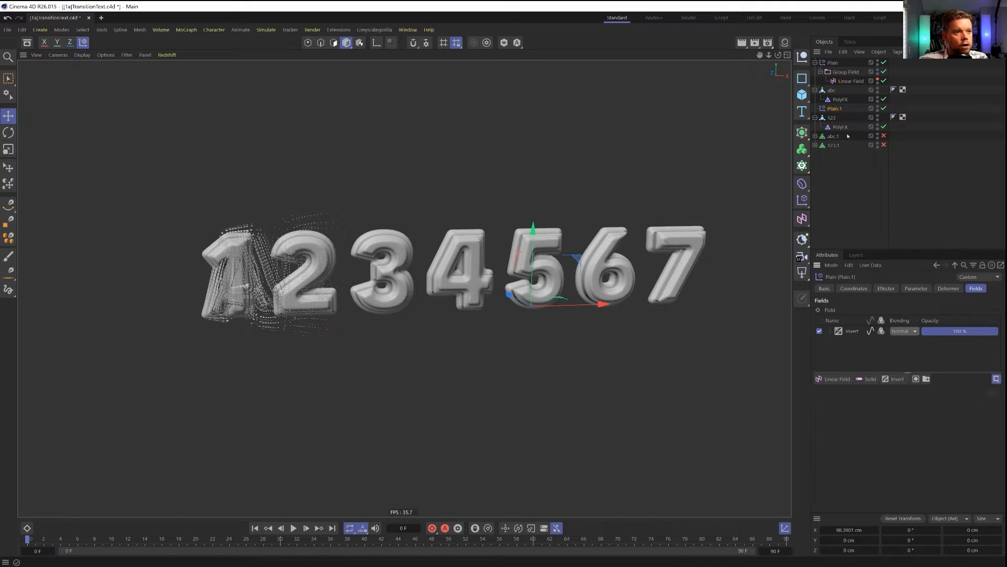
left_click_drag(846, 72, 852, 340)
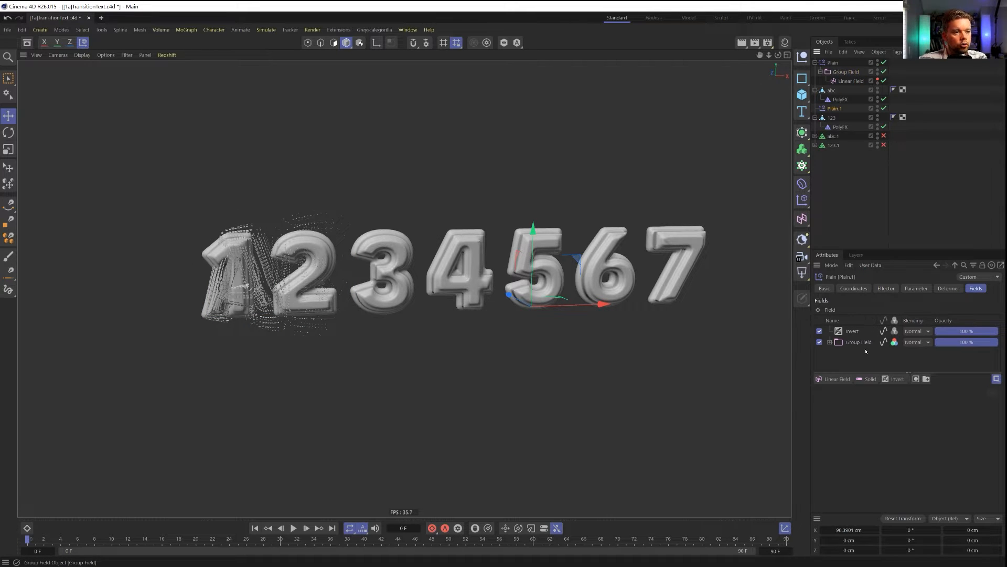
Slide the Linear Field along X until the transition sits over the third and fourth characters
left_click(851, 80)
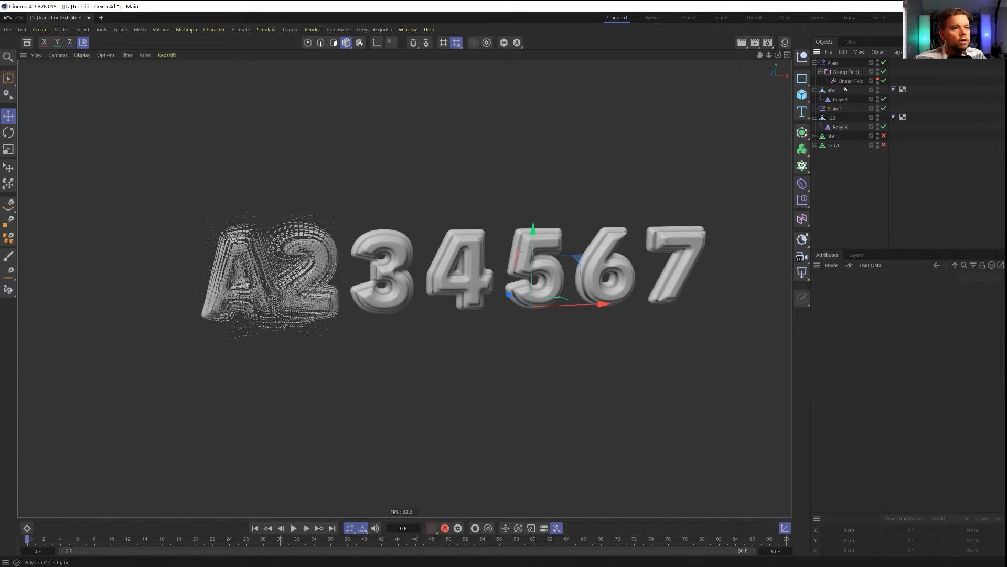
left_click_drag(343, 308, 492, 307)
Add a Random Field above the Linear Field in the Group Field and set its blending to Overlay
left_click(858, 73)
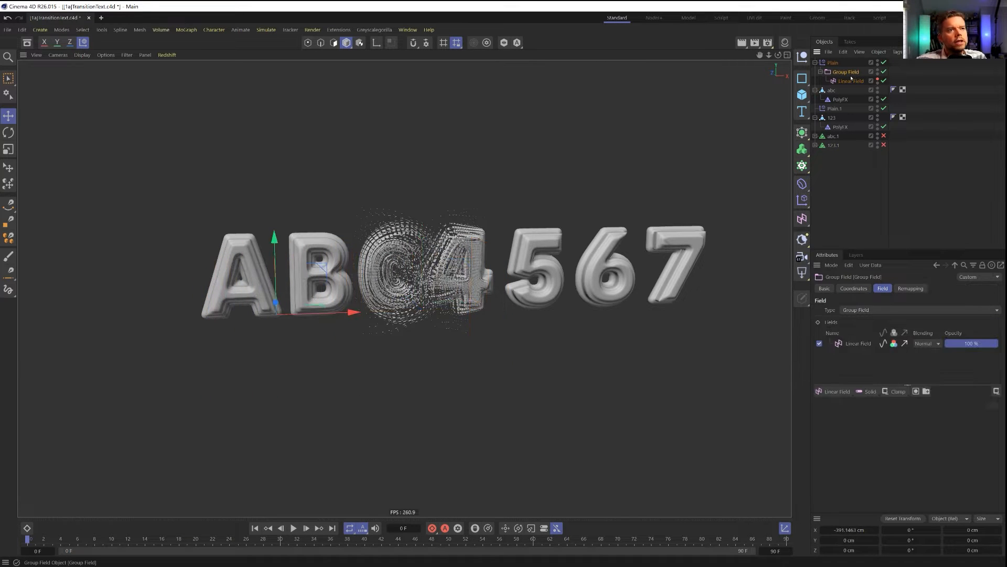
left_click(834, 391)
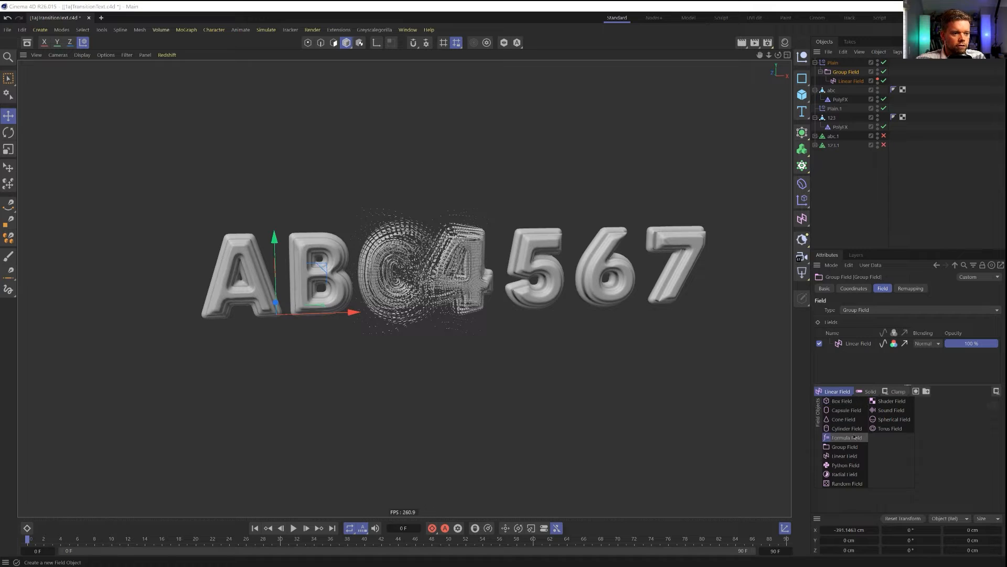
left_click(846, 484)
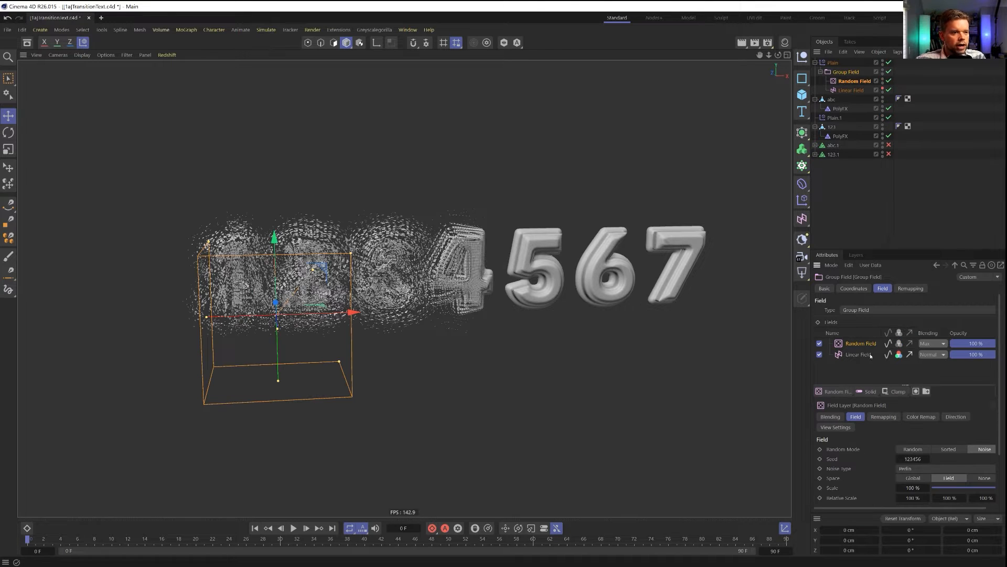
left_click(936, 343)
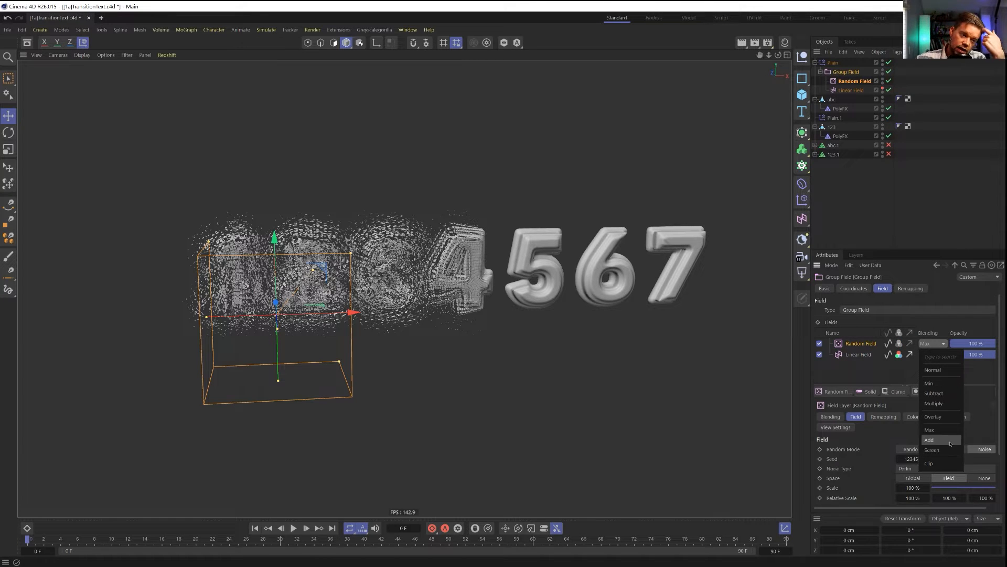
left_click(933, 417)
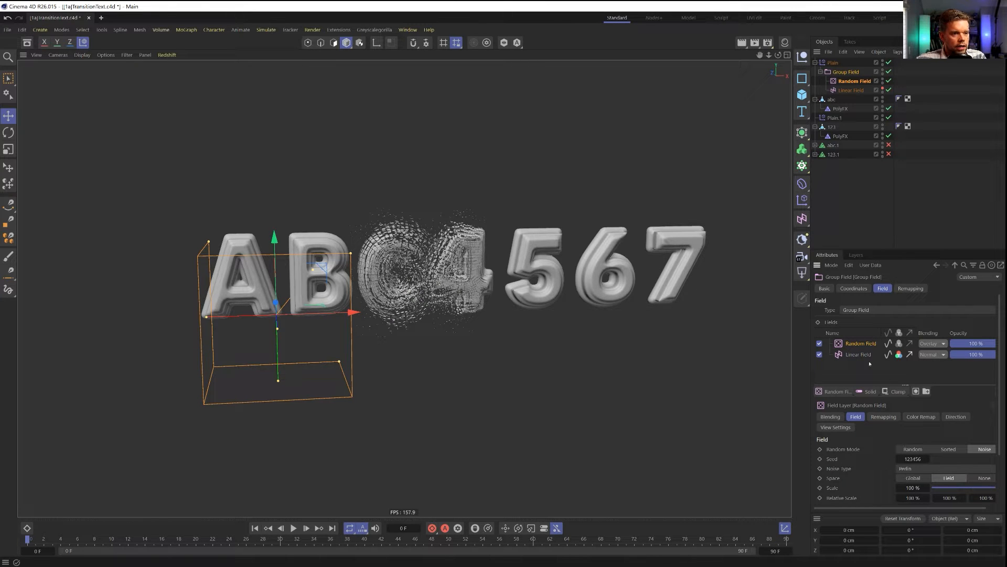
Isolate the Random Field by setting its blending to Normal and disabling the Linear Field layer
left_click(932, 344)
left_click(939, 353)
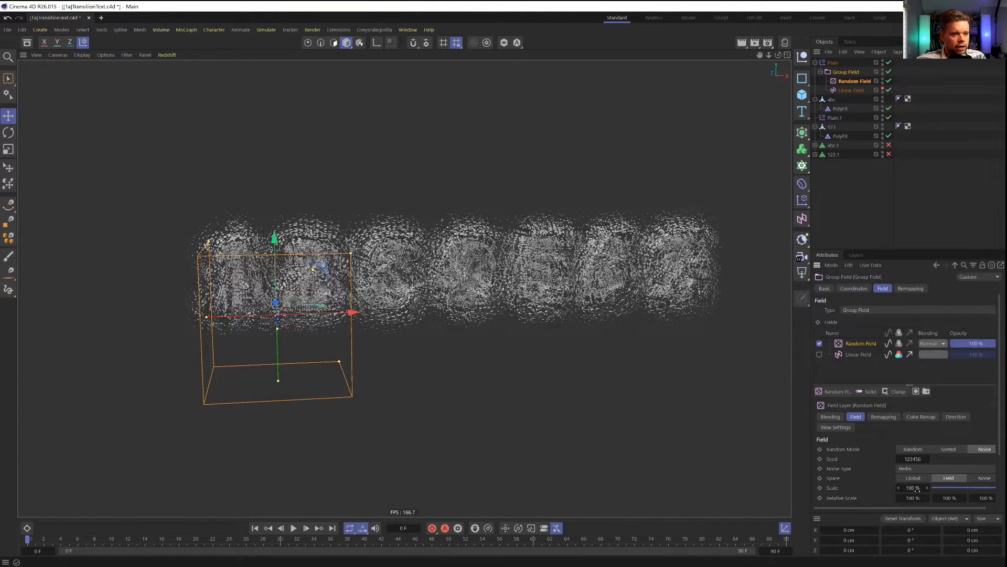
Set the Random Field's animation speed to about 55 %, play the timeline and raise the speed further during playback
scroll(862, 485, "down", 3)
left_click_drag(964, 433, 997, 433)
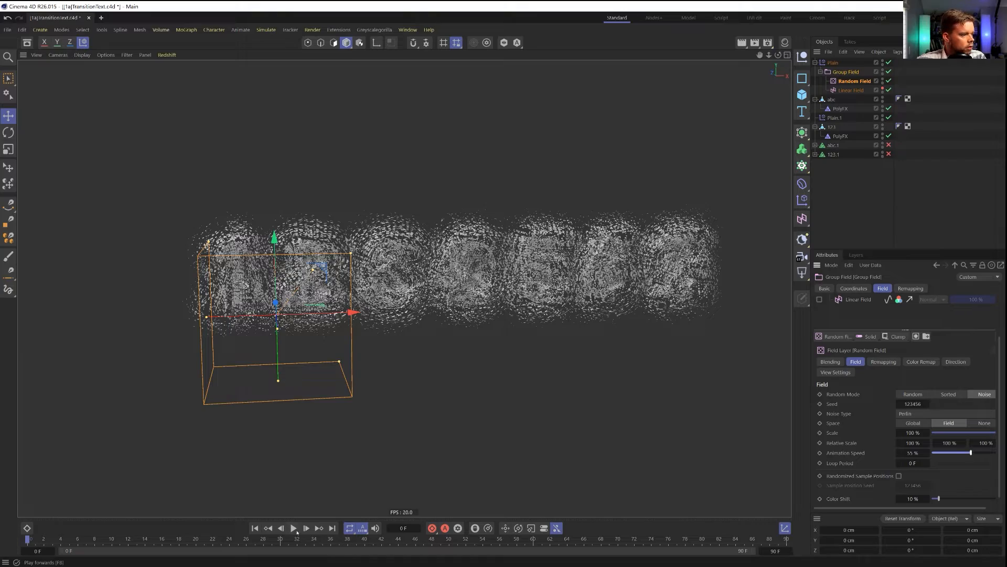
left_click(294, 528)
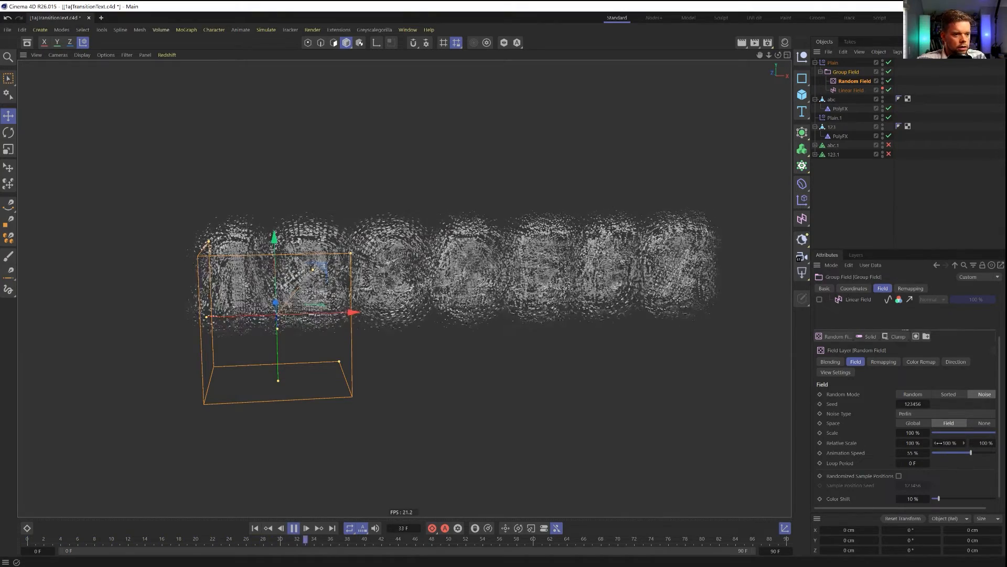
left_click_drag(960, 453, 981, 444)
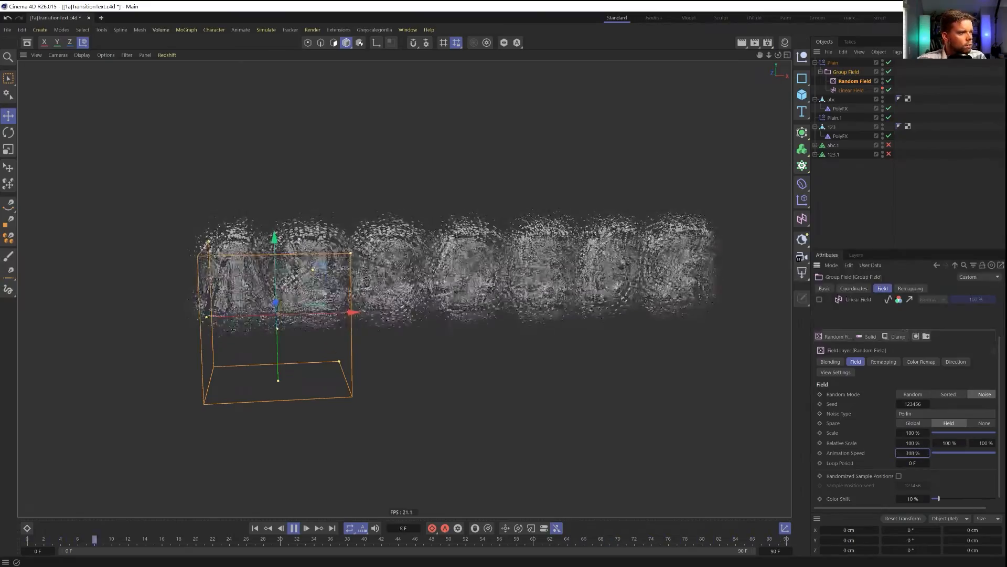
Set the Random Field's noise scale to about 872 % while the animation plays
right_click_drag(420, 294, 336, 294, "alt")
middle_click_drag(357, 210, 352, 373, "alt")
right_click_drag(352, 315, 414, 310, "alt")
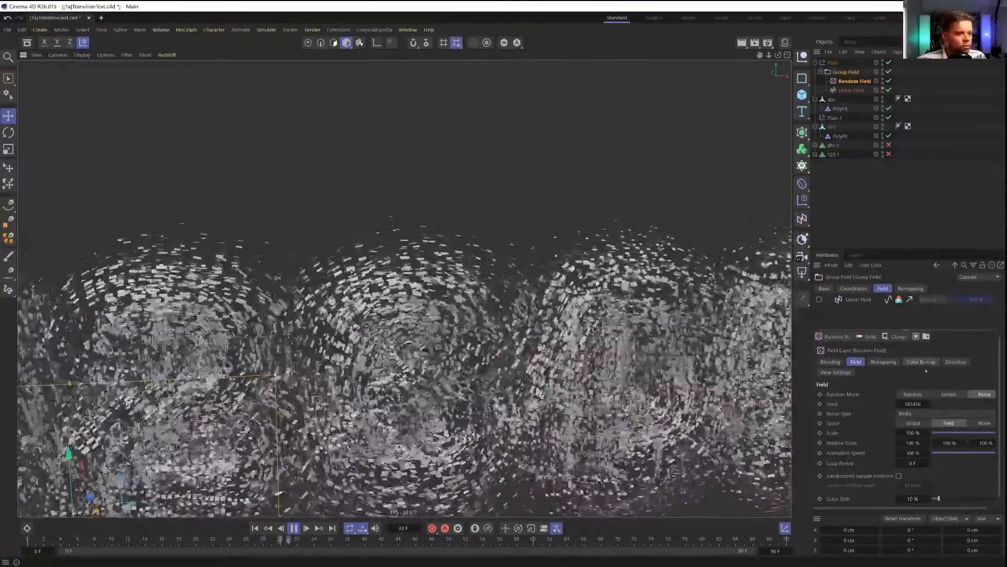
left_click_drag(927, 433, 927, 325)
right_click_drag(561, 283, 477, 283, "alt")
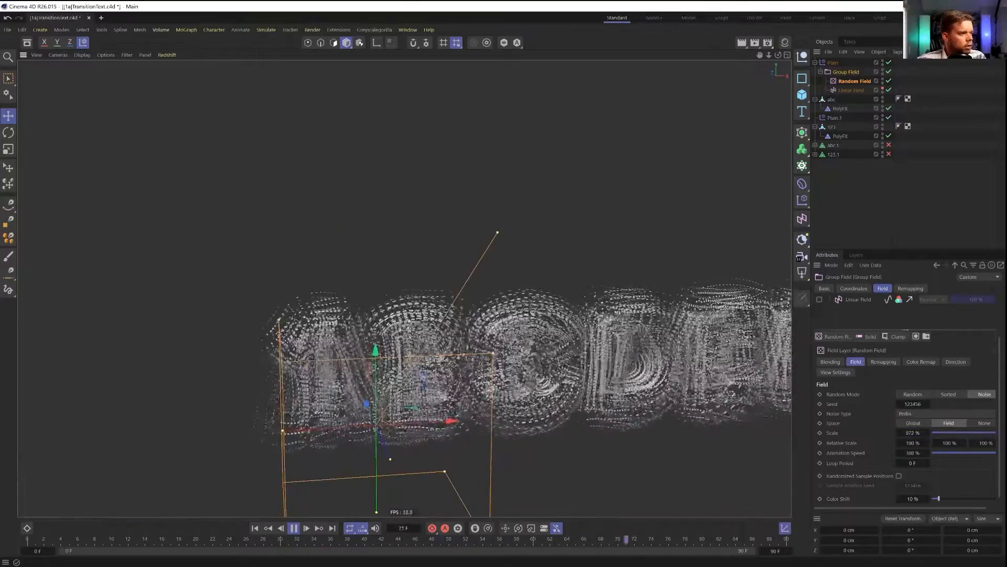
middle_click_drag(721, 411, 532, 306, "alt")
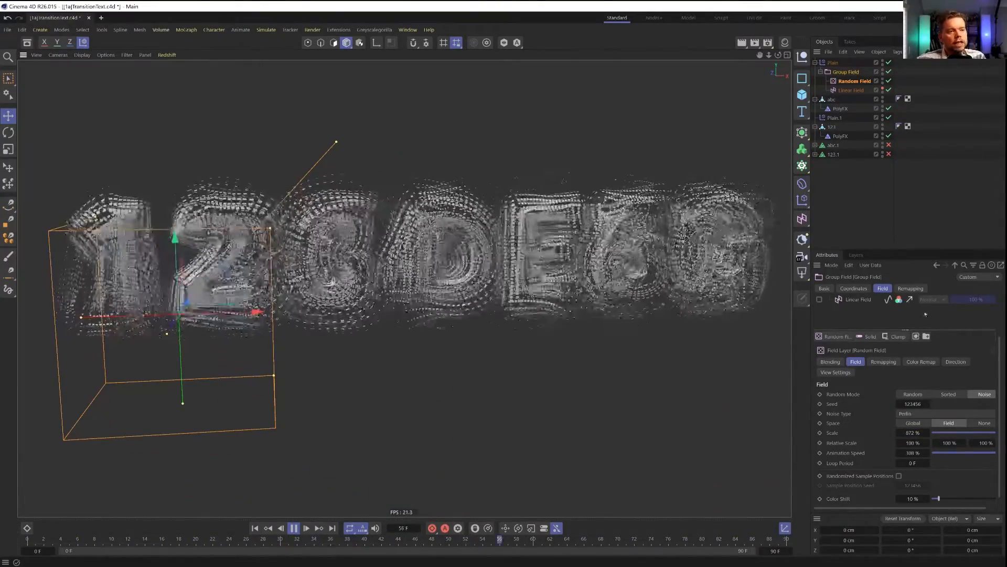
Re-enable the Linear Field layer with the Random Field set to Overlay, and slide the Linear Field along X to about 250 cm
scroll(925, 313, "up", 3)
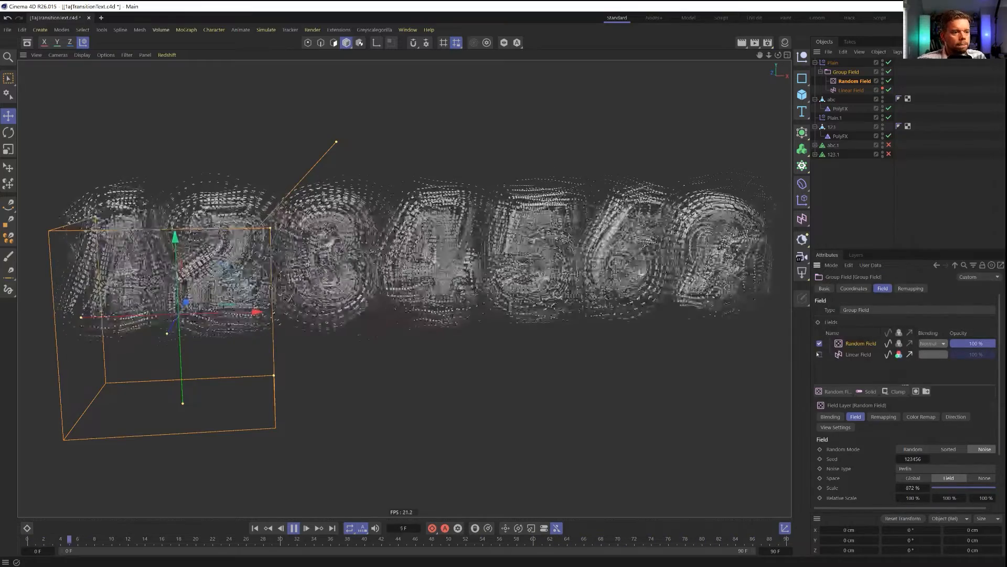
left_click(819, 354)
left_click(933, 343)
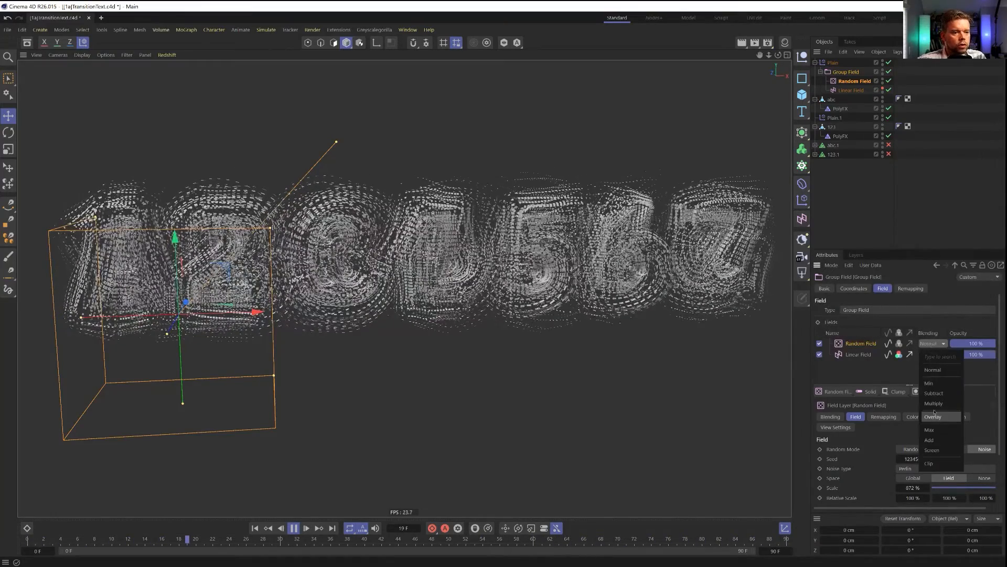
left_click(933, 416)
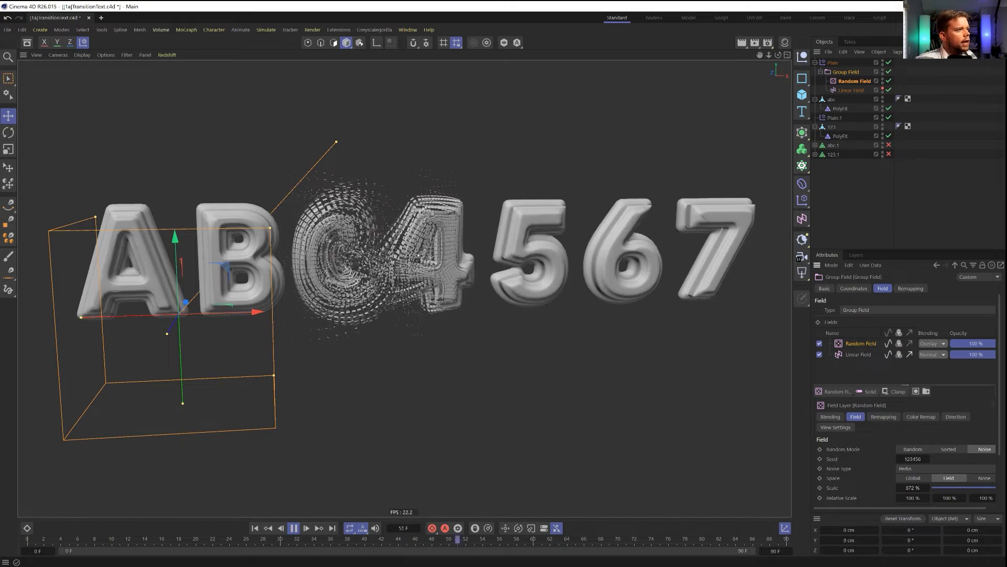
left_click(851, 91)
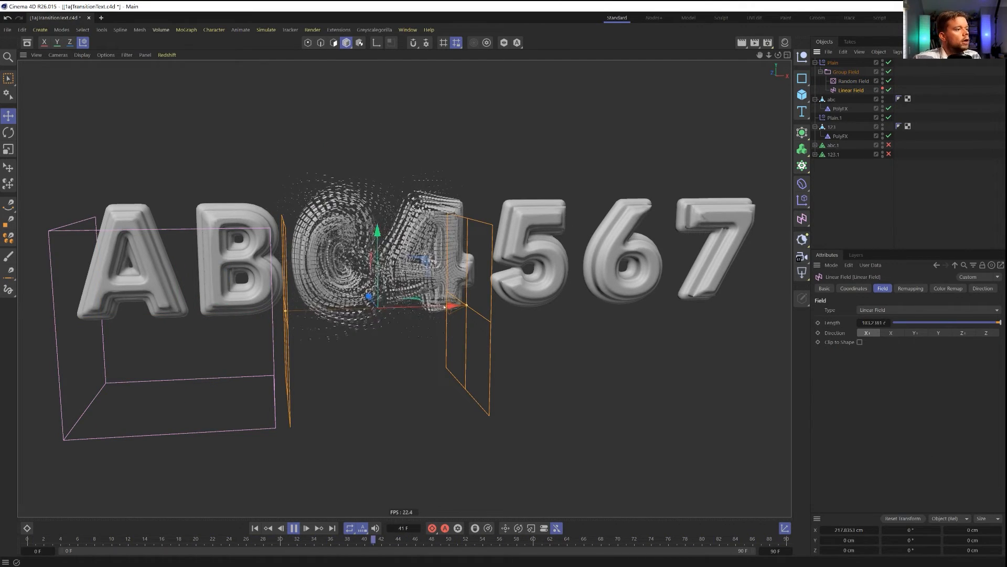
left_click_drag(445, 306, 485, 305)
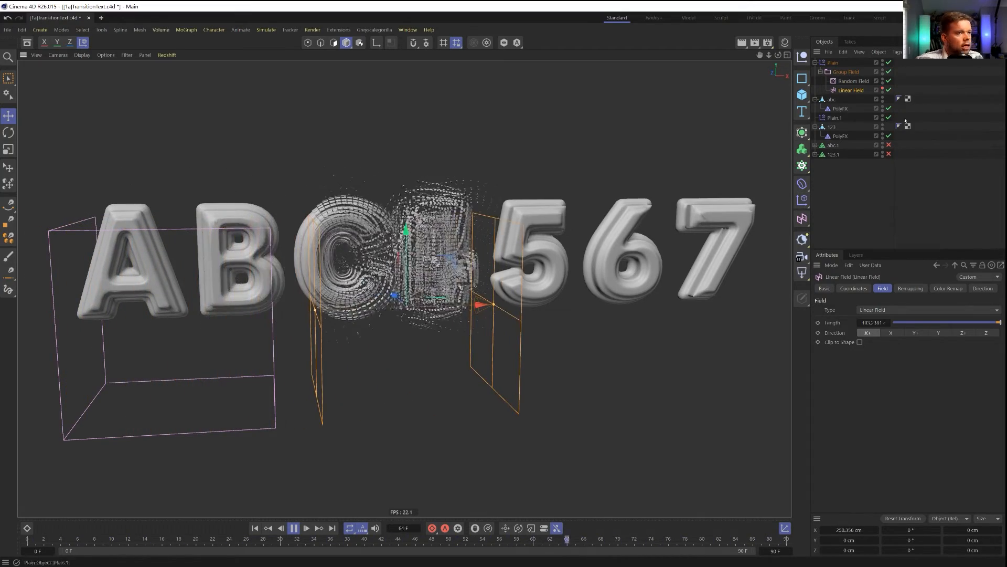
Set the Random Field's scale to about 15 % and its animation speed to about 1147 %
left_click(854, 81)
left_click_drag(942, 371, 941, 371)
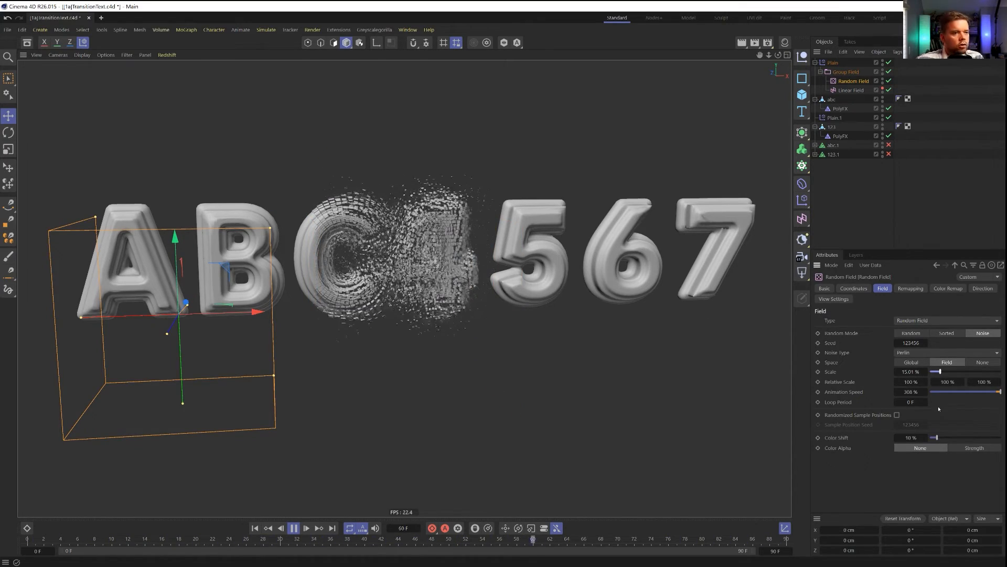
left_click_drag(912, 392, 986, 392)
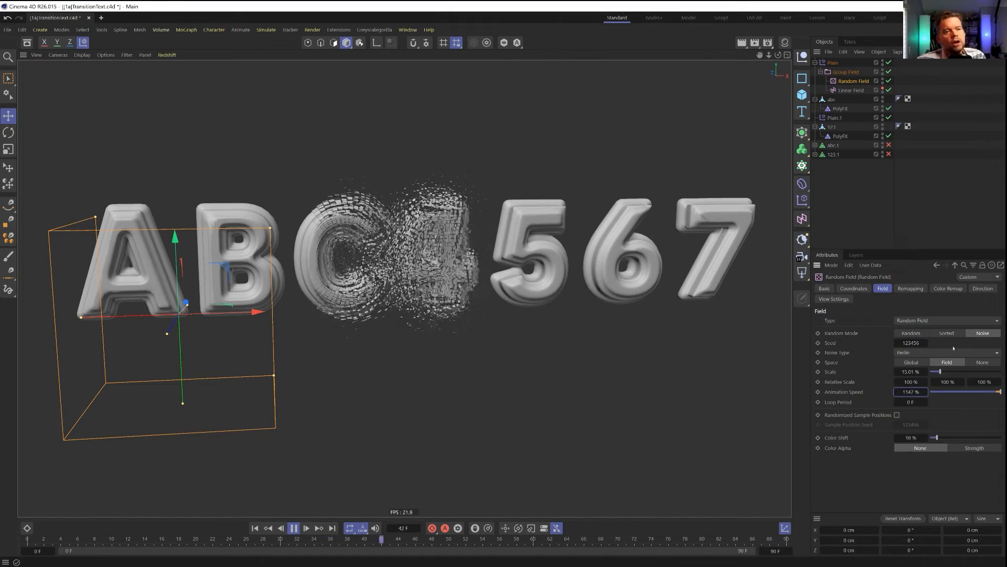
Set the Random Field's remapping contour mode to Curve and shape the spline into a steep S-curve
left_click(911, 288)
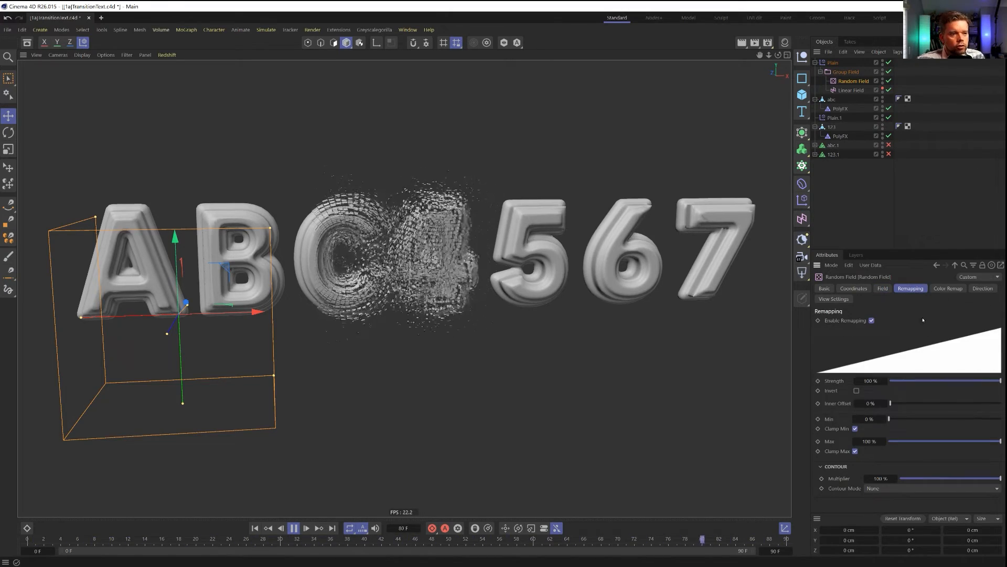
left_click(879, 488)
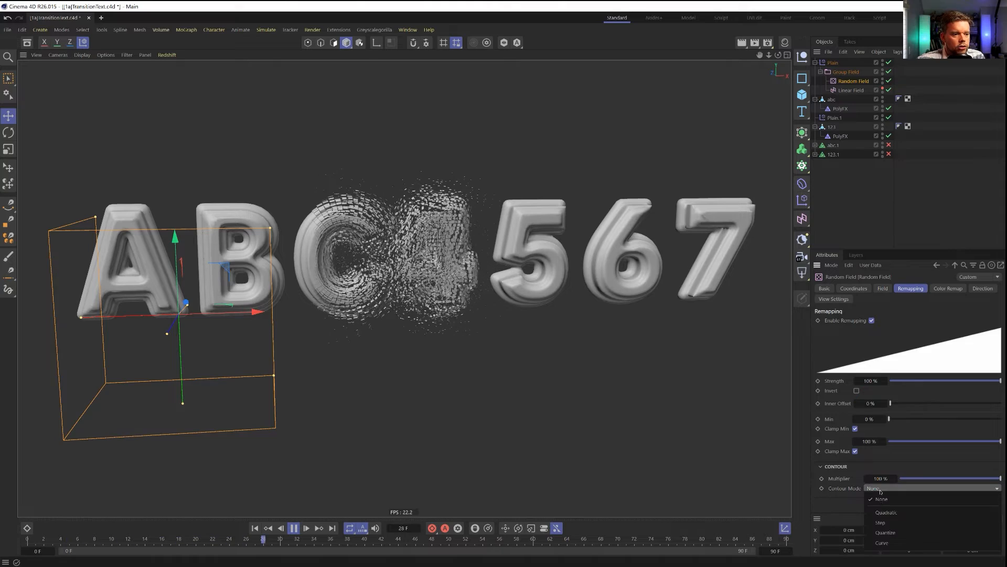
left_click(881, 543)
scroll(835, 485, "down", 3)
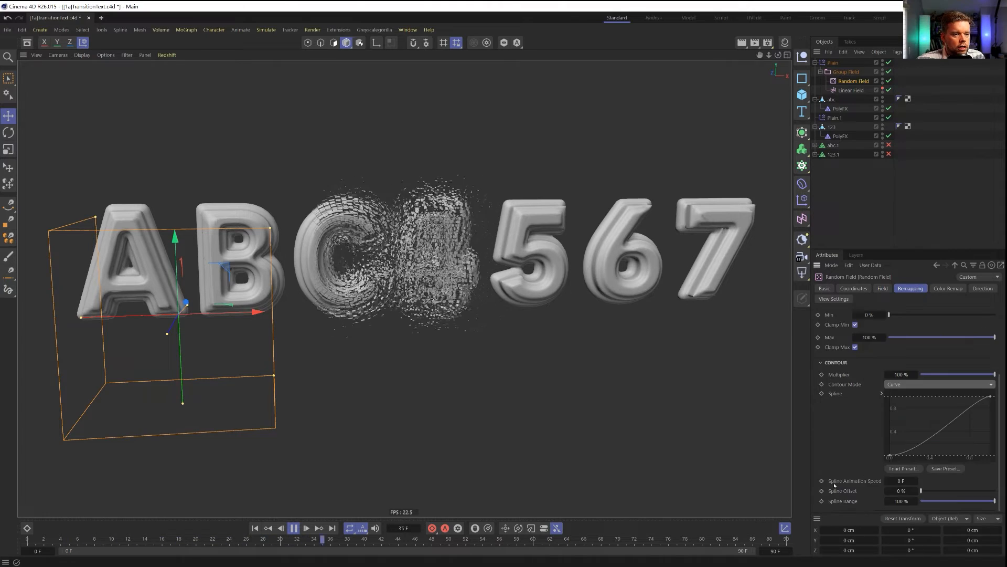
left_click(891, 455)
left_click_drag(914, 456, 974, 456)
left_click_drag(952, 427, 912, 399)
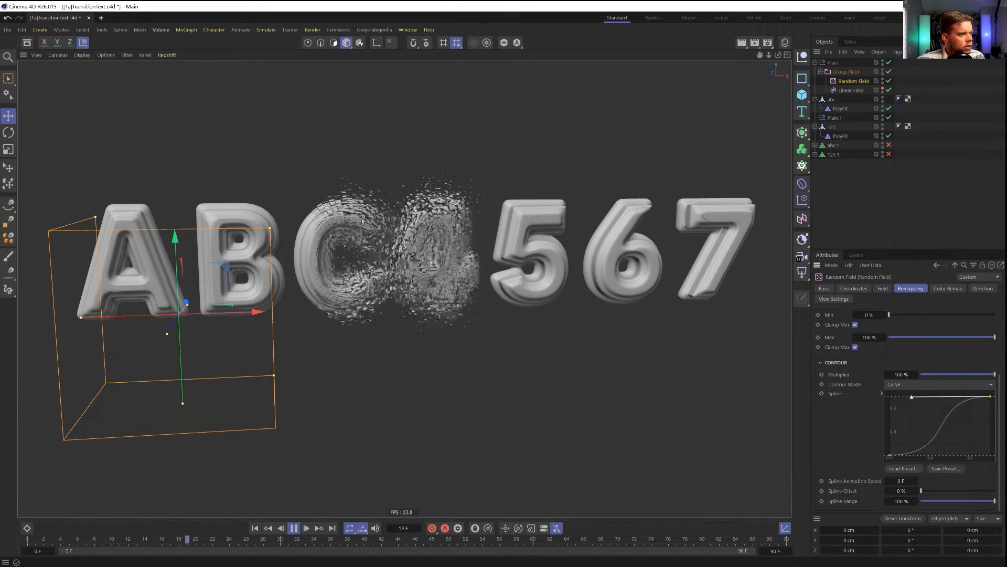
Shorten the Linear Field to about 30 cm and slide it along X to about 307 cm
left_click(851, 91)
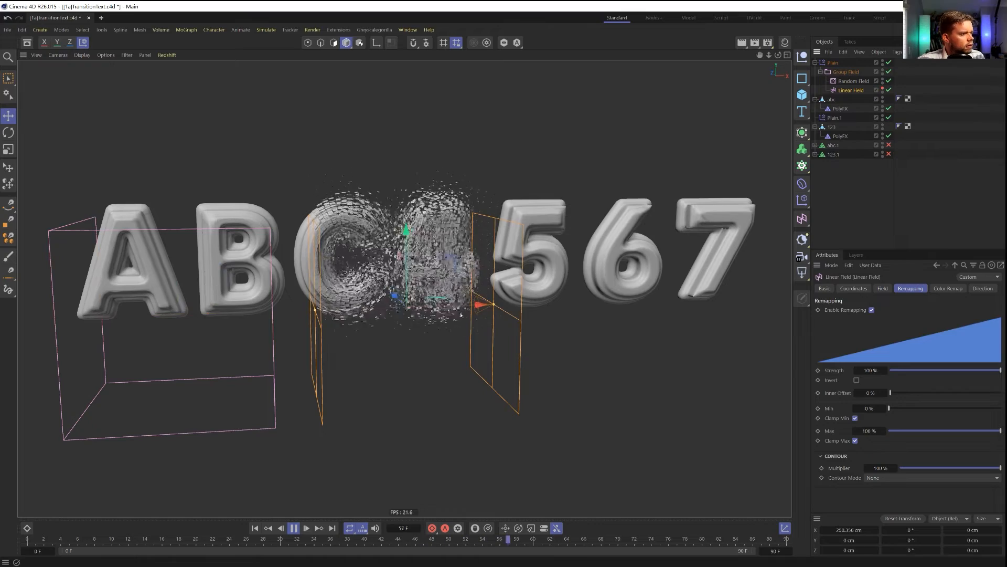
left_click_drag(460, 313, 514, 304)
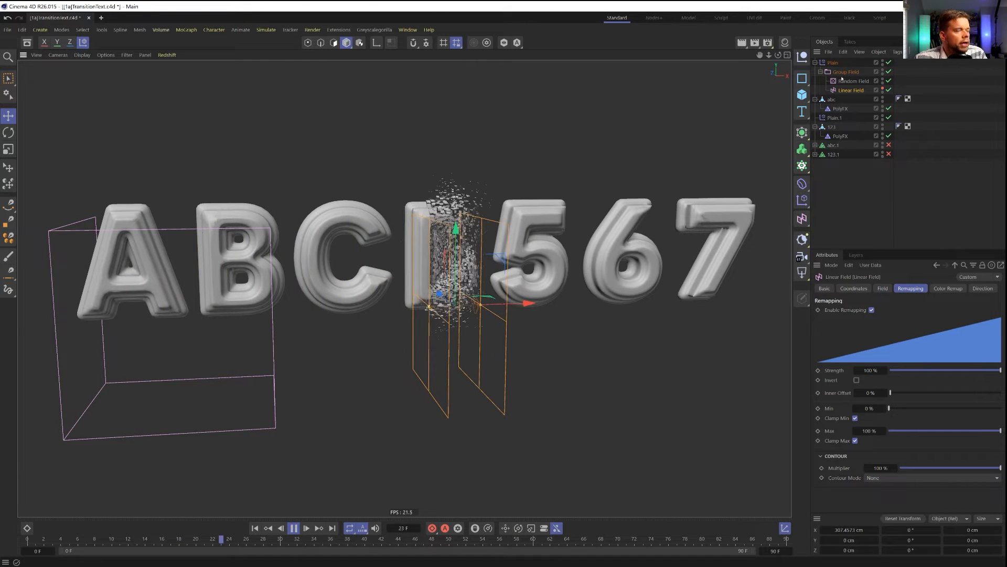
Increase the position offset of both Plain effectors and slide the Linear Field along X to the last character, about 639 cm
left_click(833, 63)
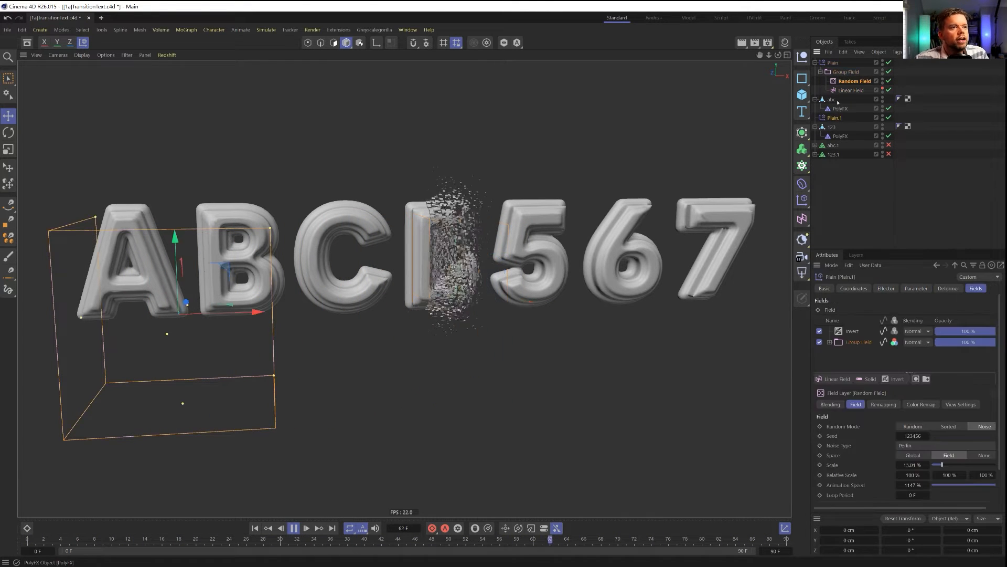
left_click(834, 118, "ctrl")
left_click(885, 290)
left_click(916, 288)
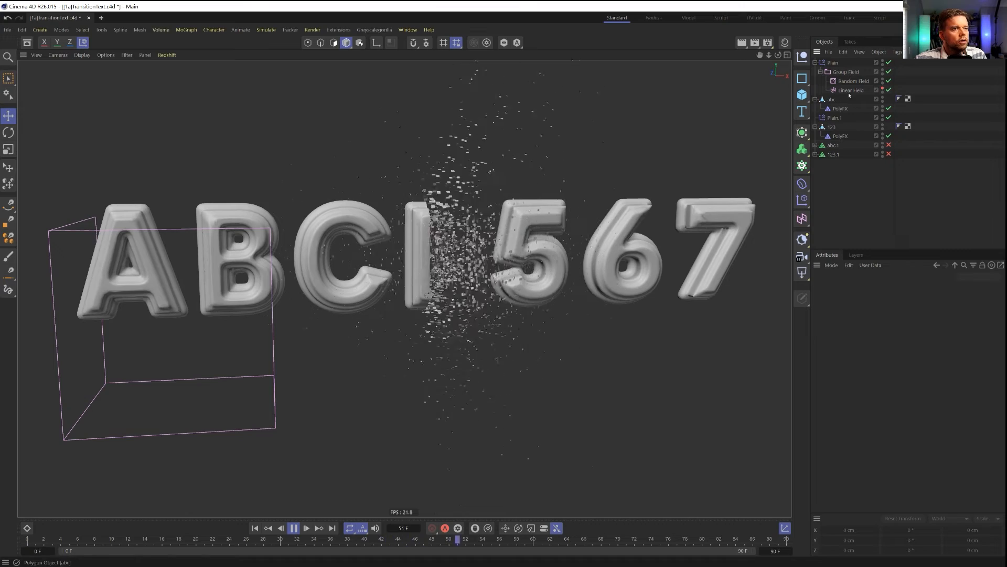
left_click(851, 90)
left_click_drag(527, 304, 781, 295)
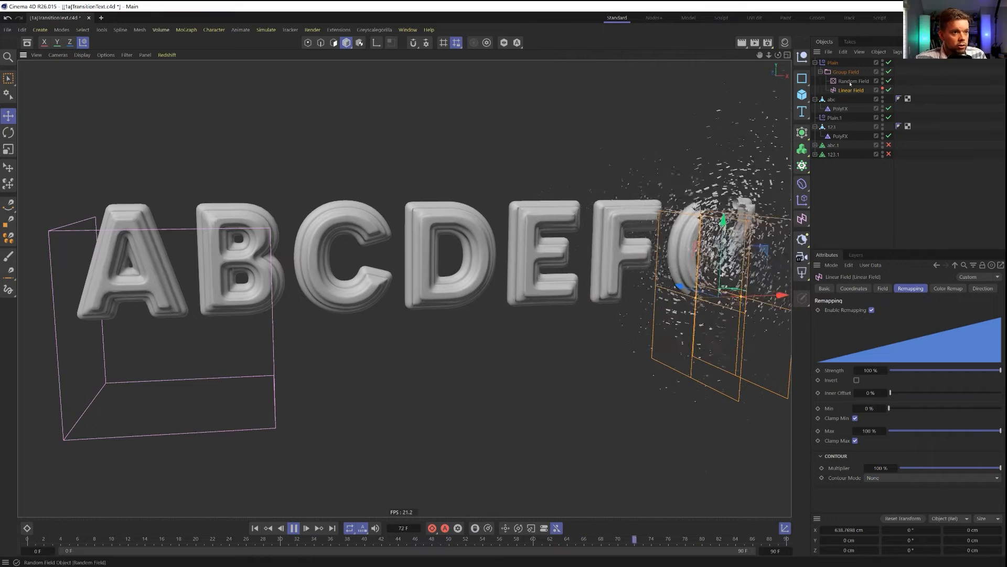
Set the Z position offset of both Plain effectors to 44 cm, and that of Plain.1 alone to -30 cm
left_click(833, 63)
left_click(834, 118, "ctrl")
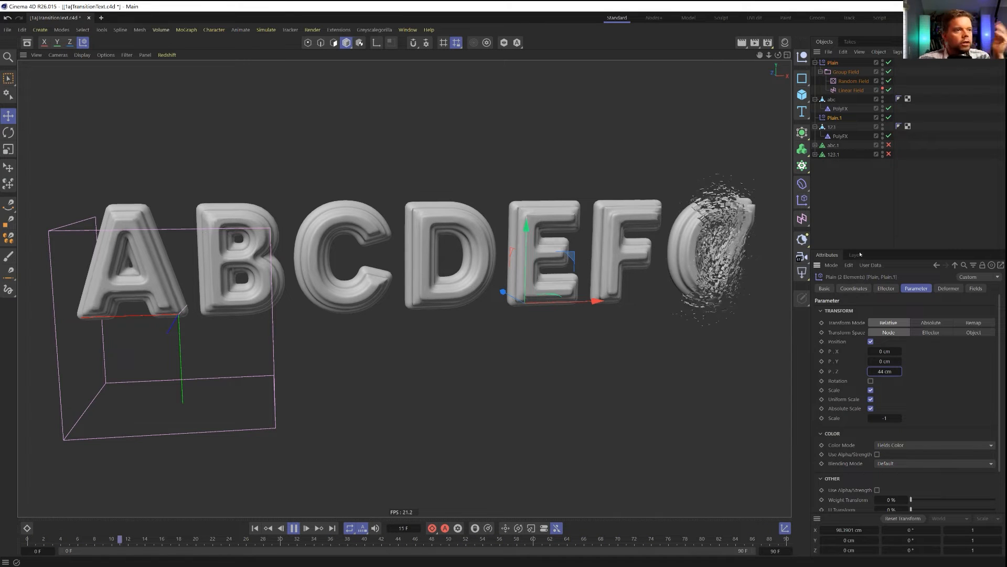
left_click(842, 118)
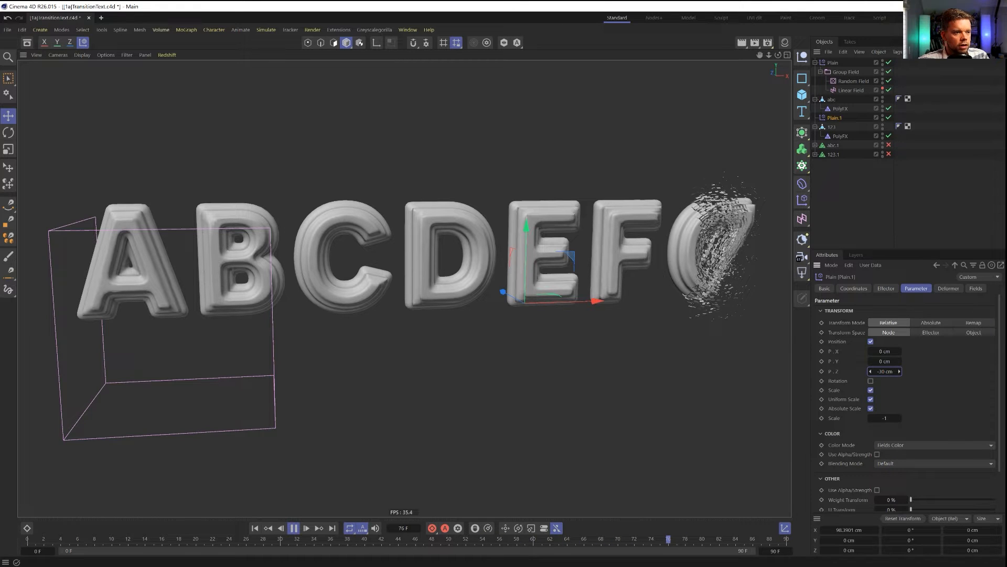
Set the Random Field's animation speed to 100 %
left_click(854, 81)
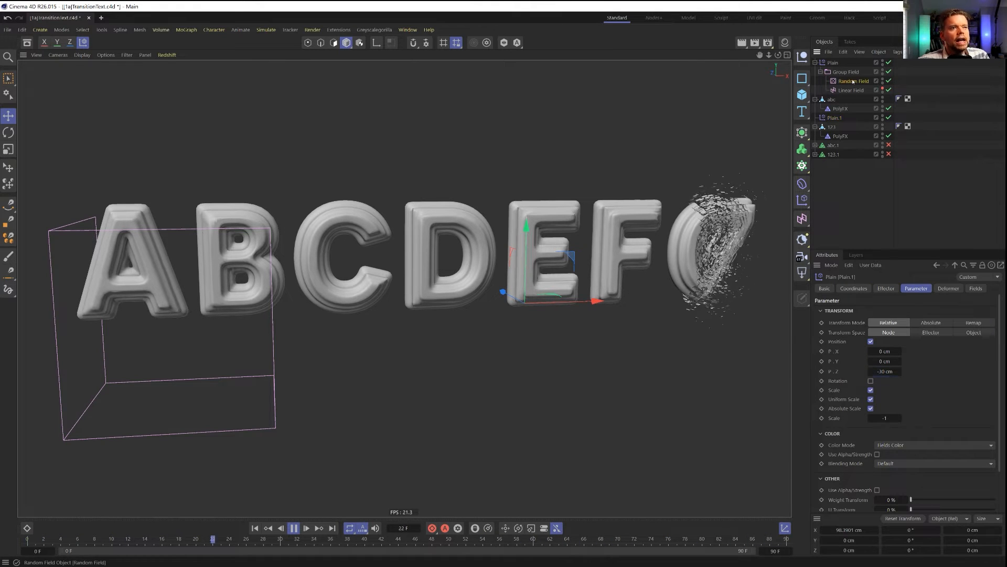
left_click(883, 288)
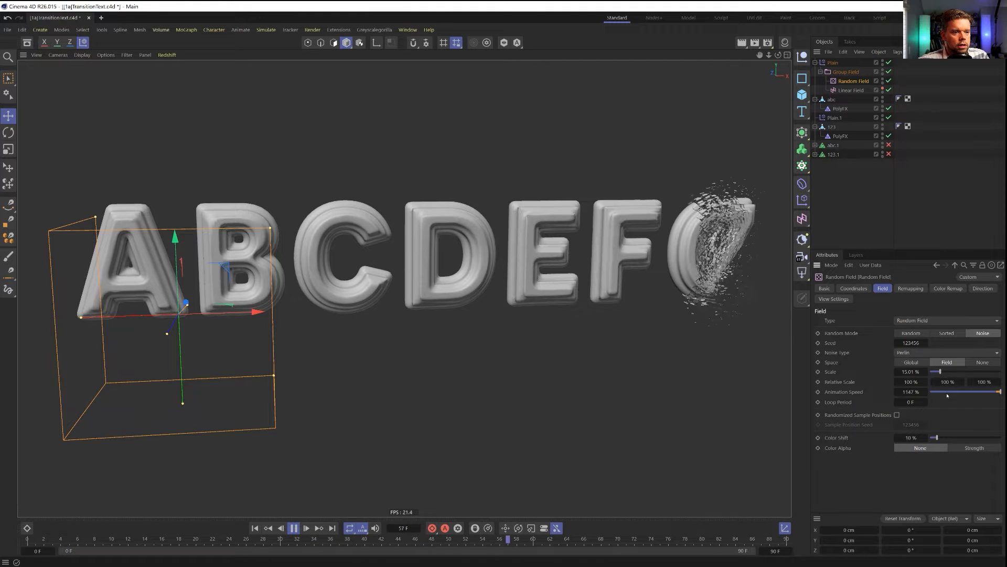
left_click_drag(947, 393, 1002, 393)
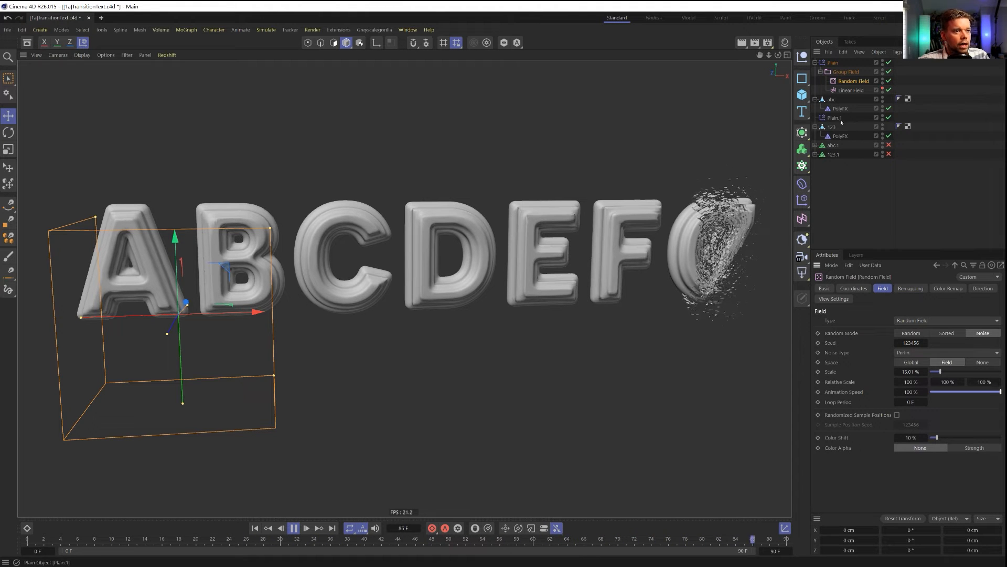
Sweep the Linear Field along X to the first character and back to about 208 cm at the third, and stop playback
left_click(851, 90)
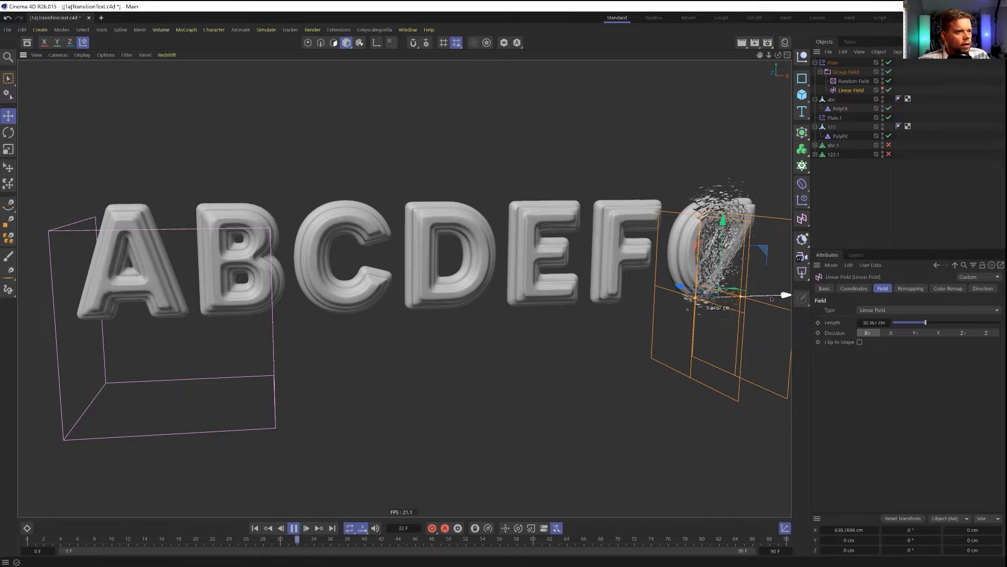
left_click_drag(782, 295, 180, 271)
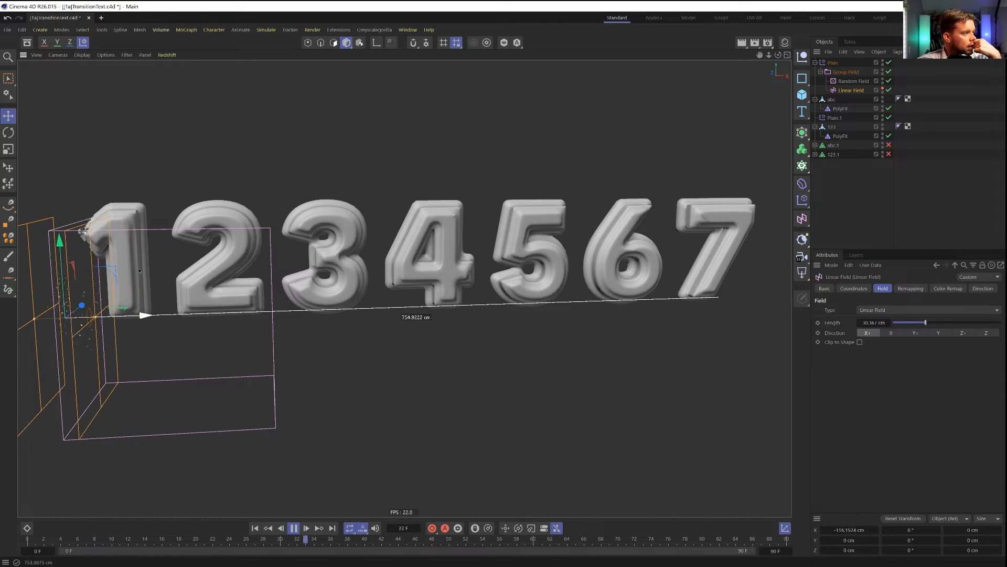
left_click_drag(213, 270, 439, 257)
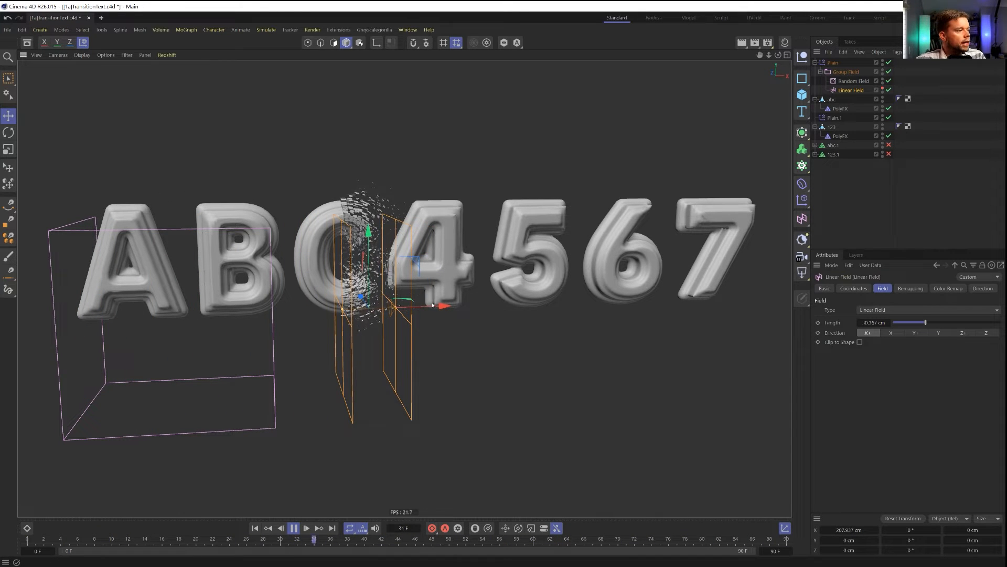
left_click(292, 528)
left_click_drag(389, 311, 452, 331, "alt")
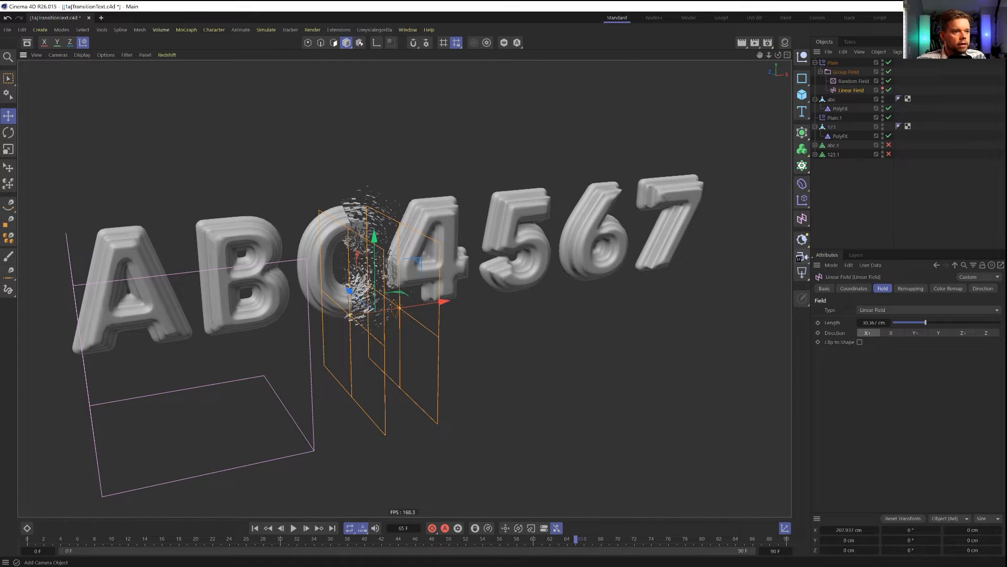
left_click(802, 239)
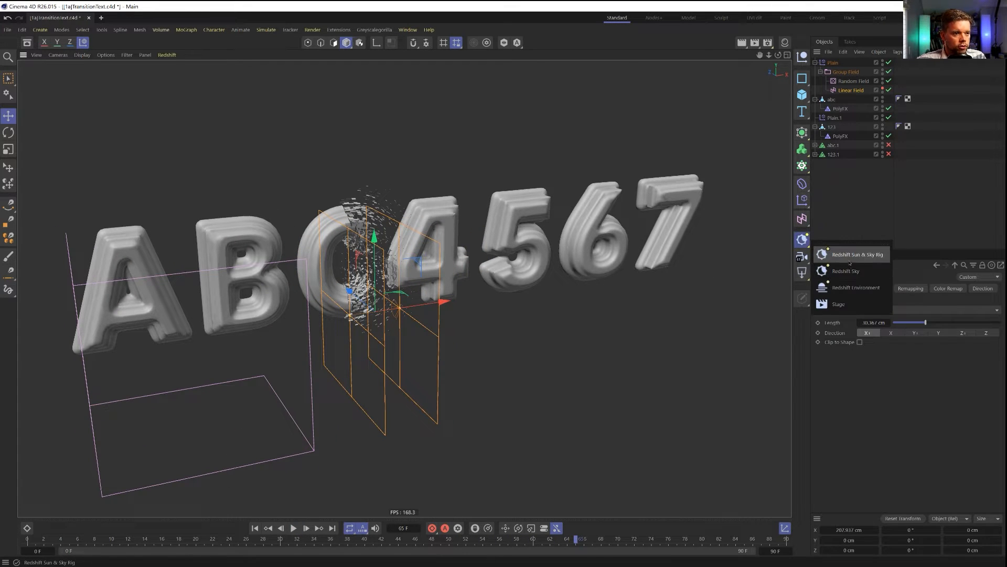
left_click(801, 272)
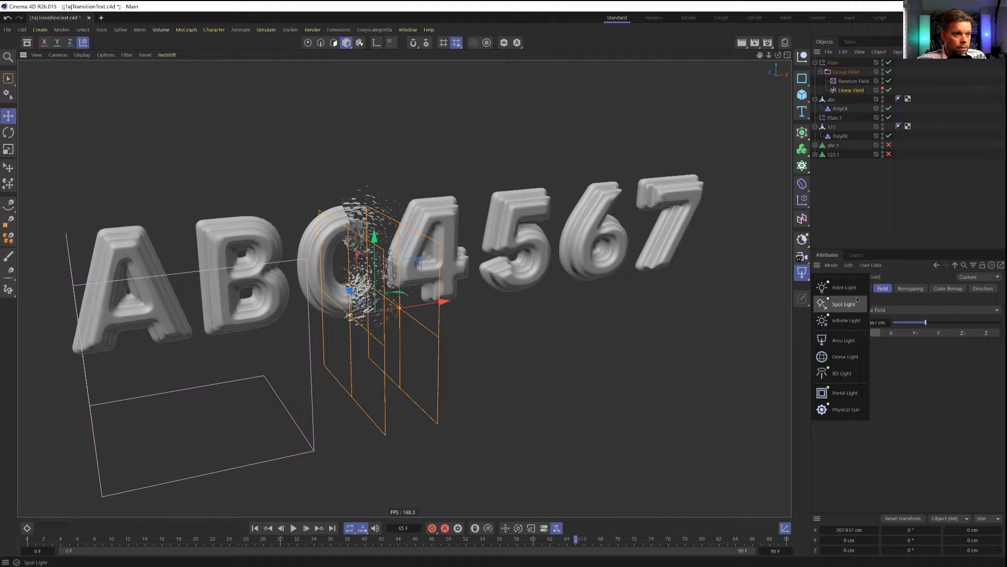
left_click(844, 287)
left_click_drag(374, 261, 374, 198)
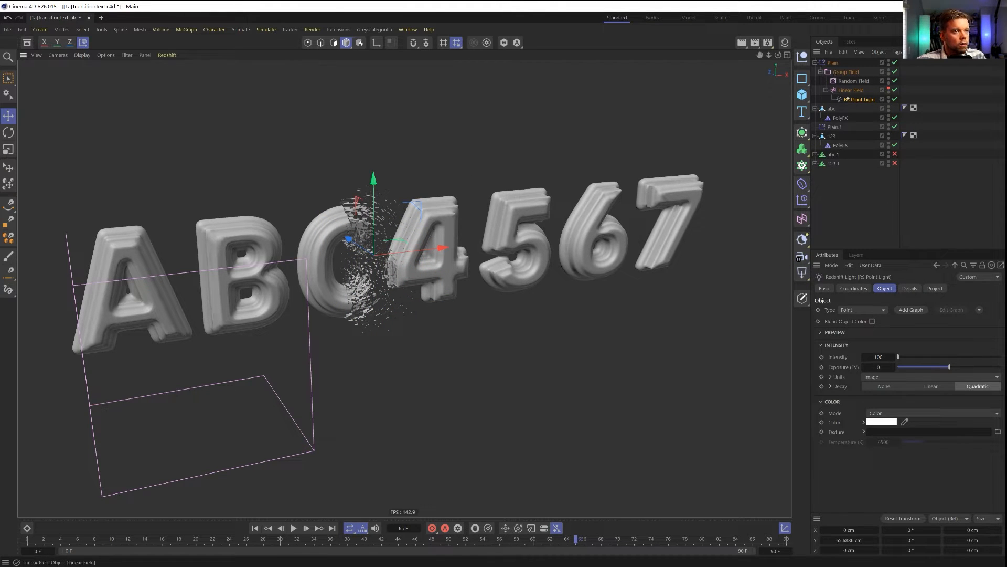
key("Delete")
Switch the renderer from Redshift to Standard in the render settings
key("ctrl+b")
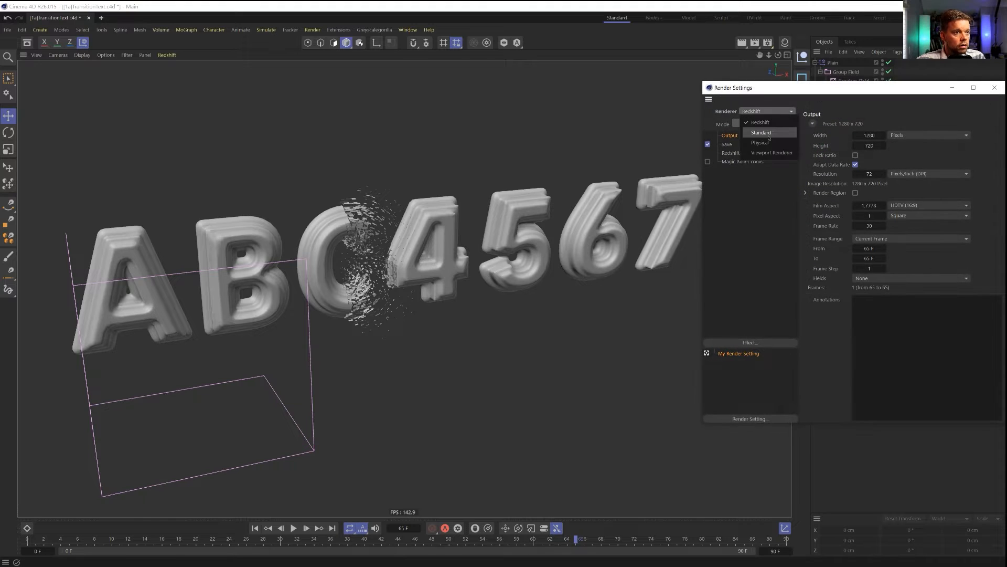
left_click(995, 88)
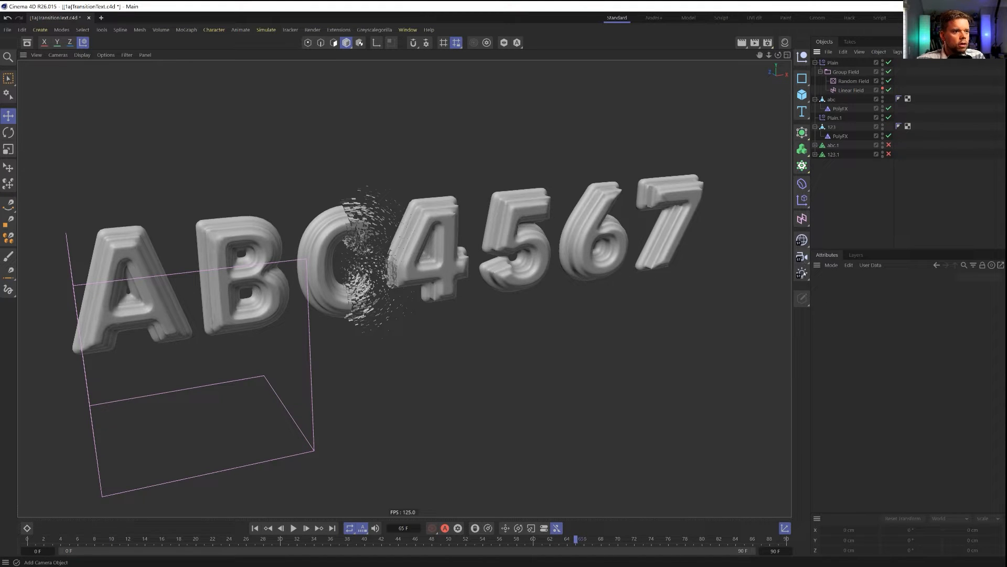
Add a standard Omni light and move it to about -90 cm in X and 61 cm in Y, near the transition
left_click_drag(801, 273, 824, 295)
left_click(829, 294)
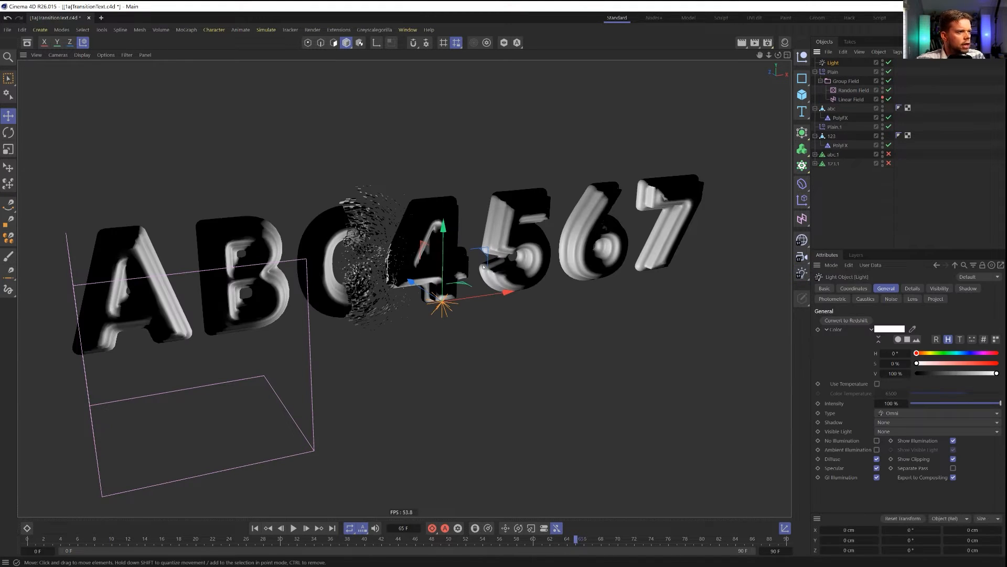
left_click_drag(488, 255, 413, 211)
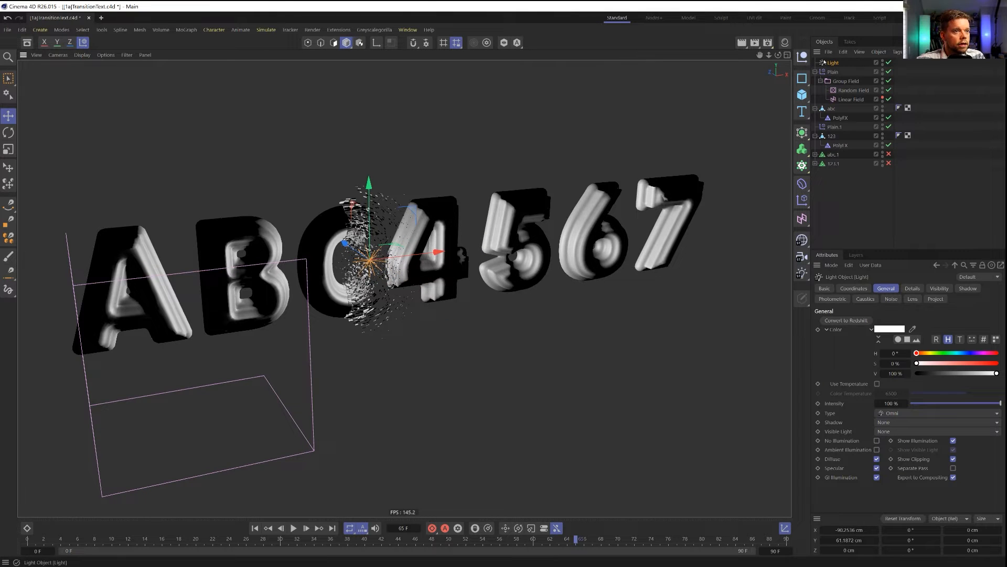
Make the Omni light a child of the Linear Field so it follows the transition
left_click_drag(855, 103, 857, 100)
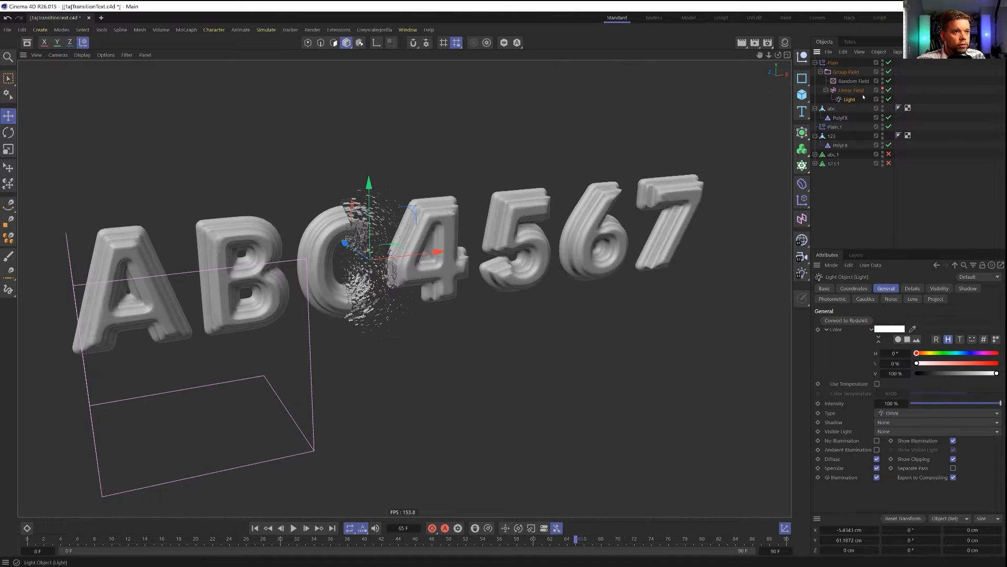
left_click(882, 89)
left_click(851, 90)
left_click_drag(449, 237, 426, 235, "alt")
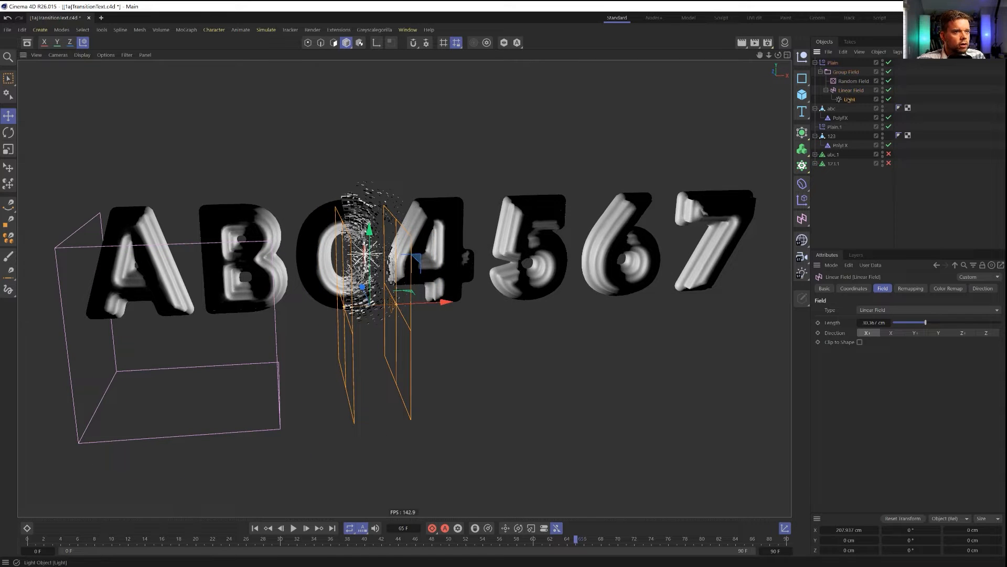
Move the light to about 52 cm in Z and place a duplicate of it on the other side at about -39 cm in Z
left_click(848, 99)
mouse_move(451, 257)
left_mouse_down("alt")
mouse_move(428, 263)
mouse_move(446, 253)
left_mouse_up("alt")
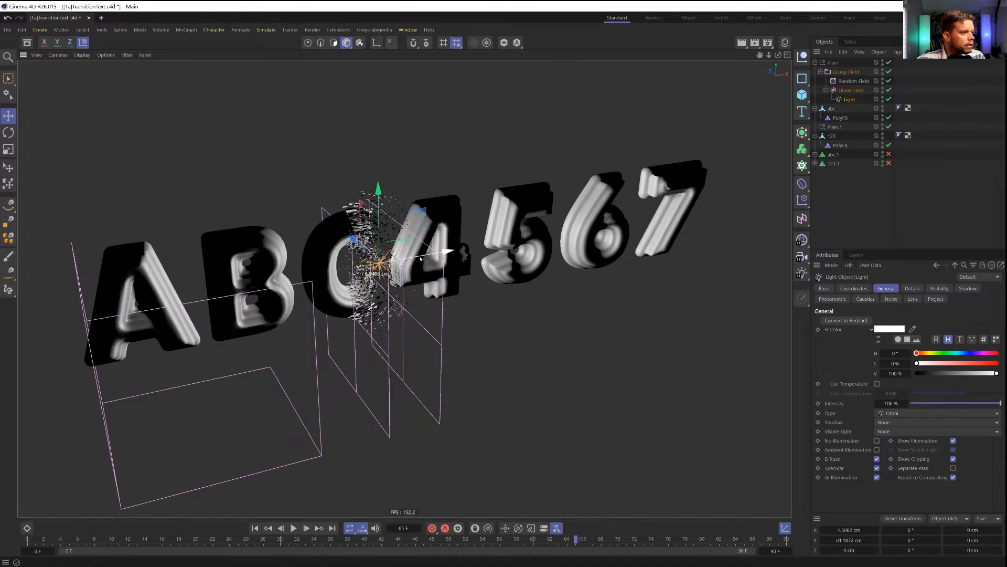
left_click_drag(354, 240, 387, 220)
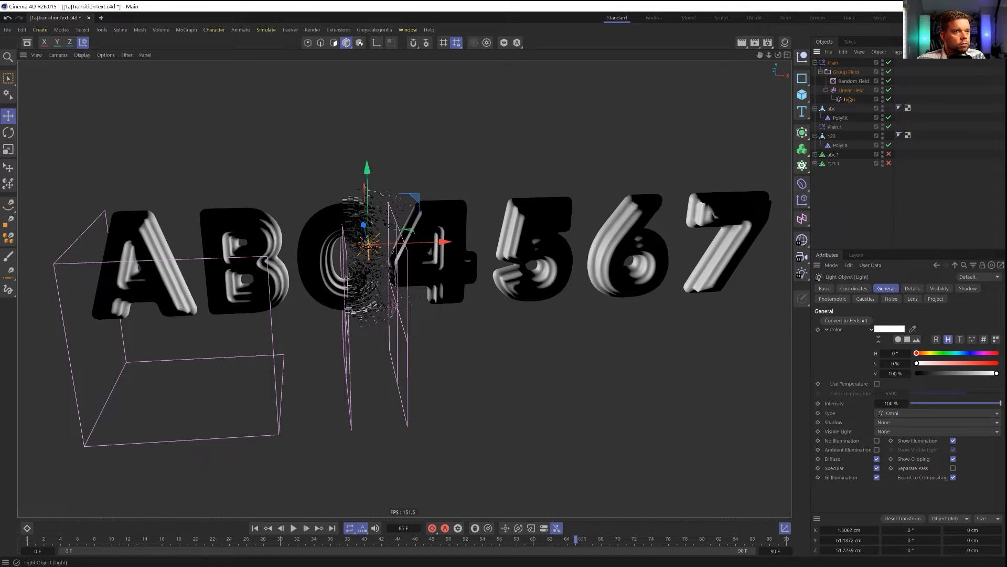
left_click_drag(852, 100, 851, 105)
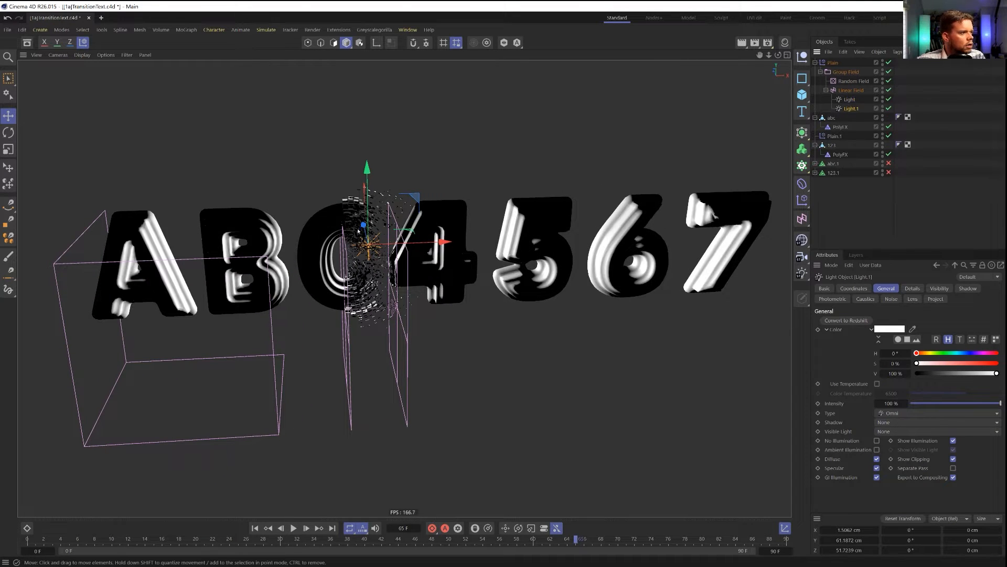
left_click_drag(364, 225, 368, 242)
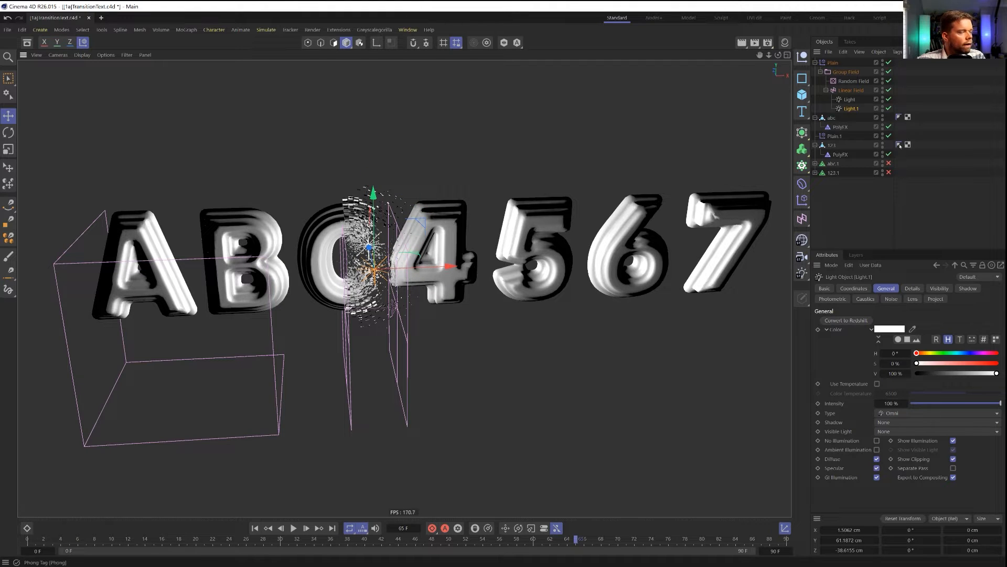
Give both lights an Inverse Square (Physically Accurate) falloff with a radius of 134 cm
left_click(849, 99, "ctrl")
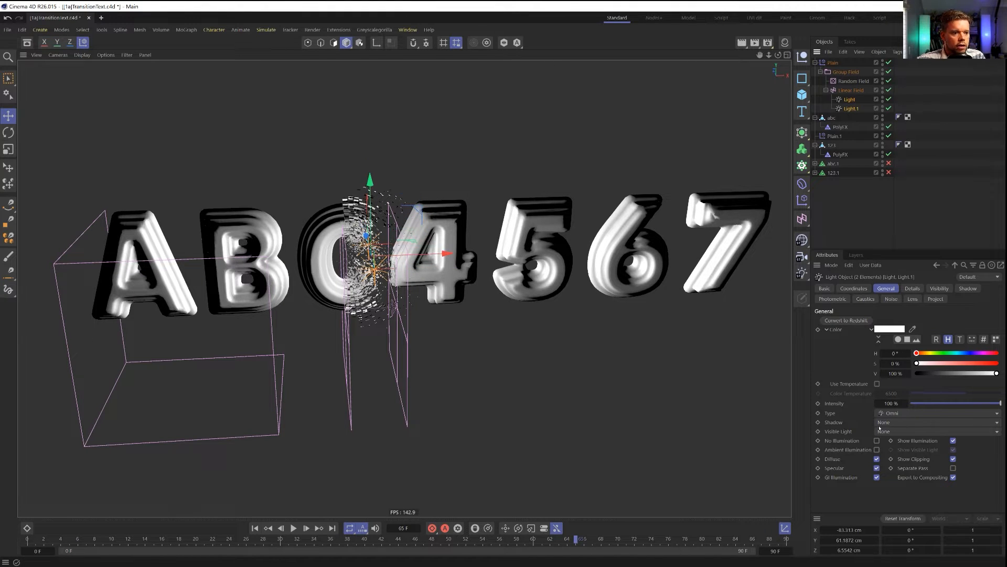
left_click(912, 288)
left_click(891, 382)
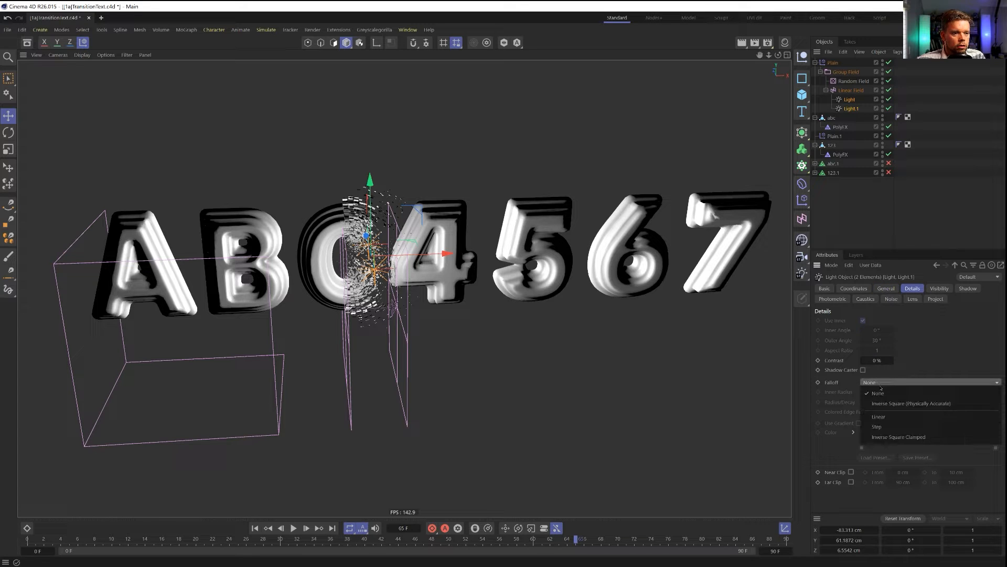
left_click(894, 417)
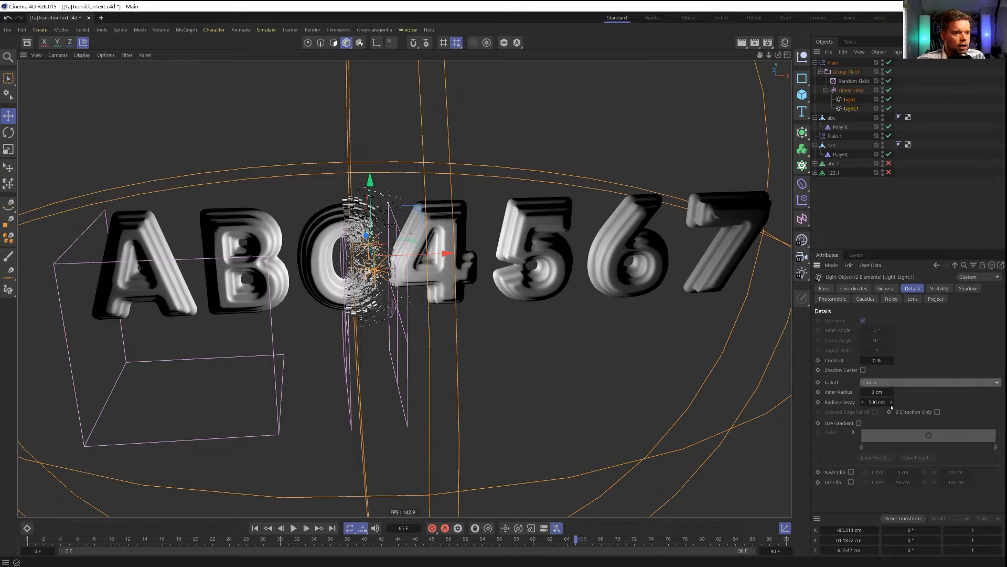
left_click_drag(891, 402, 874, 406)
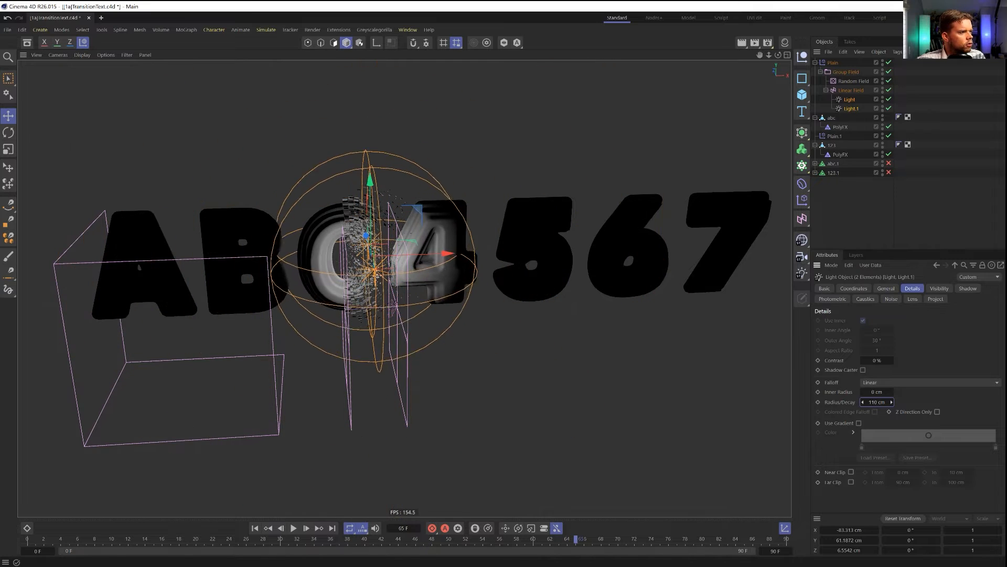
left_click(892, 382)
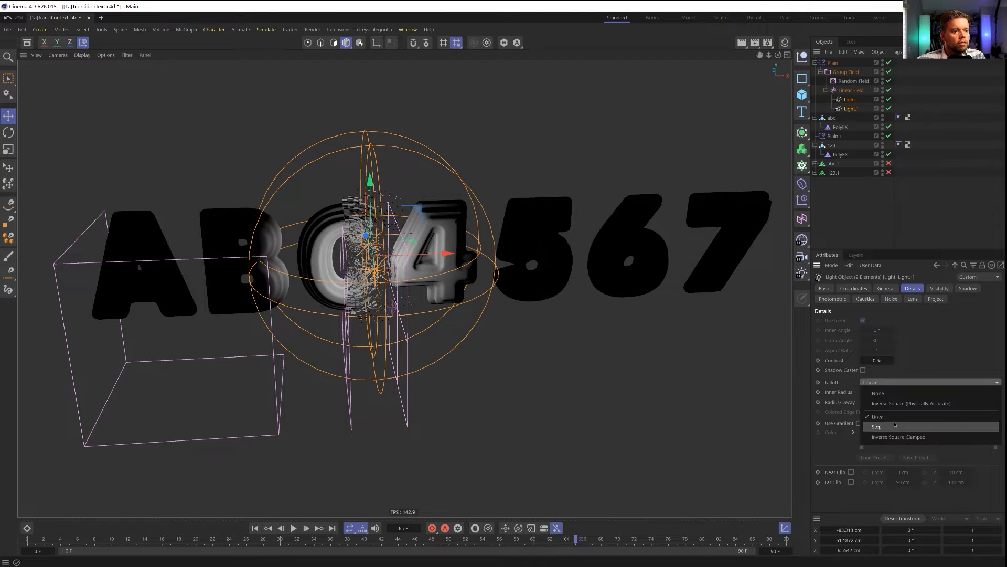
left_click(912, 402)
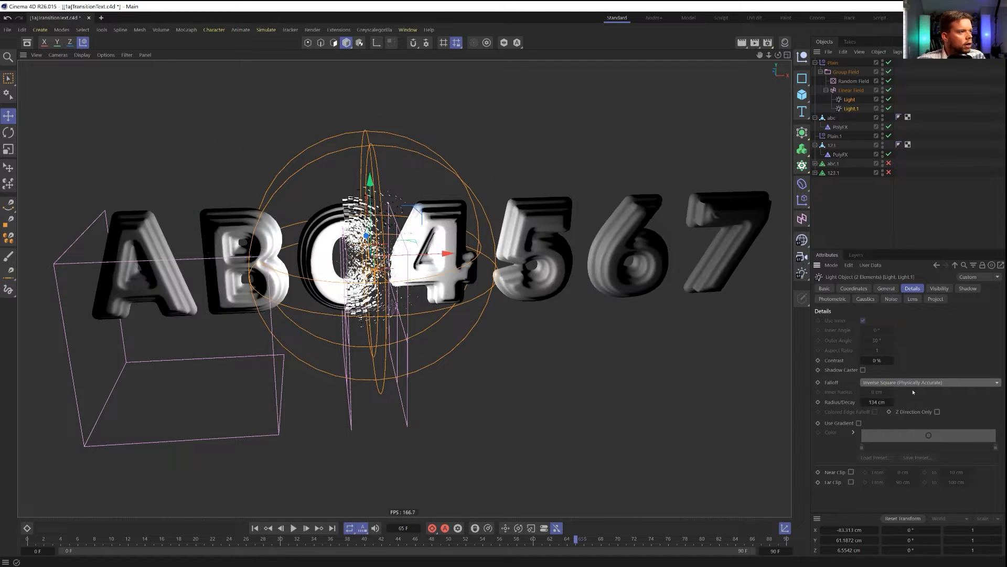
Lower the intensity of both lights to 51 % and clear the selection
left_click(886, 288)
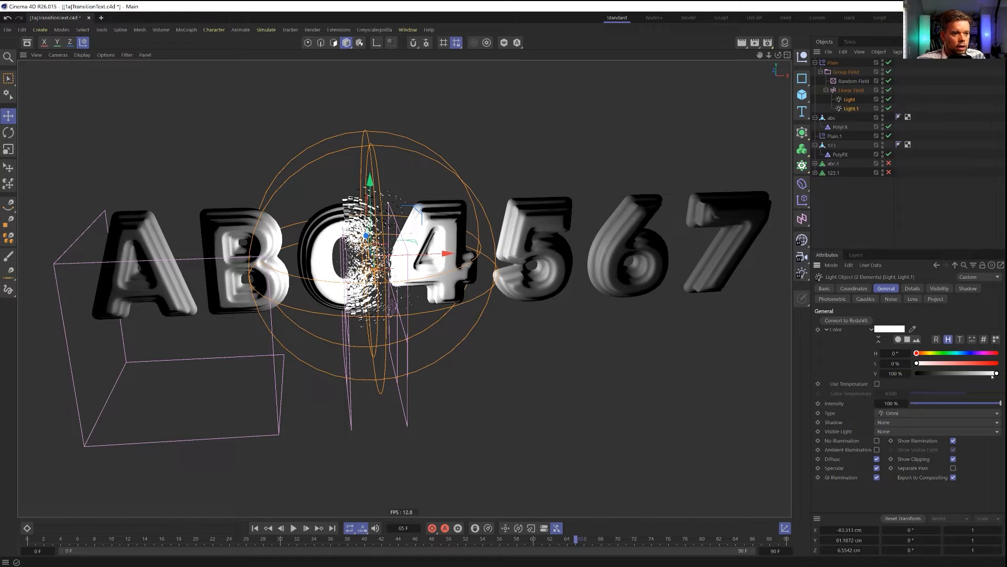
left_click_drag(984, 405, 956, 404)
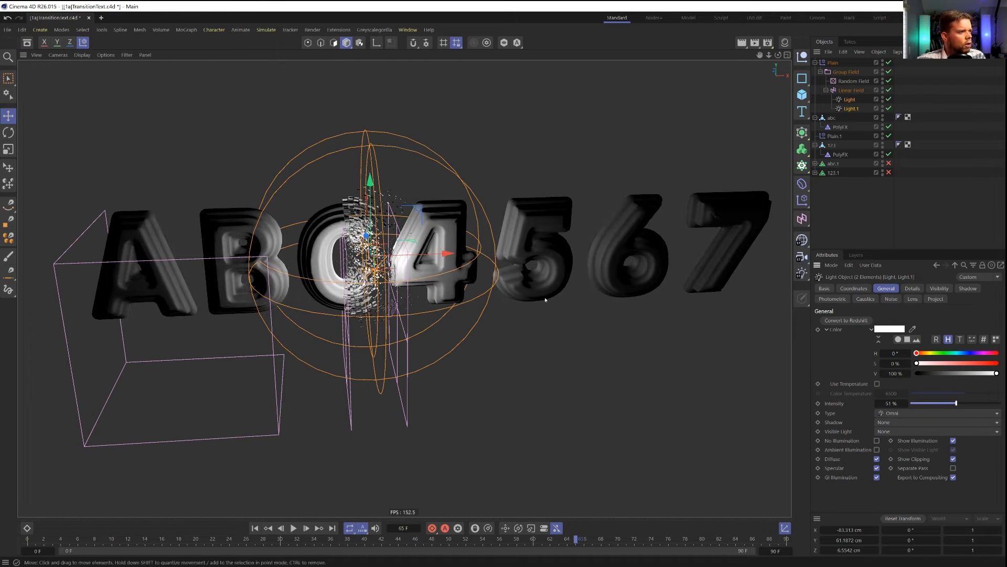
left_click(870, 234)
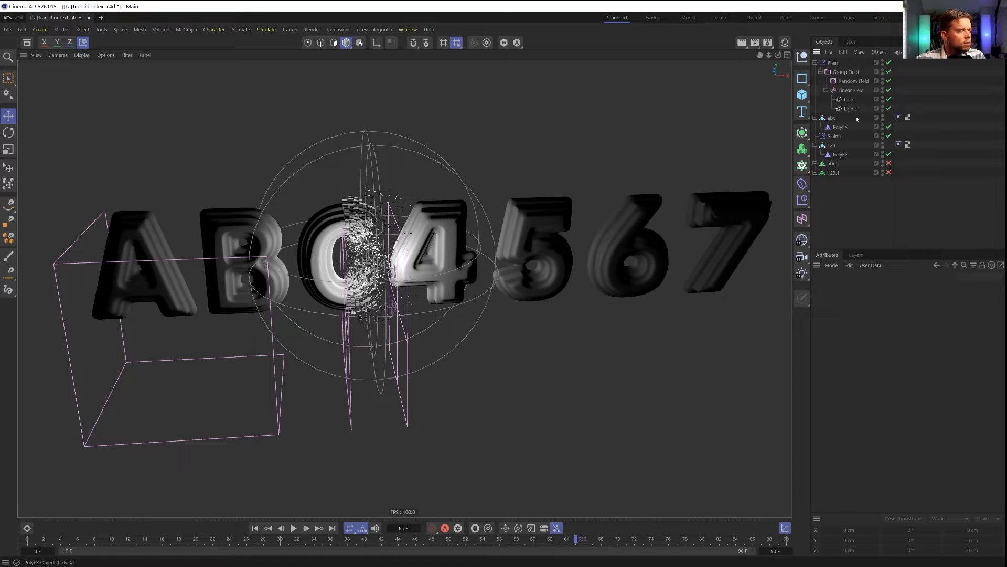
Move the Linear Field with its lights to about 367 cm in X, 39 cm in Y and 11 cm in Z, between D and 5
left_click(850, 90)
left_click_drag(452, 304, 577, 276)
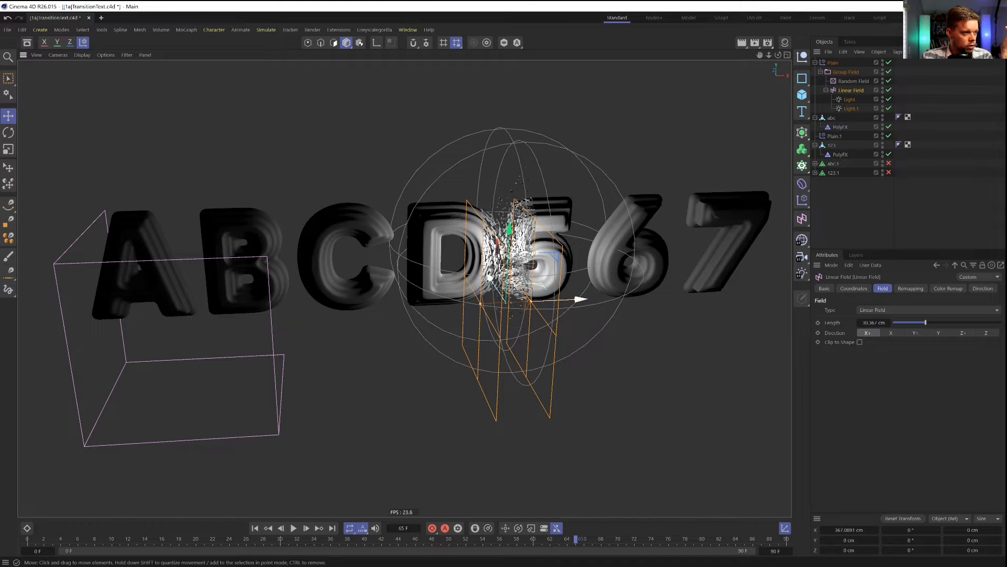
left_click_drag(509, 231, 510, 199)
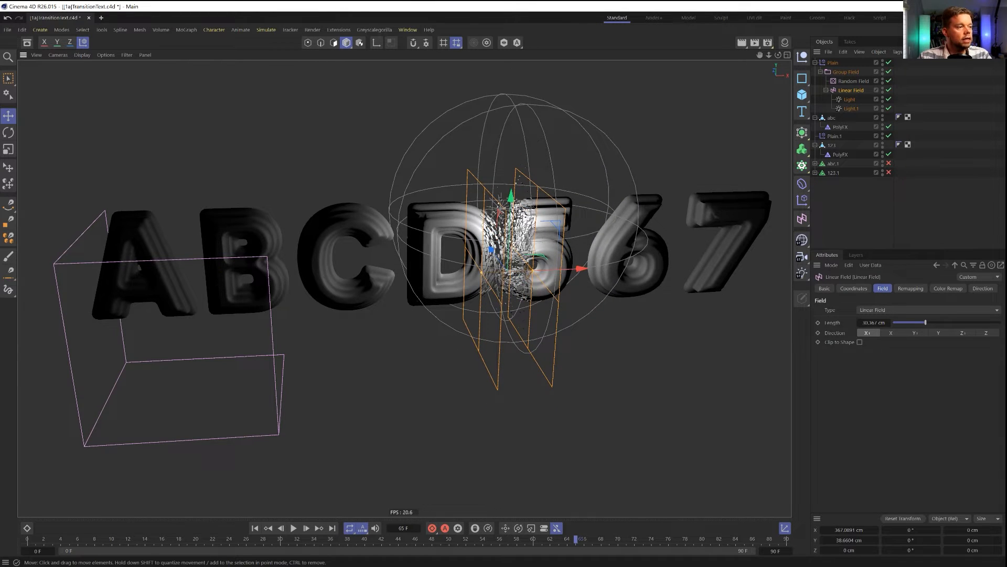
left_click_drag(510, 241, 569, 262, "alt")
left_click_drag(409, 235, 396, 230)
left_click_drag(450, 250, 381, 236, "alt")
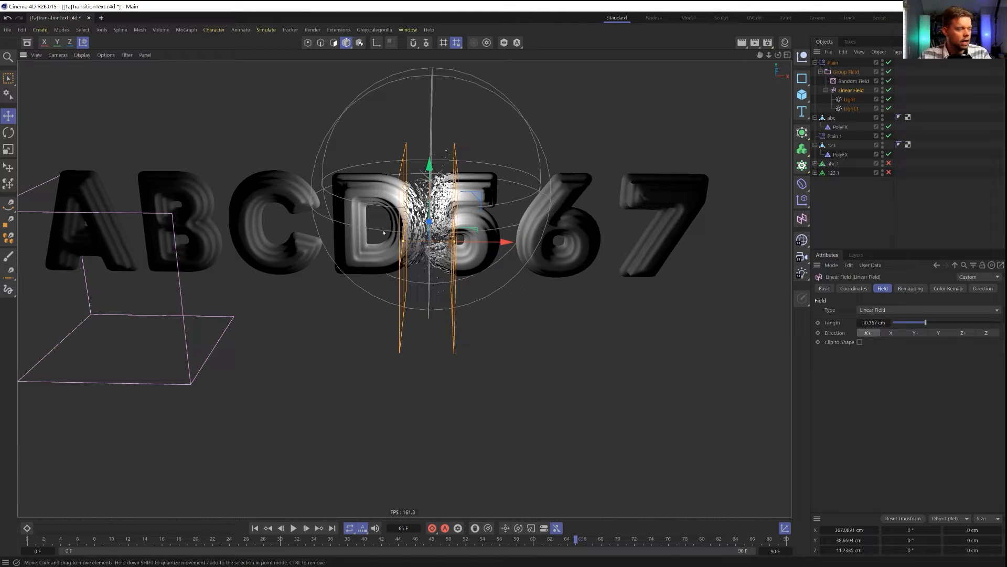
left_click_drag(321, 198, 523, 251, "alt")
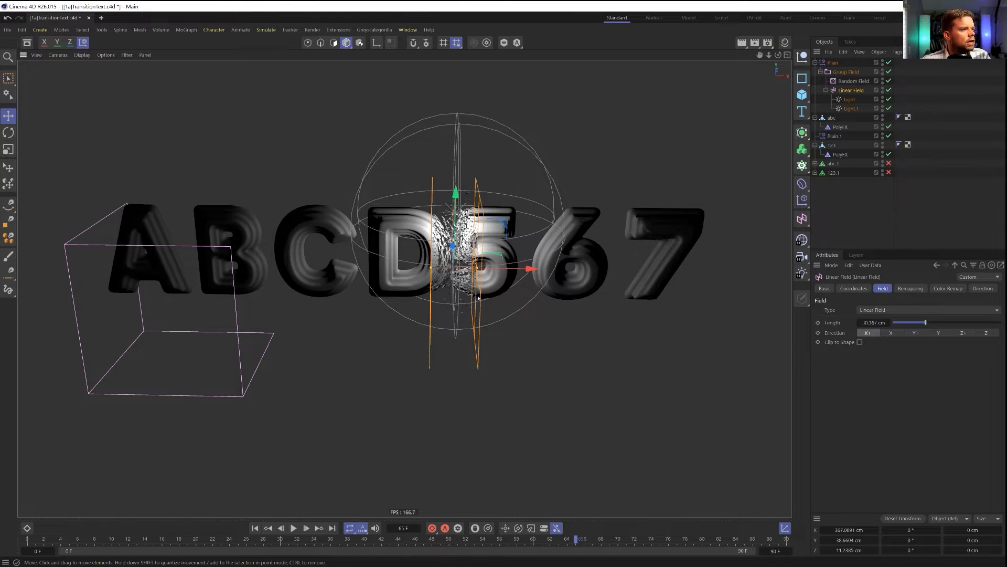
scroll(429, 258, "up", 5)
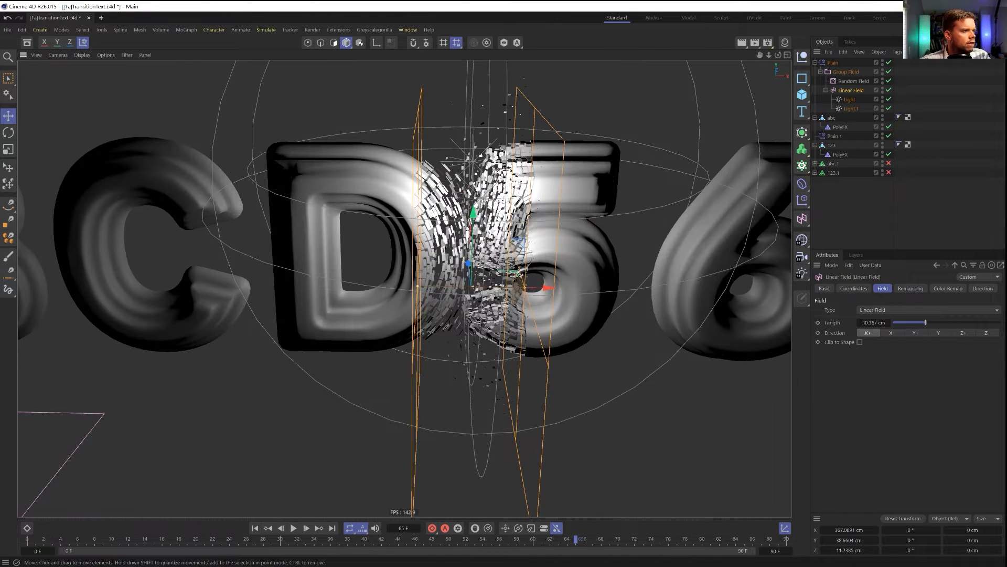
left_click_drag(559, 225, 533, 219, "alt")
scroll(548, 224, "down", 3)
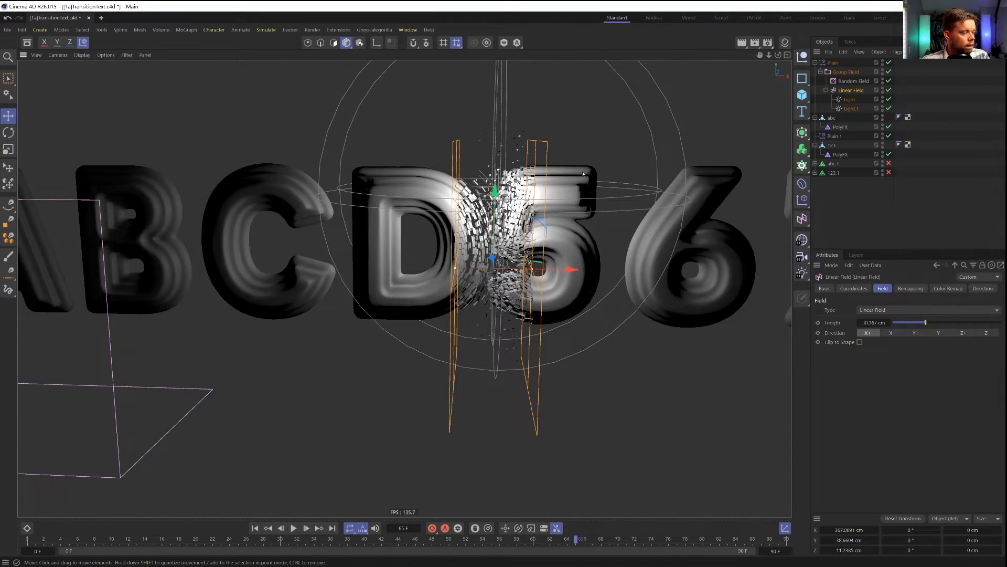
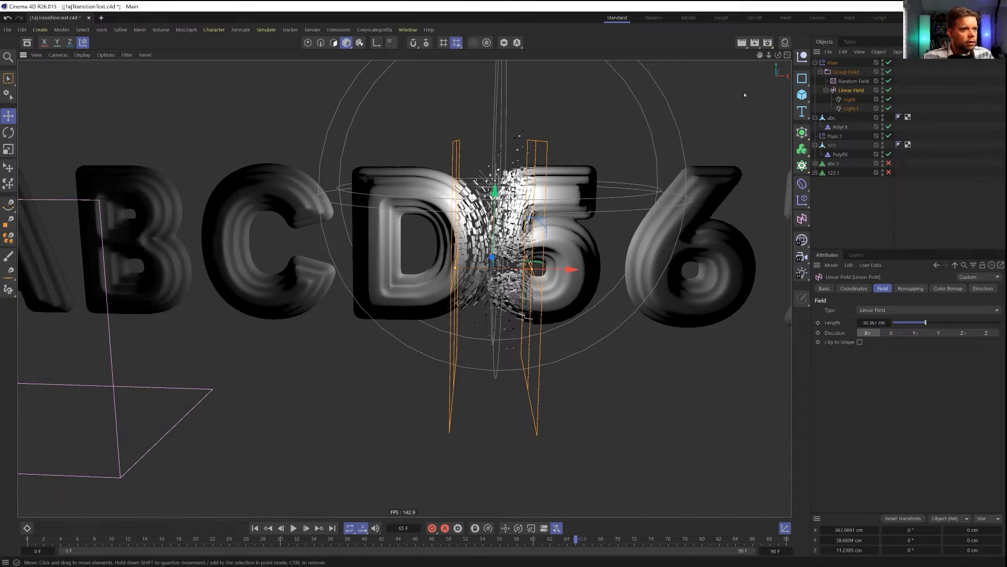
left_click(839, 126)
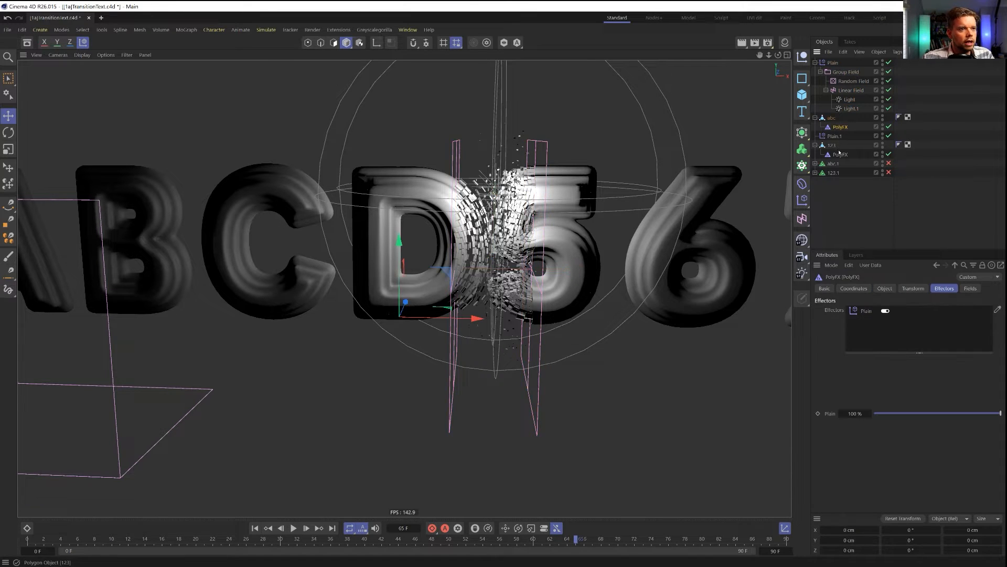
left_click(840, 154, "ctrl")
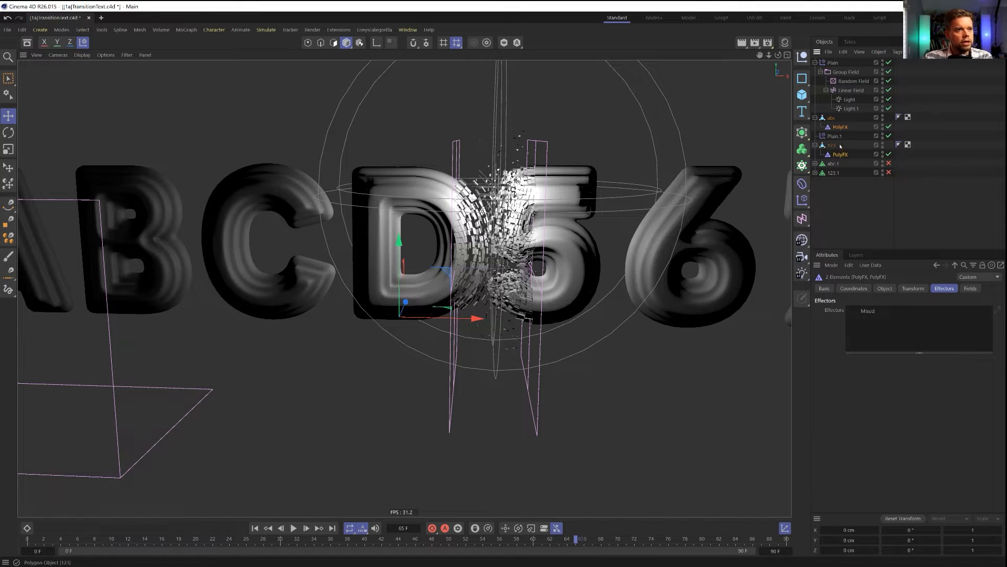
left_click(840, 127, "ctrl")
left_click(840, 127, "ctrl")
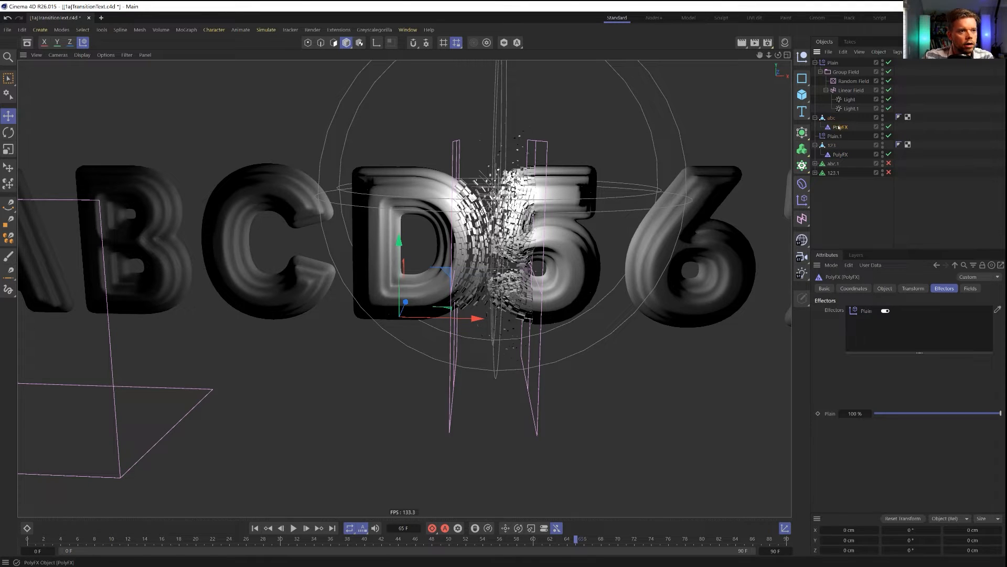
key("Delete")
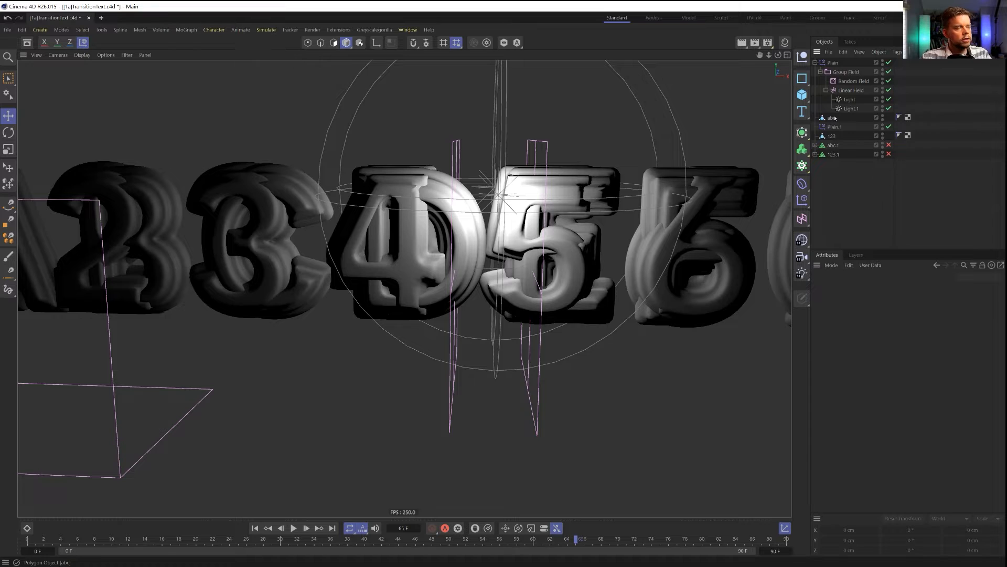
key("ctrl+z")
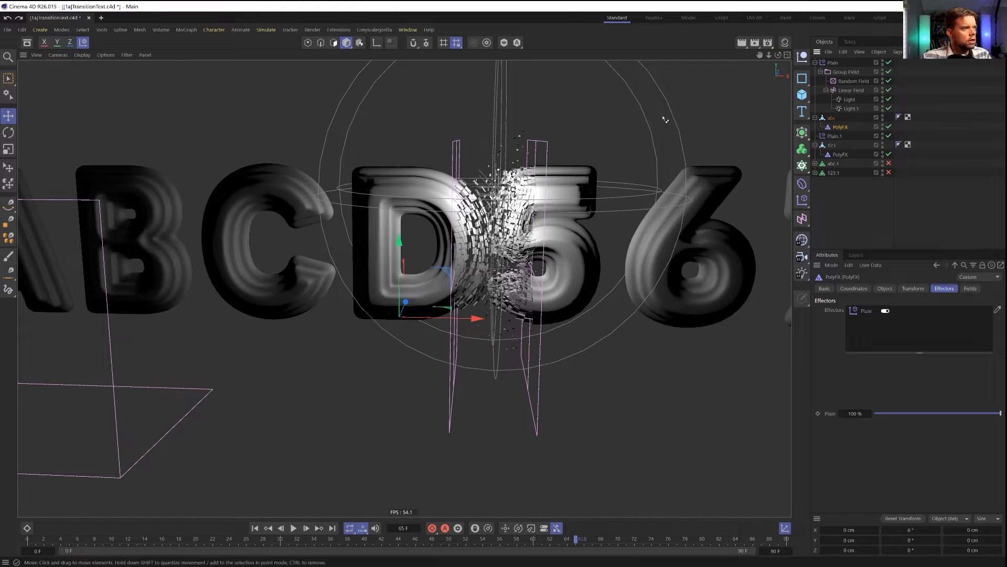
Save the scene as a new version named [1b]TransitionText.c4d
key("ctrl+shift+s")
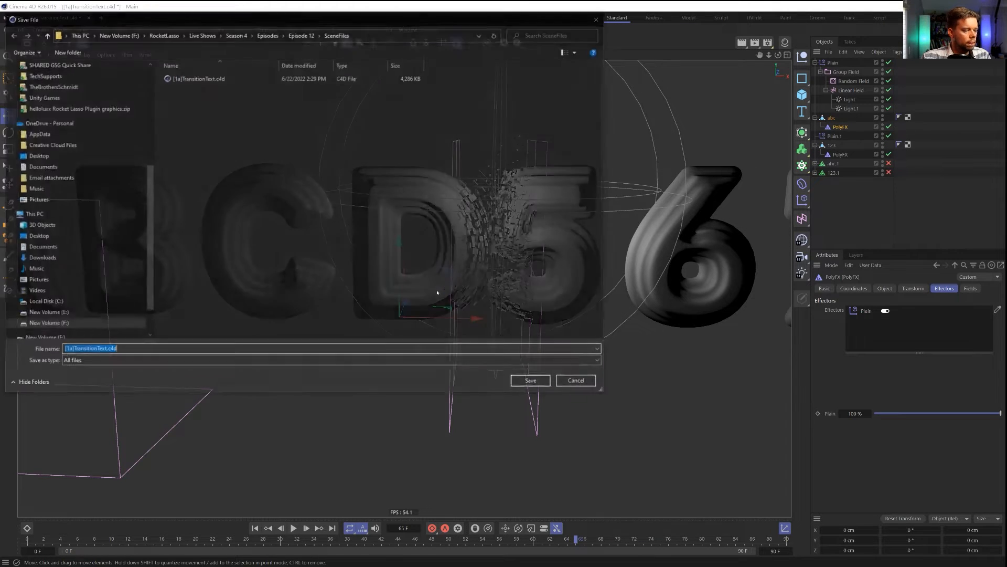
left_click(69, 350)
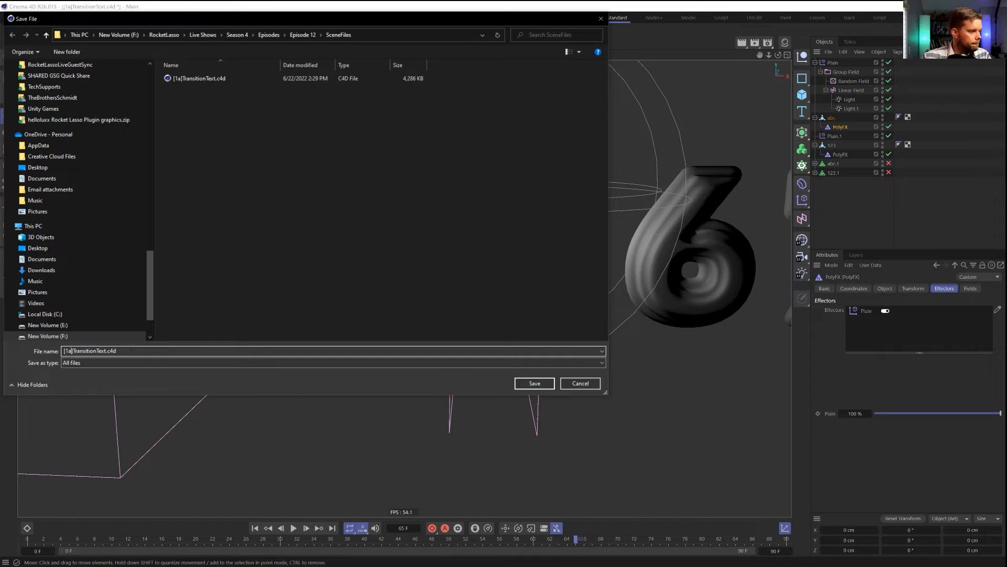
key("BackSpace")
type("b")
key("Return")
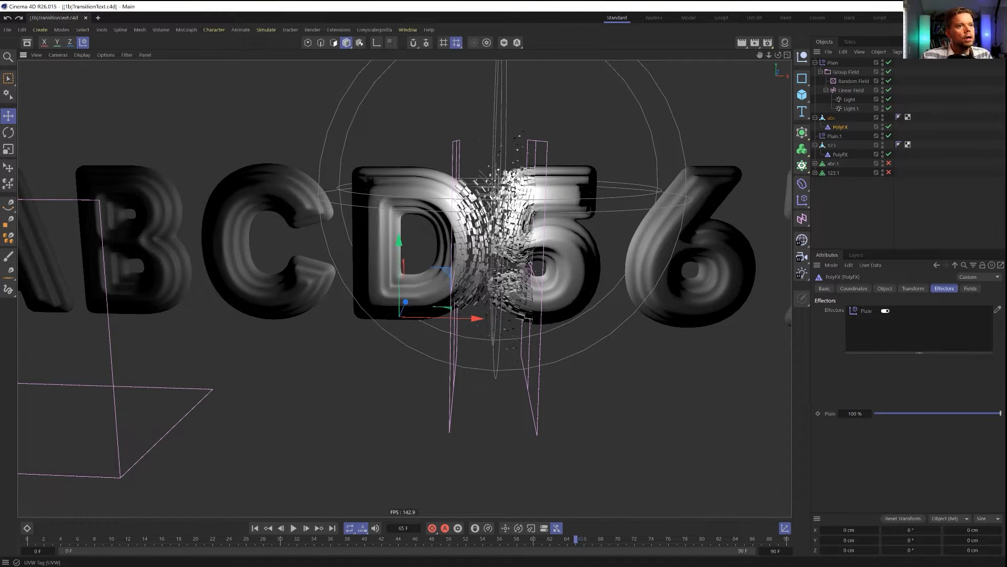
Delete the PolyFX deformers from both text meshes and put the abc mesh inside a Voronoi Fracture
left_click(840, 154, "ctrl")
key("Delete")
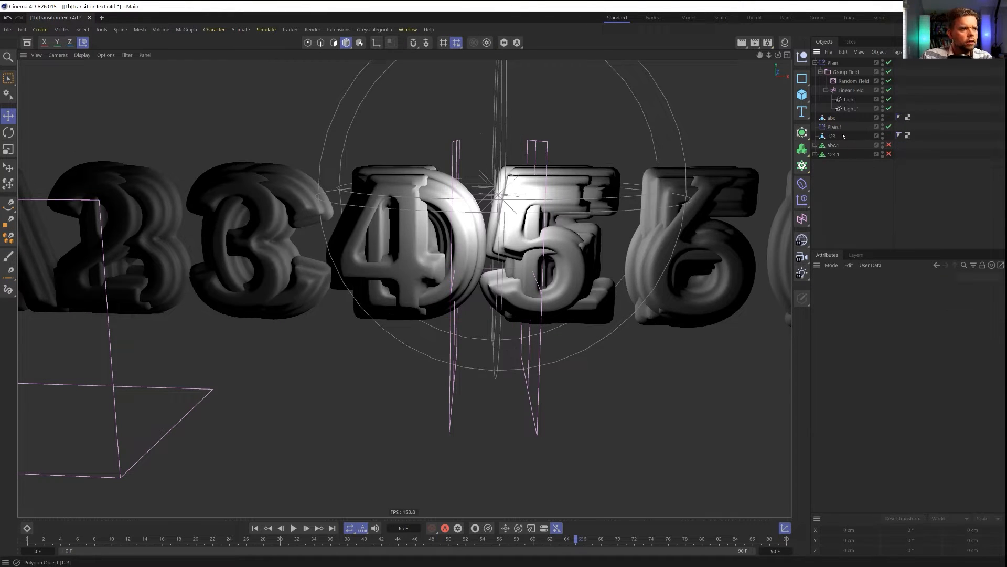
left_click(833, 118)
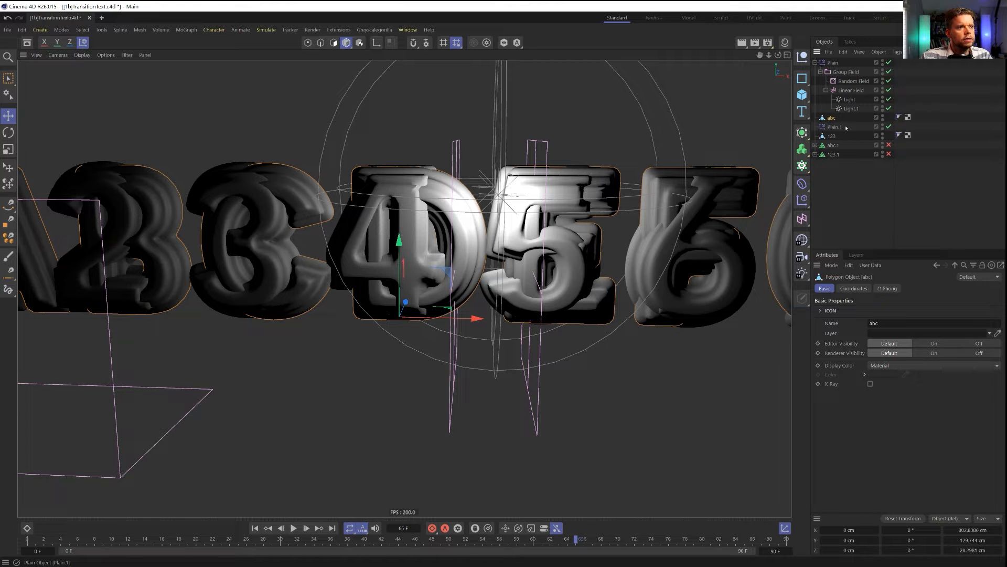
left_click(802, 132)
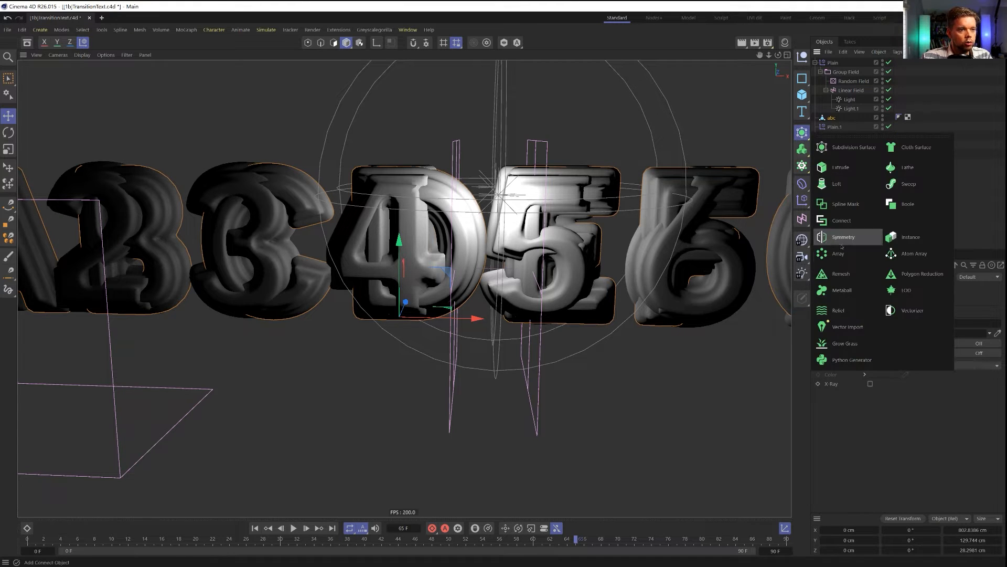
left_click(801, 149)
left_click(801, 166)
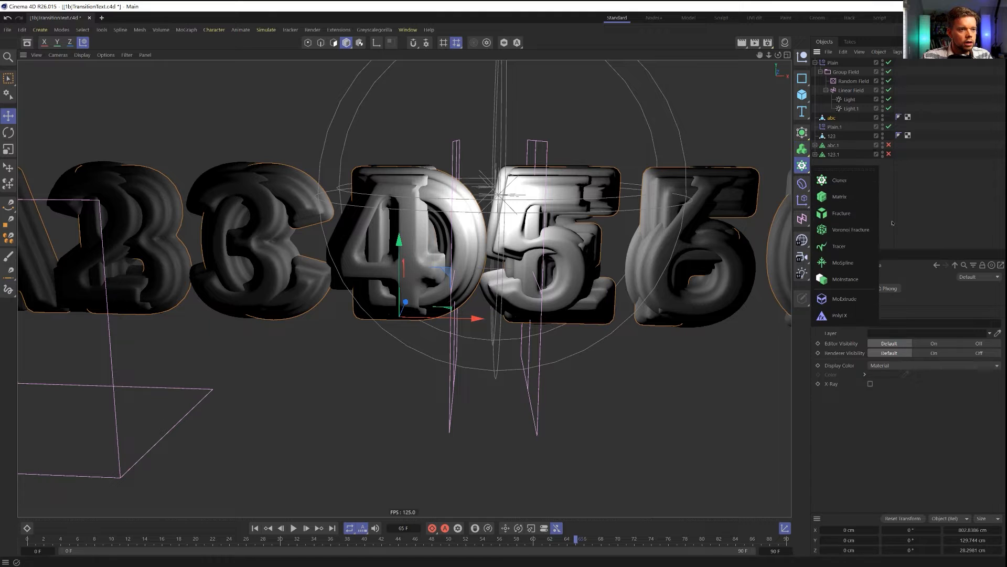
left_click(850, 229)
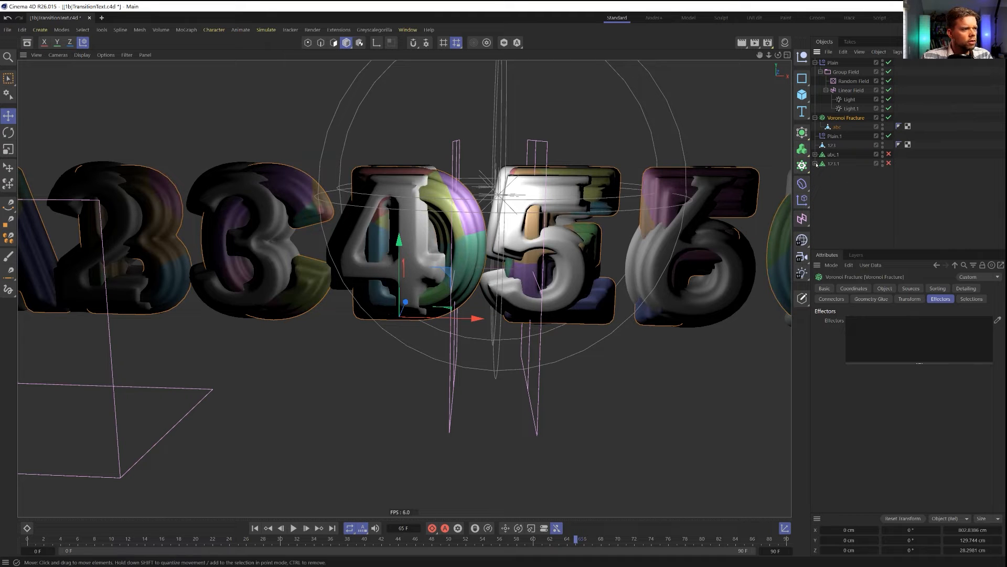
Delete the two lights under the Linear Field and put the 123 mesh inside a copy of the Voronoi Fracture
left_click_drag(866, 108, 852, 99)
key("Delete")
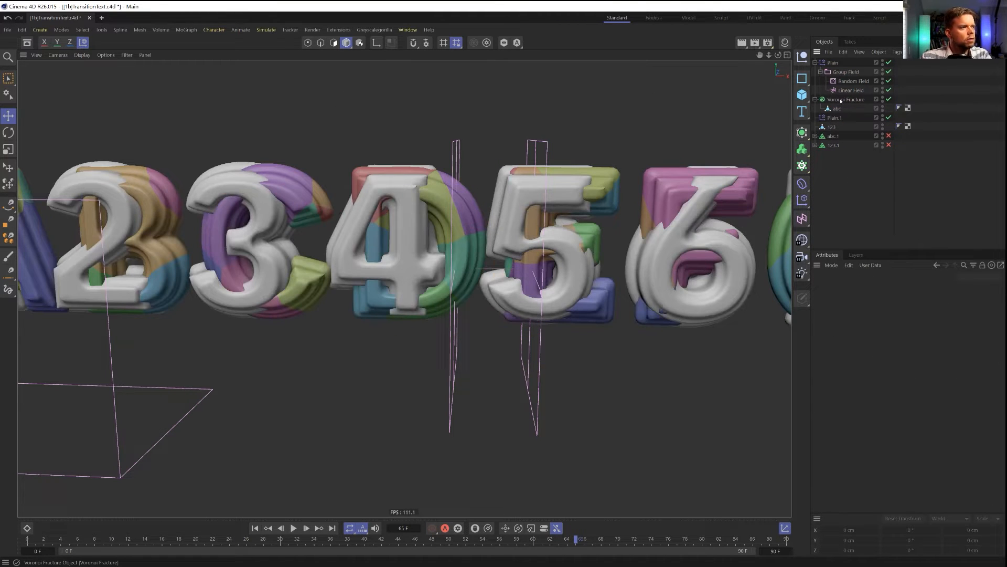
left_click_drag(476, 211, 499, 212, "alt")
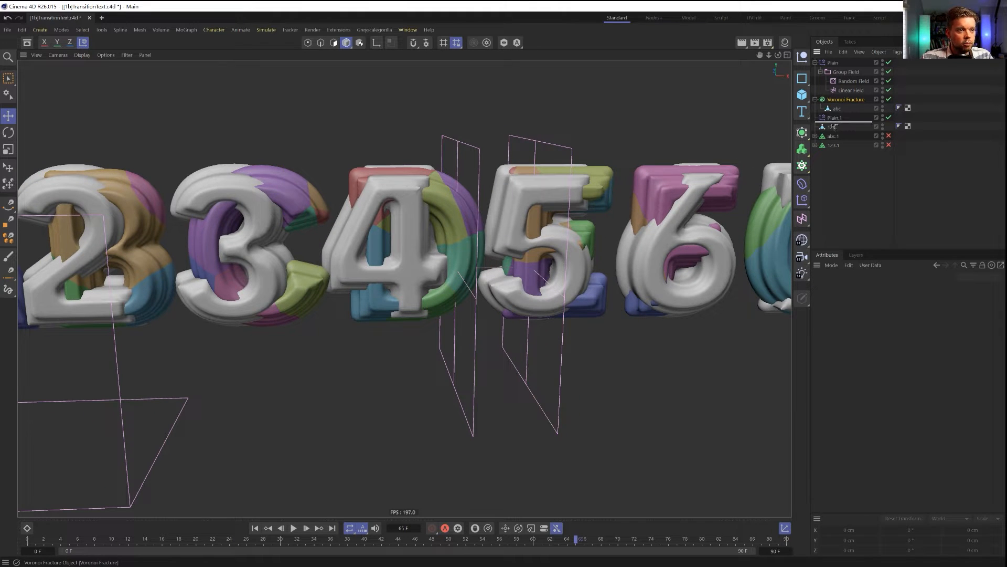
left_click_drag(834, 126, 835, 130, "ctrl")
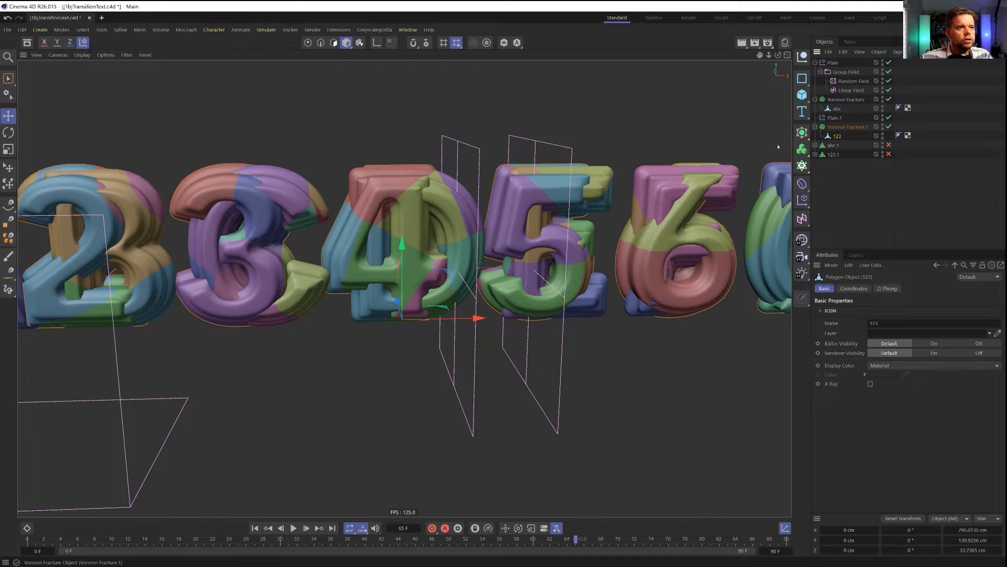
Assign the Plain.1 effector to the numbers' Voronoi Fracture and the Plain effector to the letters' Voronoi Fracture
scroll(626, 231, "down", 5)
scroll(627, 231, "up", 3)
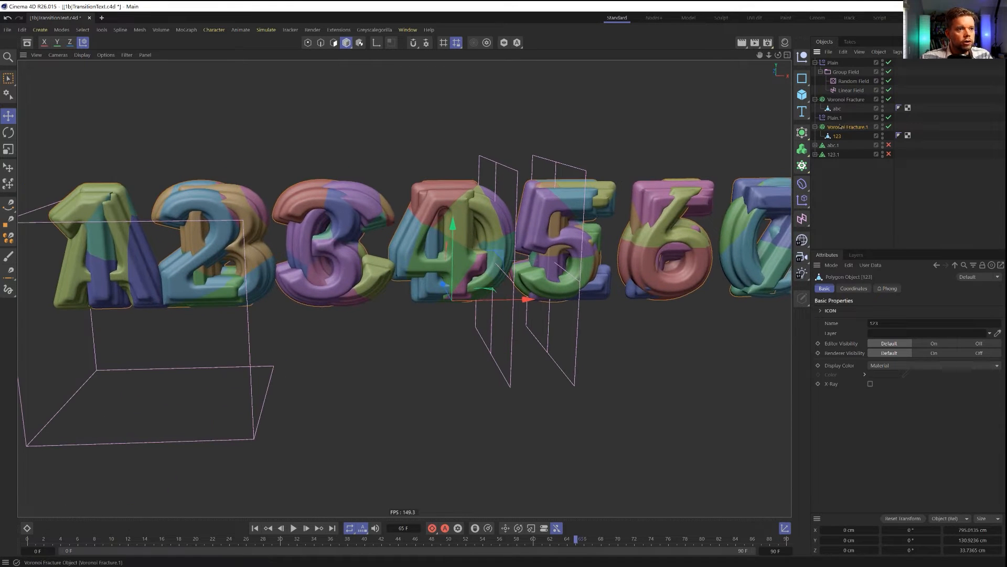
left_click(841, 127)
left_click(842, 99)
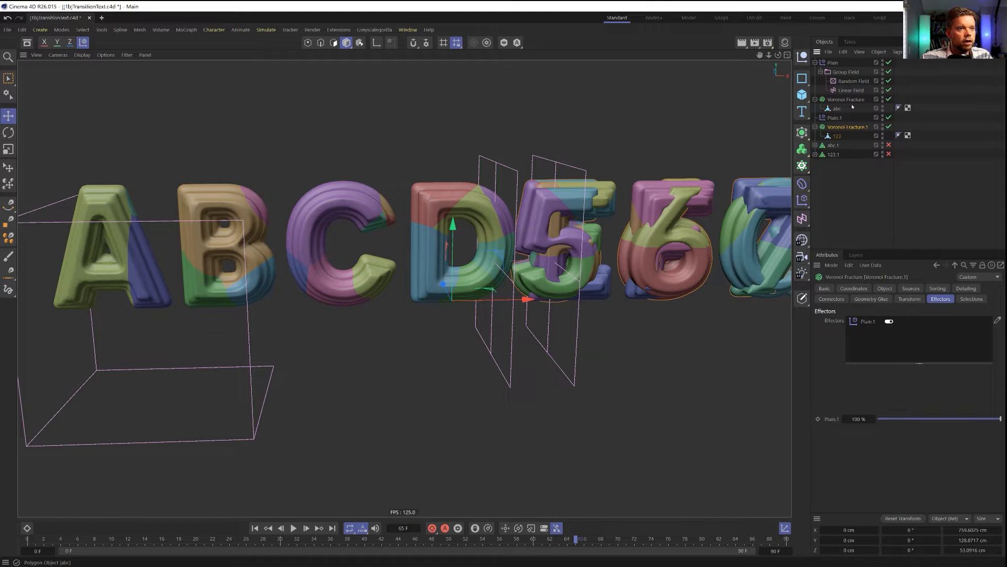
left_click_drag(862, 350, 863, 346)
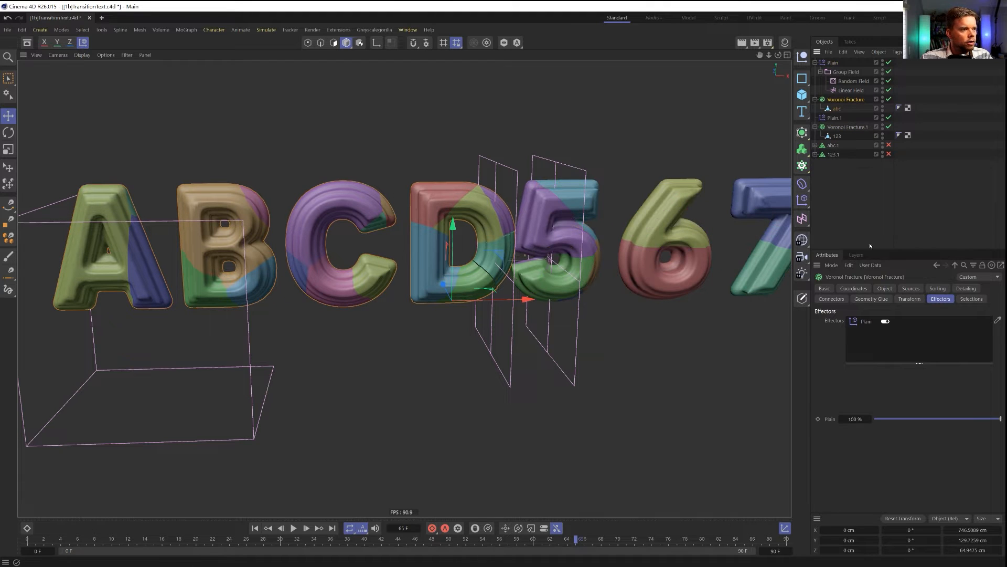
Turn off Colorize Fragments on both Voronoi Fracture objects and clear the selection
left_click(853, 126, "ctrl")
left_click(884, 288)
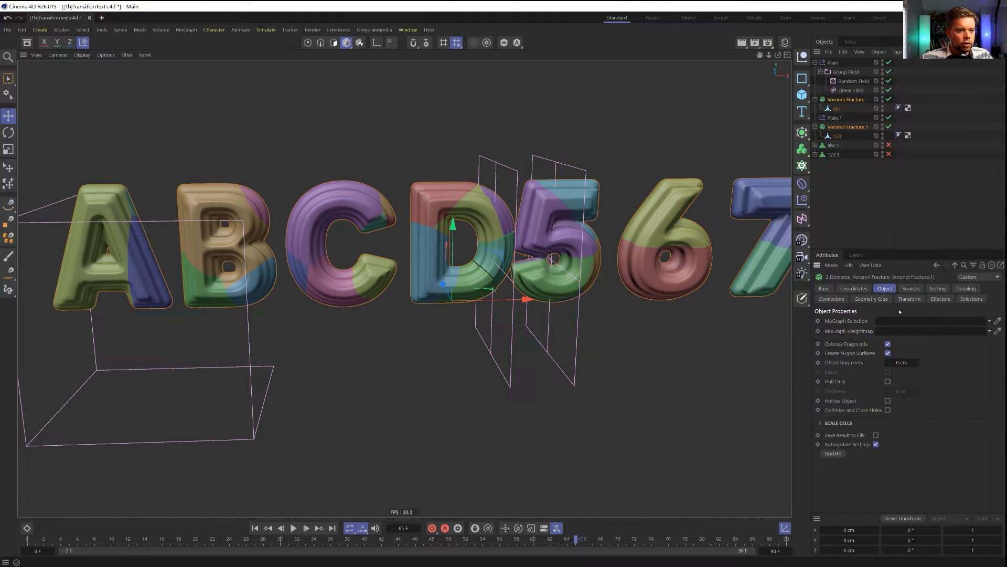
left_click(887, 343)
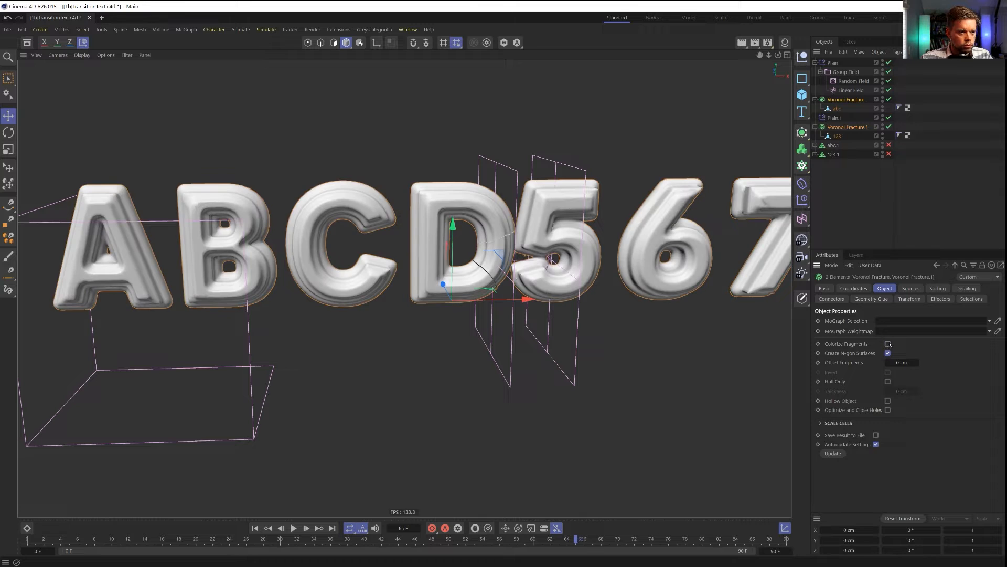
left_click(848, 222)
Move the Linear Field to about 244 cm in X, between C and 4, and widen its length to about 54 cm
scroll(645, 290, "down", 3)
middle_click_drag(646, 290, 615, 339, "alt")
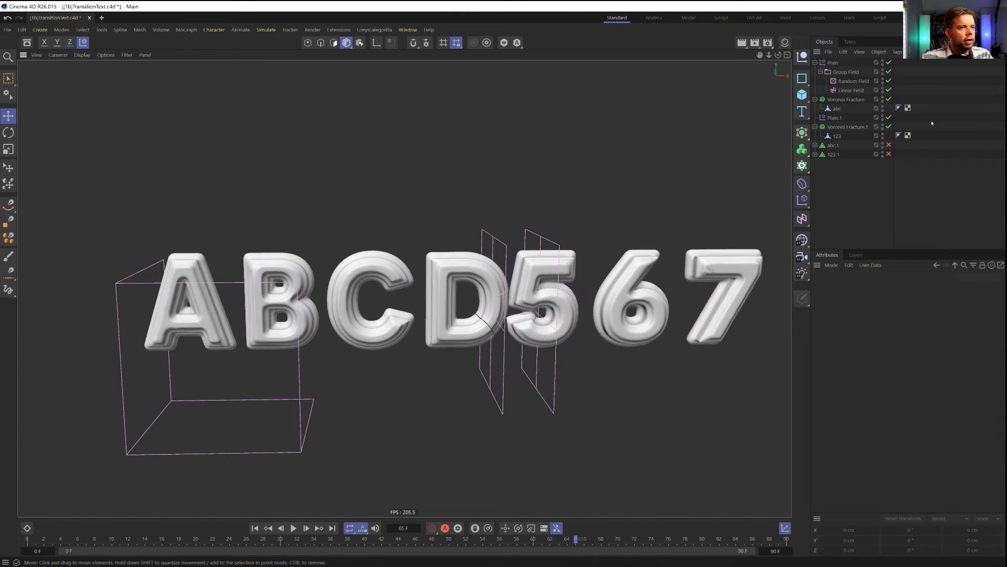
left_click(849, 91)
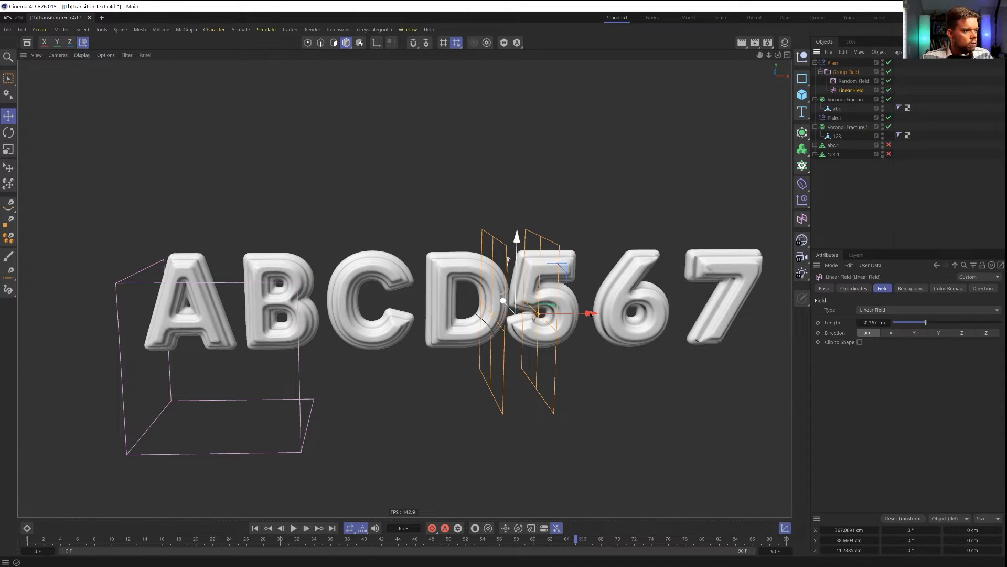
left_click_drag(590, 316, 462, 316)
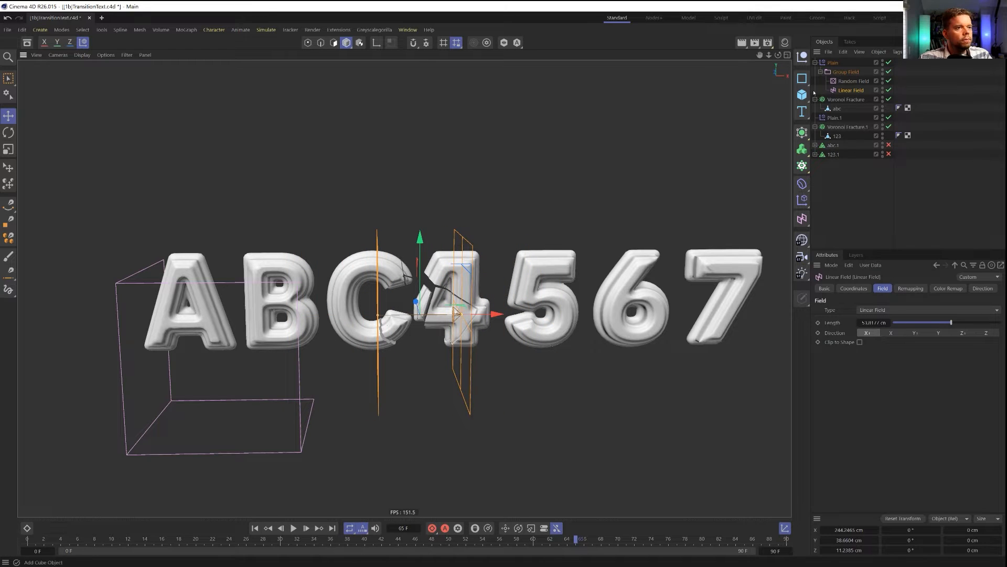
Add a Random effector and place it outside the Plain effector, directly above the letters' Voronoi Fracture in the hierarchy
left_click(833, 63)
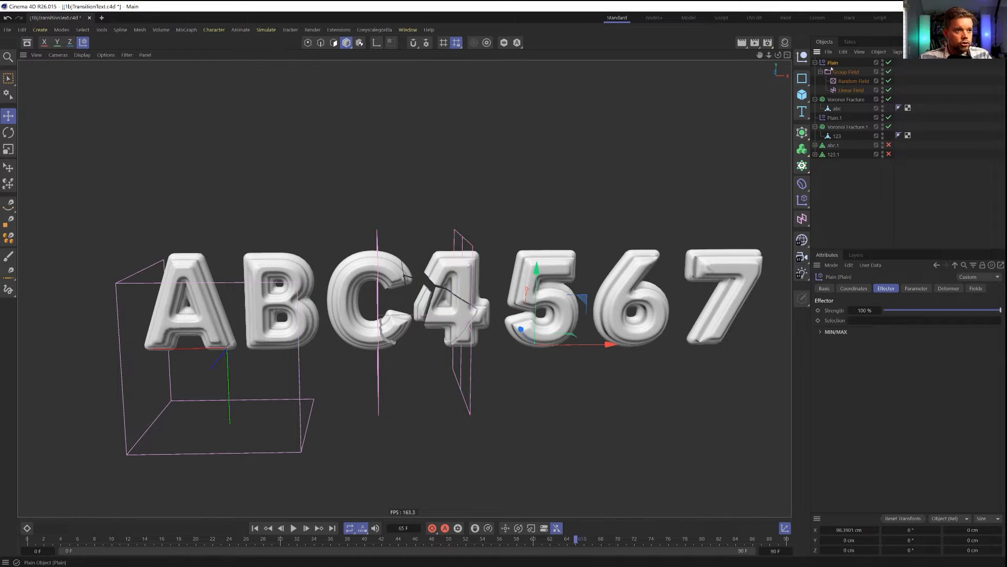
left_click(917, 288)
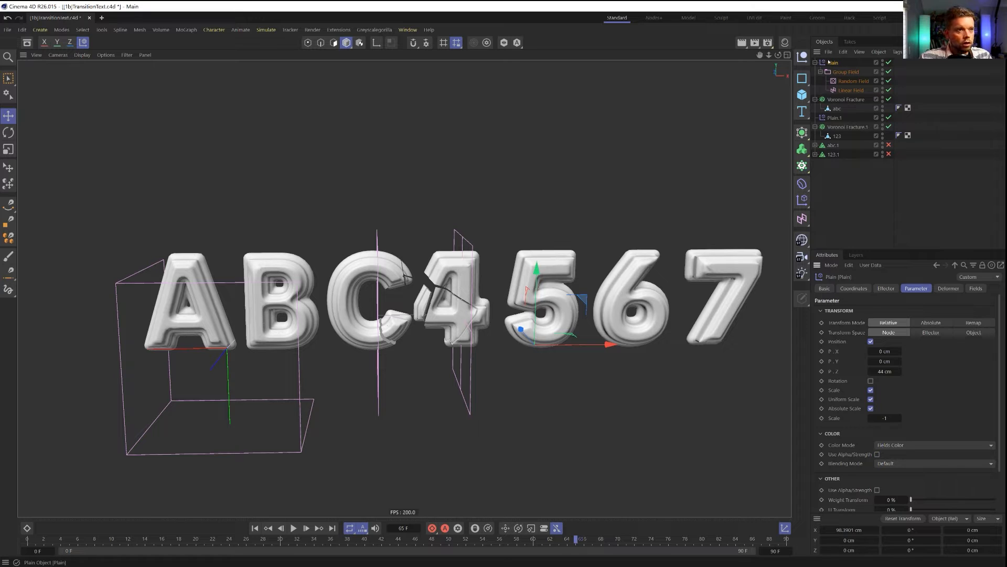
left_click(803, 202)
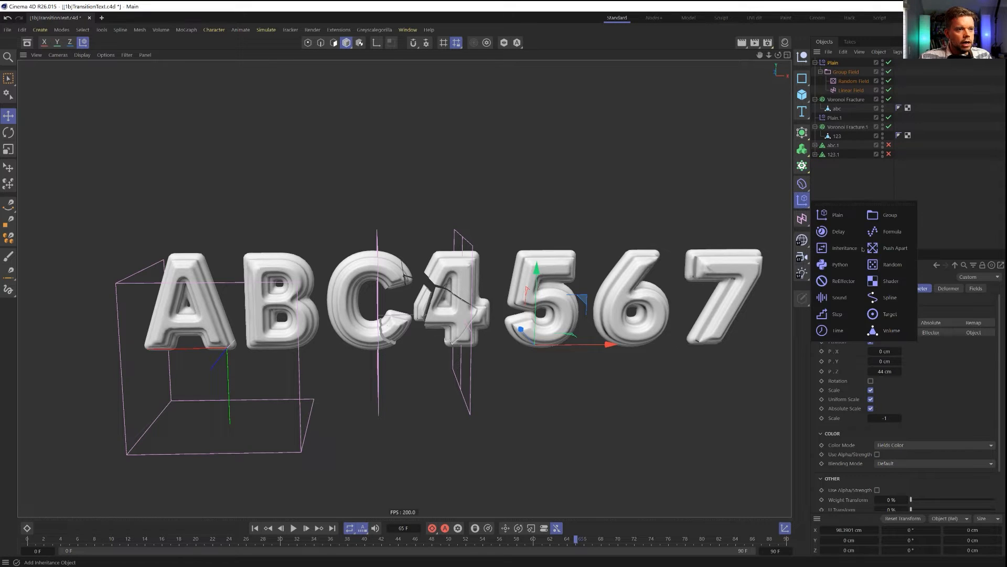
left_click(879, 265)
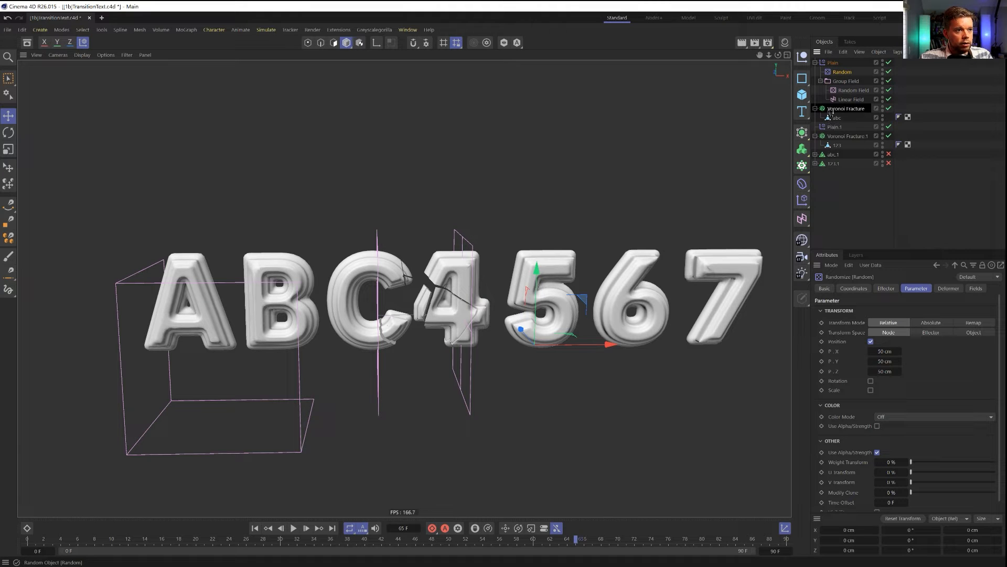
left_click_drag(829, 110, 829, 104)
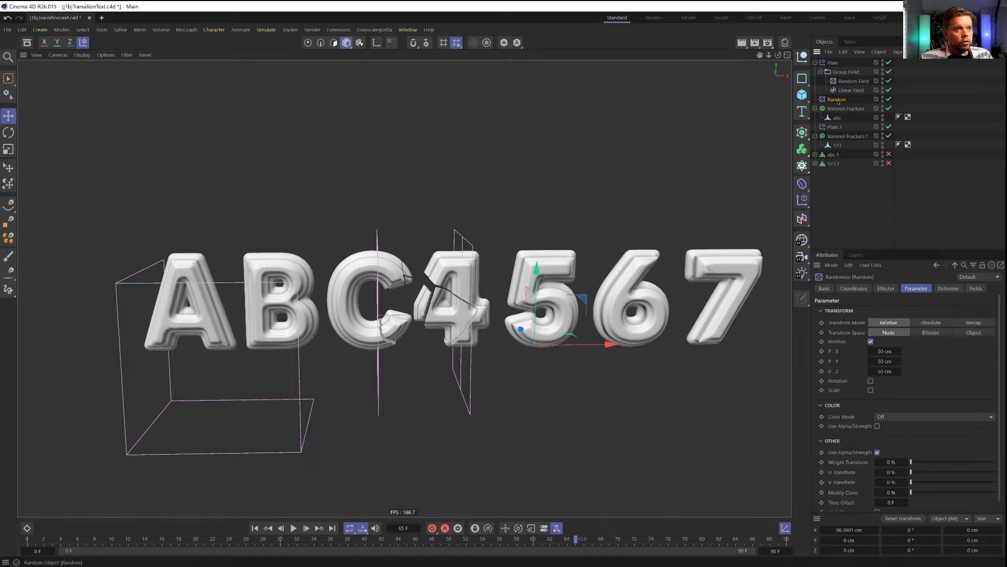
Link the Group Field to the Random effector's fields and place a copy of the effector above the numbers' Voronoi Fracture
left_click(977, 290)
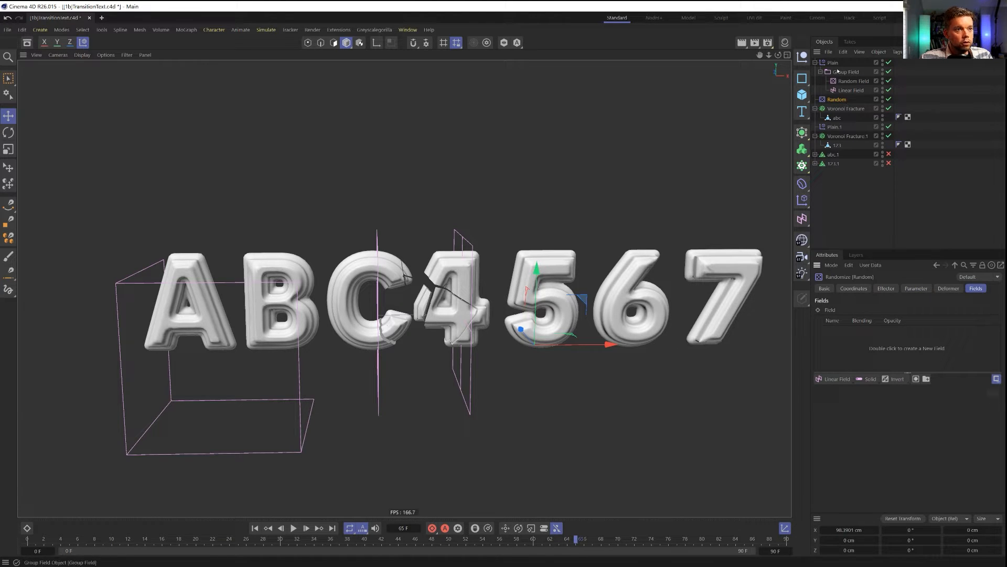
left_click_drag(855, 354, 868, 369)
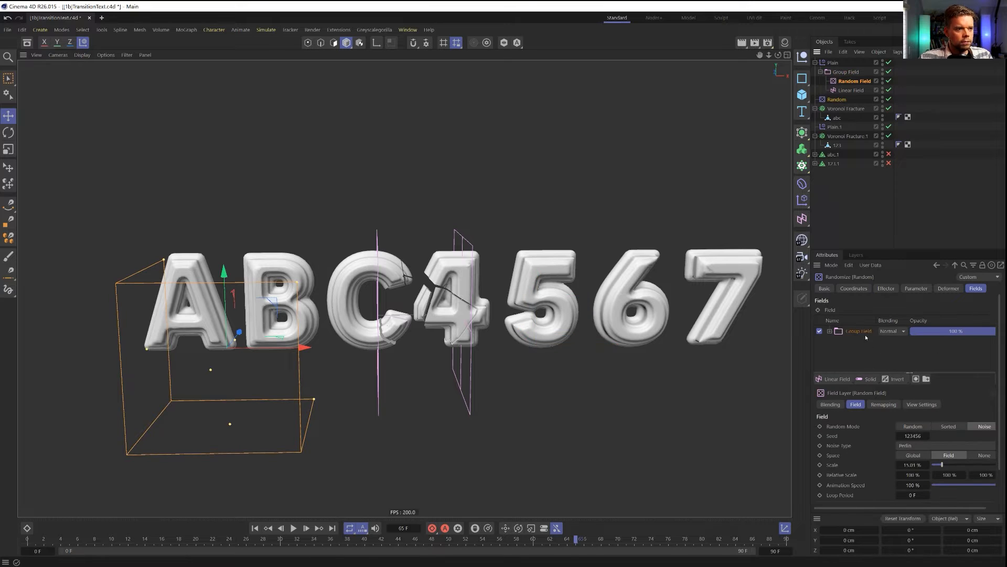
left_click(837, 99)
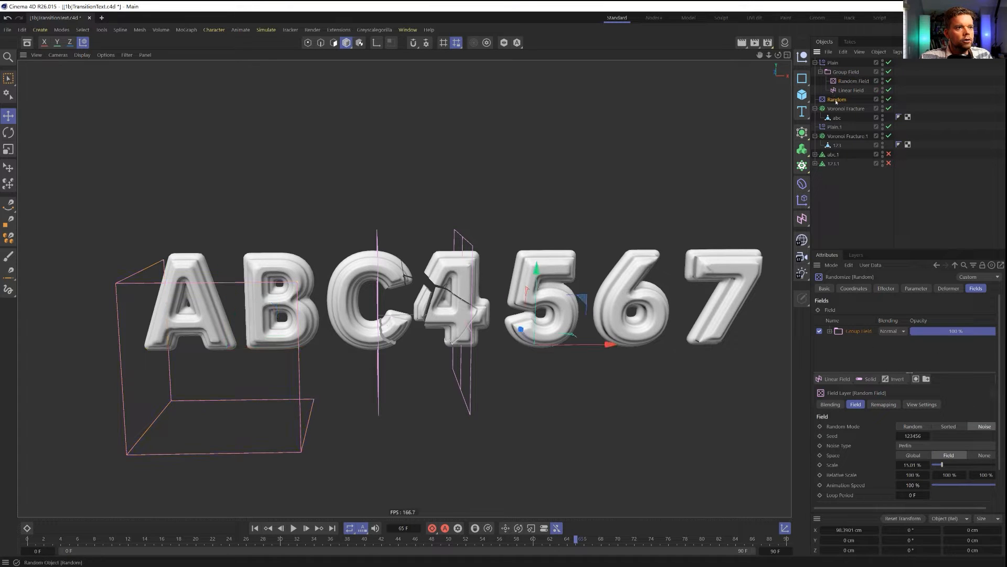
left_click_drag(837, 133, 837, 135, "ctrl")
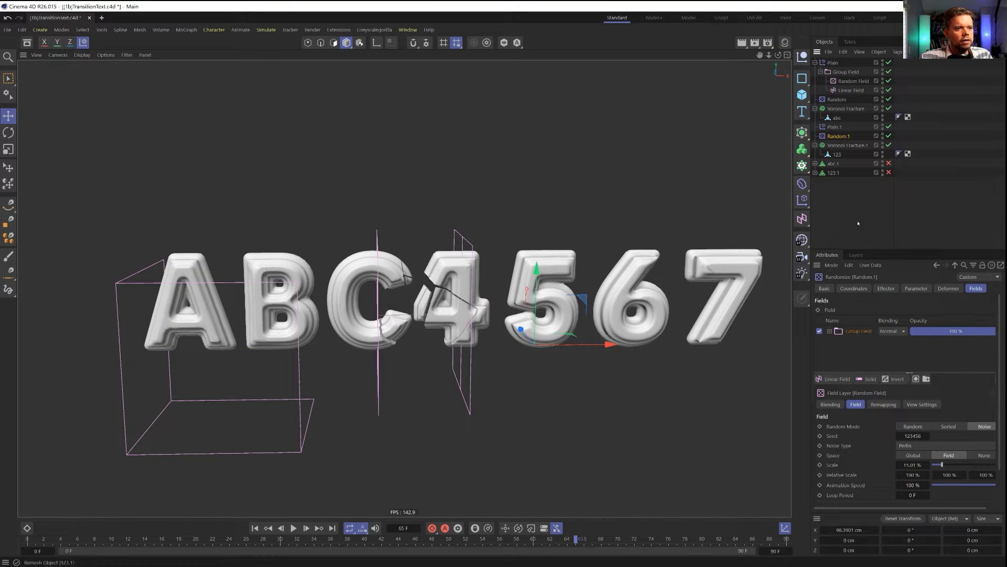
Add an Invert layer above the Group Field in the copied Random effector's fields
left_click(895, 378)
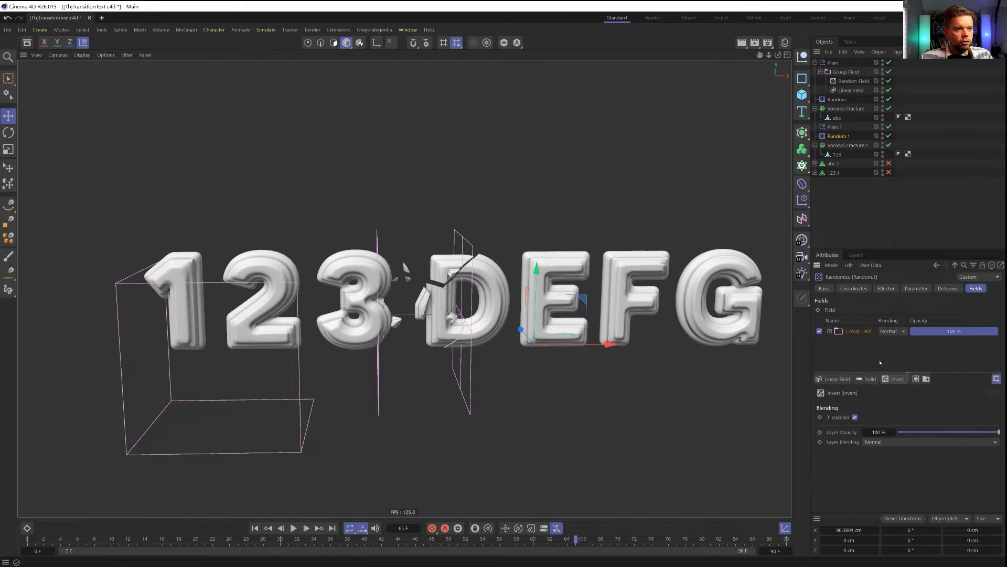
key("ctrl+z")
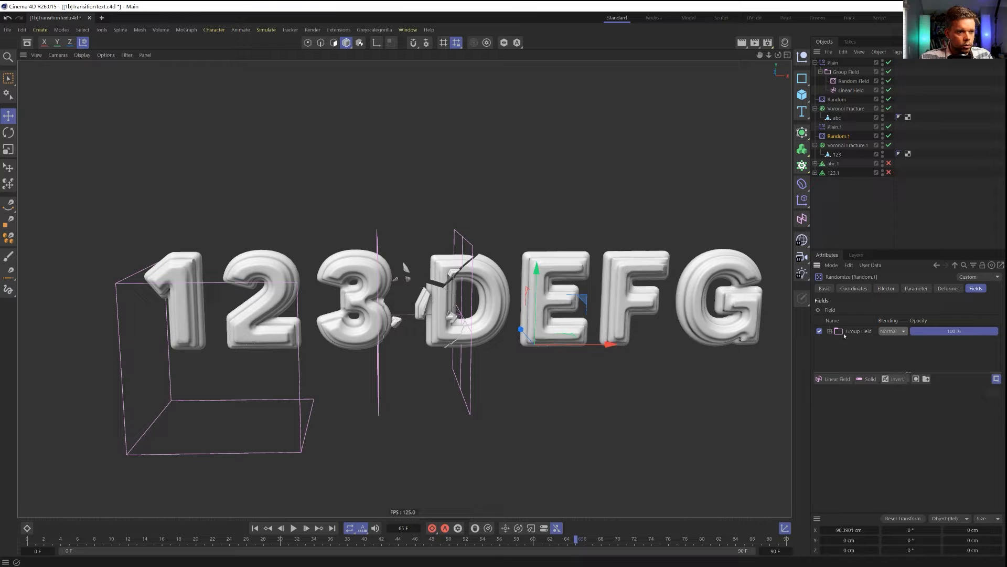
left_click(897, 379)
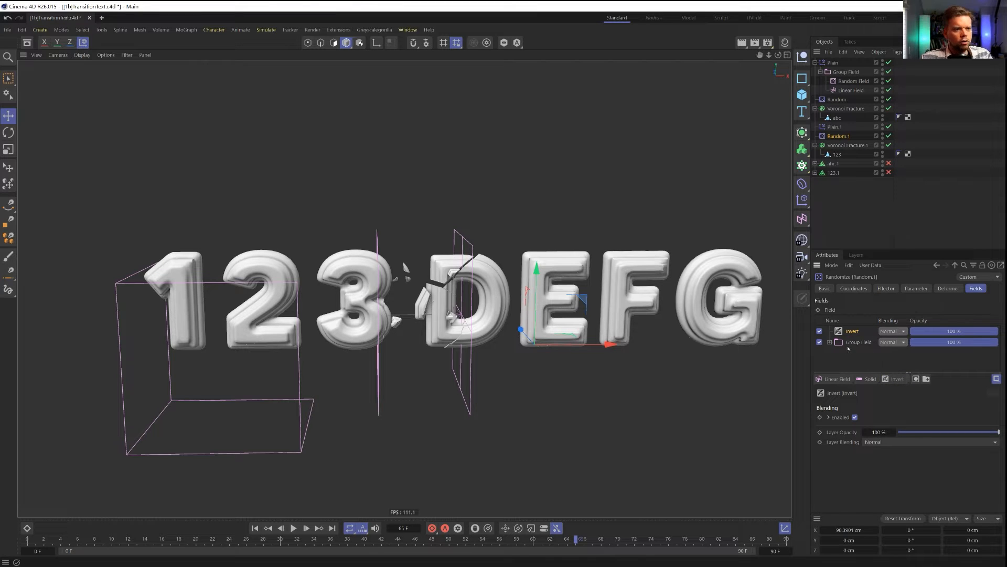
Add the Random.1 effector to the numbers' Voronoi Fracture and the Random effector to the letters' Voronoi Fracture
left_click(840, 143)
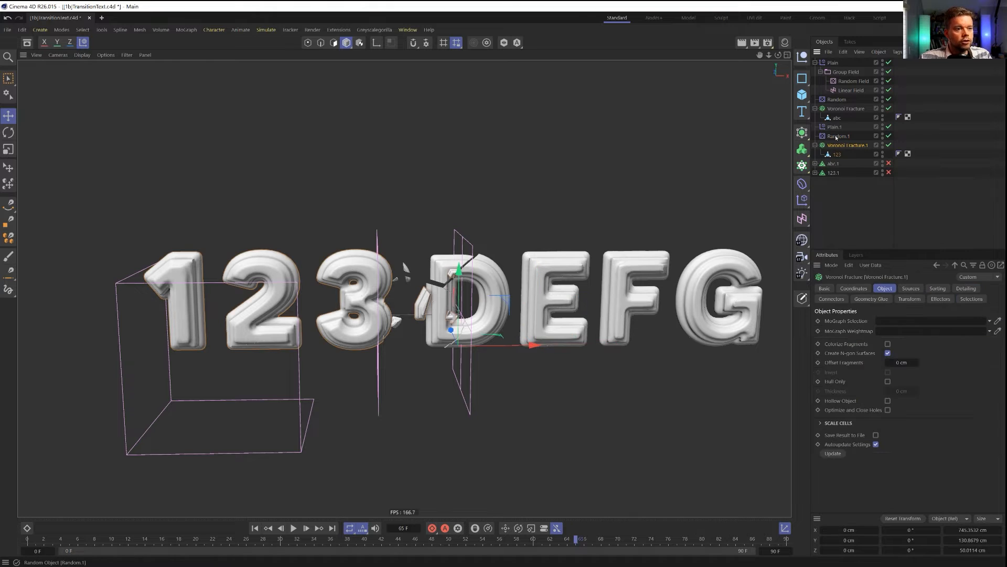
left_click(941, 298)
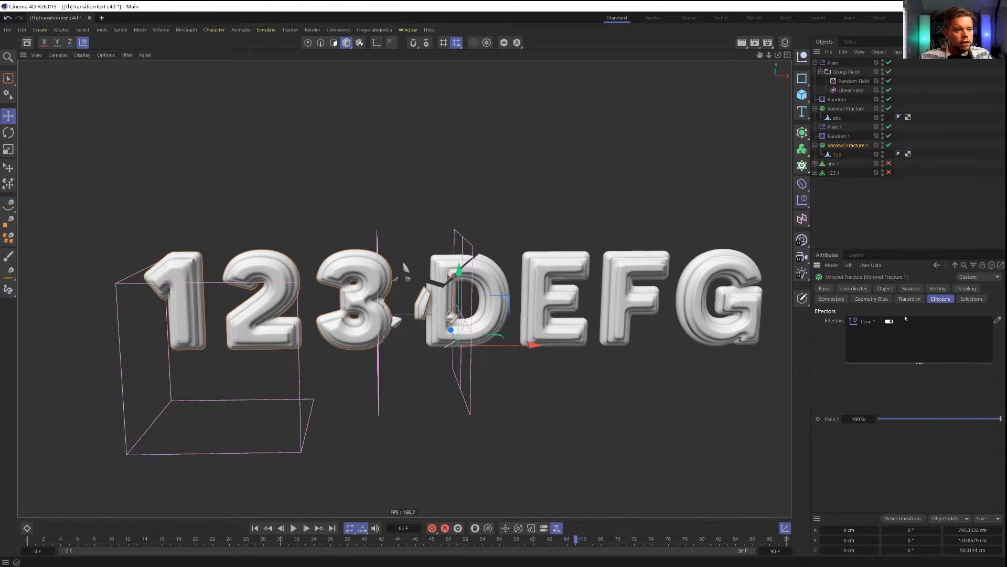
left_click_drag(892, 336, 889, 345)
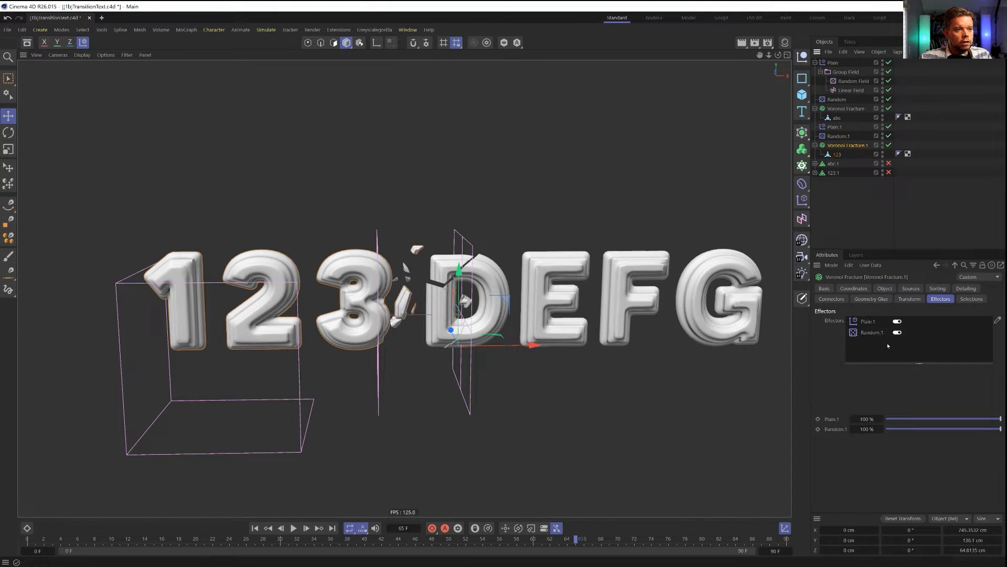
left_click(849, 108)
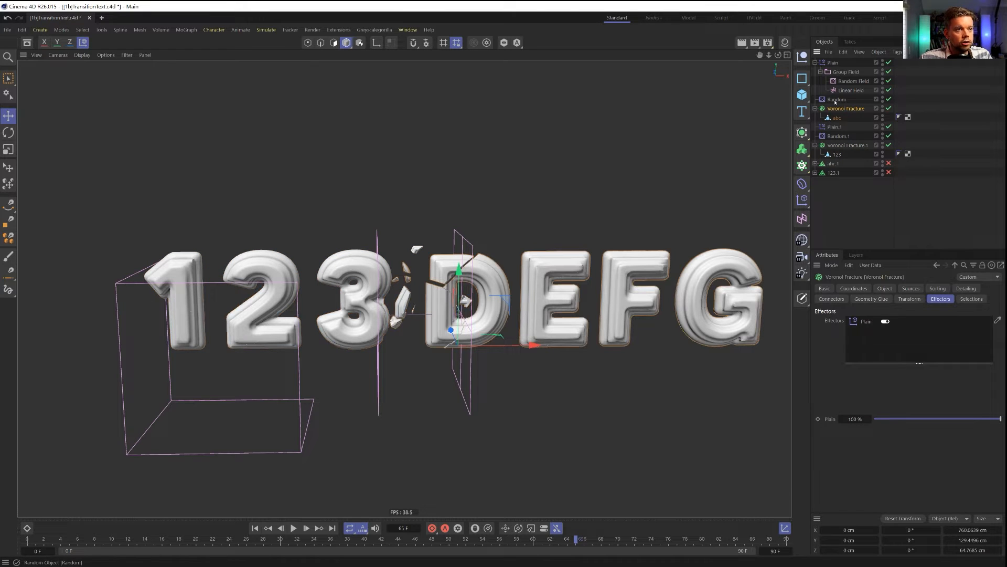
left_click_drag(869, 337, 868, 336)
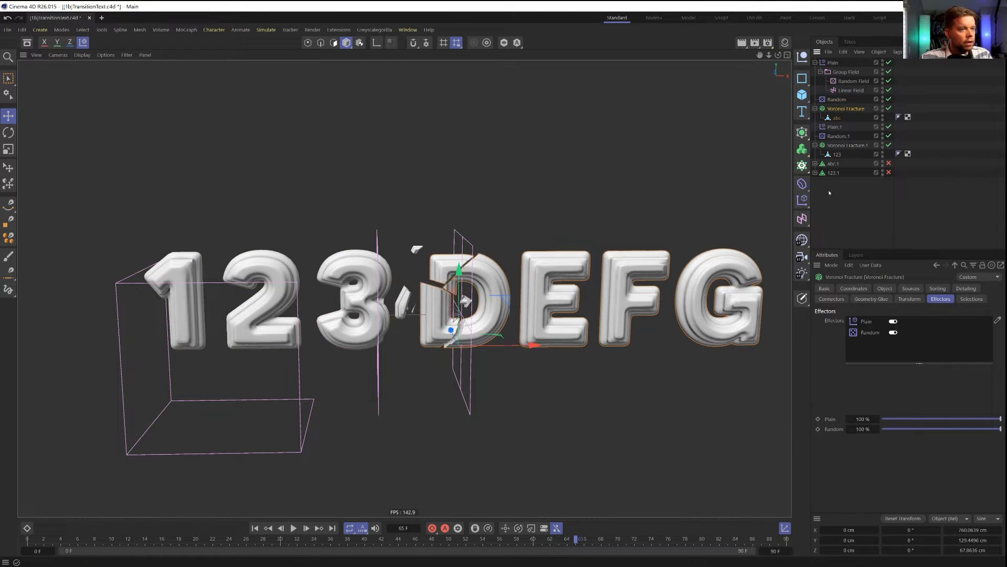
Disable both Plain effectors and move the Linear Field to about 64 cm in X, around the 2 and B
left_click(838, 136)
left_click(838, 100, "ctrl")
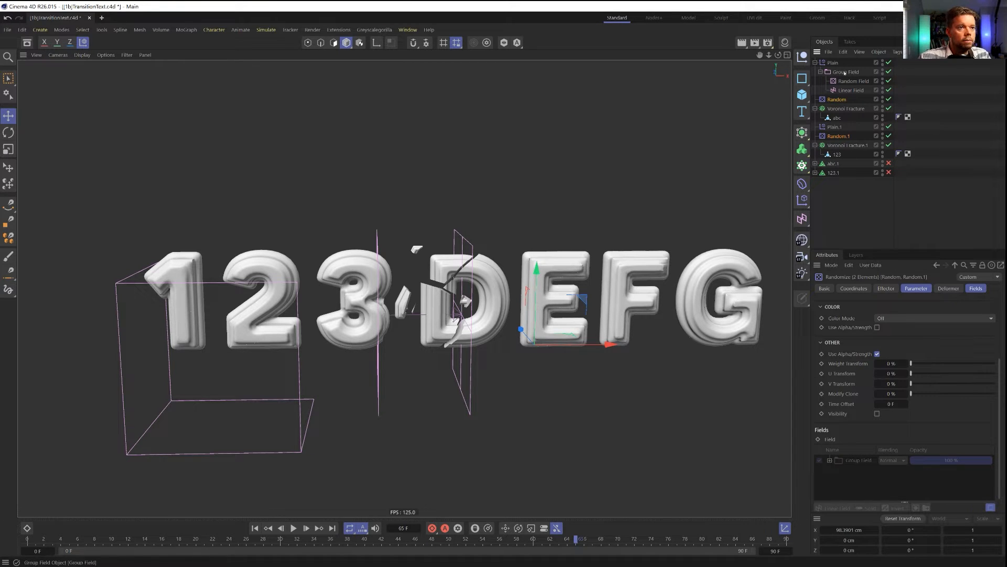
left_click(888, 127)
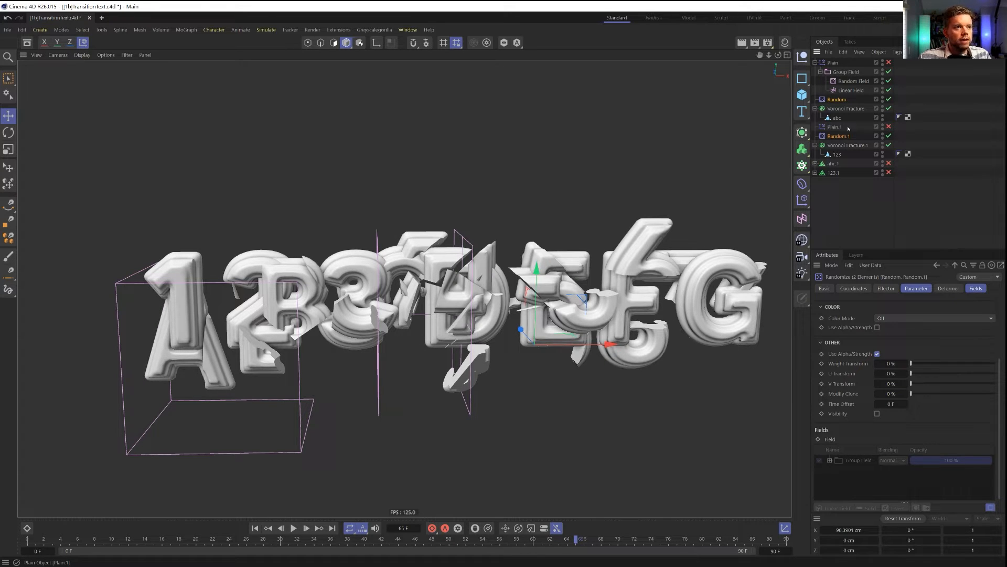
left_click(842, 90)
left_click_drag(501, 316, 359, 368)
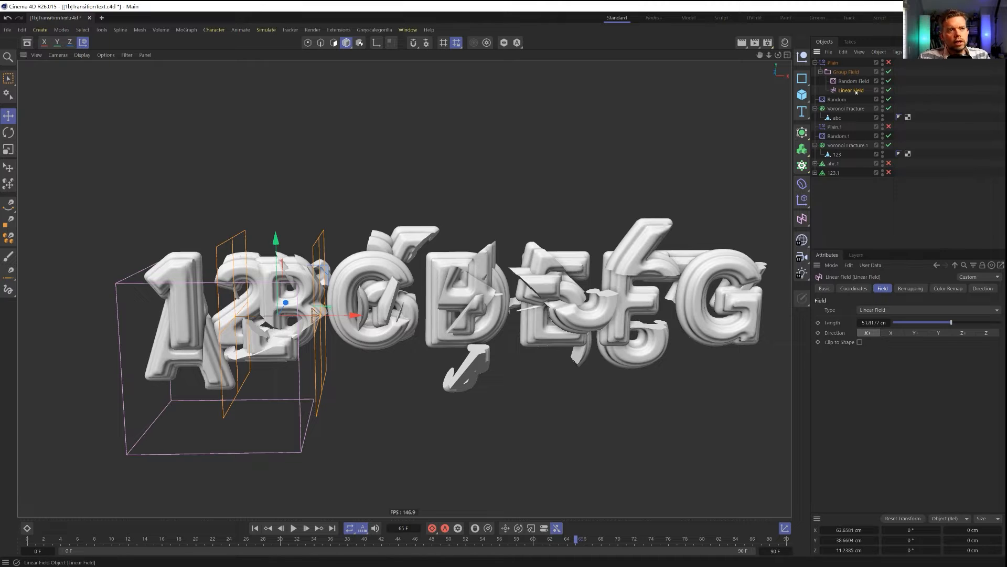
Turn off Position on both Random effectors and enable Rotation with 360° for R.H, R.P and R.B
left_click(838, 99)
left_click(838, 136, "ctrl")
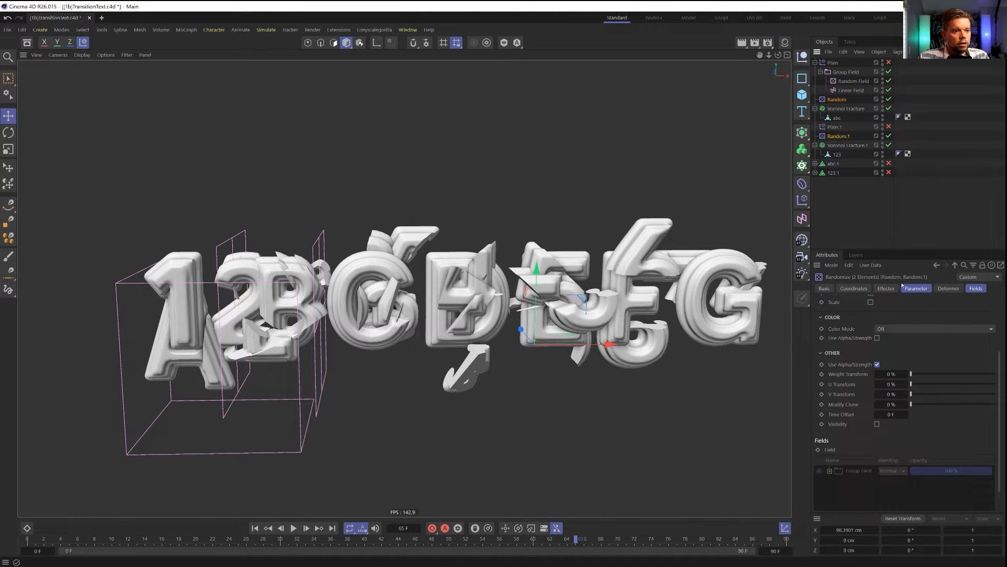
left_click(903, 287)
left_click(871, 332)
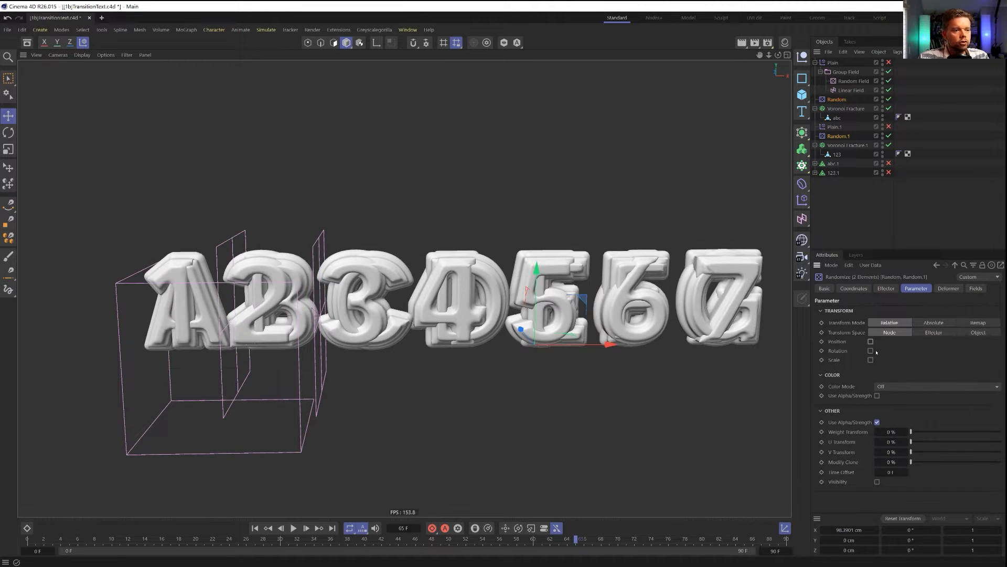
left_click(871, 350)
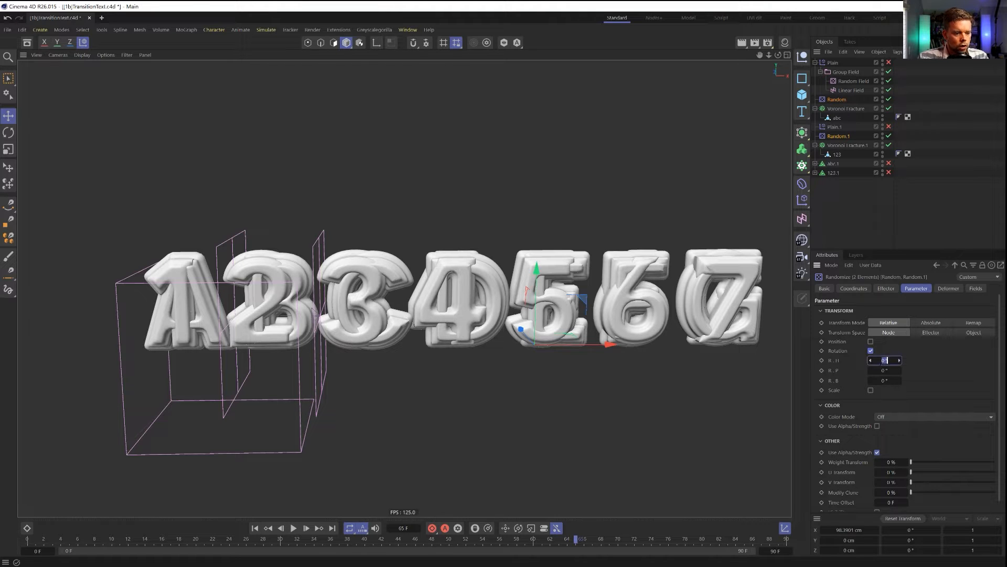
type("36")
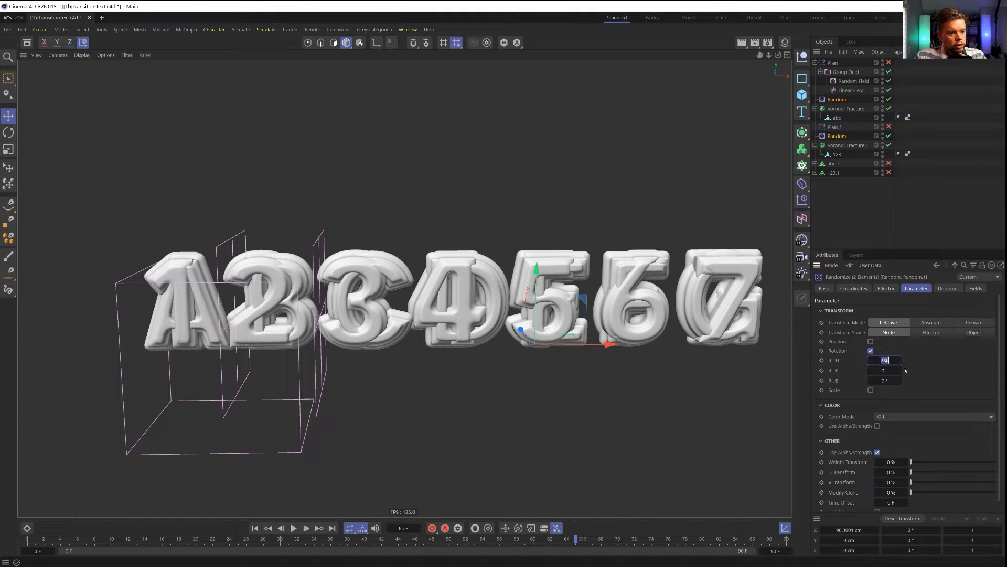
type("0")
key("Tab")
type("360")
key("Tab")
type("360")
key("Return")
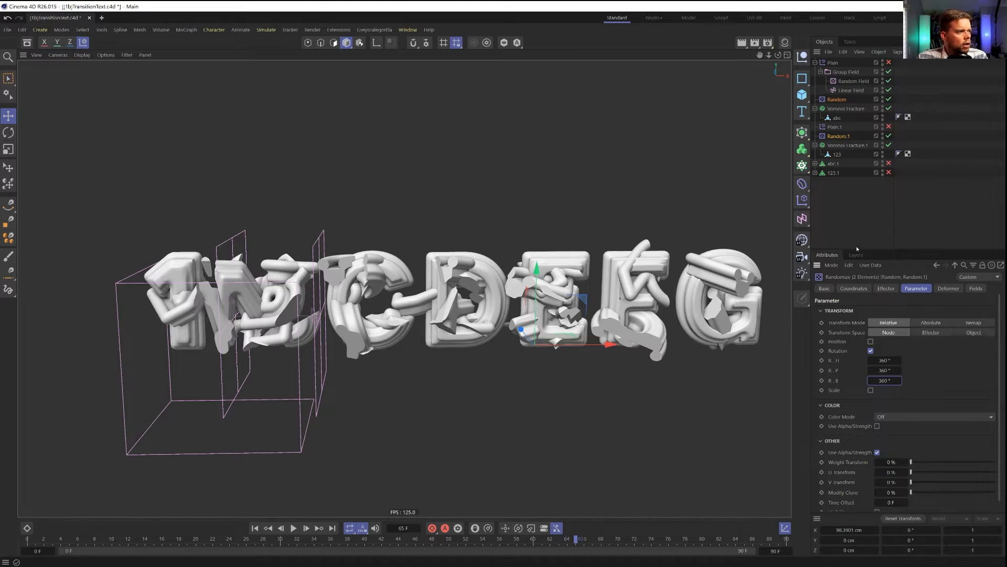
Sweep the Linear Field across the text to preview the rotation, leaving it at about 272 cm in X
left_click(851, 90)
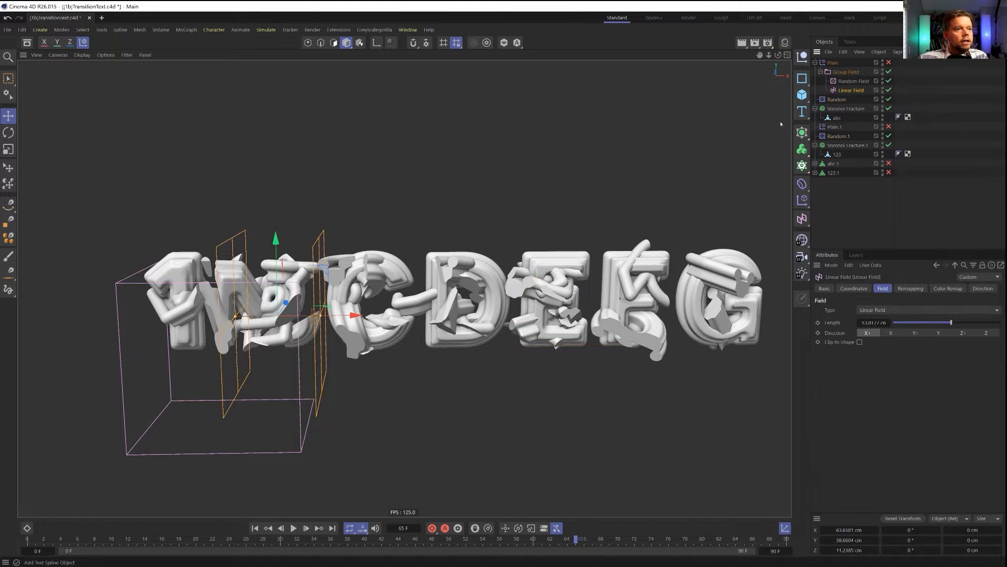
left_click_drag(357, 312, 797, 367)
left_click_drag(789, 312, 508, 315)
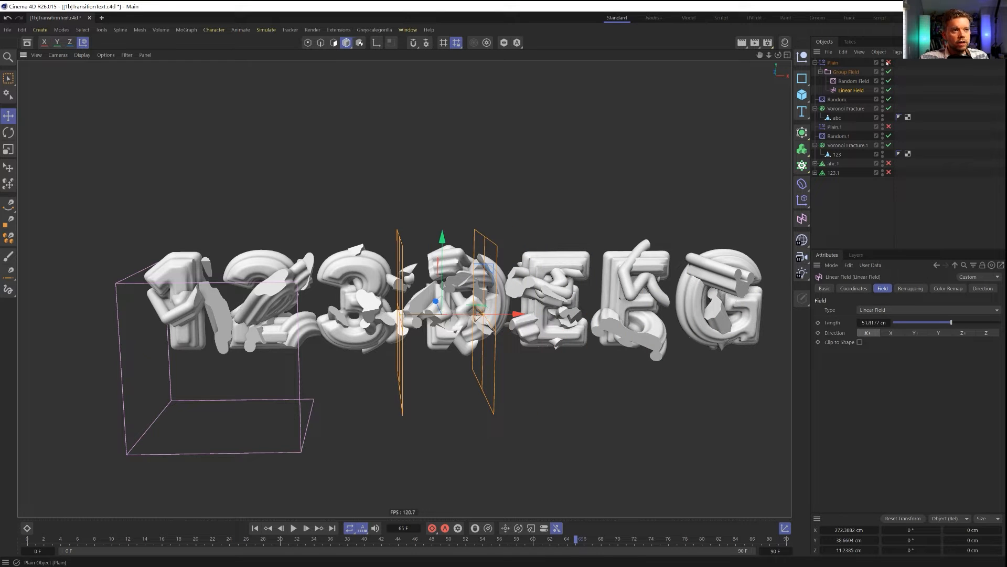
Enable both Plain effectors and turn off Position in their parameters
left_click(833, 63)
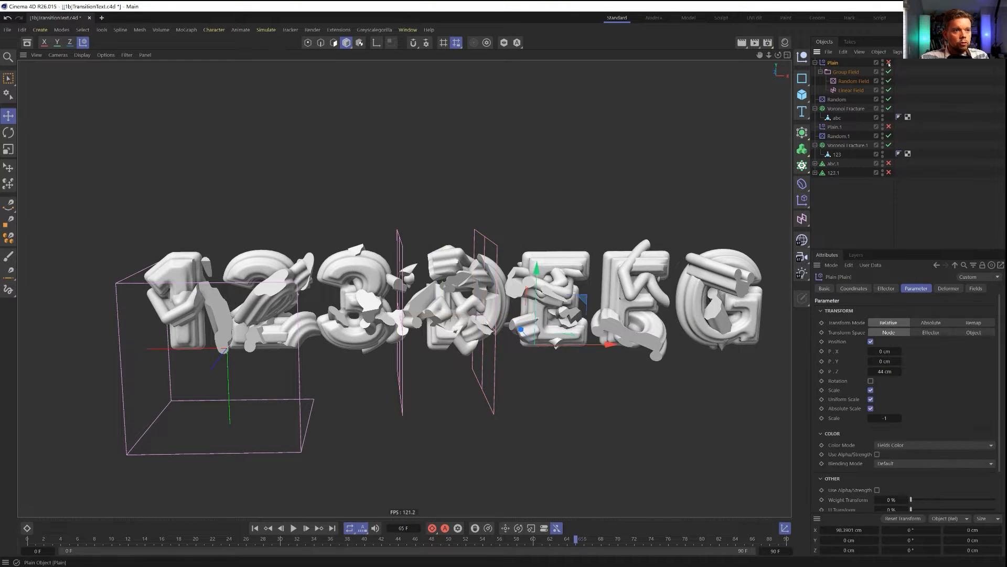
left_click(888, 126)
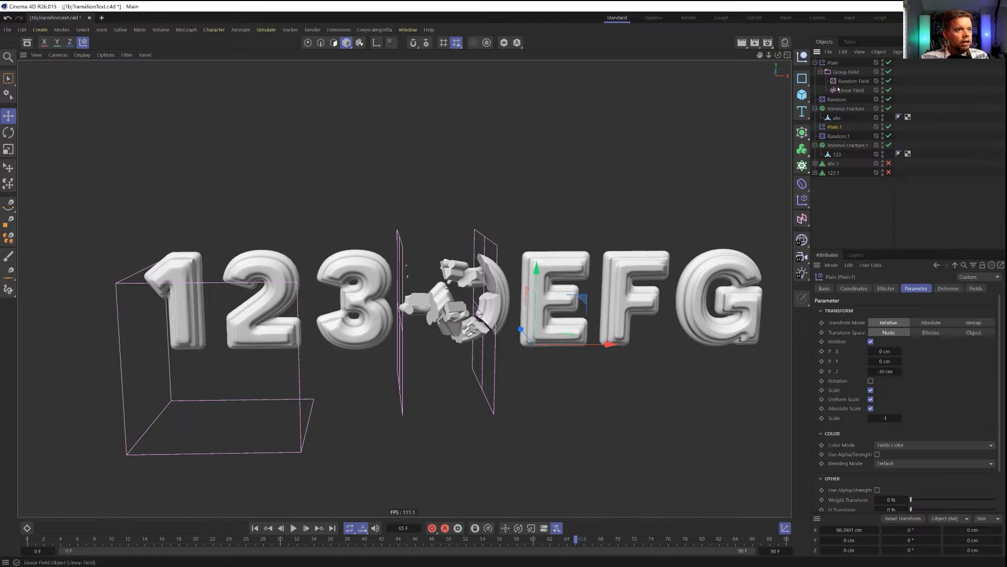
left_click(834, 63, "ctrl")
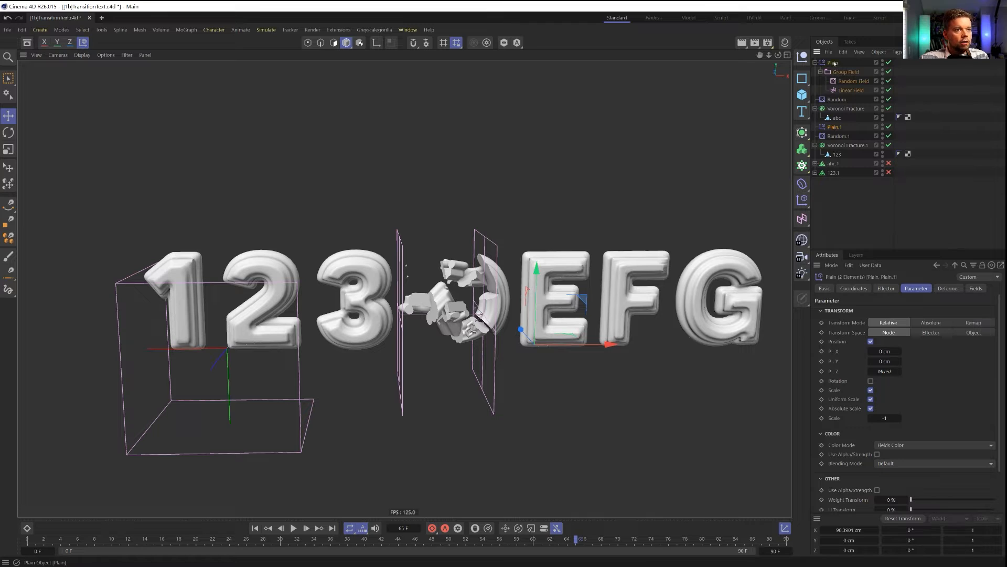
left_click(871, 342)
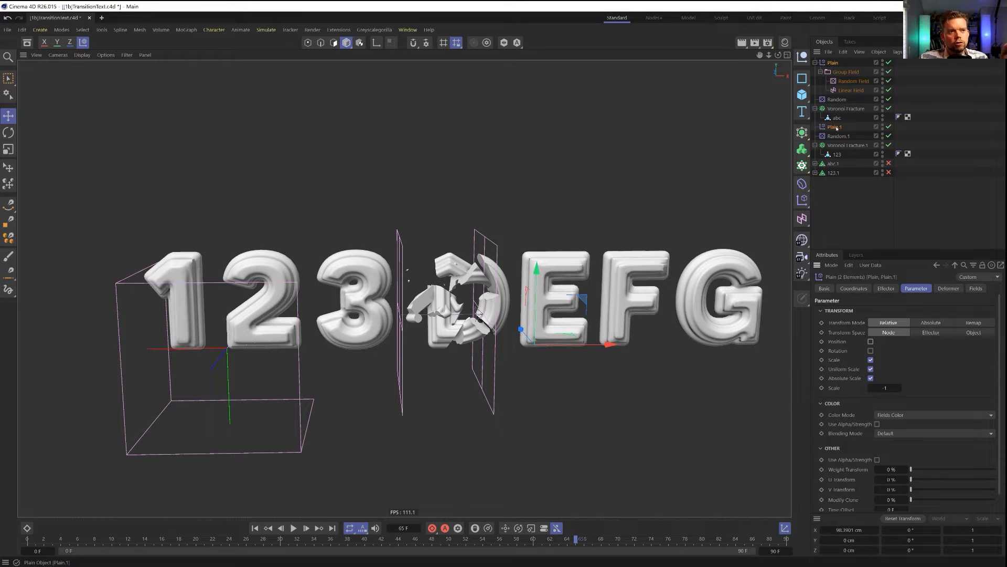
Hide the Random Field in the viewport and set the Linear Field to about 246 cm in X with a length of about 89 cm
left_click(837, 93)
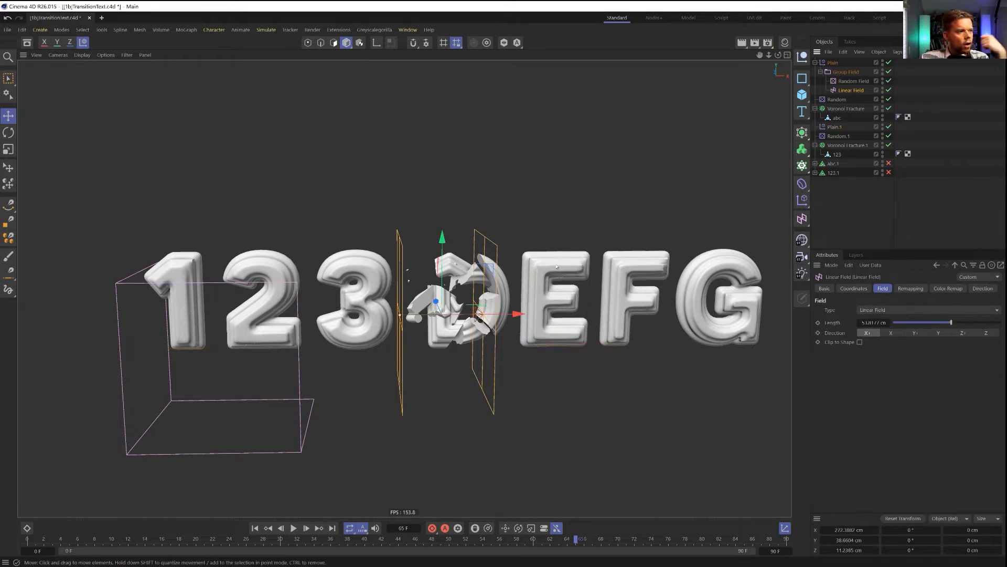
left_click_drag(477, 308, 160, 308)
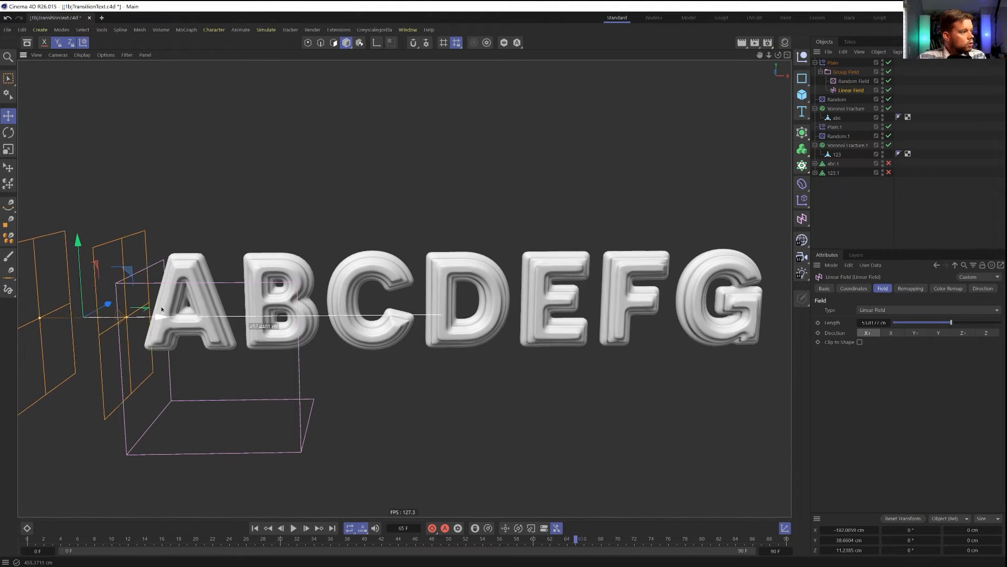
left_click(883, 79)
left_click_drag(159, 327, 596, 329)
left_click_drag(481, 323, 500, 362)
left_click_drag(604, 320, 430, 322)
left_click_drag(907, 323, 990, 322)
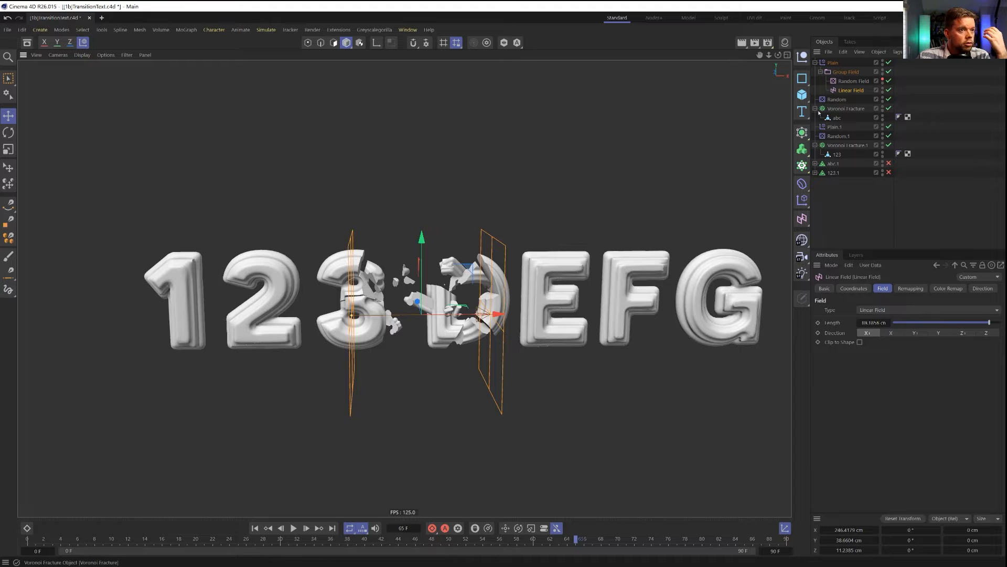
Set the Point Amount of the letters' Voronoi Fracture distribution source to 555
left_click(845, 108)
left_click(840, 146, "ctrl")
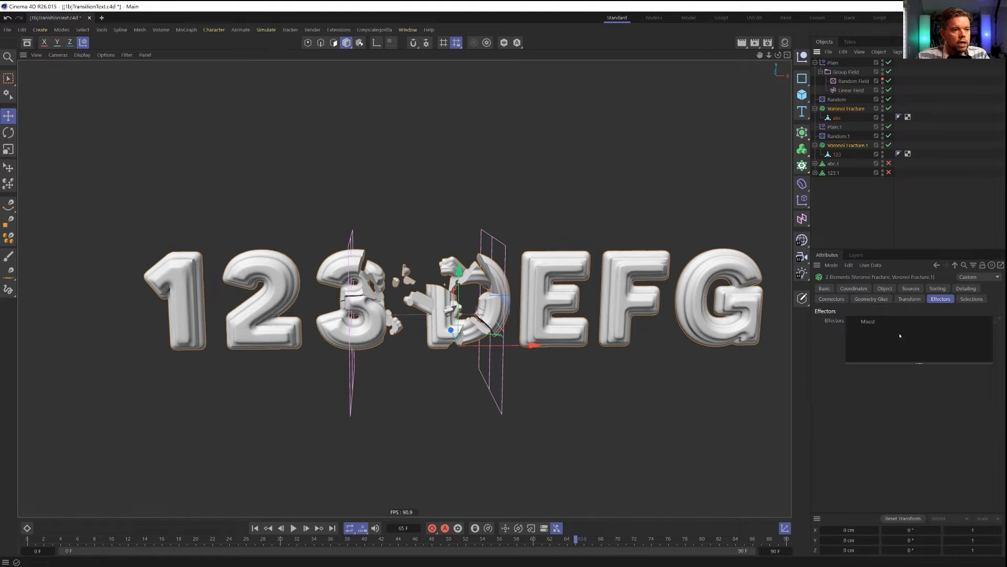
left_click(911, 288)
left_click(885, 289)
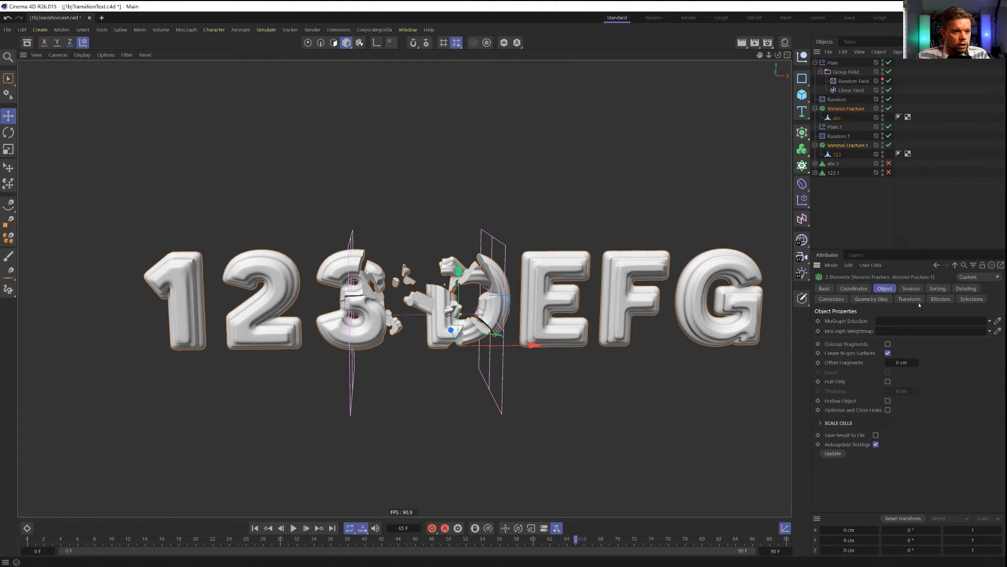
left_click(911, 288)
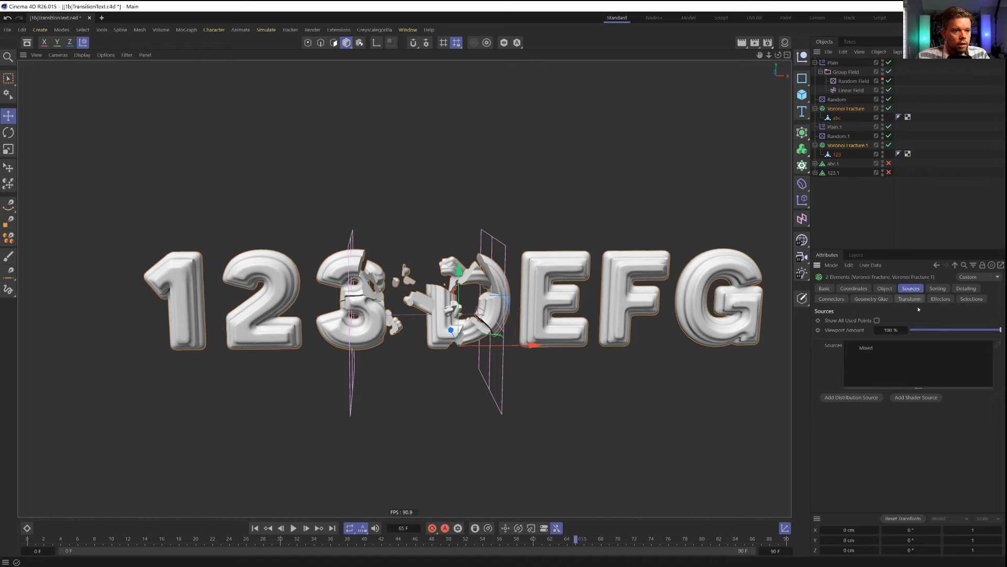
left_click(846, 109)
left_click(871, 349)
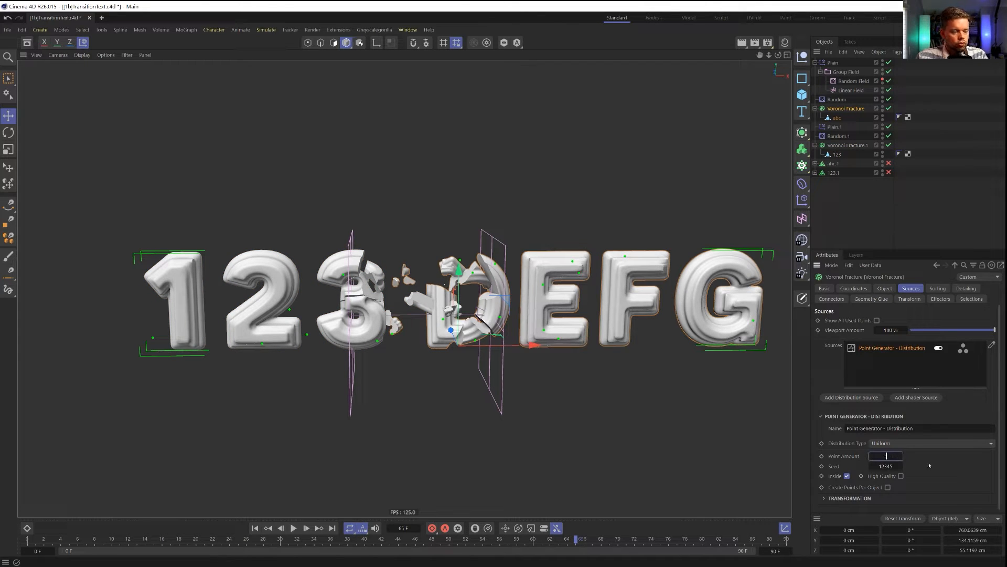
key("Return")
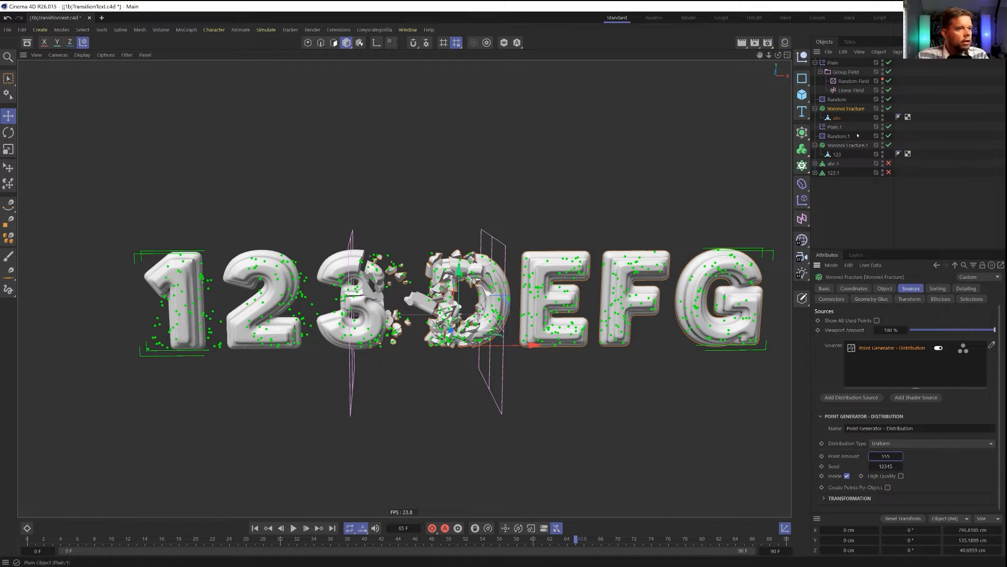
Set the Point Amount of the numbers' Voronoi Fracture distribution source to 555
left_click(846, 144)
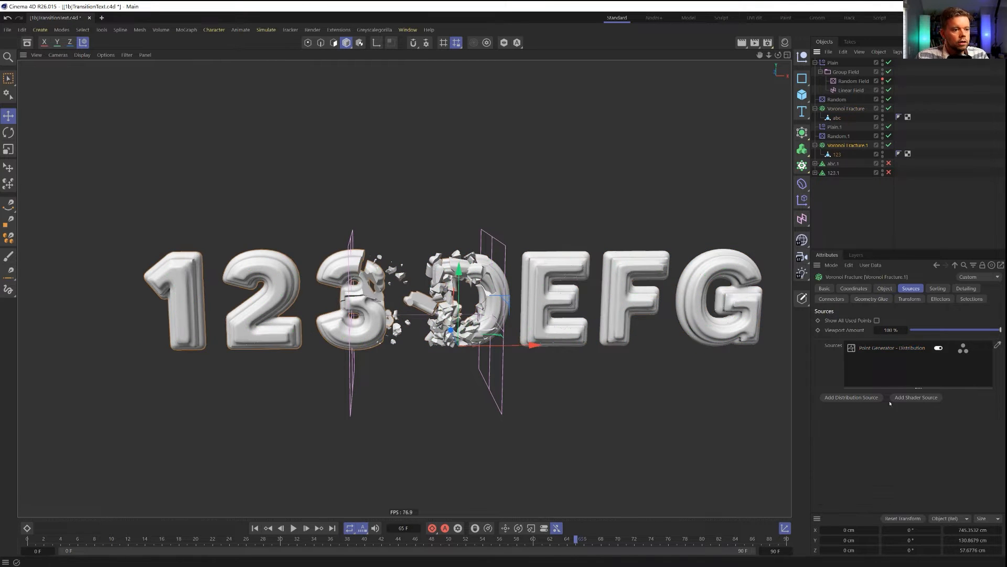
left_click(883, 348)
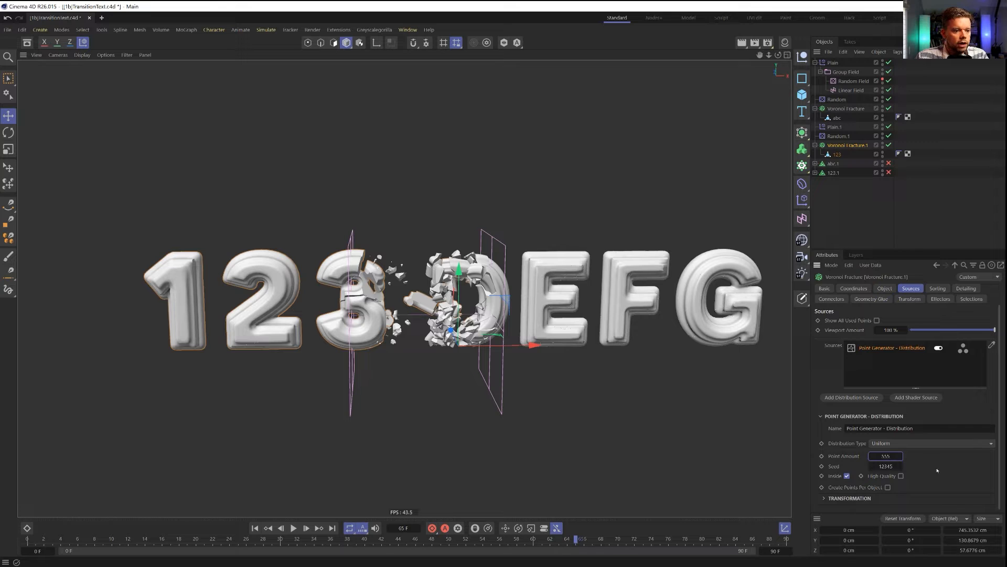
type("555")
key("Return")
Shorten the Linear Field to about 62 cm, centred at about 267 cm in X
left_click(845, 182)
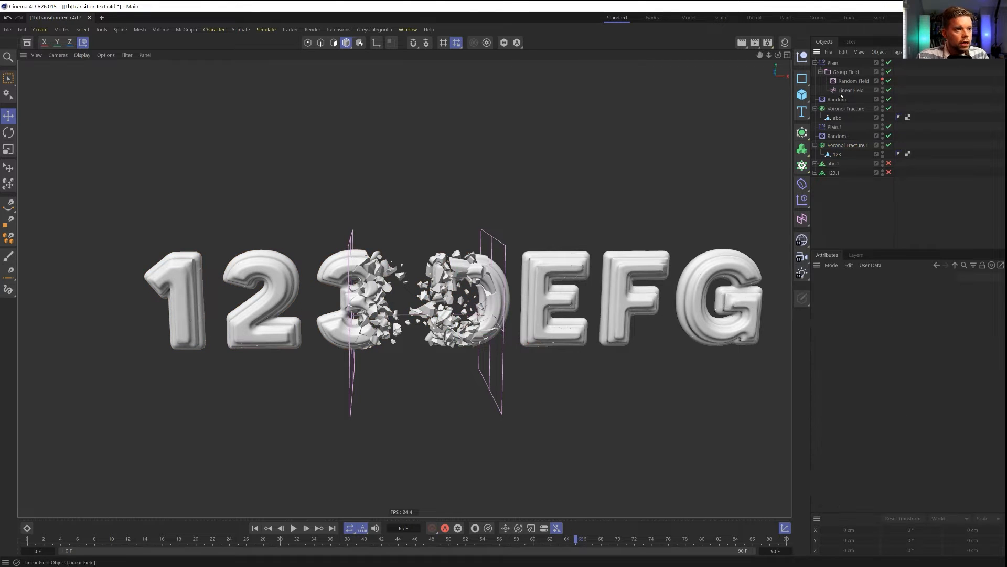
left_click(842, 91)
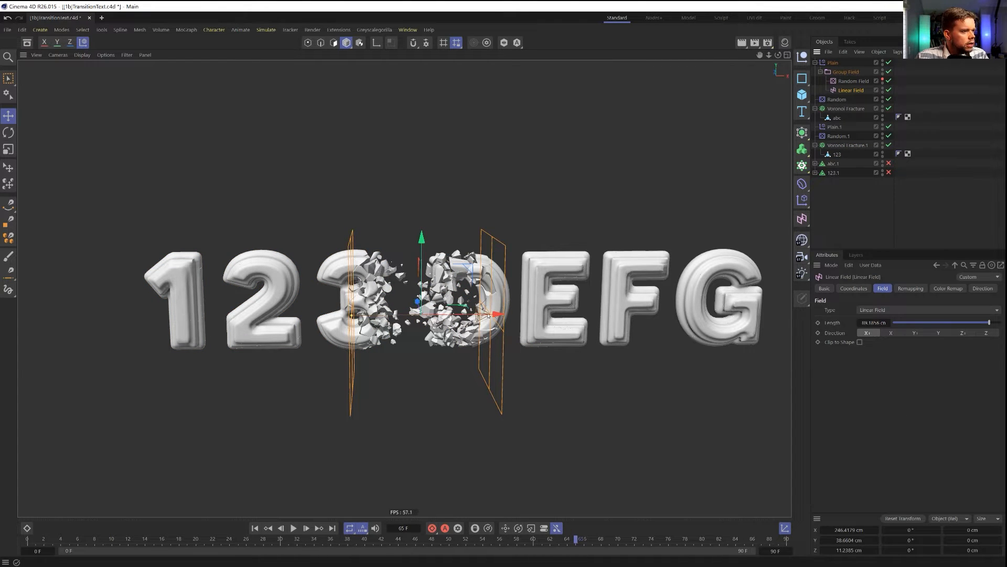
left_click_drag(488, 313, 469, 360)
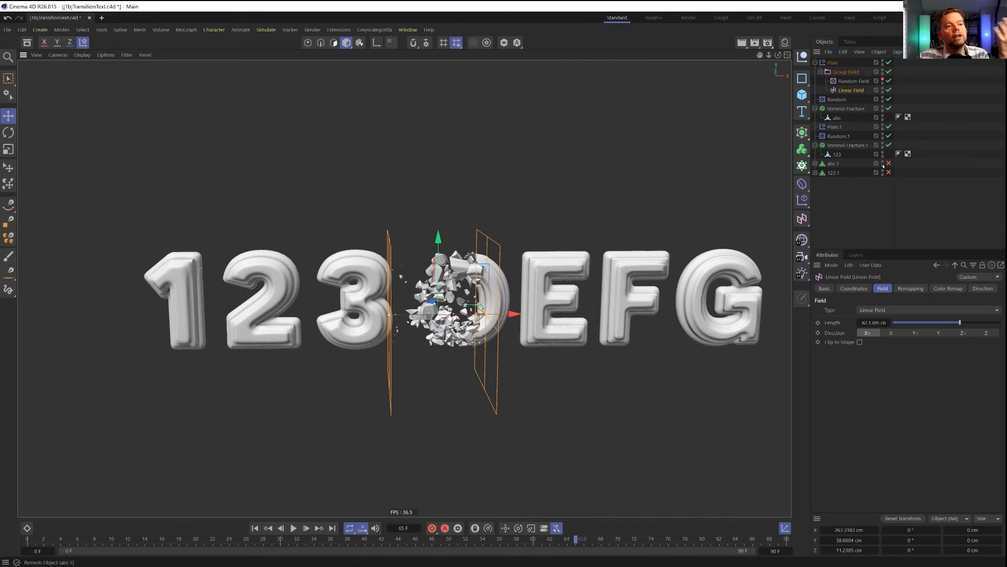
Enable Position on both Random effectors, with 50 cm in X, Y and Z
left_click(838, 136)
left_click(837, 100, "ctrl")
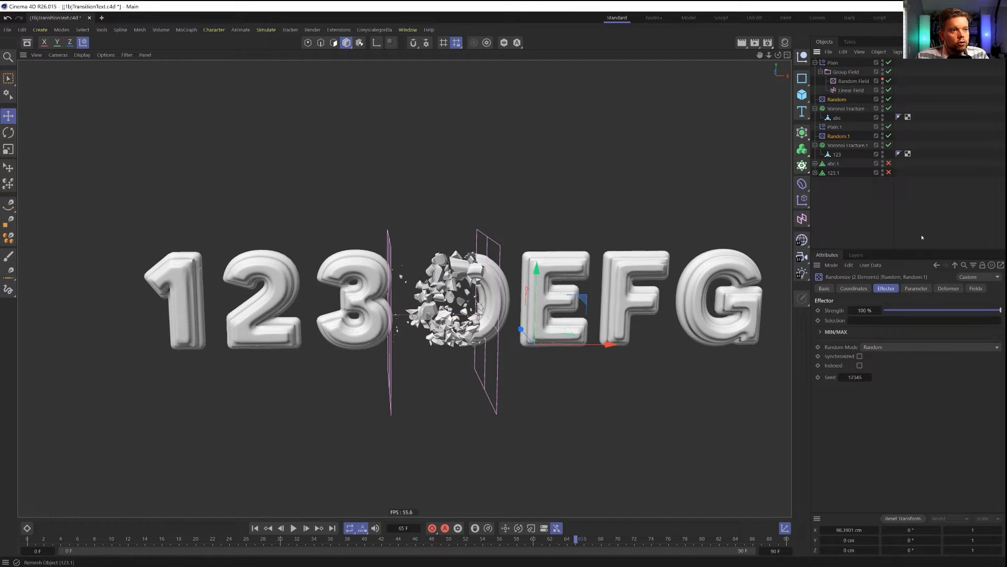
left_click(915, 288)
left_click(870, 341)
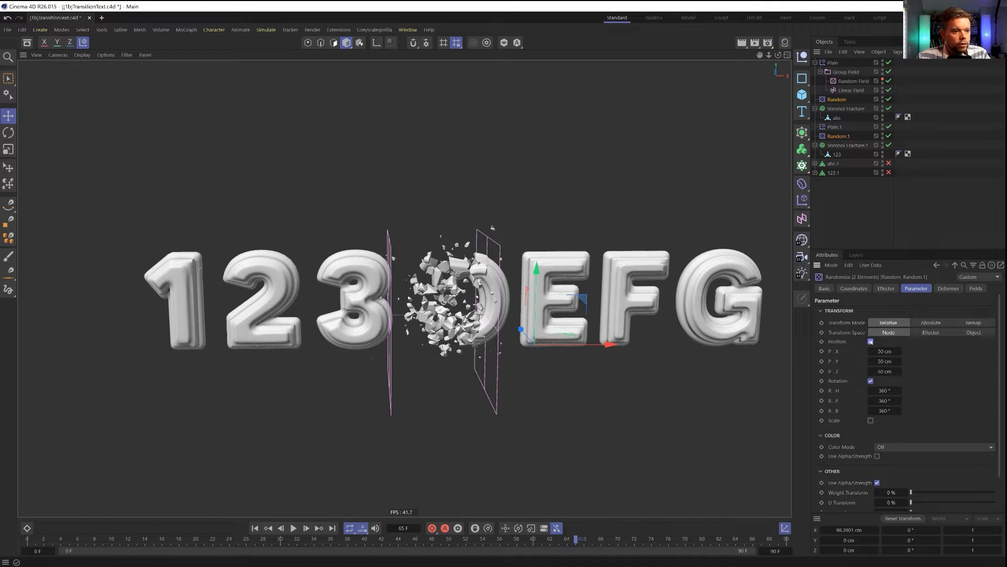
left_click(870, 341)
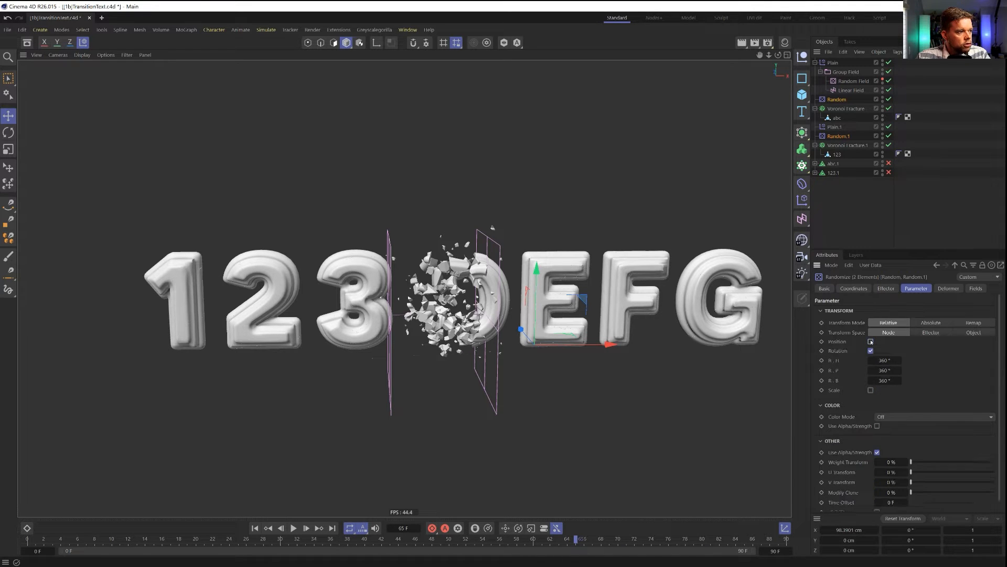
left_click(870, 341)
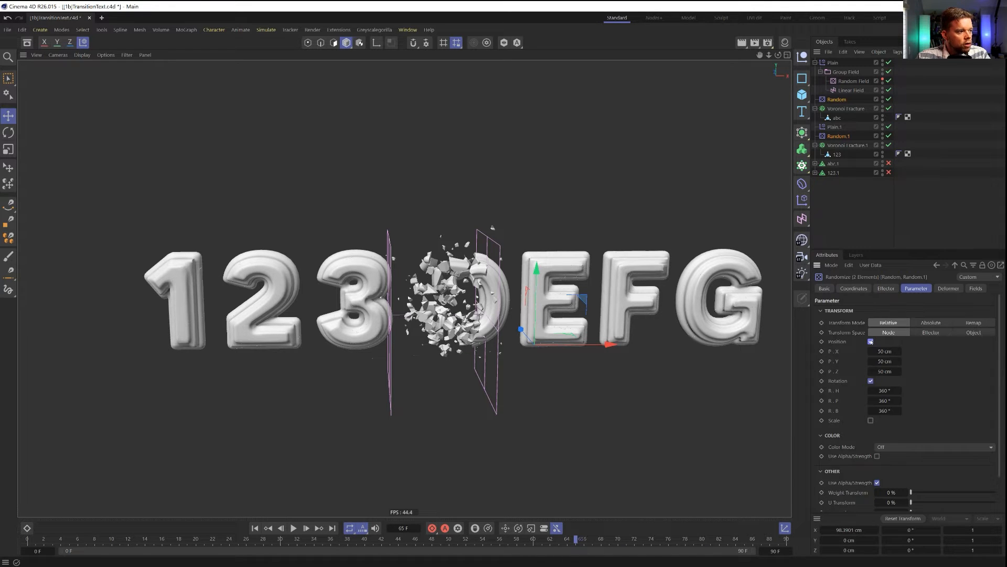
Lengthen the Linear Field to about 2900 cm, centred at about 22 cm in X, so it spans the whole text
left_click(851, 90)
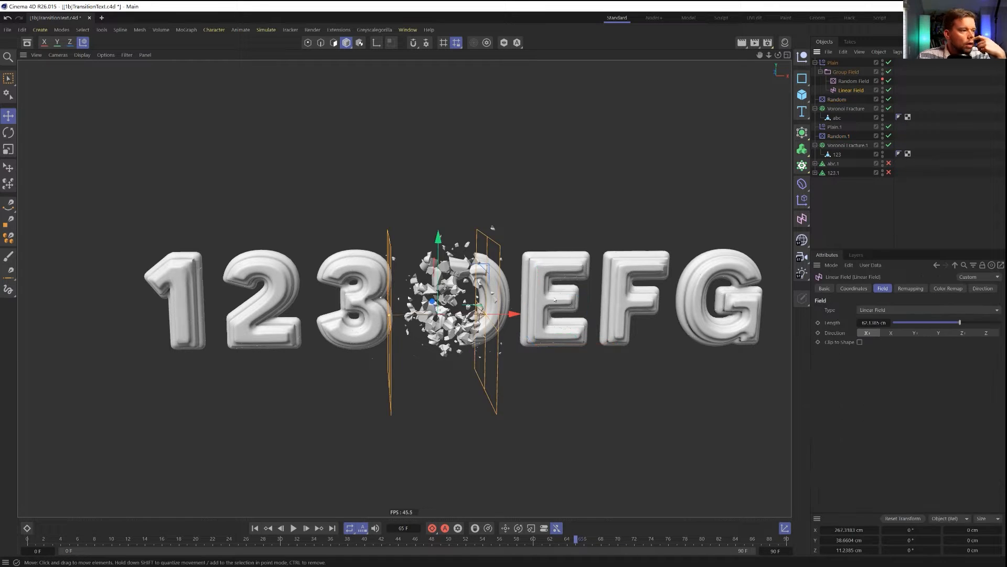
left_click_drag(518, 316, 665, 321)
right_click_drag(665, 321, 577, 329, "alt")
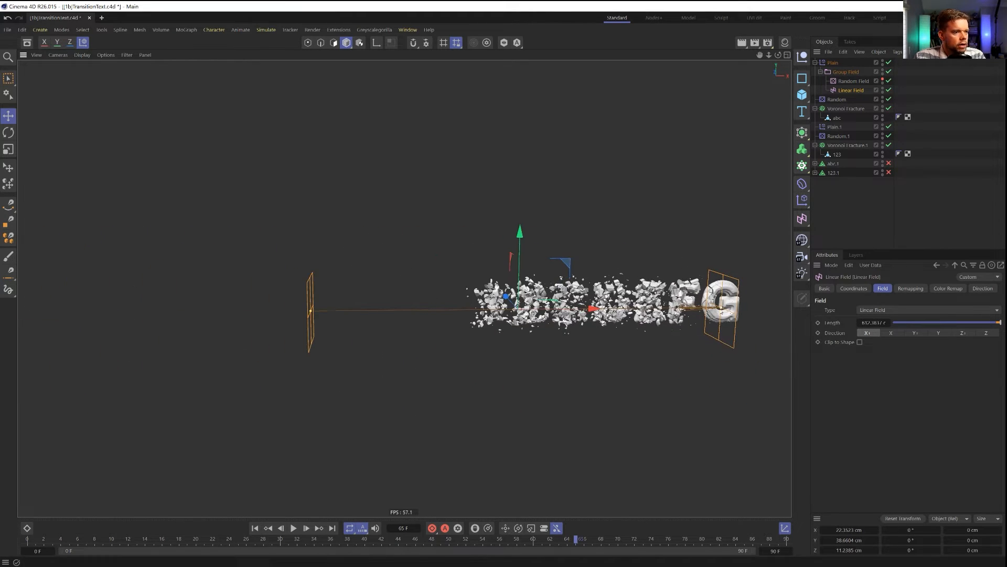
left_click_drag(310, 311, 2, 310)
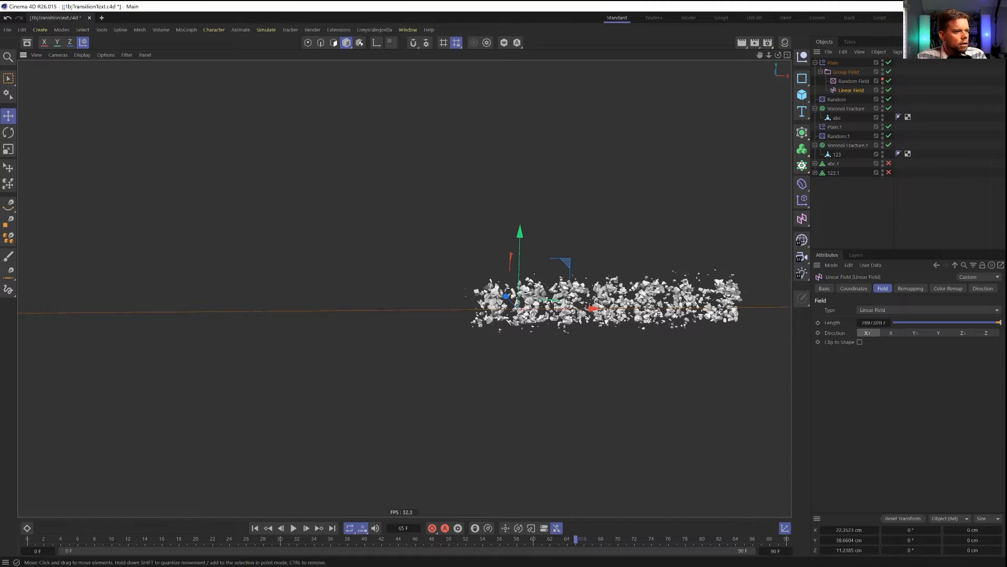
Sweep the long Linear Field back and forth along X past both ends of the text to preview the transition
scroll(590, 306, "down", 3)
middle_click_drag(590, 305, 428, 329, "alt")
left_click_drag(437, 331, 24, 343)
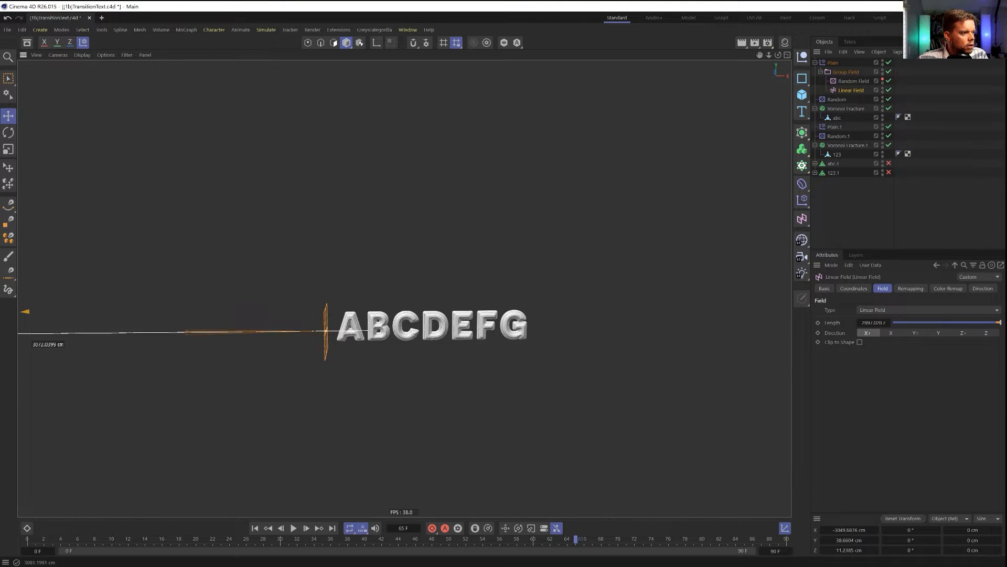
left_click_drag(25, 343, 364, 370)
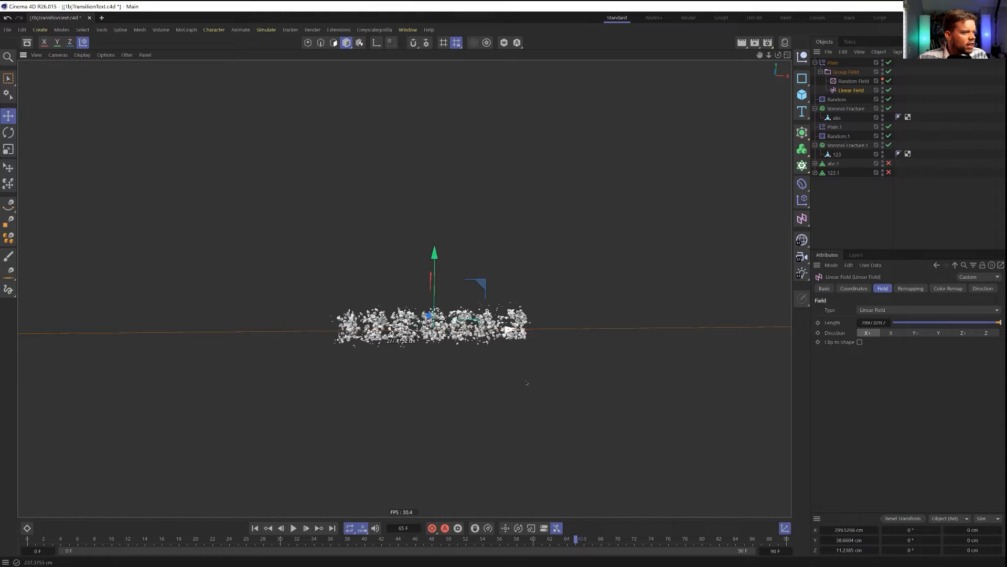
left_click_drag(526, 382, 745, 339)
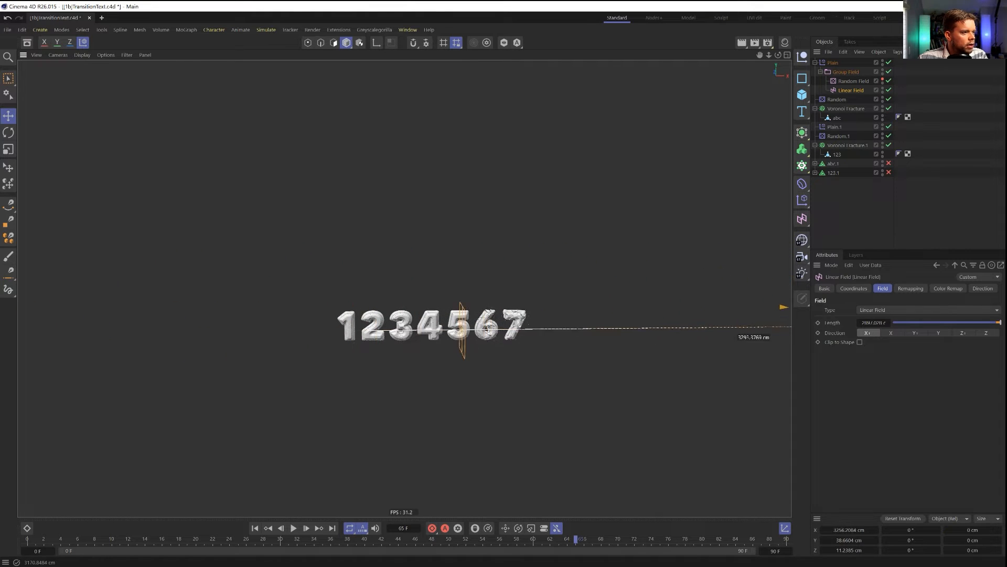
left_click_drag(1006, 388, 380, 427)
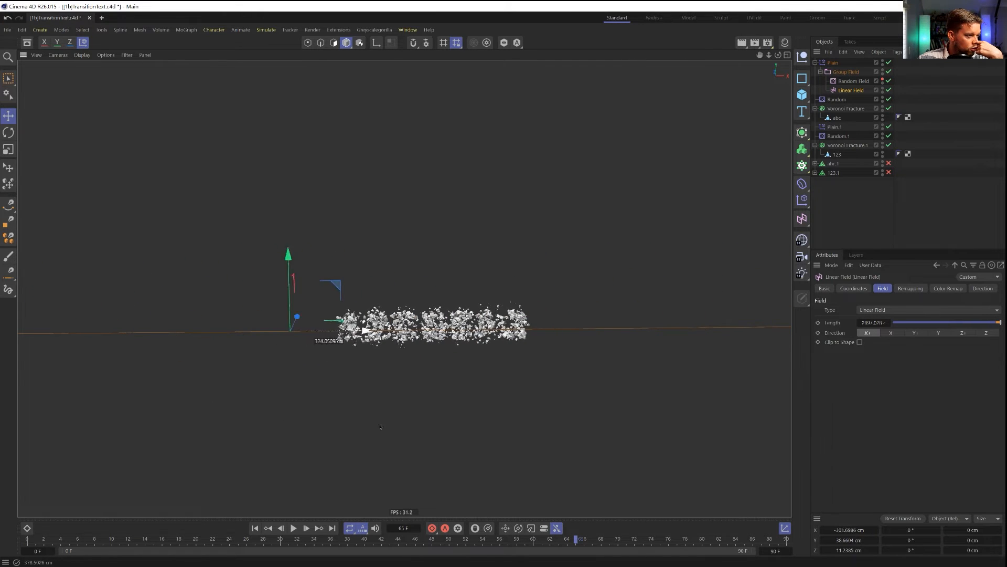
left_click_drag(592, 440, 579, 407)
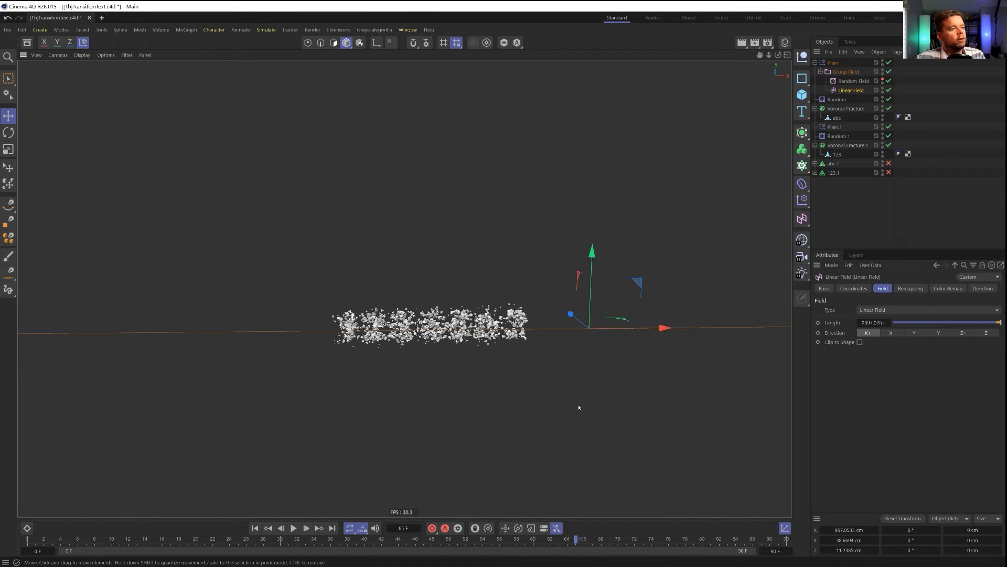
Shorten the Linear Field to 100 cm and move it to about 315 cm in X, in the middle of the text
left_click_drag(925, 322, 1002, 322)
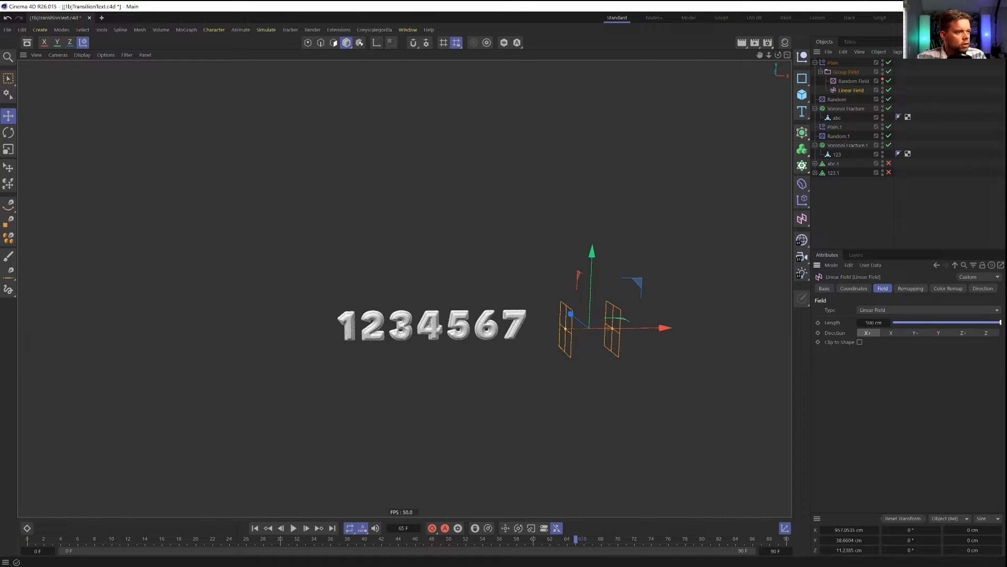
left_click_drag(616, 320, 590, 333)
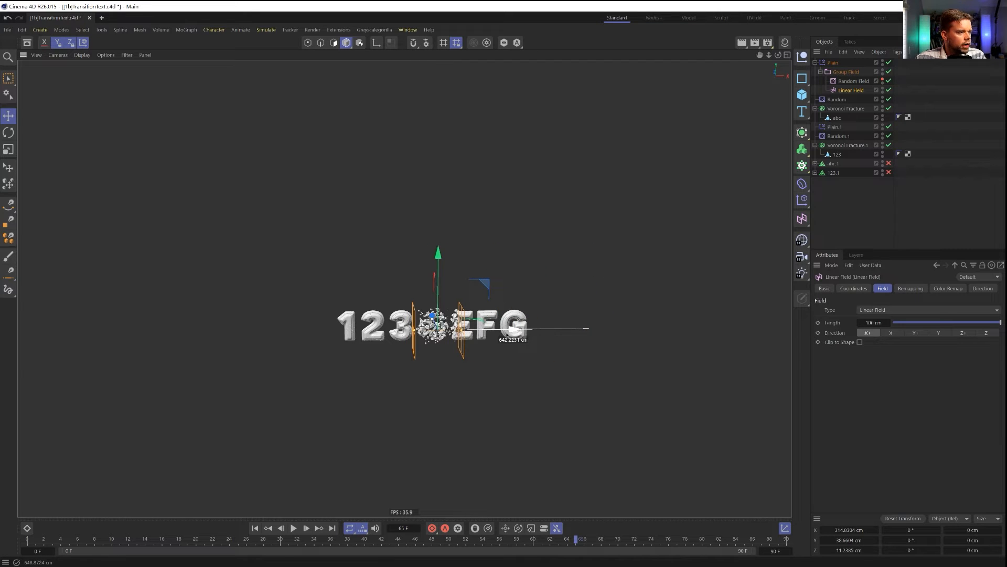
Rotate the Linear Field to -90° in bank and sweep it vertically through the text, ending at about 13 cm in Y
scroll(451, 288, "up", 3)
key("r")
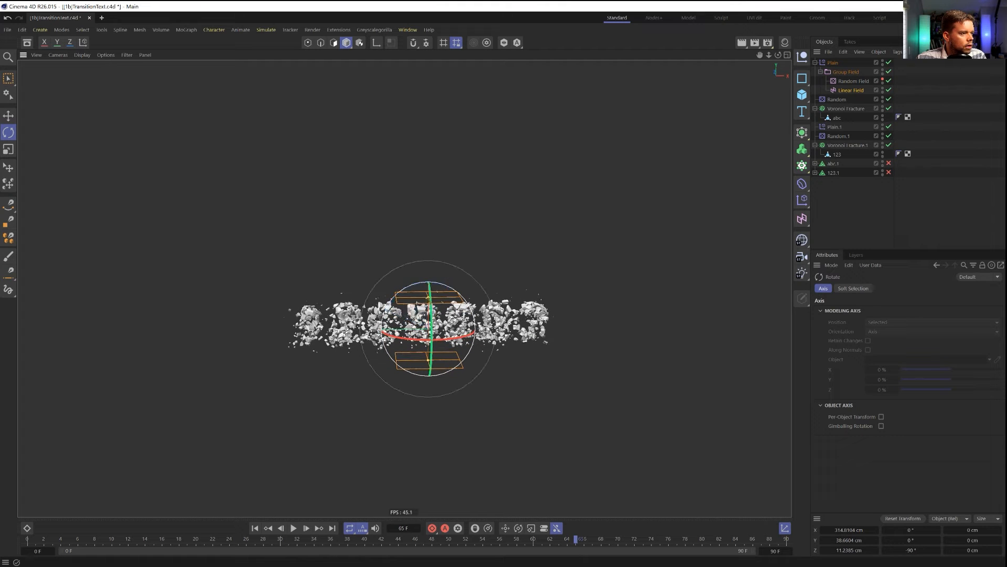
key("e")
left_click_drag(430, 250, 434, 299)
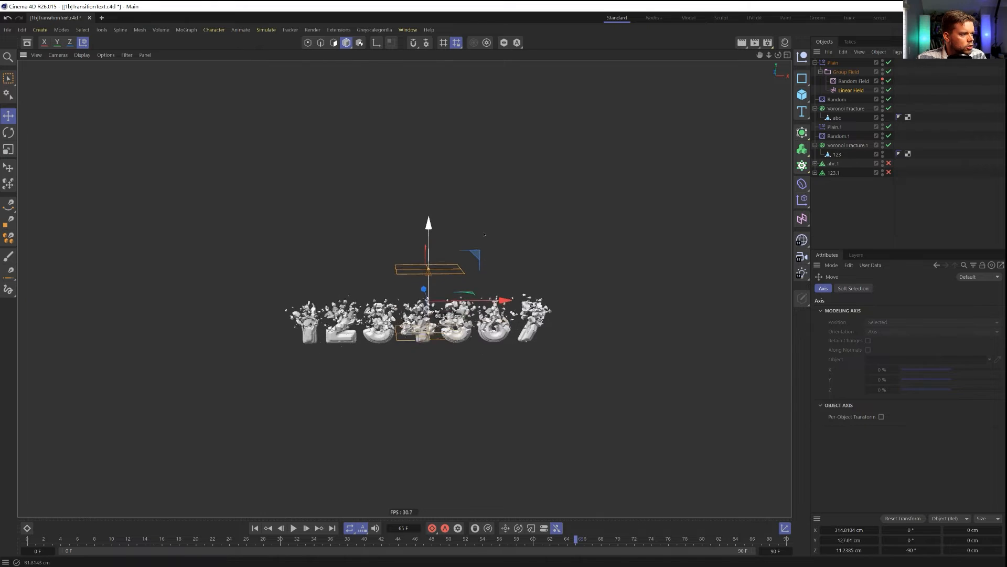
left_click_drag(484, 234, 517, 350)
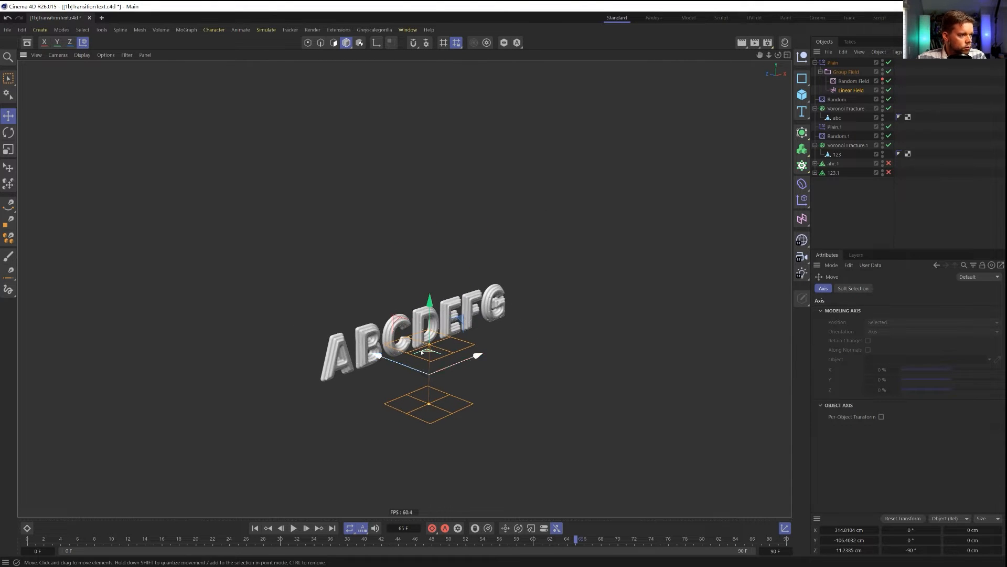
left_click_drag(430, 325, 433, 290)
Rotate the Linear Field to -90° in pitch and sweep it through the text's depth, ending at about 19 cm in Z
key("r")
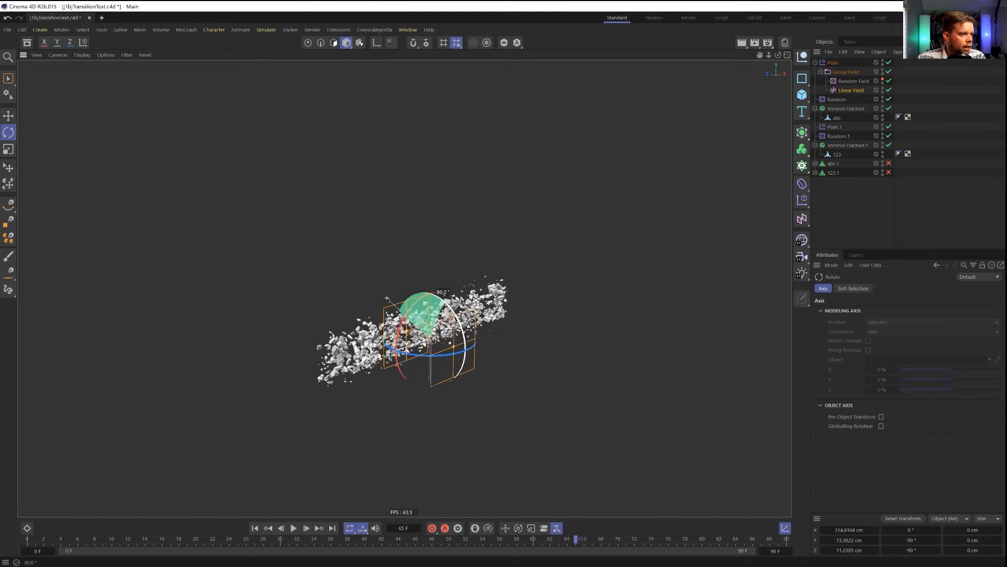
key("e")
key("w")
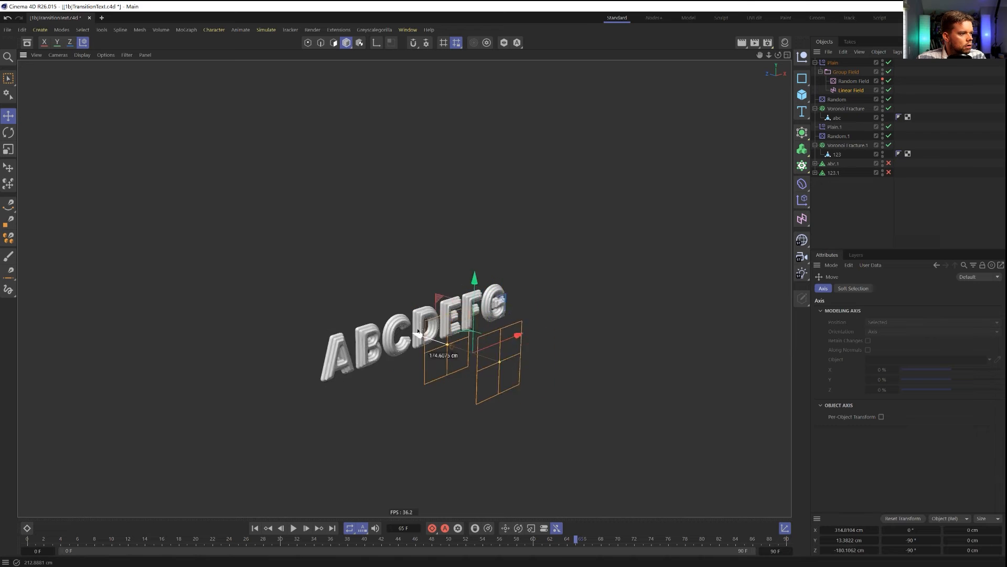
left_click_drag(467, 340, 422, 323)
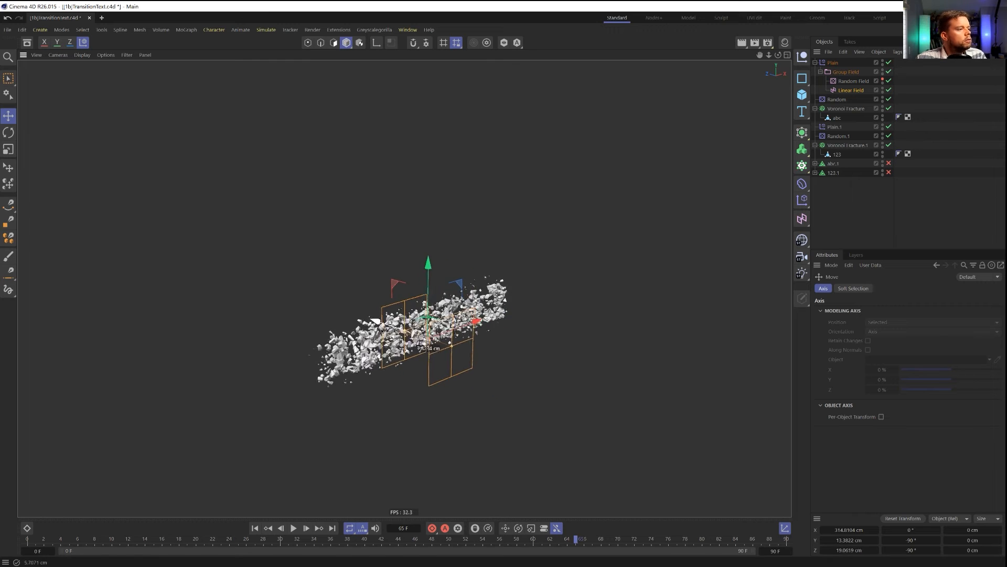
Sweep the rotated linear field along Z through the text, to about 105 cm, to test the transition
mouse_move(359, 328)
left_mouse_down()
mouse_move(336, 332)
mouse_move(359, 344)
left_mouse_up()
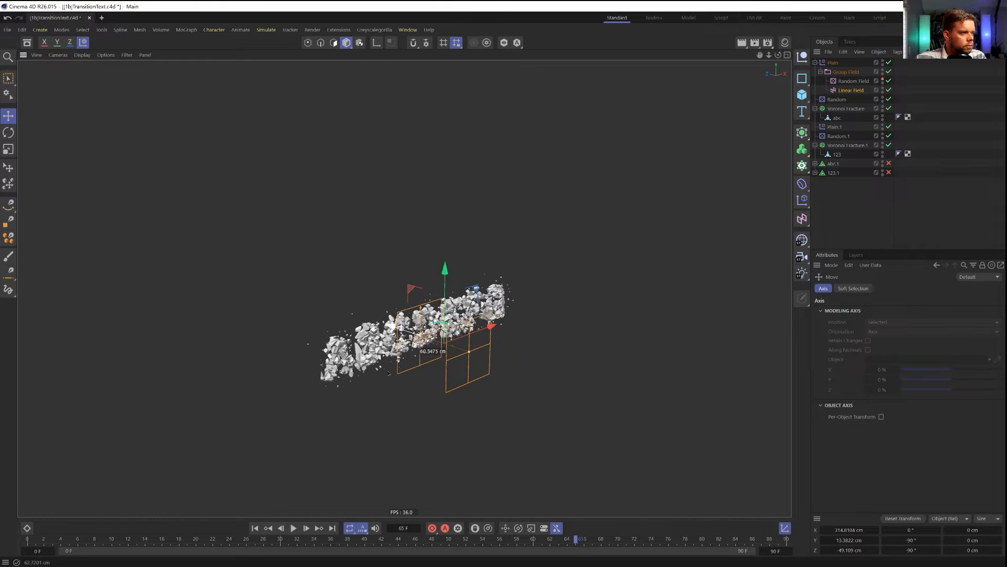
left_click_drag(376, 375, 370, 374)
left_click_drag(446, 335, 407, 309, "alt")
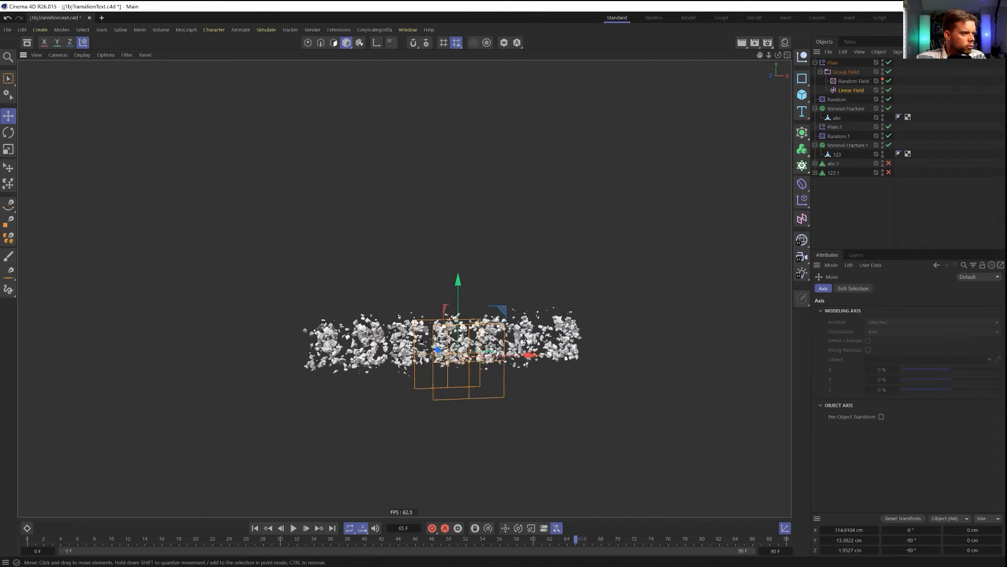
scroll(406, 309, "up", 4)
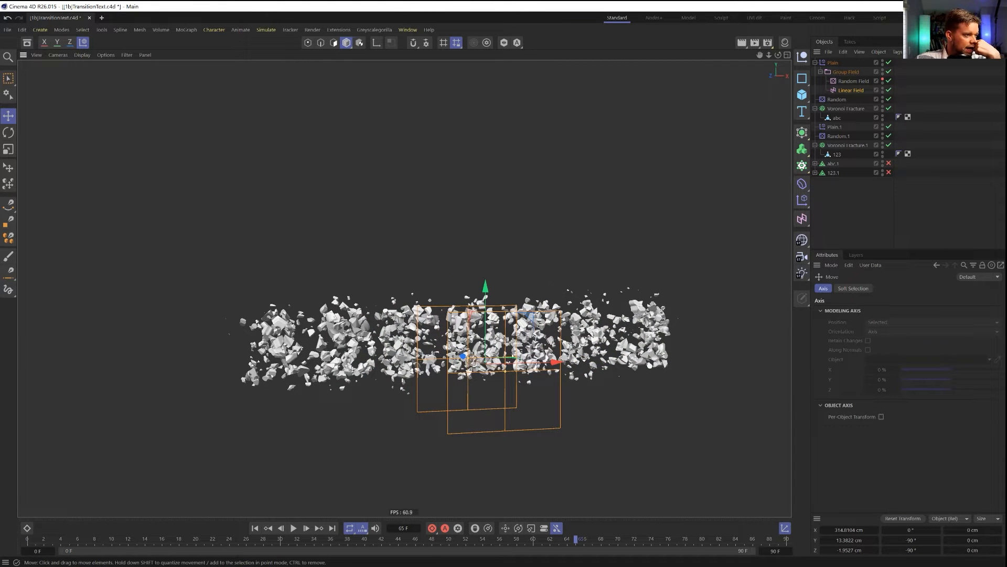
mouse_move(463, 357)
left_mouse_down()
mouse_move(442, 348)
mouse_move(511, 366)
mouse_move(428, 350)
mouse_move(445, 358)
left_mouse_up()
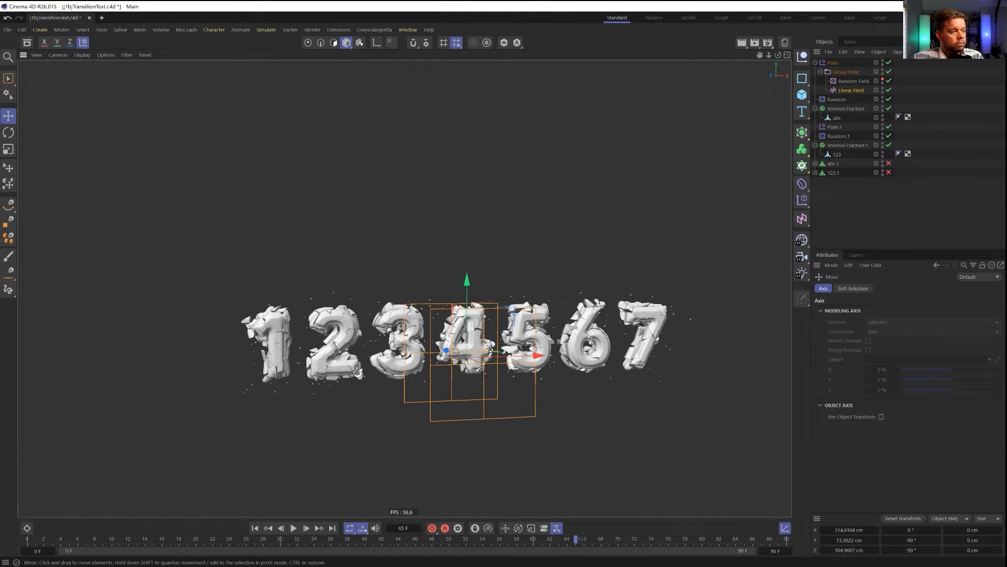
Undo the linear field's Z moves and rotation, and lower the field to about Y -12.8 cm
key("ctrl+z")
key("ctrl+z")
key("ctrl+z")
key("ctrl+z")
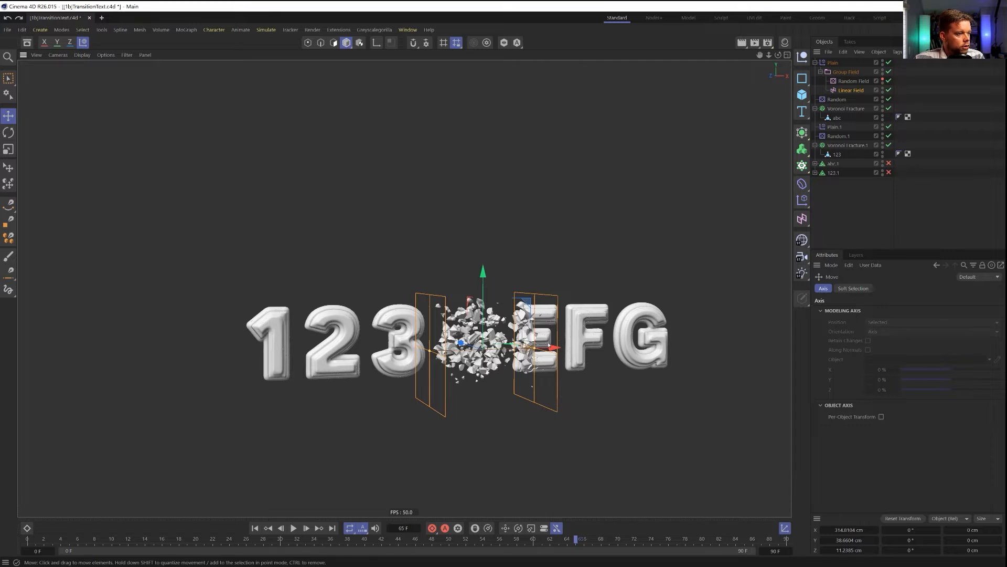
left_click_drag(554, 347, 561, 374)
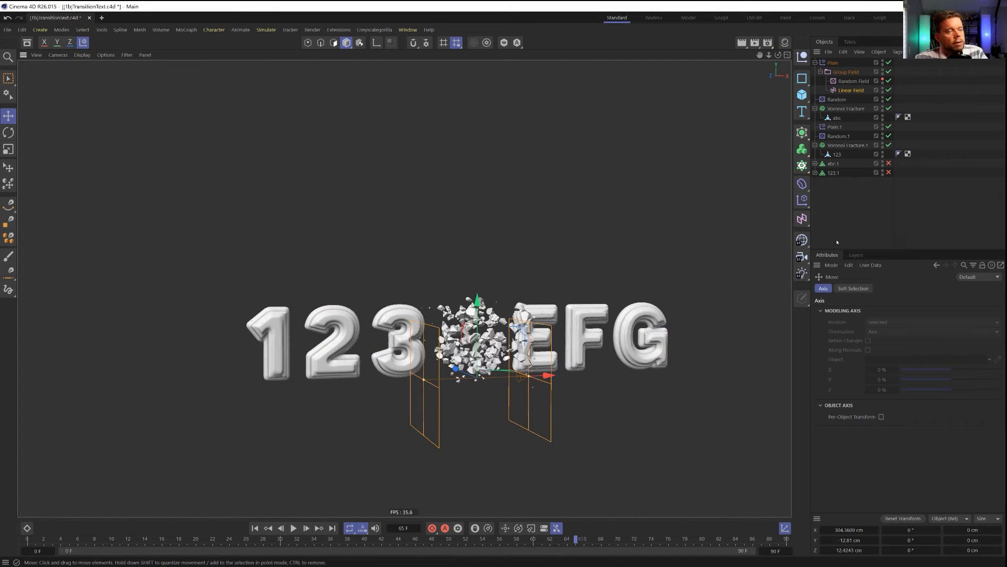
In the first Plain effector's Group Field, enable the Linear Field layer's color channel and disable the Invert layer's color channel
left_click(831, 66)
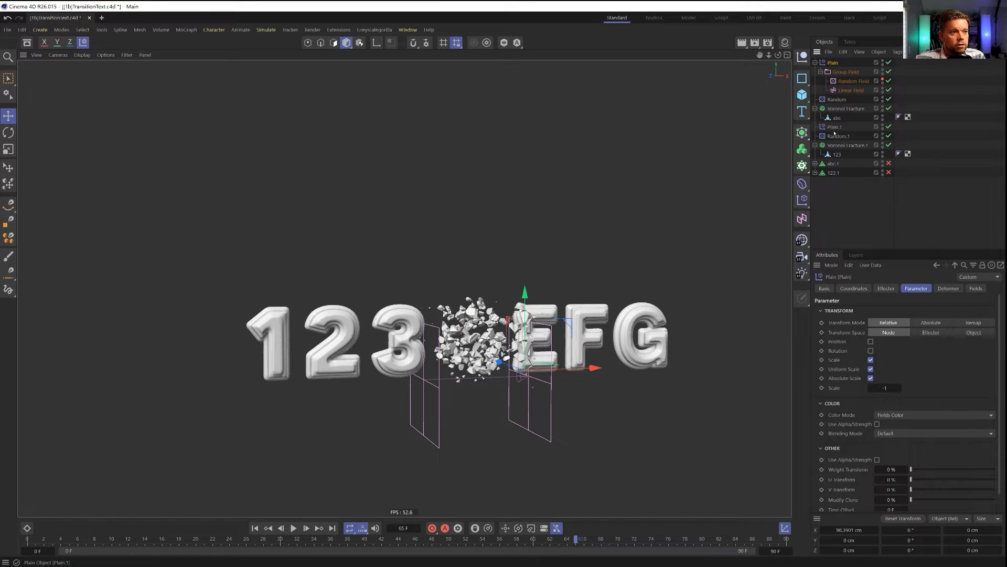
left_click(834, 127, "ctrl")
left_click(974, 288)
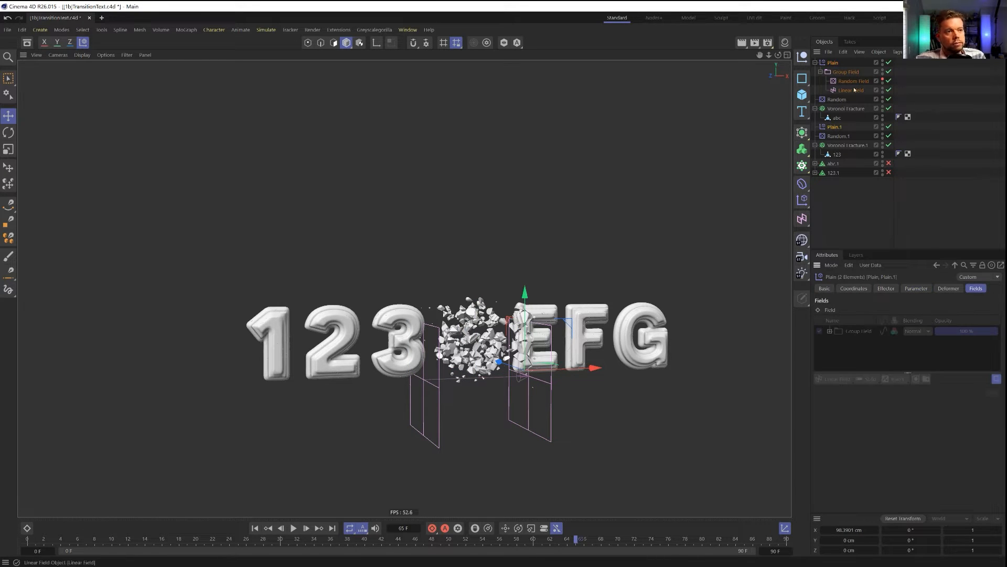
left_click(852, 90)
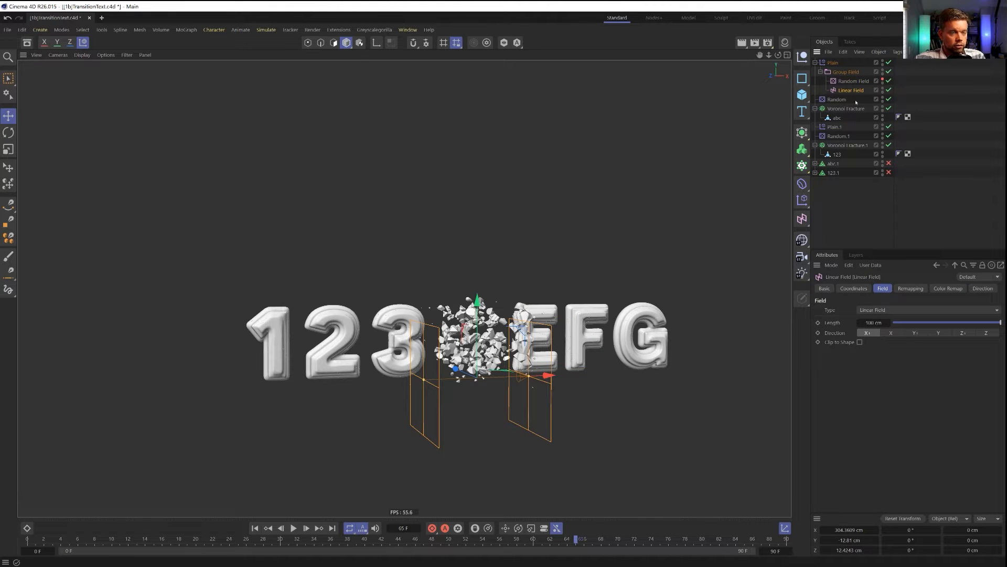
left_click(834, 62)
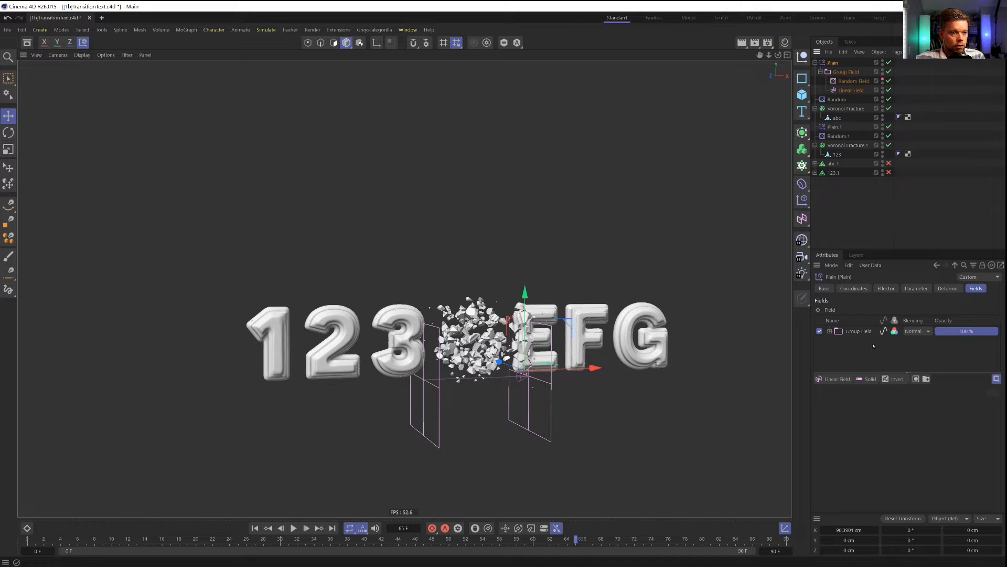
left_click(830, 331)
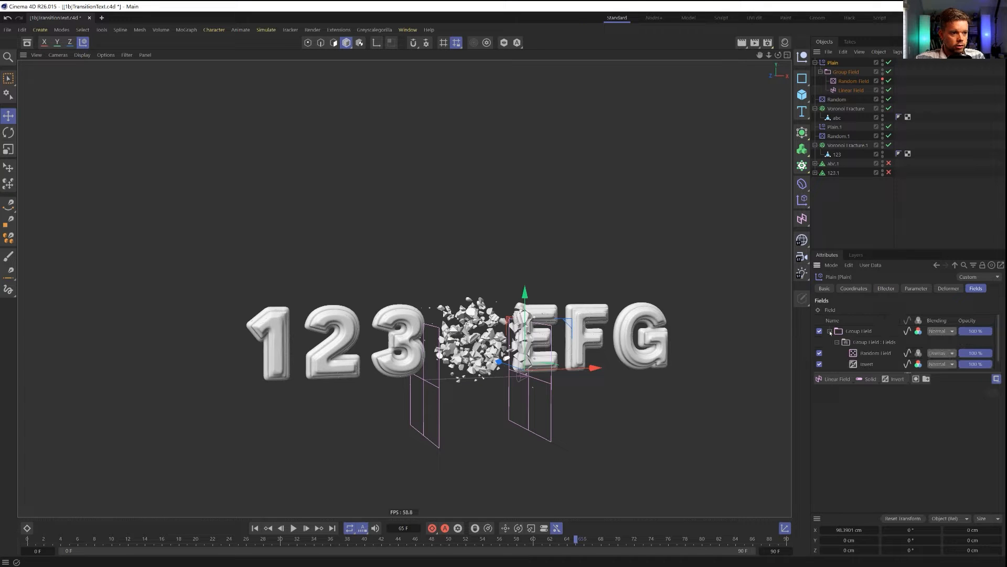
left_click_drag(922, 360, 910, 369)
left_click(919, 365)
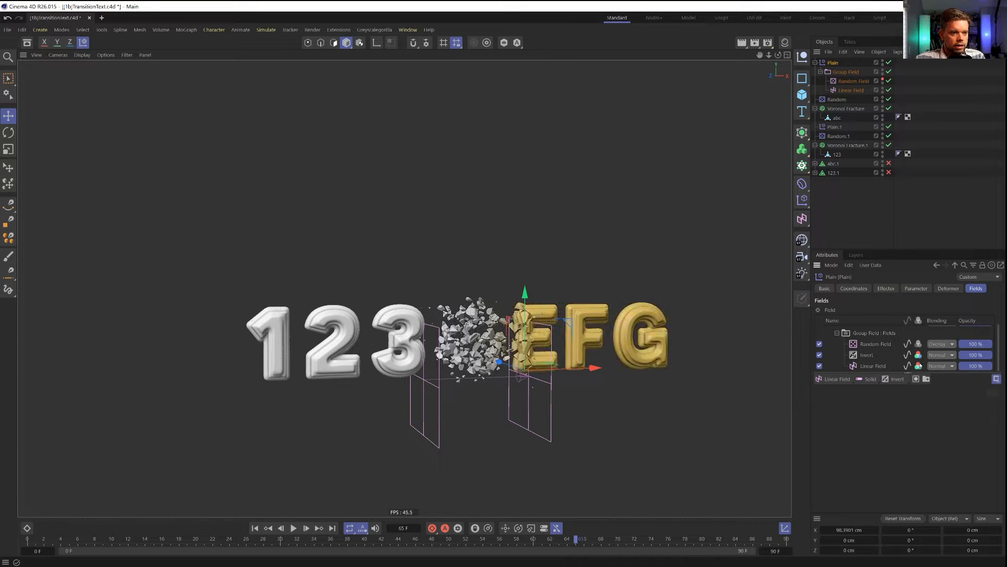
left_click(918, 356)
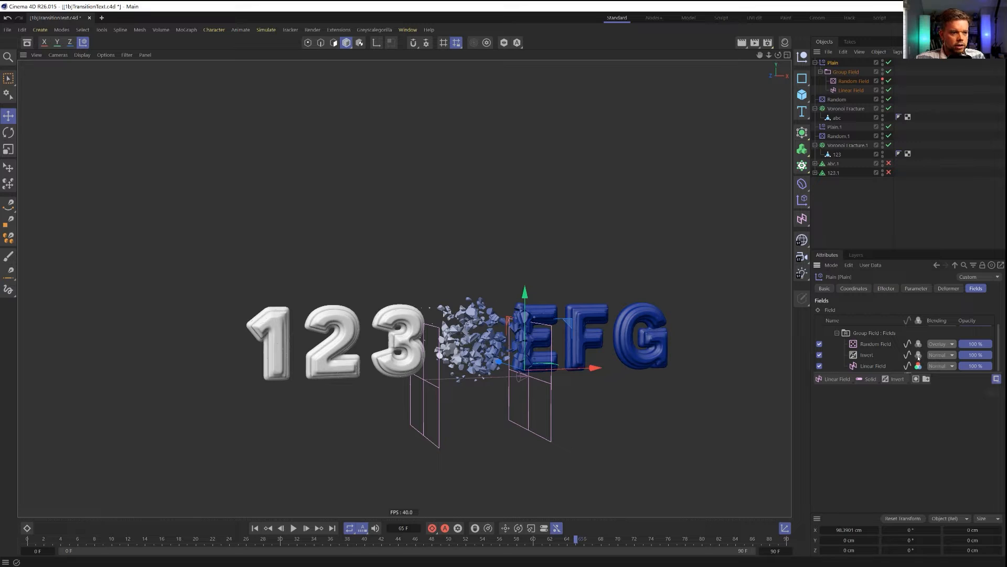
Set the linear field's Color Remap mode to Gradient
left_click(839, 127)
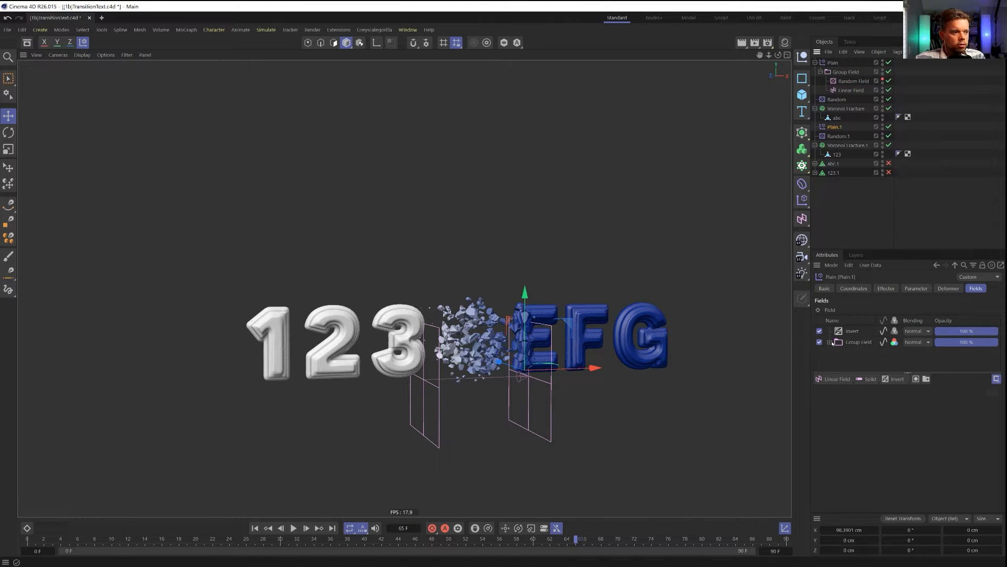
left_click(851, 90)
left_click(948, 288)
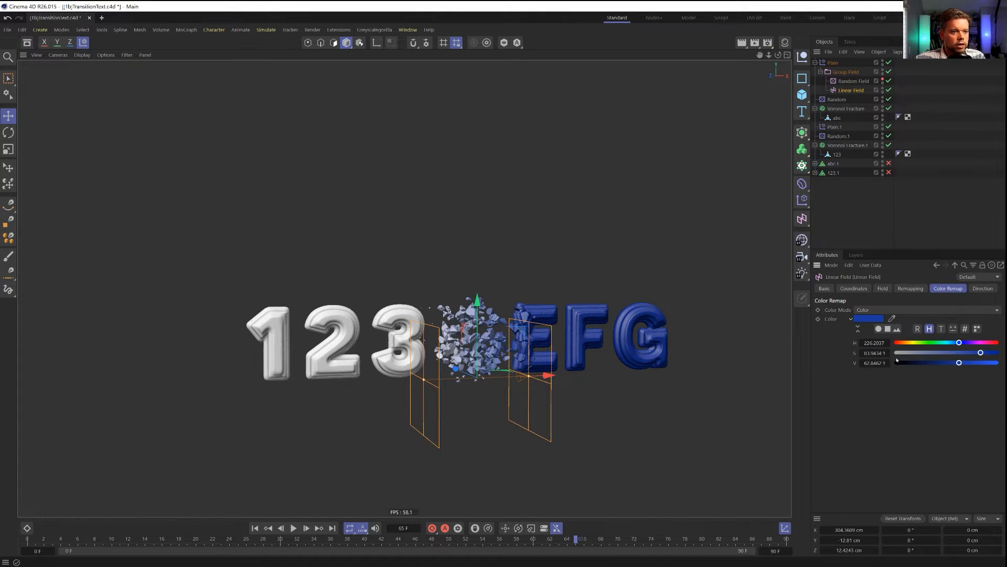
left_click(878, 311)
left_click(875, 345)
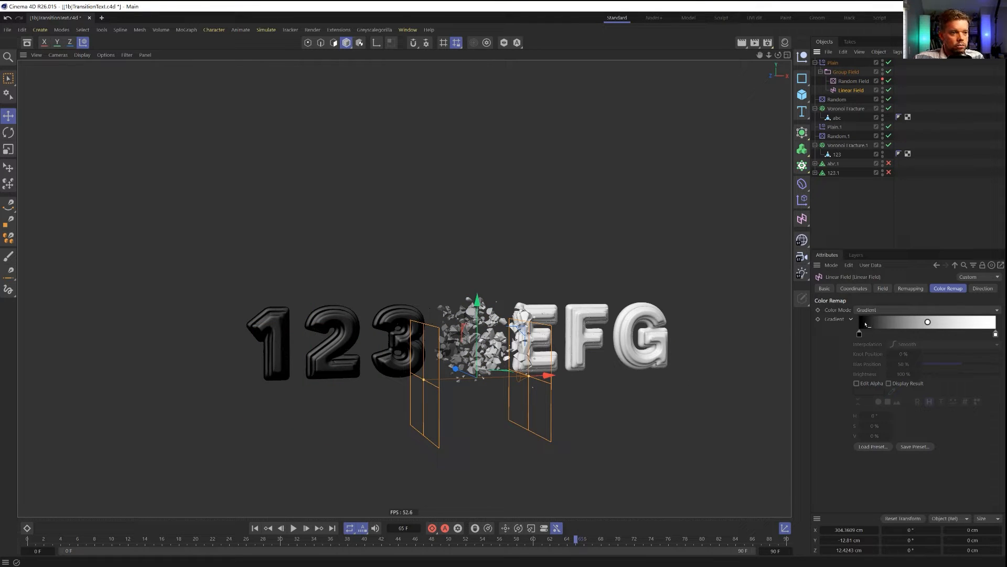
Load the Full Colors preset into the linear field's gradient, widen the field and move it to about X 274.9 cm
left_click(874, 446)
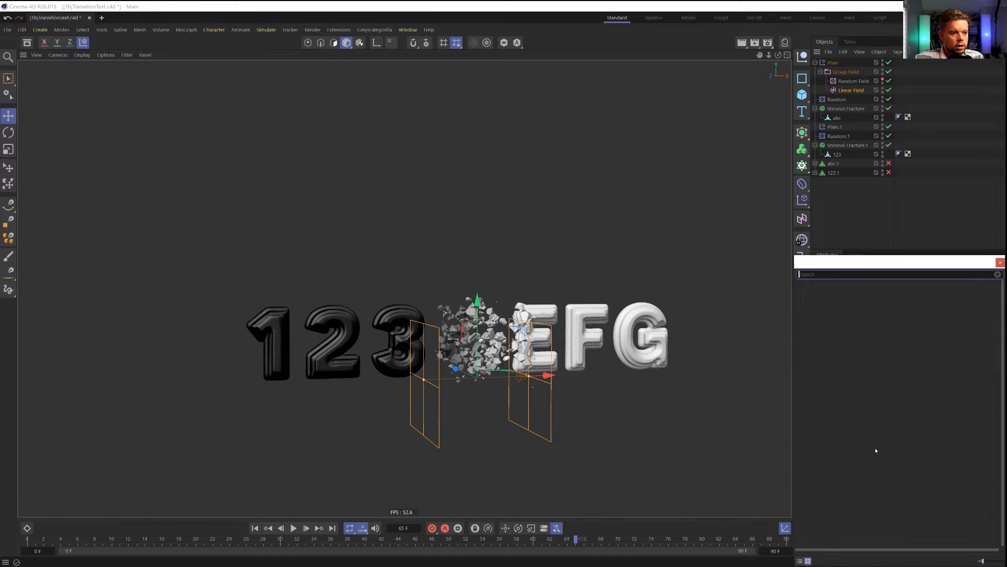
left_click(871, 340)
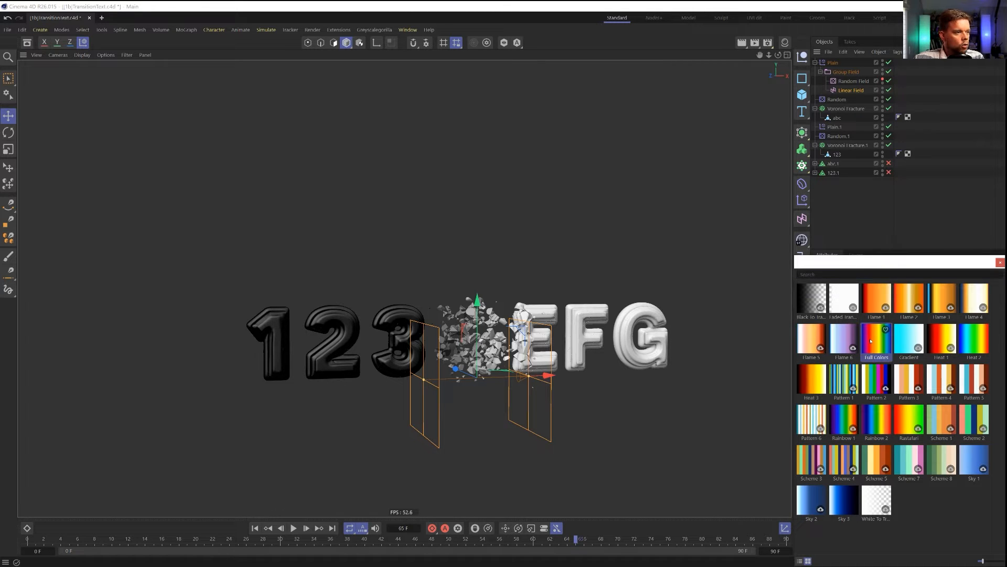
double_click(870, 341)
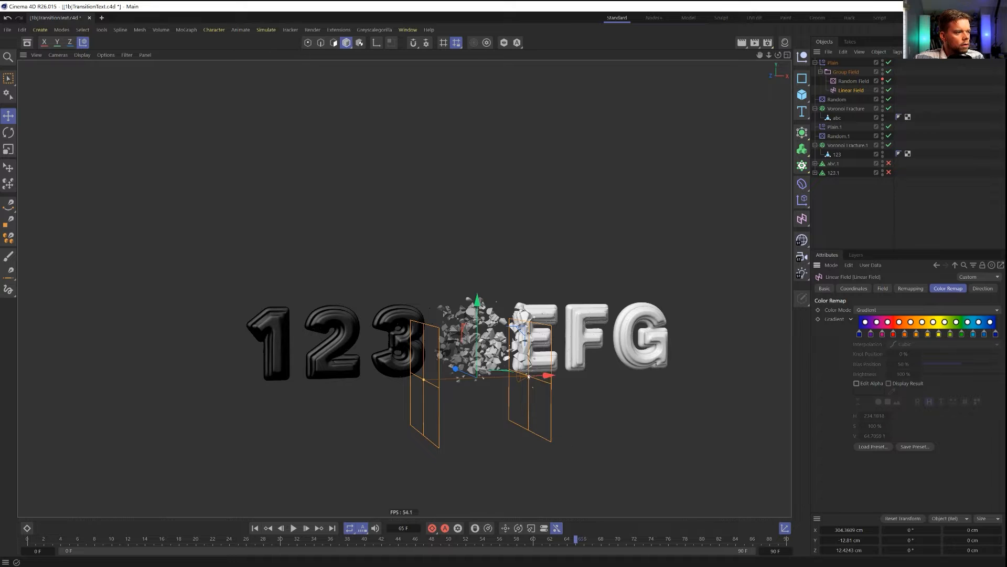
left_click_drag(528, 376, 545, 397)
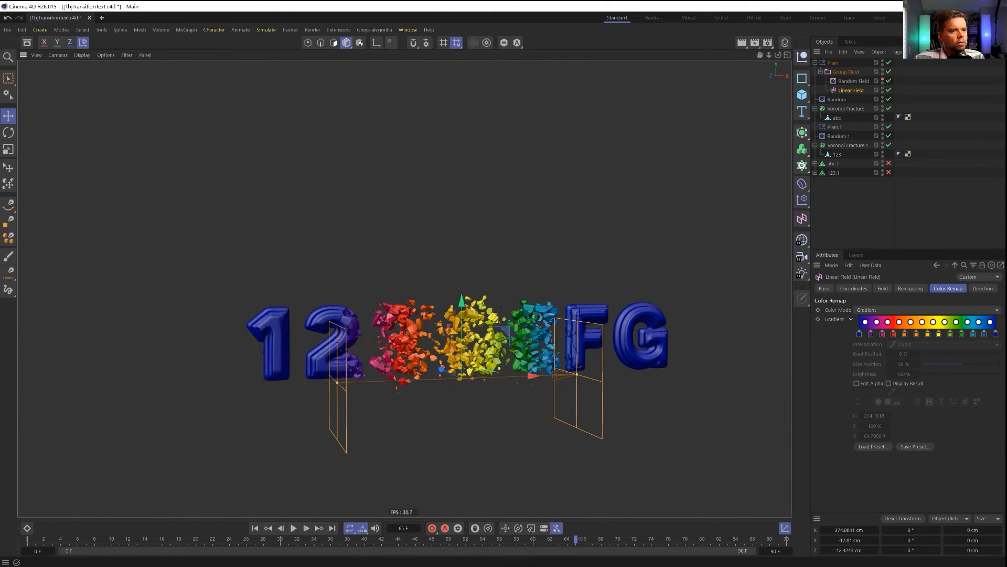
Undo the linear field's widening and move, along with the Full Colors gradient preset
left_click(872, 446)
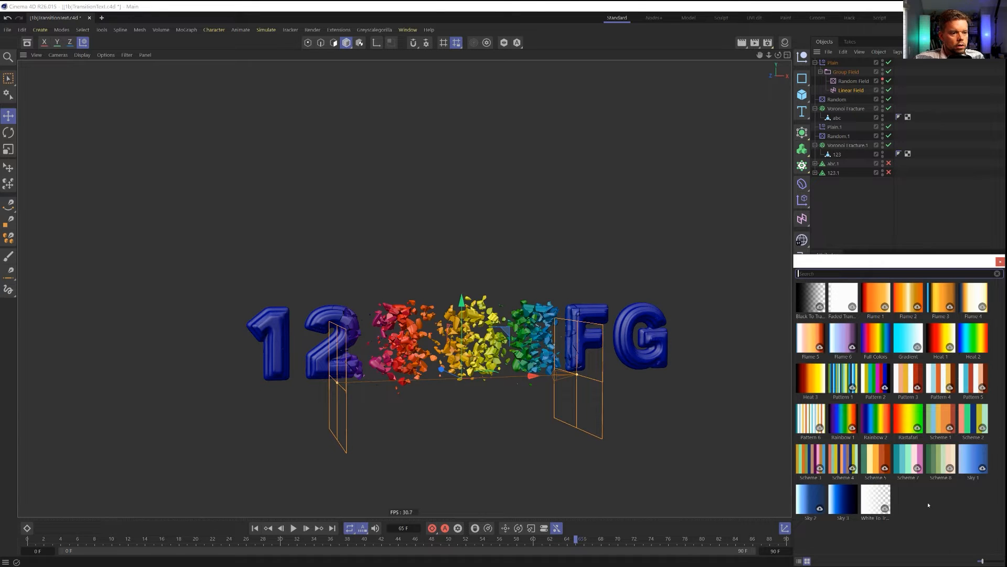
key("Escape")
key("Escape")
key("ctrl+z")
key("ctrl+z")
key("ctrl+z")
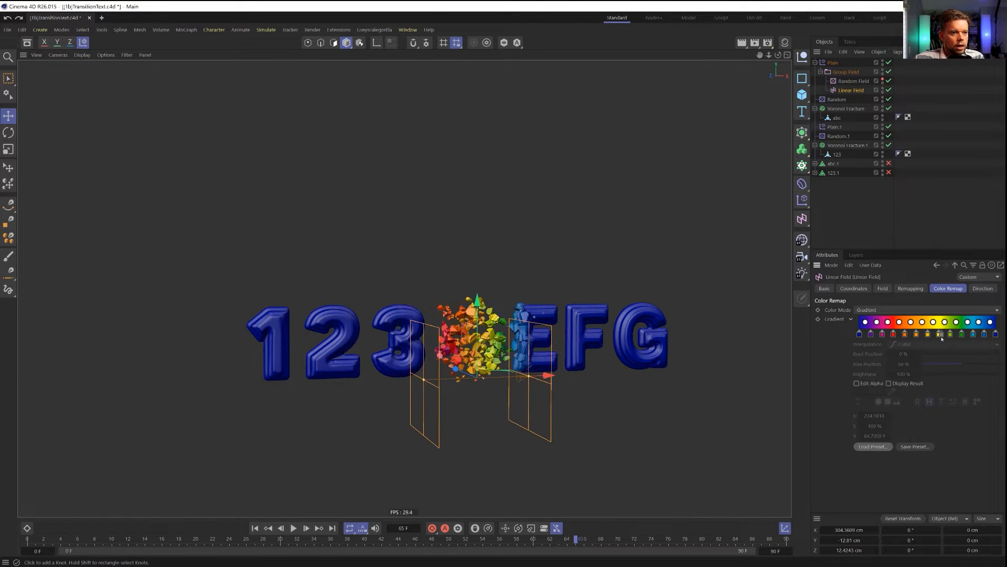
key("ctrl+z")
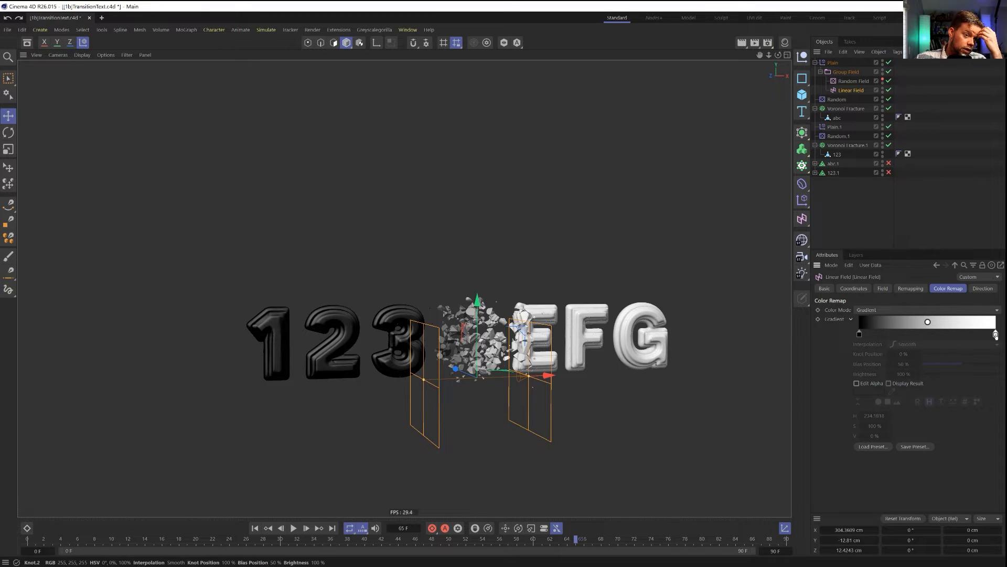
Make the linear field's gradient black at both ends with a white knot at about 49.5 %, and move and narrow the field
mouse_move(996, 335)
left_mouse_down()
mouse_move(877, 335)
mouse_move(1002, 338)
left_mouse_up()
left_click_drag(878, 336, 858, 337)
mouse_move(918, 337)
left_mouse_down()
mouse_move(936, 337)
mouse_move(928, 338)
left_mouse_up()
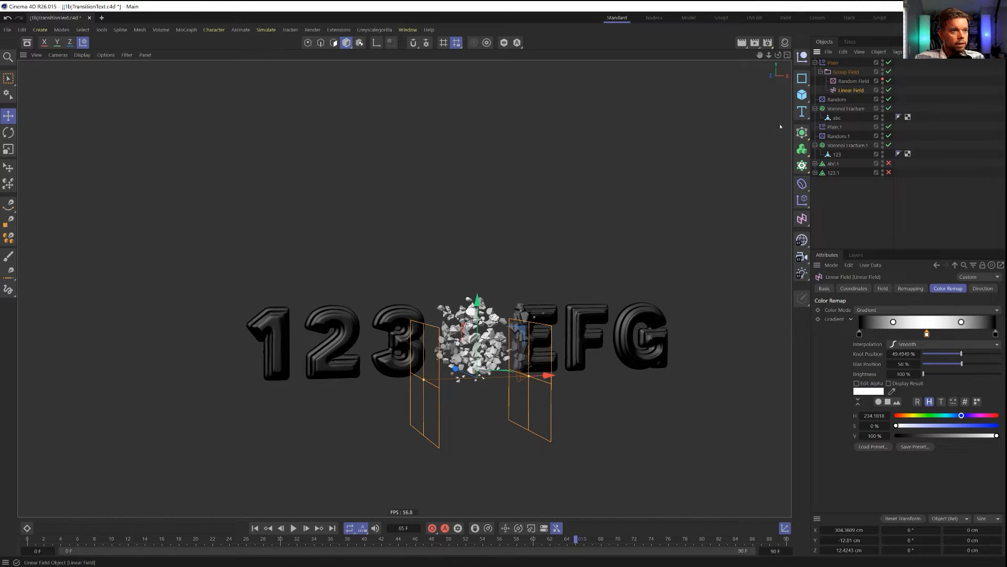
left_click_drag(548, 376, 584, 374)
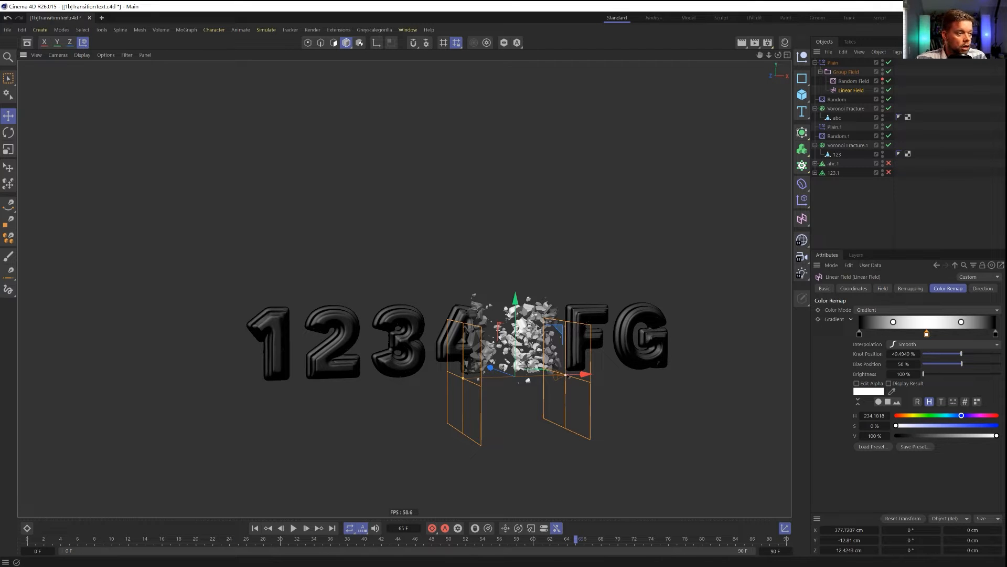
mouse_move(567, 375)
left_mouse_down()
mouse_move(656, 373)
mouse_move(404, 377)
mouse_move(523, 360)
mouse_move(672, 371)
mouse_move(499, 376)
mouse_move(561, 373)
mouse_move(588, 353)
mouse_move(676, 363)
mouse_move(555, 370)
left_mouse_up()
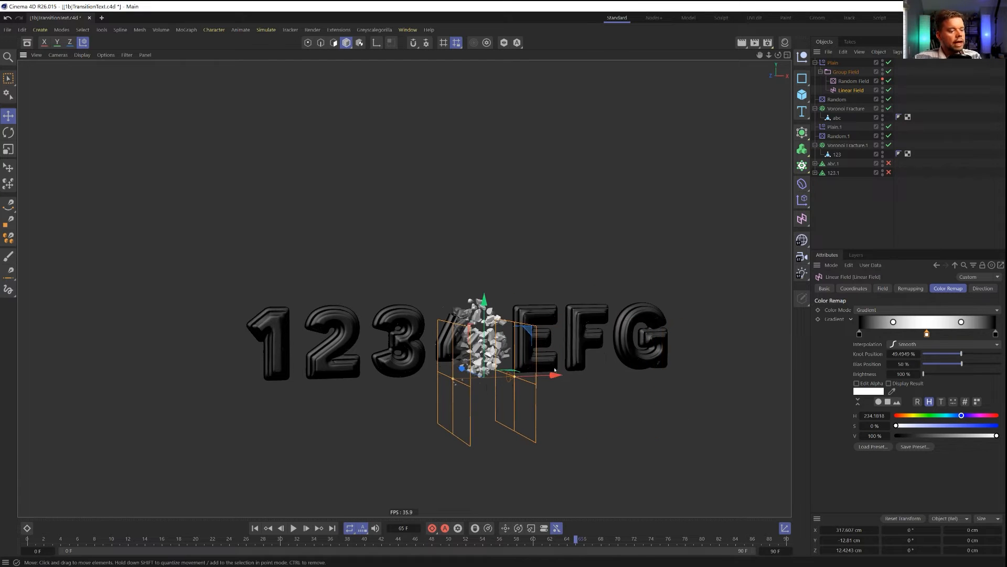
Save the scene as a new version named [1c]TransitionText.c4d
key("ctrl+shift+s")
left_click(199, 88)
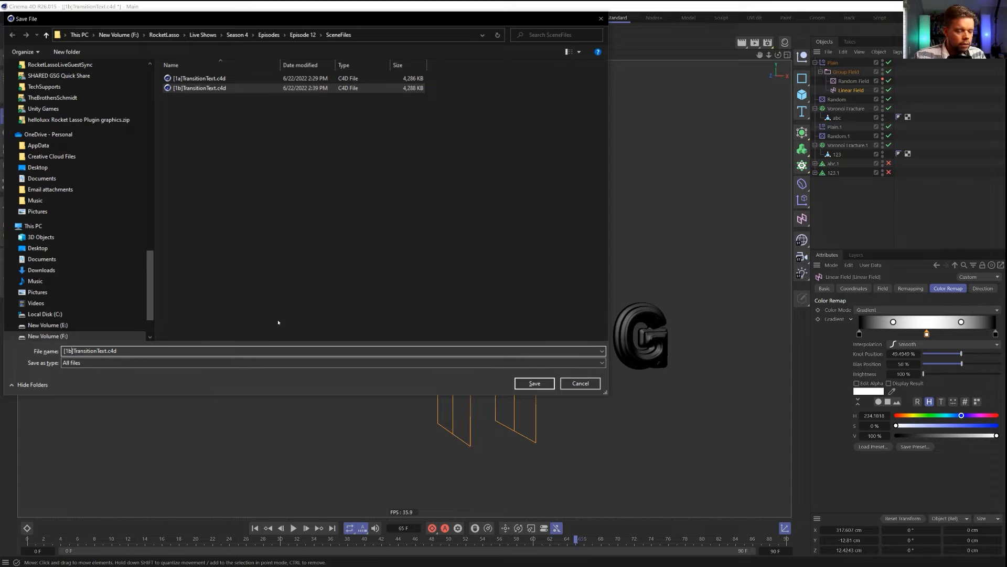
key("BackSpace")
type("c")
key("Return")
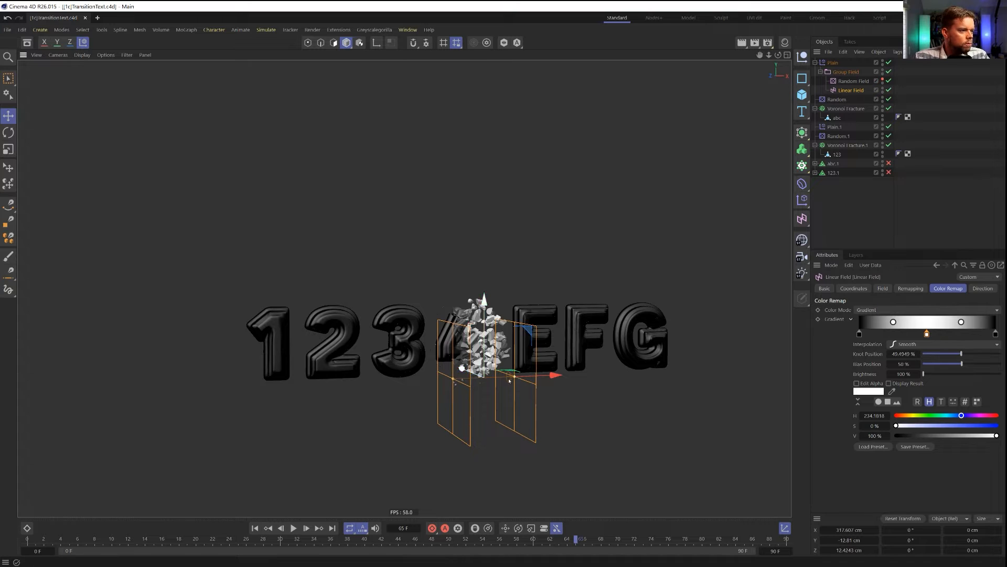
Widen the linear field again and hide the 123 text's Voronoi Fracture in the viewport
left_click_drag(515, 375, 593, 374)
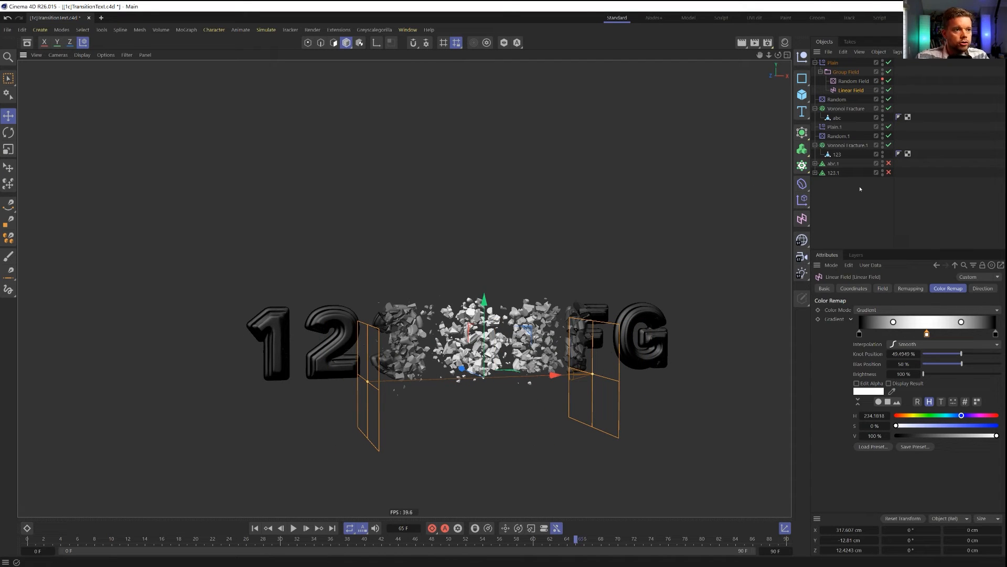
left_click(888, 146)
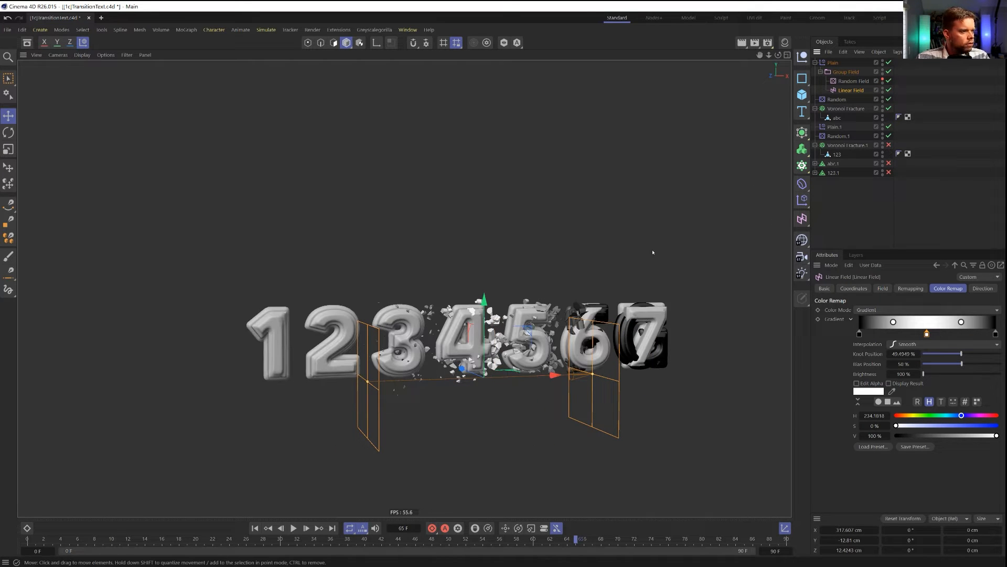
left_click(889, 145)
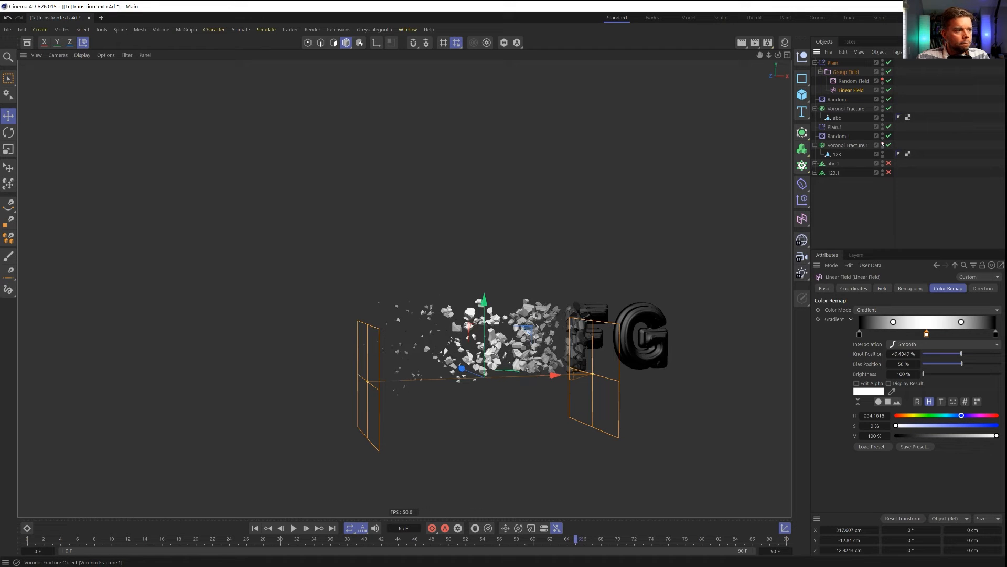
scroll(618, 336, "up", 5)
scroll(618, 335, "down", 5)
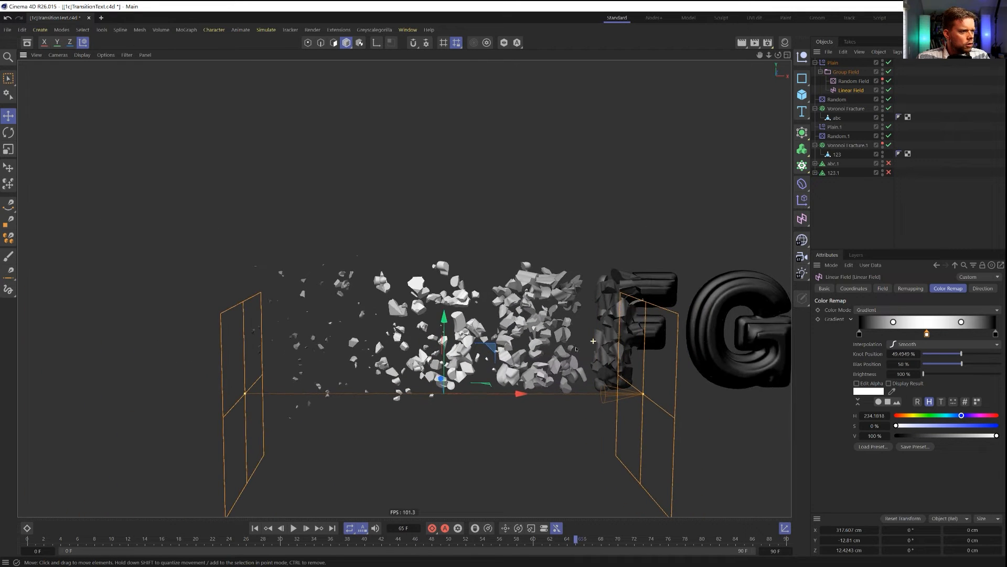
Examine the distribution type options of the point generator in the abc text's Voronoi Fracture
left_click(846, 108)
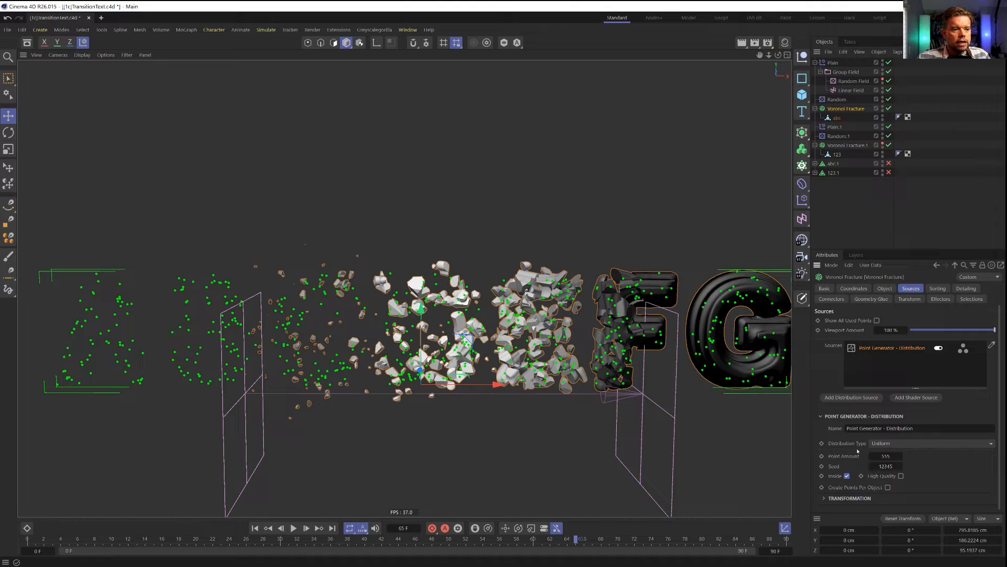
left_click(876, 444)
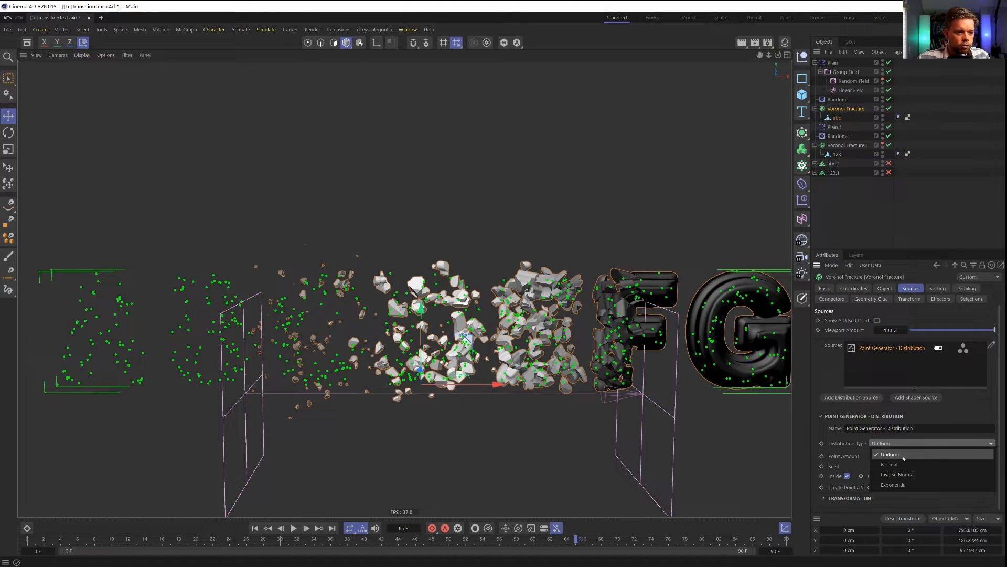
left_click(850, 453)
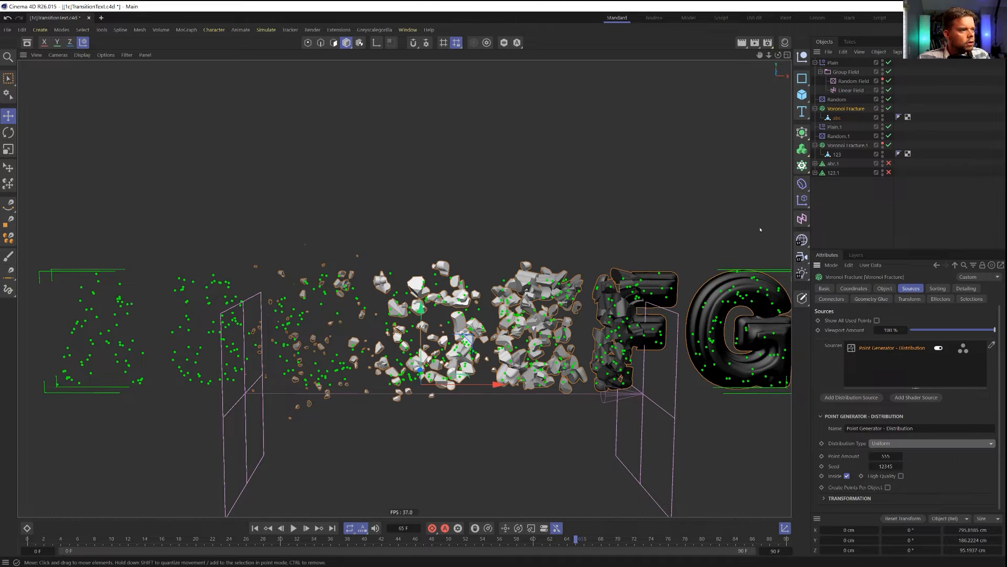
Disable the Plain and Random effectors of the abc text and colorize its Voronoi Fracture fragments
left_click(889, 62)
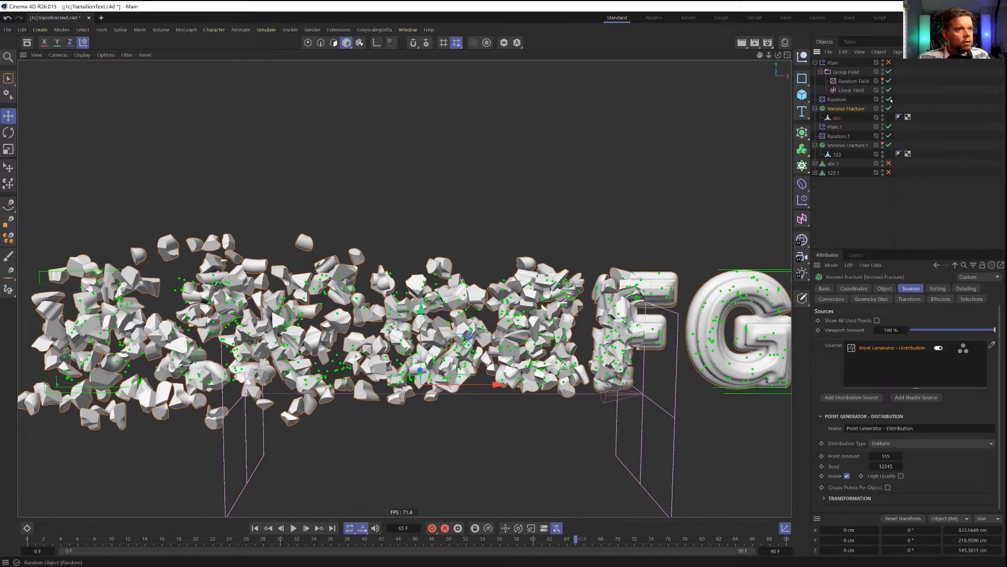
left_click(889, 99)
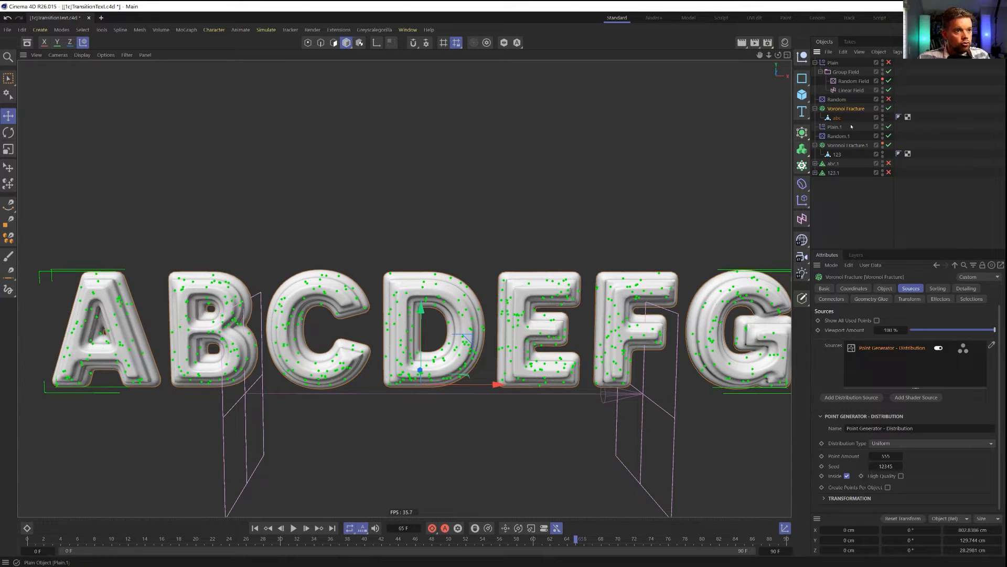
left_click(886, 289)
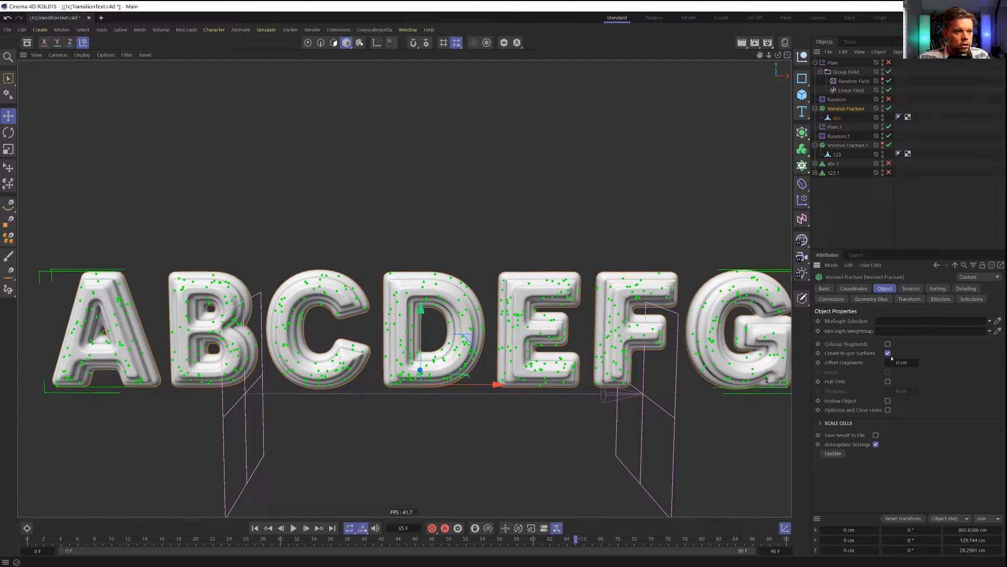
right_click_drag(506, 332, 562, 312, "alt")
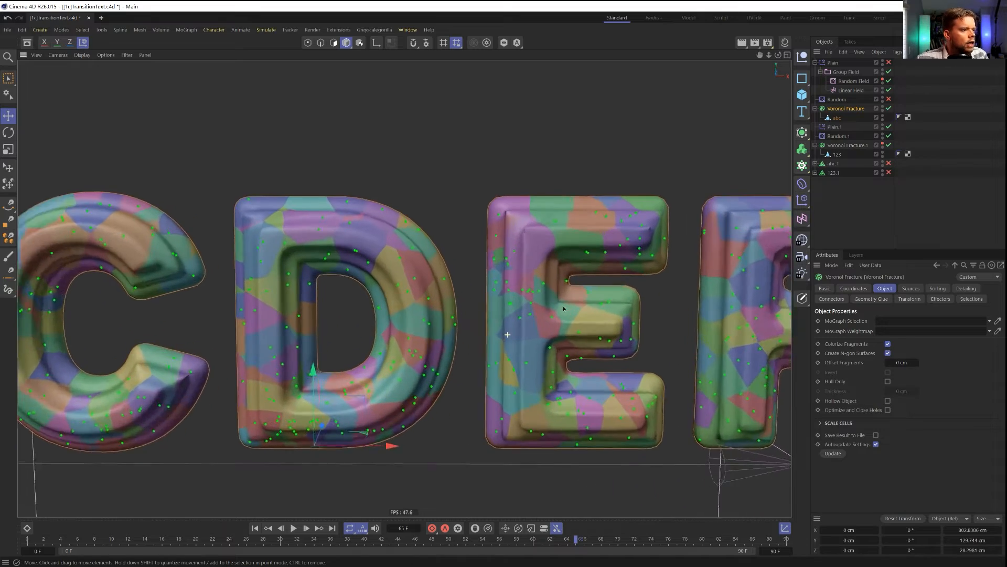
mouse_move(562, 312)
left_mouse_down("alt")
mouse_move(729, 317)
mouse_move(562, 313)
left_mouse_up("alt")
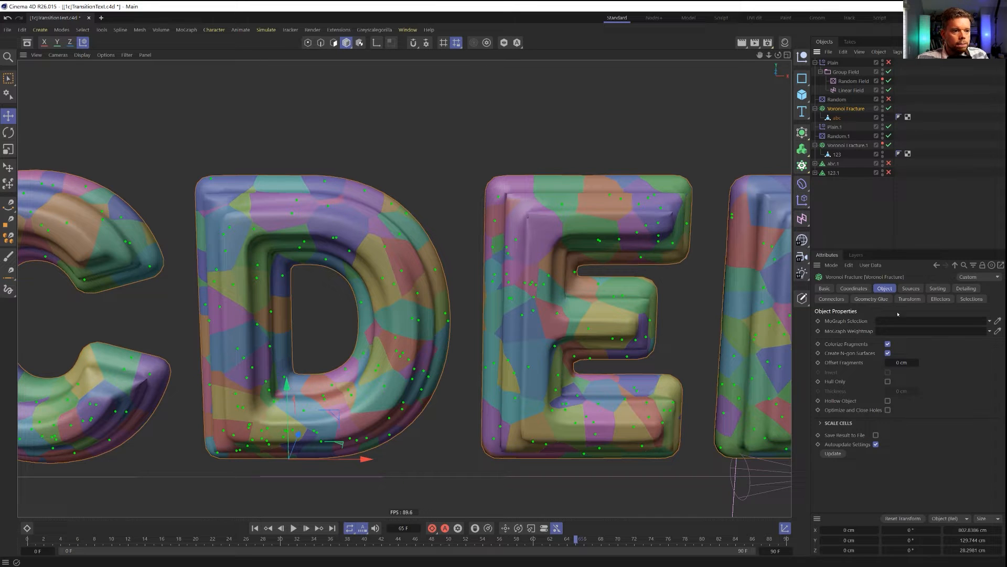
Try the Inverse Normal distribution type on the abc Voronoi Fracture's point generator and inspect the fragments across the letters
left_click(911, 288)
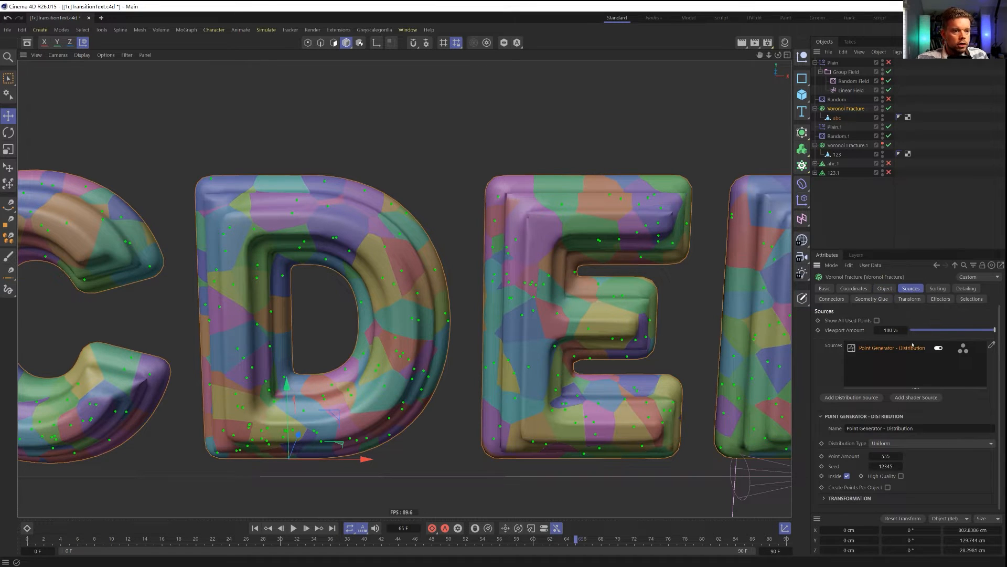
left_click(899, 443)
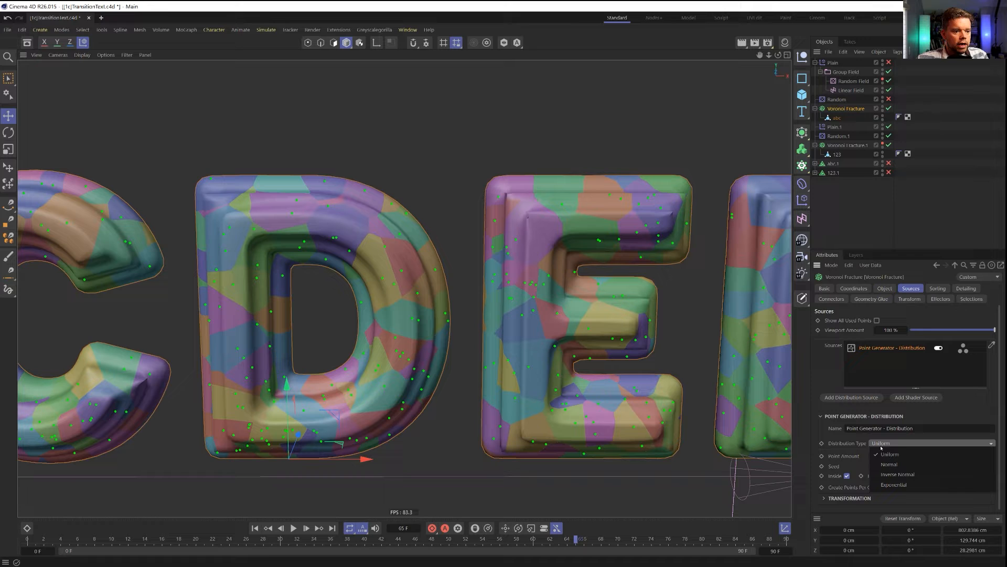
left_click(908, 475)
scroll(655, 337, "down", 5)
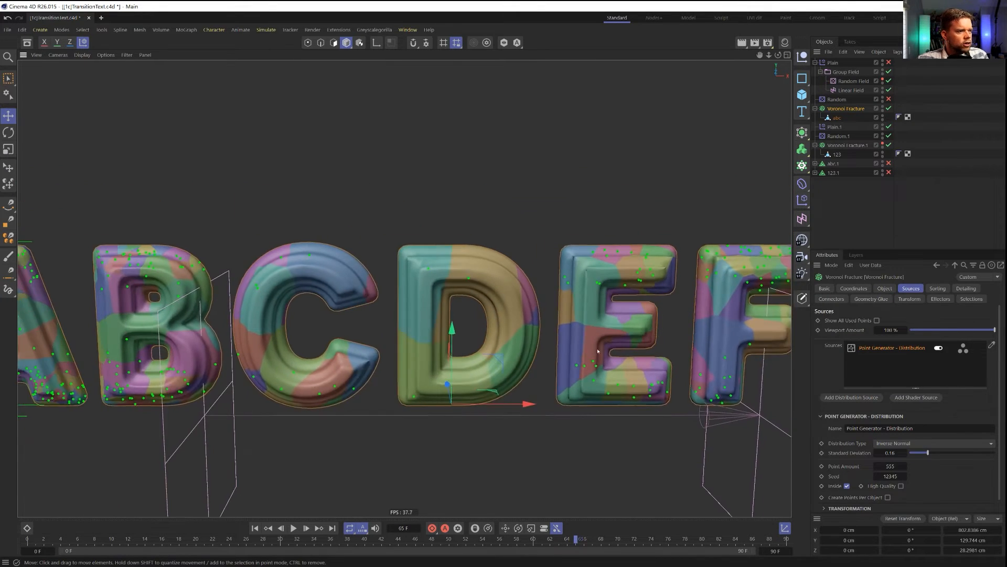
middle_click_drag(656, 337, 402, 309, "alt")
left_click_drag(656, 336, 536, 322, "alt")
middle_click_drag(409, 288, 473, 273, "alt")
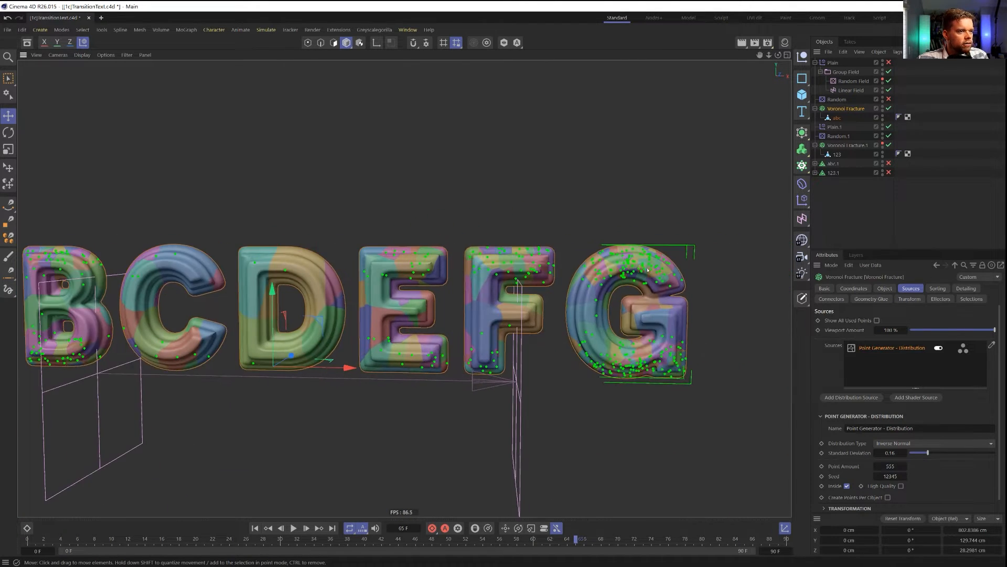
middle_click_drag(255, 295, 520, 287, "alt")
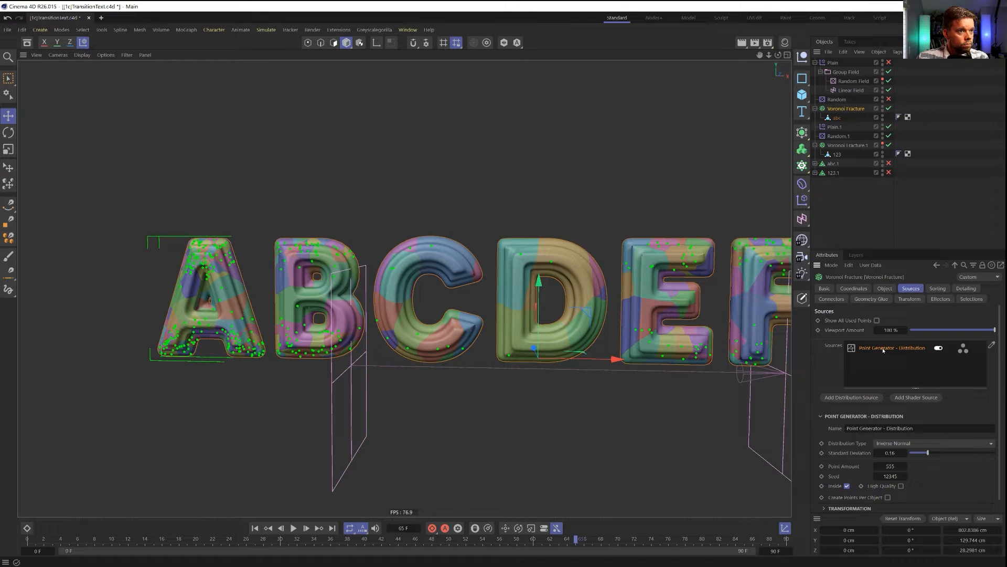
Delete the Point Generator - Distribution source from the abc text's Voronoi Fracture
key("Delete")
middle_click_drag(603, 320, 402, 270, "alt")
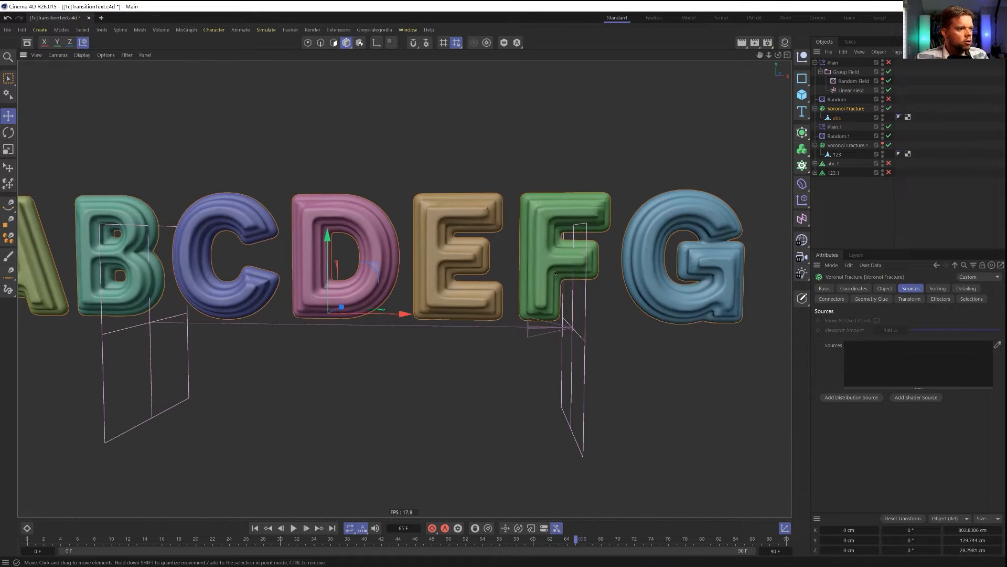
right_click_drag(402, 271, 367, 267, "alt")
left_click_drag(367, 267, 469, 320, "alt")
middle_click_drag(470, 320, 495, 253, "alt")
right_click_drag(495, 252, 510, 310, "alt")
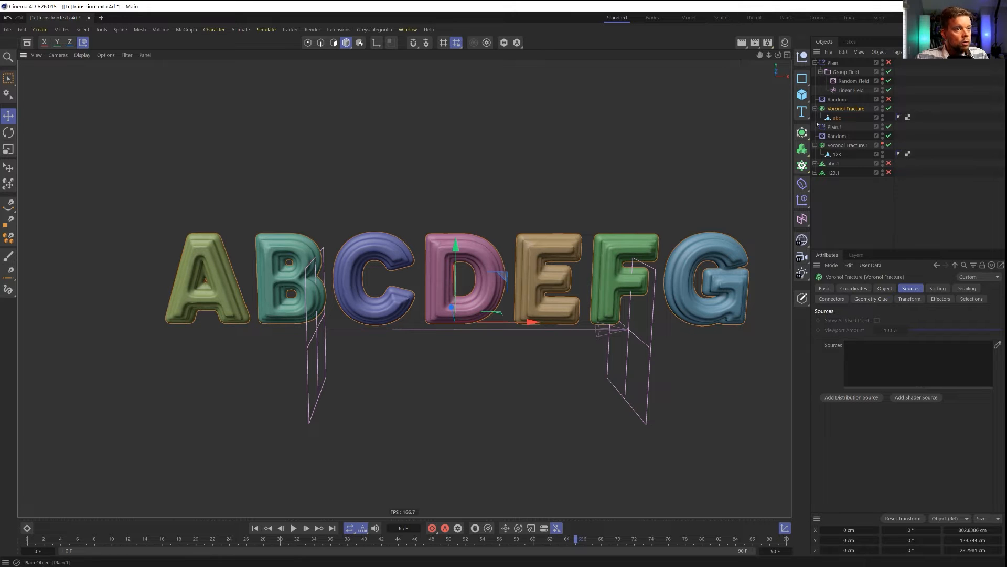
Add a Cloner at the end of the object hierarchy and make a new Plane its child
left_click(805, 164, "shift")
left_click_drag(836, 123, 833, 181)
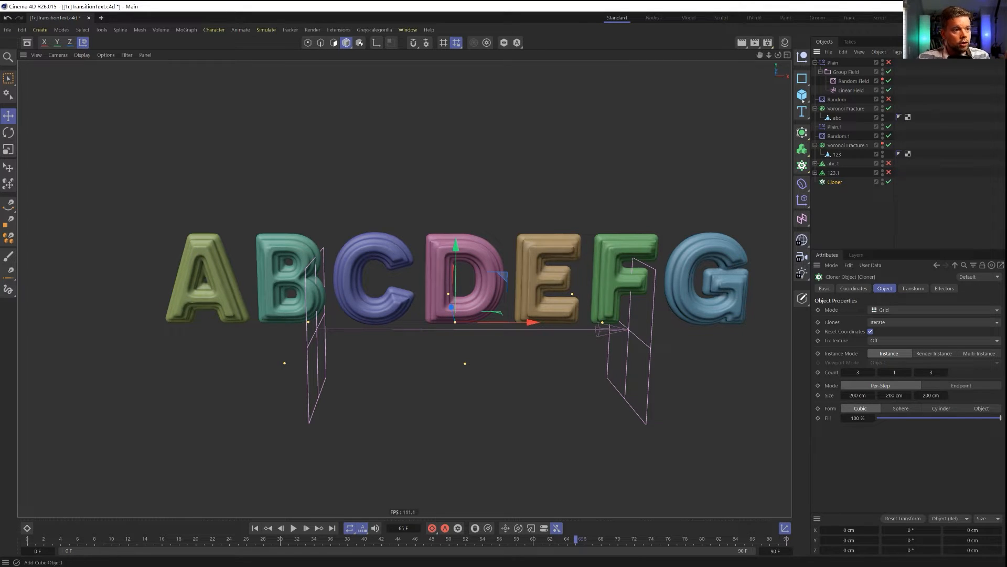
left_click_drag(802, 93, 842, 128)
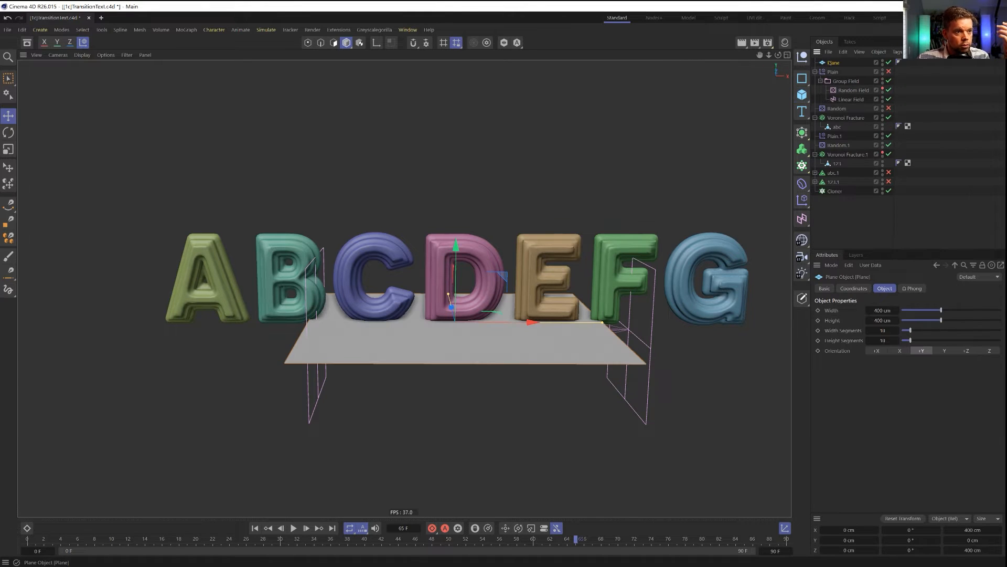
left_click_drag(834, 63, 835, 192)
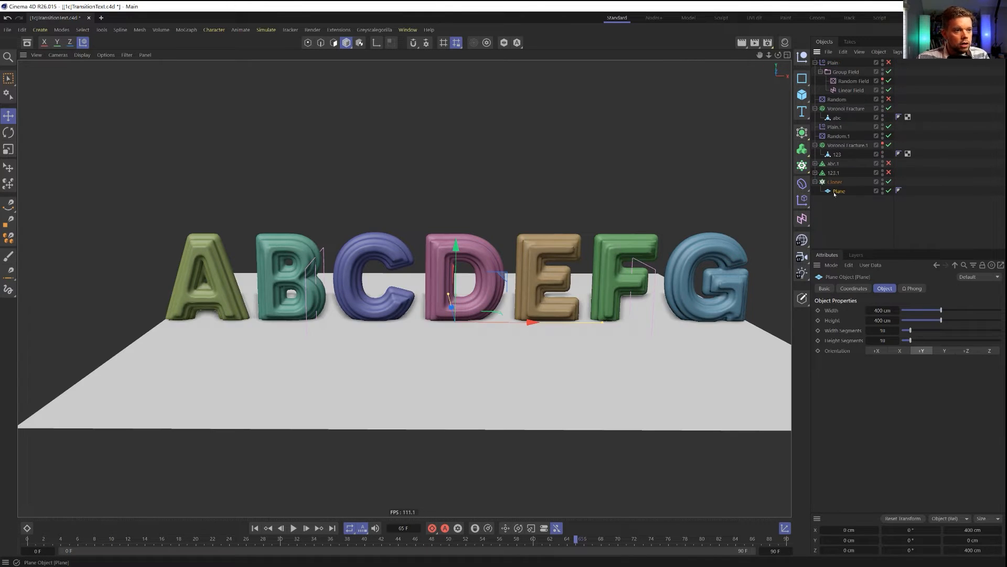
Set the plane's width and height to 11 cm, its width and height segments to 1, and its orientation to -X
left_click(883, 310)
type("11")
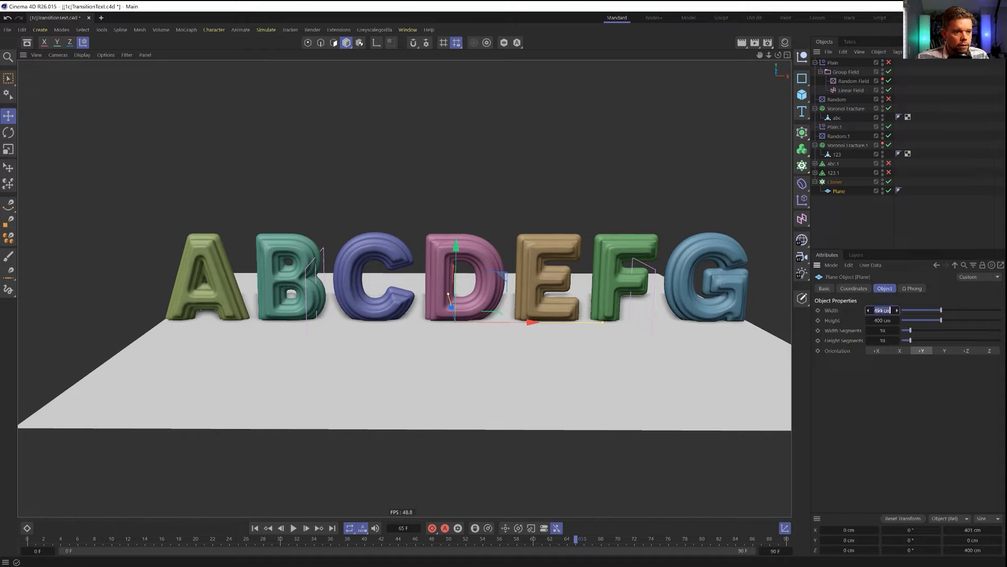
key("Tab")
type("11")
key("Tab")
type("1")
key("Tab")
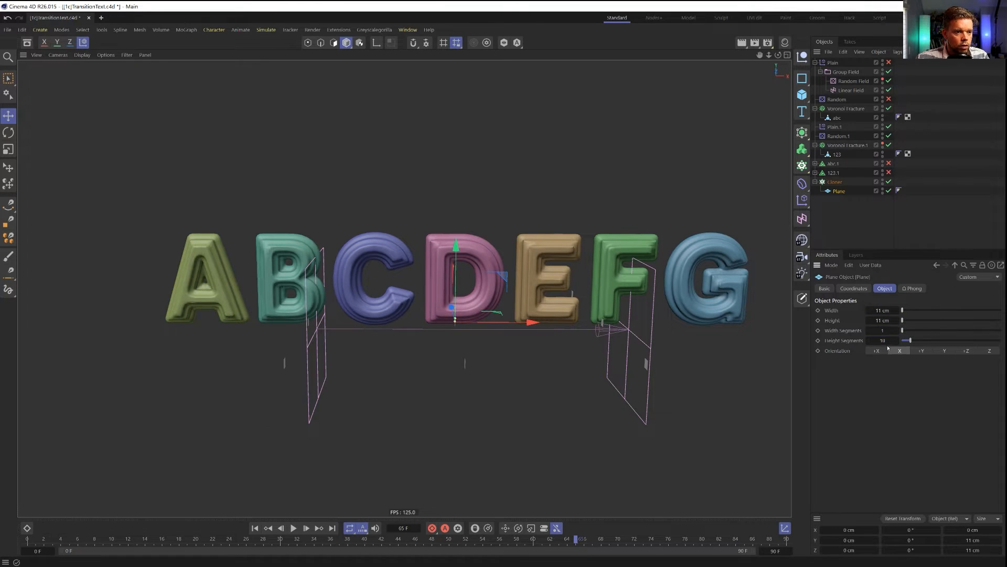
type("1")
right_click_drag(469, 372, 483, 371, "alt")
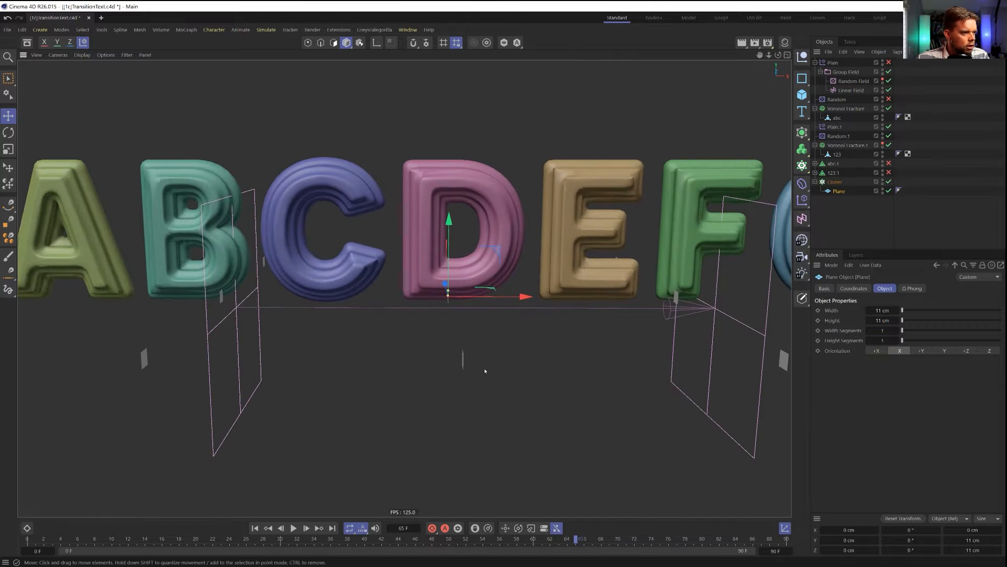
left_click_drag(483, 370, 471, 362, "alt")
right_click_drag(469, 361, 441, 377, "alt")
left_click_drag(441, 378, 461, 370, "alt")
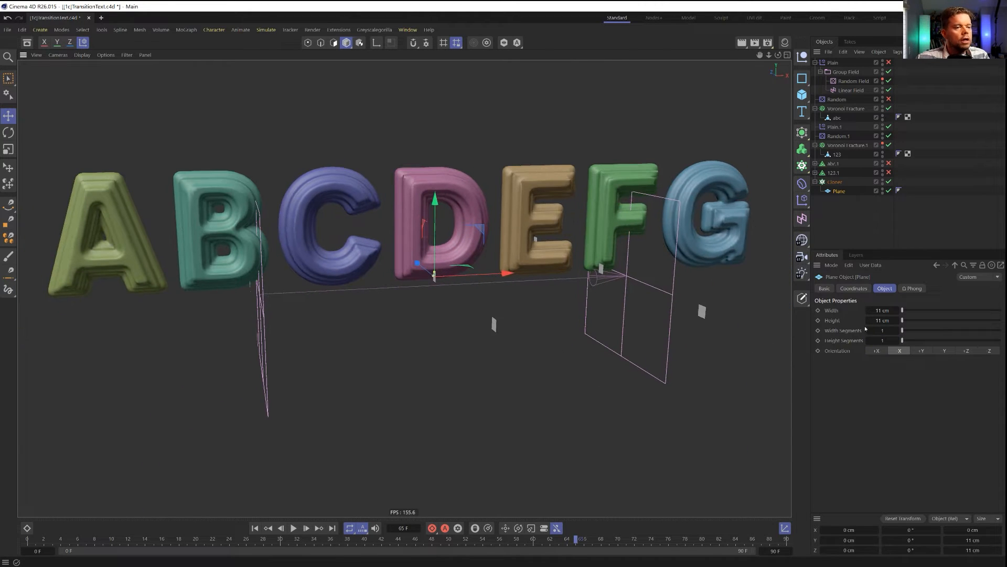
double_click(888, 311)
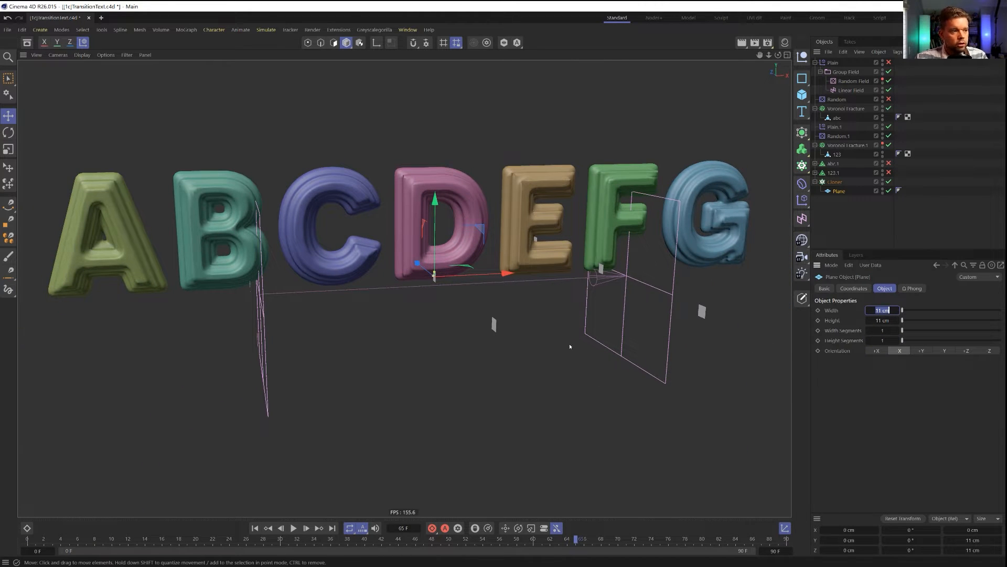
mouse_move(570, 346)
left_mouse_down("alt")
mouse_move(590, 342)
mouse_move(557, 351)
left_mouse_up("alt")
Switch the Cloner to Object mode and assign the abc text as the object to clone onto
left_click(835, 183)
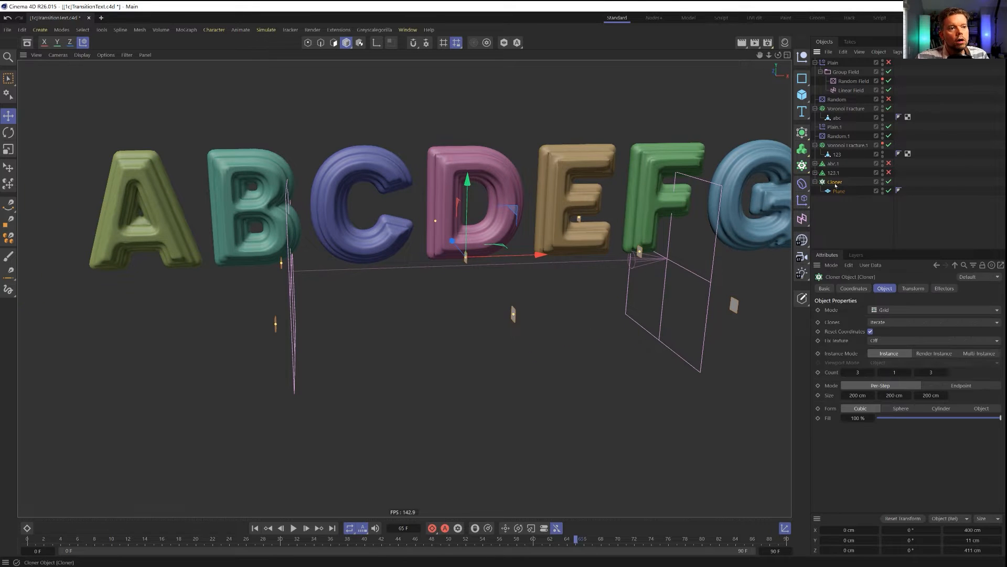
left_click(904, 310)
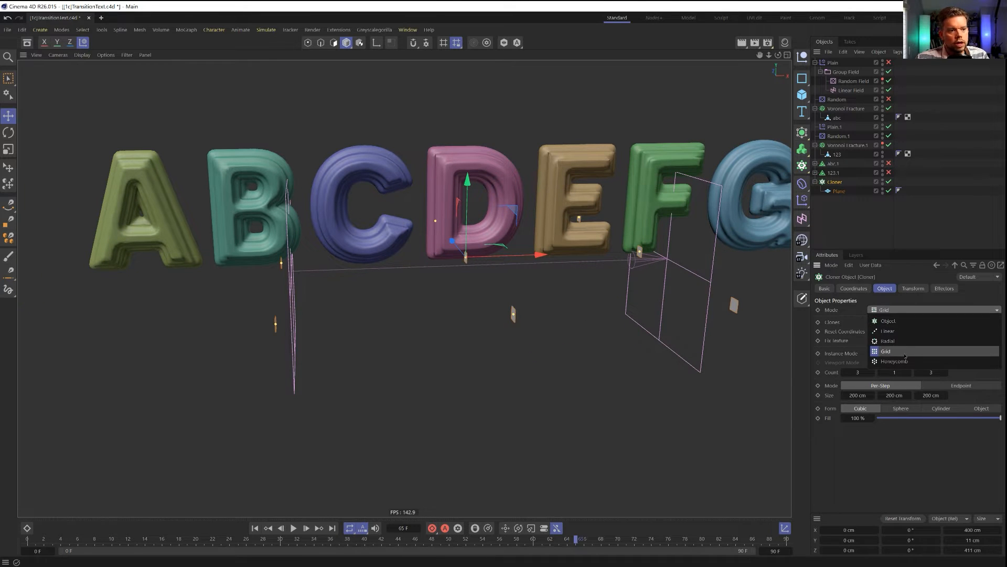
left_click(888, 320)
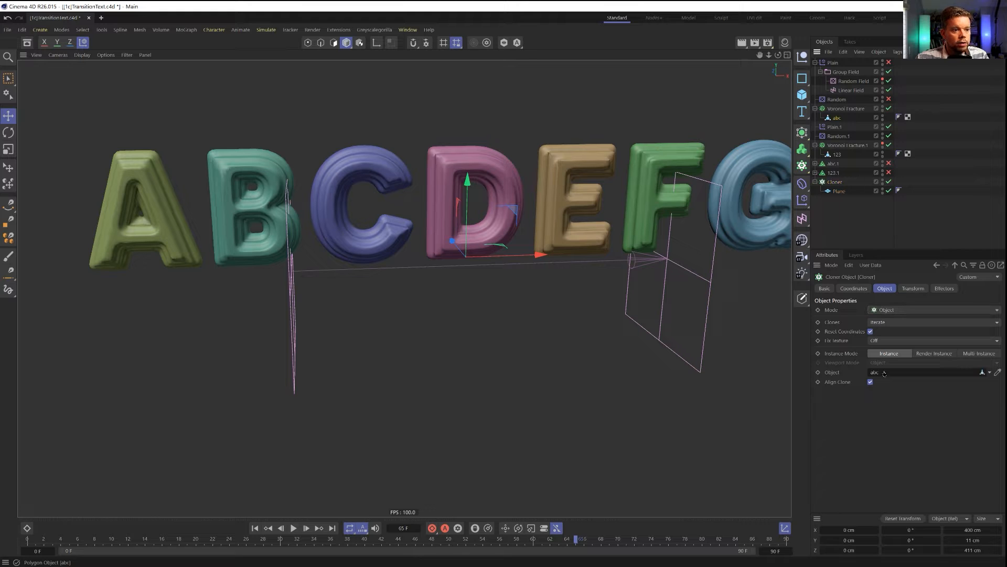
left_click_drag(884, 373, 878, 371)
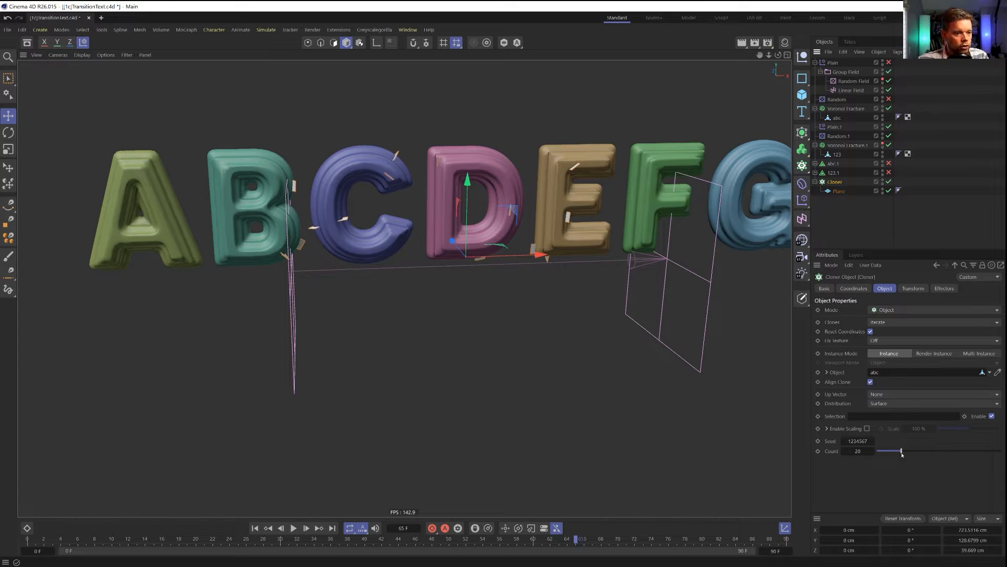
Raise the Cloner's count to 45 and inspect the planes scattered over the letters
left_click_drag(902, 452, 932, 453)
left_click_drag(336, 204, 420, 204, "alt")
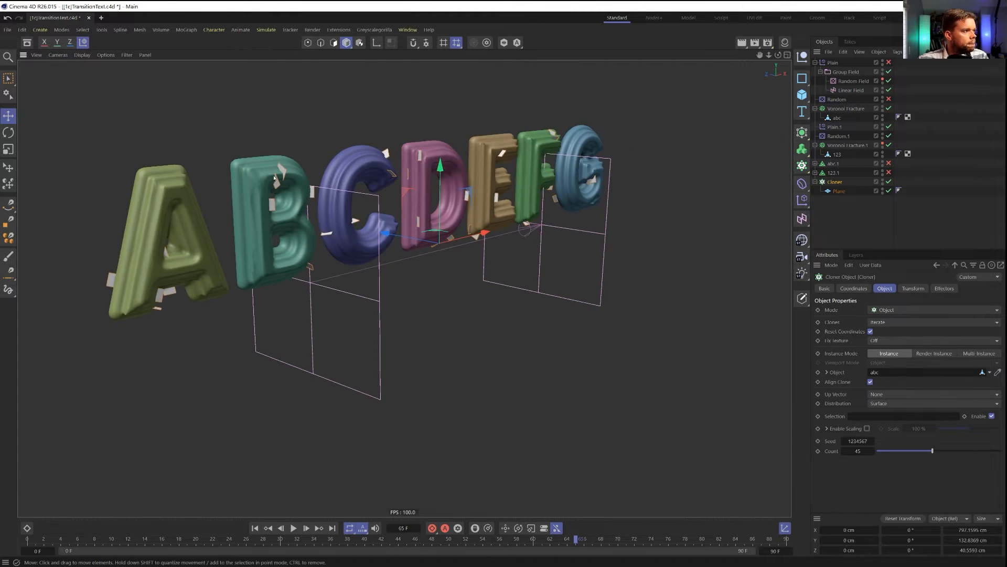
left_click_drag(157, 295, 223, 234, "alt")
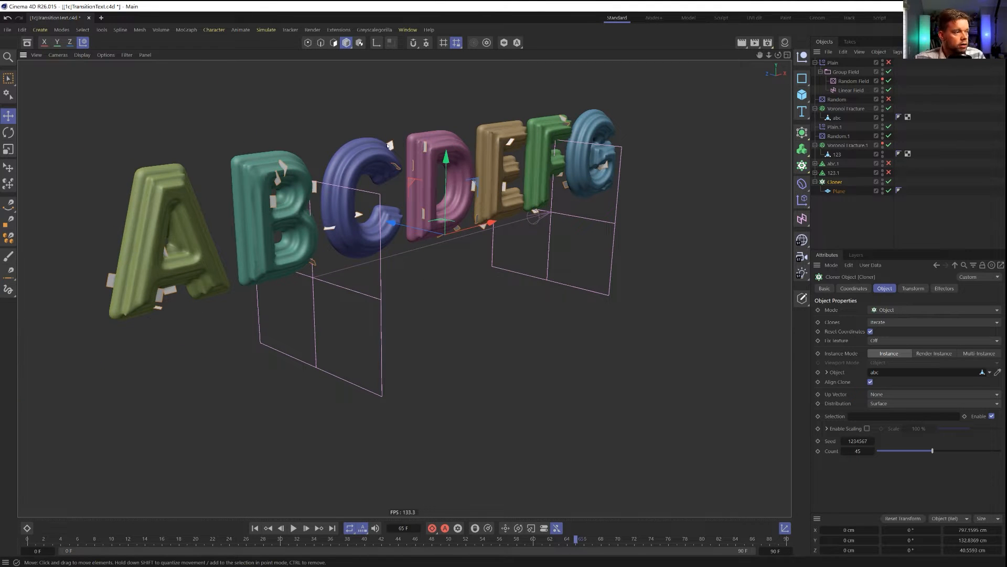
left_click_drag(403, 145, 584, 154, "alt")
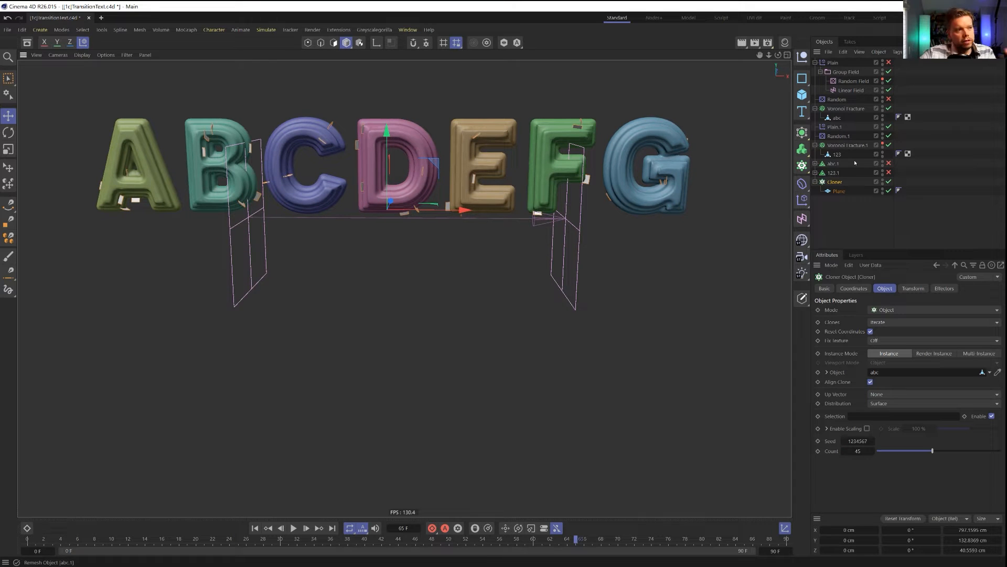
middle_click_drag(357, 256, 419, 302, "alt")
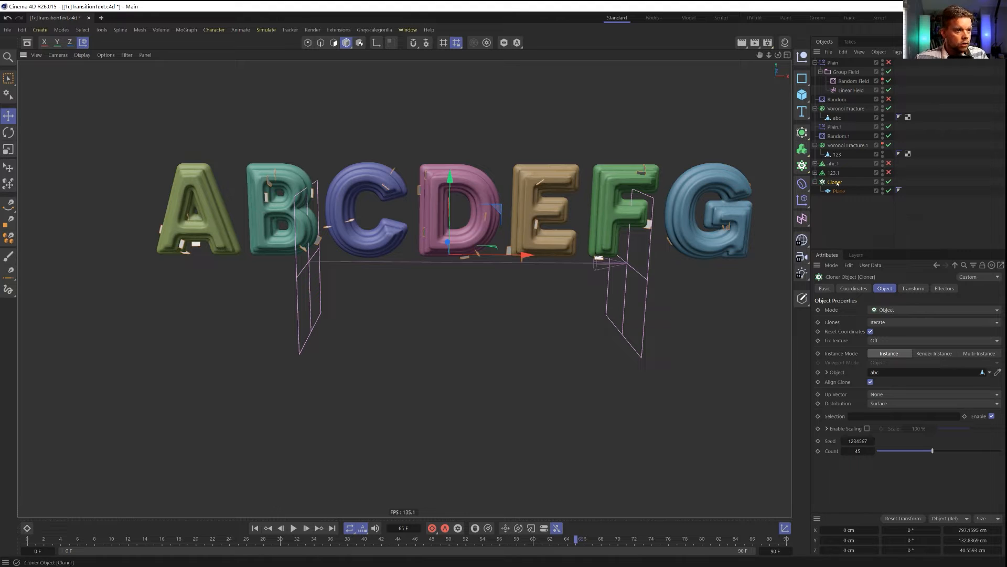
Put the Cloner inside a new Connect object and disable the Connect object's Weld option
left_click(802, 132)
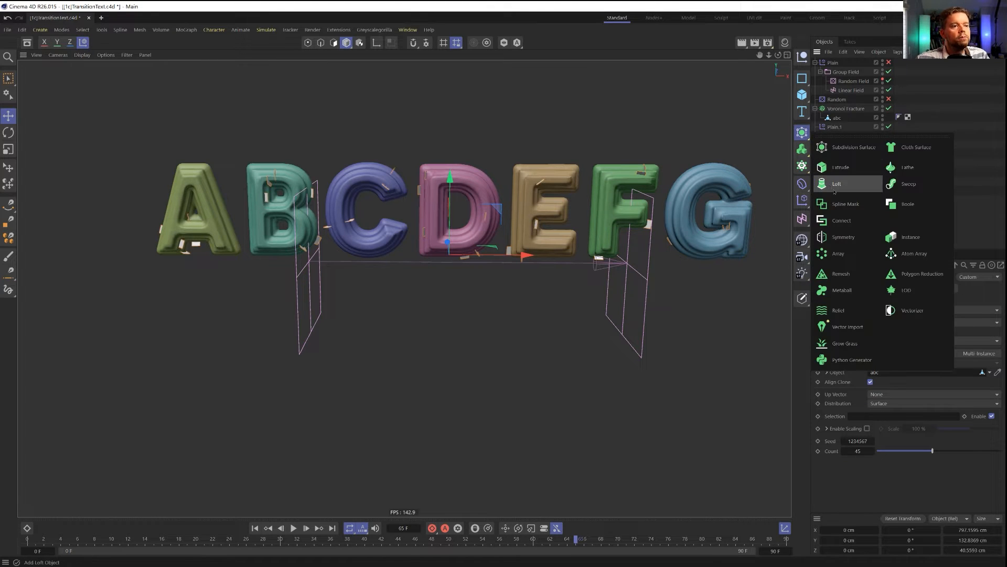
left_click(841, 220, "alt")
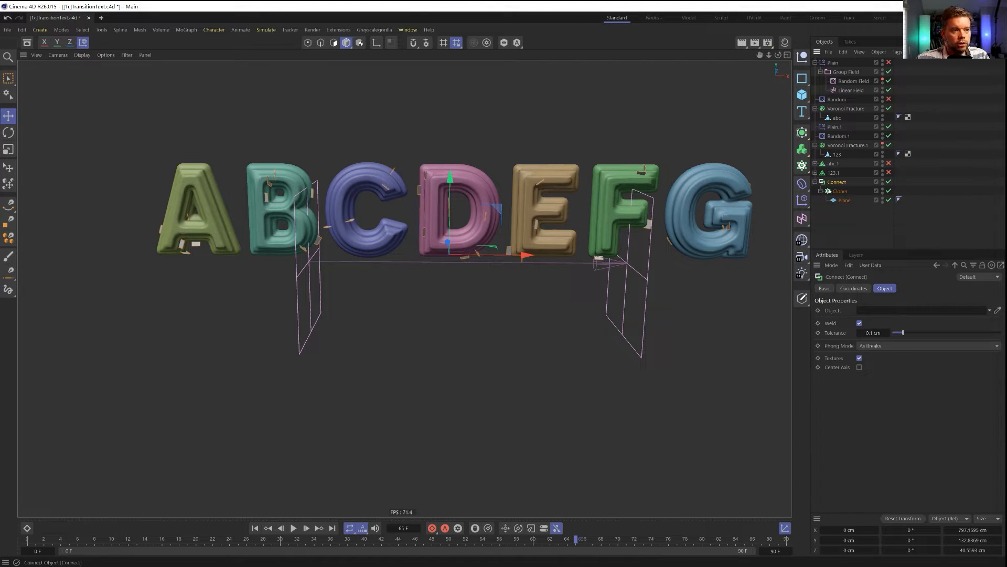
left_click(859, 323)
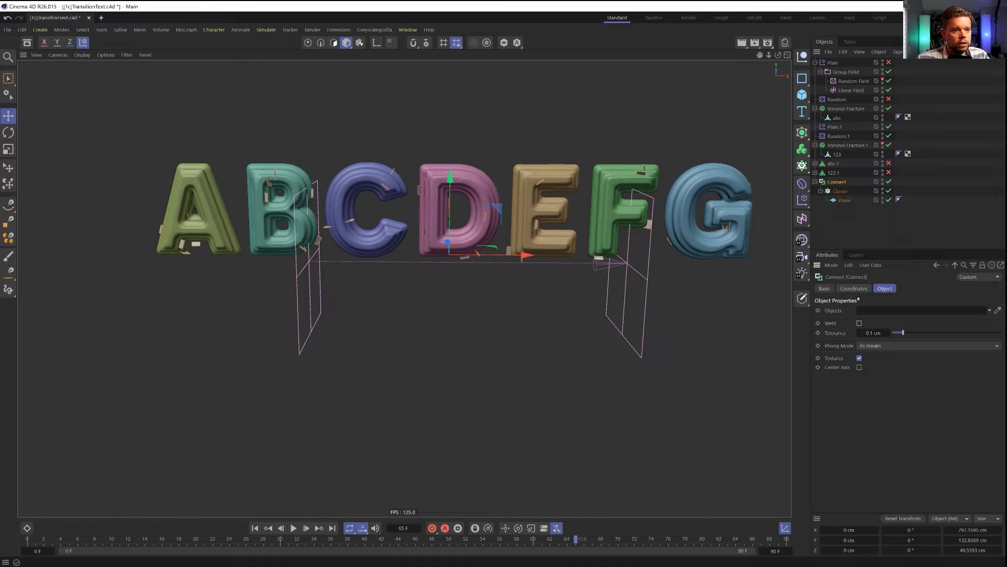
left_click(815, 182)
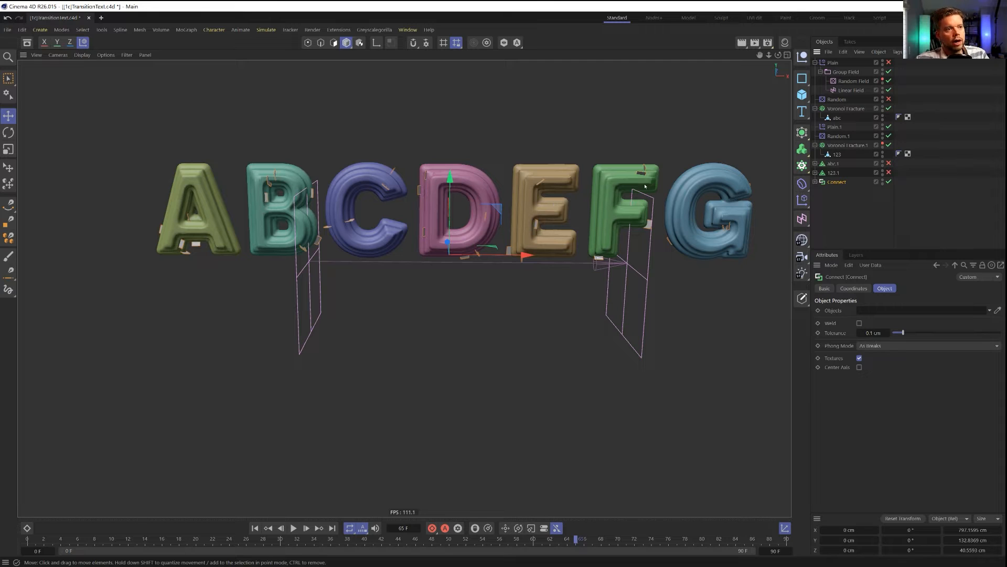
Create a Matrix object, set its mode to Object, and assign the Connect object as the object to distribute on
left_click(802, 165)
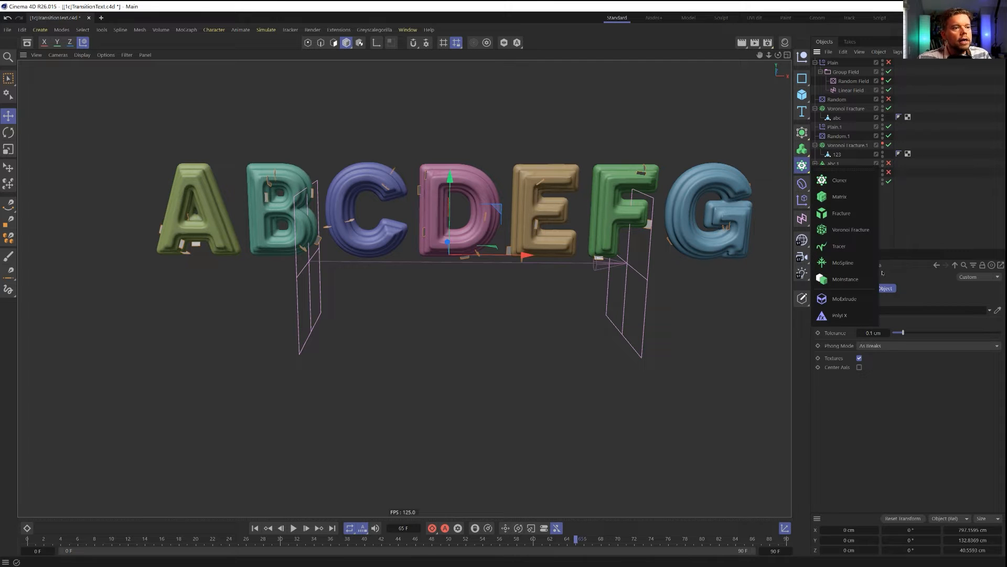
left_click(847, 199)
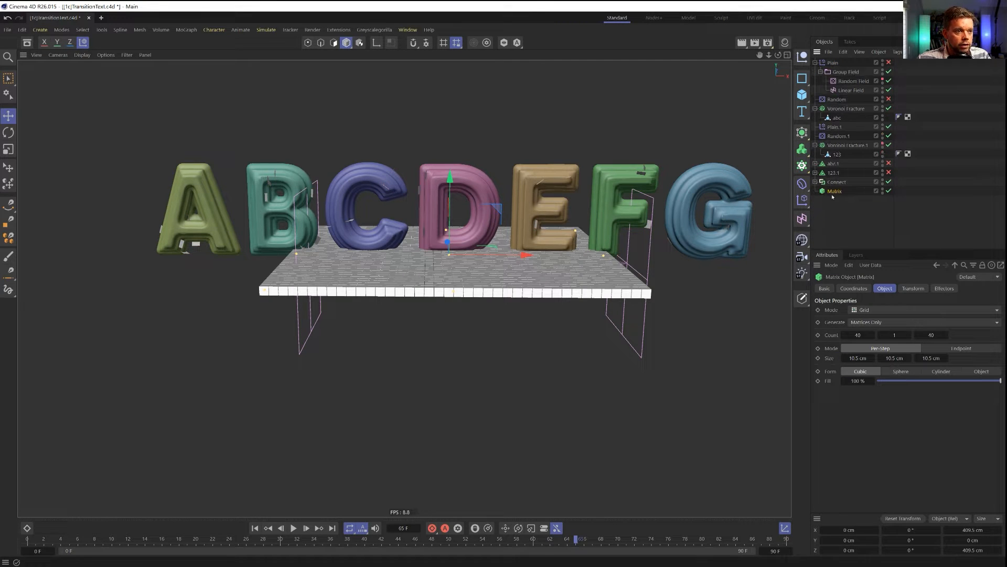
left_click(881, 312)
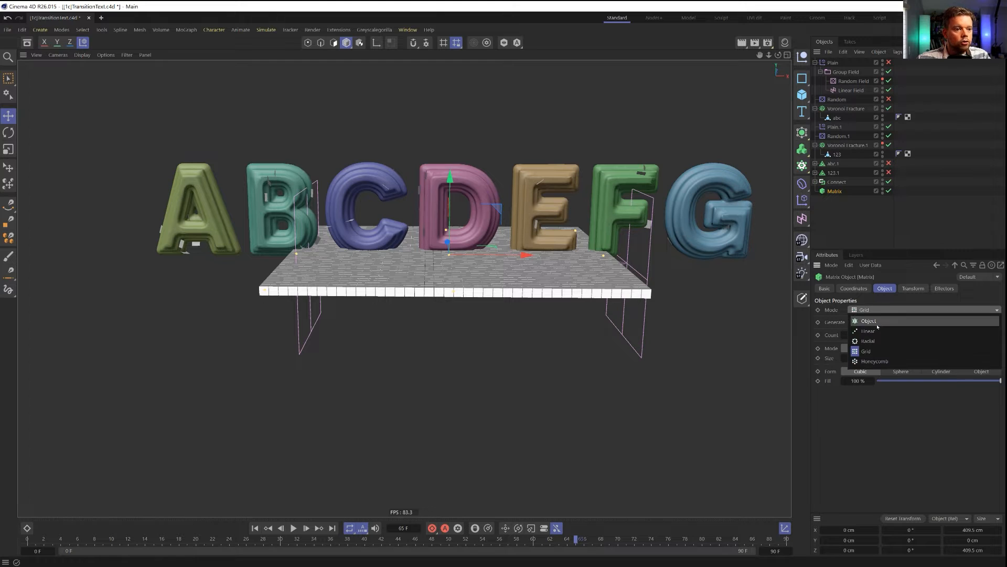
left_click(875, 321)
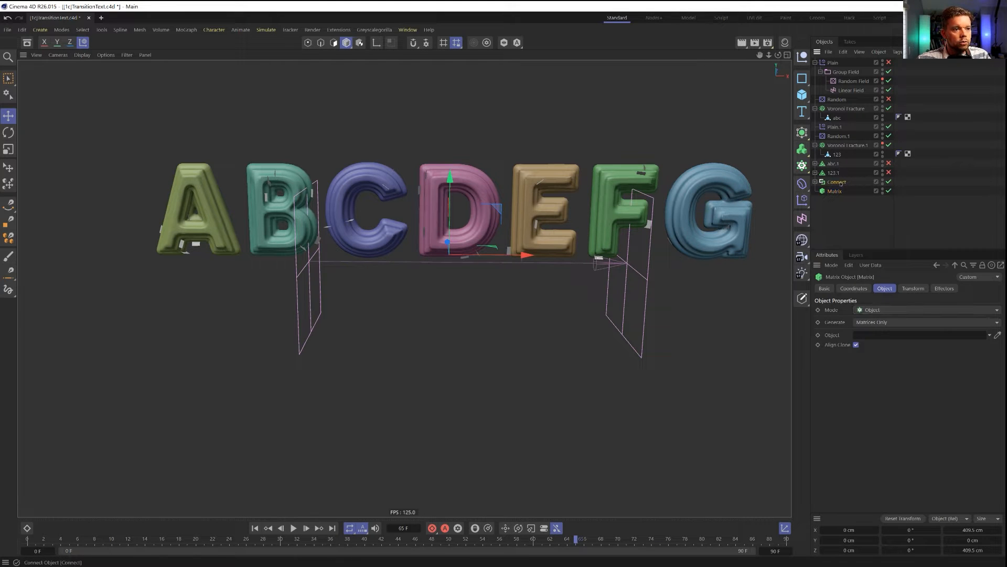
left_click_drag(883, 341, 887, 334)
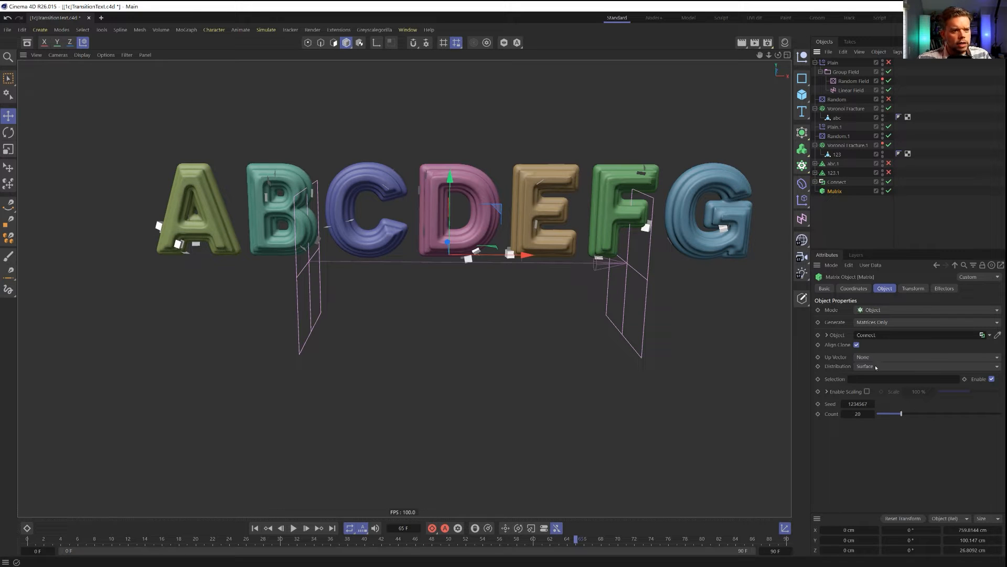
Raise the Matrix count to 1000 and inspect how the matrices cluster on the small planes around the letters
left_click_drag(901, 413, 1000, 413)
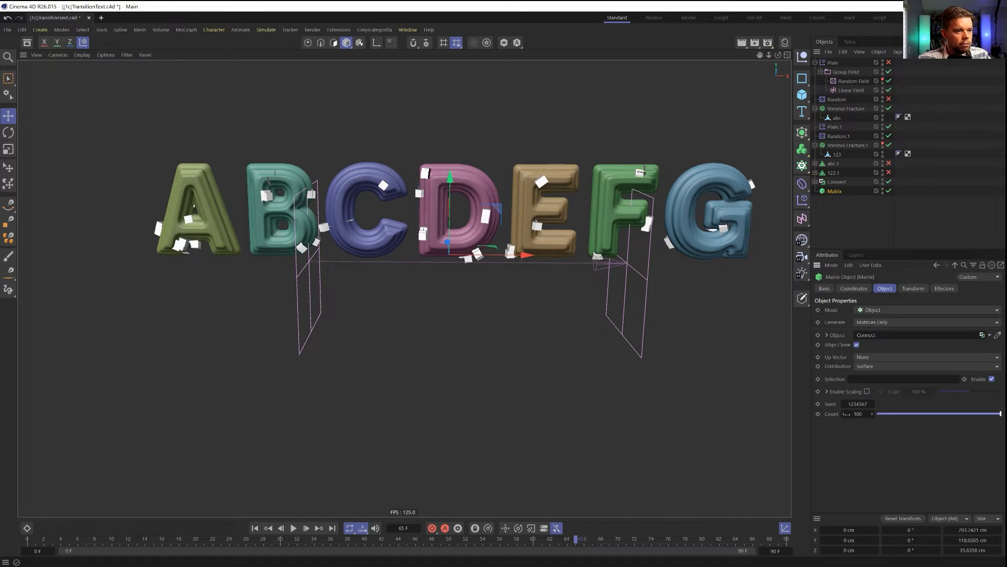
left_click(858, 414)
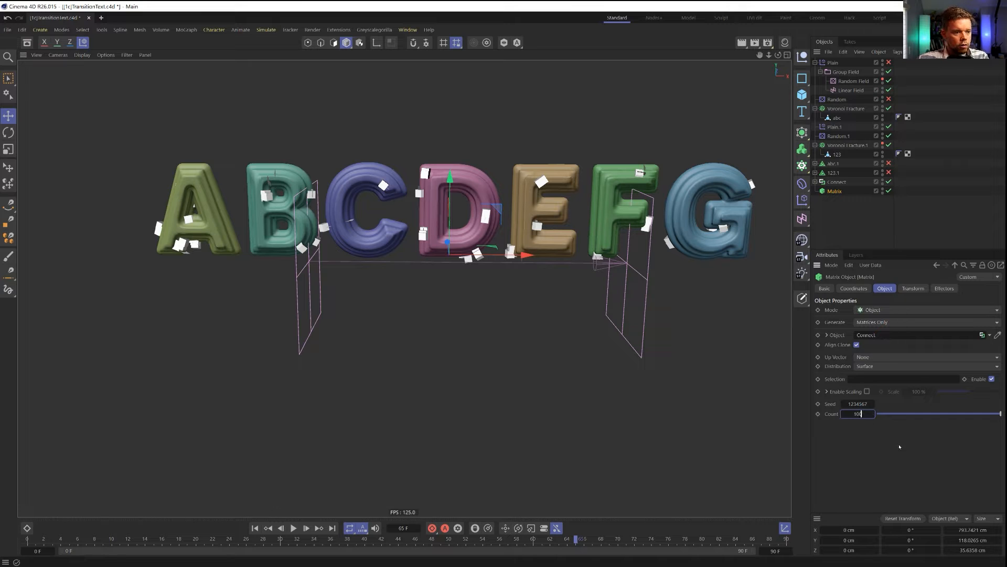
key("Return")
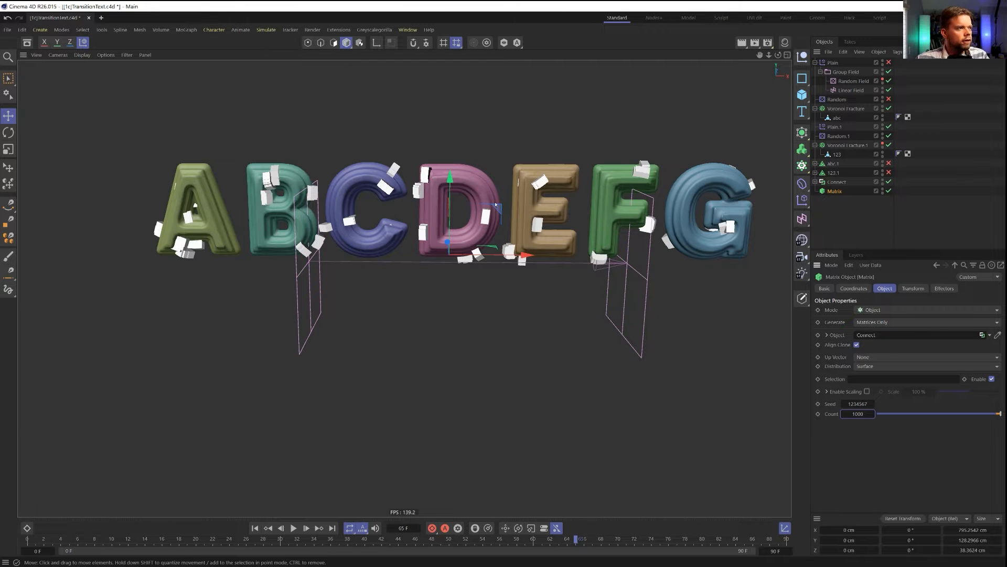
scroll(487, 195, "up", 5)
left_click_drag(487, 195, 470, 164, "alt")
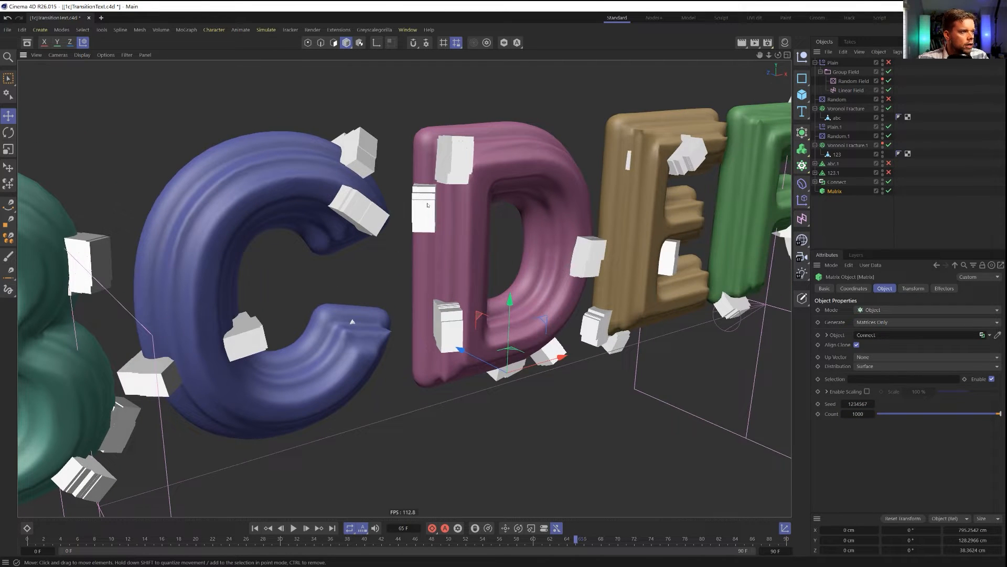
left_click_drag(396, 201, 467, 226, "alt")
scroll(466, 229, "down", 3)
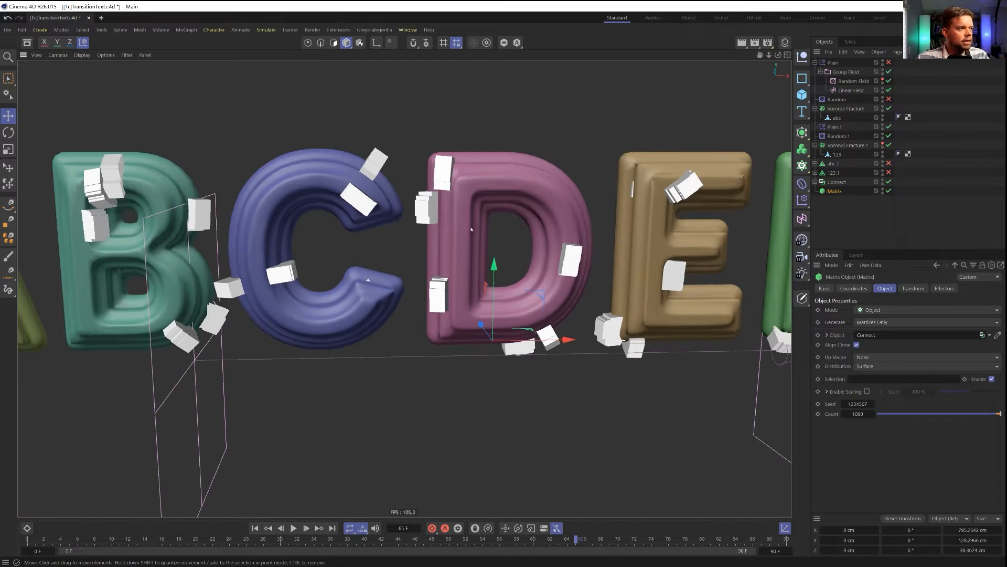
middle_click_drag(487, 236, 550, 281, "alt")
scroll(551, 281, "down", 2)
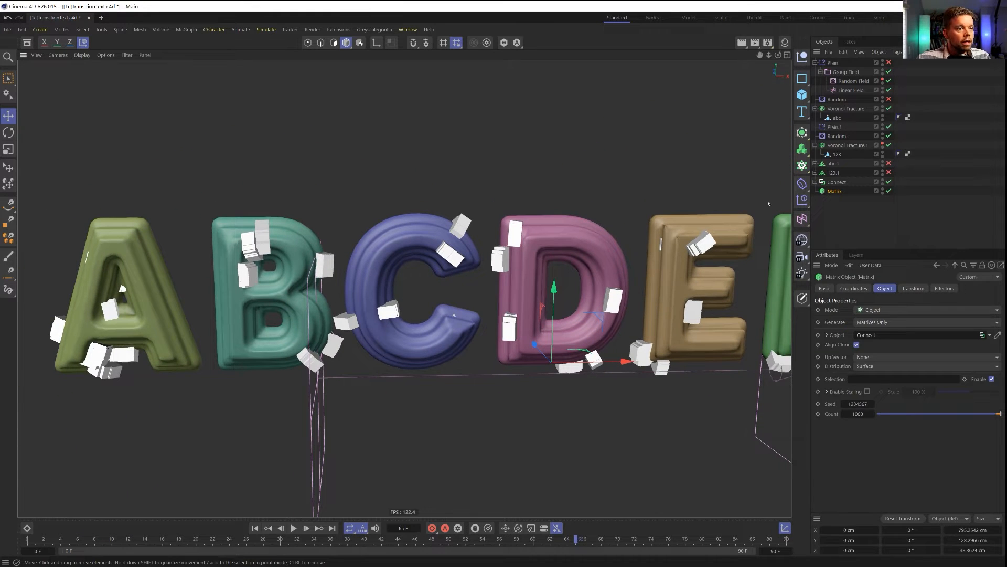
Add a Random effector, make it a child of the Matrix, and reduce its strength to 44%
left_click(803, 201)
left_click(890, 263)
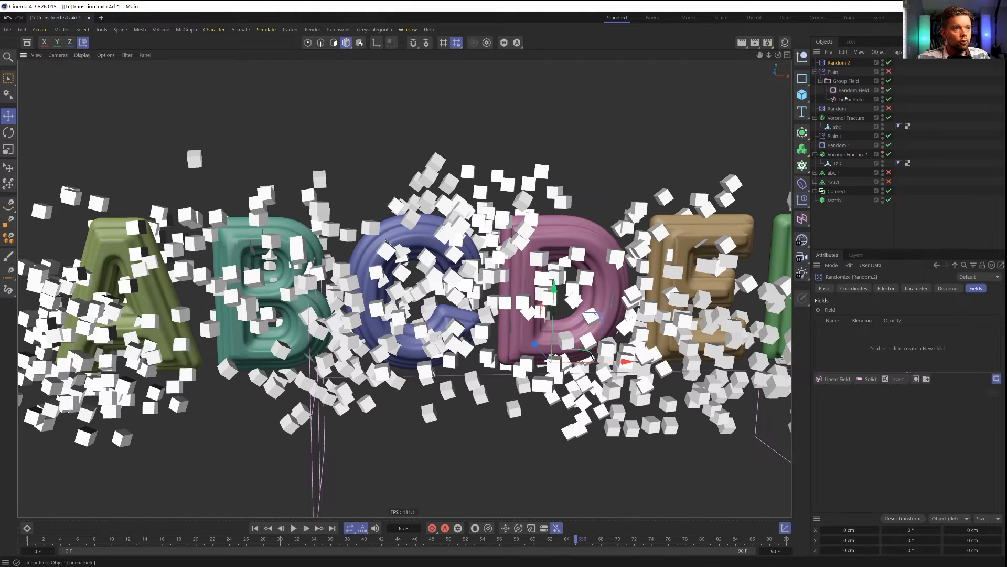
left_click_drag(838, 62, 837, 202)
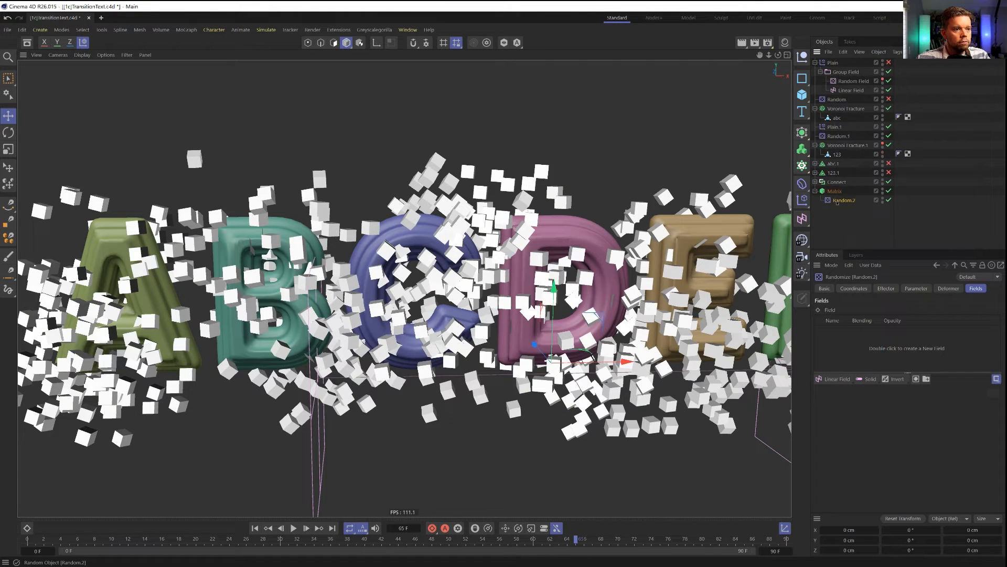
left_click(913, 289)
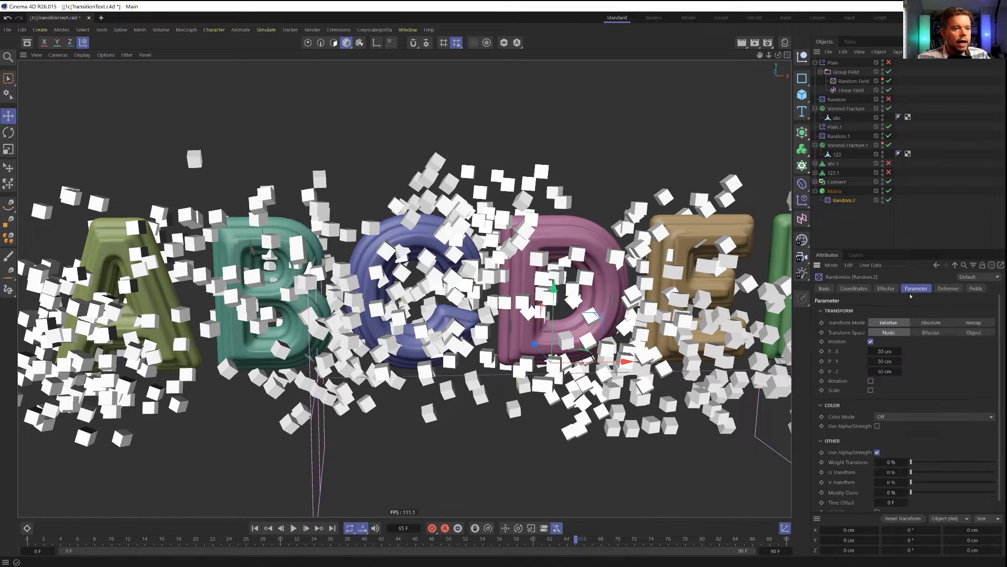
left_click(888, 289)
left_click_drag(989, 311, 938, 326)
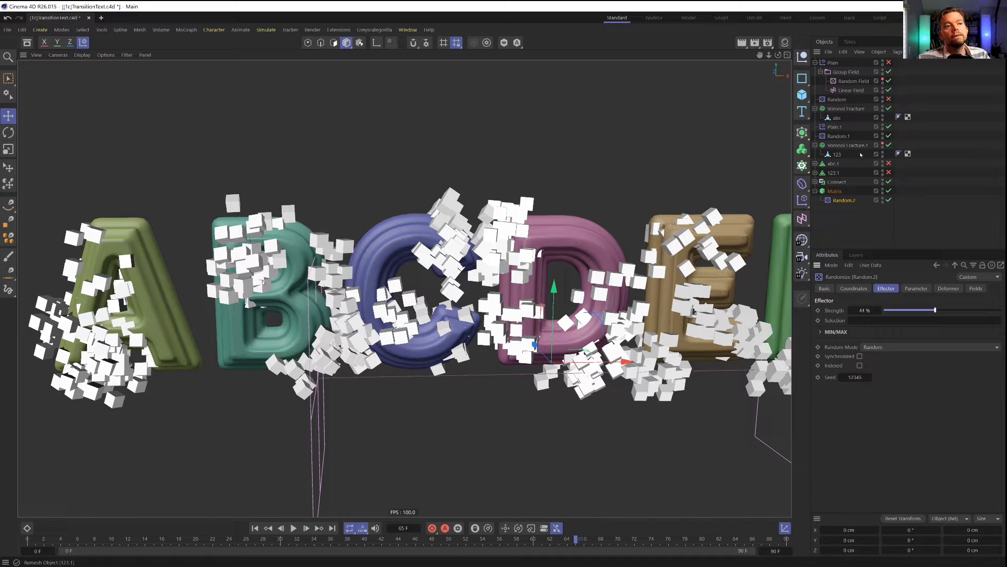
Assign the Matrix as the source of the abc text's Voronoi Fracture and hide the Matrix in the viewport
left_click(846, 108)
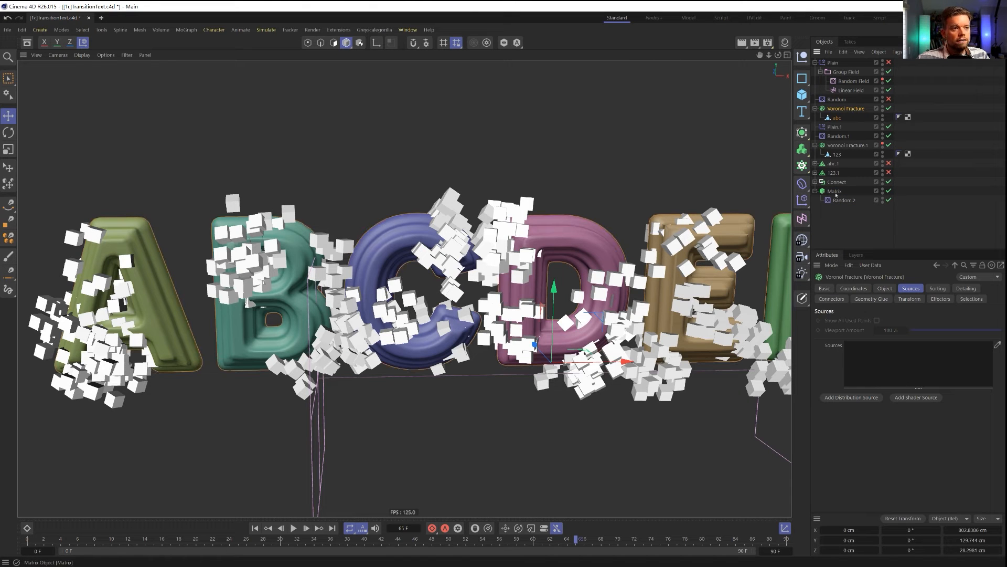
left_click_drag(826, 192, 828, 197)
left_click_drag(874, 360, 874, 361)
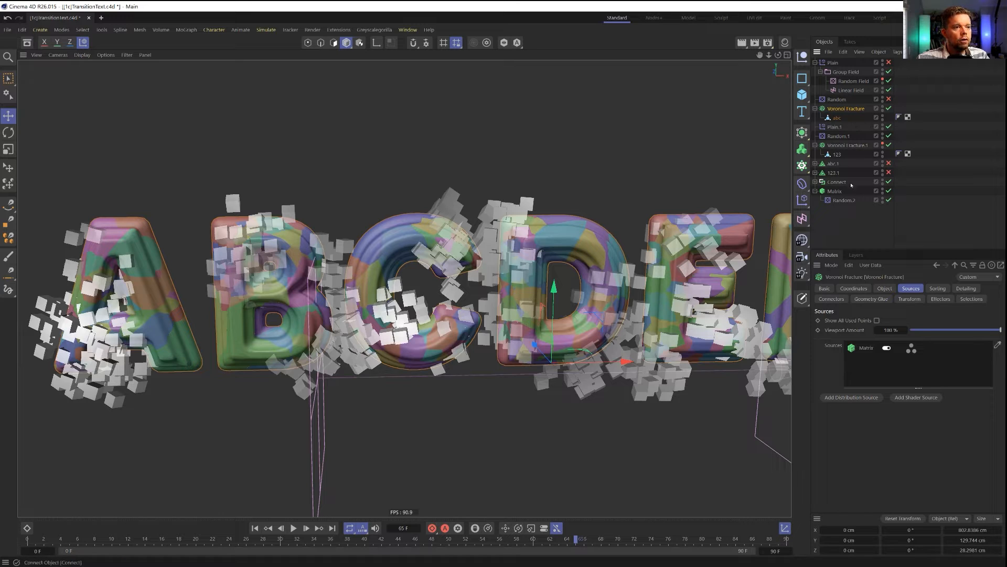
left_click(883, 190)
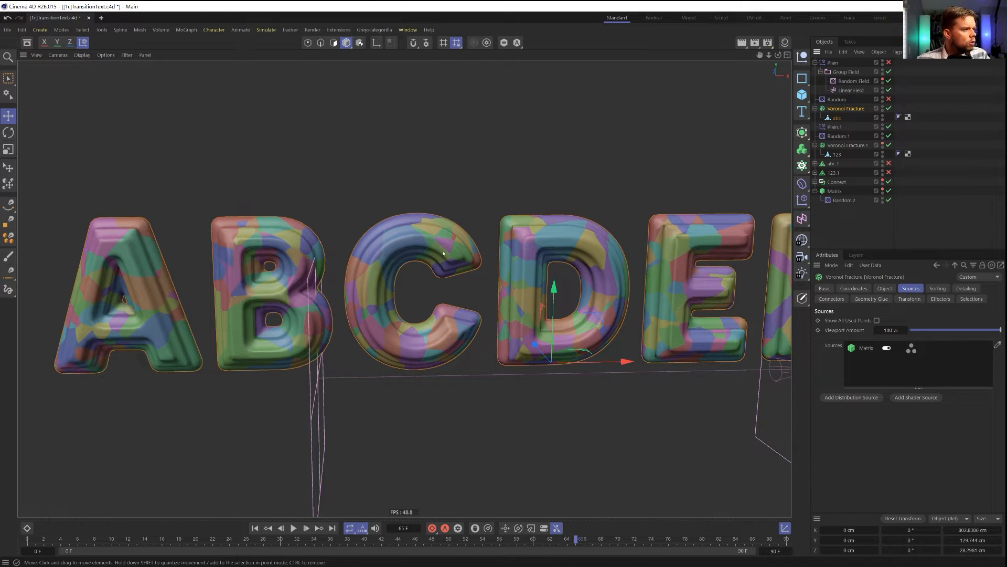
Inspect the fracture pattern on the letters and lower the strength of the Matrix's Random effector to 13%
scroll(283, 307, "up", 5)
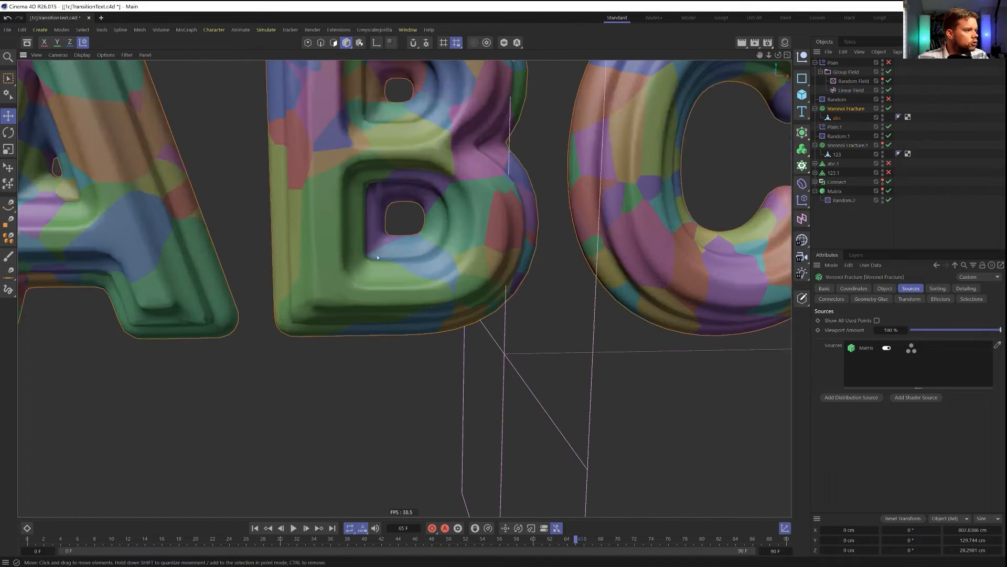
left_click_drag(337, 296, 373, 338, "alt")
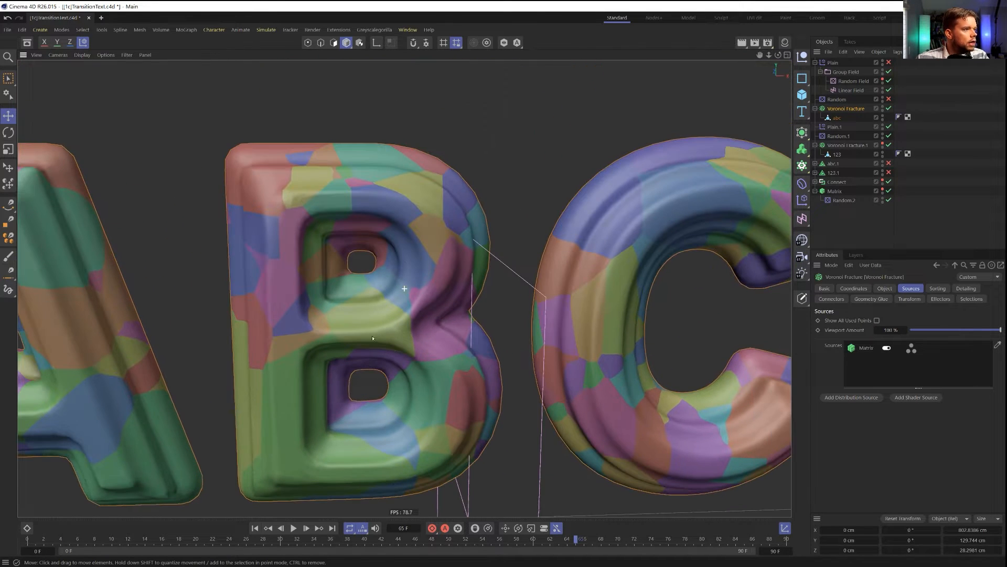
middle_click_drag(602, 233, 425, 261, "alt")
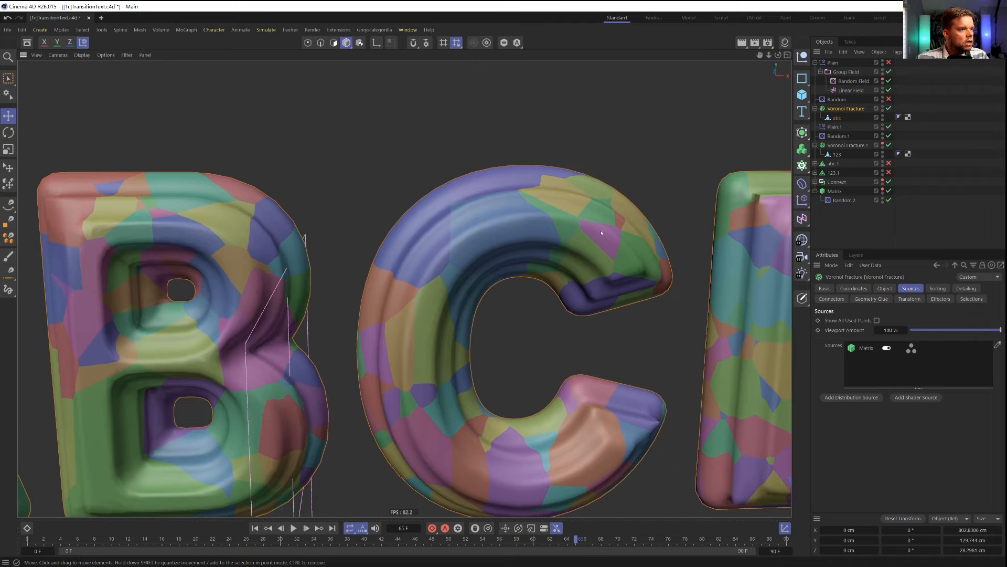
left_click_drag(497, 227, 470, 262, "alt")
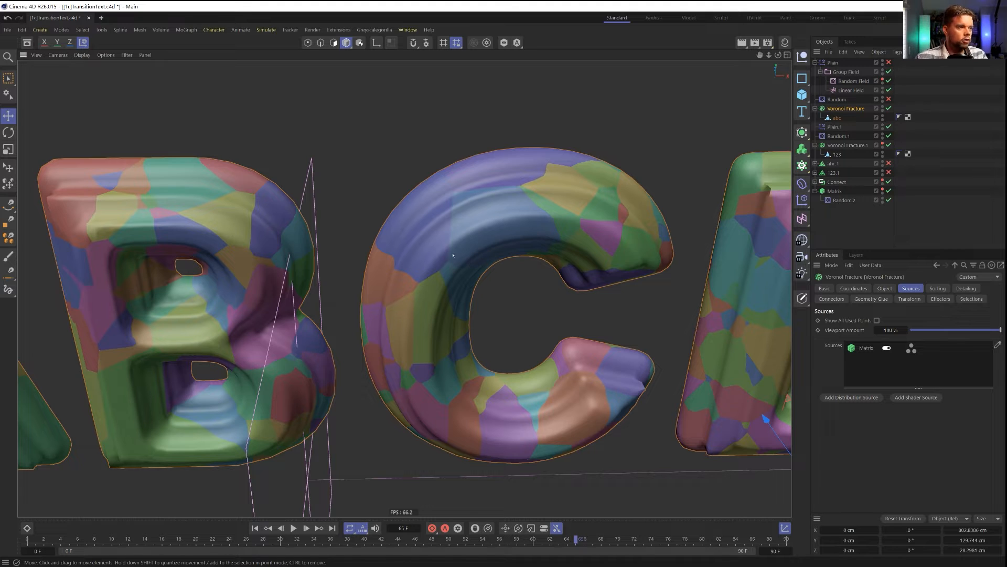
scroll(453, 256, "down", 4)
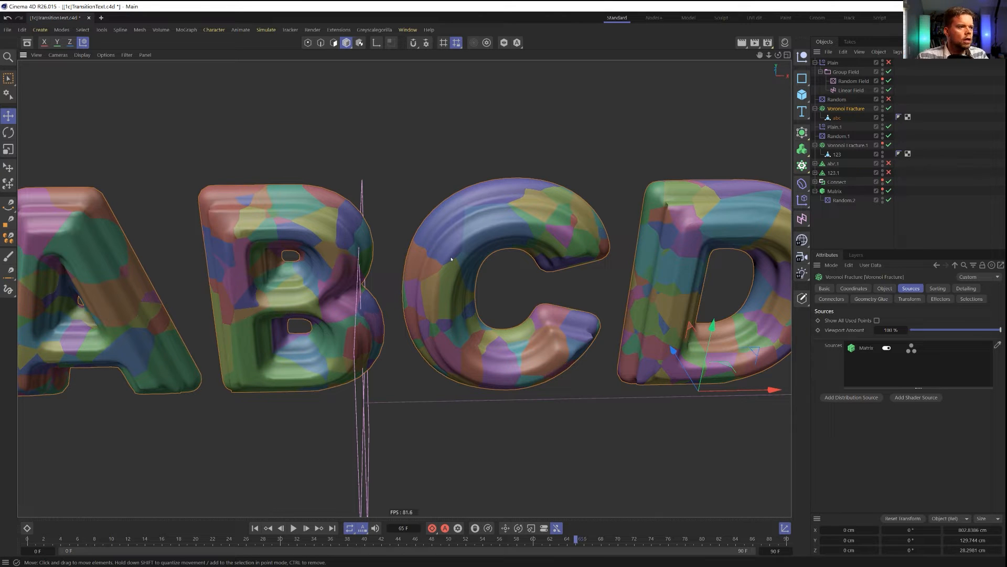
left_click_drag(487, 261, 462, 263, "alt")
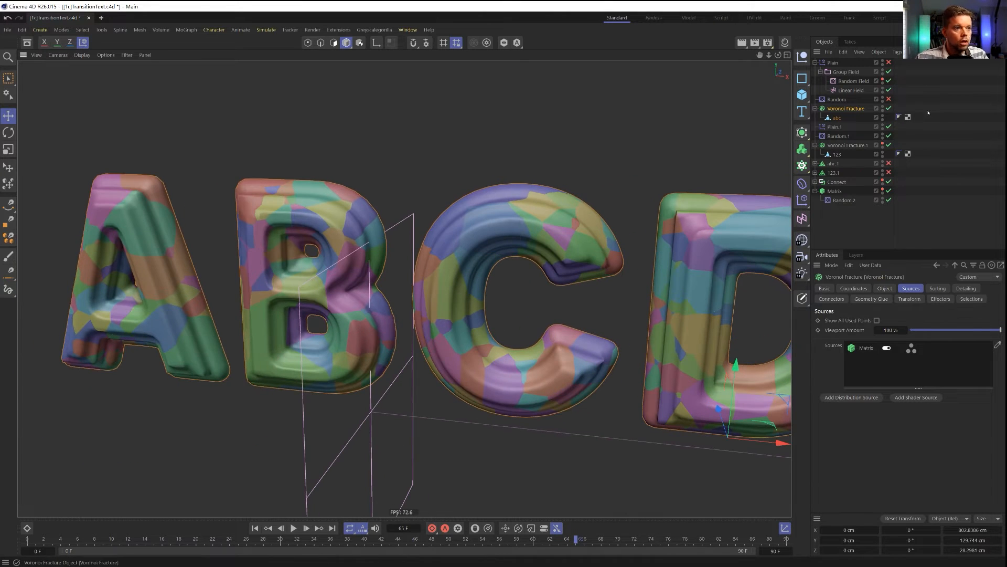
left_click(844, 201)
left_click(913, 310)
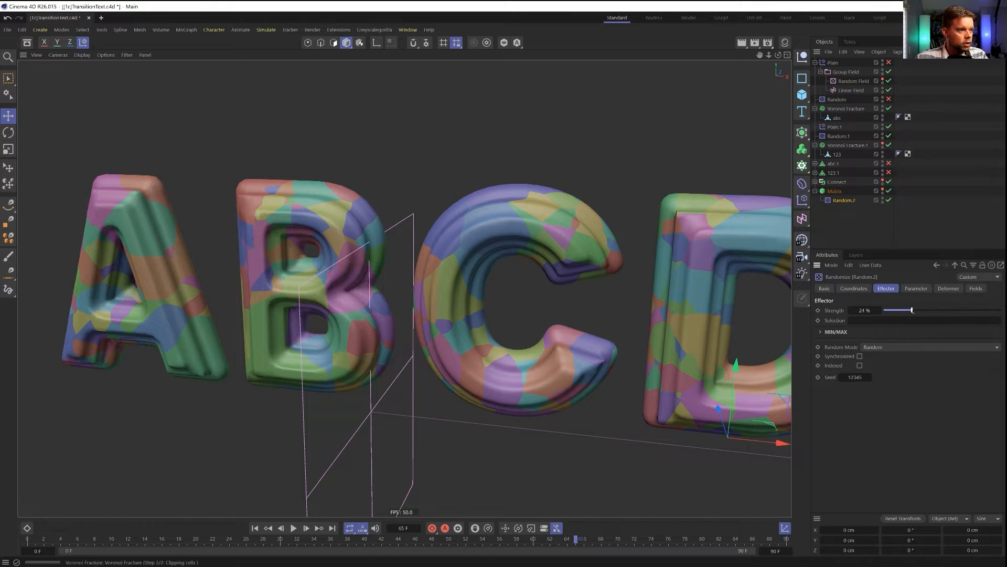
left_click(891, 310)
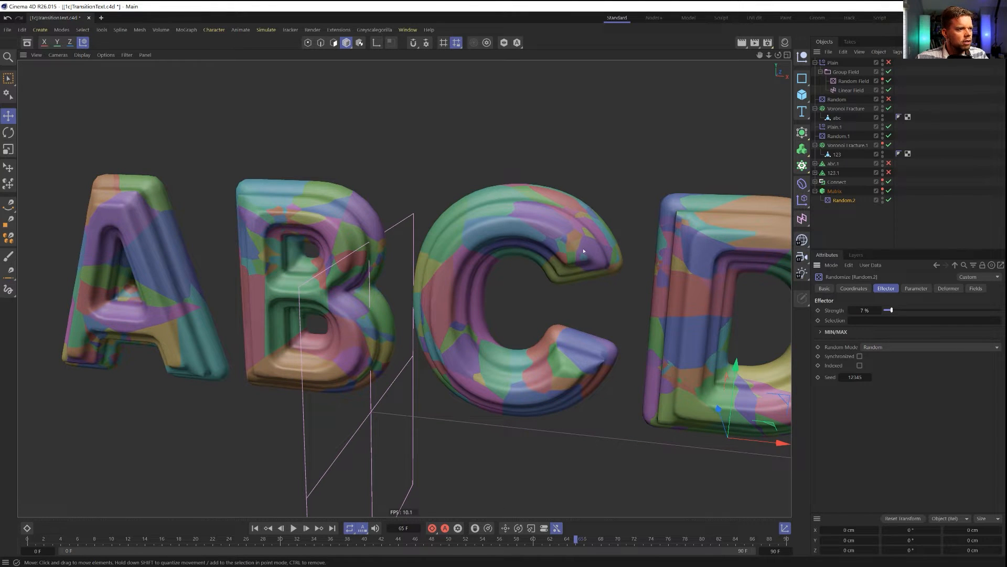
mouse_move(576, 246)
left_mouse_down("alt")
mouse_move(623, 251)
mouse_move(570, 237)
left_mouse_up("alt")
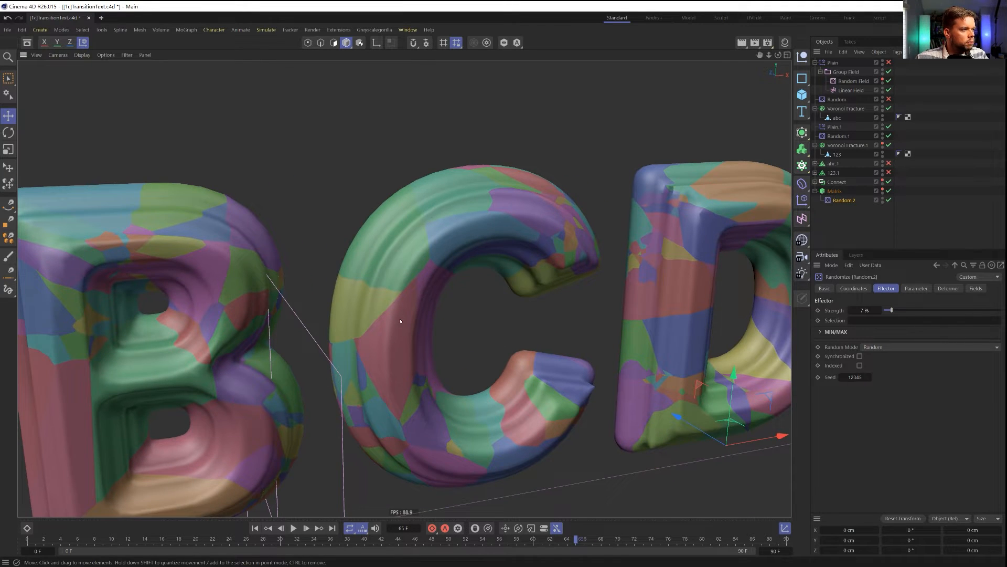
left_click_drag(400, 321, 567, 237, "alt")
right_click_drag(586, 265, 501, 265, "alt")
left_click(900, 311)
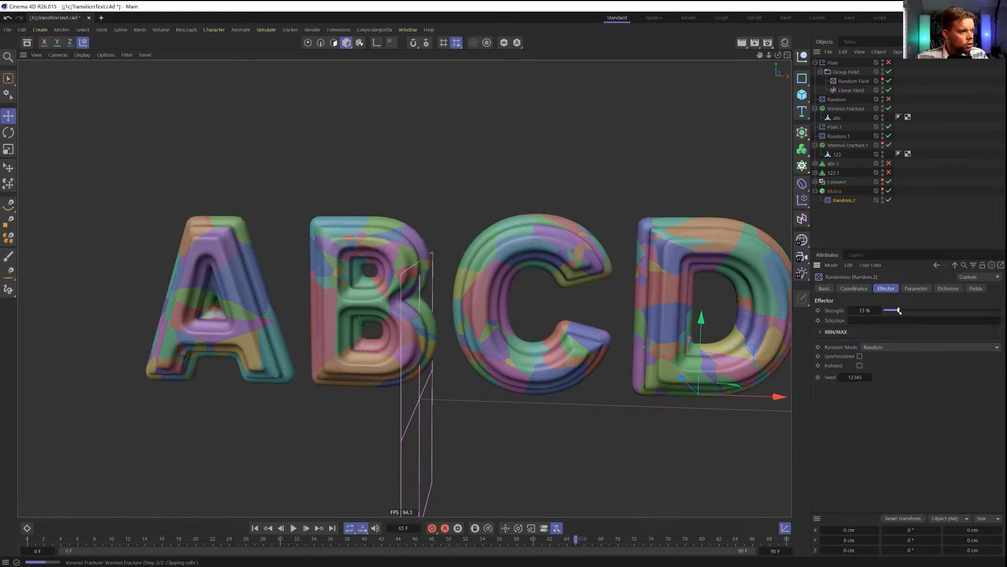
Add a Push Apart effector to the abc text's Voronoi Fracture and set its radius to 1 cm
left_click(831, 192)
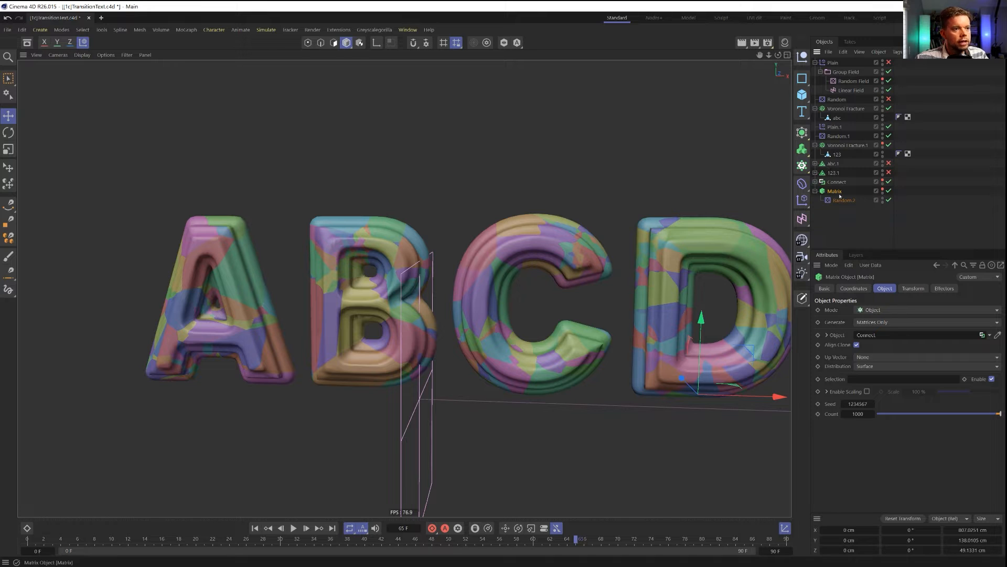
left_click(845, 108)
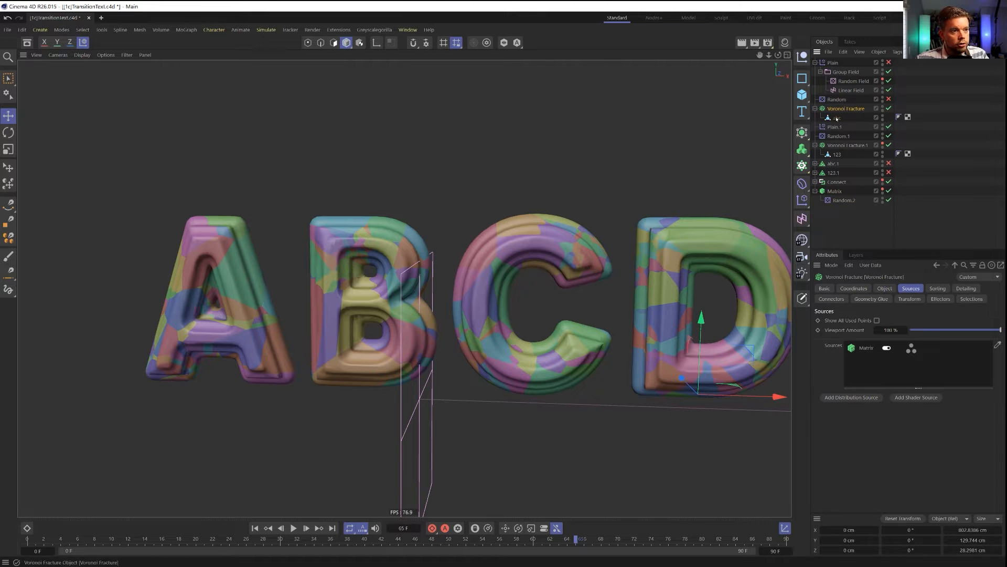
left_click(804, 204)
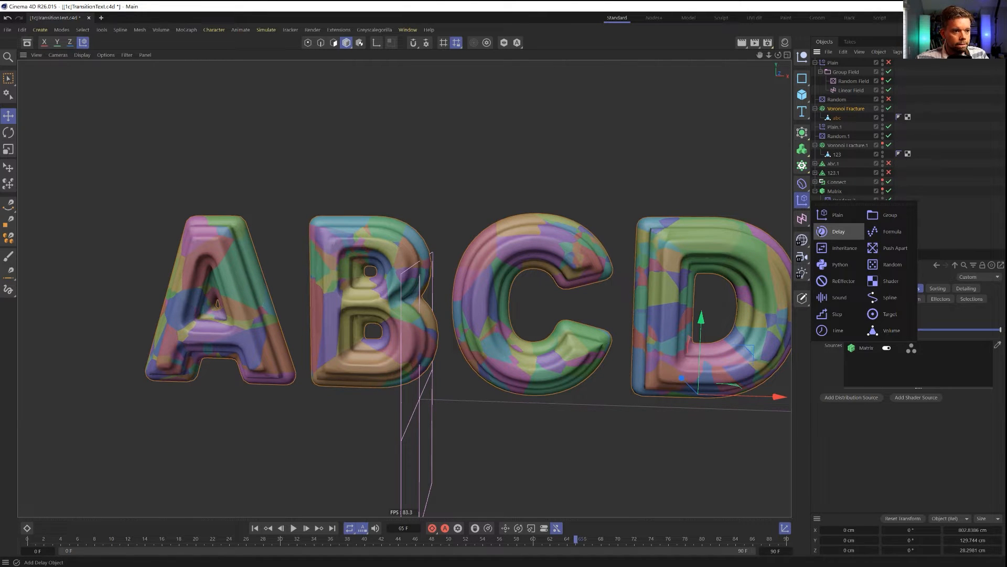
left_click(892, 248)
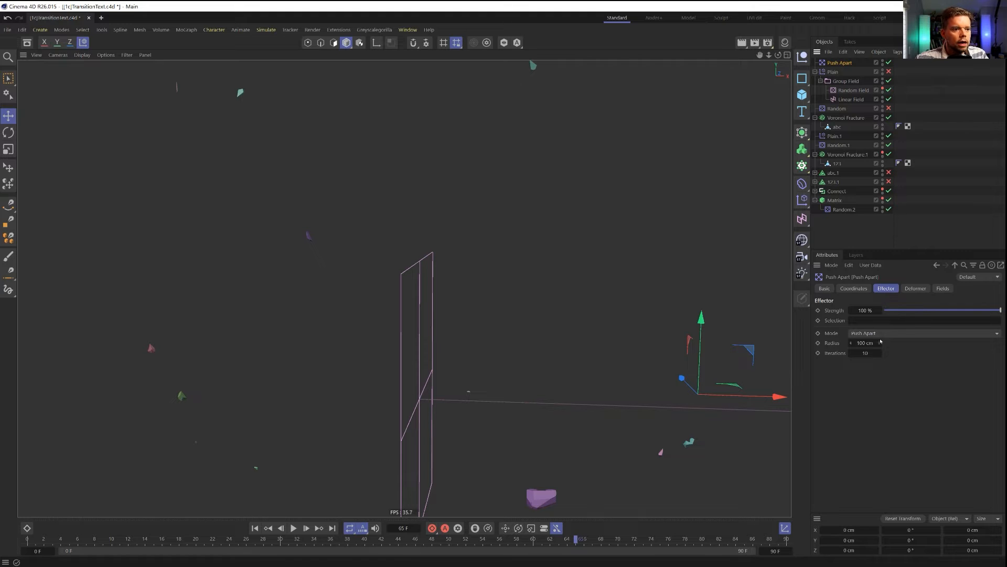
double_click(871, 342)
type("1")
key("Return")
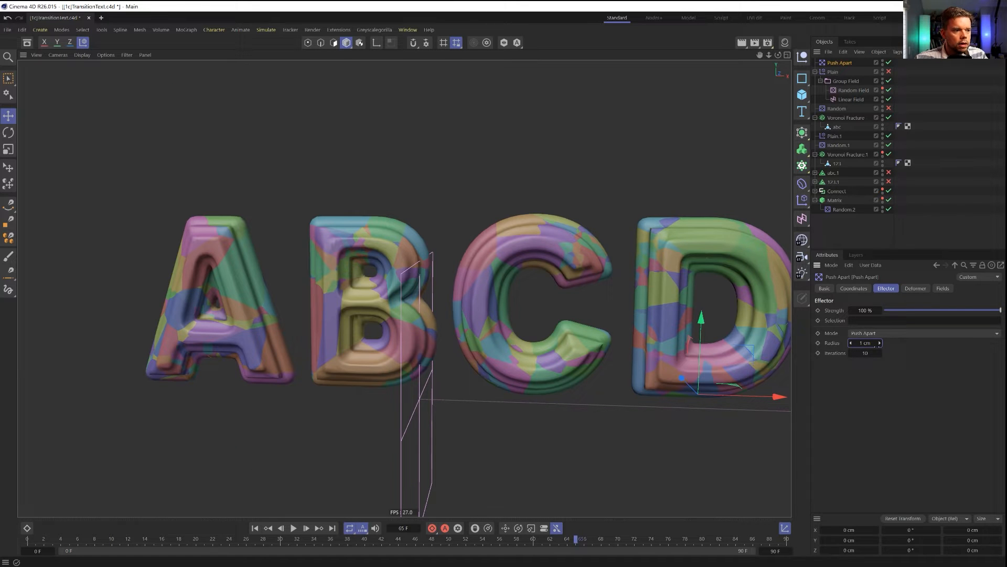
Increase the Push Apart radius to 19 cm, reduce its strength to 16%, and inspect the separated letter fragments up close
left_click(882, 344)
left_click(882, 345)
left_click(881, 344)
left_click(881, 344)
left_click(881, 344)
left_click(882, 344)
left_click(882, 344)
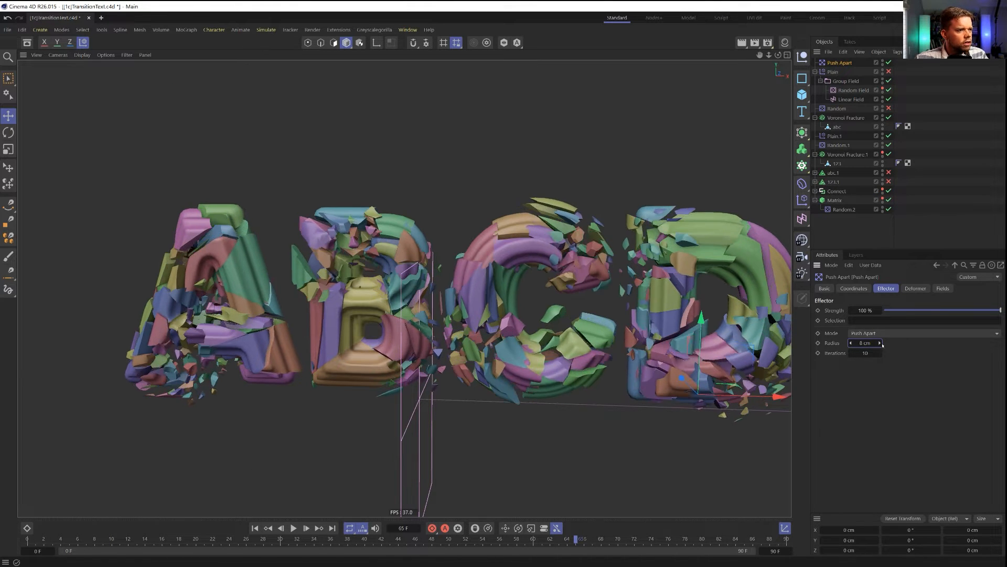
left_click_drag(870, 342, 874, 342)
left_click_drag(949, 311, 903, 327)
right_click_drag(545, 262, 622, 250, "alt")
left_click_drag(622, 250, 552, 262, "alt")
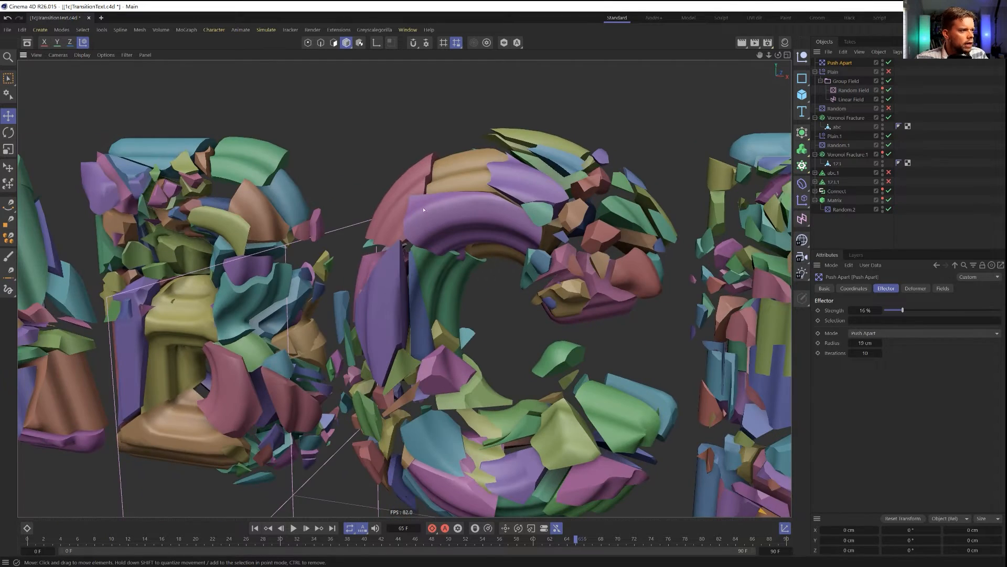
Inspect the pushed-apart letter fragments across the whole abc text from several angles and distances
right_click_drag(424, 210, 357, 238, "alt")
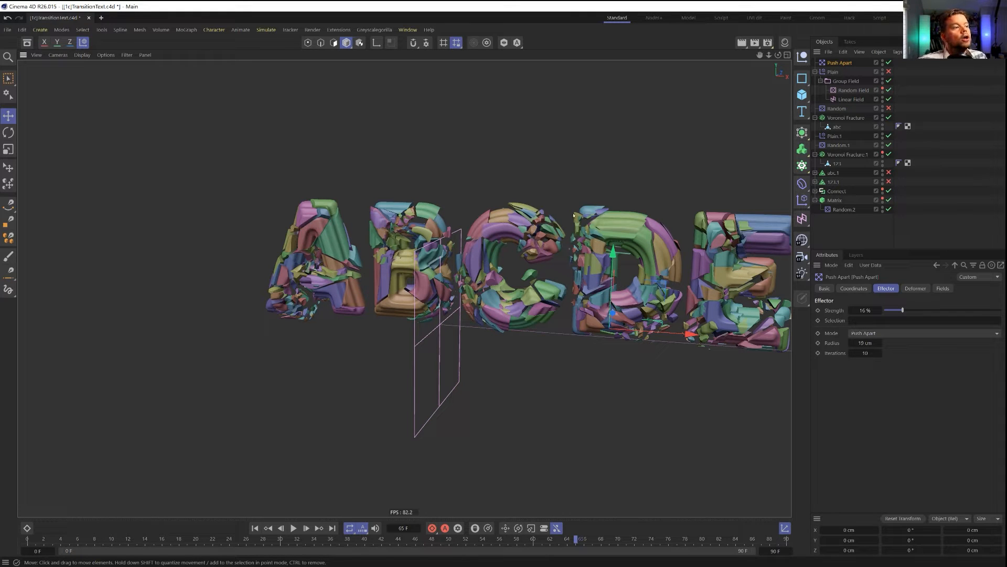
left_click_drag(559, 256, 588, 256, "alt")
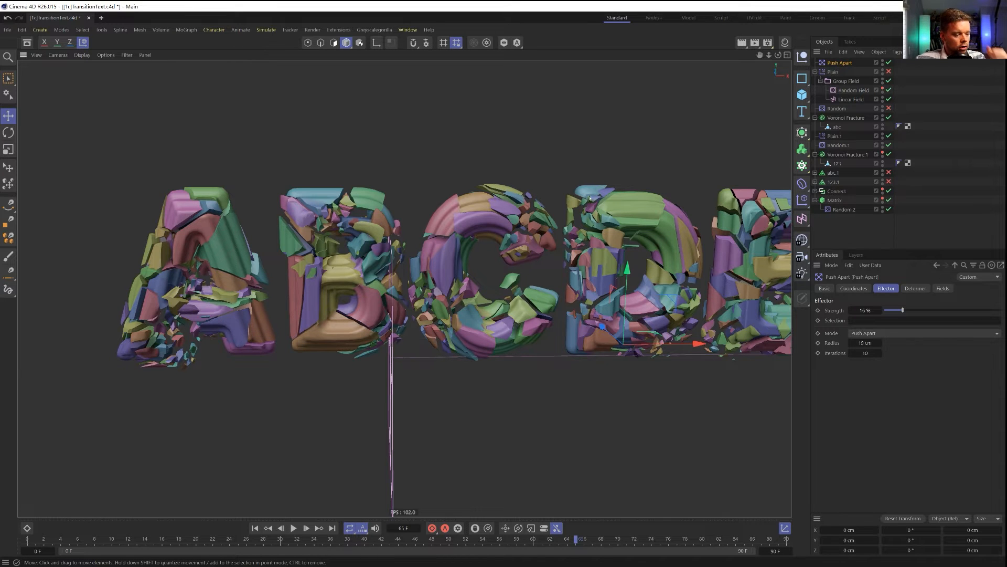
left_click_drag(657, 232, 651, 252, "alt")
right_click_drag(650, 252, 543, 271, "alt")
mouse_move(543, 270)
left_mouse_down("alt")
mouse_move(517, 262)
mouse_move(533, 260)
left_mouse_up("alt")
middle_click_drag(534, 260, 431, 265, "alt")
right_click_drag(431, 265, 394, 246, "alt")
middle_click_drag(436, 233, 447, 274, "alt")
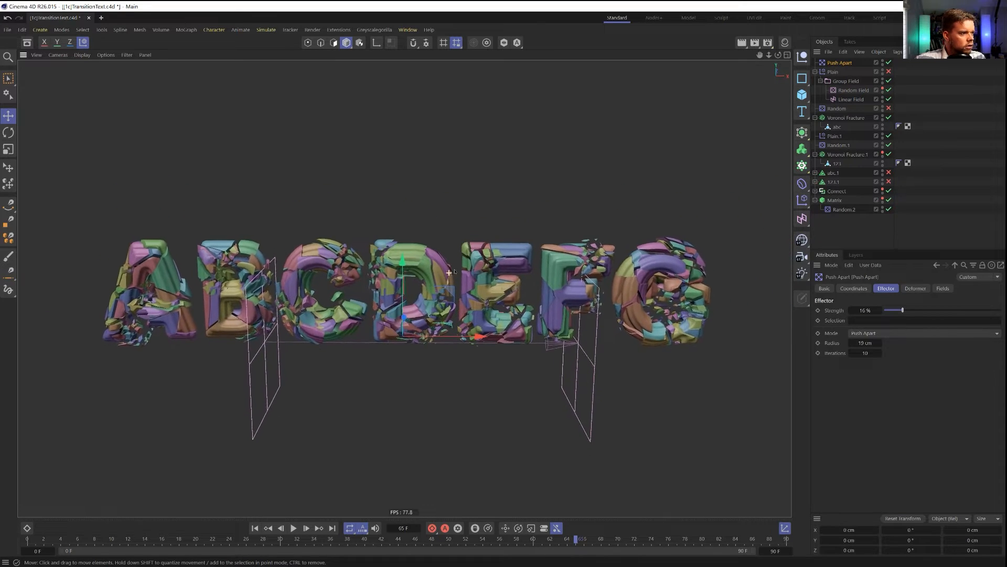
left_click_drag(447, 275, 416, 261, "alt")
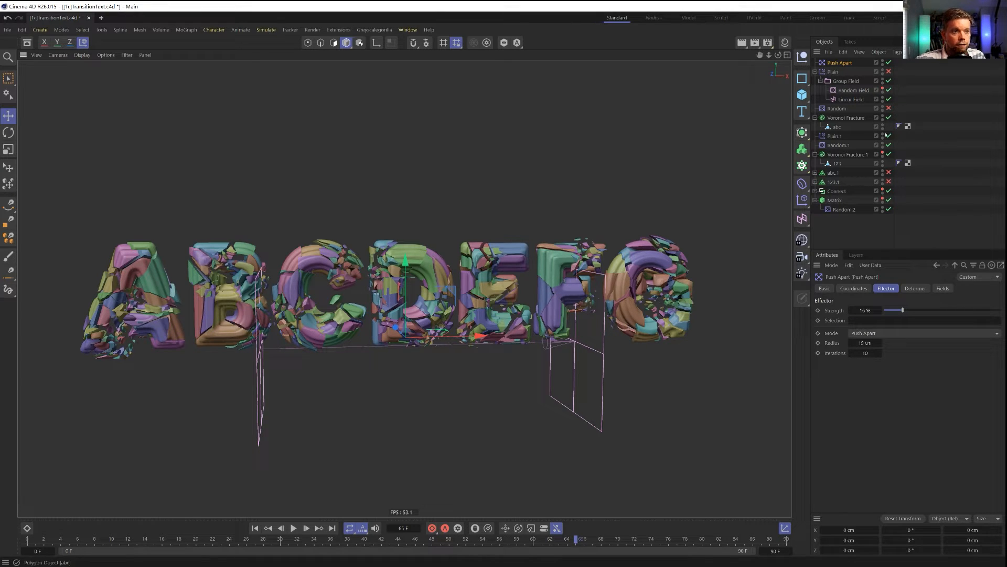
Show the 123 text's Voronoi Fracture and replace its Point Generator source with the Matrix
left_click(883, 153)
left_click(842, 155)
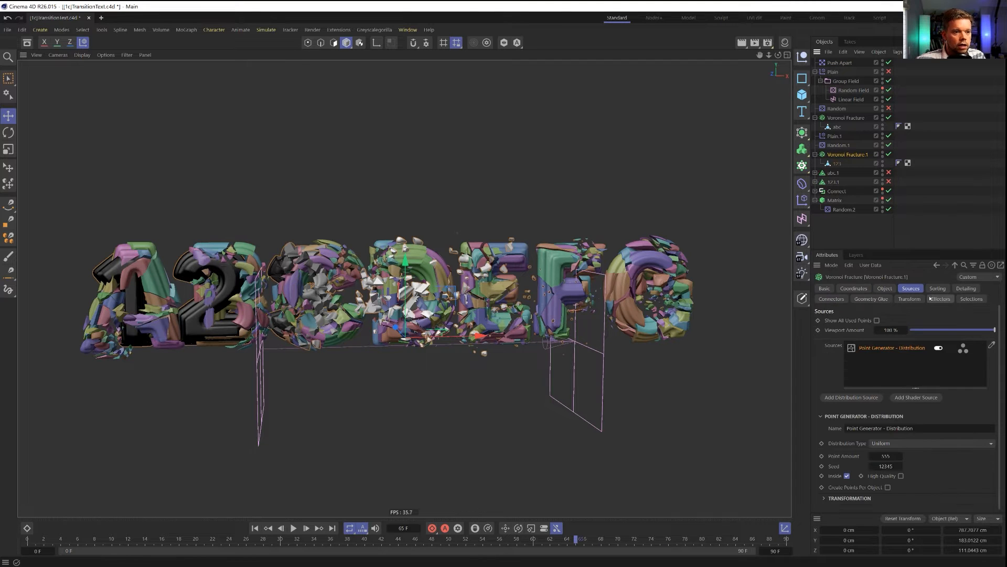
key("Delete")
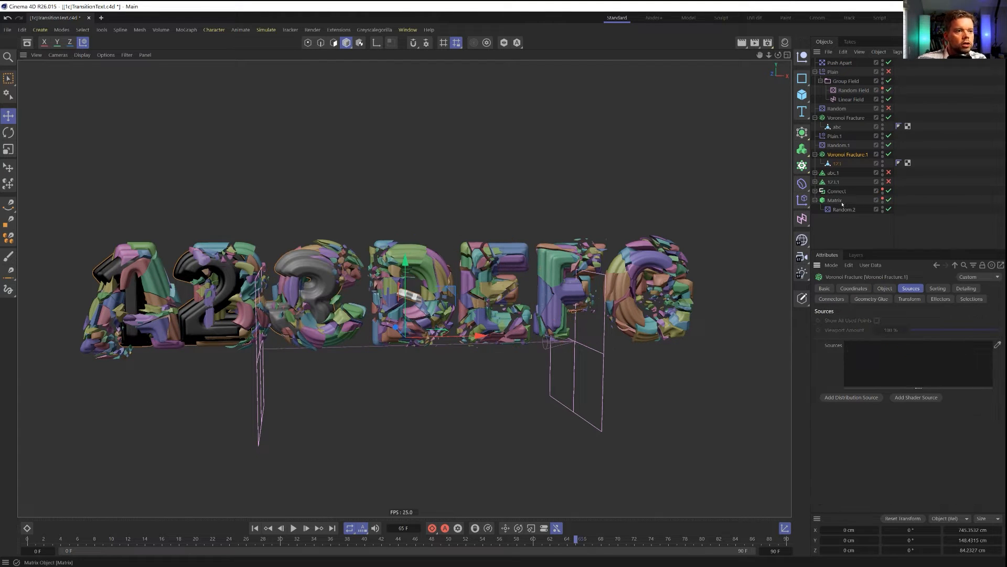
left_click_drag(885, 369, 884, 369)
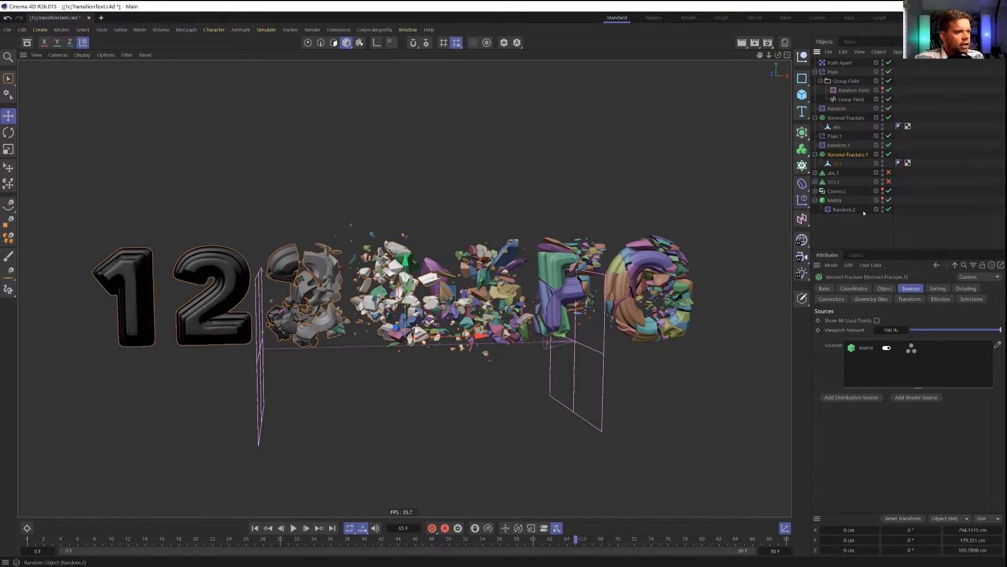
Turn off Colorize Fragments for both Voronoi Fracture objects together
left_click(841, 119, "ctrl")
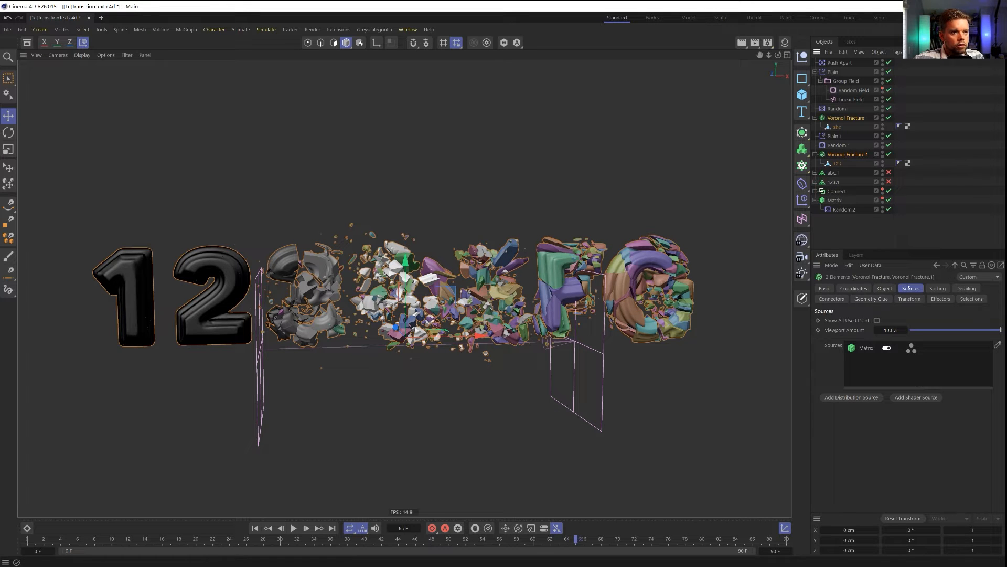
left_click(884, 288)
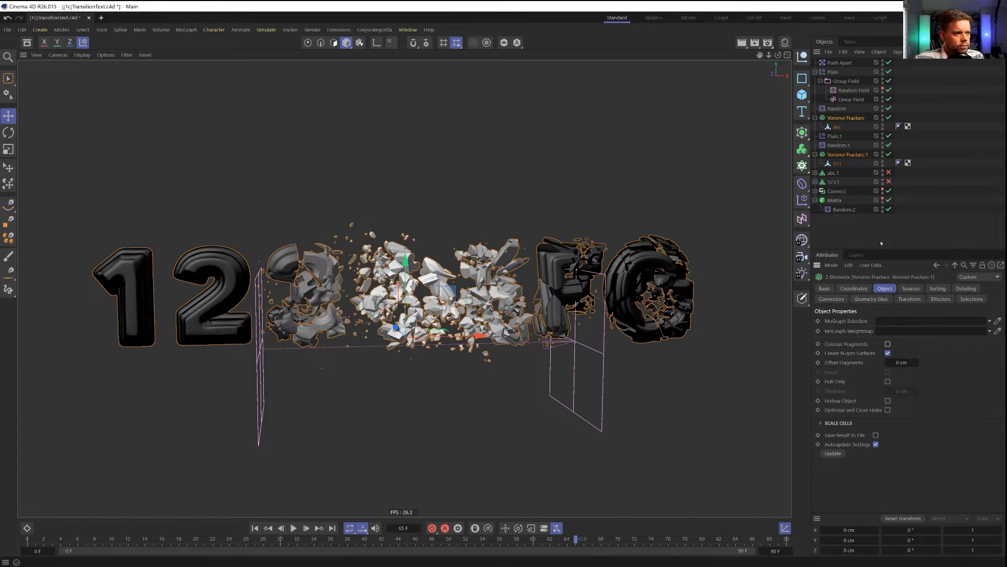
left_click(858, 235)
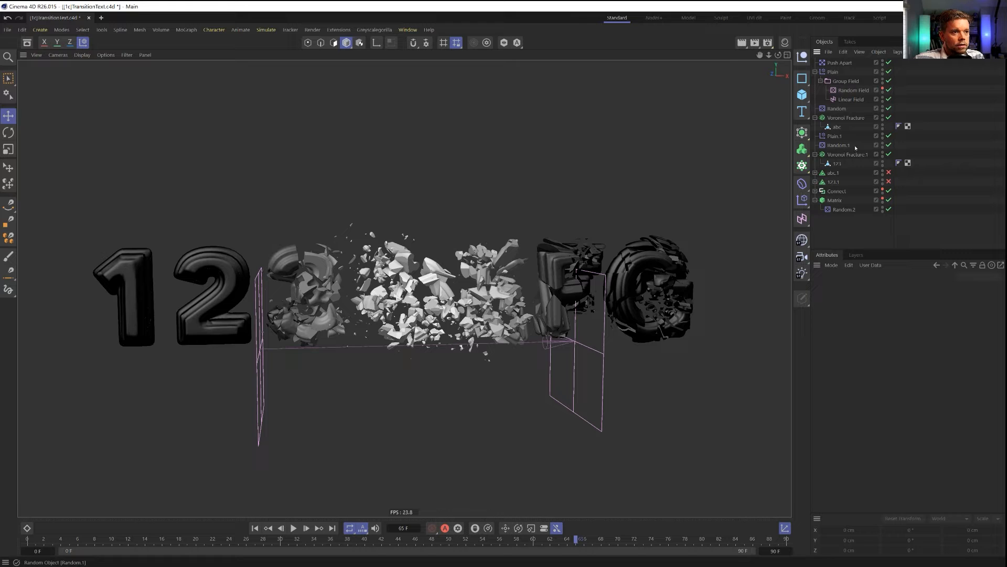
Set the color remap mode of the Plain effector's Linear Field to No Remap
left_click(845, 100)
left_click(886, 309)
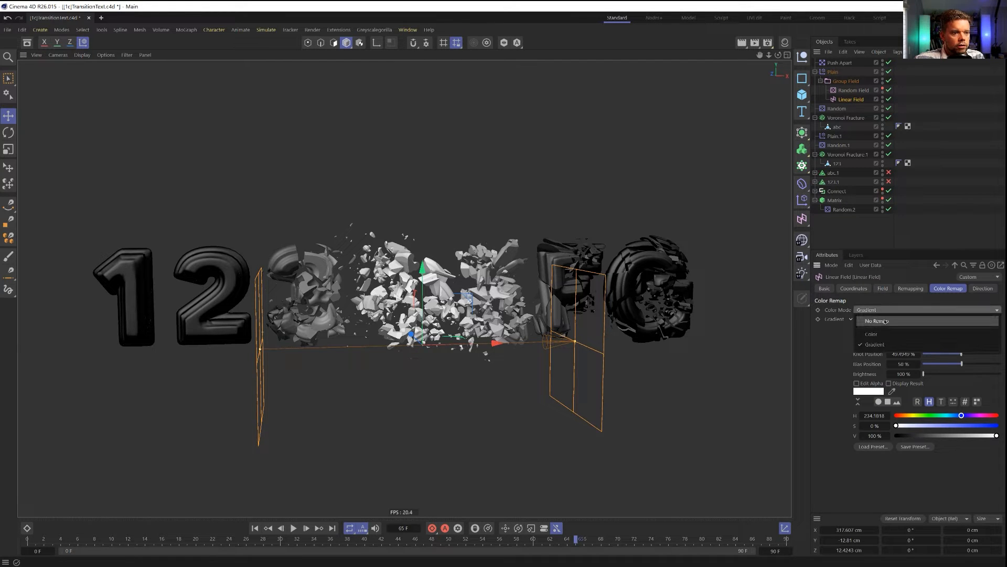
left_click(910, 288)
left_click(882, 288)
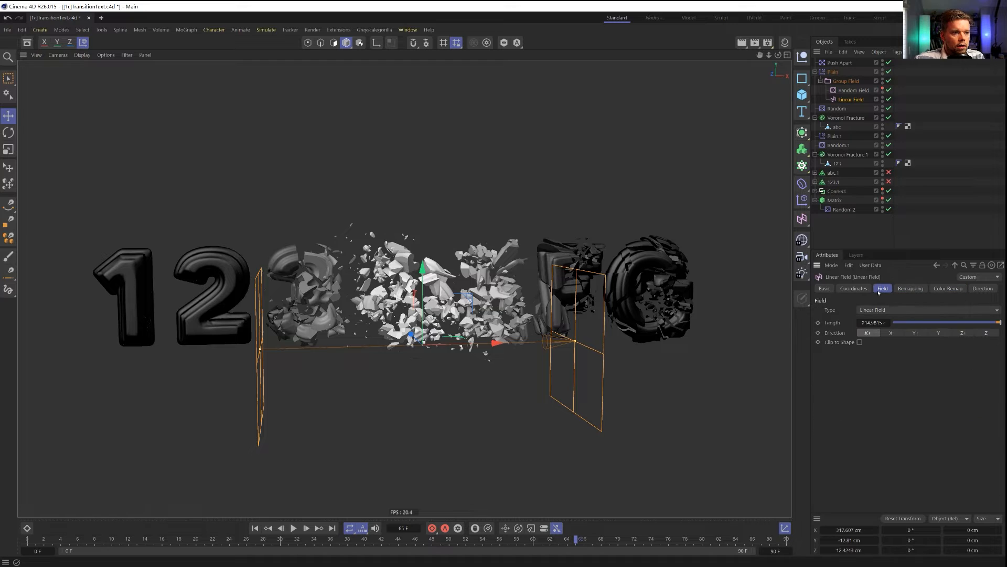
left_click(911, 289)
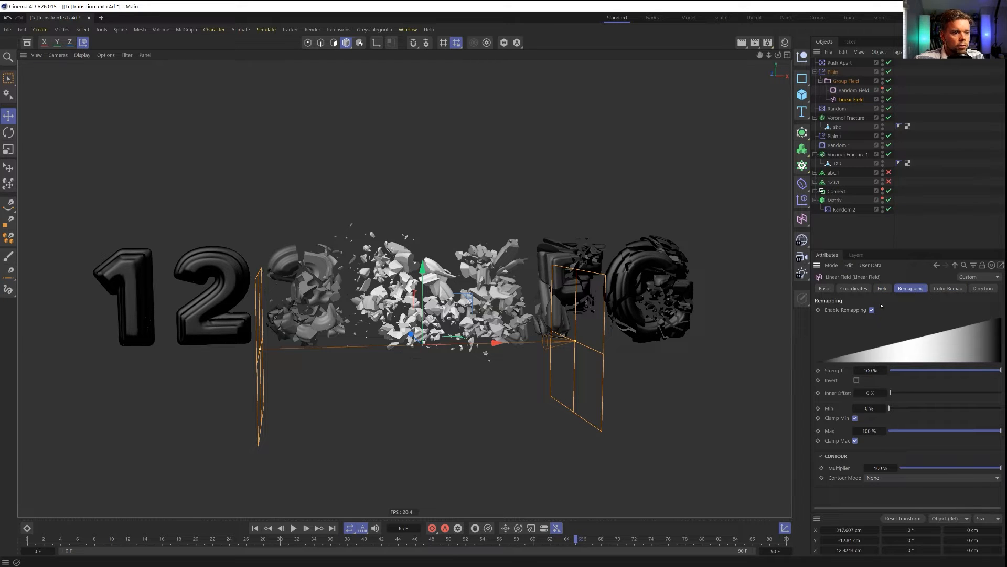
left_click(944, 289)
left_click(873, 311)
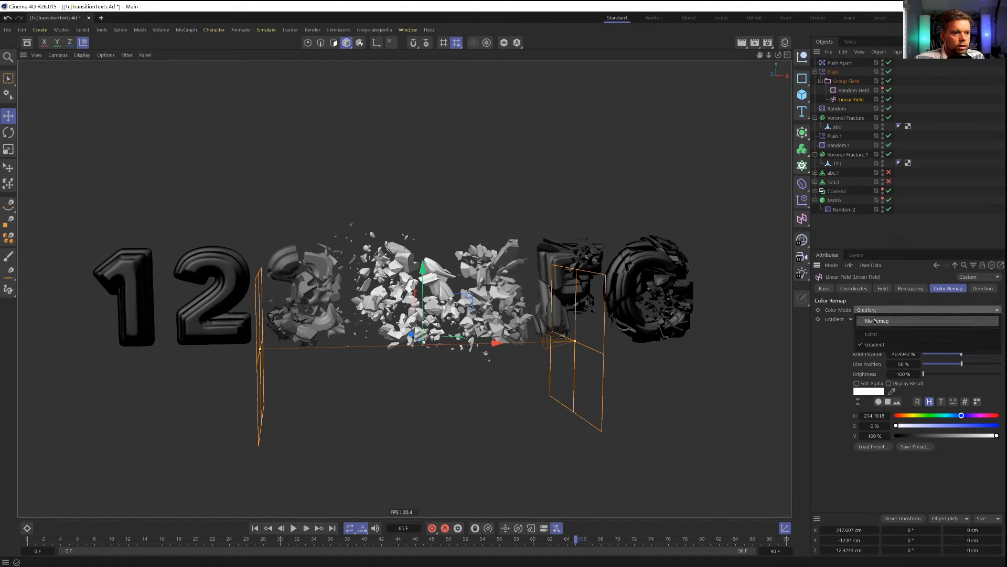
left_click(875, 323)
Move the Linear Field back to the start of the text and delete the Push Apart effector
mouse_move(495, 344)
left_mouse_down()
mouse_move(509, 343)
mouse_move(490, 343)
left_mouse_up()
left_click_drag(568, 341, 204, 350)
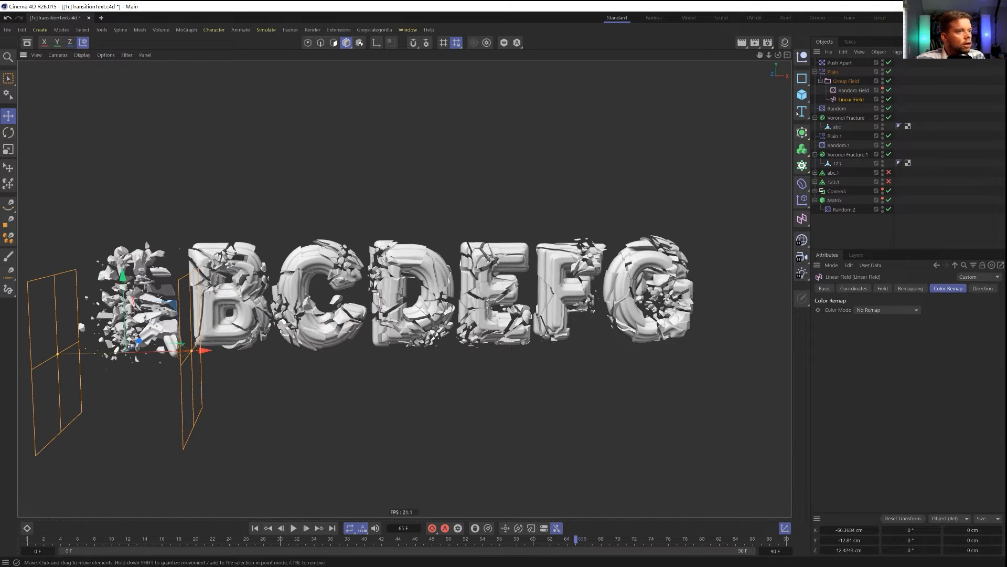
left_click(831, 63)
key("Delete")
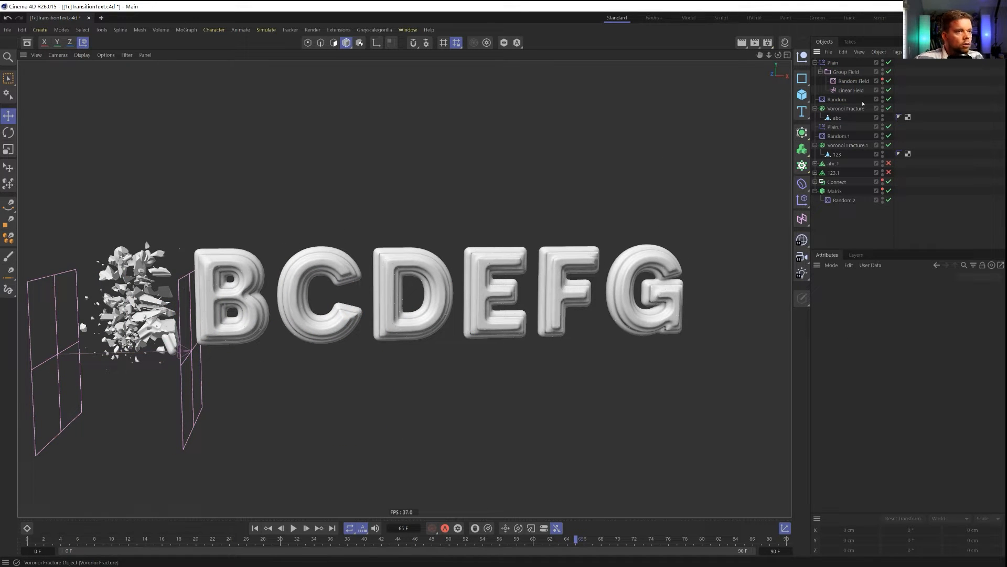
Test the Linear Field along the text, extend the timeline to 671 frames, and park the field before the A at X about -201 cm
left_click(851, 90)
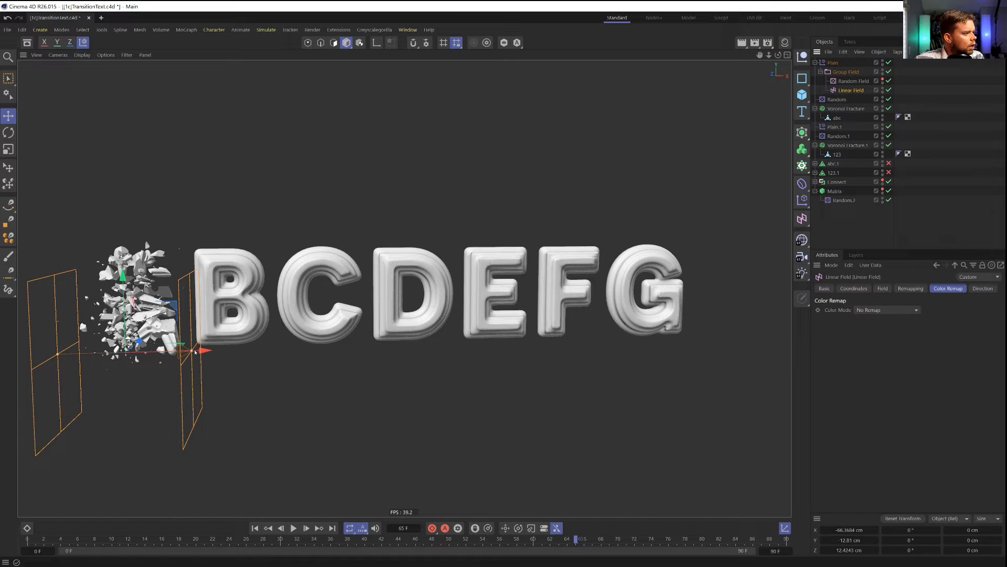
left_click_drag(171, 351, 293, 303)
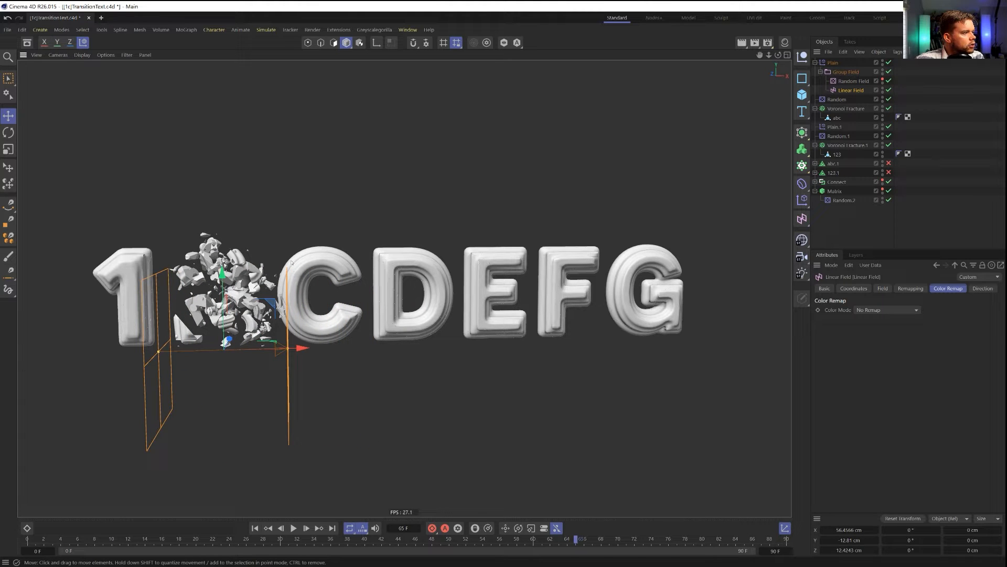
left_click_drag(262, 336, 127, 348)
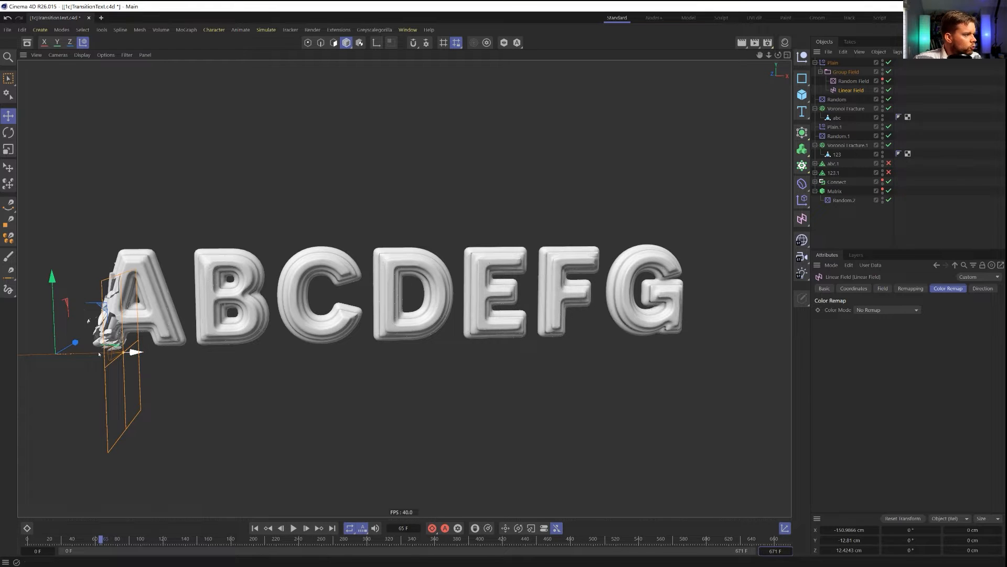
left_click_drag(127, 350, 50, 352)
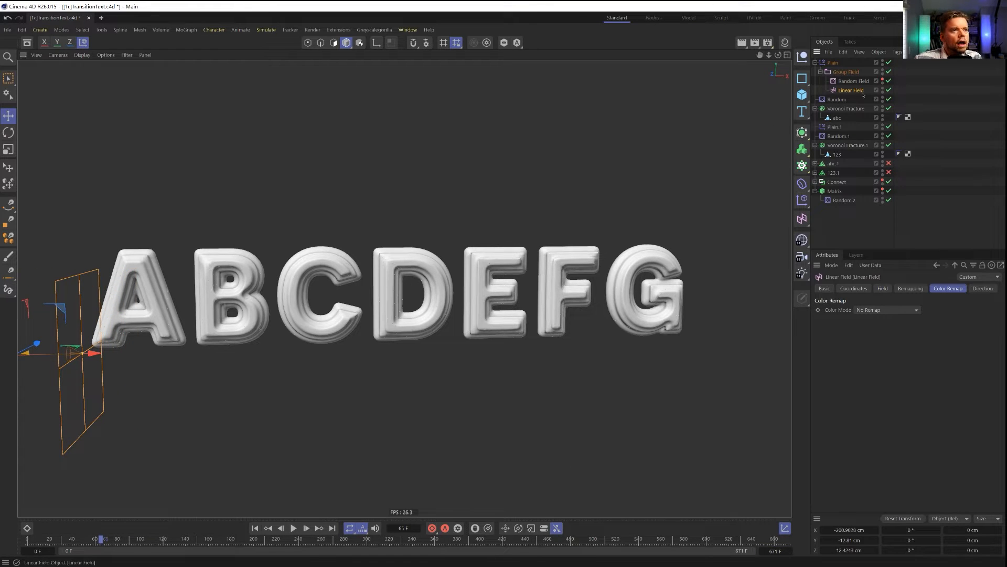
Keyframe the Linear Field's position from before the A at frame 0 to X about 798 cm at frame 671, and play the animation
left_click(854, 289)
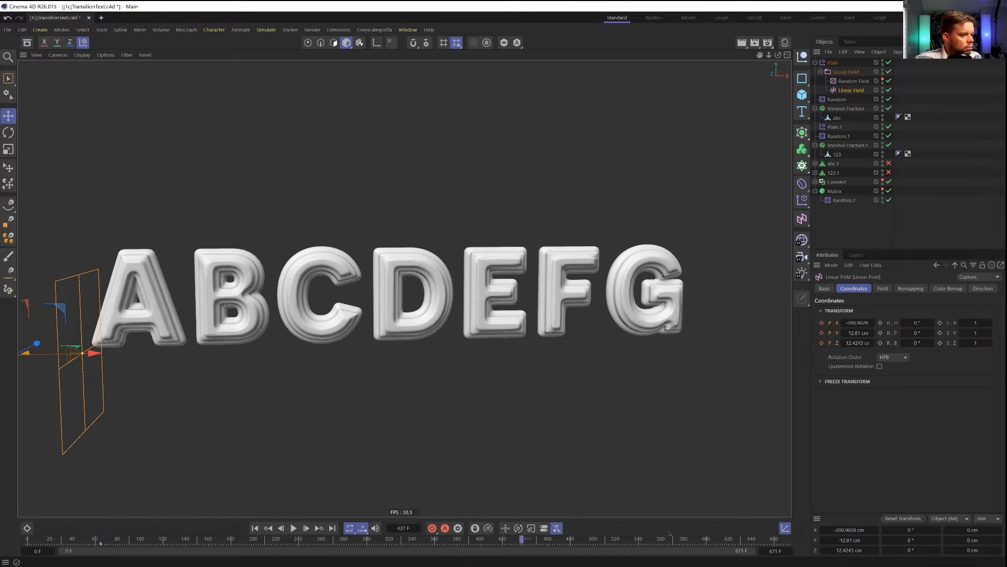
left_click_drag(62, 353, 832, 341)
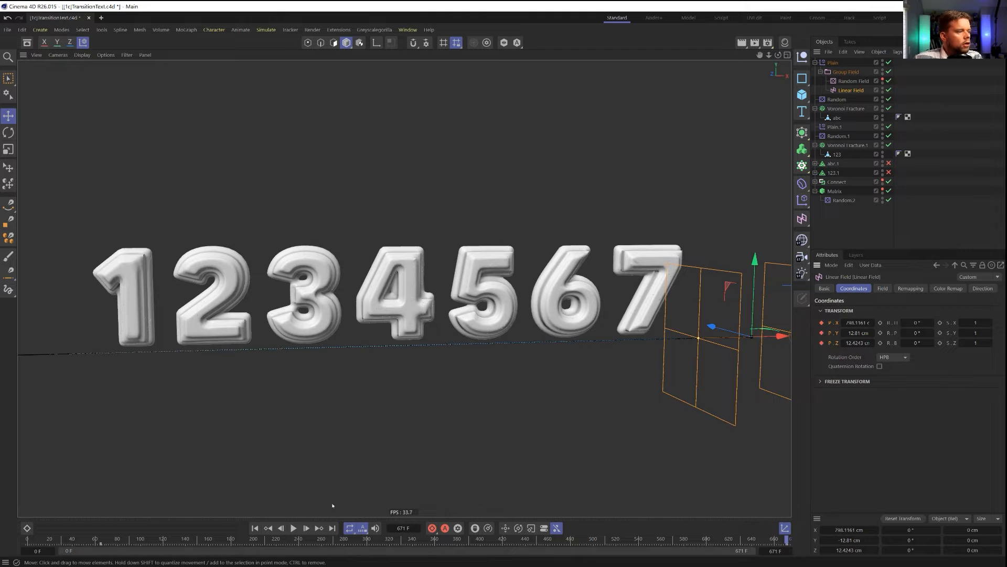
left_click(254, 527)
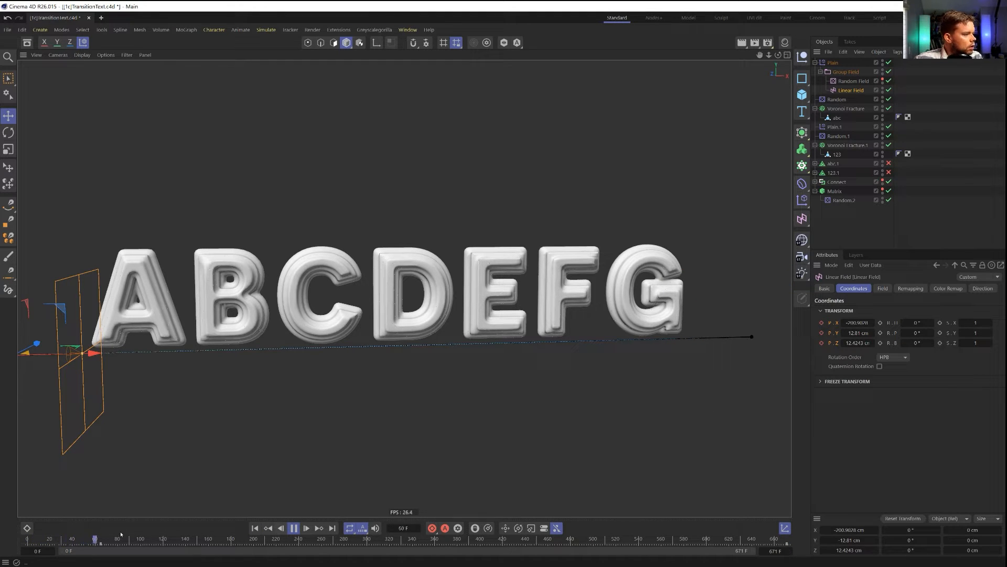
left_click_drag(102, 543, 19, 543)
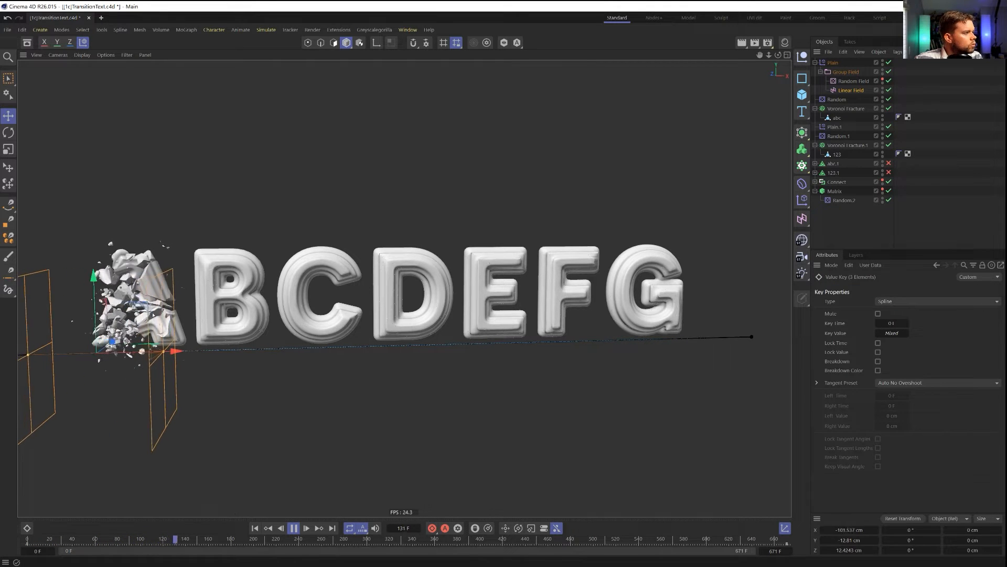
Set both text Random effectors to the Noise random mode and enable Indexed
left_click(838, 136)
left_click(837, 100, "ctrl")
left_click(916, 288)
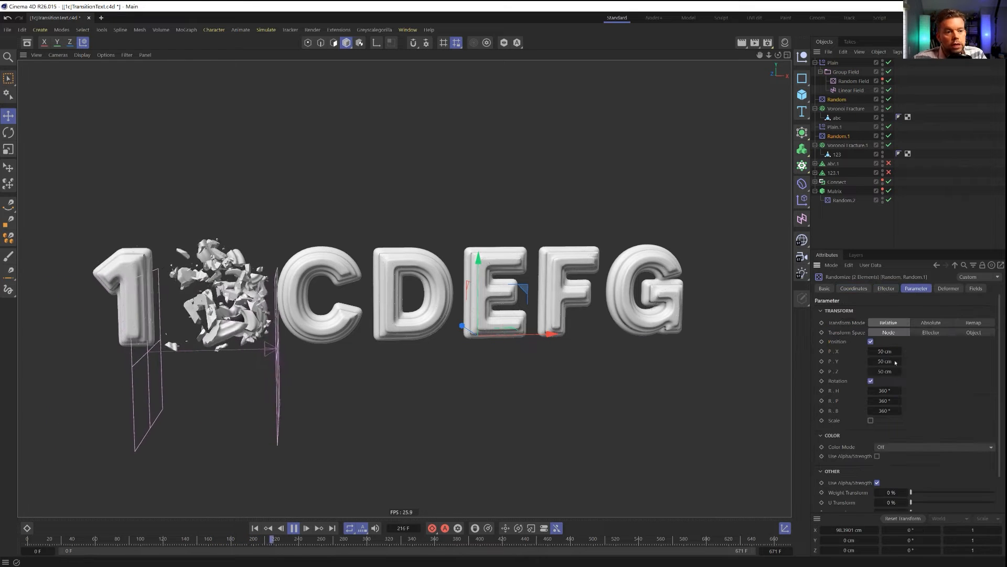
left_click(886, 288)
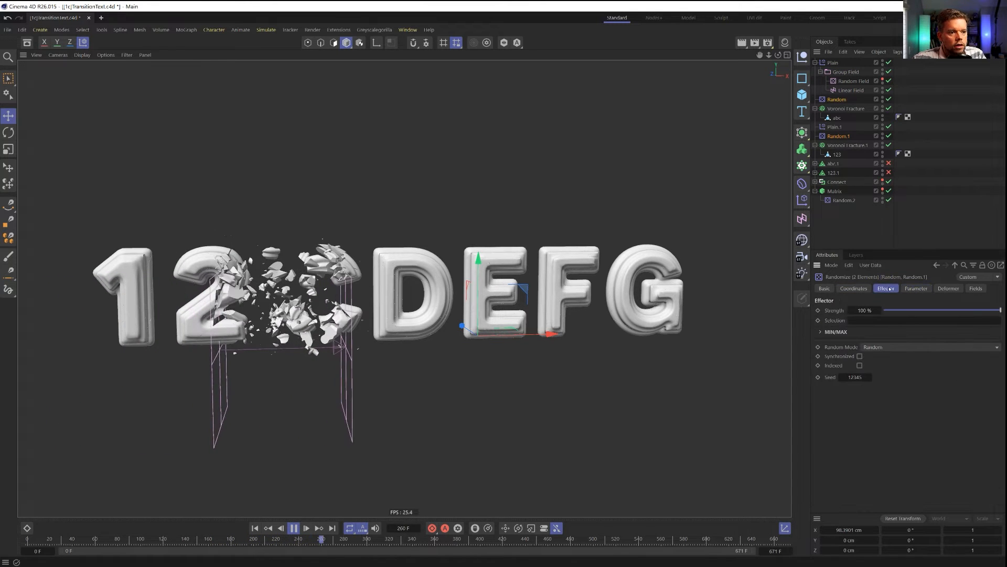
left_click(892, 347)
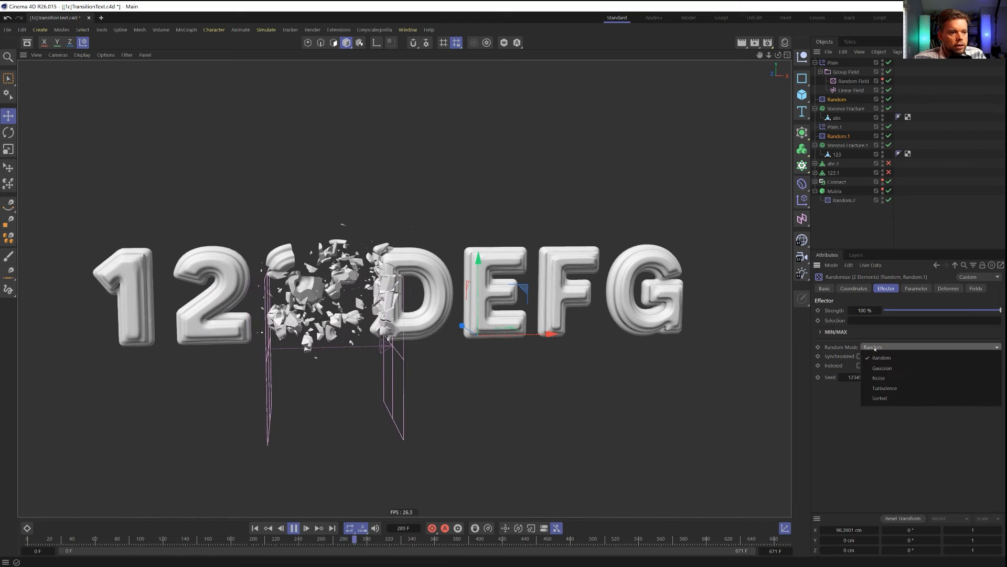
left_click(875, 376)
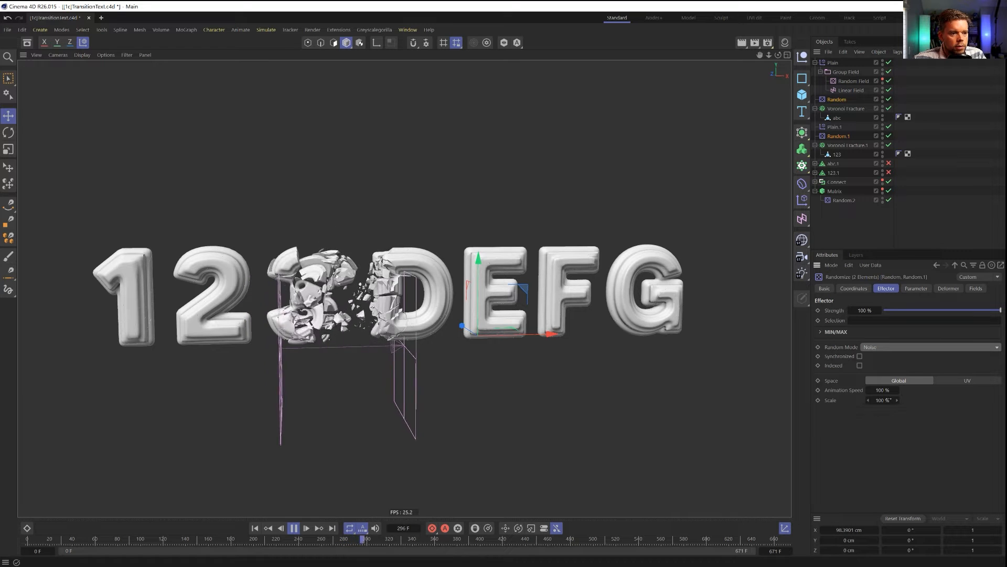
left_click(859, 365)
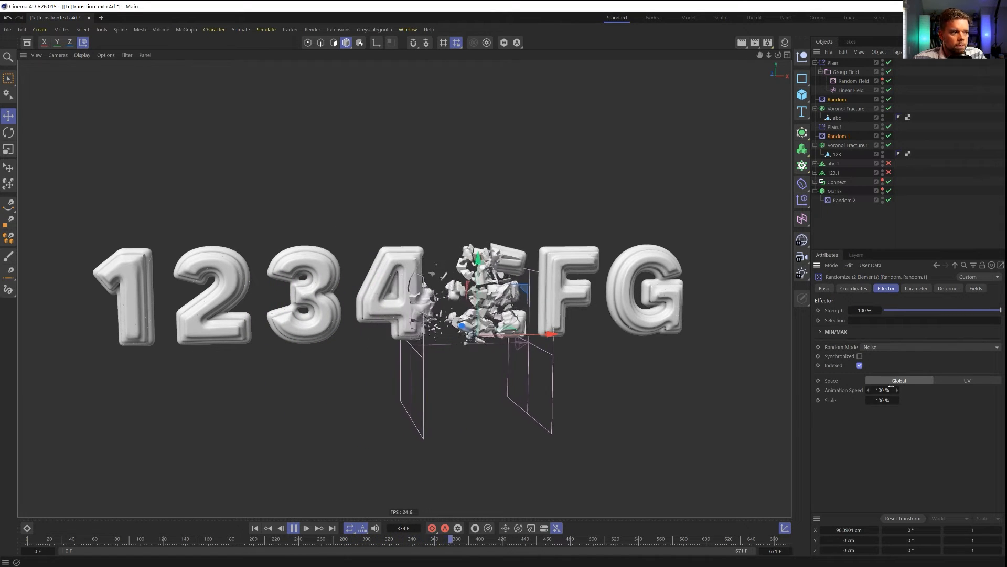
Set the position variation of both text Random effectors to 222 cm on X, Y and Z, and replay the transition
left_click(916, 288)
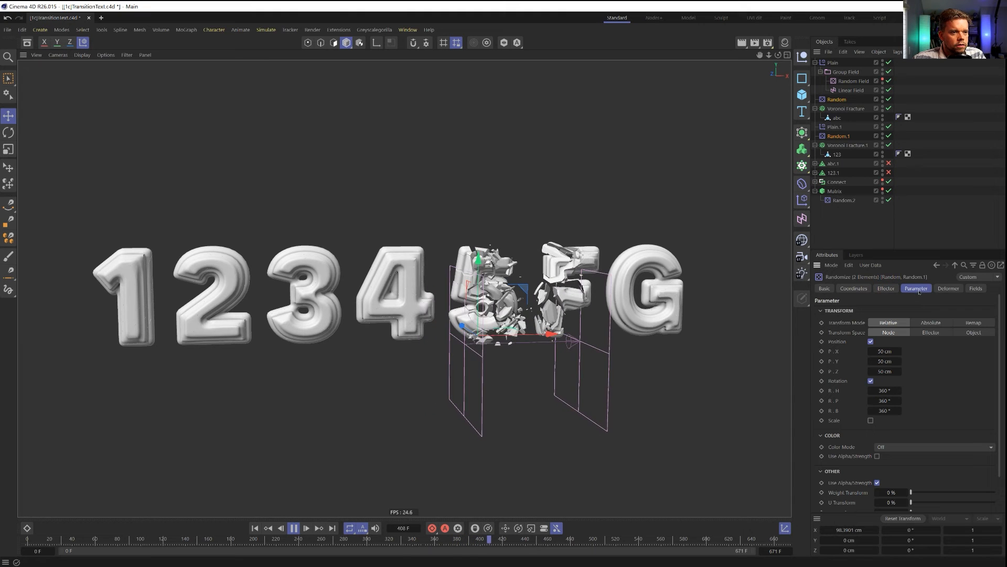
double_click(885, 351)
type("222")
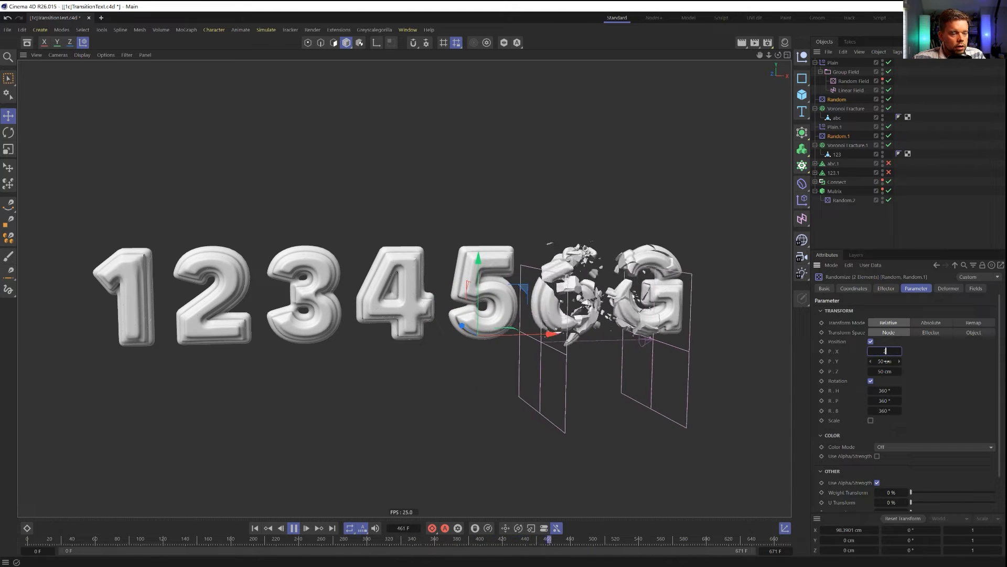
left_click(888, 361)
type("222")
key("Tab")
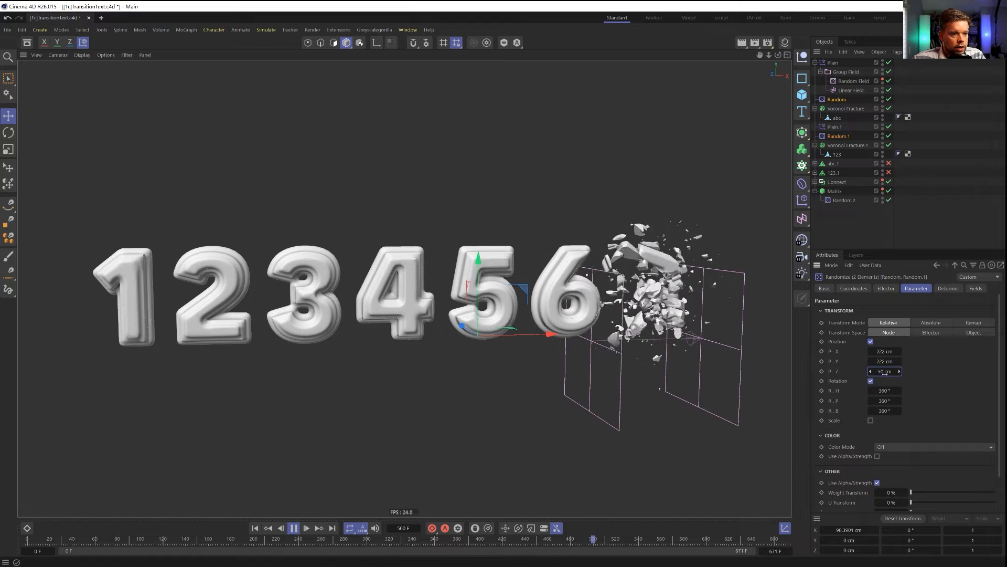
type("222")
key("Return")
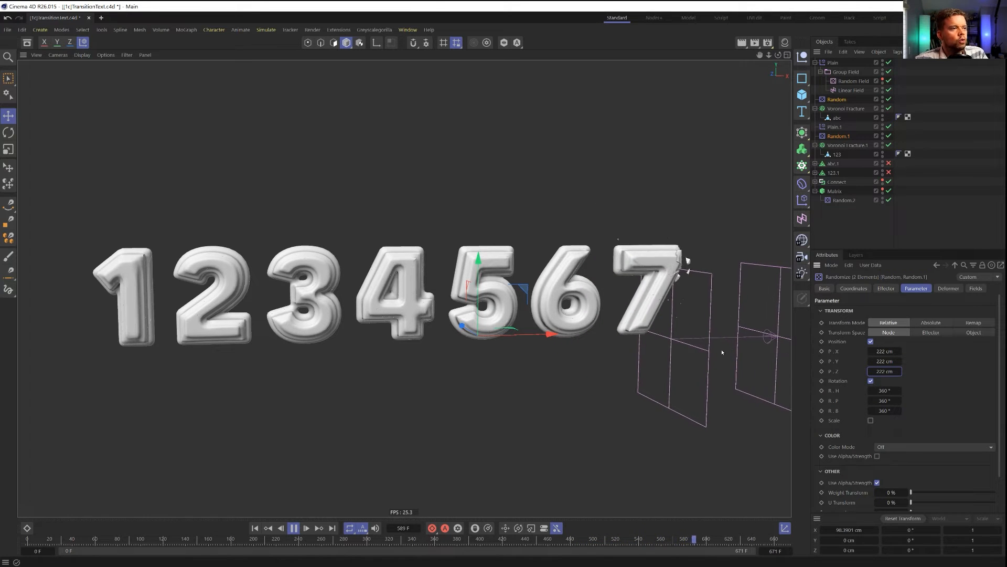
left_click(242, 540)
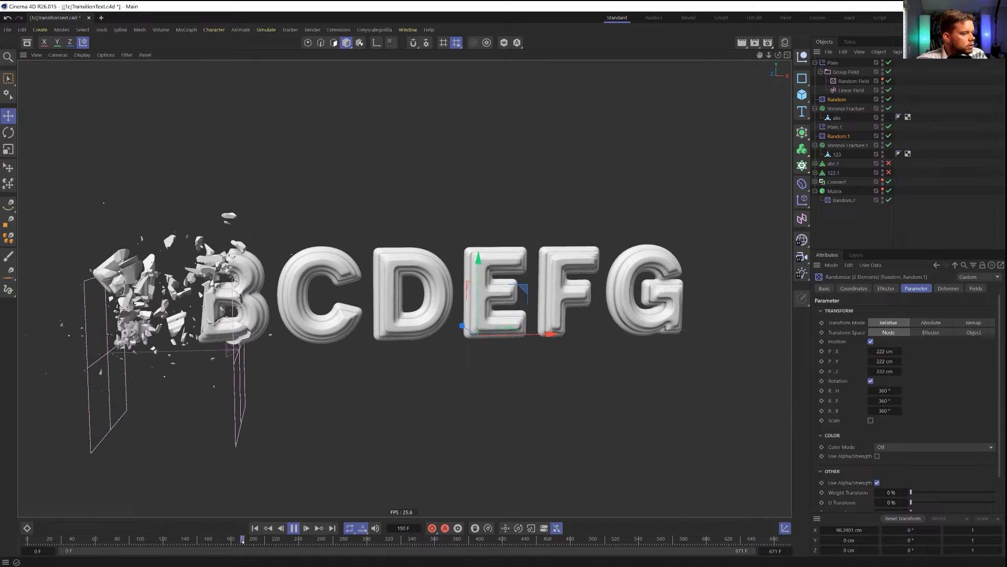
left_click(892, 289)
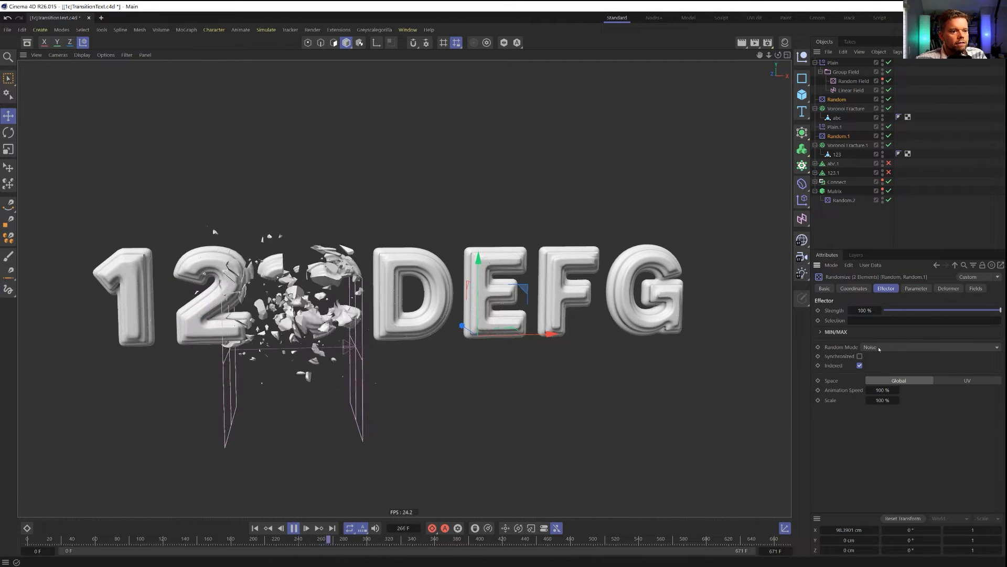
Set the noise animation speed of both text Random effectors to 55 %
double_click(882, 390)
type("0")
key("Return")
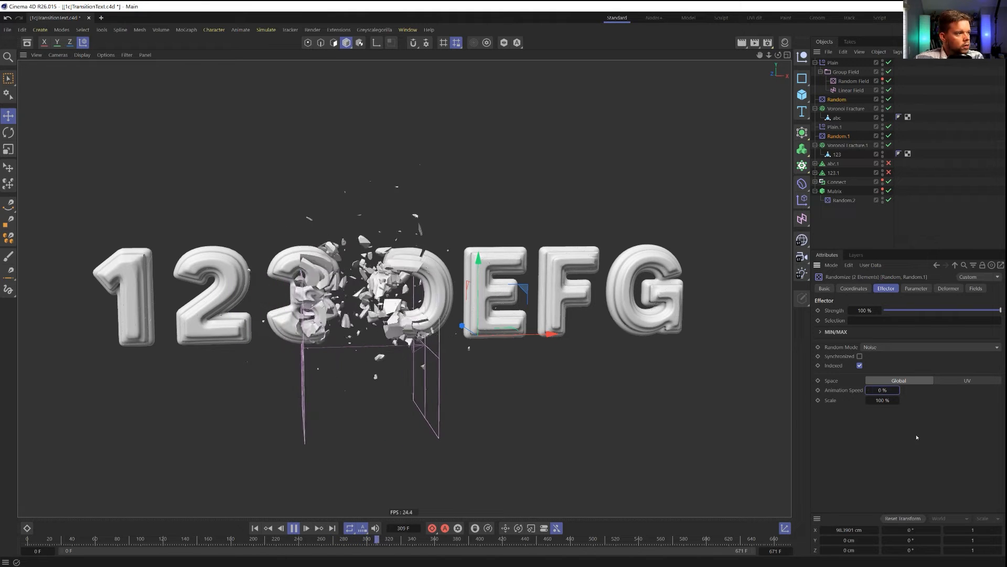
type("5")
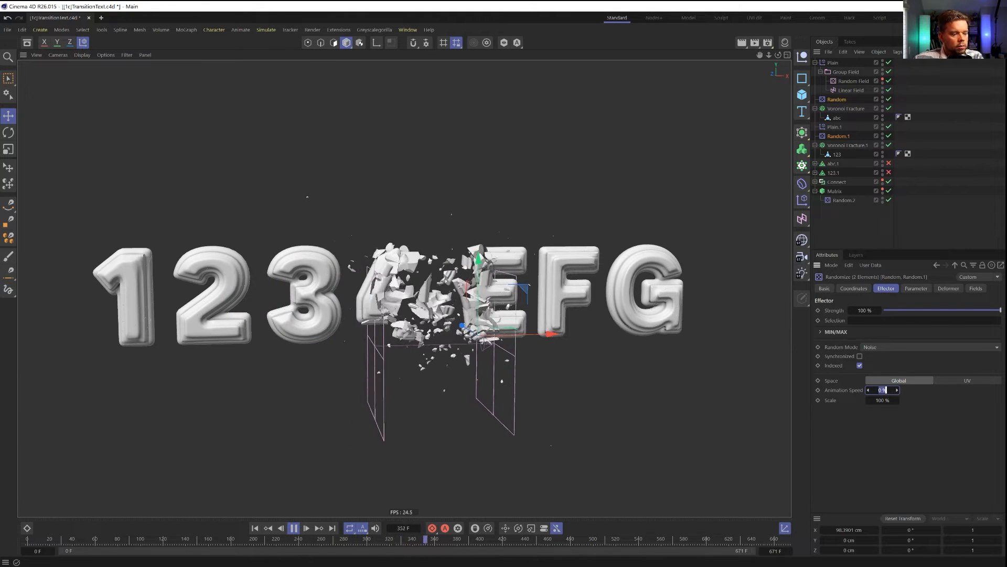
type("5")
key("Return")
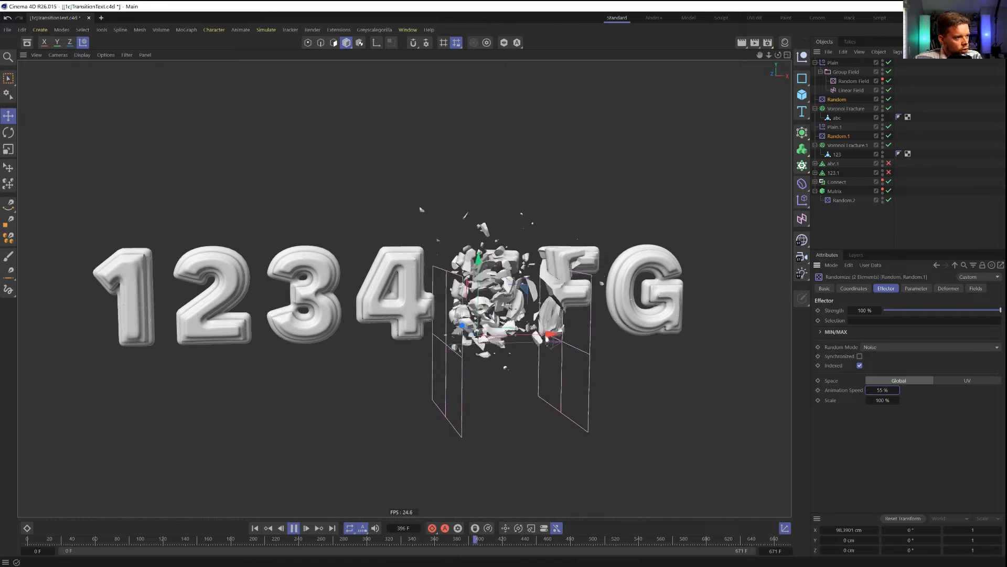
Set the X and Z position variation of both text Random effectors to 0 cm, and replay the transition
left_click(916, 288)
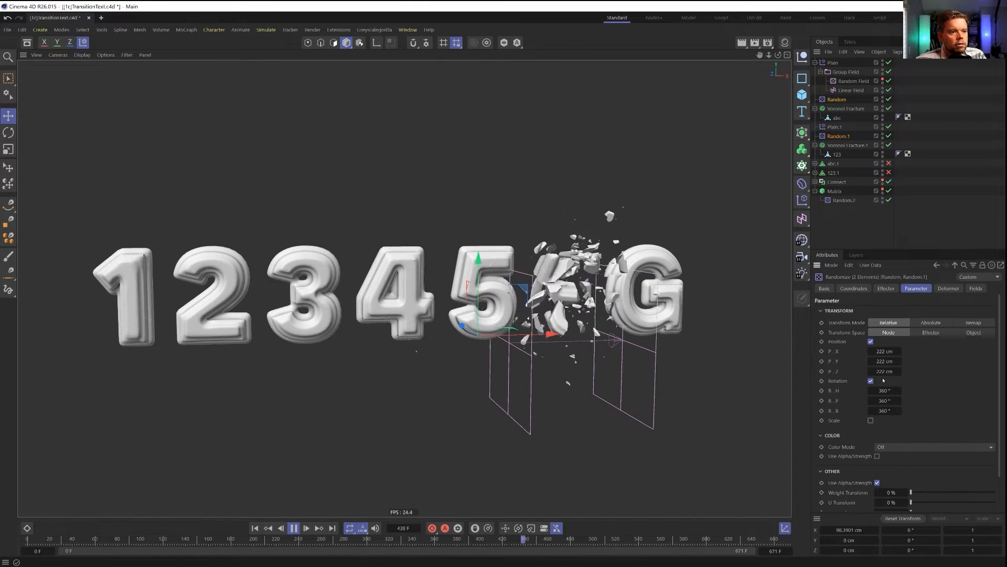
double_click(885, 371)
type("0")
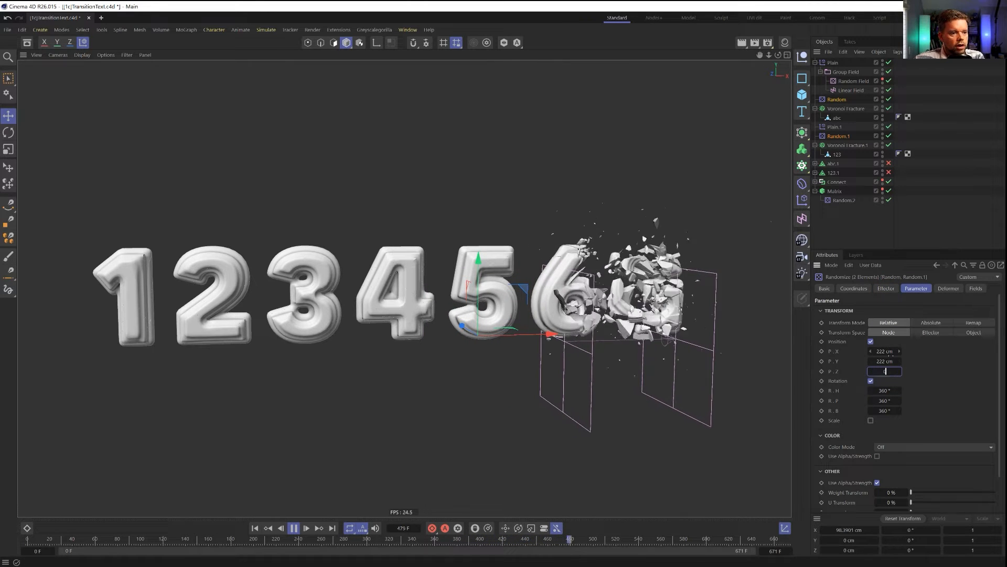
double_click(892, 351)
type("0")
key("Return")
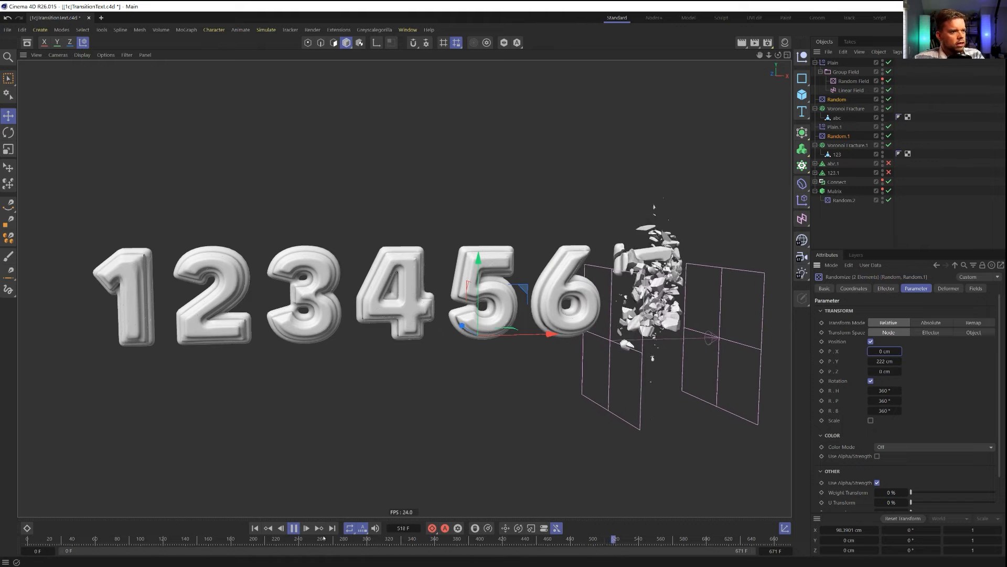
left_click(252, 530)
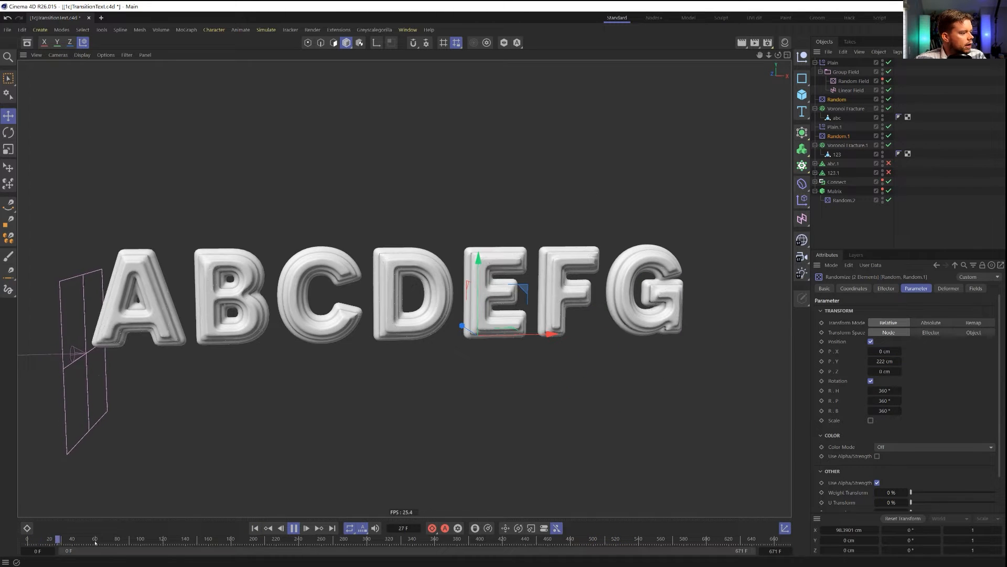
left_click_drag(95, 540, 182, 546)
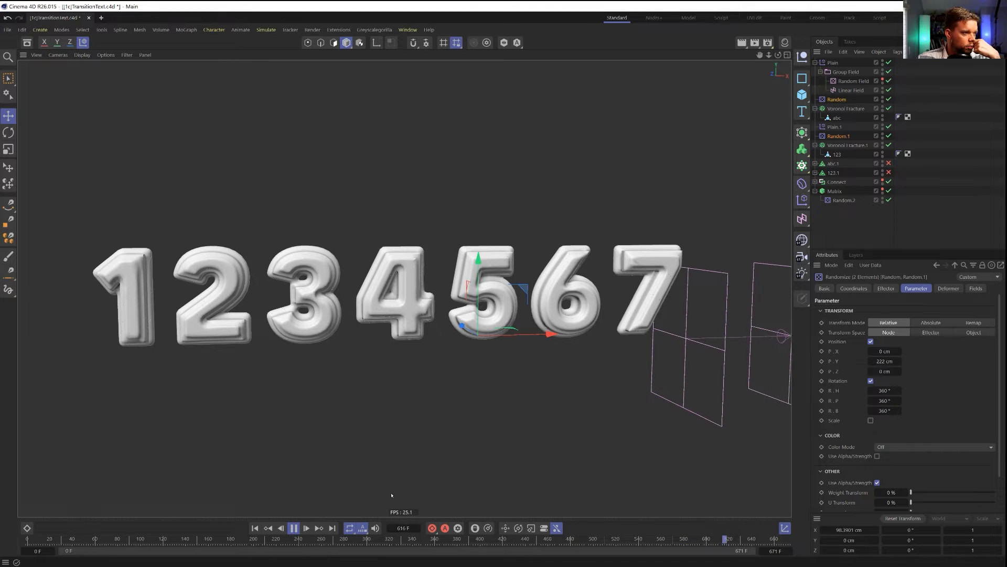
left_click(297, 530)
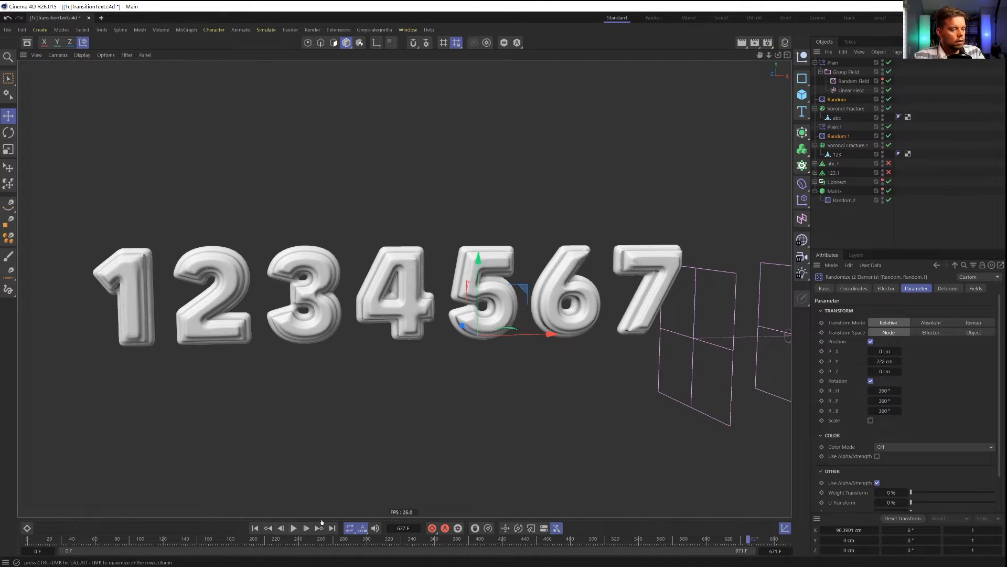
Save the scene as a new version named [1d]TransitionText.c4d
key("ctrl+shift+s")
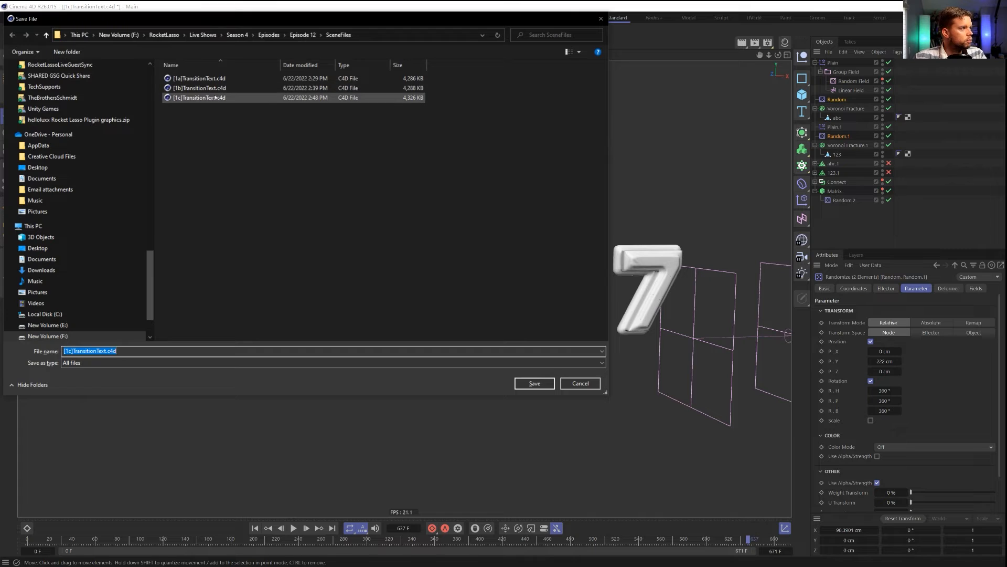
left_click(72, 350)
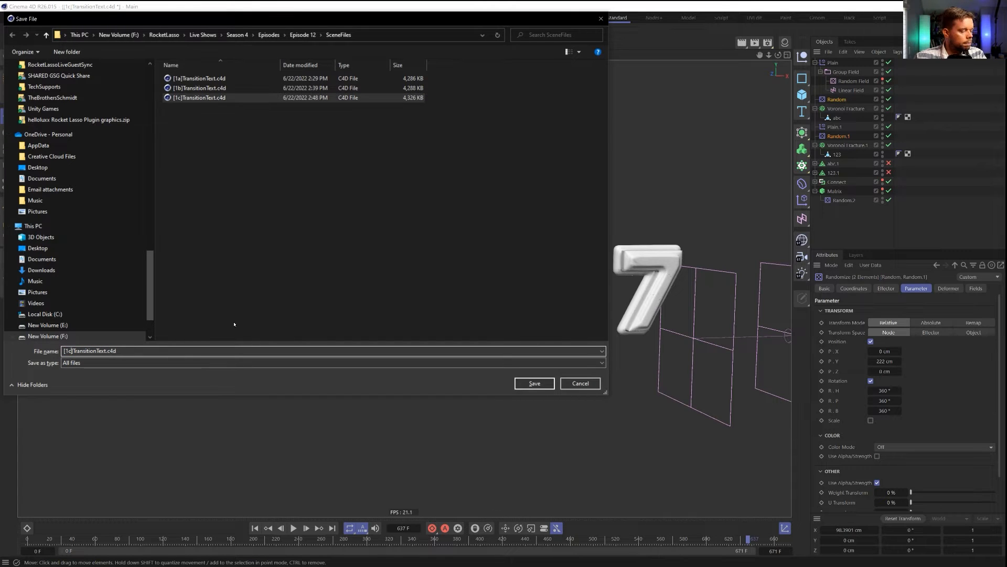
key("BackSpace")
type("d")
key("Return")
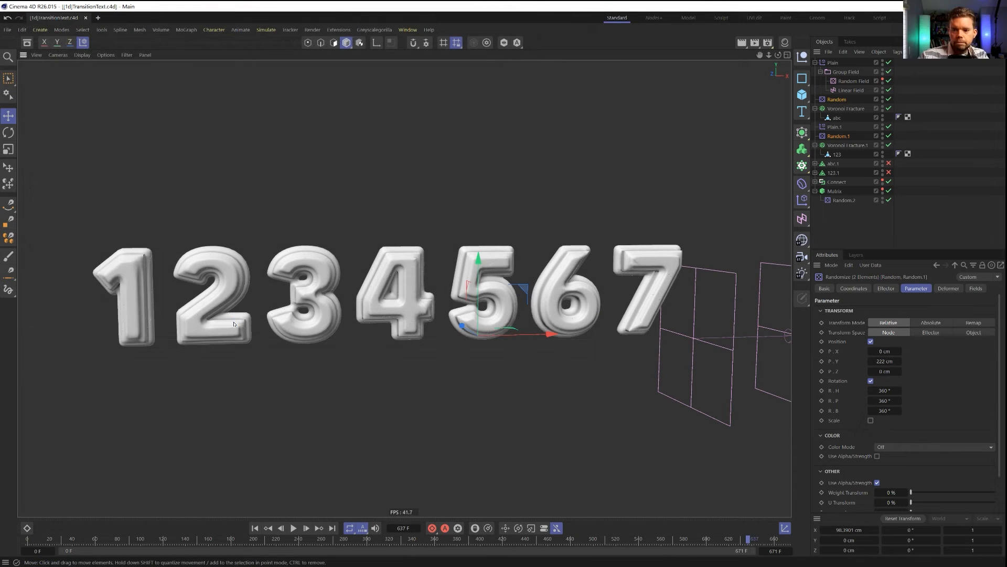
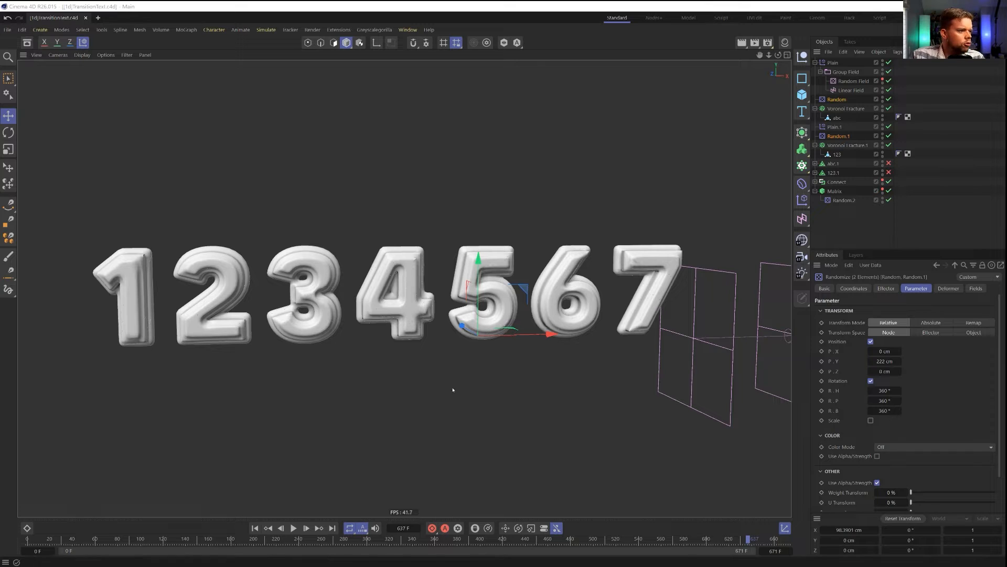
Wrap the abc Voronoi Fracture in a Volume Builder inside a Volume Mesher, and add Voronoi Fracture.1 to the same builder
mouse_move(325, 544)
left_mouse_down()
mouse_move(268, 545)
mouse_move(308, 546)
left_mouse_up()
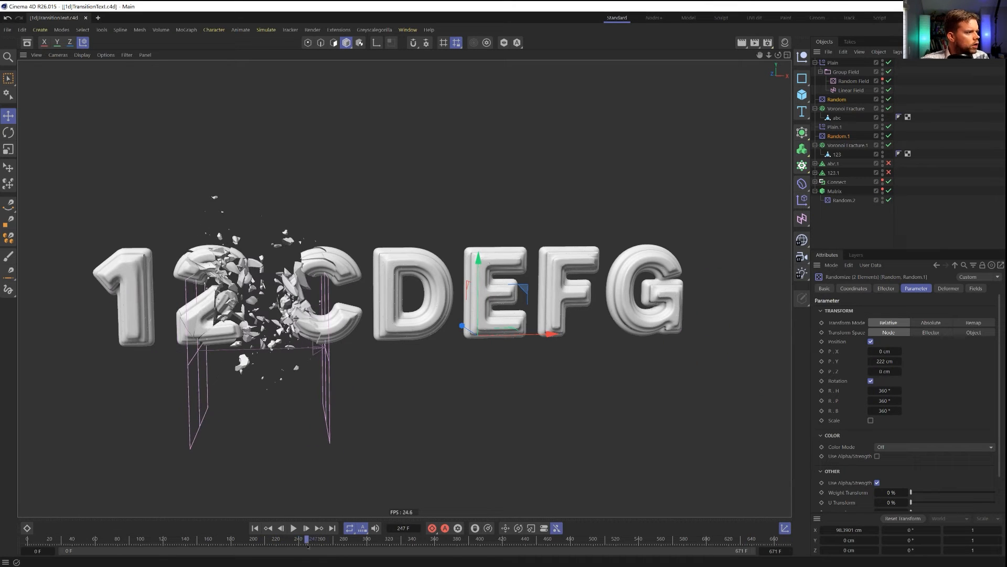
left_click(843, 109)
left_click_drag(840, 116, 814, 137)
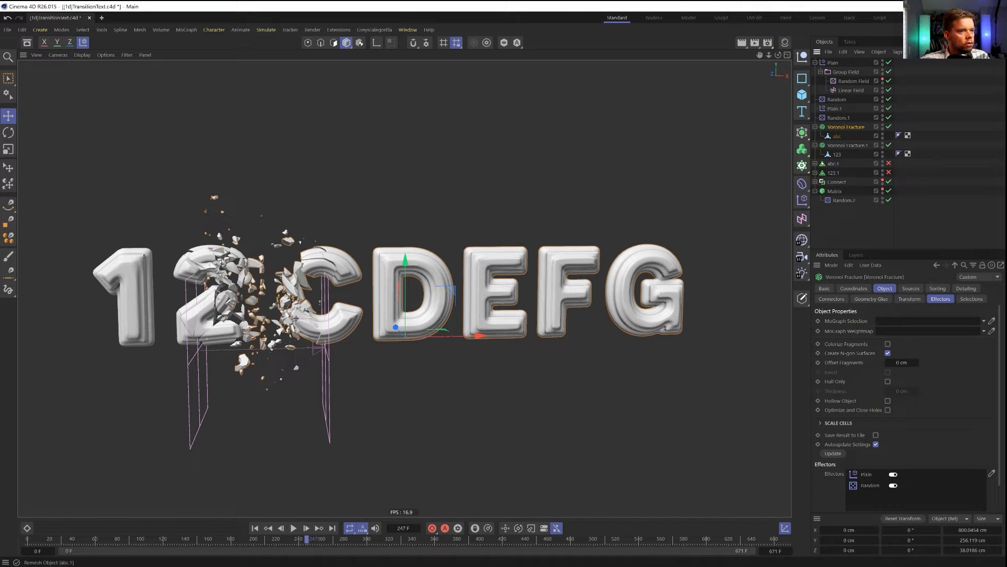
left_click(803, 150, "alt")
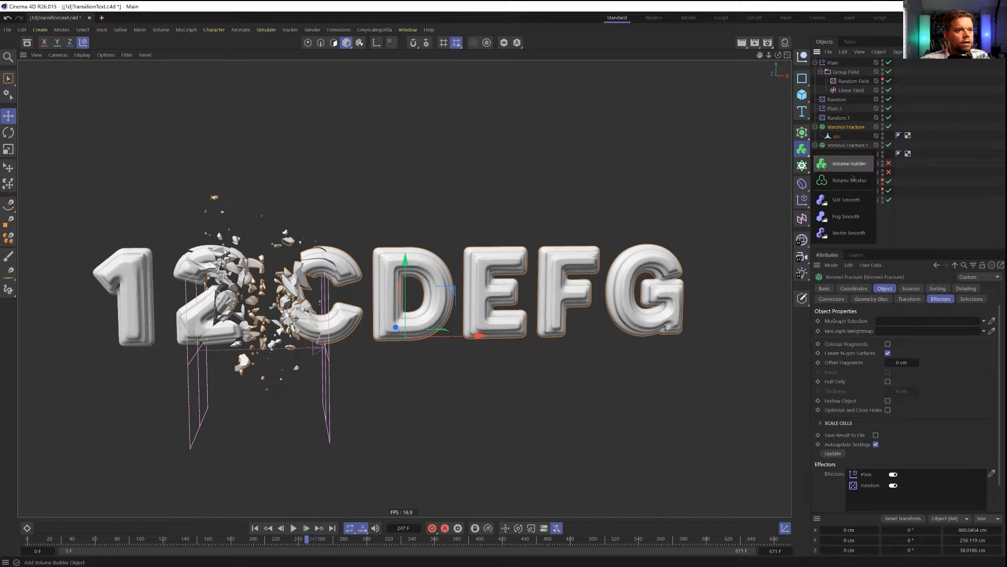
left_click_drag(803, 150, 841, 181, "alt")
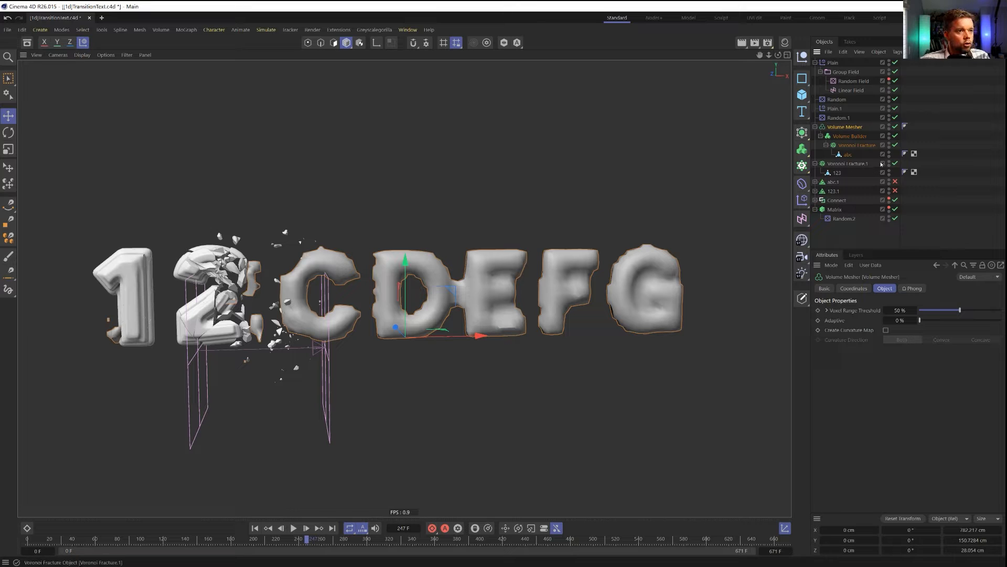
left_click(826, 144)
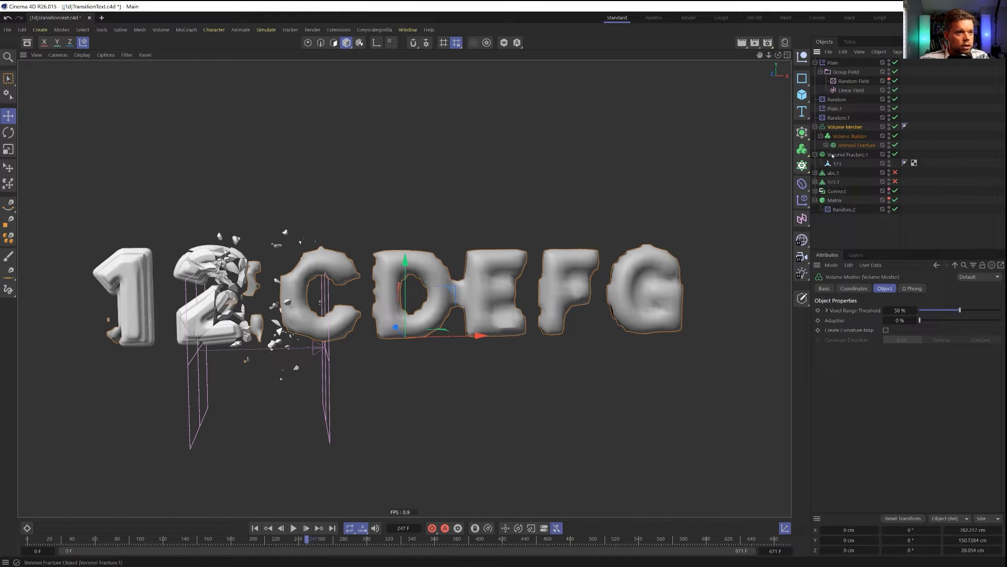
left_click_drag(846, 154, 845, 151)
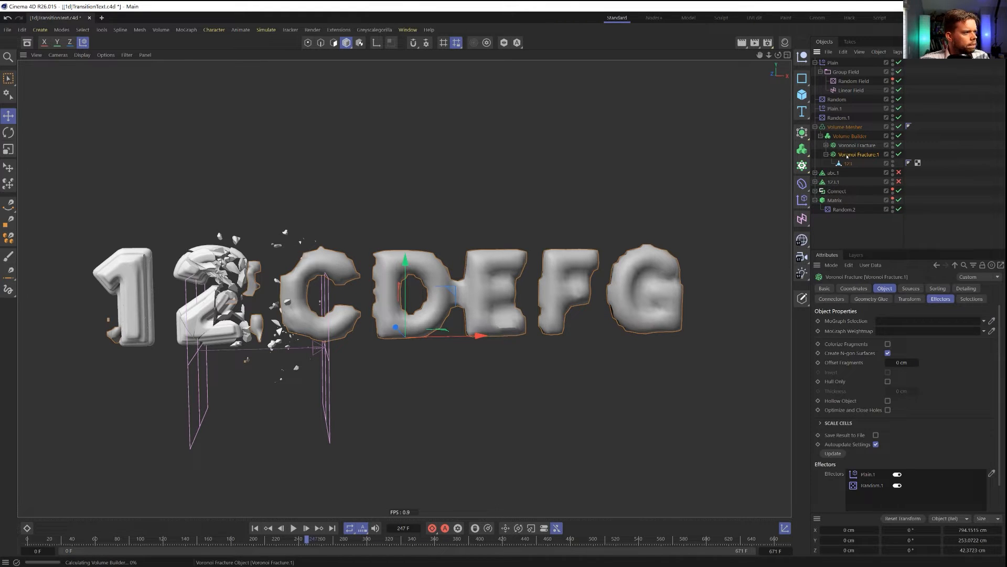
Set the Volume Builder's voxel size to 2 cm and check the meshed transition at other frames
left_click(845, 136)
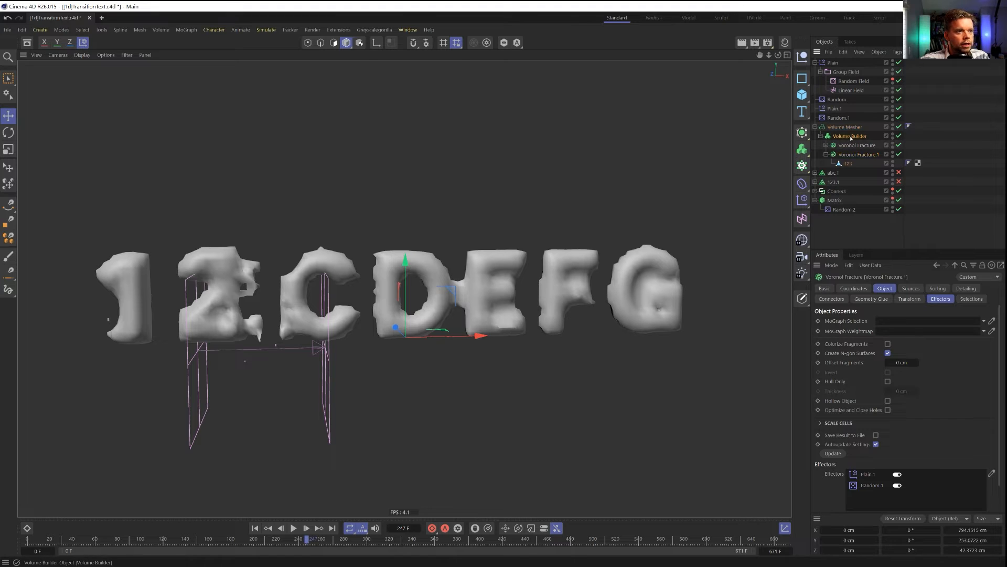
double_click(872, 319)
type("2")
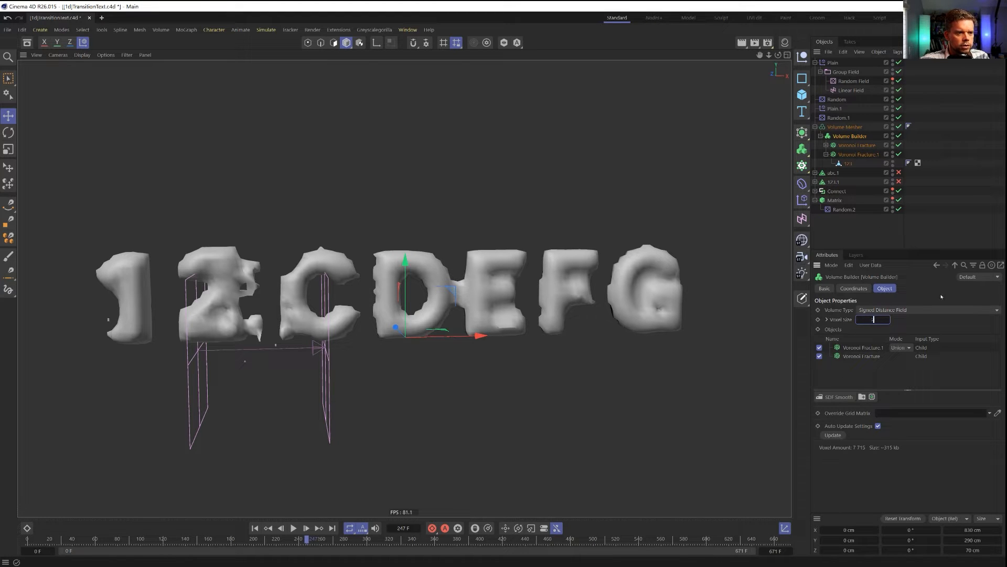
key("Return")
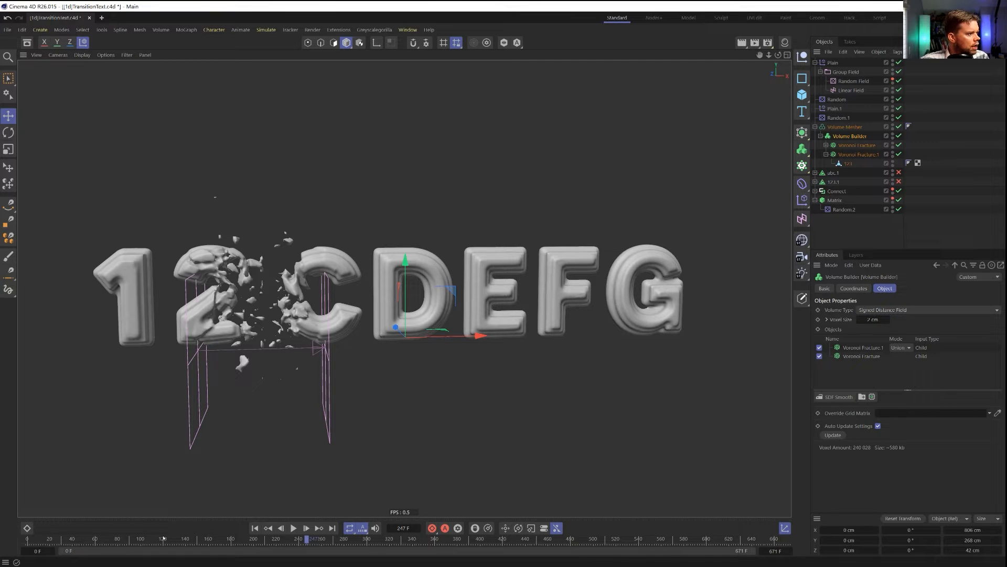
left_click_drag(166, 540, 172, 538)
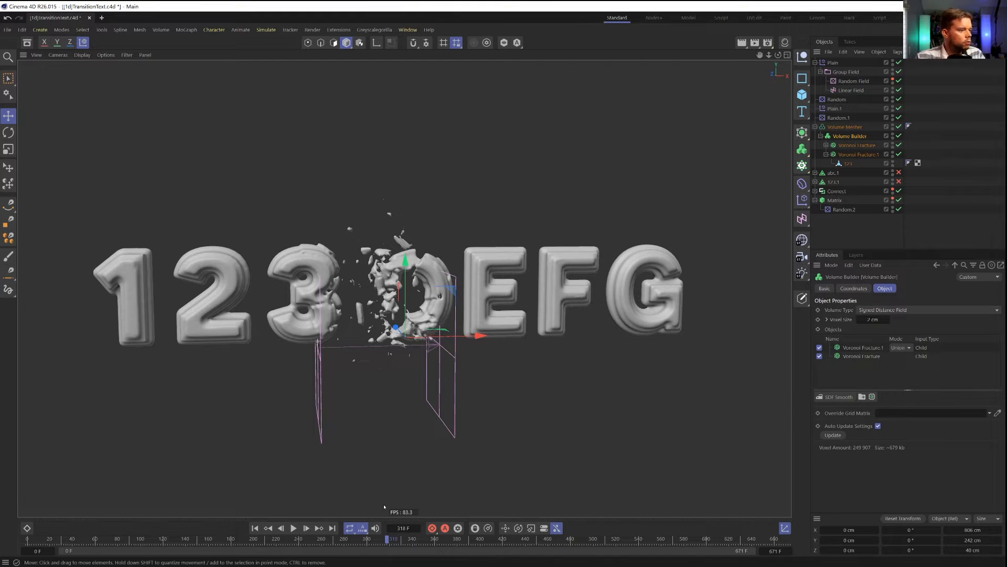
left_click(411, 538)
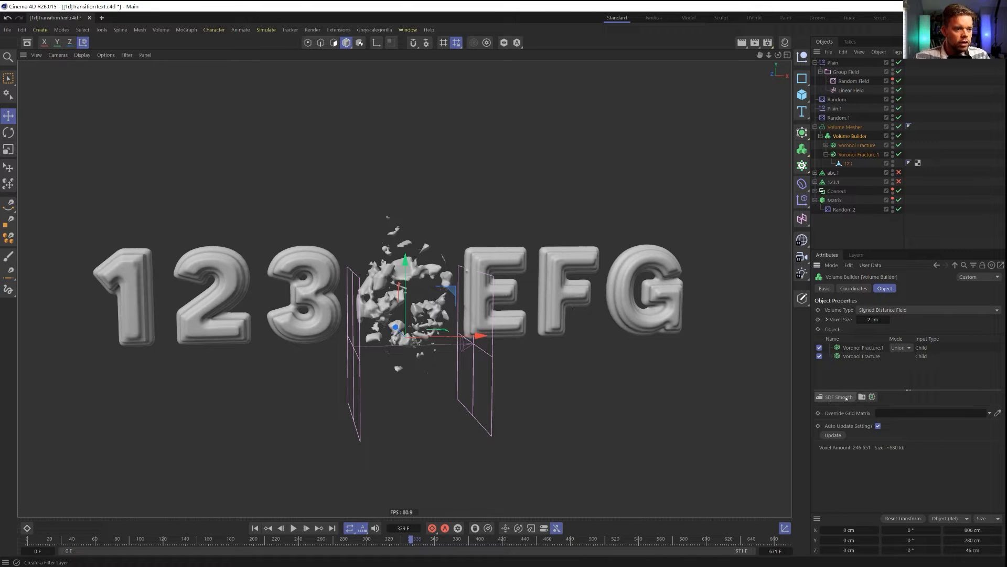
Add an SDF Smooth object to the Volume Builder above both Voronoi Fractures and show its filter settings
left_click(840, 397)
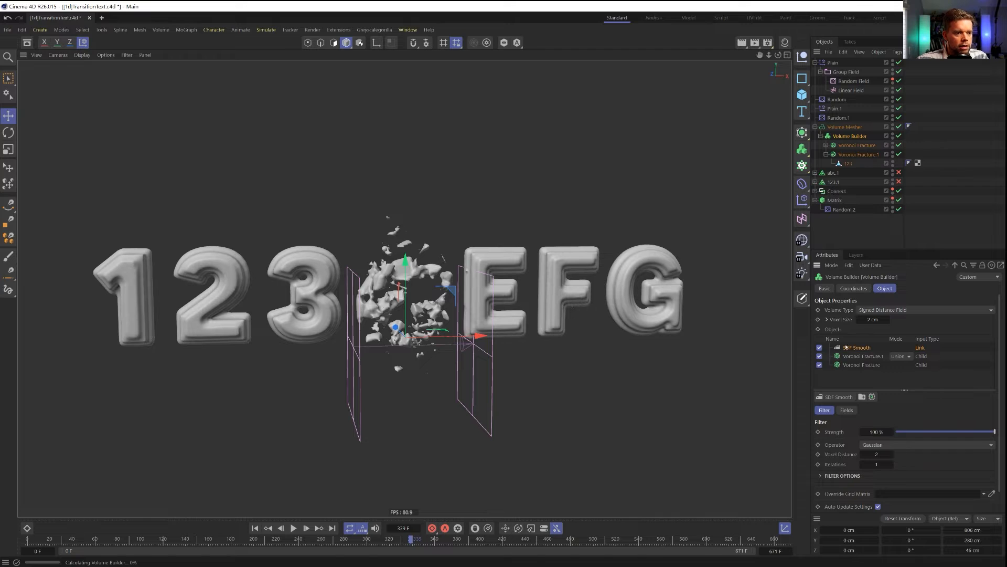
key("ctrl+z")
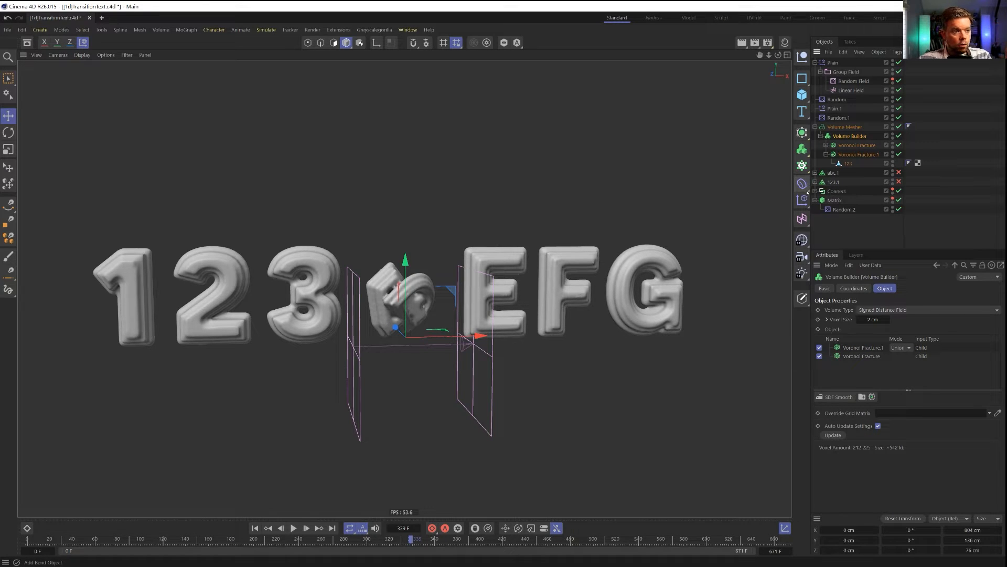
left_click(803, 150)
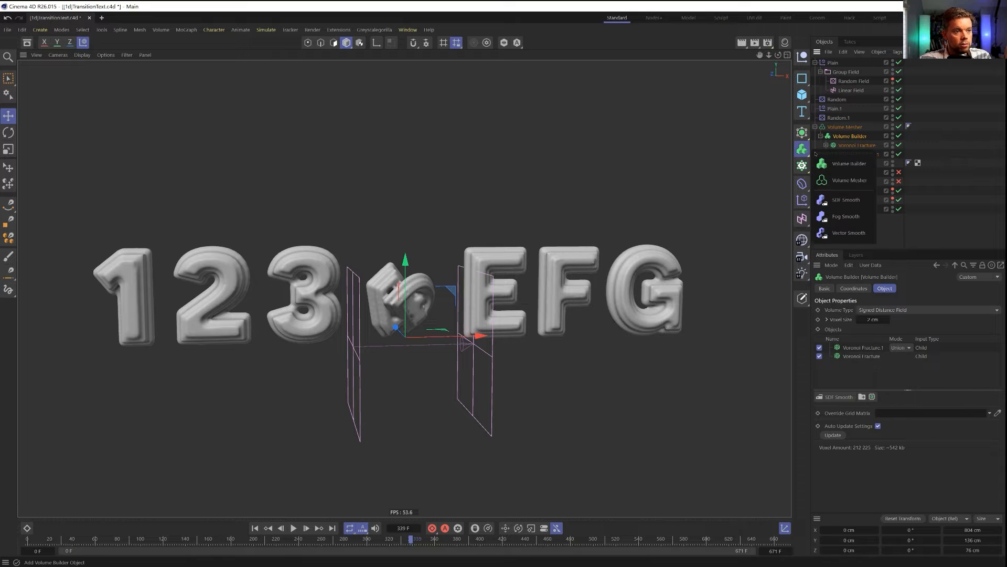
left_click(841, 200)
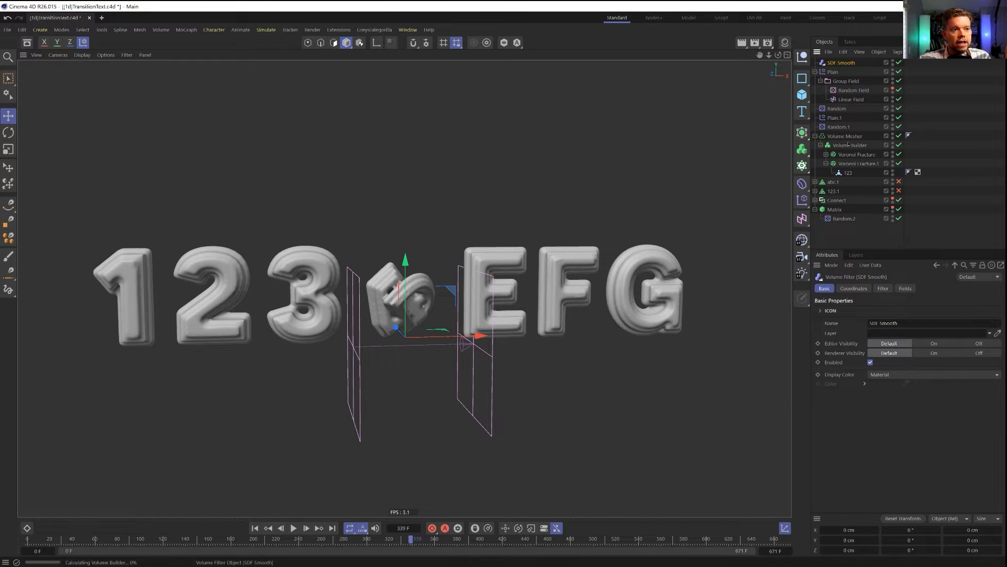
left_click_drag(840, 63, 843, 113)
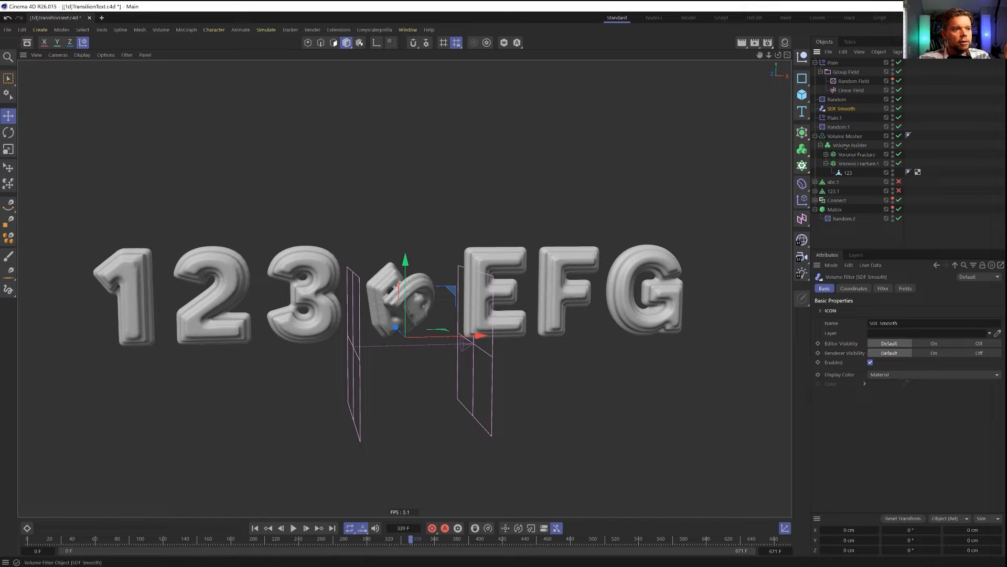
left_click_drag(846, 147, 851, 155)
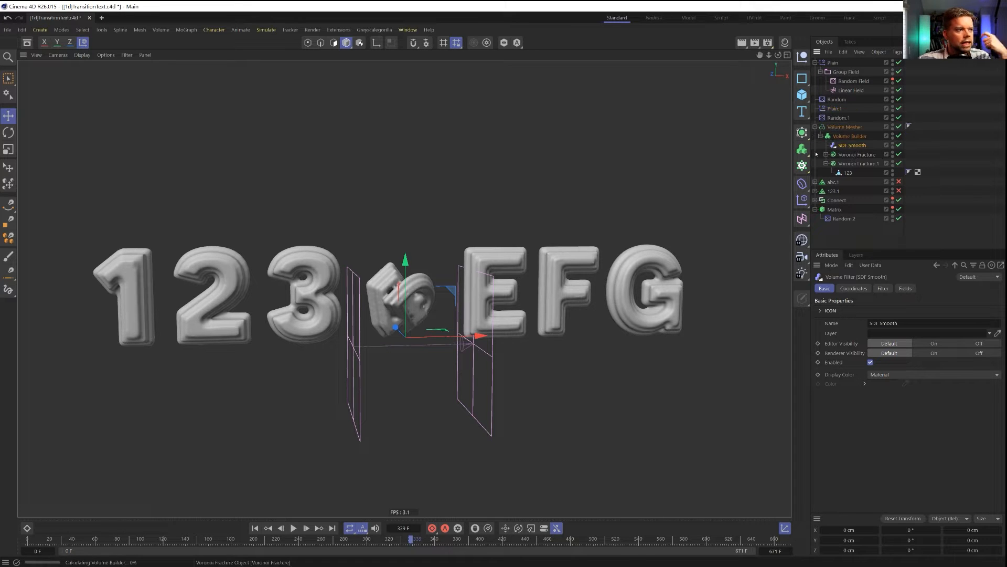
left_click(850, 136)
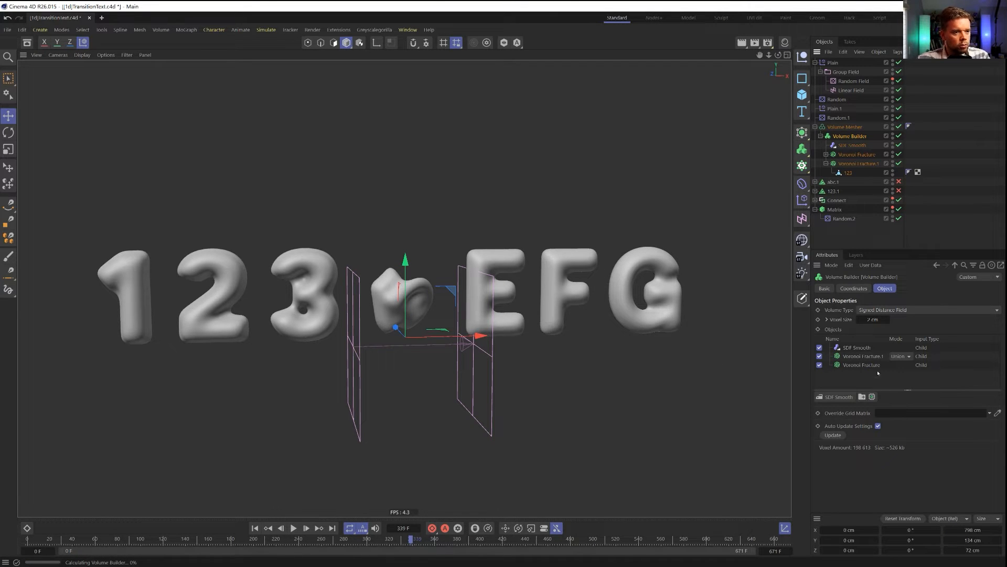
left_click(856, 347)
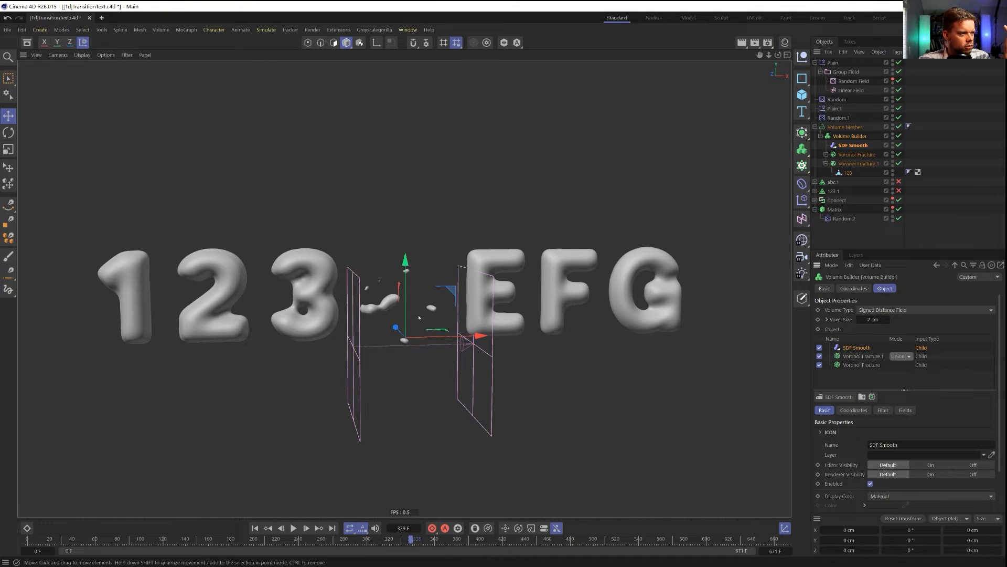
Delete the disabled abc.1 and 123.1 objects, and move Connect and Matrix to the start of the object hierarchy
left_click(826, 163)
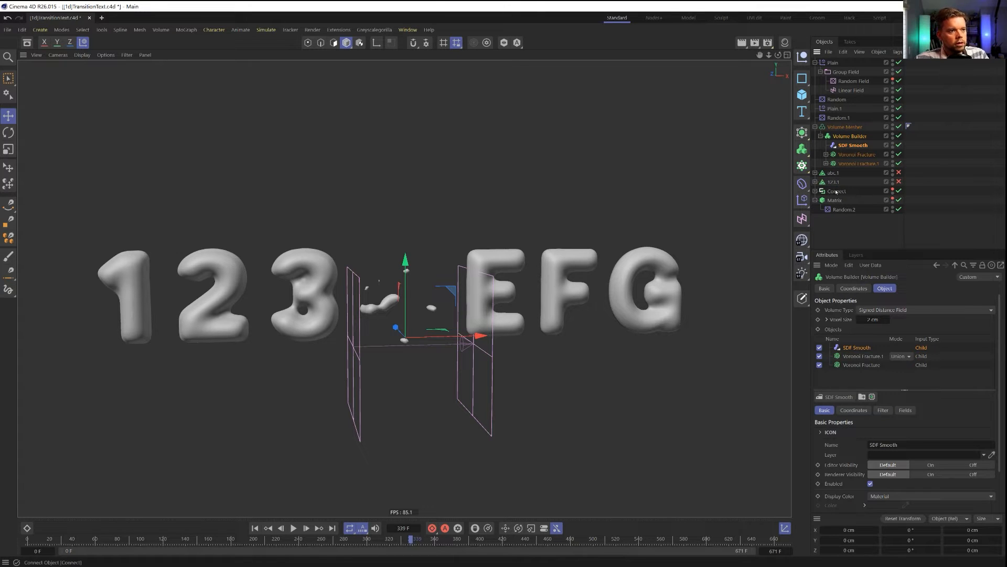
left_click(837, 191)
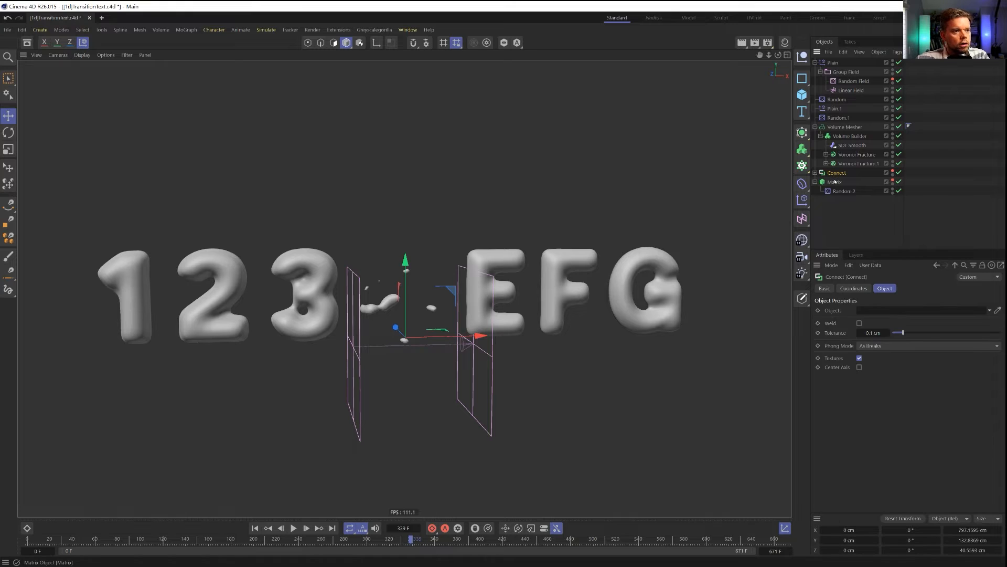
left_click(835, 181, "ctrl")
left_click_drag(835, 182, 836, 62)
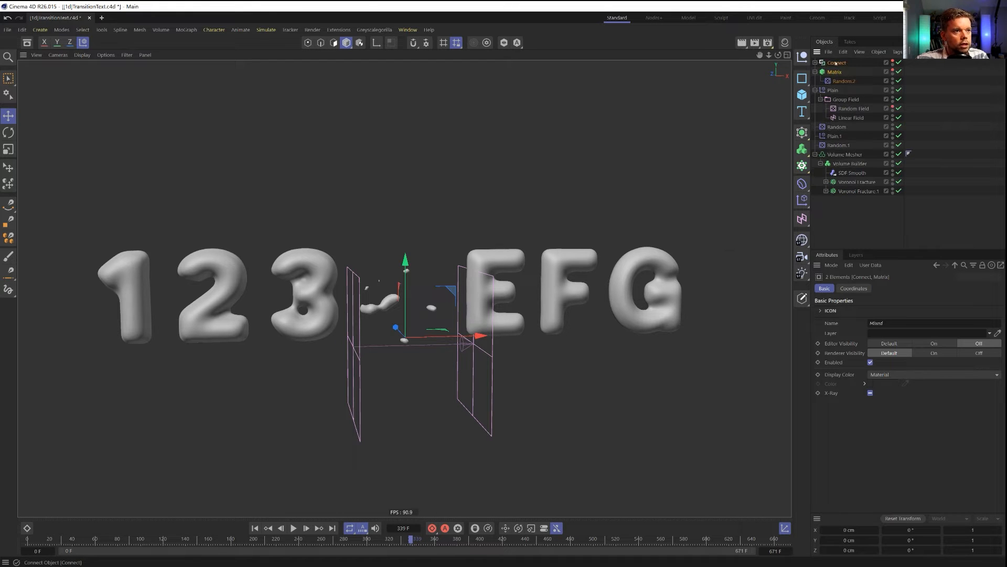
Move SDF Smooth below both Voronoi Fractures in the Volume Builder and lower its filter strength to 59%
left_click(815, 89)
left_click(833, 90)
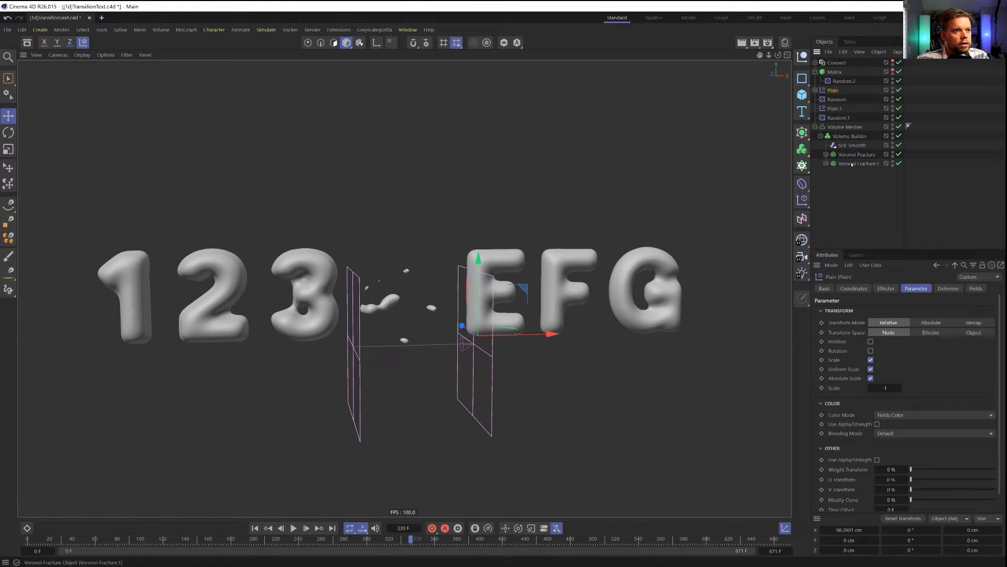
left_click_drag(846, 146, 847, 168)
left_click(847, 137)
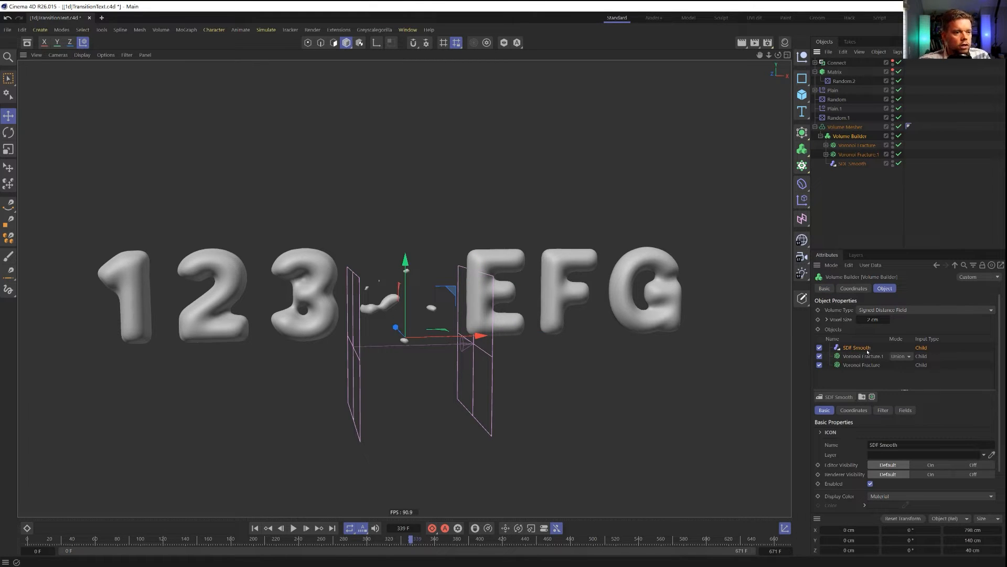
left_click(884, 411)
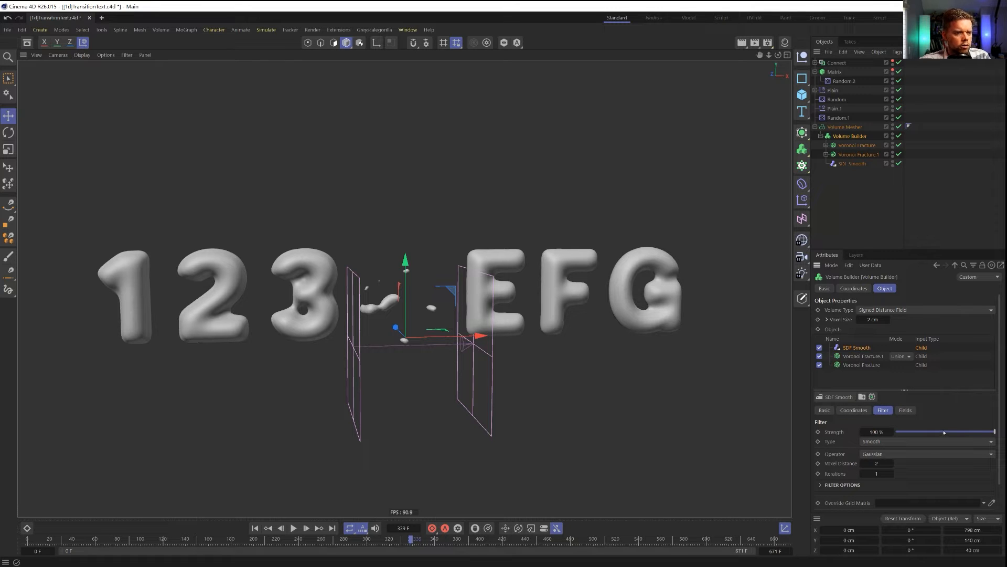
mouse_move(945, 431)
left_mouse_down()
mouse_move(935, 430)
mouse_move(961, 433)
left_mouse_up()
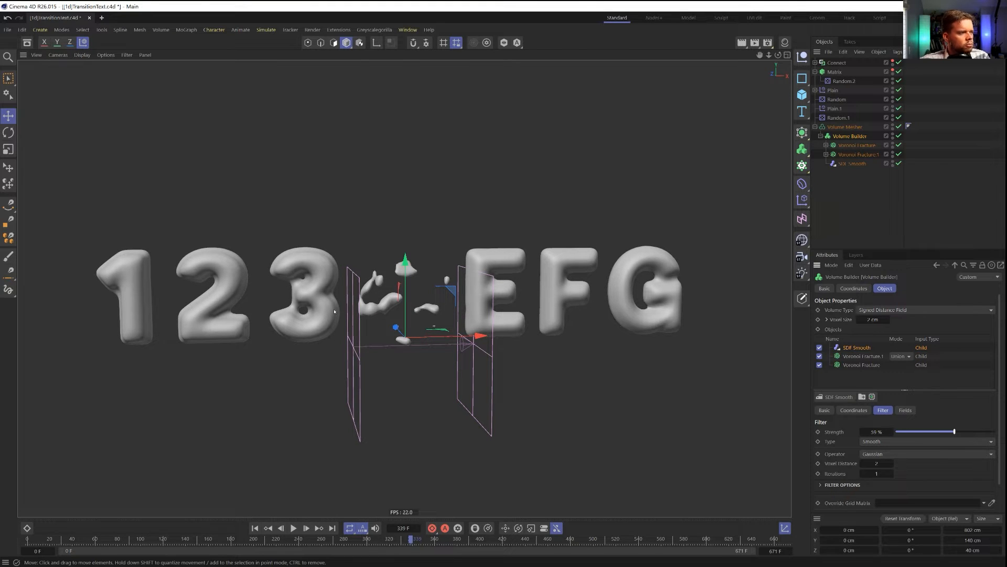
Add the Linear Field from the Plain effector's Group Field to the SDF Smooth object's field list
left_click(853, 164)
left_click(904, 289)
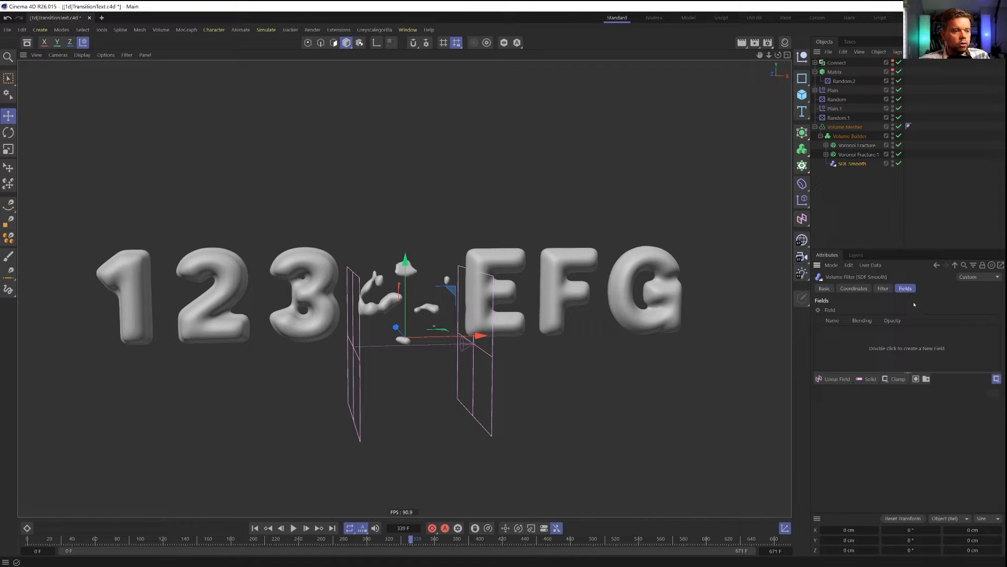
left_click(815, 90)
left_click_drag(851, 117, 844, 358)
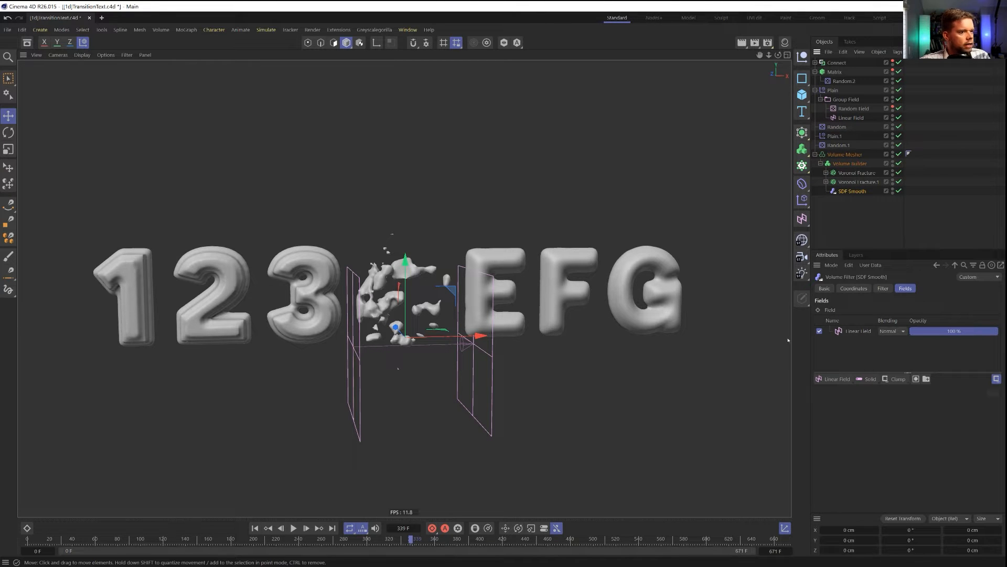
left_click(370, 346)
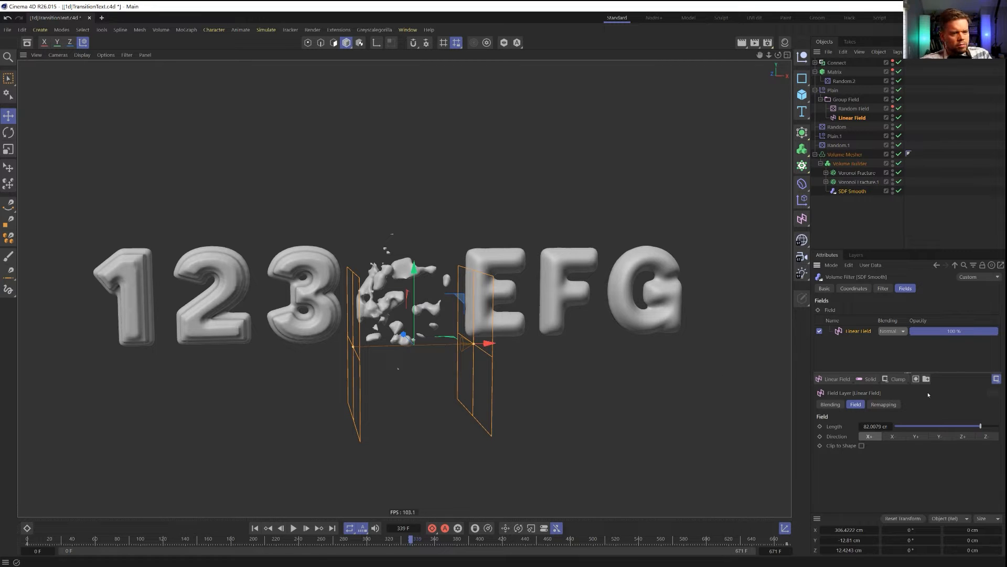
Add a Curve layer above SDF Smooth's Linear Field and shape it as a broad bell, zero at both ends and full strength mid-range
left_click(900, 381)
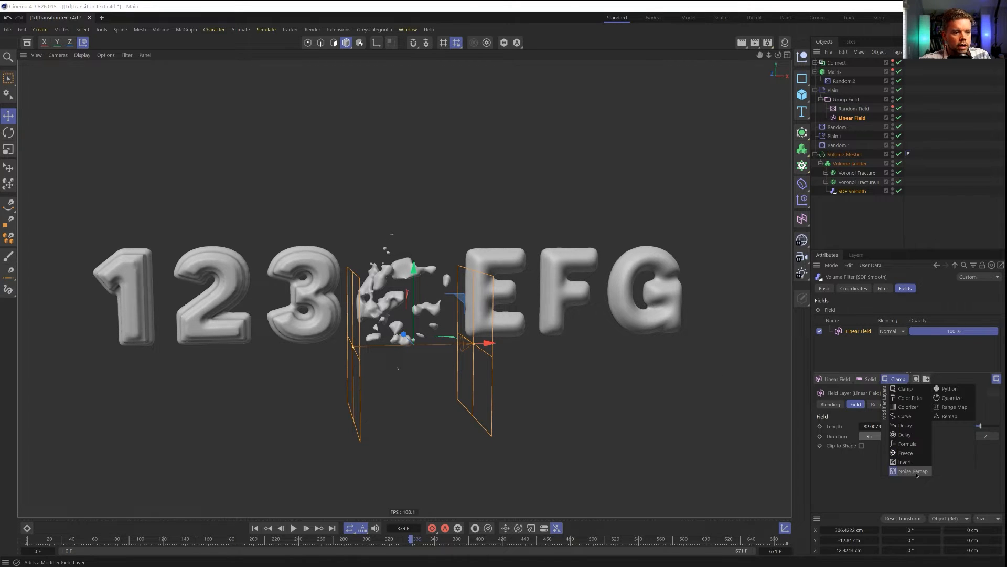
left_click(911, 416)
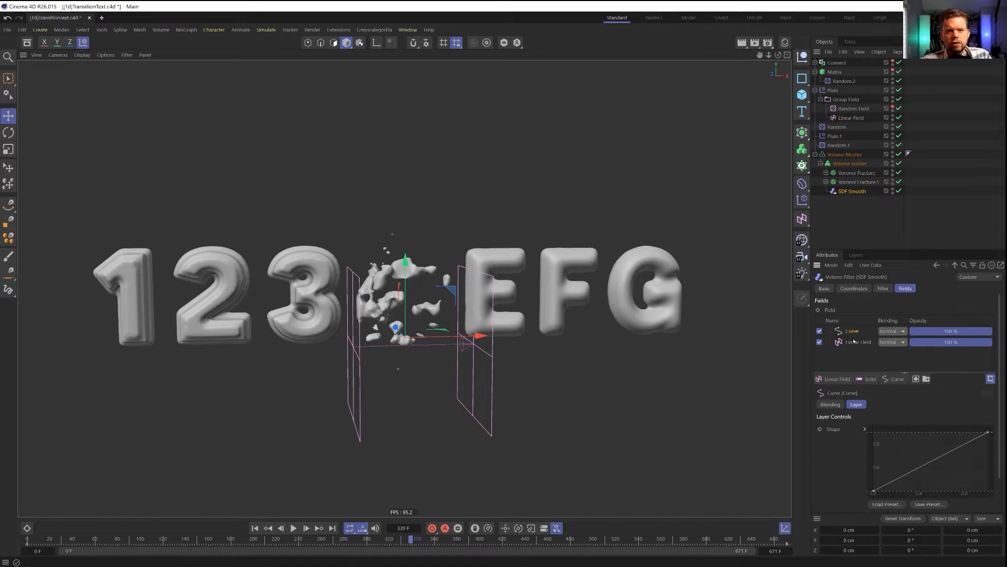
mouse_move(873, 491)
left_mouse_down()
mouse_move(865, 430)
mouse_move(888, 428)
mouse_move(933, 445)
mouse_move(934, 494)
mouse_move(926, 432)
mouse_move(874, 491)
left_mouse_up()
left_click(928, 435, "ctrl")
left_click(873, 433)
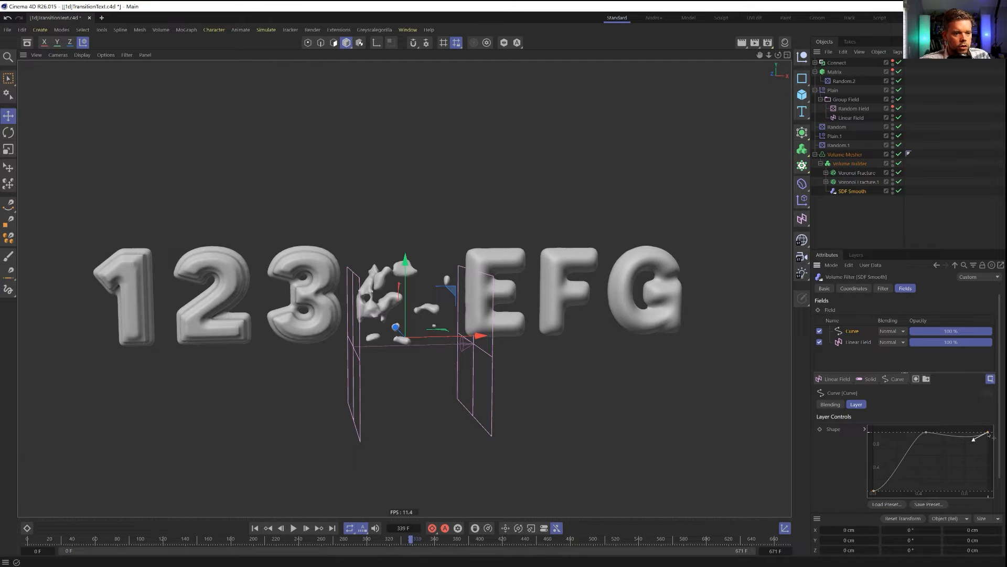
left_click_drag(988, 432, 988, 490)
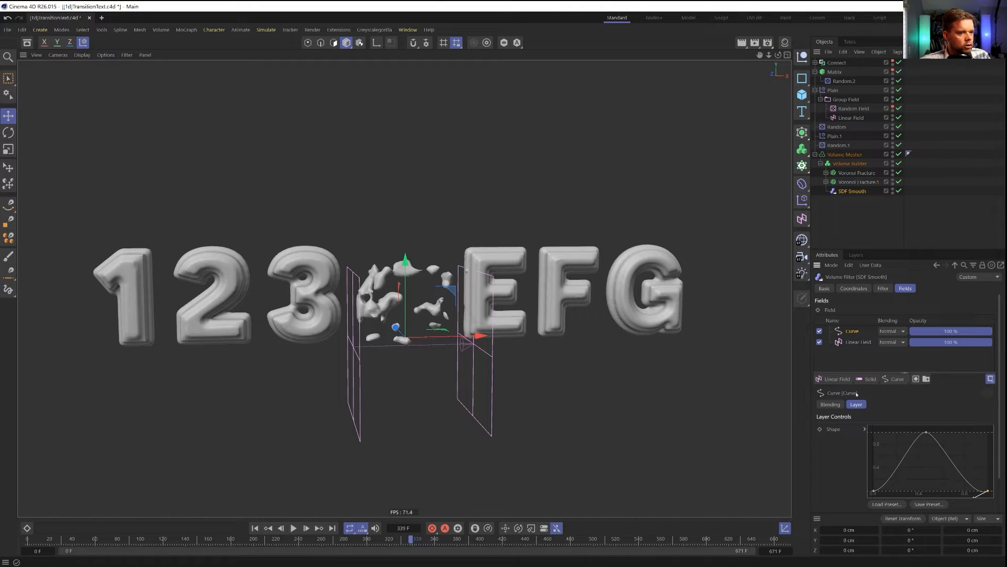
left_click(926, 432)
left_click_drag(917, 432, 894, 432)
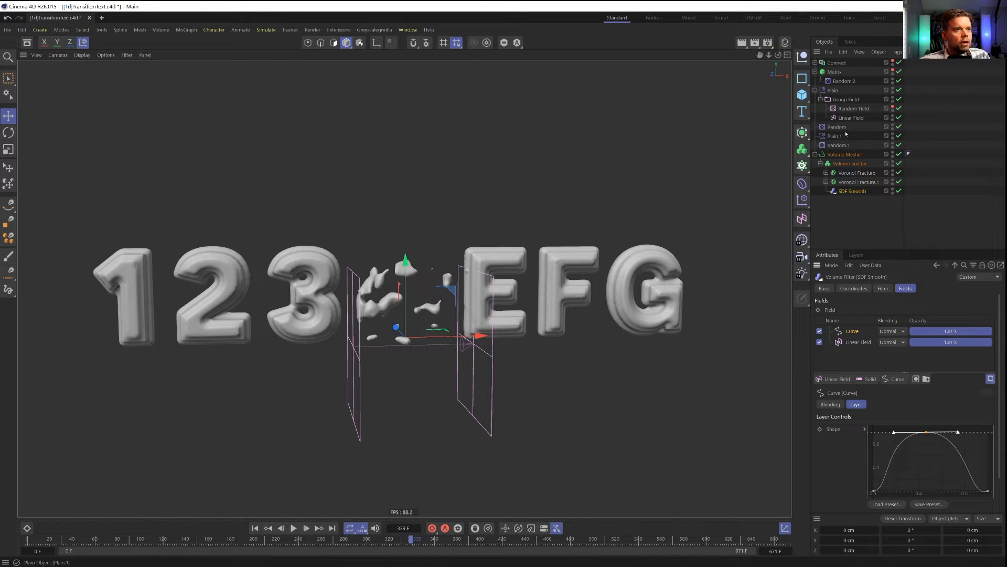
Slide the Linear Field along X to about 252 cm to check the smoothed transition
left_click(419, 321)
left_click_drag(488, 343, 485, 344)
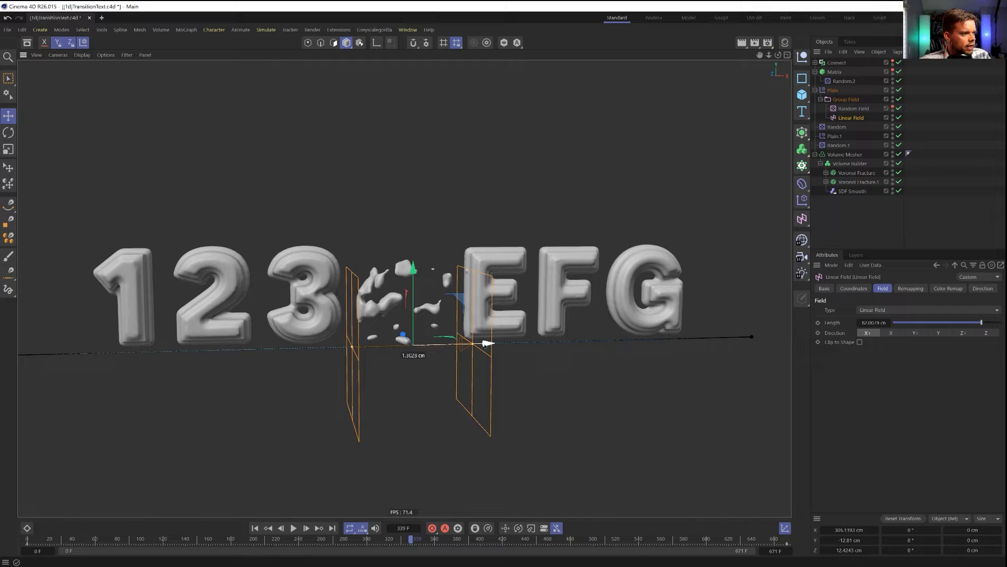
left_click(858, 118)
left_click(854, 288)
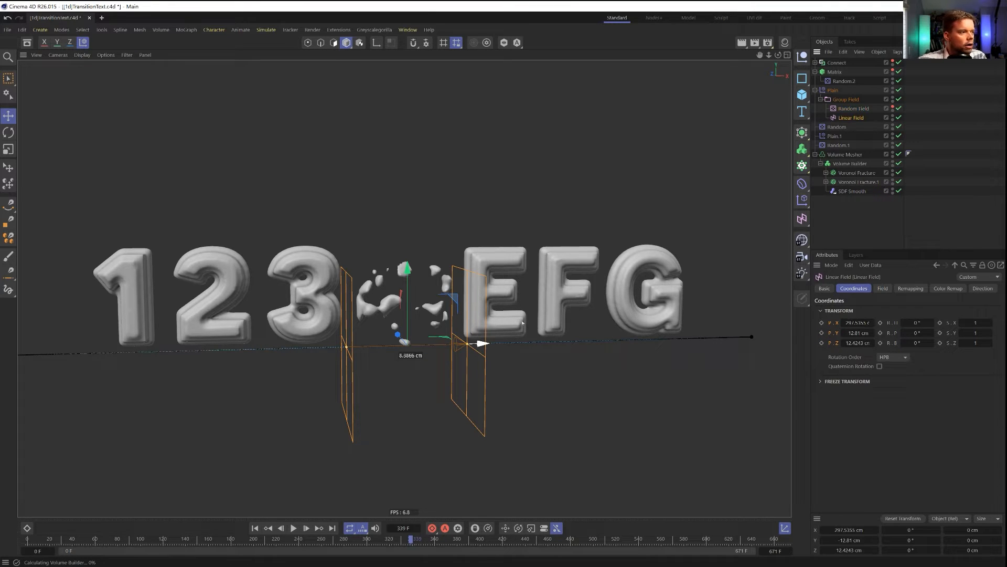
left_click_drag(450, 352, 424, 348)
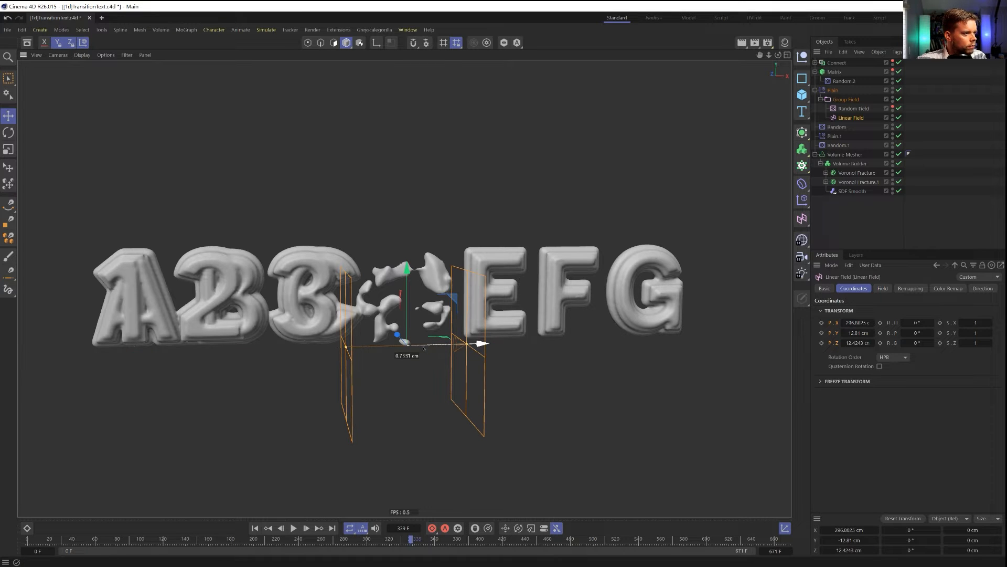
left_click_drag(273, 298, 316, 301)
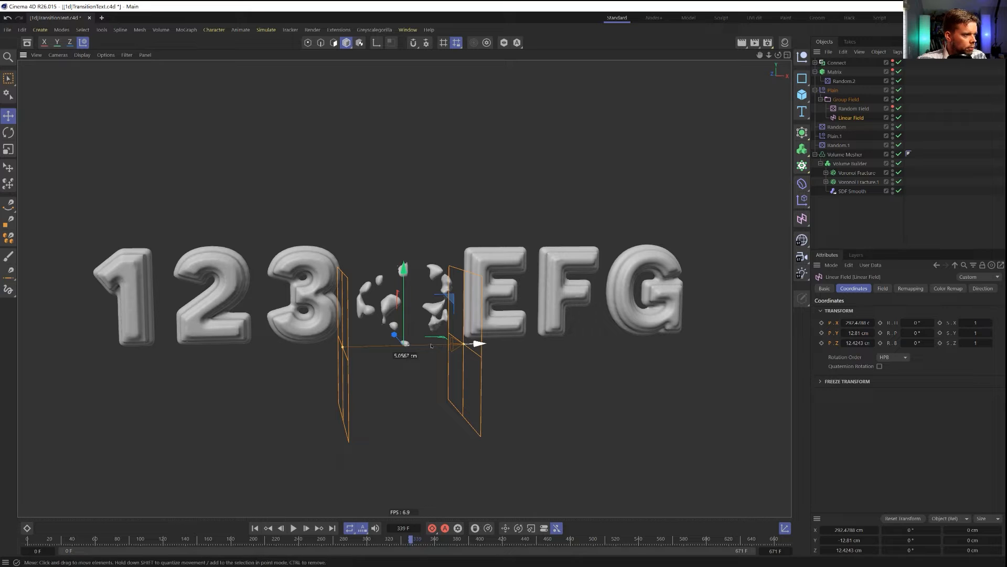
left_click_drag(414, 344, 404, 343)
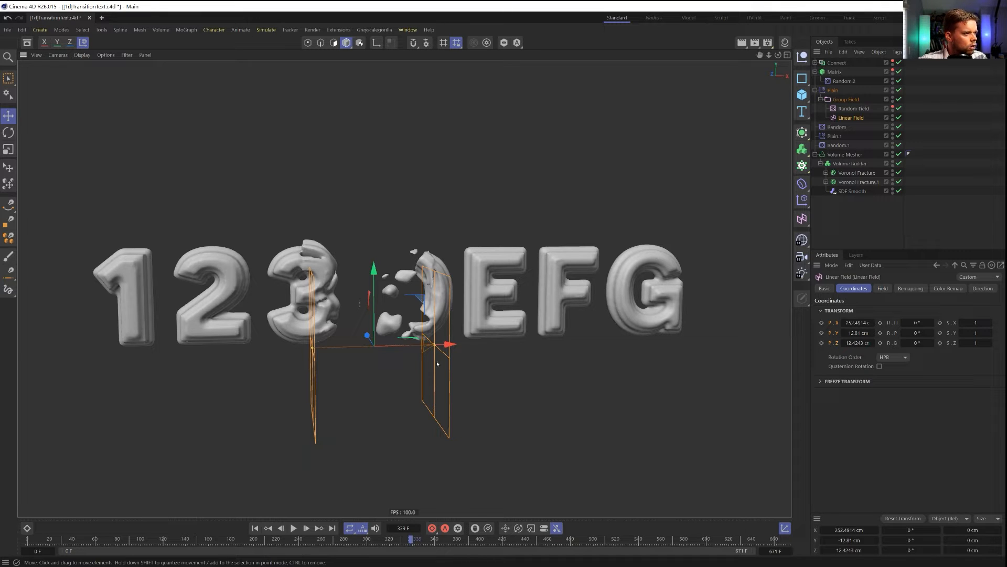
Set the Volume Builder's voxel size to 5 cm
left_click(847, 164)
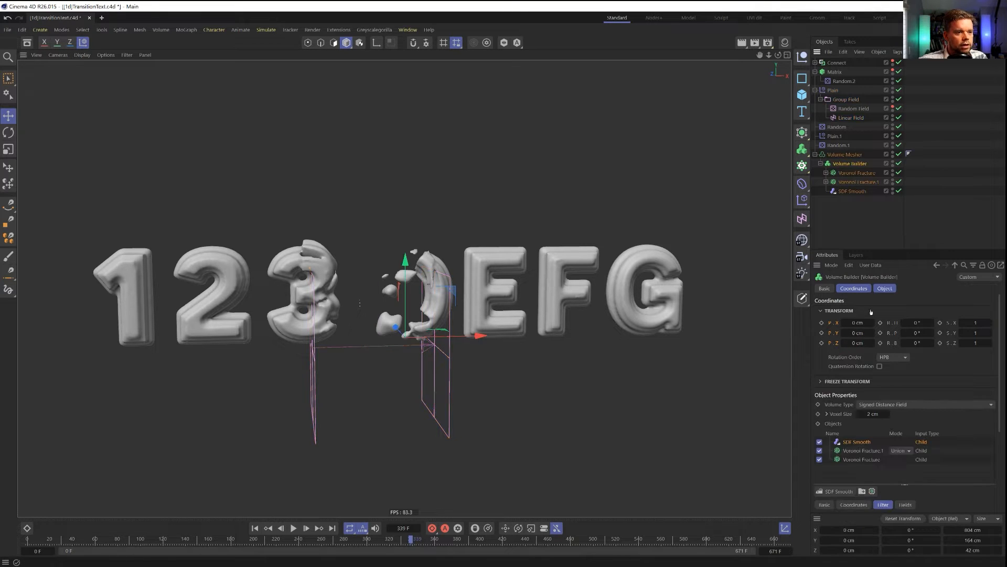
left_click(885, 288)
left_click(873, 320)
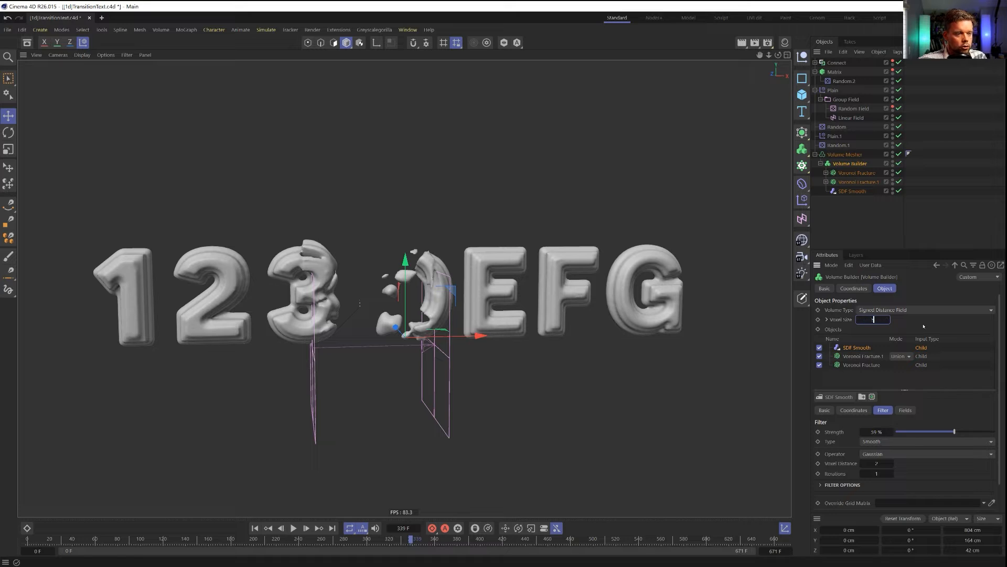
type("5")
key("Return")
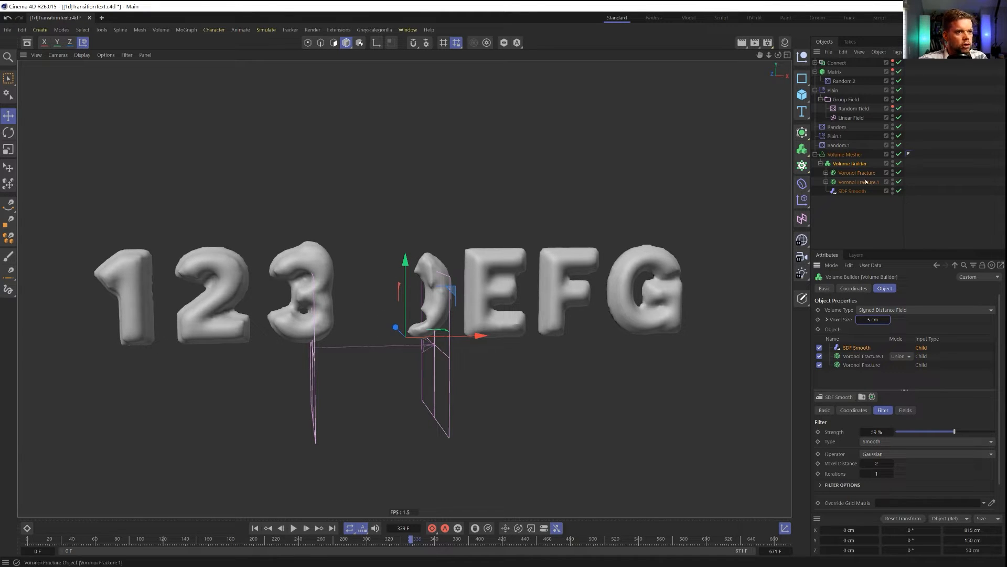
Move the Linear Field along X to about 340 cm and check the coarser mesh from an angle
left_click(414, 346)
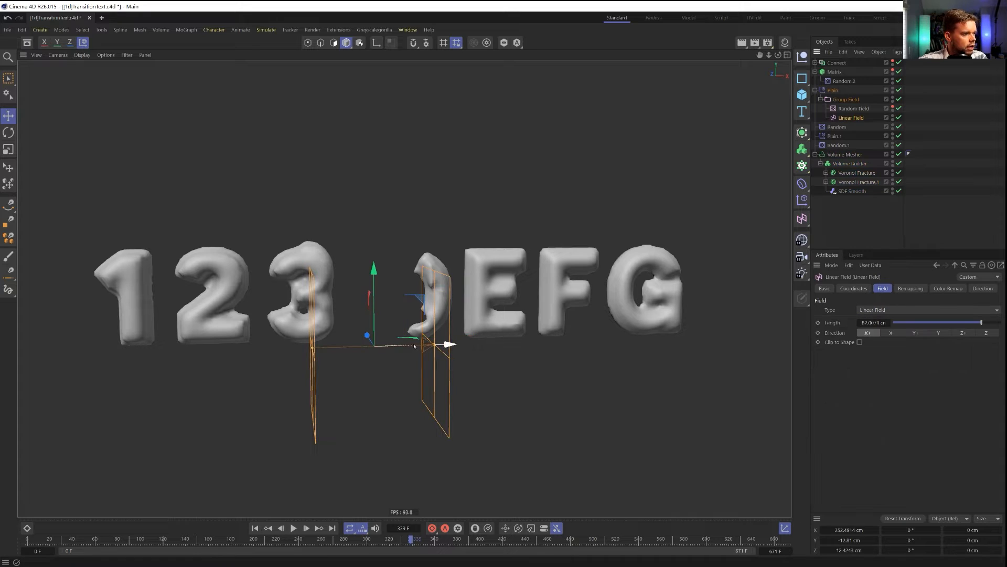
left_click_drag(414, 345, 415, 344)
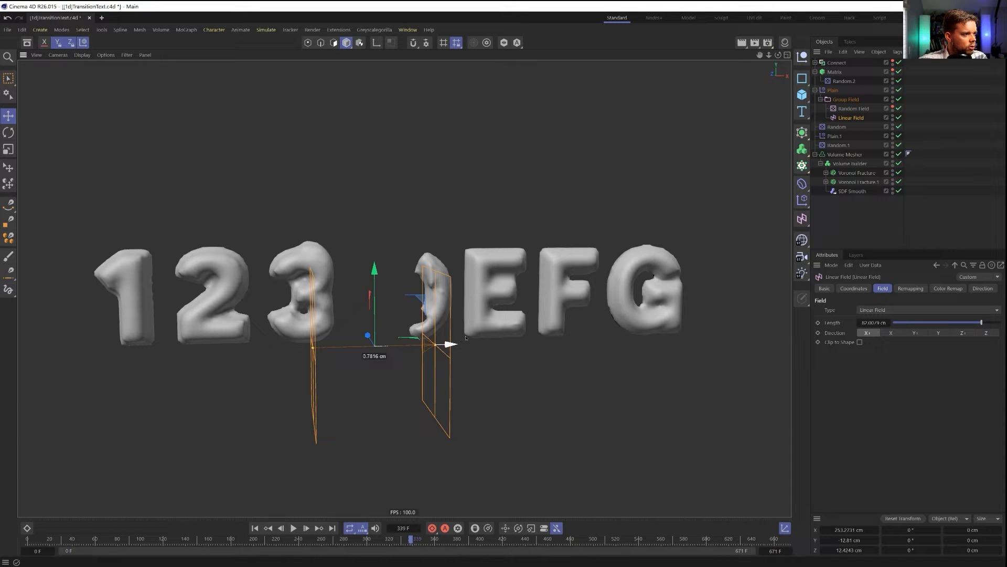
left_click_drag(475, 337, 481, 337)
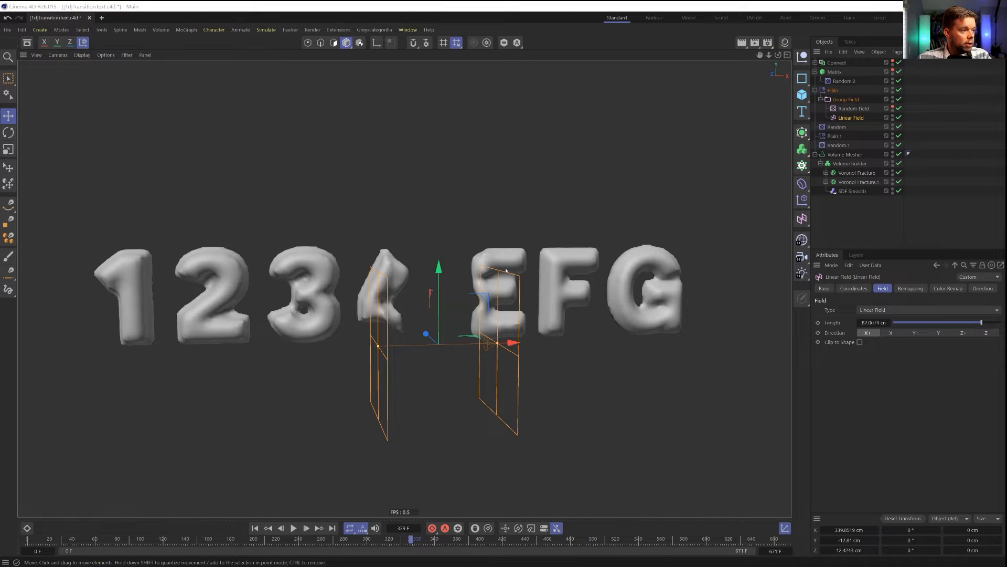
left_click_drag(506, 270, 548, 271, "alt")
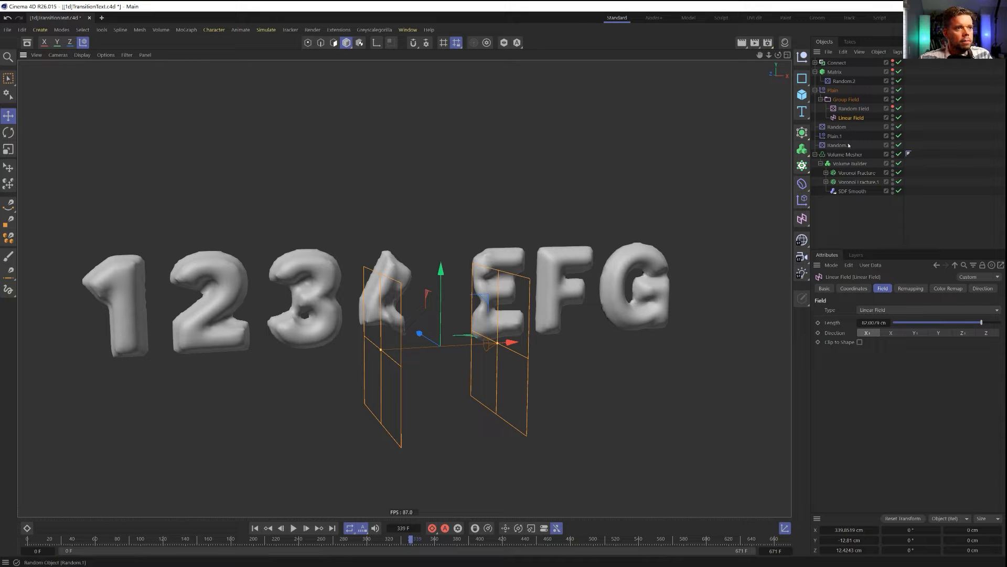
Move both Voronoi Fractures out of the Volume Builder to just above Plain.1, and delete the Volume Mesher
left_click(856, 173)
left_click(856, 182, "shift")
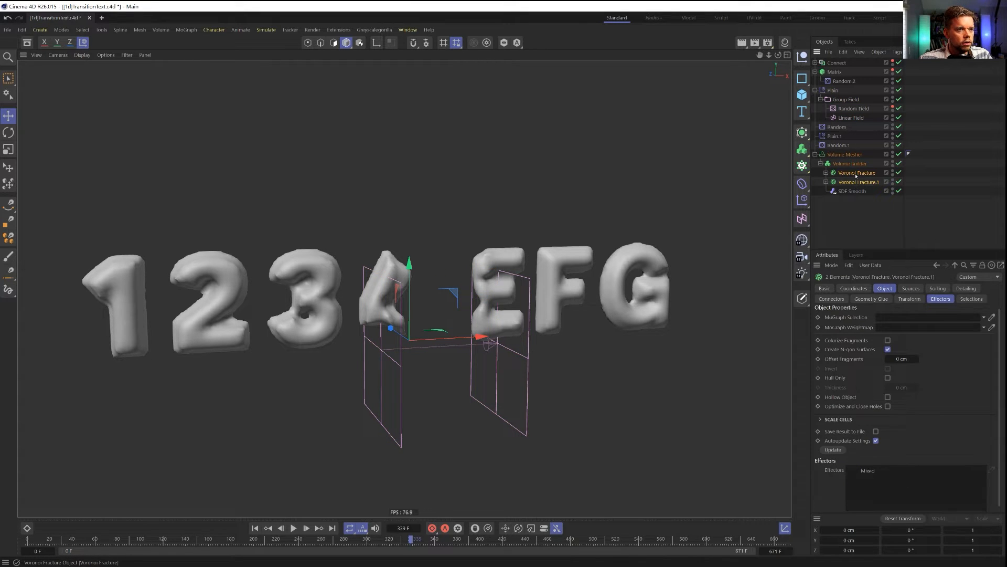
left_click_drag(856, 182, 846, 132)
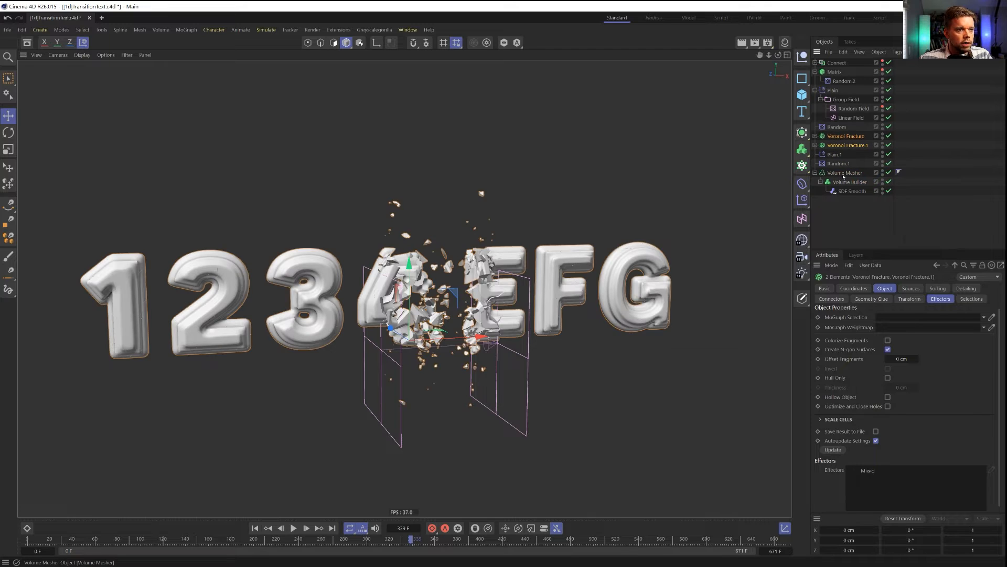
left_click(844, 172)
key("Delete")
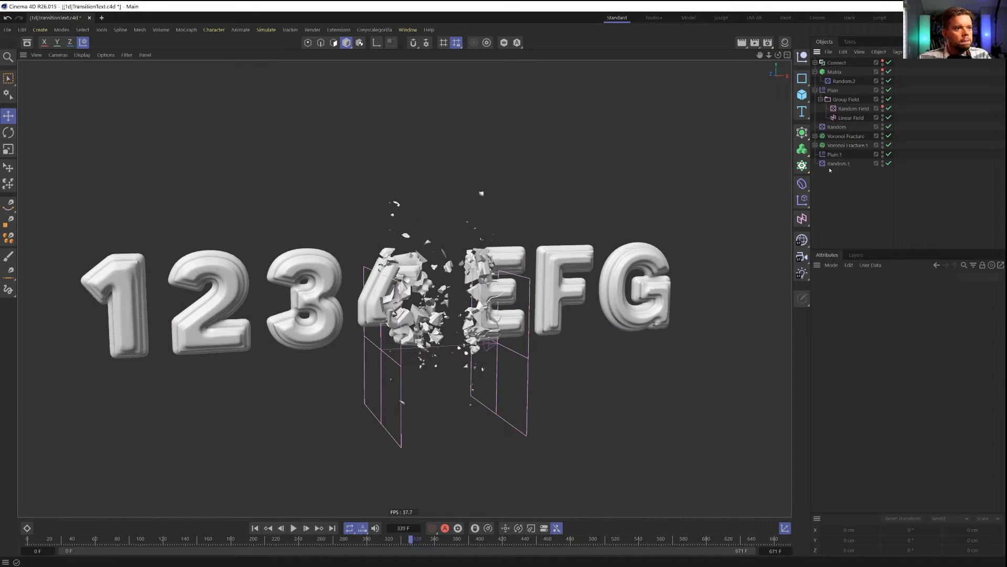
Reveal the abc and 123 meshes inside the two Voronoi Fractures and add a Text object to the scene
left_click(815, 145)
left_click(815, 136)
left_click(838, 145)
left_click(837, 165, "shift")
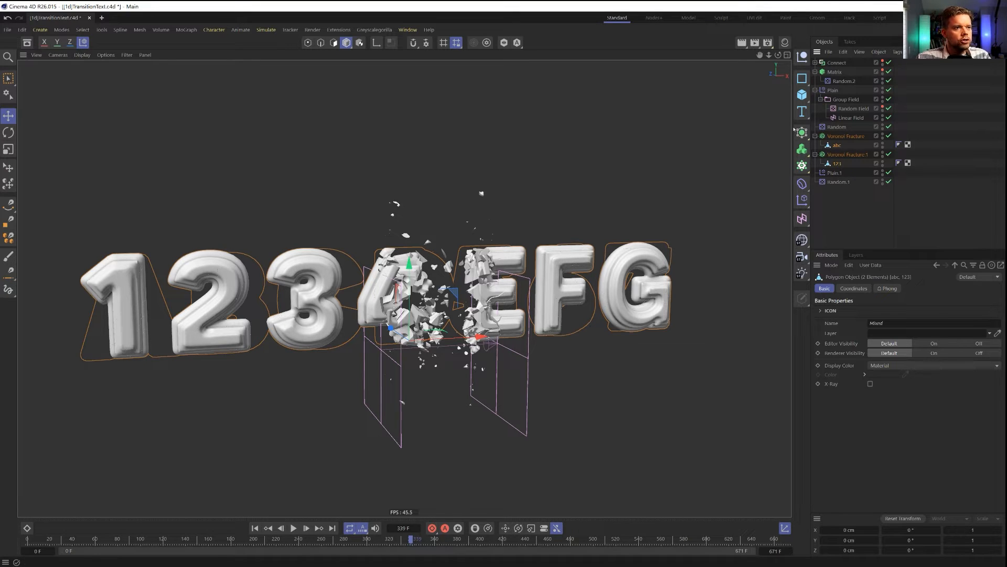
left_click(802, 111)
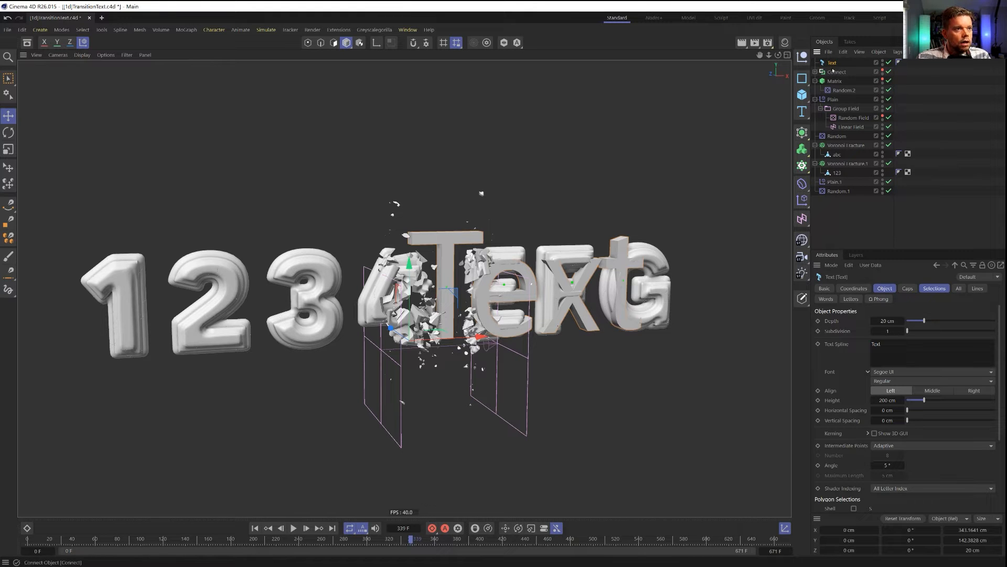
left_click(22, 30)
left_click(7, 29)
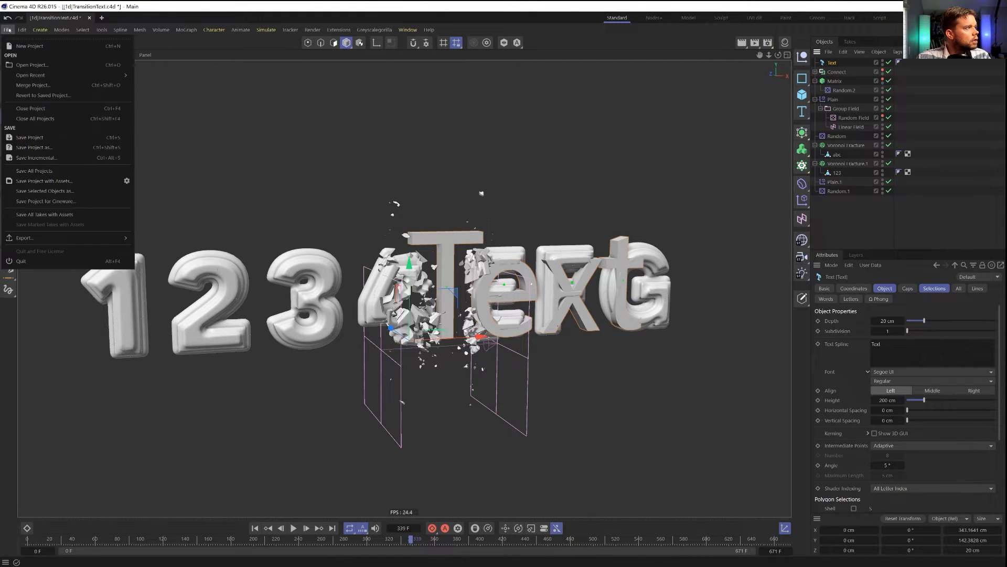
mouse_move(79, 75)
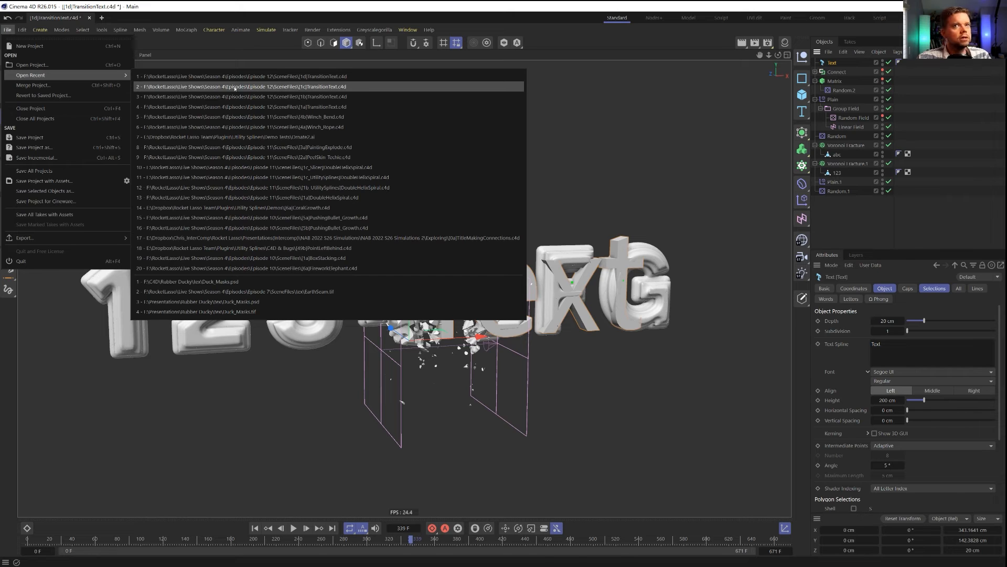
left_click(609, 52)
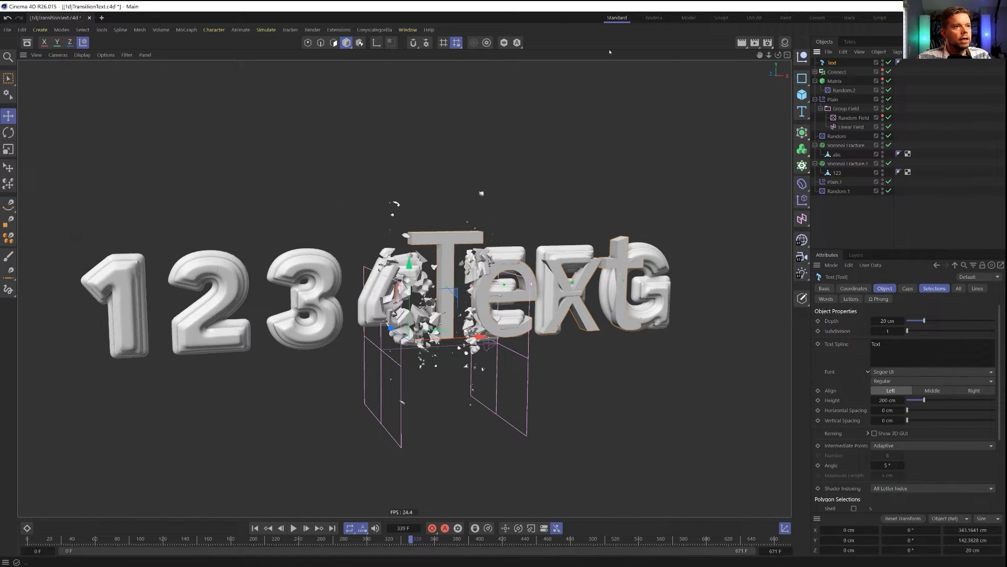
Replace the Text object's default wording with 123456
left_click_drag(888, 344, 784, 333)
type("1234")
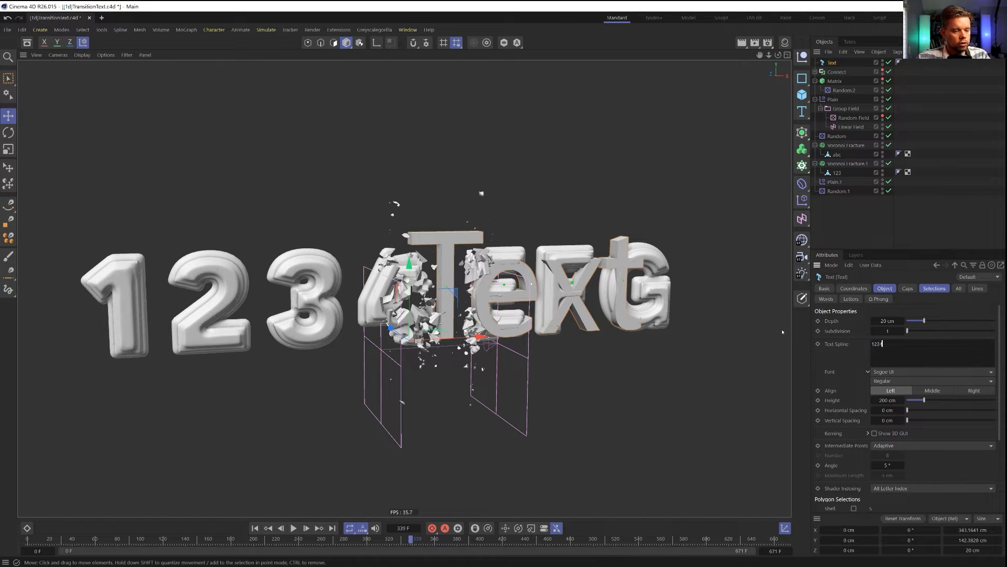
type("56")
left_click(944, 306)
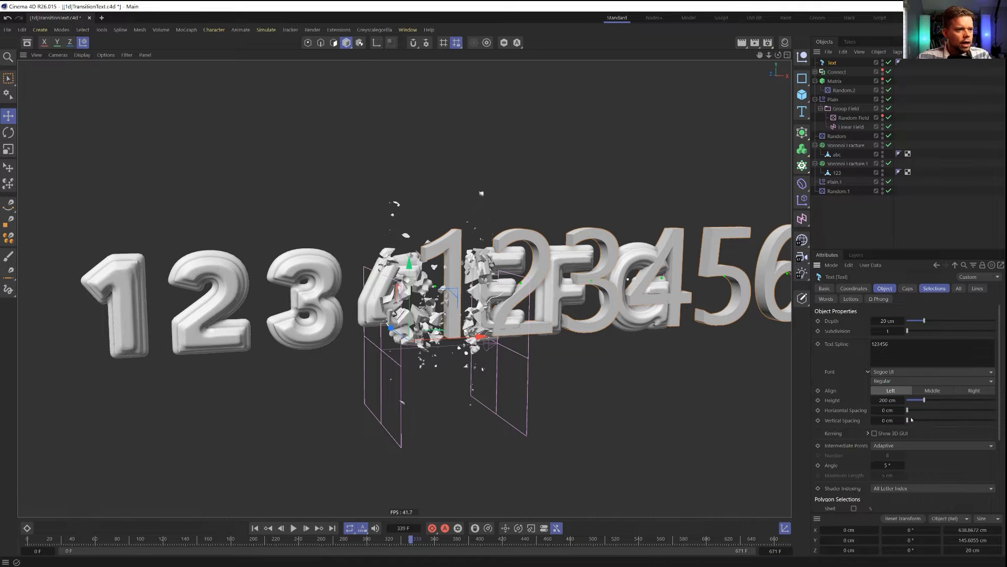
Set the 123456 text's font to Novecento sans Book and its alignment to Middle
left_click(898, 372)
scroll(948, 220, "up", 10)
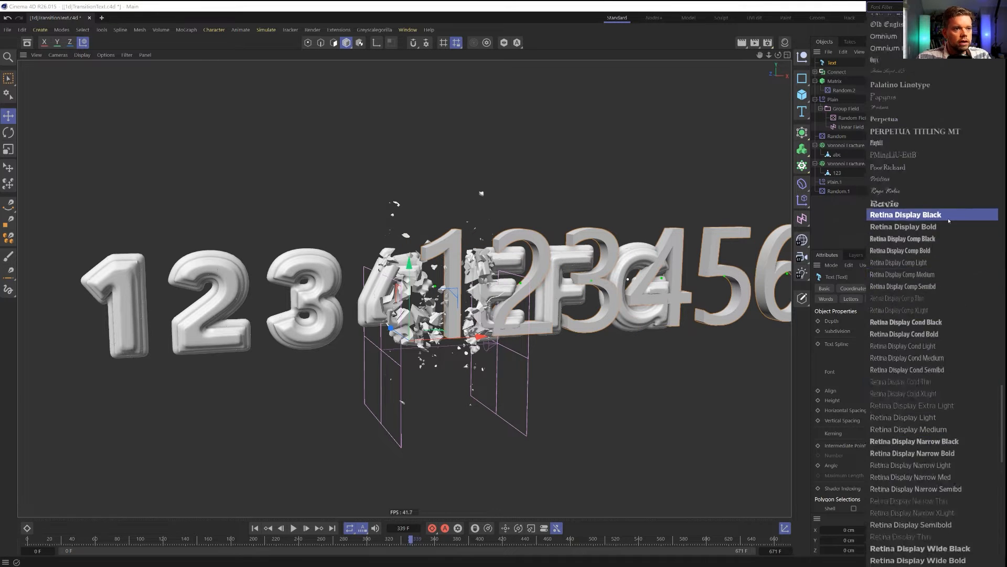
scroll(944, 220, "down", 6)
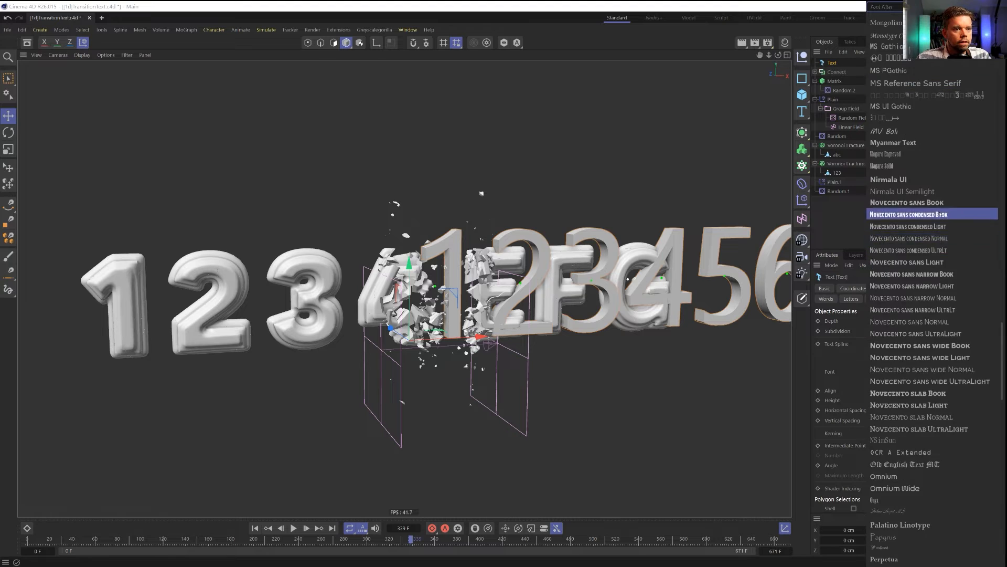
left_click(923, 217)
left_click(933, 390)
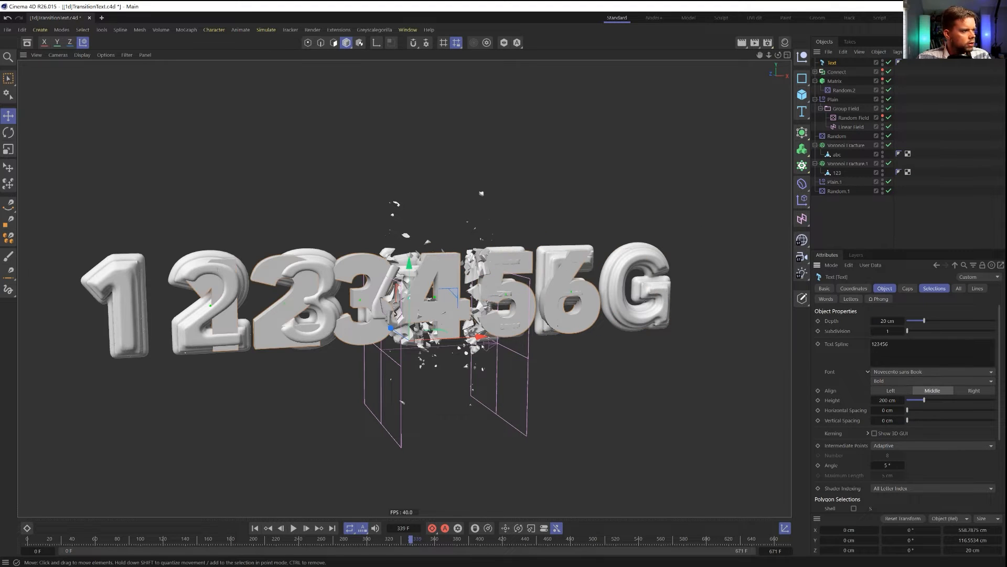
Replace the abc and 123 meshes inside the two Voronoi Fractures with copies of the Text object
left_click_drag(832, 62, 841, 165)
left_click(838, 154)
key("Delete")
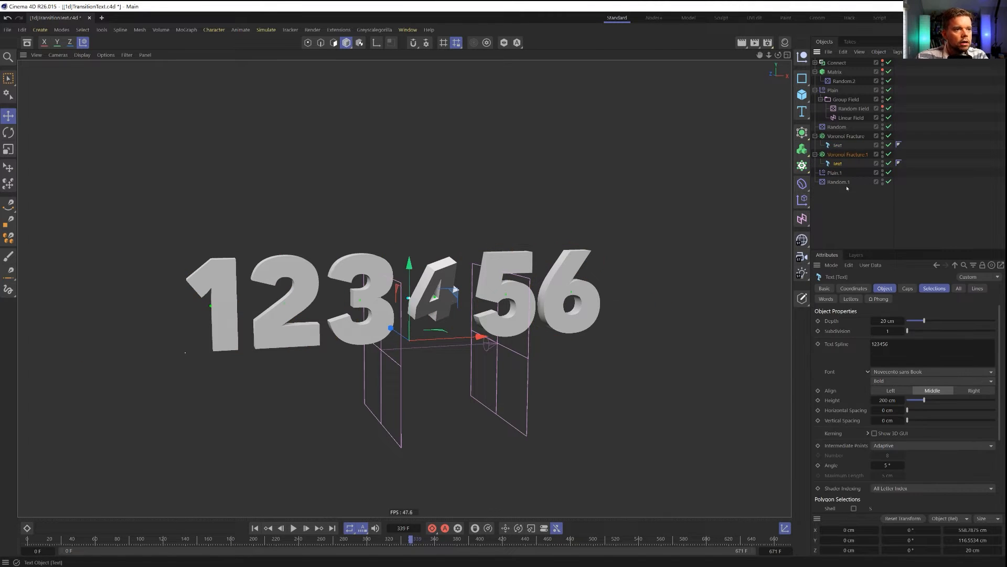
Change the Text inside Voronoi Fracture.1 to ABCDE with a height of 156 cm, and inspect that fracture's settings
left_click_drag(900, 344, 780, 339)
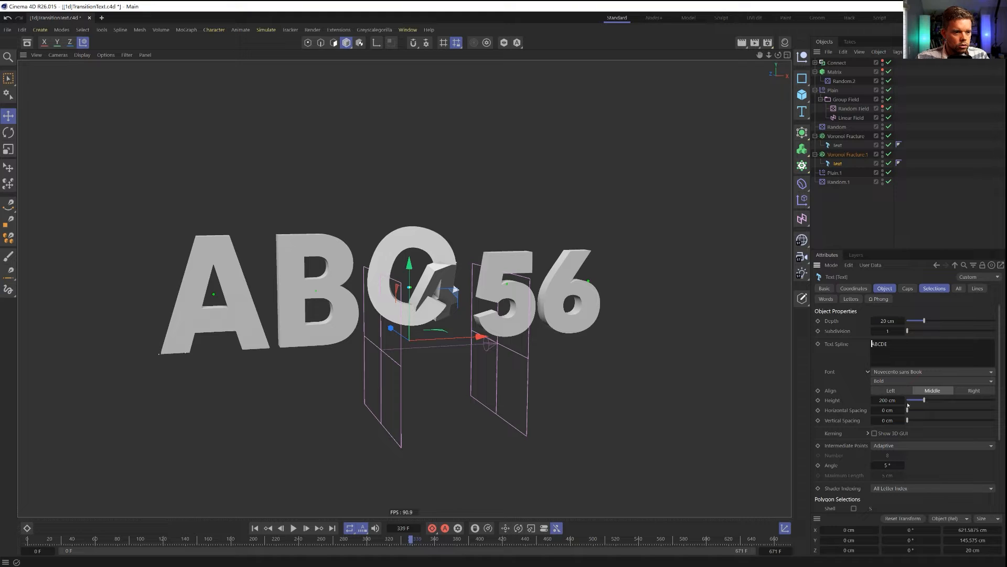
left_click_drag(883, 400, 862, 401)
left_click(842, 154)
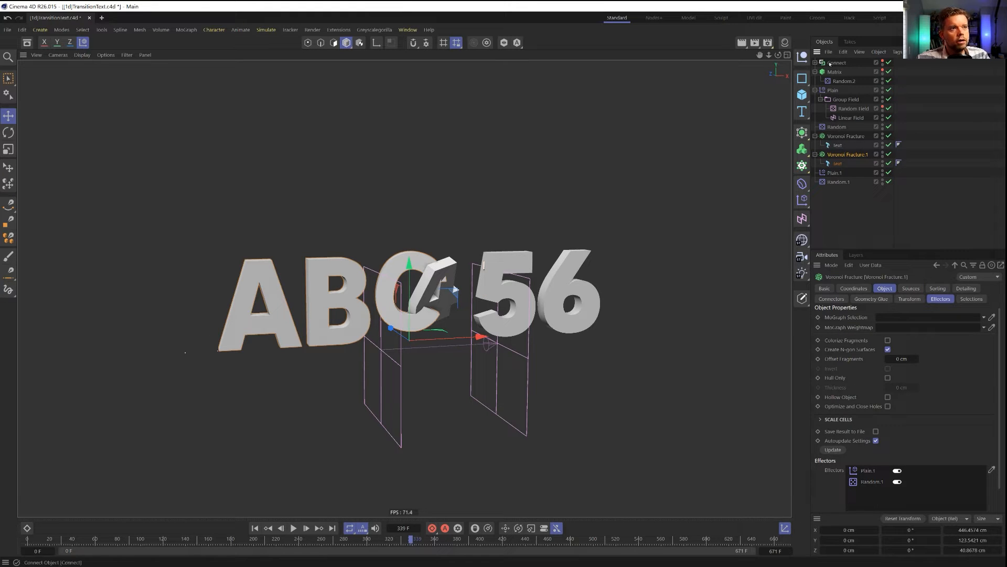
Reveal the Cloner inside Connect and link the 123456 Text as its distribution object
left_click(815, 63)
left_click(840, 73)
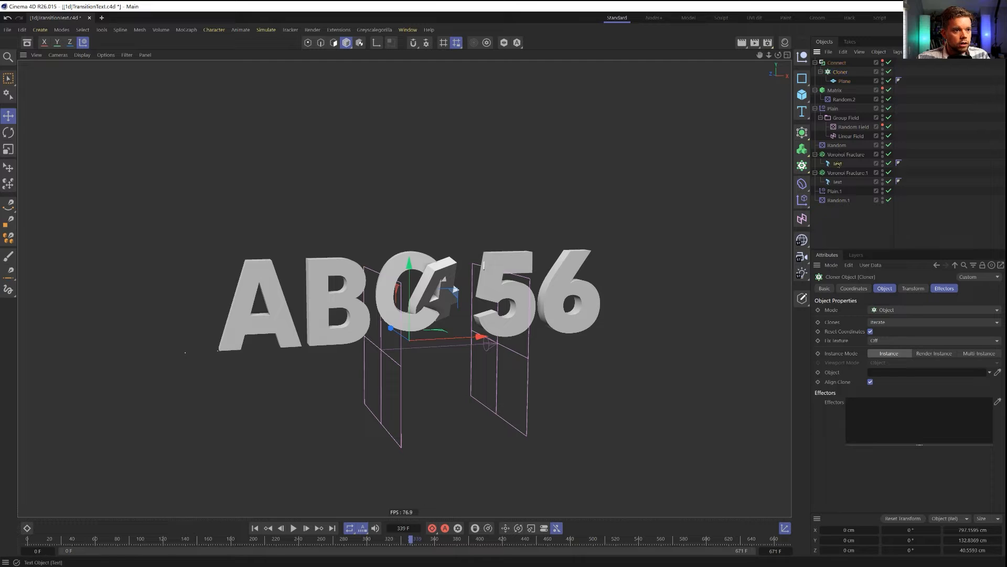
left_click_drag(890, 373, 889, 372)
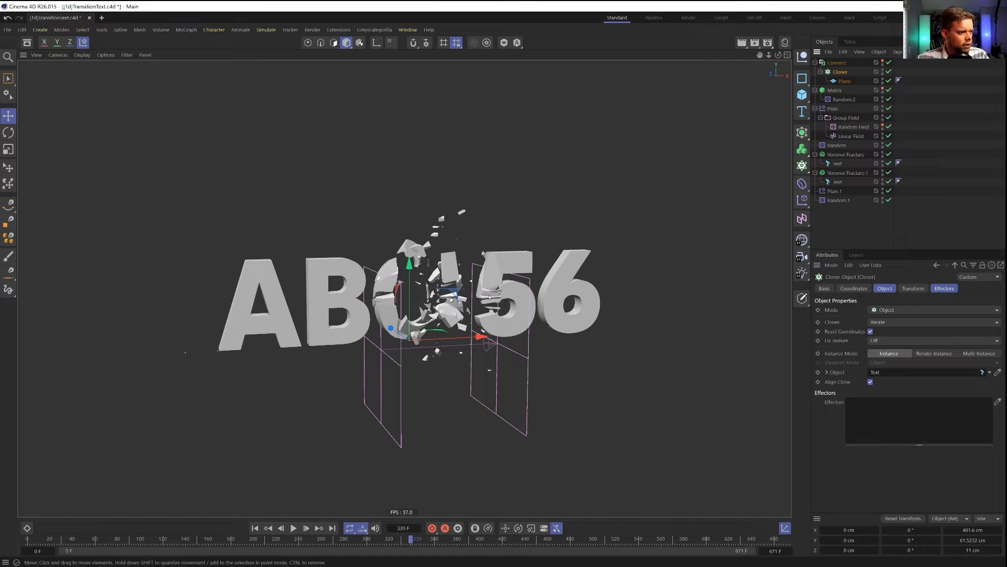
left_click(850, 221)
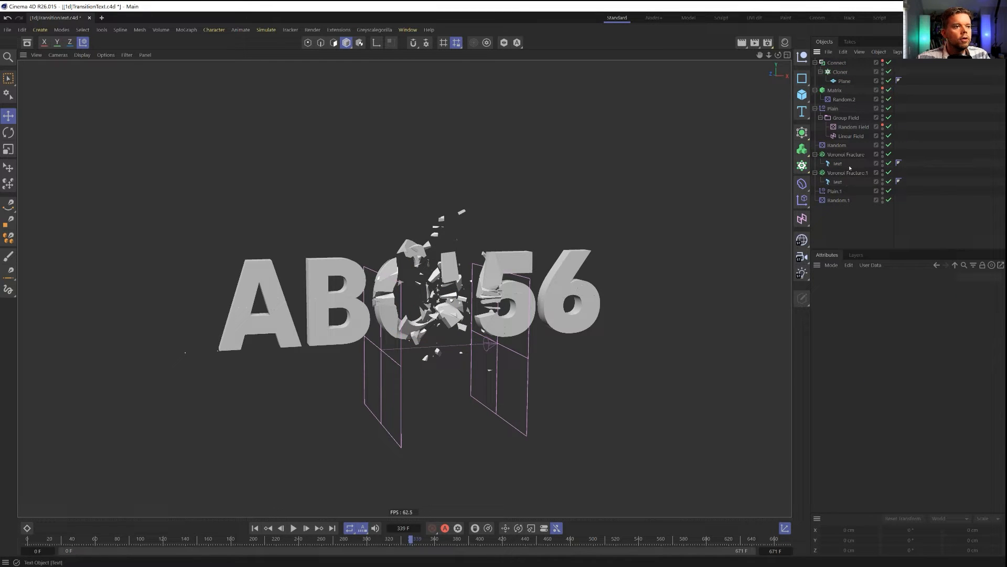
Check Random.2's parameters and move the Linear Field back along X to about 326 cm
left_click(843, 99)
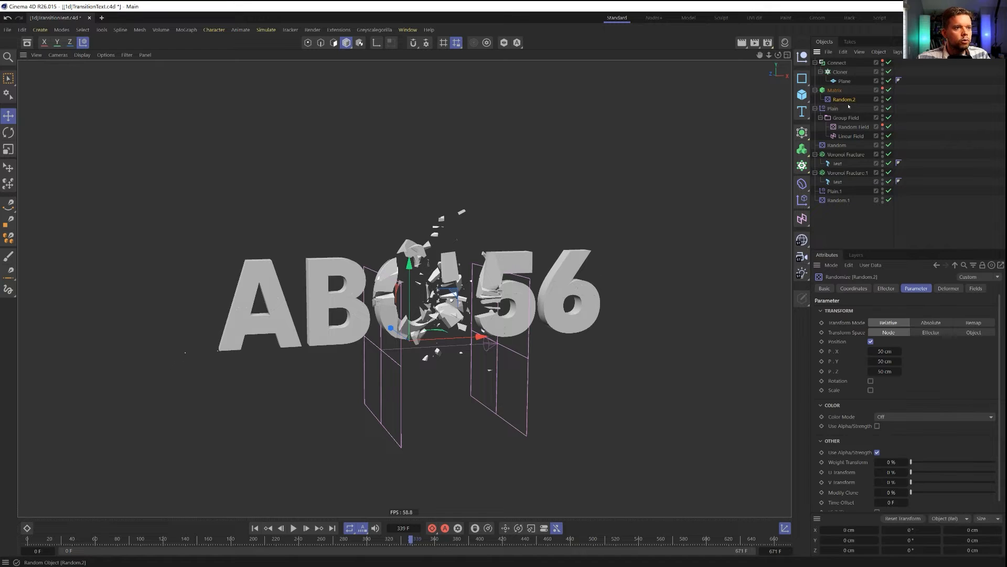
left_click(851, 136)
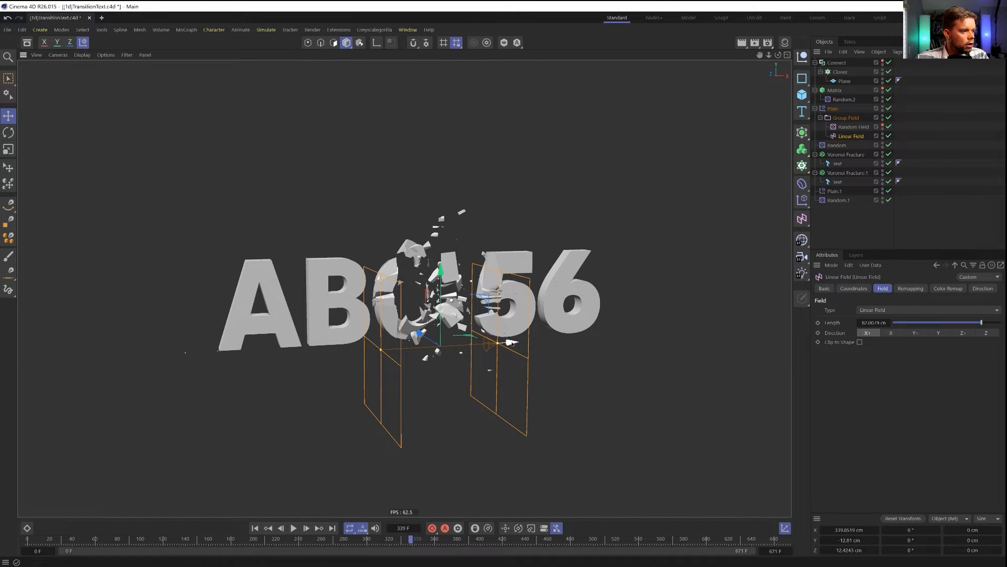
left_click_drag(510, 342, 520, 385)
Extend the number text to 123456789 and the letter text to ABCDEFGH
left_click(838, 164)
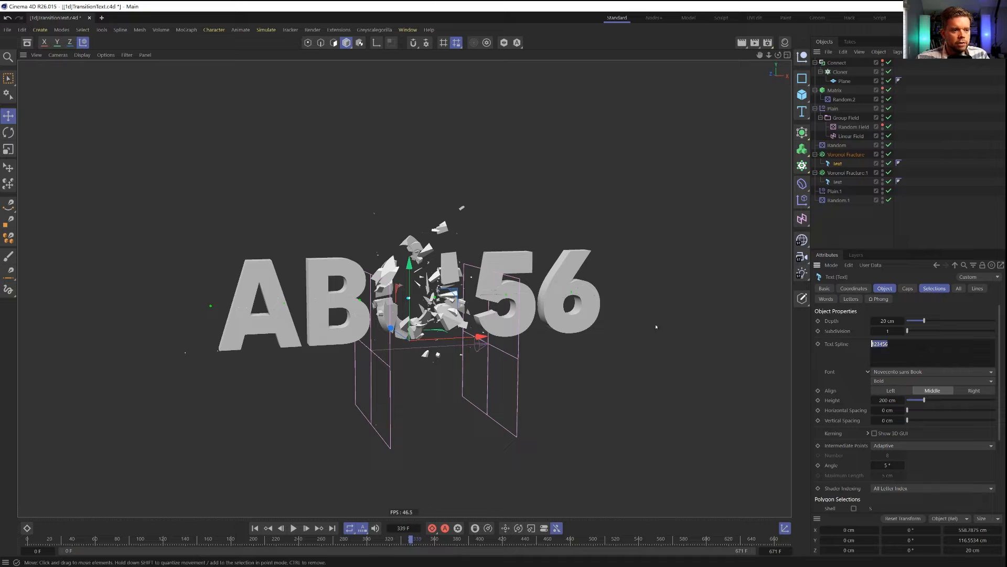
left_click(909, 345)
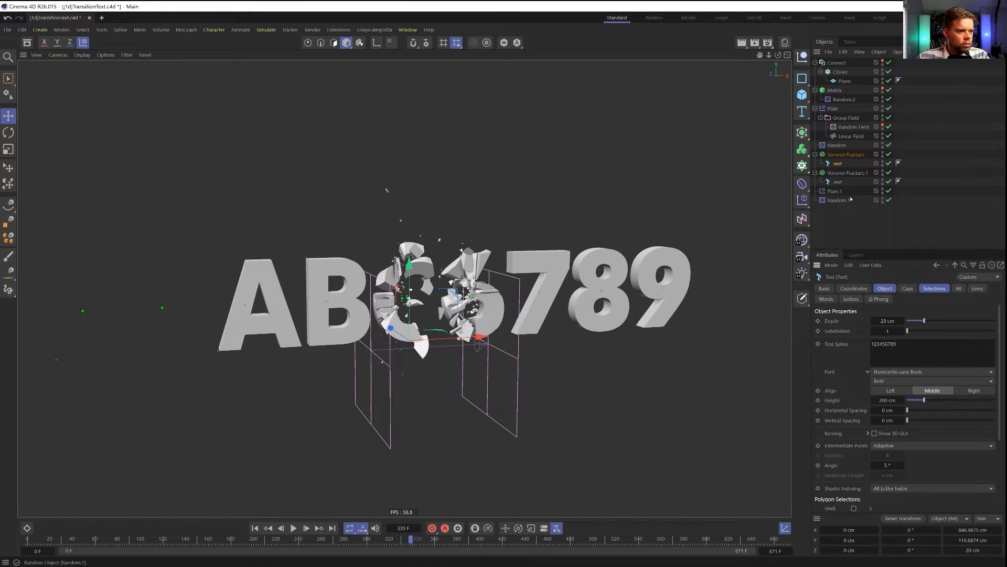
left_click(836, 183)
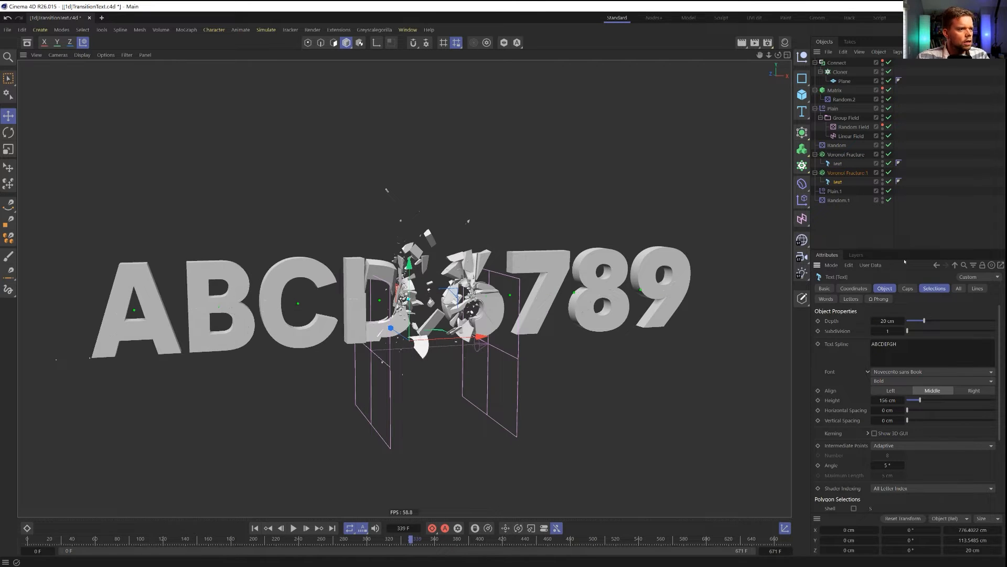
Move the Linear Field along X to about 38 cm and examine the fragments around the 3 up close
left_click(851, 136)
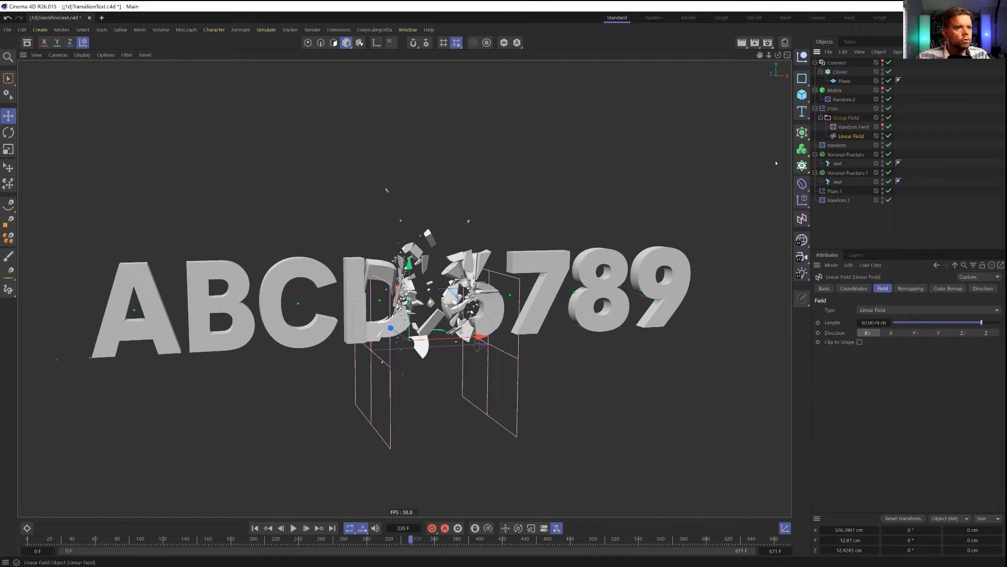
left_click_drag(445, 351, 245, 308)
scroll(244, 308, "up", 5)
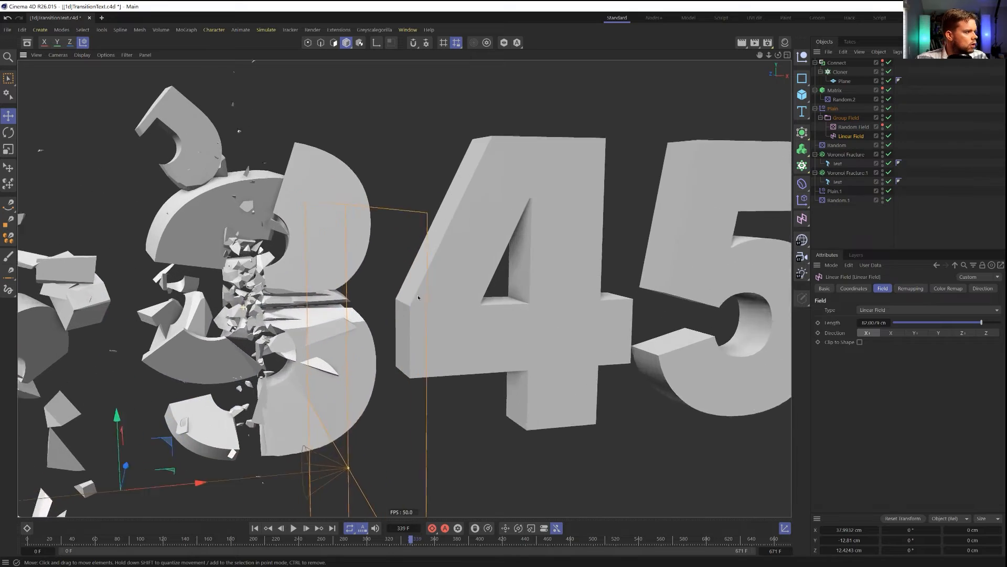
scroll(418, 298, "up", 3)
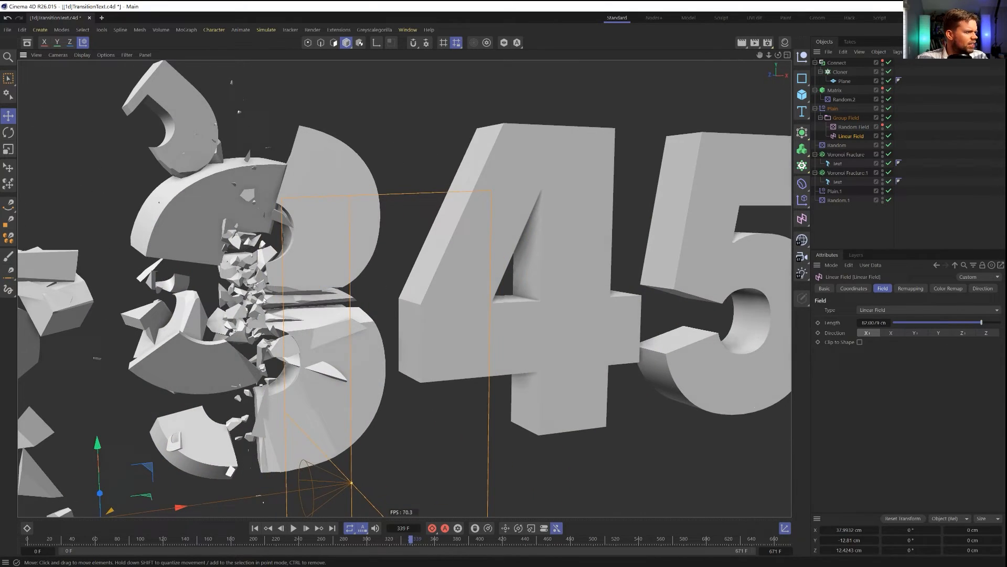
mouse_move(265, 300)
left_mouse_down("alt")
mouse_move(231, 305)
mouse_move(362, 309)
mouse_move(270, 310)
left_mouse_up("alt")
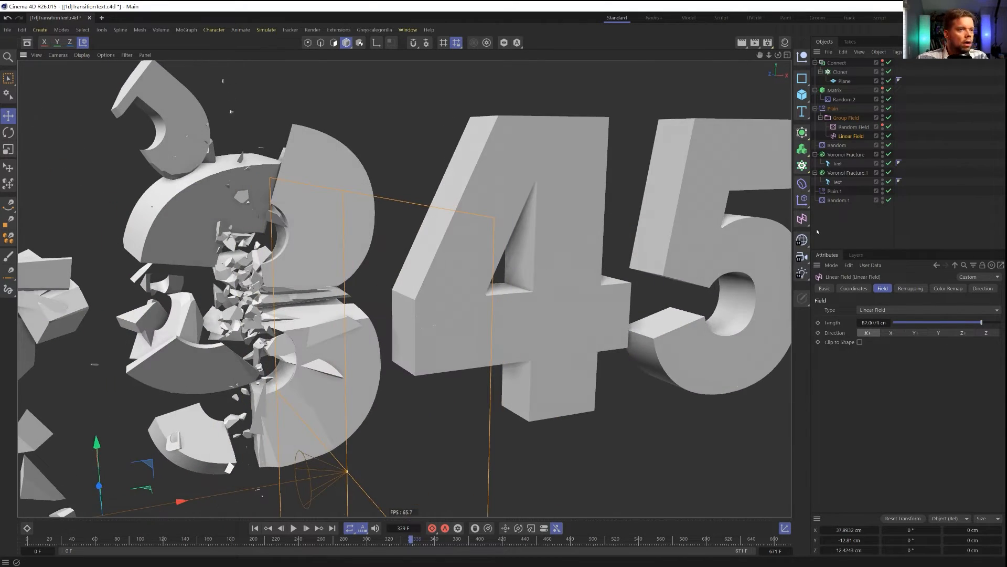
Raise the Random.2 effector's strength to 34 %
left_click(842, 201)
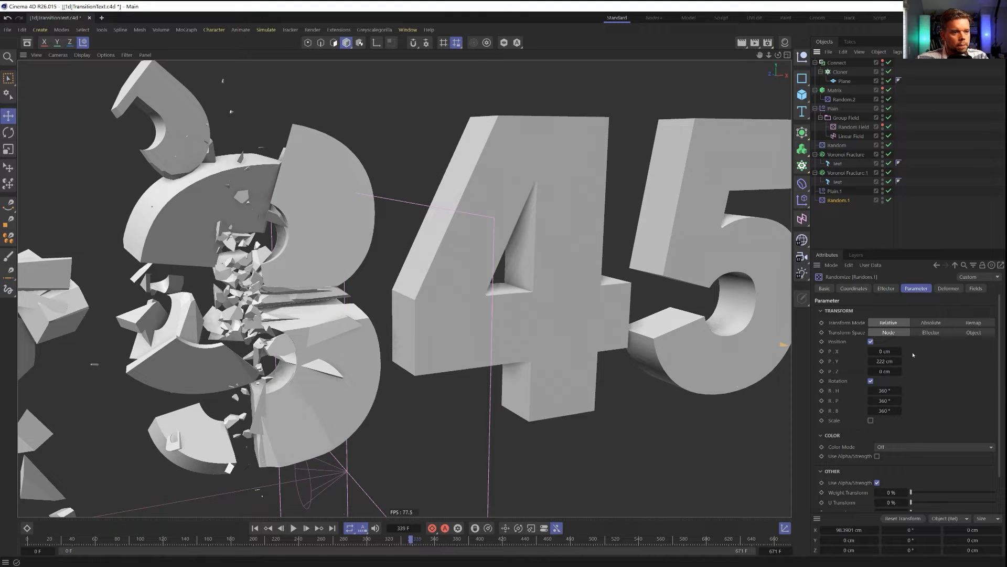
left_click(844, 99)
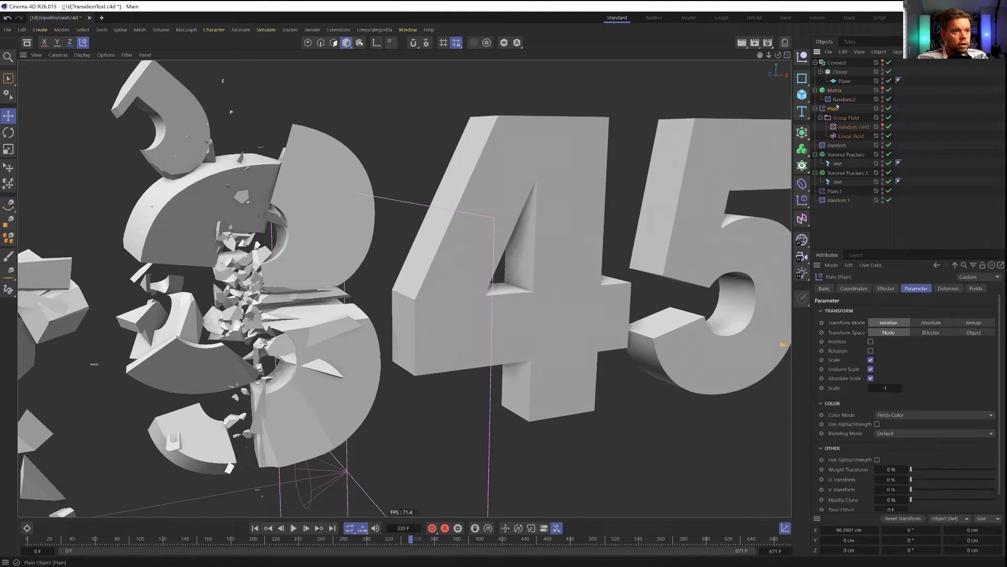
left_click(886, 288)
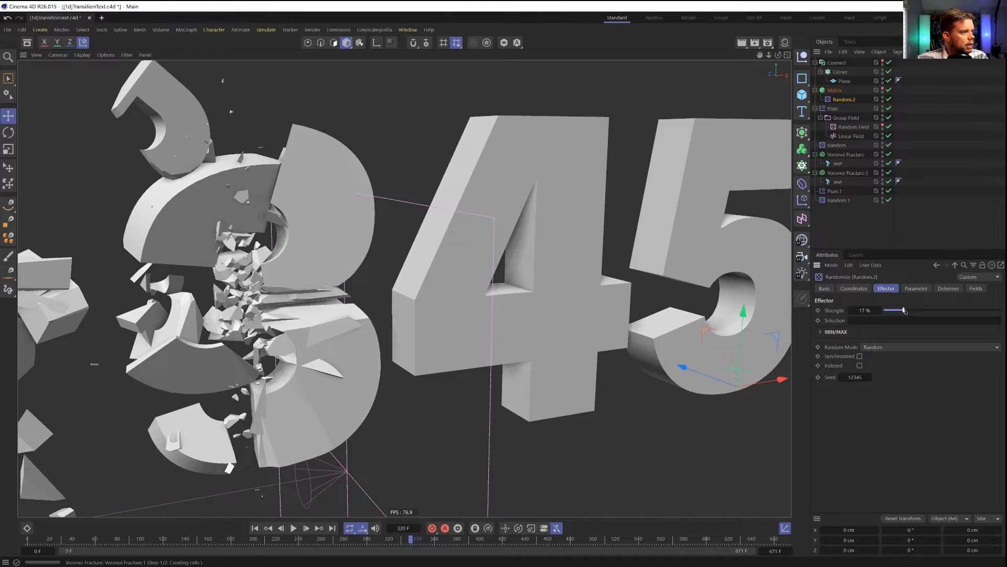
left_click(913, 311)
left_click_drag(920, 309, 923, 310)
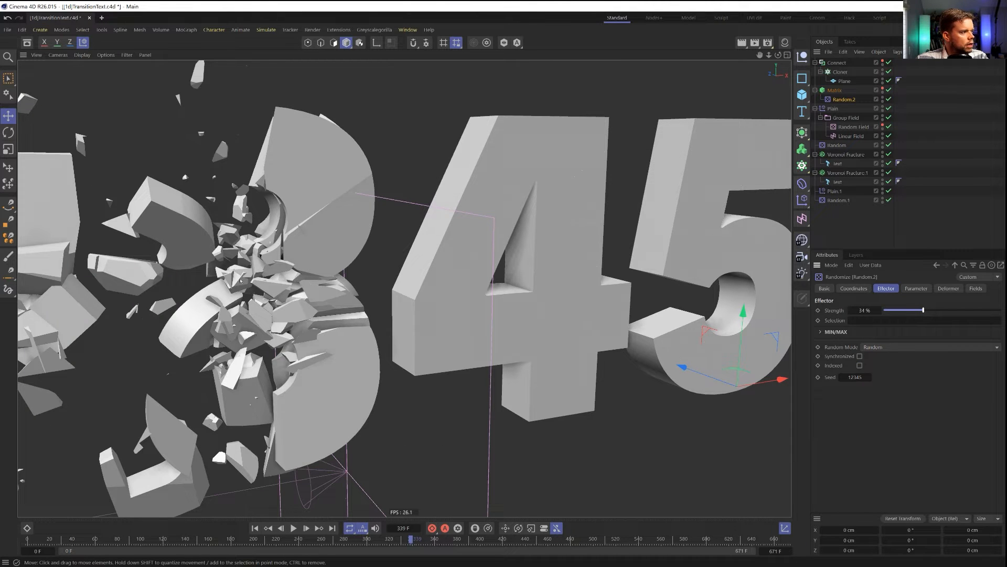
left_click(852, 222)
Move the Linear Field along X so the transition runs between the D and the 7
scroll(378, 265, "down", 5)
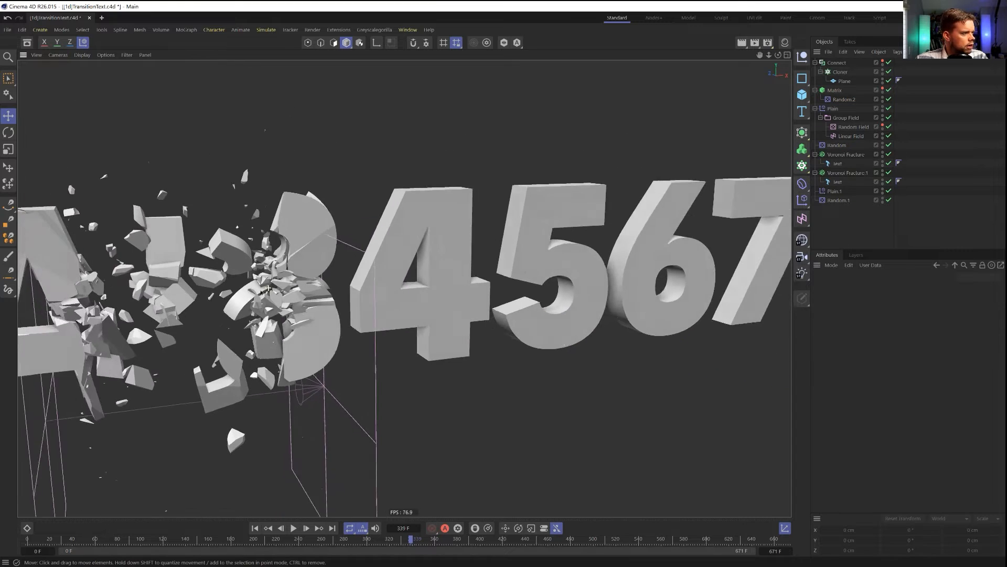
left_click_drag(378, 265, 314, 267, "alt")
left_click(851, 136)
scroll(346, 361, "down", 3)
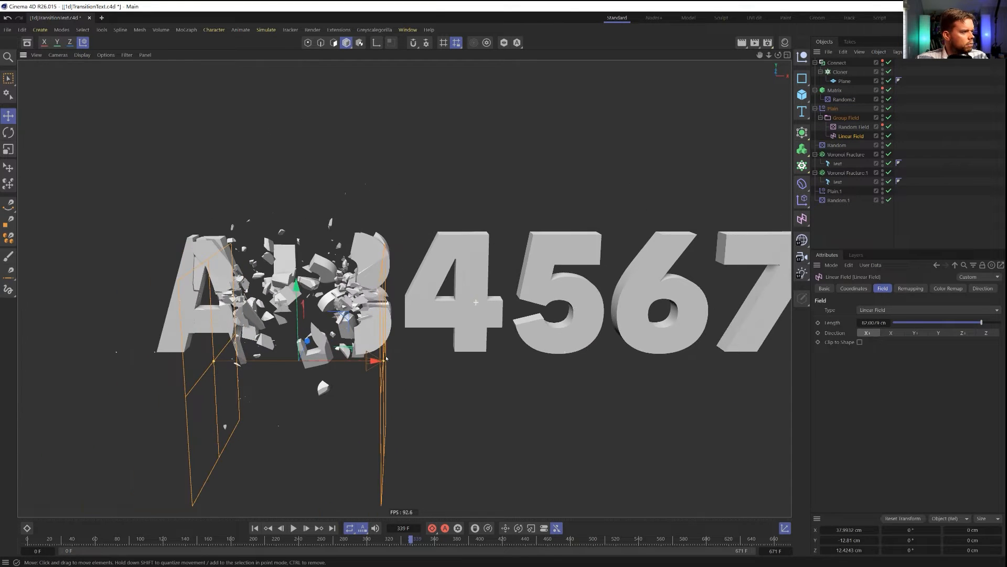
left_click_drag(346, 361, 727, 360)
Set the X, Y and Z position offsets of the Random and Random.1 effectors together to 111 cm
left_click(849, 99)
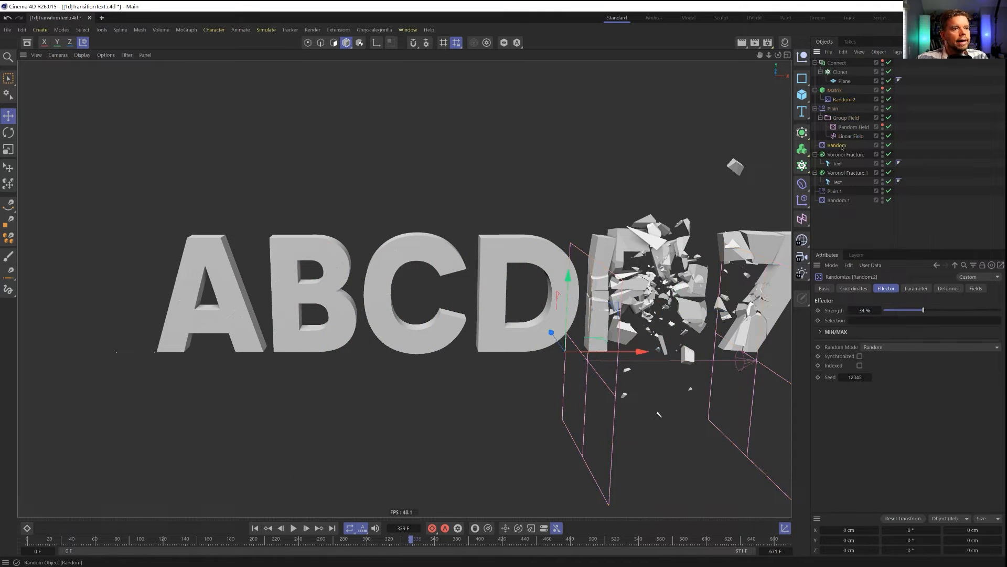
left_click(842, 146)
left_click(840, 200, "ctrl")
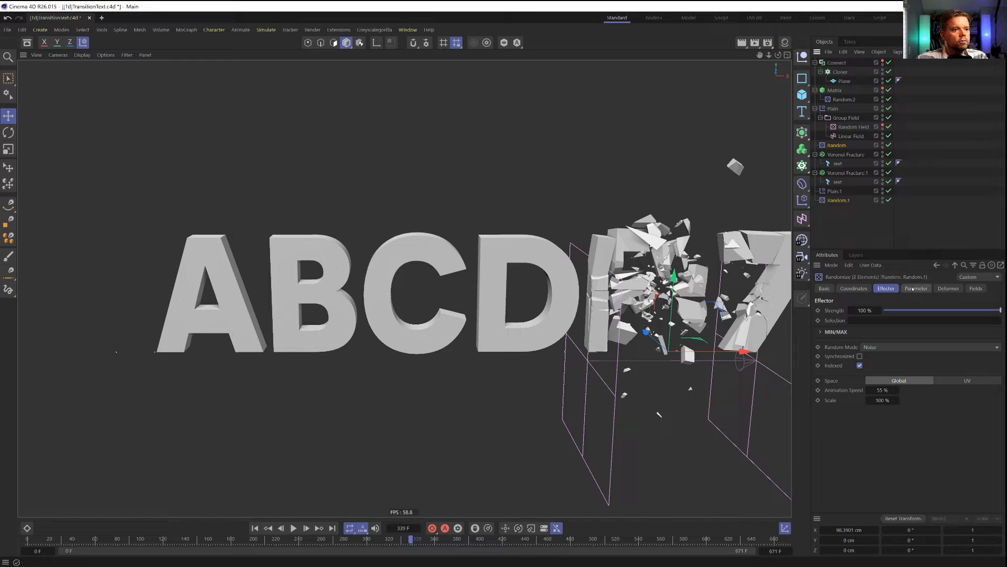
left_click(916, 288)
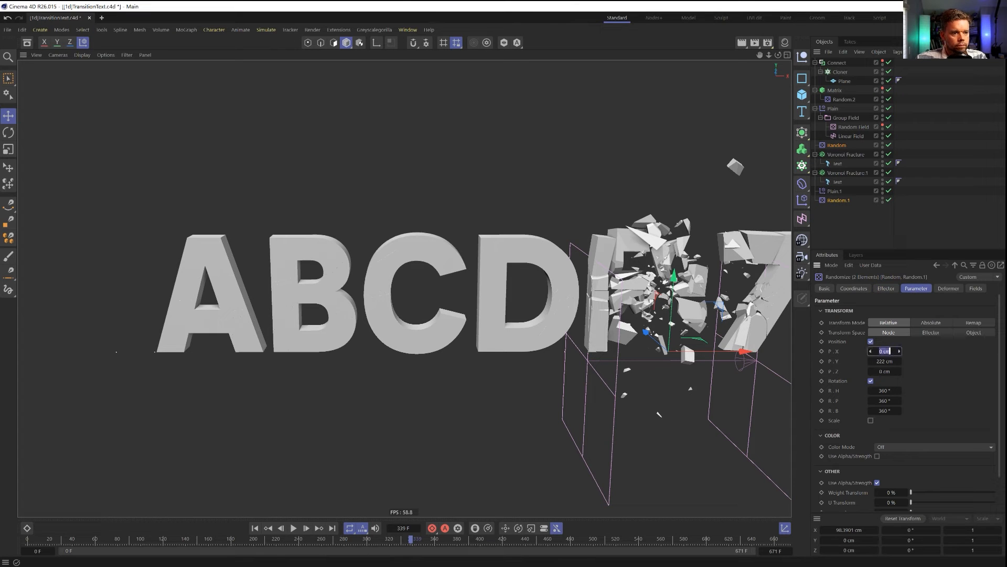
key("Tab")
type("111")
key("Tab")
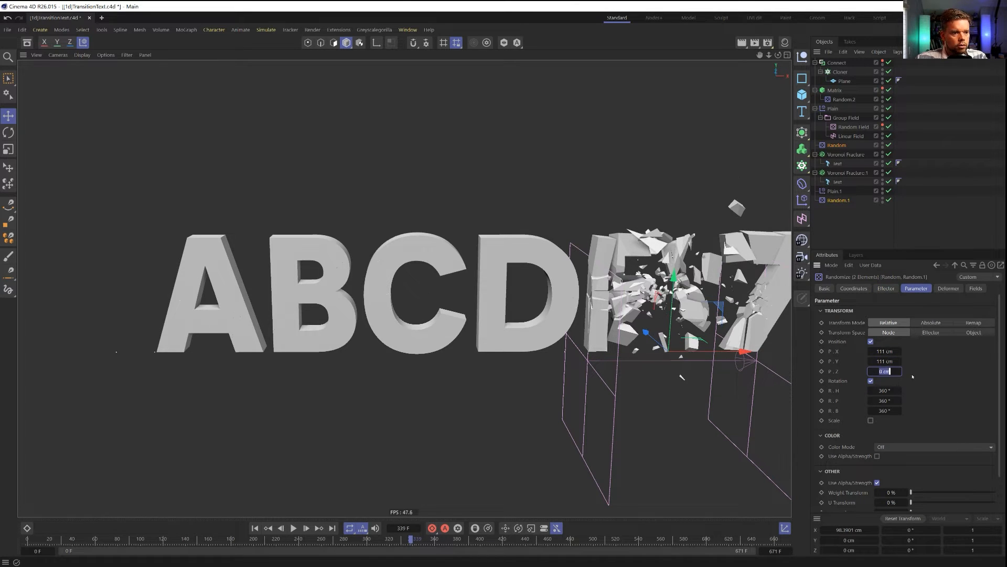
key("Return")
Enable absolute, non-uniform scale on the Random and Random.1 effectors with X -0.9, Y about 67.63 and Z -0.9
middle_click_drag(756, 362, 645, 347, "alt")
right_click_drag(645, 346, 609, 341, "alt")
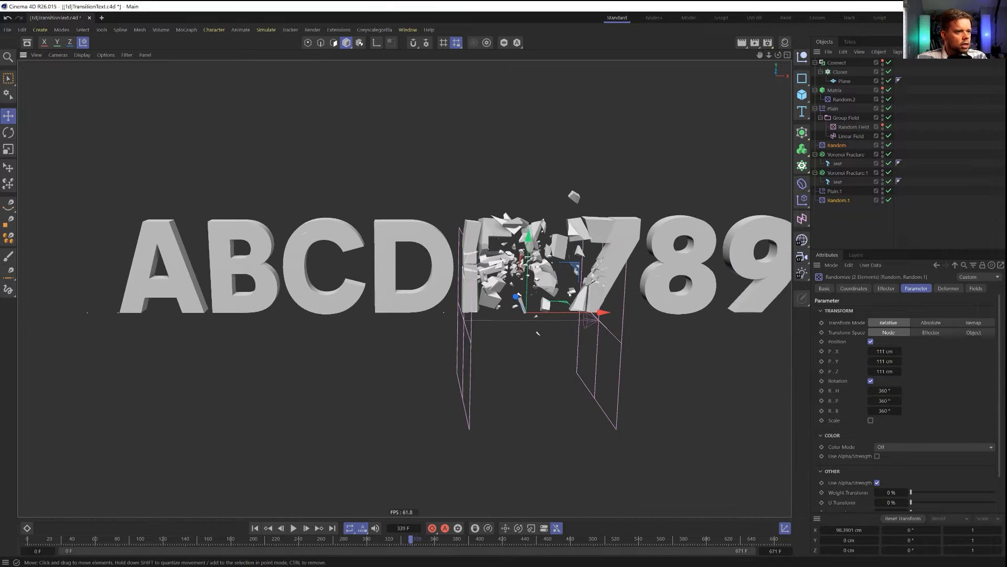
left_click_drag(656, 333, 685, 345, "alt")
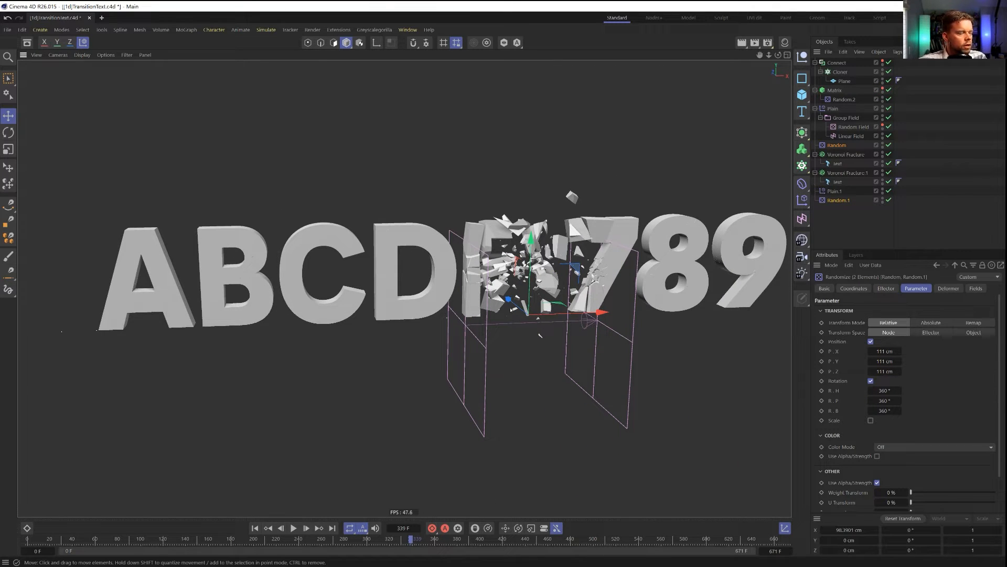
left_click(871, 421)
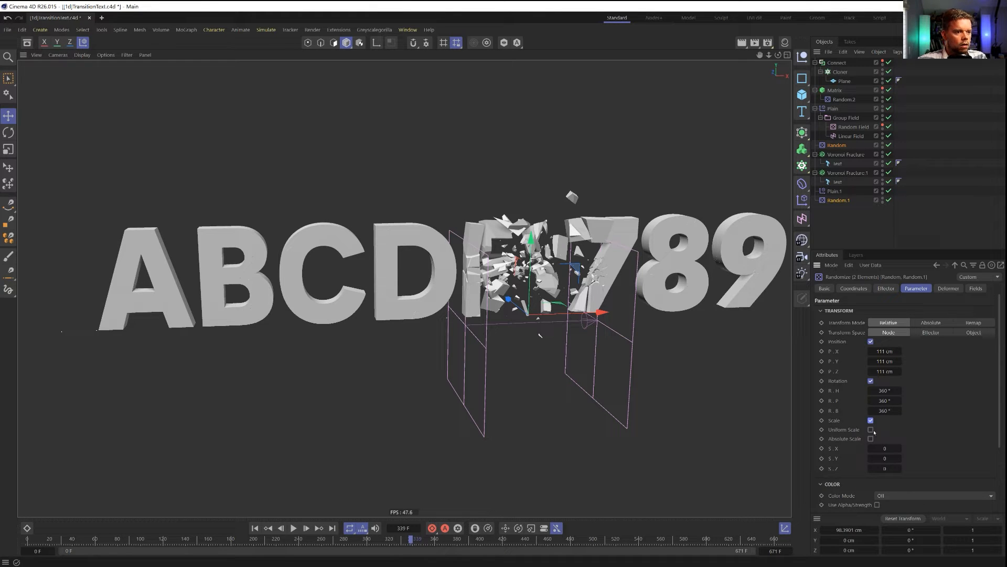
left_click_drag(899, 458, 899, 367)
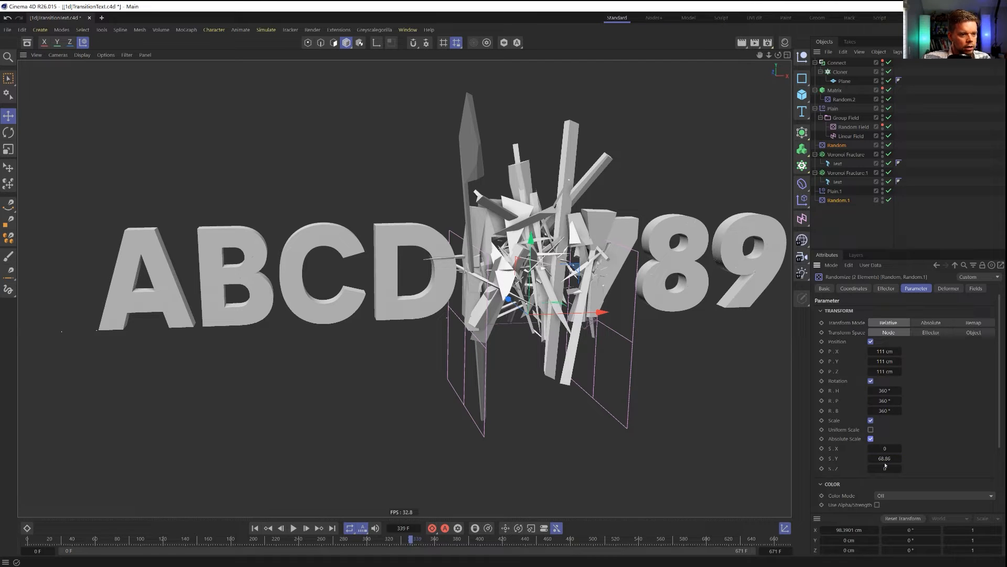
left_click_drag(899, 458, 899, 460)
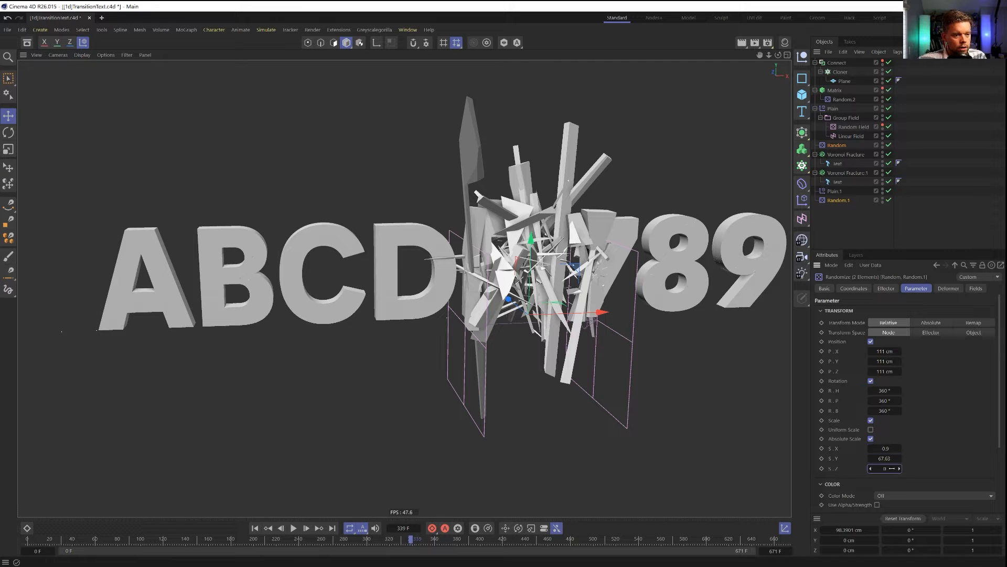
key("Return")
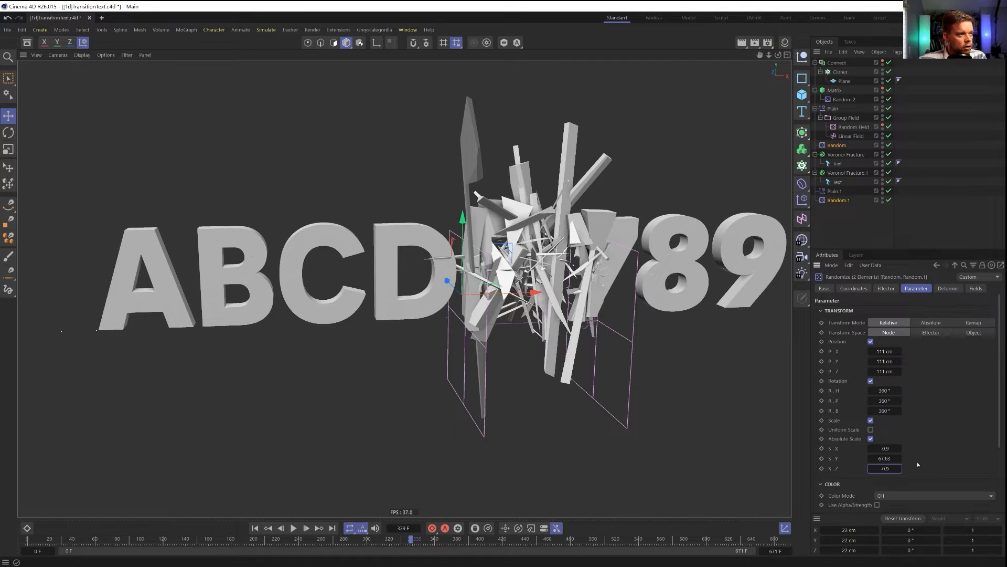
Move the Linear Field along X to about 264 cm so the transition runs between the C and the 6
left_click_drag(537, 256, 556, 265, "alt")
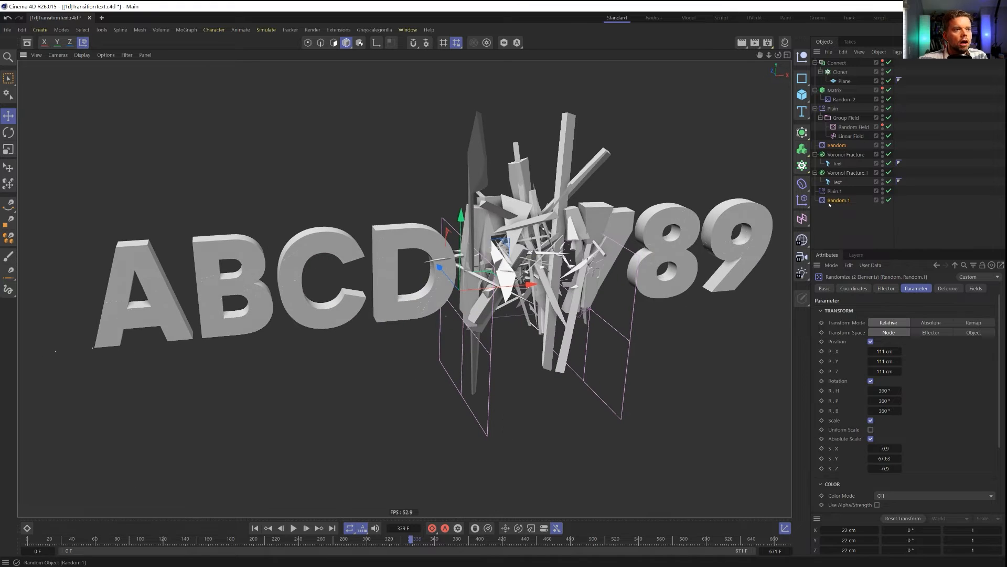
left_click(846, 136)
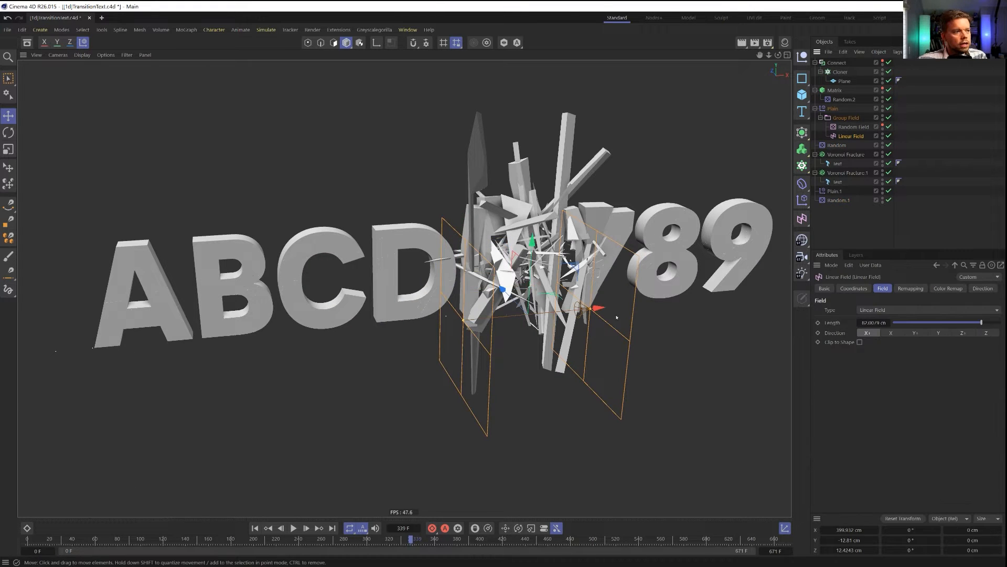
left_click_drag(527, 314, 472, 237)
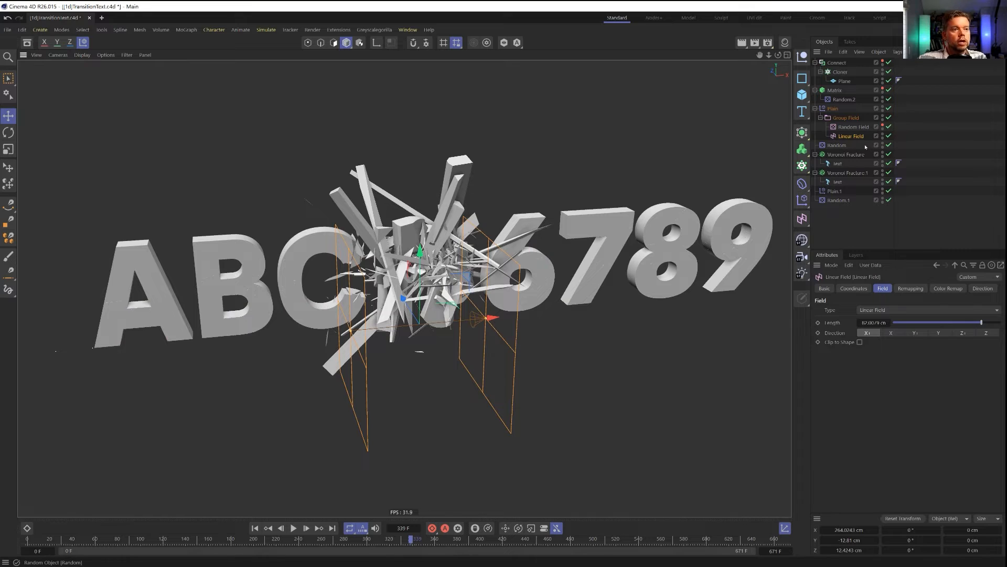
Turn off rotation on the Random and Random.1 effectors and move the Linear Field along X to about 376 cm
left_click(836, 145)
left_click(838, 200, "ctrl")
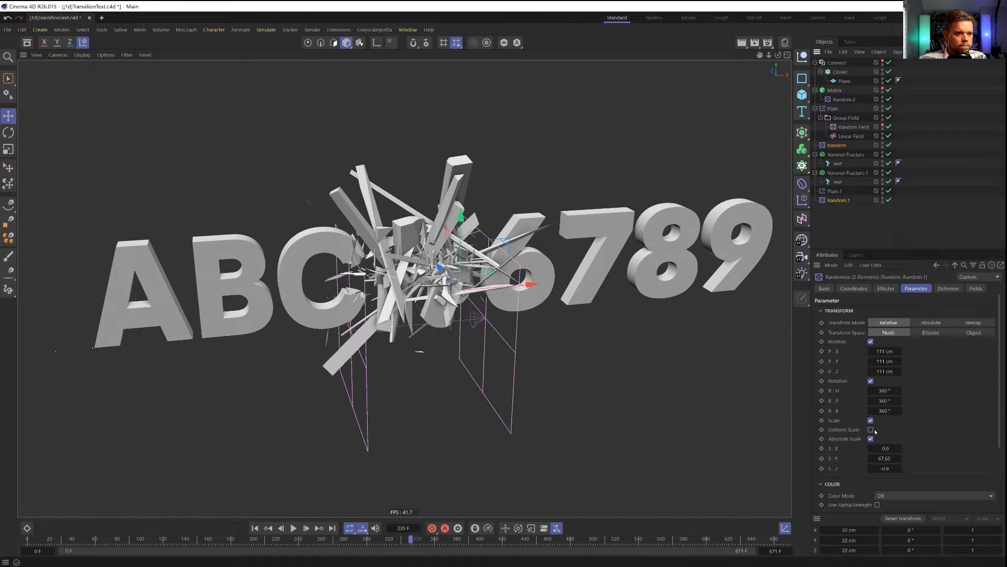
left_click(870, 381)
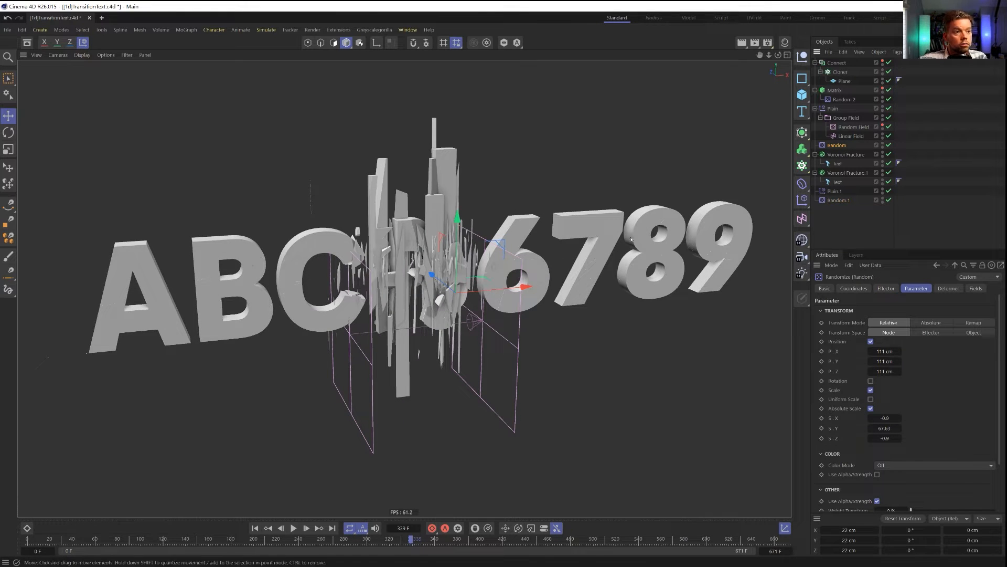
left_click(850, 137)
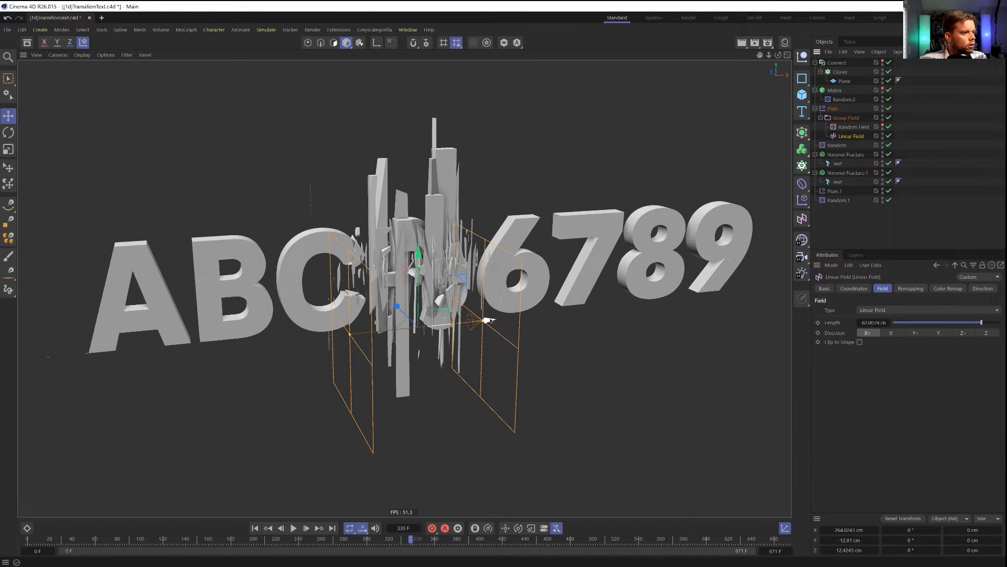
left_click_drag(463, 324, 567, 312)
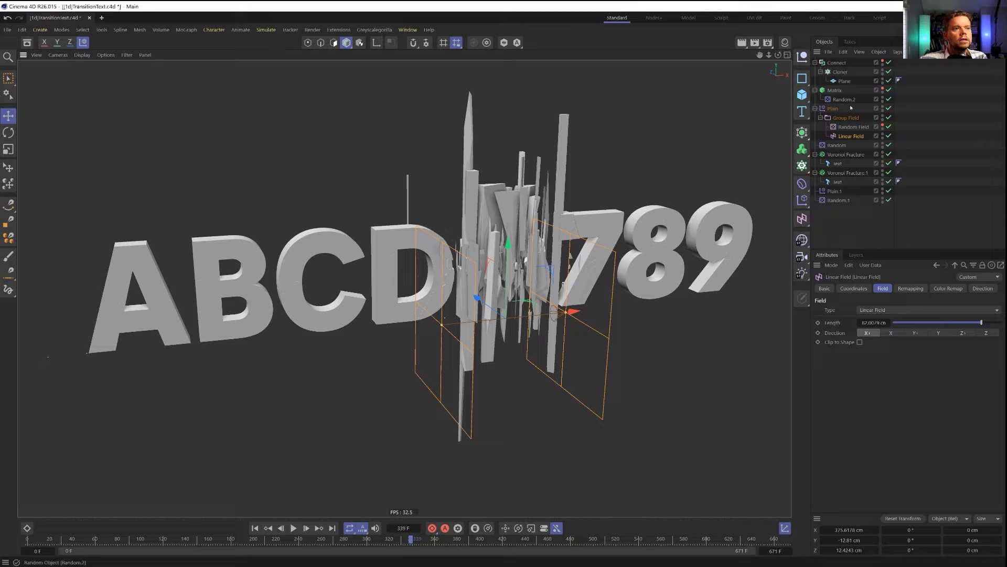
Enable rotation on the Plain and Plain.1 effectors together and set their pitch to 360°
left_click(834, 109)
left_click(838, 192, "ctrl")
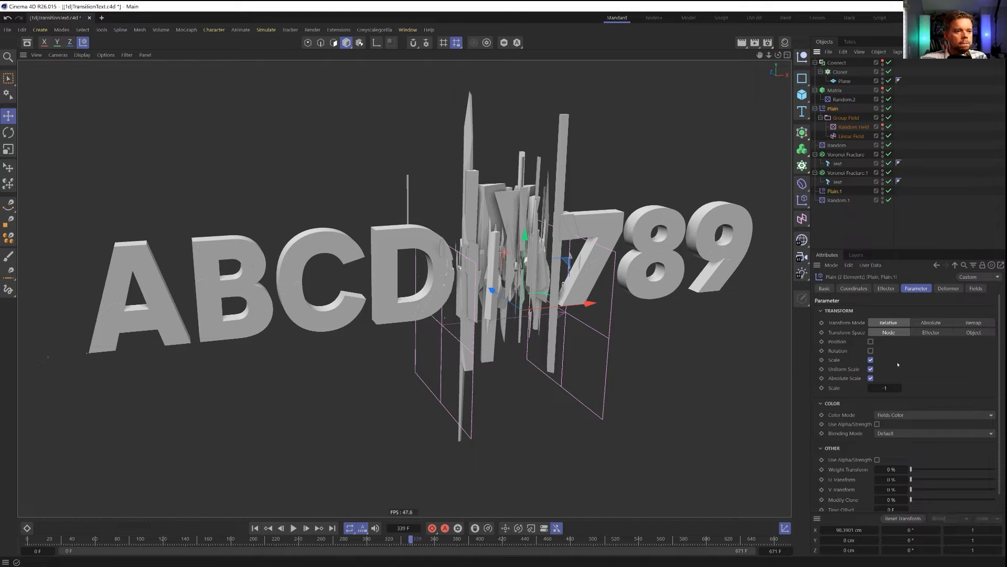
left_click(870, 351)
left_click_drag(900, 380, 899, 304)
key("ctrl+z")
left_click_drag(899, 370, 899, 296)
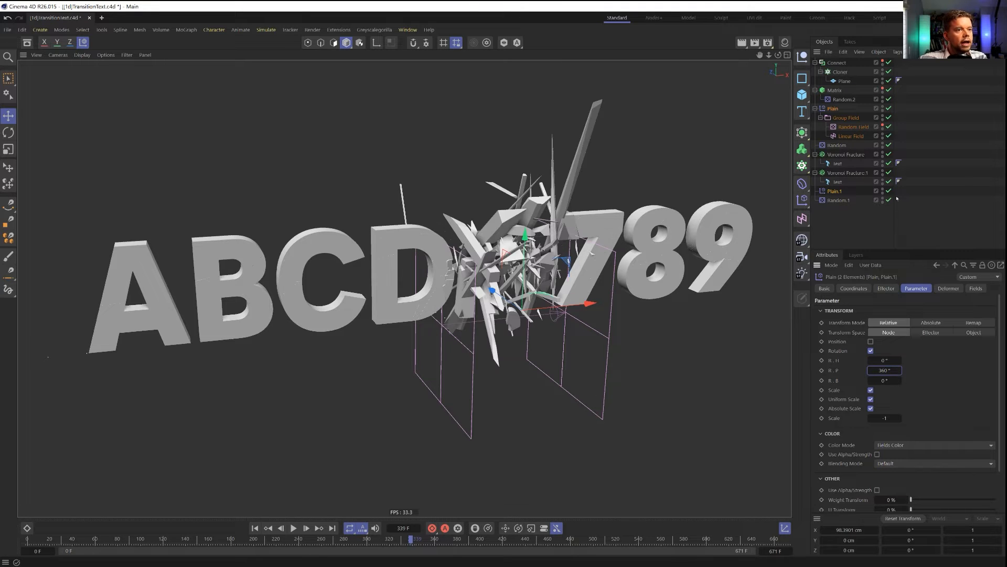
Shorten the Linear Field's length to about 51 cm and move the field along X to about 456 cm
left_click(835, 191)
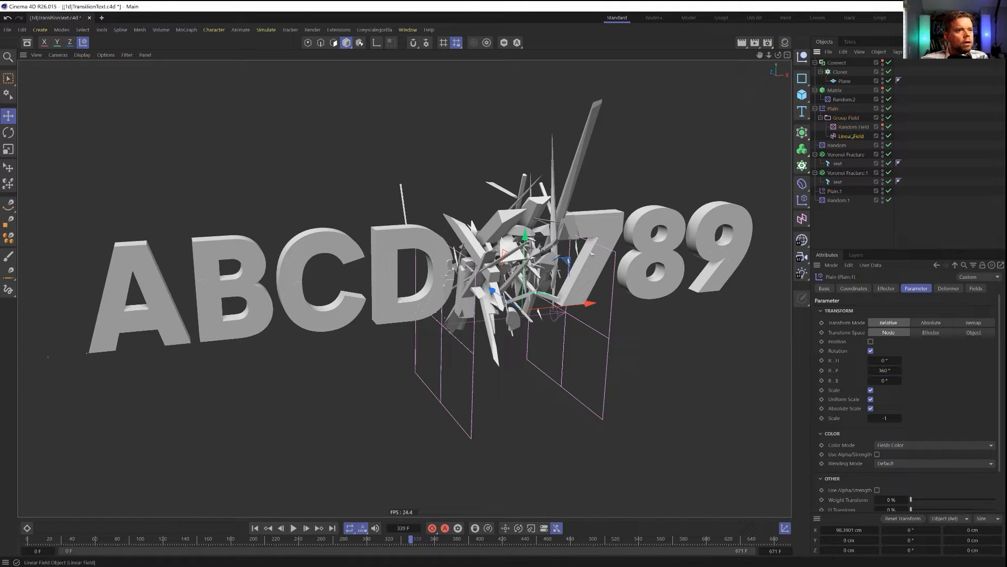
left_click(852, 137)
left_click_drag(576, 312, 612, 315)
scroll(613, 314, "down", 4)
left_click_drag(528, 317, 628, 316)
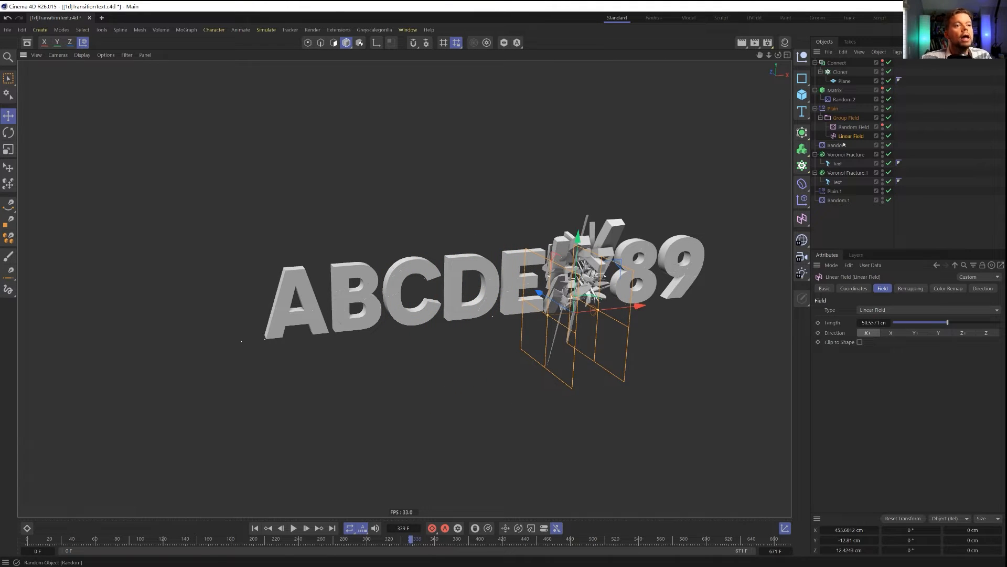
Set the Plain.1 effector's pitch rotation to -360° and lengthen the Linear Field to about 134 cm
left_click(835, 191)
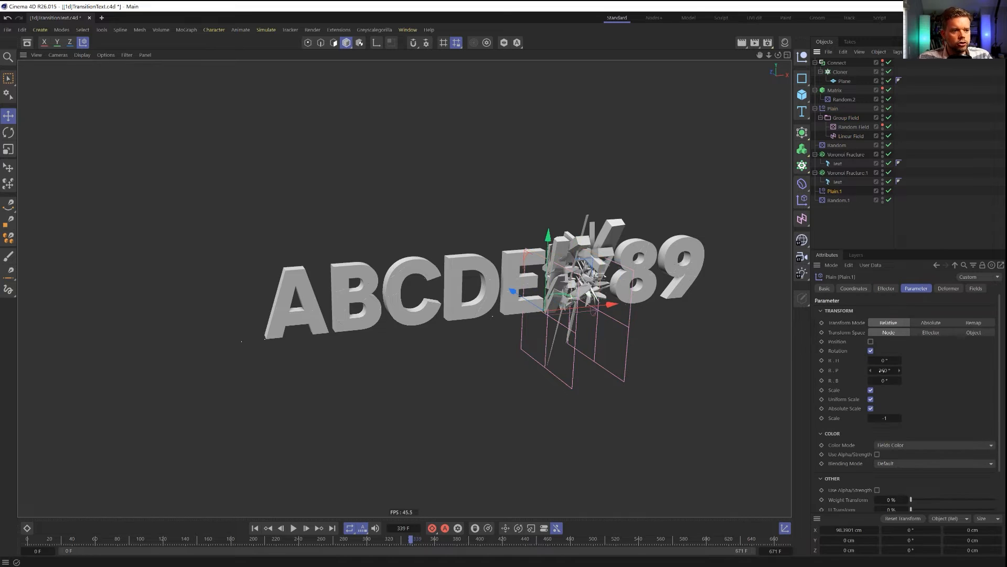
left_click(885, 370)
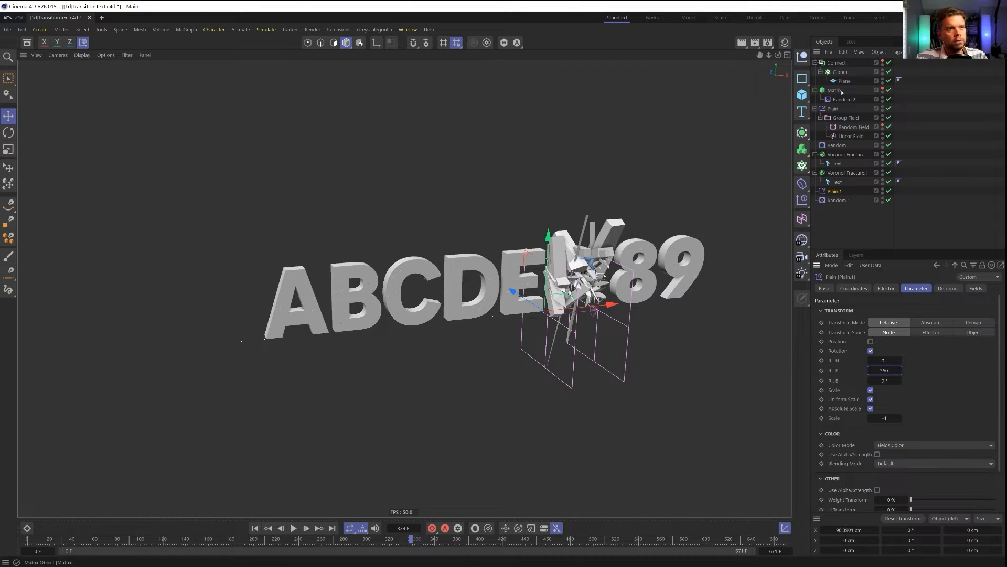
left_click(851, 136)
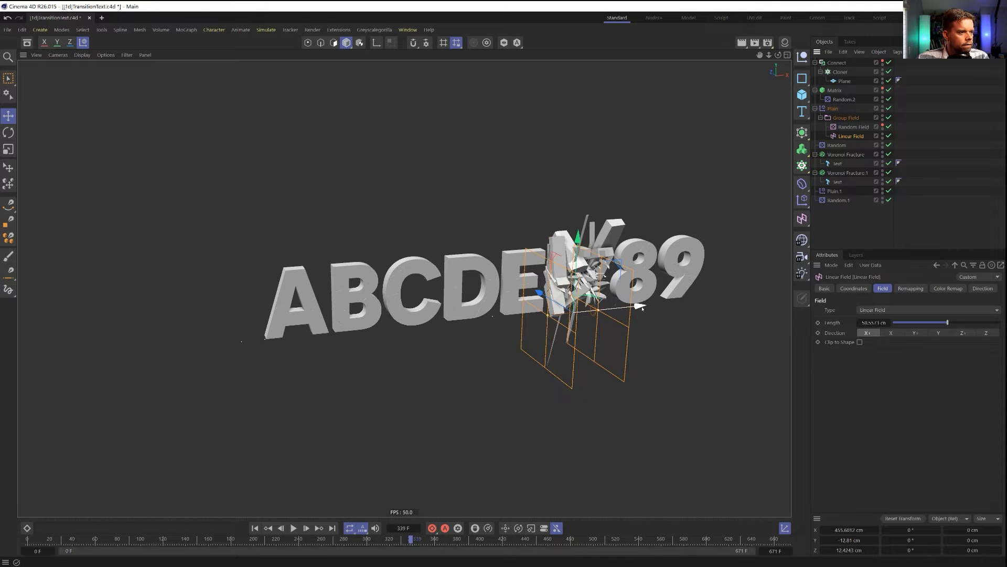
mouse_move(637, 317)
left_mouse_down()
mouse_move(522, 338)
mouse_move(444, 329)
mouse_move(482, 327)
mouse_move(393, 331)
mouse_move(698, 331)
mouse_move(620, 329)
left_mouse_up()
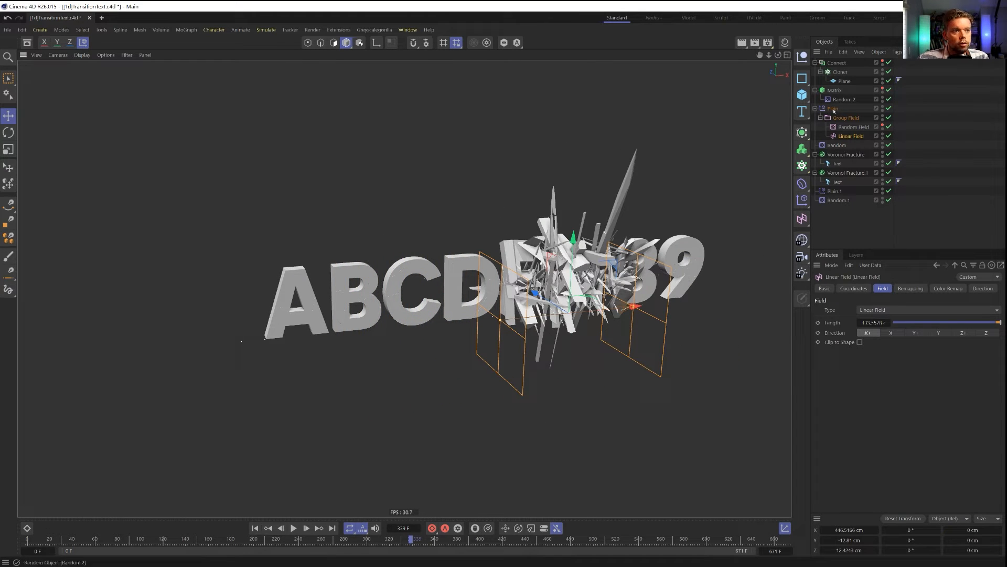
Set the pitch rotation to 90° on the Plain effector and to -90° on Plain.1
left_click(834, 109)
double_click(887, 370)
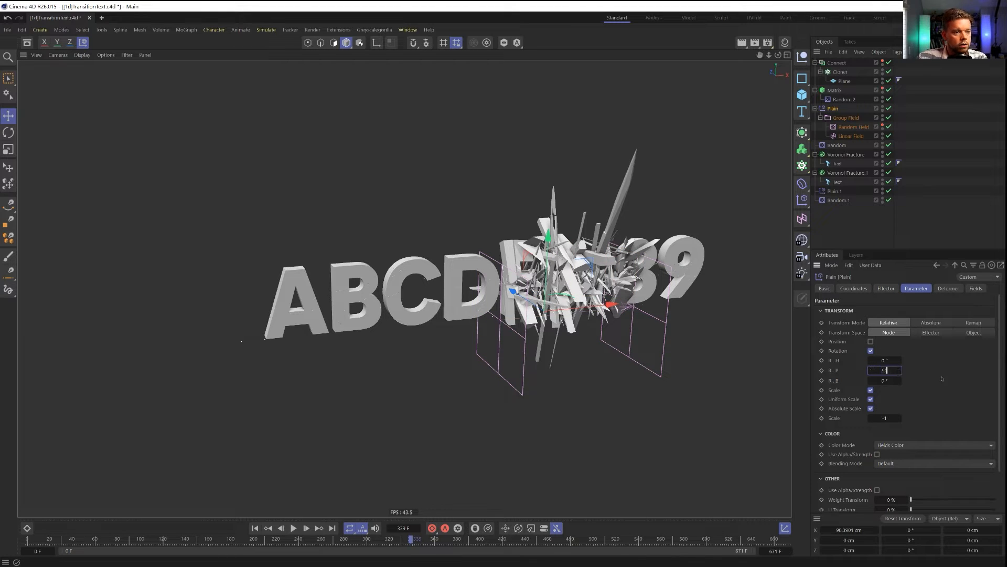
key("Return")
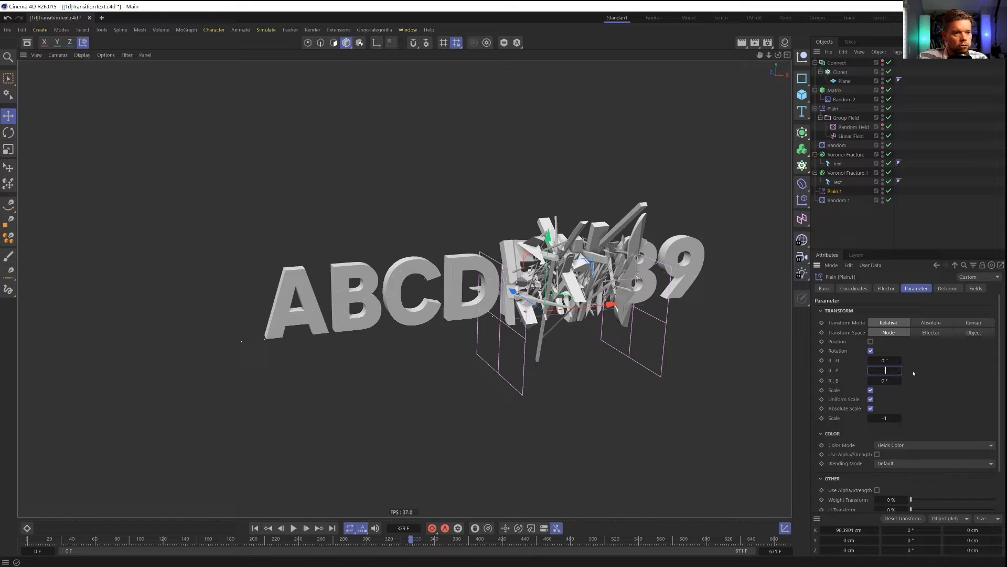
type("-90")
key("Return")
Move the Linear Field along X to about 334 cm and reset the Random.1 effector's Y scale to 0
left_click(851, 136)
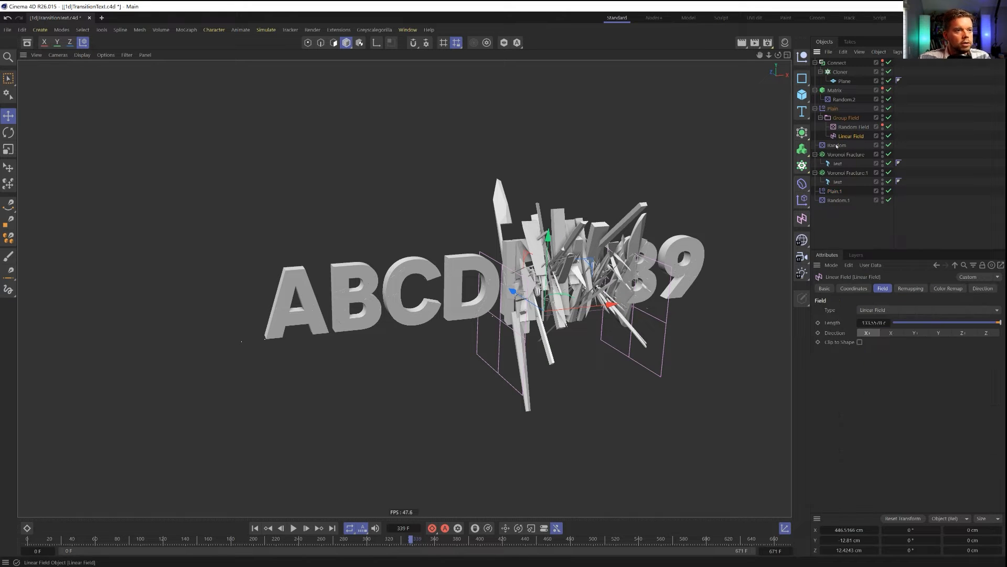
left_click_drag(588, 315, 569, 353)
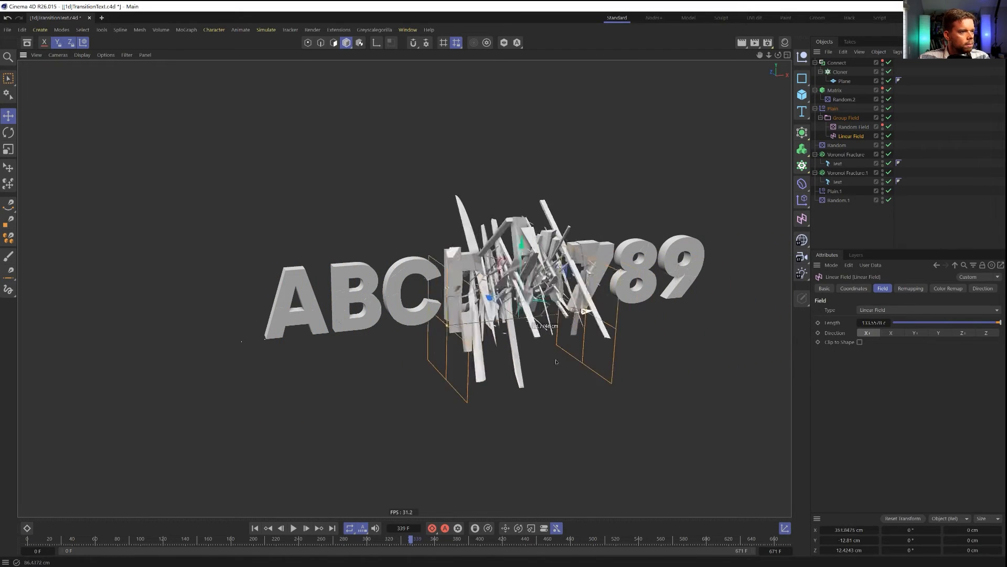
left_click(838, 200)
right_click(898, 429)
Try stretching the Random.1 fragments along X with a much larger X scale, and undo the change
right_click(899, 420)
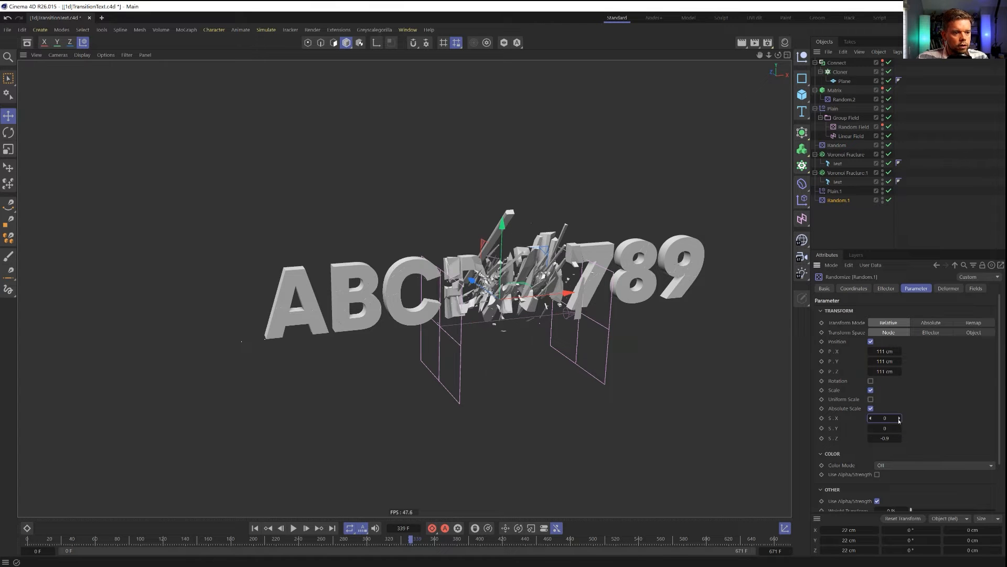
left_click_drag(899, 418, 912, 419)
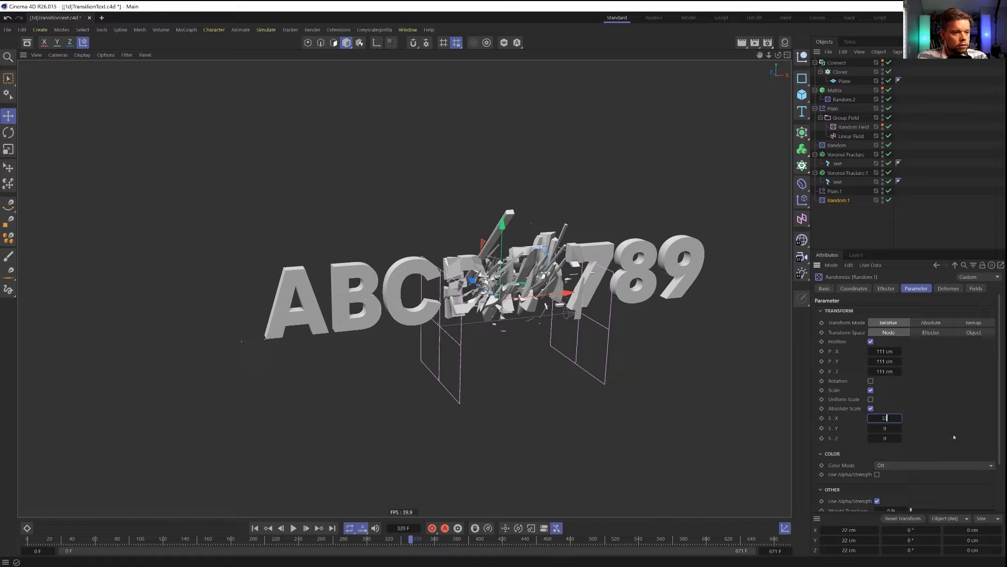
key("Return")
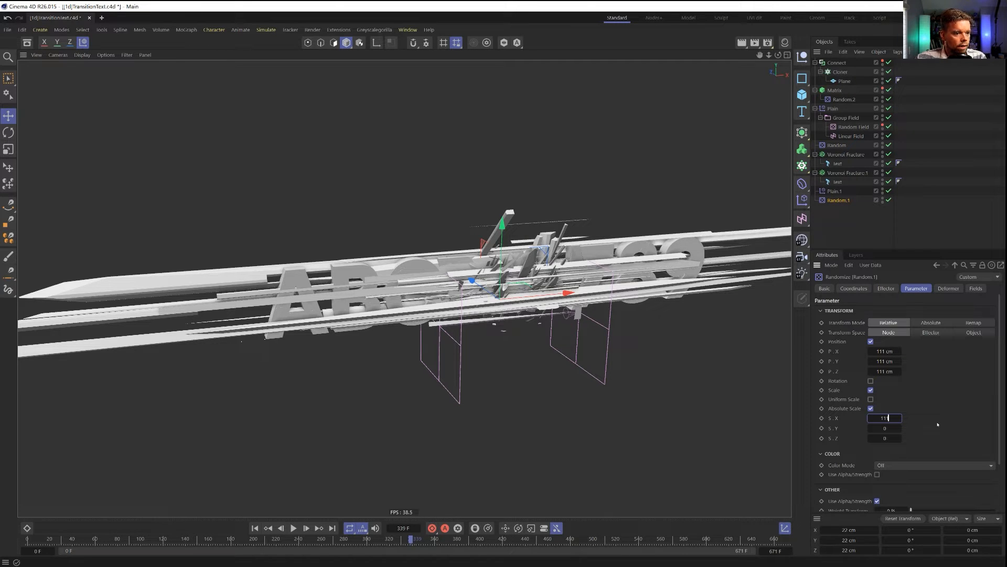
key("Return")
left_click(851, 136)
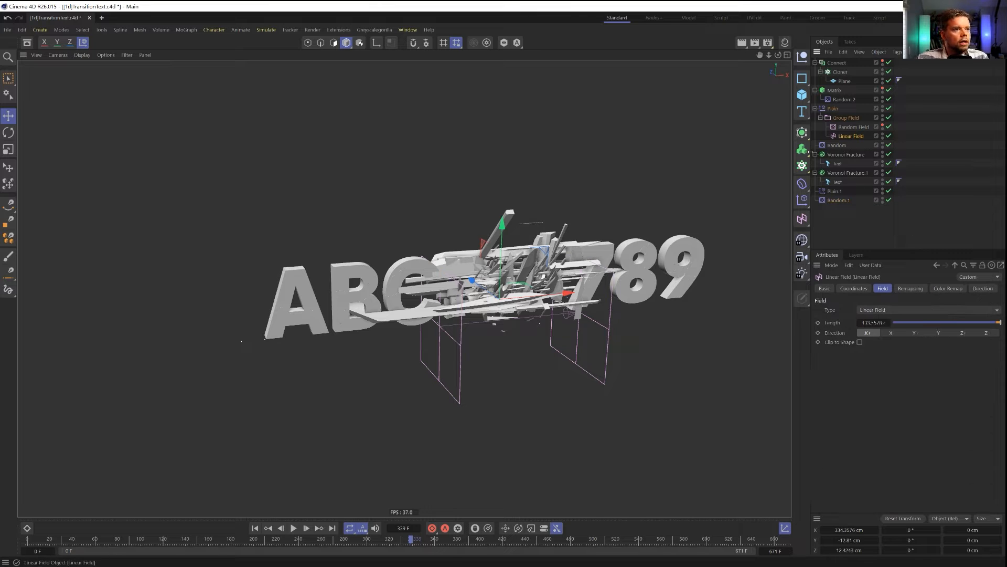
left_click_drag(550, 314, 607, 333)
key("ctrl+z")
key("ctrl+z")
key("ctrl+z")
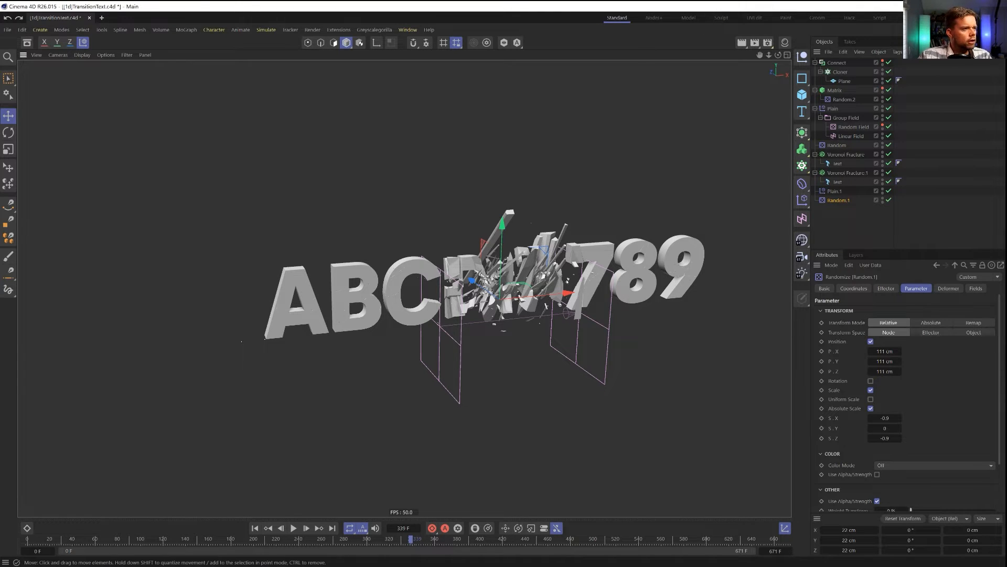
Save the scene as a new version named [1e]TransitionText.c4d in the SceneFiles folder
key("ctrl+shift+s")
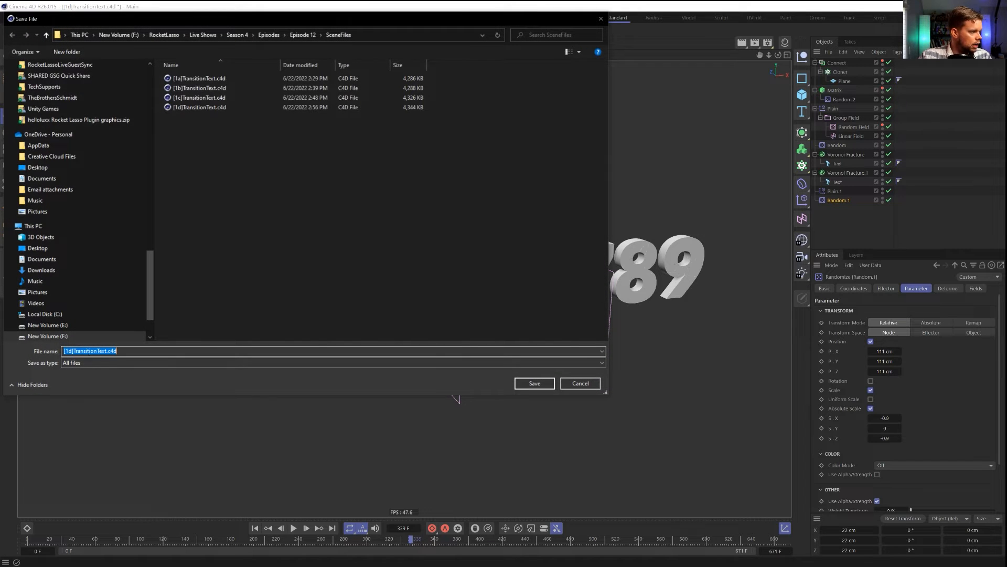
left_click(72, 350)
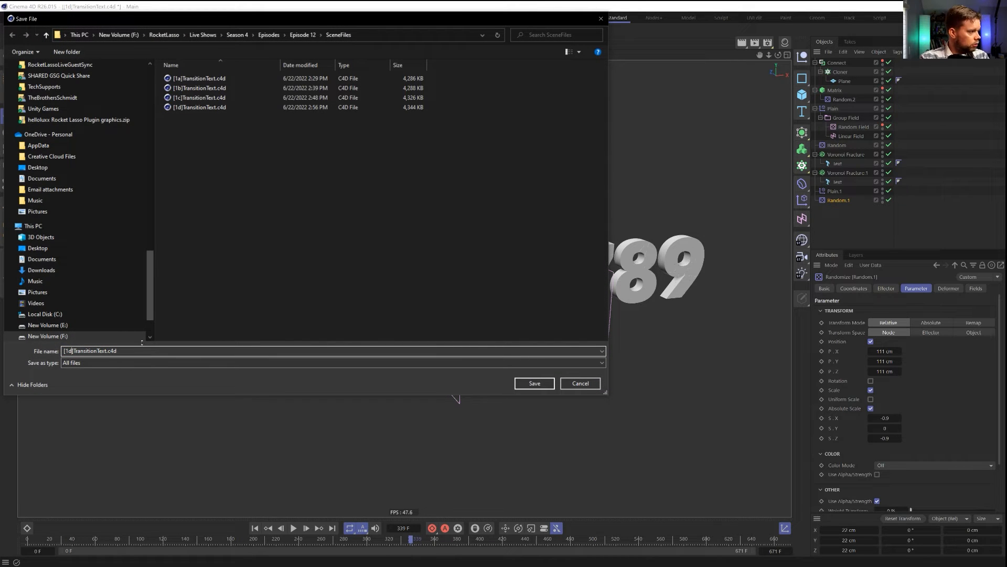
key("BackSpace")
type("e")
key("Return")
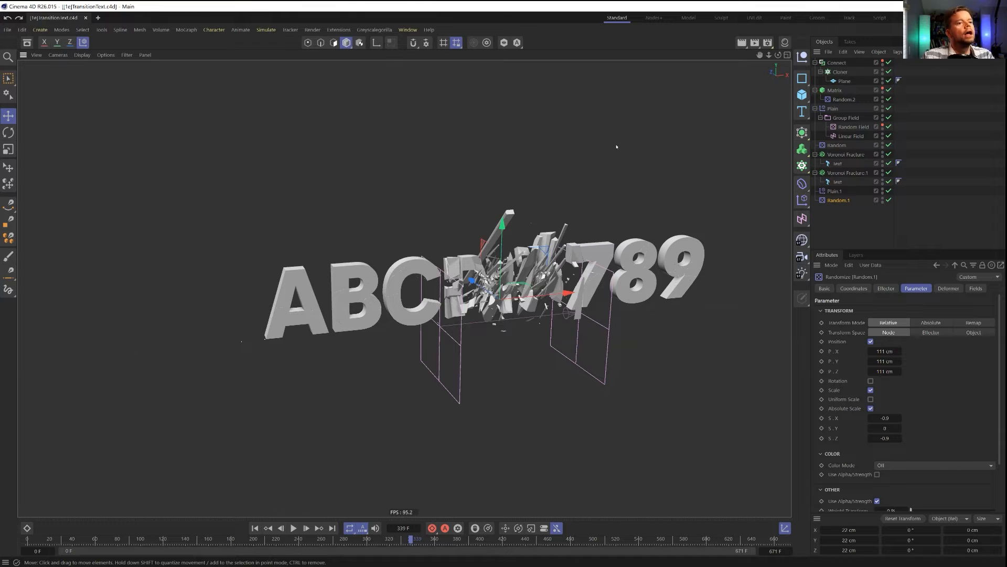
Hide the letters' Voronoi Fracture.1 in the viewport and disable the Plain and Random effectors acting on the numbers
left_click(883, 172)
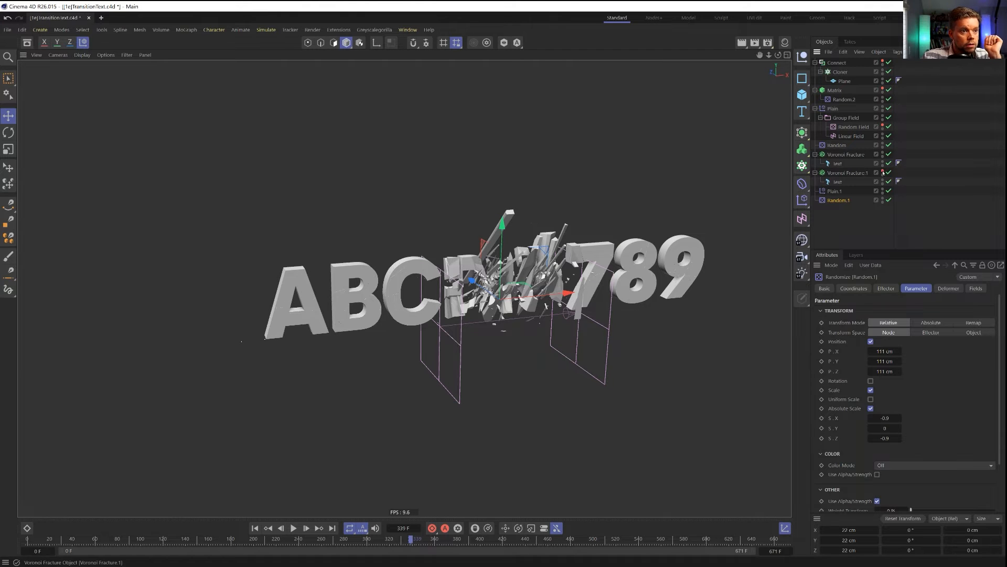
left_click(852, 155)
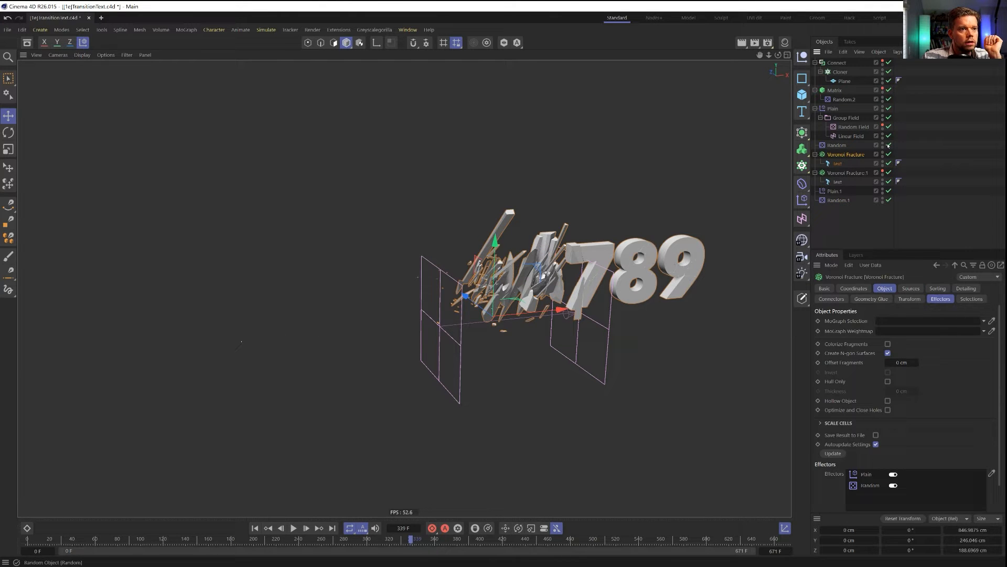
left_click(889, 144)
left_click(888, 108)
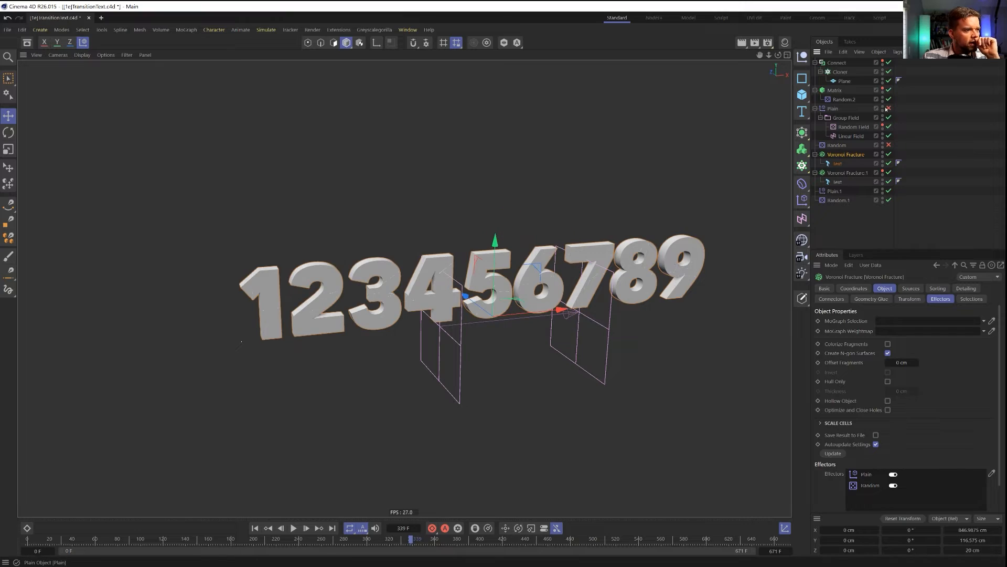
Show the shaded numbers with their edge lines and examine the fracture pattern up close
key("n")
key("b")
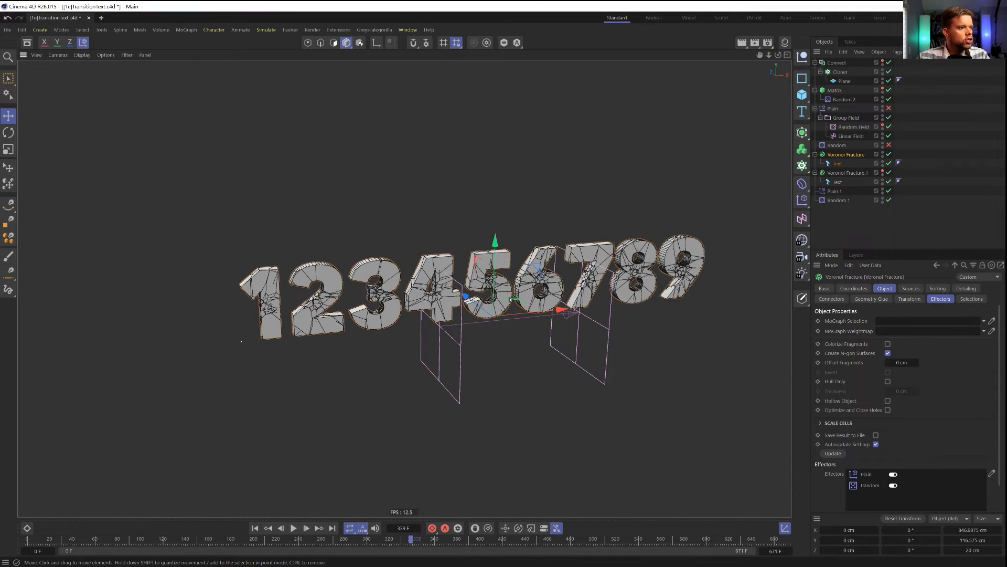
scroll(510, 299, "up", 10)
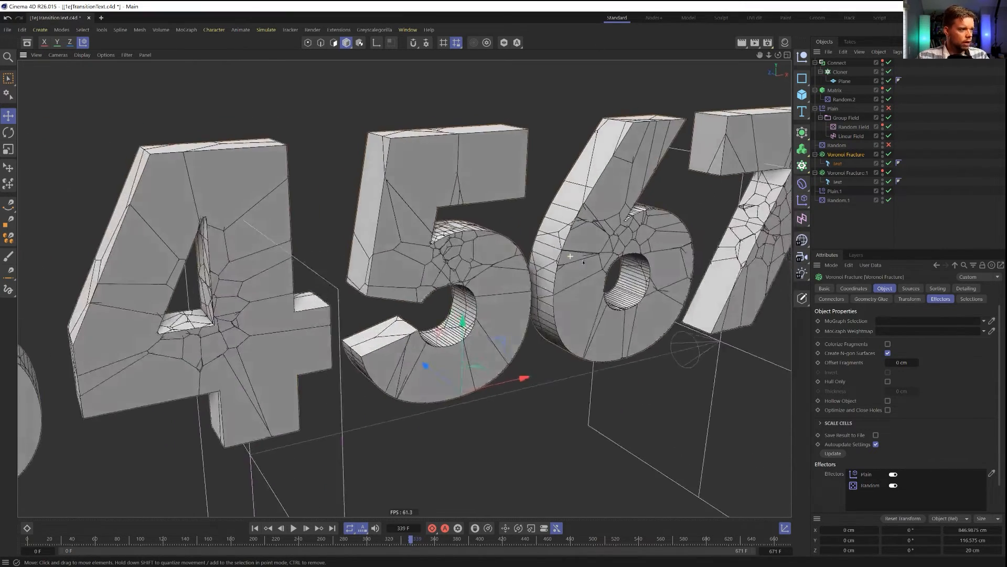
left_click_drag(583, 263, 557, 249, "alt")
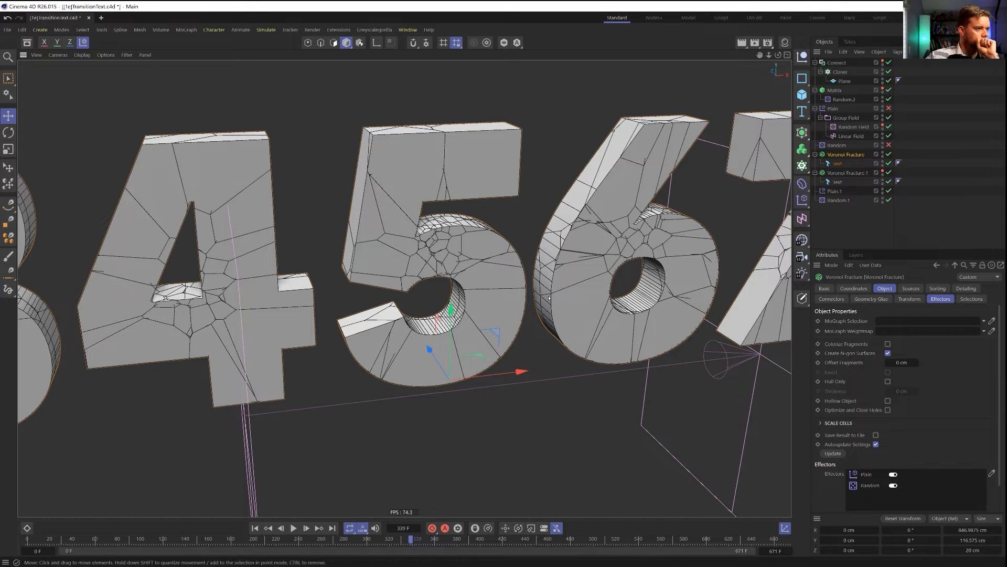
scroll(618, 240, "down", 5)
left_click_drag(624, 241, 598, 261, "alt")
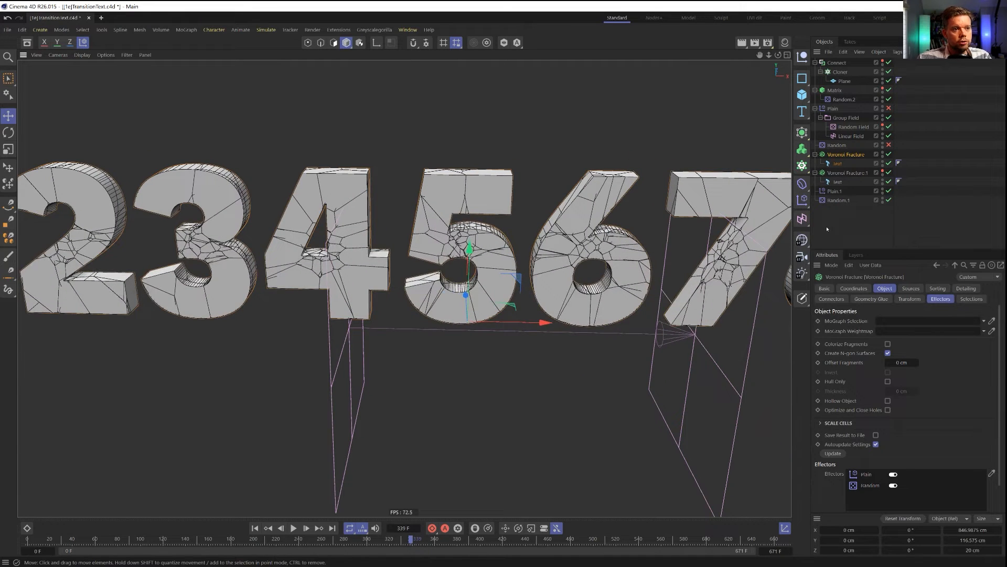
Switch off the Matrix source in the numbers' Voronoi Fracture
left_click(910, 288)
left_click(867, 348)
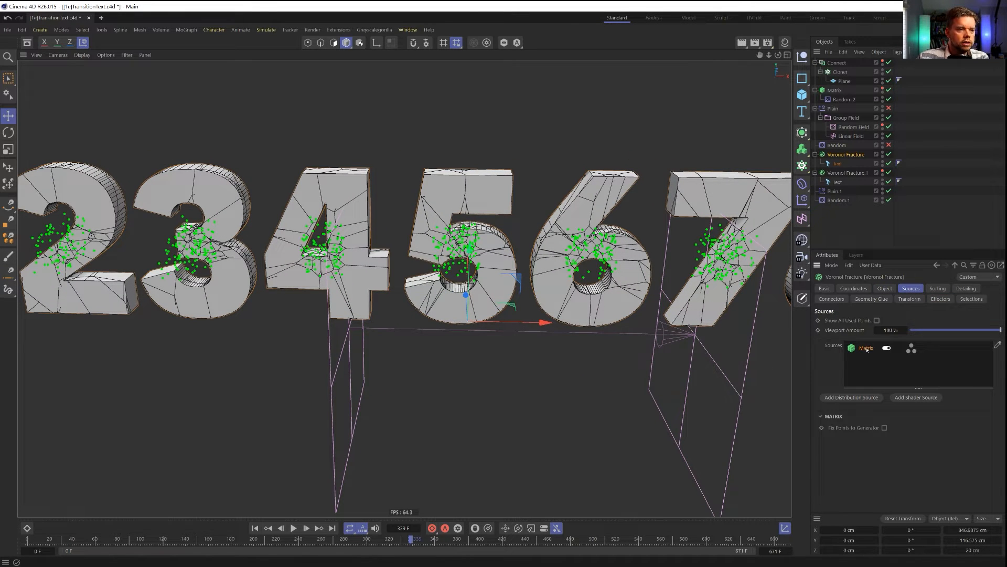
left_click(886, 348)
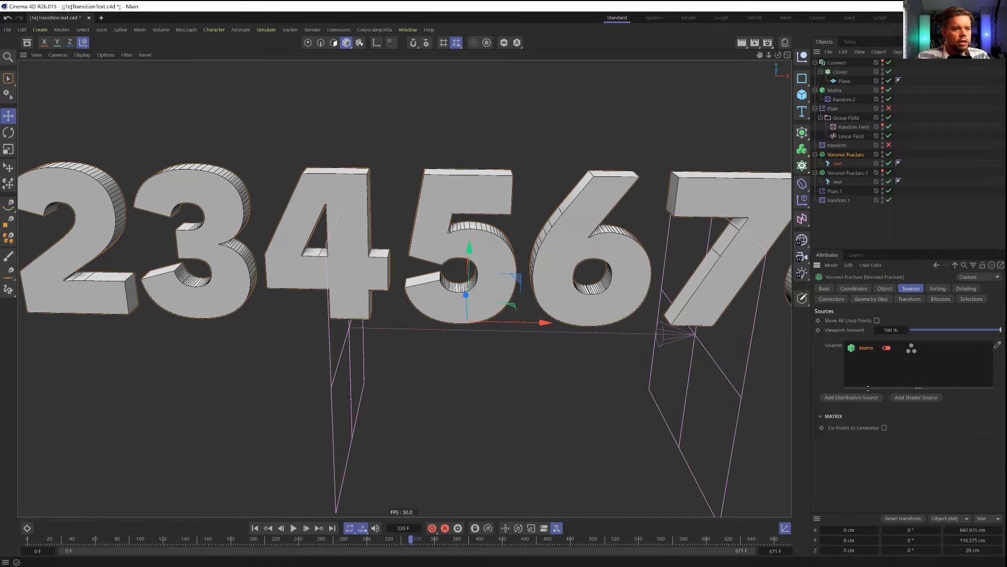
Add a distribution source to the numbers' Voronoi Fracture and set its point amount to 555
left_click(839, 398)
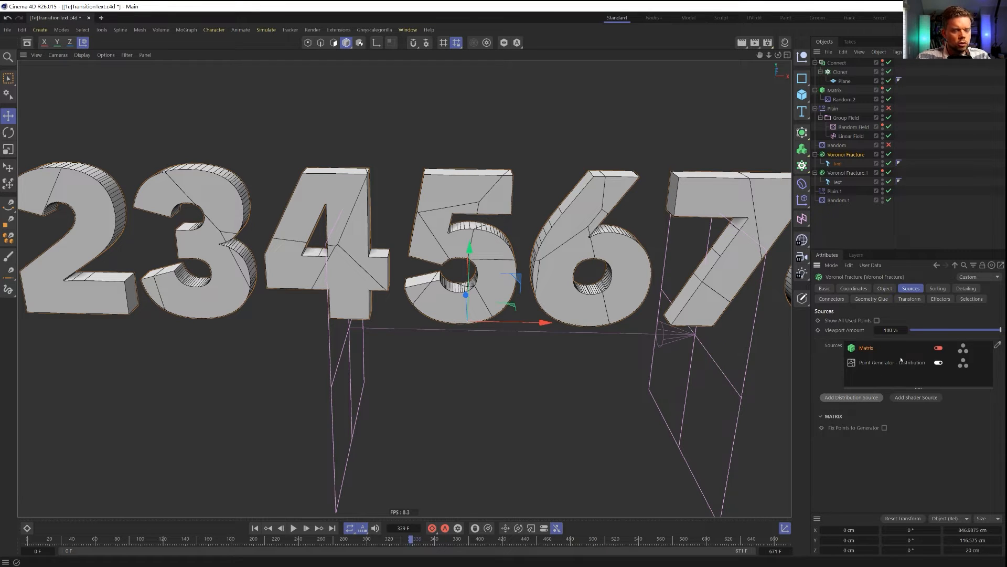
left_click(884, 363)
double_click(894, 456)
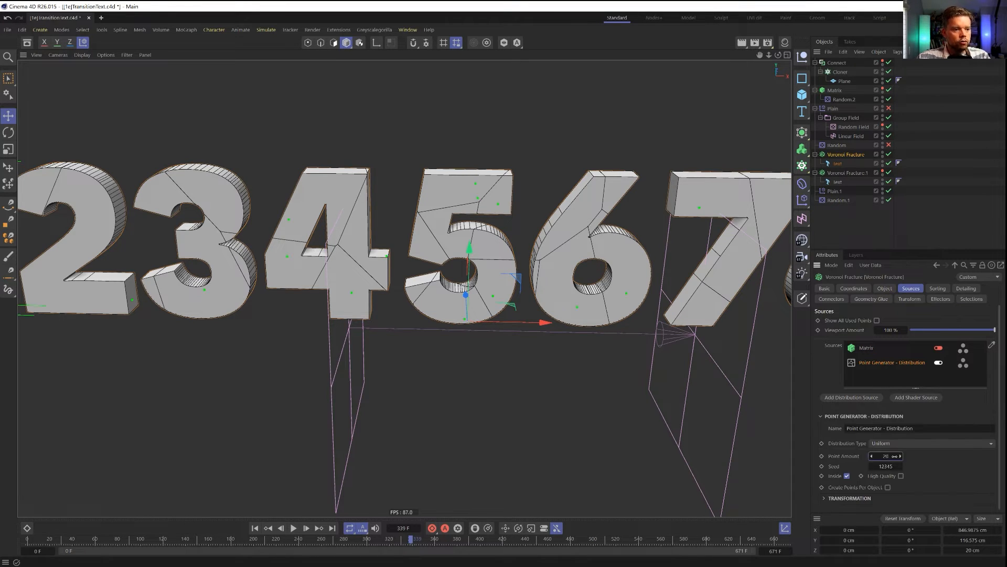
type("555")
key("Return")
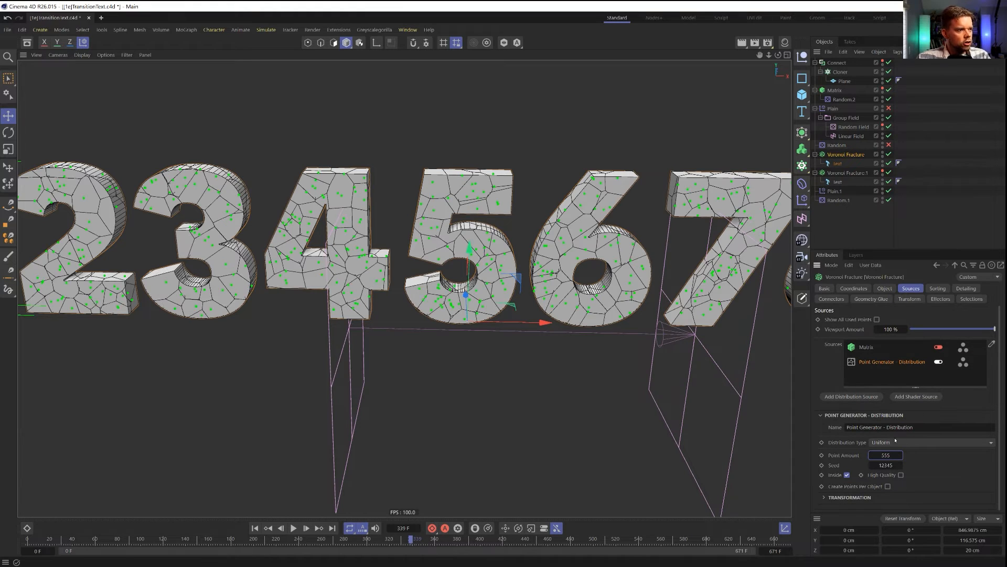
left_click_drag(448, 235, 491, 238, "alt")
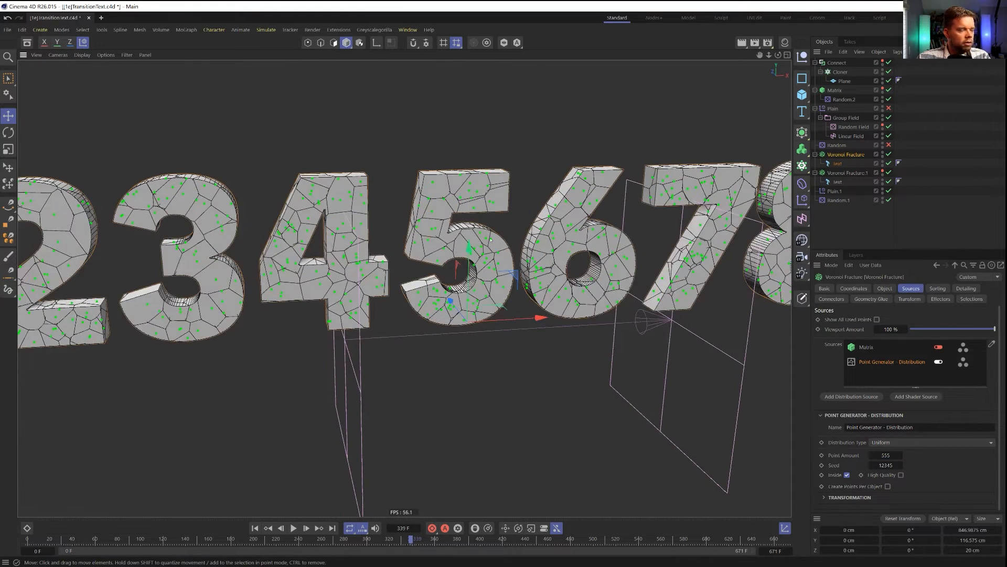
Enable Geometry Glue on the numbers' Voronoi Fracture, keeping the Falloff glue type
left_click(872, 298)
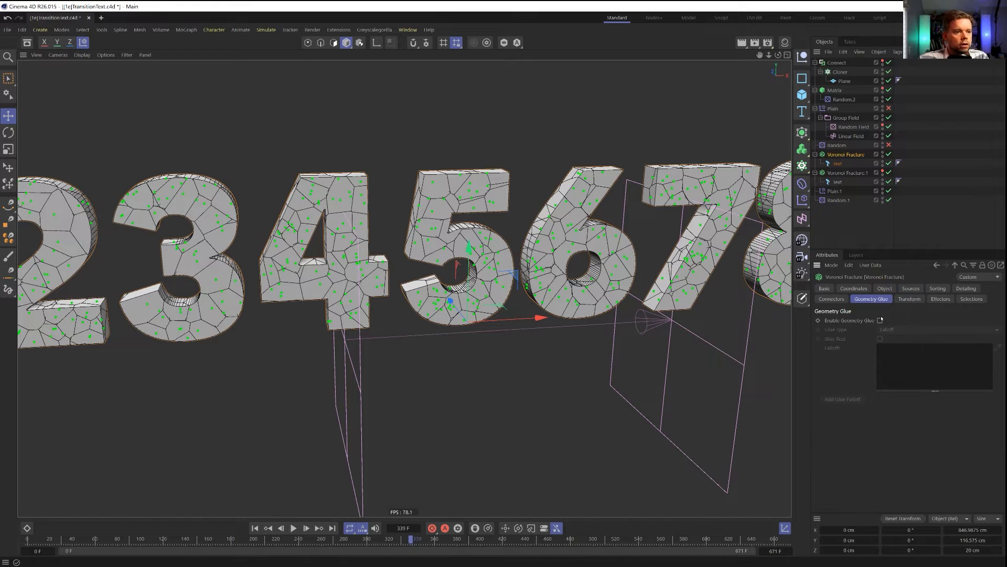
left_click(881, 320)
left_click(916, 329)
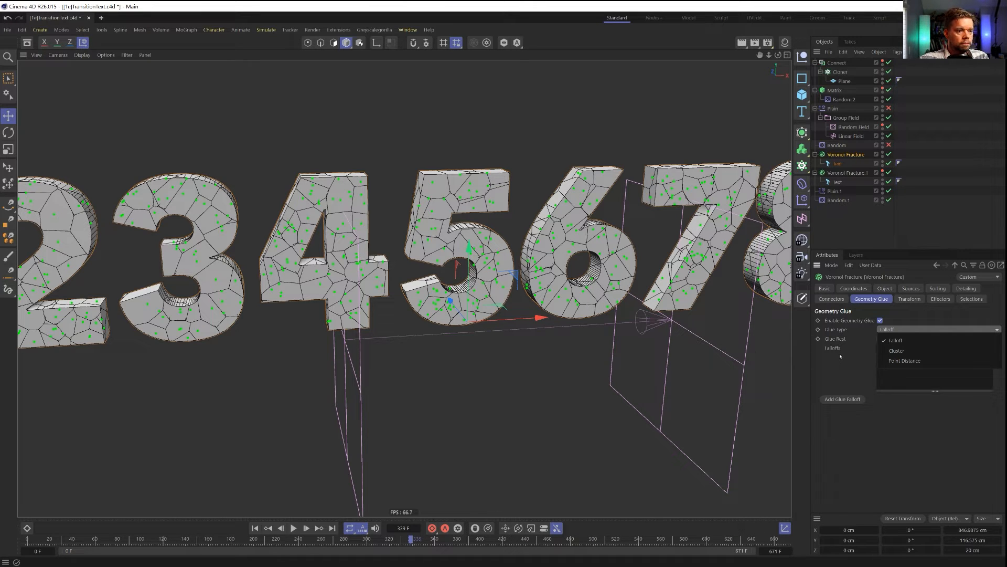
left_click(886, 330)
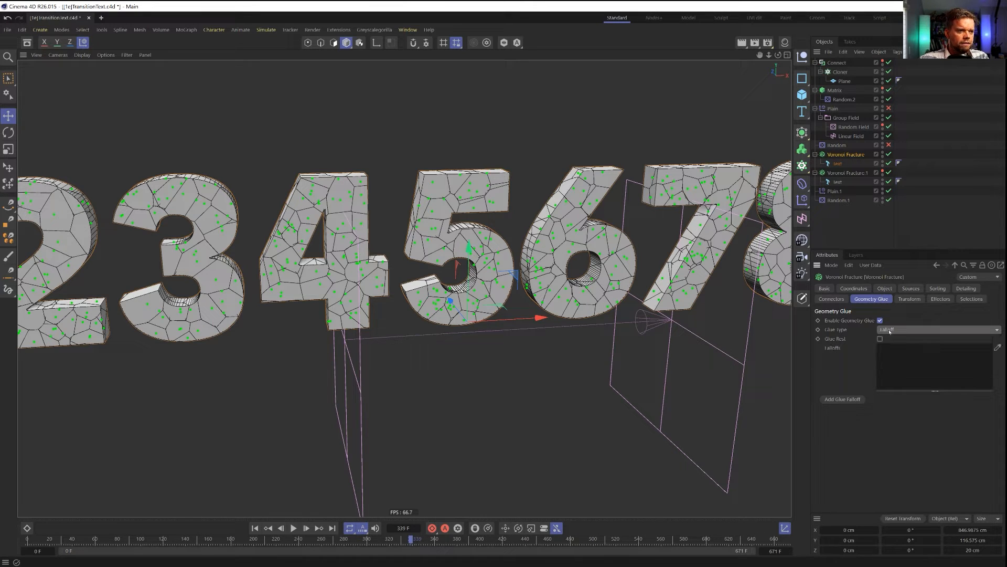
Try adding a glue falloff object and moving it across the numbers, and delete it again
left_click(842, 400)
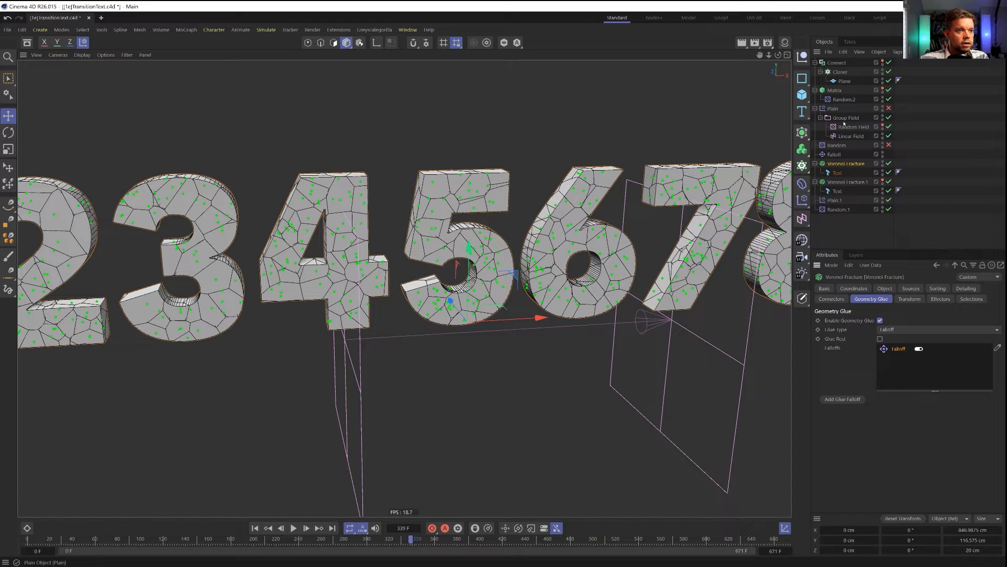
left_click(836, 155)
scroll(598, 289, "down", 3)
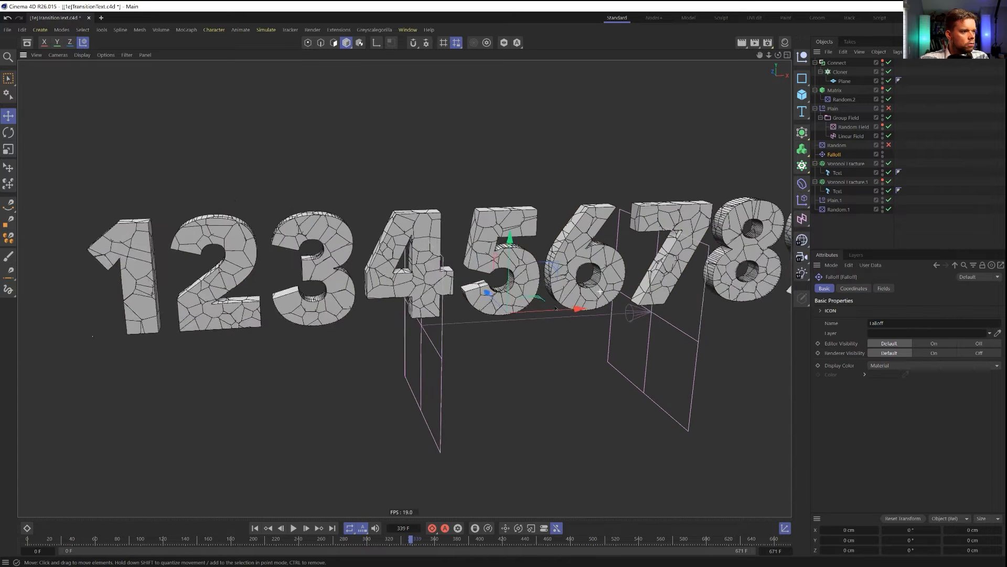
left_click_drag(552, 271, 417, 246)
left_click_drag(417, 245, 463, 297, "alt")
left_click_drag(342, 292, 236, 286)
key("Delete")
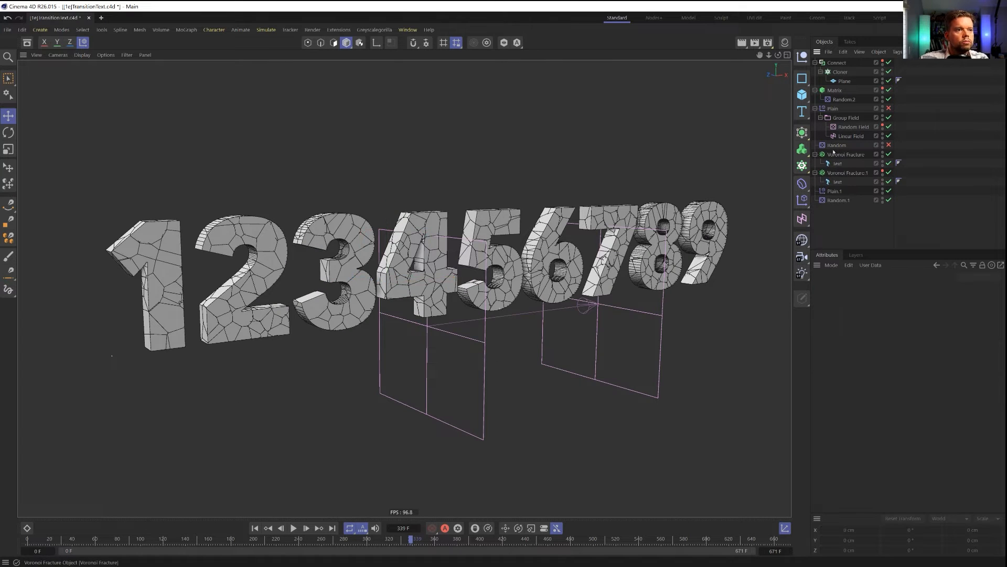
Change the glue type of the numbers' Voronoi Fracture to Cluster
left_click(837, 145)
left_click(845, 154)
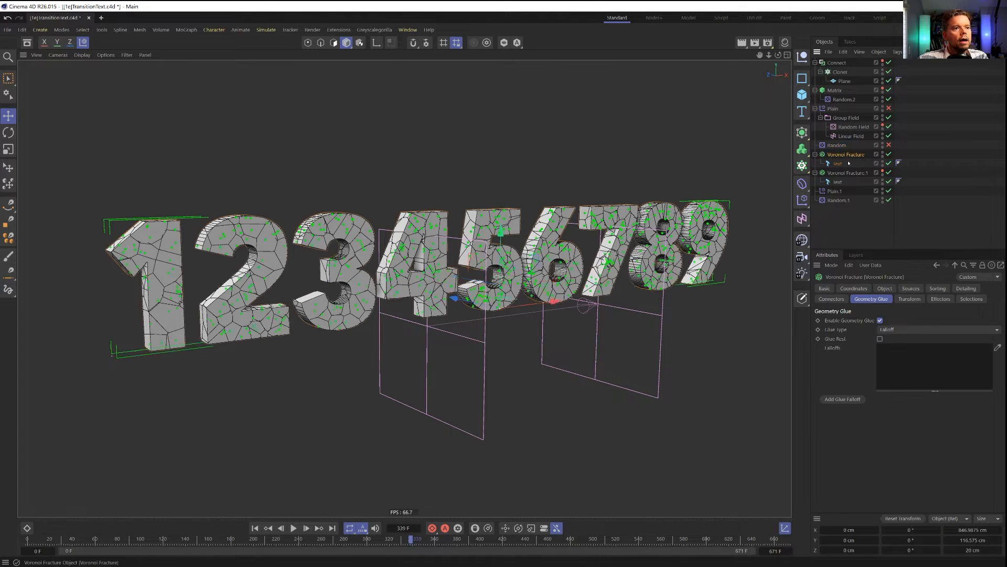
left_click(892, 329)
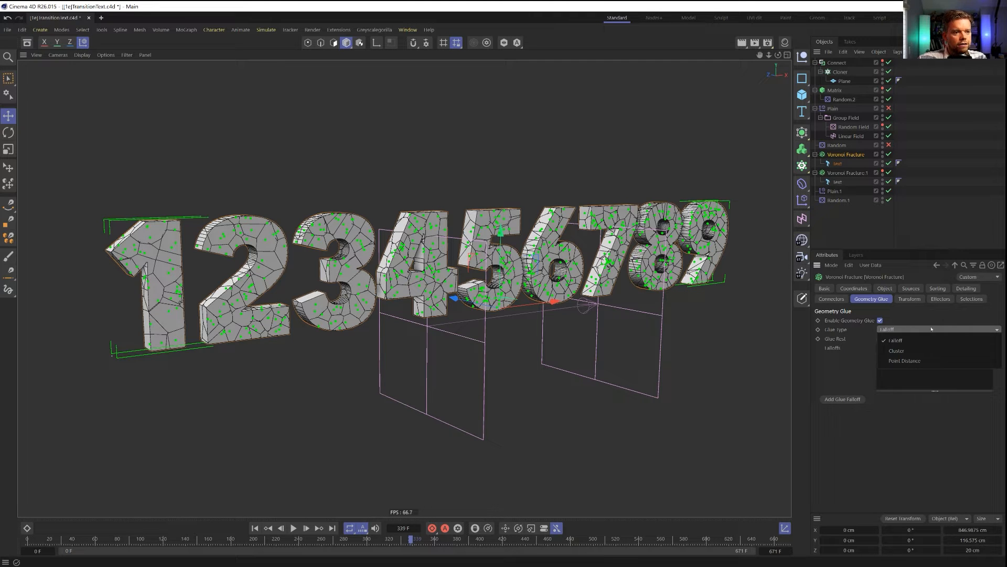
left_click(896, 350)
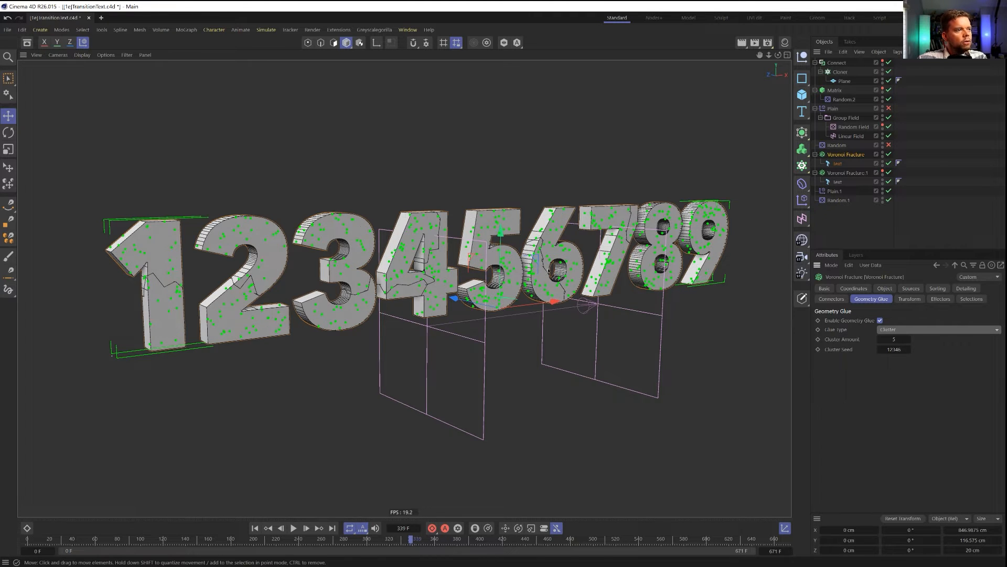
left_click_drag(548, 271, 517, 269, "alt")
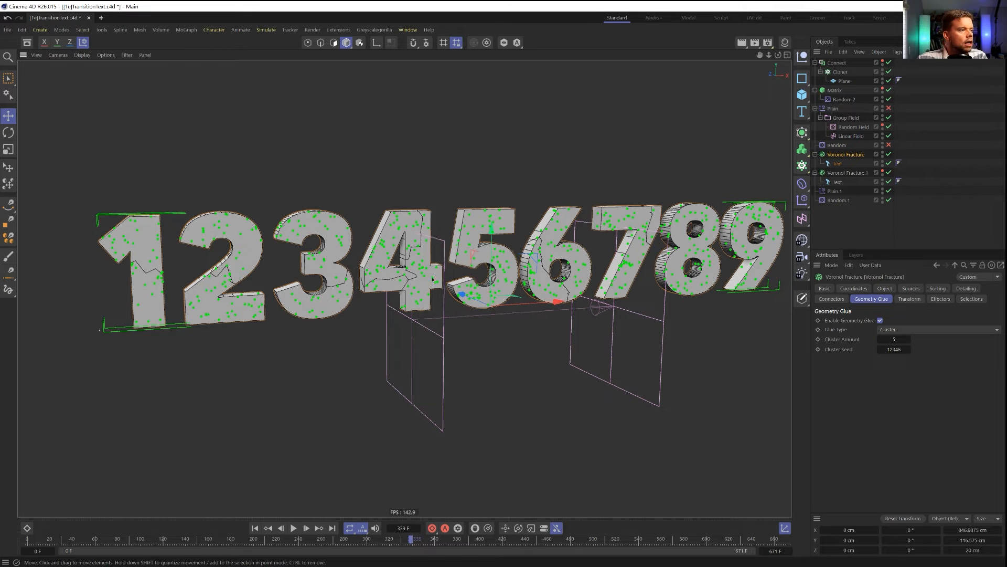
Set the Geometry Glue cluster amount to 55 for the numbers
scroll(443, 270, "up", 5)
left_click_drag(389, 265, 458, 240, "alt")
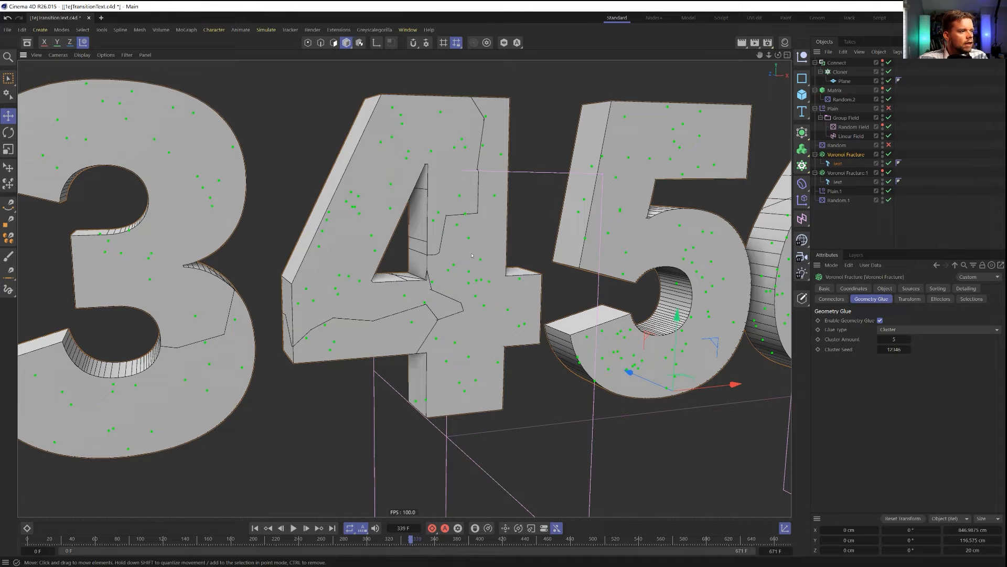
scroll(471, 255, "down", 3)
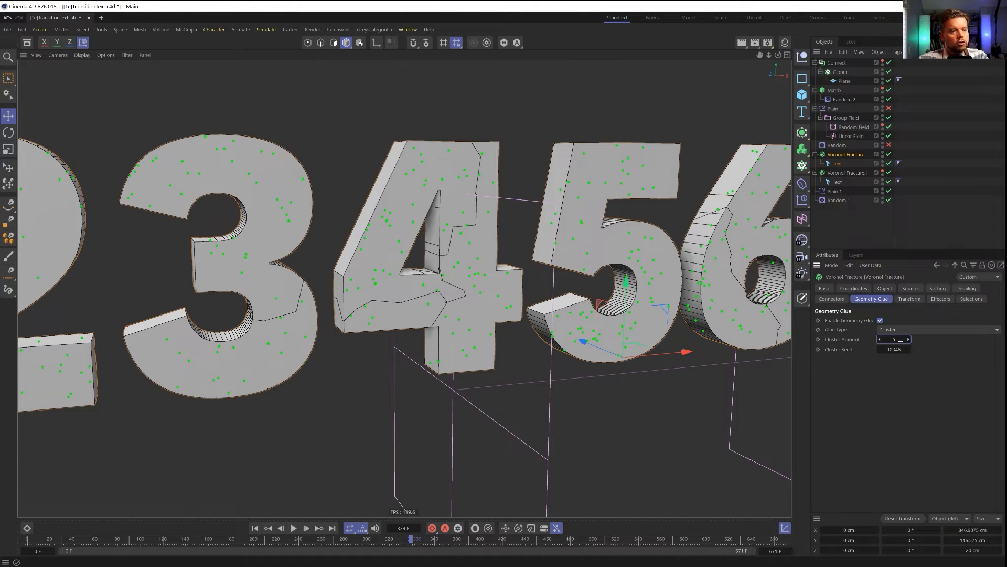
type("55")
key("Return")
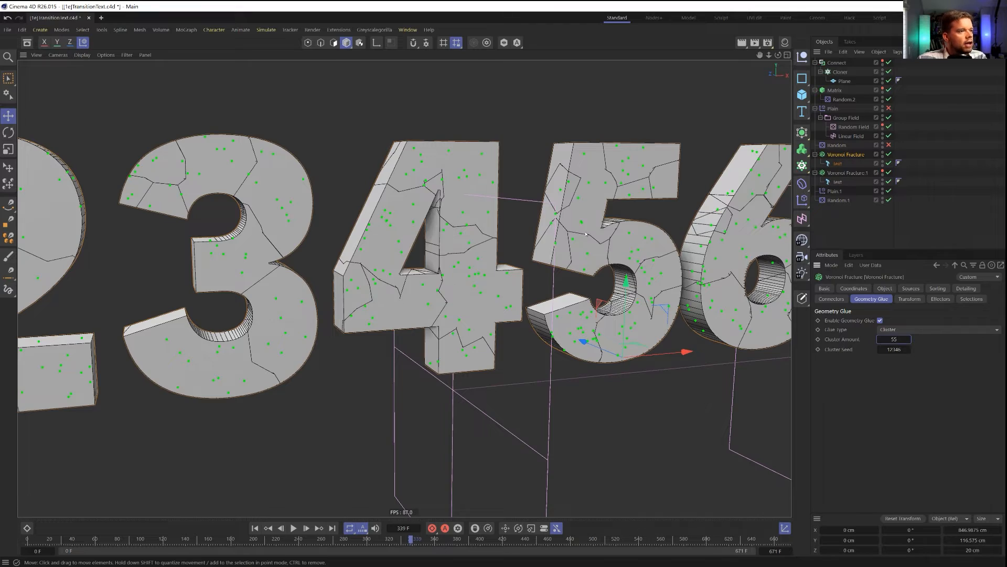
Check the glued fragments across all the digits and re-enable the Random and Plain effectors
left_click_drag(623, 213, 486, 279, "alt")
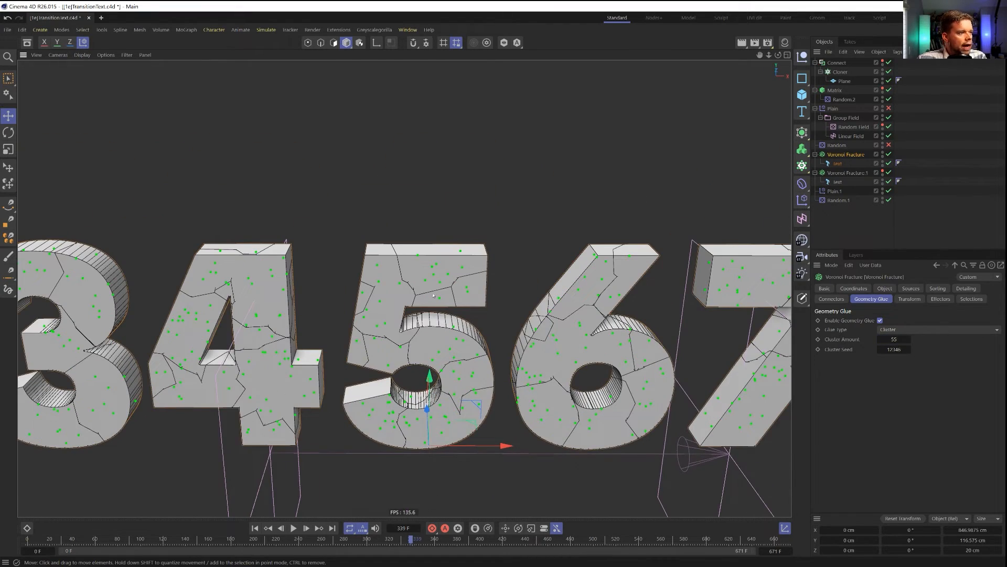
left_click_drag(418, 301, 452, 300, "alt")
left_click_drag(366, 297, 412, 274, "alt")
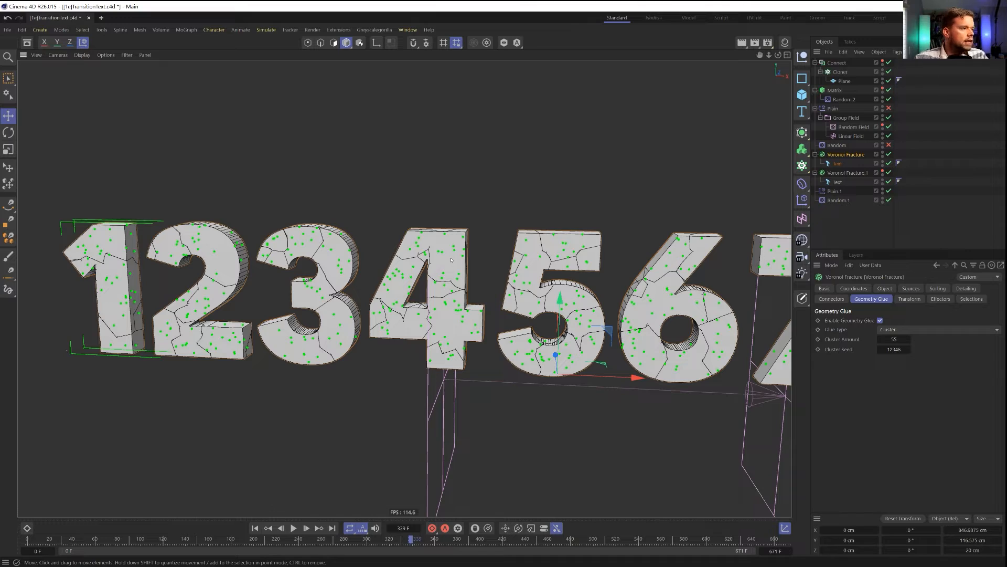
left_click_drag(362, 278, 265, 269, "alt")
left_click_drag(400, 282, 334, 282, "alt")
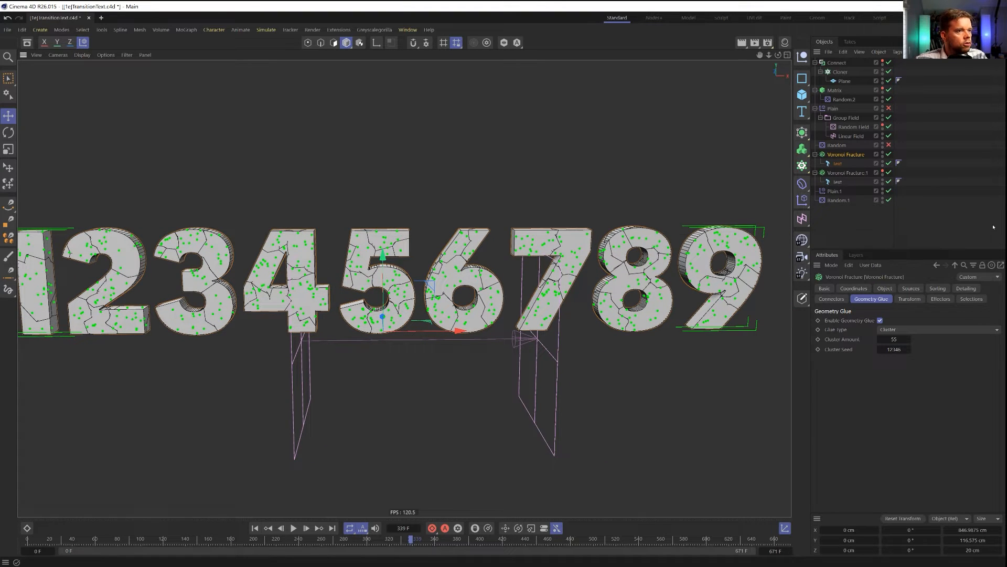
left_click(890, 145)
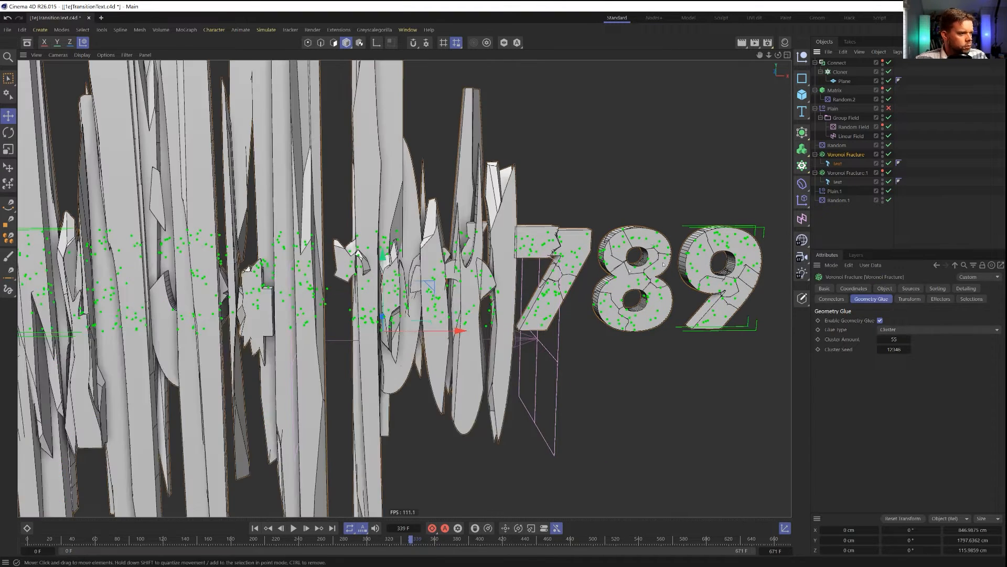
left_click(838, 147)
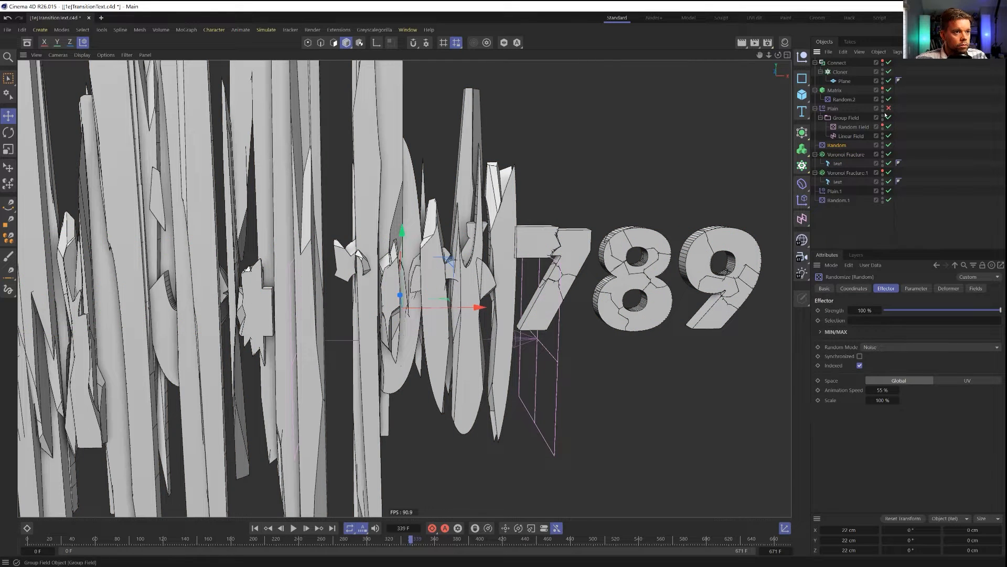
Turn off Absolute Scale on the Random effector and disable the scale transform on the Plain effector
left_click(917, 289)
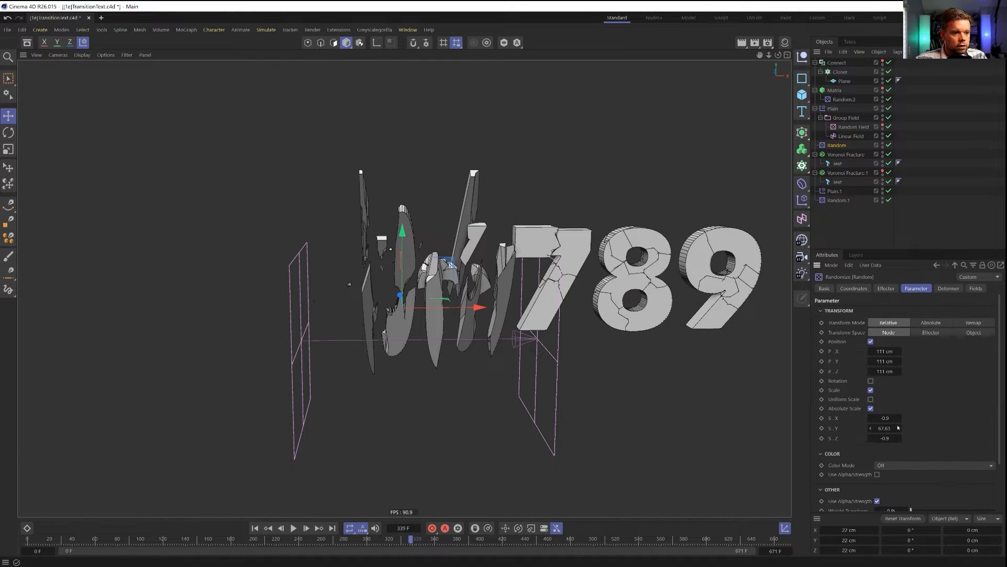
left_click(870, 409)
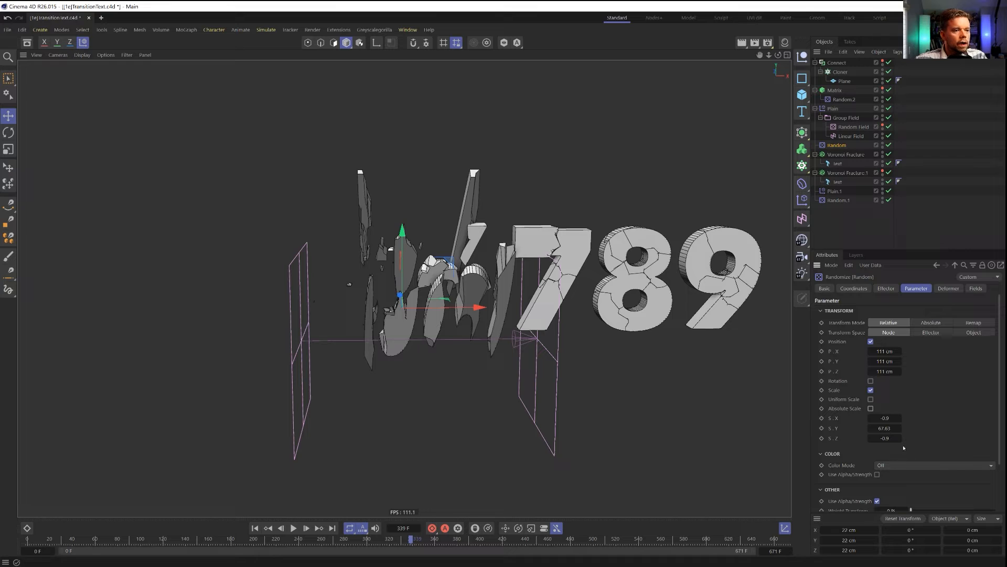
left_click(834, 108)
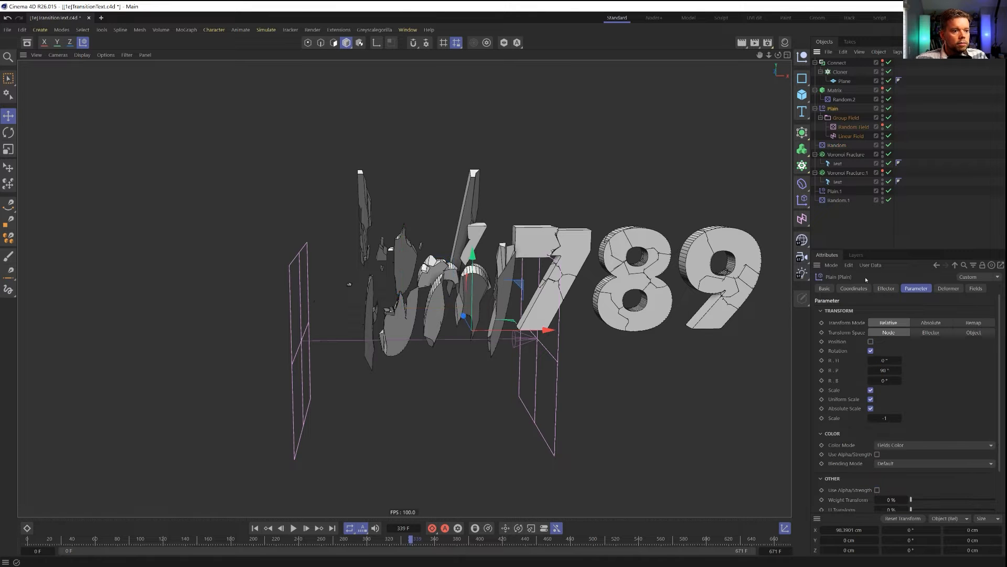
left_click(870, 389)
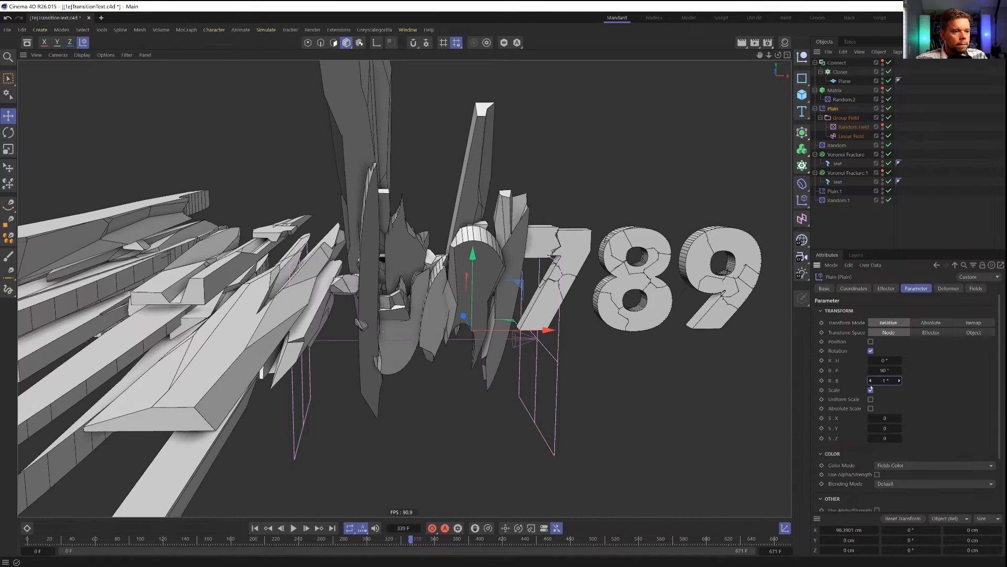
left_click(899, 379)
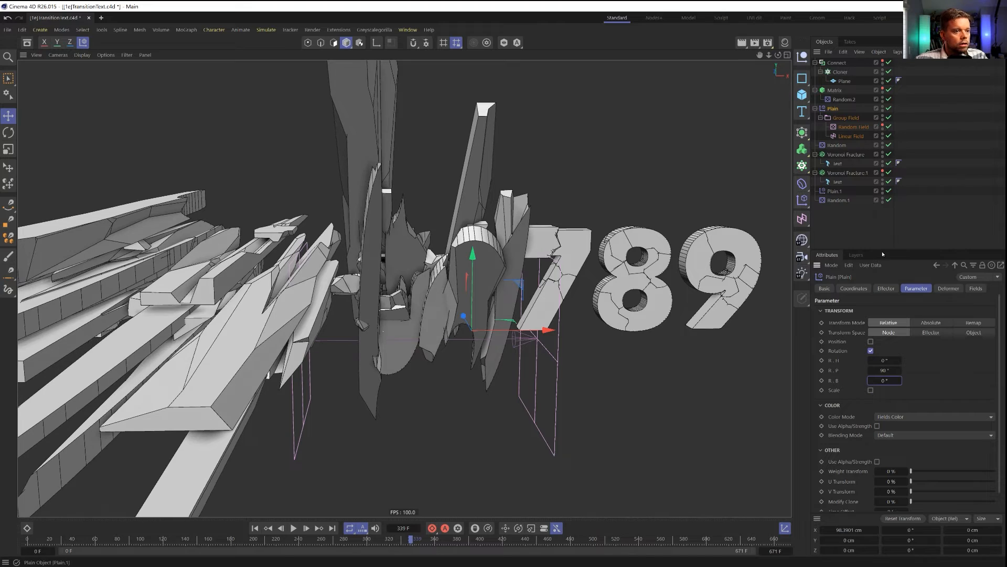
Move the Linear Field along X to about 250.5 cm, back towards the lower digits
left_click_drag(492, 276, 519, 288, "alt")
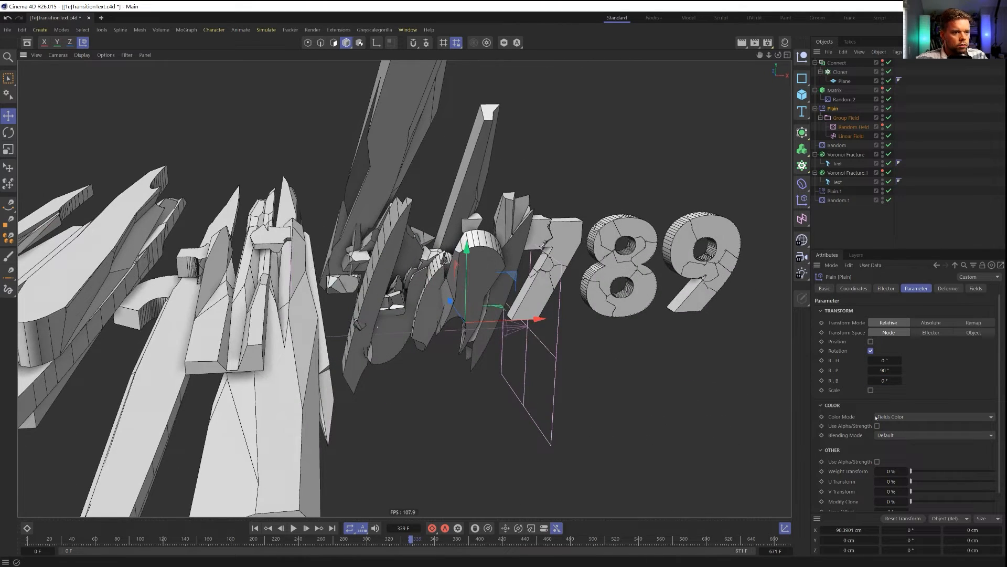
left_click(851, 136)
left_click_drag(485, 328, 412, 333)
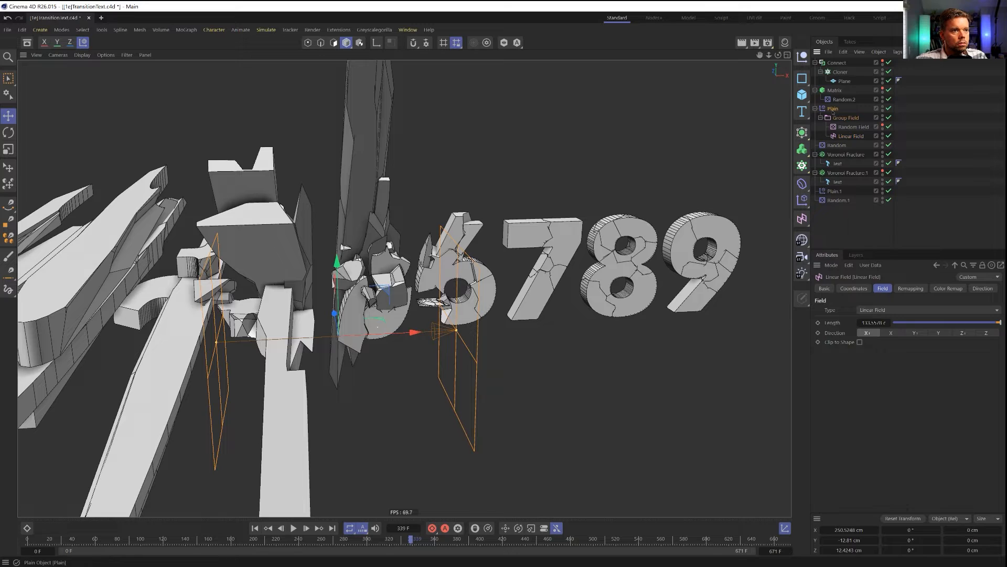
Disable the scale transform on the Random effector, keeping only its position transform
left_click(833, 109)
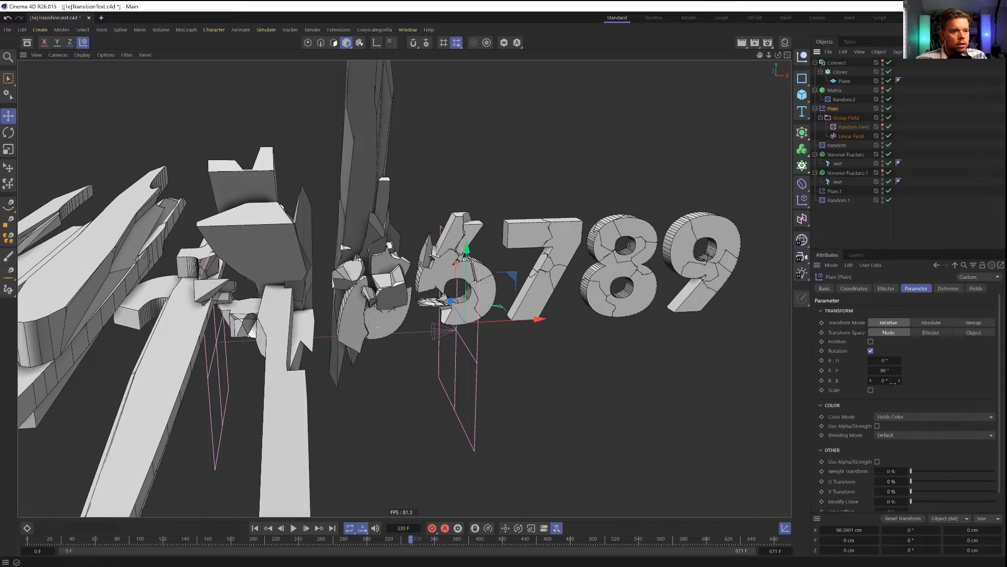
left_click(837, 145)
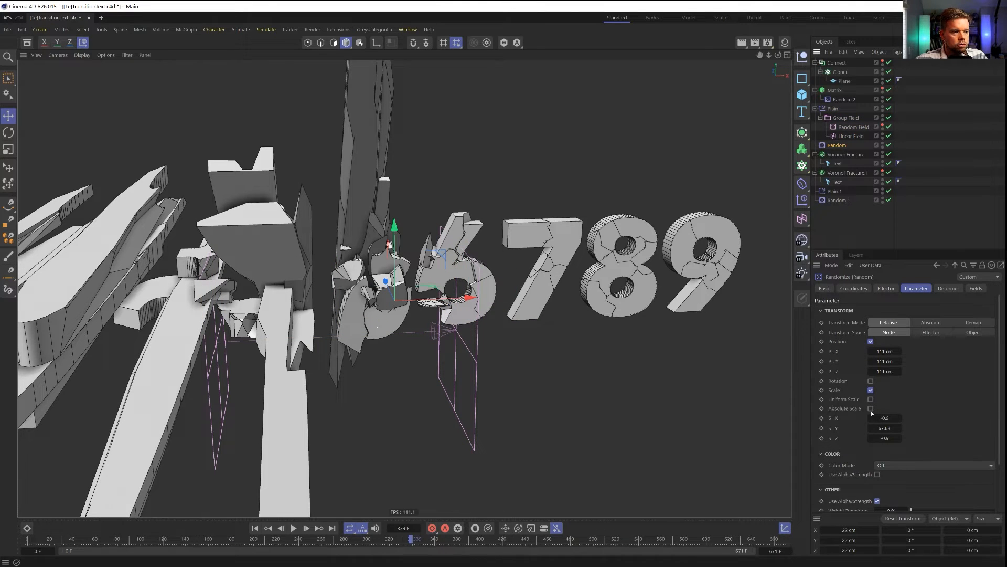
left_click(871, 390)
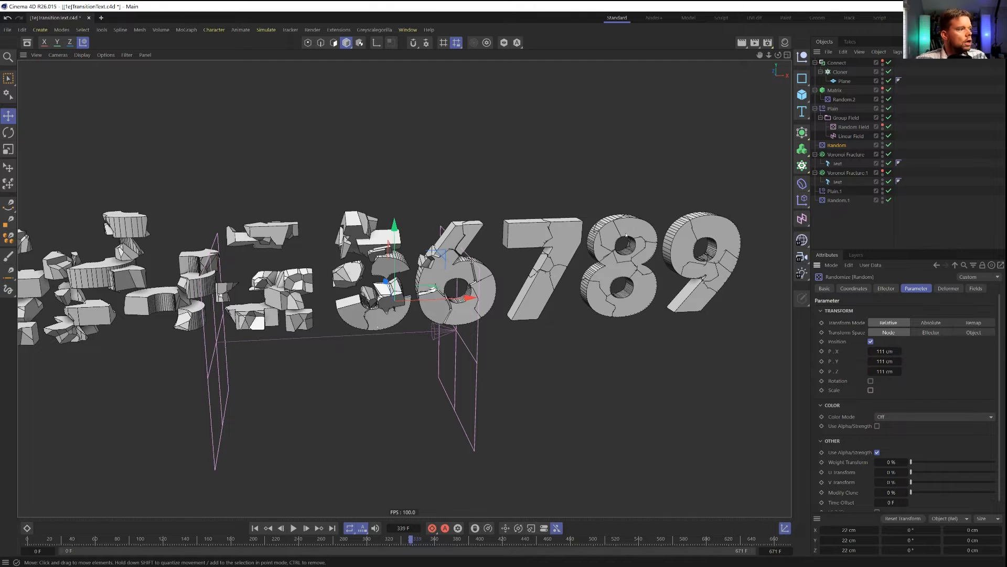
Move the Linear Field along X to about 163.4 cm and inspect the clustered fragments up close
middle_click_drag(152, 315, 261, 294, "alt")
scroll(452, 284, "down", 2)
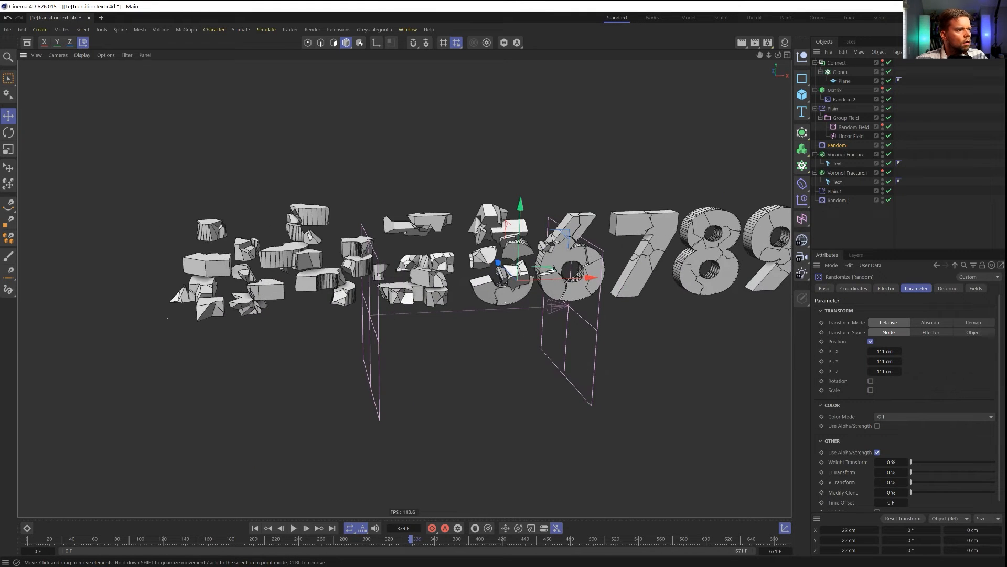
left_click_drag(260, 294, 266, 315, "alt")
left_click(851, 136)
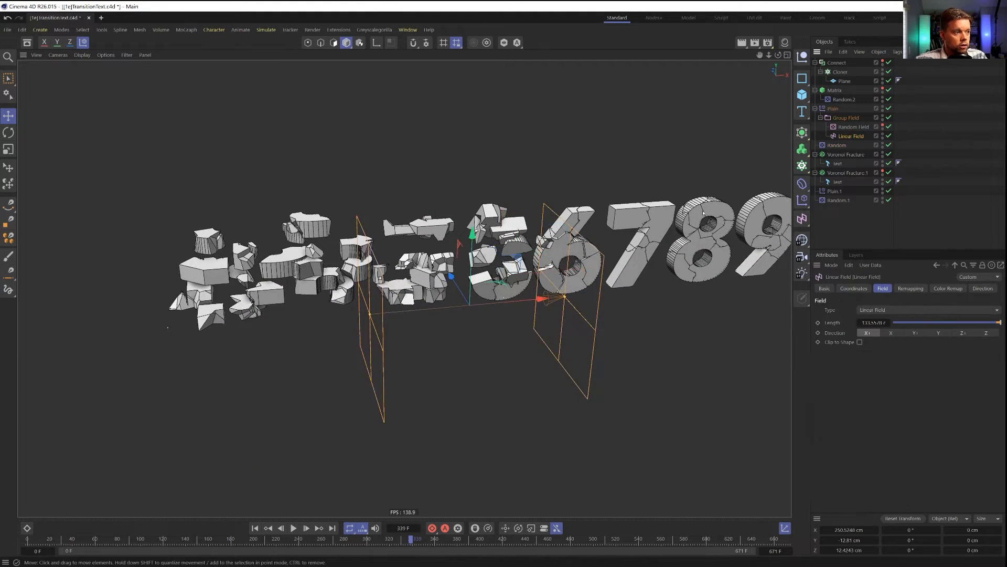
left_click_drag(469, 304, 522, 305)
scroll(478, 215, "up", 10)
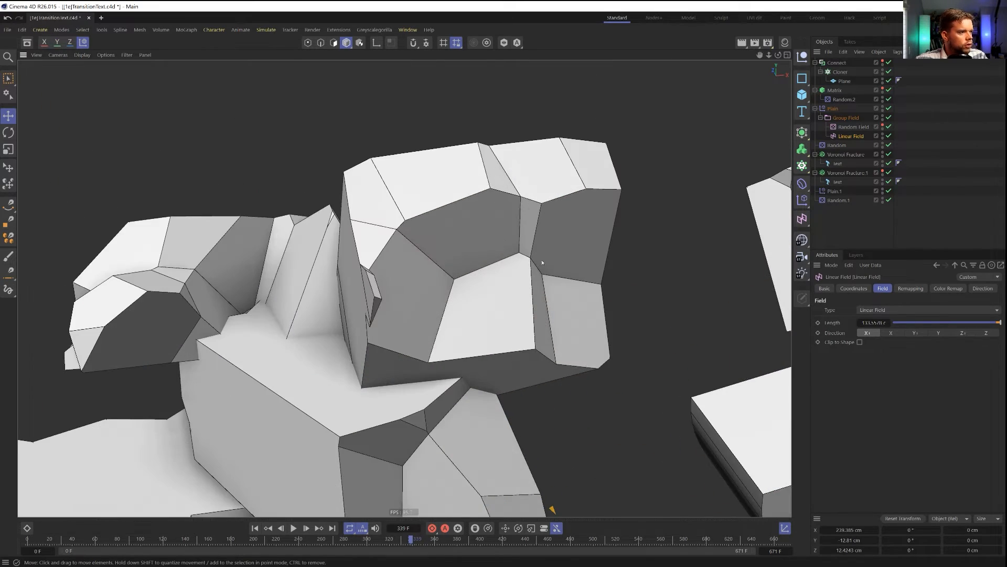
scroll(542, 262, "down", 12)
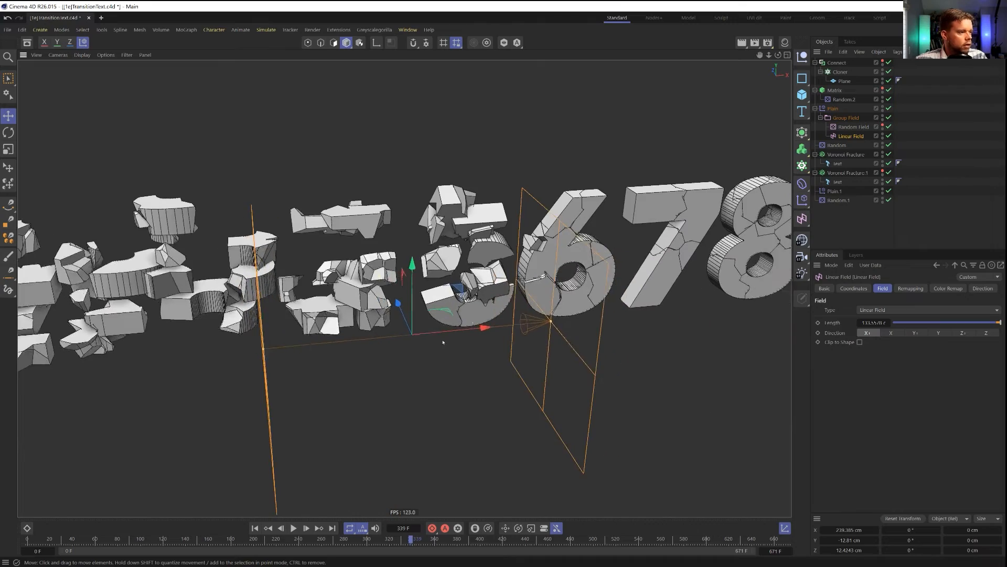
left_click_drag(443, 336, 404, 335)
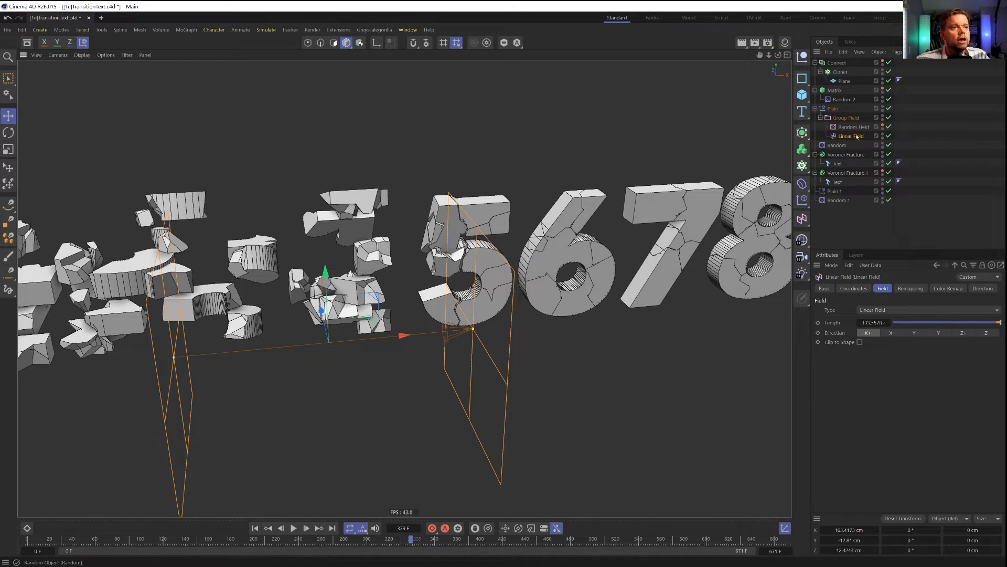
Change the numbers' Voronoi Fracture glue type to Point Distance and disable the Random and Plain effectors
left_click(841, 155)
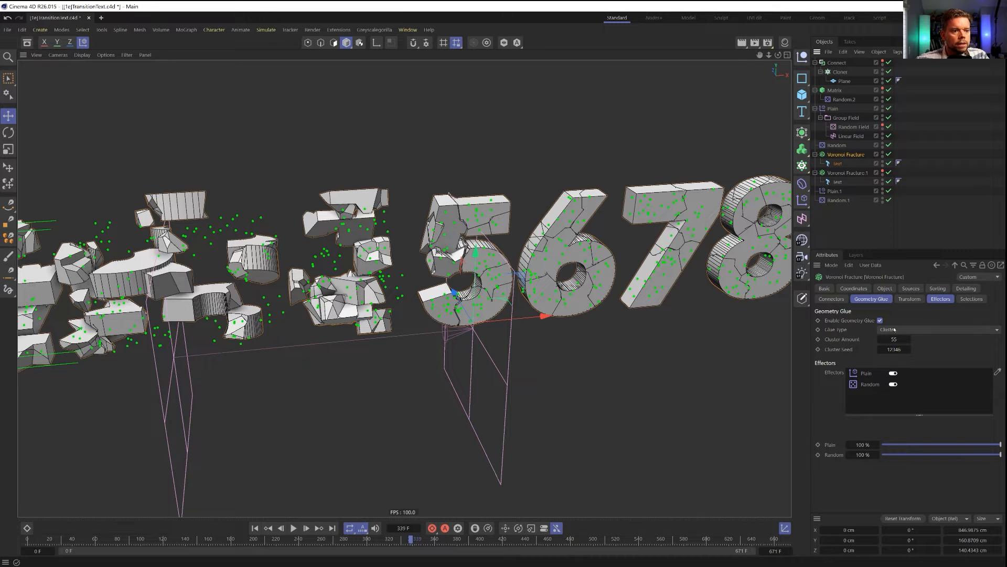
left_click(894, 330)
left_click(912, 362)
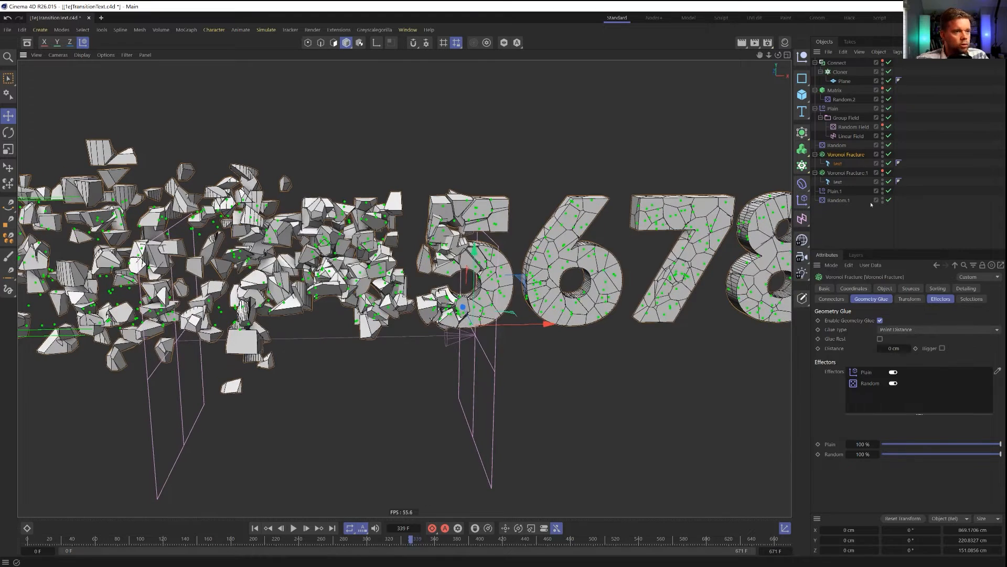
left_click(889, 145)
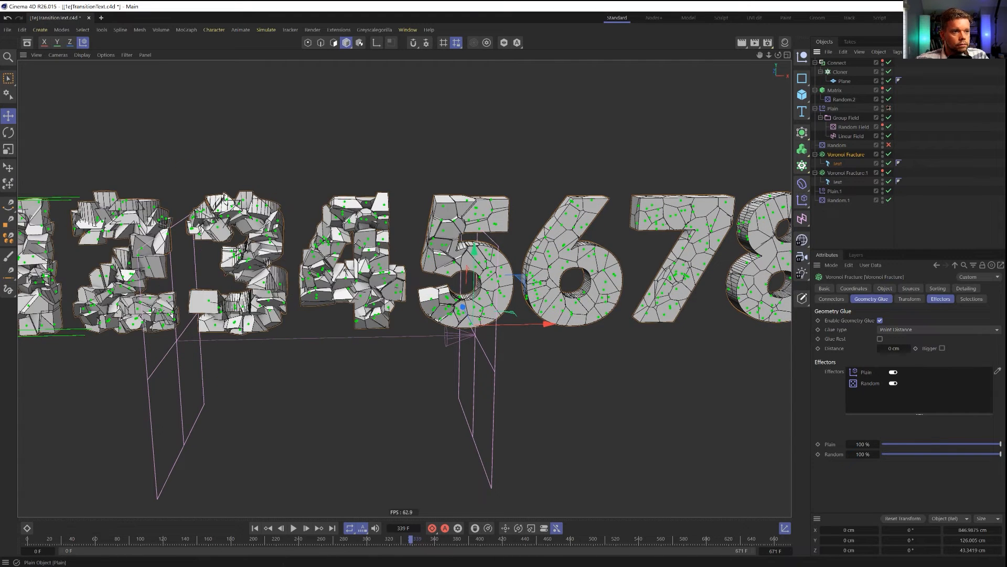
left_click(888, 108)
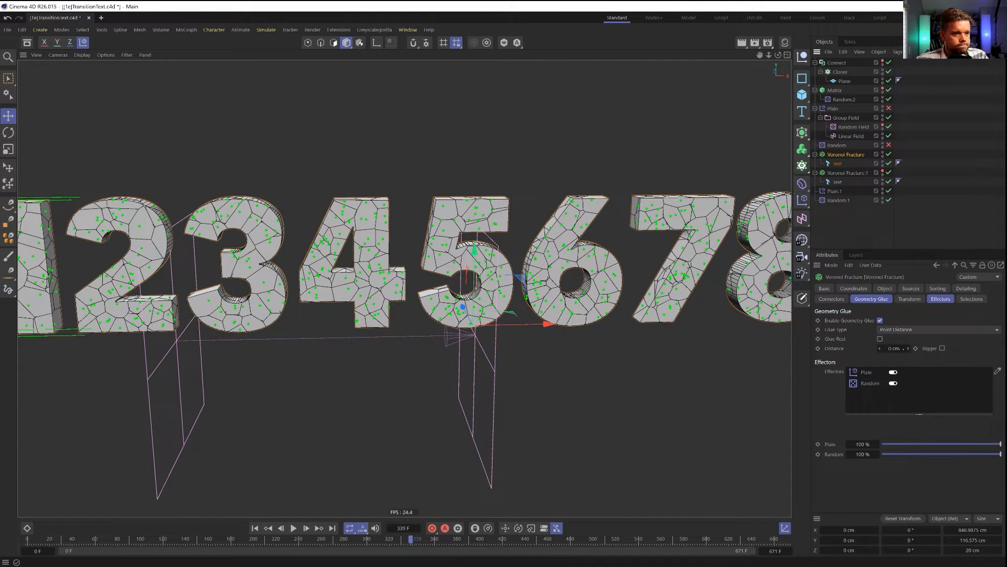
Set the numbers' Geometry Glue distance to about 12.6 cm and check the glued fragments across the digits
double_click(892, 349)
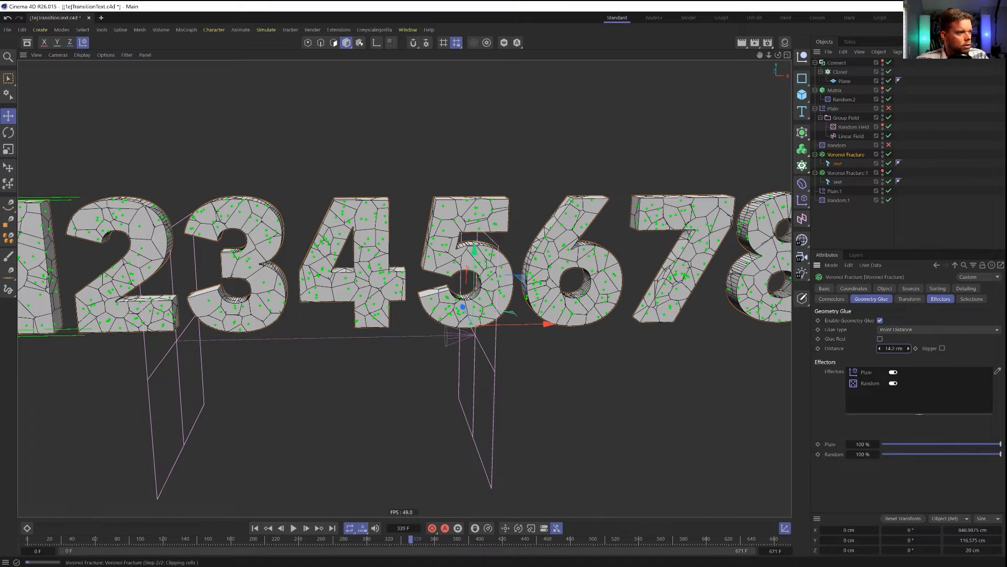
type("25")
key("Return")
mouse_move(906, 346)
left_mouse_down()
mouse_move(890, 358)
mouse_move(917, 346)
mouse_move(893, 348)
left_mouse_up()
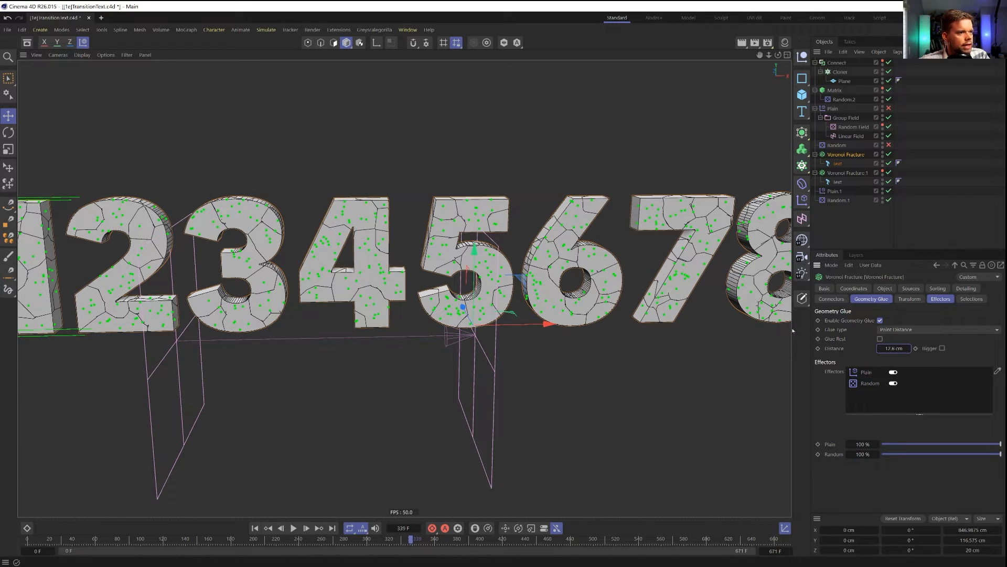
left_click_drag(581, 245, 558, 240, "alt")
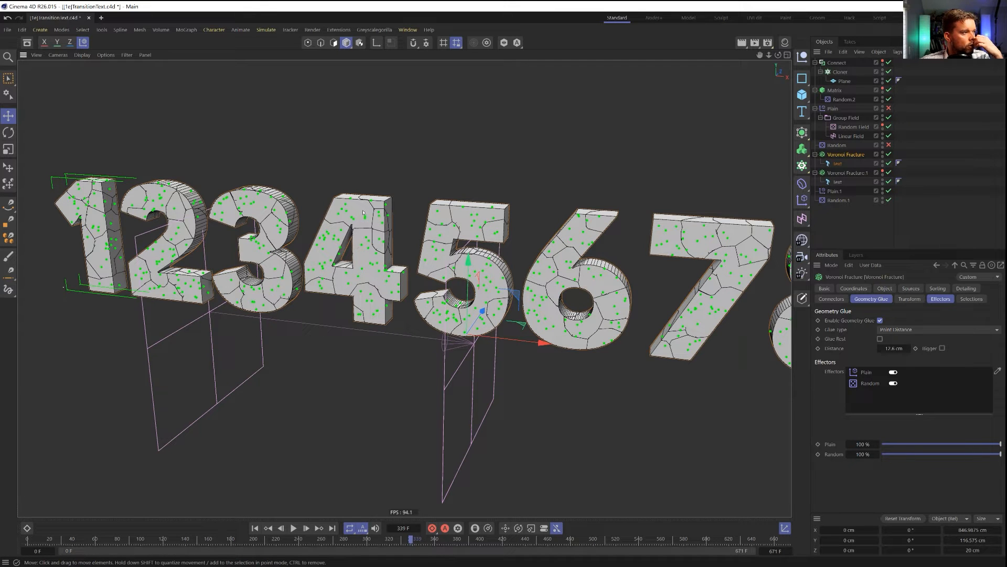
left_click_drag(453, 231, 468, 260, "alt")
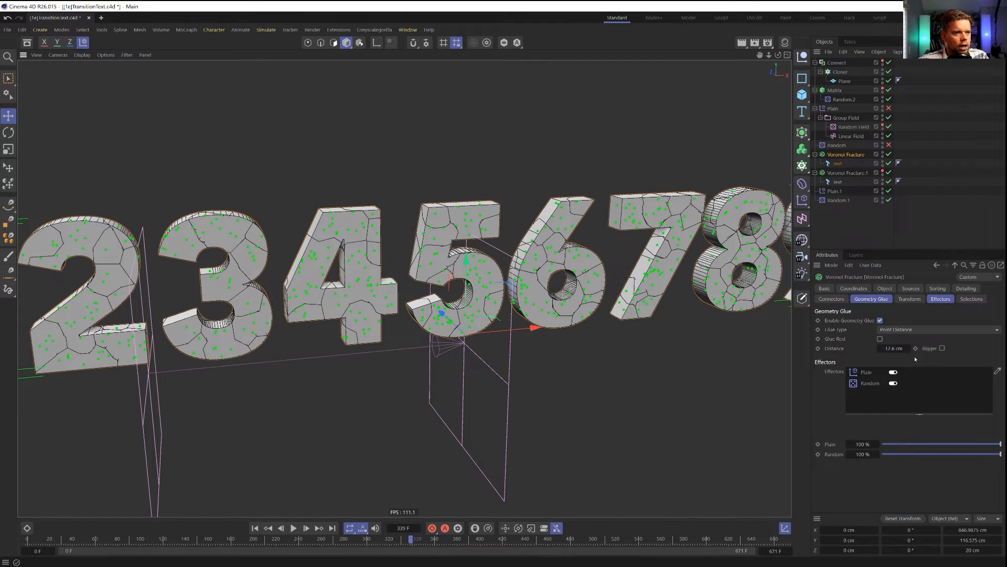
Set the numbers' Offset Fragments to 1 cm and examine the gaps between the glued pieces up close
left_click(884, 288)
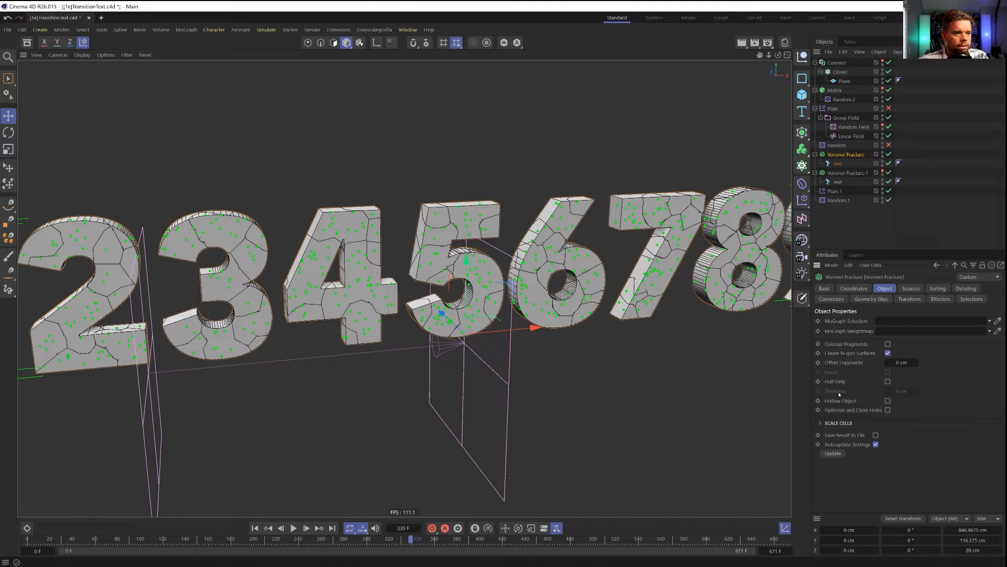
left_click(902, 363)
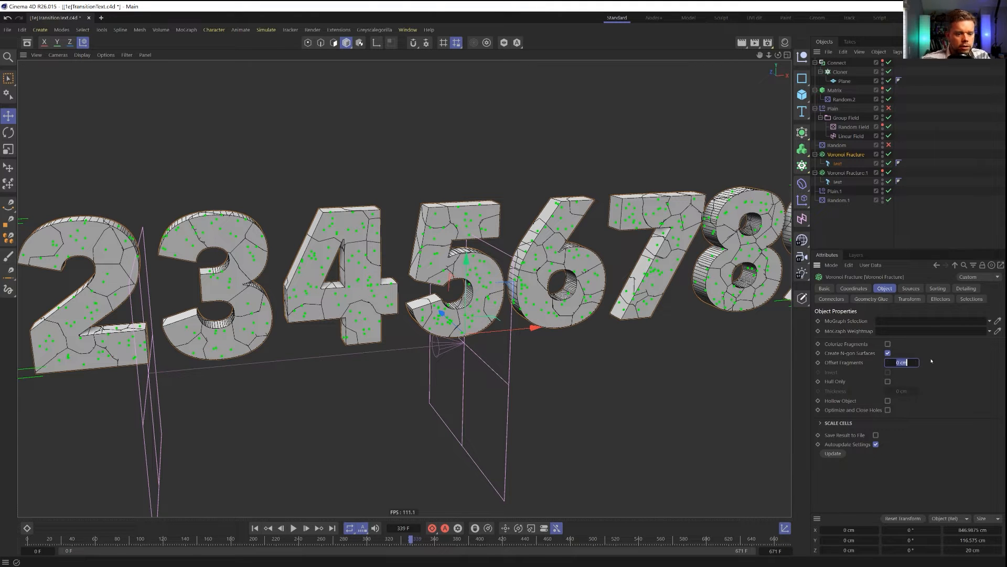
type("1")
key("Return")
scroll(561, 216, "up", 2)
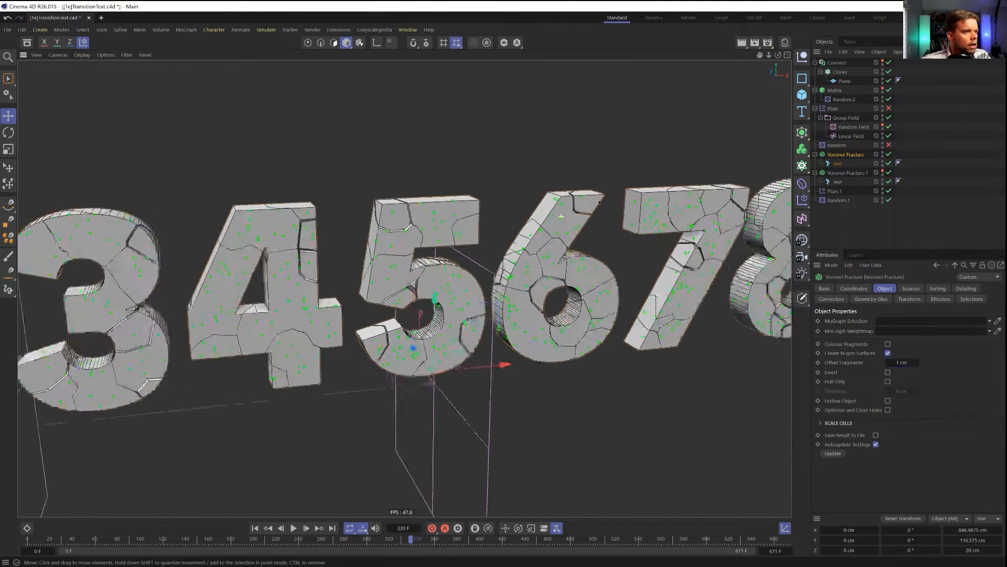
right_click_drag(598, 202, 634, 198, "alt")
left_click_drag(634, 197, 610, 186, "alt")
right_click_drag(610, 185, 550, 286, "alt")
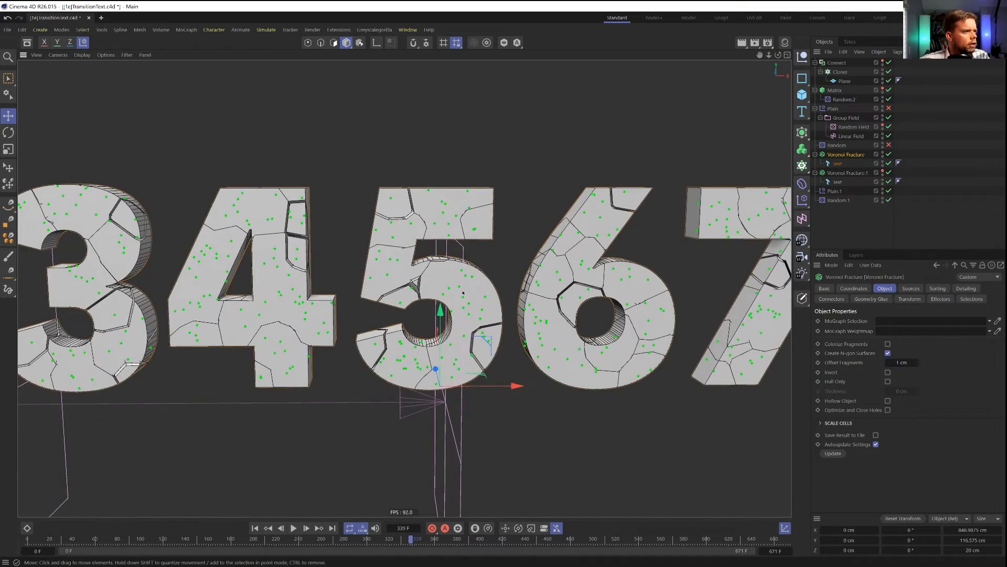
middle_click_drag(463, 293, 519, 305, "alt")
right_click_drag(518, 304, 630, 301, "alt")
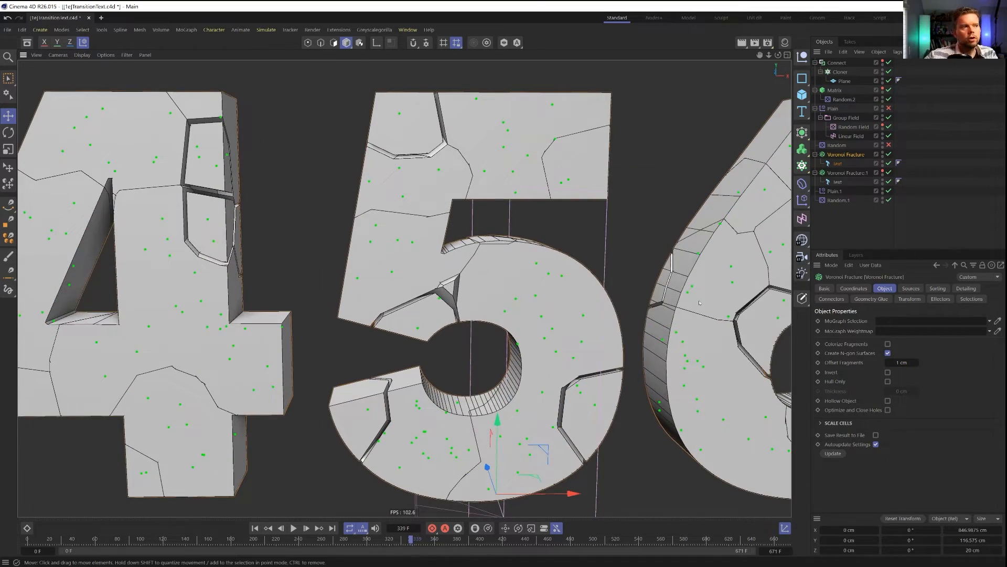
Switch the viewport display to Gouraud shading without lines and view the digits 4, 5 and 6
key("n")
key("a")
right_click_drag(552, 287, 493, 288, "alt")
middle_click_drag(493, 287, 466, 323, "alt")
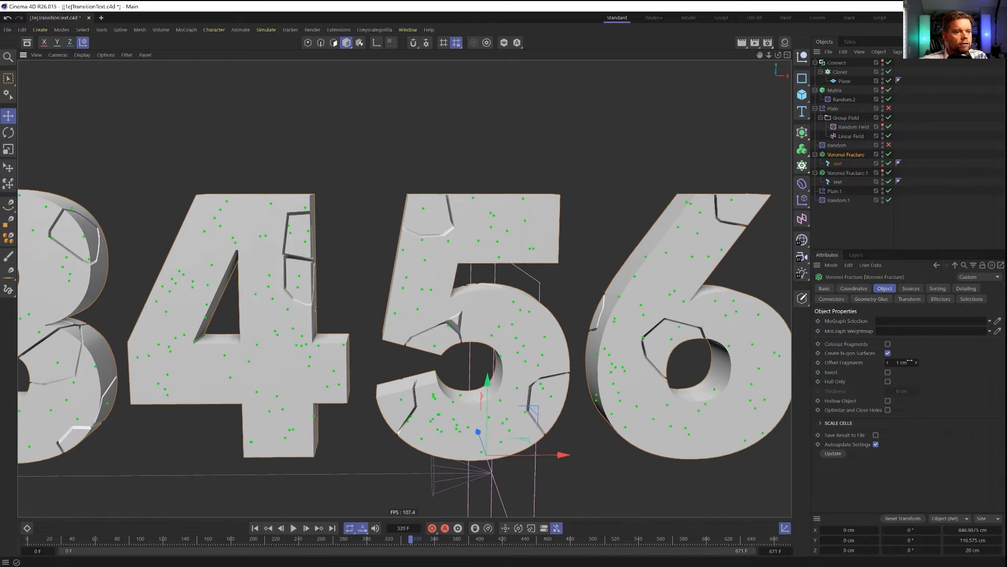
Set the numbers' Offset Fragments to 0.25 cm and check the thin cracks across the digits
left_click(903, 362)
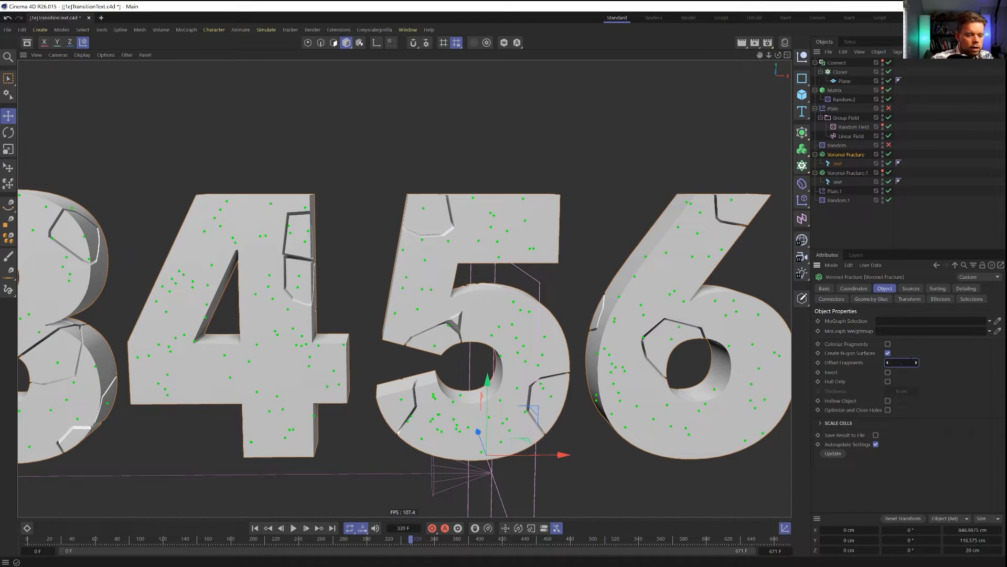
key("Return")
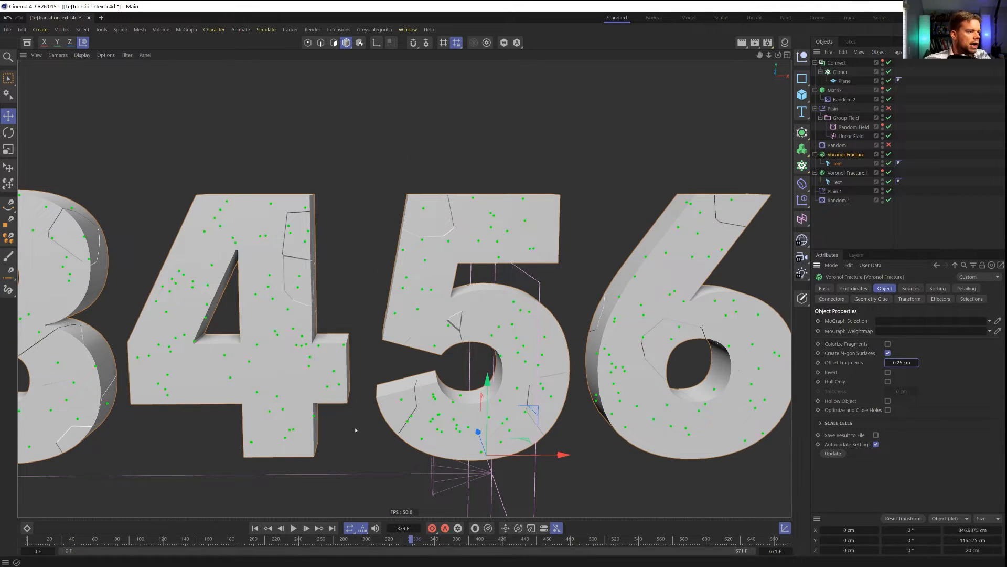
middle_click_drag(366, 315, 472, 284, "alt")
right_click_drag(336, 268, 268, 260, "alt")
middle_click_drag(250, 256, 322, 277, "alt")
left_click_drag(322, 276, 335, 274, "alt")
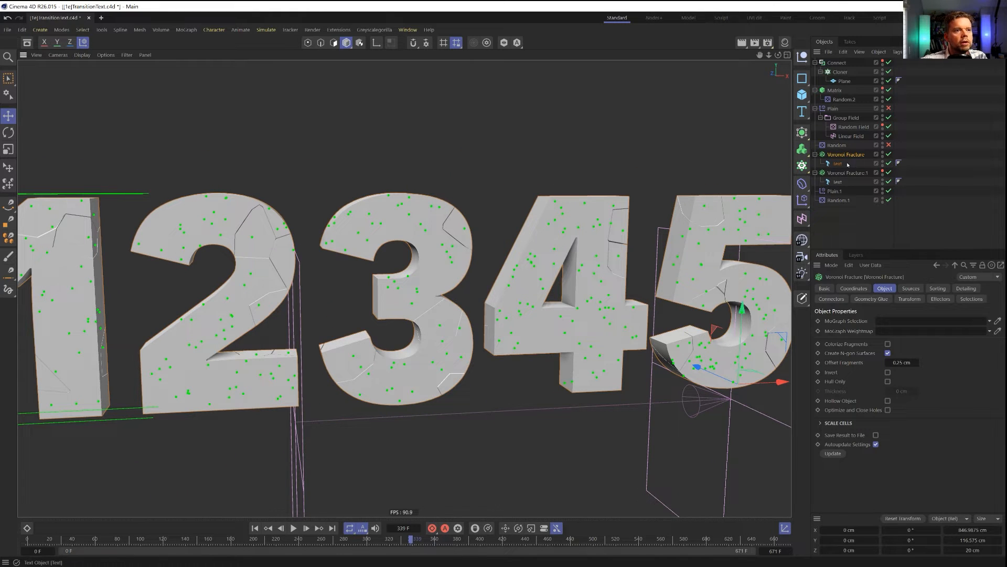
Switch the numbers' Geometry Glue type to Cluster and check the glued pieces on the digits 4, 5 and 6
left_click(912, 288)
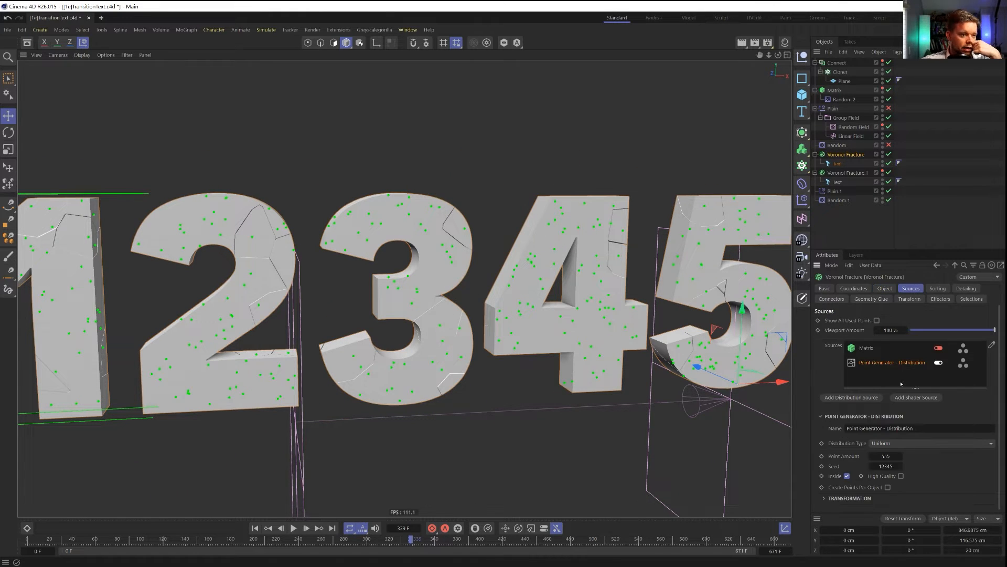
left_click(871, 298)
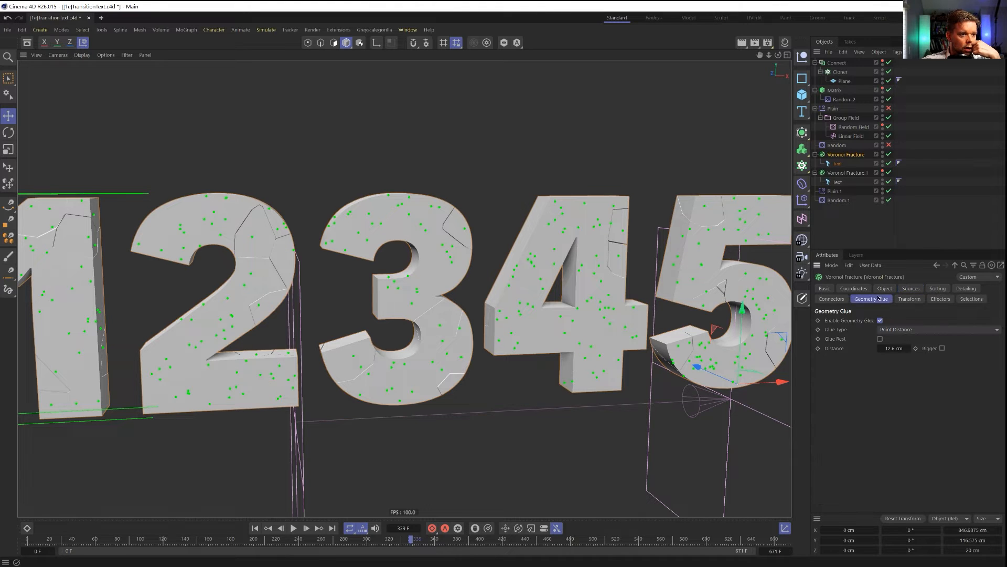
left_click_drag(892, 350, 903, 348)
left_click(904, 330)
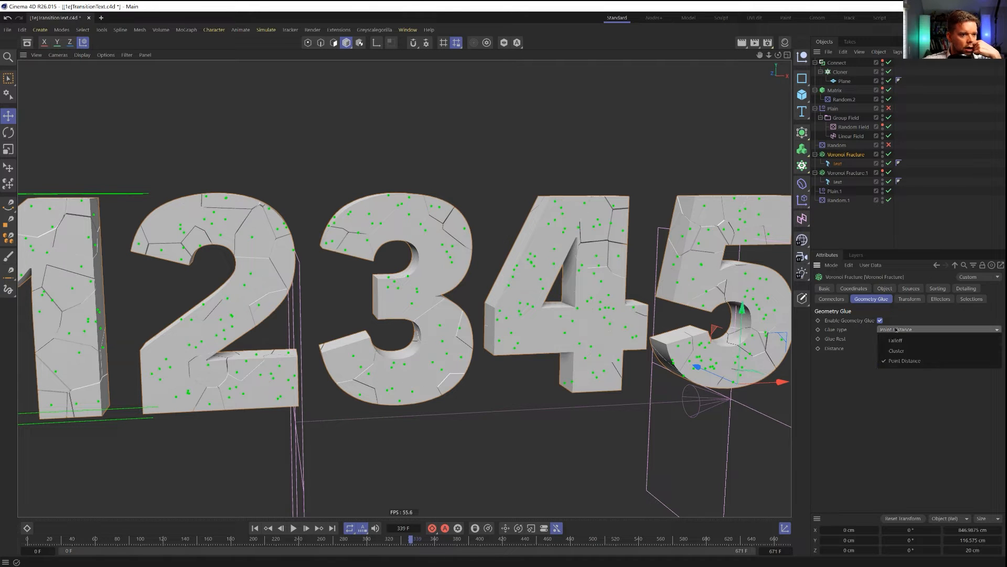
left_click(898, 351)
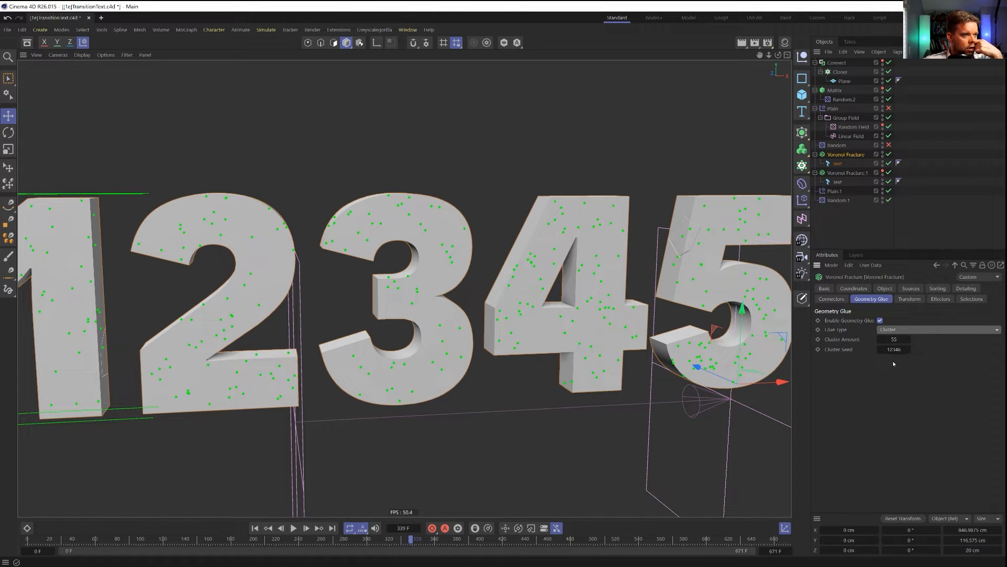
left_click_drag(608, 301, 556, 315, "alt")
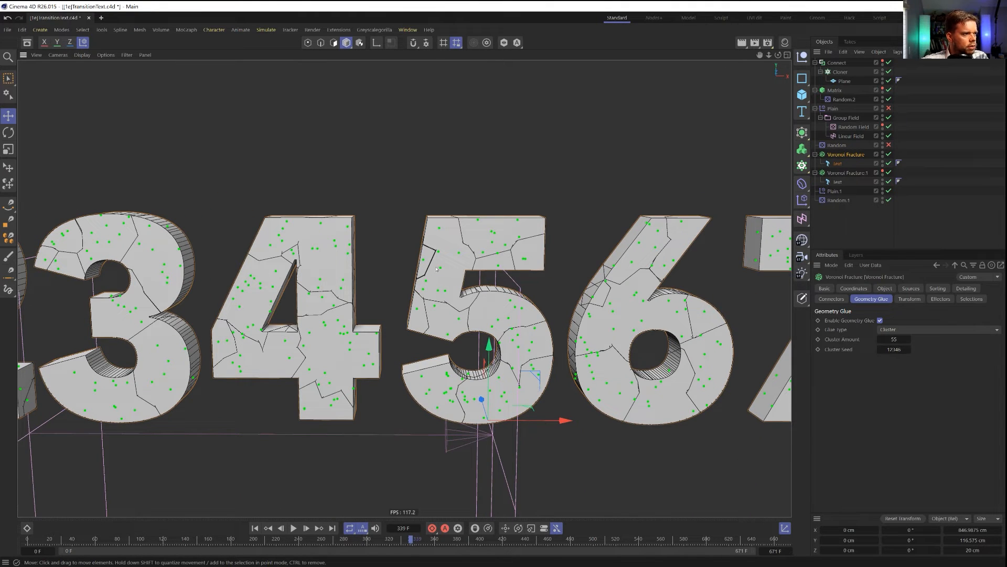
scroll(436, 269, "up", 10)
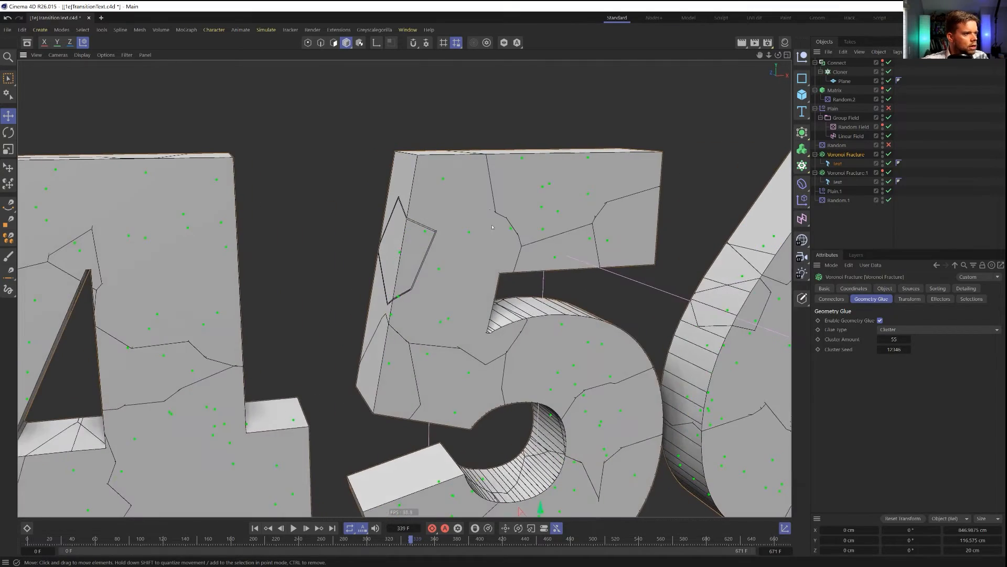
left_click_drag(515, 252, 564, 231, "alt")
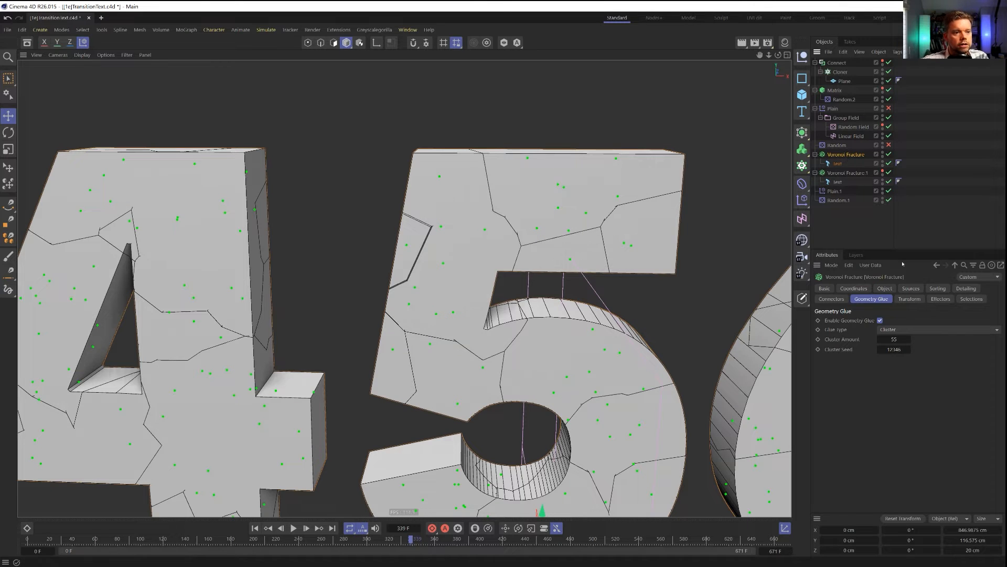
Try the numbers' Offset Fragments at 1 cm and toggle Create N-gon Surfaces off and on again
left_click(885, 288)
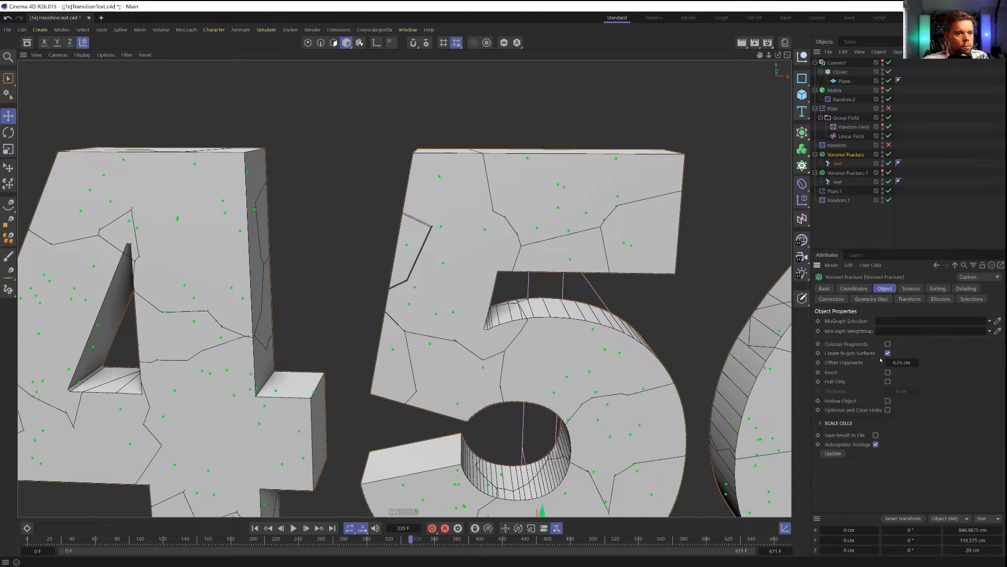
left_click(902, 362)
type("1")
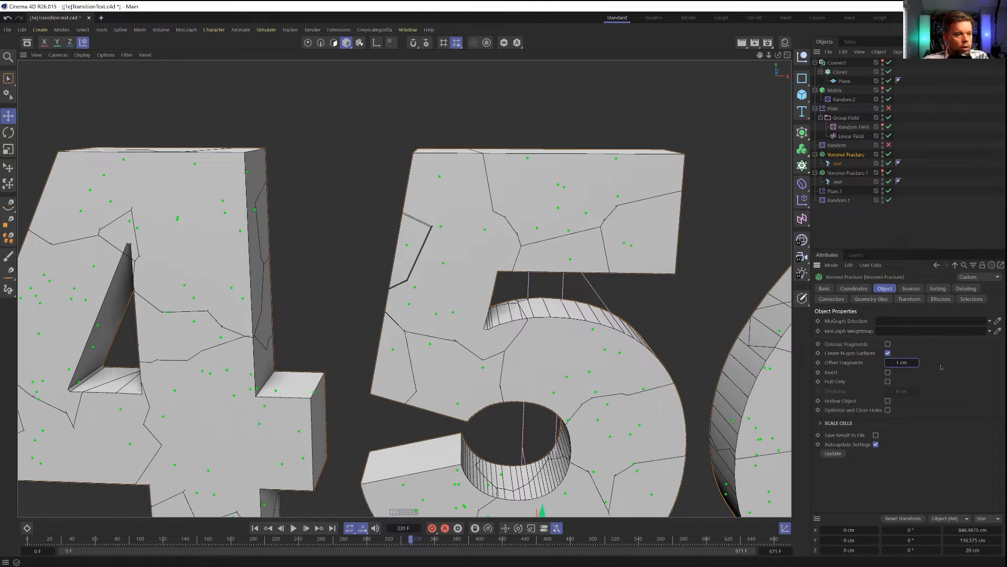
key("Return")
left_click_drag(417, 232, 450, 242, "alt")
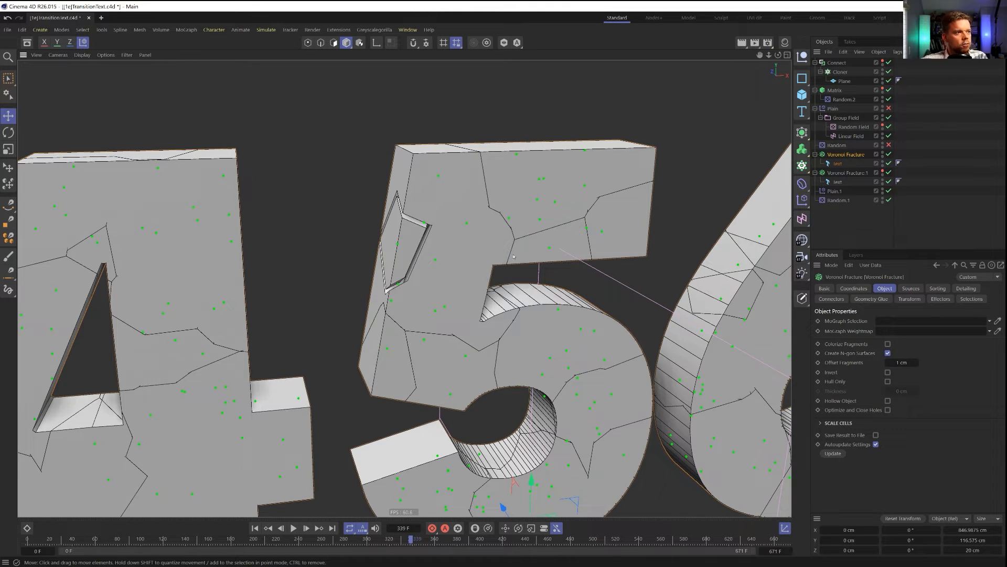
left_click(888, 353)
left_click(887, 352)
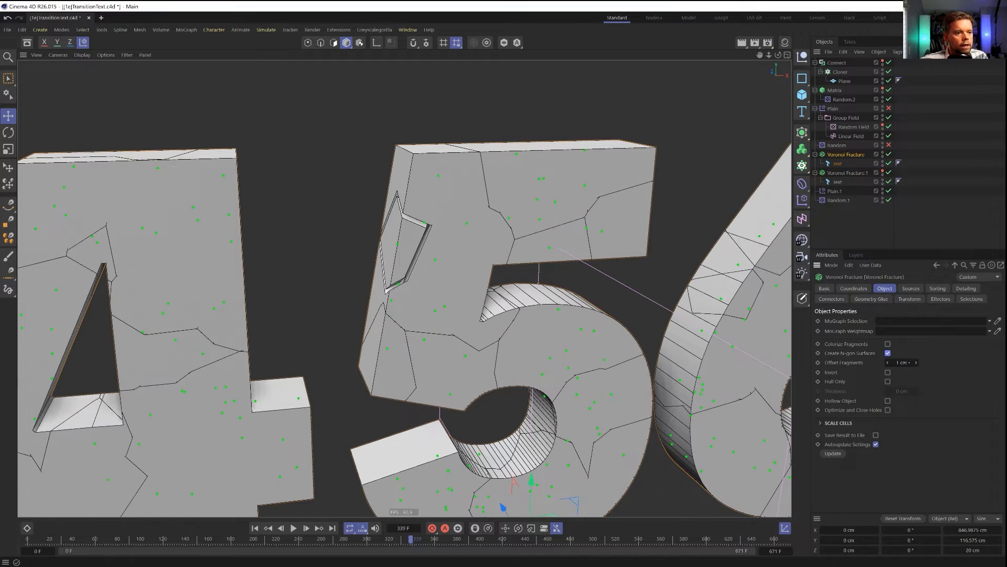
Set the numbers' Offset Fragments to 0 cm and check the digits 4 and 5
left_click(903, 362)
type("0")
key("Return")
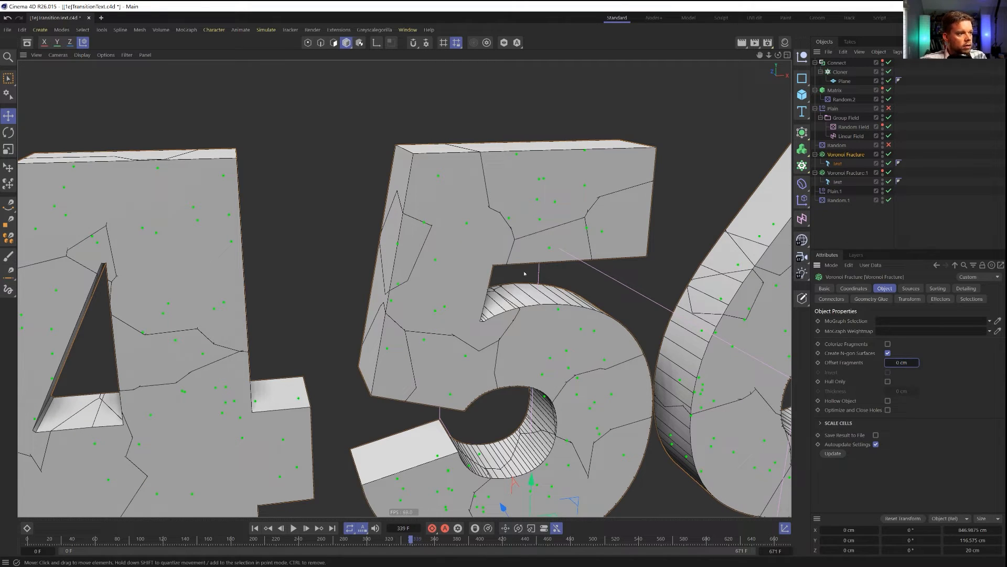
scroll(485, 251, "down", 3)
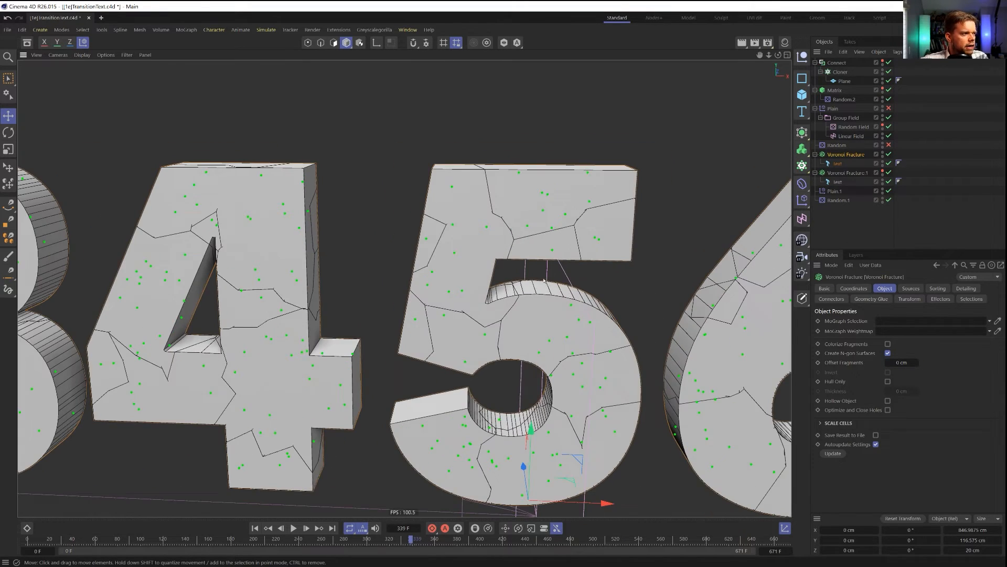
scroll(544, 281, "down", 3)
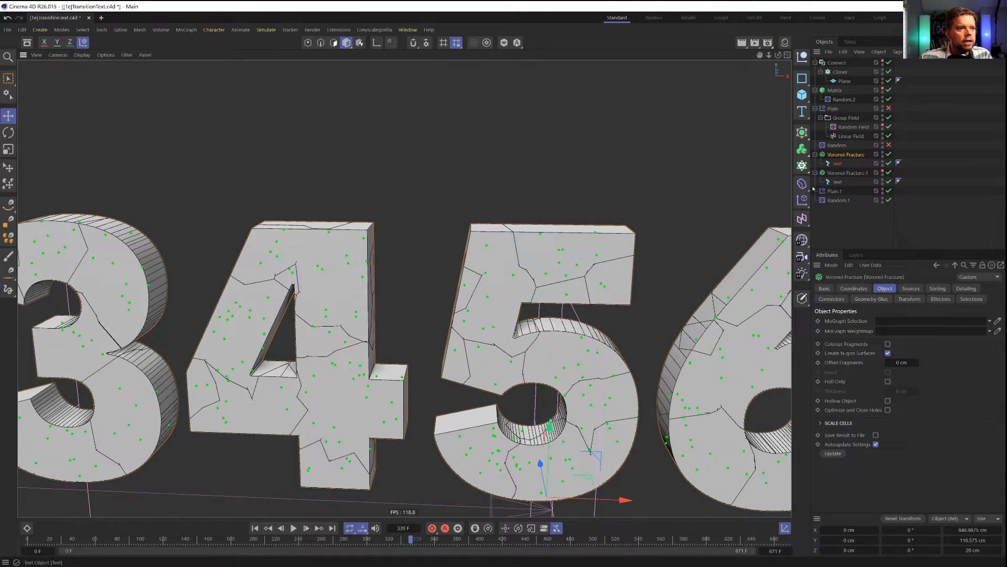
Group the numbers' Voronoi Fracture in a null and add a new Plain effector inside that null
key("alt+g")
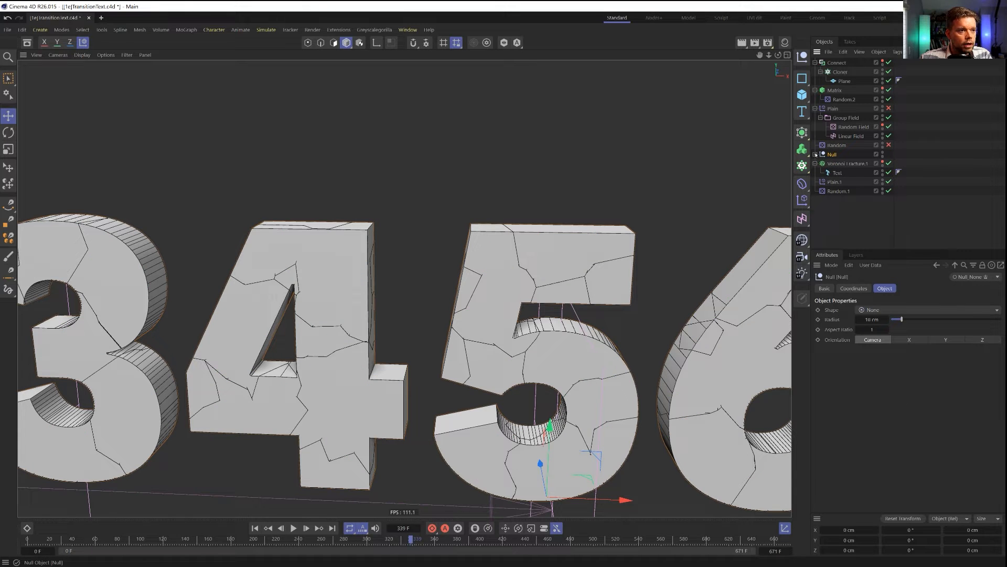
left_click(816, 155)
left_click(803, 200)
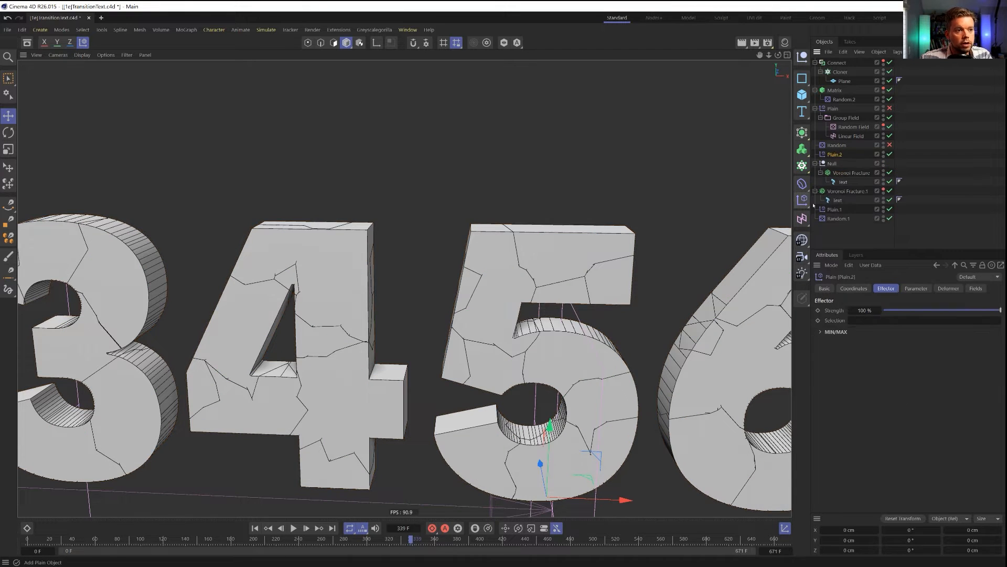
left_click_drag(834, 154, 832, 163)
Set the new Plain effector to Polygon deformation with P.Y at 0 cm and P.Z at -0.25 cm
left_click(948, 288)
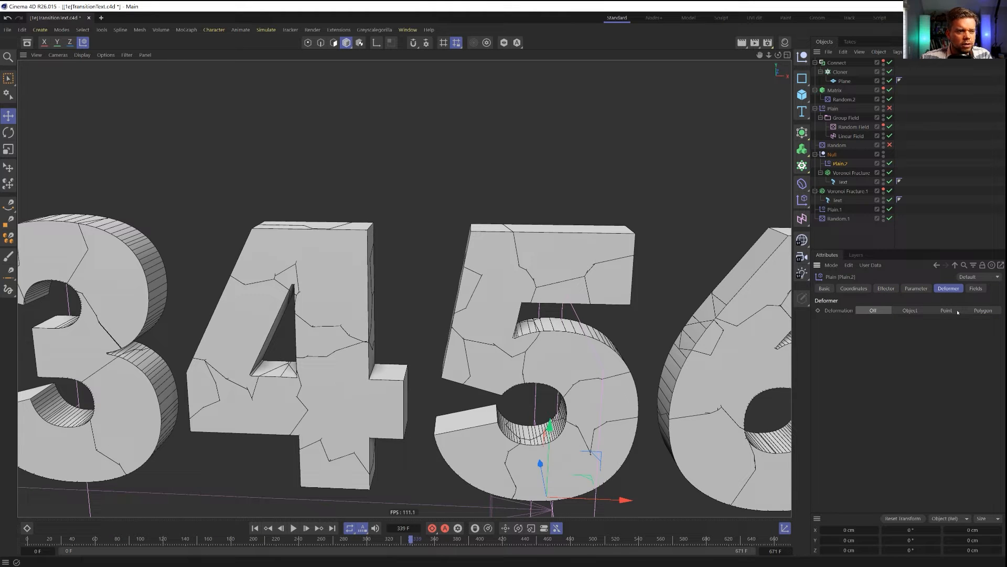
left_click(981, 310)
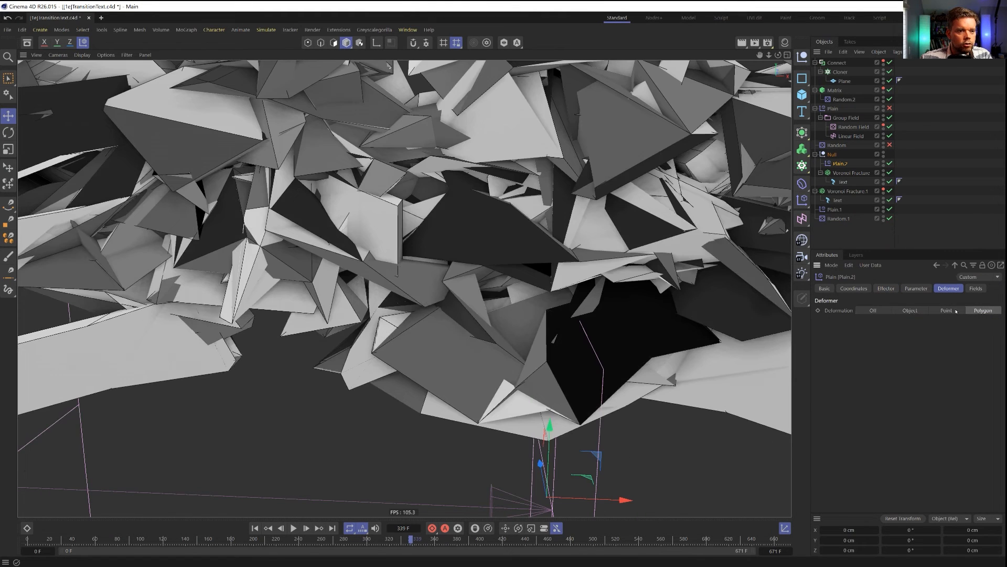
left_click(916, 288)
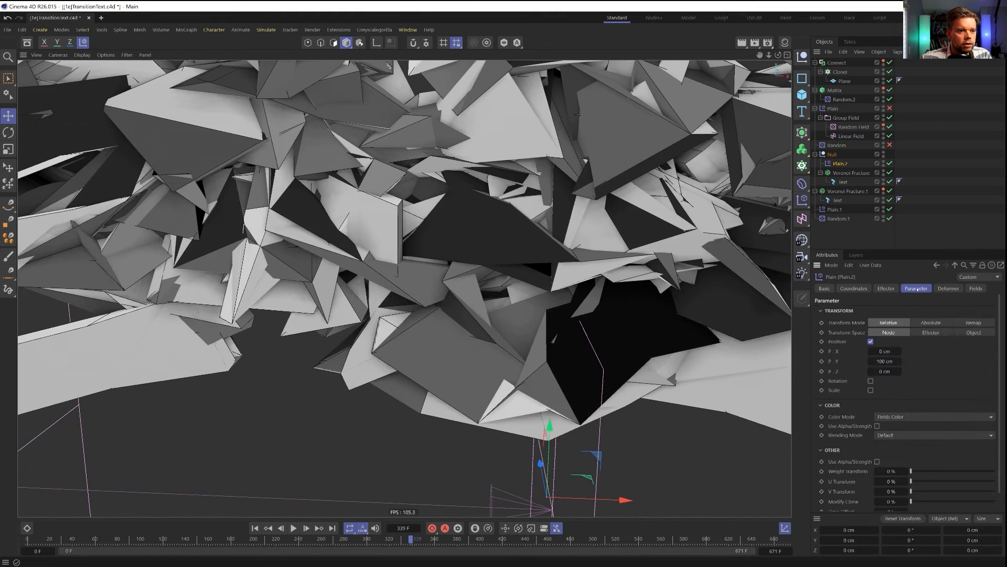
double_click(882, 362)
type("0")
key("Tab")
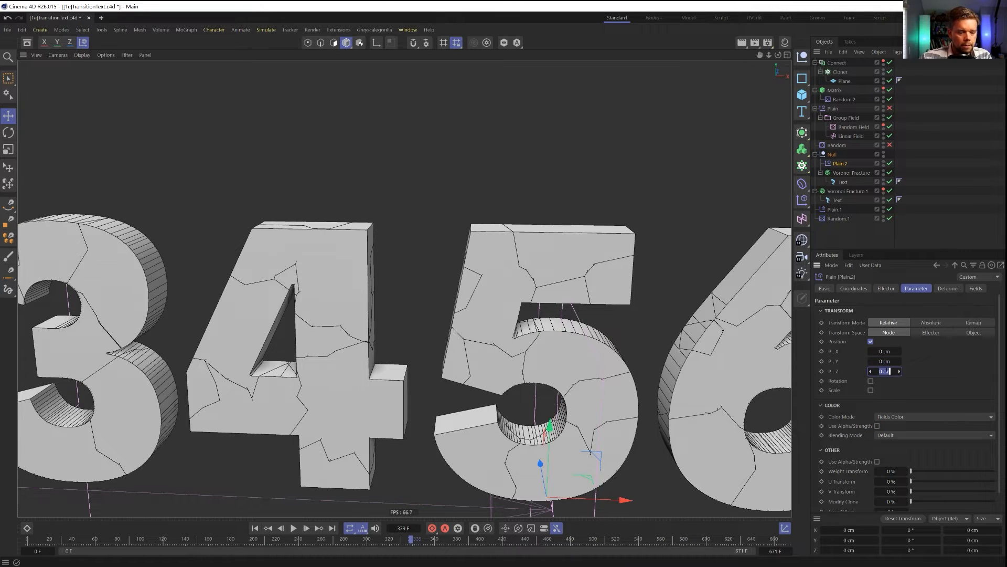
type("-0.25")
key("Return")
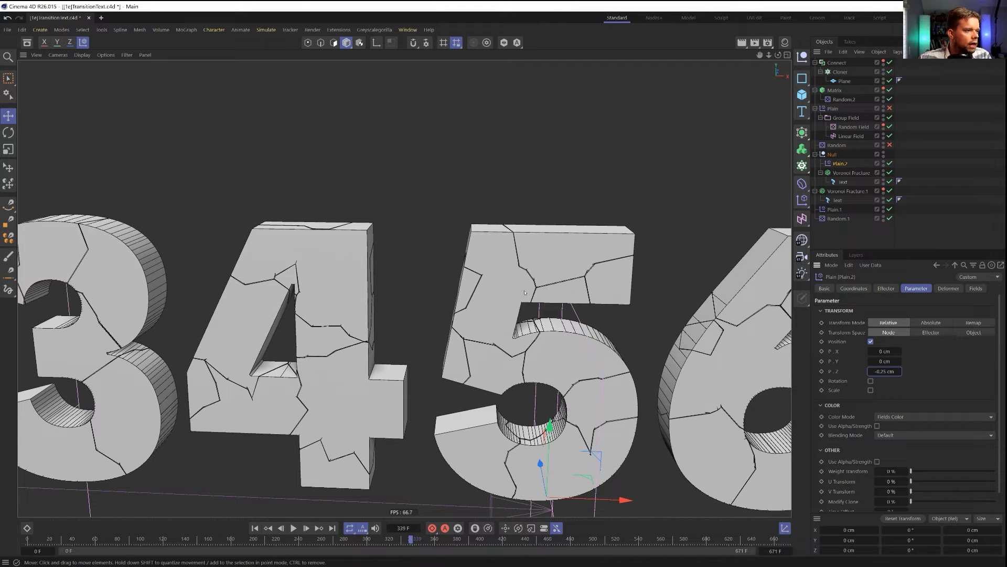
Examine the thin cracks between the numbers' fragments from several angles and up close on the 6
middle_click_drag(525, 293, 561, 284, "alt")
left_click_drag(563, 282, 518, 283, "alt")
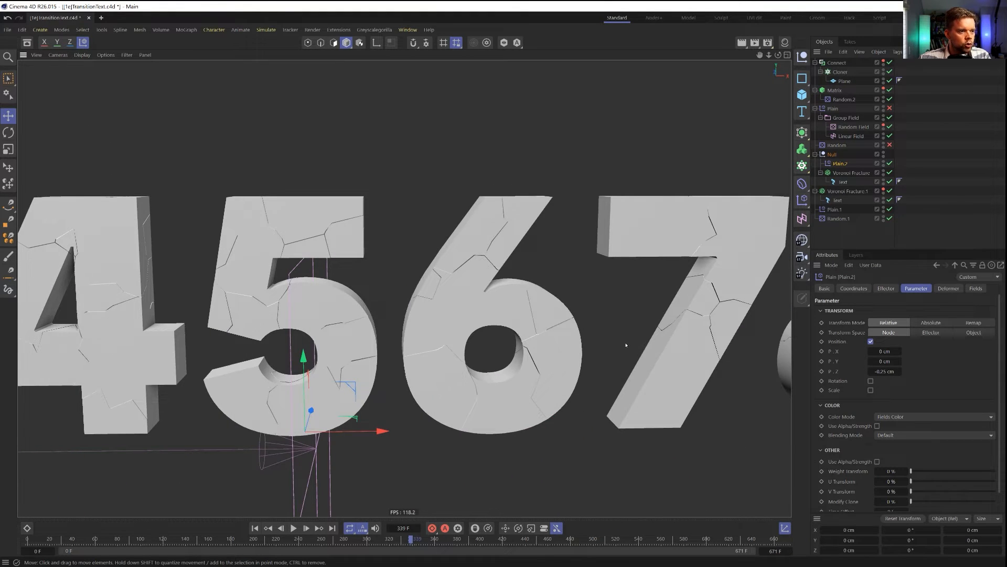
left_click_drag(625, 344, 431, 295, "alt")
left_click_drag(316, 310, 359, 310, "alt")
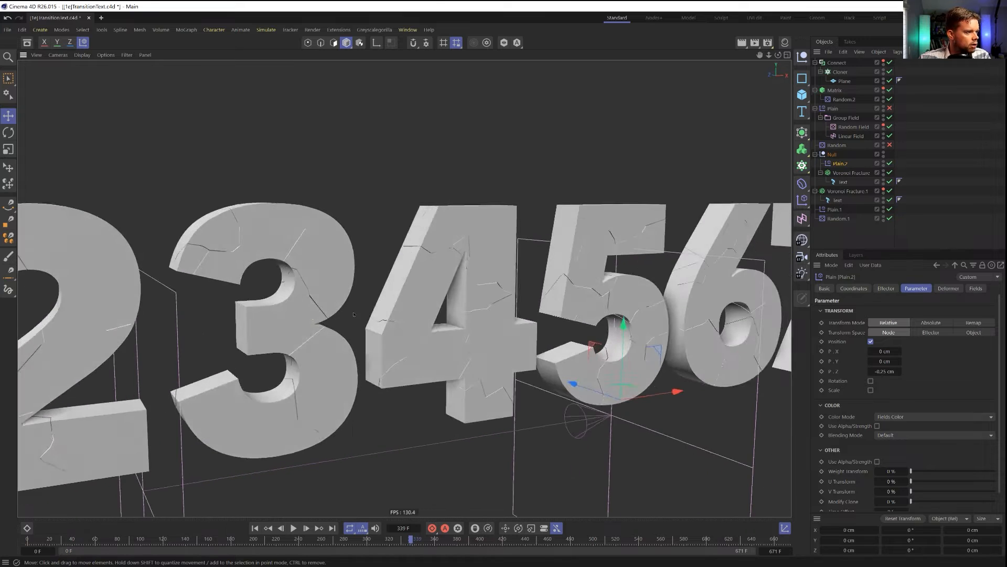
middle_click_drag(359, 311, 551, 302, "alt")
scroll(727, 309, "down", 4)
left_click_drag(552, 302, 513, 307, "alt")
middle_click_drag(512, 307, 404, 288, "alt")
left_click_drag(405, 288, 412, 328, "alt")
scroll(487, 321, "up", 3)
left_click_drag(488, 322, 520, 317, "alt")
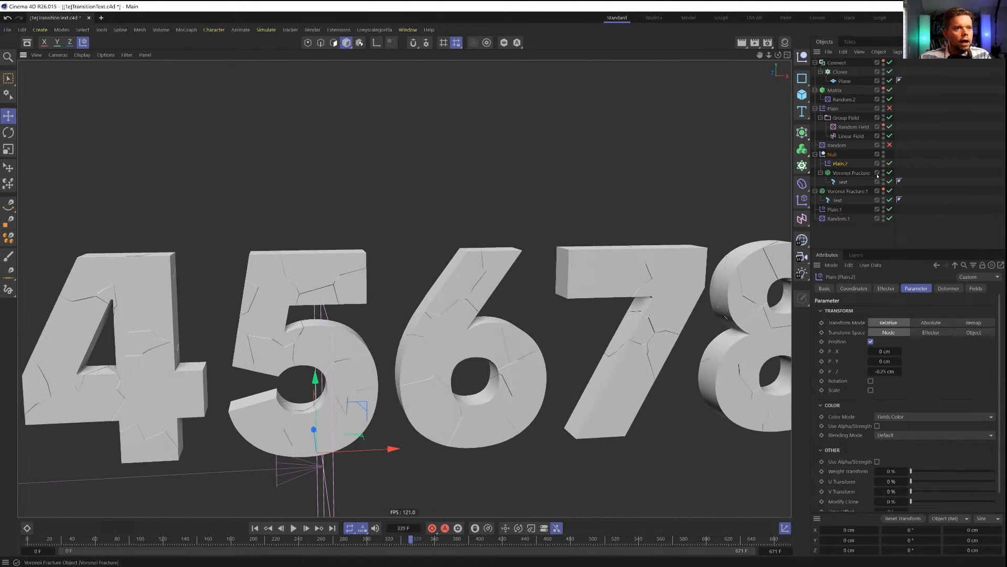
scroll(520, 316, "up", 5)
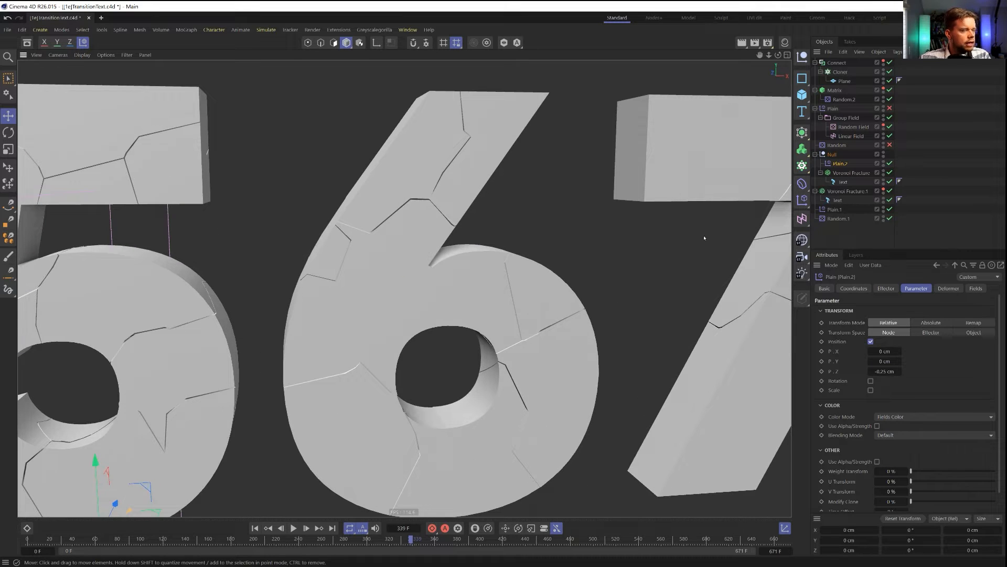
Set the Point Amount of the numbers' distribution source to 5555
left_click(851, 173)
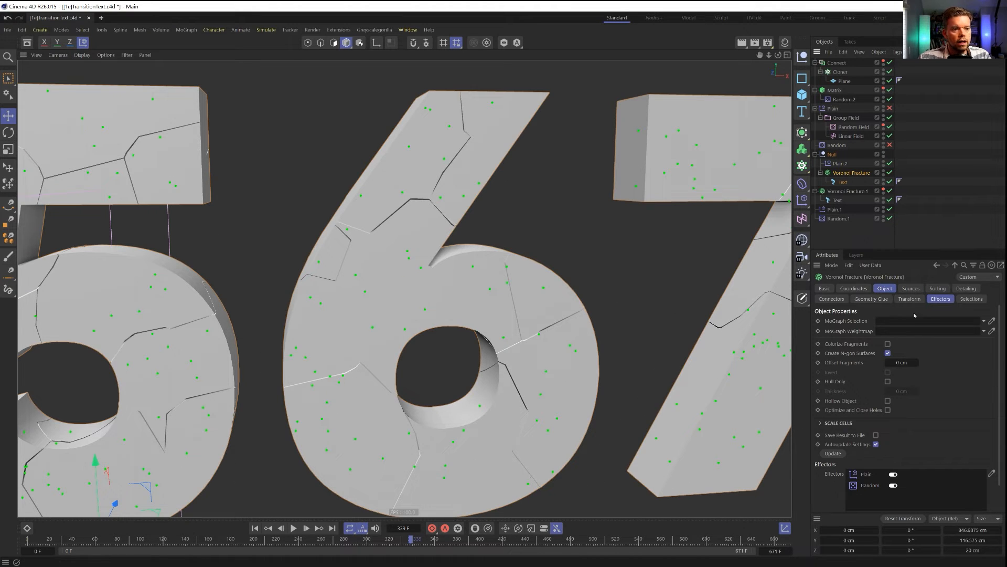
left_click(913, 288)
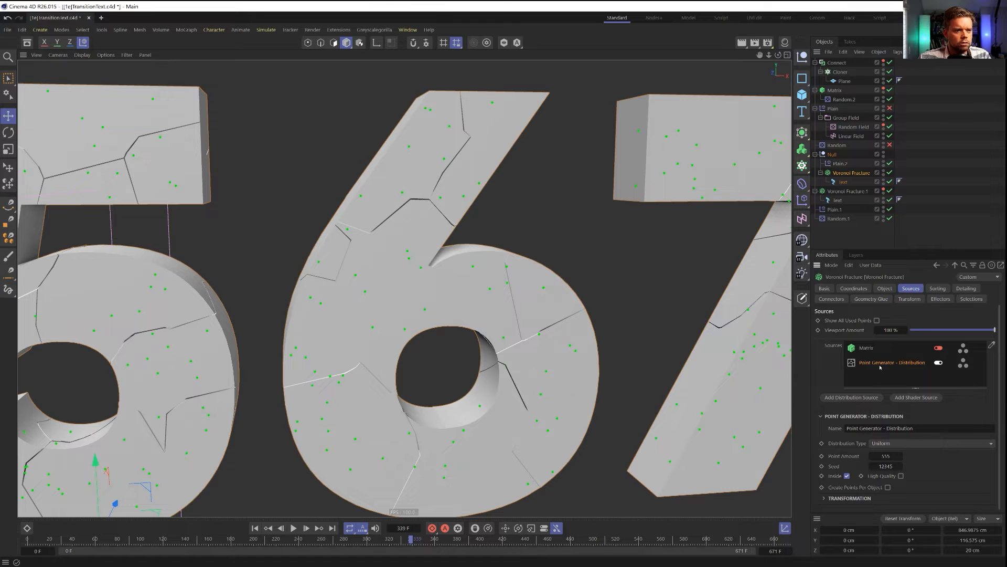
left_click(897, 456)
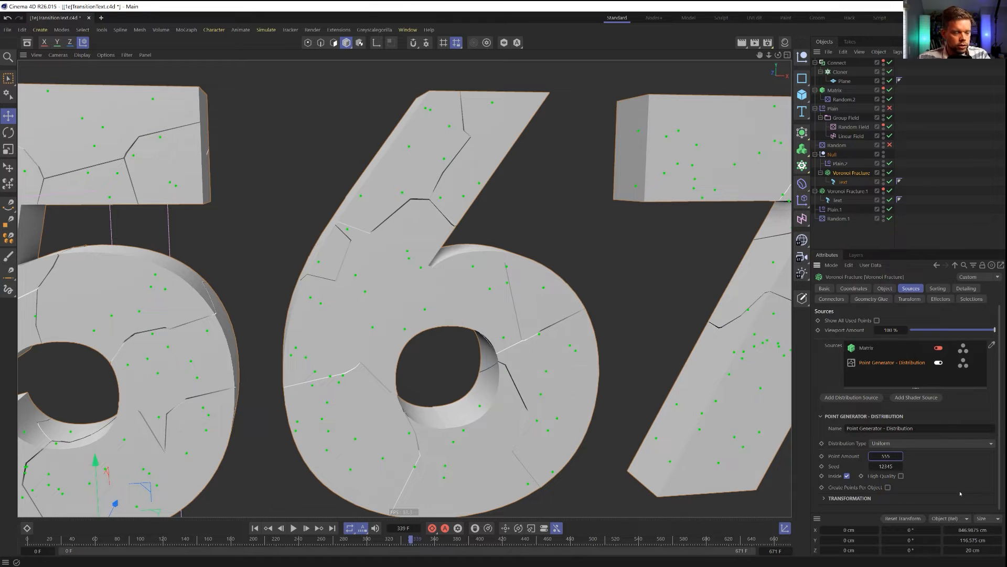
type("5")
key("Return")
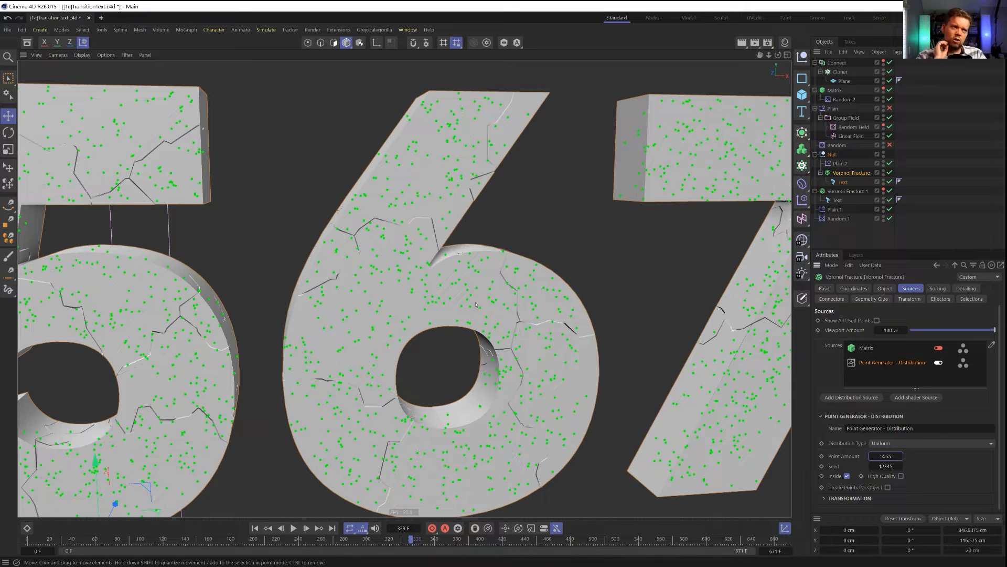
Deselect the fracture object and inspect the more jagged crack pattern along the row of digits from near and far
left_click(955, 222)
right_click_drag(504, 287, 454, 309, "alt")
left_click_drag(404, 288, 512, 290, "alt")
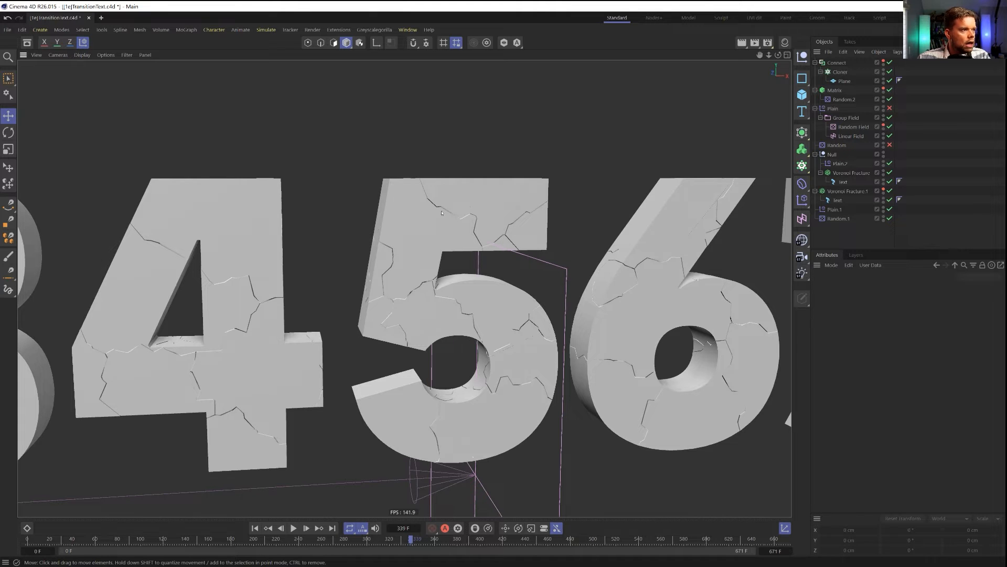
right_click_drag(457, 304, 430, 310, "alt")
left_click_drag(431, 310, 488, 260, "alt")
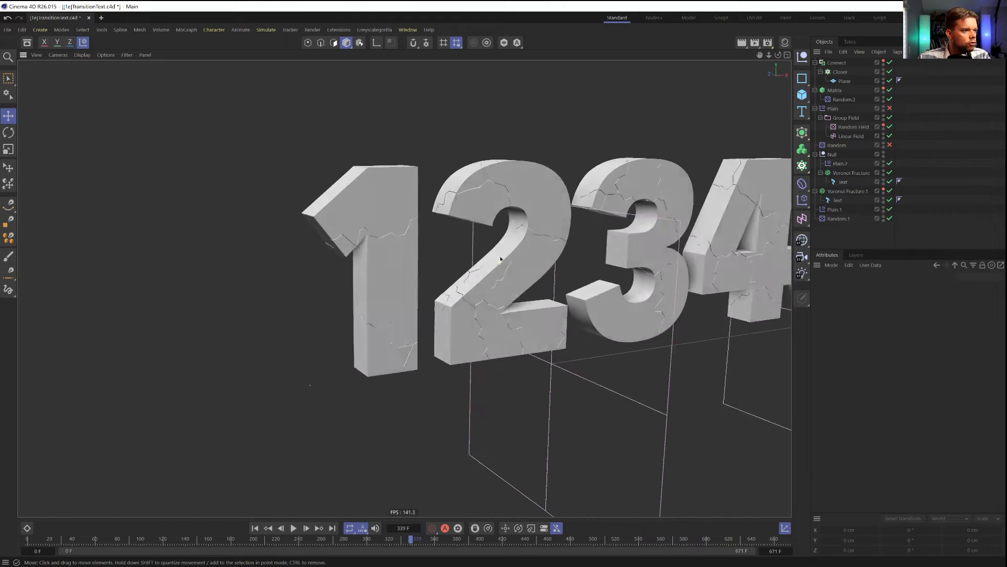
middle_click_drag(724, 279, 405, 288, "alt")
middle_click_drag(598, 286, 439, 288, "alt")
right_click_drag(438, 288, 469, 277, "alt")
mouse_move(468, 277)
left_mouse_down("alt")
mouse_move(432, 274)
mouse_move(476, 277)
left_mouse_up("alt")
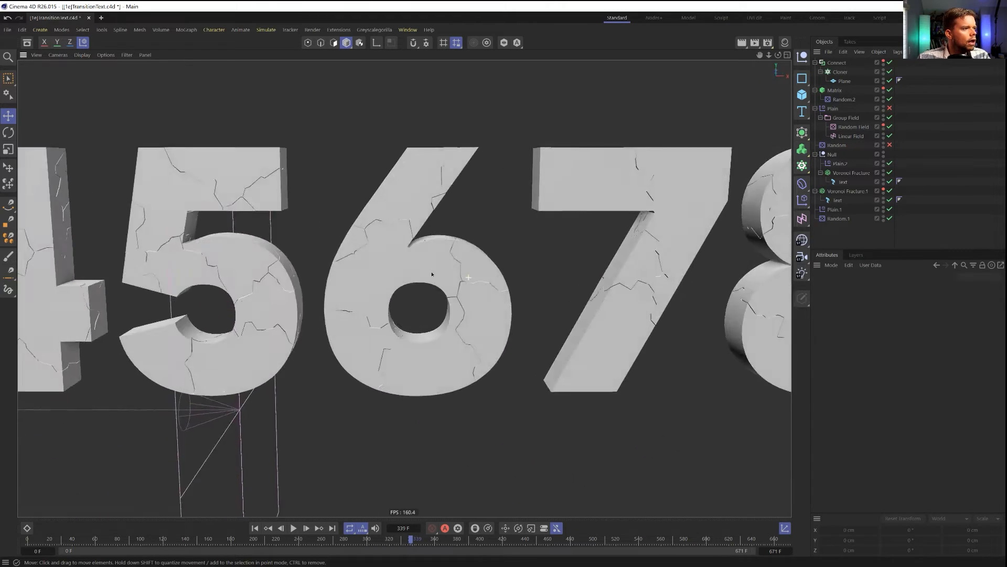
right_click_drag(476, 277, 425, 273, "alt")
middle_click_drag(425, 272, 515, 259, "alt")
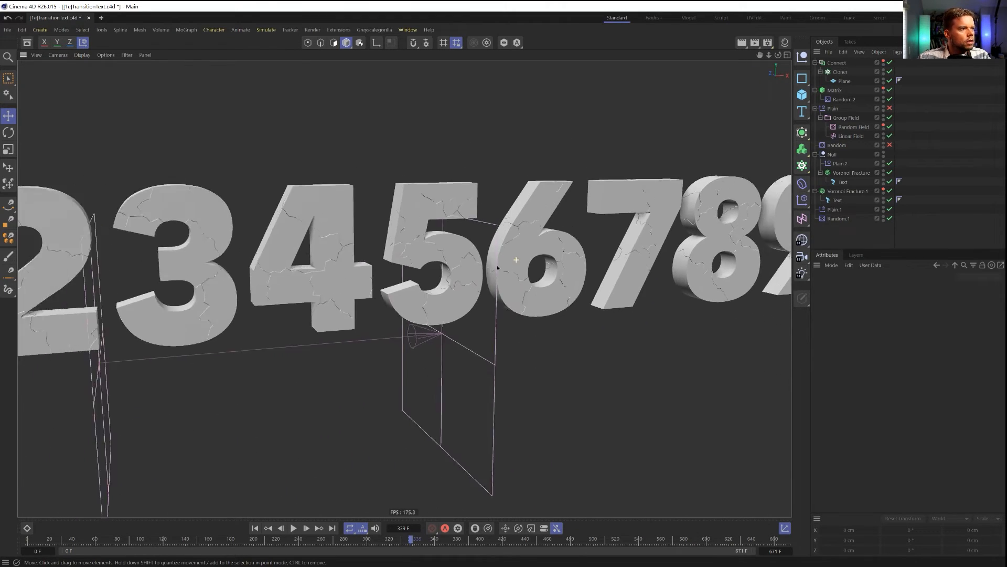
right_click_drag(515, 259, 475, 264, "alt")
left_click_drag(475, 264, 480, 262, "alt")
right_click_drag(480, 263, 565, 248, "alt")
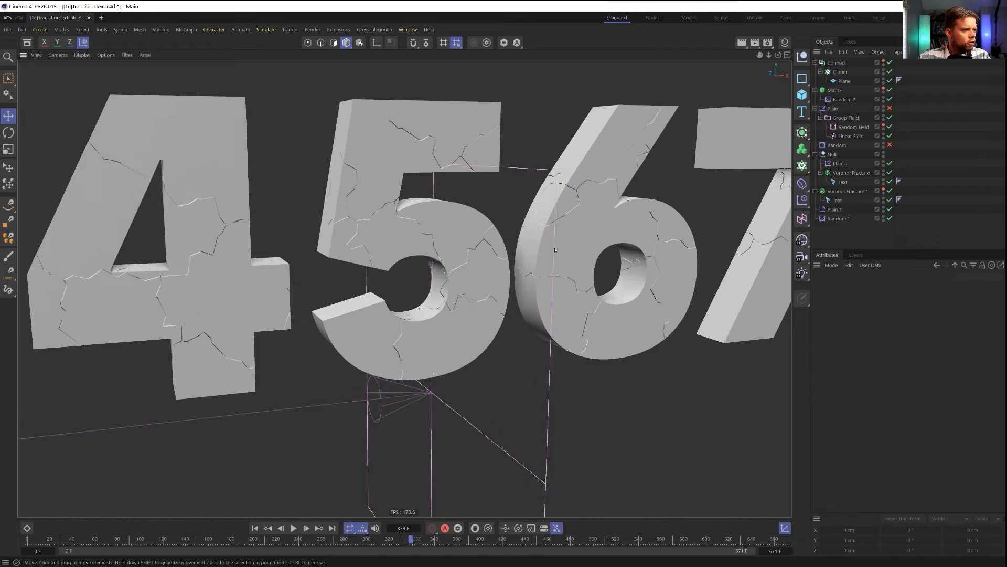
mouse_move(555, 250)
left_mouse_down("alt")
mouse_move(375, 265)
mouse_move(564, 256)
left_mouse_up("alt")
right_click_drag(563, 256, 487, 269, "alt")
left_click_drag(487, 269, 468, 246, "alt")
middle_click_drag(468, 246, 609, 308, "alt")
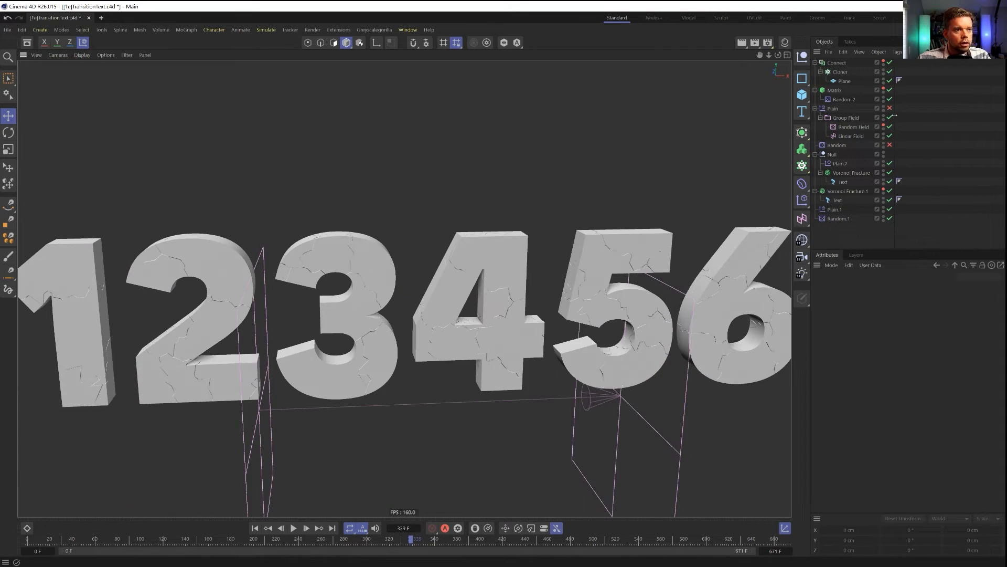
Re-enable the Random and first Plain effectors and slide the Linear Field back along X to 87.5 cm to test the digits' break-up
left_click(890, 145)
left_click(889, 108)
right_click_drag(618, 315, 569, 320, "alt")
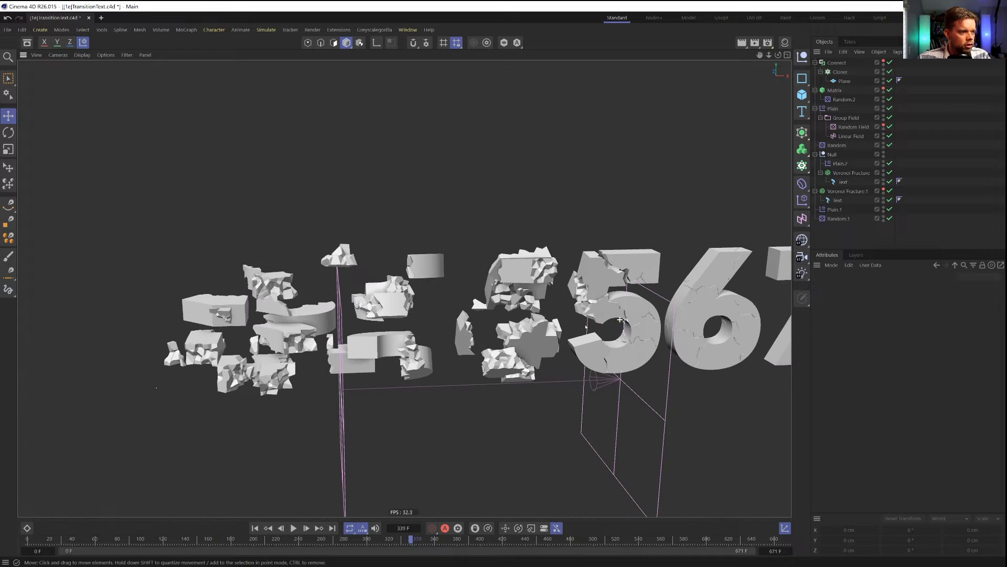
left_click(848, 136)
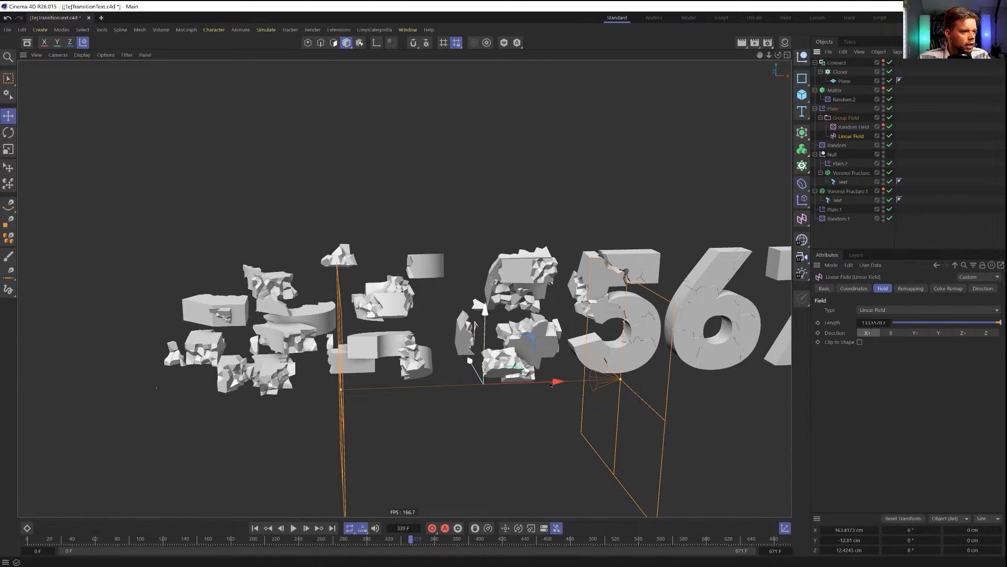
left_click_drag(555, 382, 527, 346)
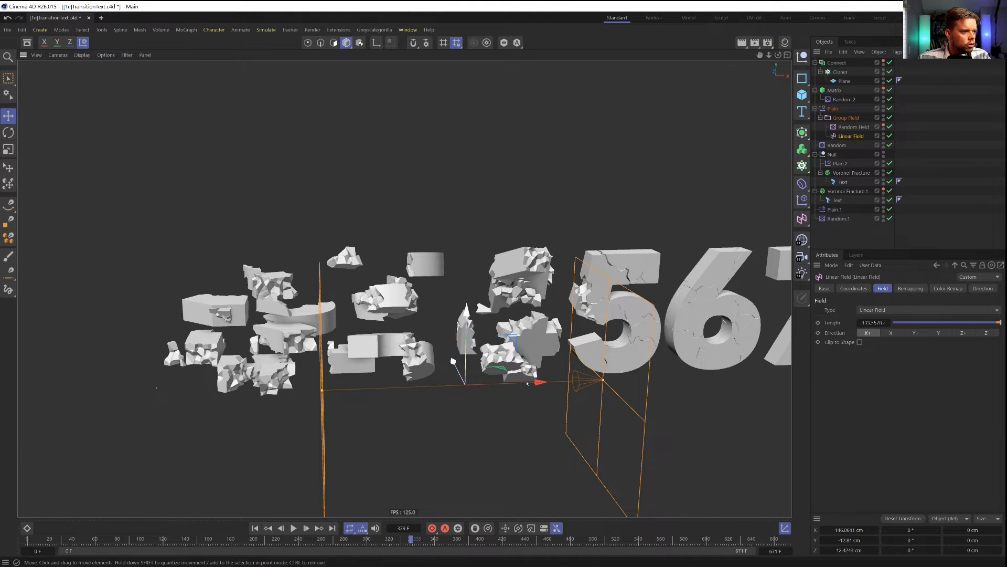
left_click_drag(527, 383, 464, 336)
left_click_drag(545, 382, 522, 364)
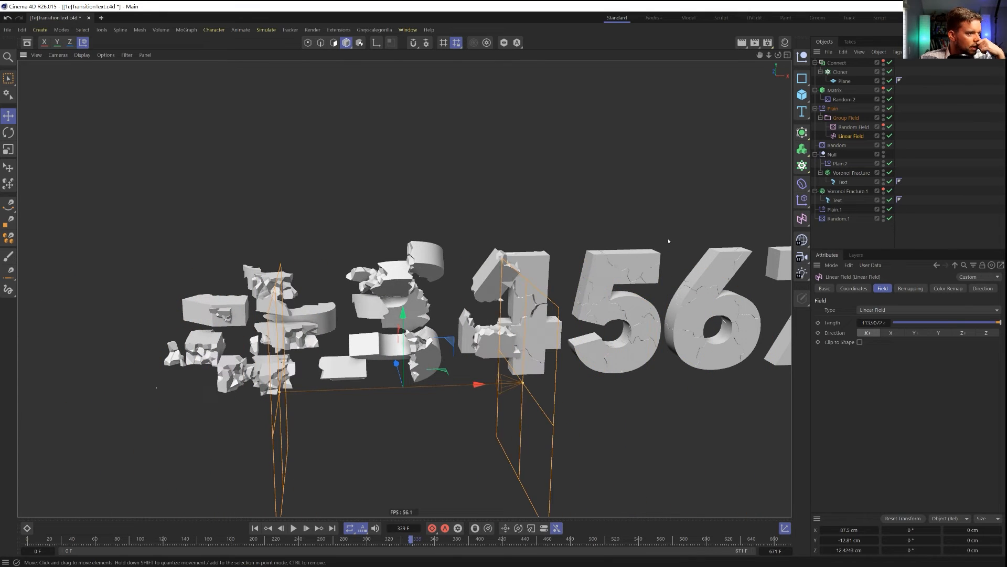
Delete the first Plain effector with its fields, the Random effector, and the Connect and Matrix objects with their children
left_click(832, 109)
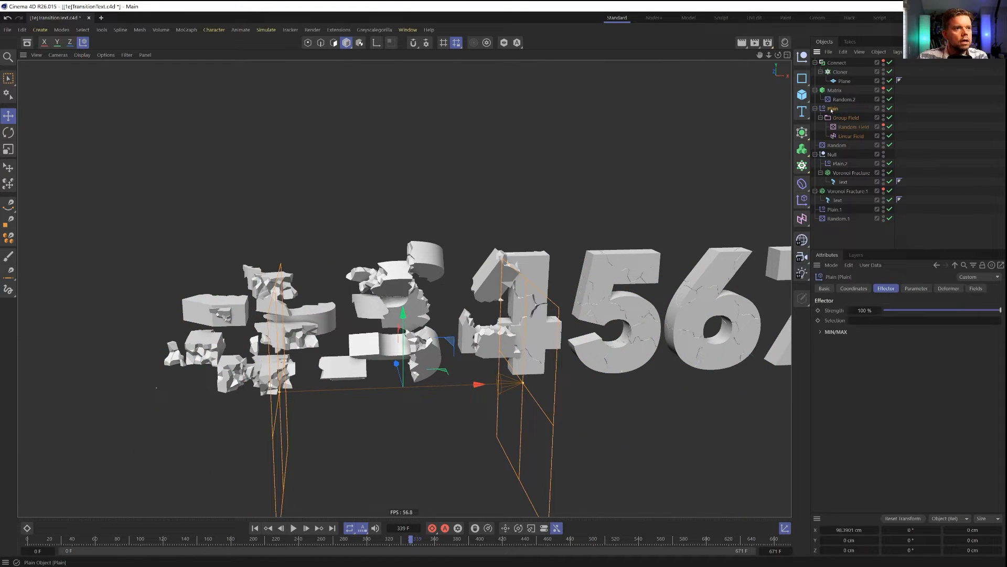
key("Delete")
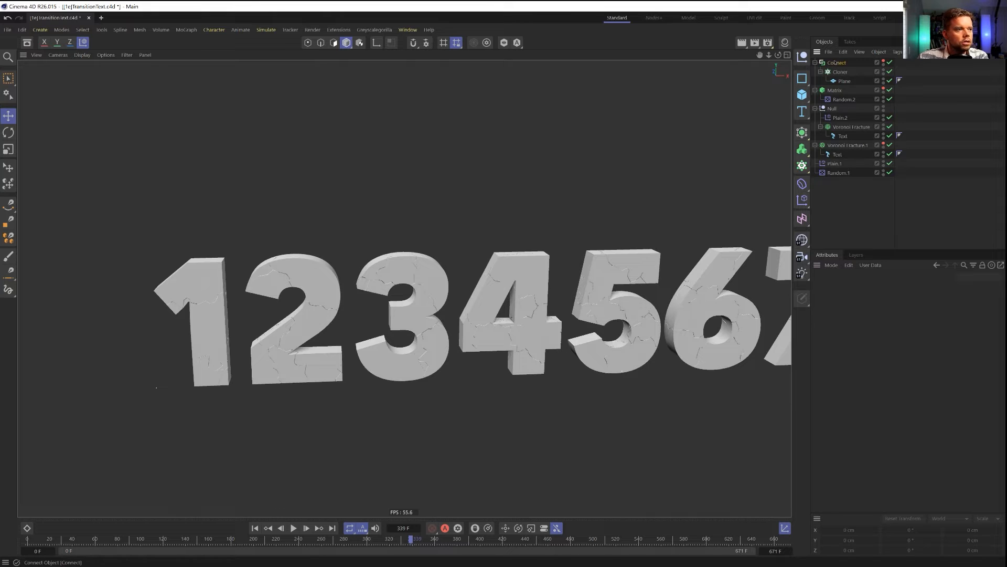
left_click(835, 63)
left_click(835, 90, "shift")
key("Delete")
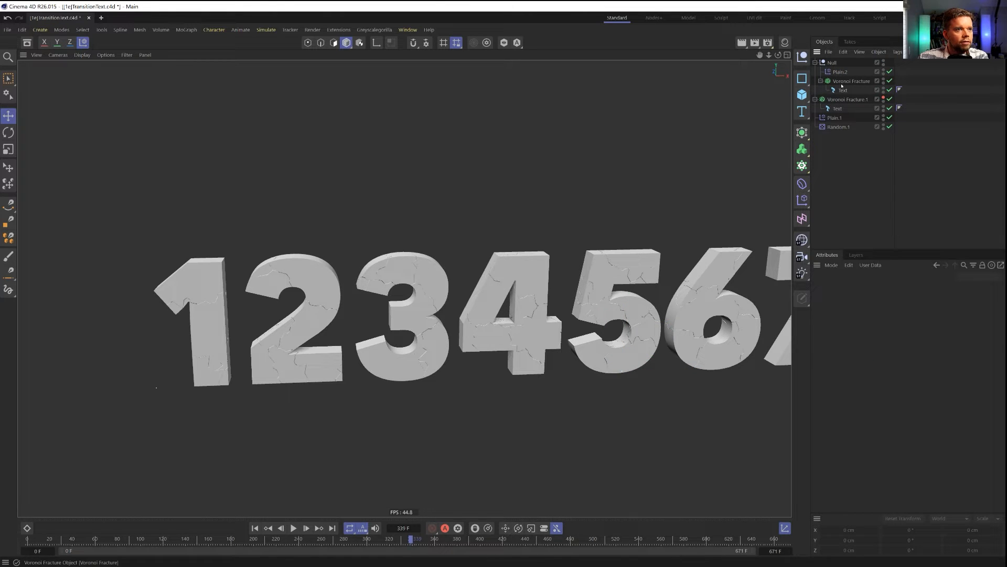
Delete the hidden Voronoi Fracture.1 with its text, plus the Plain.1 and Random.1 effectors
left_click(837, 100)
key("Delete")
left_click(835, 99)
key("Delete")
left_click(835, 98)
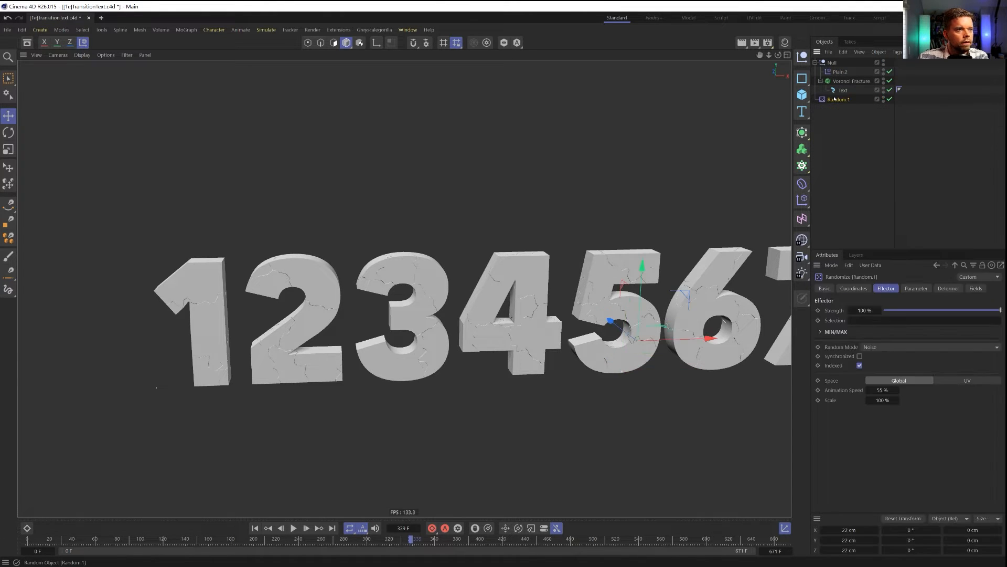
key("Delete")
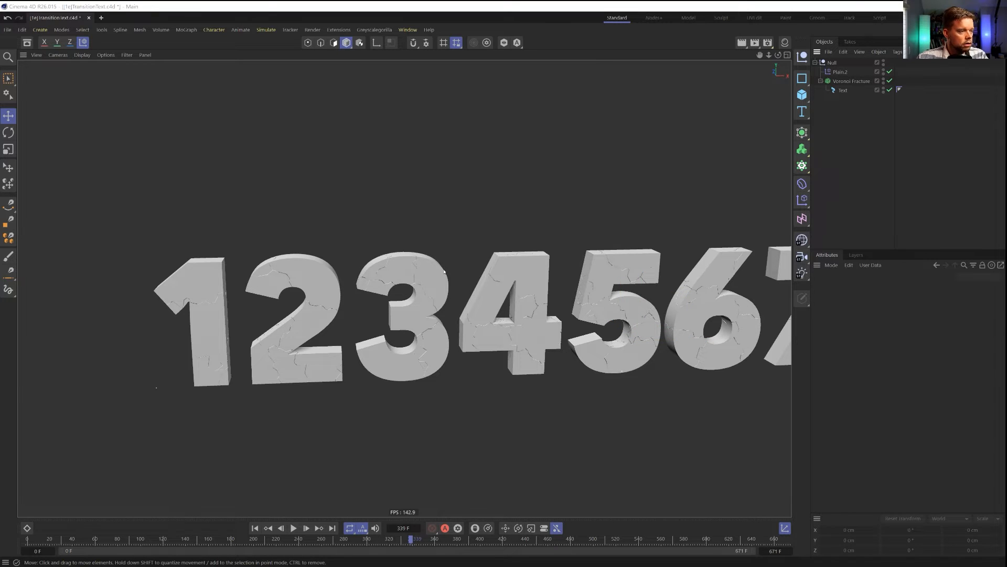
Save the scene as a new version named [1f]TransitionText.c4d in the SceneFiles folder
key("ctrl+shift+s")
left_click(73, 351)
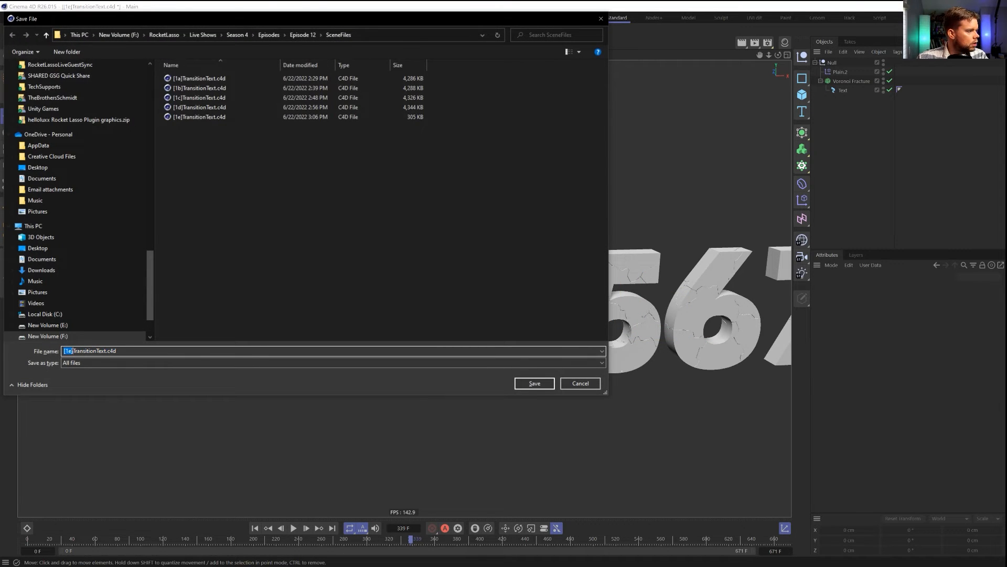
key("BackSpace")
type("f")
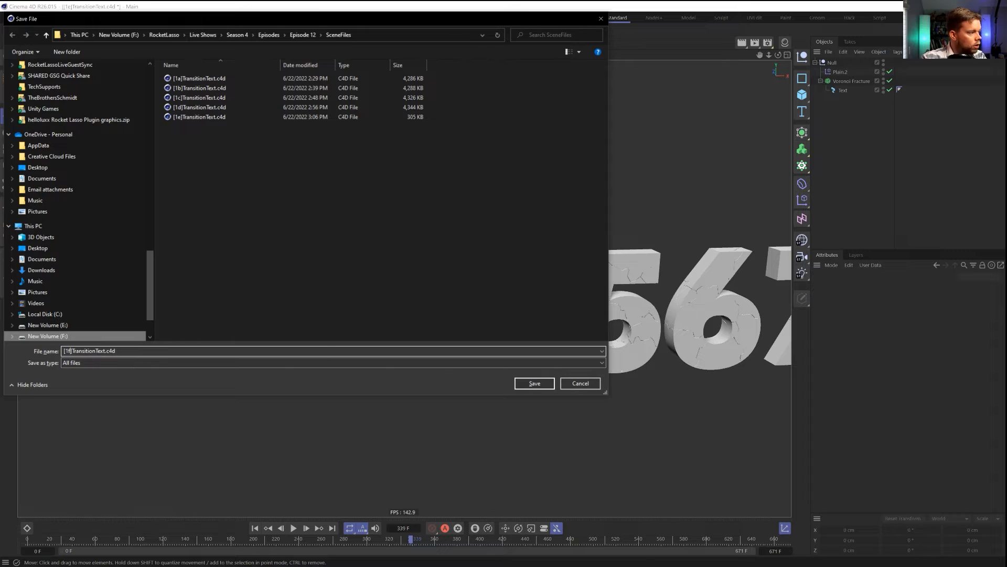
key("Return")
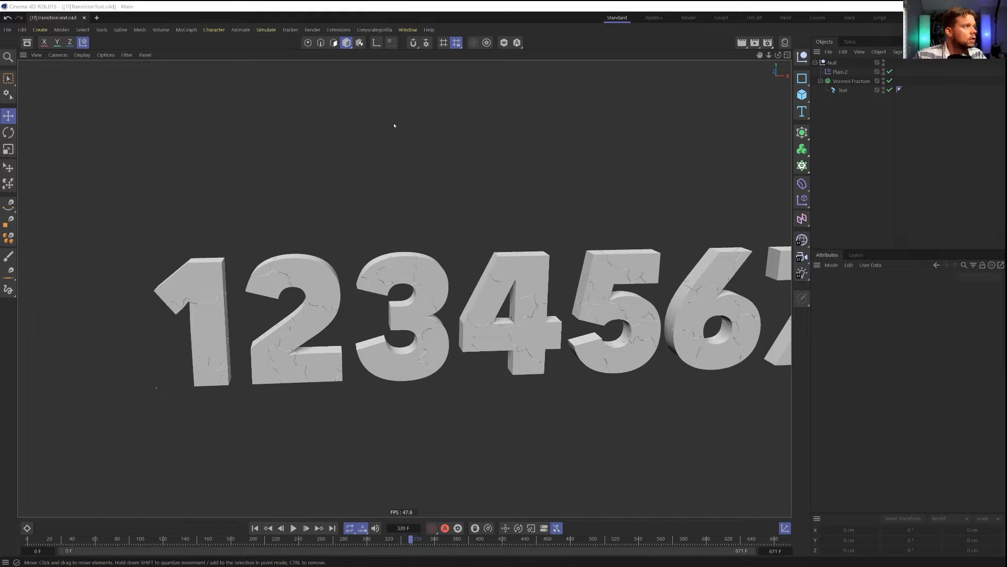
Frame the whole row of digits and select the Null that holds the numbers' fracture setup
middle_click_drag(688, 280, 584, 253, "alt")
right_click_drag(583, 253, 452, 248, "alt")
middle_click_drag(452, 248, 443, 281, "alt")
right_click_drag(443, 281, 449, 282, "alt")
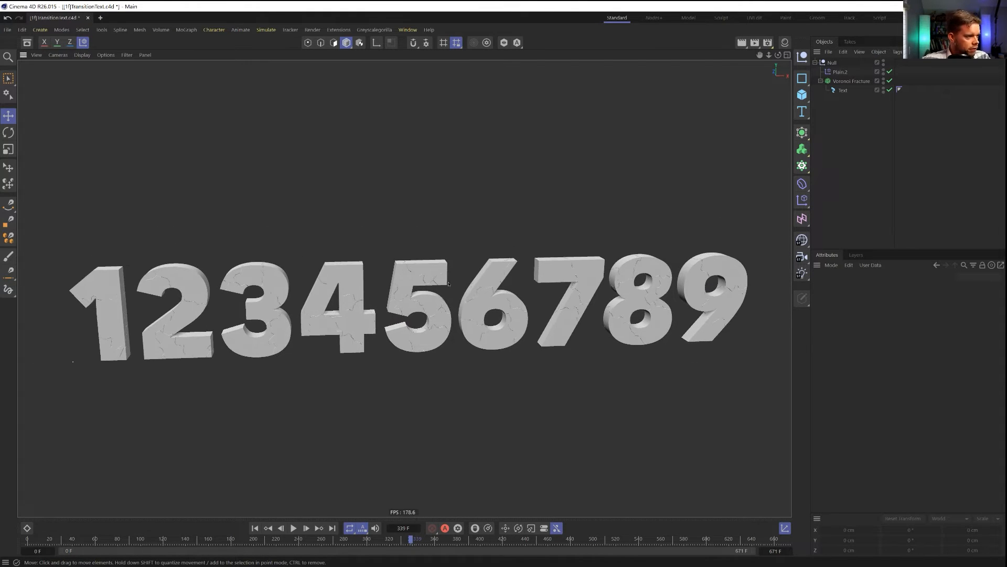
middle_click_drag(449, 283, 437, 272, "alt")
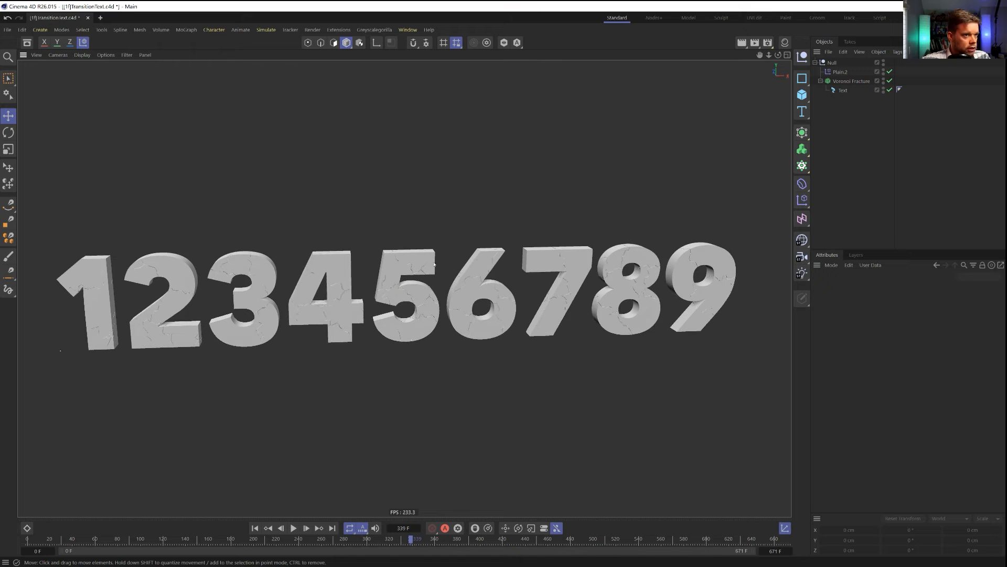
left_click(850, 82)
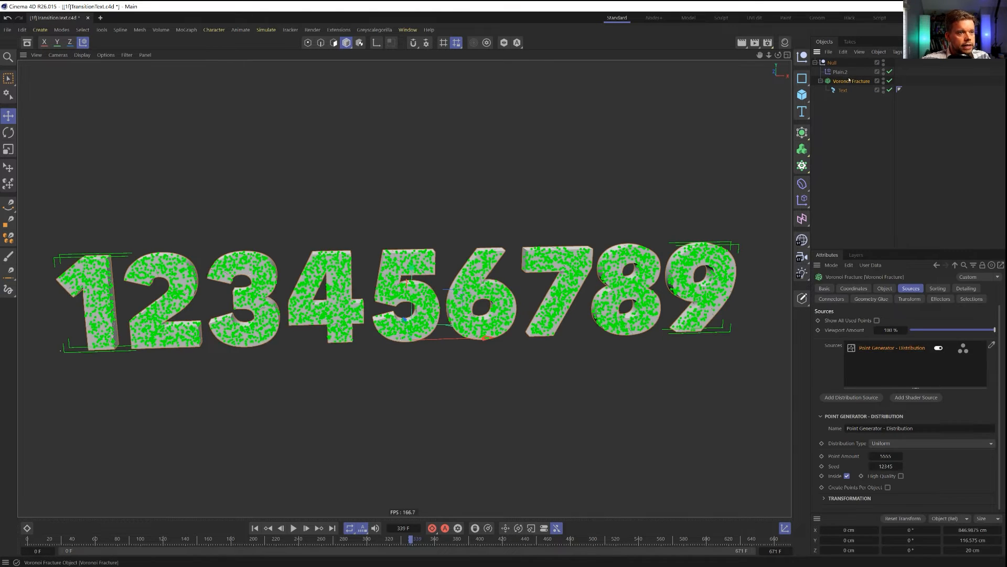
left_click(830, 63)
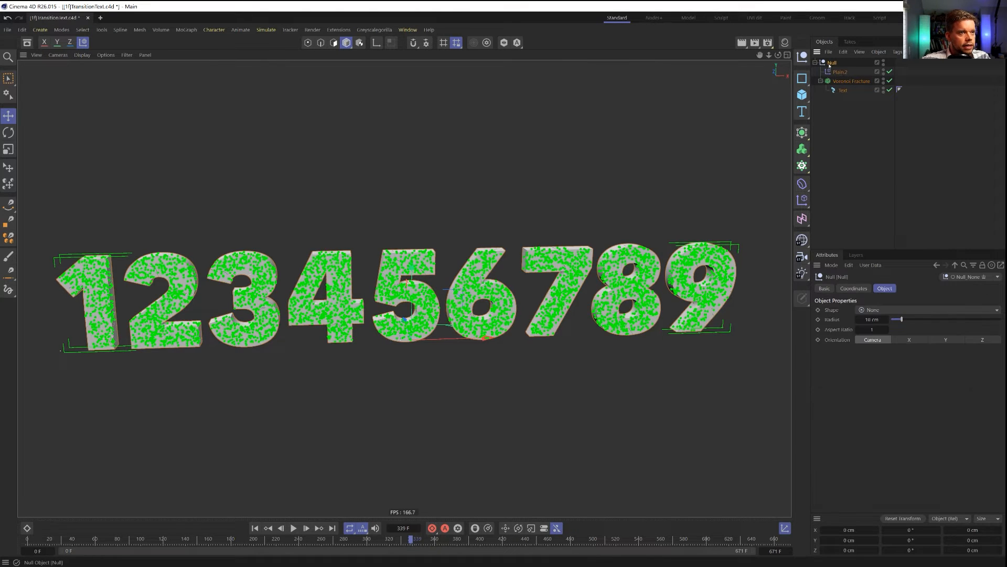
Place the Null group with the fractured text under a Connect generator with Weld turned off
left_click(801, 132)
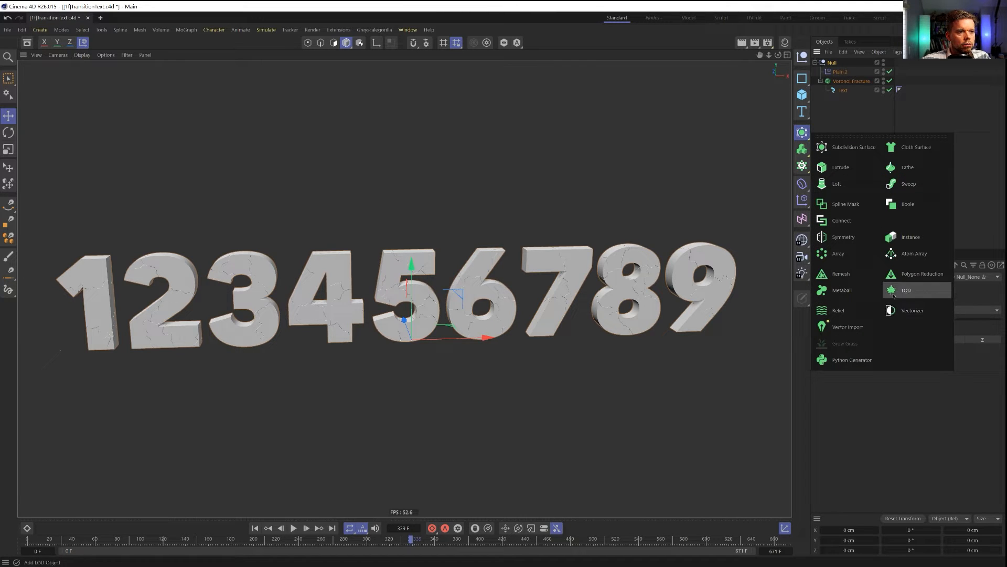
left_click(839, 220)
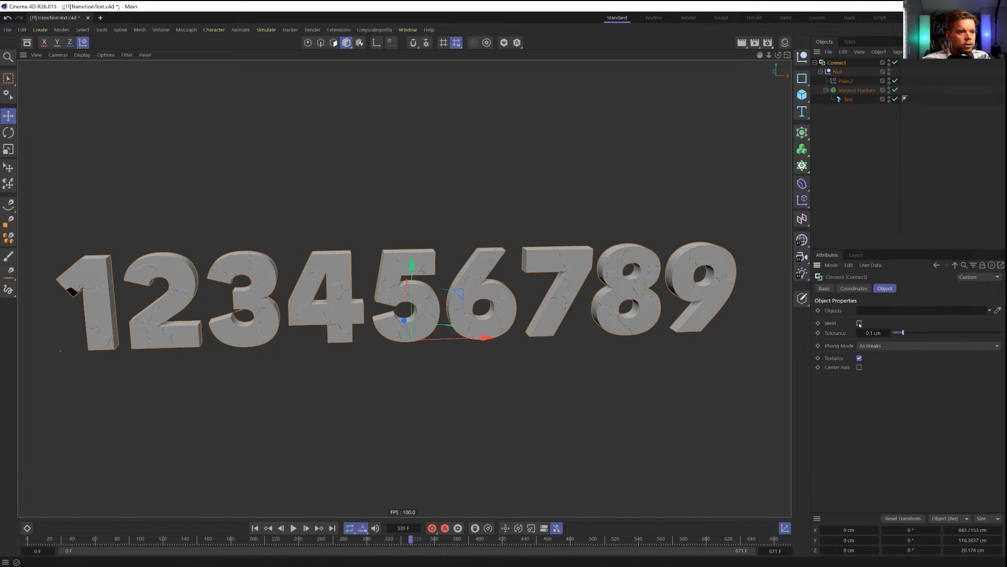
left_click(815, 63)
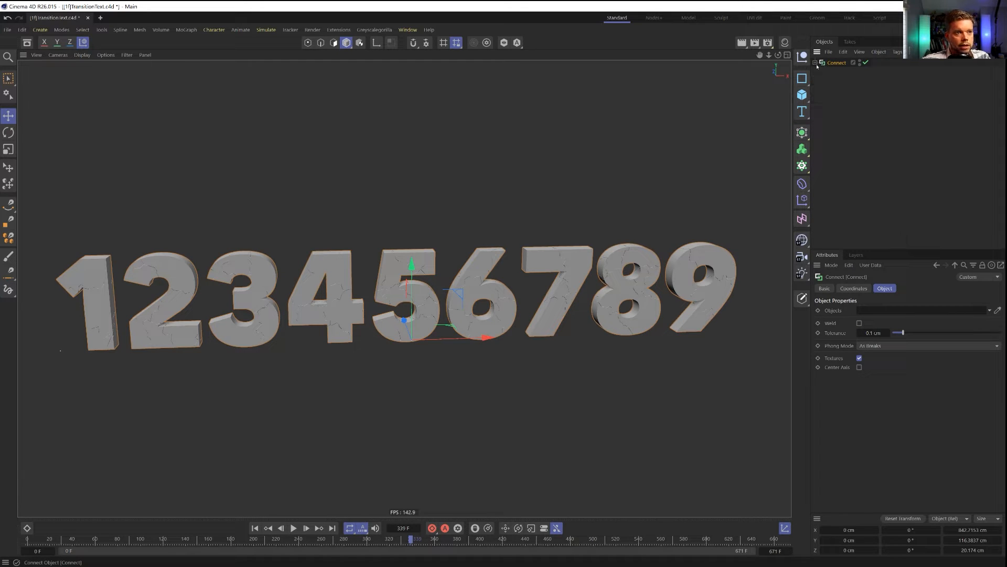
Add an RKT Mesh To Spline object as parent of the Connect and override its exceeded point cap
left_click_drag(472, 280, 472, 304, "alt")
left_click(339, 29)
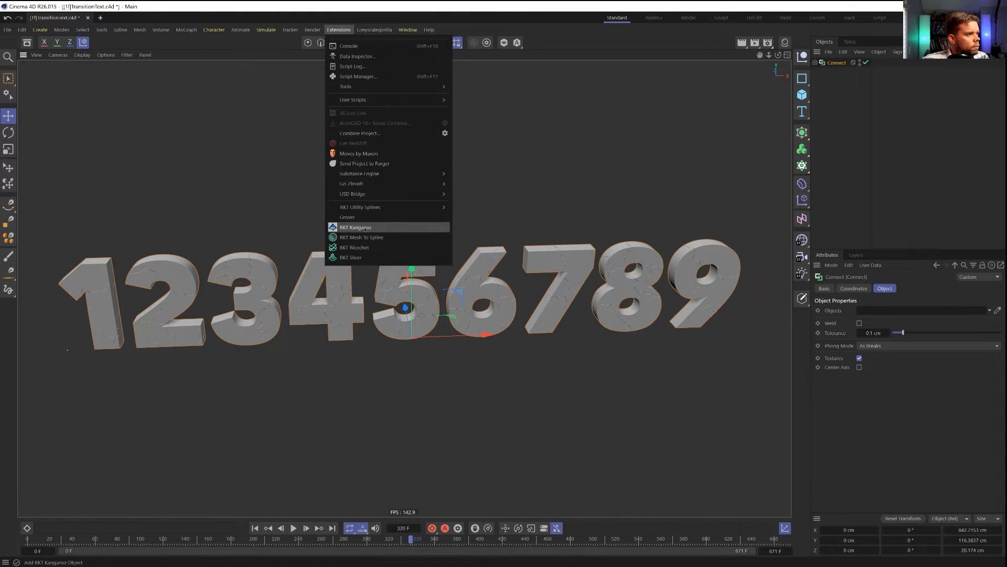
left_click(369, 238)
middle_click_drag(295, 292, 444, 265, "alt")
scroll(443, 265, "up", 5)
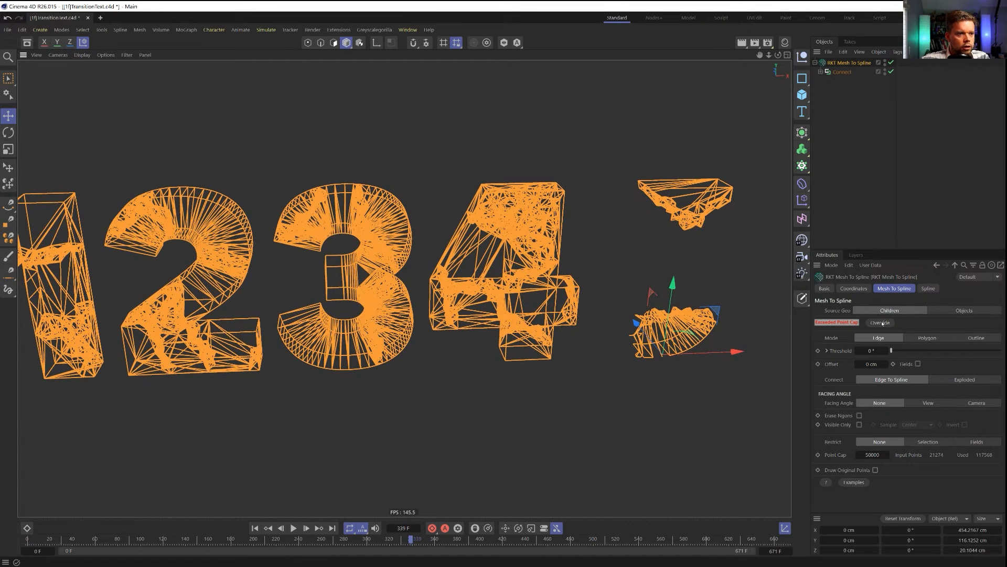
left_click(882, 322)
Enable Erase Ngons on the Mesh To Spline object to drop the triangulation lines from the numbers
left_click_drag(524, 231, 505, 261, "alt")
scroll(505, 262, "up", 3)
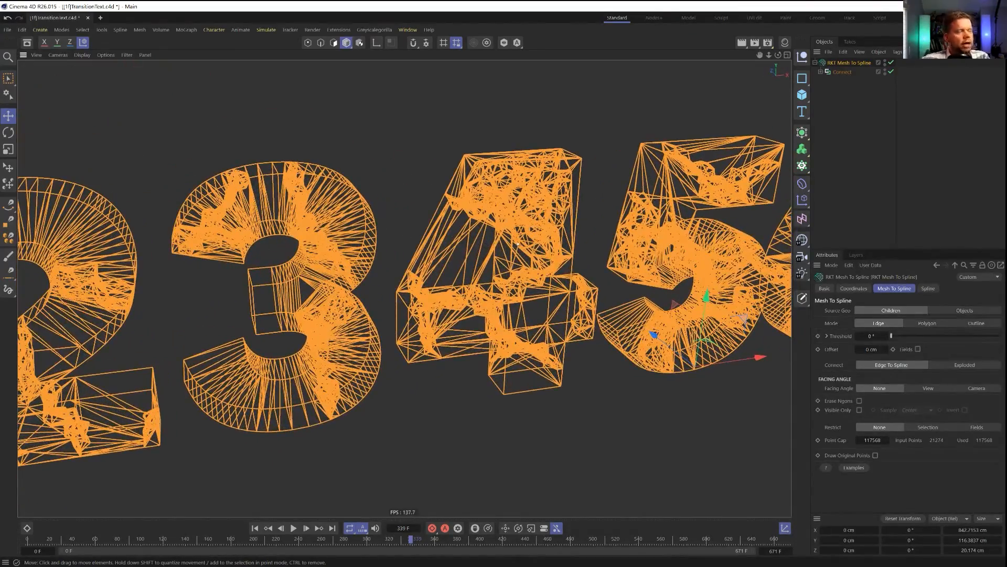
scroll(472, 239, "up", 4)
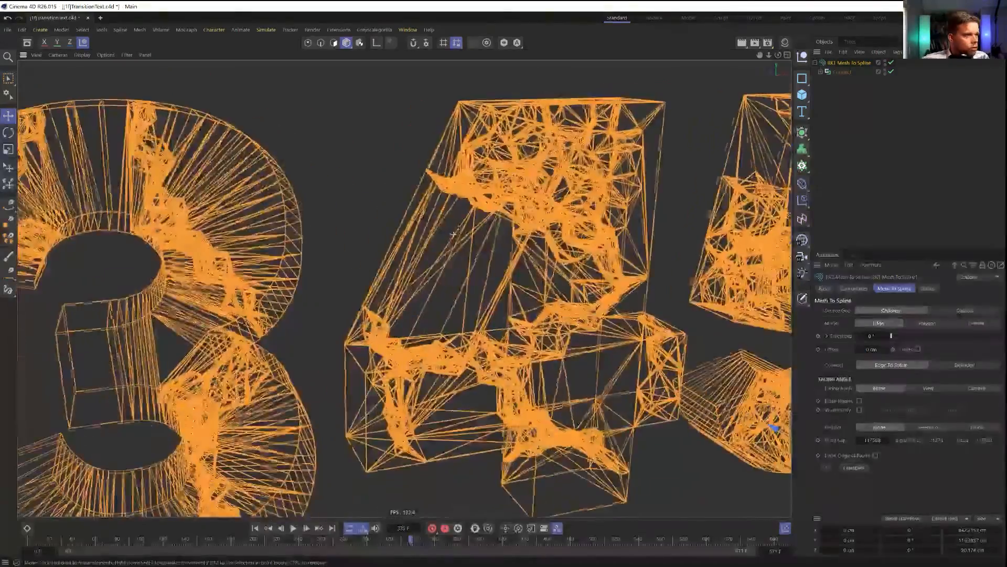
scroll(453, 235, "down", 3)
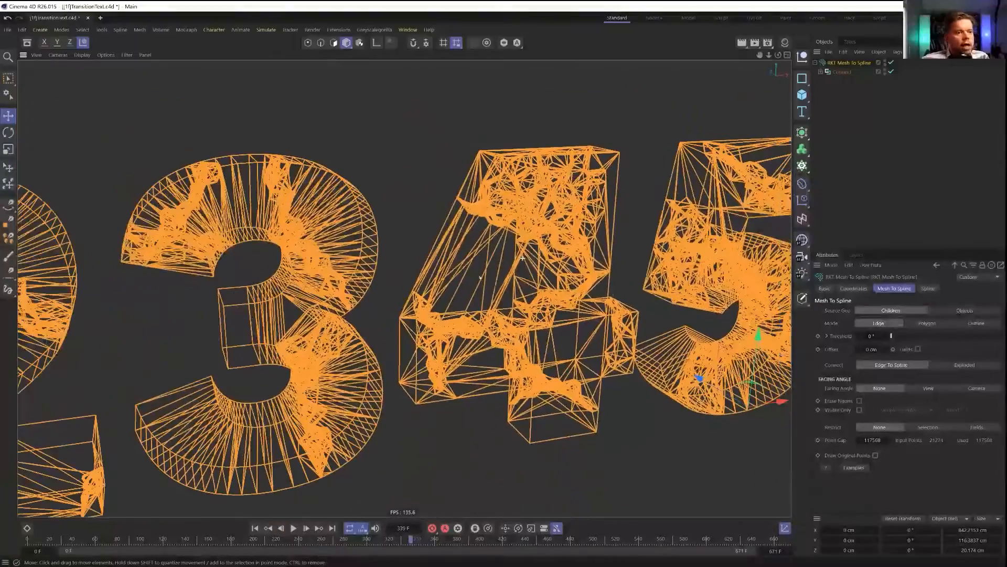
left_click(859, 400)
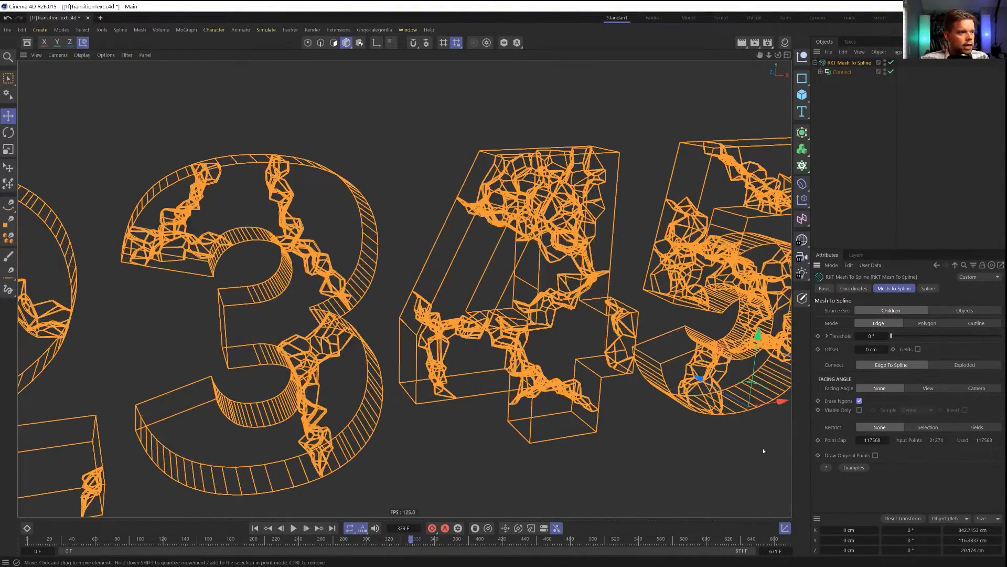
Try raising the Mesh To Spline edge threshold one degree at a time to 10°, and return it to 0°
left_click_drag(562, 288, 546, 206, "alt")
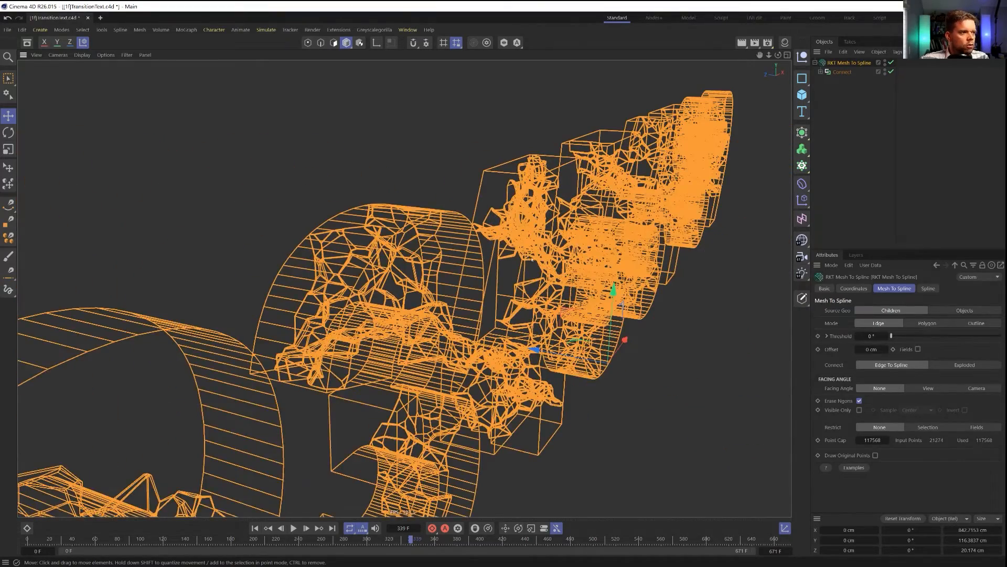
left_click_drag(531, 259, 462, 283, "alt")
scroll(522, 254, "up", 3)
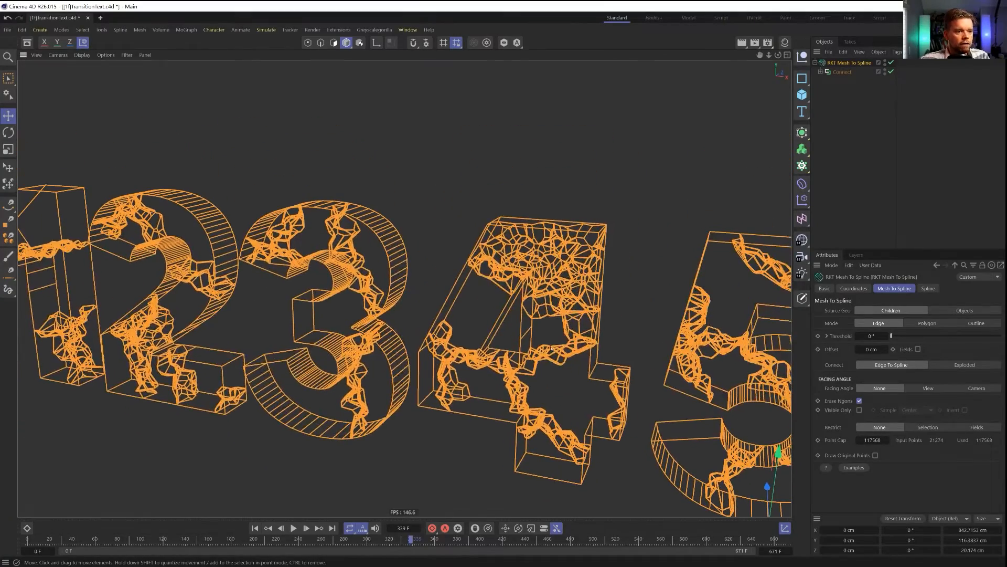
left_click(886, 336)
left_click(886, 336)
left_click(886, 336)
left_click(887, 336)
left_click(887, 336)
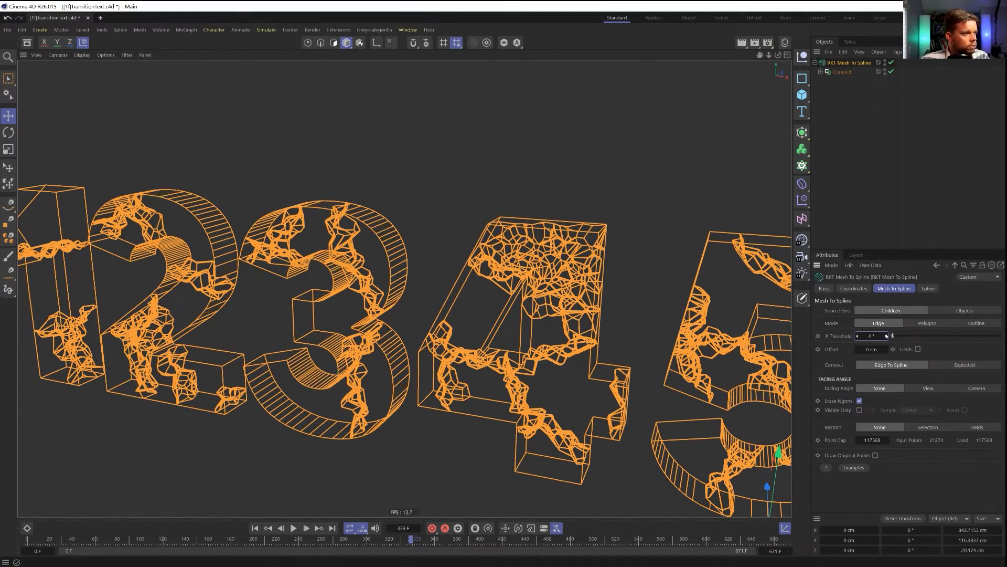
left_click(886, 336)
left_click(887, 336)
left_click(886, 336)
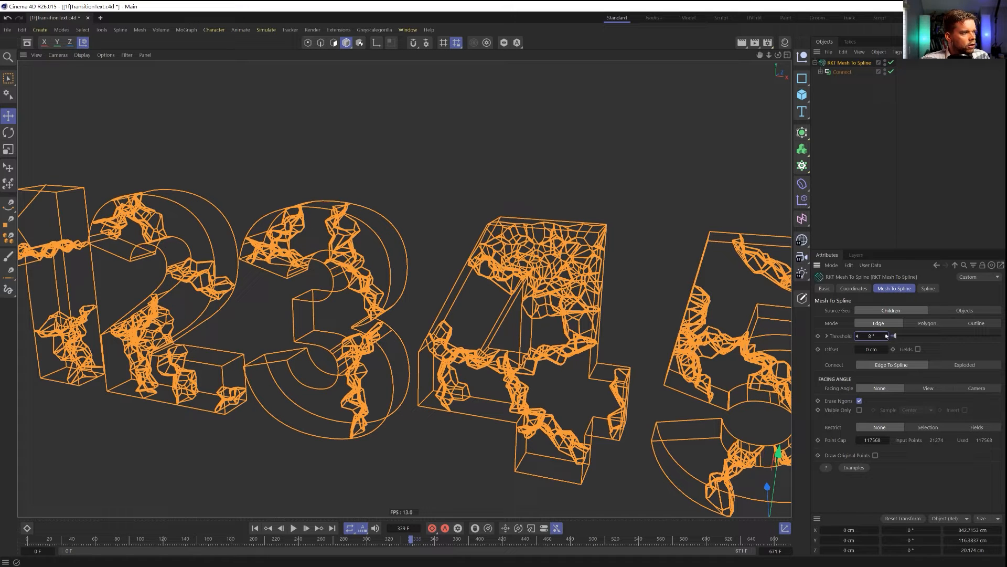
left_click(887, 336)
left_click(887, 336)
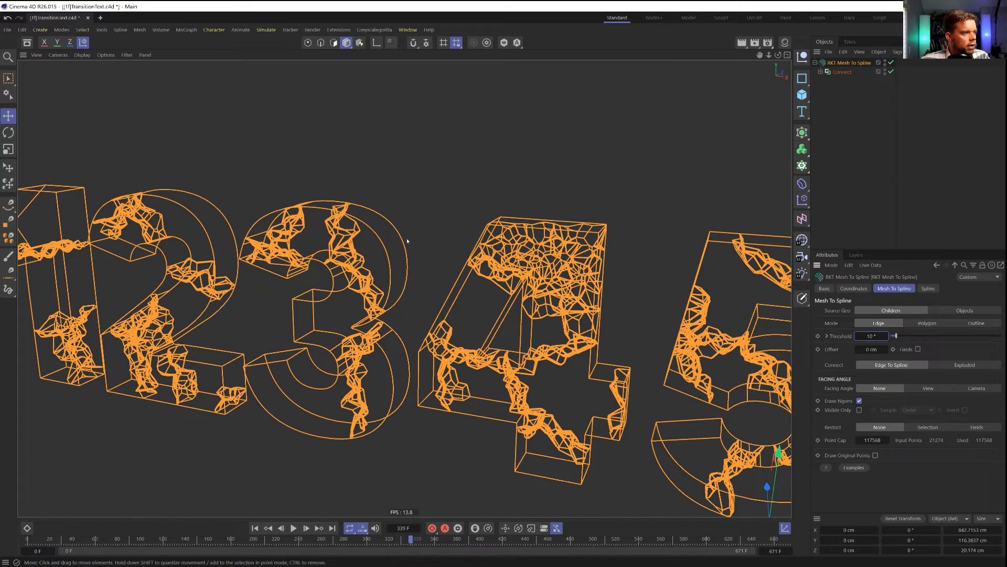
left_click_drag(896, 336, 881, 340)
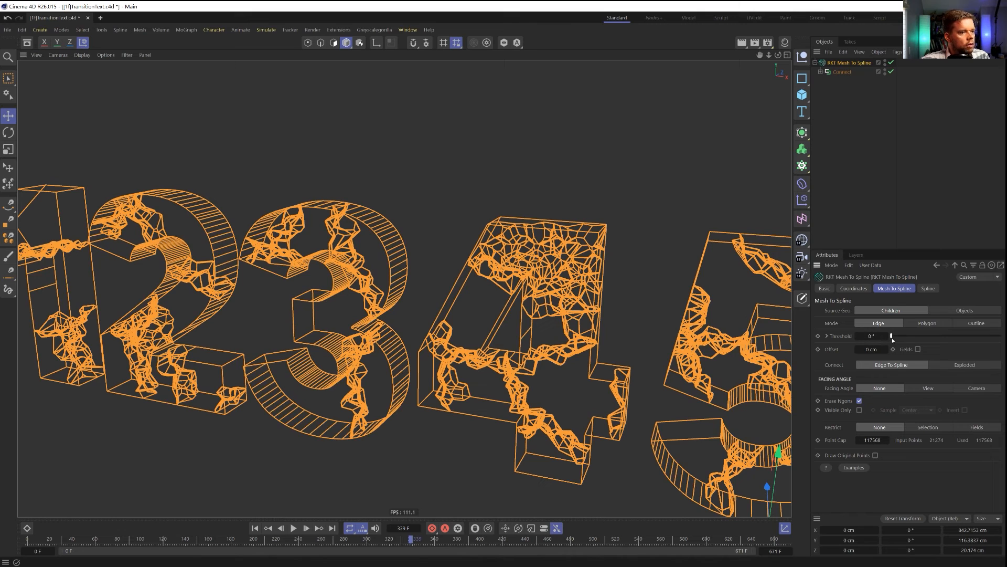
Raise the Mesh To Spline edge threshold to 17° to remove the lines along the curved sides
left_click(887, 337)
left_click(887, 336)
left_click(888, 336)
left_click(887, 336)
left_click(887, 336)
left_click(888, 336)
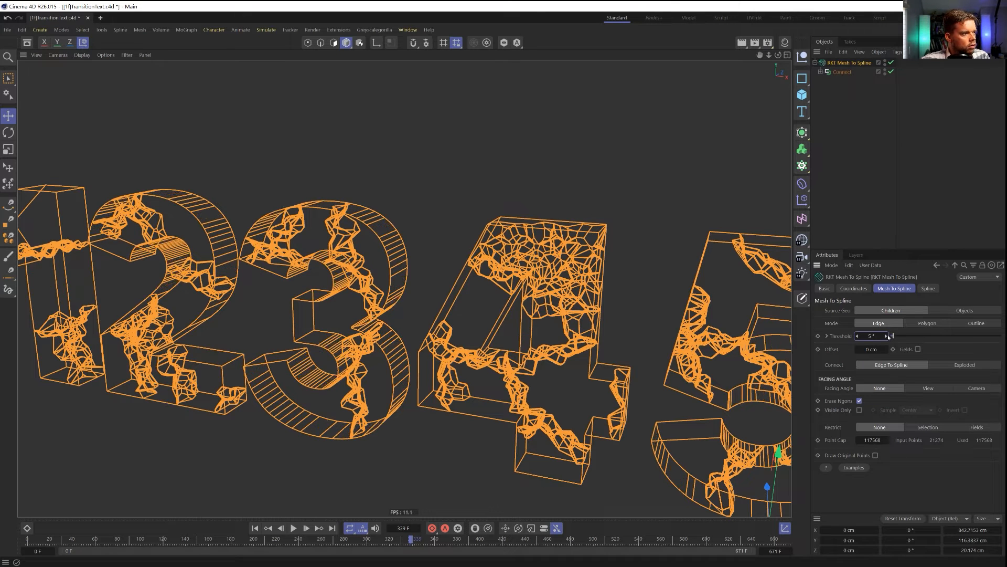
left_click(887, 336)
left_click(887, 337)
left_click(887, 337)
left_click(887, 337)
left_click(887, 337)
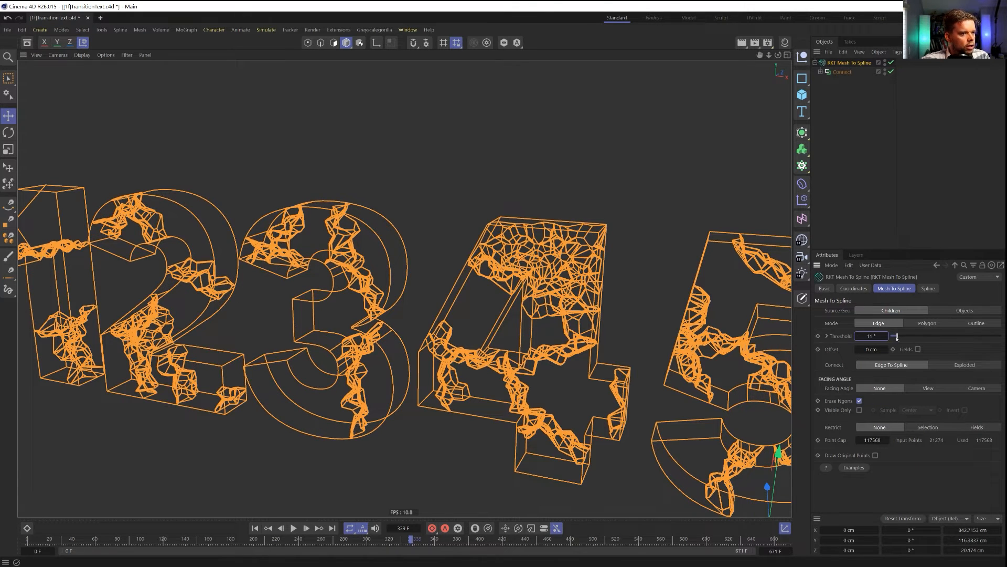
left_click_drag(897, 338, 901, 337)
Switch the spline Connect mode to Exploded and set the Mesh To Spline offset to 14 cm
left_click_drag(462, 294, 634, 288, "alt")
right_click_drag(634, 288, 570, 302, "alt")
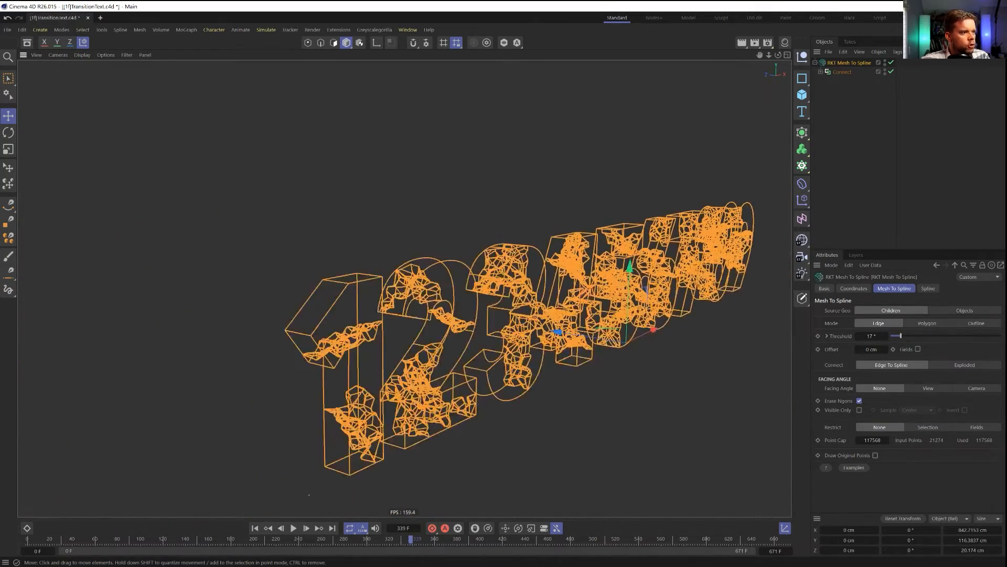
mouse_move(570, 302)
left_mouse_down("alt")
mouse_move(401, 288)
mouse_move(530, 317)
mouse_move(468, 297)
mouse_move(580, 302)
left_mouse_up("alt")
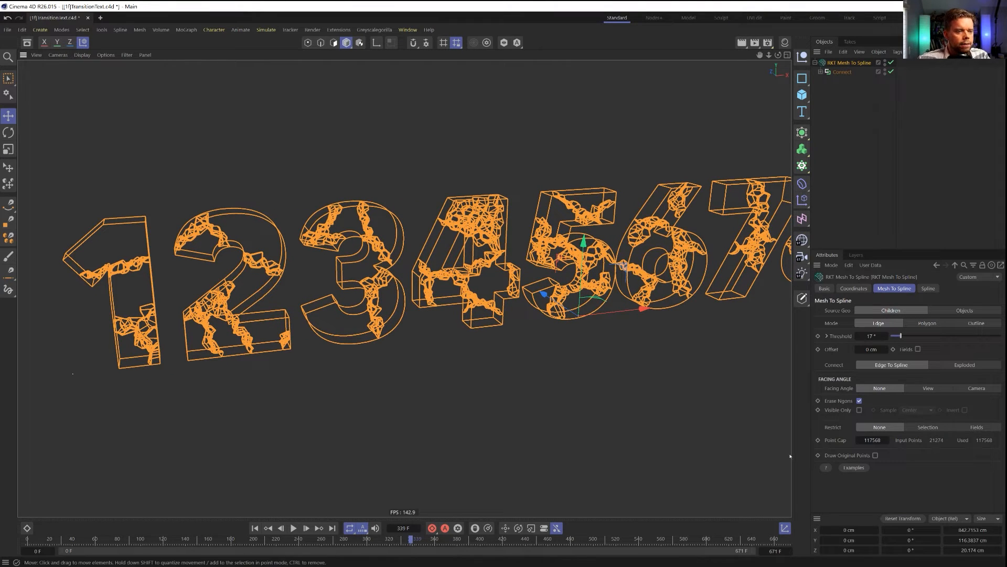
middle_click_drag(456, 246, 414, 248, "alt")
left_click_drag(525, 300, 567, 302, "alt")
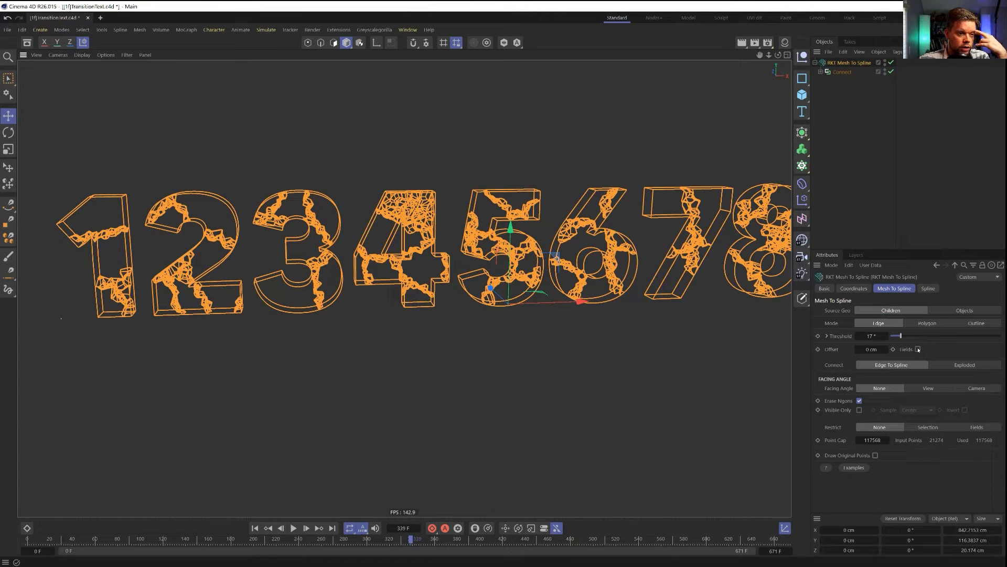
mouse_move(872, 350)
left_mouse_down()
mouse_move(898, 350)
mouse_move(873, 350)
mouse_move(887, 350)
left_mouse_up()
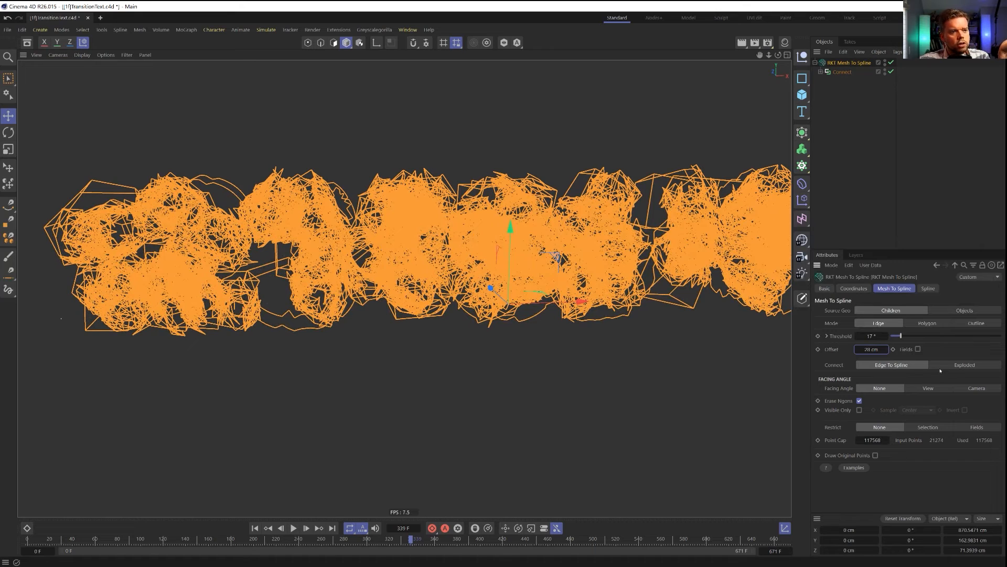
left_click(952, 366)
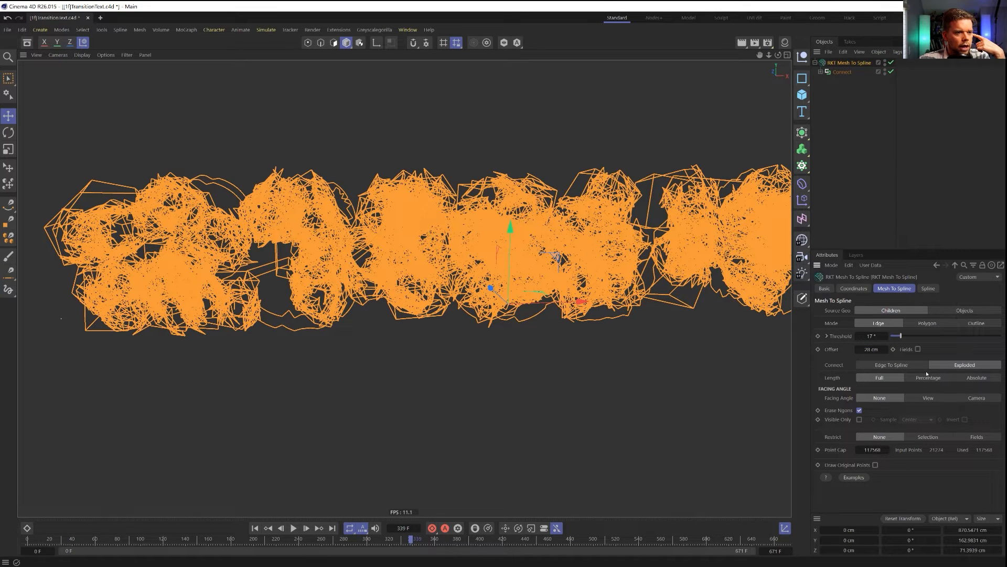
mouse_move(877, 350)
left_mouse_down()
mouse_move(857, 350)
mouse_move(872, 350)
left_mouse_up()
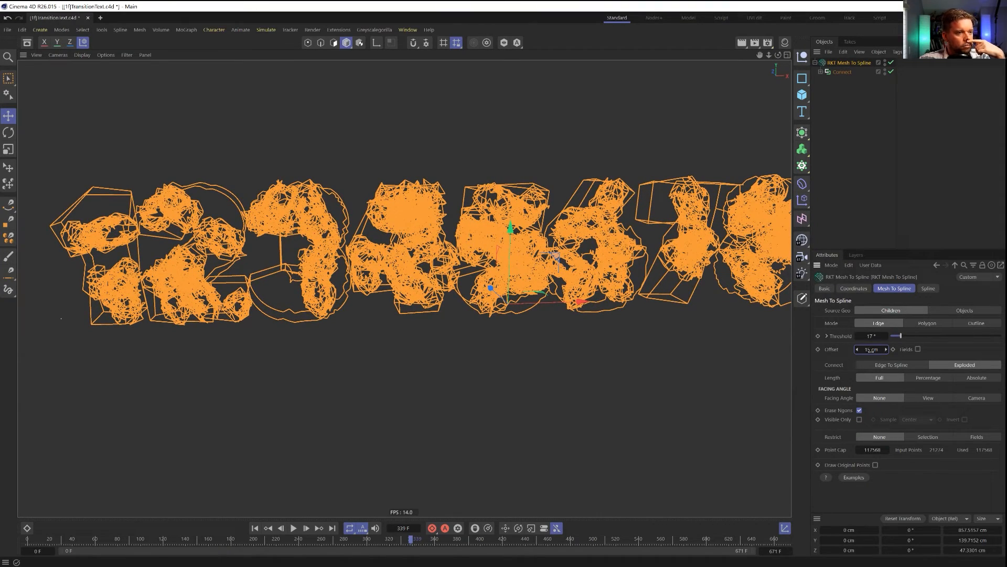
mouse_move(871, 350)
left_mouse_down()
mouse_move(886, 350)
mouse_move(870, 350)
left_mouse_up()
Shorten the exploded splines to a 33% length and raise the offset to 84 cm
left_click(932, 378)
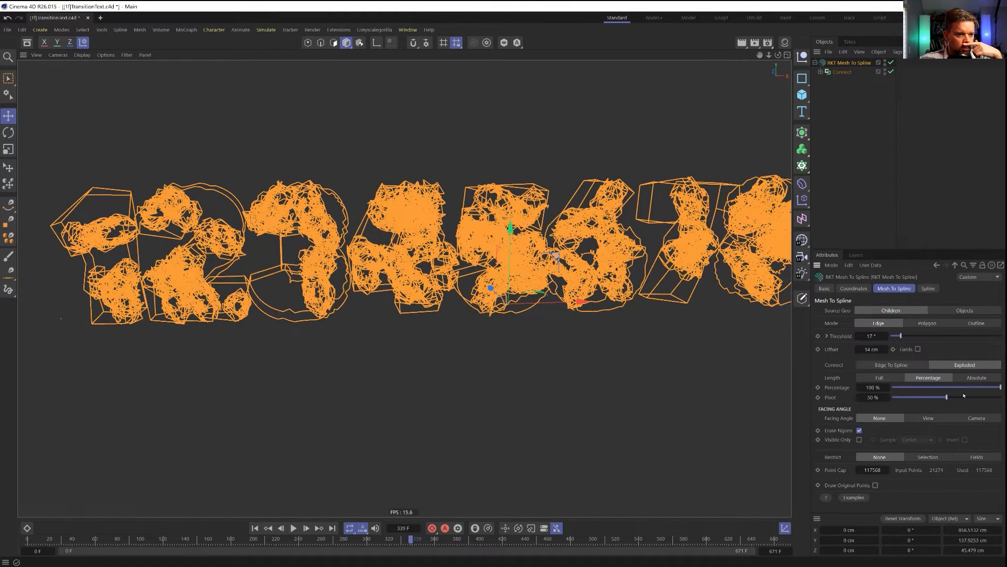
left_click_drag(979, 390, 927, 388)
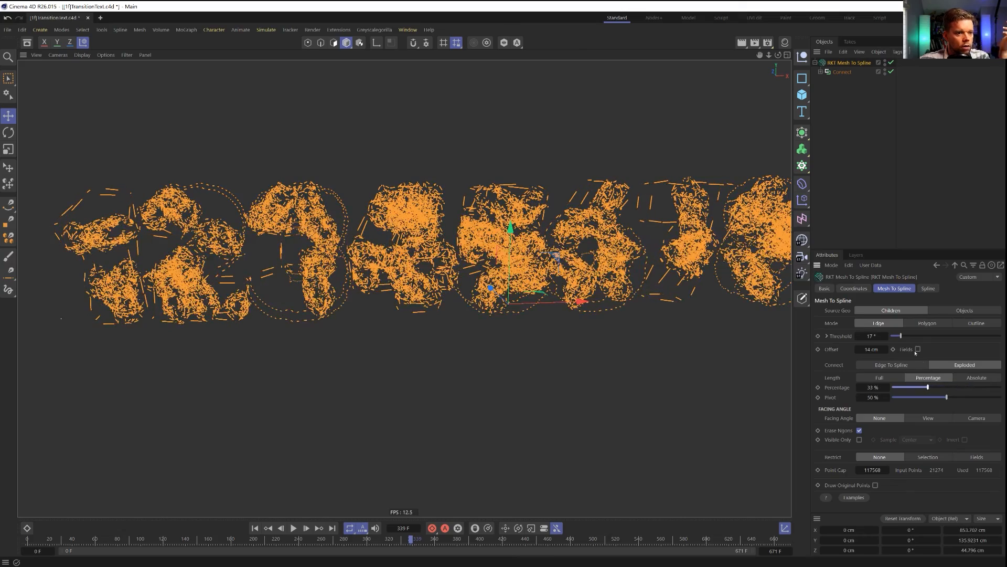
left_click_drag(885, 350, 922, 350)
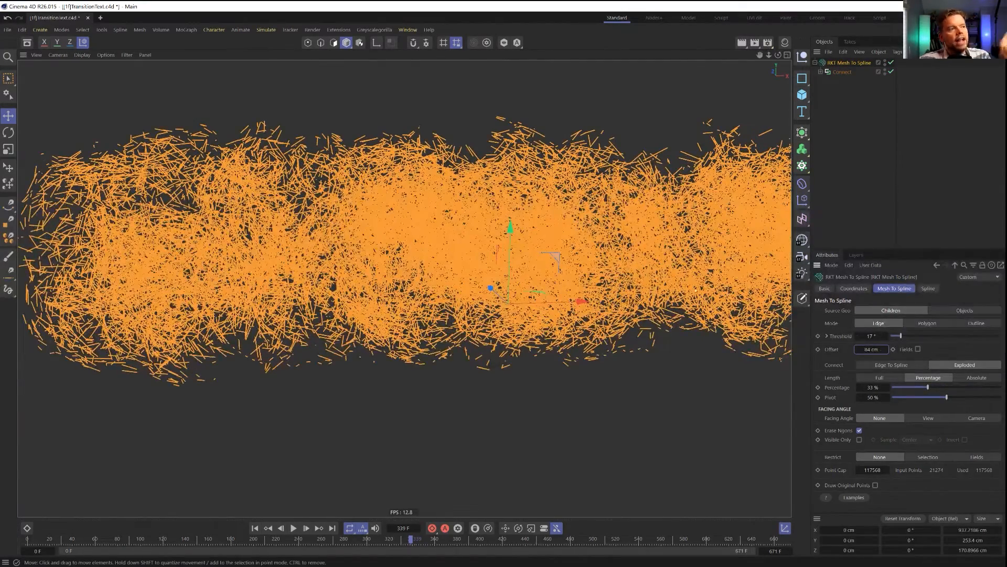
Enable fields for the offset, add a Linear Field and move it along X across the numbers back to near the centre
left_click(918, 349)
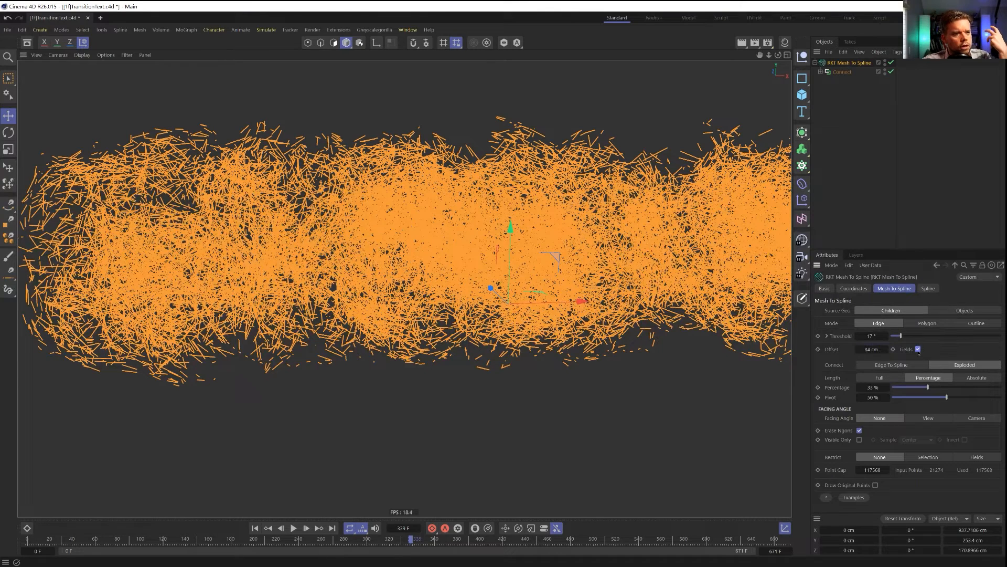
left_click(934, 288)
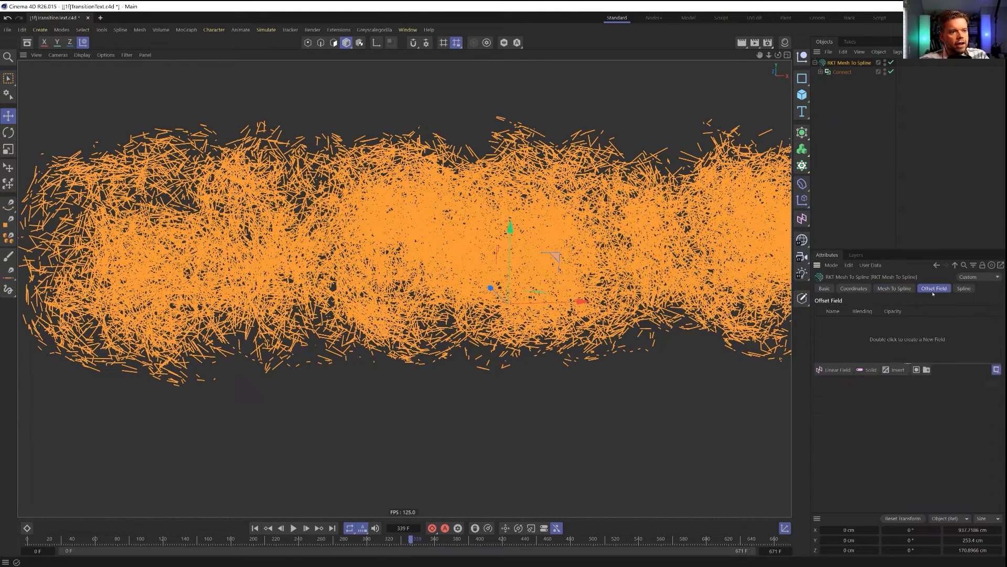
left_click(835, 369)
left_click_drag(561, 301, 852, 294)
left_click_drag(782, 293, 572, 301)
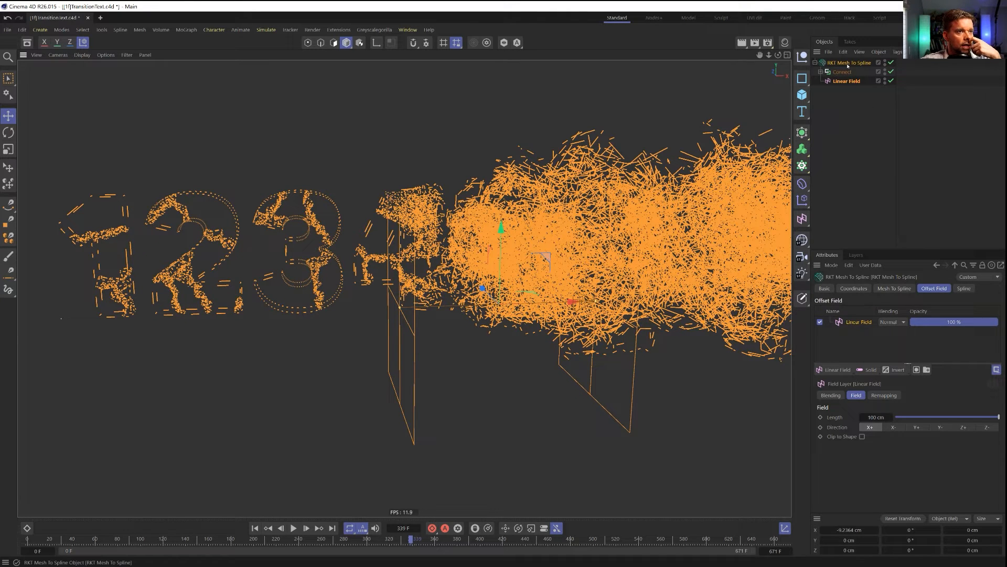
Turn off the offset fields on the Mesh To Spline, reset the offset to 0 cm and set the length to Full
left_click(848, 63)
left_click(894, 289)
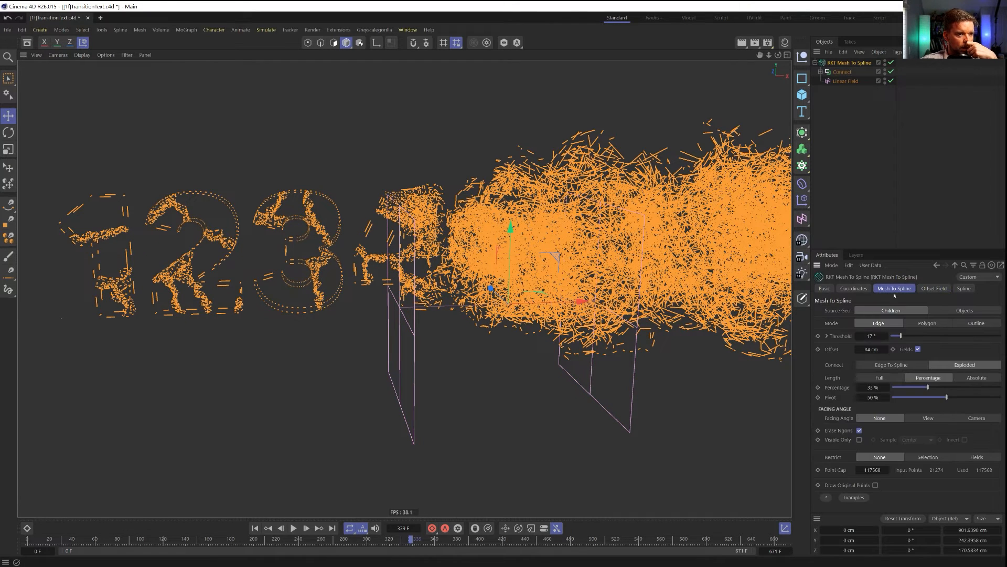
left_click(918, 349)
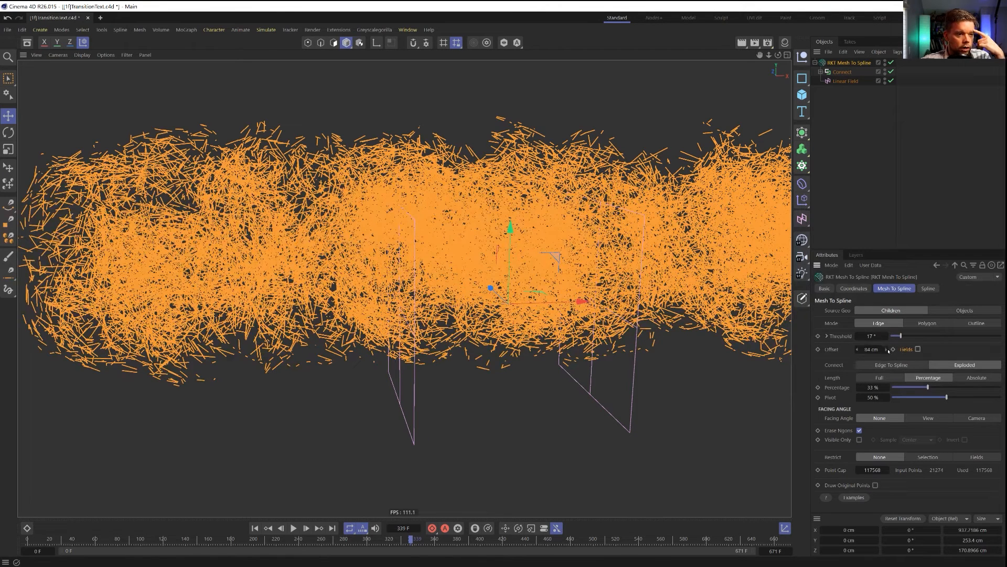
right_click(887, 350)
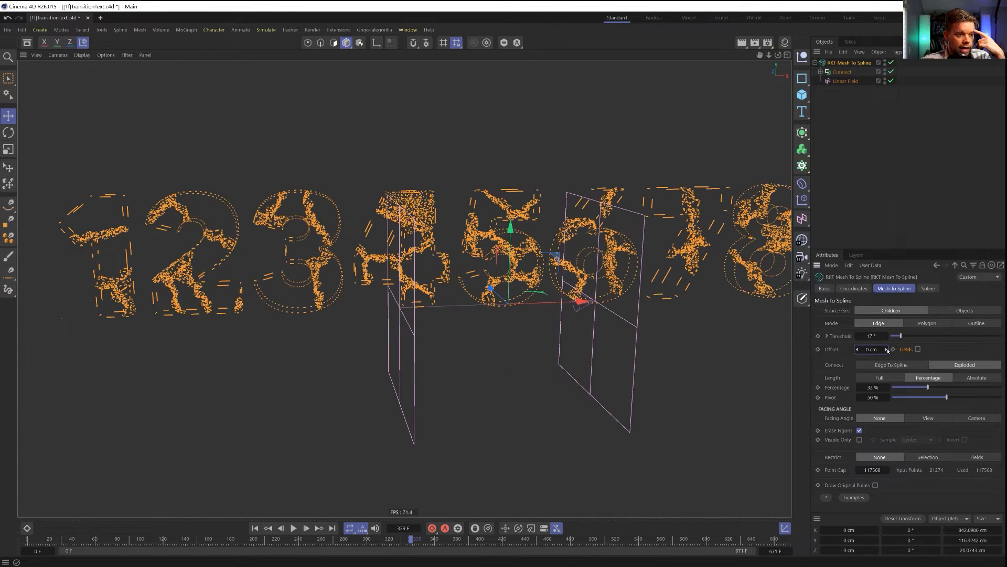
left_click(880, 377)
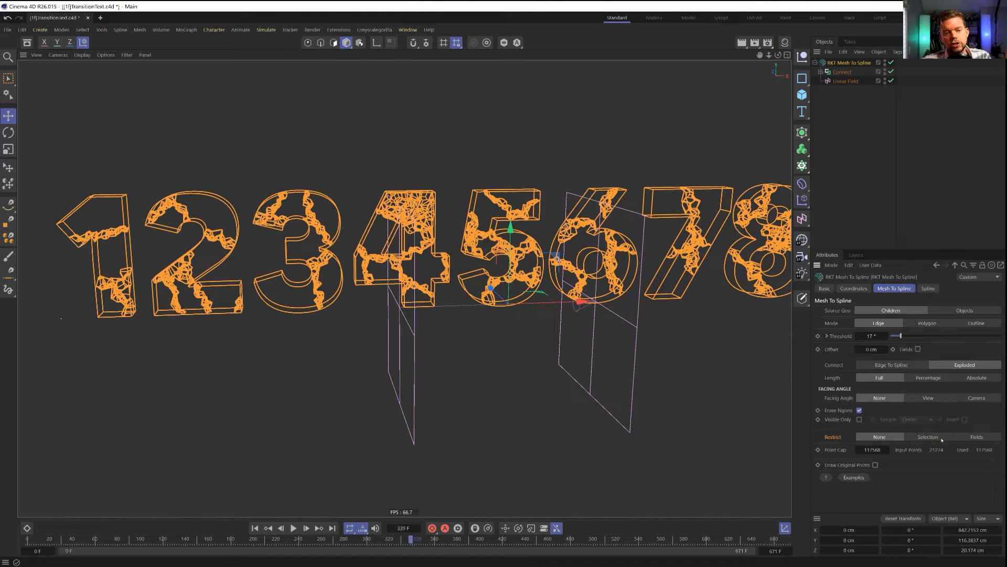
Restrict the Mesh To Spline by Fields and move the Linear Field along X to about -90 cm
left_click(967, 437)
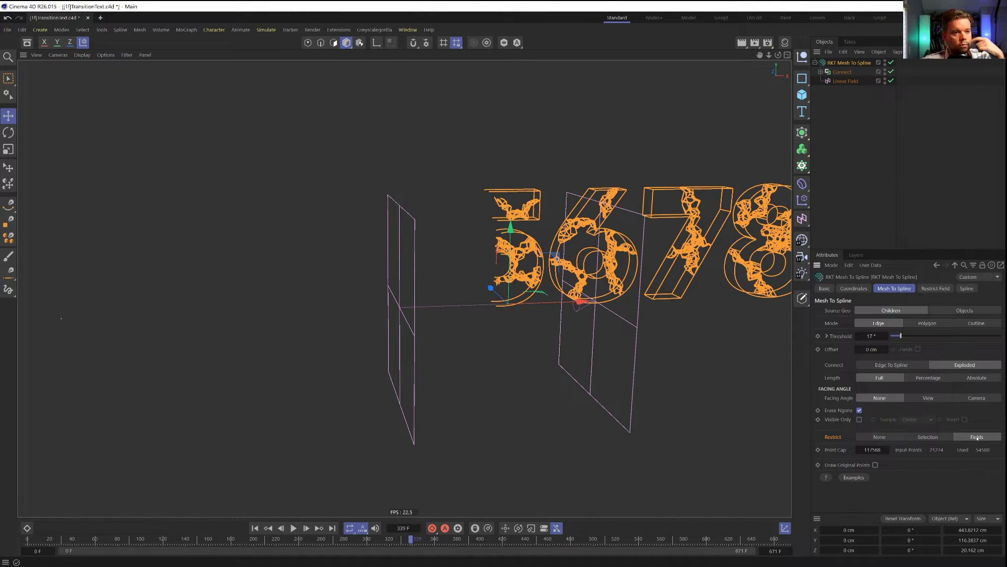
left_click(936, 289)
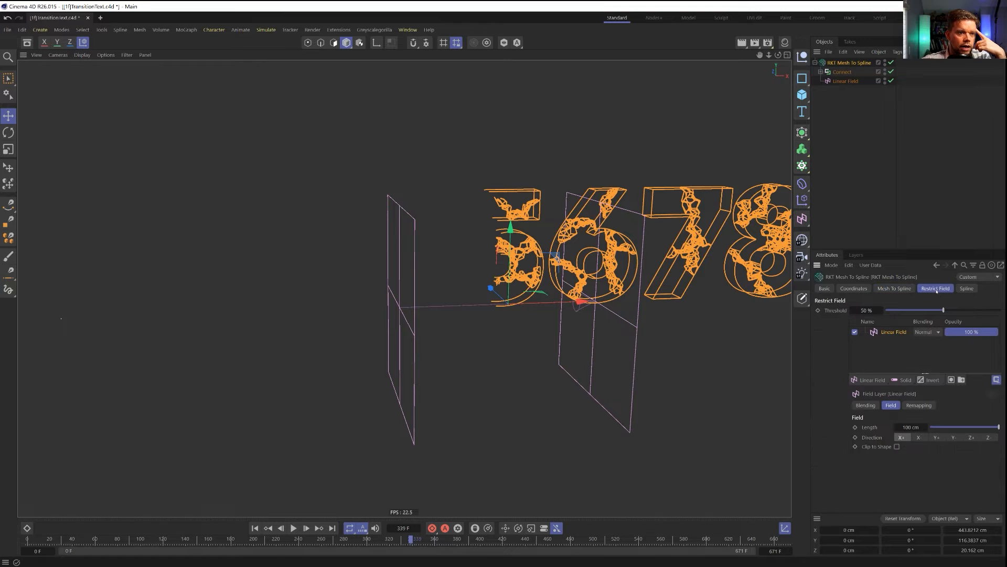
left_click(895, 334)
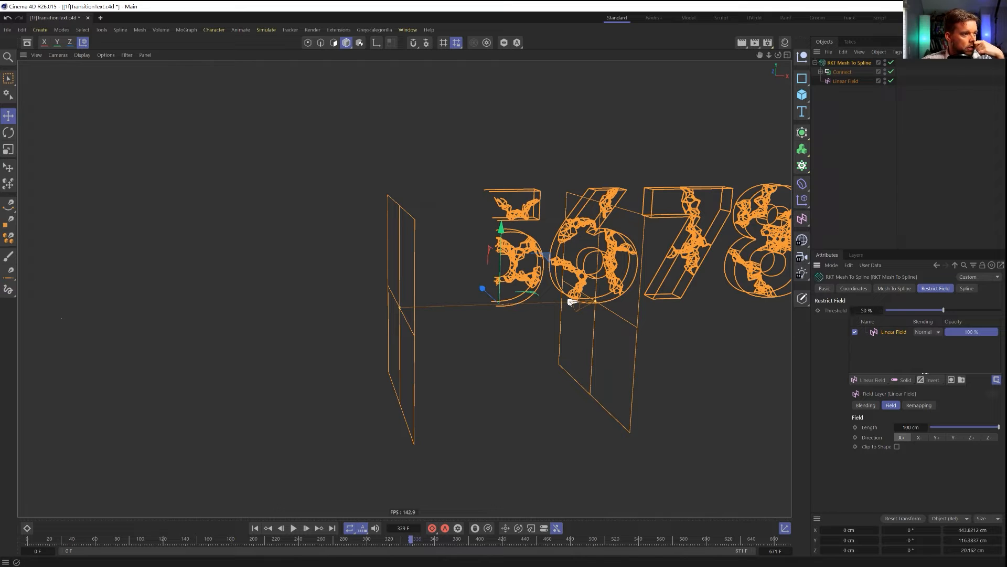
left_click_drag(573, 302, 536, 304)
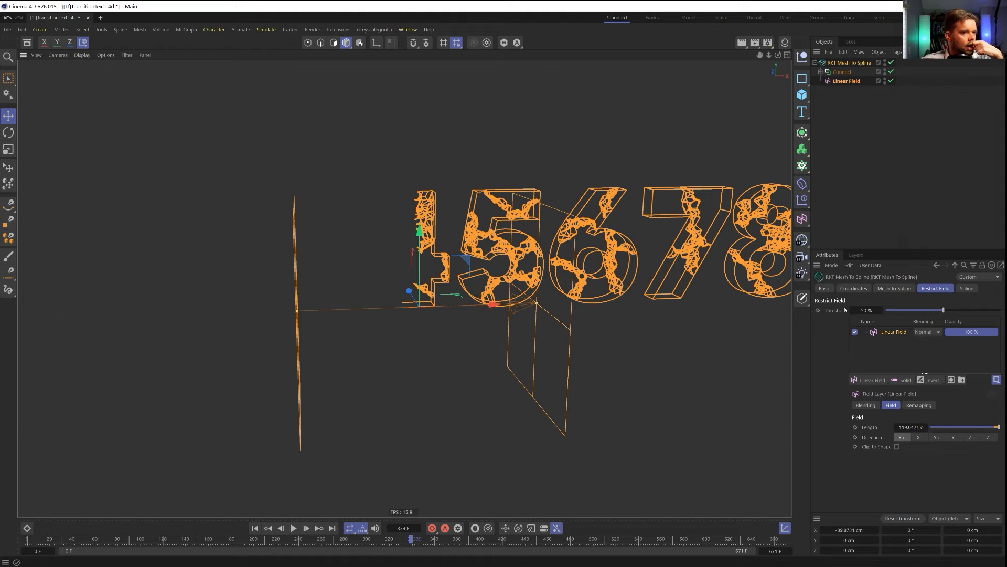
Add a Curve layer above the Linear Field and shape it as a bell by lowering its middle and flipping it vertically
left_click(932, 380)
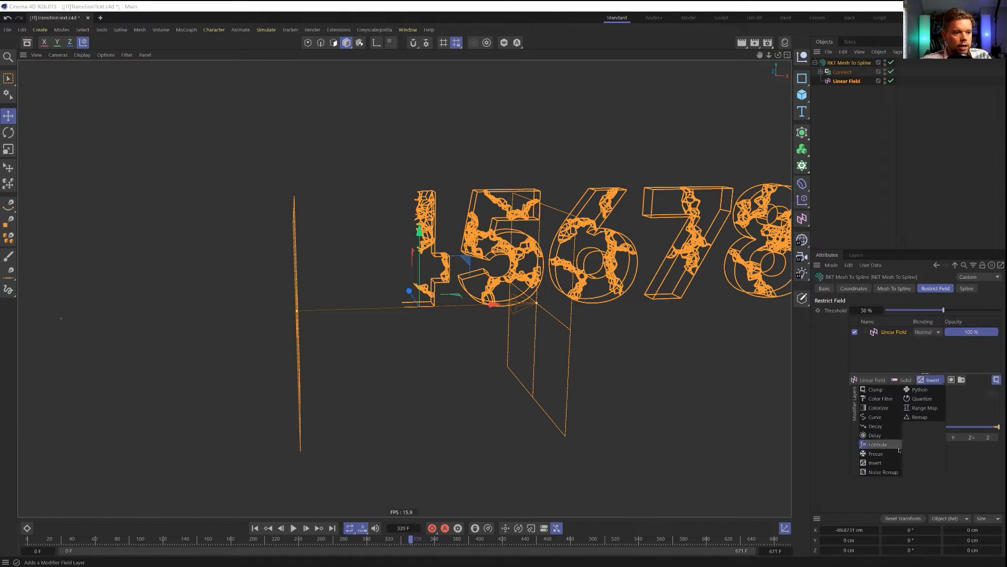
left_click(887, 409)
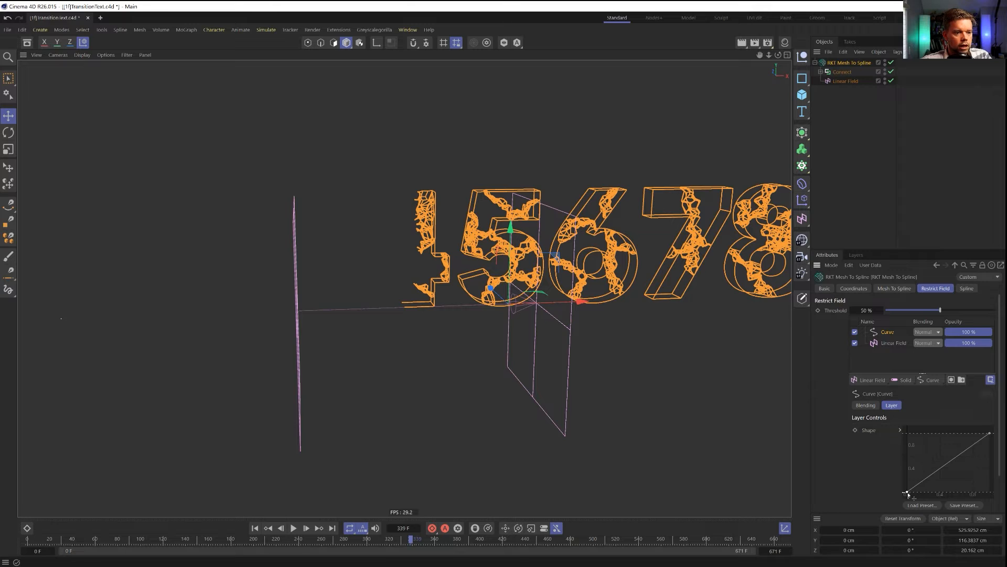
left_click_drag(908, 492, 945, 493)
key("ctrl+z")
left_click_drag(944, 443, 944, 492)
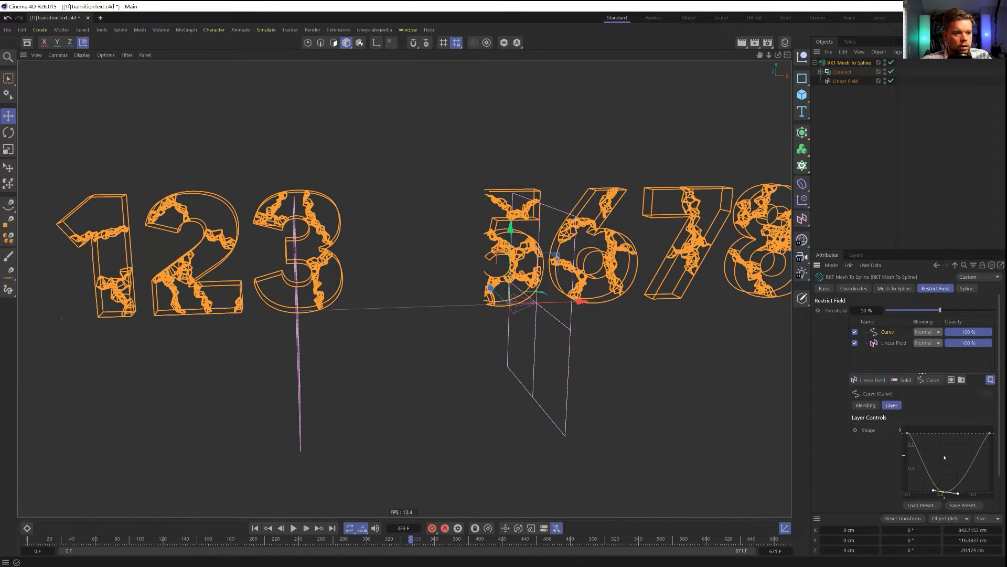
right_click(944, 460)
mouse_move(920, 472)
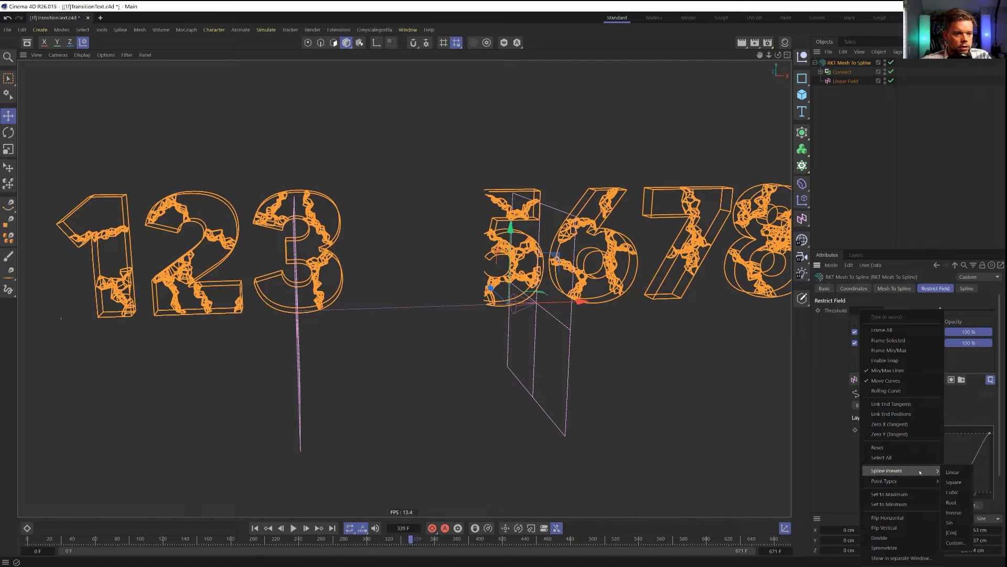
left_click(910, 527)
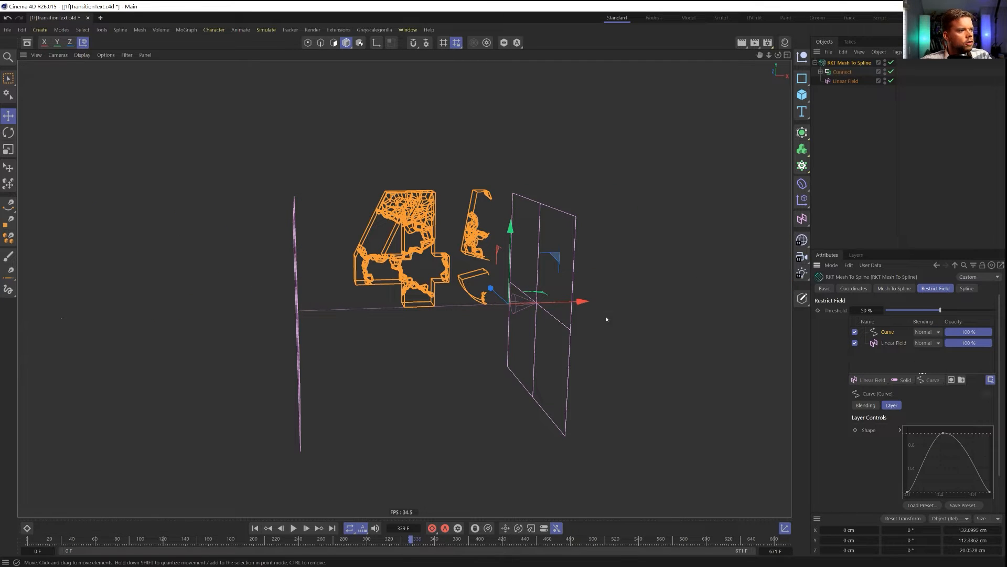
Select the Linear Field and move it along X across the numbers to about 87 cm
left_click_drag(582, 307, 511, 309)
key("ctrl+z")
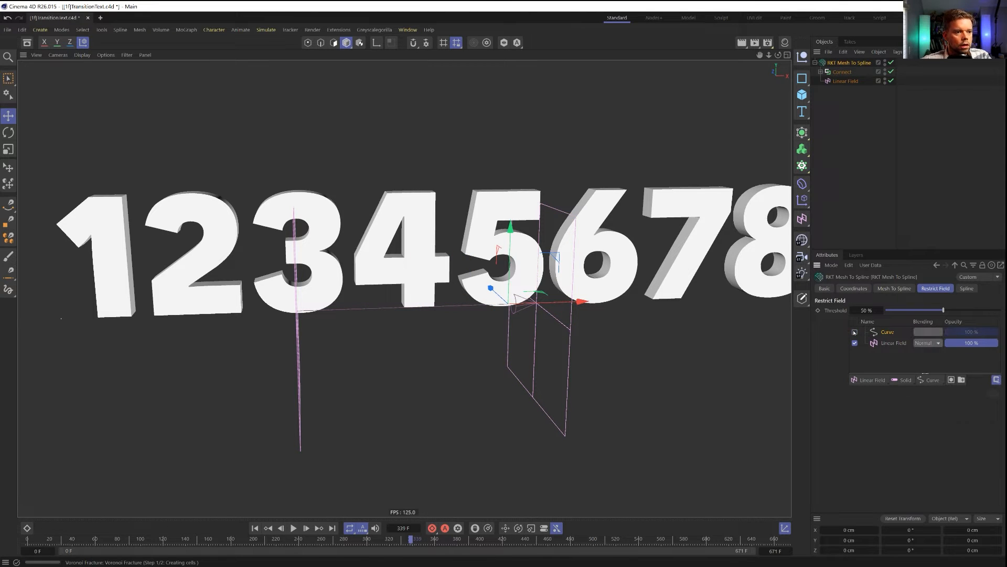
left_click(846, 81)
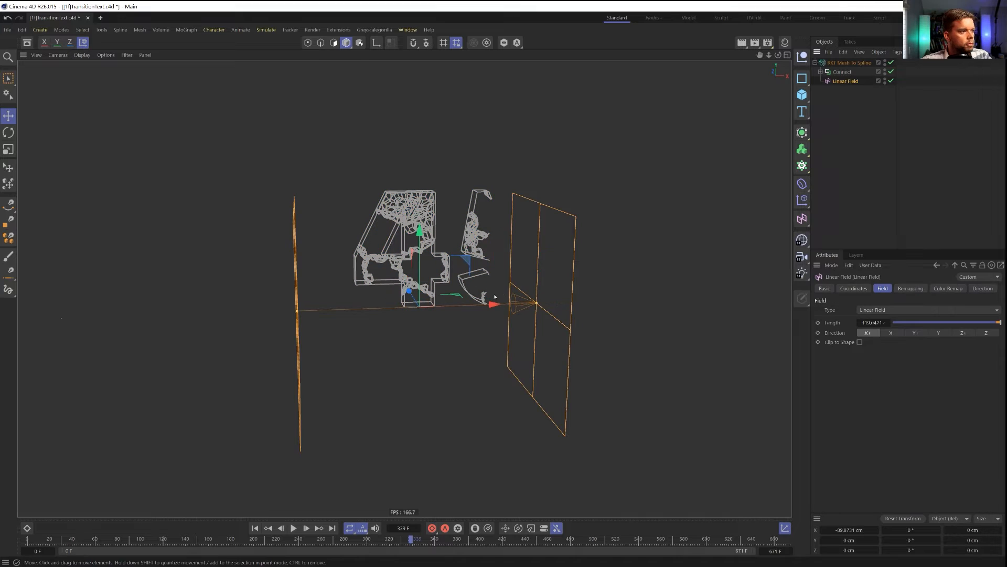
left_click_drag(485, 309, 646, 293)
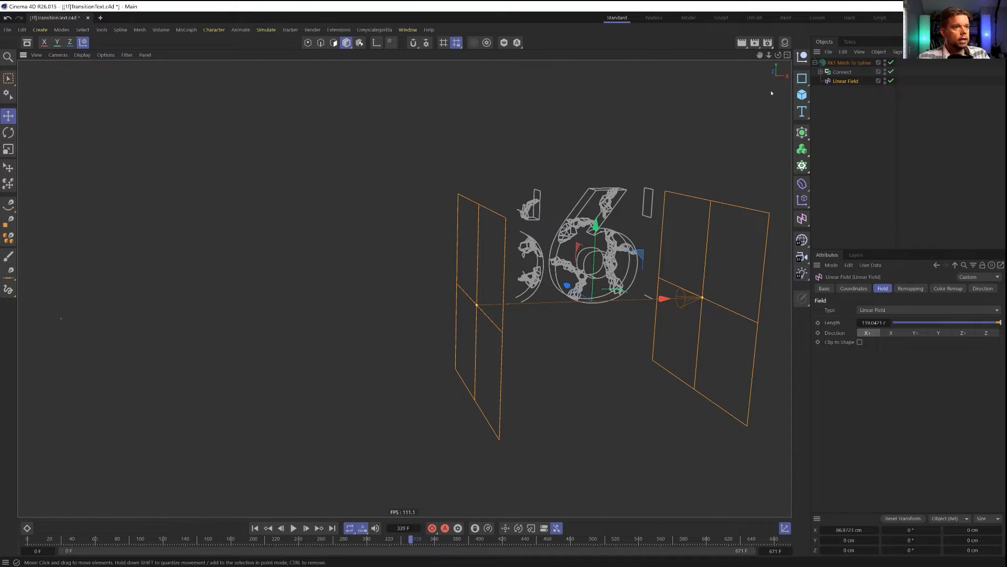
Take the Connect object out of the RKT Mesh To Spline and delete the Mesh To Spline with its Linear Field
left_click_drag(858, 72, 845, 77)
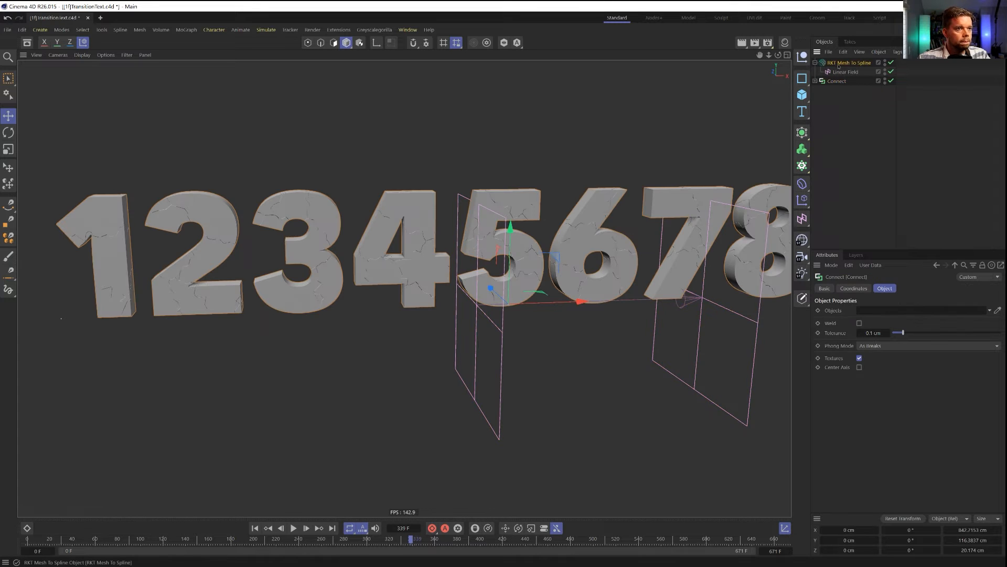
left_click(842, 63)
key("Delete")
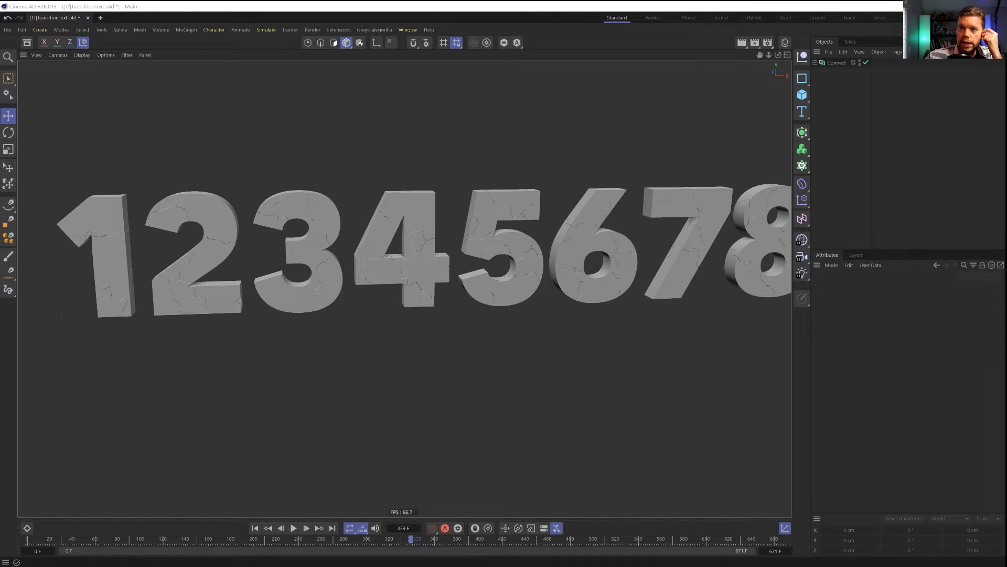
Switch to the browser and examine the Mimic effect post on Instagram, including its animation, description and comments
left_click_drag(409, 161, 438, 177)
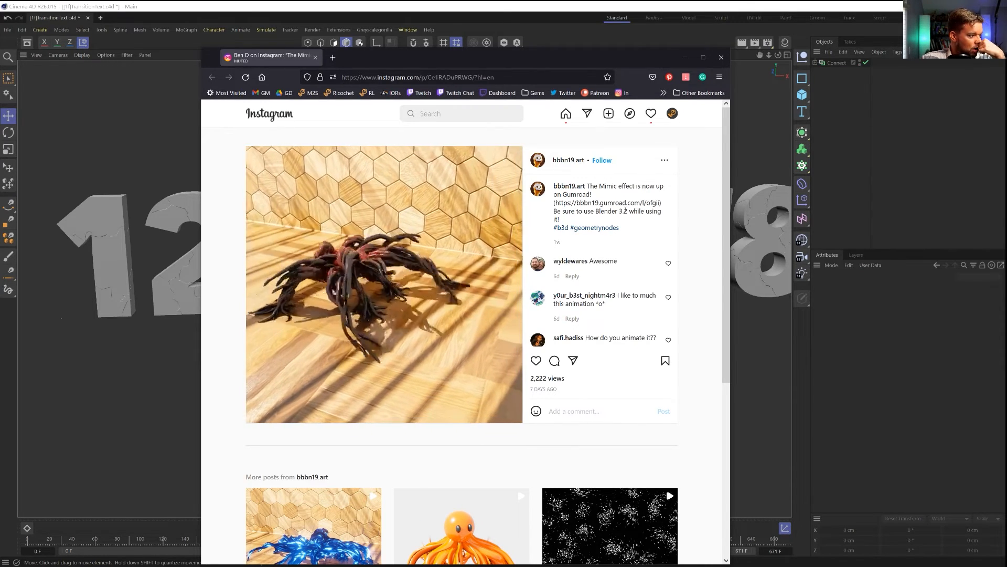
scroll(625, 210, "down", 10)
scroll(670, 304, "up", 7)
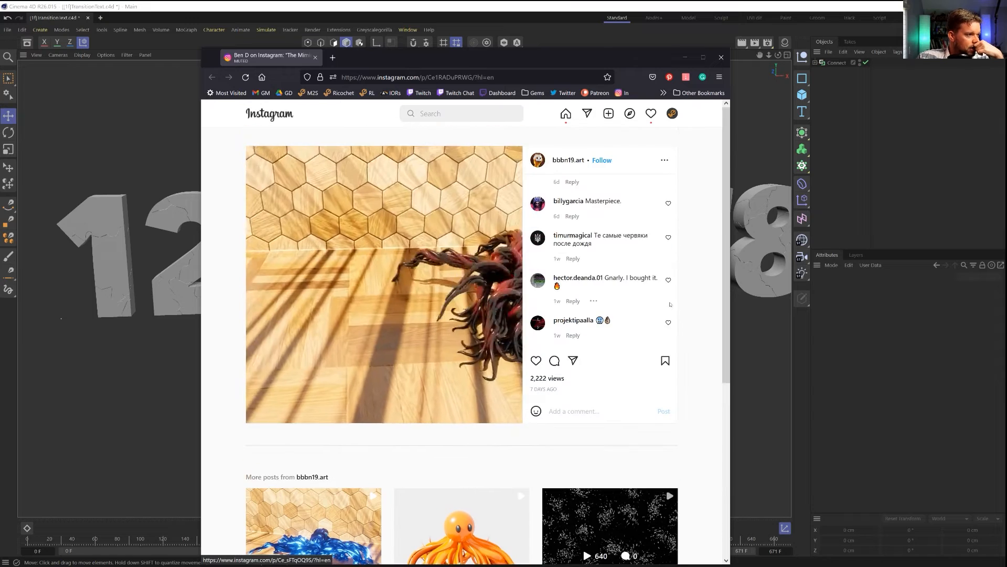
scroll(669, 305, "up", 3)
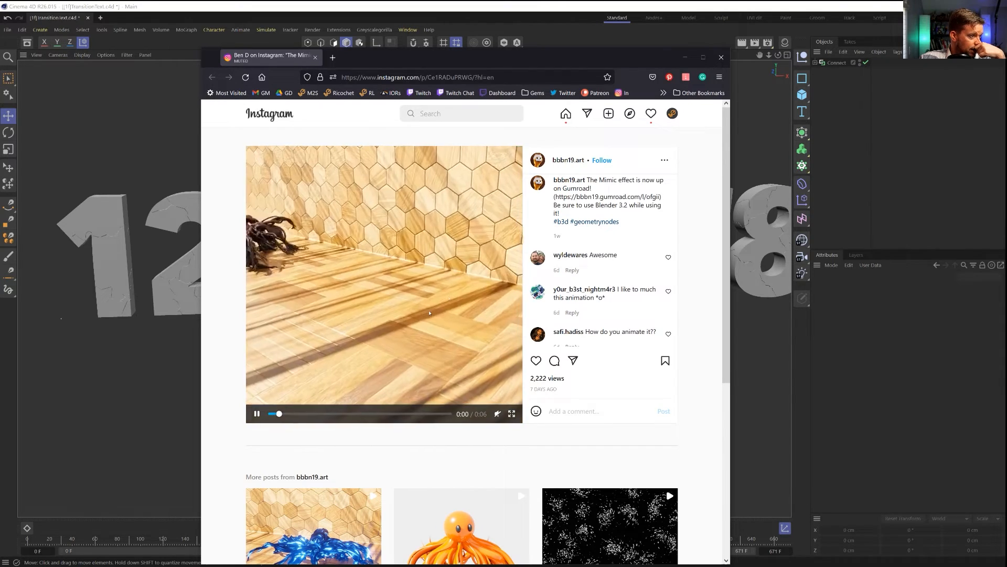
mouse_move(566, 183)
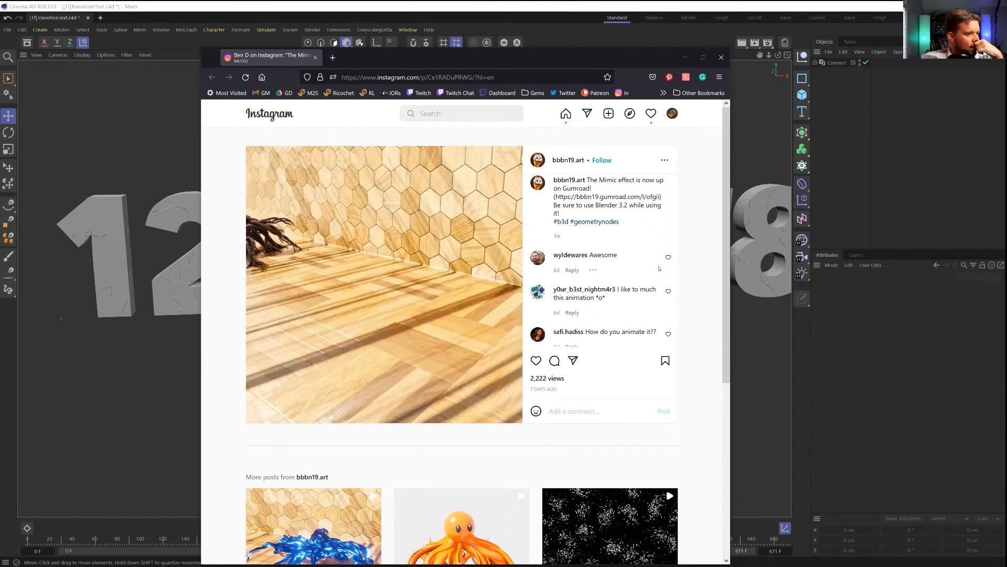
scroll(630, 276, "down", 3)
scroll(636, 300, "up", 4)
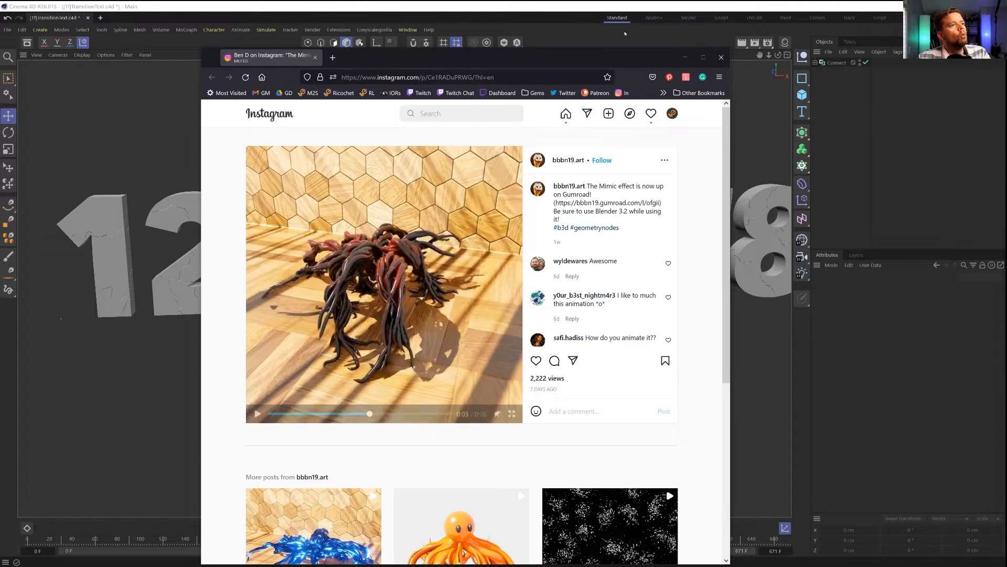
Return to Cinema 4D, start a new project and add a Plane primitive
left_click(620, 45)
key("ctrl+n")
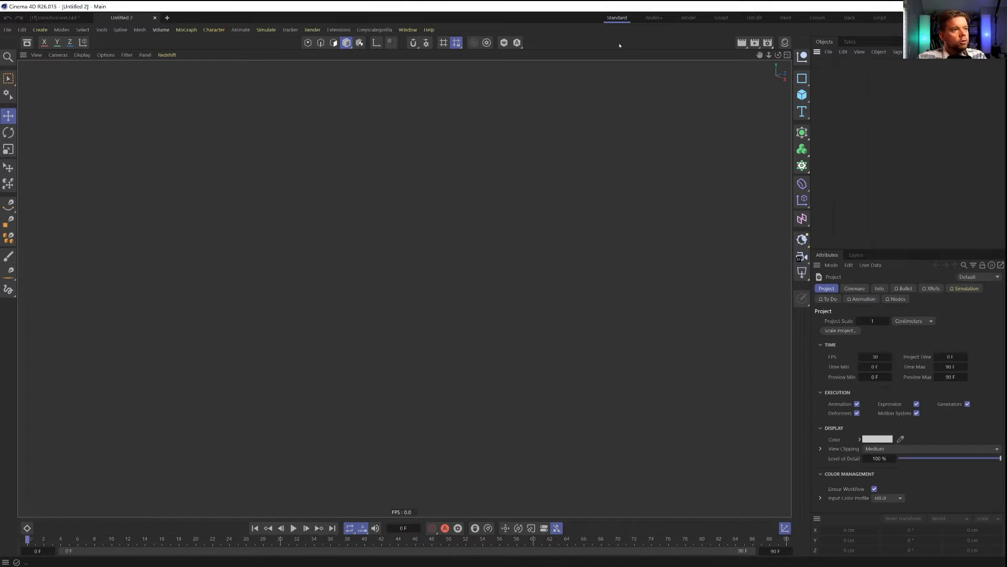
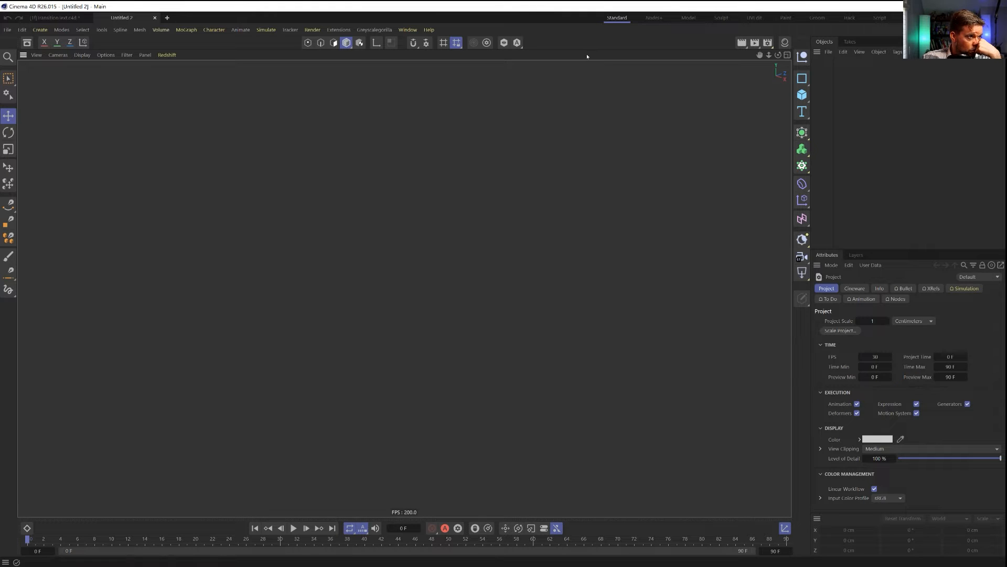
left_click(802, 94)
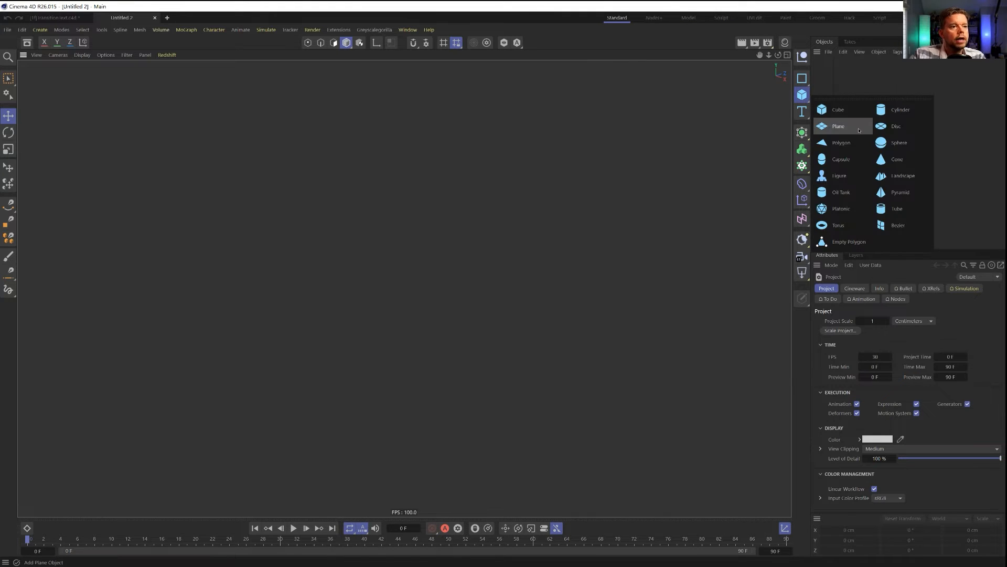
left_click(842, 126)
middle_click_drag(593, 236, 605, 305, "alt")
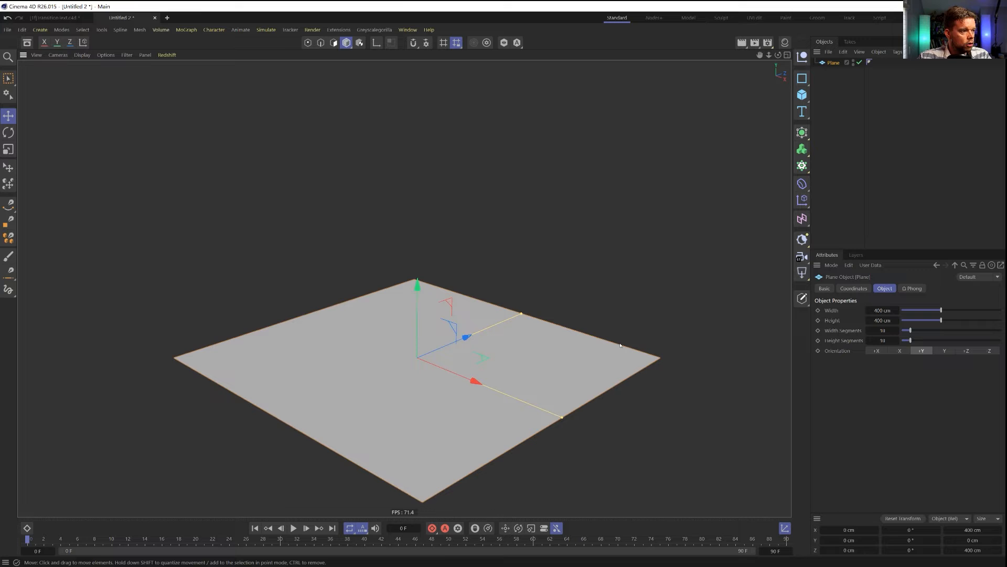
Add a Matrix object and raise it about 142 cm above the plane
left_click(802, 166)
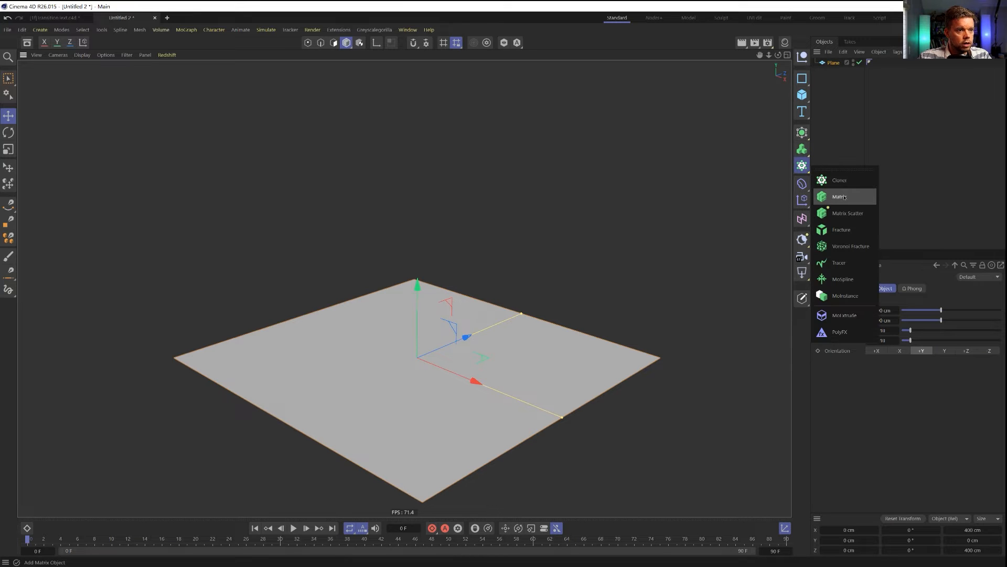
left_click(840, 195)
left_click_drag(417, 325, 418, 208)
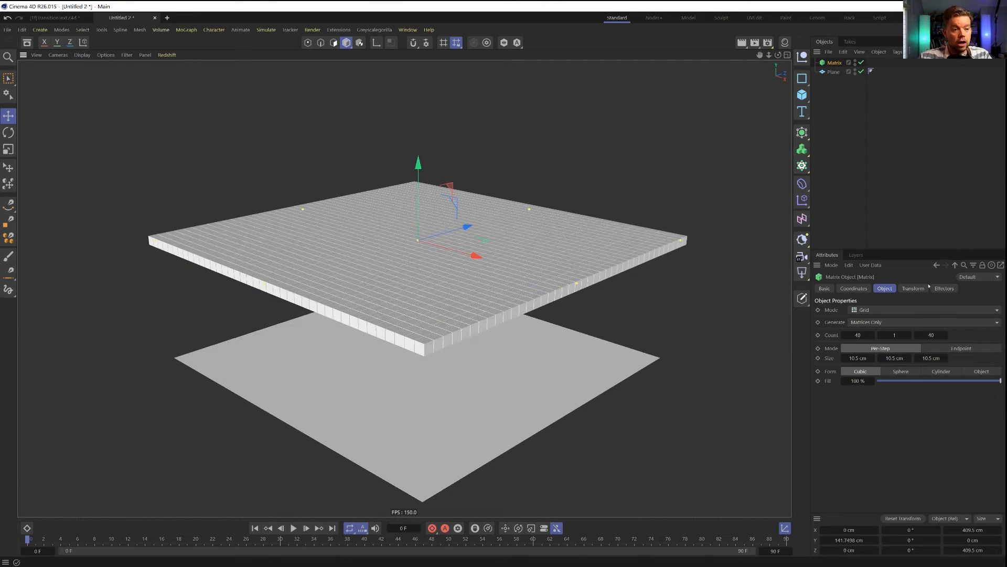
Switch the Matrix to Radial mode and set its count to 20
left_click(873, 334)
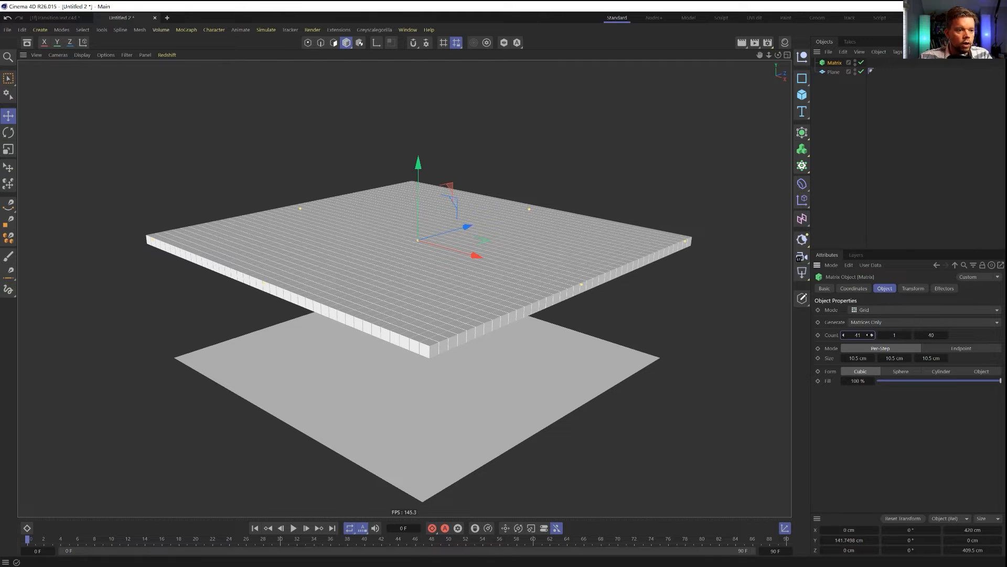
left_click(874, 310)
left_click(878, 342)
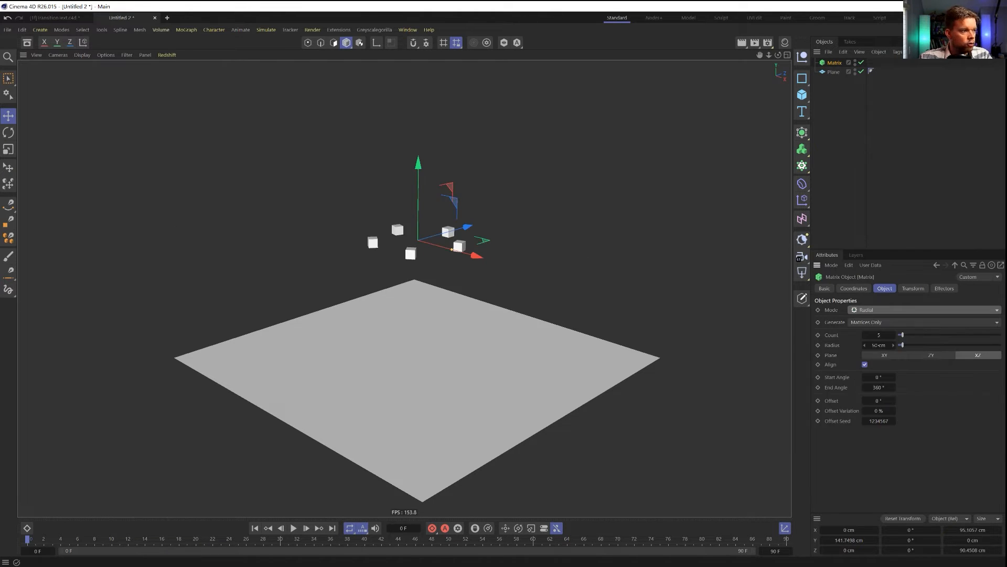
left_click_drag(903, 334, 918, 334)
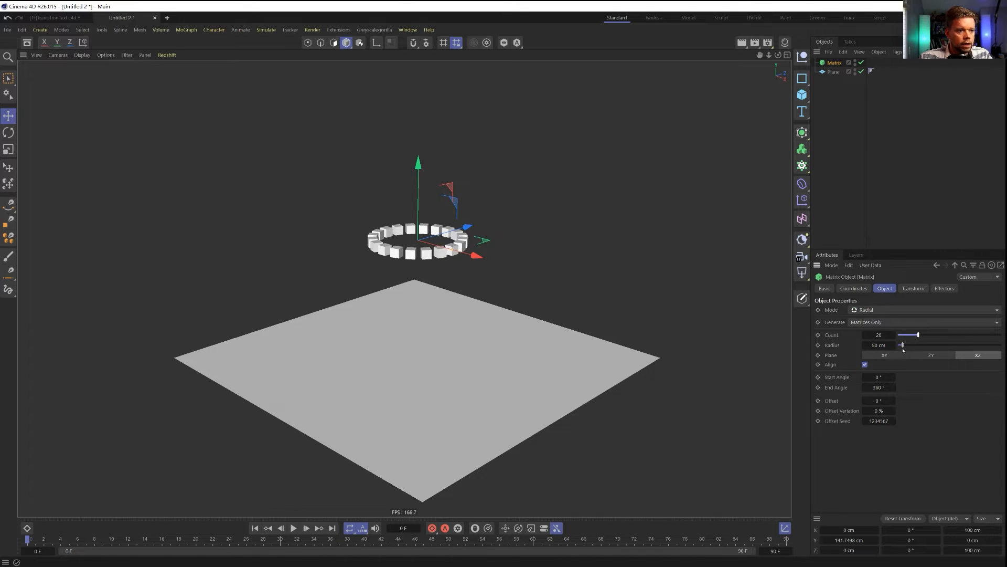
Add a Random effector to the Matrix, with Position turned off and Rotation turned on
left_click(802, 200)
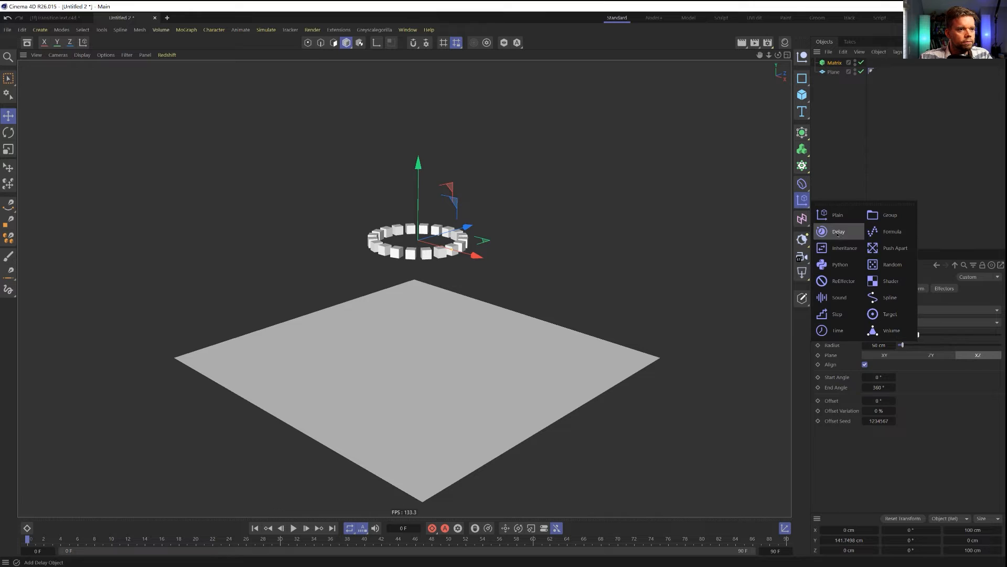
left_click(892, 265)
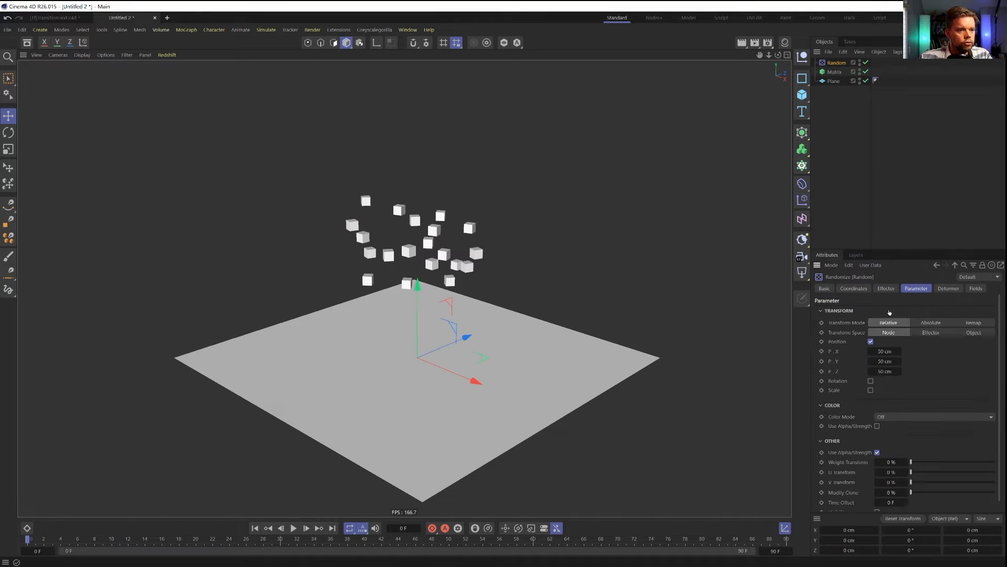
left_click(870, 342)
left_click(870, 351)
Set the Random effector's rotation to 15° for H, 15° for P and 1° for B
left_click_drag(886, 360, 892, 361)
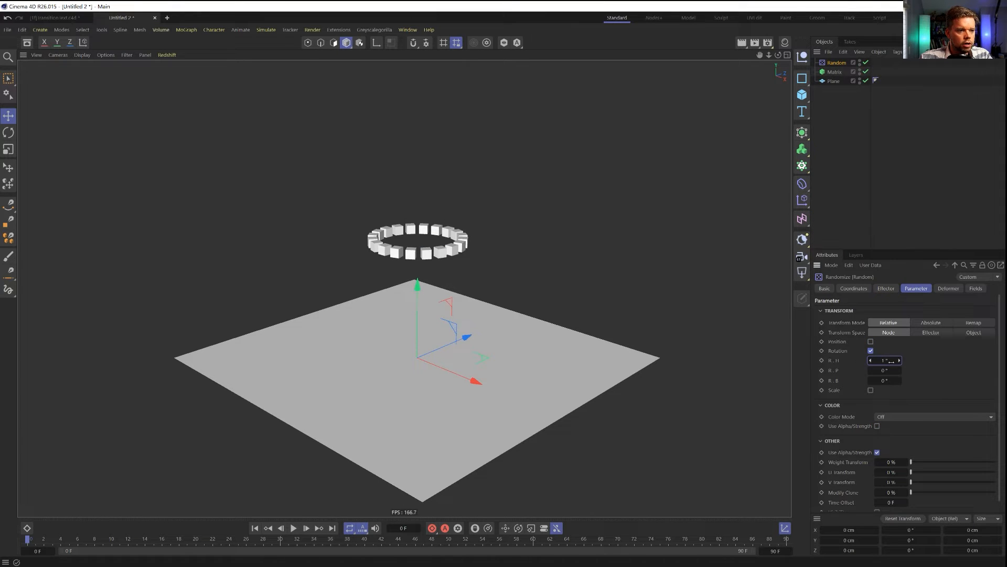
left_click(890, 360)
type("15")
key("Tab")
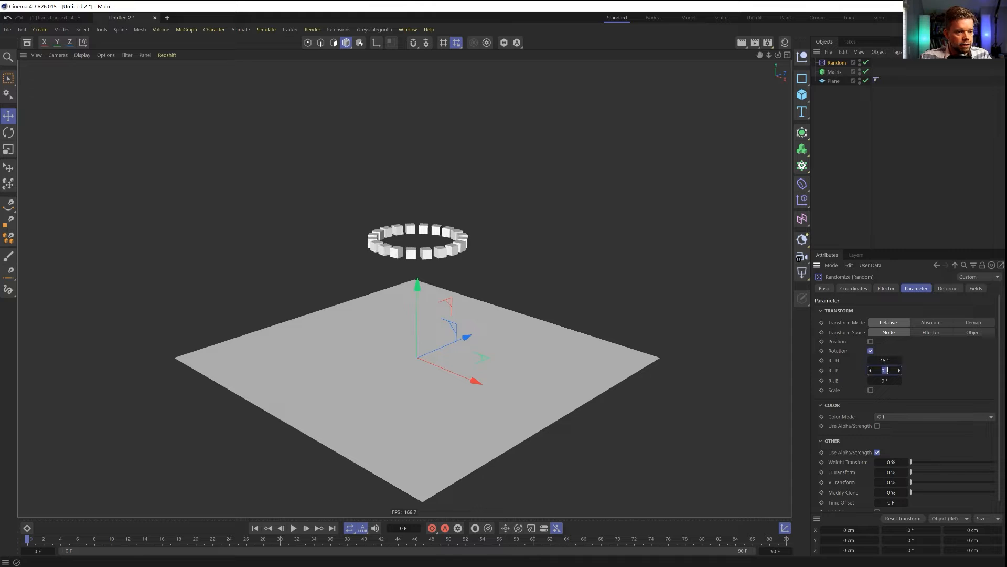
type("15")
key("Tab")
type("1")
mouse_move(440, 249)
left_mouse_down("alt")
mouse_move(480, 255)
mouse_move(440, 260)
left_mouse_up("alt")
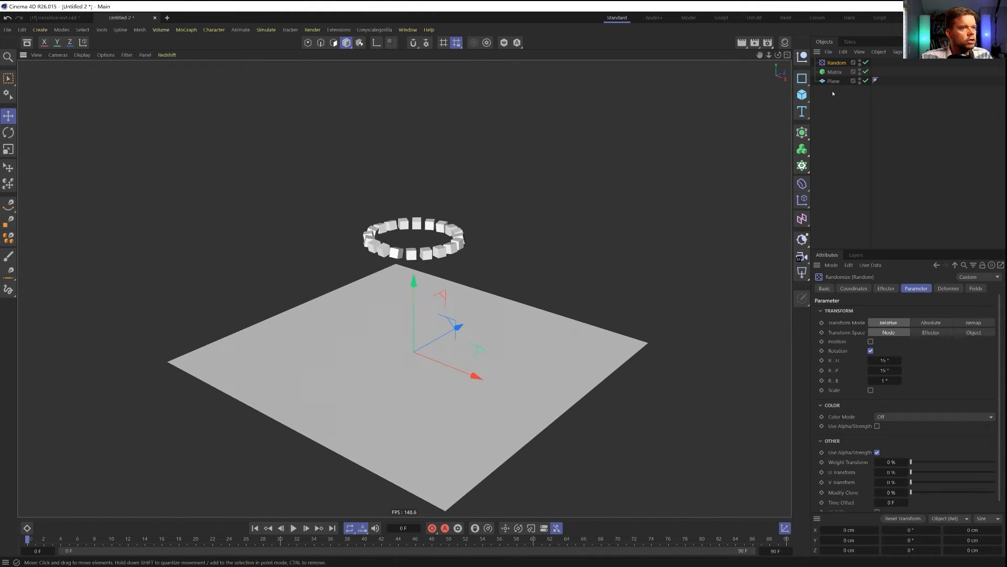
Add an RKT Ricochet object to the scene
left_click(343, 31)
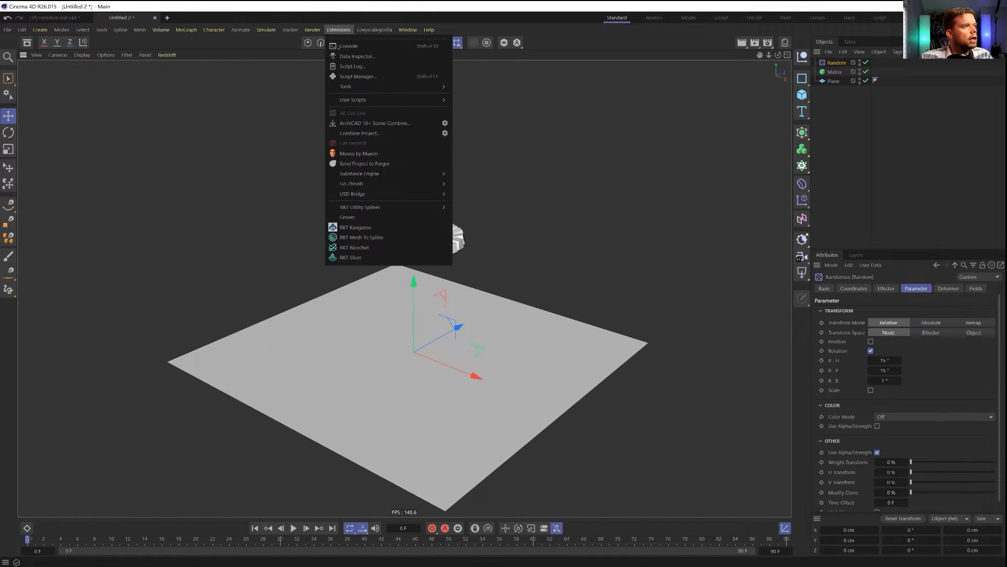
left_click(370, 252)
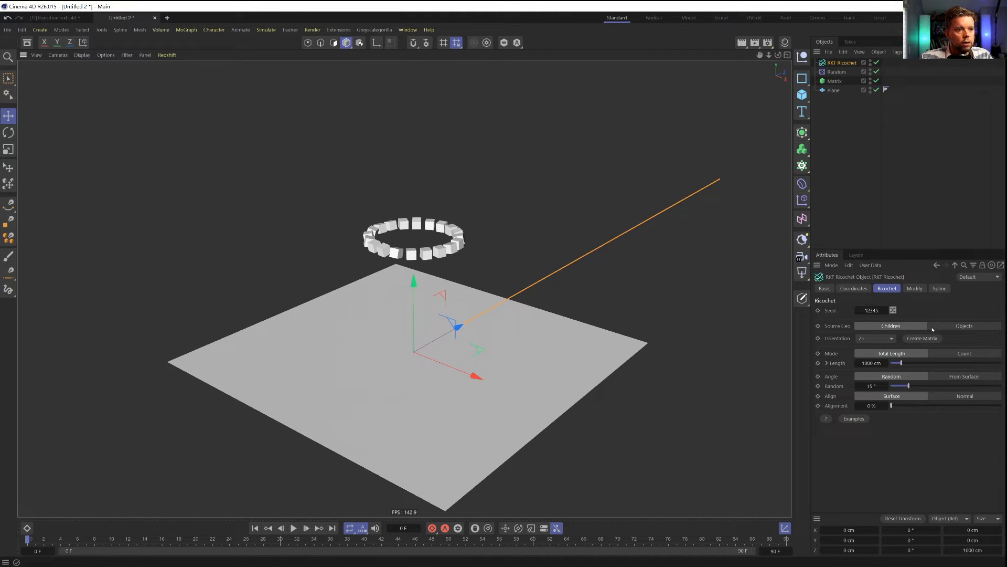
Set the RKT Ricochet's source geometry to Objects with the Plane as source, and create an orientation Matrix from it
left_click(965, 326)
left_click_drag(833, 90, 876, 352)
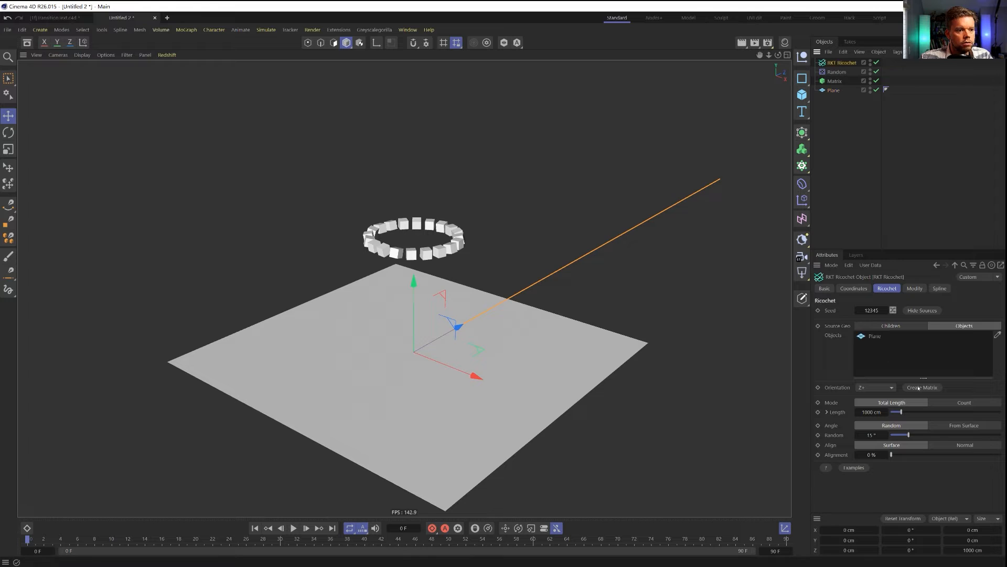
left_click(919, 389)
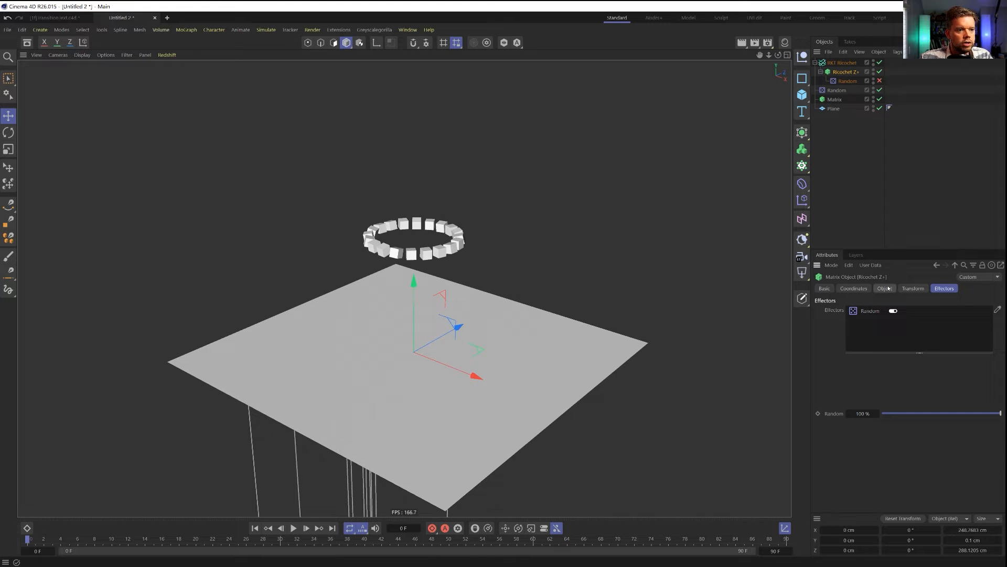
Replace the RKT Ricochet's linked orientation matrix with the existing radial Matrix
left_click(842, 63)
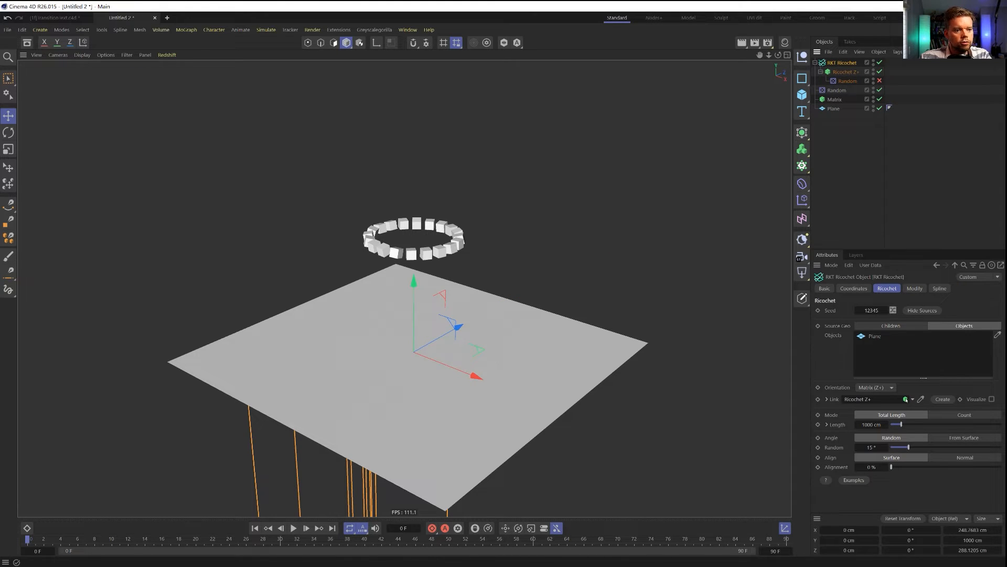
left_click(912, 399)
left_click(921, 410)
left_click_drag(834, 100, 876, 398)
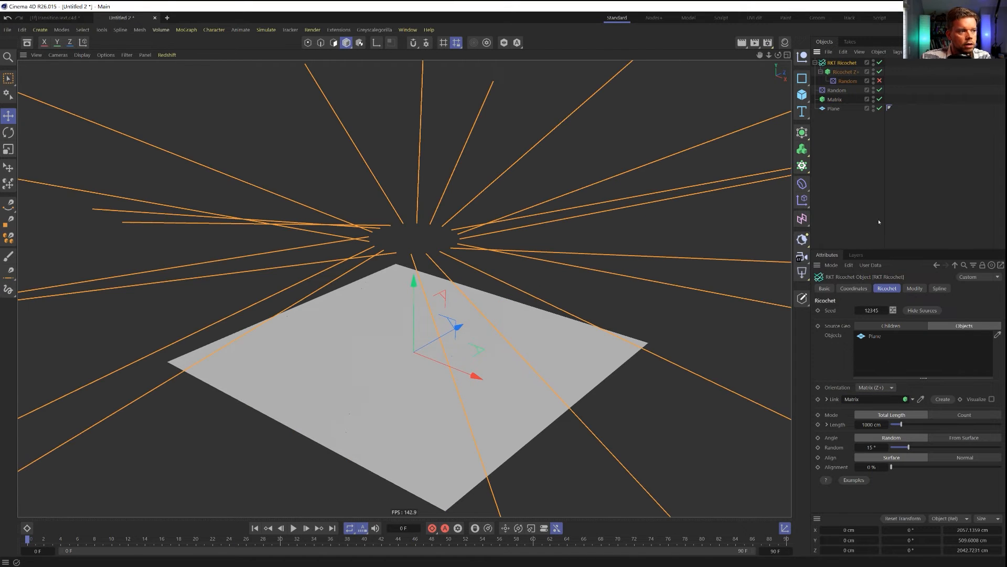
Delete the Ricochet Z+ matrix nested under the RKT Ricochet, together with its Random effector
left_click(835, 100)
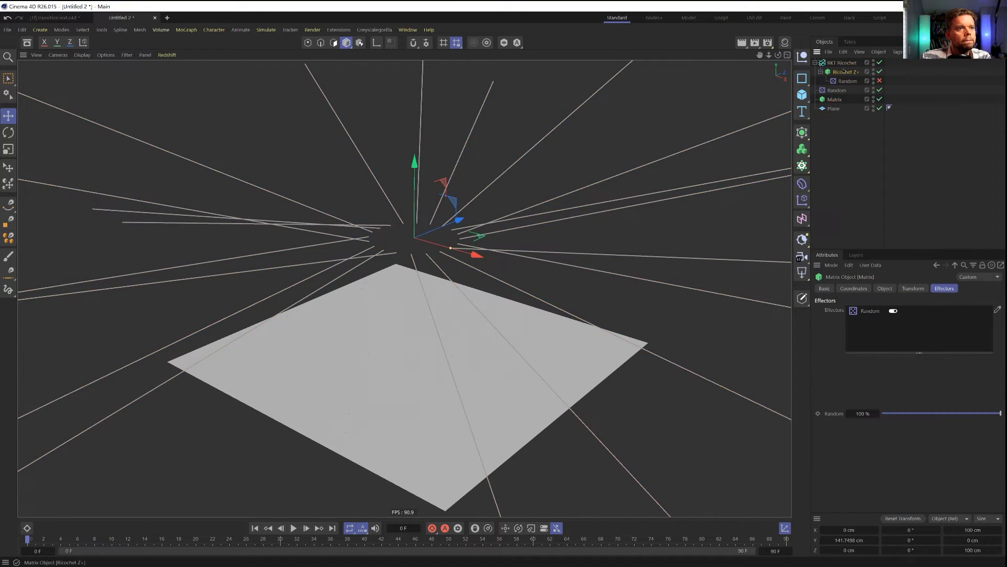
left_click(456, 250)
key("Delete")
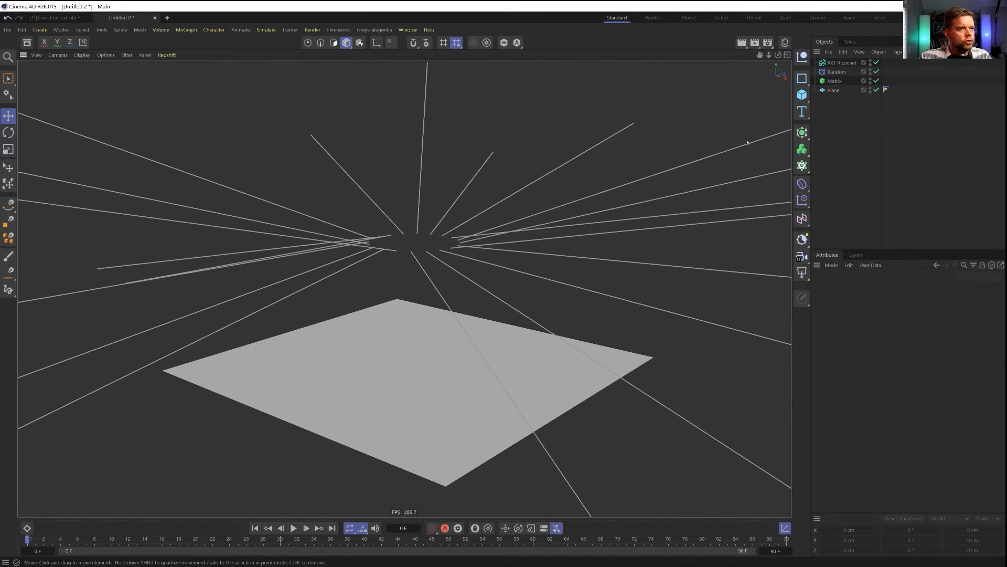
Set the radial Matrix's transform rotation R.P to 90° so its elements aim down at the plane
left_click(834, 80)
left_click(913, 288)
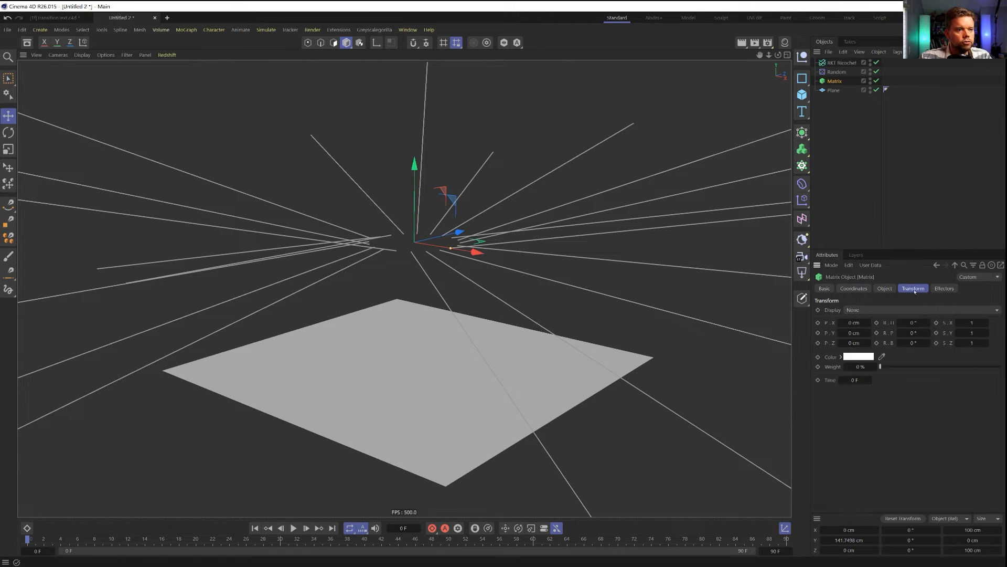
left_click_drag(917, 330, 928, 332)
double_click(914, 333)
type("90")
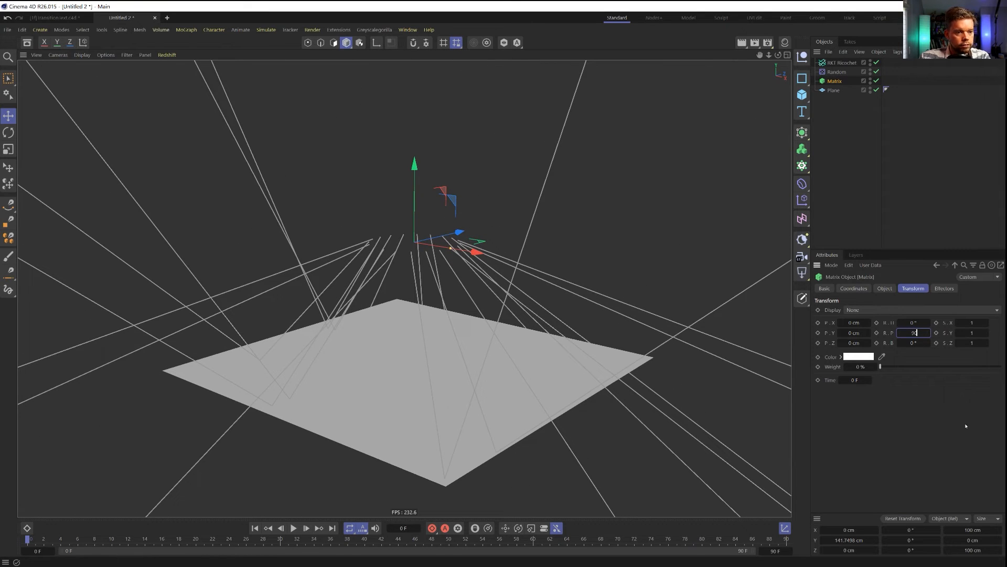
key("Return")
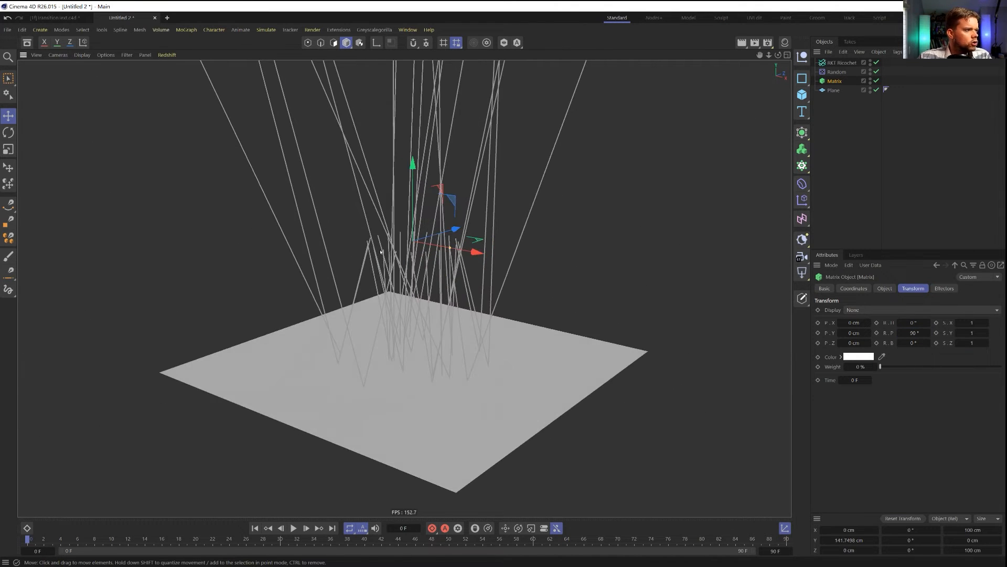
Reduce the RKT Ricochet's total length to about 227 cm
left_click_drag(425, 320, 476, 360, "alt")
left_click_drag(492, 277, 454, 308, "alt")
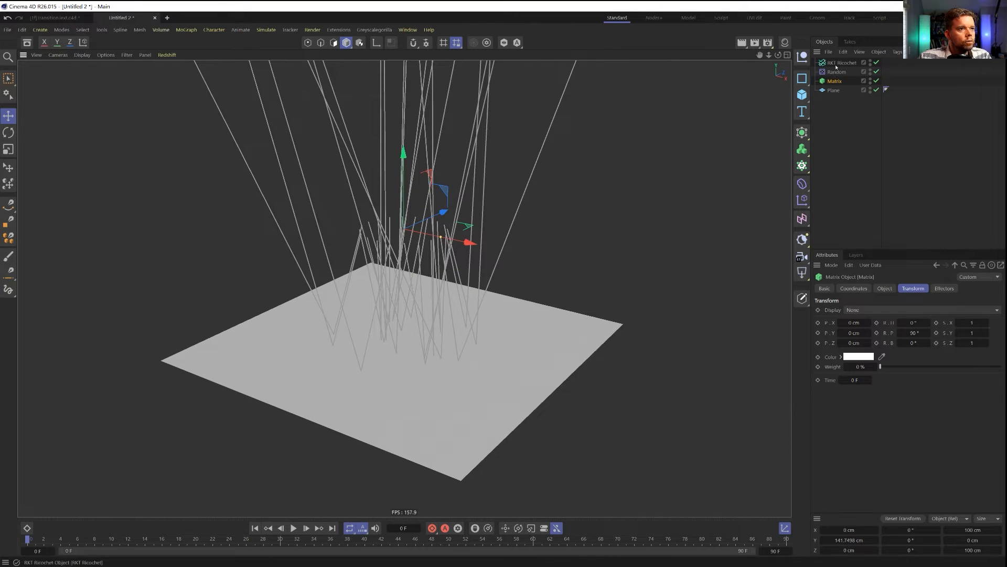
left_click(842, 62)
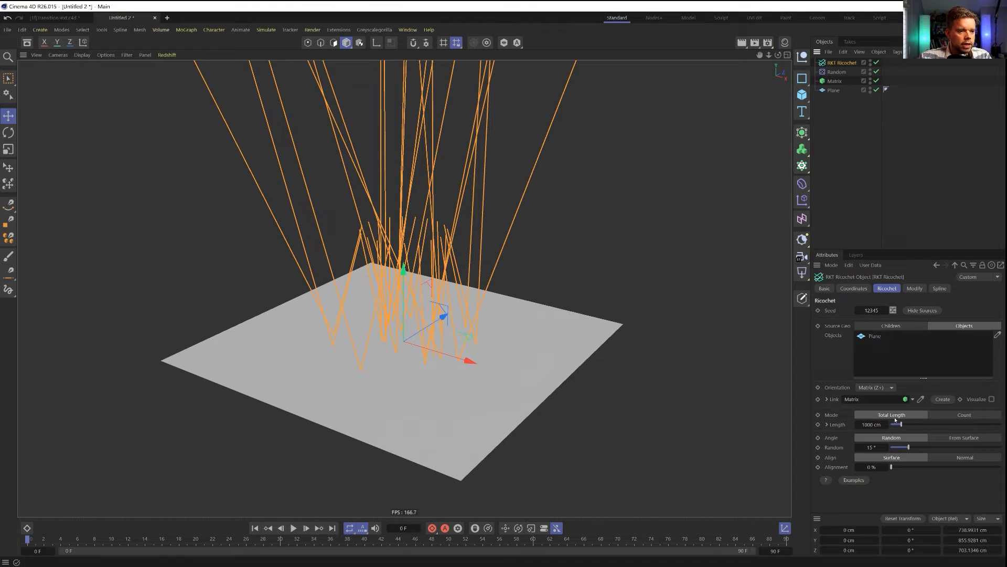
left_click_drag(901, 424, 892, 424)
left_click_drag(496, 318, 520, 287, "alt")
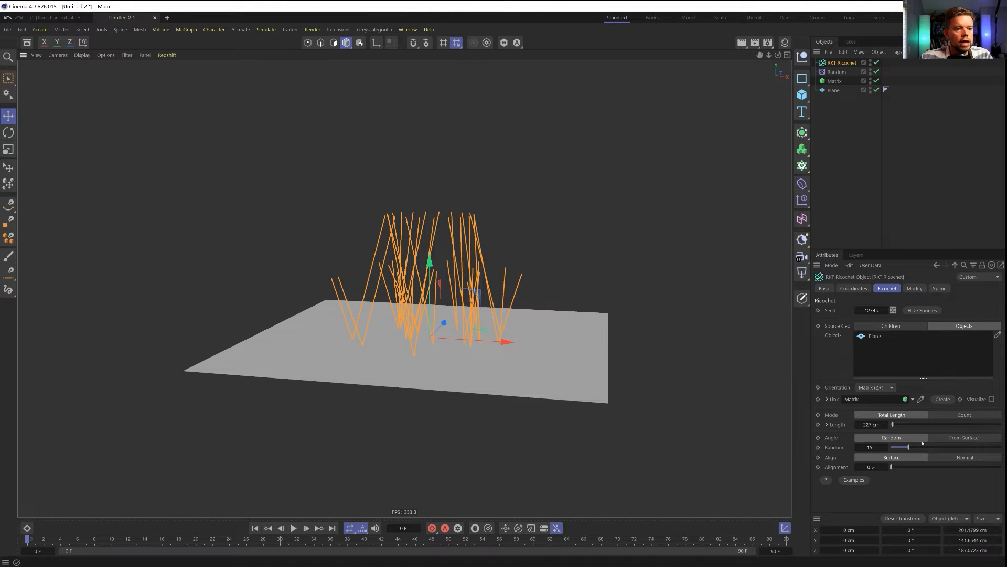
Set the RKT Ricochet's surface alignment to 100% and its random angle to 0°
left_click_drag(901, 470, 1000, 466)
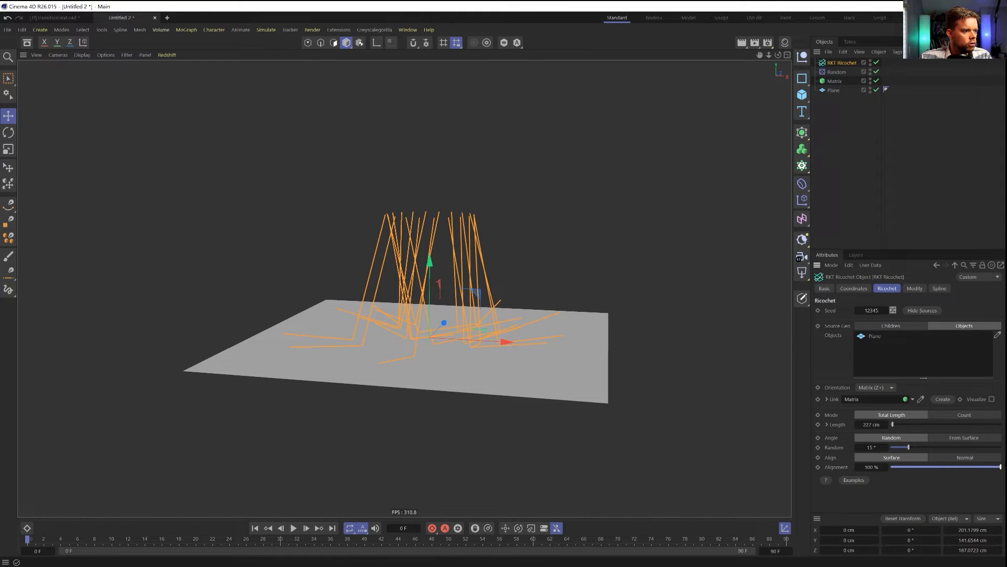
left_click_drag(908, 447, 890, 447)
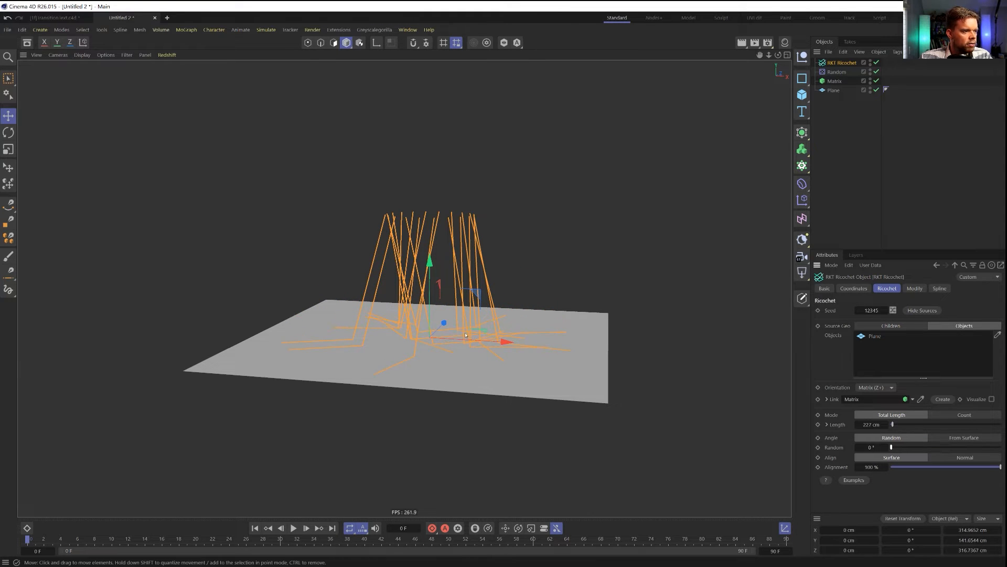
left_click_drag(466, 335, 384, 382, "alt")
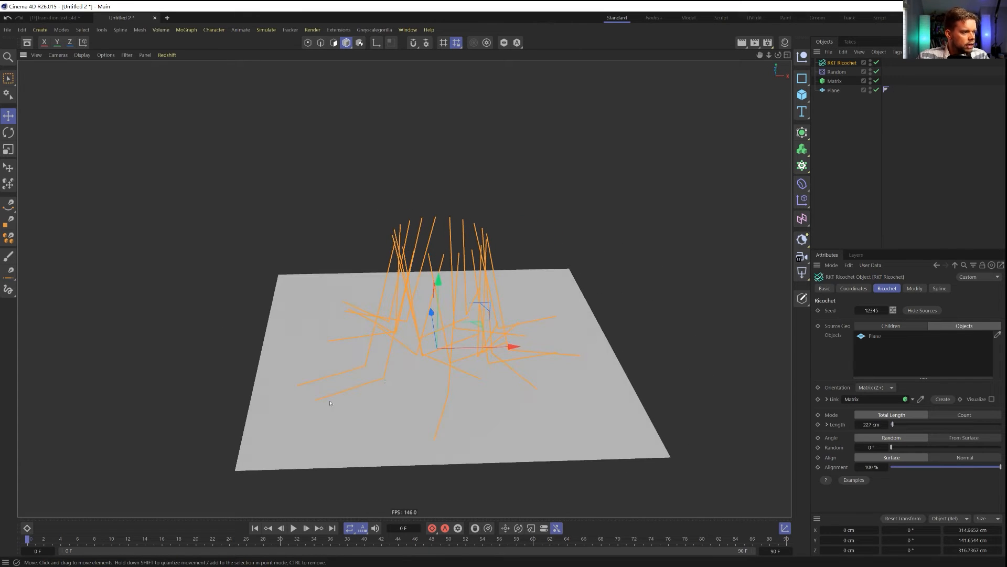
Raise the Matrix to about 168 cm in Y and reduce its radius to about 15 cm
left_click(834, 81)
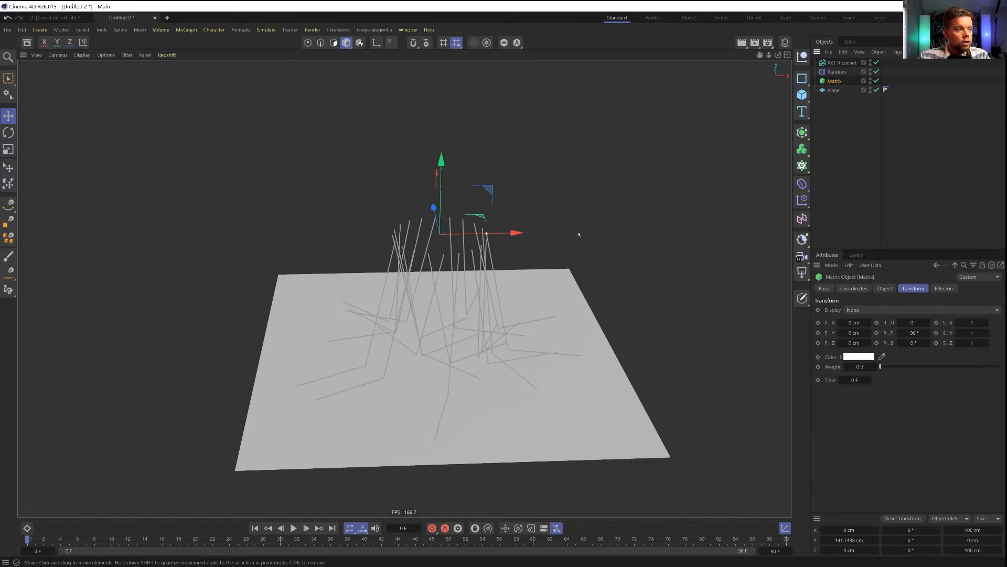
left_click_drag(445, 173, 475, 160)
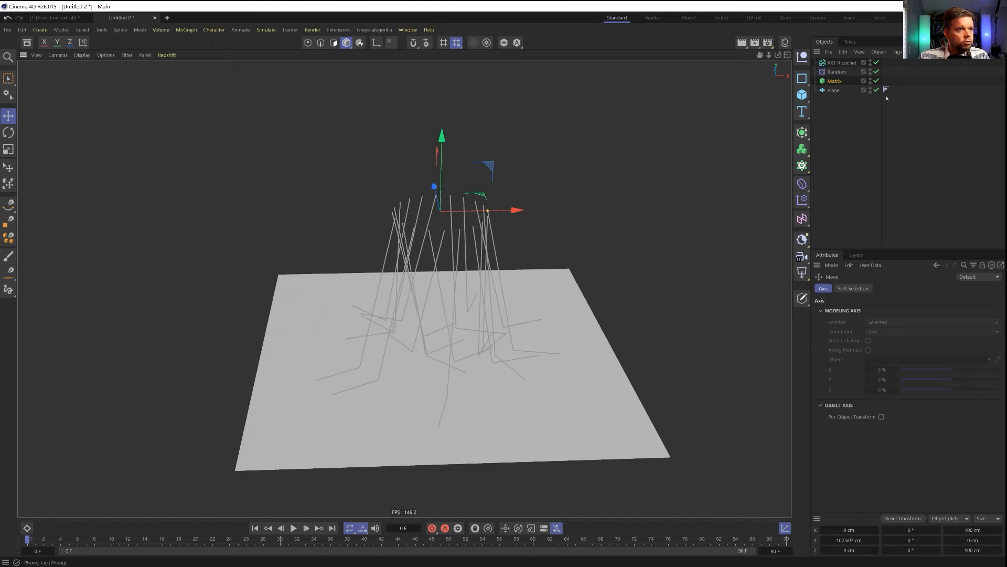
left_click(884, 288)
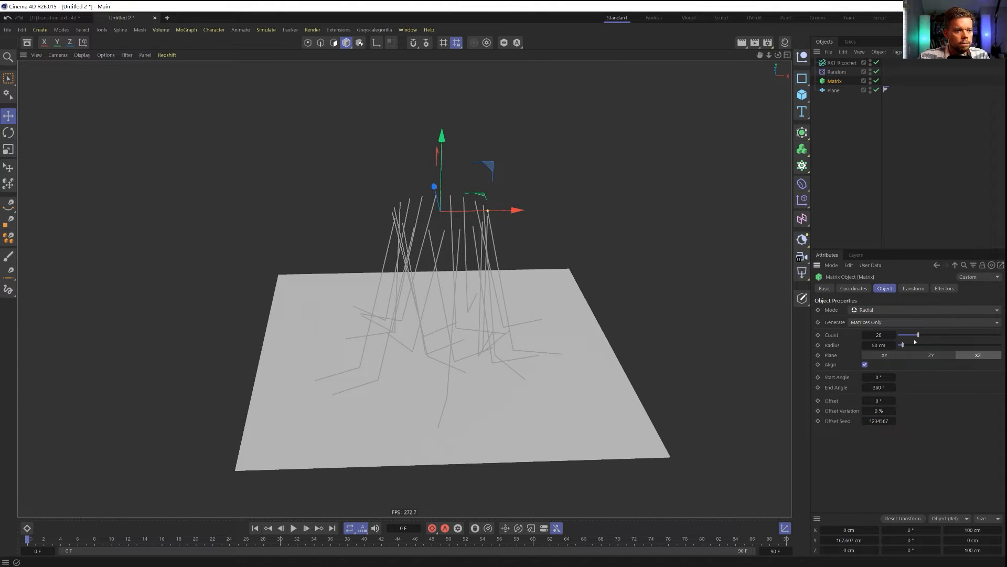
left_click_drag(904, 344, 899, 345)
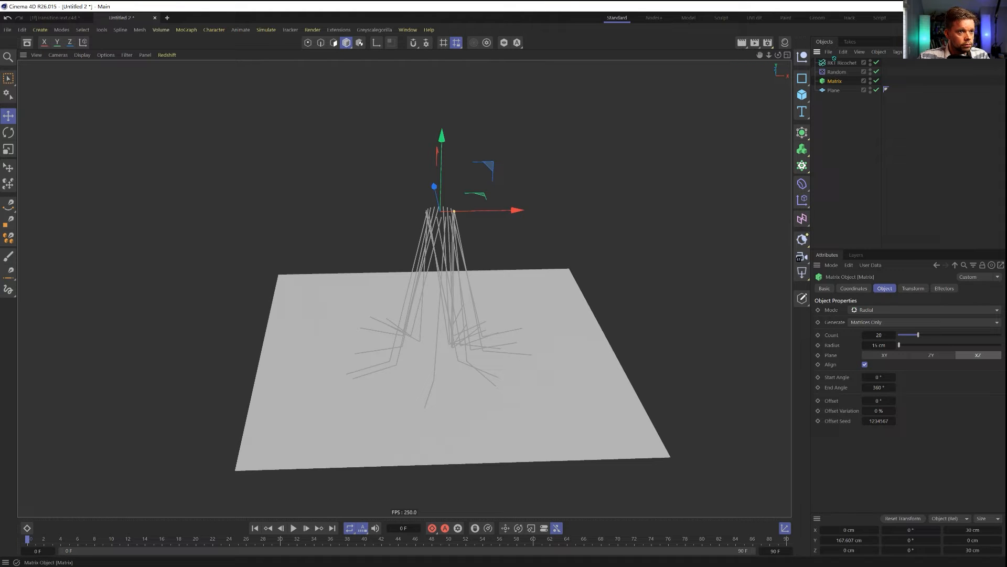
Put the Matrix first in the object list and lower it to about 98.5 cm in Y
left_click_drag(834, 59, 833, 59)
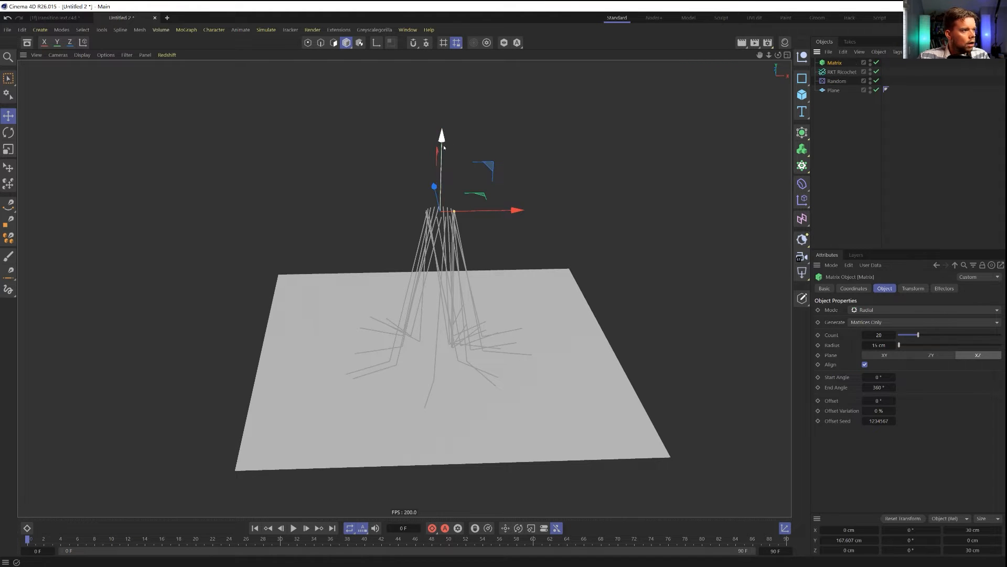
left_click_drag(442, 139, 504, 194)
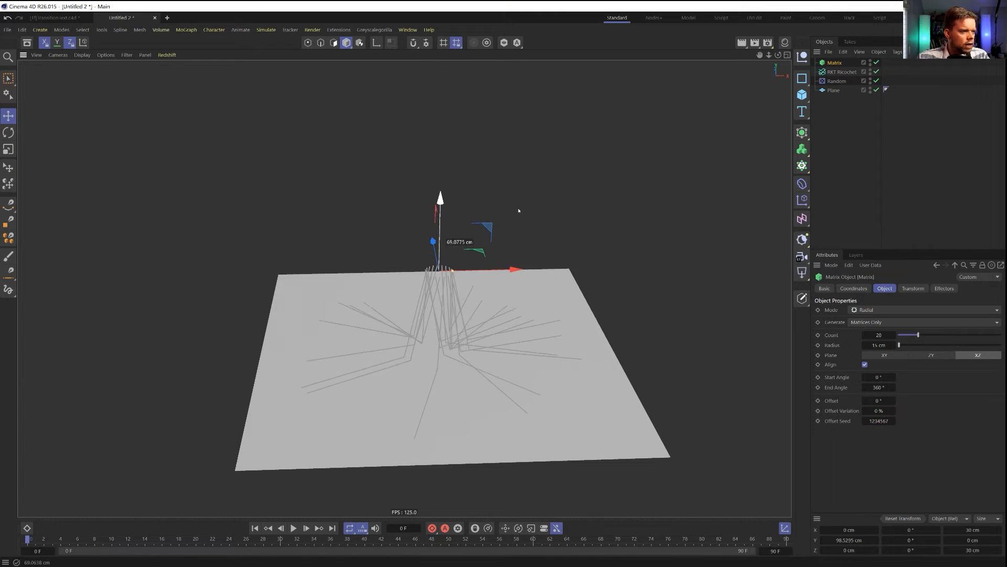
Try tilting the Matrix in different directions with the Rotate tool to test how the ricochet splines respond
mouse_move(446, 344)
left_mouse_down("alt")
mouse_move(479, 323)
mouse_move(506, 335)
mouse_move(458, 345)
left_mouse_up("alt")
key("r")
left_click_drag(460, 235, 476, 242)
mouse_move(421, 317)
left_mouse_down("alt")
mouse_move(550, 284)
mouse_move(486, 333)
mouse_move(422, 324)
left_mouse_up("alt")
left_click_drag(424, 236, 405, 251)
left_click_drag(442, 364, 465, 360, "alt")
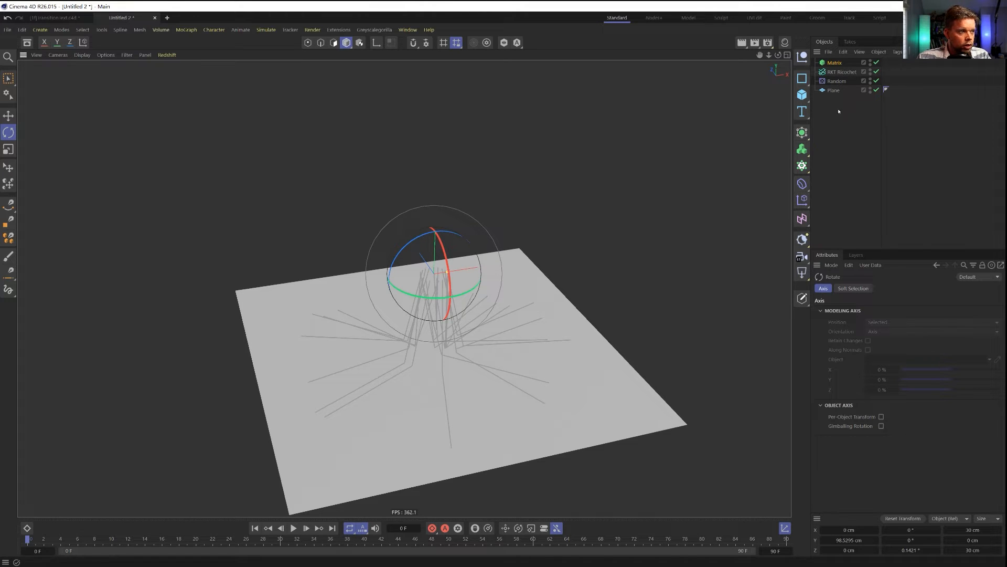
Delete the Matrix, RKT Ricochet and Random effector together, keeping only the Plane
left_click_drag(892, 84, 835, 63)
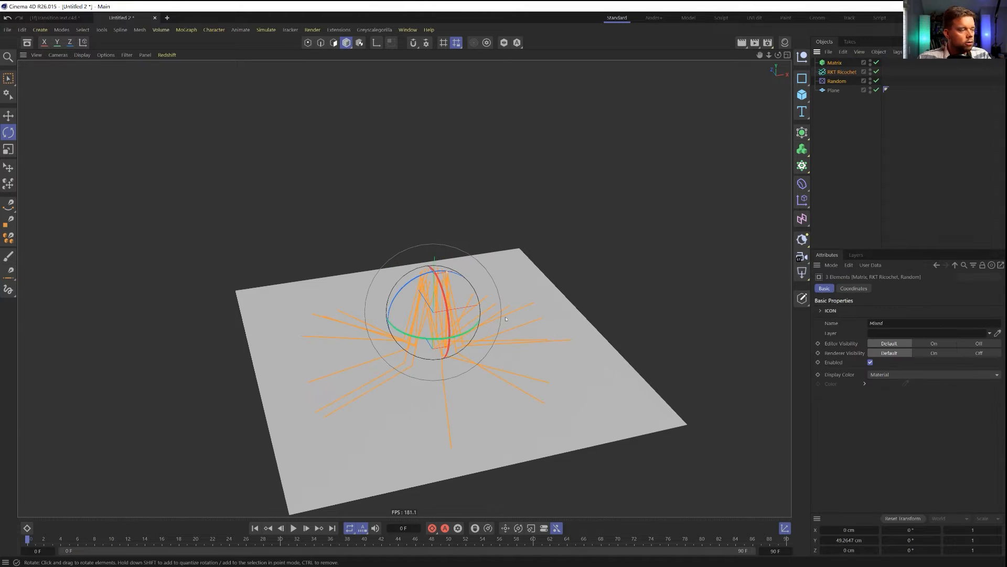
left_click_drag(439, 362, 432, 341, "alt")
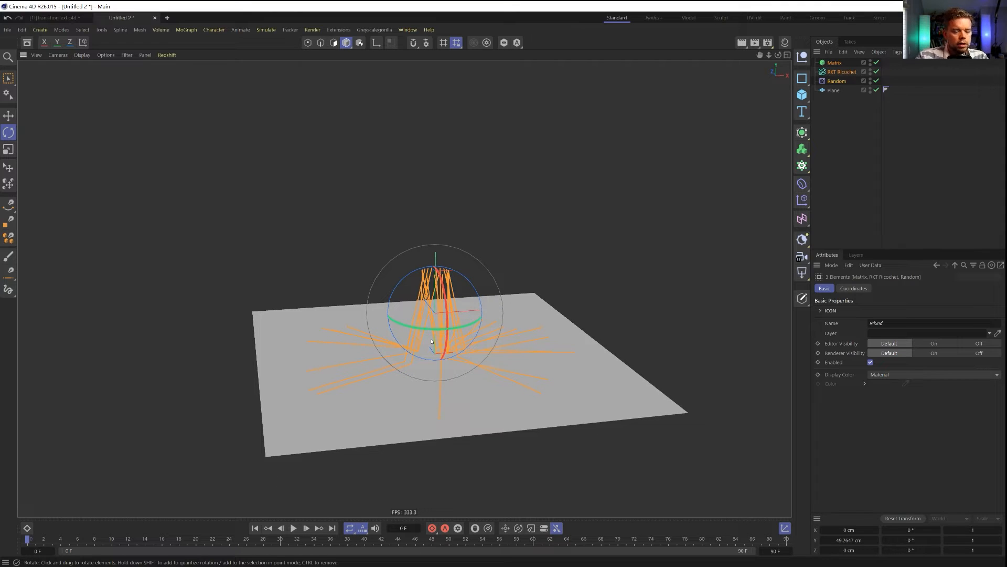
key("Delete")
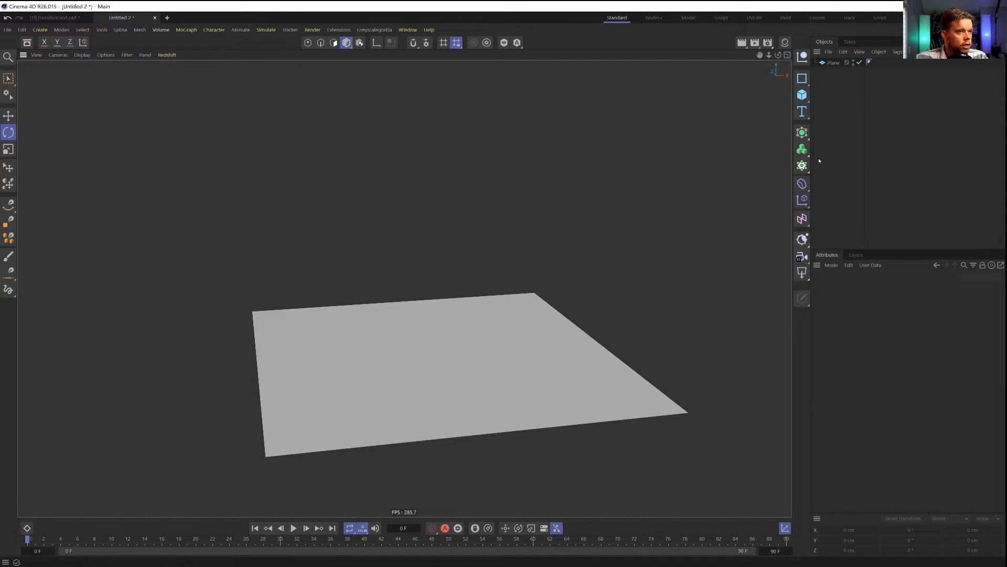
Add a Helix spline and set its plane to XZ
left_click(803, 133)
left_click(803, 111)
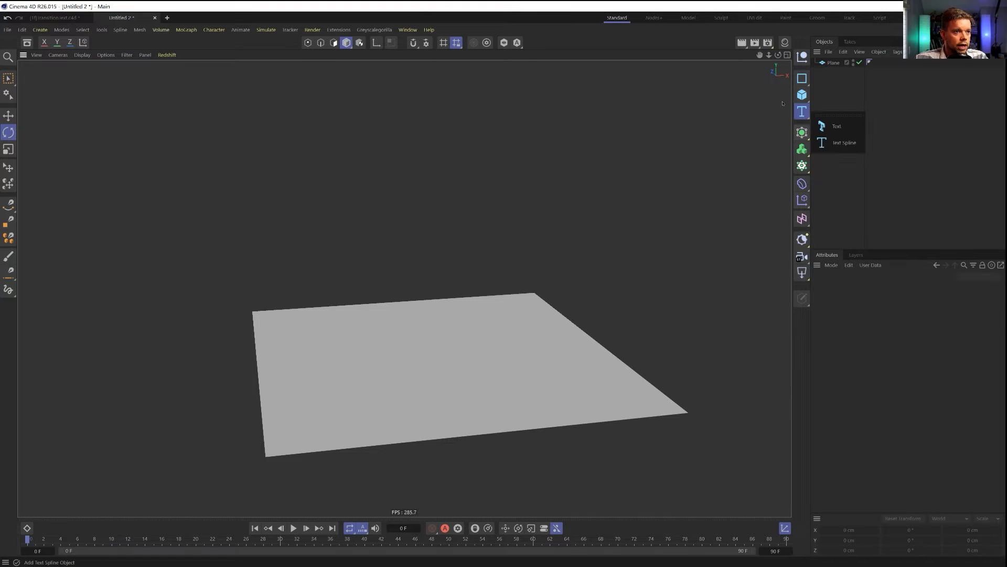
left_click(802, 112)
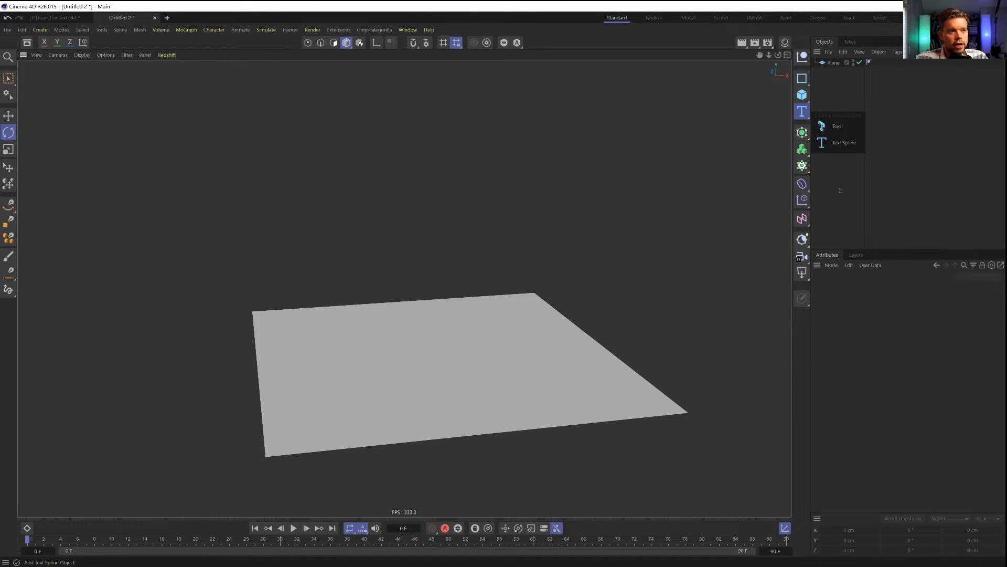
left_click(802, 78)
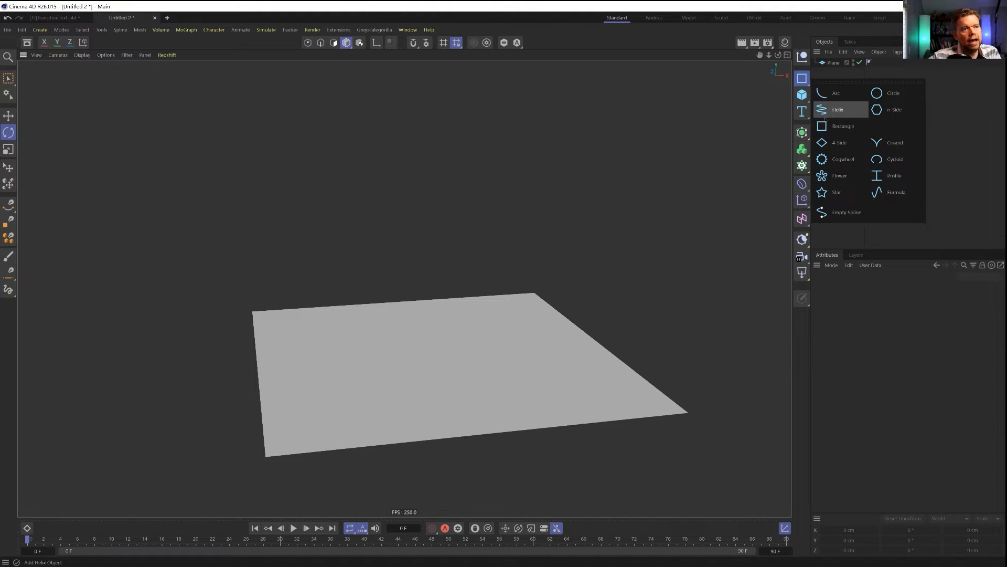
left_click(837, 110)
left_click(935, 390)
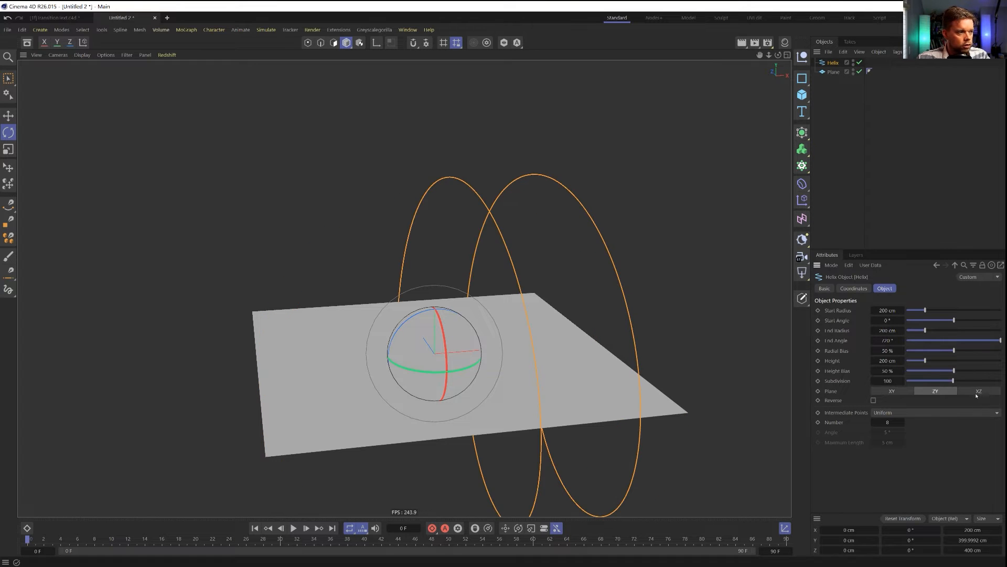
left_click(979, 391)
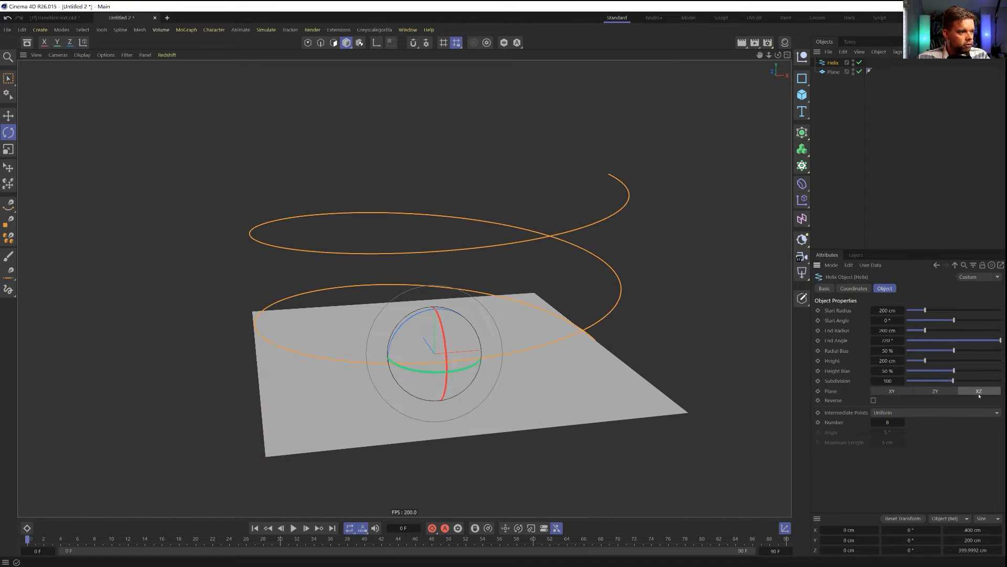
Set the Helix's start radius and end radius to 0 cm to turn it into a straight line
left_click(884, 310)
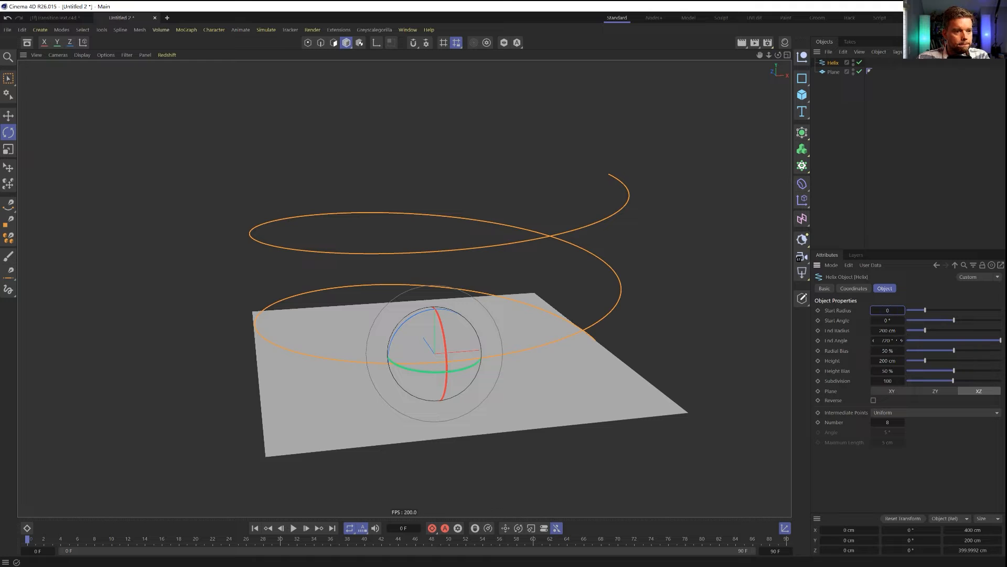
type("0")
key("Return")
key("0")
left_click(832, 63)
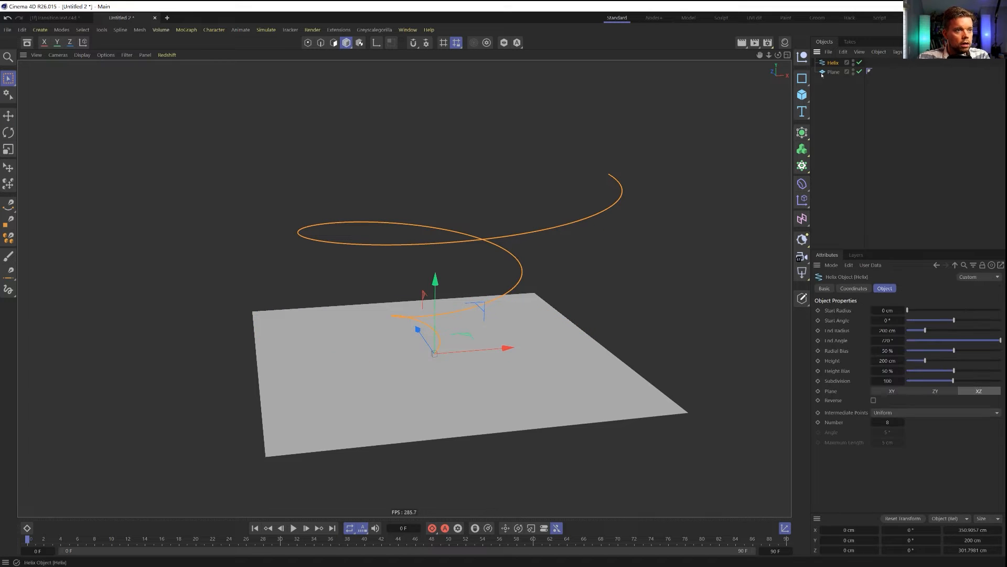
left_click(889, 330)
type("0")
key("Return")
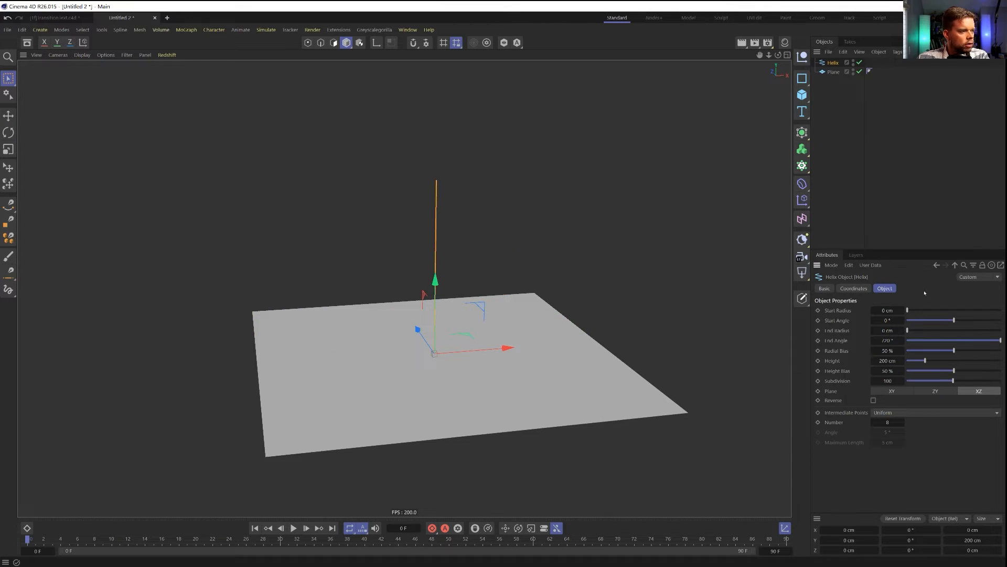
Rotate the Helix 45° in bank so it slants over the plane
key("r")
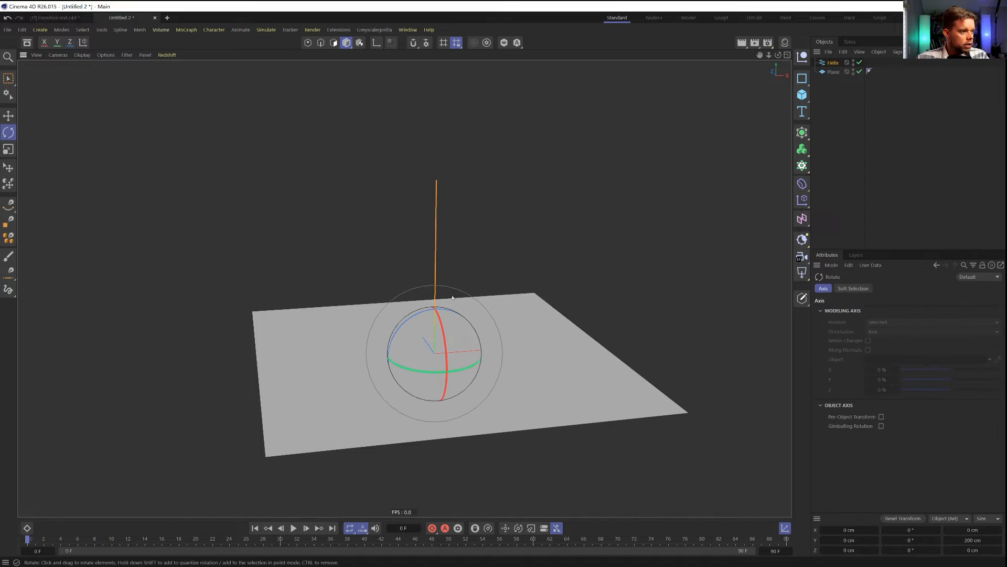
left_click_drag(418, 315, 455, 310)
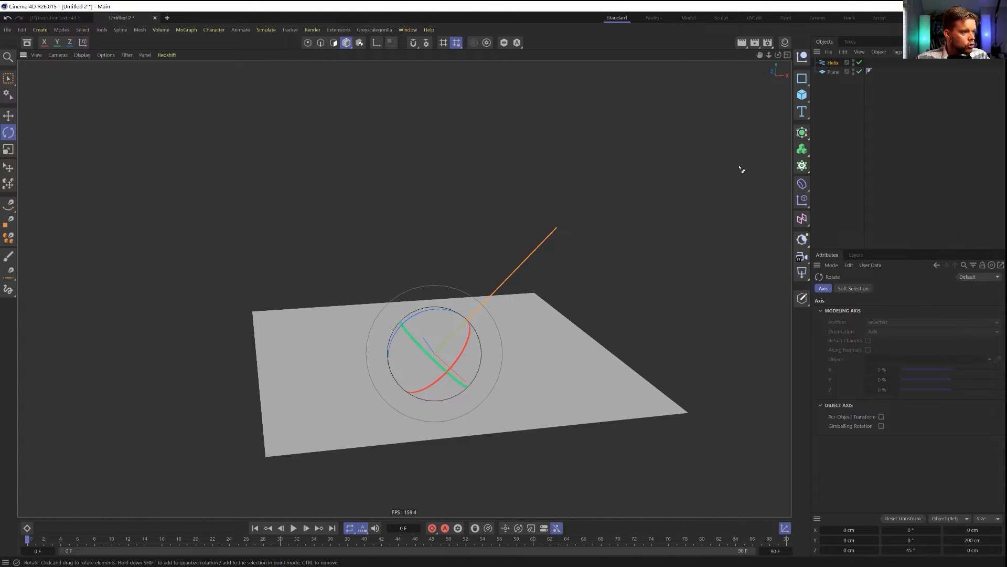
Undo the Helix's rotation and put it in a radial Cloner with count 10 and radius 22 cm
key("ctrl+z")
left_click(802, 166, "alt")
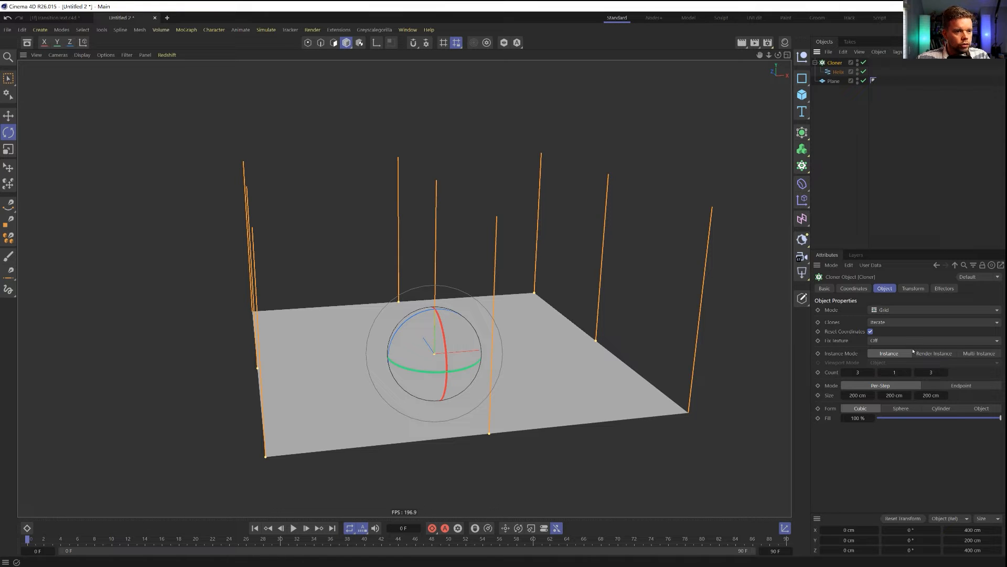
left_click(933, 309)
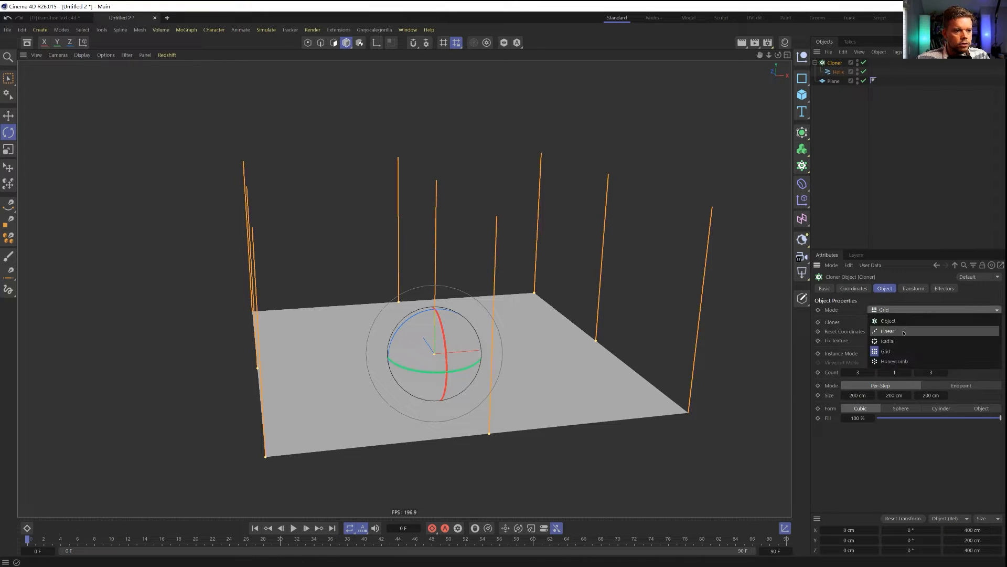
left_click(906, 345)
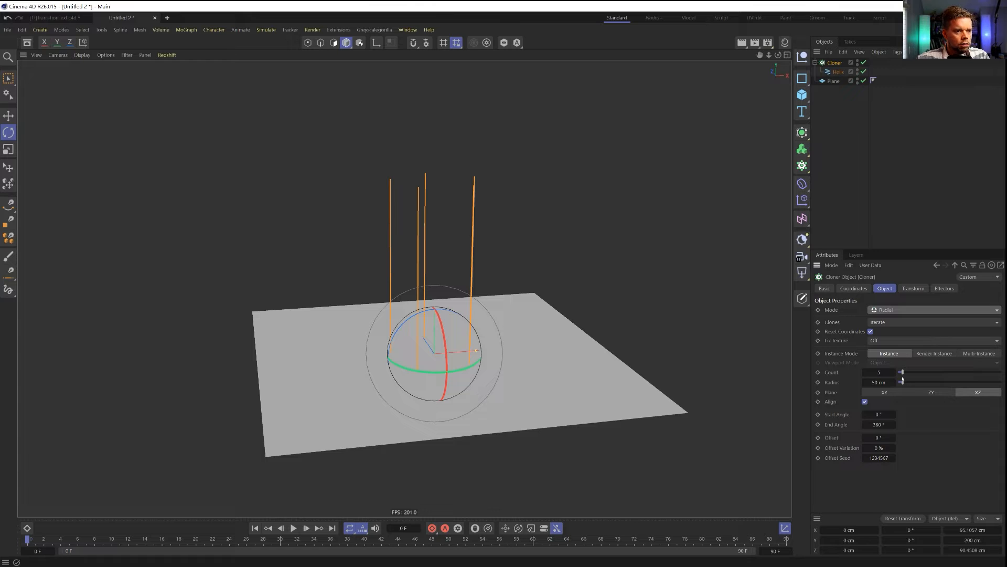
left_click_drag(902, 372, 899, 381)
Rotate the Cloner 180° in bank and raise it to about 250 cm in Y above the Plane
key("r")
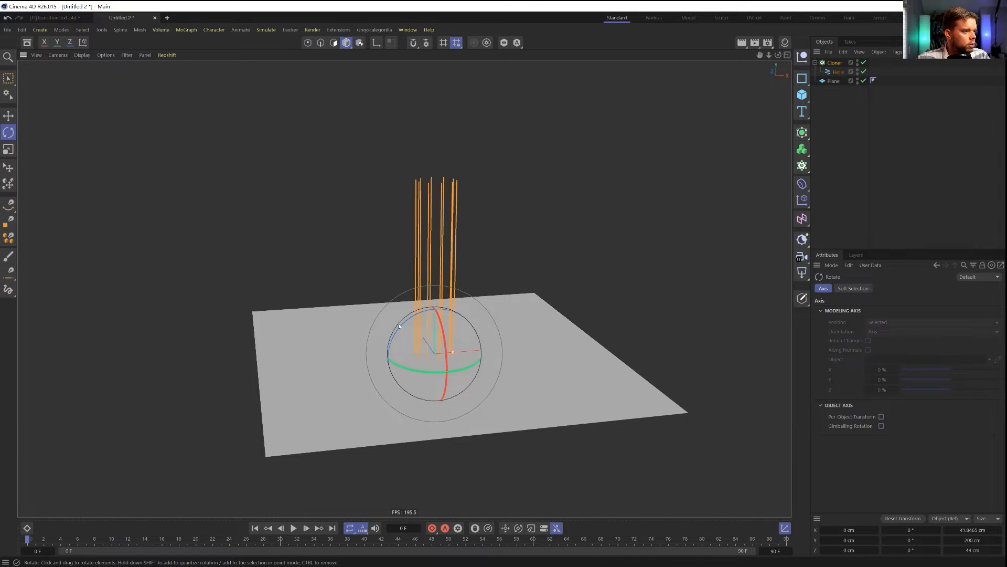
left_click_drag(401, 327, 469, 383)
key("e")
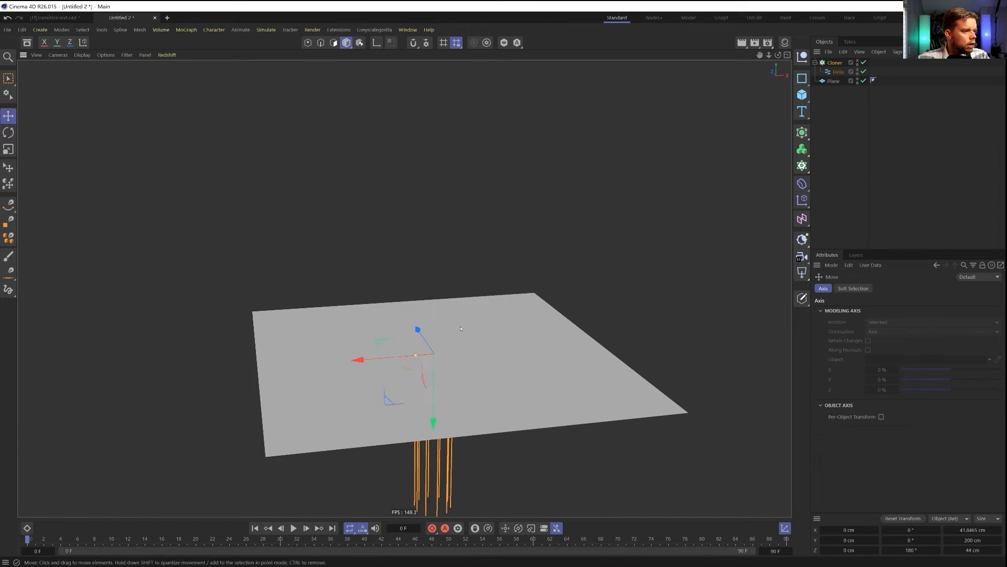
left_click_drag(433, 425, 717, 173)
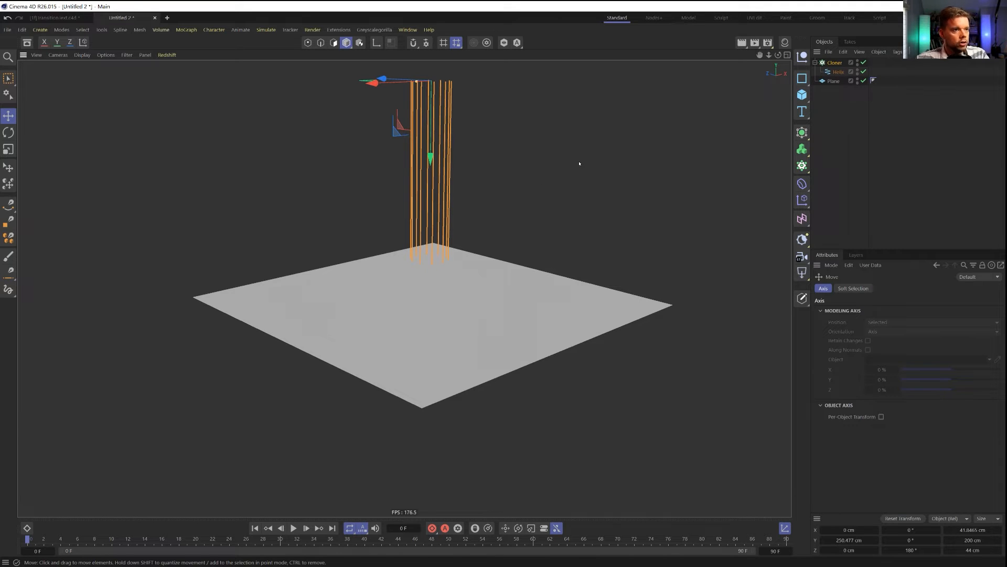
Add a Collider simulation tag to the Plane
left_click_drag(404, 285, 454, 252, "alt")
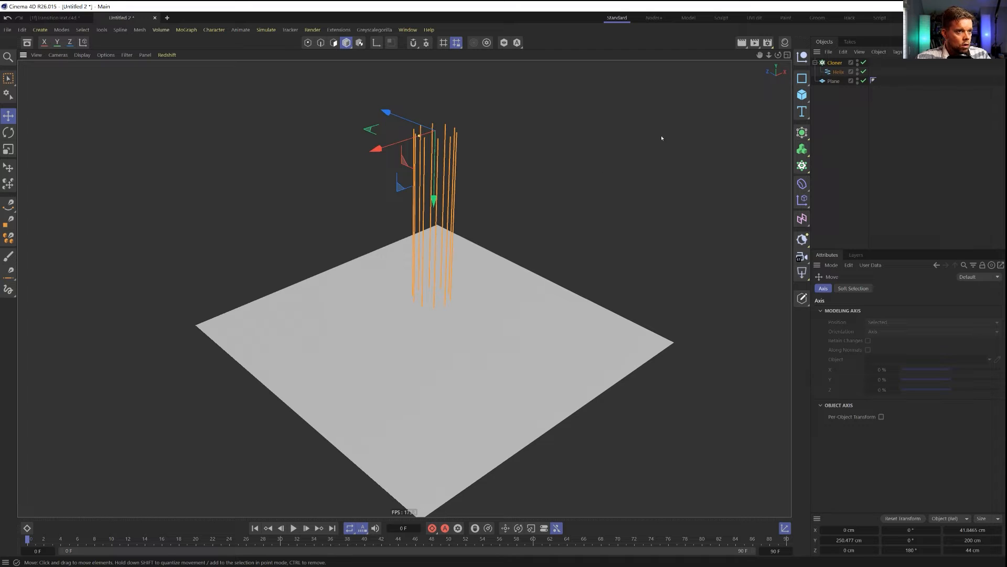
left_click(834, 81)
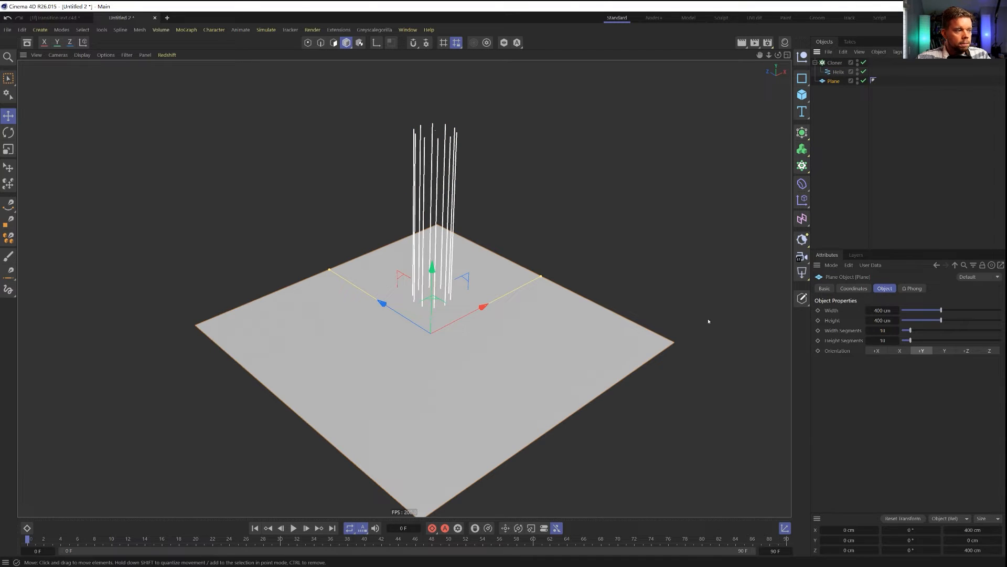
right_click(834, 81)
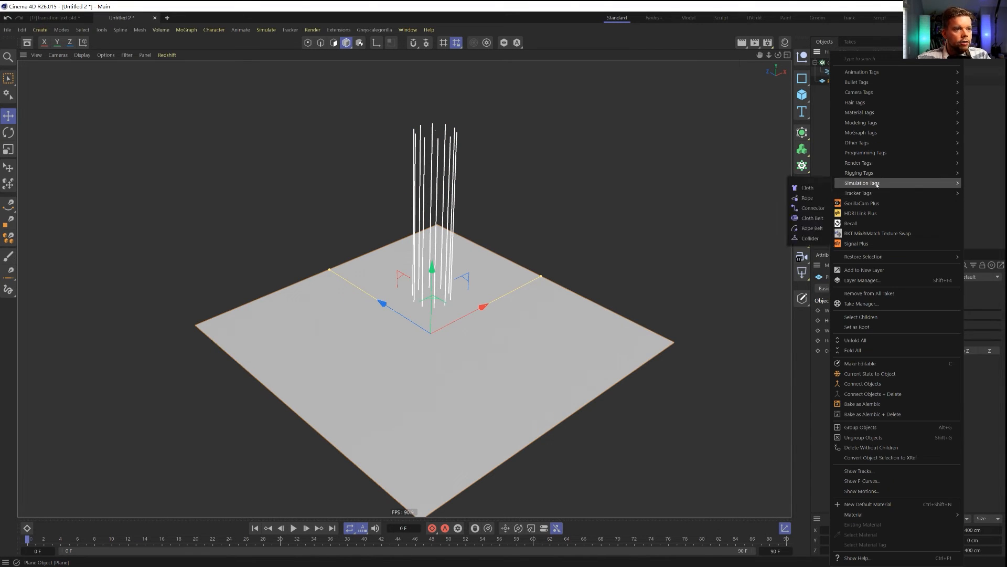
mouse_move(869, 187)
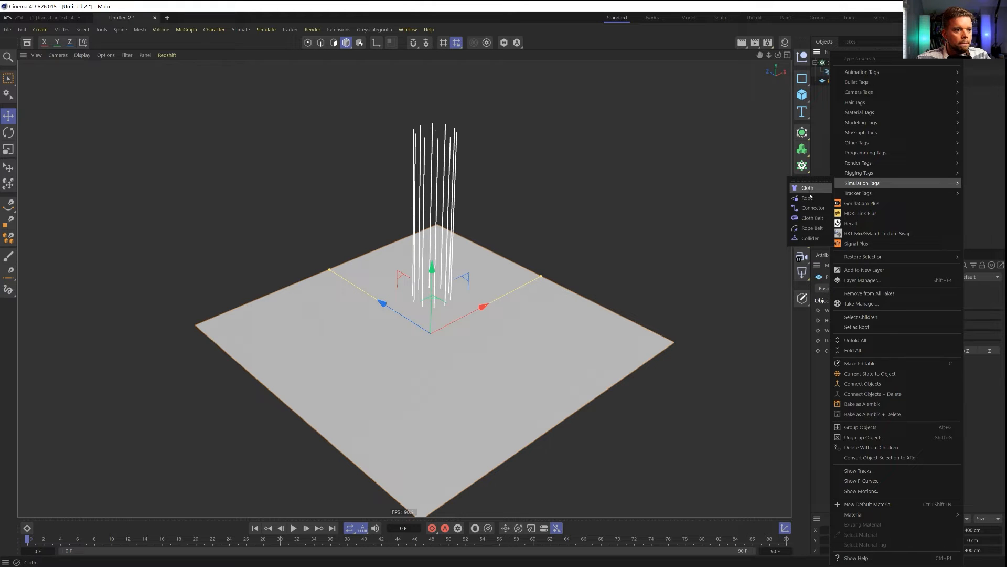
left_click(810, 238)
Wrap the Cloner in a Connect object as its parent
left_click(834, 63)
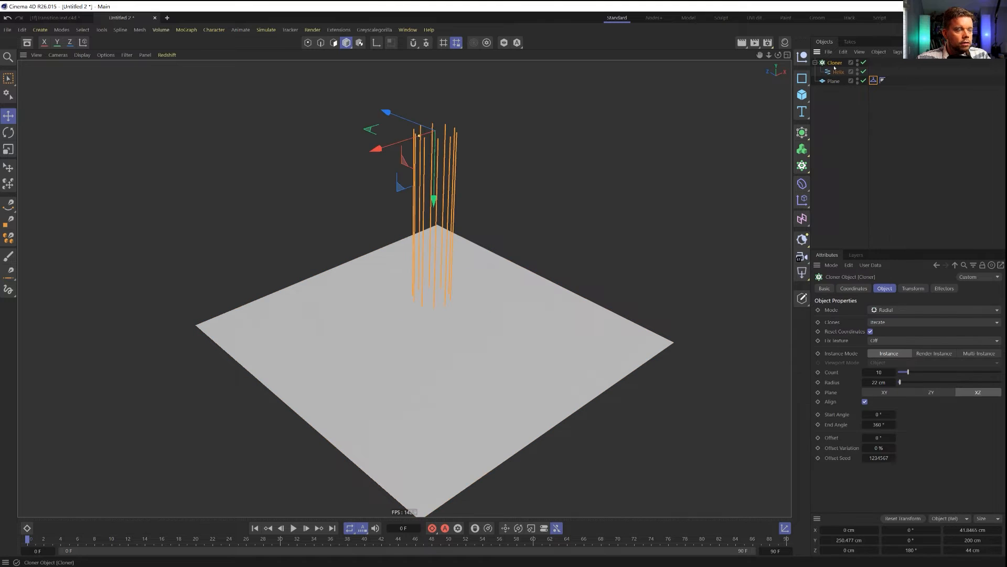
left_click_drag(533, 238, 502, 220, "alt")
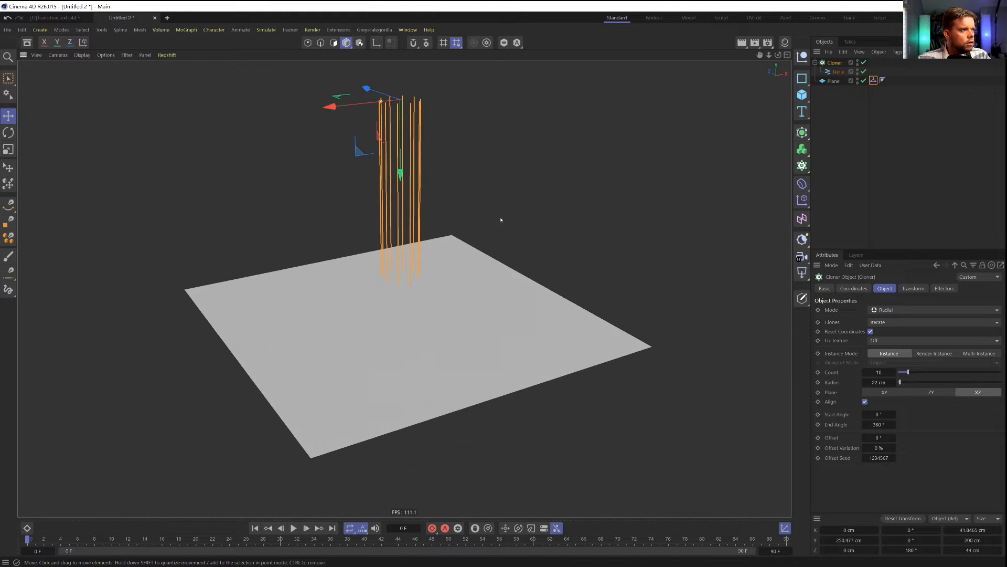
middle_click_drag(502, 220, 517, 260, "alt")
scroll(517, 259, "up", 1)
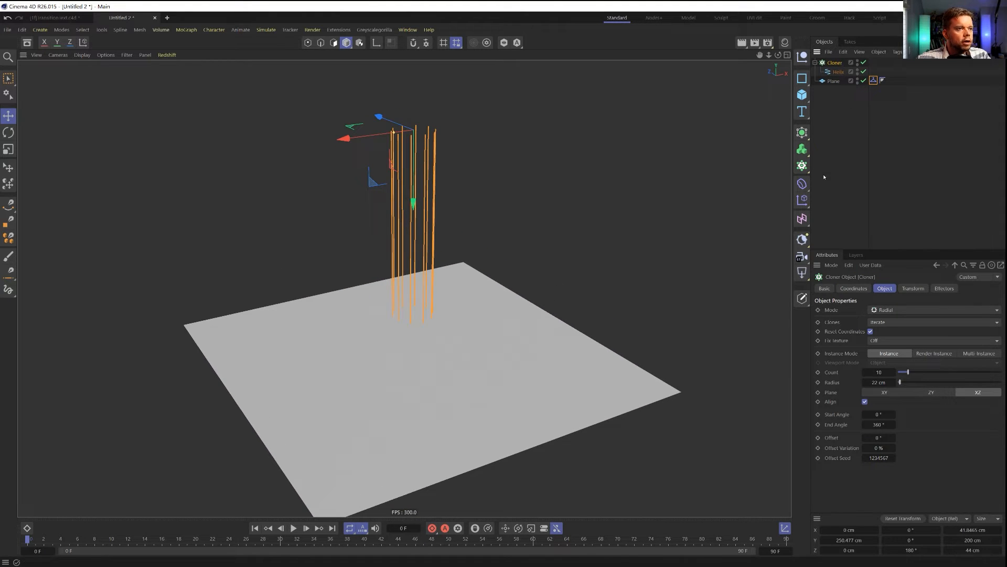
left_click(802, 165)
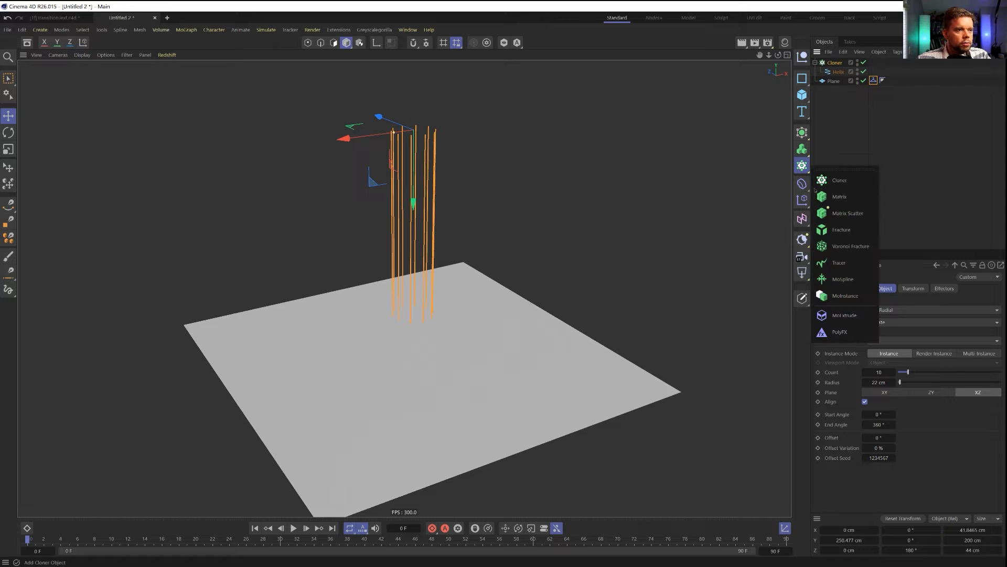
left_click(805, 137)
left_click(804, 138)
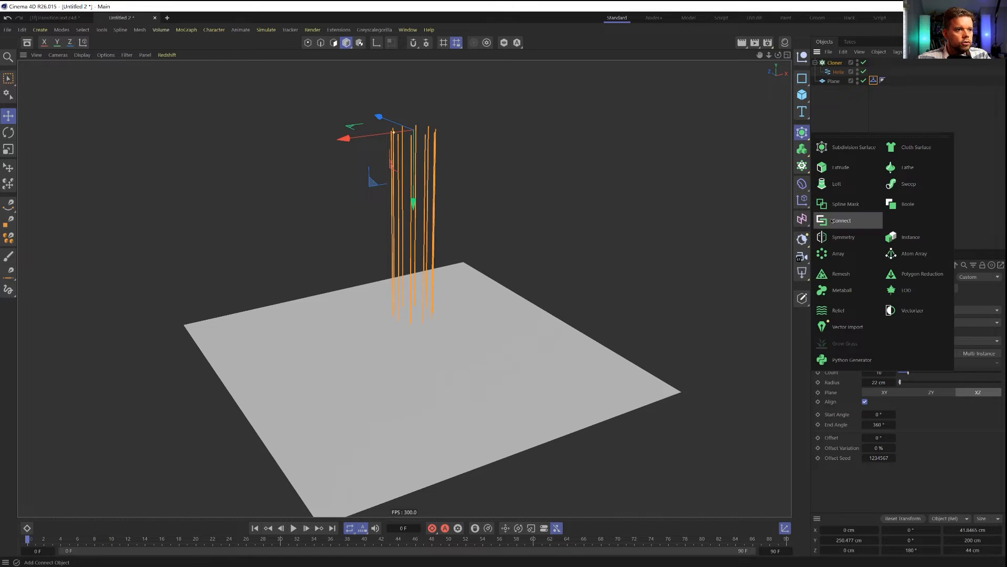
left_click(848, 220, "alt")
Set the Helix's intermediate points to None and its subdivision to 20
left_click(840, 72)
left_click(844, 81)
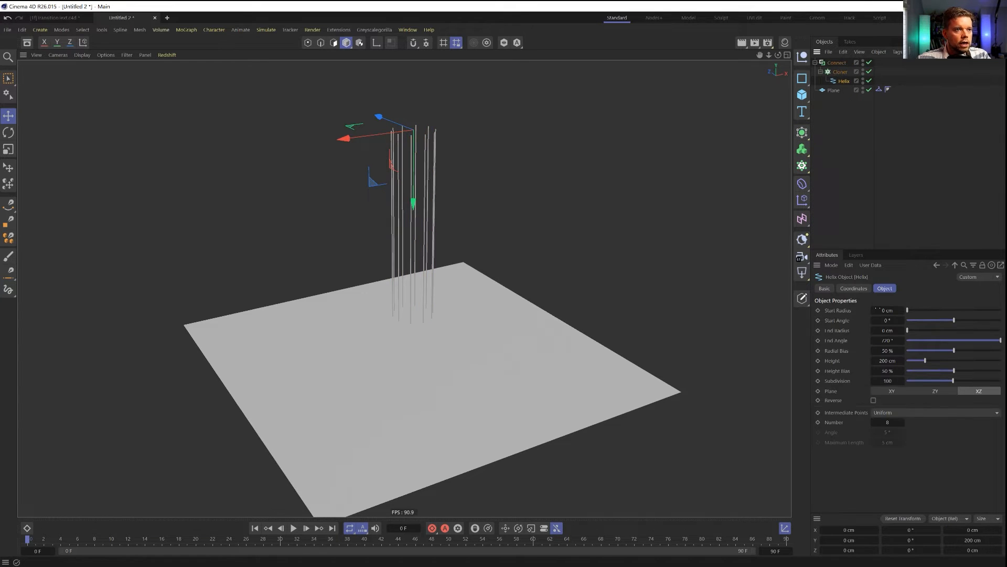
left_click(909, 414)
left_click(909, 424)
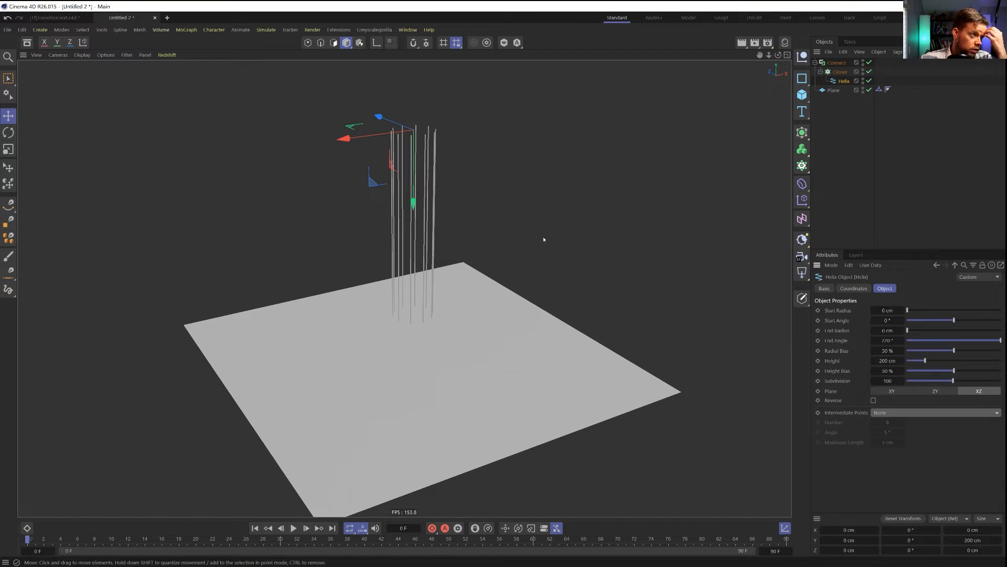
left_click(892, 381)
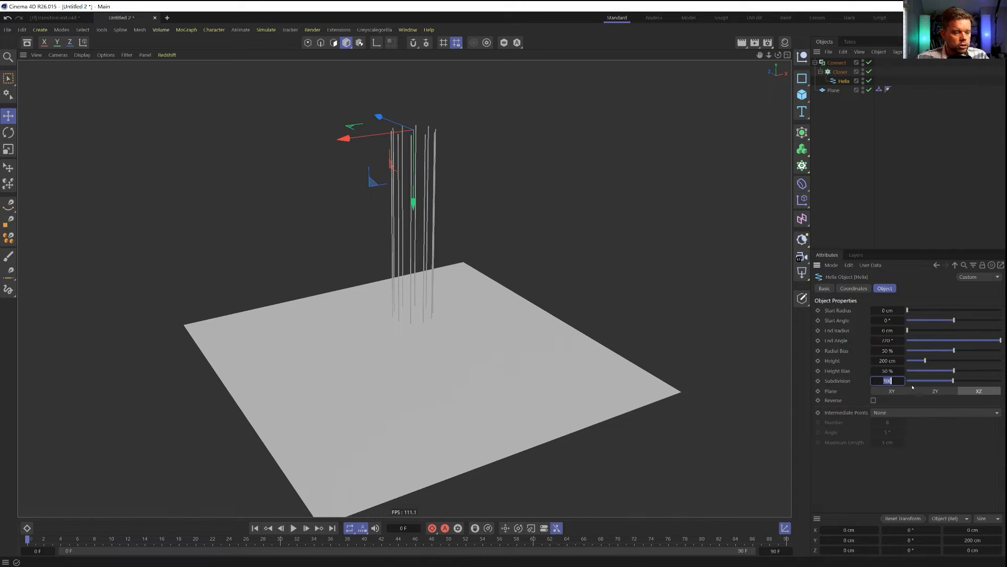
type("20")
key("Return")
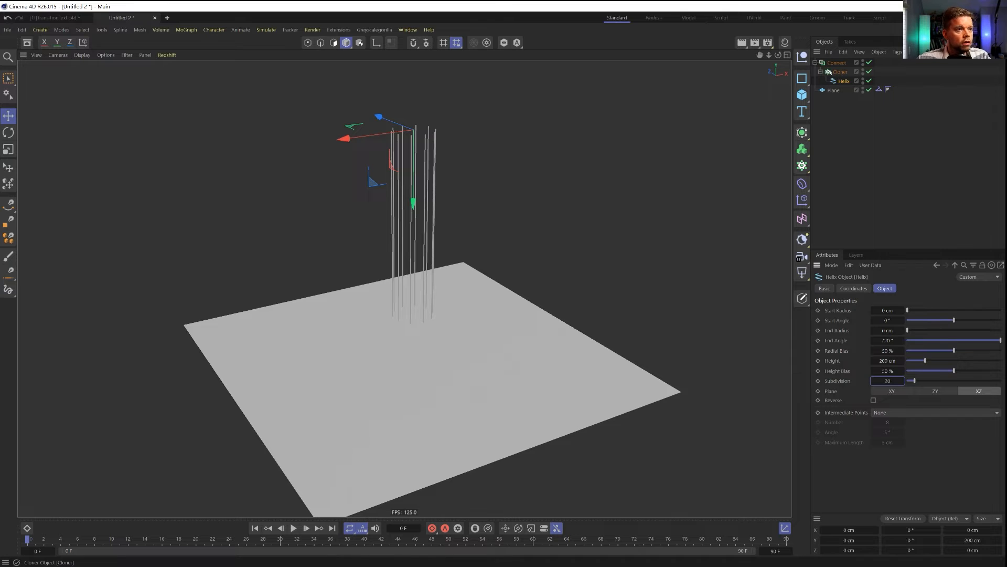
Make the Connect object editable so the cloned lines become a single spline object
left_click(837, 72)
left_click(835, 63)
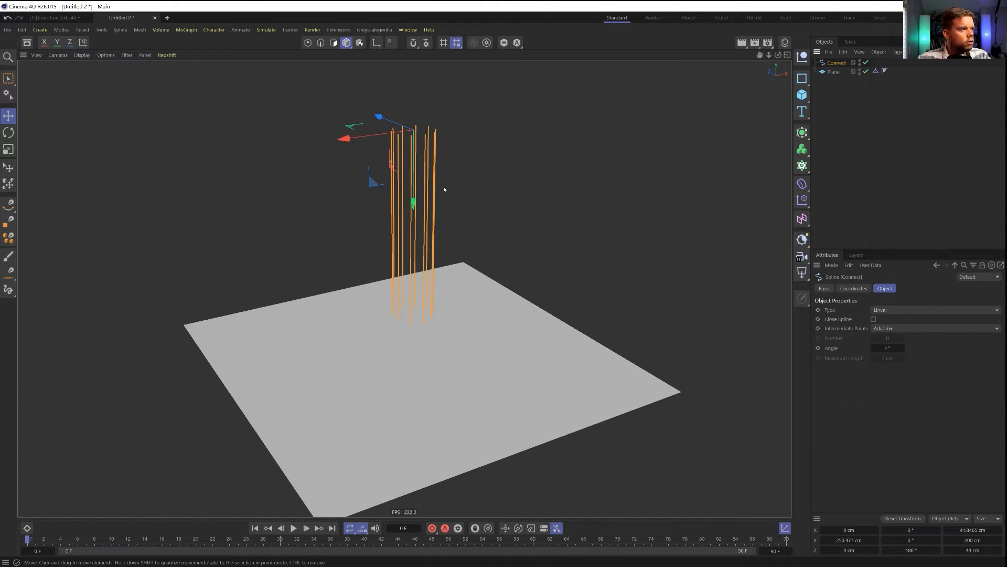
key("c")
Select the uppermost point of every spline line and grow the selection downward to 70 points
left_click_drag(428, 172, 488, 262, "alt")
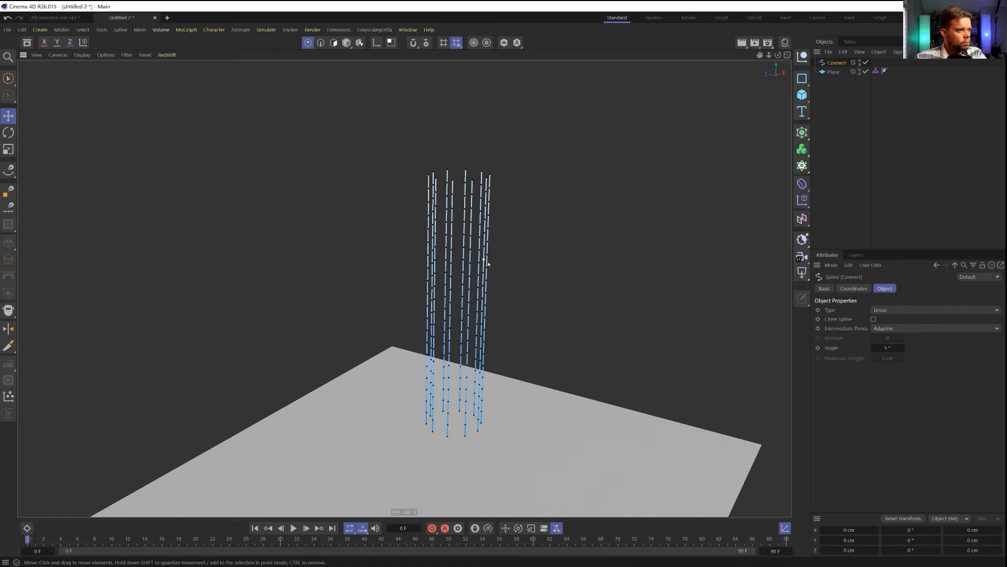
left_click_drag(501, 177, 499, 168, "alt")
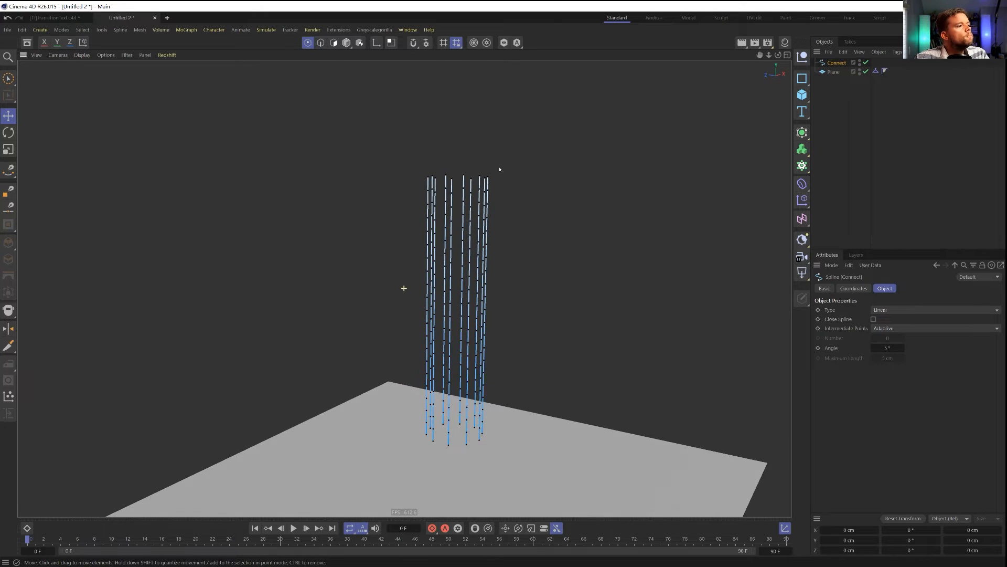
key("0")
left_click_drag(363, 142, 548, 187)
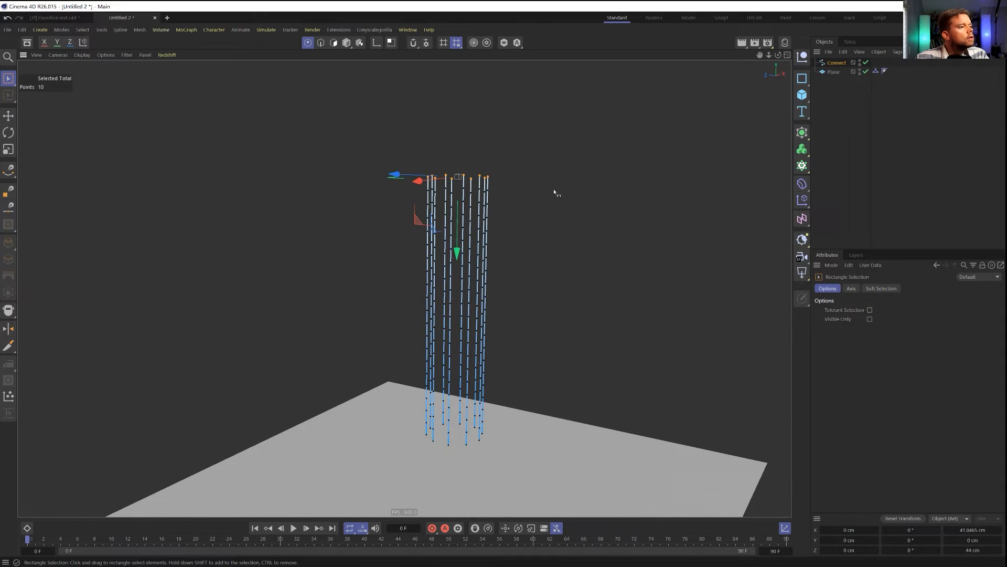
right_click(549, 188)
key("Escape")
key("u")
key("y")
key("y")
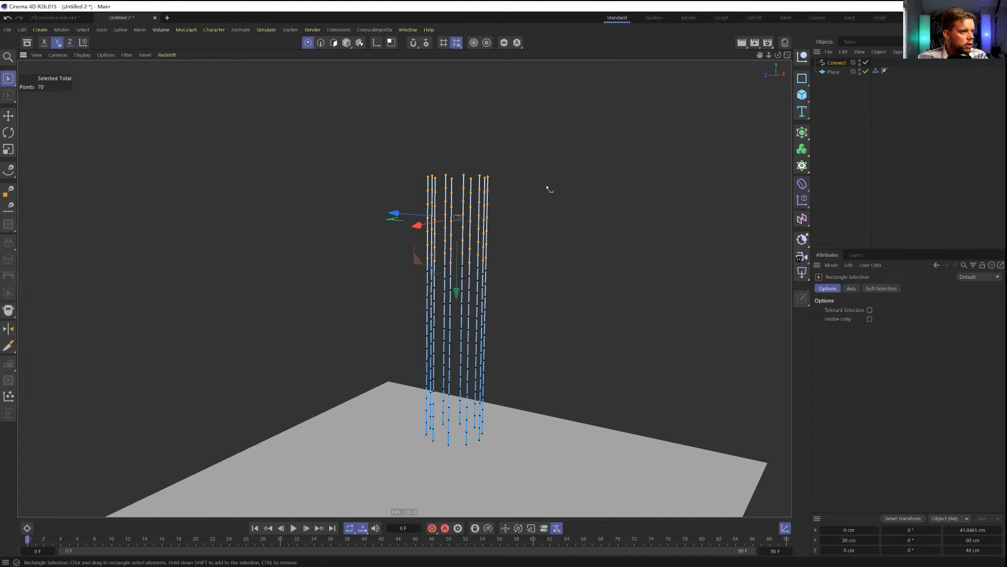
Add a Rope simulation tag to the Connect spline and set the selected points as fixed
left_click_drag(506, 254, 517, 252, "alt")
right_click(834, 63)
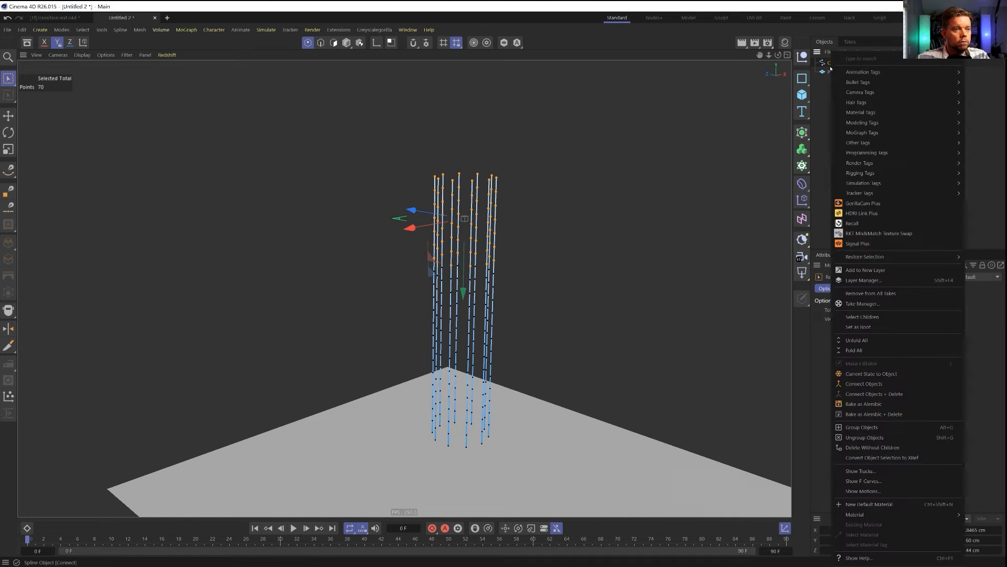
mouse_move(866, 175)
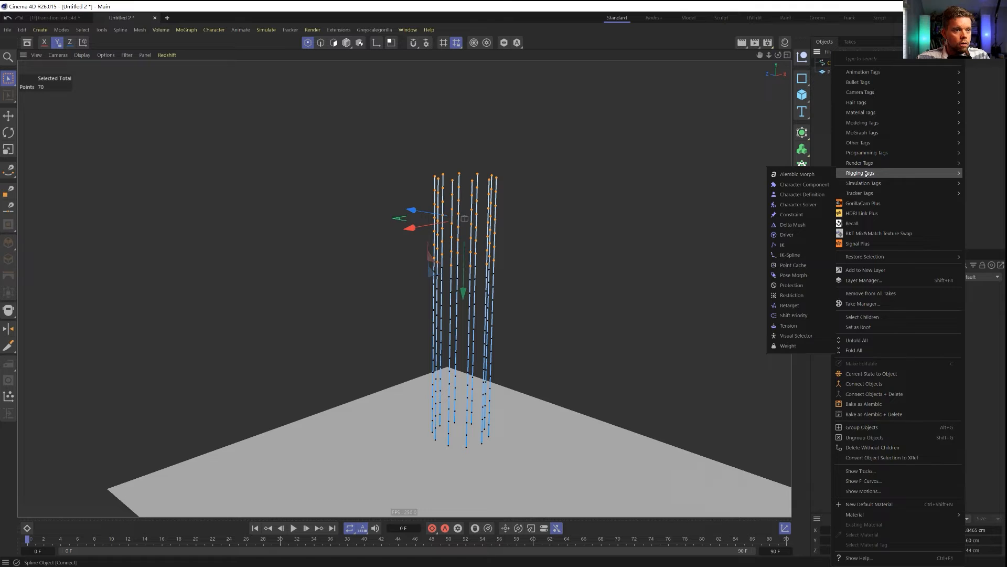
left_click(808, 198)
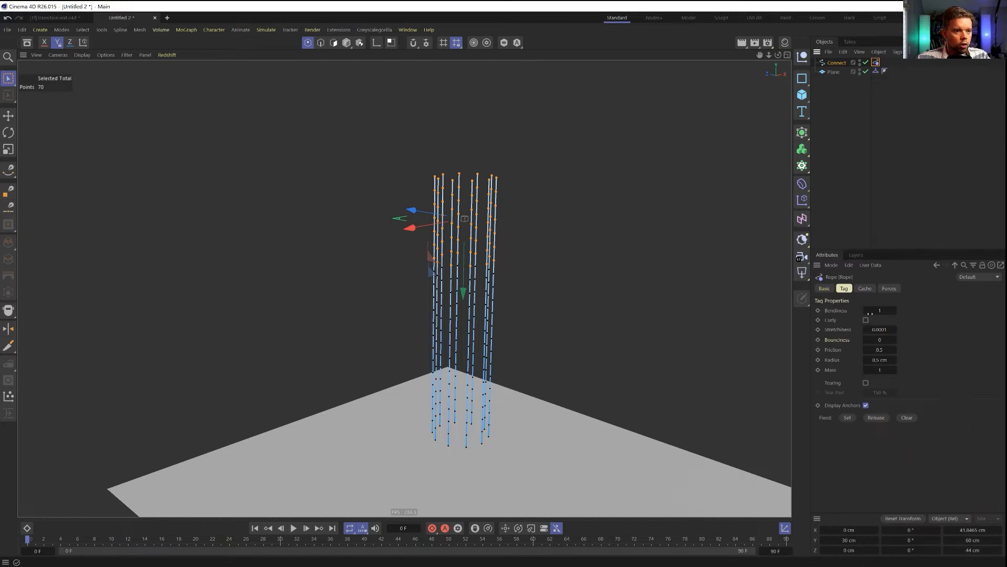
left_click(847, 417)
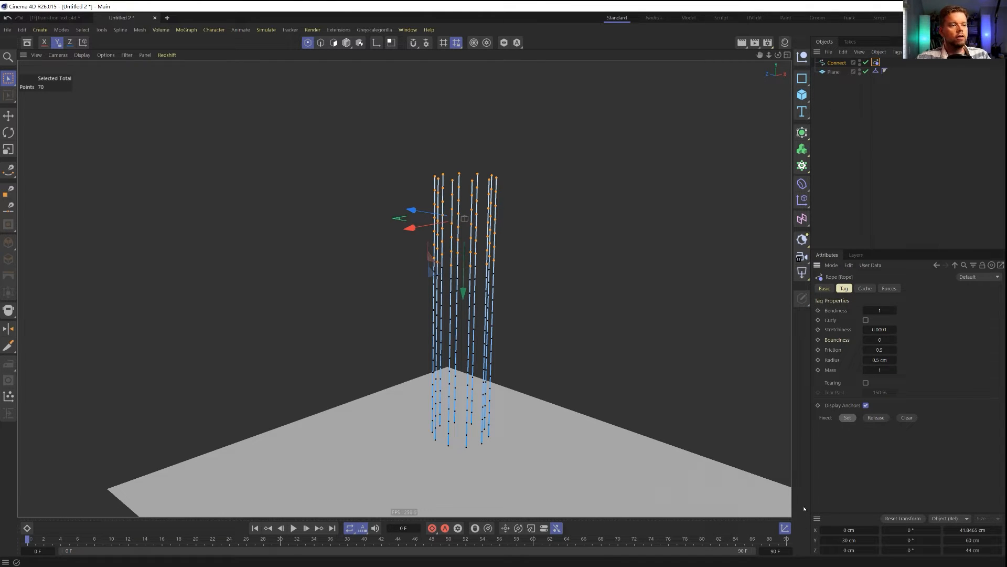
Switch to model mode, play the rope simulation and return to the start frame
left_click(346, 43)
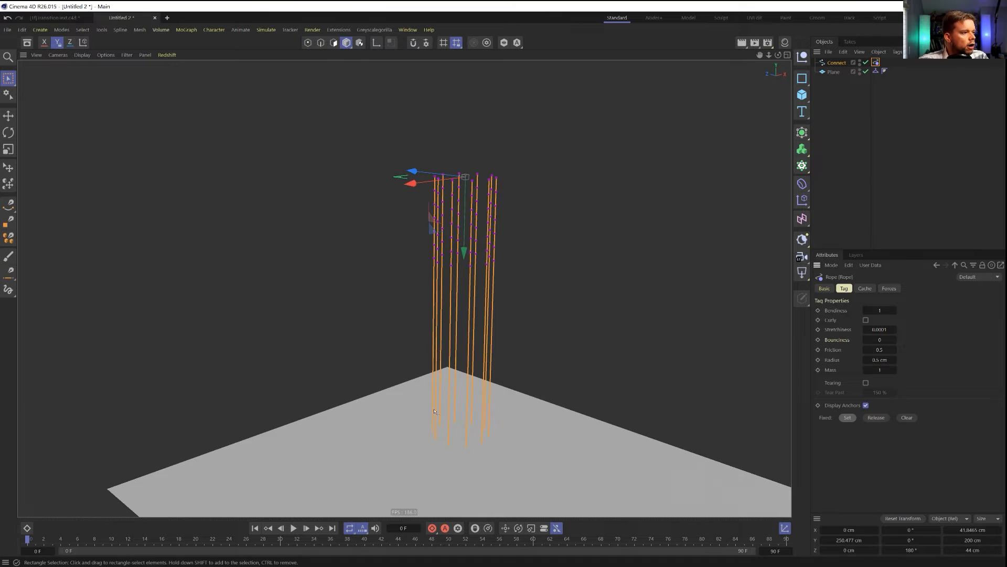
left_click(297, 528)
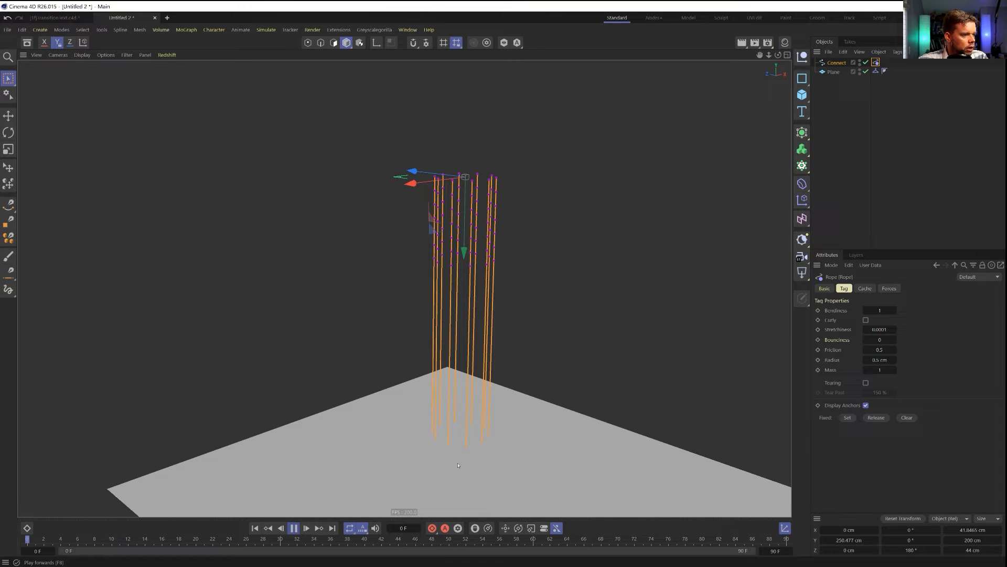
left_click(254, 528)
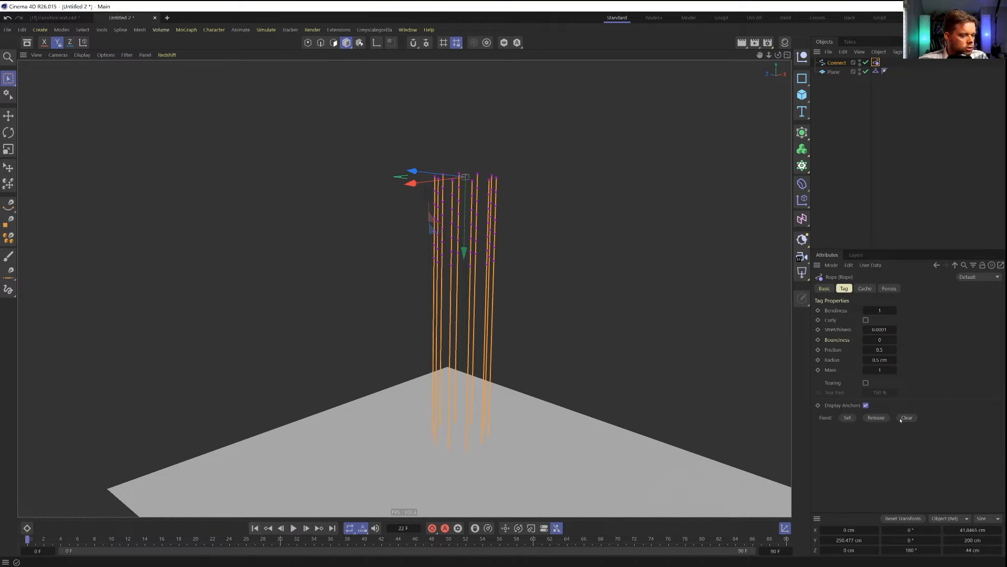
Open the project's simulation settings and review gravity, substeps, iterations and damping
key("ctrl+d")
left_click(965, 288)
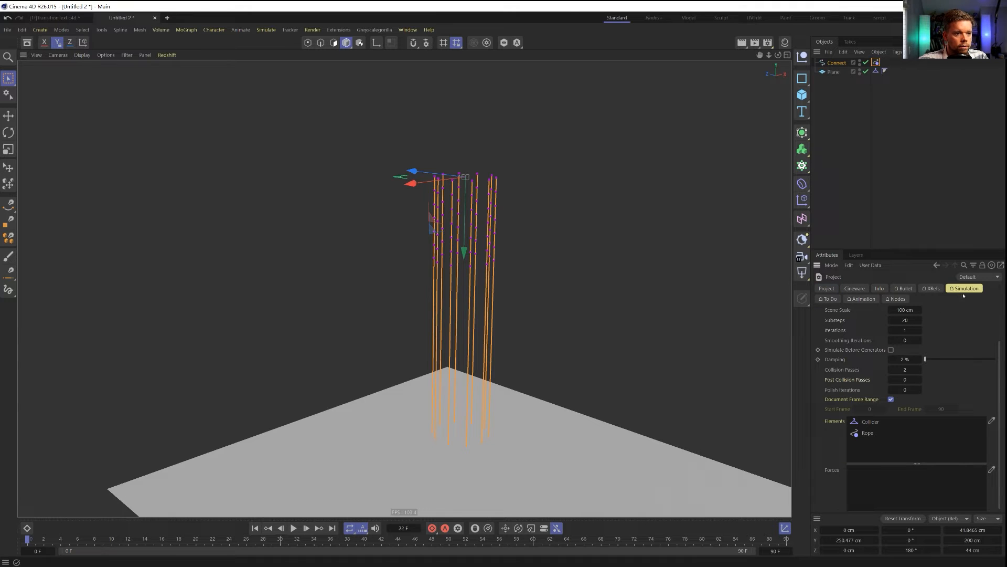
scroll(913, 340, "up", 2)
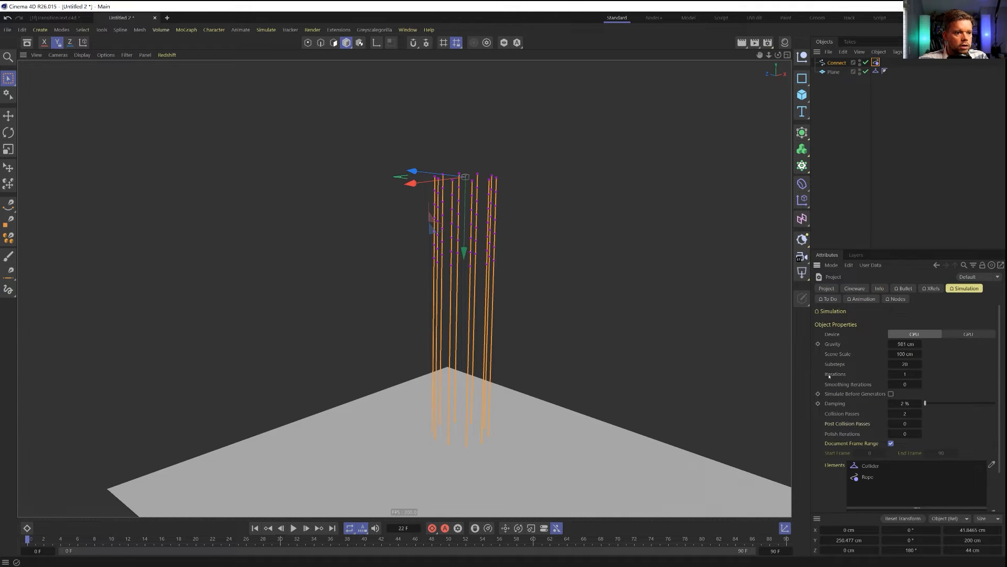
Group the Connect spline under a Null
left_click(826, 64)
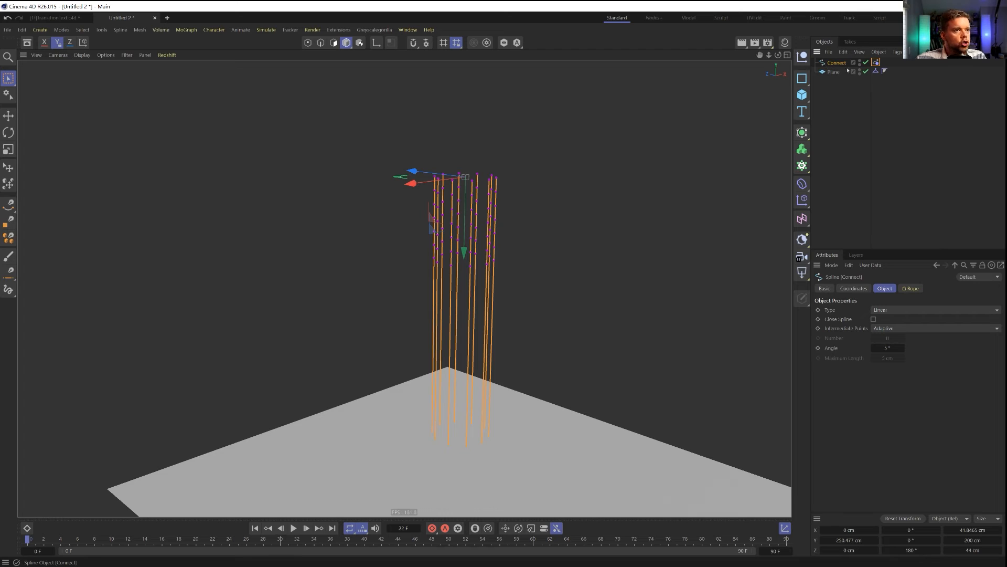
key("alt+g")
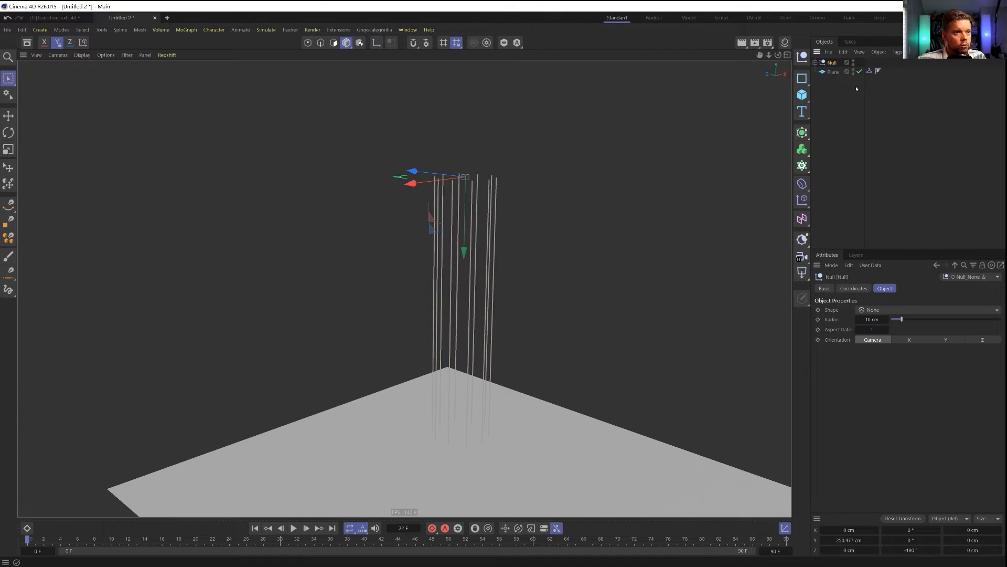
Reset the Null axis's bank rotation to 0° in axis mode without rotating the Connect spline
left_click(816, 63)
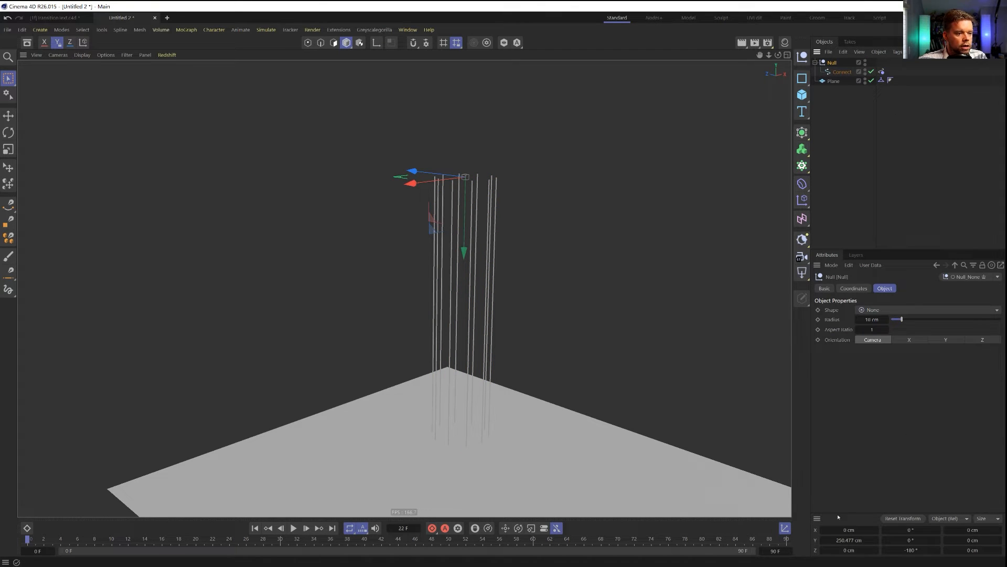
key("l")
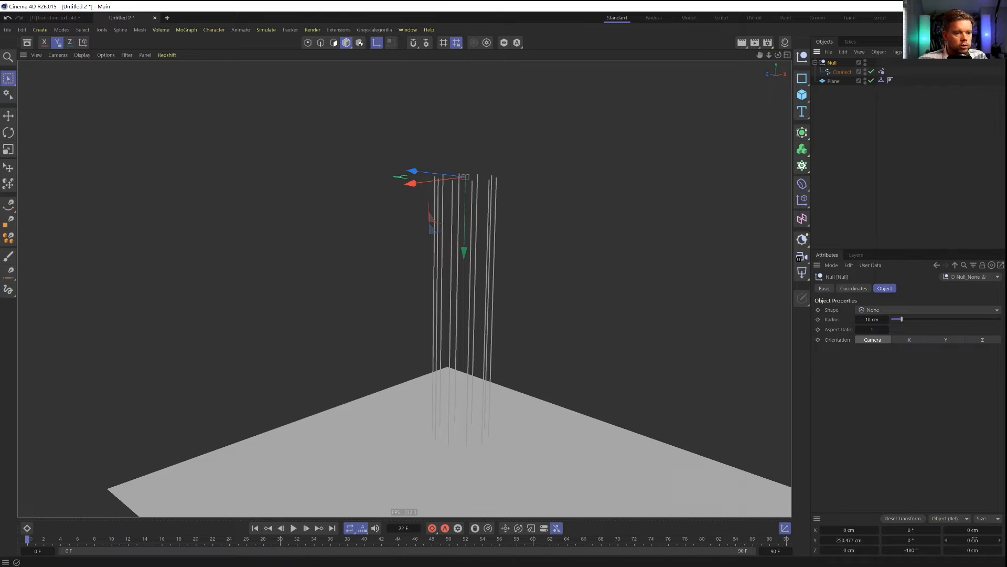
double_click(910, 550)
key("BackSpace")
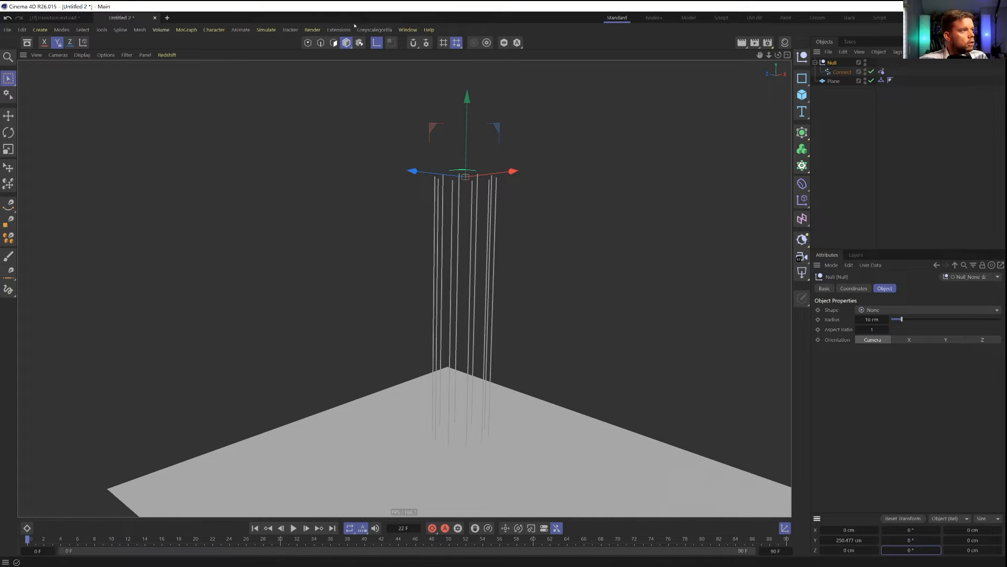
left_click(377, 43)
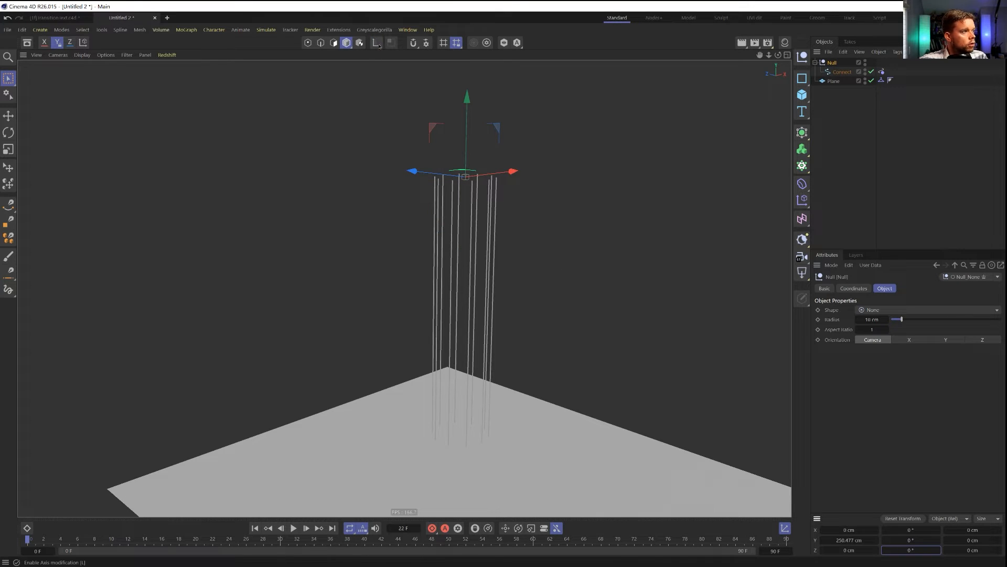
Keyframe the Null's position at frame 0 and, lowered to a Y of about 109 cm, at frame 45, then return to the start
left_click(853, 288)
left_click(823, 334)
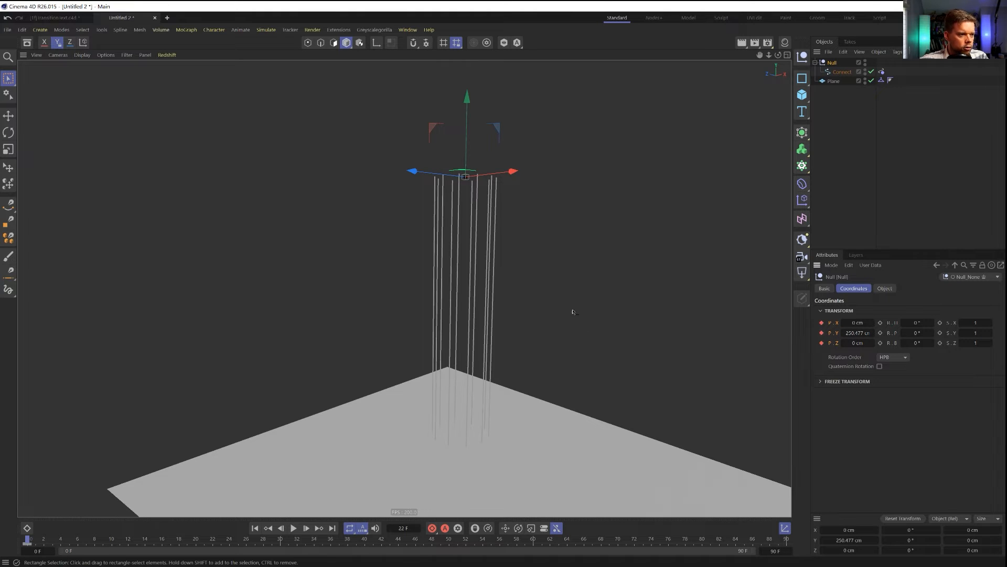
middle_click_drag(547, 286, 539, 241, "alt")
scroll(540, 240, "down", 2)
left_click_drag(477, 93, 479, 245)
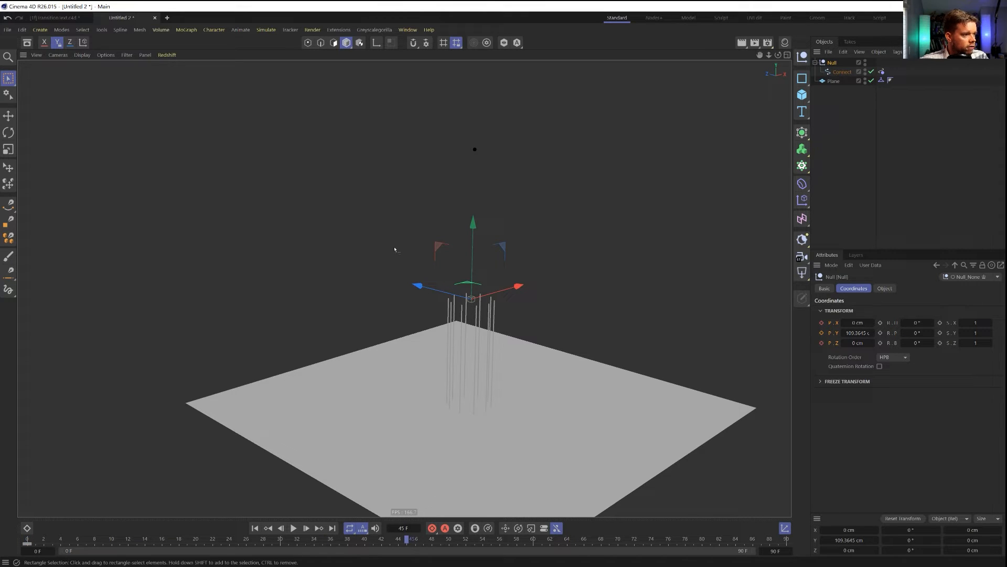
left_click(821, 333)
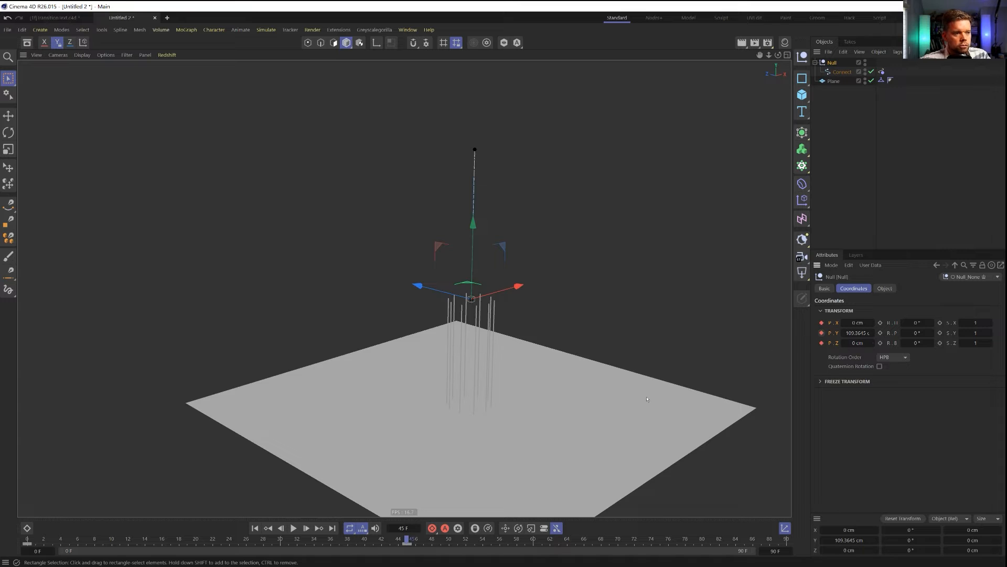
left_click(256, 528)
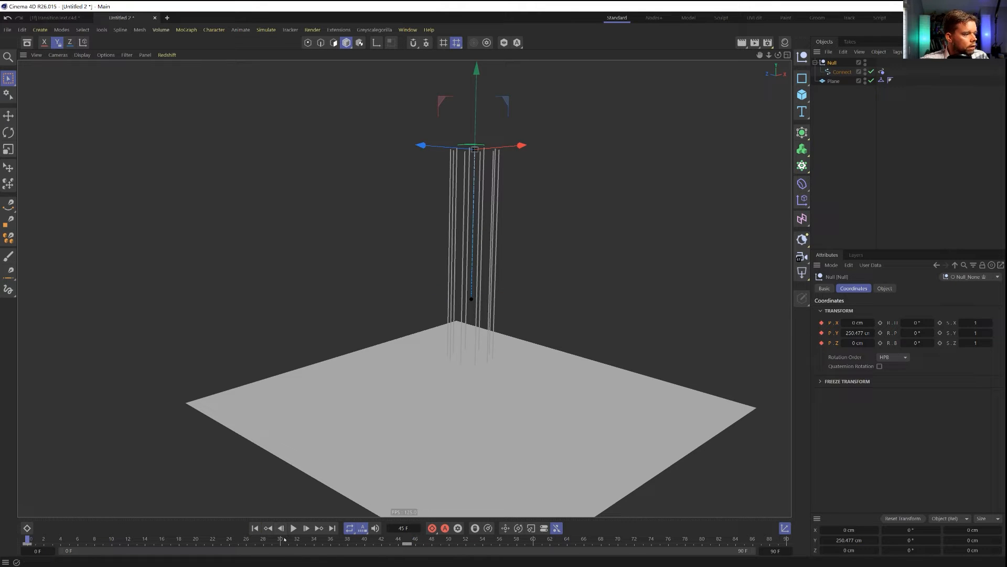
Wrap the Connect spline in a Sweep with an n-Side profile scaled down to a radius of about 5 cm
left_click(838, 72)
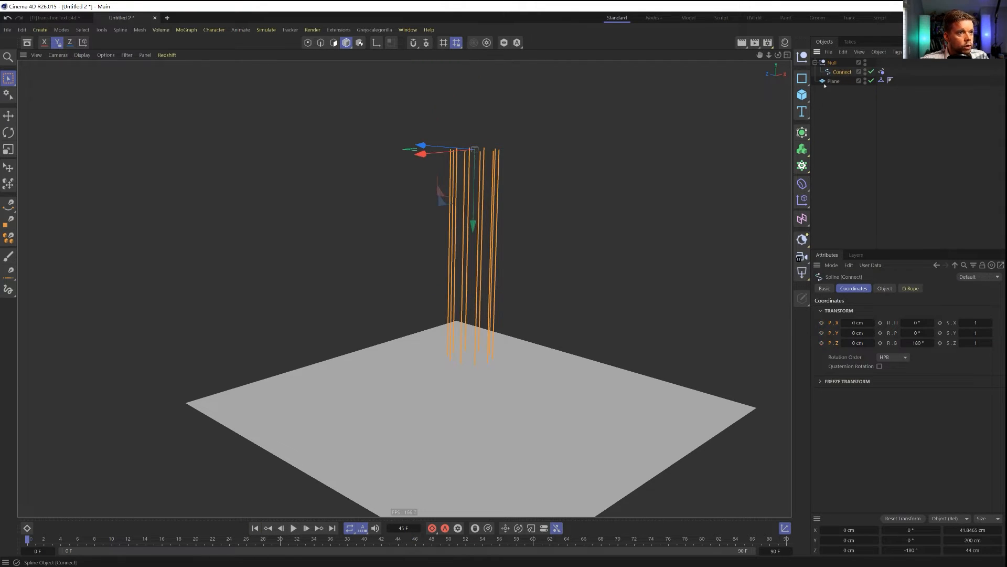
left_click(802, 132)
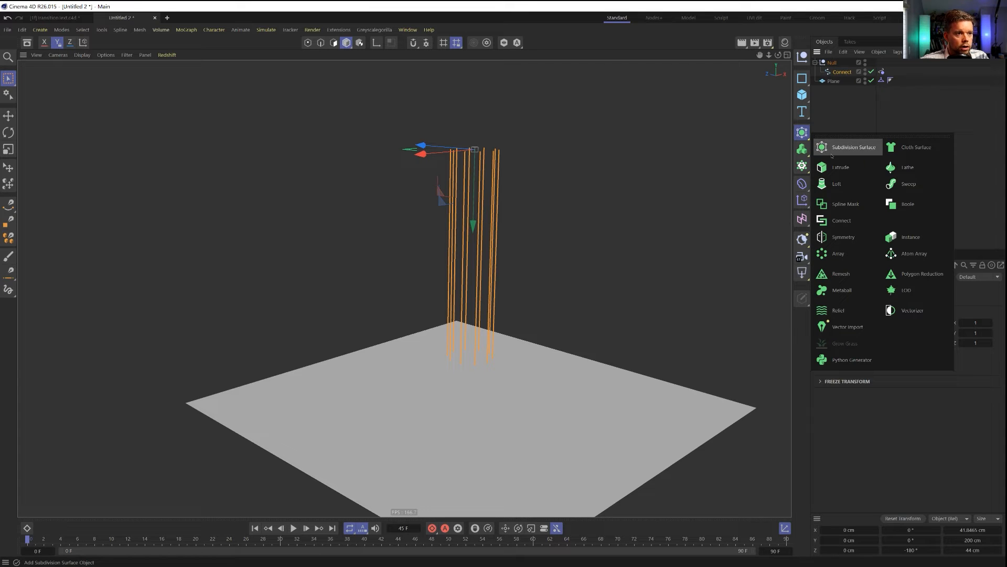
left_click(901, 185)
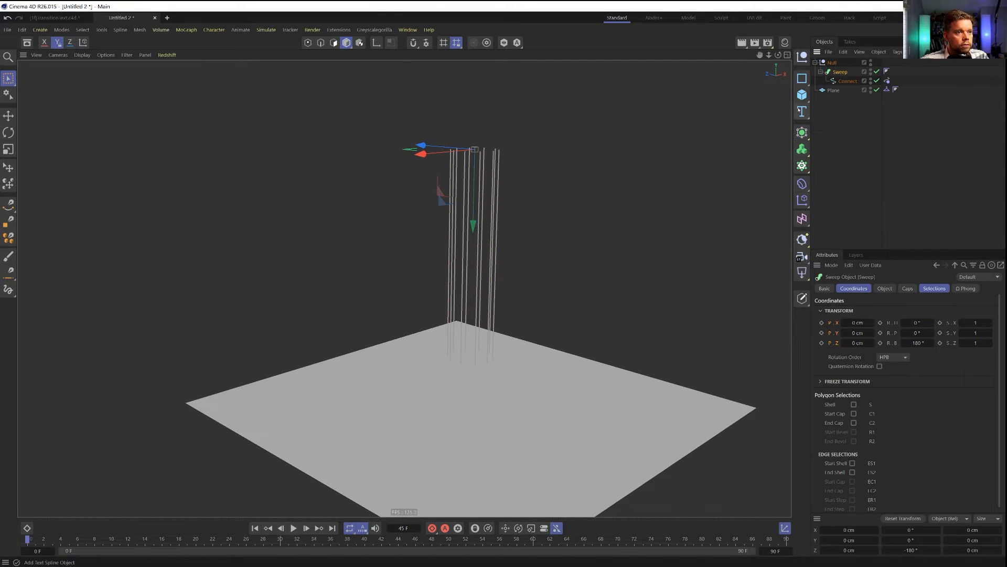
left_click(802, 78)
left_click(892, 113, "shift")
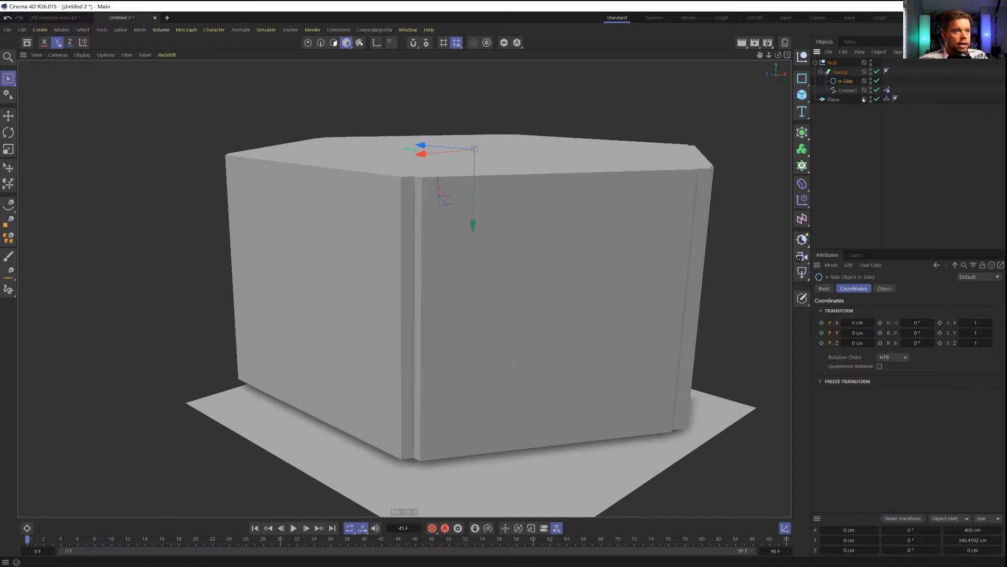
key("t")
left_click_drag(619, 234, 328, 393)
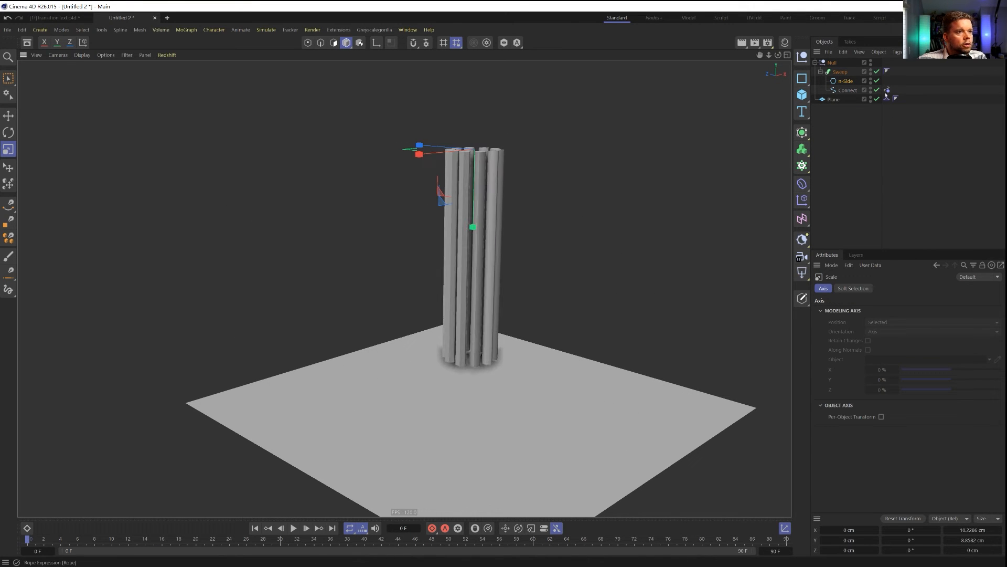
Set the n-Side profile's radius to 5 cm, and the Rope tag's radius to 5 cm and friction to 0
left_click(845, 81)
left_click(884, 289)
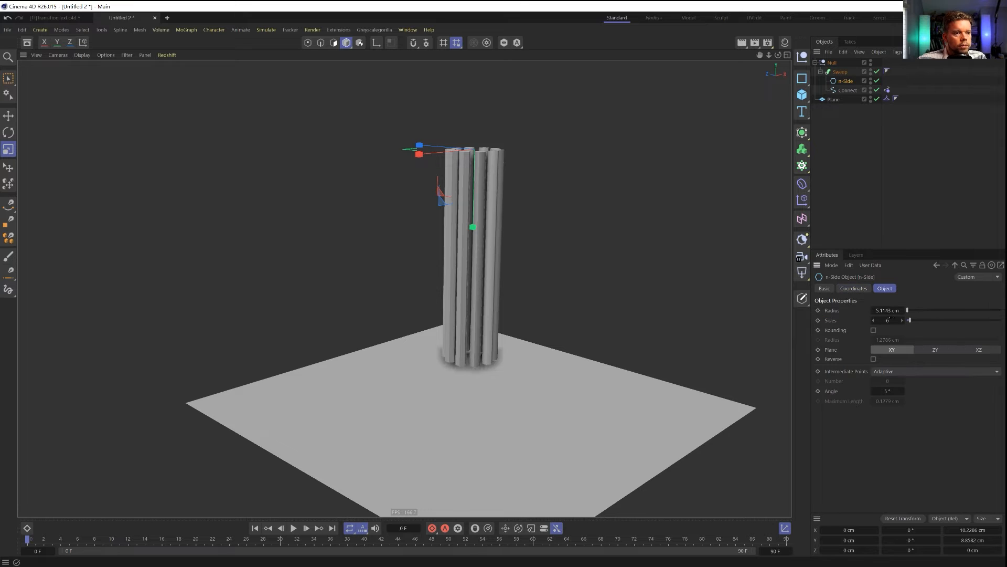
left_click(887, 90)
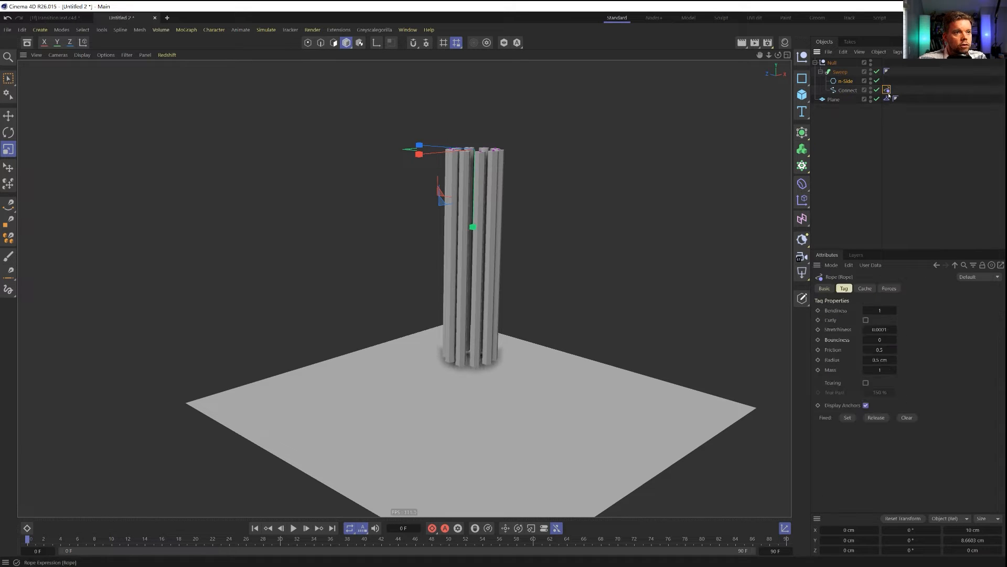
left_click(886, 359)
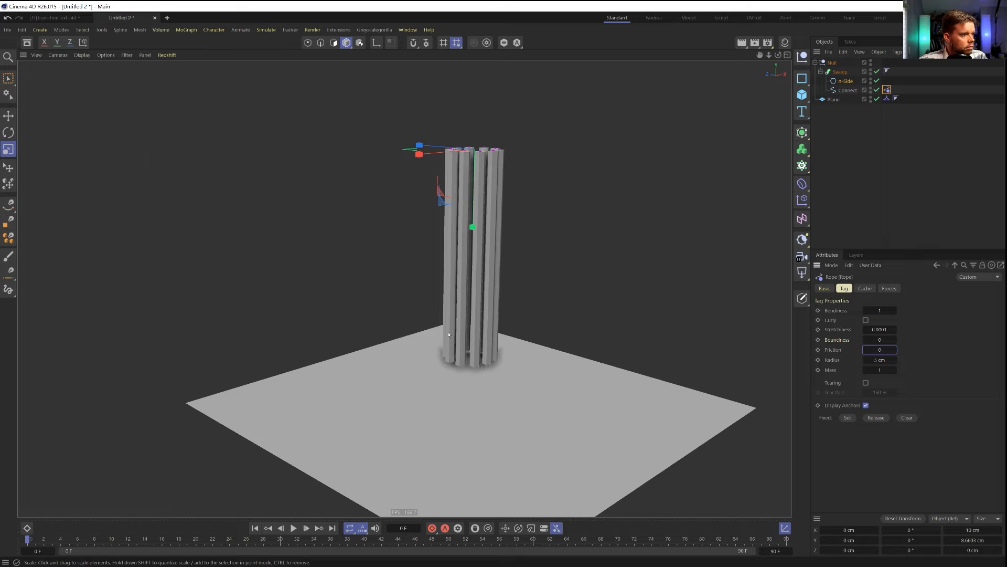
Save the scene in the Episode 12 SceneFiles folder as [2a]Tenticles.c4d
key("ctrl+s")
left_click(88, 351)
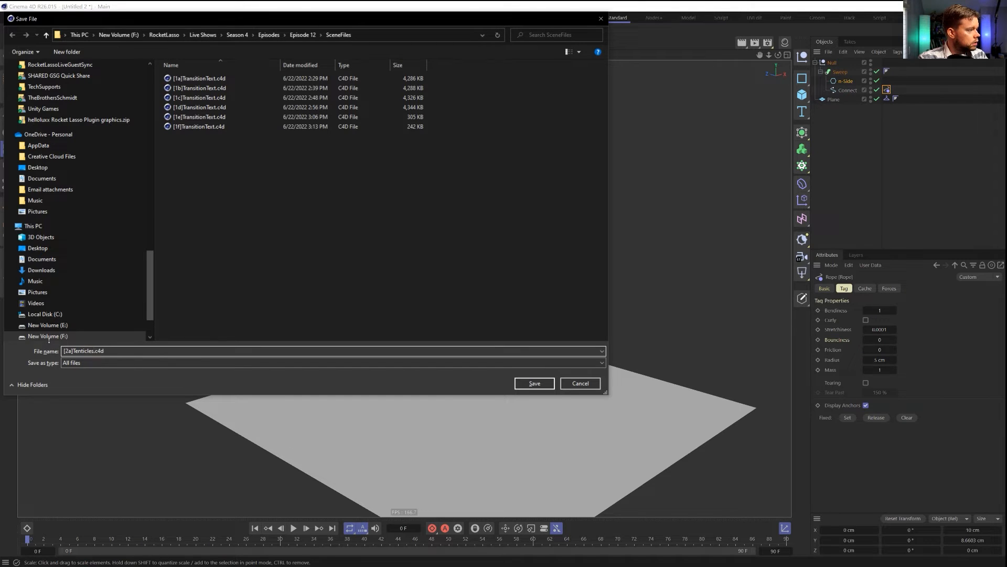
key("Return")
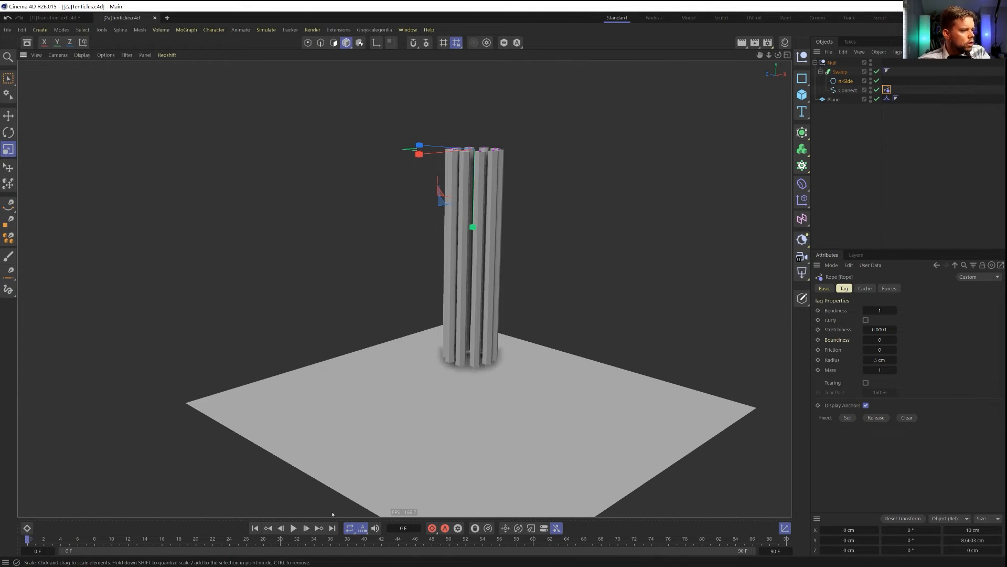
Play the animated rope simulation twice, checking it from a second angle with the Null selected, and return to the start frame
left_click(293, 529)
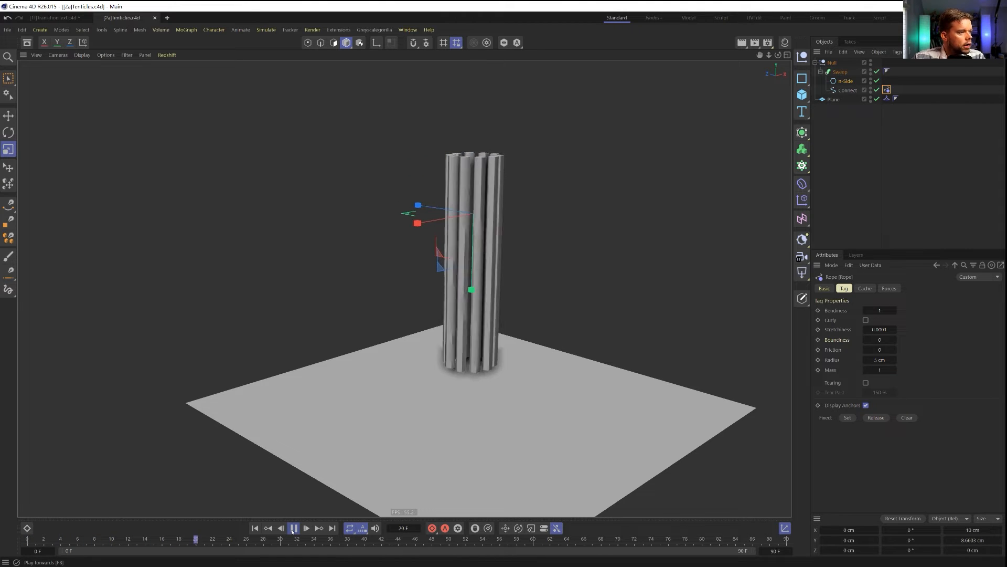
left_click(292, 529)
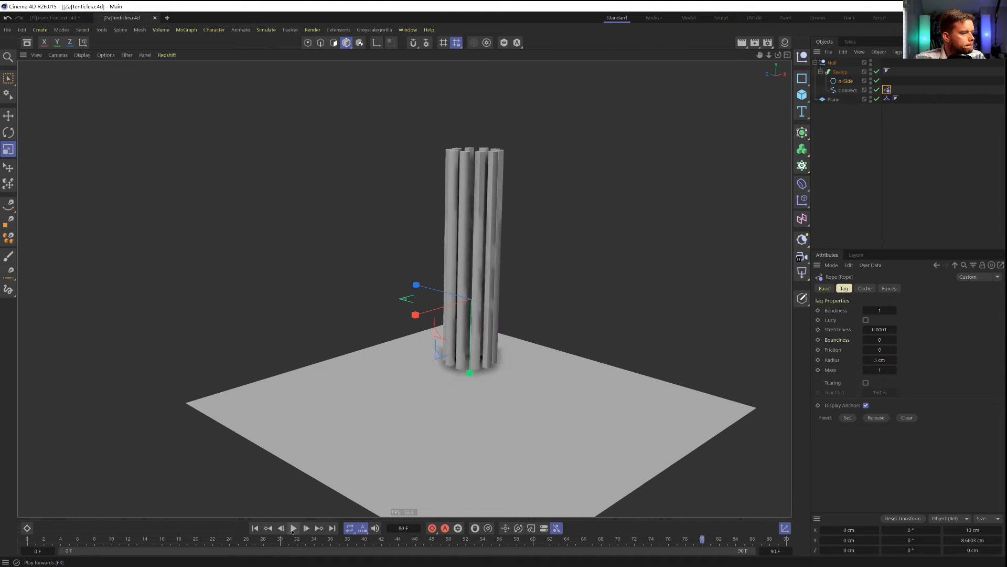
left_click(256, 529)
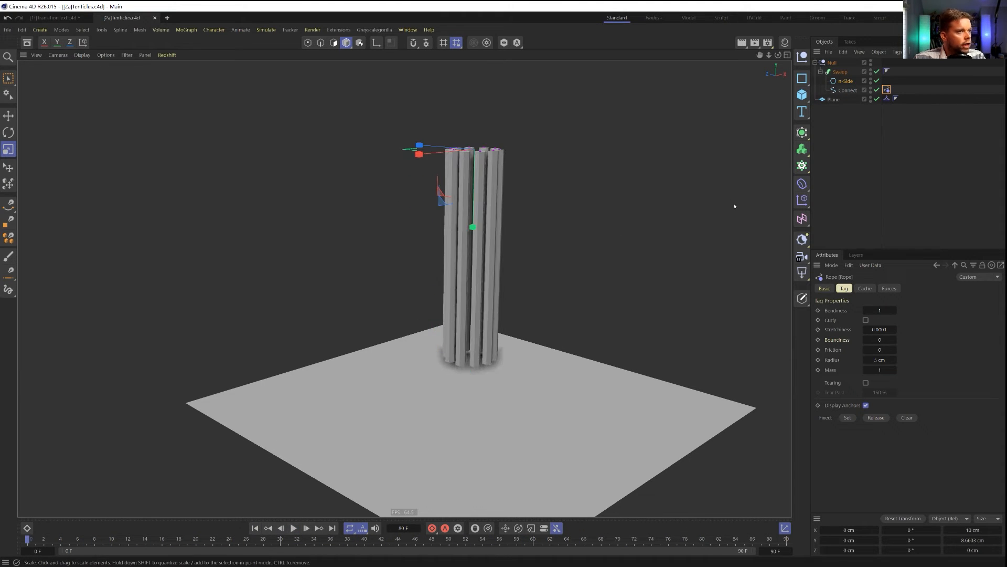
left_click(831, 63)
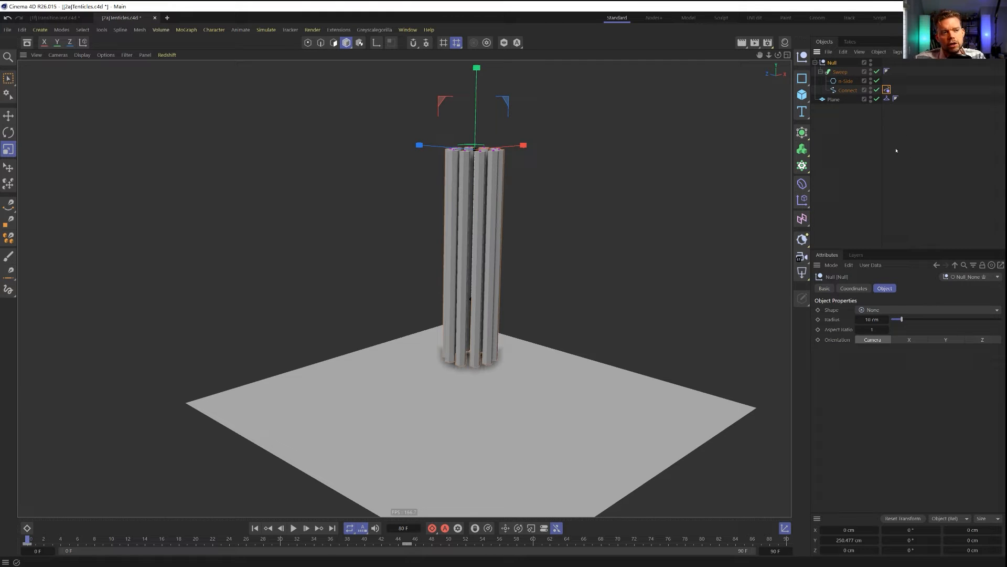
left_click_drag(491, 207, 556, 241, "alt")
left_click(294, 529)
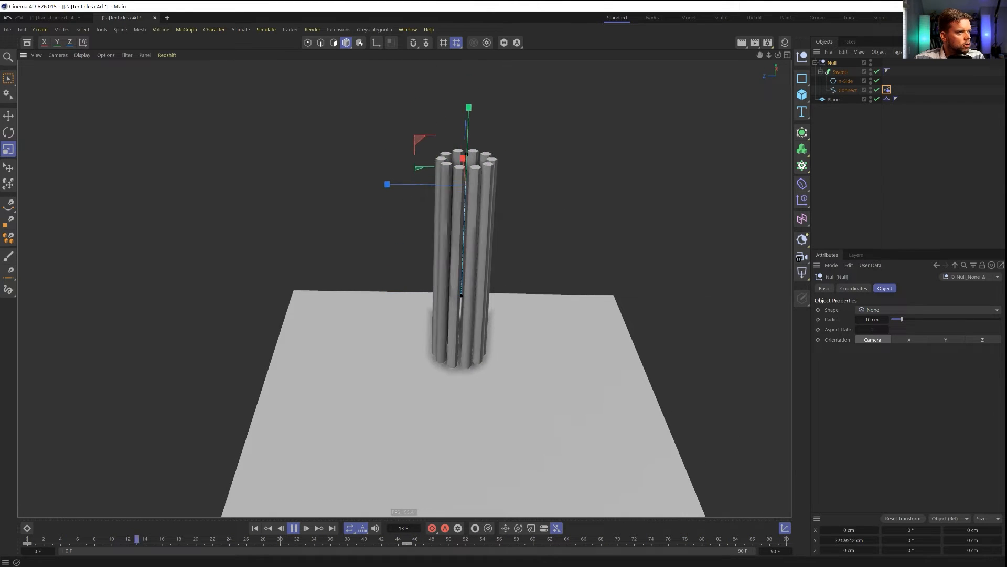
left_click(293, 528)
left_click(255, 528)
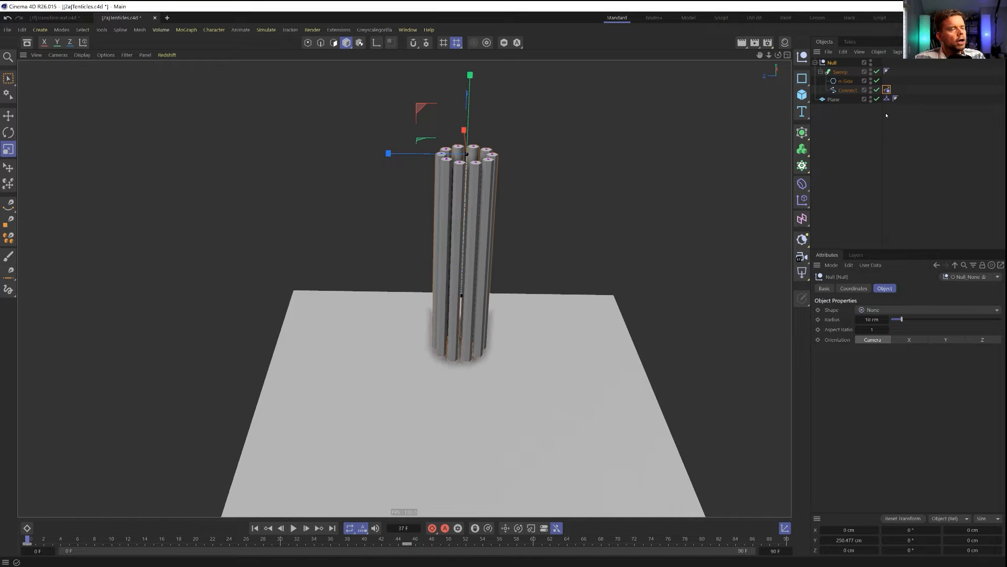
Clear the Rope tag's fixed points and disable the Sweep and its n-Side profile
left_click(886, 90)
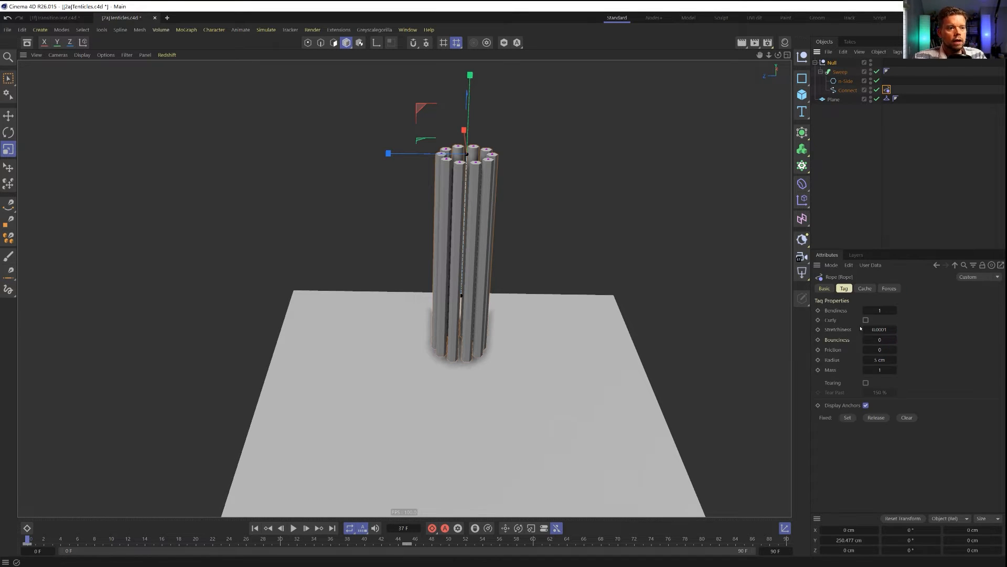
left_click(905, 417)
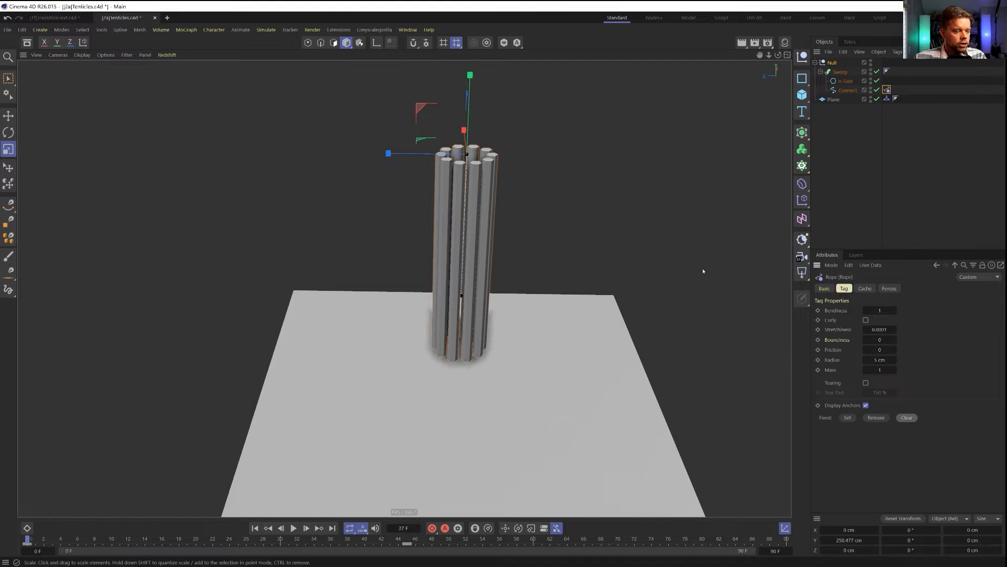
left_click(876, 81)
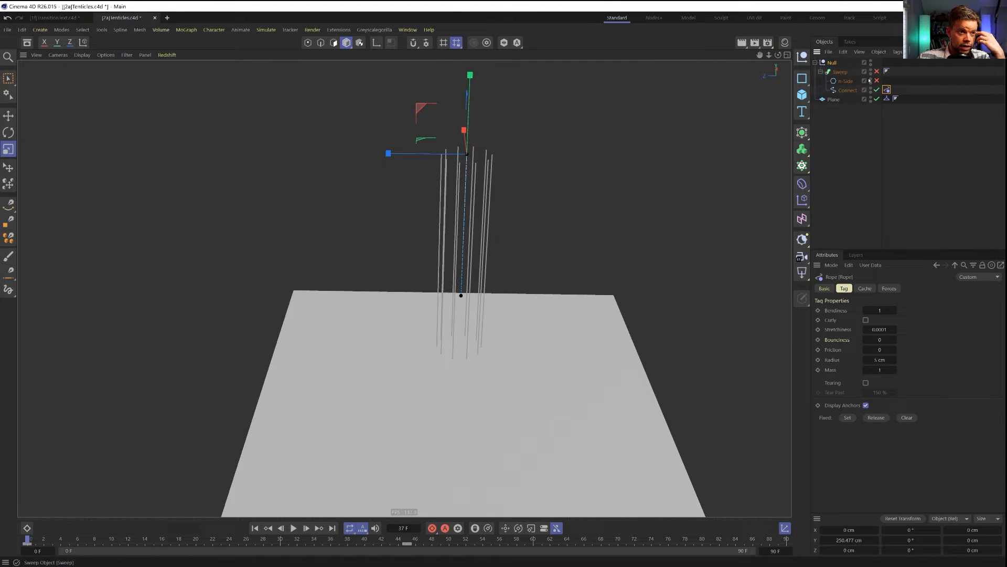
Add a Cylinder under the Null, scale it to about 33 cm wide and 67 cm tall, and lower it about 34 cm inside the splines
left_click(802, 95)
left_click(899, 116, "shift")
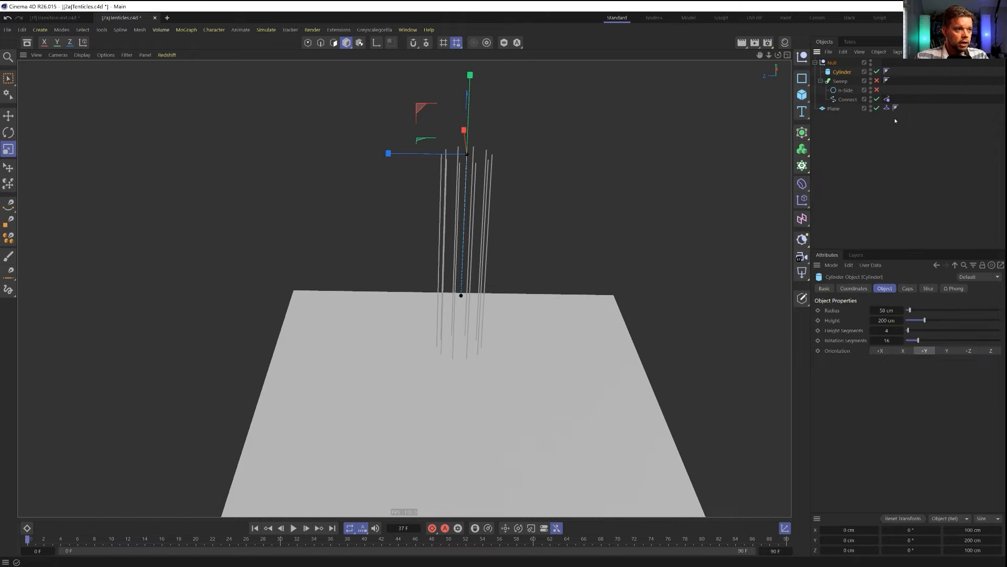
left_click_drag(561, 170, 360, 237)
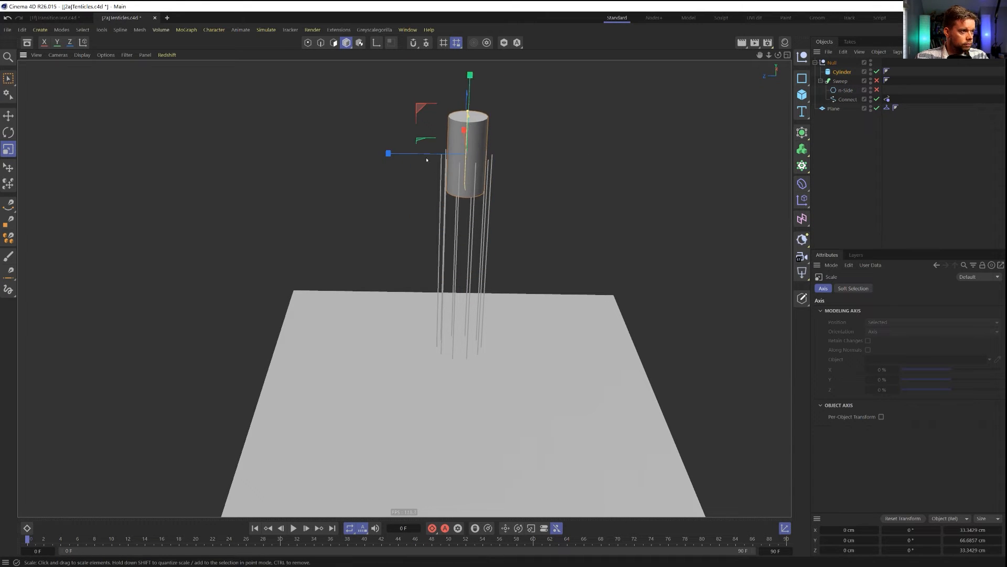
key("e")
left_click_drag(468, 100, 467, 135)
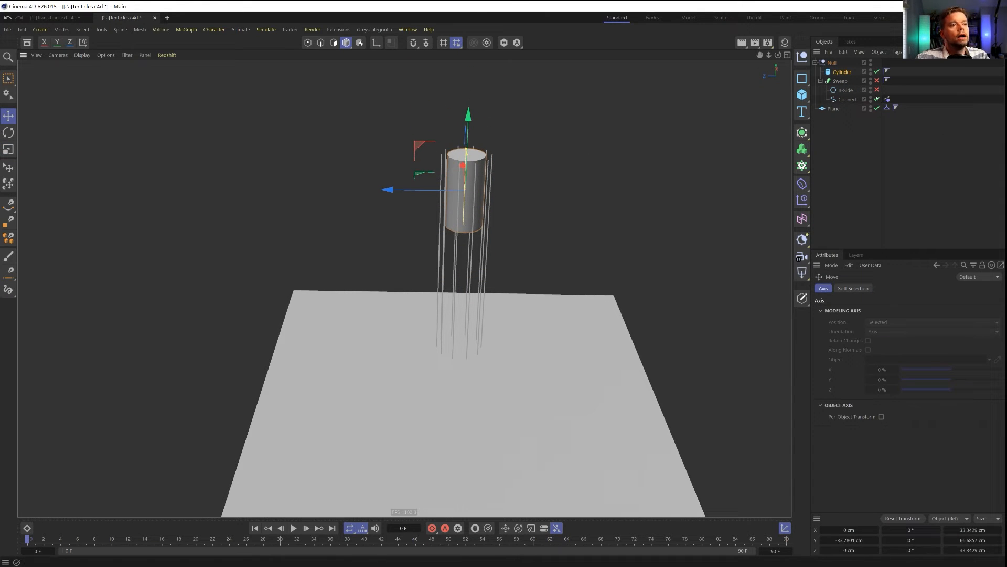
Add a Cloth simulation tag to the Cylinder
left_click(842, 72)
right_click(844, 73)
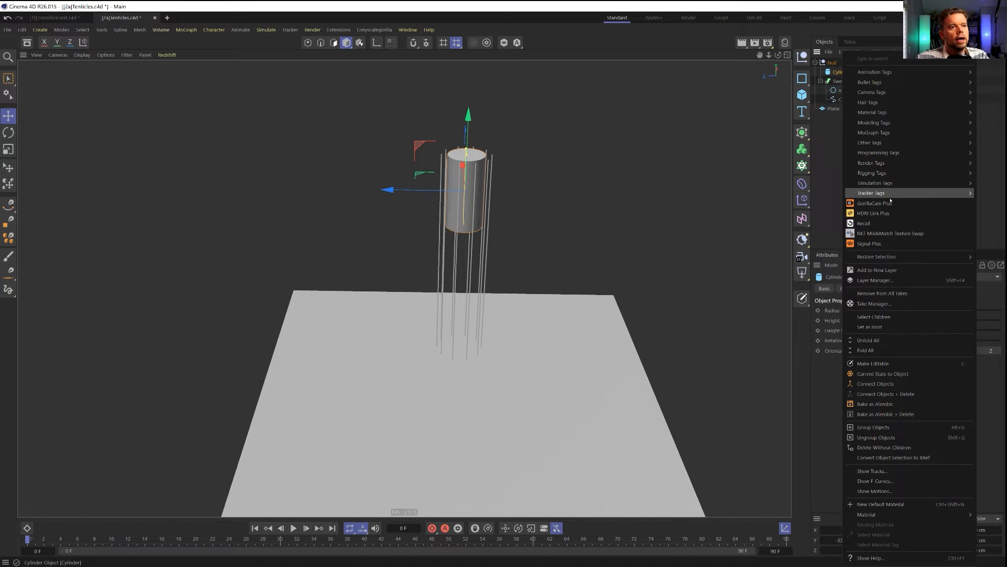
mouse_move(881, 185)
left_click(820, 187)
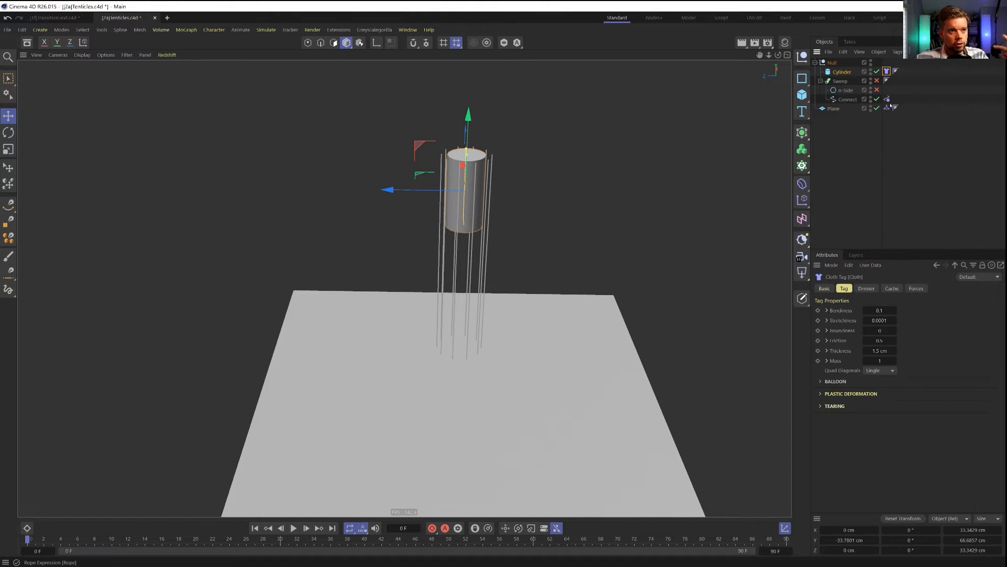
Add a Rope Belt simulation tag to the Connect spline
left_click(842, 100)
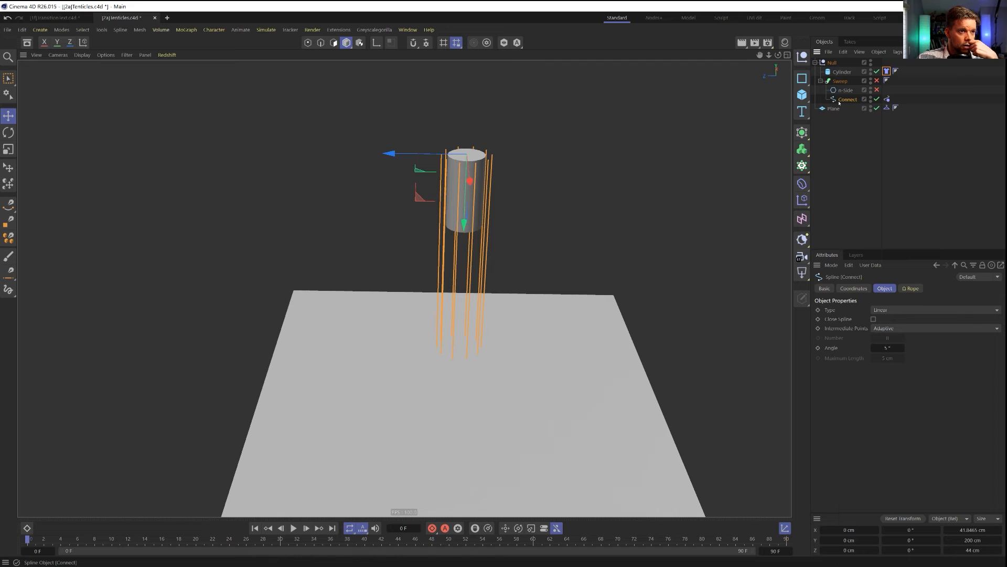
right_click(839, 102)
mouse_move(881, 184)
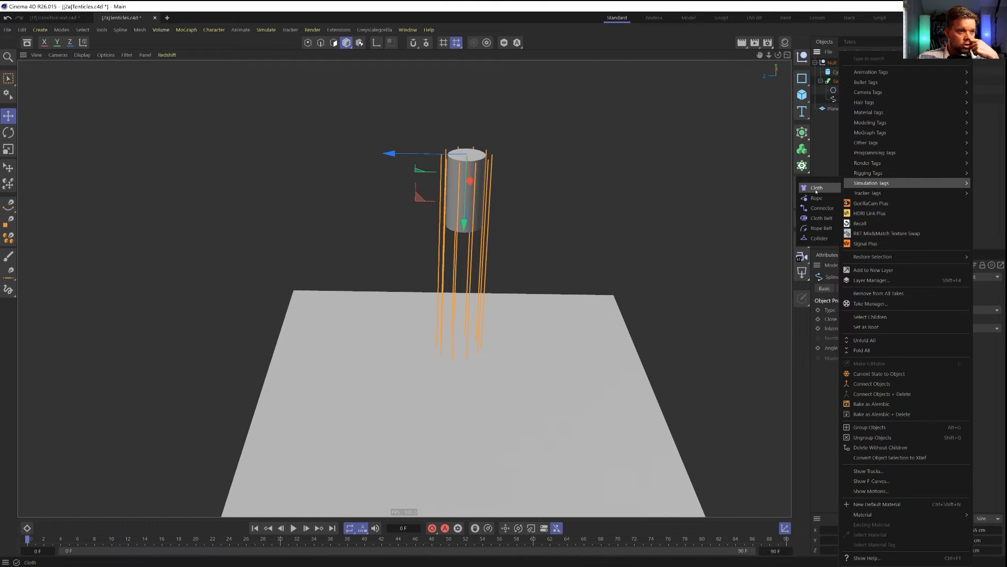
left_click(812, 229)
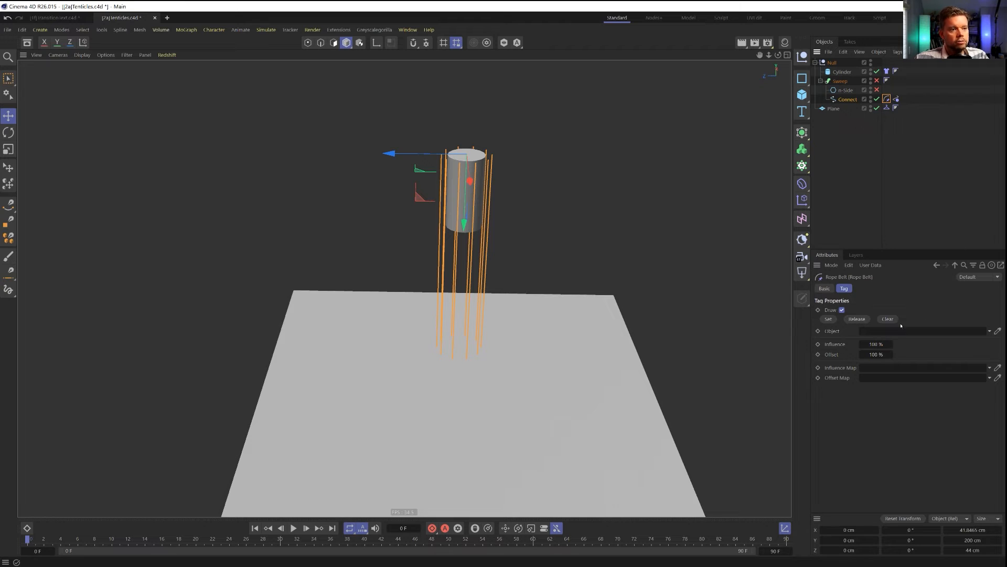
Assign the Cylinder as the Rope Belt's object and set the belt on the selected upper spline points
left_click_drag(879, 326, 880, 332)
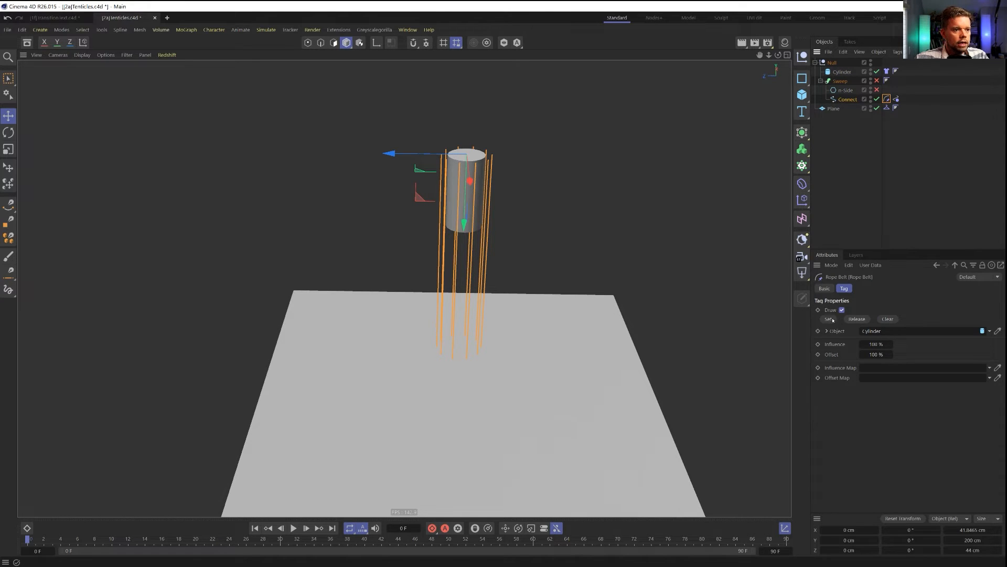
left_click(308, 43)
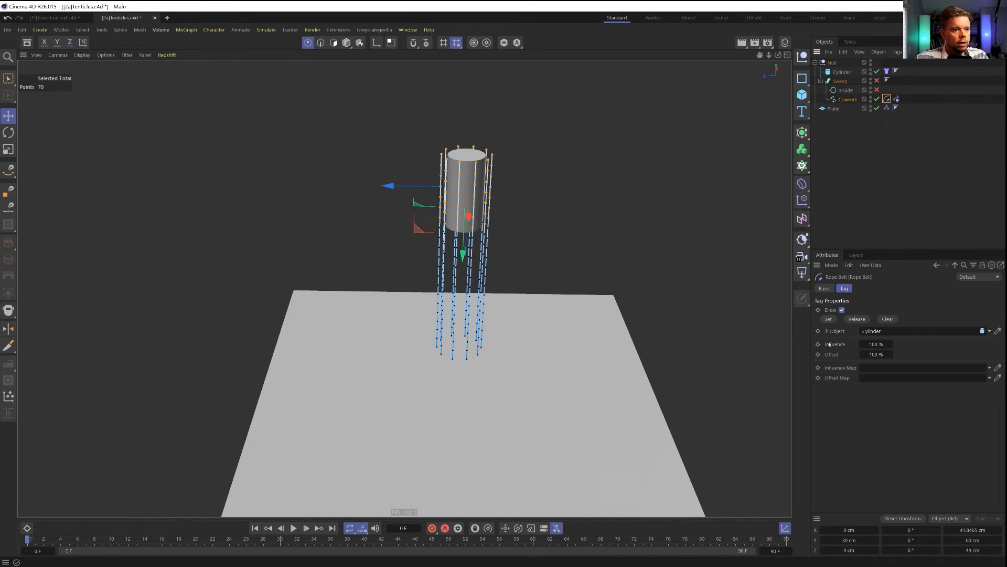
left_click(828, 319)
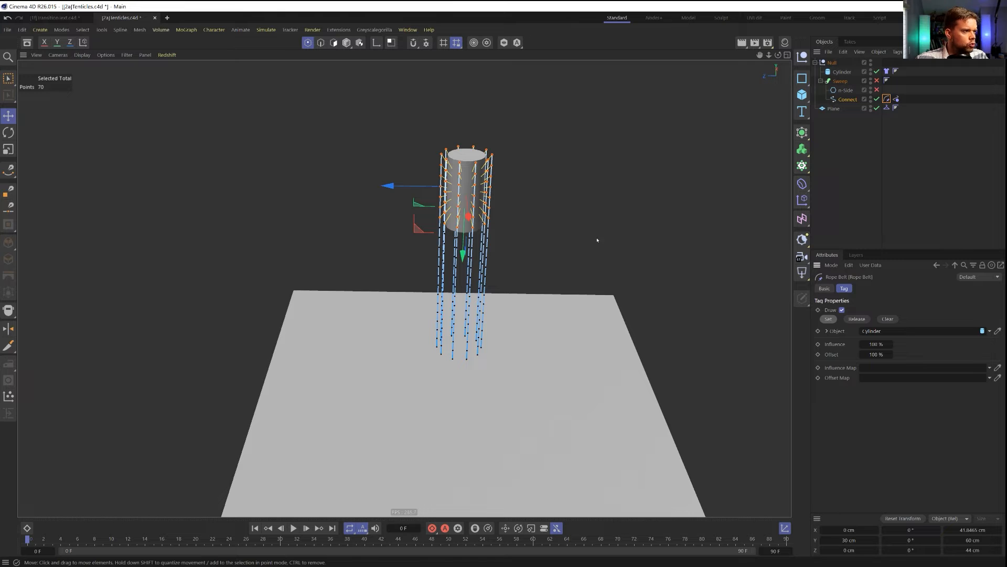
Examine the belt connections between the spline points and the cylinder from close up and from several angles
scroll(473, 183, "up", 10)
left_click_drag(475, 183, 540, 184, "alt")
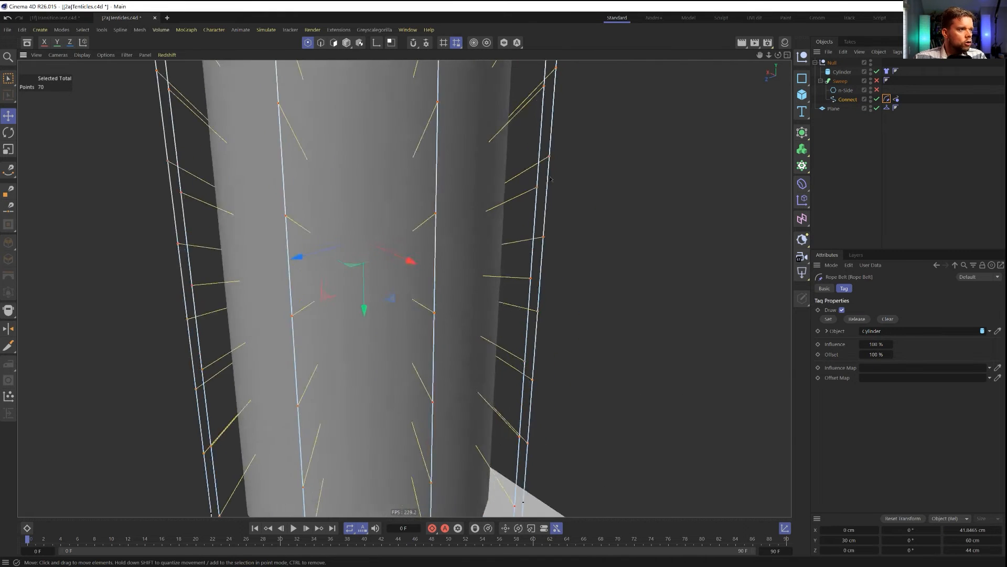
scroll(541, 186, "down", 5)
scroll(470, 231, "down", 4)
left_click_drag(471, 231, 427, 263, "alt")
middle_click_drag(524, 315, 436, 225, "alt")
left_click_drag(436, 225, 404, 288, "alt")
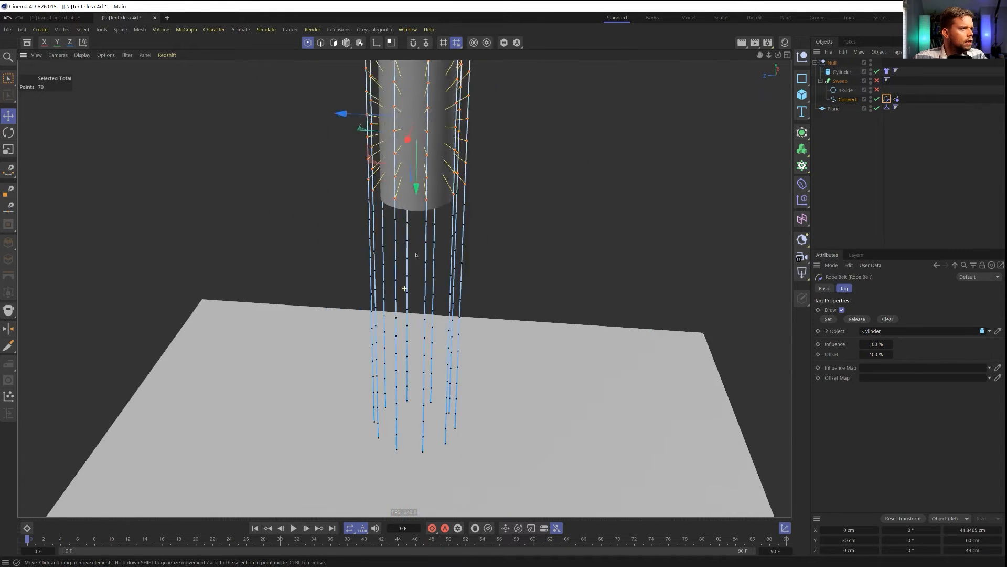
middle_click_drag(404, 288, 451, 349, "alt")
Return to model mode and play the simulation to check the belted splines, rewinding to the first frame
left_click(346, 43)
scroll(495, 195, "down", 3)
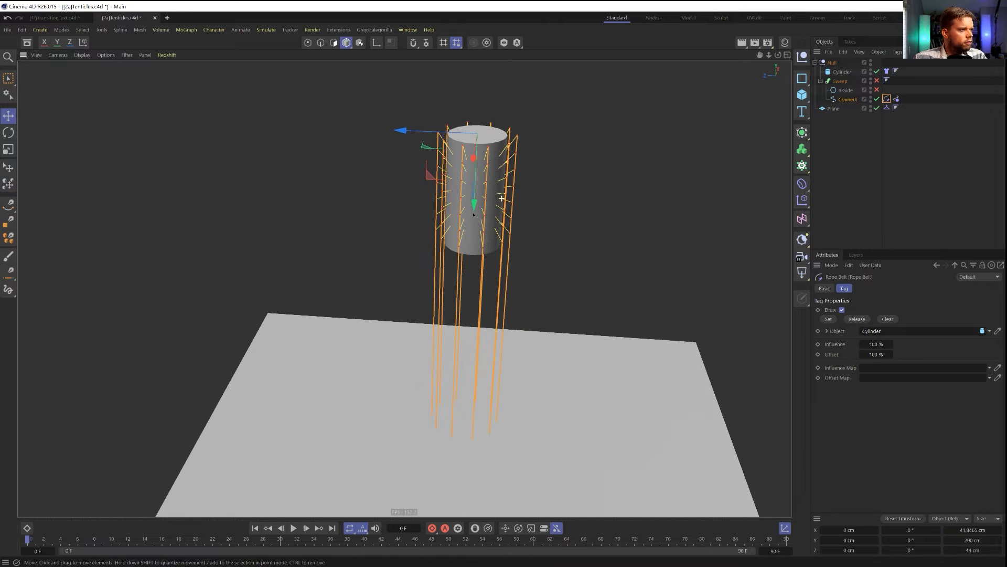
middle_click_drag(499, 196, 456, 152, "alt")
left_click(294, 528)
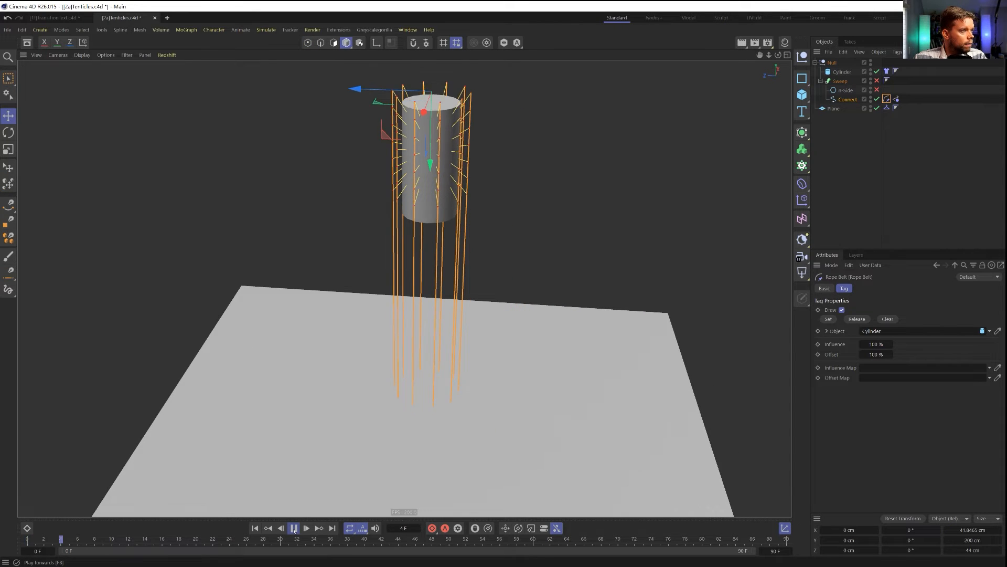
left_click(256, 528)
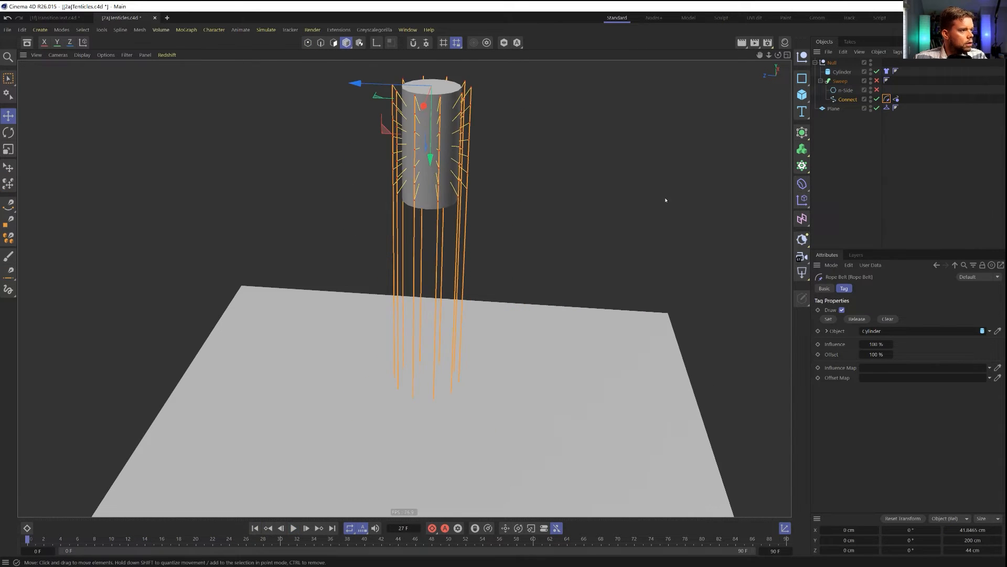
Replace the Cylinder's Cloth tag with a Collider simulation tag and test the simulation by playing it from the start
left_click(886, 71)
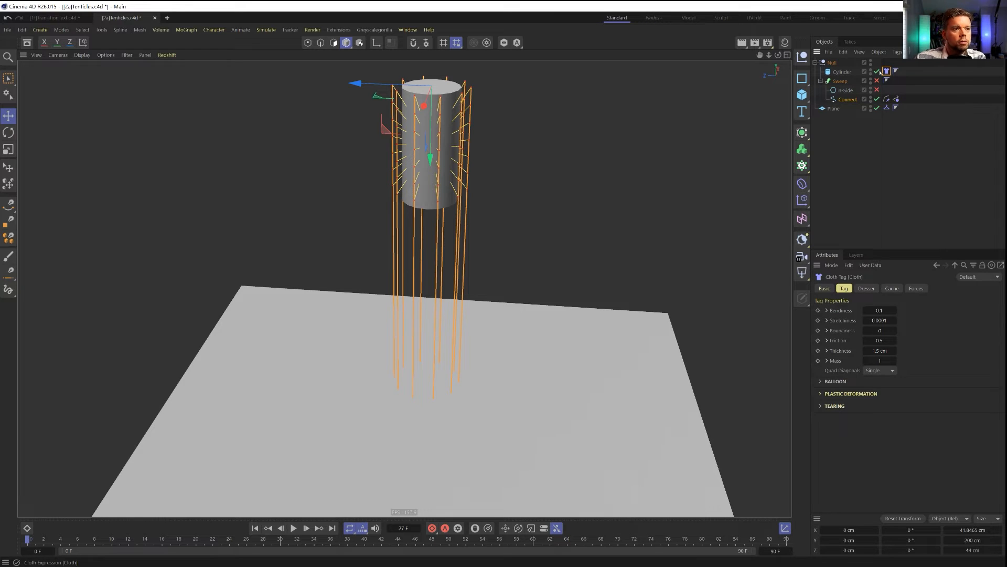
right_click(850, 72)
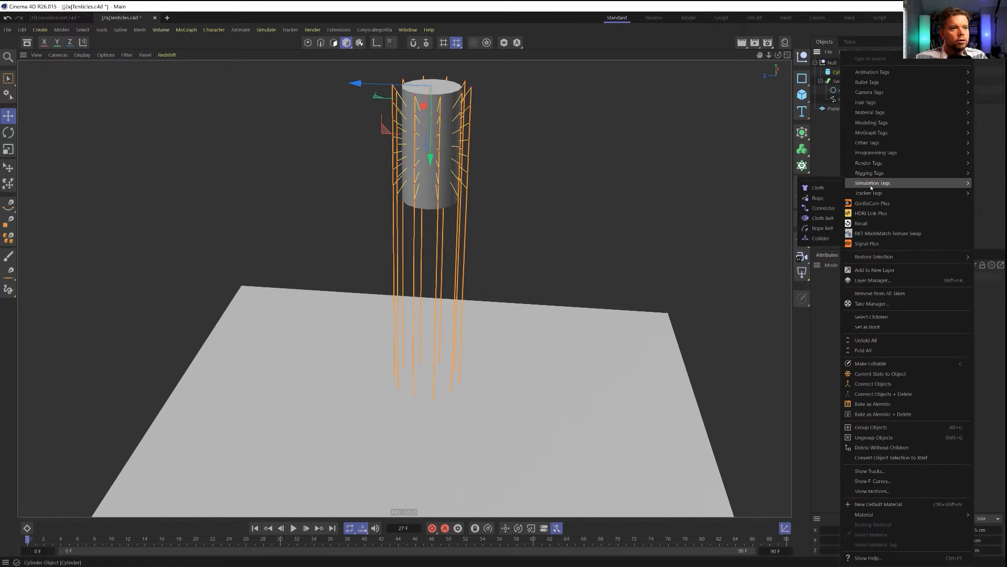
mouse_move(860, 182)
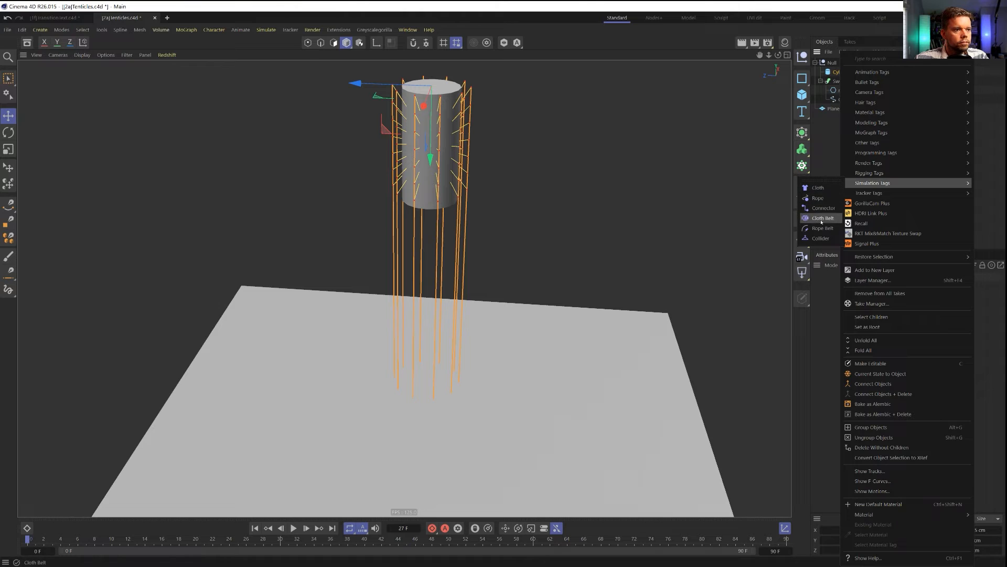
left_click(821, 239)
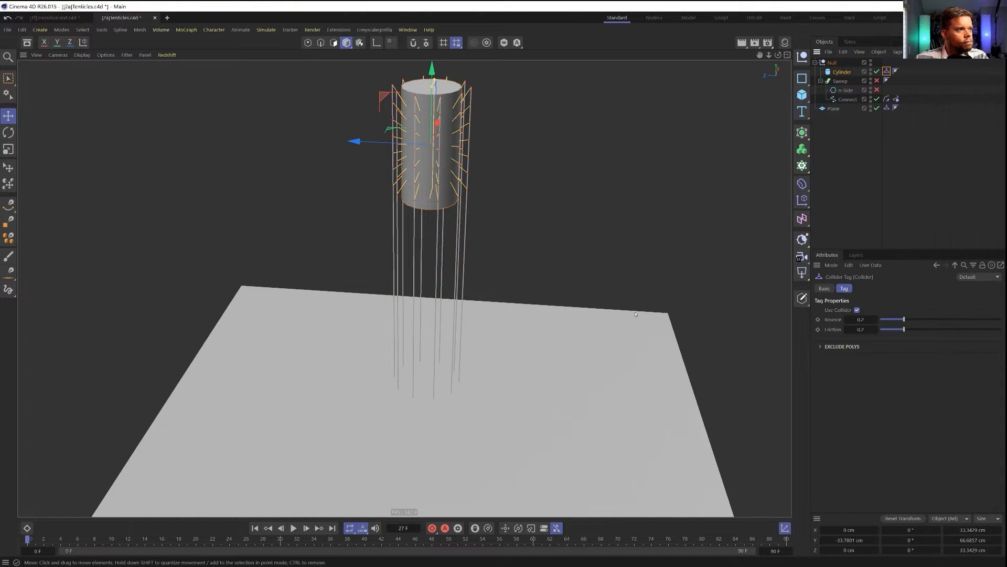
left_click(293, 528)
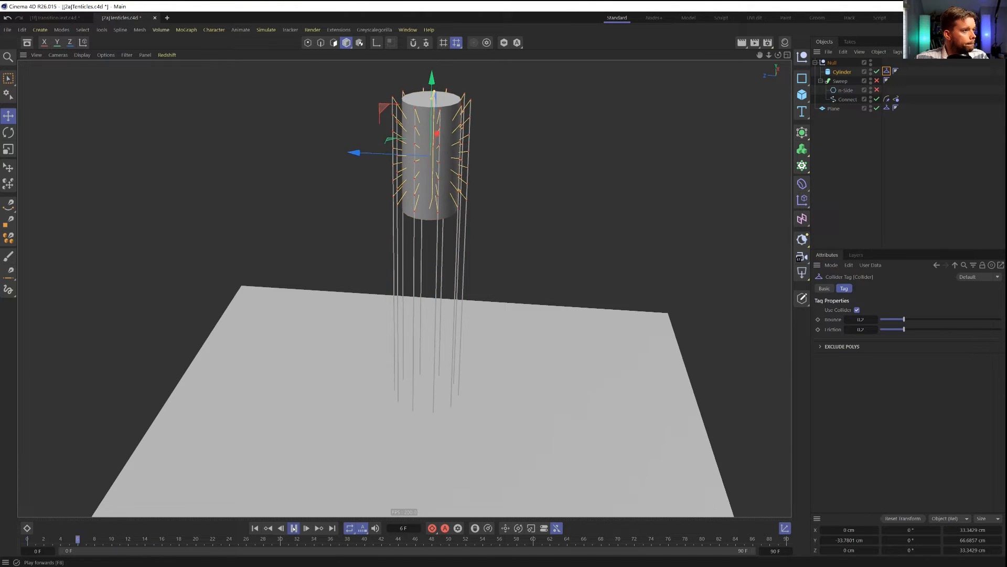
left_click(254, 530)
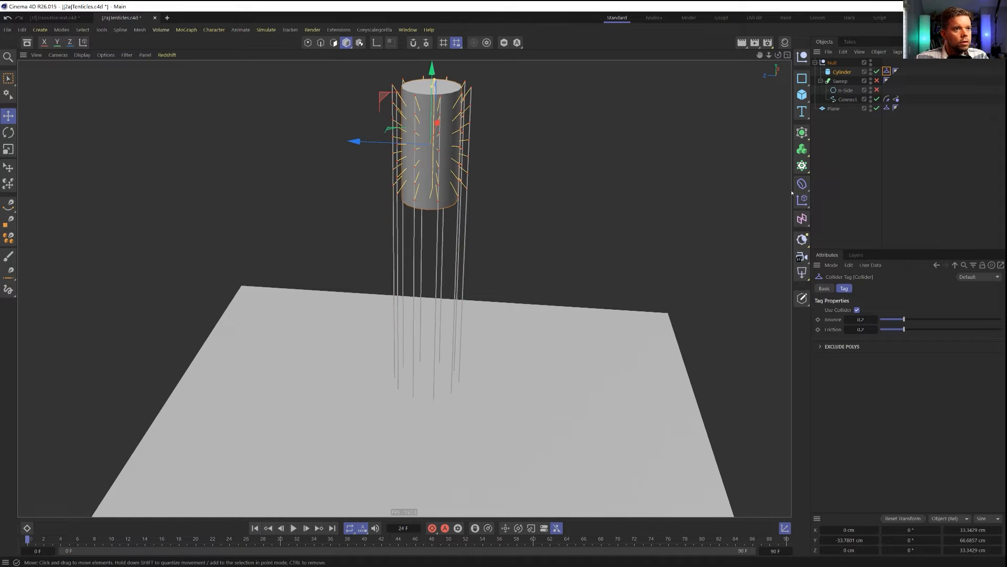
Test the belt with the Cylinder outside the Null, sliding it about 28 cm along Z during playback, and restore its position and parent
left_click(843, 73)
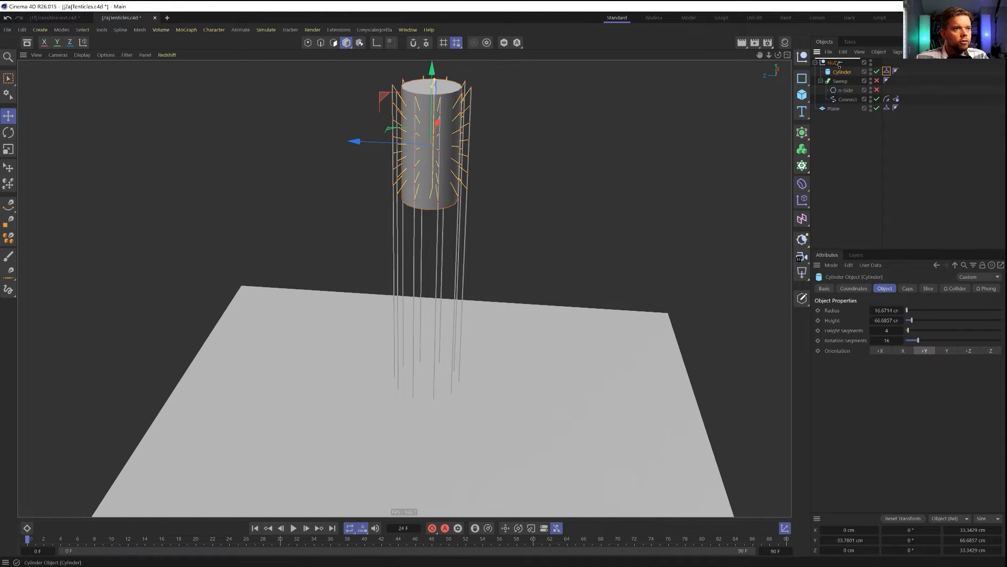
left_click_drag(838, 63, 838, 61)
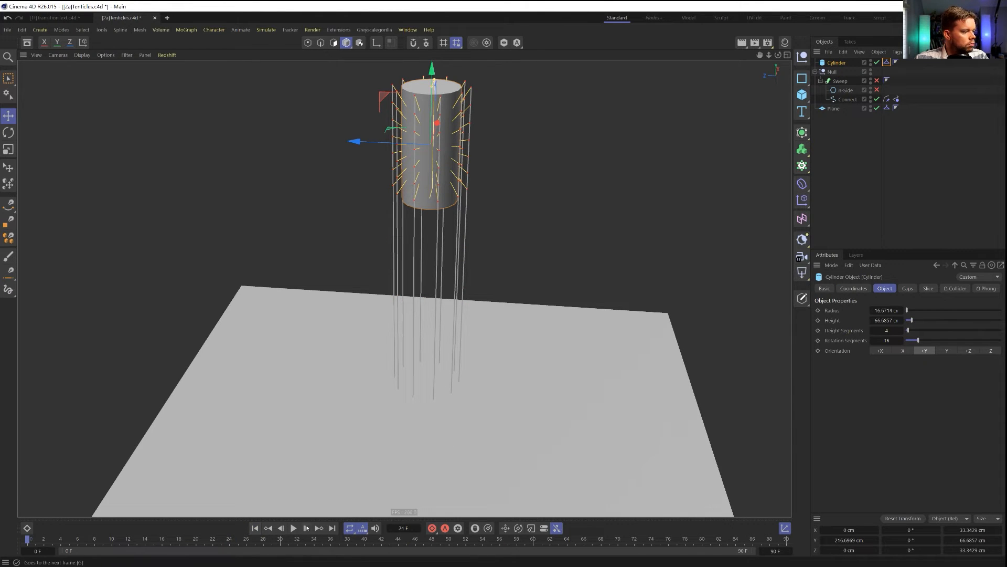
left_click(297, 528)
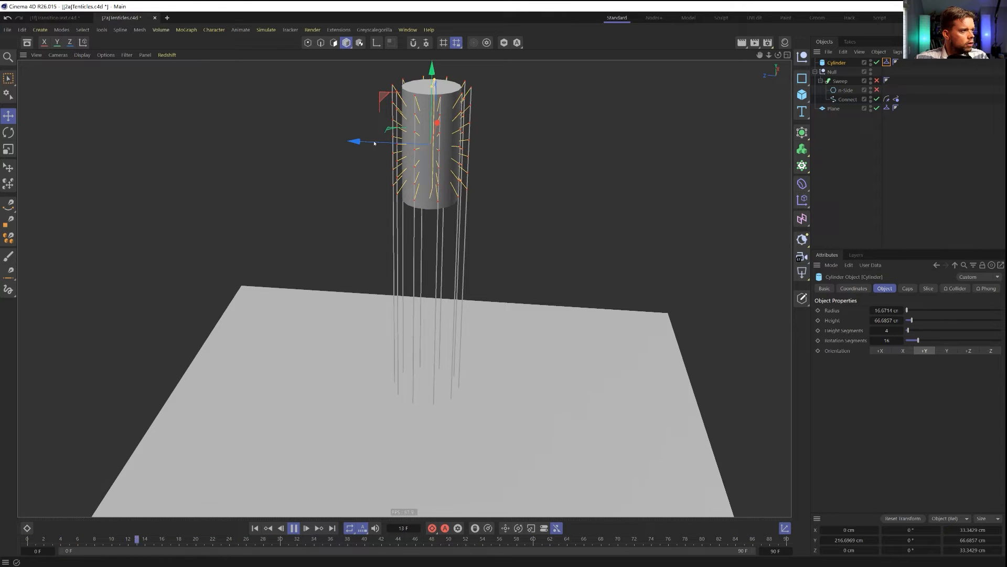
left_click_drag(374, 142, 421, 143)
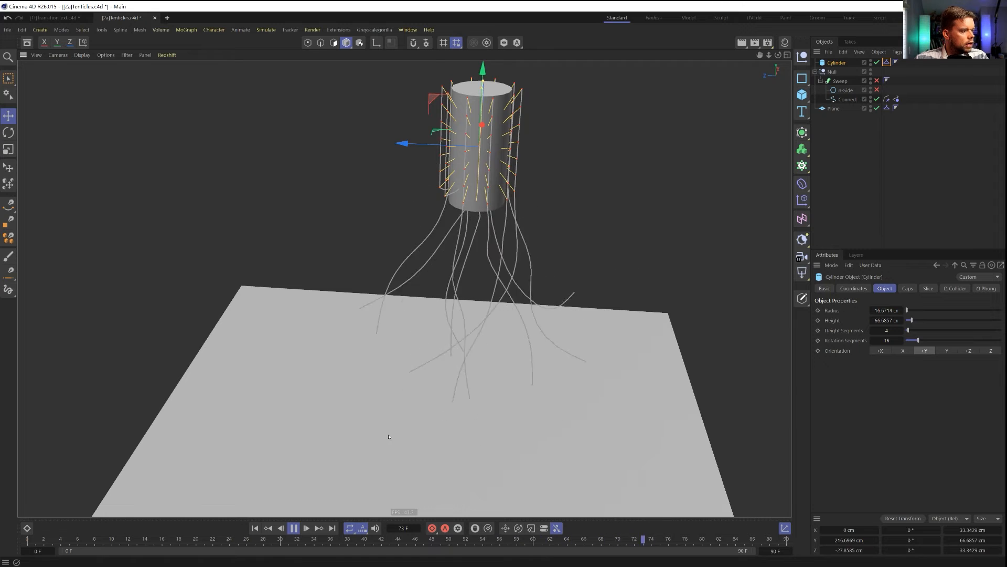
key("ctrl+z")
left_click(255, 528)
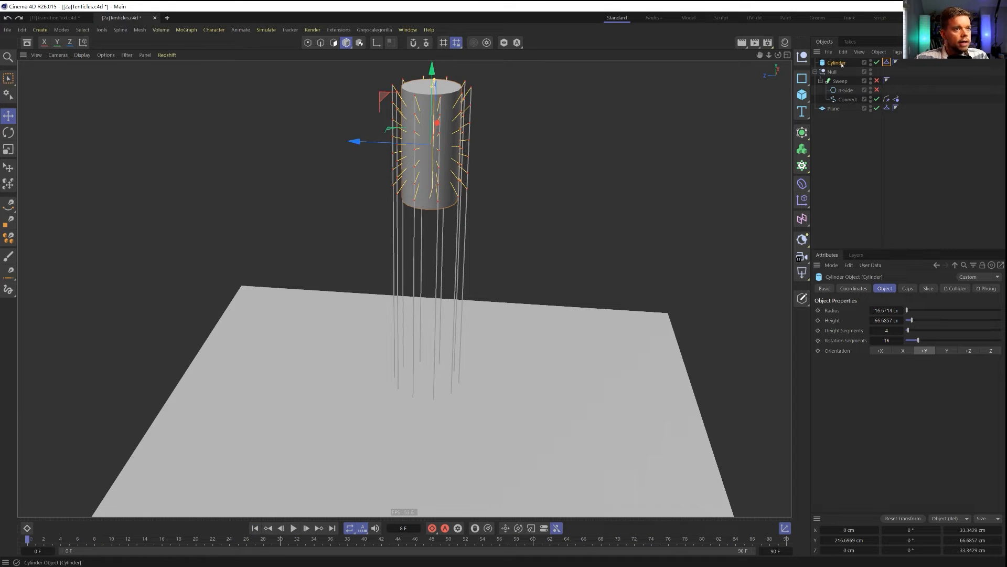
left_click_drag(841, 65, 838, 72)
Take the Sweep out of the Null to the top level and show its child objects
left_click(844, 100)
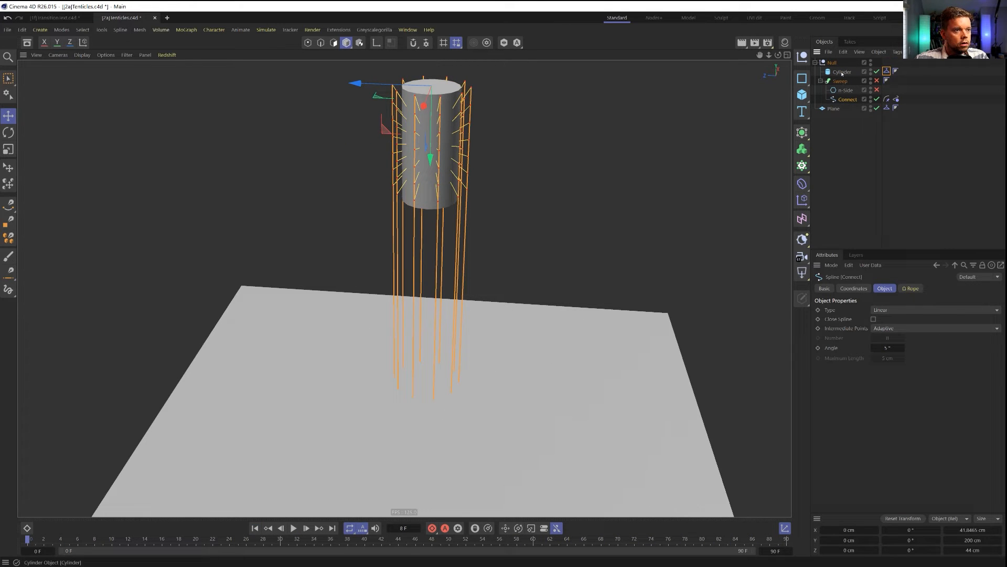
left_click(822, 81)
left_click(838, 82)
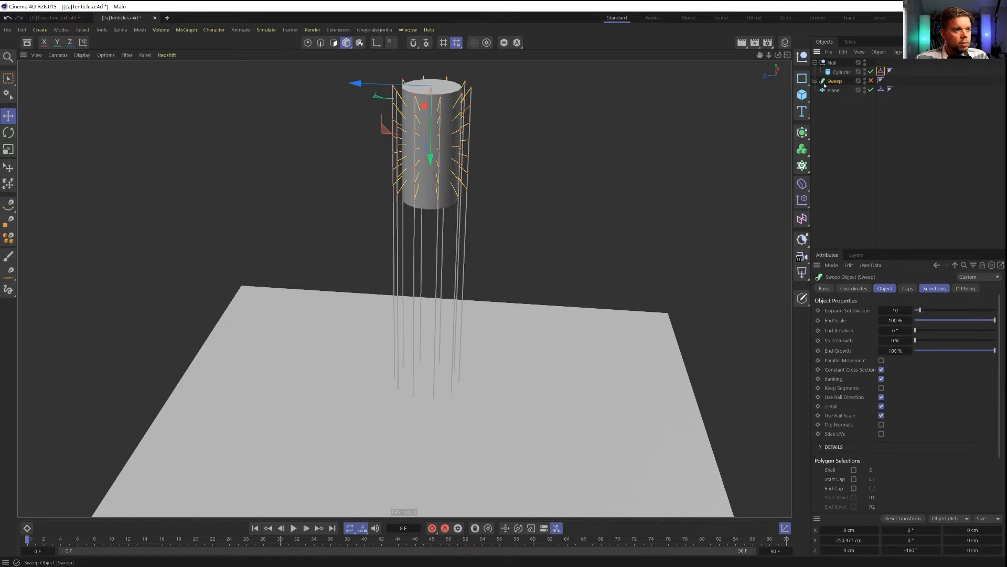
left_click(820, 82)
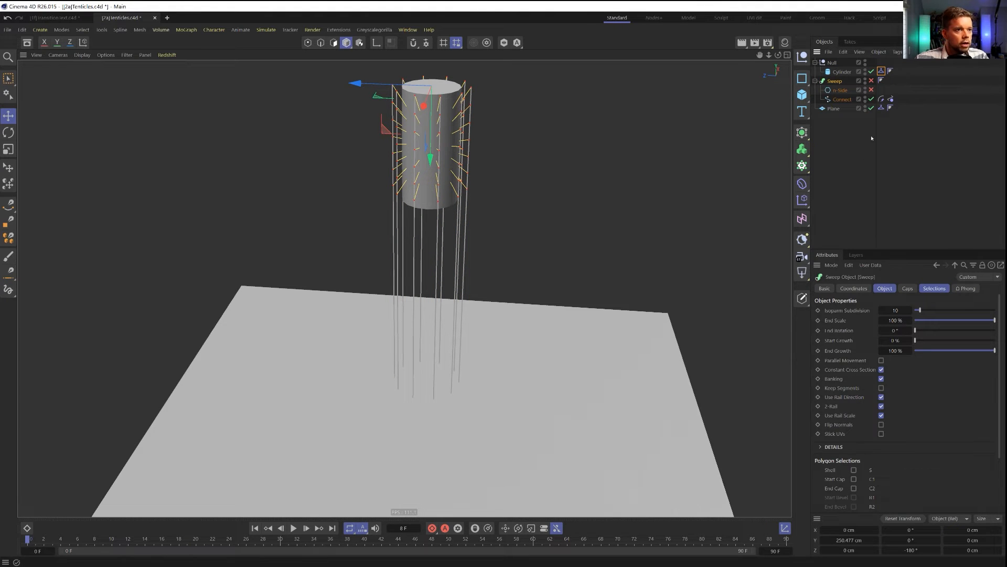
Enable the Sweep and its n-Side profile and play the simulation to see the swept tentacles fall
left_click(871, 81)
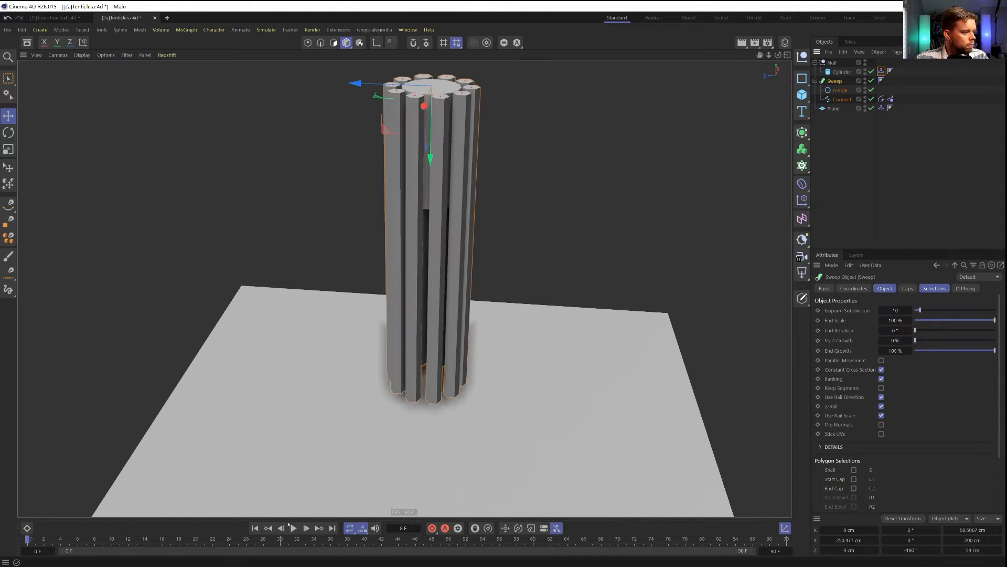
left_click(292, 528)
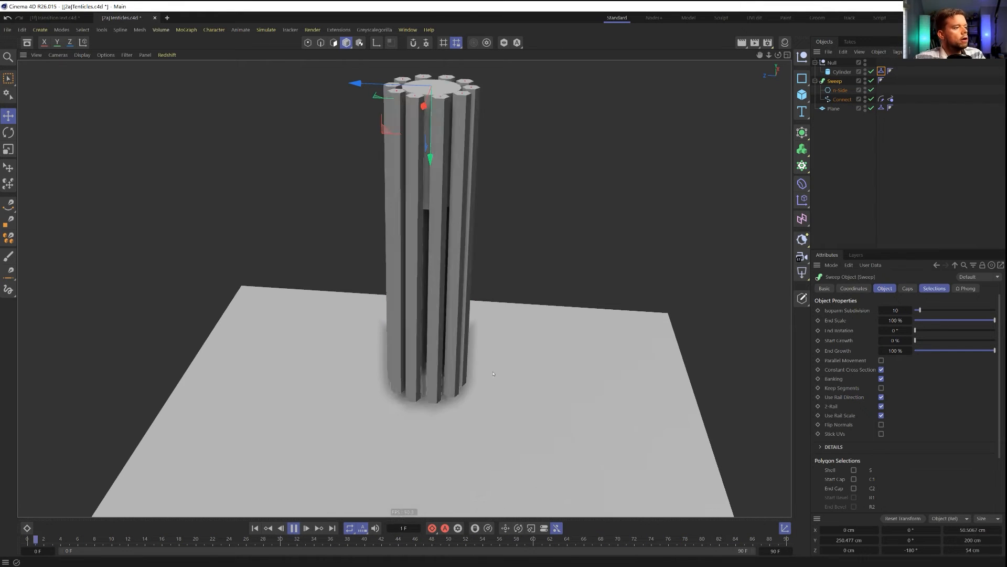
left_click_drag(465, 348, 440, 391, "alt")
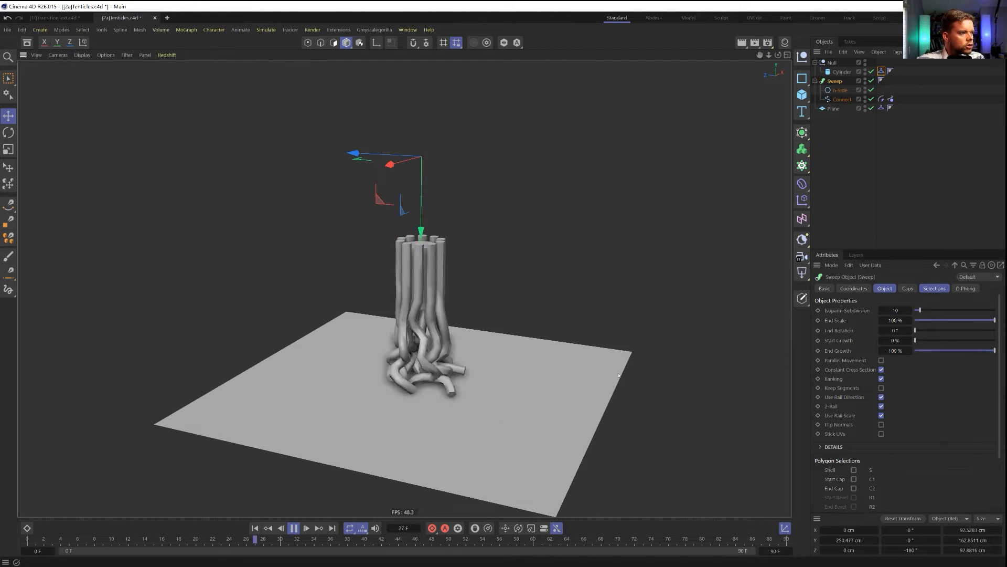
Add a Turbulence force and place it at the top level of the hierarchy, below the Plane
left_click(266, 29)
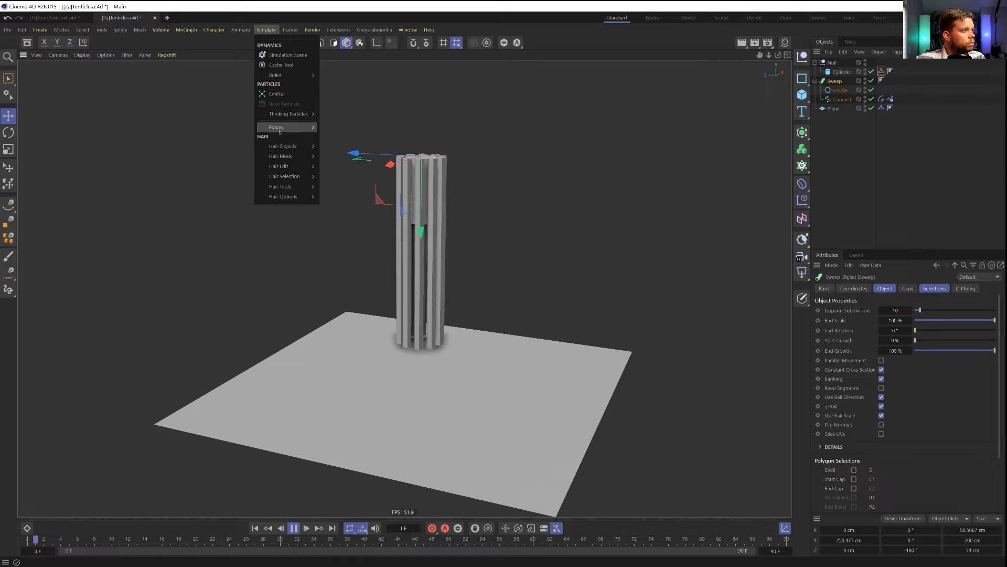
mouse_move(306, 127)
left_click(341, 203)
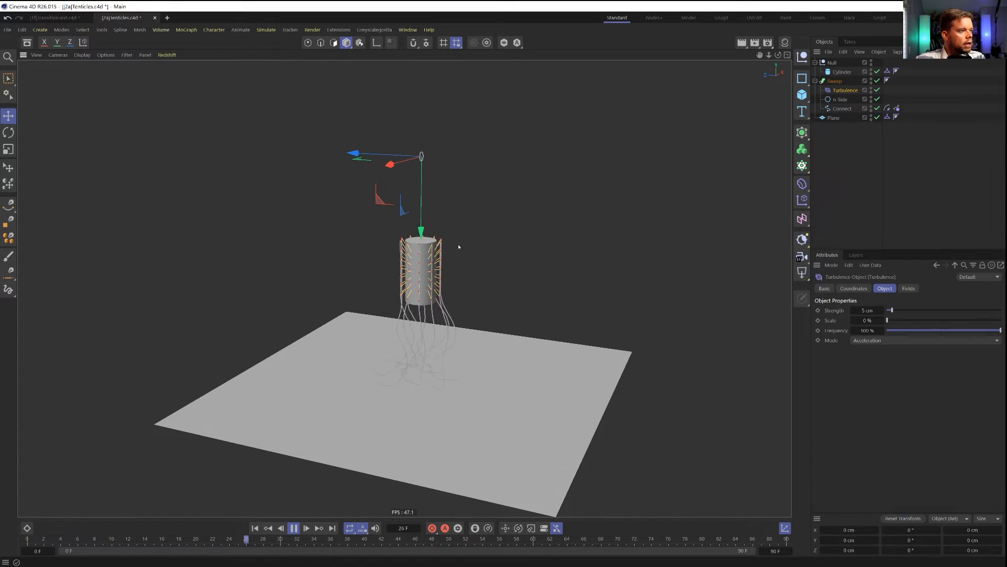
left_click(841, 99)
left_click_drag(845, 90, 837, 126)
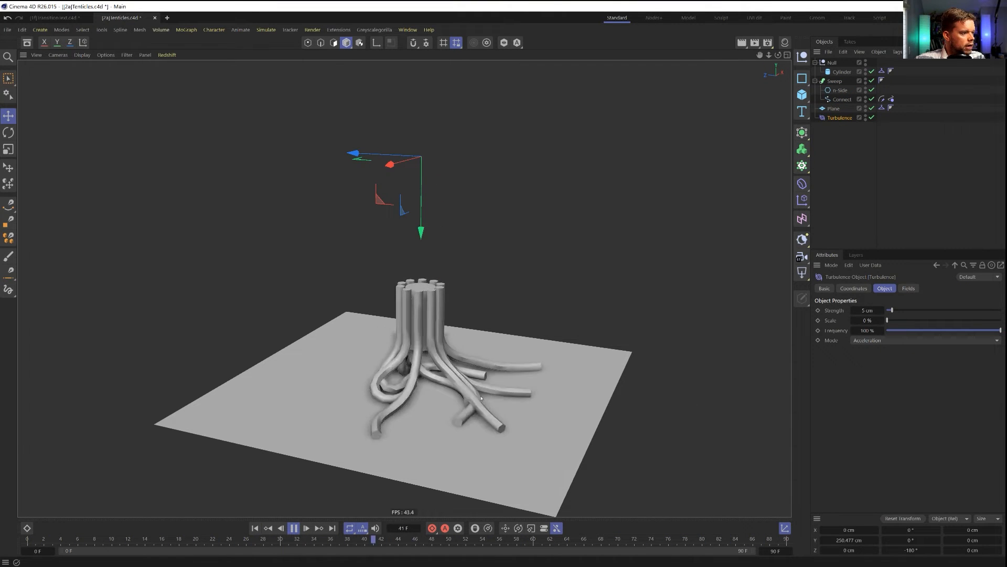
Set the Turbulence strength to 39.6 cm and its scale to 14.14 %, and restart the simulation
left_click_drag(903, 310, 931, 310)
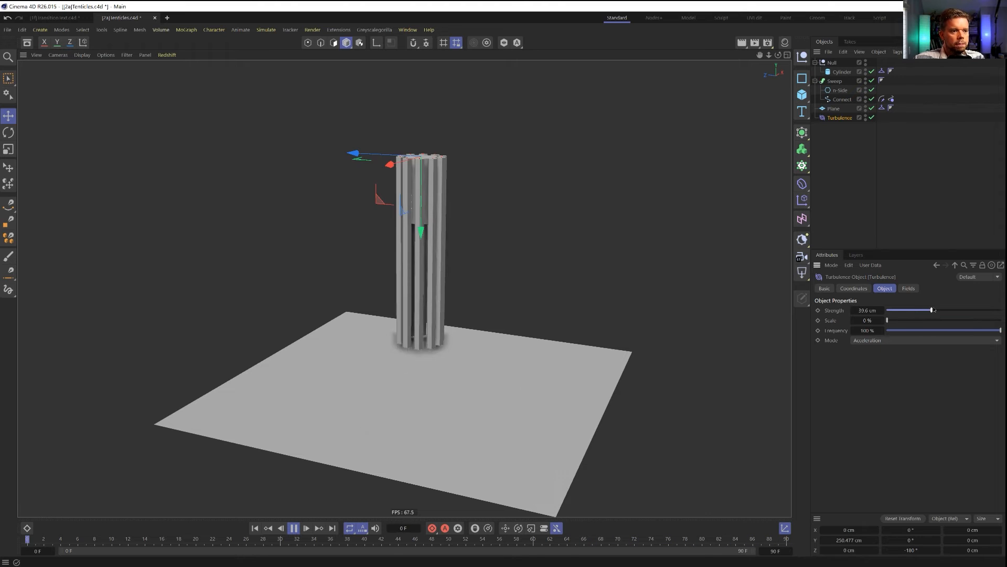
left_click(902, 320)
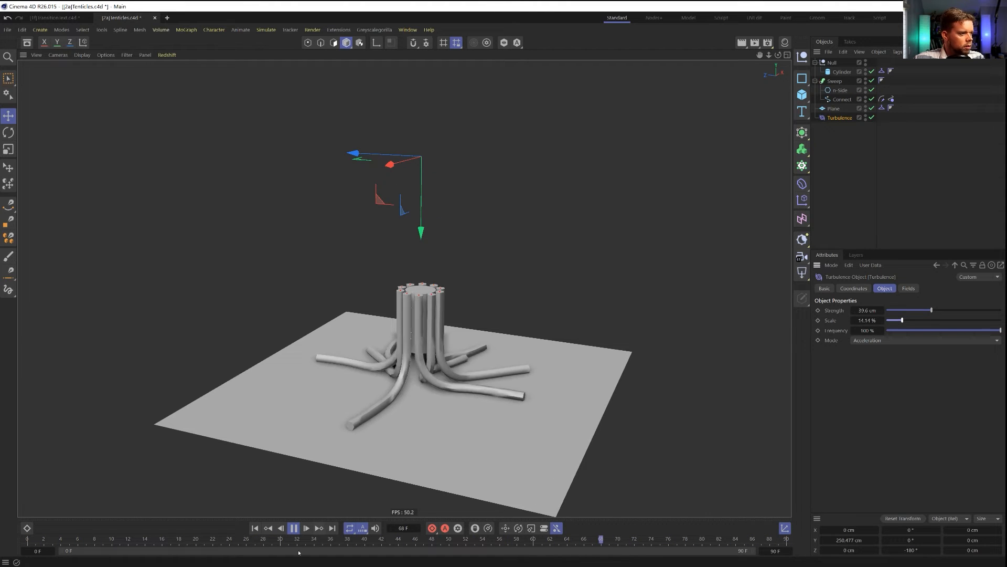
left_click(255, 528)
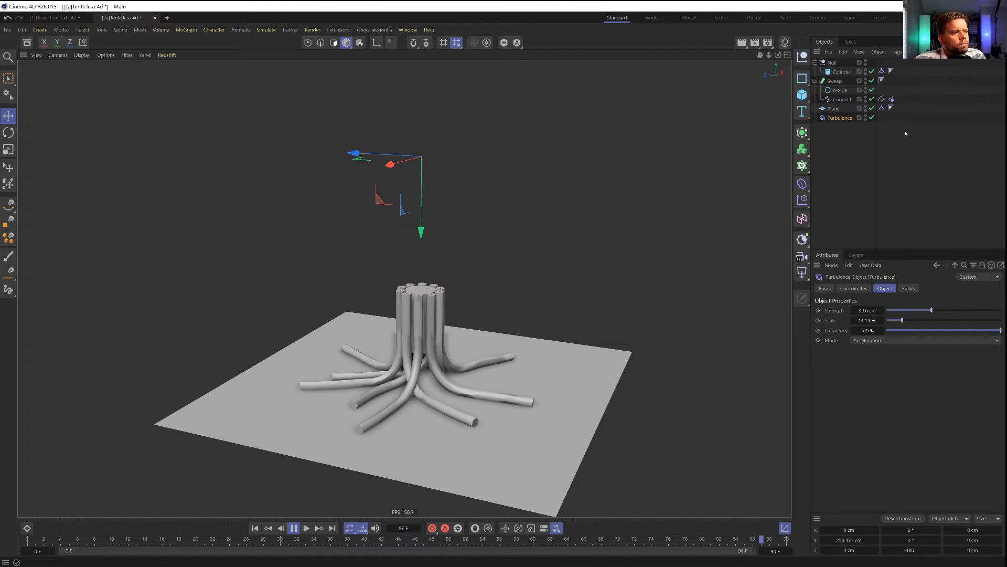
Set the friction of the Connect spline's Rope tag to 0.1
left_click(890, 99)
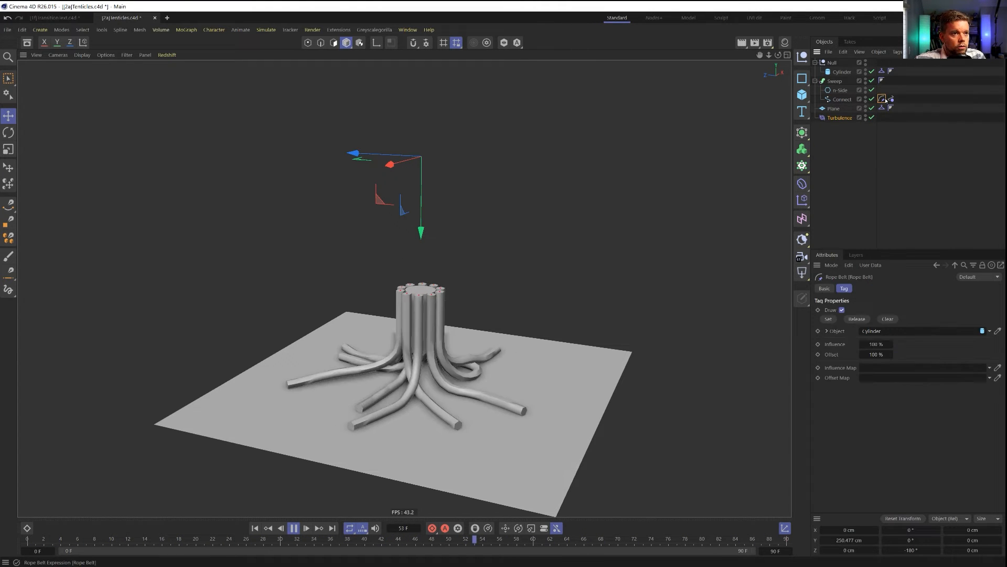
left_click(880, 349)
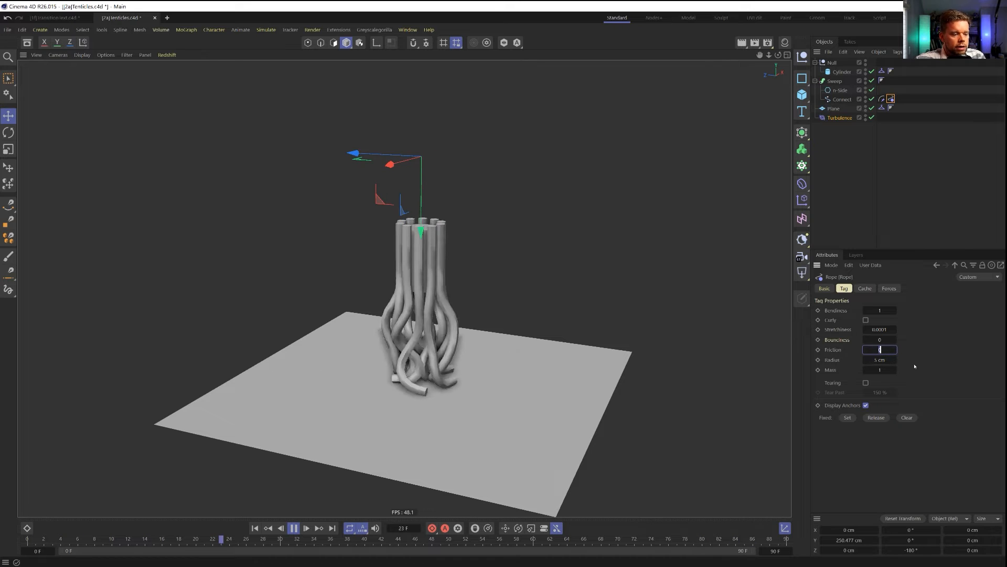
type("5")
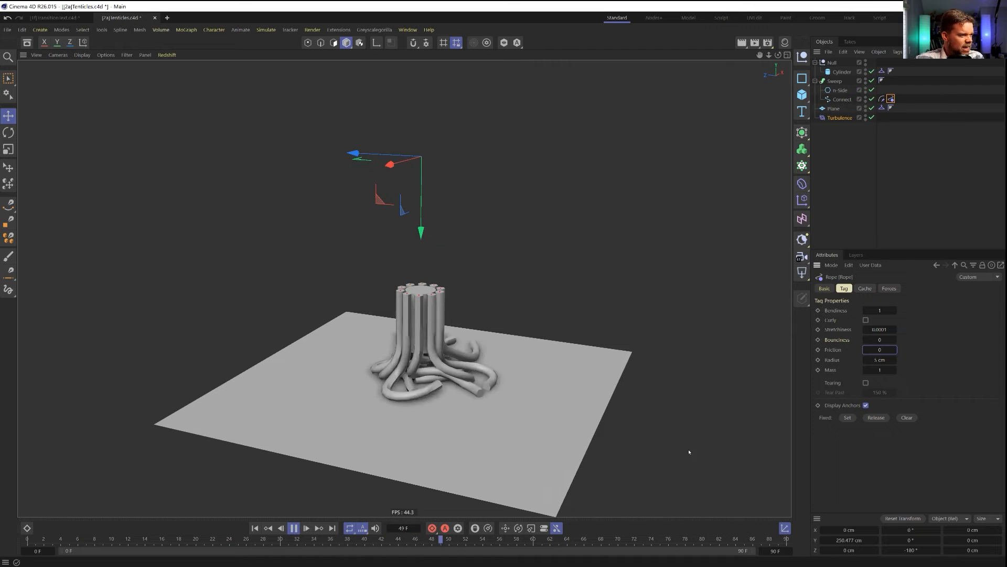
type("0.1")
key("Return")
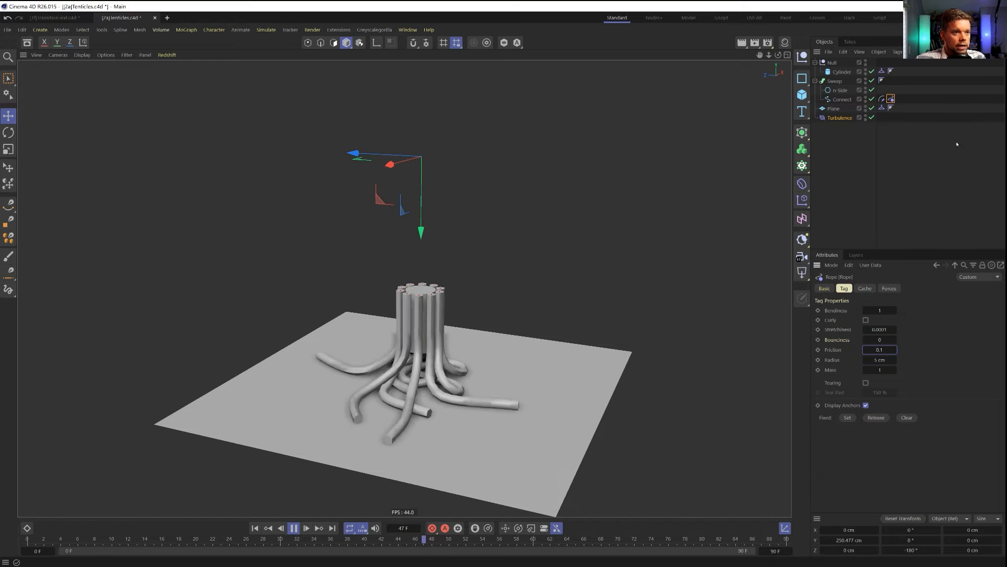
Set the project's simulation damping to 15 % and the n-Side profile's sides to 12
key("ctrl+d")
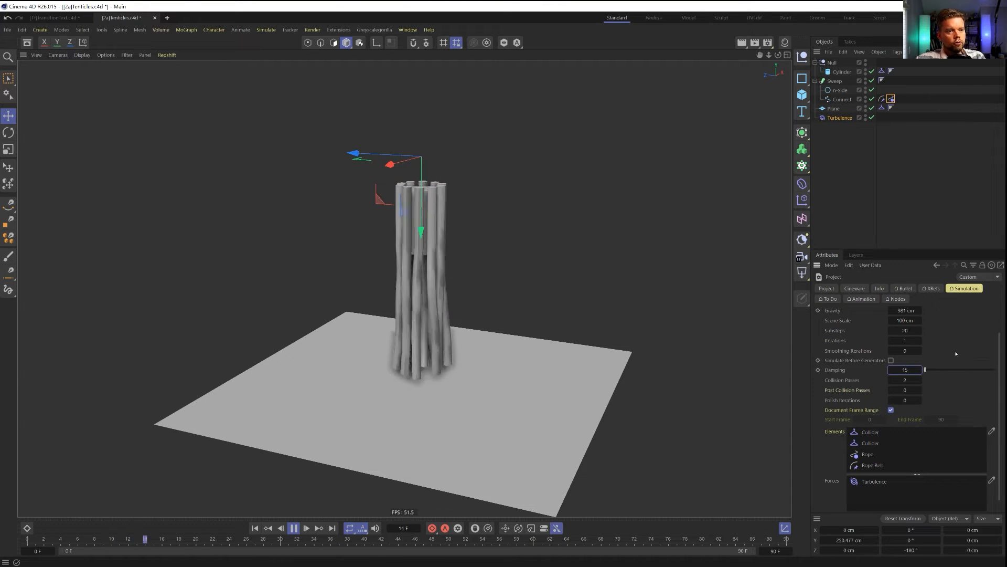
key("Return")
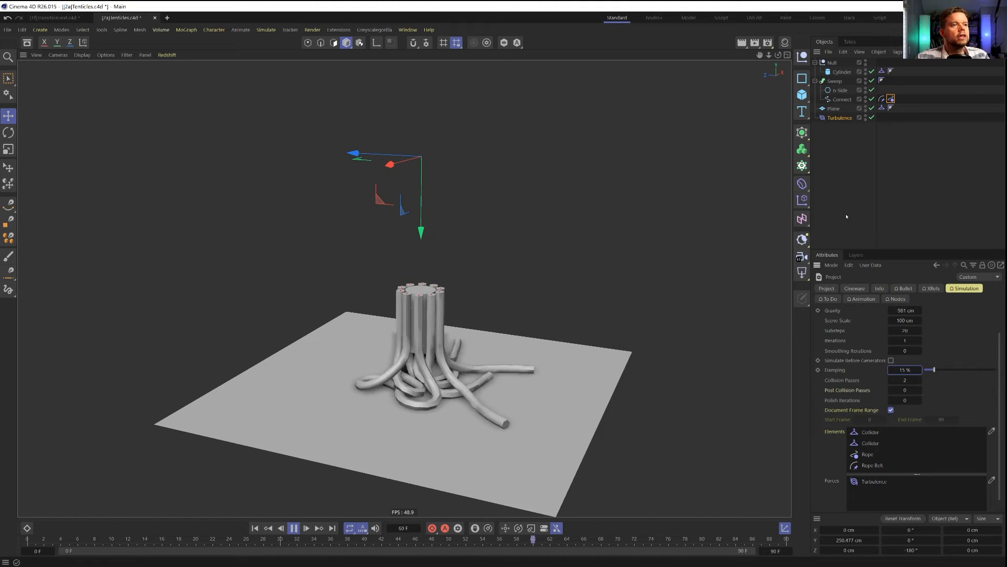
left_click(840, 93)
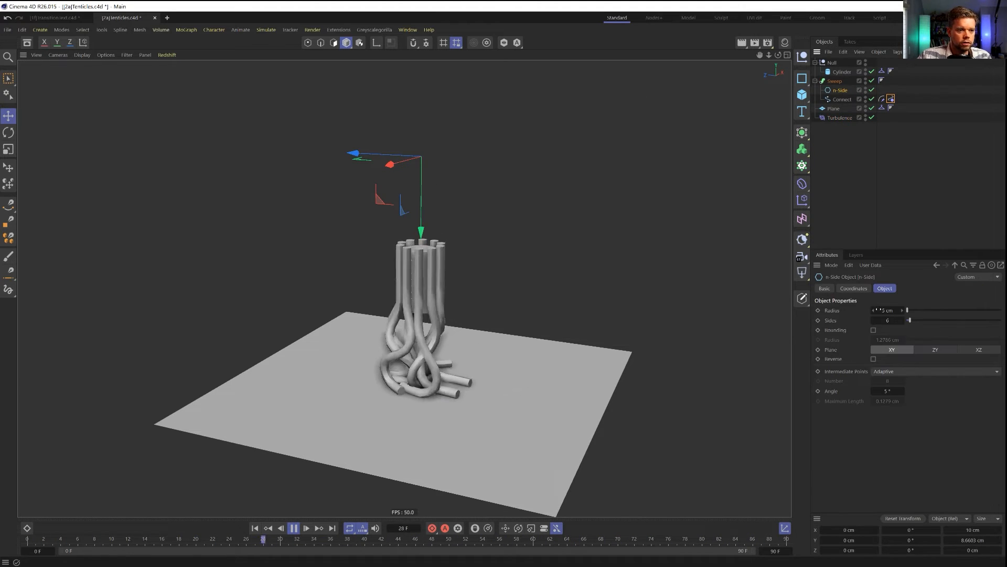
double_click(889, 319)
type("12")
key("Return")
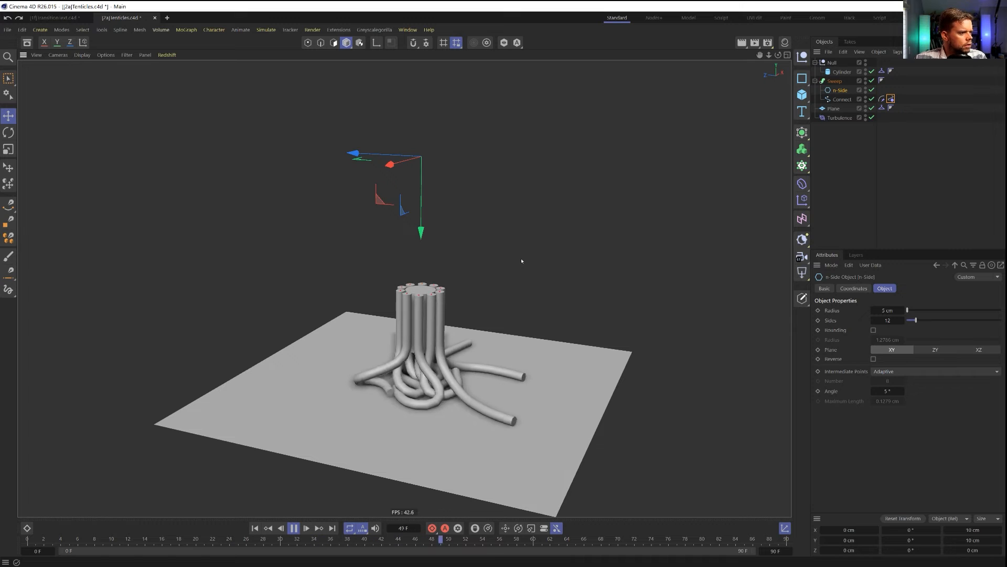
Try a bendiness of 55 on the Connect spline's Rope tag
left_click(890, 99)
left_click(895, 310)
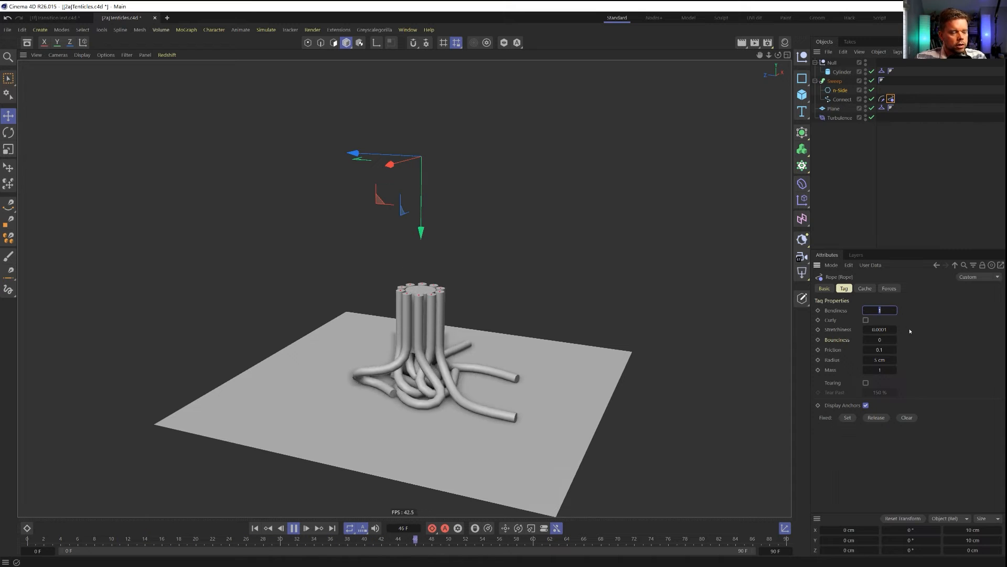
type("55")
key("Return")
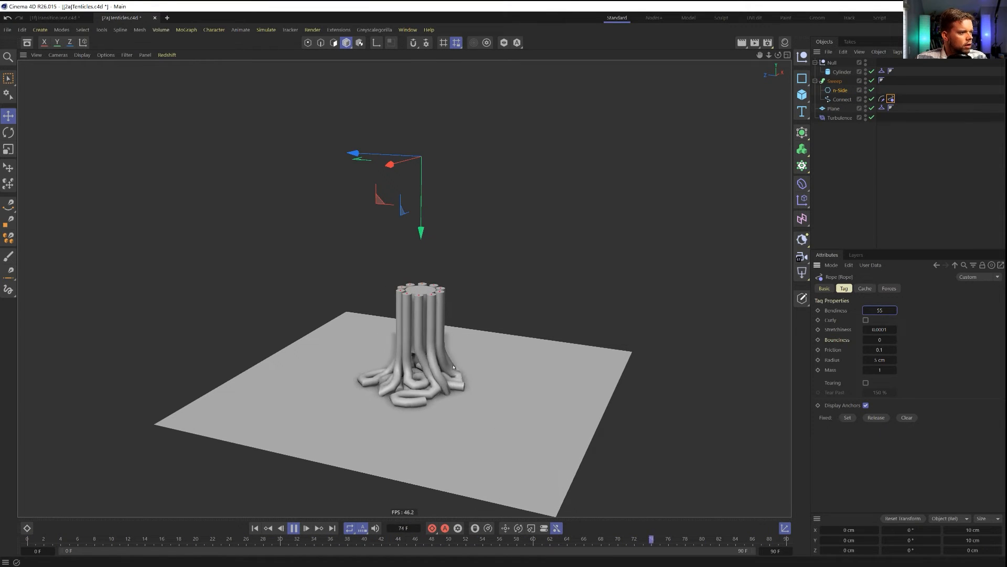
Set both stretchiness and friction of the Rope tag to 55, restarting the simulation to test, and stop it at the first frame
double_click(882, 329)
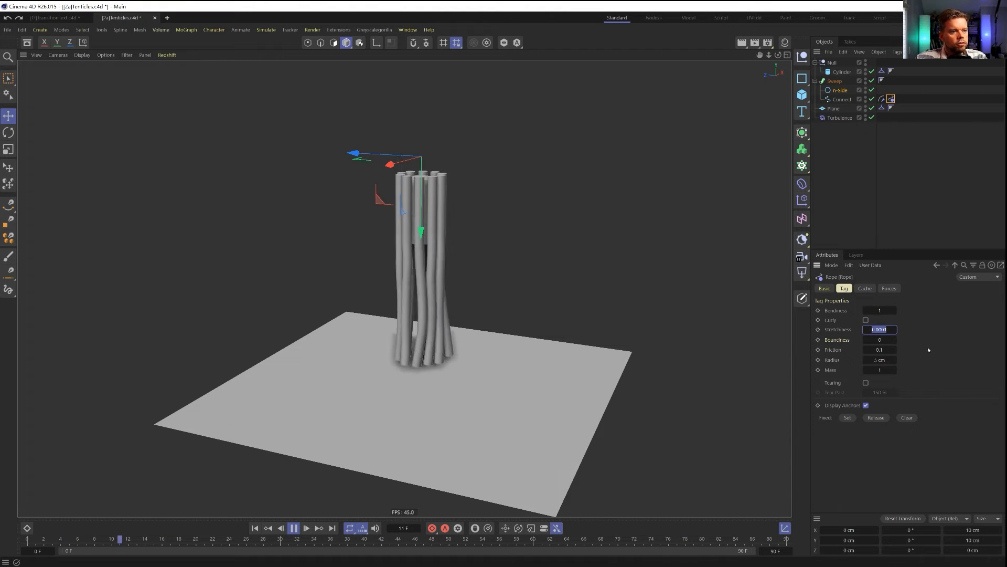
type("55")
left_click(255, 527)
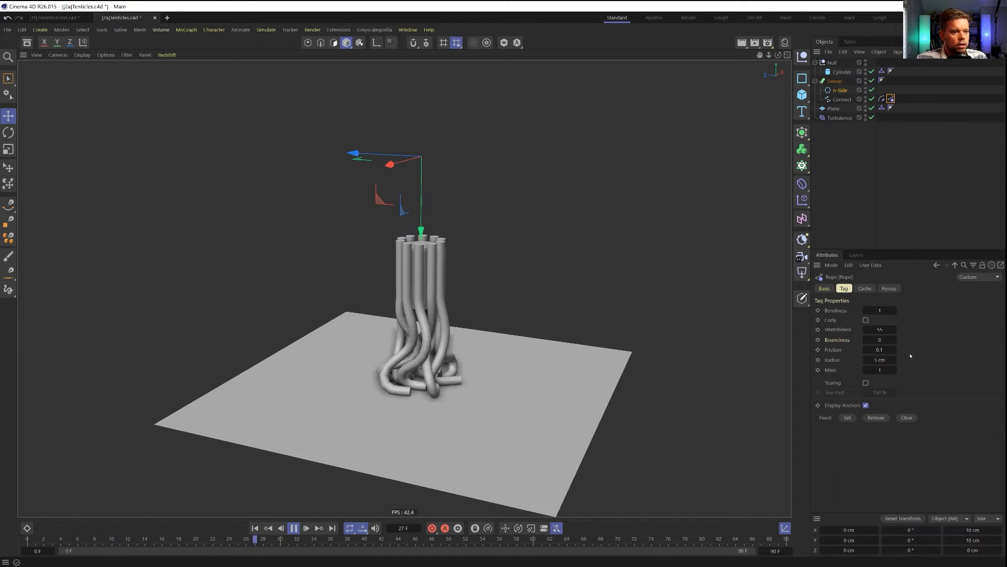
left_click(885, 349)
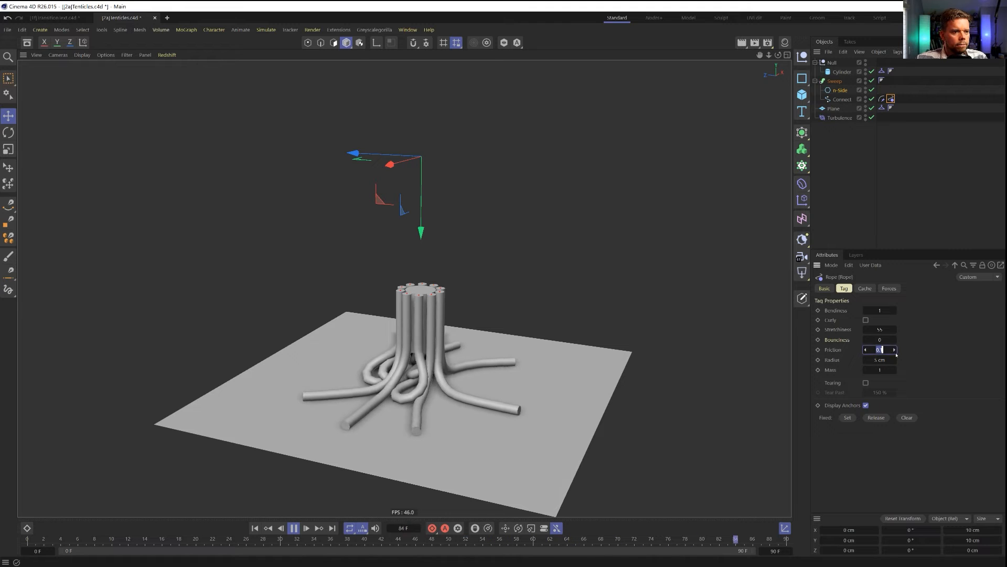
type("55")
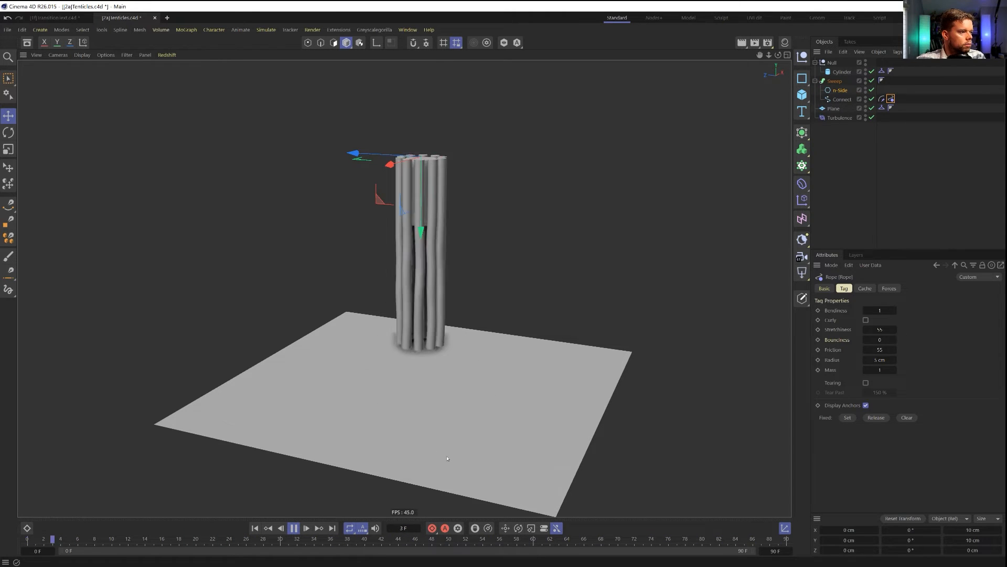
left_click(294, 528)
left_click(255, 528)
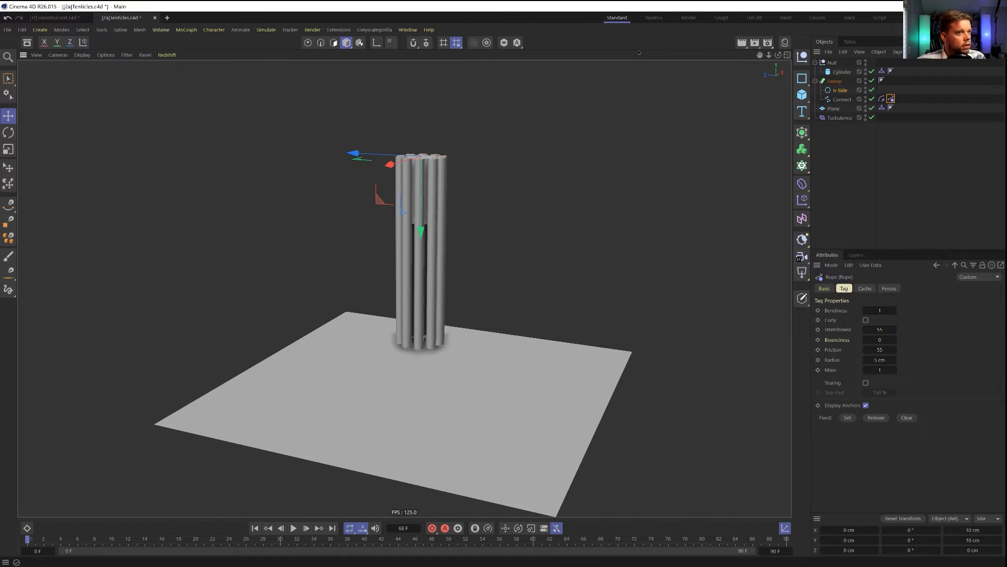
Create a new project and add a Disc with 8 rotation segments
key("t")
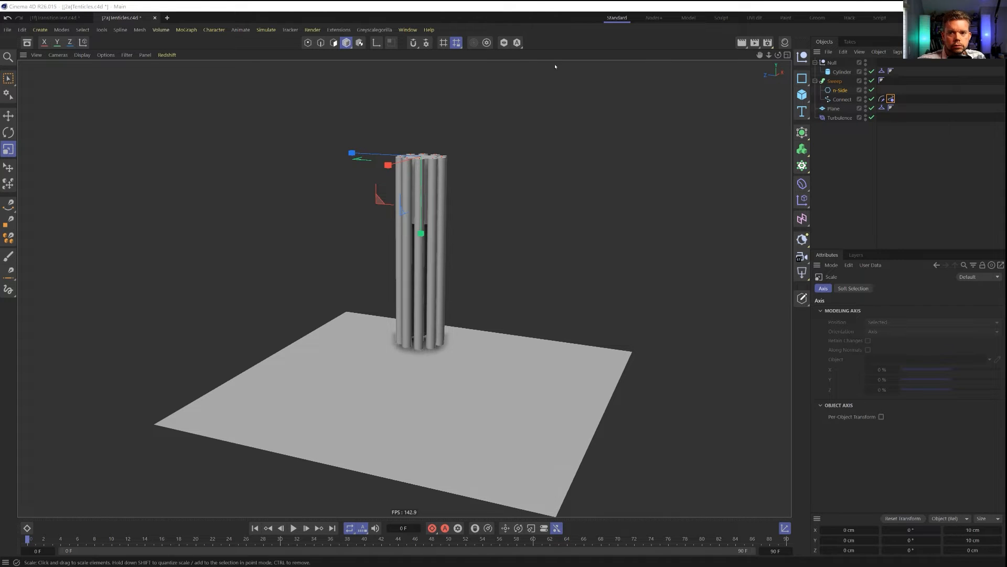
key("ctrl+n")
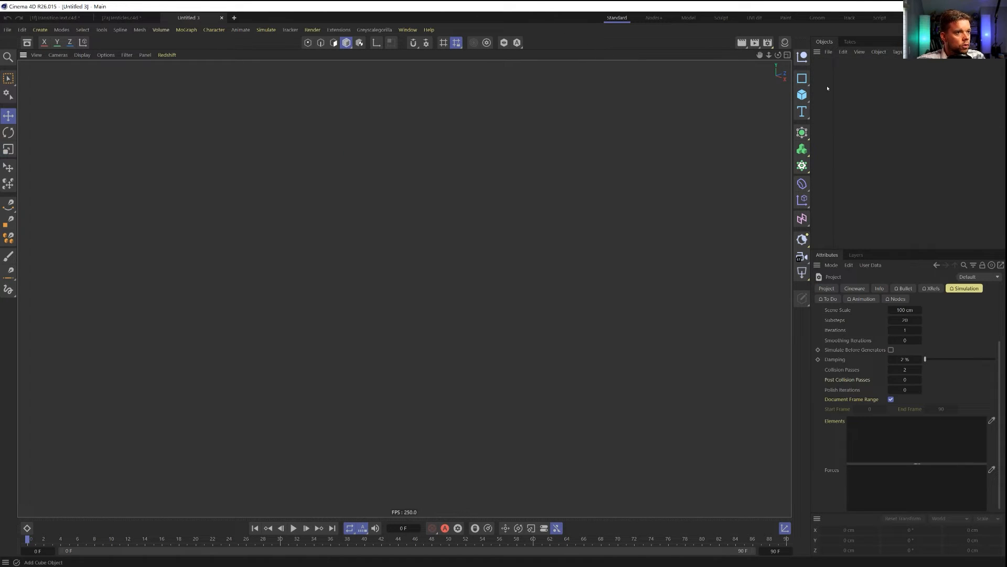
left_click(802, 95)
left_click(896, 127)
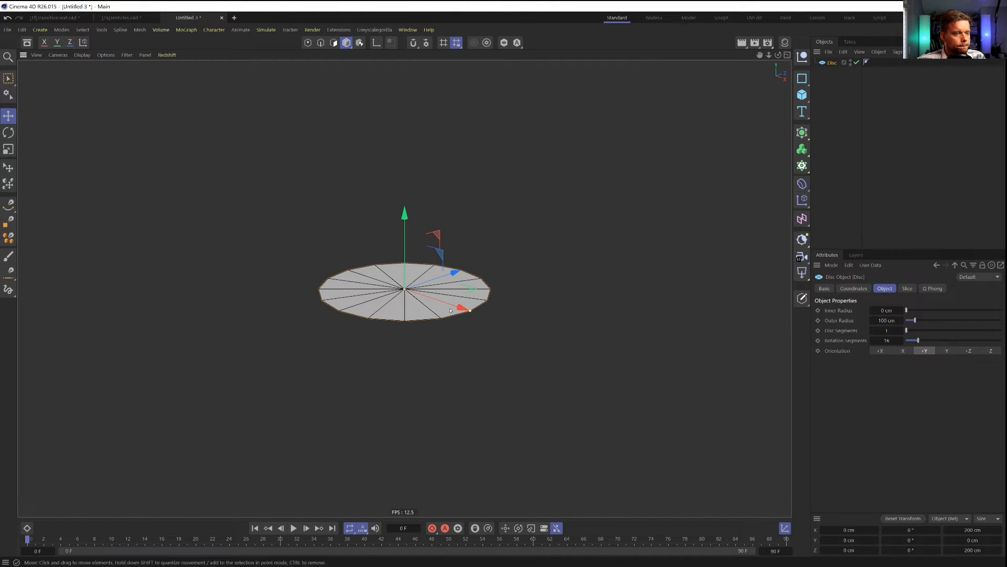
left_click_drag(393, 305, 408, 319, "alt")
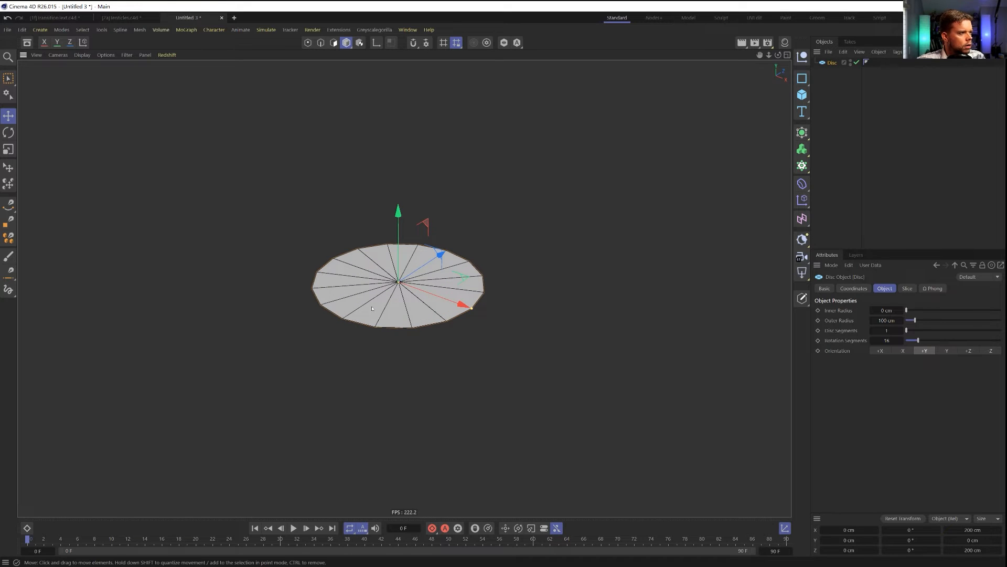
left_click(887, 341)
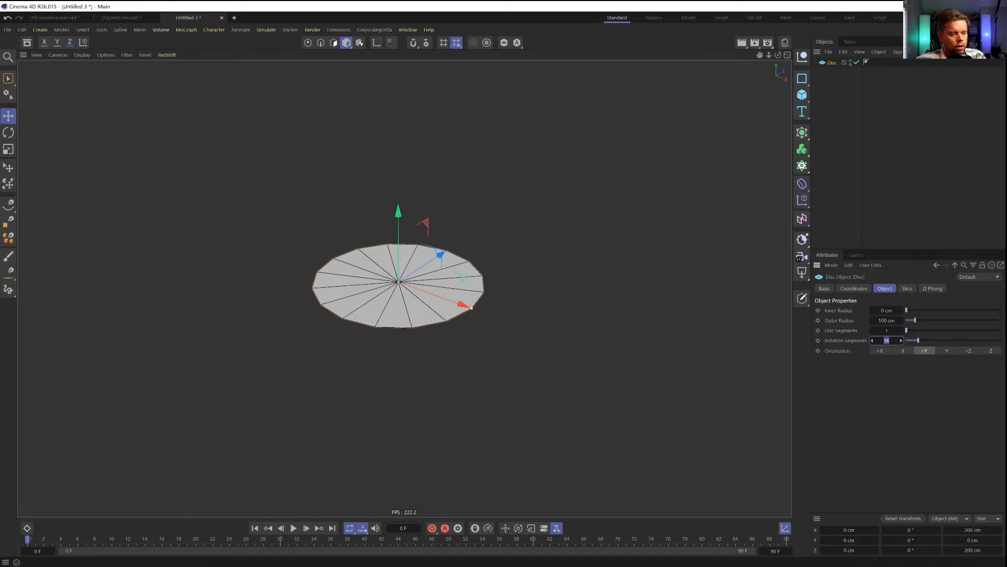
type("8")
key("Return")
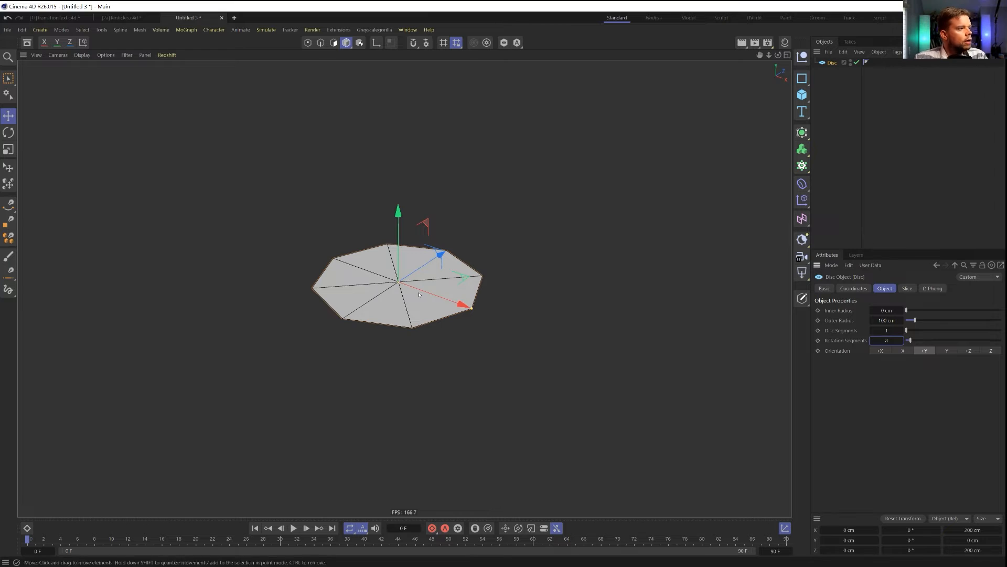
Find the Melt node among the Geometry Modifier assets and apply it to the Disc
left_click(26, 42)
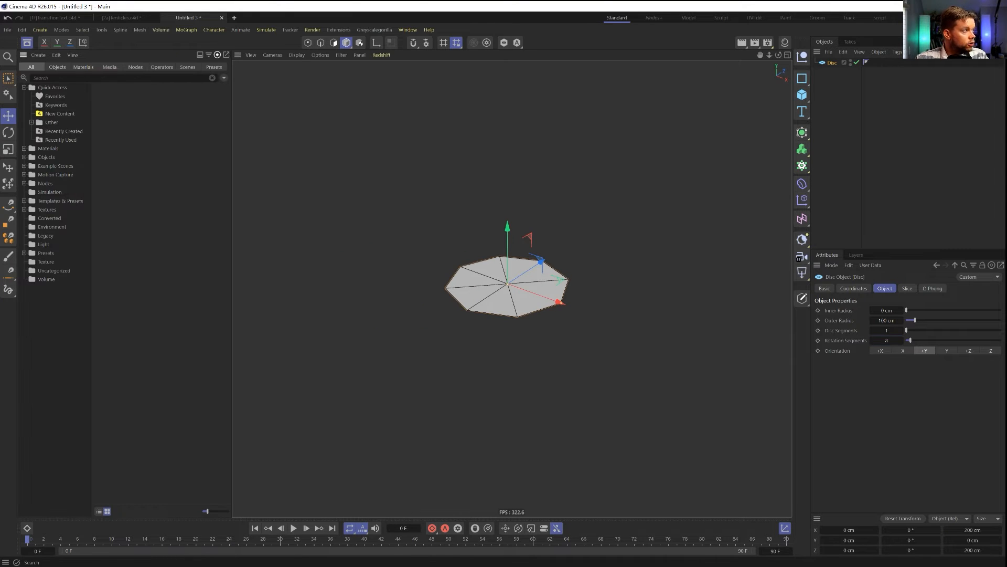
left_click(135, 68)
left_click(131, 78)
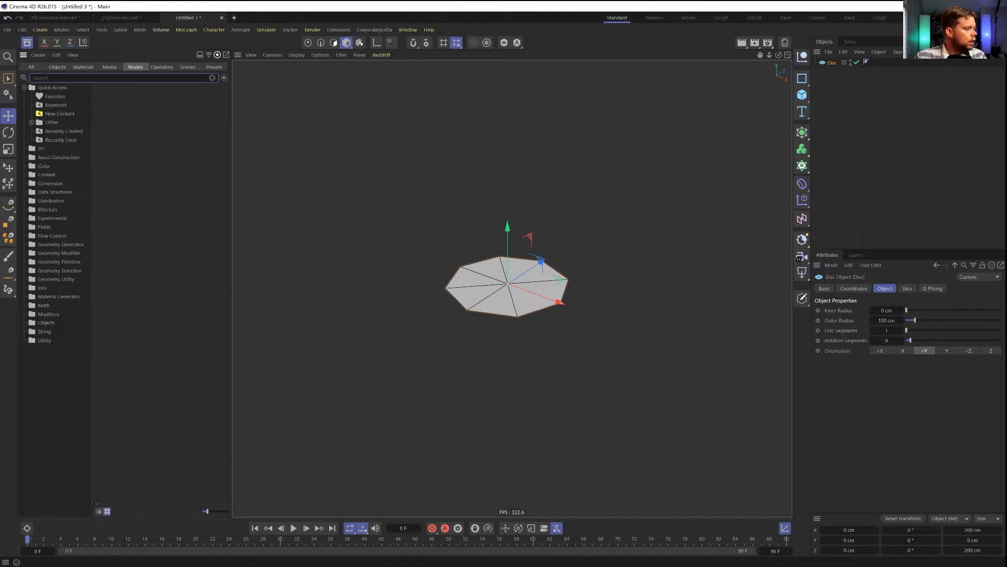
left_click(98, 511)
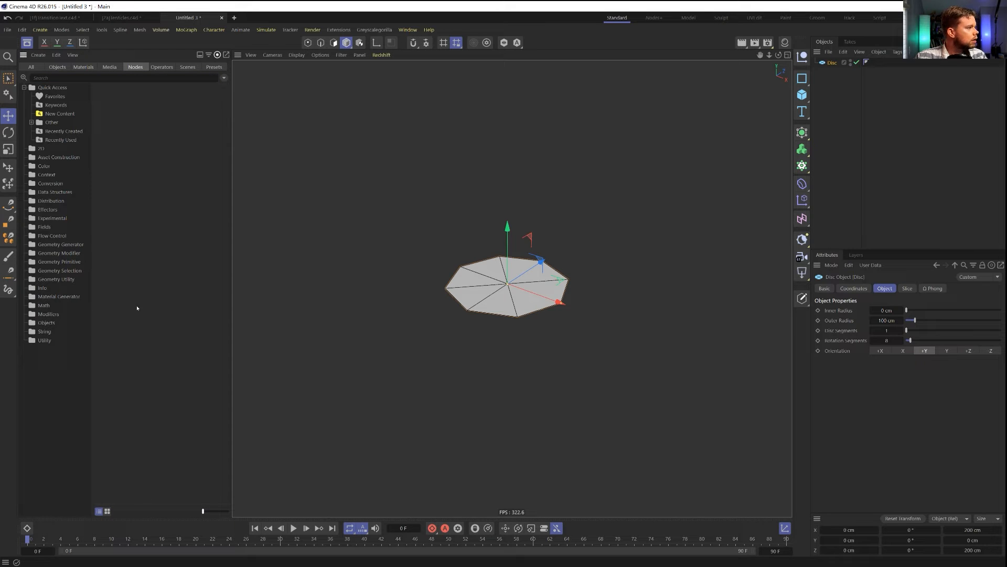
left_click(76, 254)
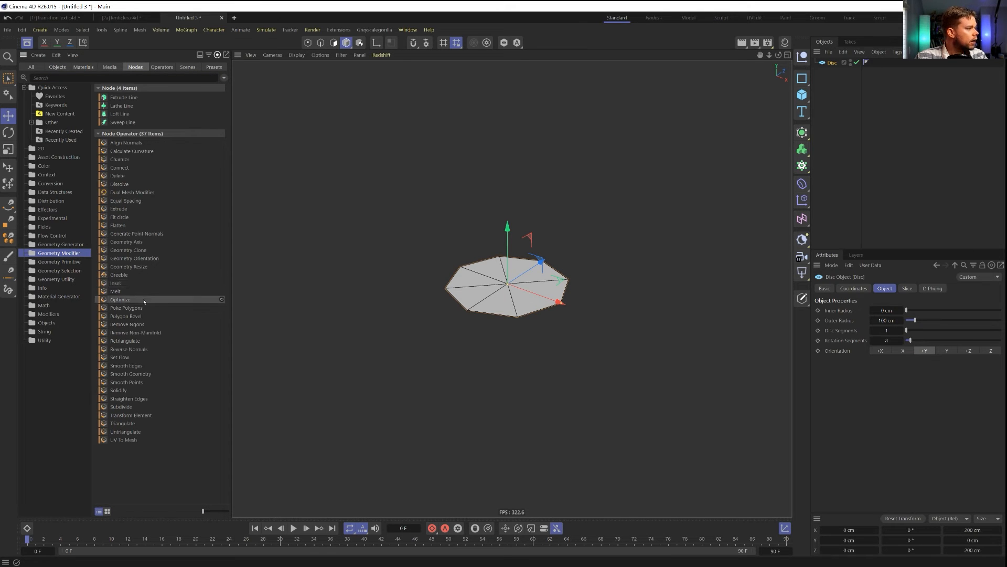
double_click(118, 291)
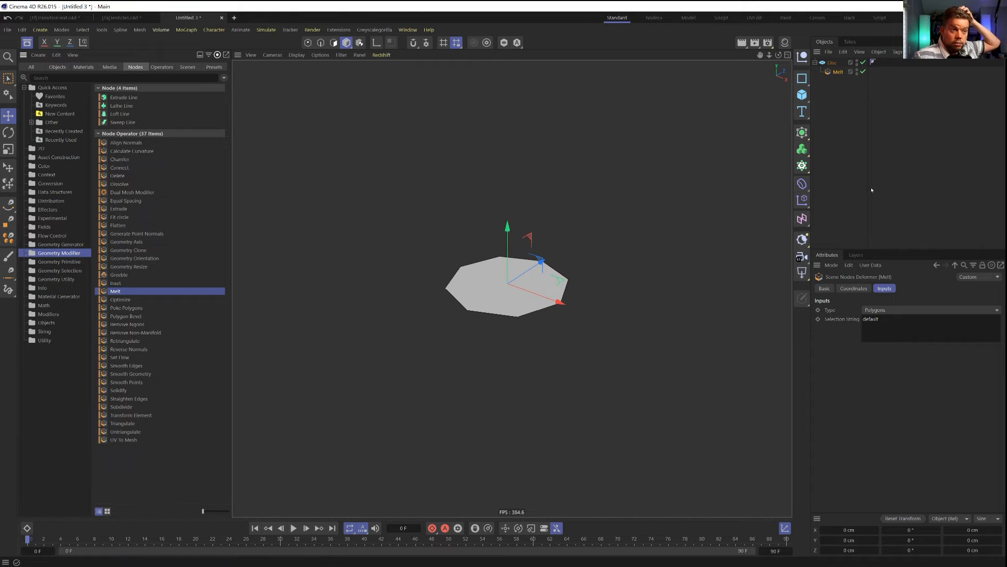
key("ctrl+z")
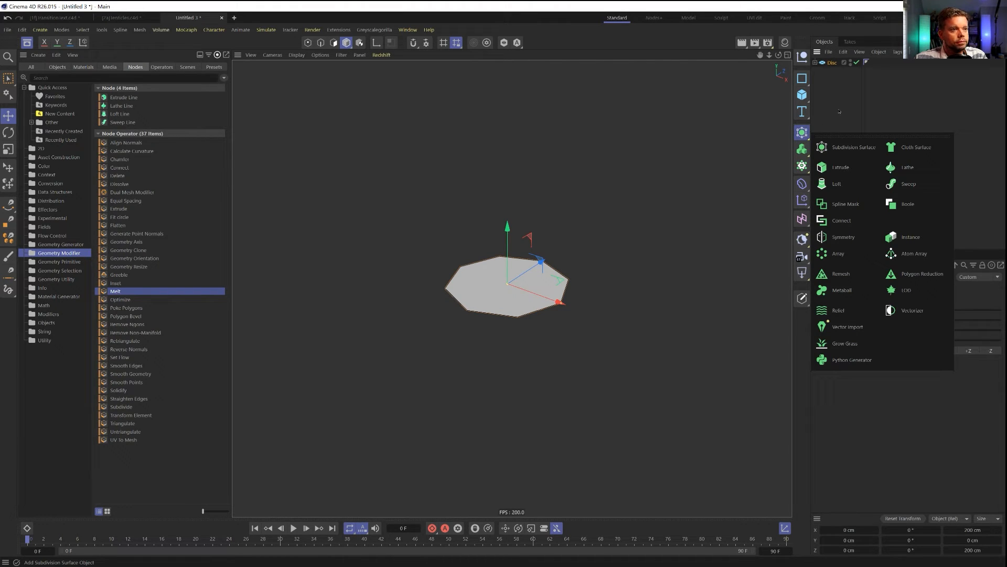
Add a Tracer for the Disc, duplicate the Disc, and link the copy to the Tracer as well
left_click(801, 166)
left_click(854, 268)
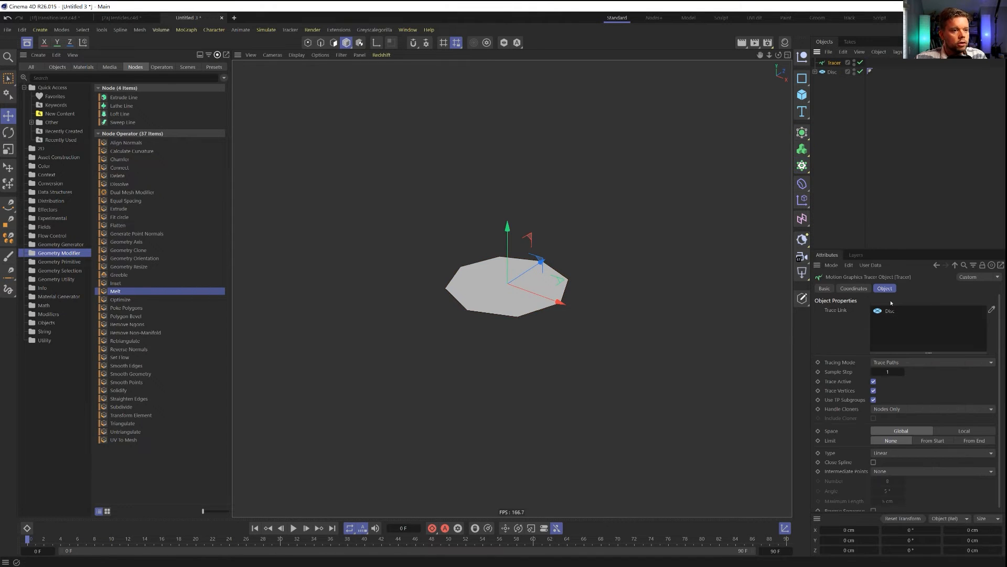
left_click_drag(833, 72, 834, 67)
left_click_drag(869, 317, 904, 328)
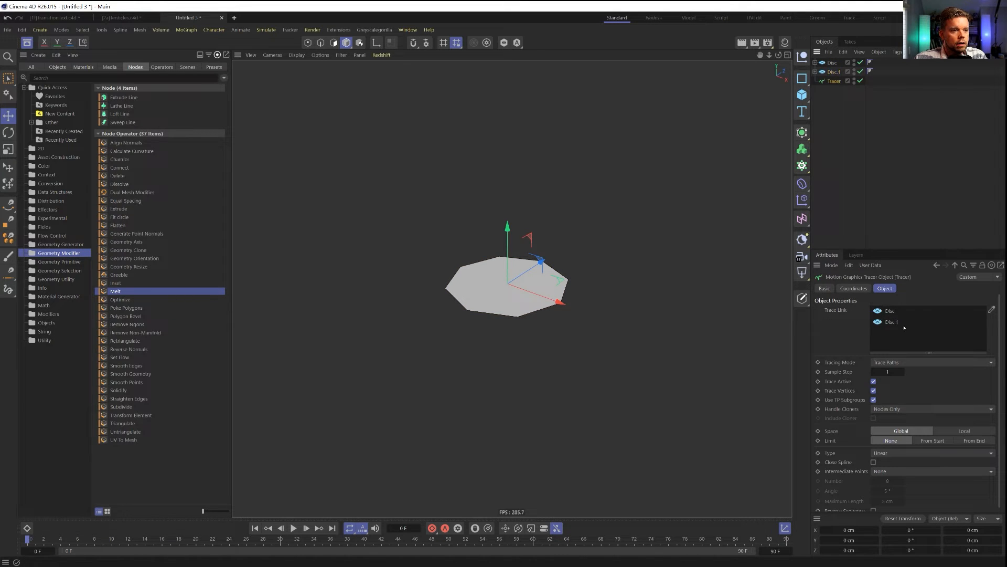
Set the Tracer's tracing mode to Connect All Objects and move the duplicate disc down about 176 cm
left_click(892, 362)
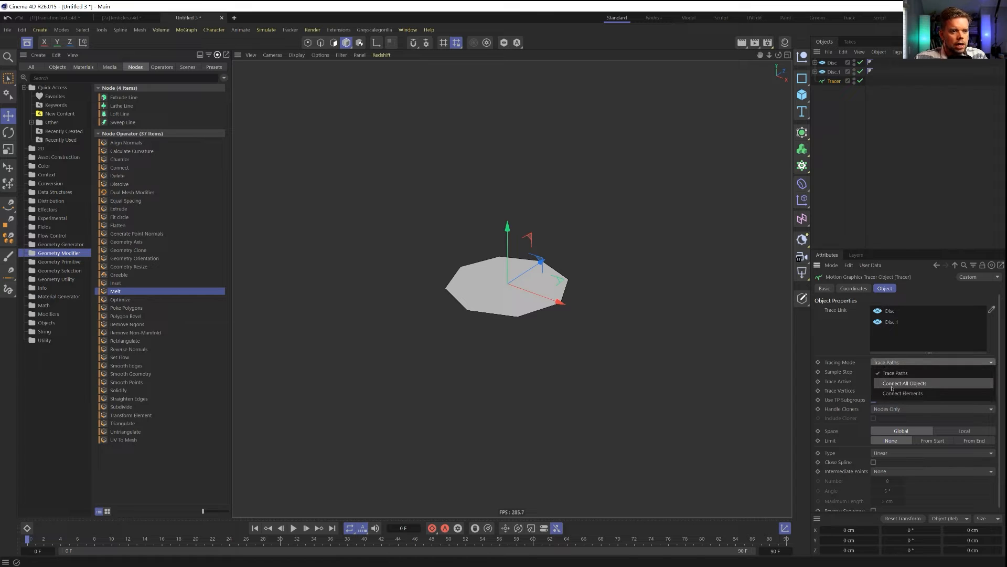
left_click(892, 388)
left_click(530, 245)
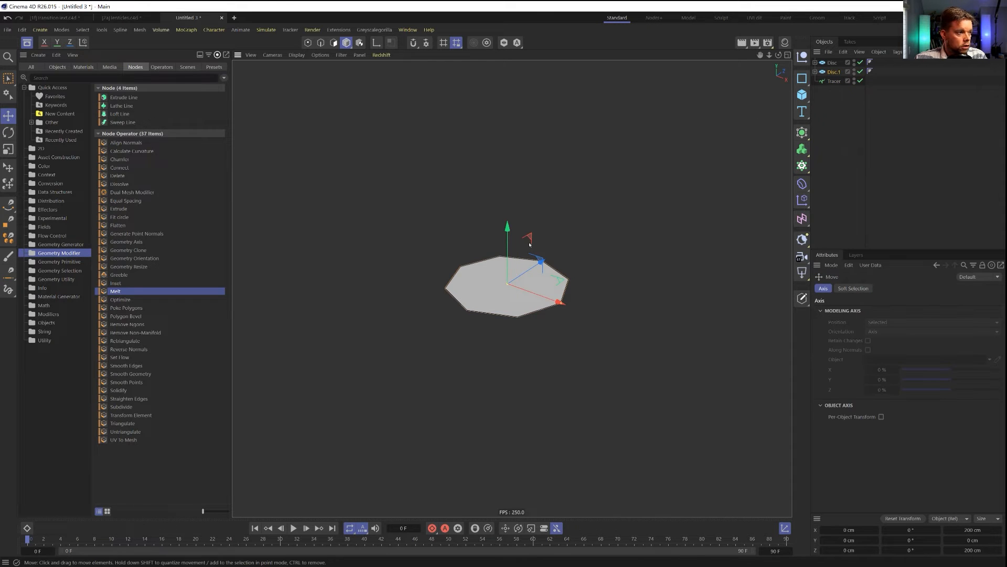
left_click_drag(507, 226, 504, 322)
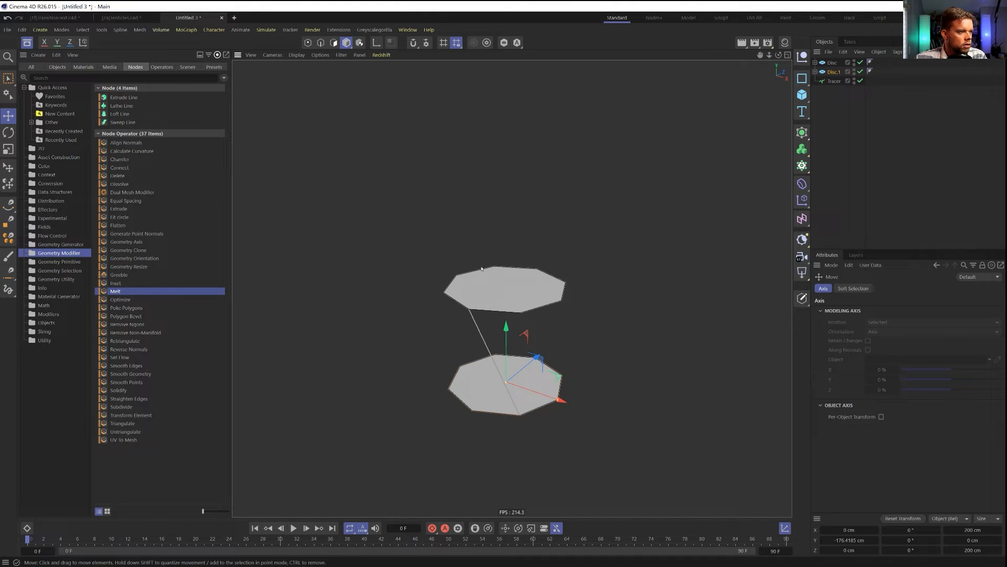
Set the Tracer's tracing mode to Connect Elements
left_click(834, 81)
left_click(926, 362)
left_click(914, 397)
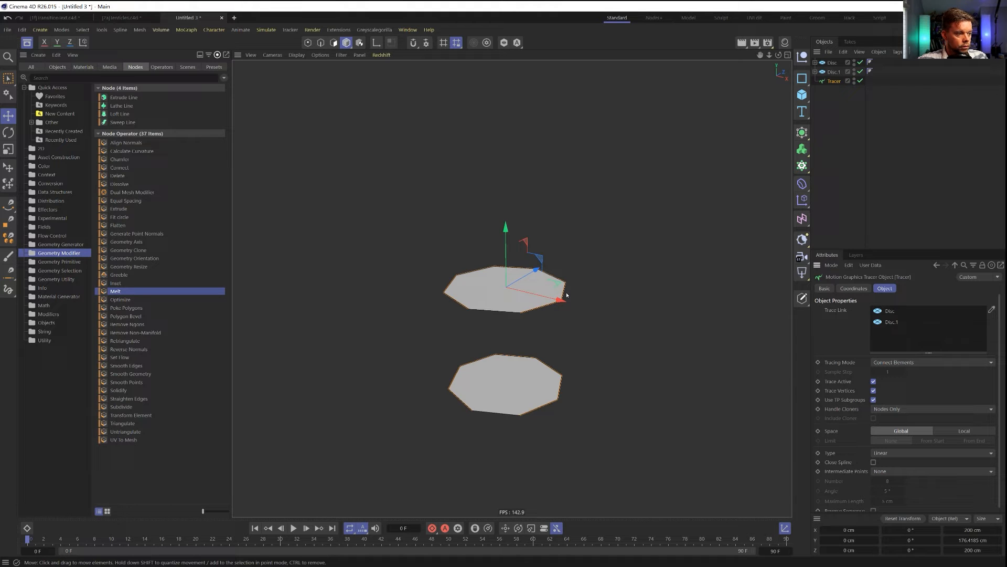
Scale the lower disc to about 392 cm across, duplicate it, and scale the copy to about 672 cm across
left_click(833, 72)
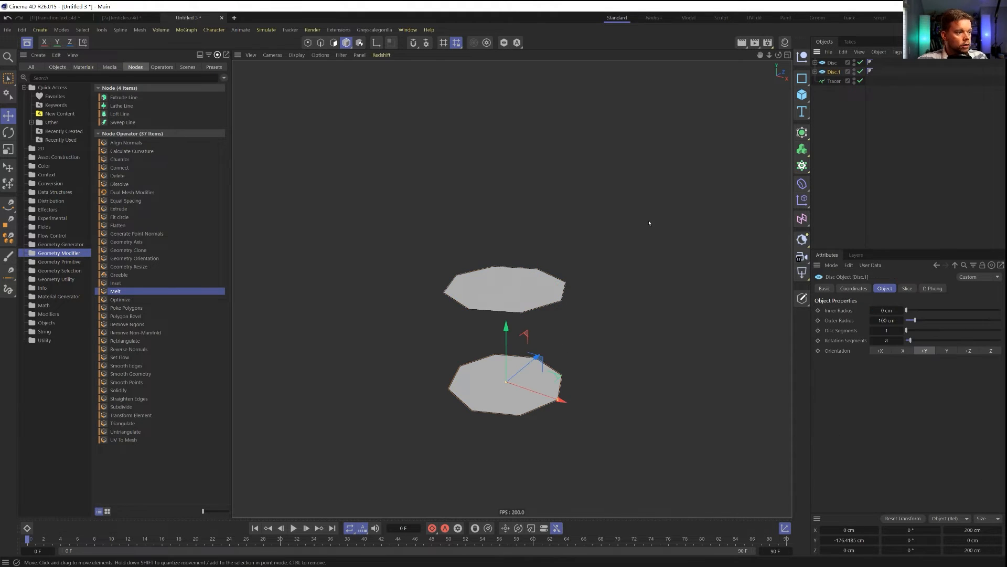
key("t")
left_click_drag(494, 434, 509, 419)
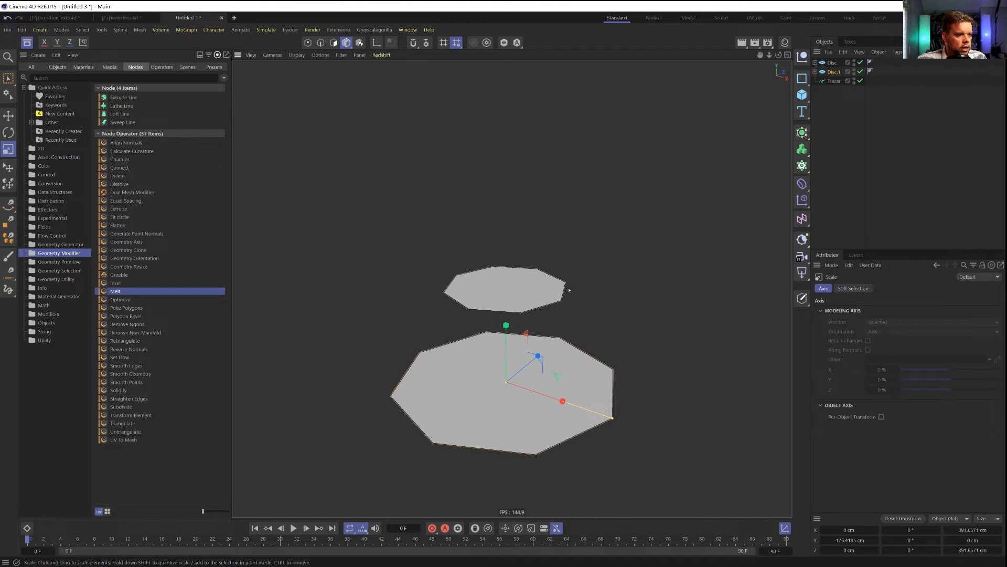
left_click_drag(834, 72, 834, 77, "ctrl")
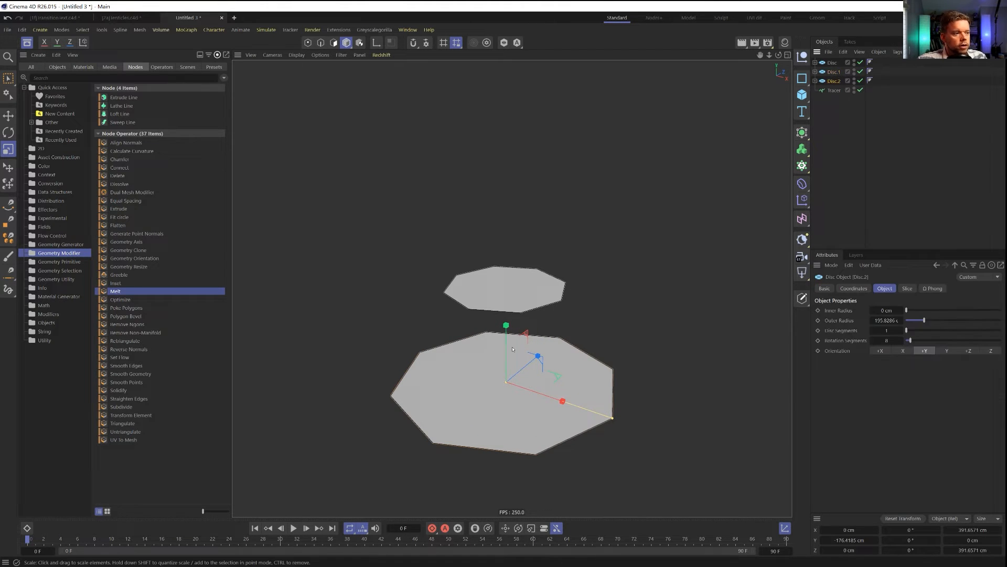
left_click_drag(505, 344, 562, 305)
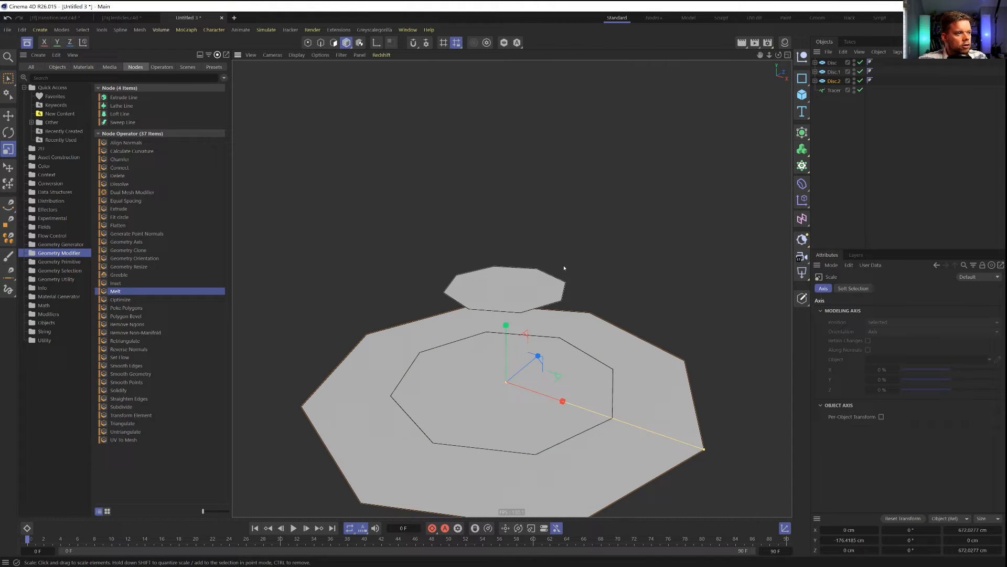
Duplicate the original upper disc and move the copy up about 169 cm
left_click_drag(833, 63, 832, 59, "ctrl")
key("e")
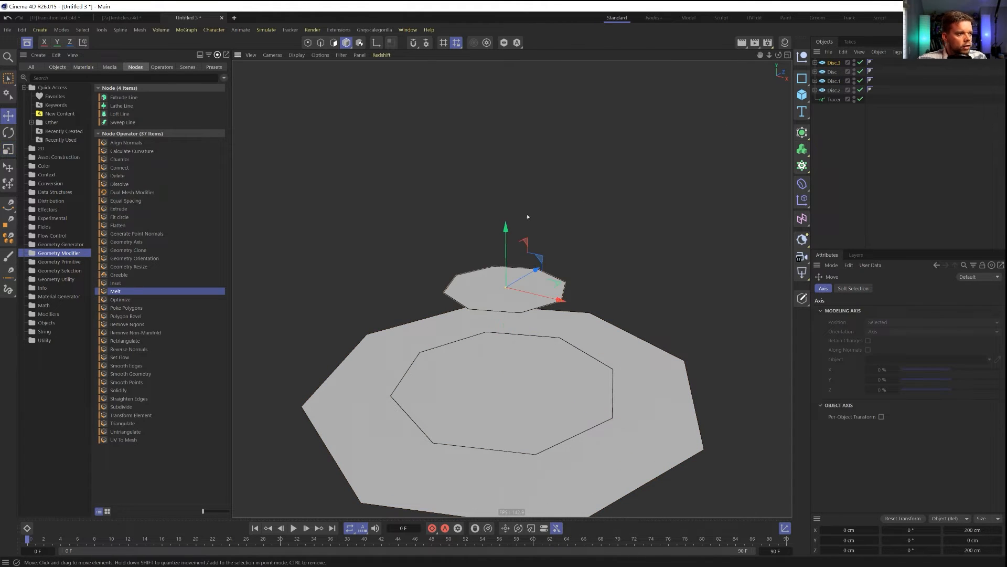
left_click_drag(505, 233, 506, 131)
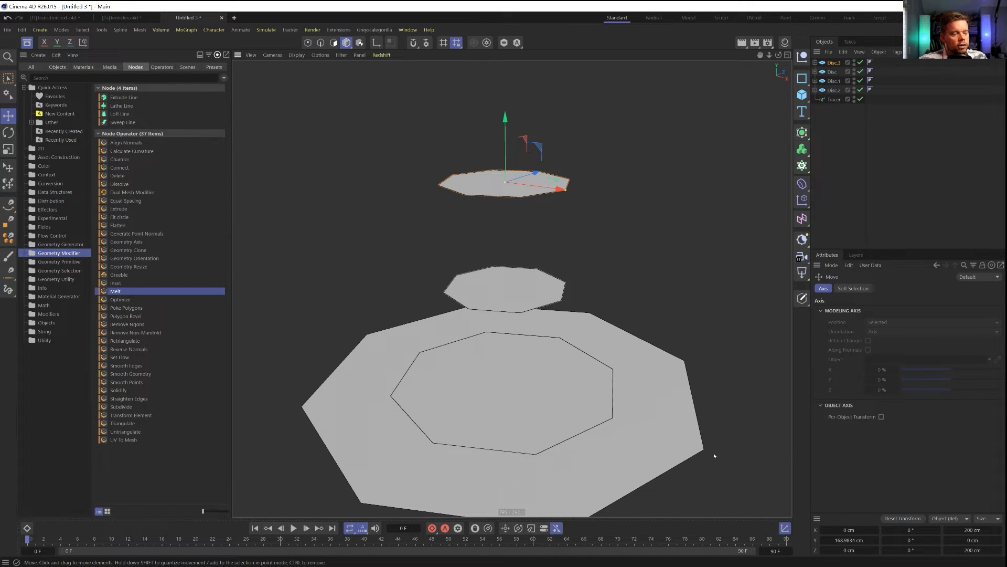
Try offsetting the largest disc about 90 cm along negative Z, and undo the last moves of that disc and the upper copy
scroll(632, 405, "down", 5)
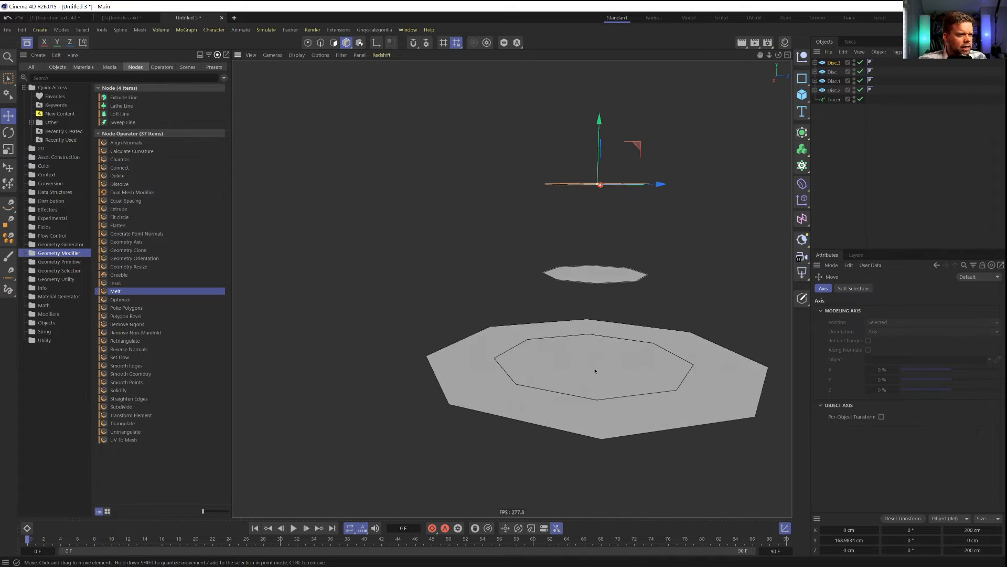
left_click(634, 401)
left_click_drag(636, 401, 580, 395)
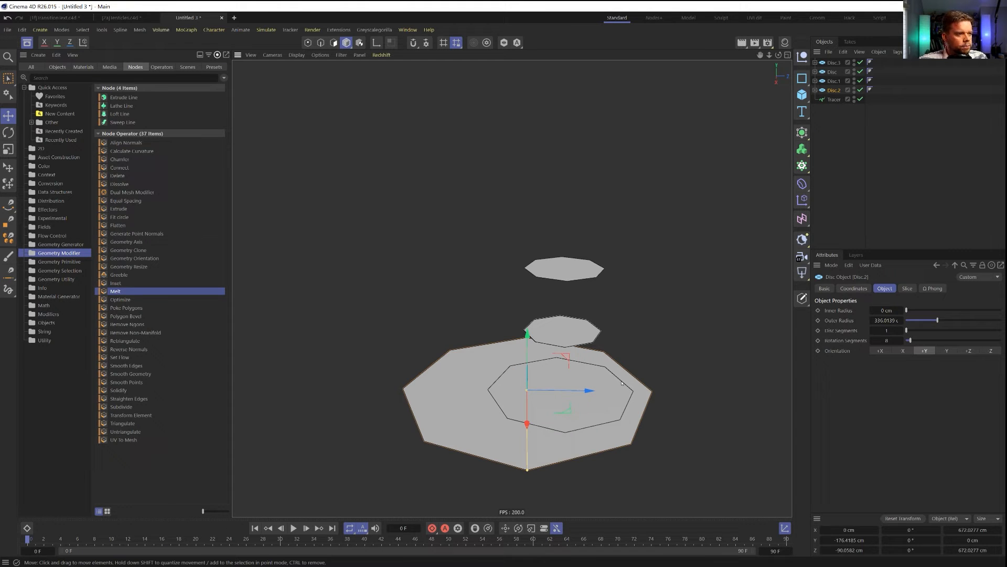
left_click_drag(560, 349, 628, 351, "alt")
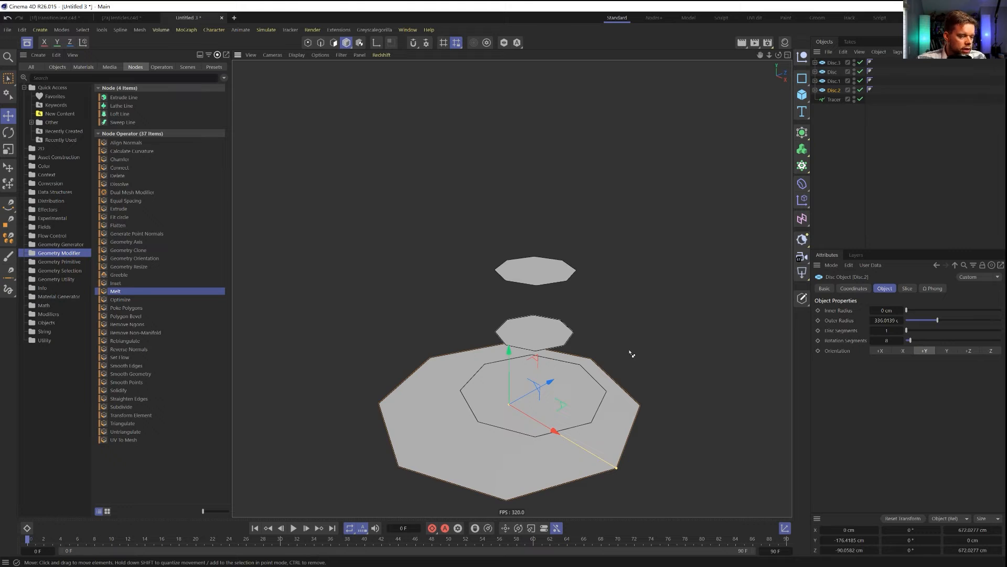
key("ctrl+z")
key("ctrl+z")
key("ctrl+z")
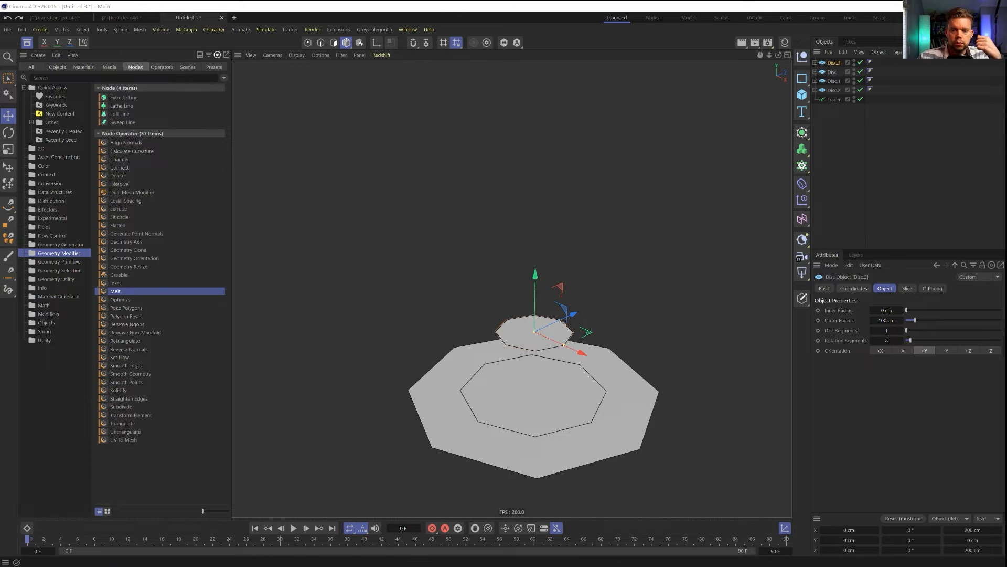
Switch to the browser to examine the Instagram tentacle creature reference, and return to Cinema 4D
key("alt+Tab")
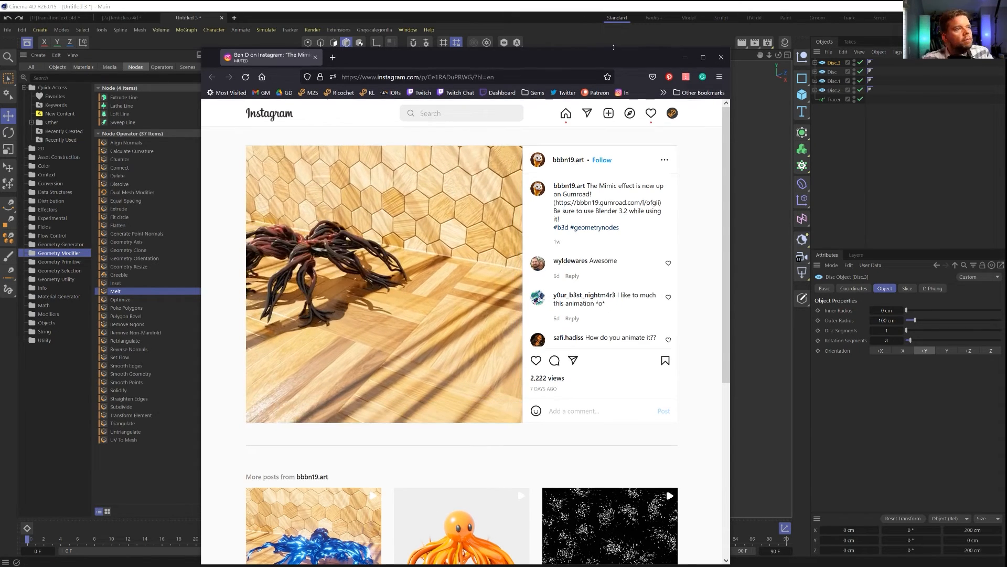
left_click(607, 38)
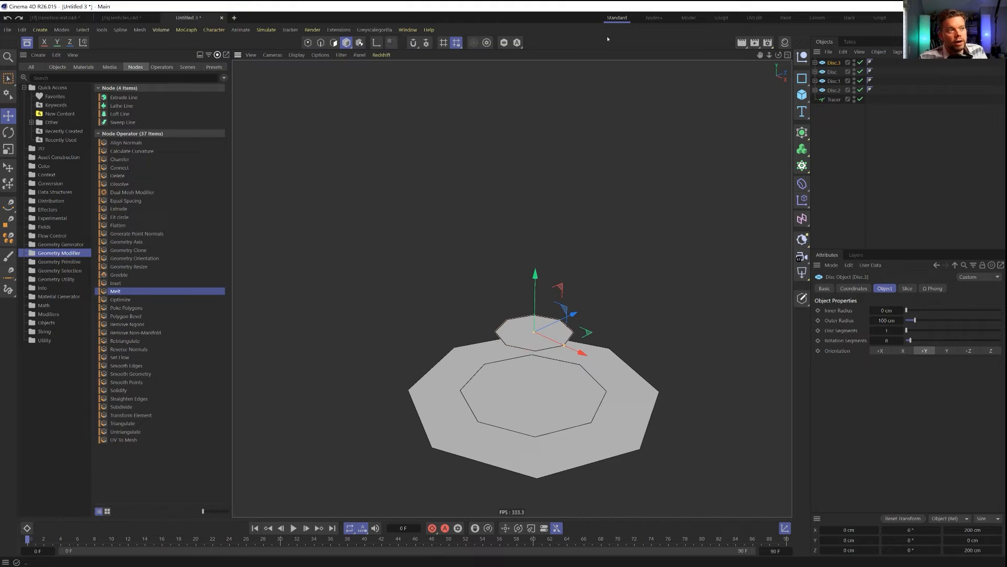
Hide the Asset Browser and create a new empty scene
left_click(31, 43)
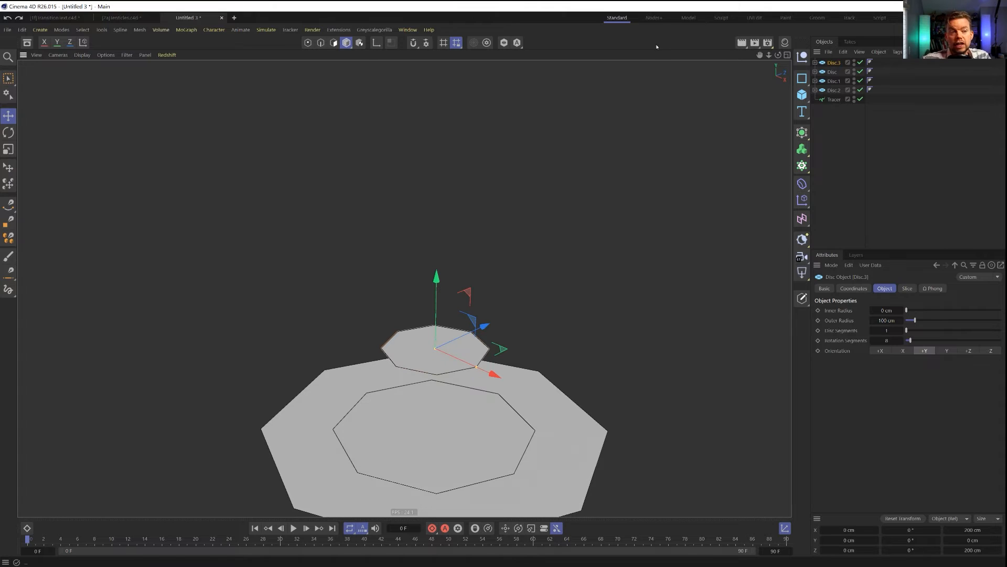
key("ctrl+n")
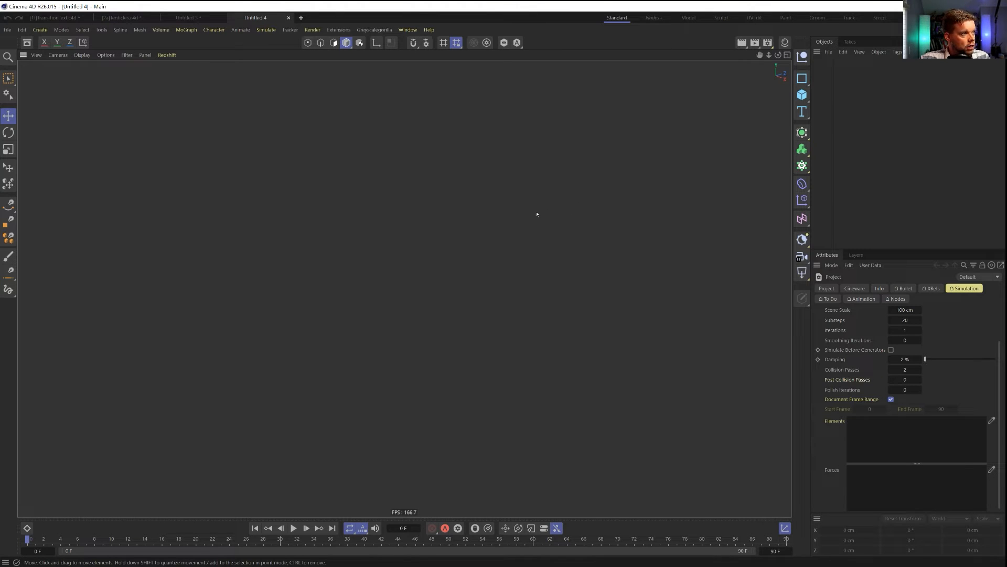
scroll(539, 210, "down", 1)
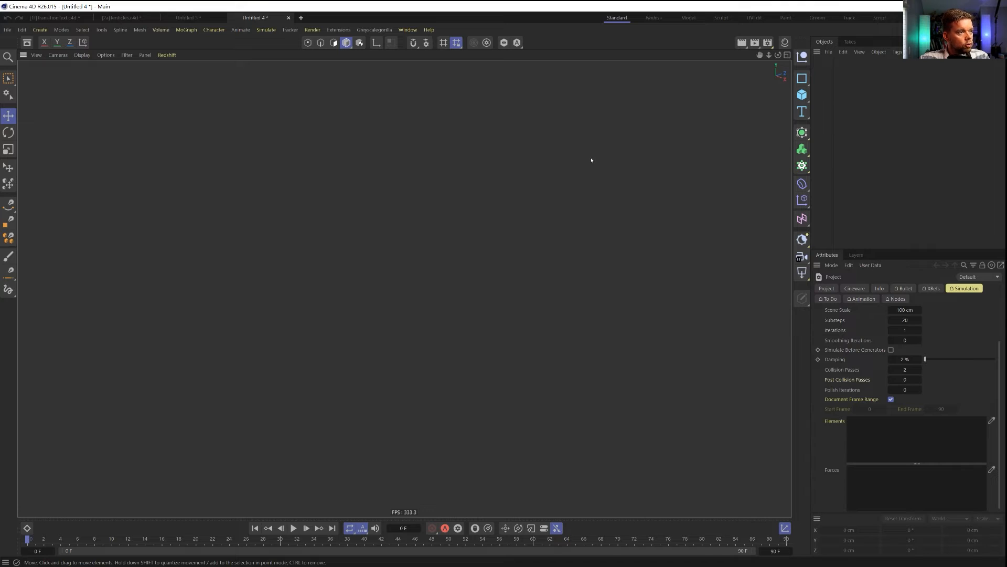
In the tentacles scene, undo the edits back to the bare Connect spline object before its Rope tag was added
left_click(194, 17)
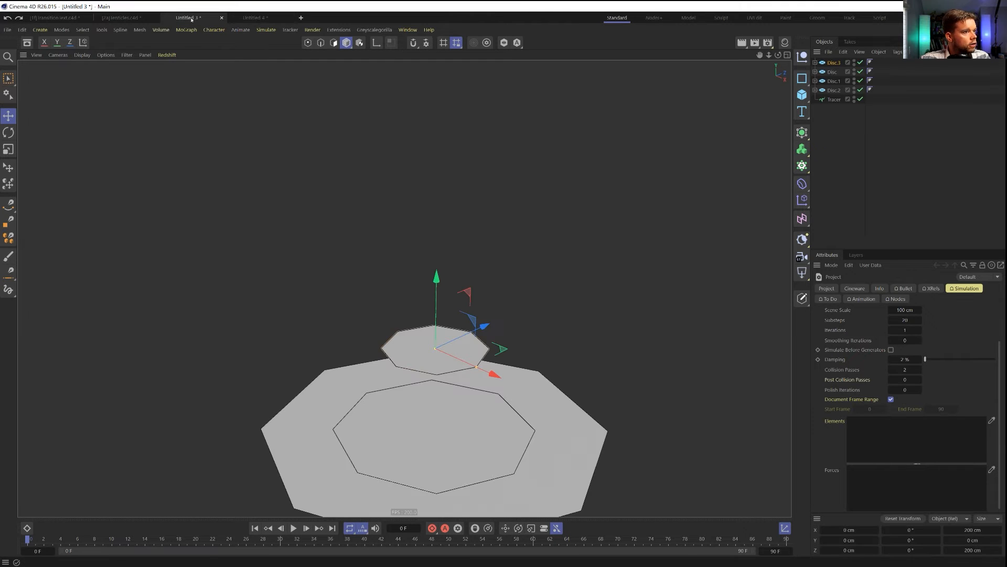
left_click(121, 15)
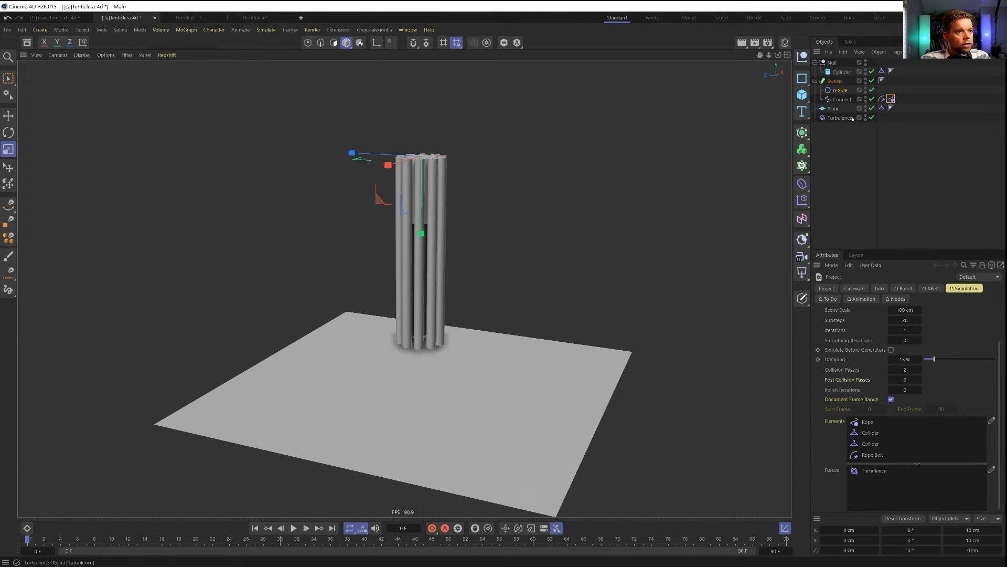
key("ctrl+z")
key("ctrl+z")
key("ctrl+z")
key("ctrl+z")
key("ctrl+z")
key("ctrl+z")
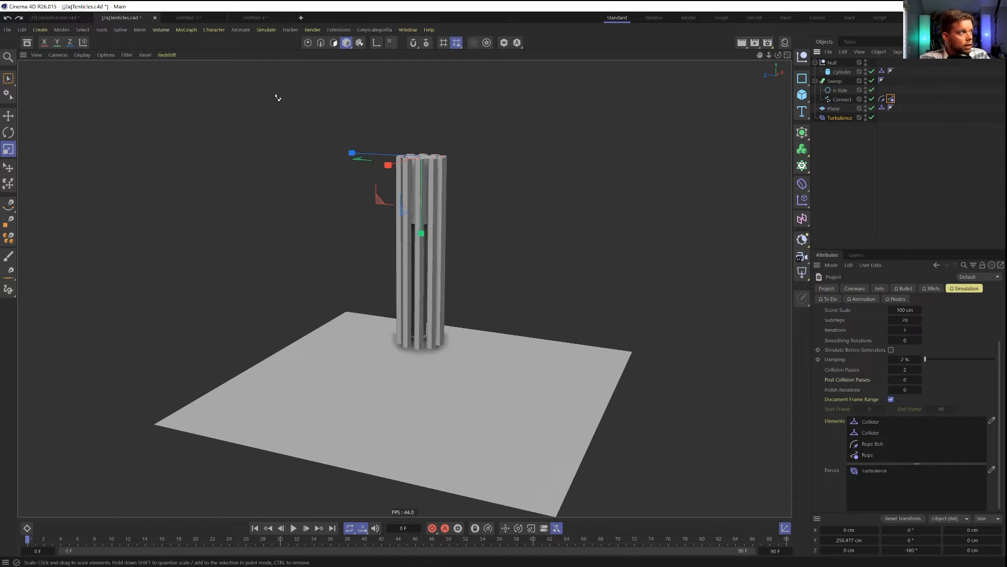
key("ctrl+z")
key("ctrl+z")
key("ctrl+z")
key("ctrl+z")
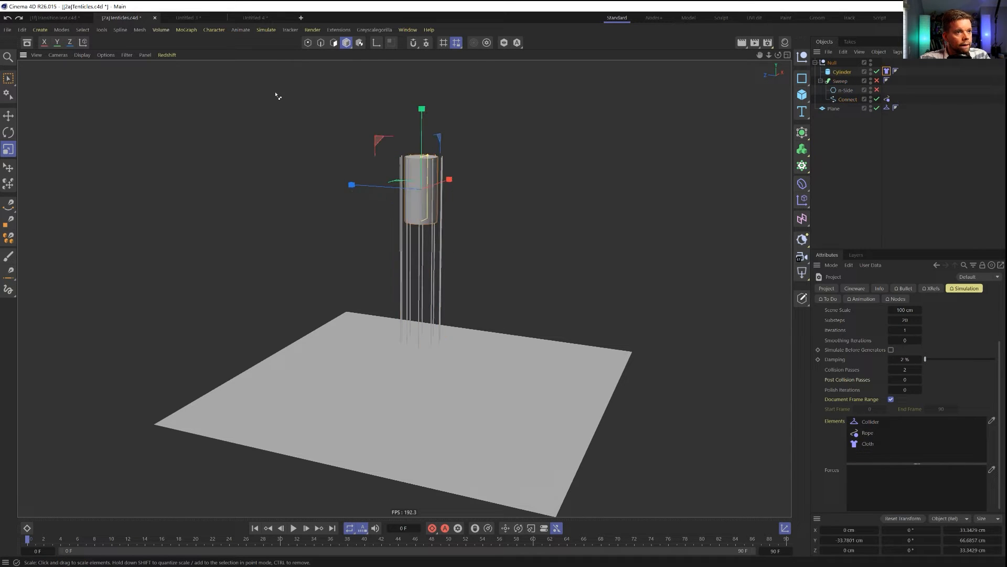
key("ctrl+z")
key("ctrl+z")
key("ctrl+z")
key("ctrl+z")
key("ctrl+z")
key("ctrl+z")
key("ctrl+z")
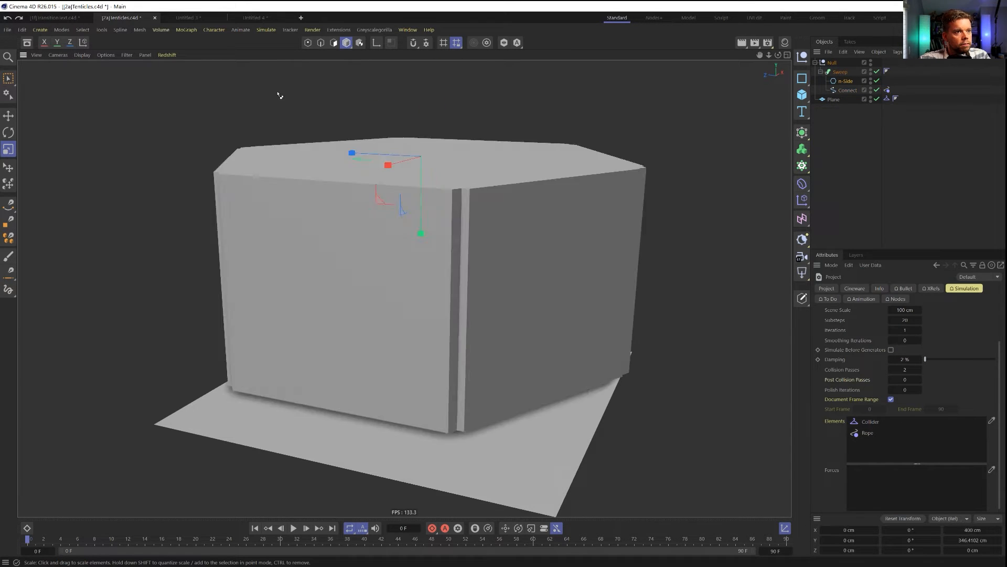
key("ctrl+z")
key("ctrl+z")
key("ctrl+z")
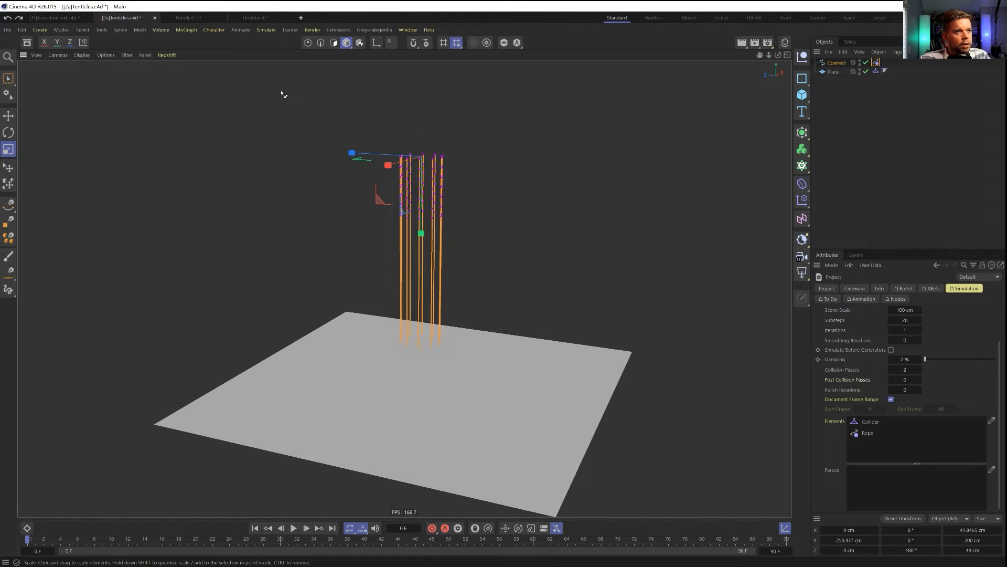
key("ctrl+z")
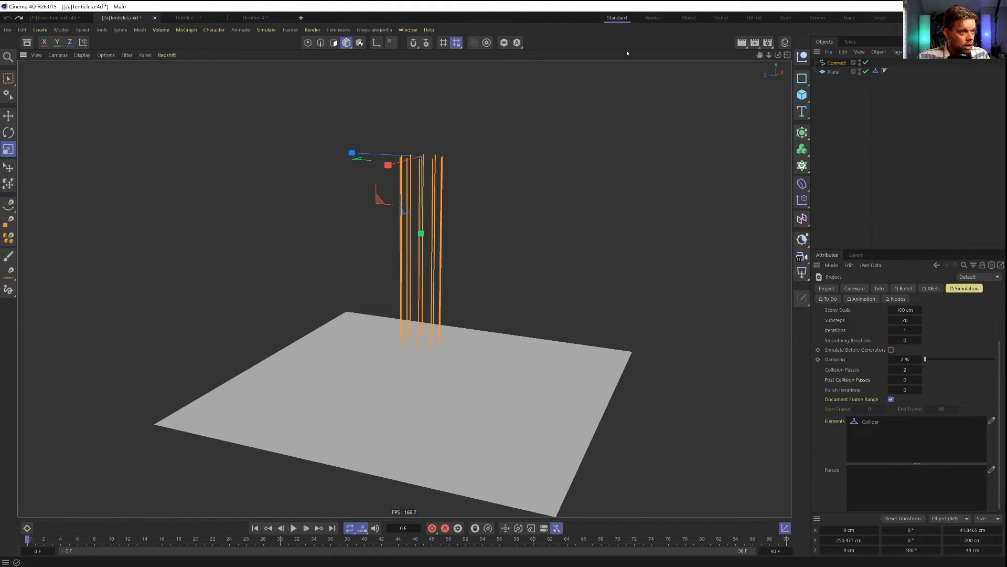
Create another new scene and add a Helix spline with start and end radius of 0 cm
key("ctrl+n")
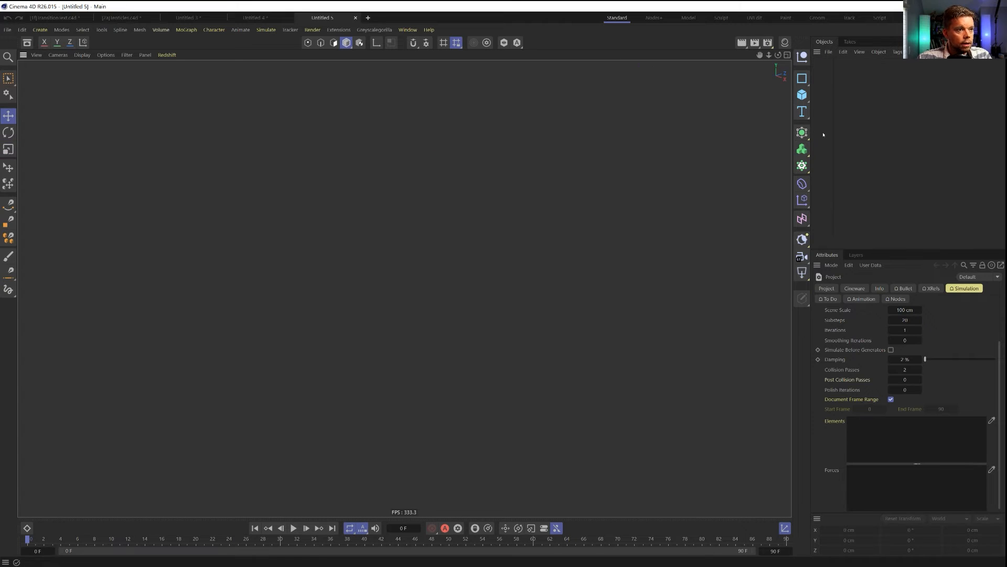
left_click(801, 79)
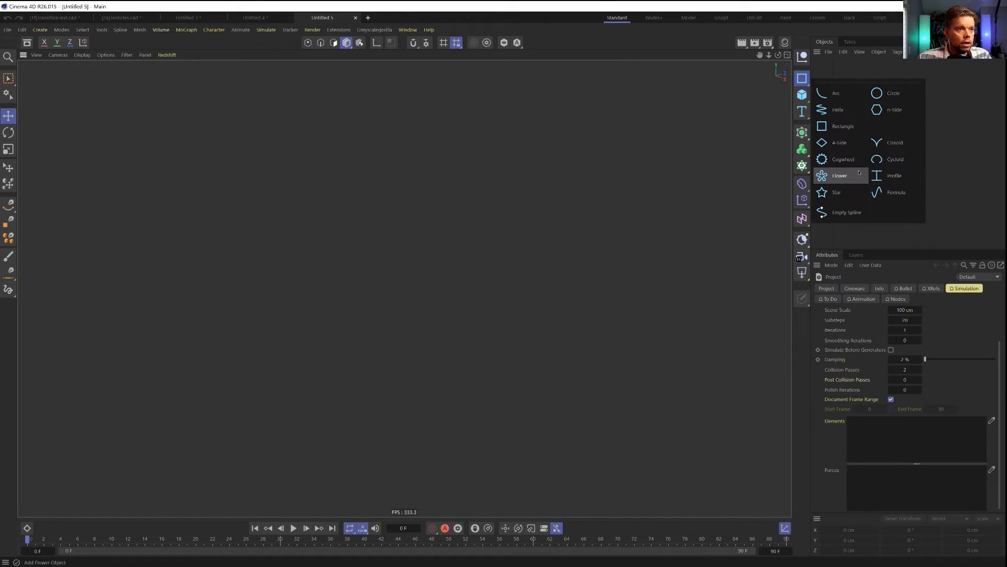
left_click(841, 115)
double_click(891, 311)
type("0")
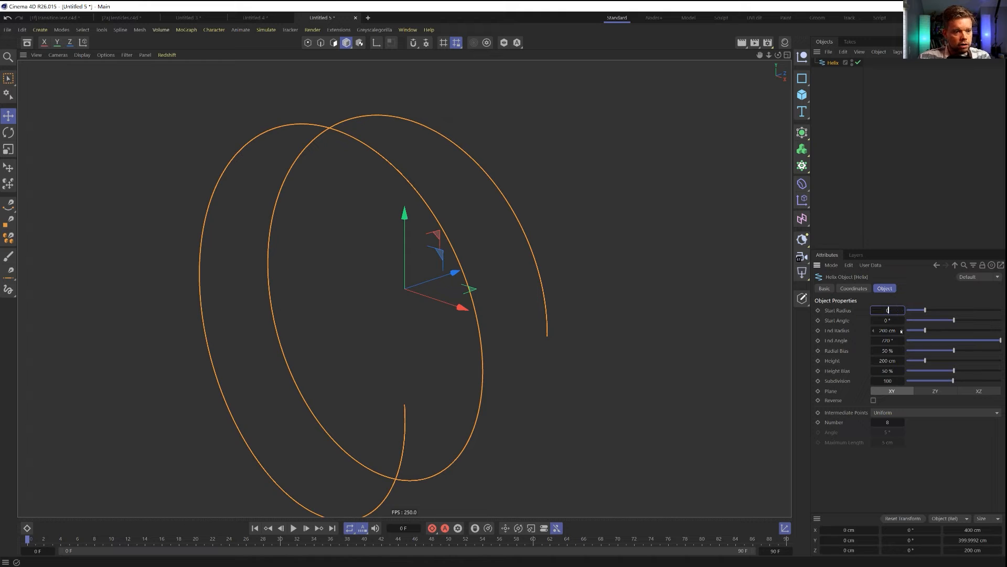
double_click(888, 329)
type("0")
key("Return")
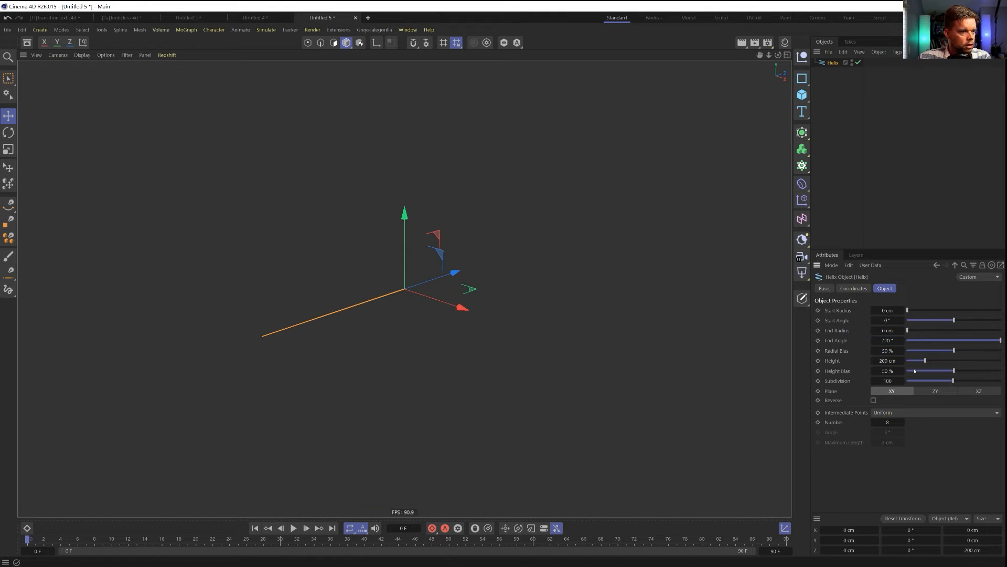
Set the Helix's plane to XZ, its intermediate points to None and its height to 1000 cm
left_click(931, 391)
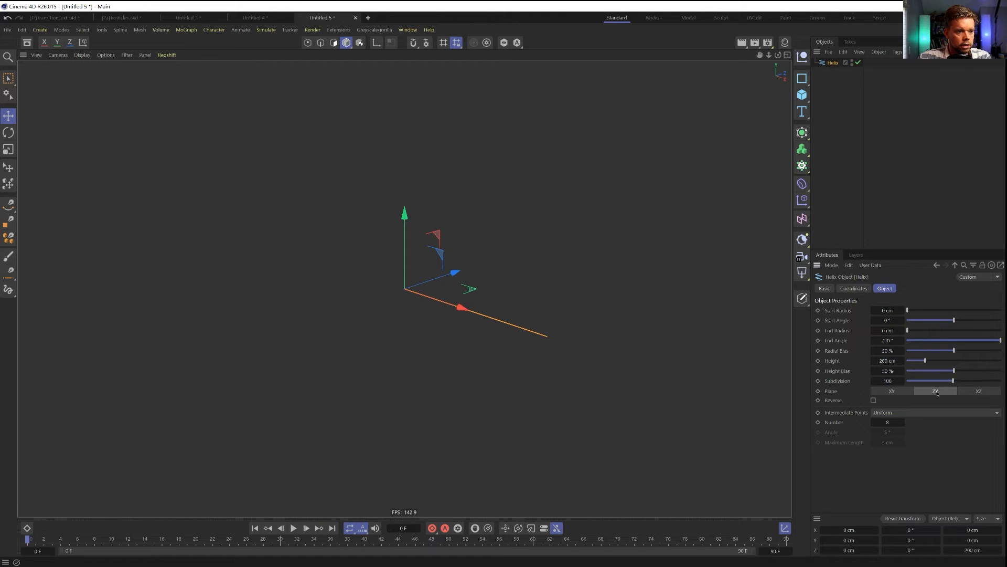
left_click(898, 412)
left_click(904, 420)
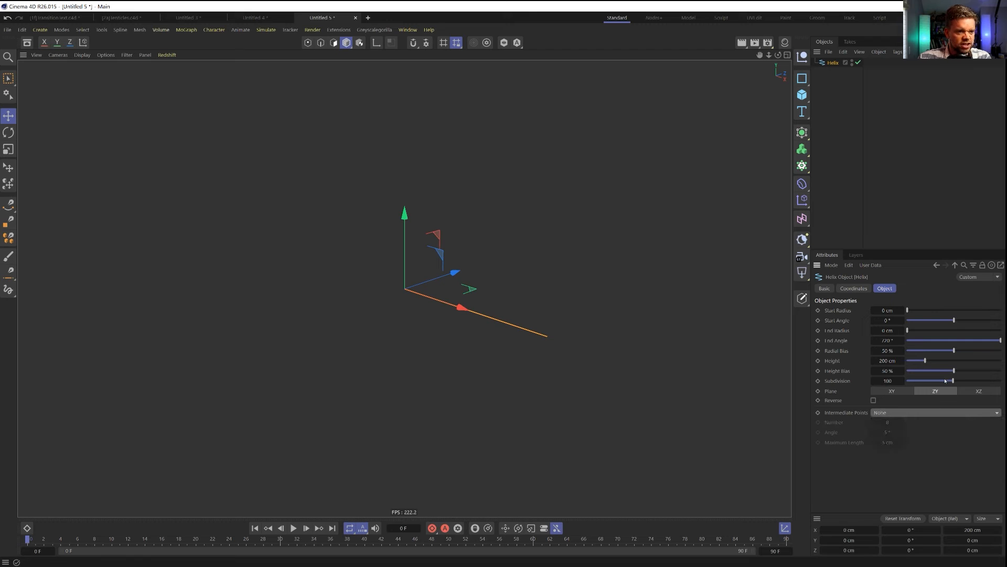
left_click(971, 393)
left_click(893, 361)
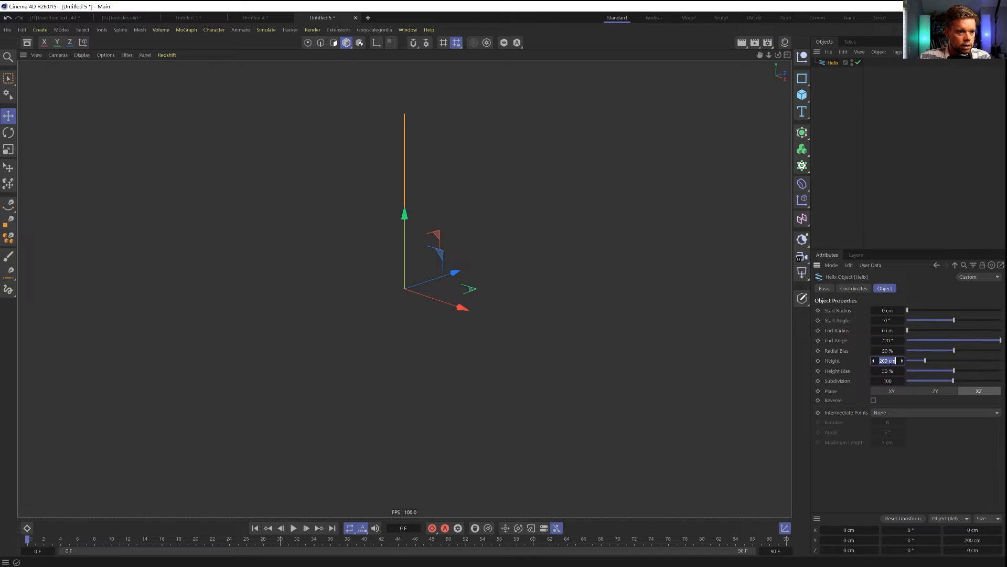
type("1000")
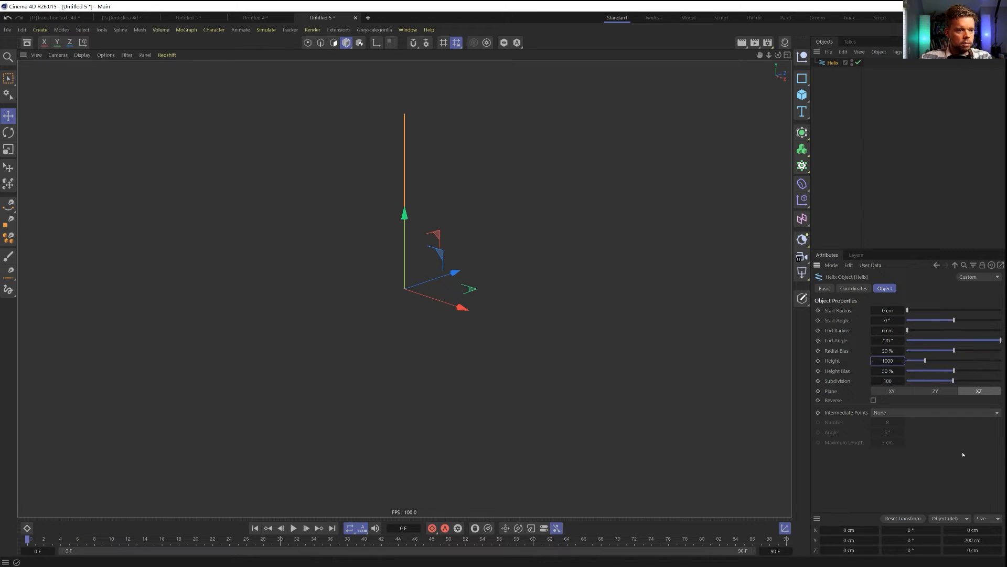
key("Return")
Add a Cloner as the Helix's parent and set its mode to Radial
key("s")
right_click_drag(454, 297, 392, 315, "alt")
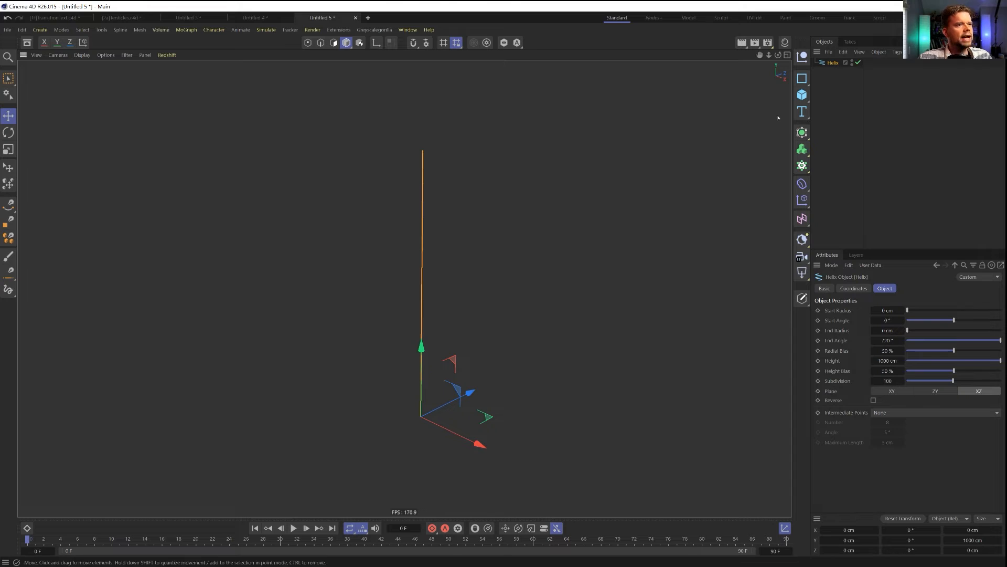
left_click(802, 166, "alt")
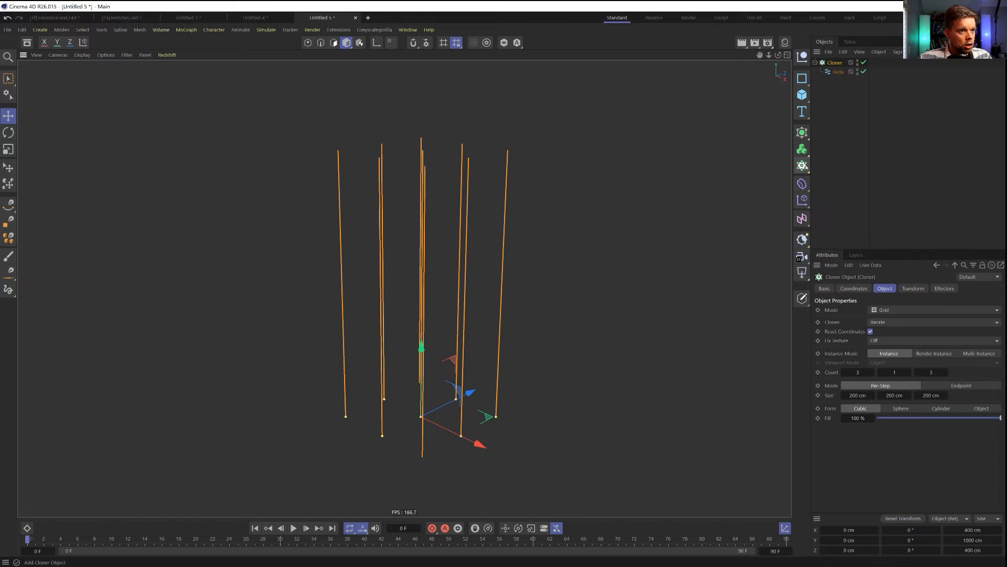
left_click(905, 310)
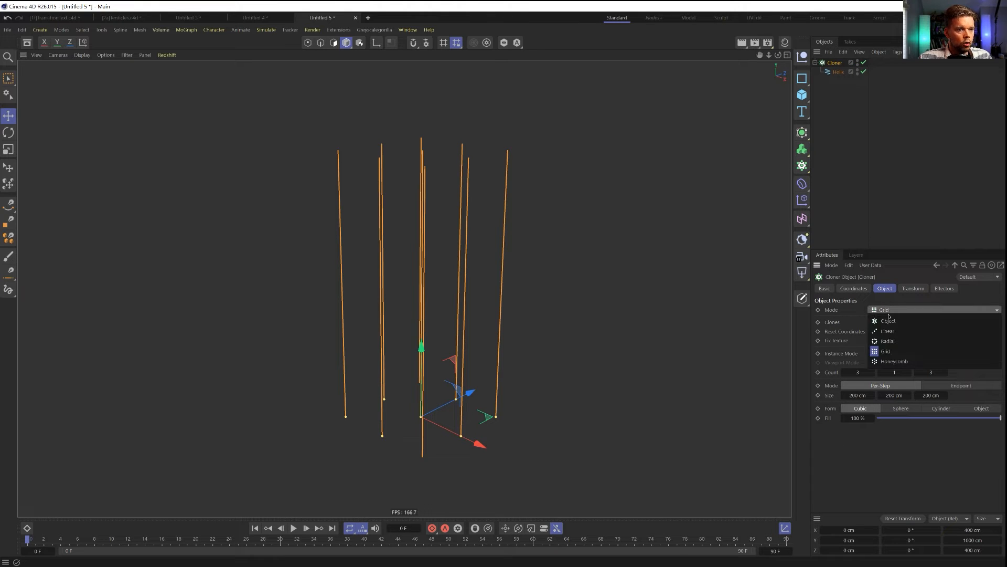
left_click(888, 341)
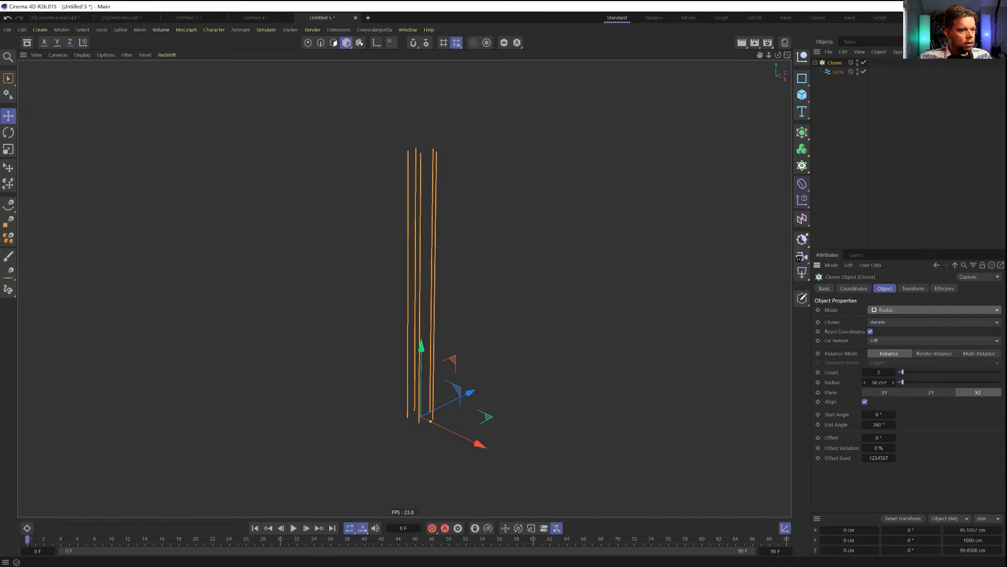
Set the Cloner's count to 8 and radius to 10 cm, and place it inside a Connect object
left_click(879, 372)
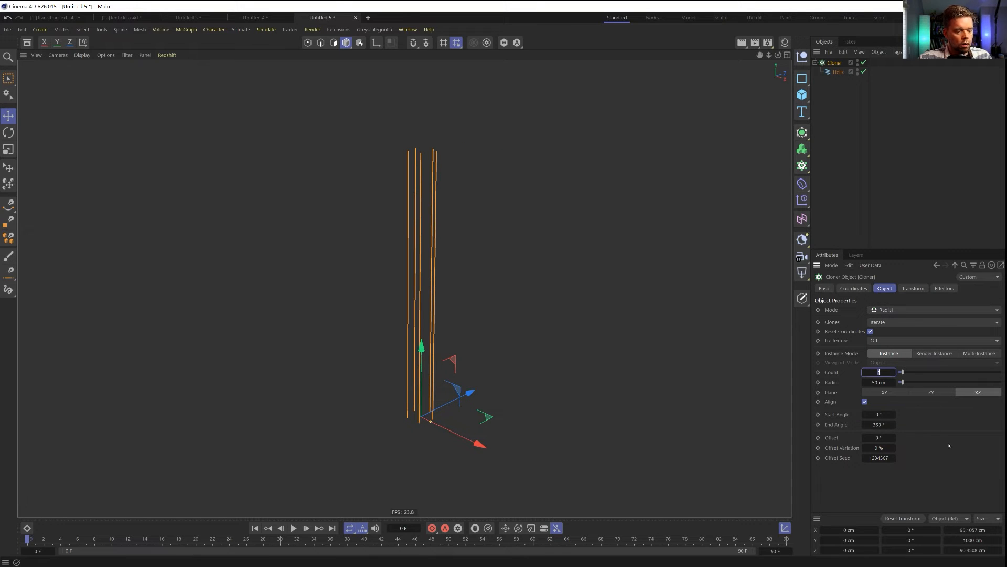
key("Return")
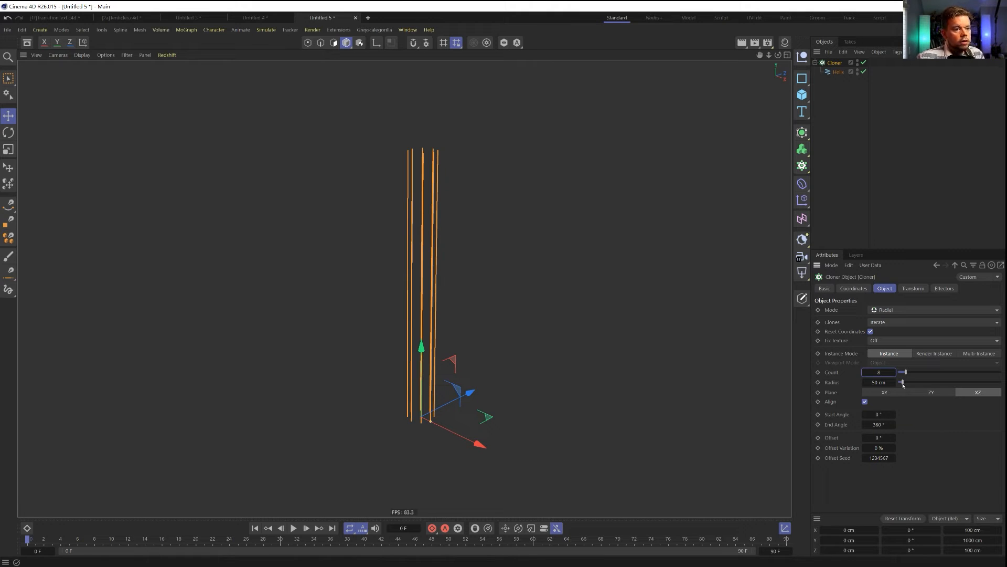
key("Tab")
type("10")
key("Return")
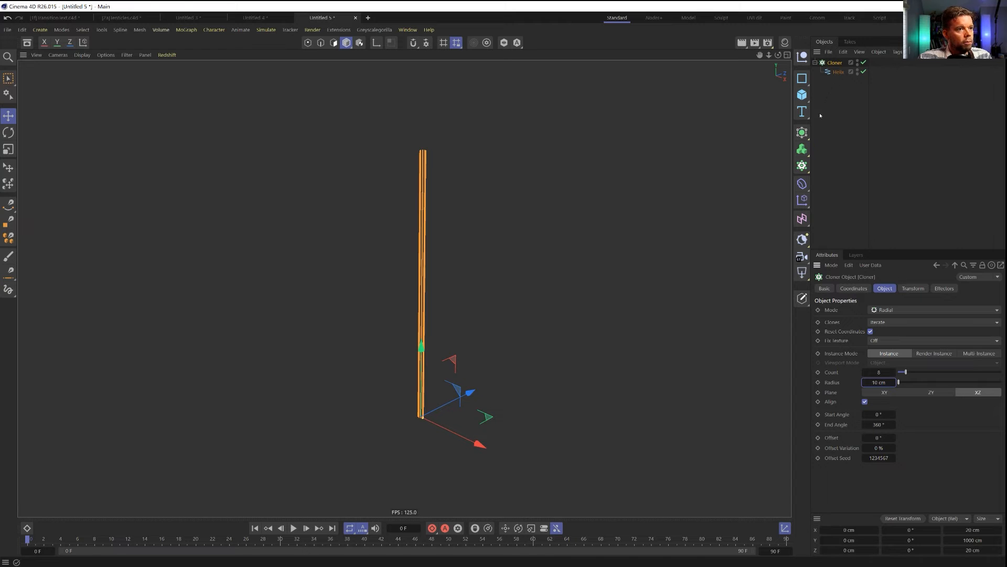
left_click_drag(802, 133, 859, 226)
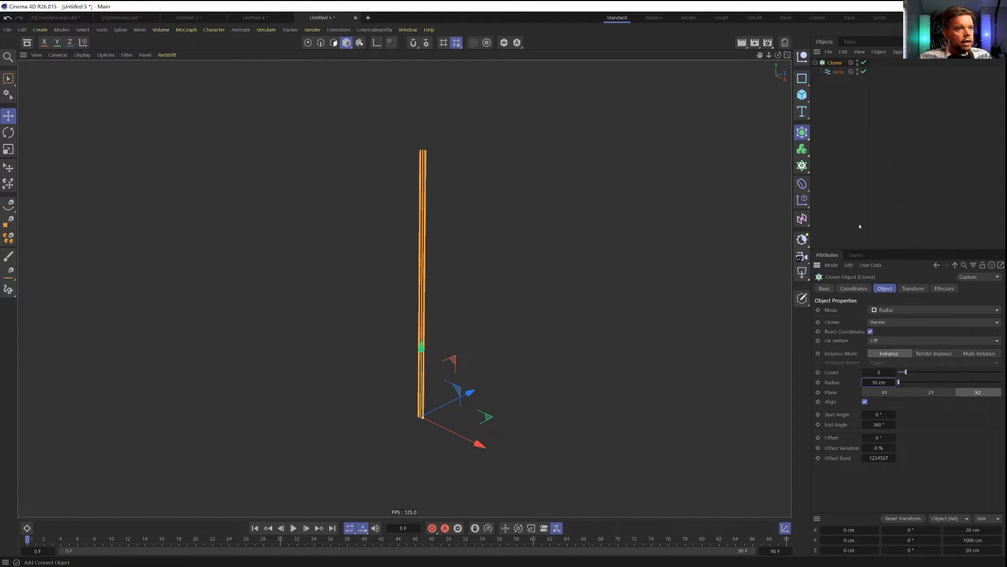
Try a Plain effector inside the Connect object with Point deformation, and delete it
left_click_drag(810, 202, 834, 215)
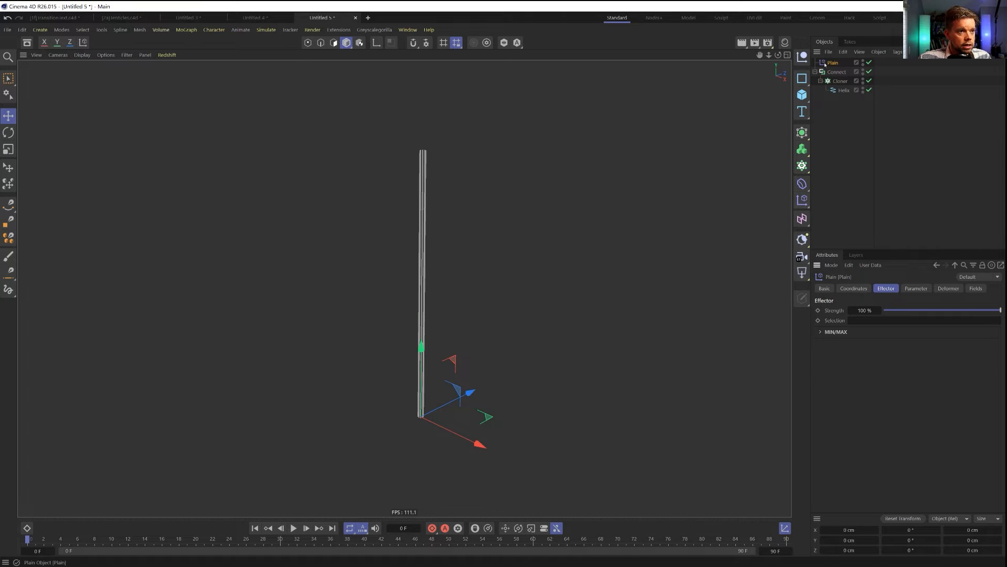
left_click_drag(833, 65, 848, 78)
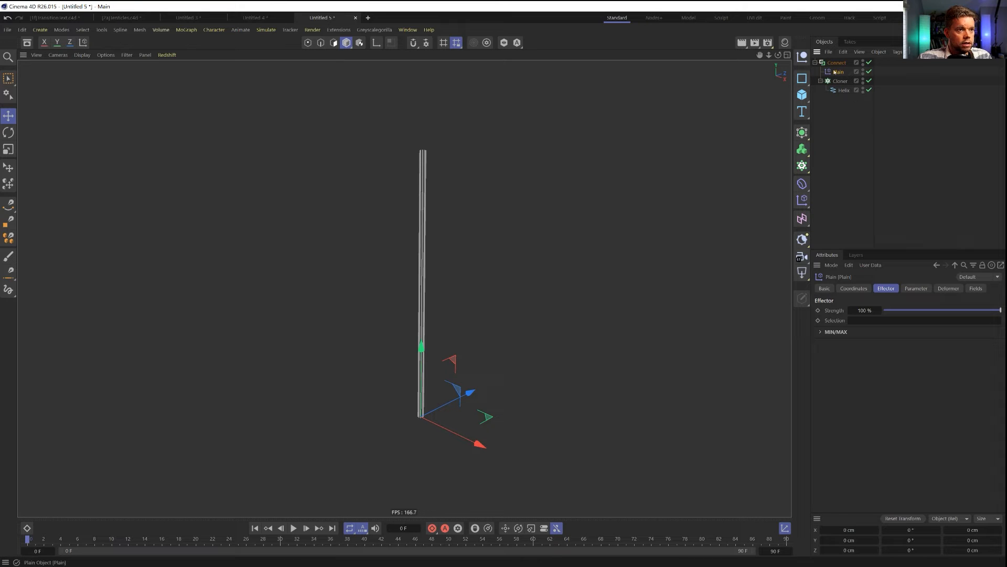
left_click(947, 288)
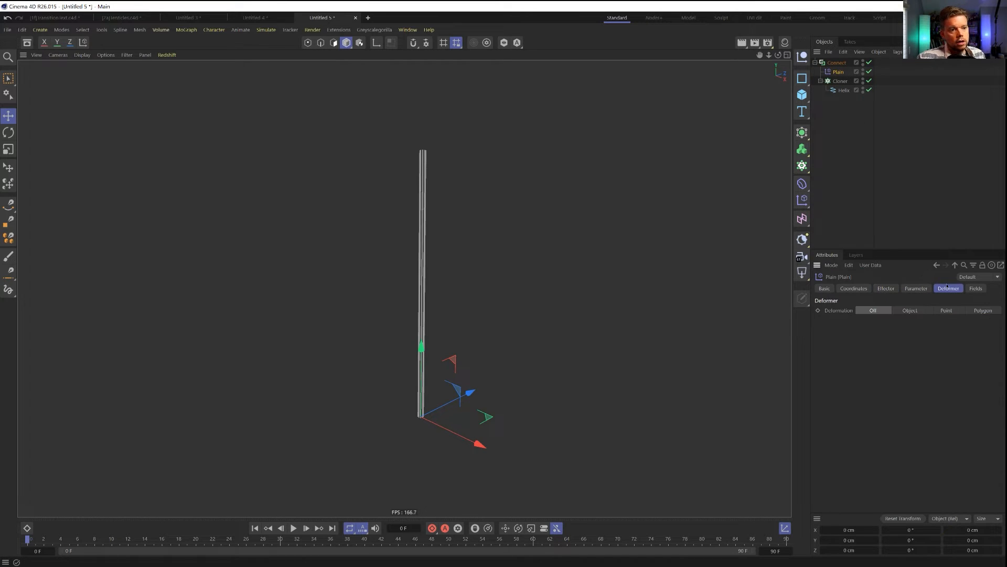
left_click(951, 311)
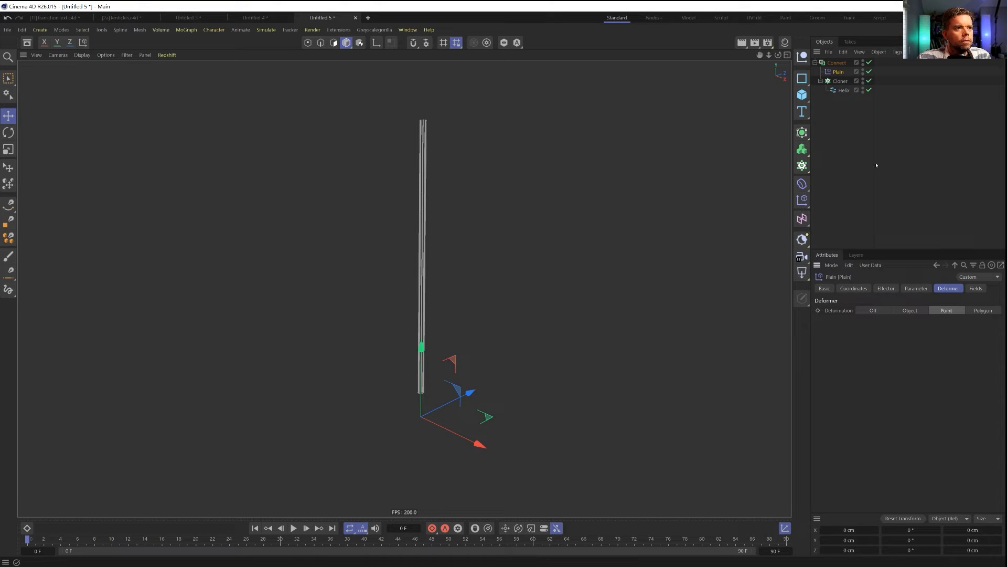
key("Delete")
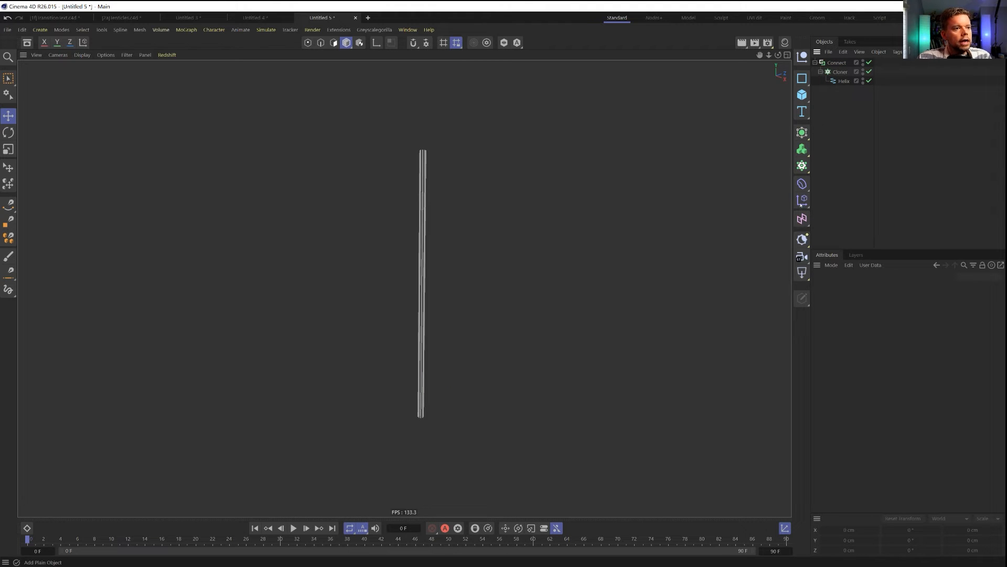
Add a Random effector as a child of the Connect object and set its deformation to Point
left_click_drag(802, 202, 888, 261)
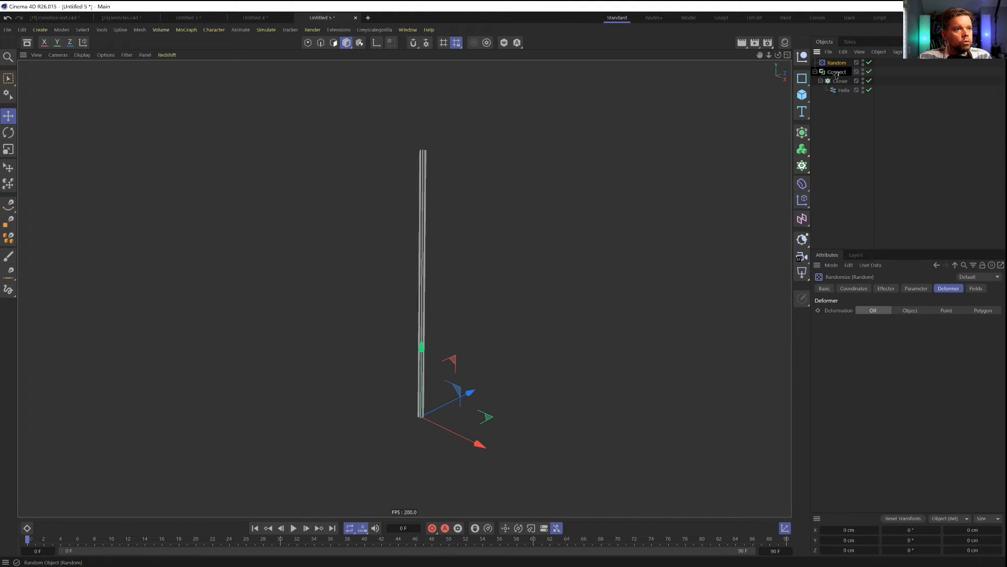
left_click_drag(837, 75, 836, 74)
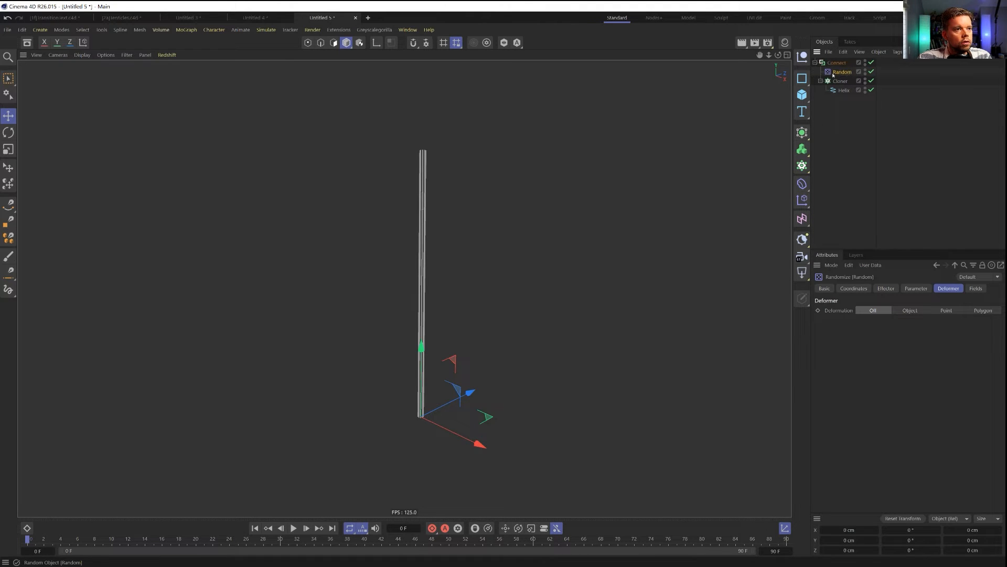
left_click(947, 310)
Set the Random effector's position to 11 cm in X, 0 cm in Y and 11 cm in Z
left_click(917, 288)
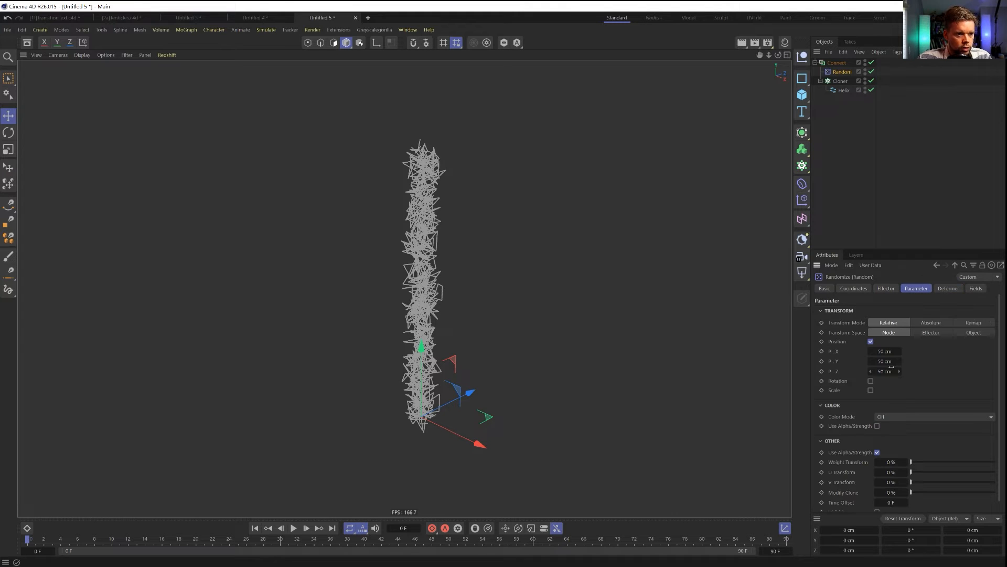
left_click(885, 351)
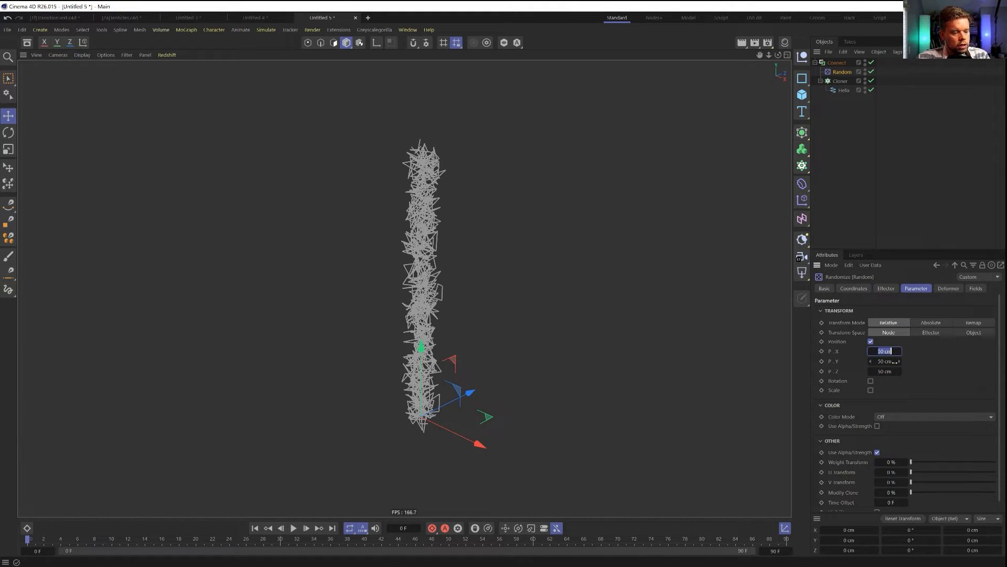
type("11")
key("Tab")
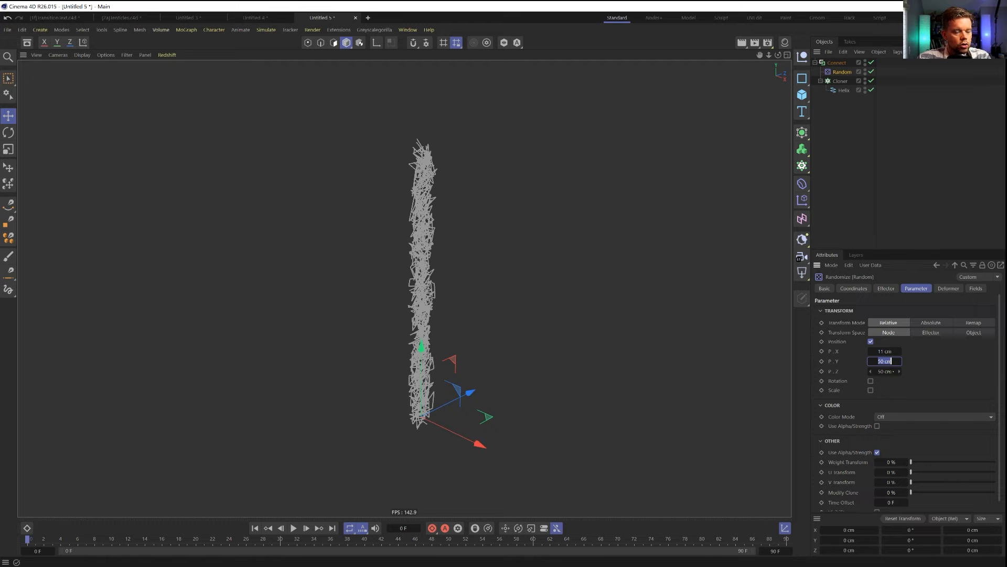
type("0")
key("Tab")
type("11")
key("Return")
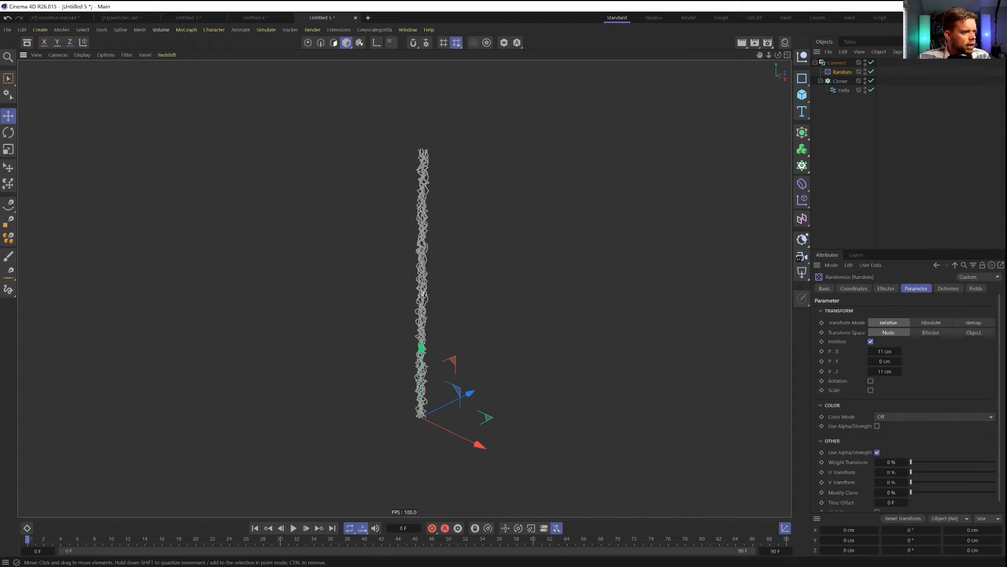
Increase the Random effector's X and Z position to 22 cm each
right_click_drag(423, 294, 488, 275, "alt")
left_click_drag(416, 289, 500, 355, "alt")
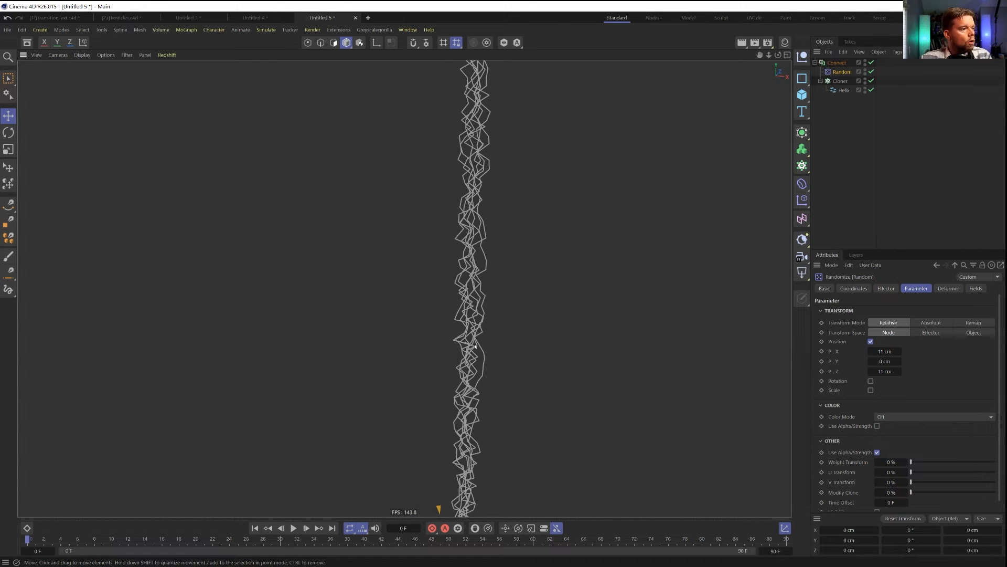
right_click_drag(475, 346, 430, 359, "alt")
left_click_drag(472, 362, 460, 387, "alt")
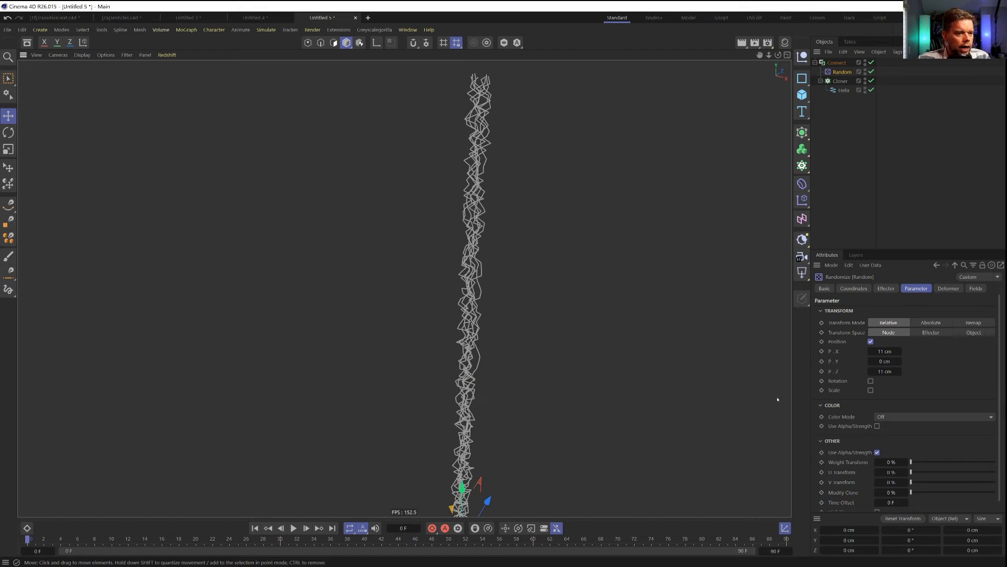
double_click(887, 351)
type("22")
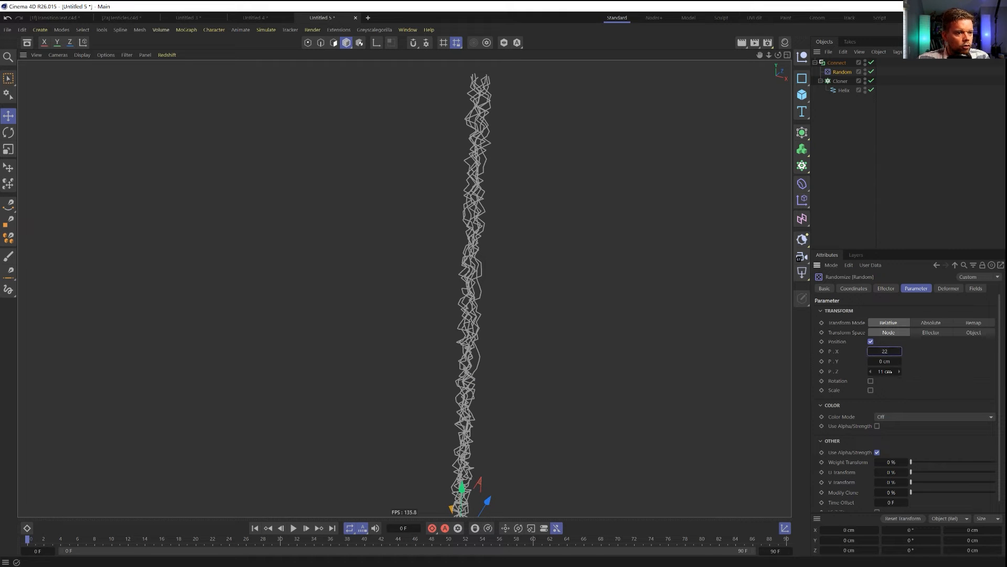
key("Tab")
type("2")
key("Return")
left_click_drag(362, 247, 403, 285, "alt")
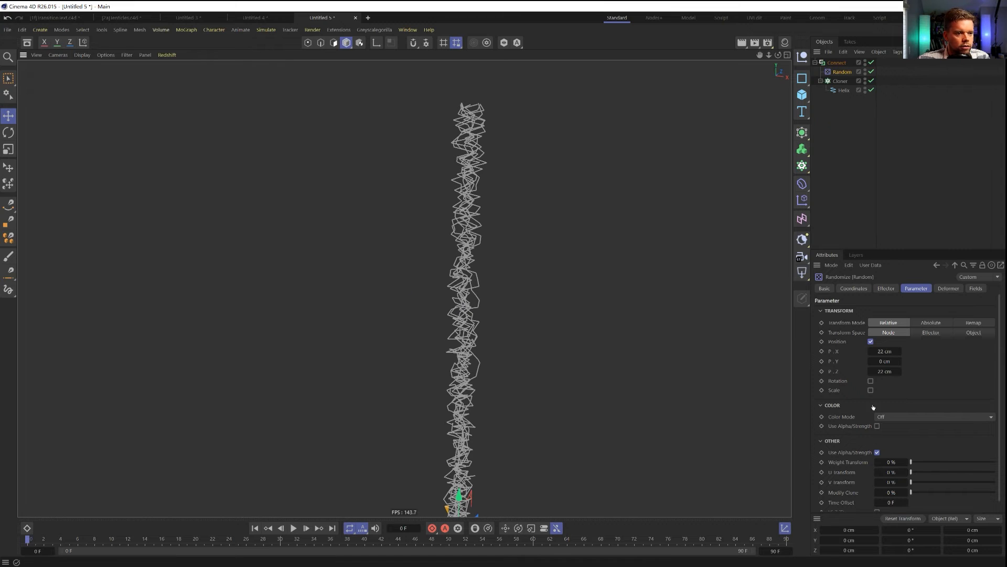
Try the Random effector's Indexed option, inspect the splines from several angles, and turn it off again
left_click(886, 288)
left_click(859, 365)
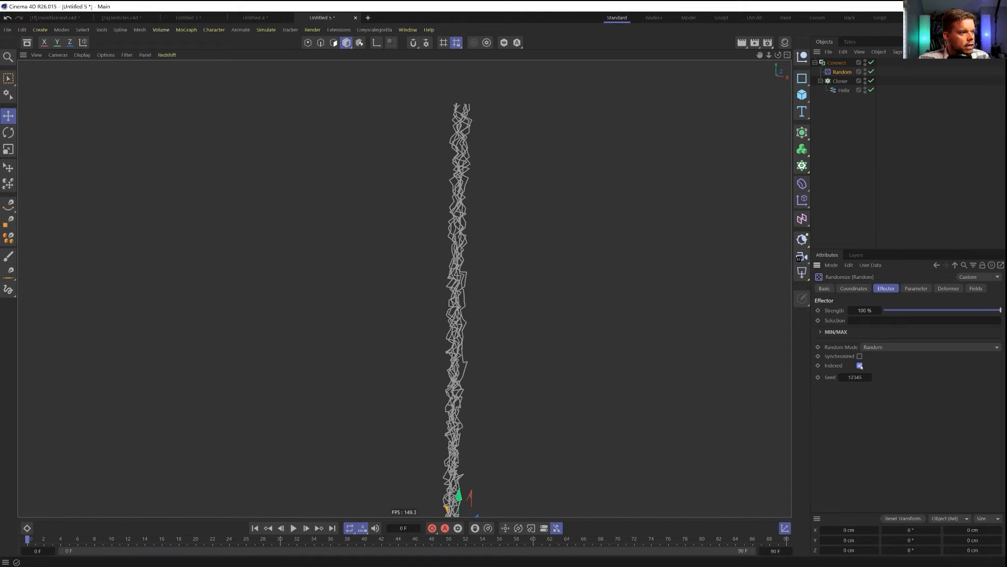
left_click_drag(462, 293, 336, 294, "alt")
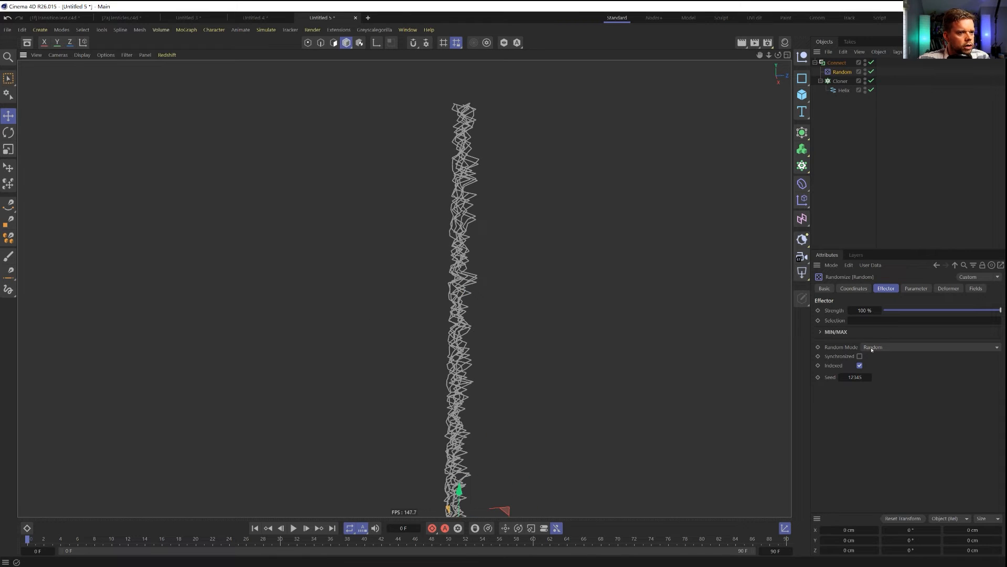
left_click_drag(453, 336, 420, 341, "alt")
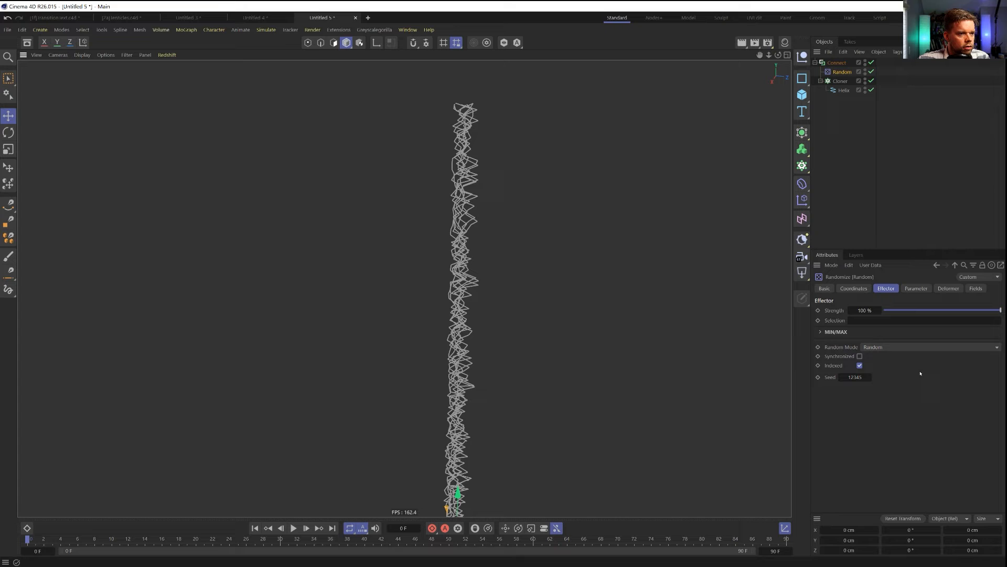
left_click(861, 365)
left_click_drag(525, 336, 532, 362, "alt")
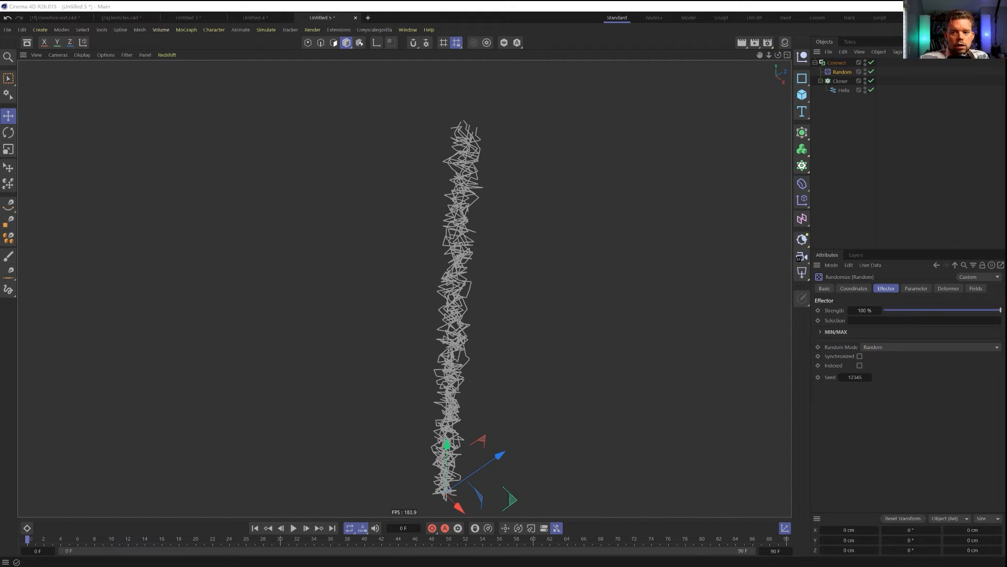
left_click_drag(477, 273, 405, 275, "alt")
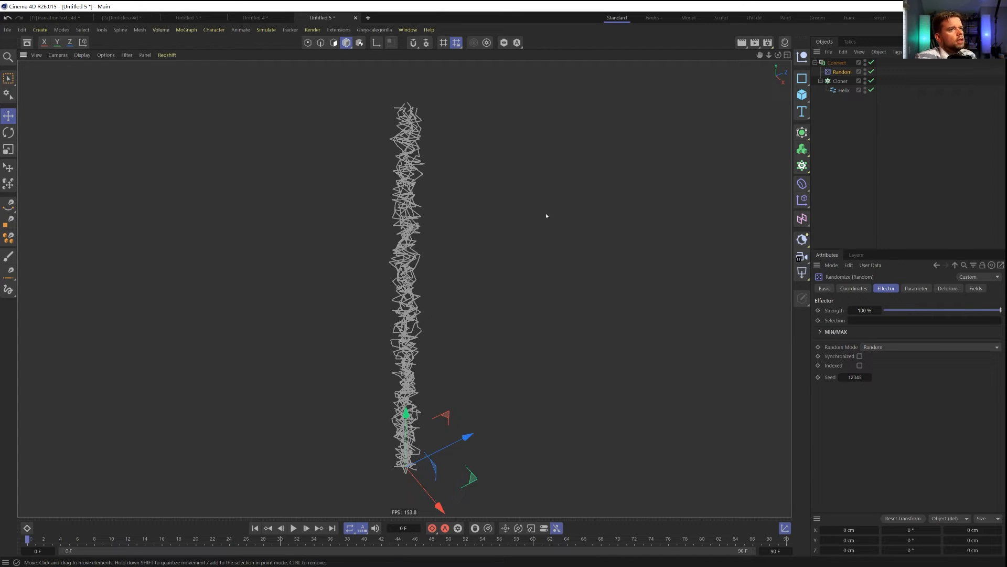
Duplicate the Connect hierarchy and disable every object in the copy to keep it as a backup
left_click(836, 62)
key("ctrl+c")
key("ctrl+v")
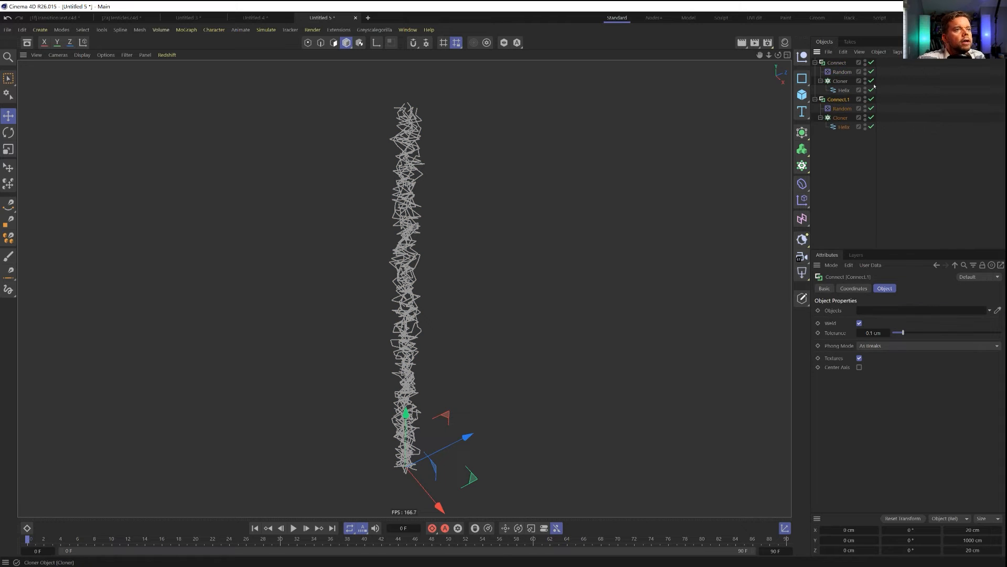
left_click_drag(872, 99, 871, 127)
Try making the original Connect object editable, and undo the conversion
left_click(840, 70)
left_click(838, 63)
key("c")
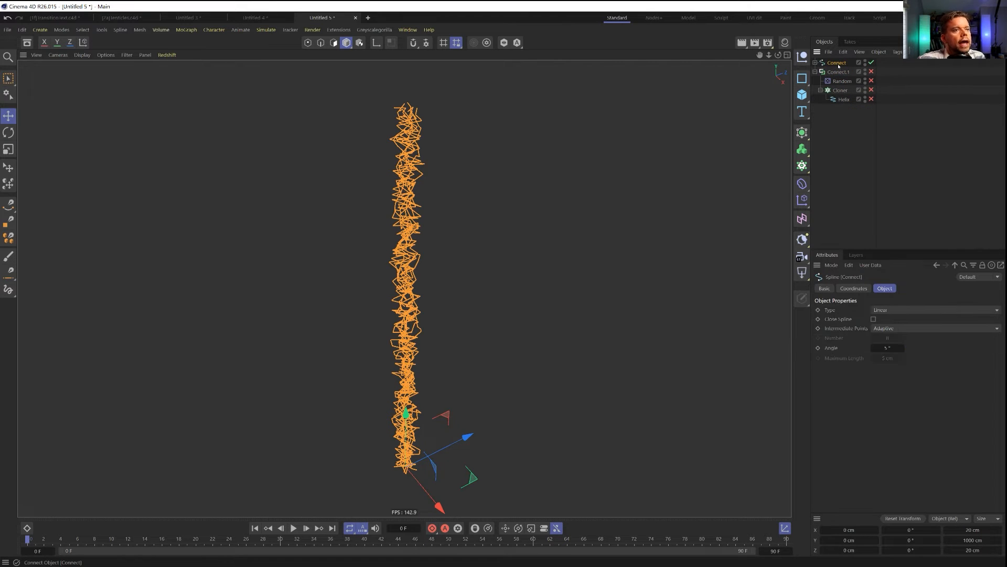
left_click(815, 63)
key("ctrl+z")
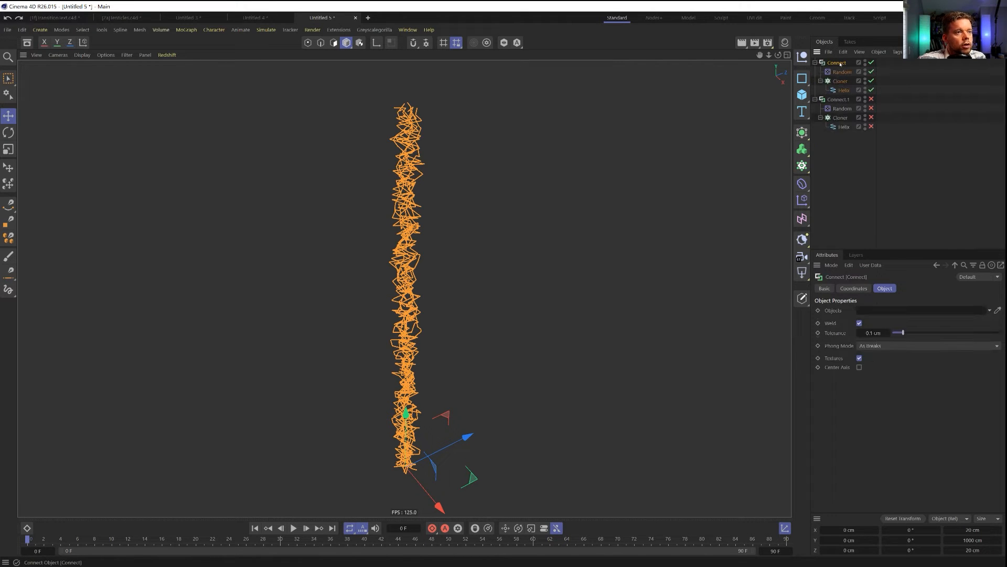
Wrap the original Connect object in another Connect parent and make it editable as a single spline
left_click(803, 165)
left_click(804, 169)
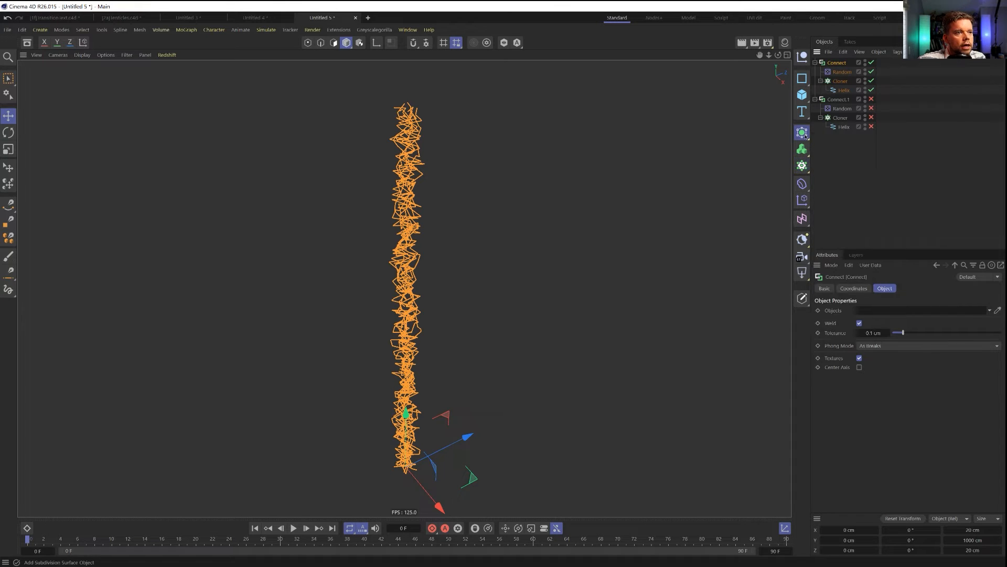
left_click(802, 133)
left_click(843, 219, "alt")
key("c")
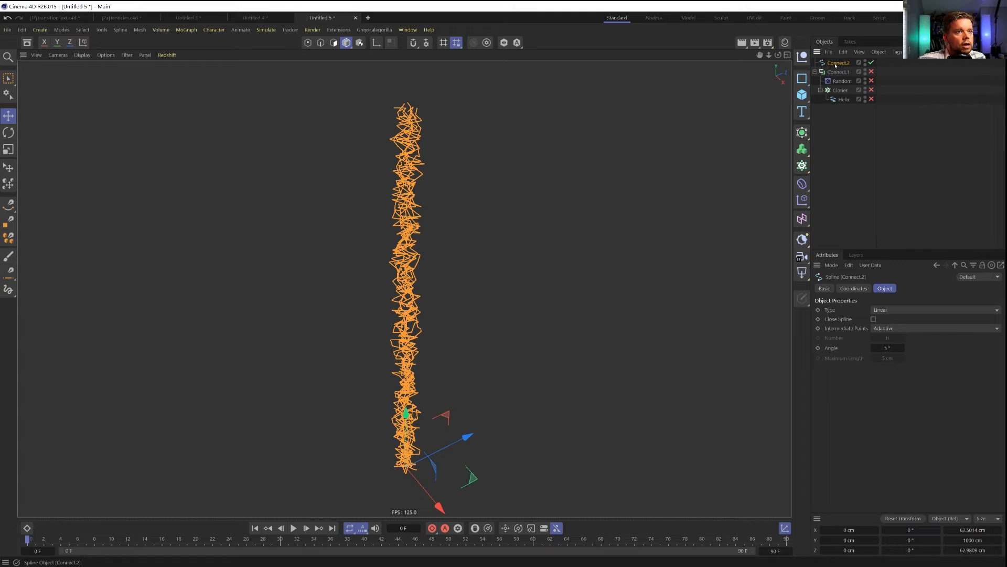
Select the topmost point of every strand of the converted spline in point mode
left_click(308, 43)
mouse_move(492, 336)
left_mouse_down("alt")
mouse_move(460, 152)
mouse_move(452, 191)
mouse_move(386, 167)
left_mouse_up("alt")
key("space")
mouse_move(450, 168)
left_mouse_down("alt")
mouse_move(439, 167)
mouse_move(546, 171)
mouse_move(461, 168)
mouse_move(473, 182)
left_mouse_up("alt")
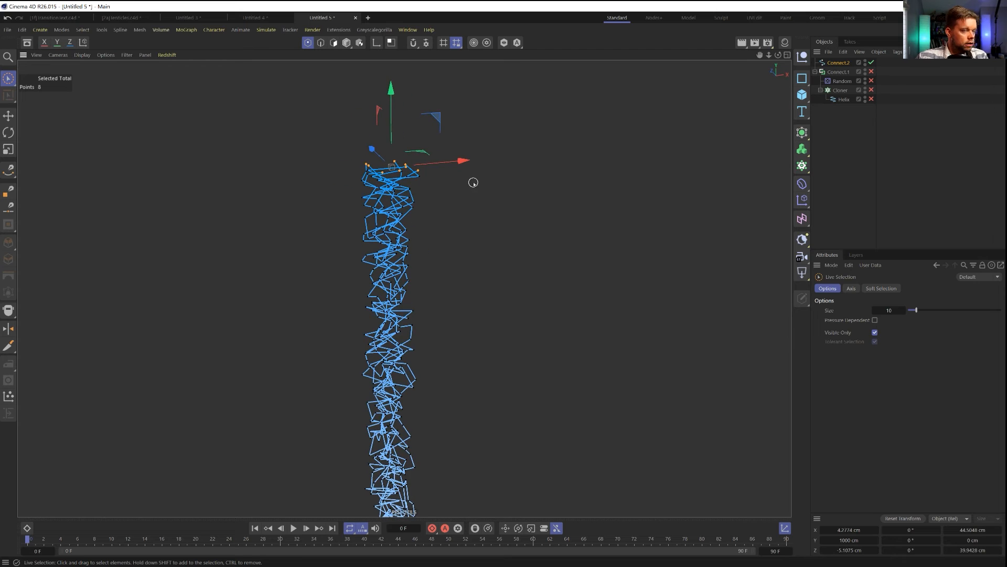
Add a Rope simulation tag to the converted spline and set the selected top points as fixed
right_click(845, 67)
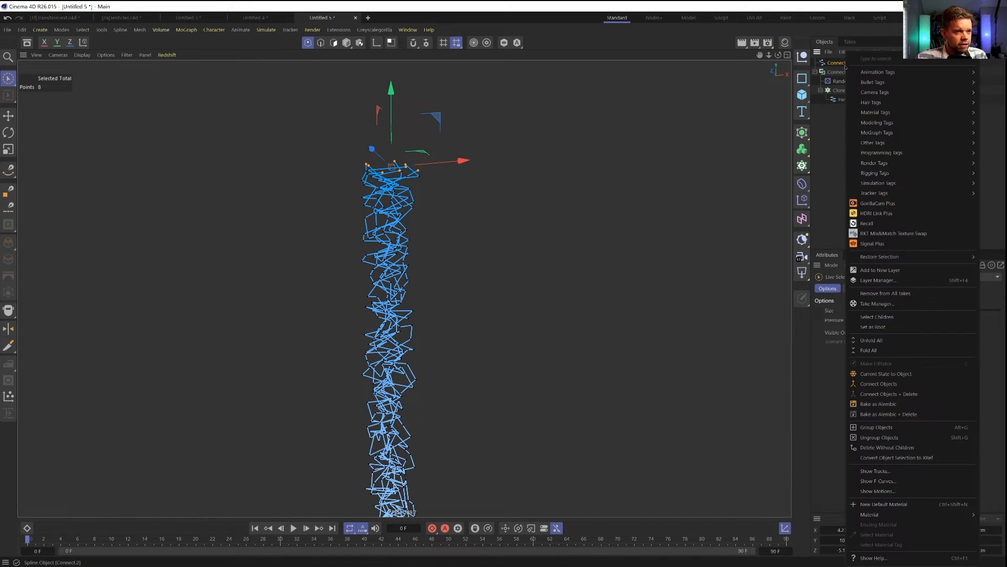
mouse_move(882, 73)
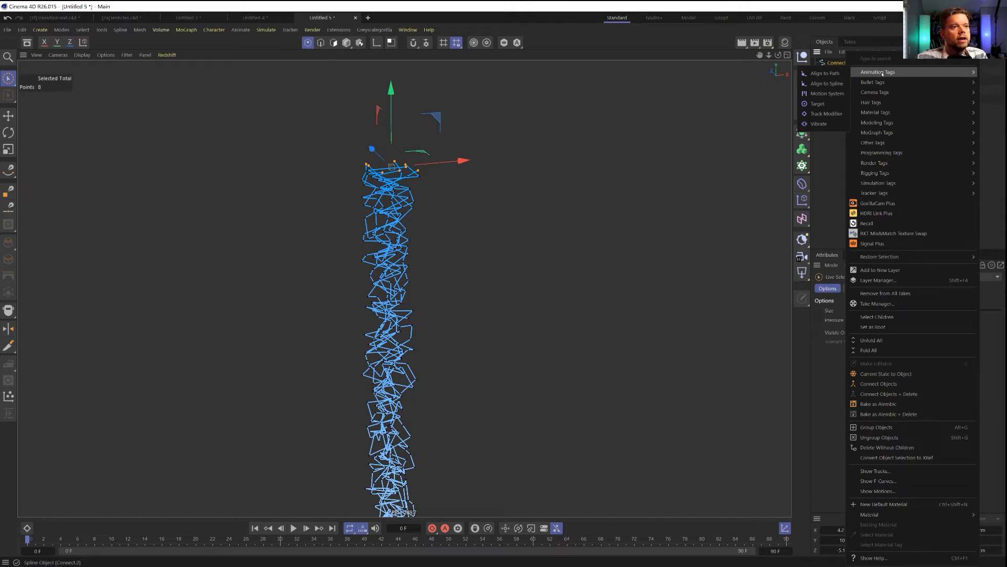
key("Escape")
right_click(835, 63)
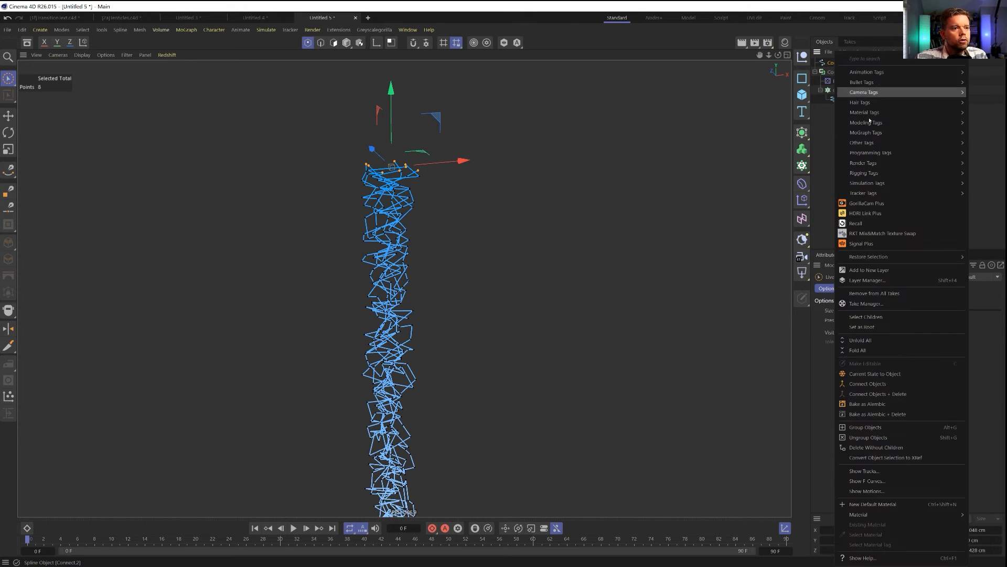
mouse_move(881, 185)
left_click(812, 198)
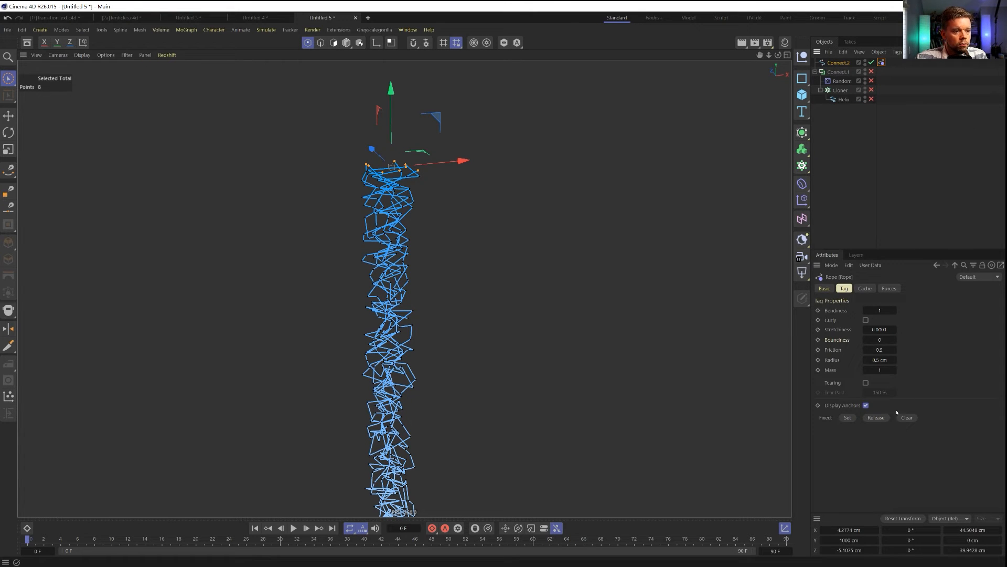
left_click(851, 419)
Set the Rope tag's radius to 5 cm
middle_click_drag(378, 393, 508, 300, "alt")
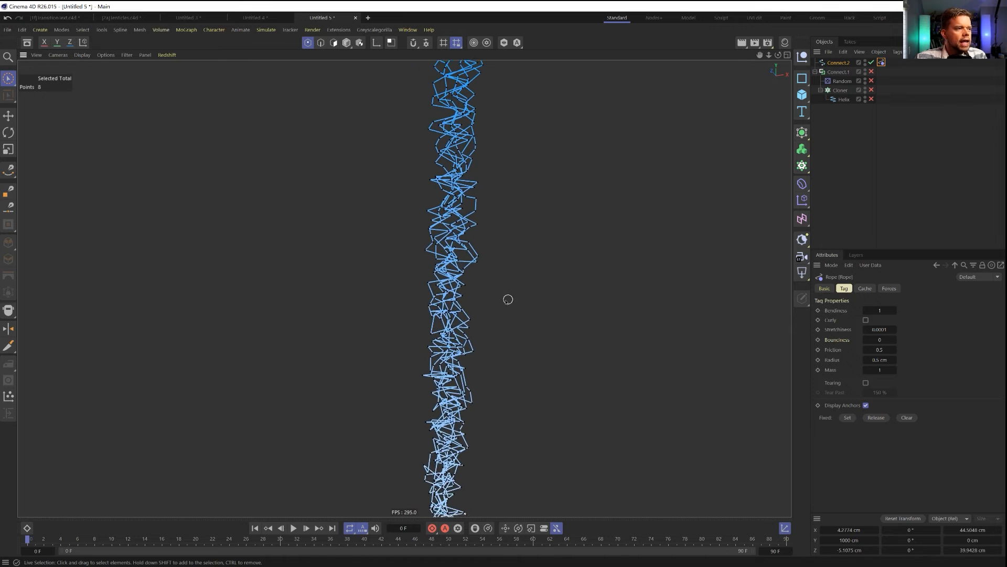
right_click_drag(508, 300, 404, 288, "alt")
left_click_drag(404, 288, 474, 315, "alt")
middle_click_drag(528, 276, 526, 306, "alt")
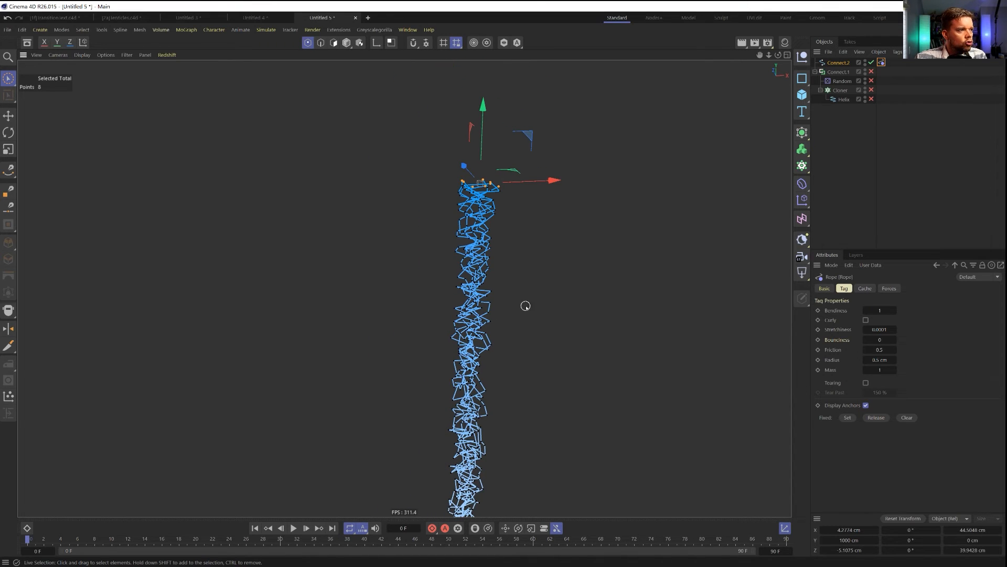
double_click(880, 360)
type("5")
key("Return")
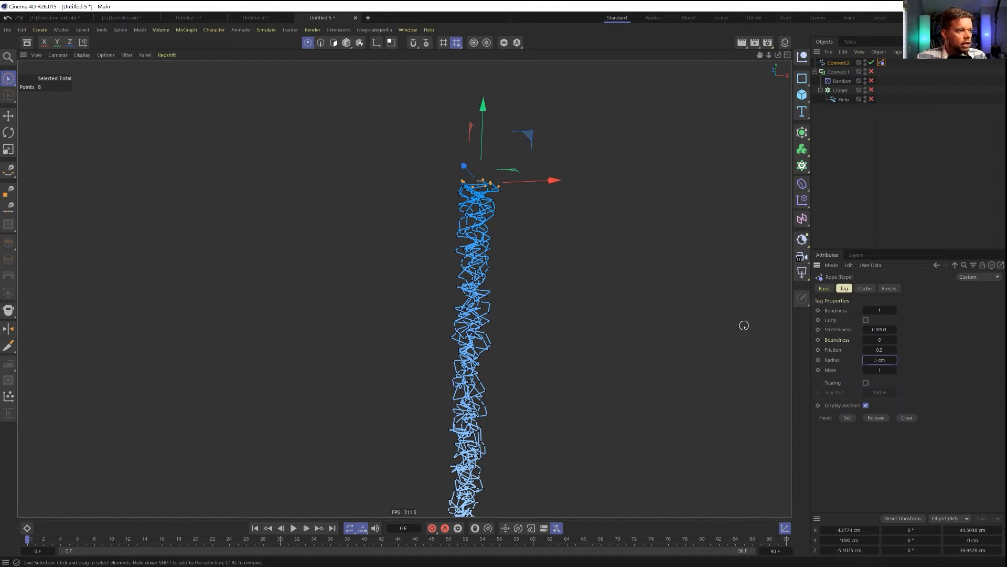
Add a Sweep object as the parent of the rope spline
middle_click_drag(495, 373, 492, 312, "alt")
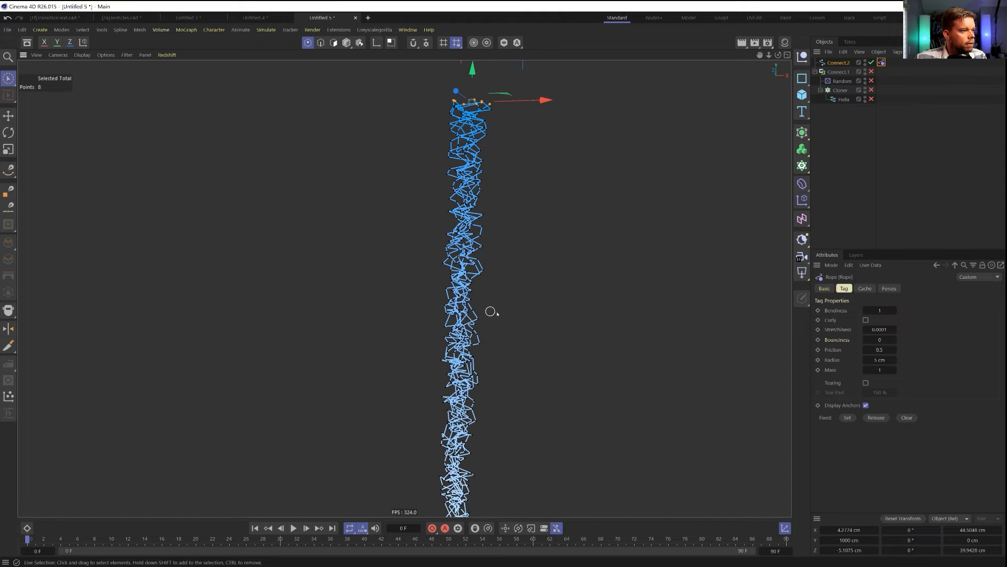
left_click(839, 63)
left_click_drag(801, 133, 905, 204, "alt")
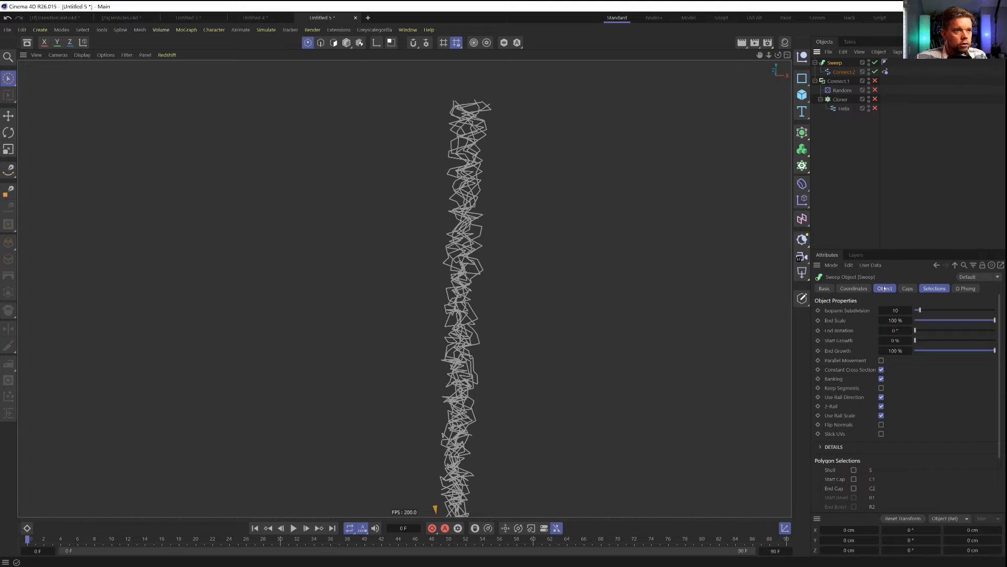
left_click_drag(802, 80, 893, 109, "shift")
left_click(844, 82)
left_click(840, 72)
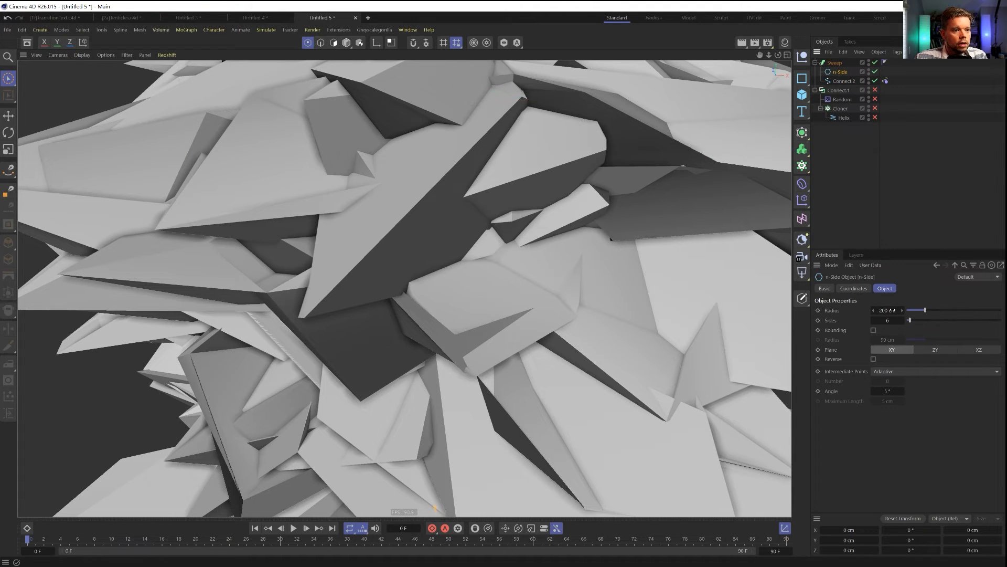
type("5")
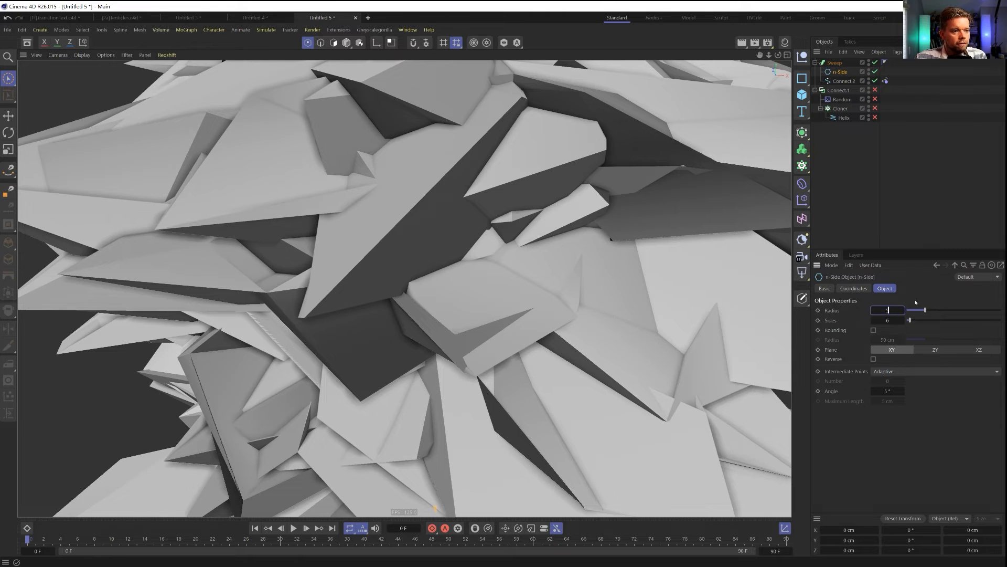
key("Return")
Inspect the swept strands along their full length and play the rope simulation briefly as a test
left_click_drag(490, 249, 491, 251, "alt")
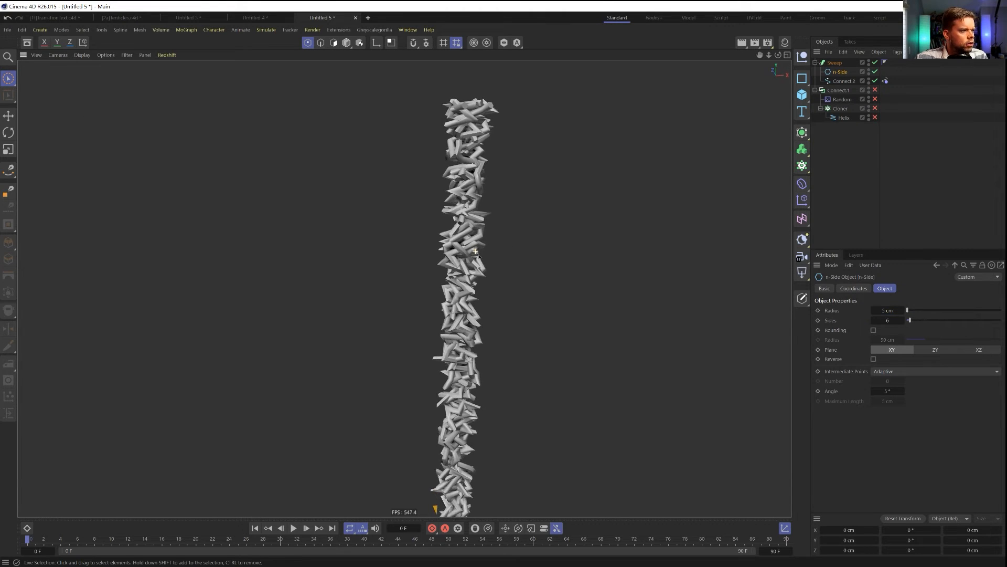
middle_click_drag(491, 294, 493, 232, "alt")
right_click_drag(501, 318, 452, 317, "alt")
middle_click_drag(498, 366, 501, 307, "alt")
middle_click_drag(495, 270, 496, 305, "alt")
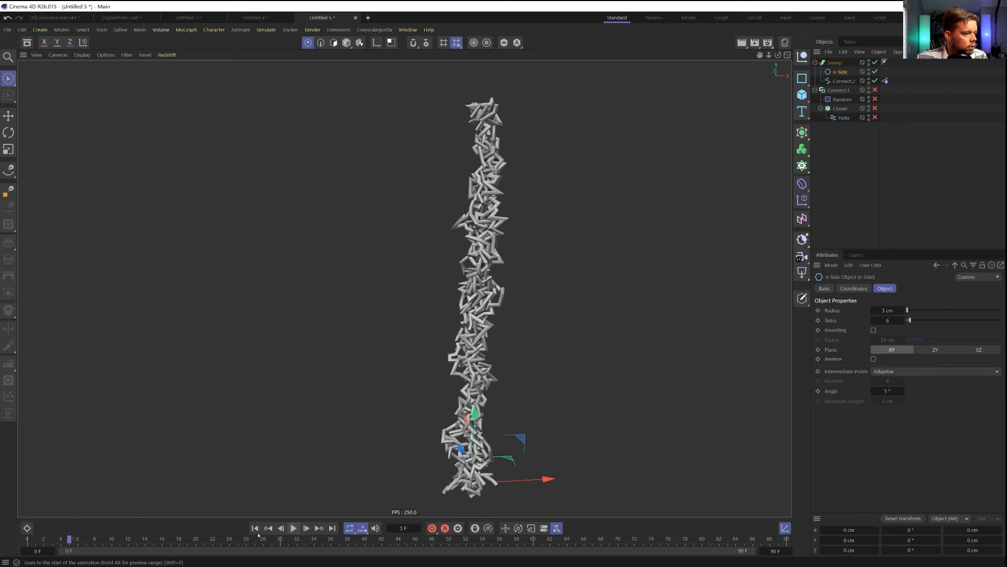
left_click(294, 528)
Set the project's simulation device to CPU and damping to 100 %, and play the rope simulation
key("ctrl+d")
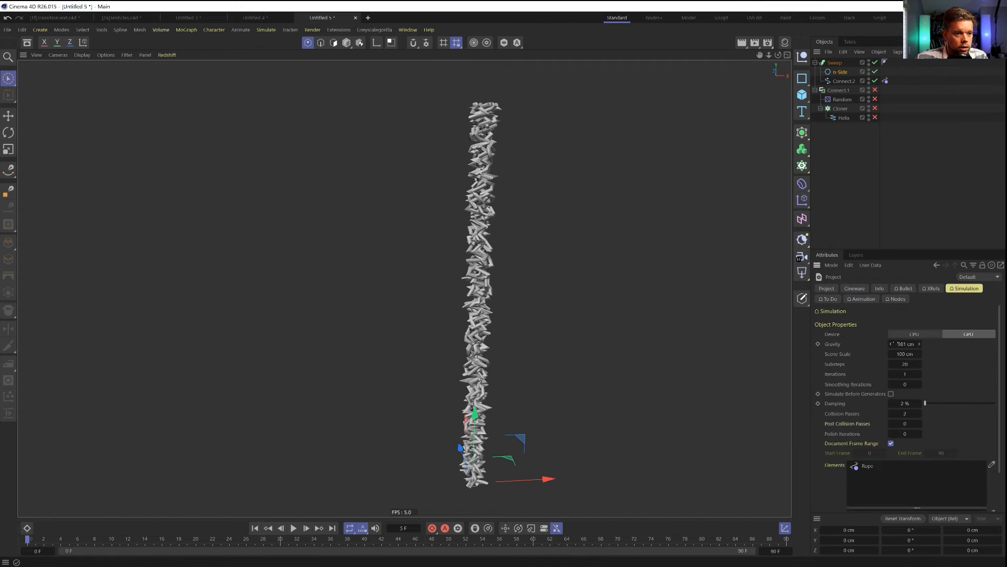
left_click_drag(925, 403, 996, 403)
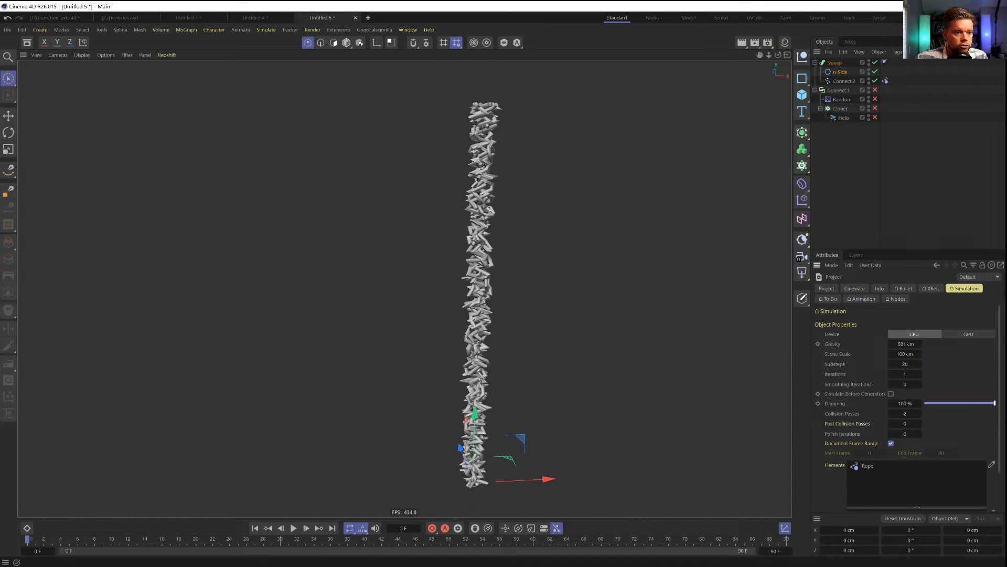
left_click(294, 528)
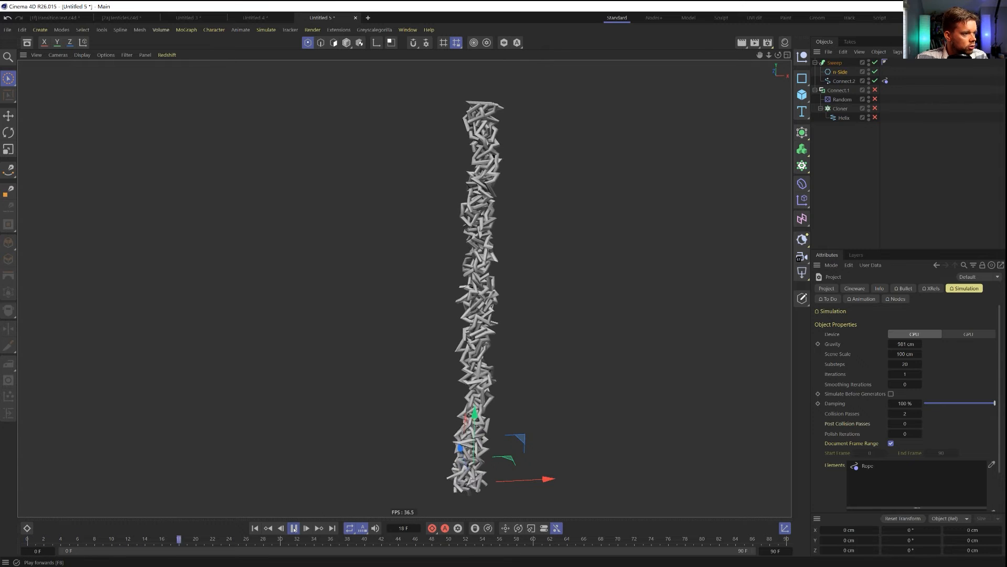
left_click(294, 527)
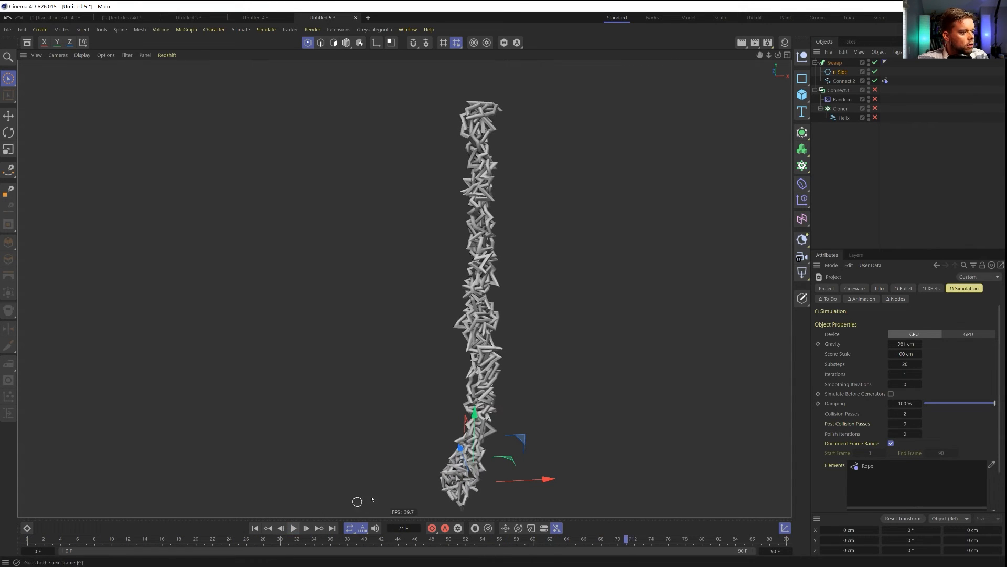
Extend the project's end frame to 1233 and play the rope simulation further
double_click(777, 551)
type("1233")
key("Return")
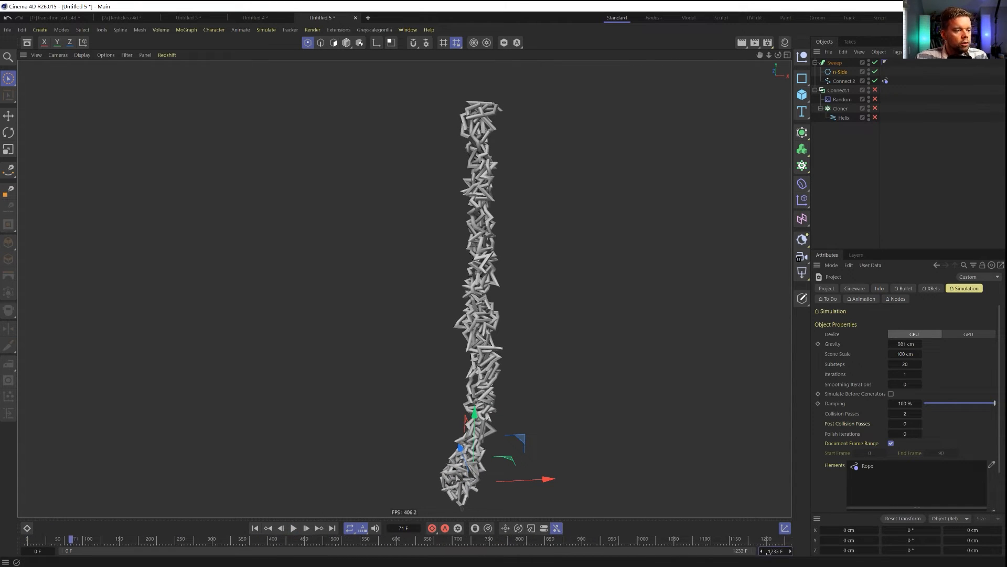
left_click(294, 528)
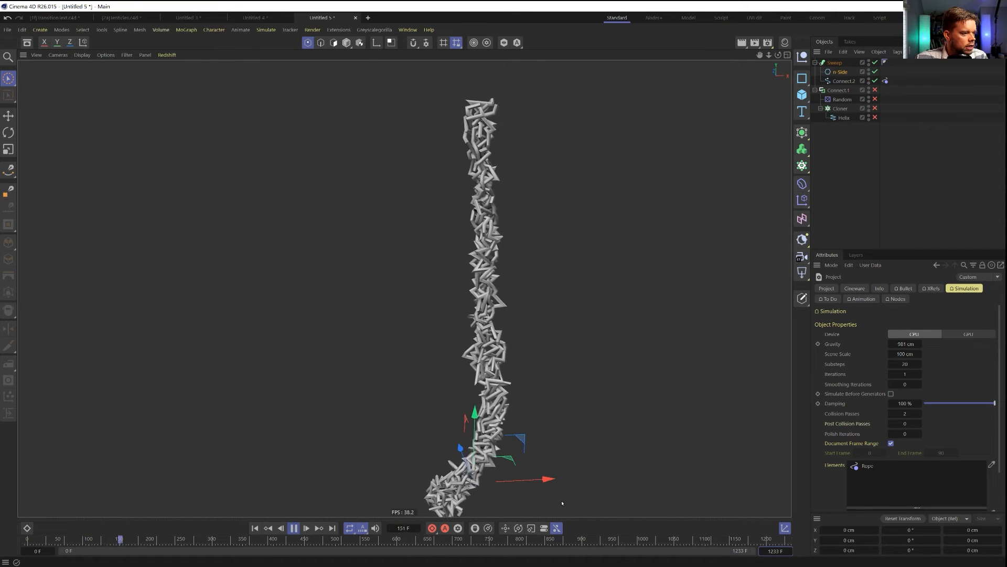
left_click_drag(449, 386, 502, 390, "alt")
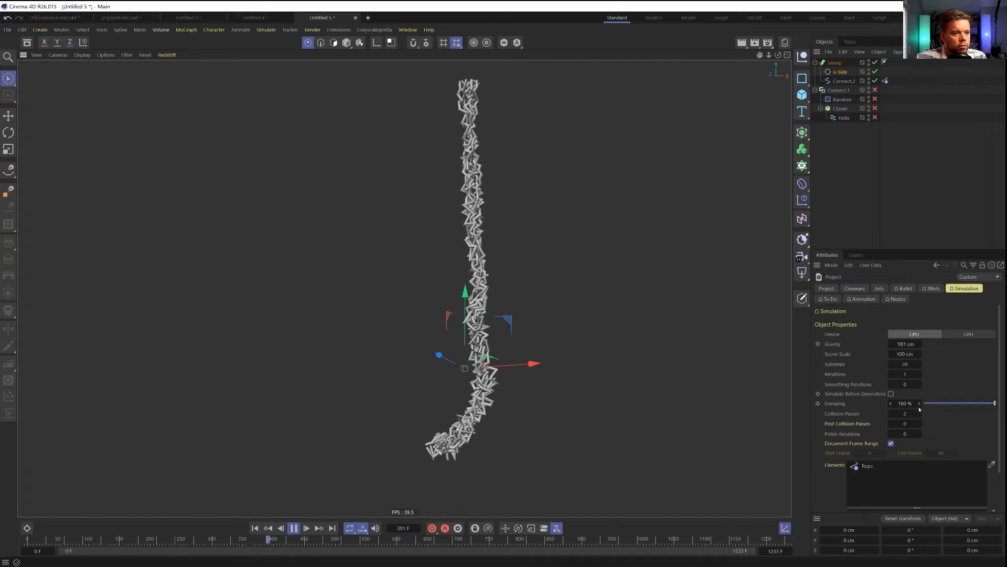
Lower the project's simulation damping to 71 % and set the Rope tag's Bendiness to 555
mouse_move(991, 405)
left_mouse_down()
mouse_move(953, 404)
mouse_move(976, 404)
left_mouse_up()
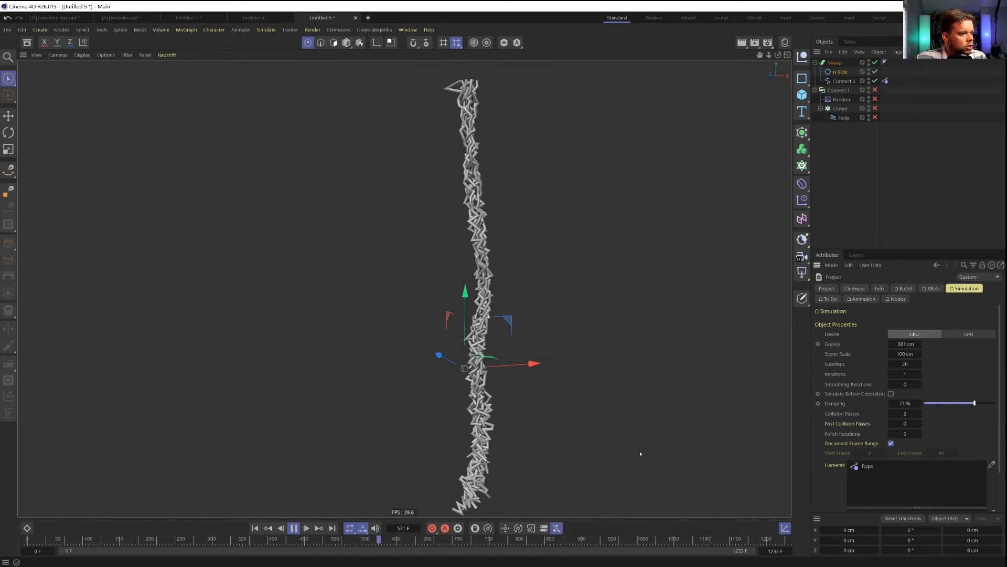
left_click(885, 80)
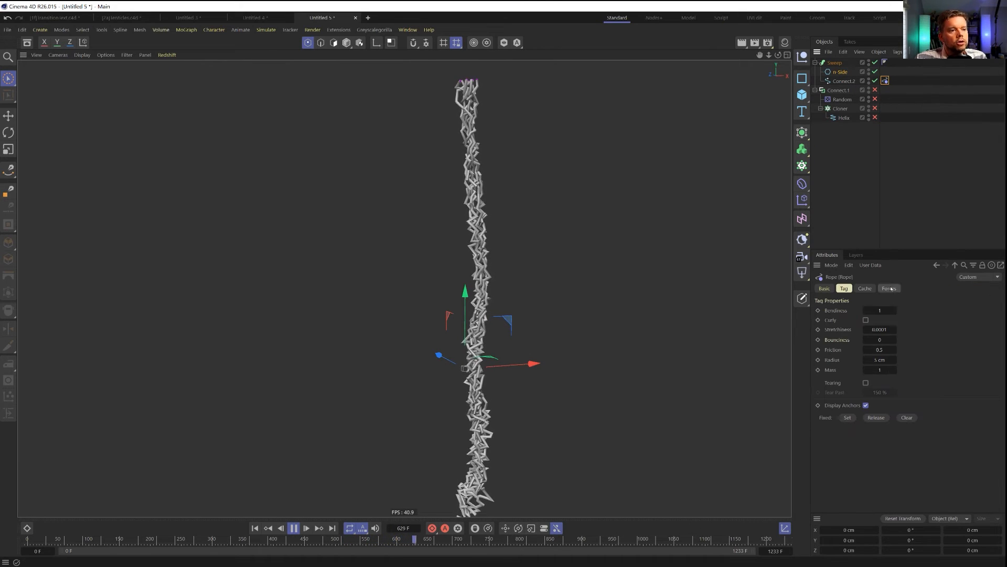
left_click(880, 310)
type("555")
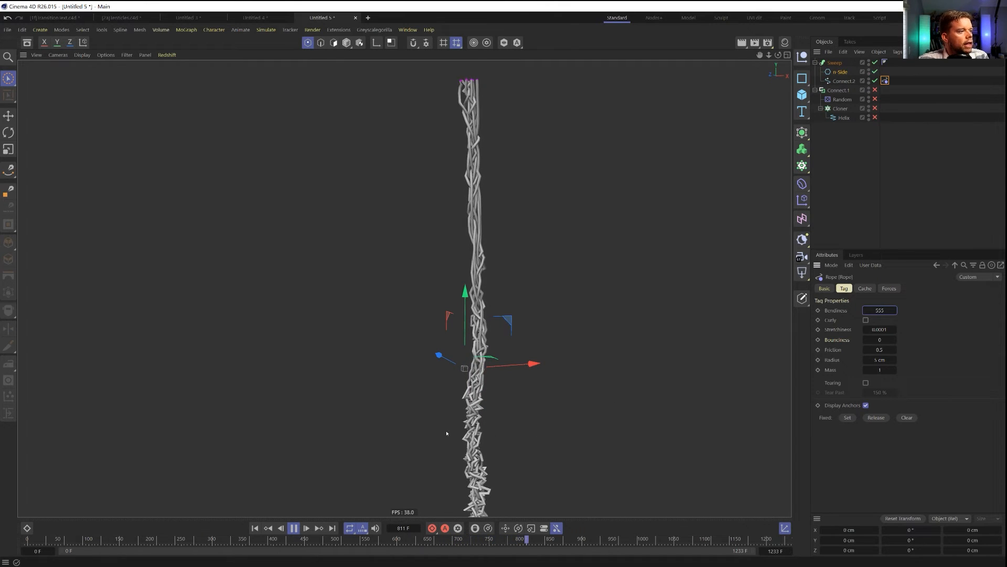
Replay the rope simulation from the first frame and examine how the lower strand ends settle
middle_click_drag(491, 427, 487, 361, "alt")
left_click(255, 528)
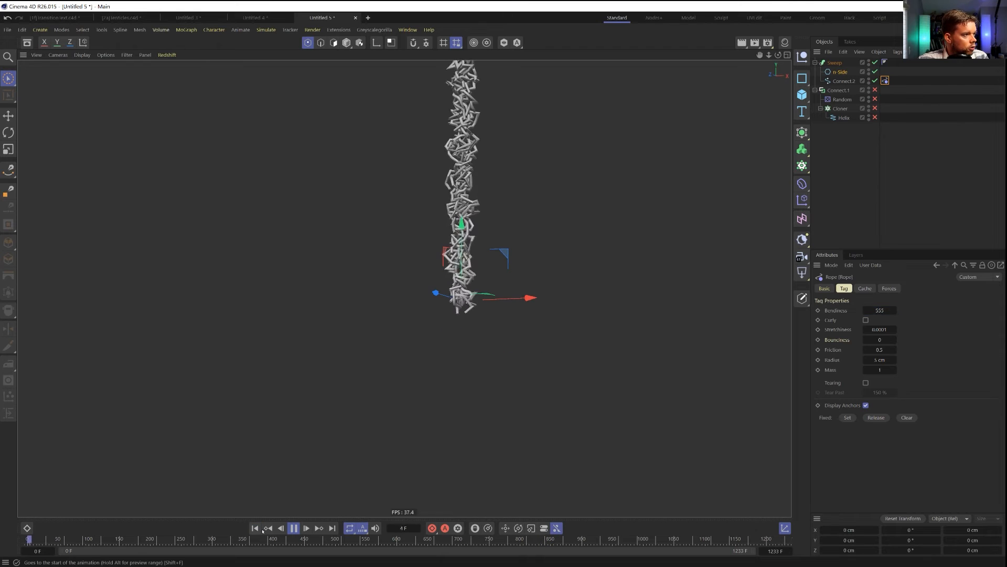
left_click_drag(463, 270, 464, 329)
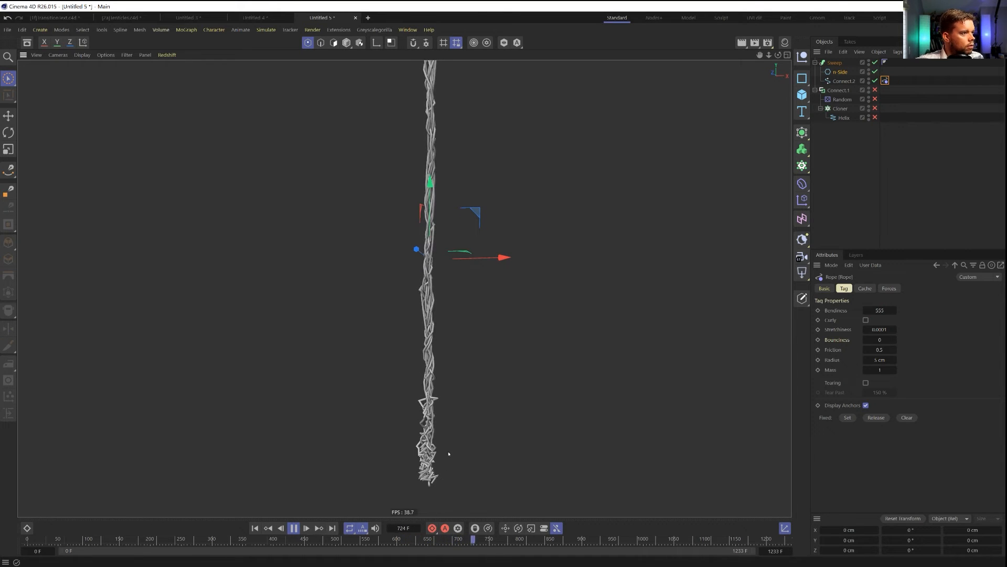
left_click(294, 528)
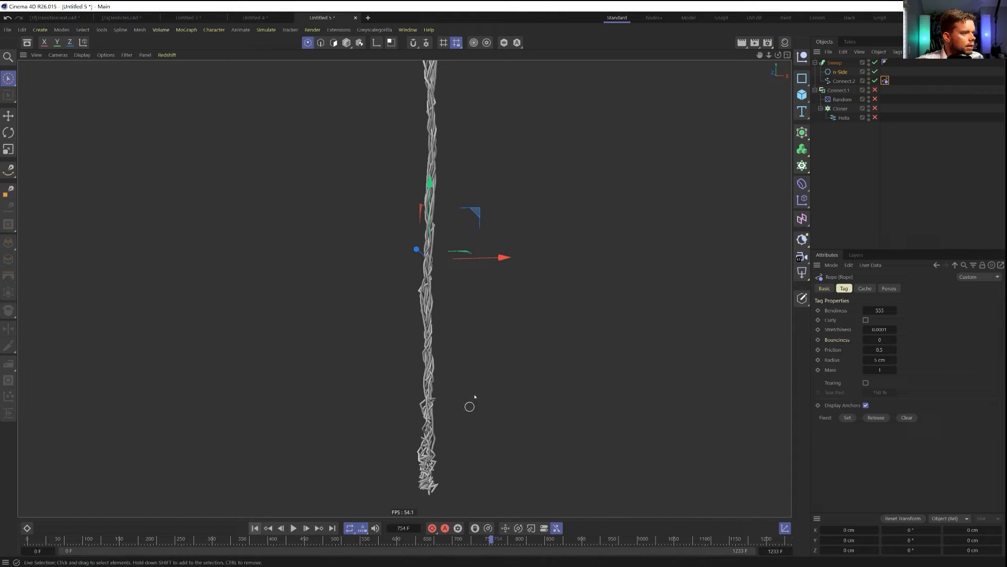
left_click(295, 528)
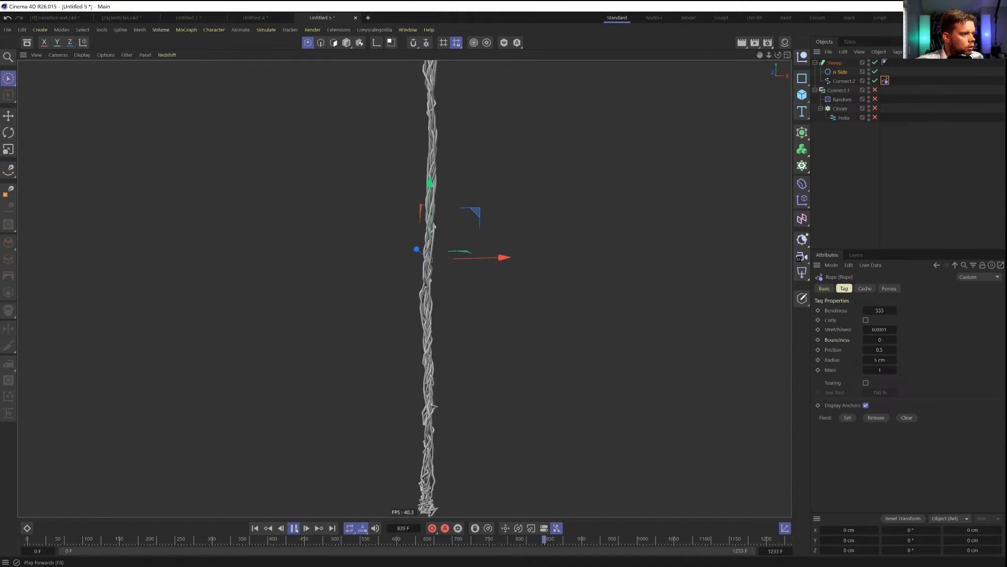
left_click(295, 528)
left_click_drag(404, 288, 470, 409, "alt")
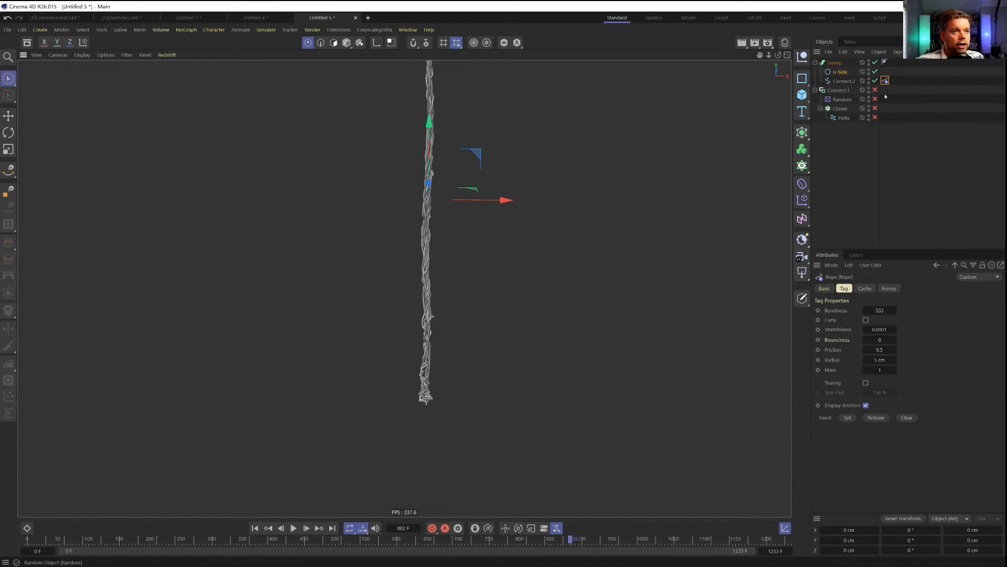
Return to the first frame and calculate the Rope tag's simulation cache
left_click(253, 528)
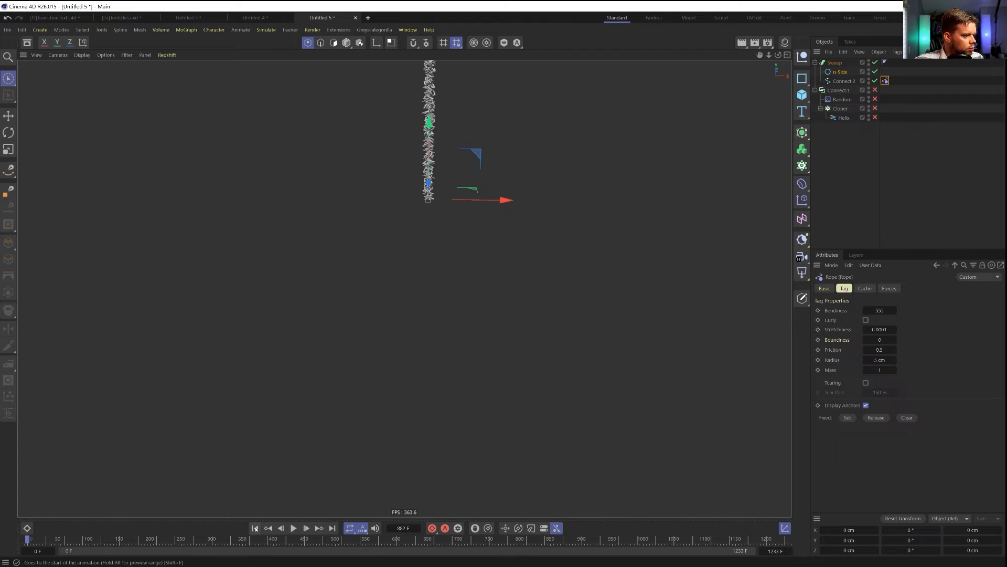
left_click(872, 290)
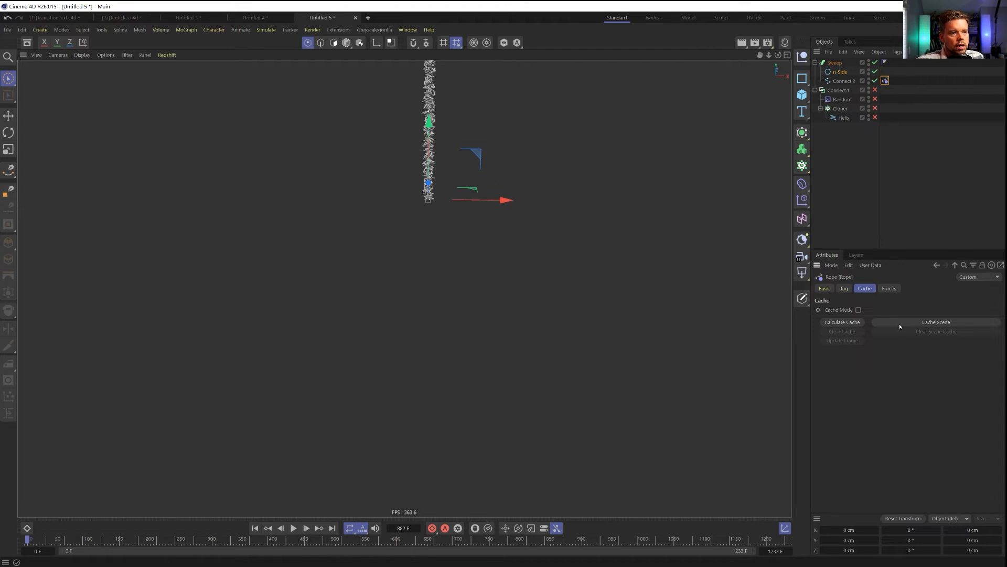
left_click(841, 322)
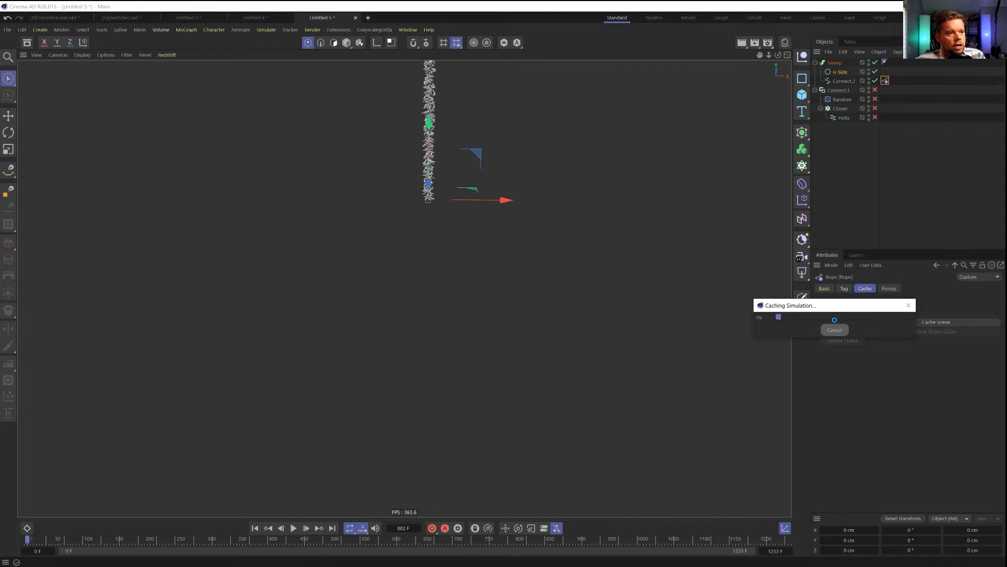
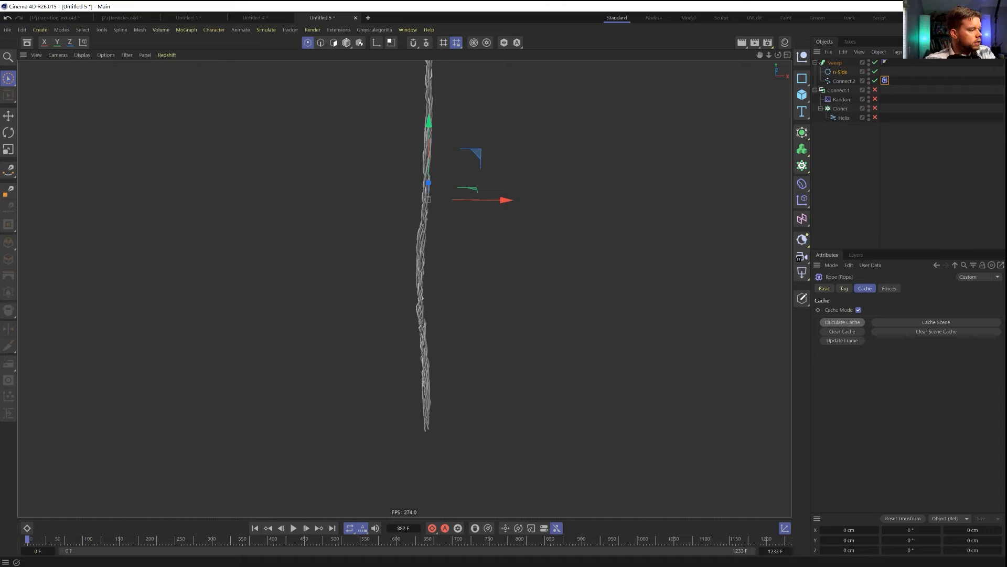
Scrub the cached simulation to frame 1084 and examine the whole hanging rope
left_click_drag(28, 540, 695, 542)
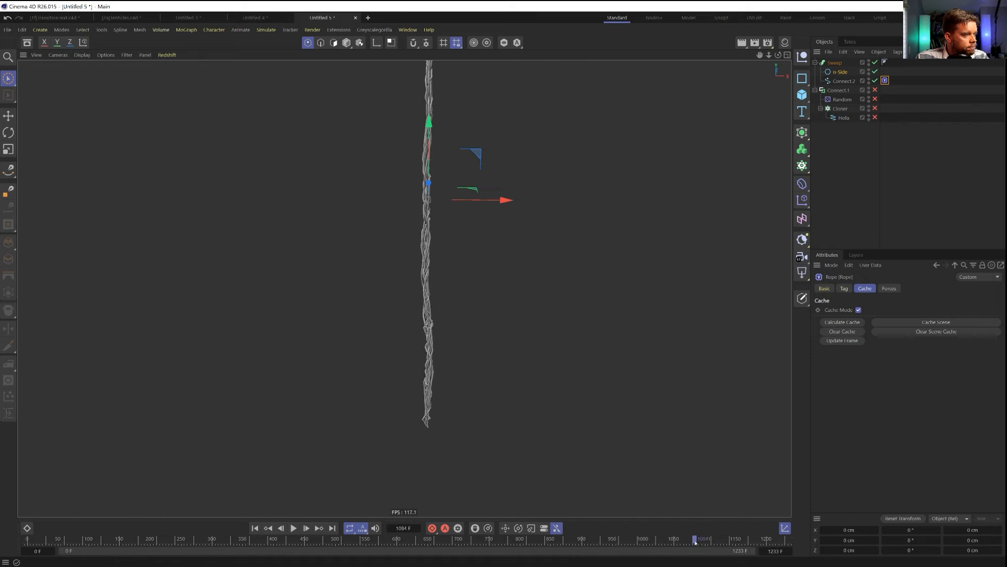
middle_click_drag(420, 230, 461, 285, "alt")
mouse_move(459, 274)
left_mouse_down("alt")
mouse_move(549, 267)
mouse_move(458, 290)
left_mouse_up("alt")
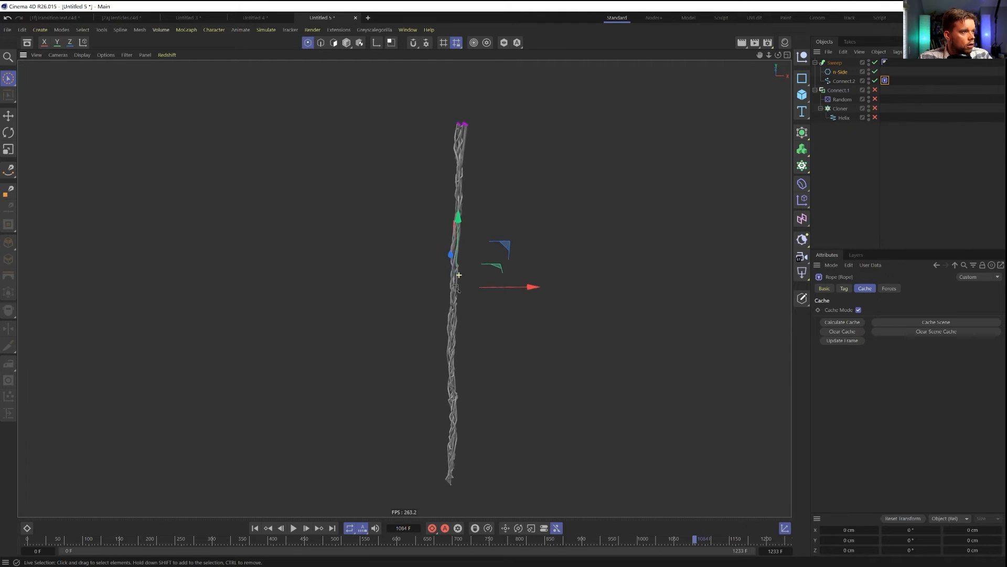
Add a Connect generator as the parent of the rope spline inside the Sweep
left_click(843, 81)
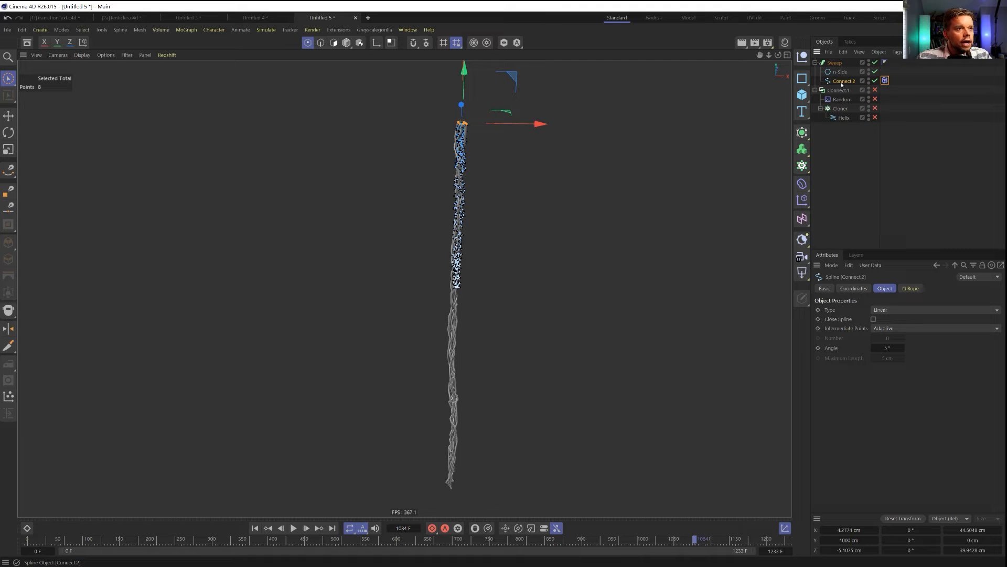
left_click(801, 132)
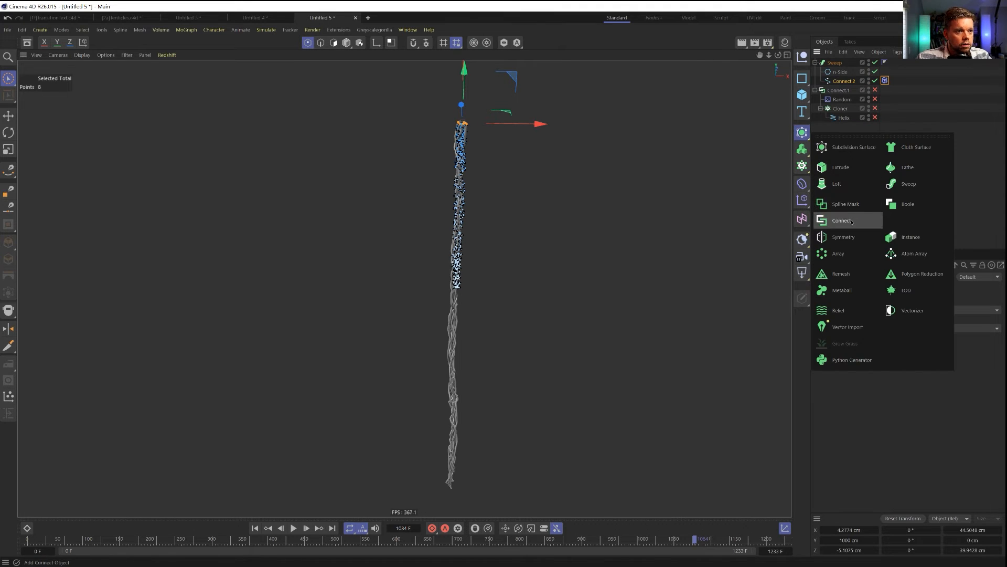
left_click(842, 220)
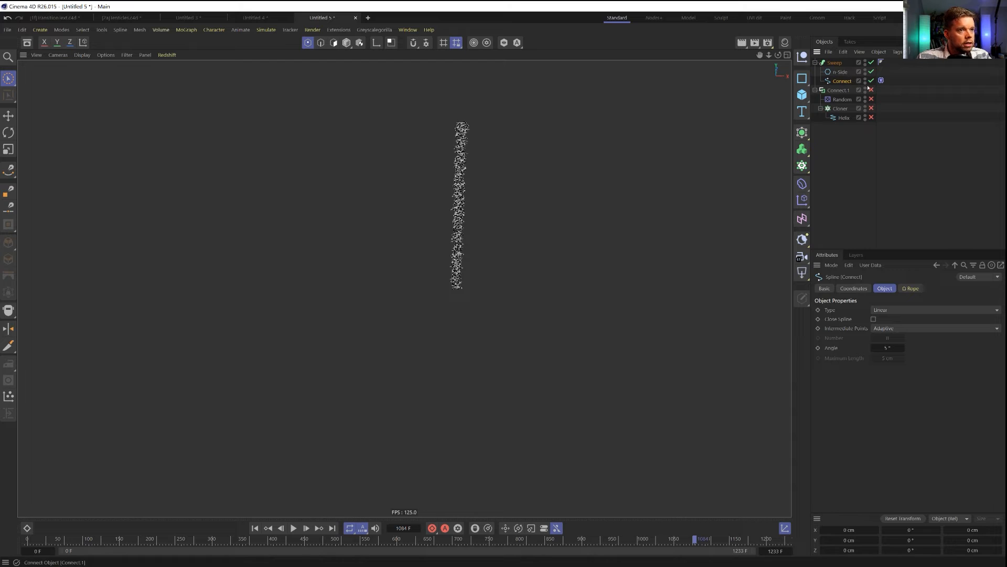
Undo the conversion of the Connect generator into an editable spline
left_click(882, 80)
key("ctrl+z")
key("ctrl+z")
key("ctrl+z")
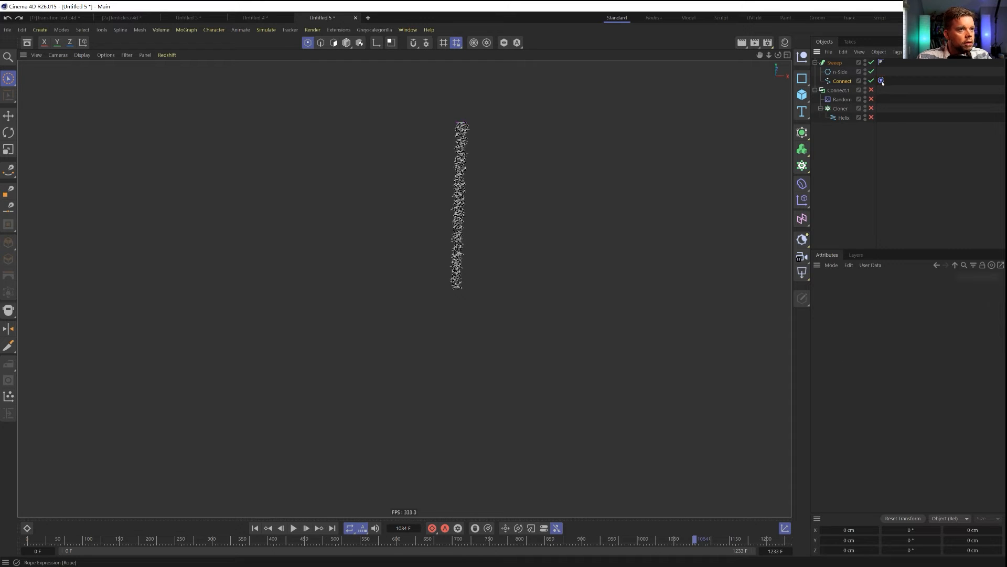
Move the rope spline out of the Connect generator to the top of the object hierarchy
left_click(821, 81)
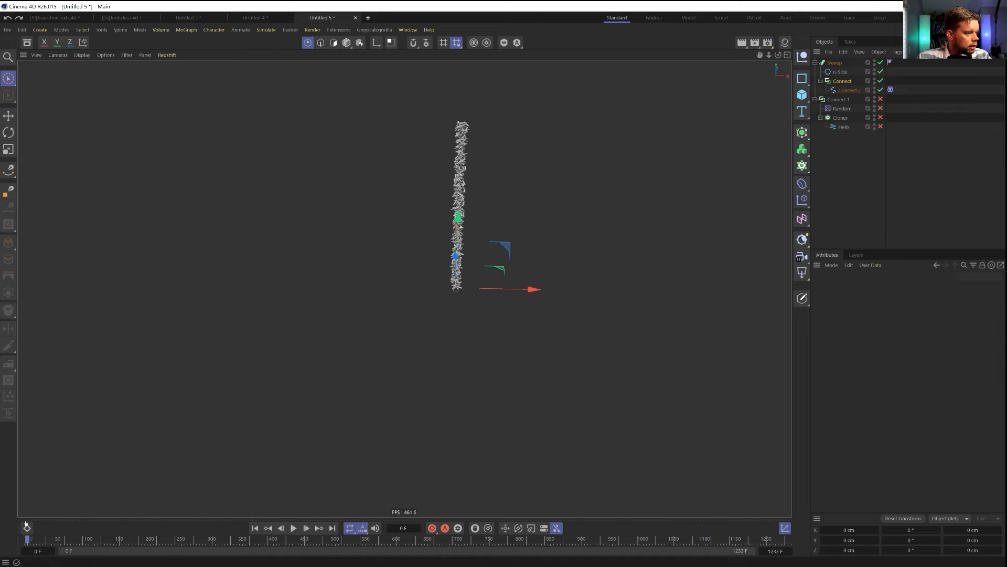
left_click_drag(848, 90, 842, 62)
Cache the scene from the Rope tag, check the spline's motion in model mode, and cache again from the first frame
left_click(881, 62)
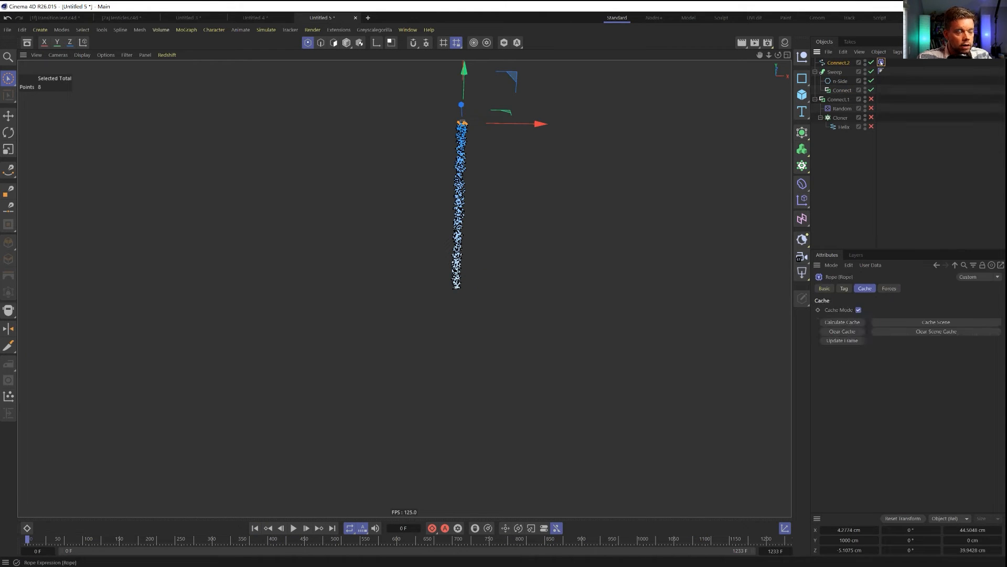
left_click(900, 322)
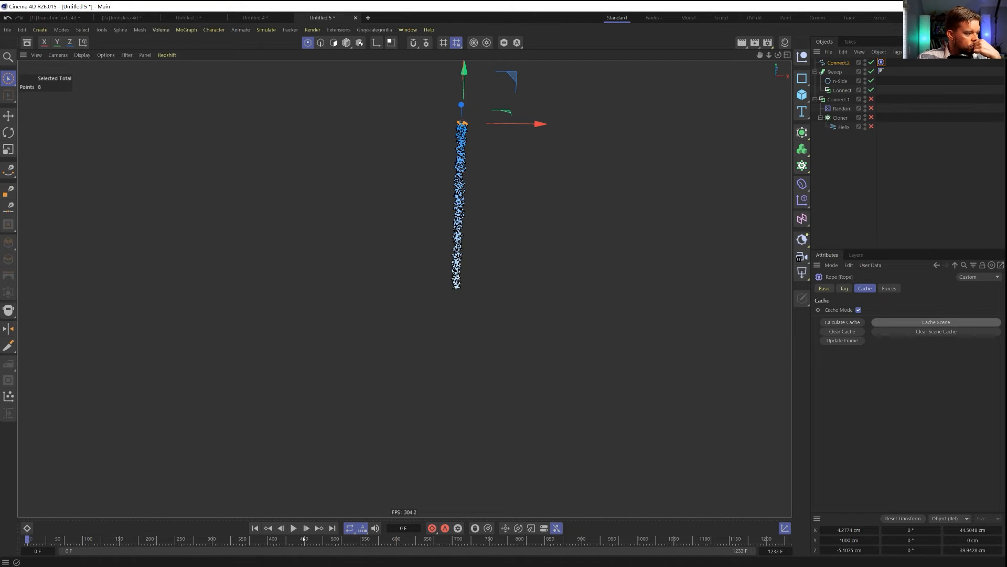
left_click(346, 42)
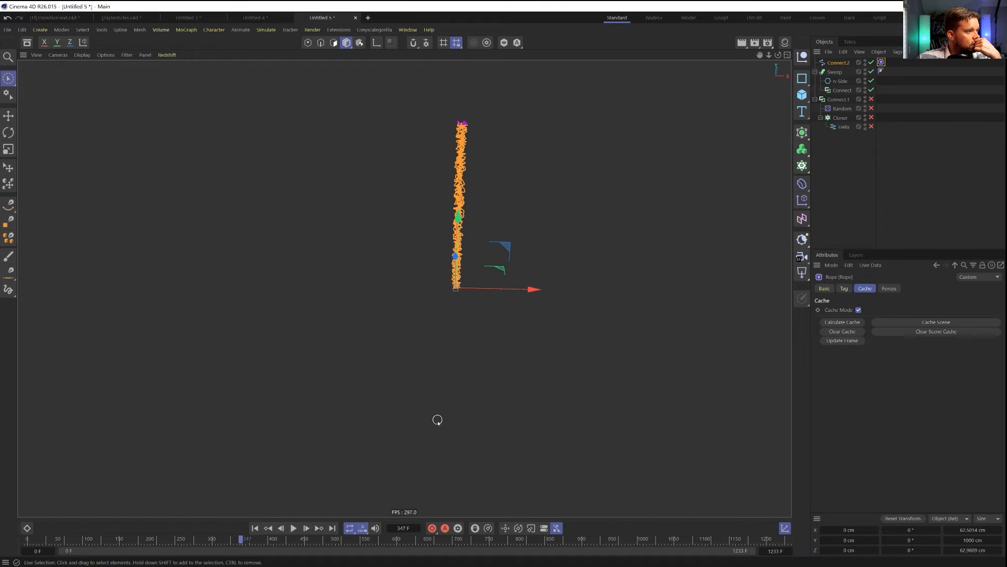
left_click(311, 540)
left_click(255, 528)
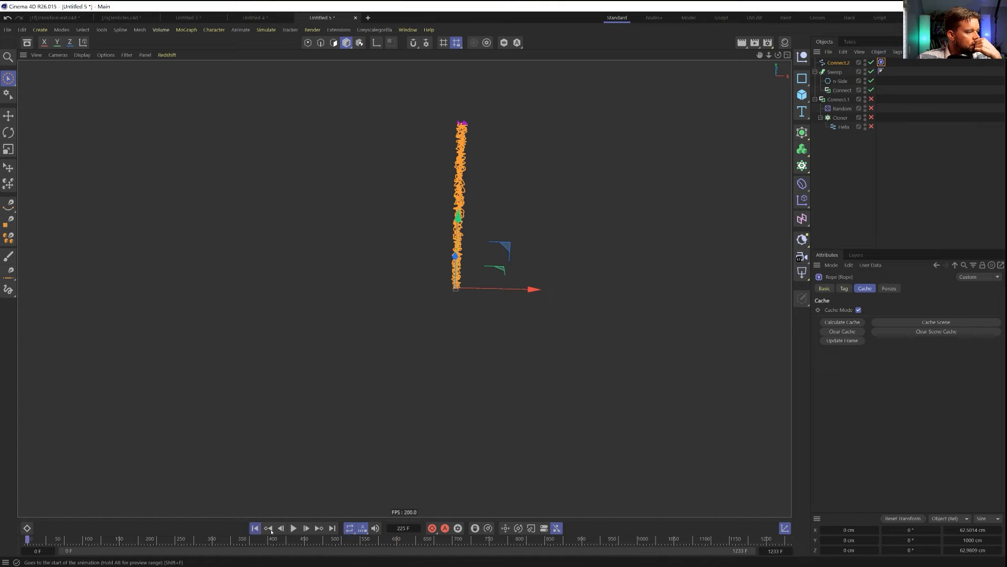
left_click(909, 323)
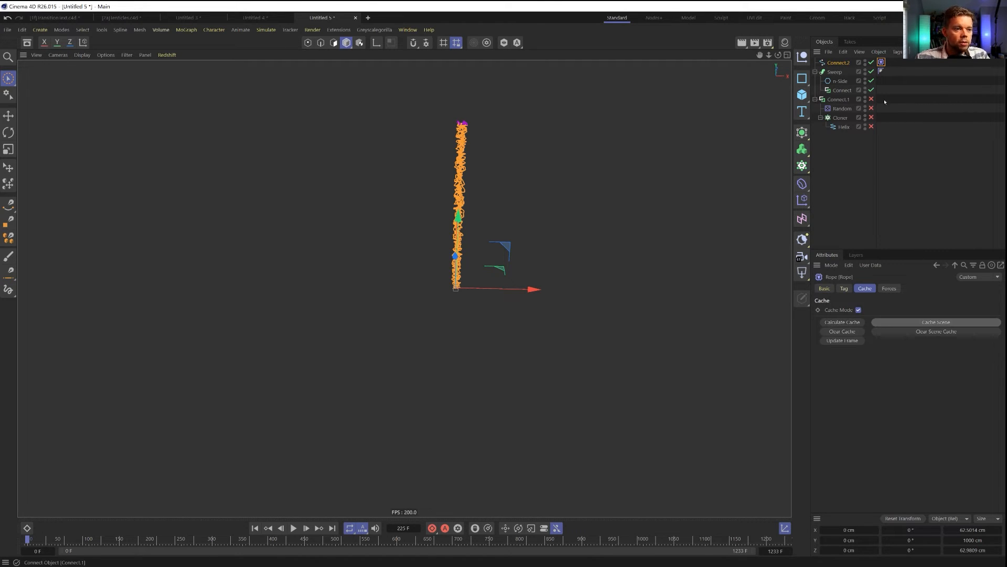
Go to frame 1106 and make a static copy of the settled rope spline with Current State to Object
left_click_drag(381, 543, 708, 539)
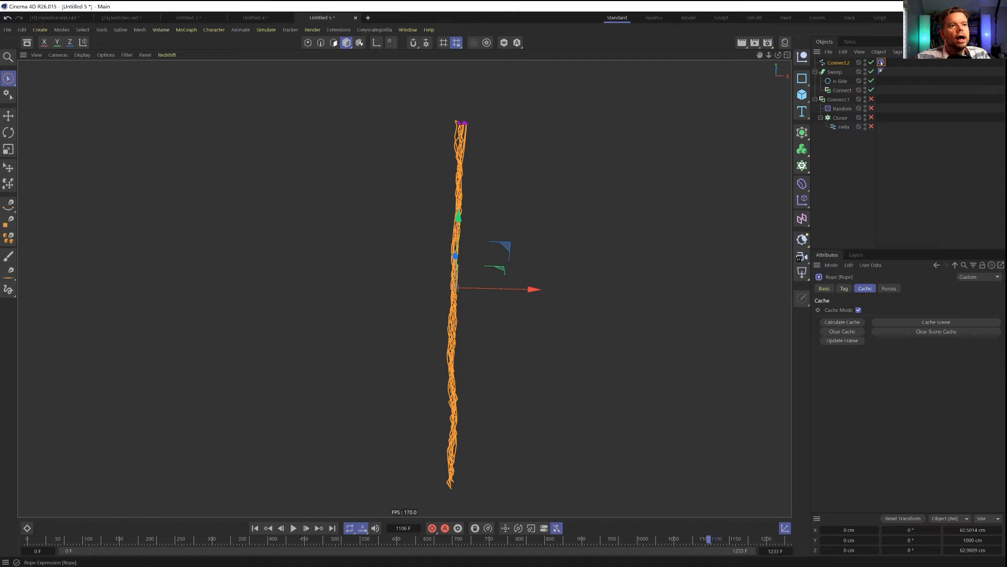
right_click(847, 57)
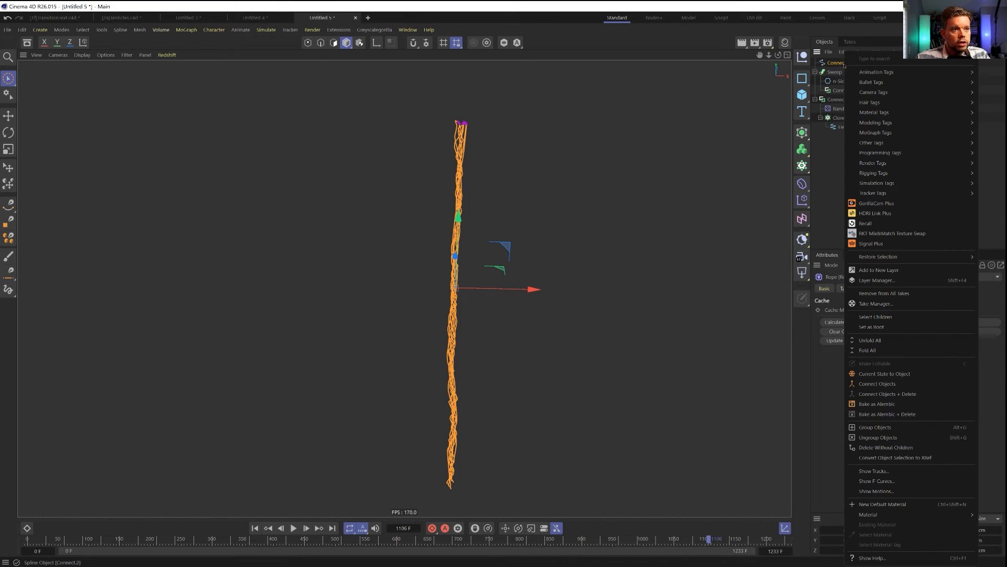
left_click(884, 375)
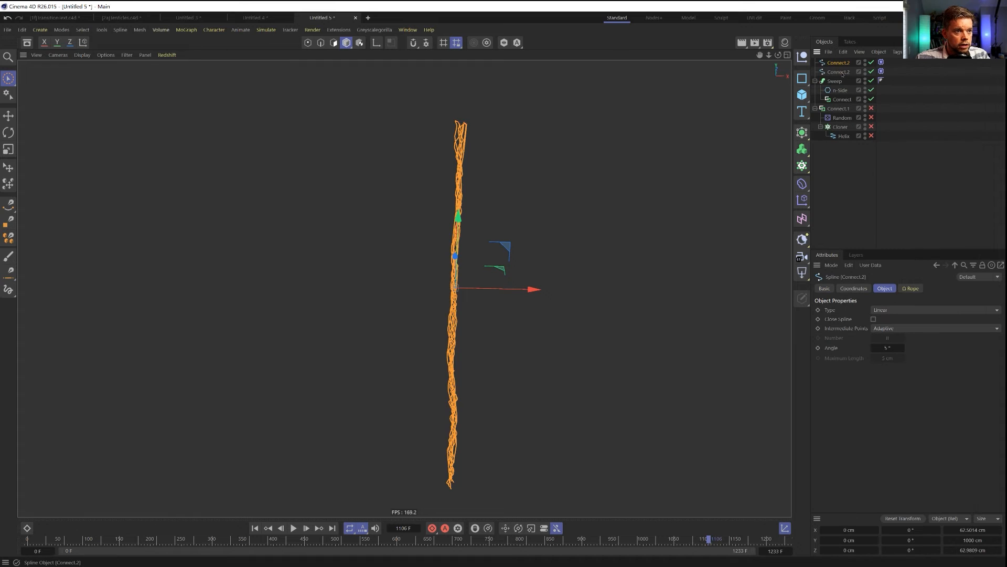
Delete the Rope tag from the static spline copy and disable the original rope spline
left_click(880, 72)
key("Delete")
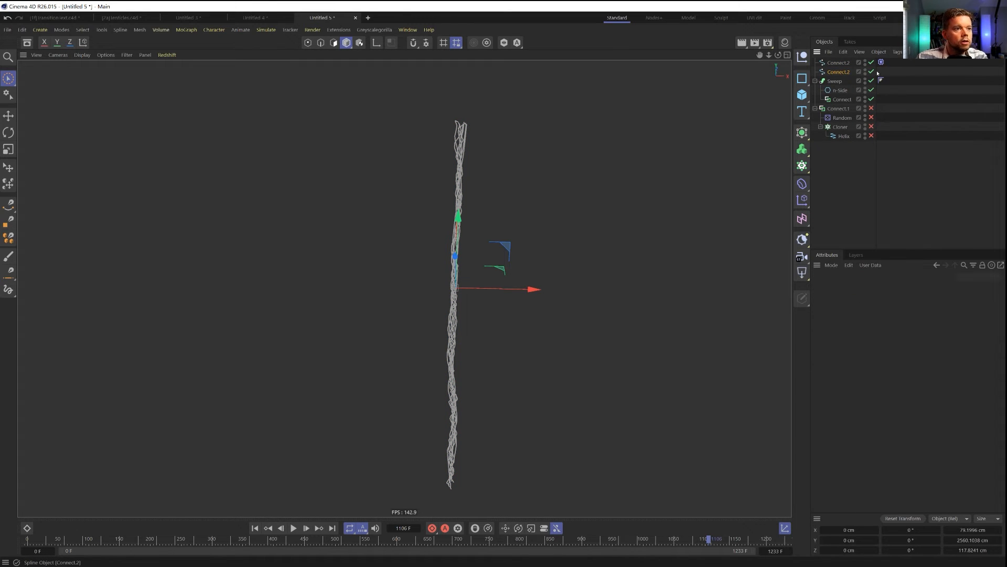
left_click(870, 62)
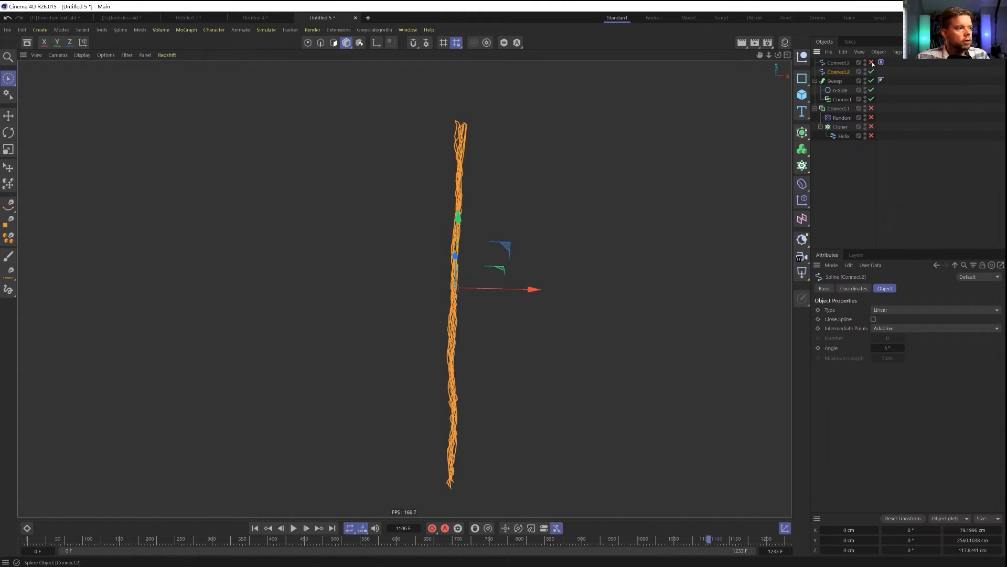
Try moving the static spline copy along its X axis and undo the move
left_click_drag(534, 290, 452, 288)
key("ctrl+z")
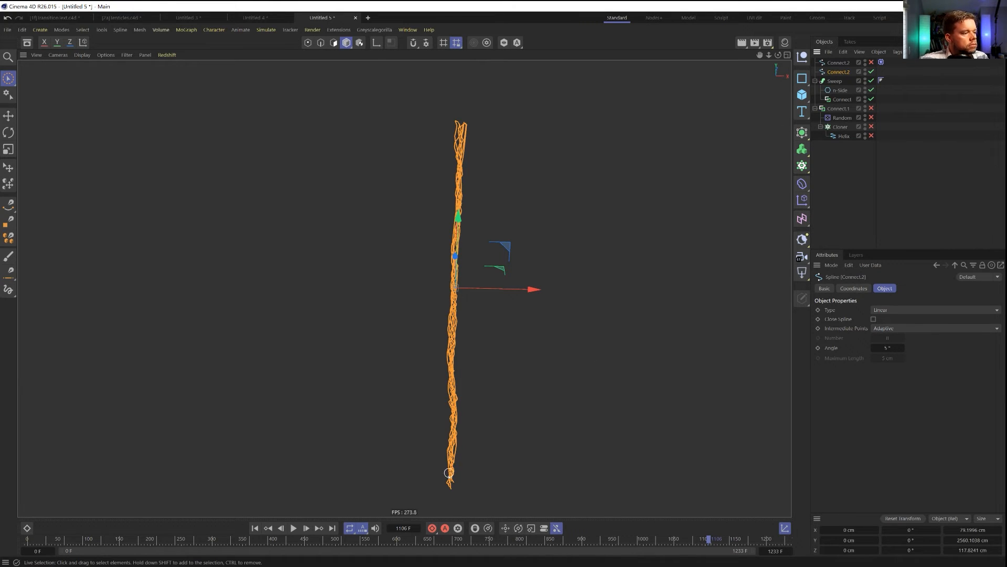
Delete the stray points at the upper end of the static spline copy in point mode
scroll(447, 476, "up", 5)
left_click_drag(544, 449, 510, 472, "alt")
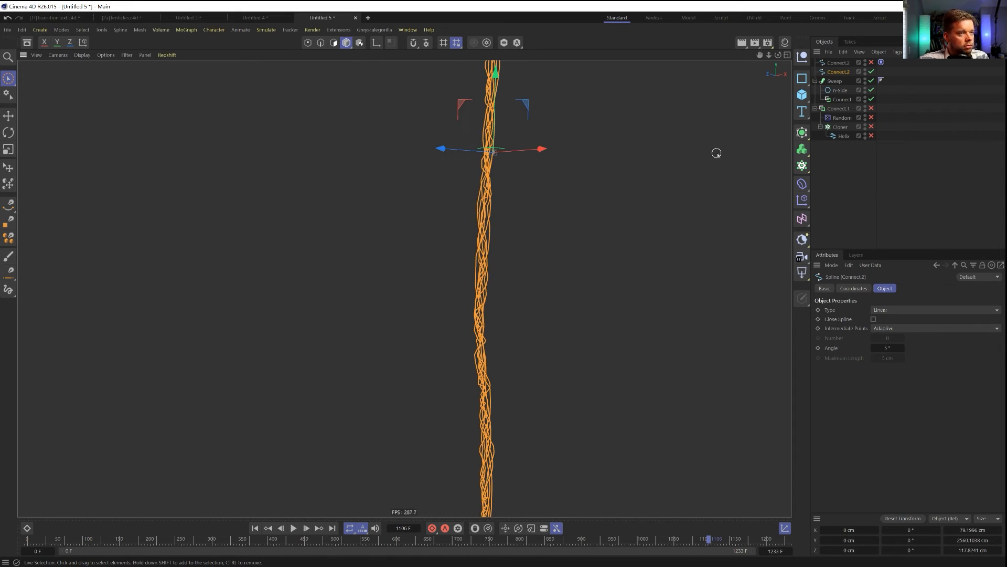
left_click_drag(540, 292, 582, 247, "alt")
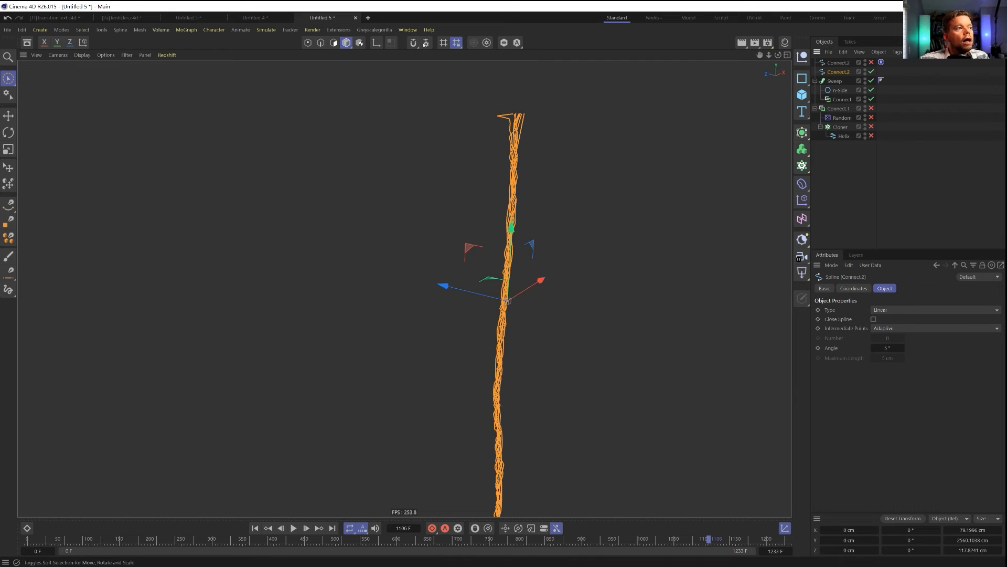
left_click(308, 43)
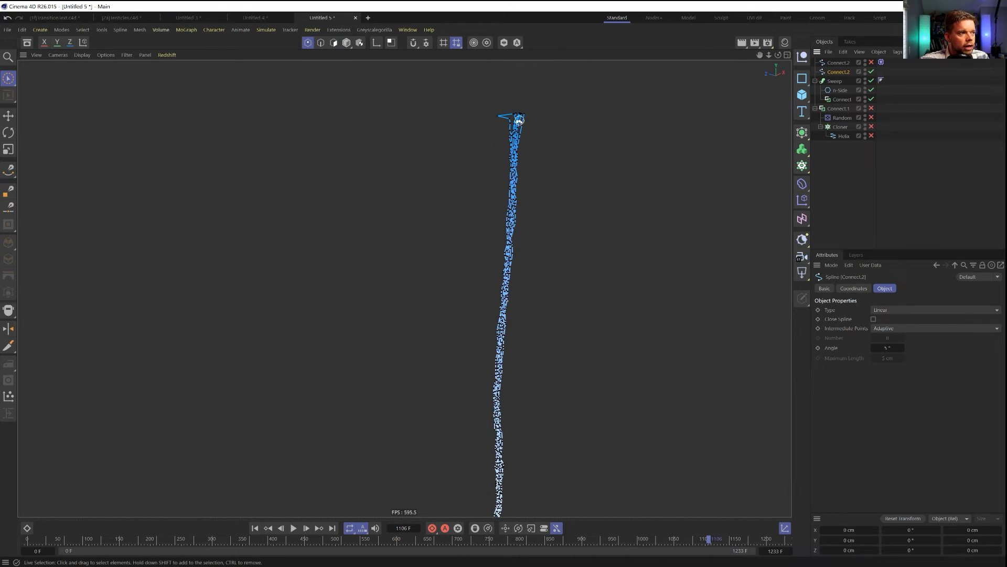
mouse_move(578, 106)
left_mouse_down("alt")
mouse_move(587, 104)
mouse_move(463, 115)
mouse_move(541, 93)
mouse_move(502, 106)
mouse_move(402, 288)
mouse_move(542, 207)
mouse_move(402, 288)
mouse_move(546, 311)
mouse_move(402, 285)
left_mouse_up("alt")
key("Delete")
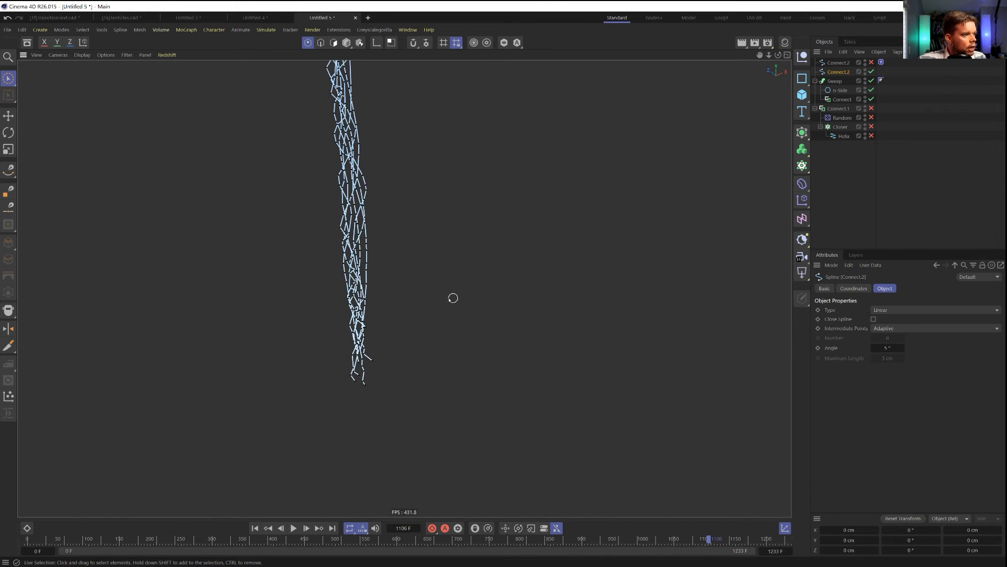
Examine the trimmed spline's lower and upper ends from several angles for stray points and return to model mode
left_click_drag(371, 356, 342, 315, "alt")
middle_click_drag(367, 336, 432, 380, "alt")
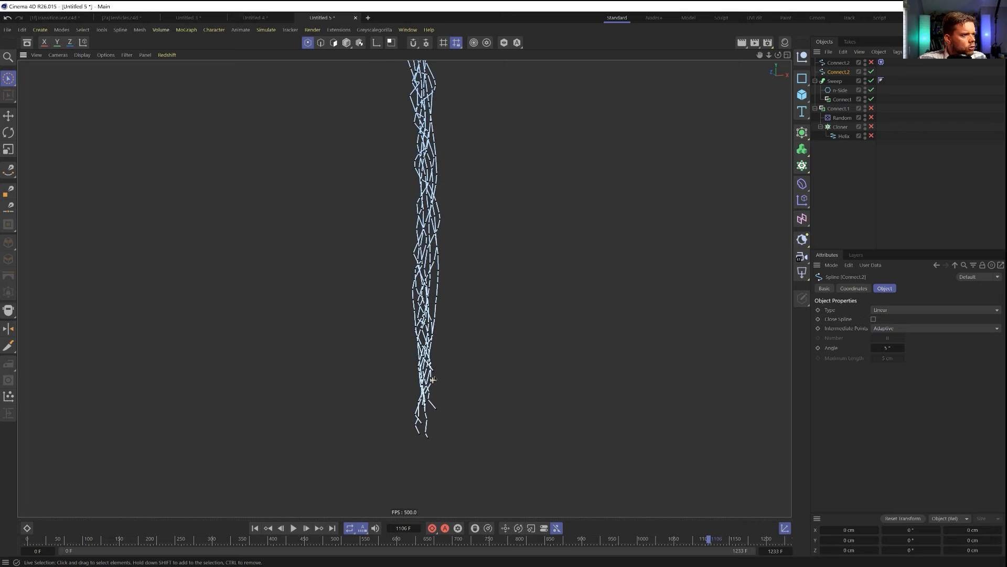
left_click_drag(433, 380, 491, 364, "alt")
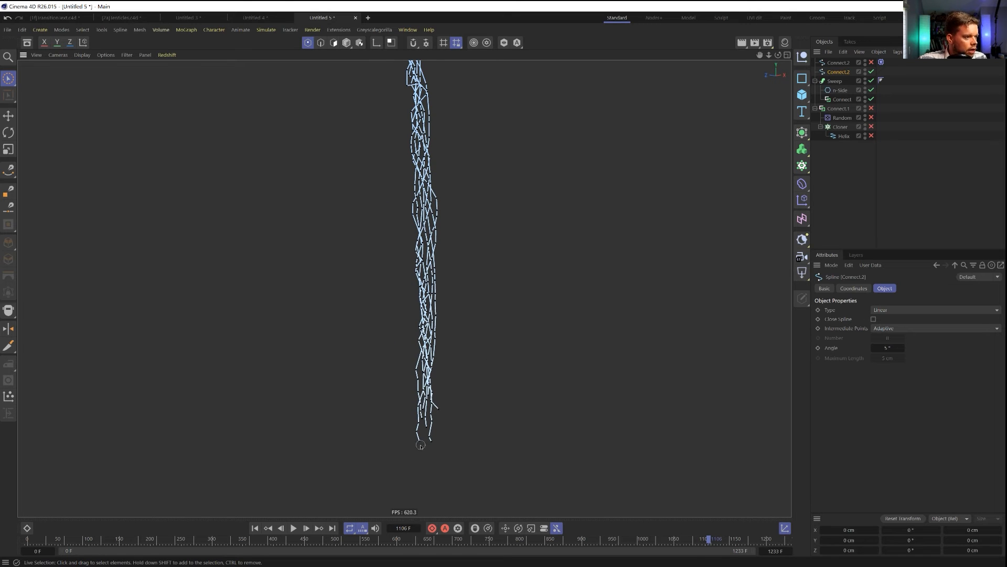
left_click_drag(427, 441, 440, 261, "alt")
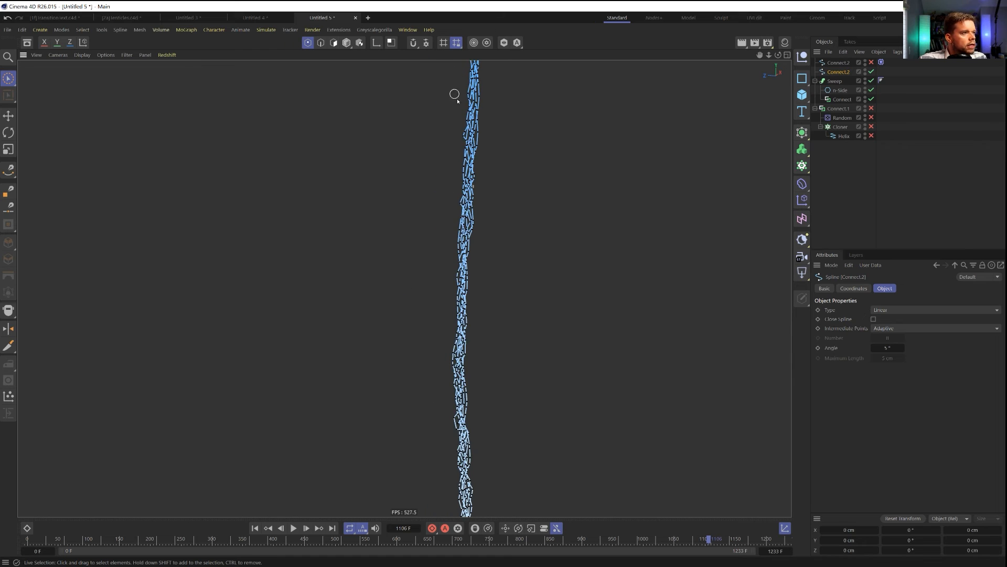
middle_click_drag(464, 161, 484, 315, "alt")
middle_click_drag(501, 103, 511, 241, "alt")
middle_click_drag(511, 198, 481, 249, "alt")
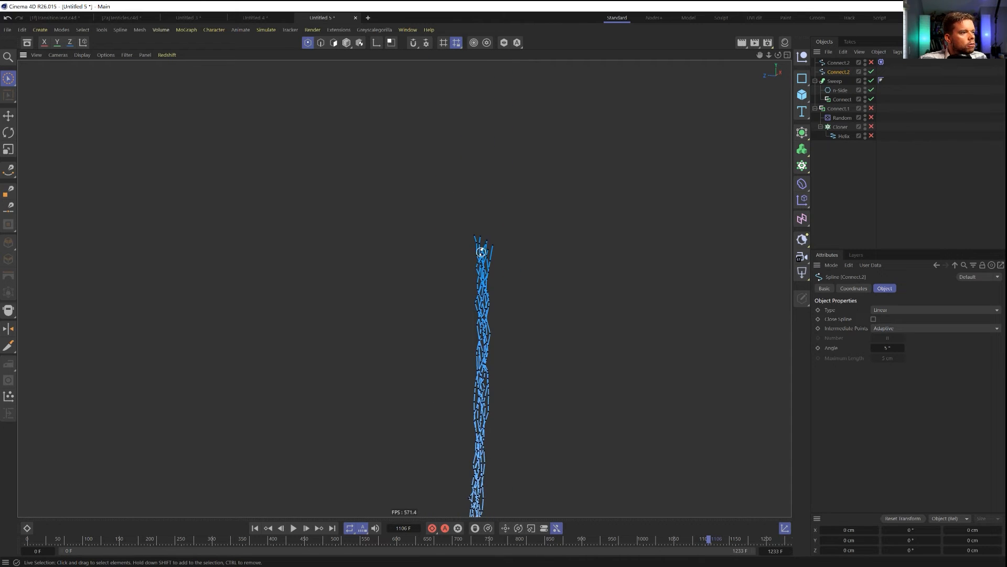
right_click_drag(481, 250, 536, 208, "alt")
left_click_drag(537, 206, 448, 248, "alt")
right_click_drag(519, 272, 388, 289, "alt")
middle_click_drag(476, 415, 490, 344, "alt")
left_click_drag(490, 344, 443, 263, "alt")
right_click_drag(444, 263, 417, 273, "alt")
left_click(347, 43)
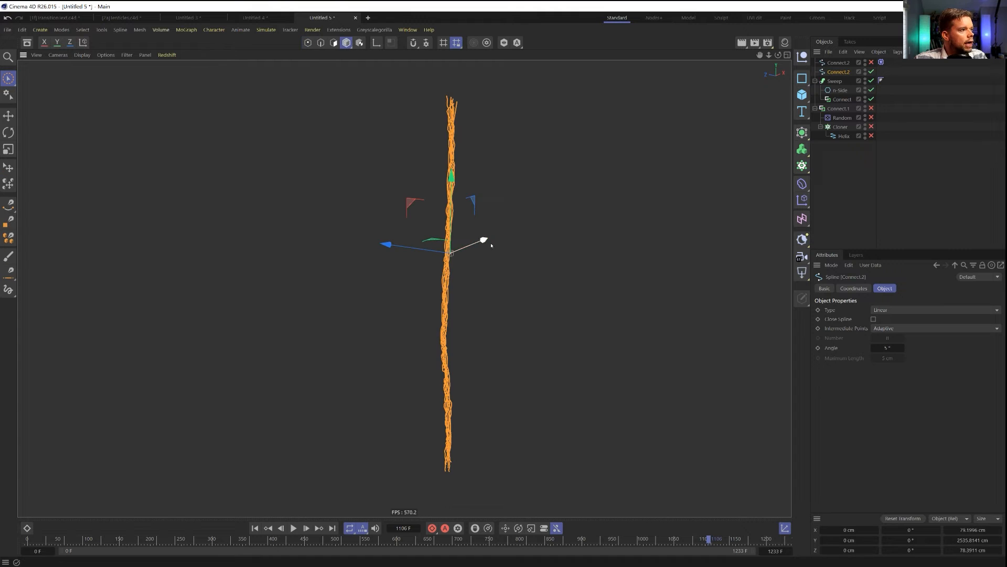
Copy the trimmed static spline into a new scene
left_click(843, 181)
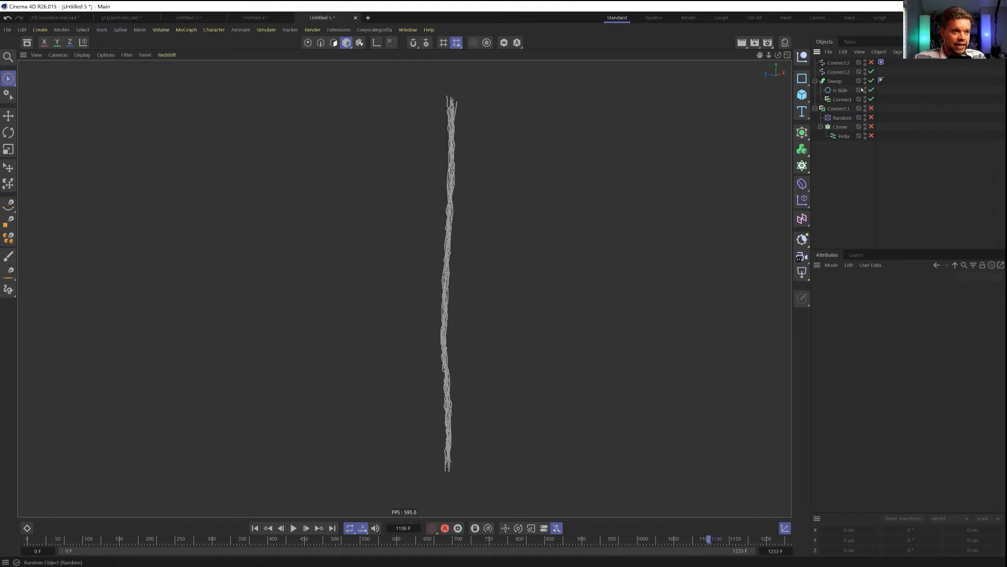
left_click(843, 73)
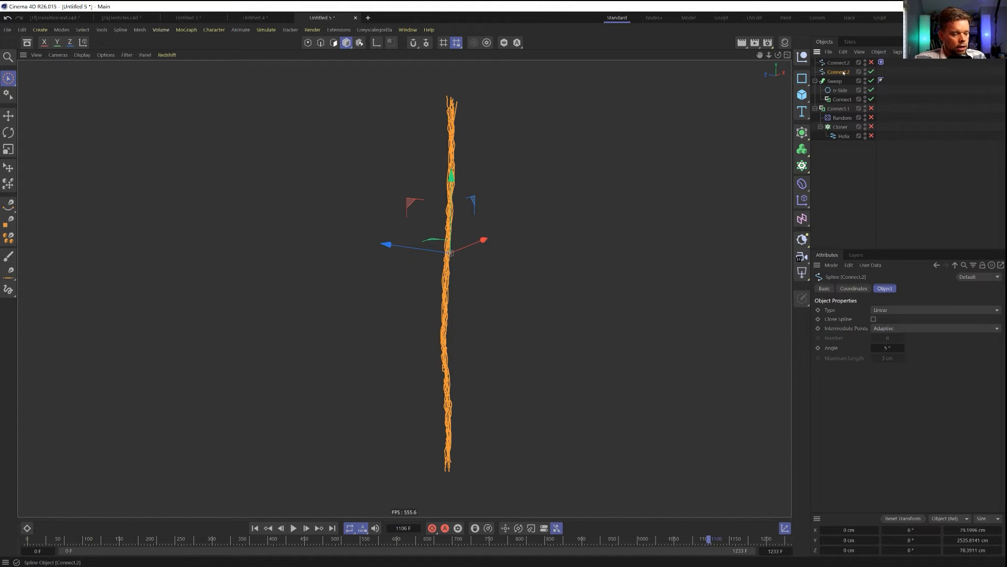
key("ctrl+n")
key("ctrl+v")
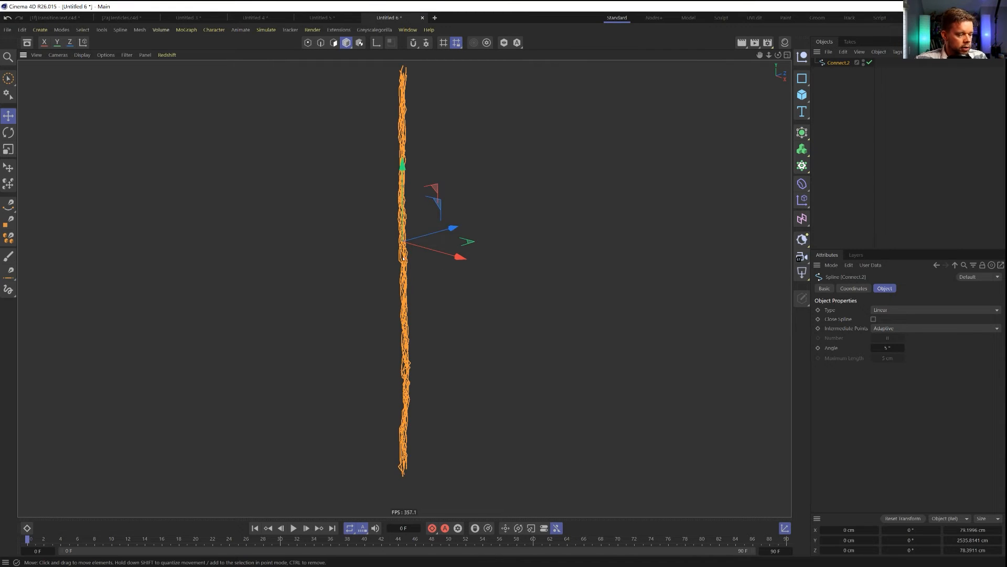
mouse_move(397, 255)
left_mouse_down("alt")
mouse_move(333, 245)
mouse_move(373, 262)
left_mouse_up("alt")
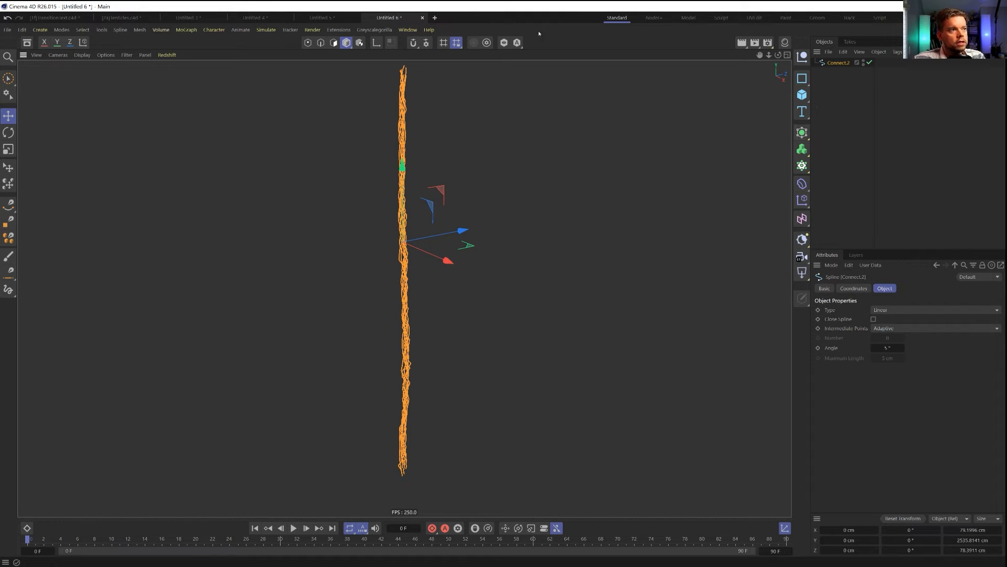
Copy the Helix from the rope scene into the new scene and enable it
left_click(321, 18)
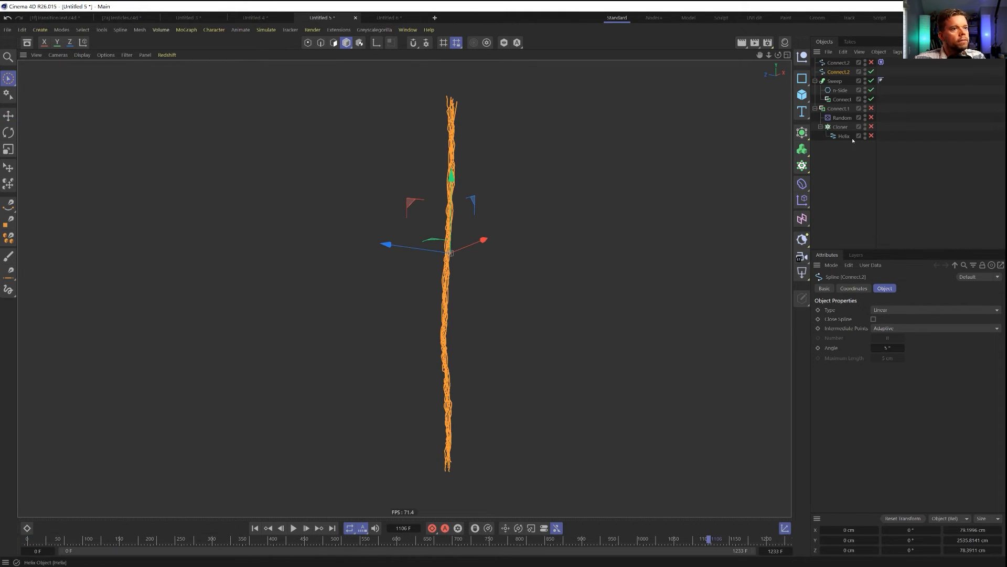
left_click(841, 136)
key("ctrl+c")
left_click(389, 17)
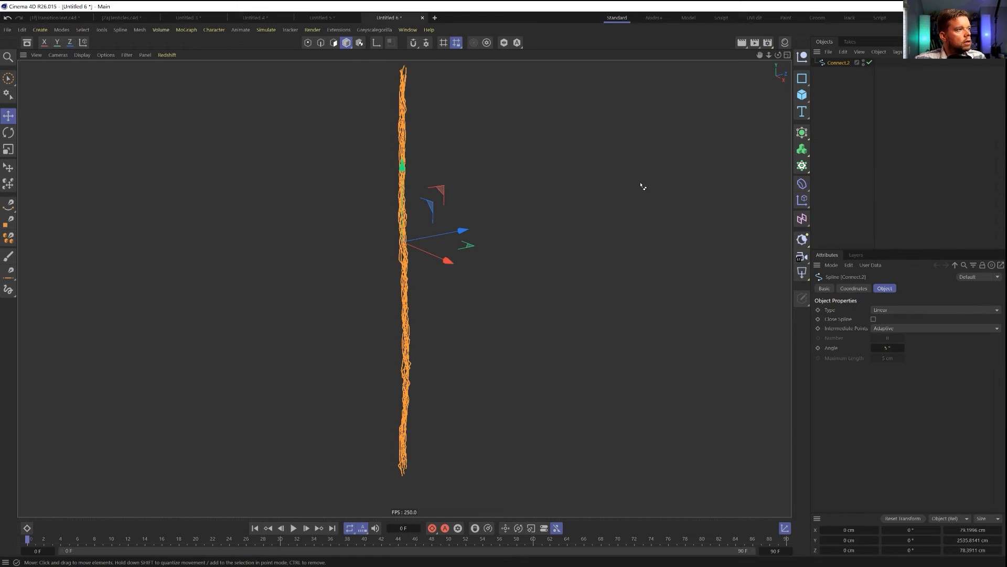
key("ctrl+v")
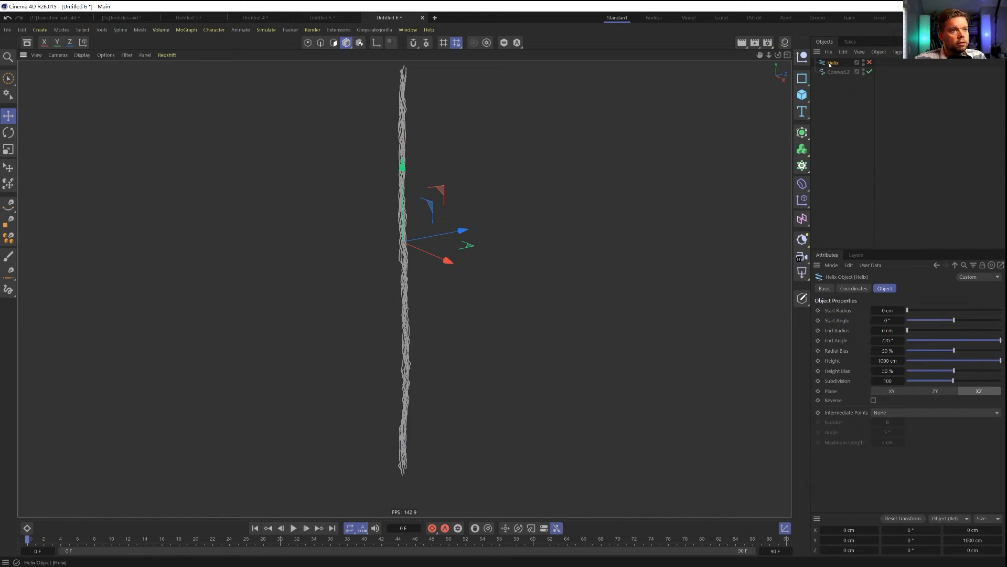
left_click(871, 63)
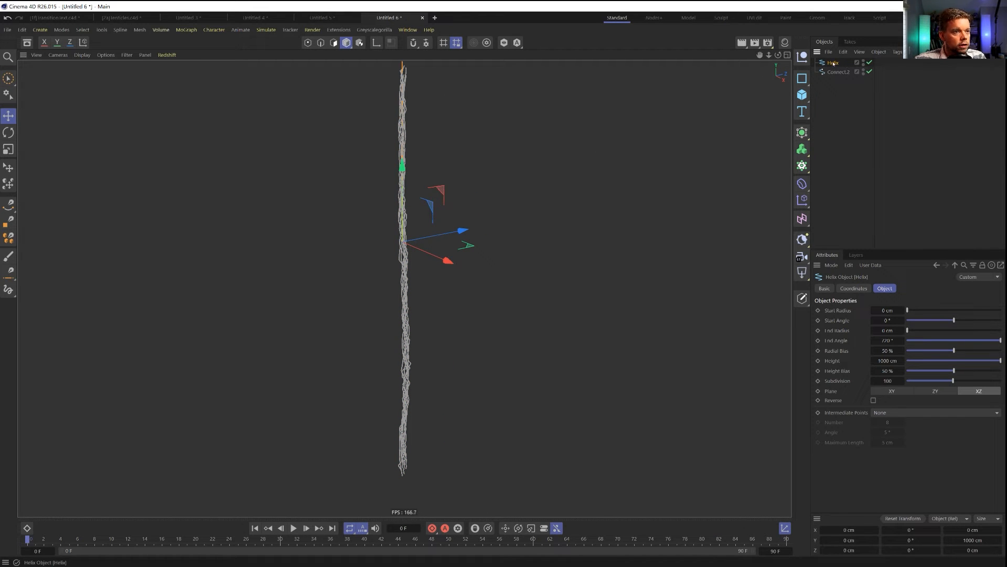
Set the Helix's height to 200 cm and its subdivision to 20
left_click(893, 361)
double_click(888, 361)
type("200")
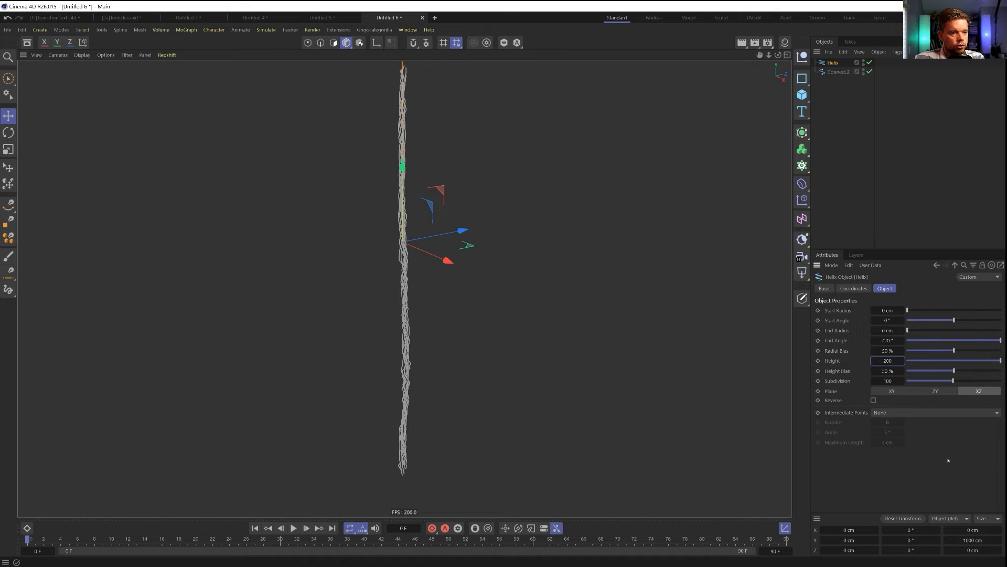
key("Return")
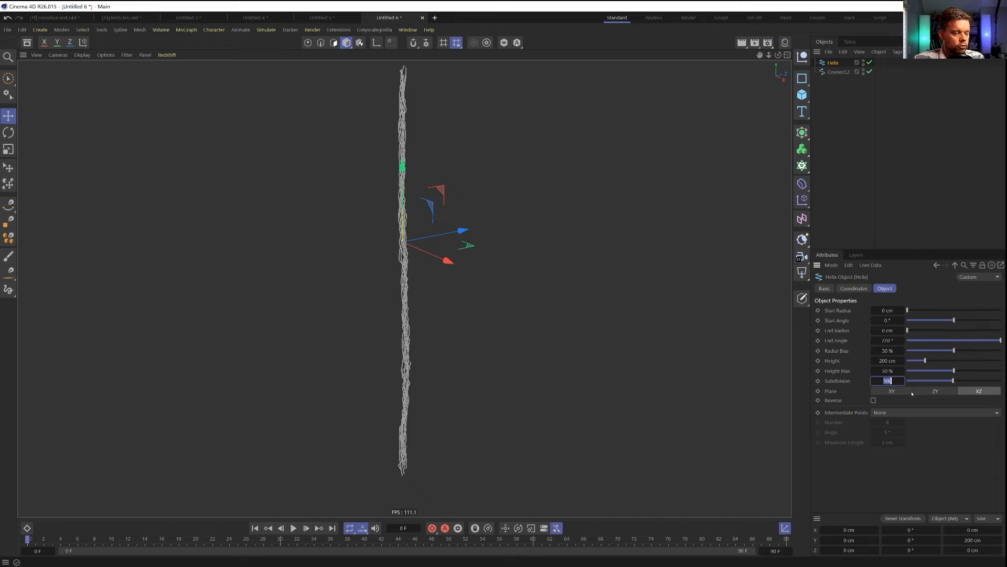
type("20")
key("Return")
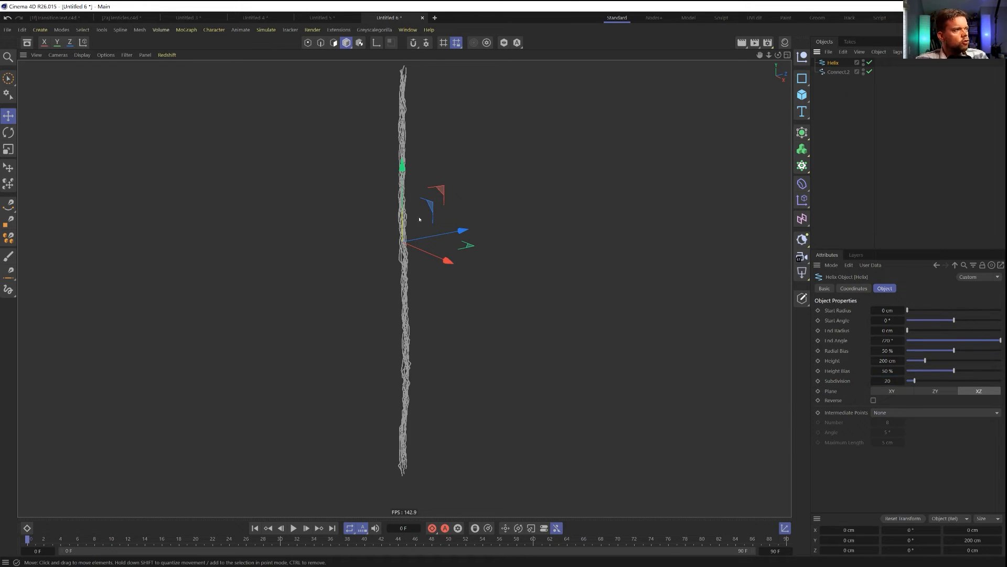
Set the Helix's height to 400 cm and subdivision to 40, and convert it to an editable spline
left_click(891, 360)
type("400")
left_click(888, 380)
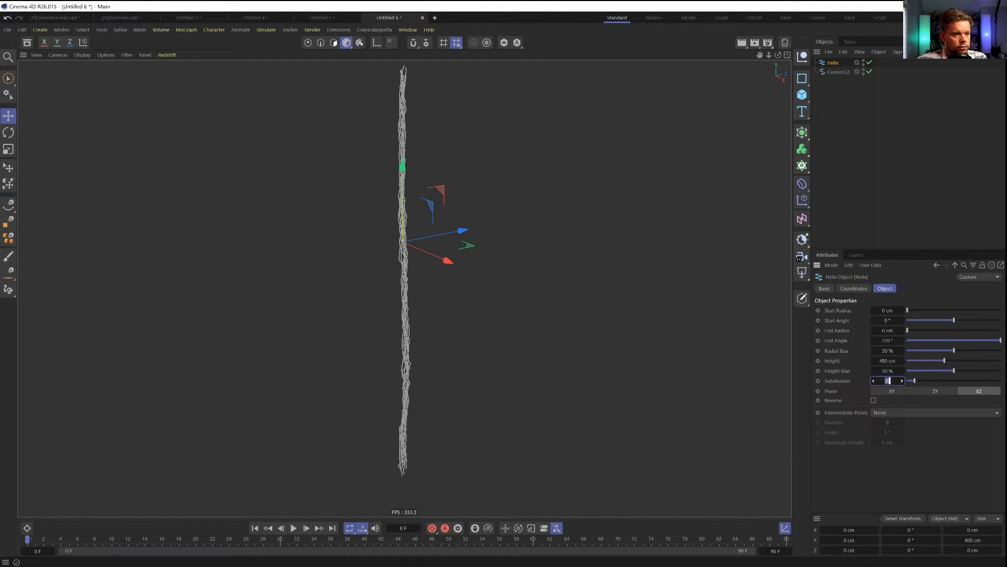
type("400 ")
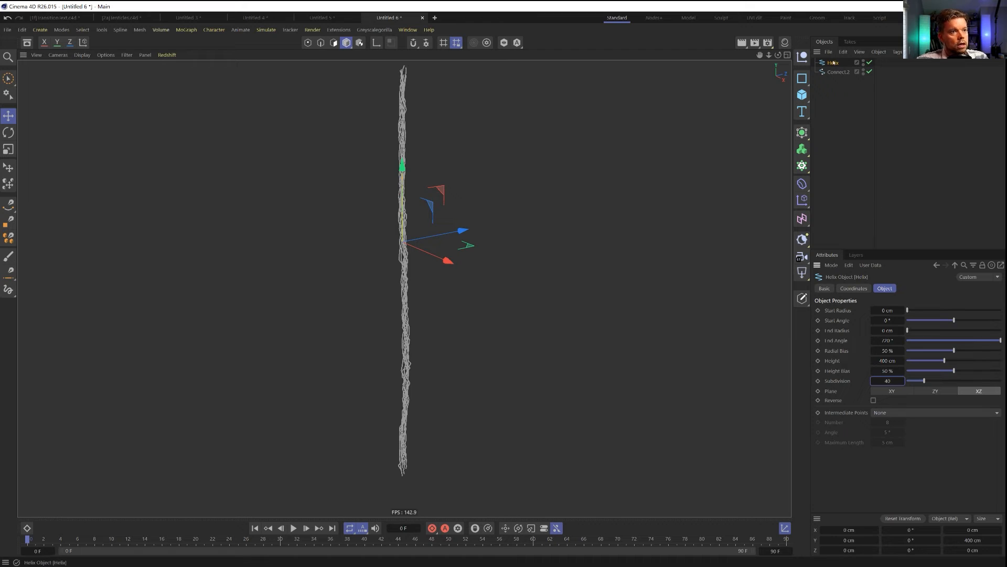
type("c")
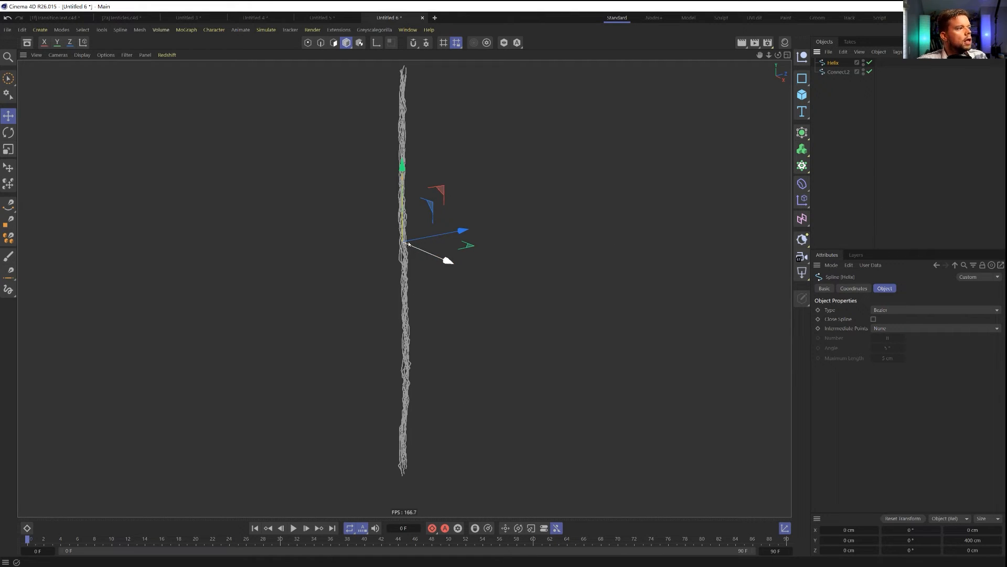
Add a Spline Wrap deformer as a child of the Helix spline
left_click(805, 186)
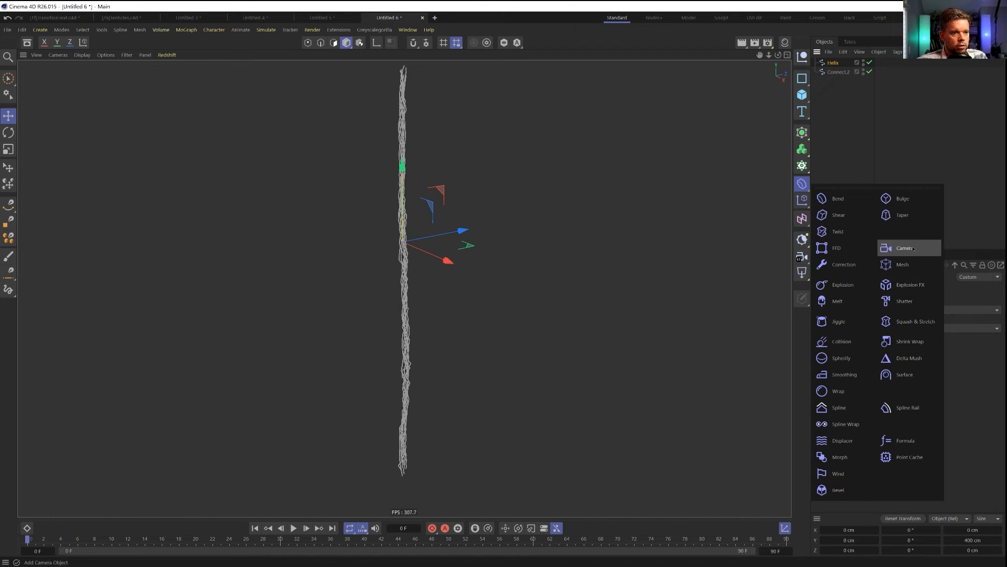
left_click(842, 424)
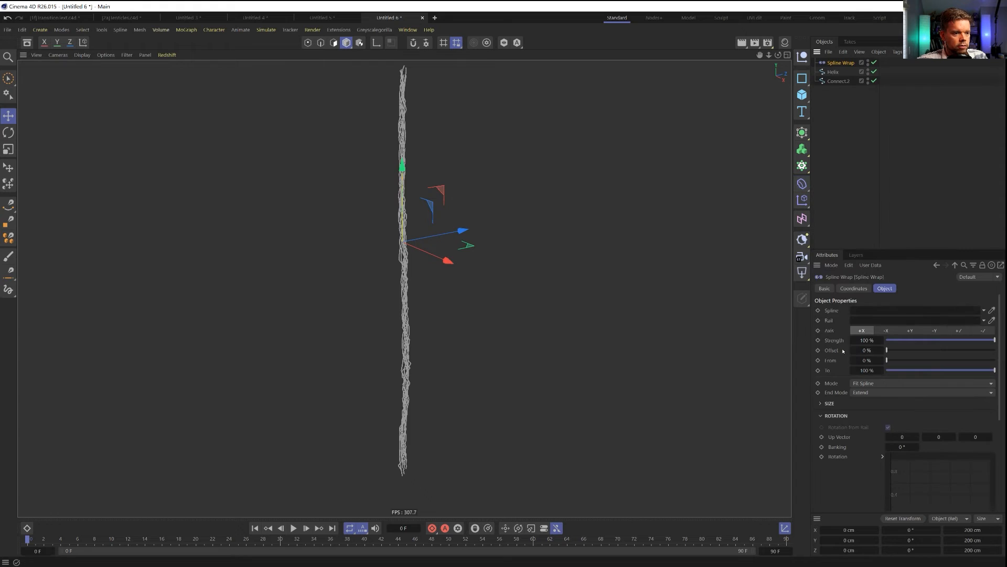
left_click_drag(841, 63, 831, 73)
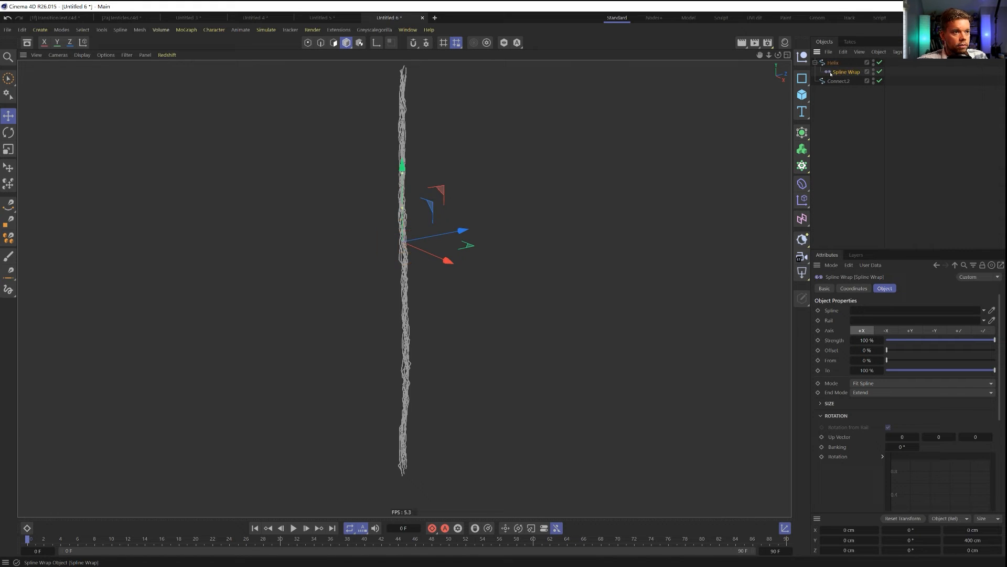
left_click(833, 62)
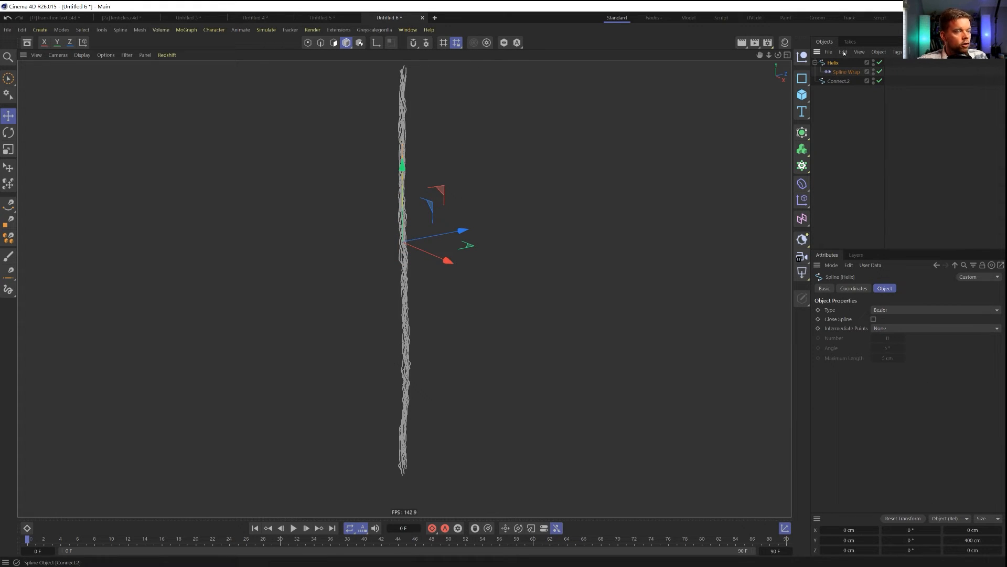
Set the Spline Wrap's axis to +Y and assign the Connect.2 spline as its spline
left_click(846, 72)
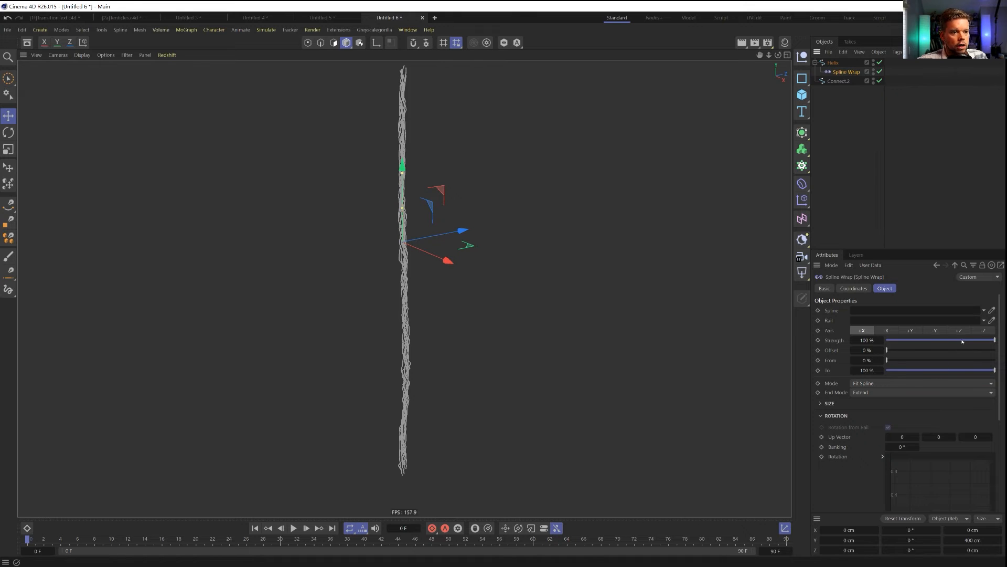
left_click(909, 331)
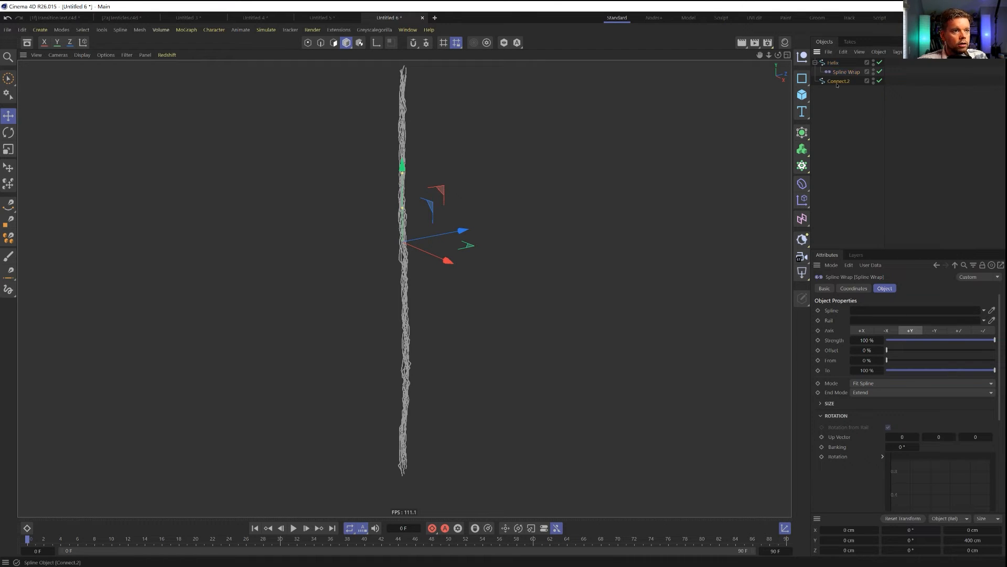
left_click_drag(839, 81, 890, 313)
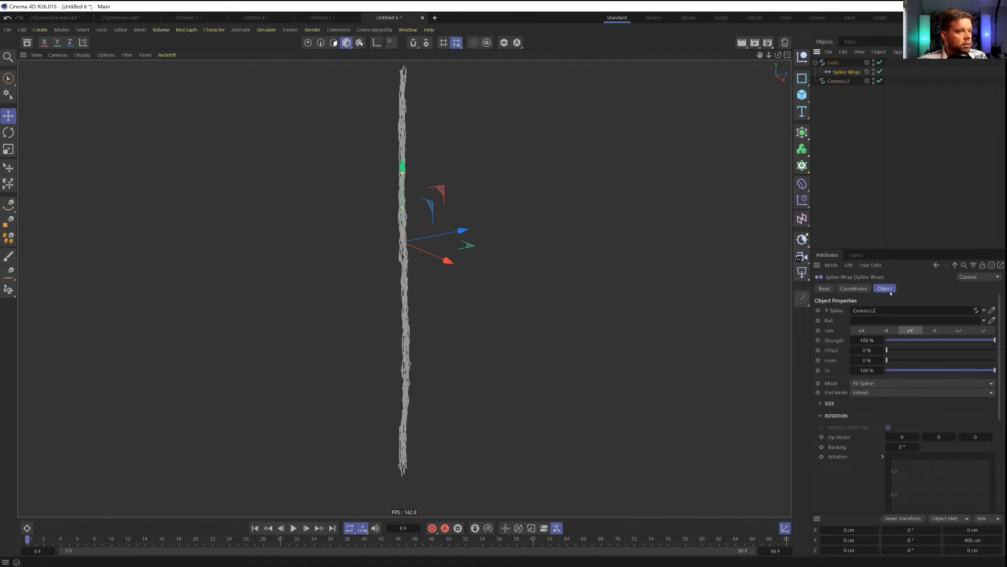
Hide the Connect.2 spline in the viewport and reorder the hierarchy so it sits above the Helix spline
double_click(873, 79)
left_click_drag(840, 67, 839, 85)
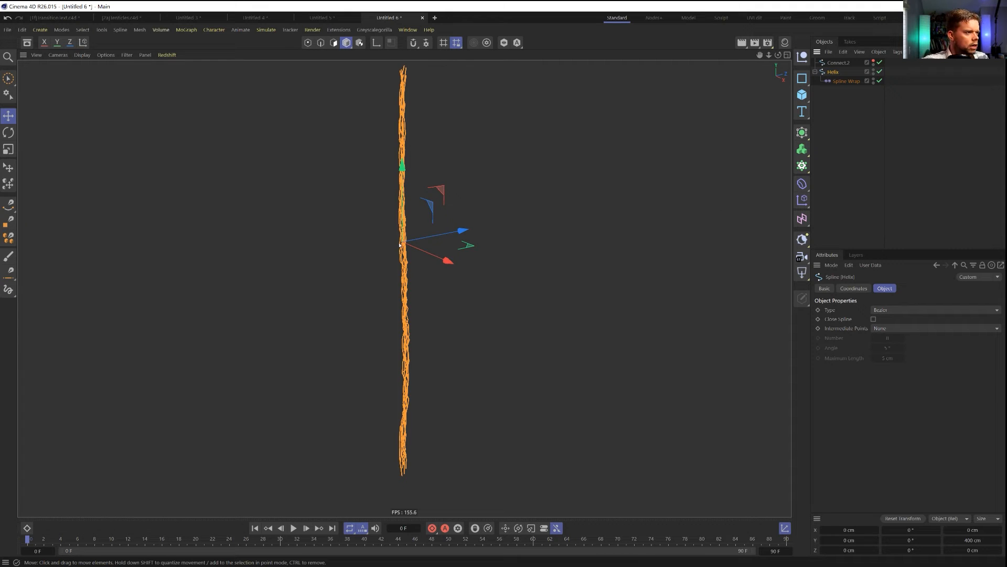
scroll(399, 245, "up", 5)
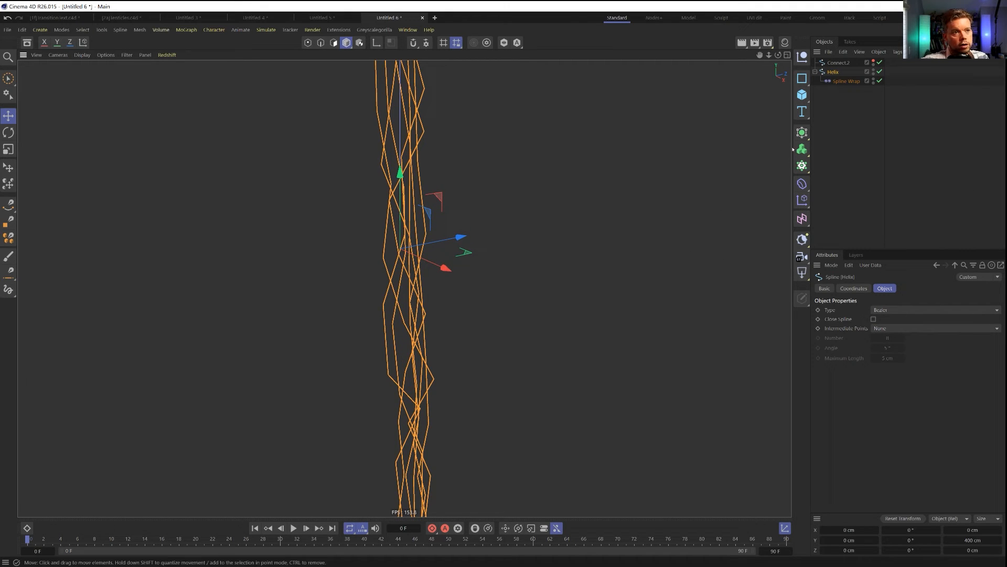
Set the Spline Wrap deformer's To value to 25% and inspect the shortened strands up close
left_click(842, 80)
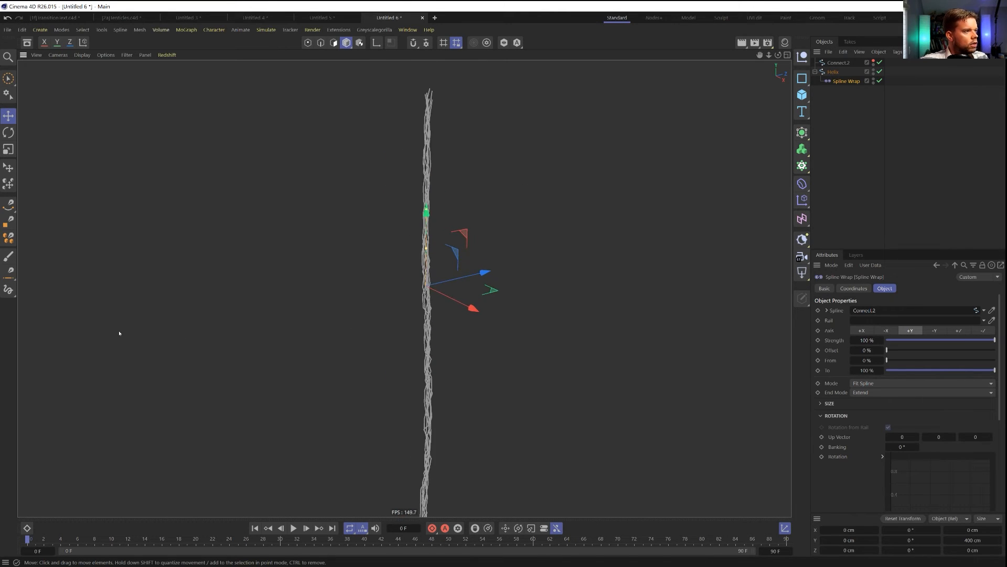
middle_click_drag(408, 287, 429, 259, "alt")
scroll(412, 283, "down", 3)
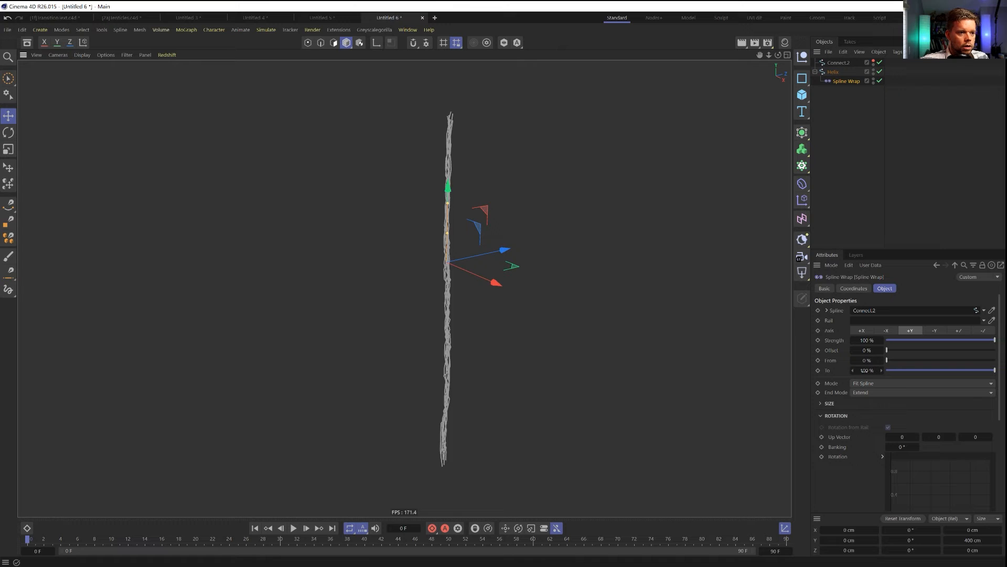
left_click(867, 369)
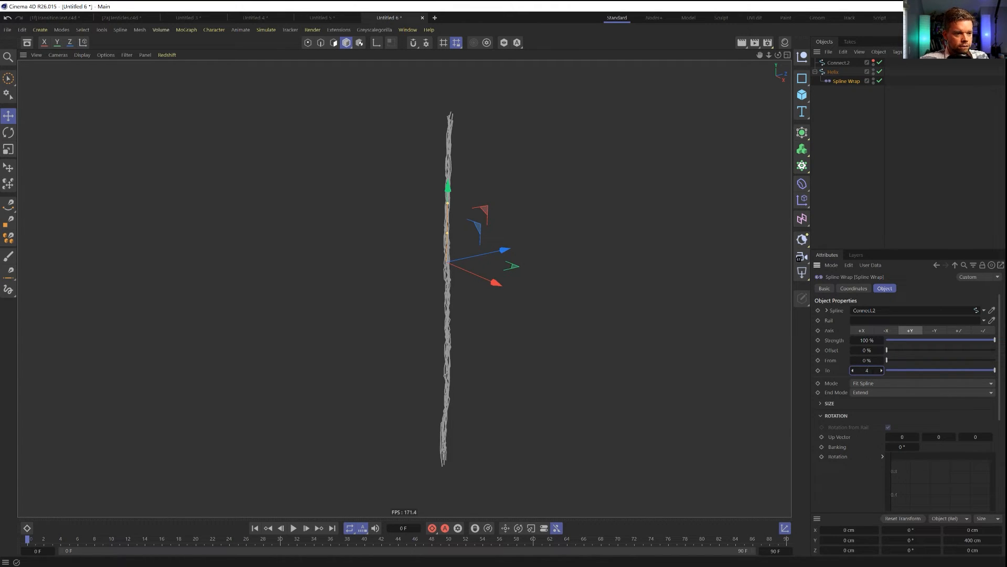
left_click(923, 416)
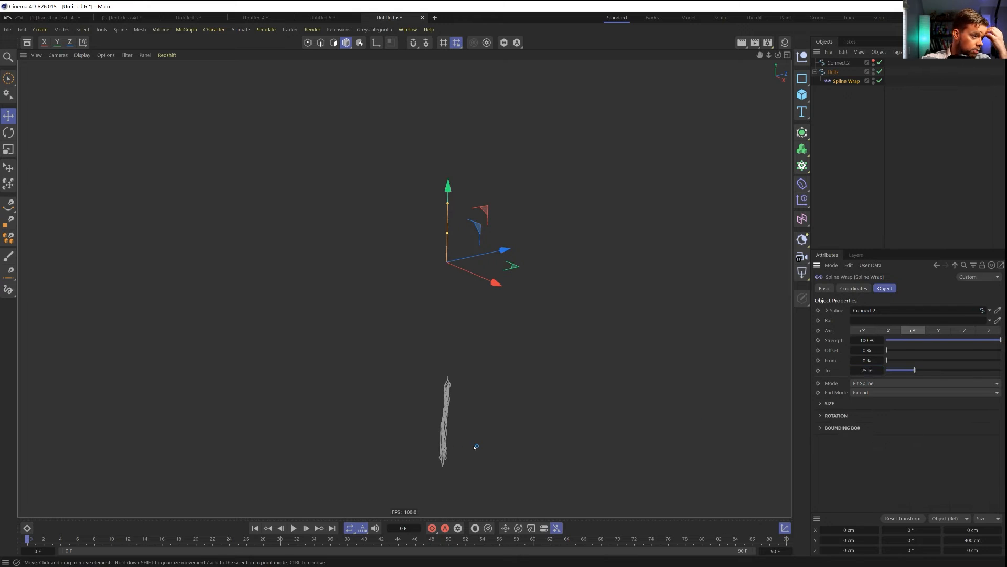
scroll(444, 444, "up", 10)
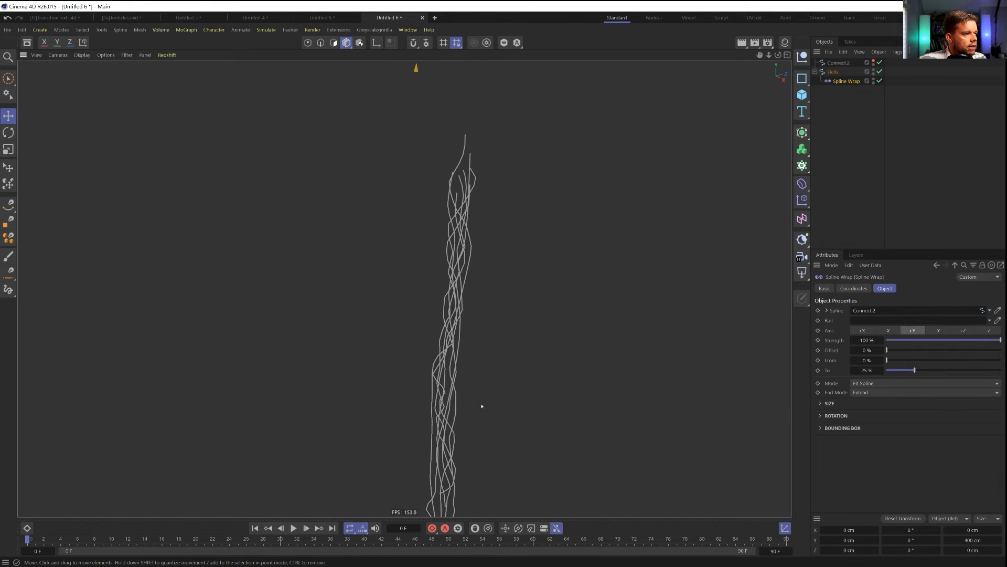
left_click_drag(560, 381, 490, 422, "alt")
scroll(493, 378, "down", 5)
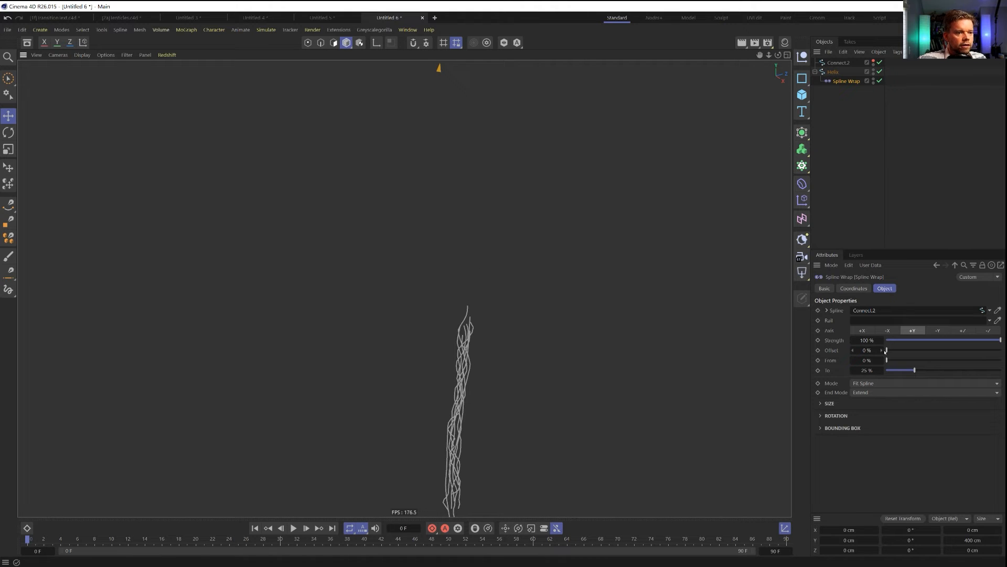
Set the Spline Wrap's To value to 50% and test sliding its Offset along the spline, returning Offset to 0%
left_click_drag(887, 350, 941, 349)
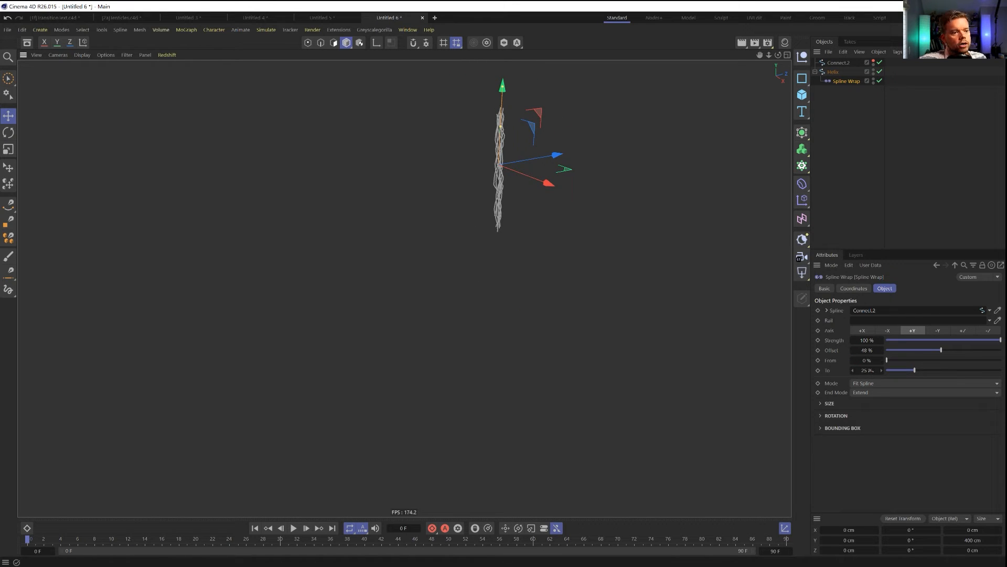
left_click(870, 370)
type("50")
key("Return")
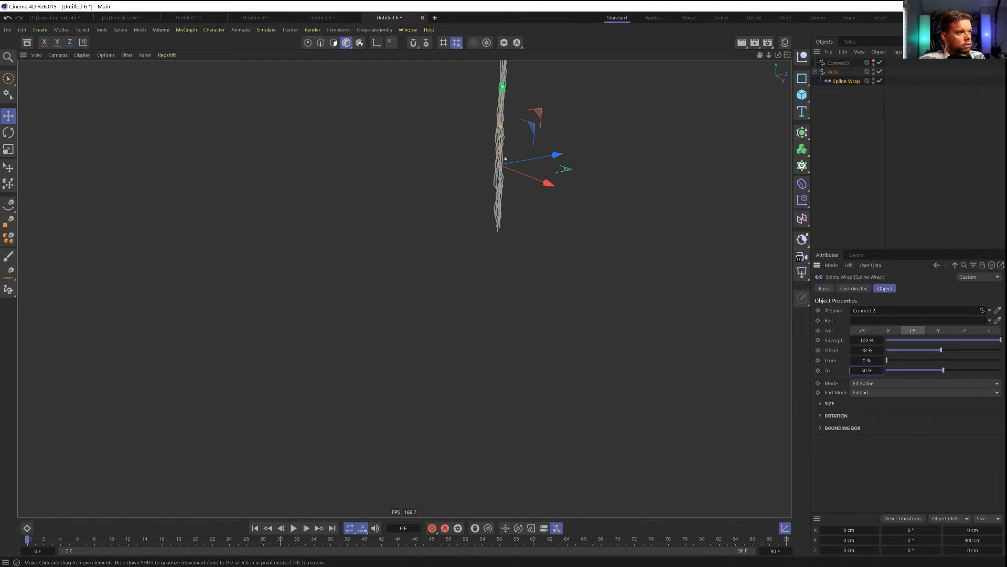
left_click_drag(939, 350, 885, 354)
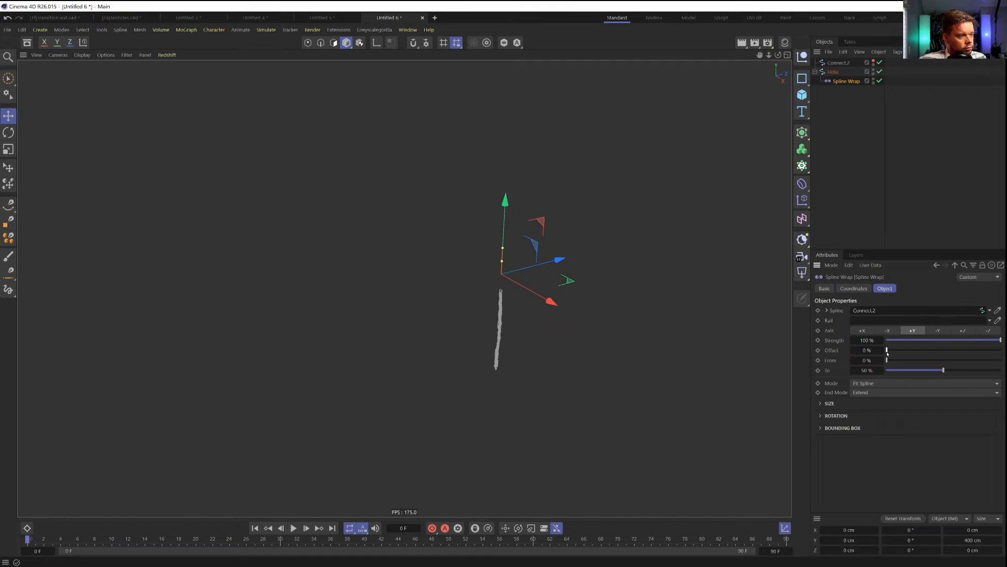
left_click_drag(889, 351, 798, 353)
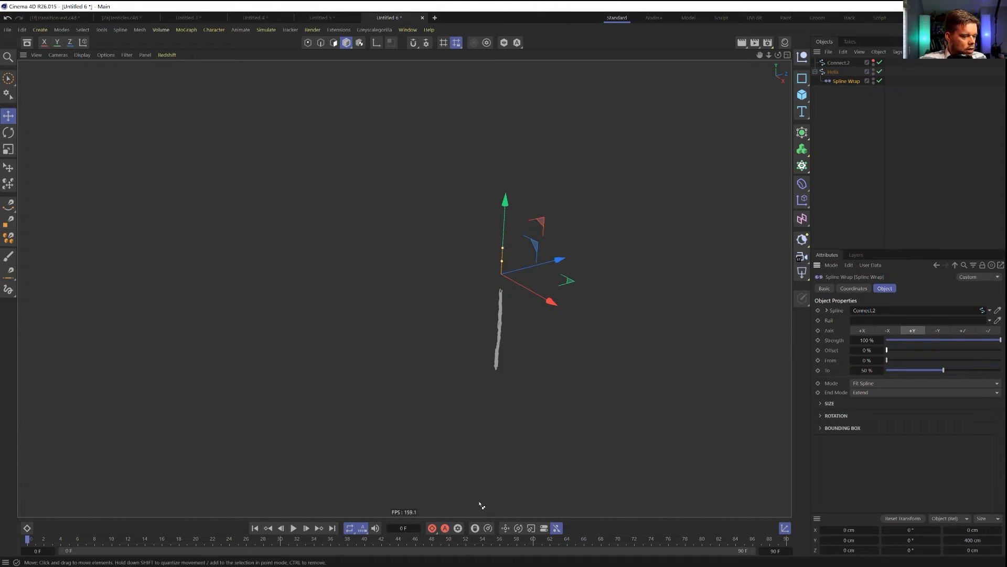
Set the default keyframe interpolation type to Linear in the project's animation settings
key("ctrl+d")
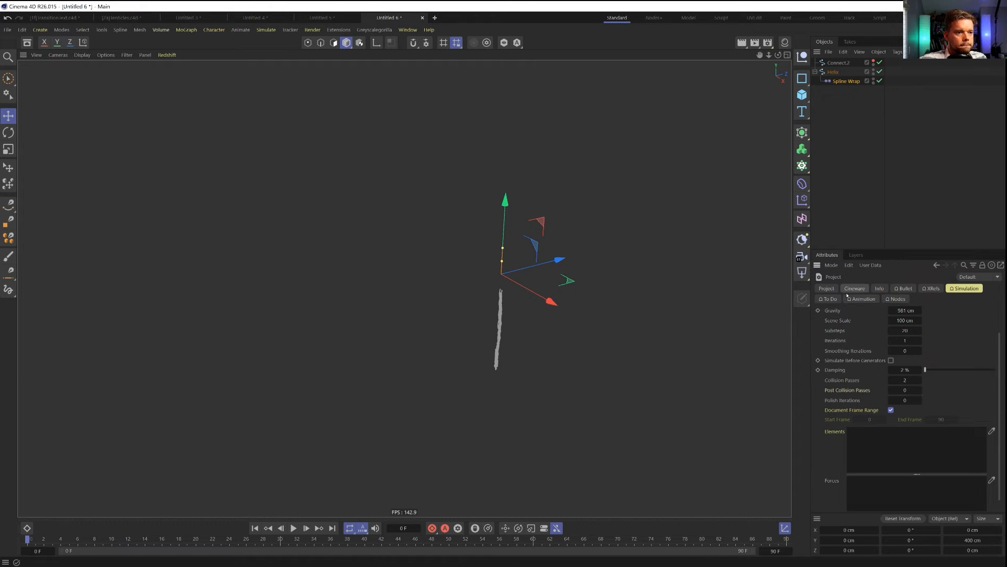
left_click(826, 288)
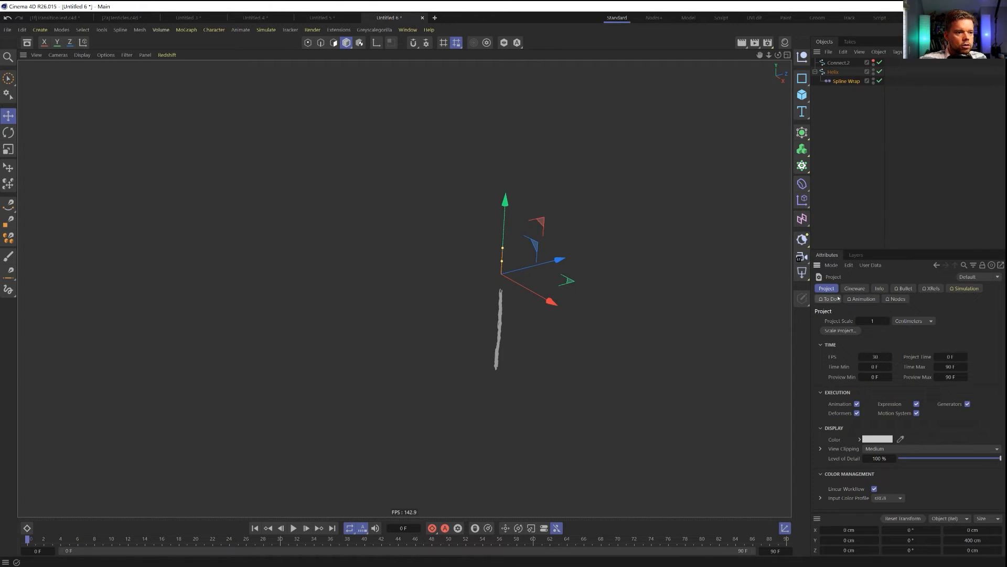
left_click(870, 299)
left_click(934, 331)
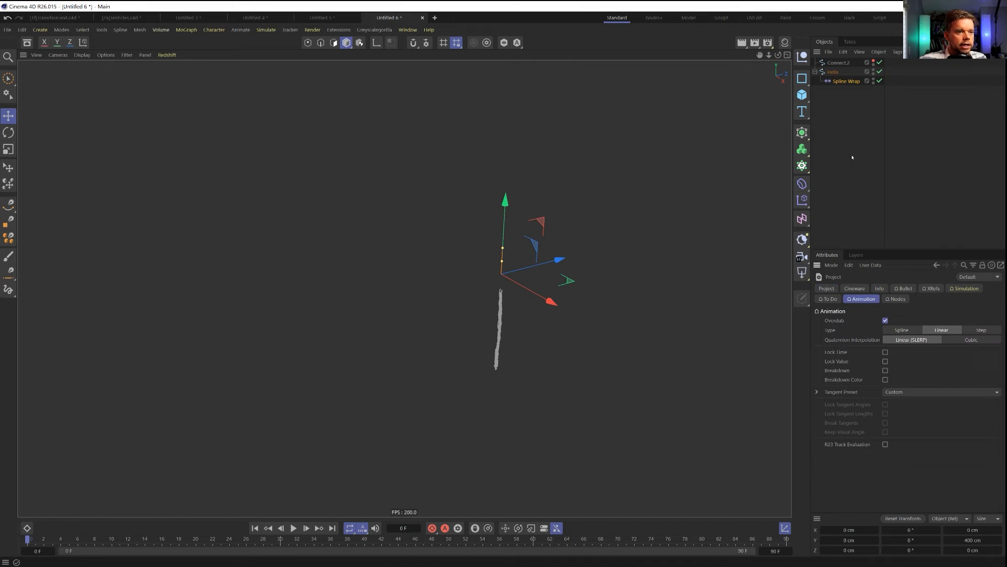
Keyframe the Spline Wrap's Offset at 0% on frame 0 and at 50% on frame 30
left_click(846, 81)
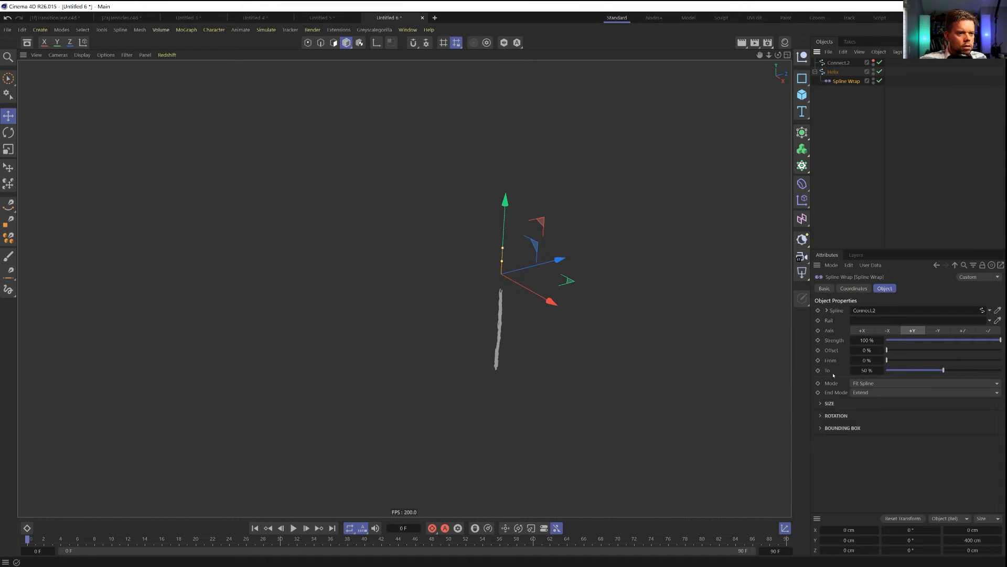
left_click(817, 351)
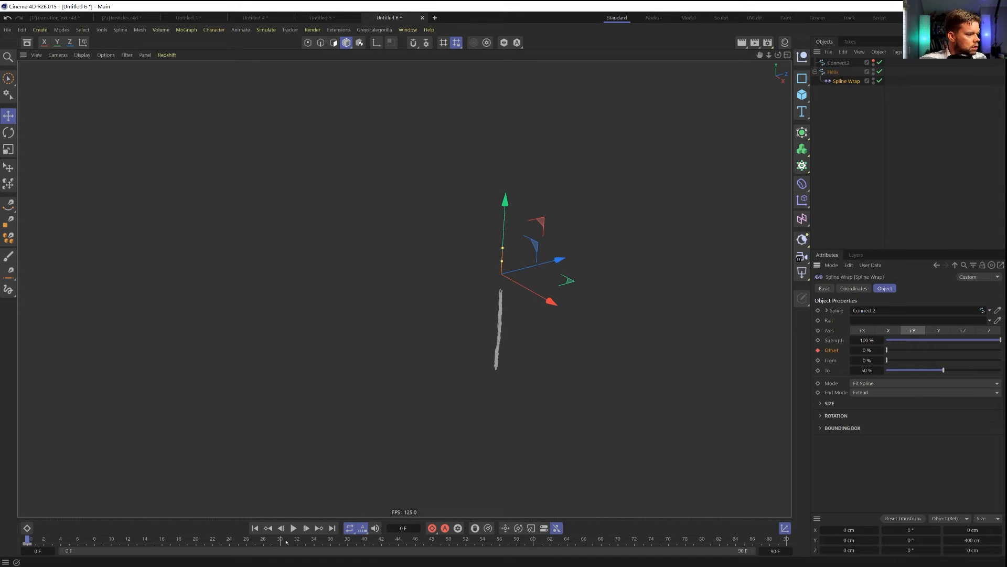
left_click(281, 540)
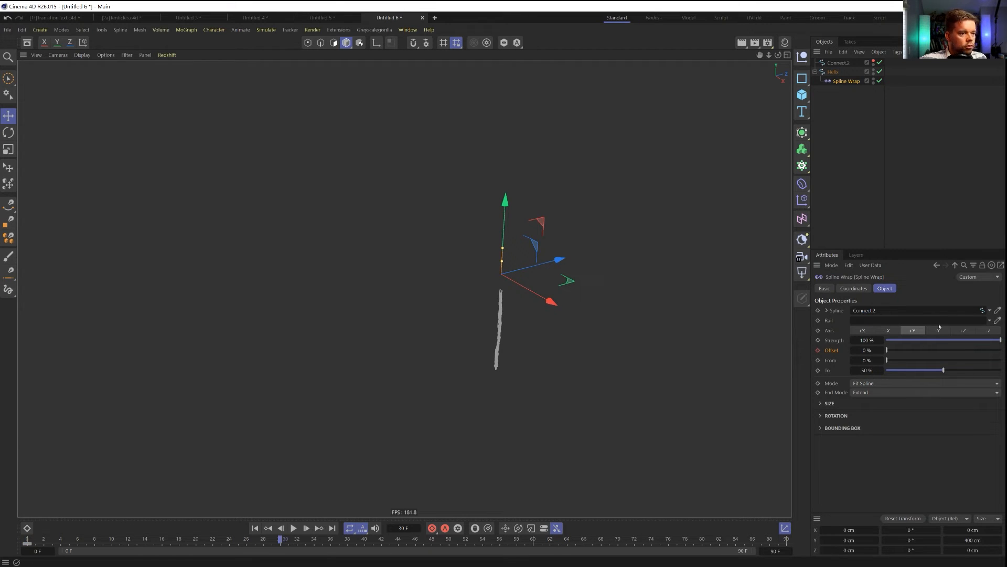
left_click(868, 350)
type("5")
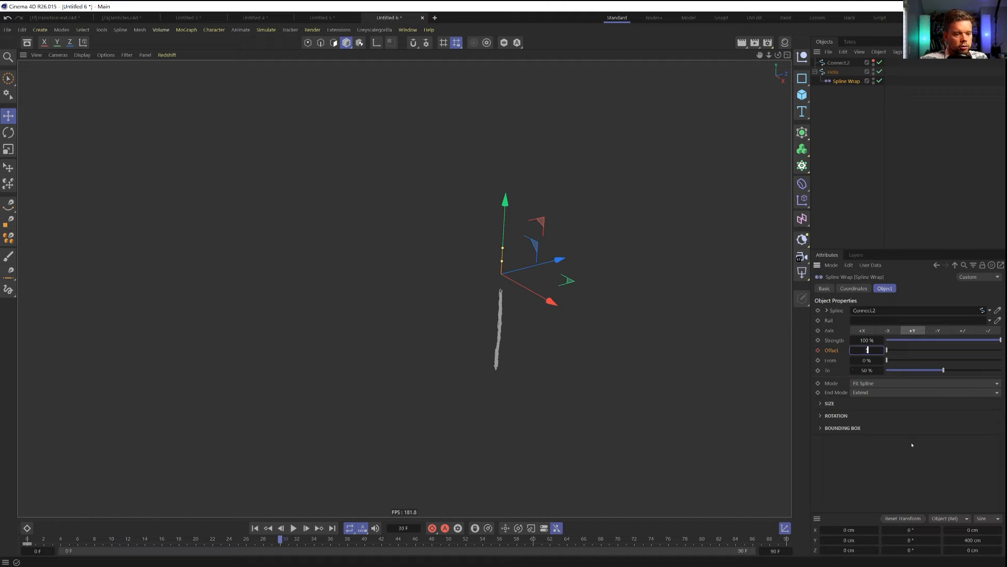
type("0")
key("Return")
left_click(818, 350)
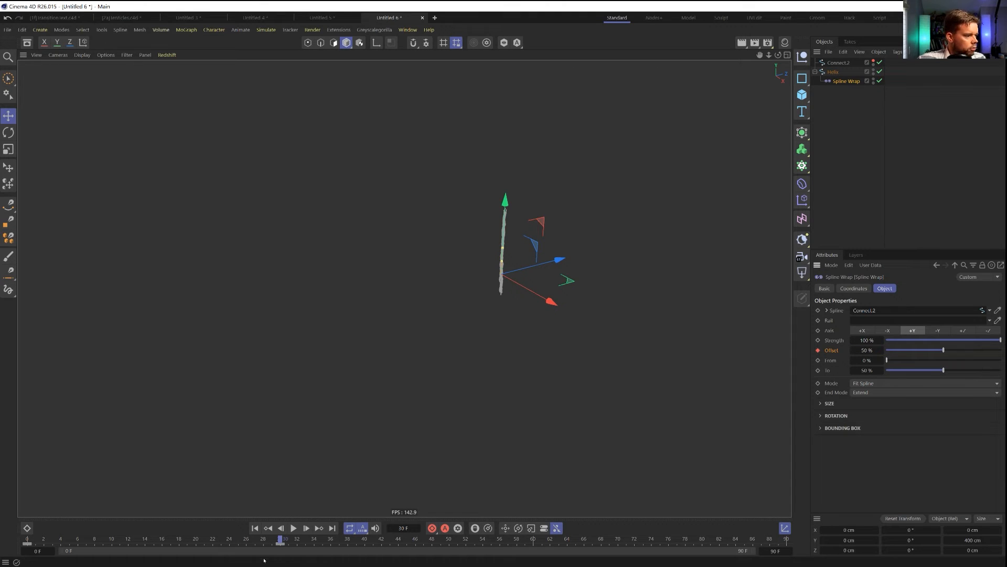
Open the timeline and enlarge it below the viewport, undoing the accidental extra keys at frames 60 and 90
left_click(27, 528)
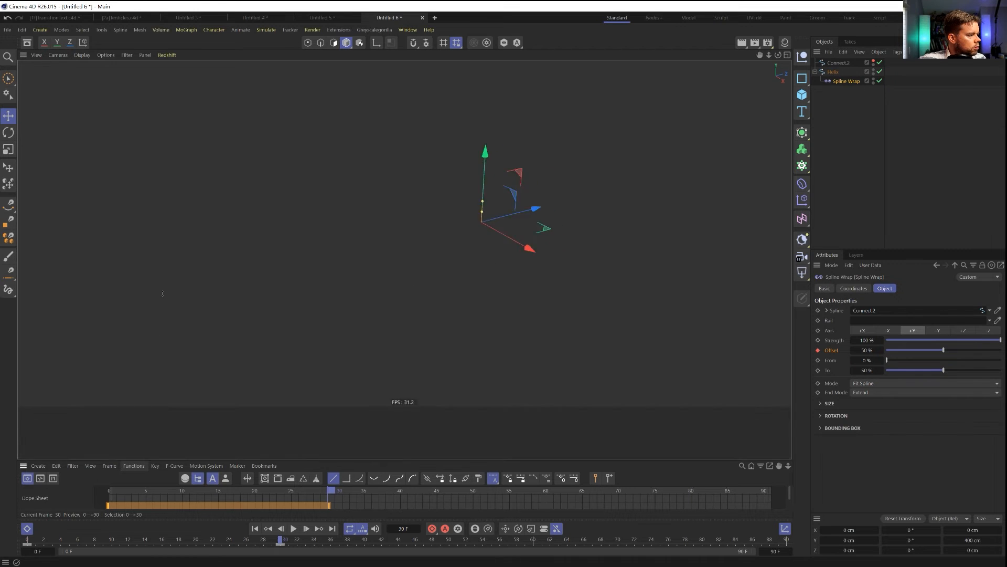
left_click_drag(163, 294, 171, 195)
left_click_drag(332, 308, 565, 266)
scroll(654, 312, "down", 2)
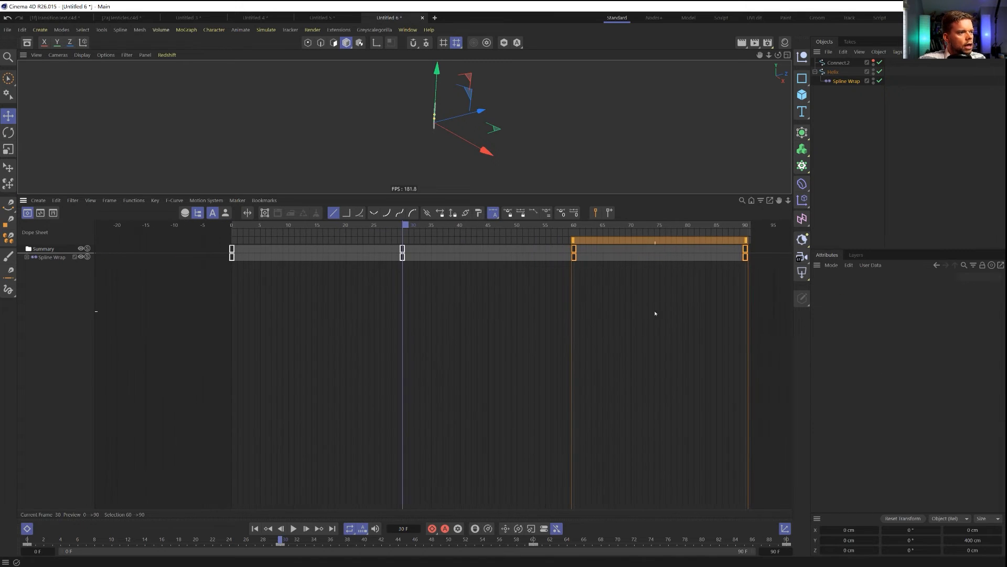
key("ctrl+z")
left_click_drag(514, 303, 194, 176)
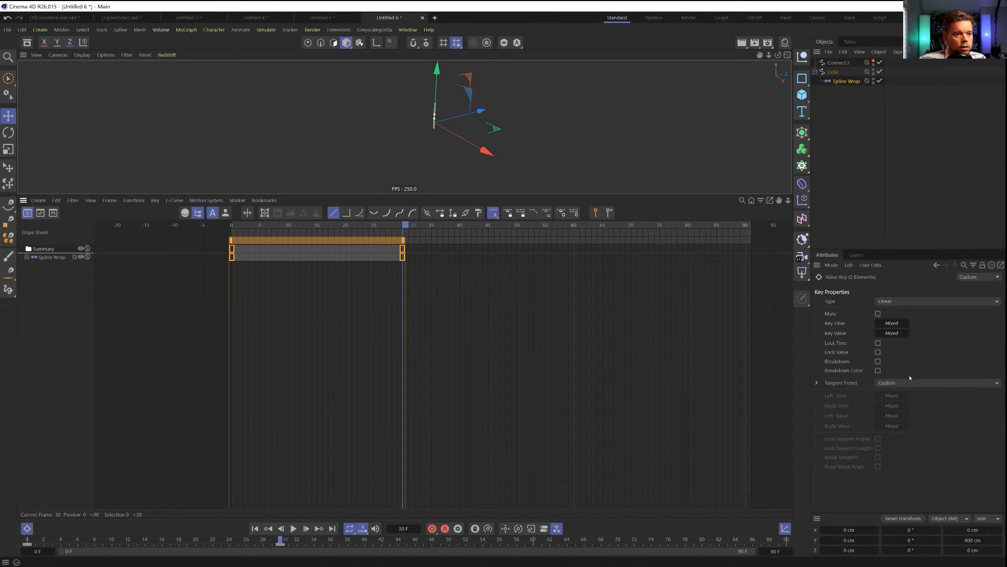
left_click(900, 384)
left_click(898, 304)
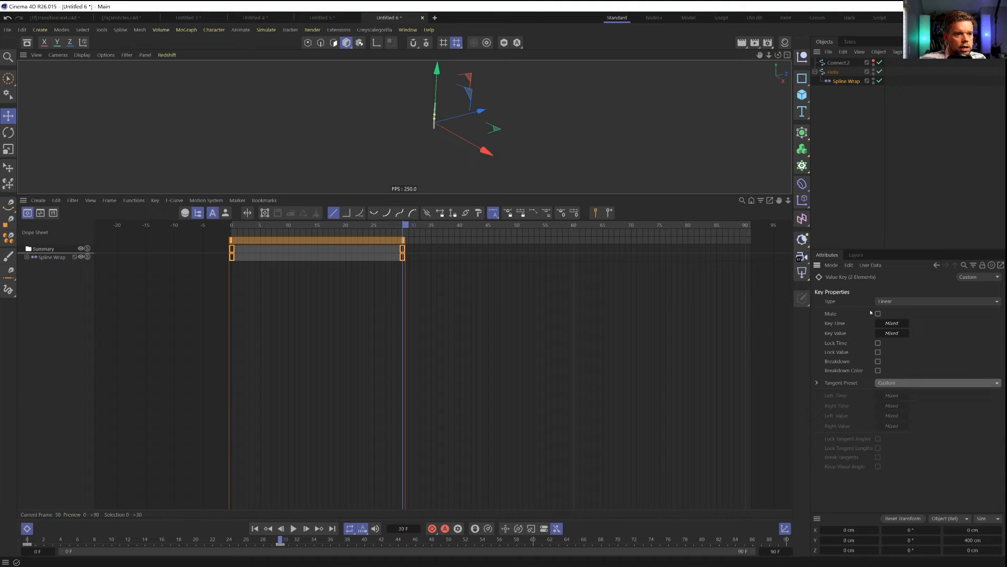
left_click(334, 244)
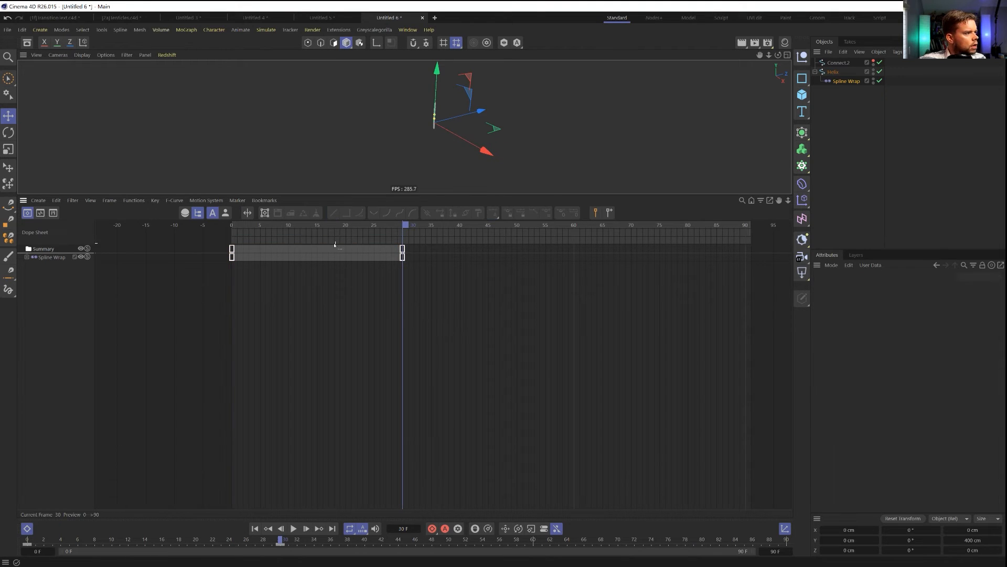
Set the Spline Wrap Offset track's After behavior to Oscillate
left_click(48, 256)
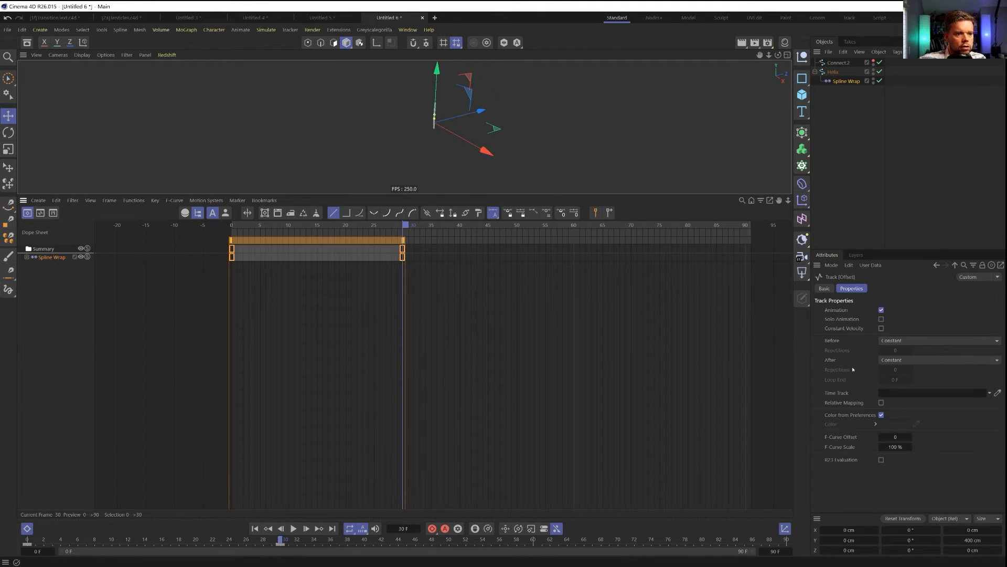
left_click(882, 360)
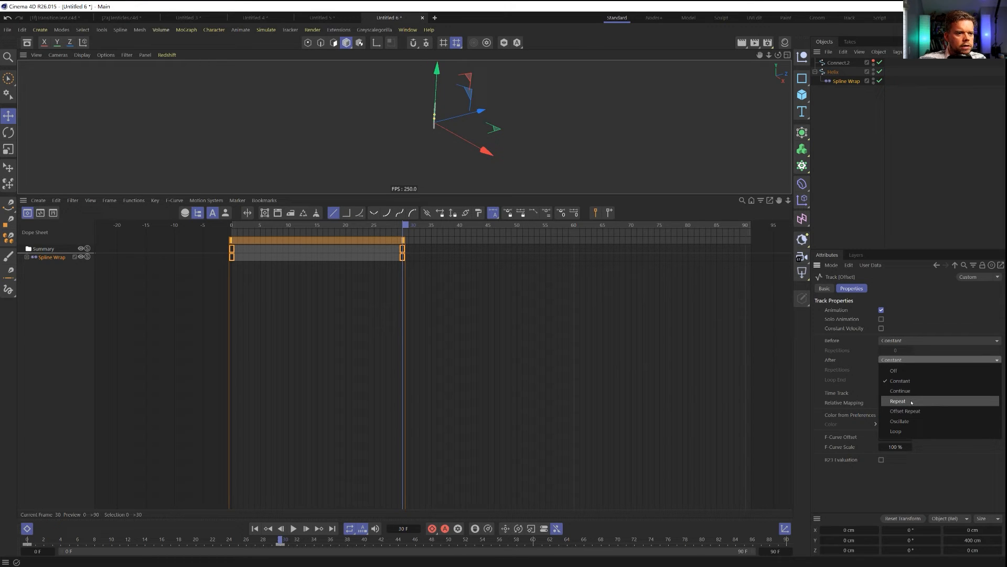
left_click(904, 421)
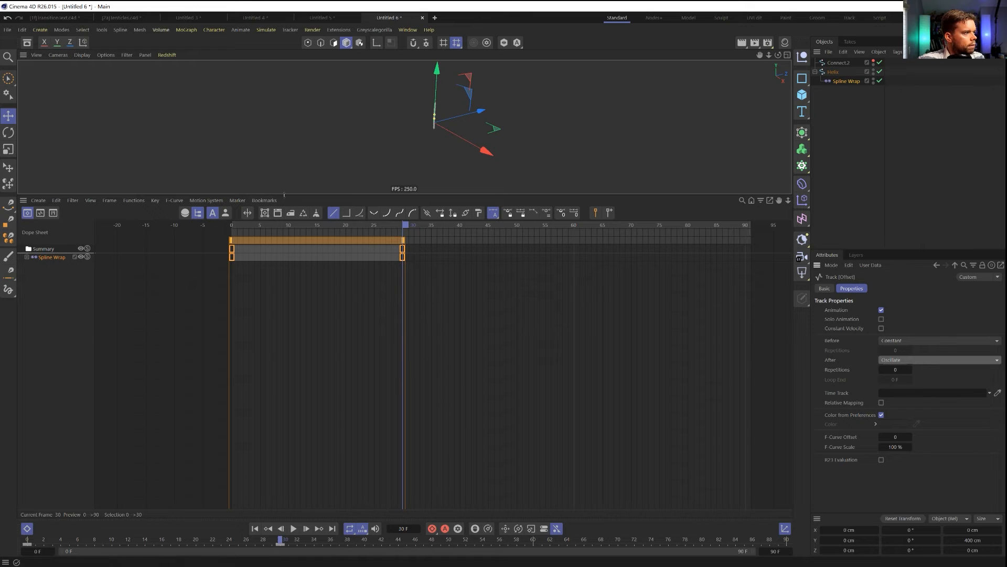
Give the viewport more room above the timeline and play the animation from the start to check the Offset motion
left_click_drag(284, 194, 284, 325)
left_click(255, 529)
left_click(294, 529)
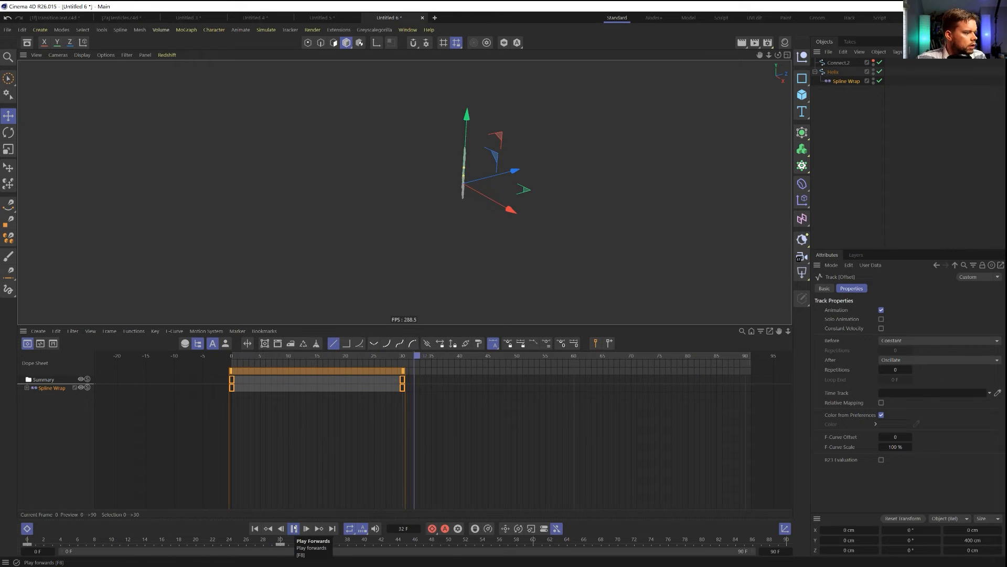
left_click(294, 528)
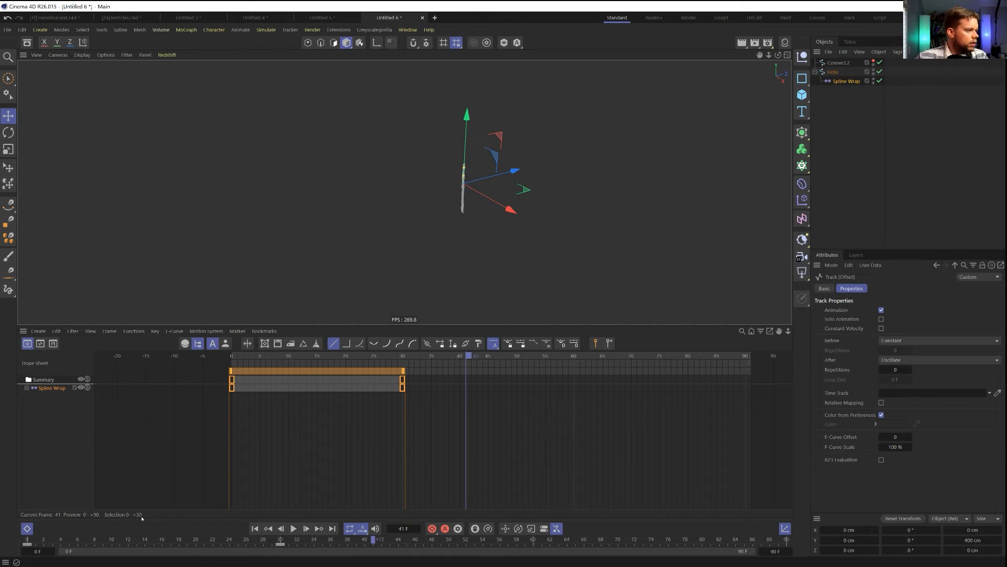
left_click(367, 414)
key("F8")
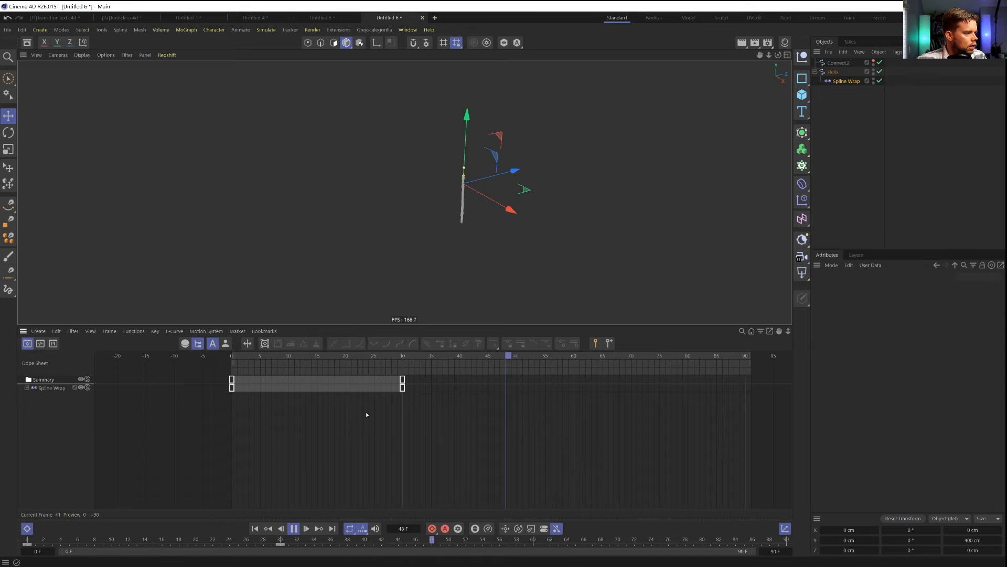
key("F8")
Show the Spline Wrap's Offset track in F-Curve mode and change both of its keys to Spline interpolation
left_click(39, 343)
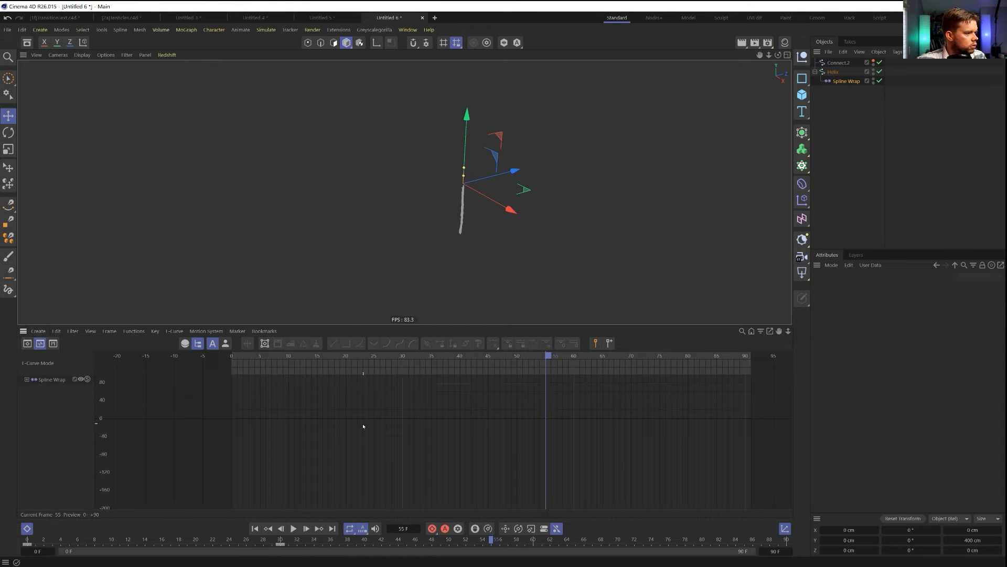
left_click(51, 379)
key("ctrl+a")
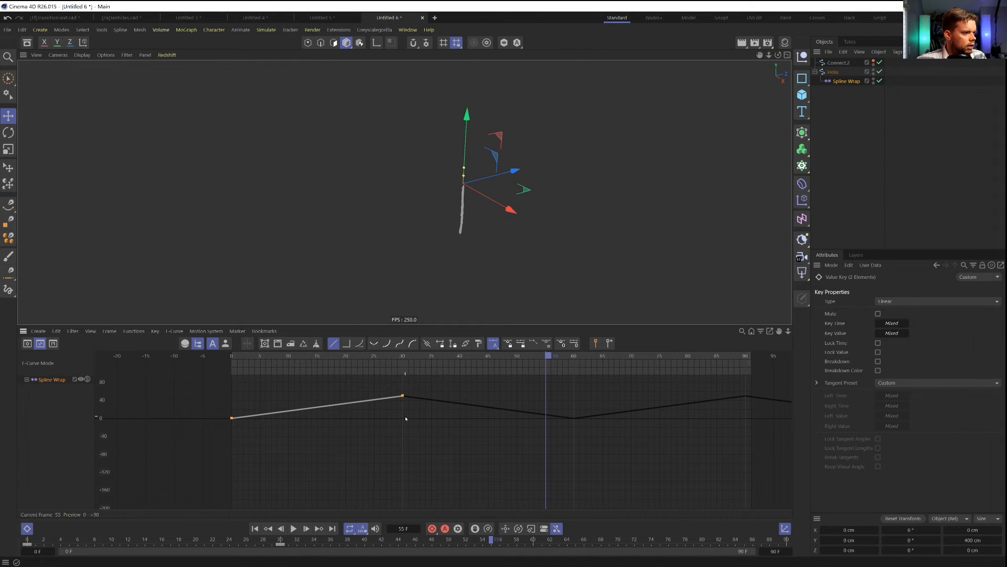
left_click(897, 301)
left_click(895, 312)
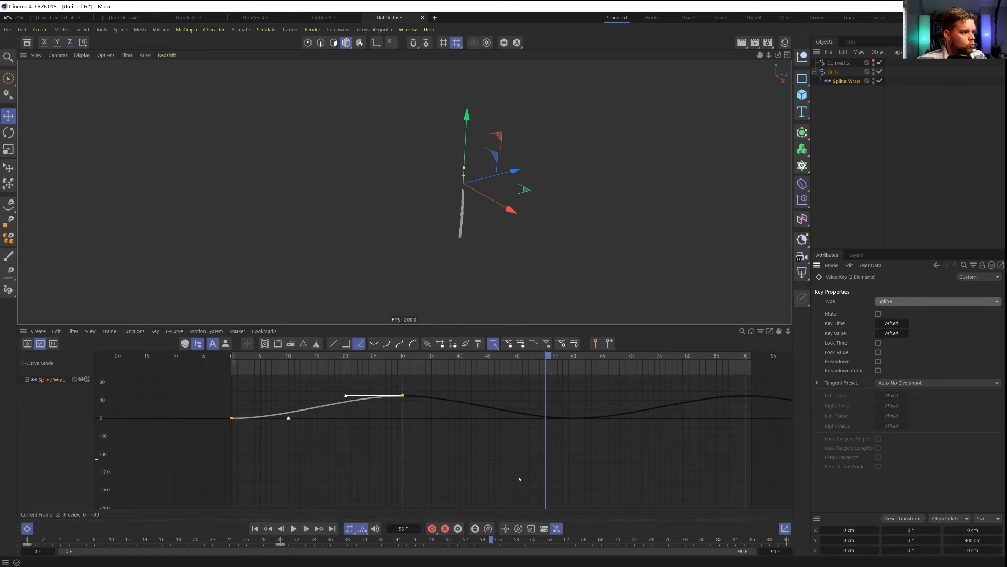
Play the animation from the start to check the smoothed oscillating Offset motion, and return to frame 0
left_click_drag(435, 412, 365, 385)
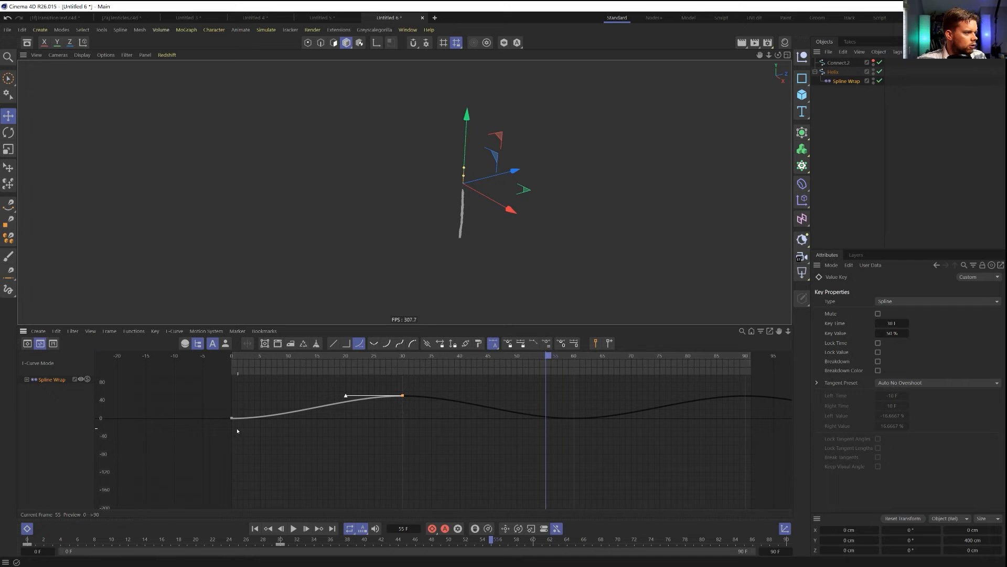
left_click(255, 528)
left_click(294, 528)
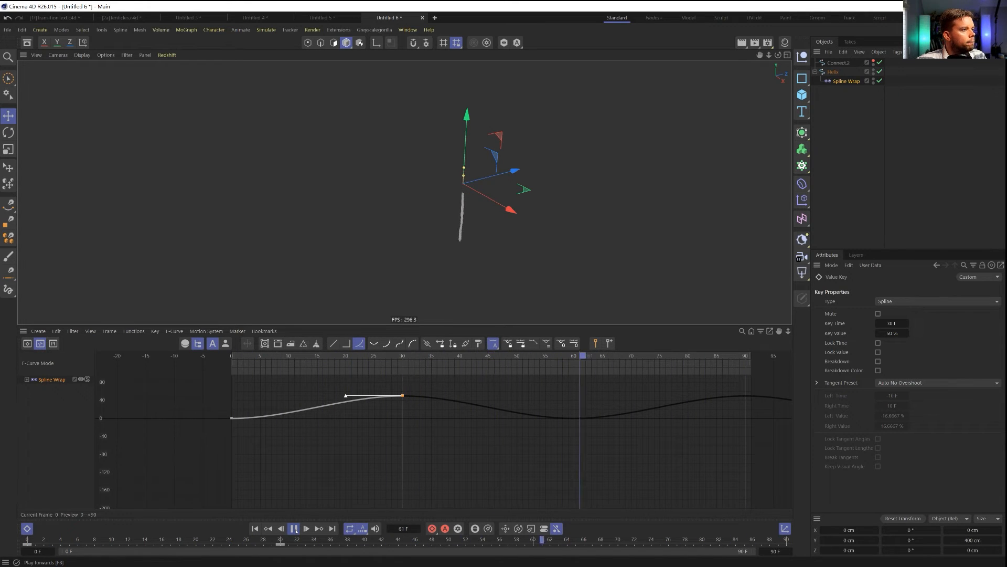
left_click(294, 528)
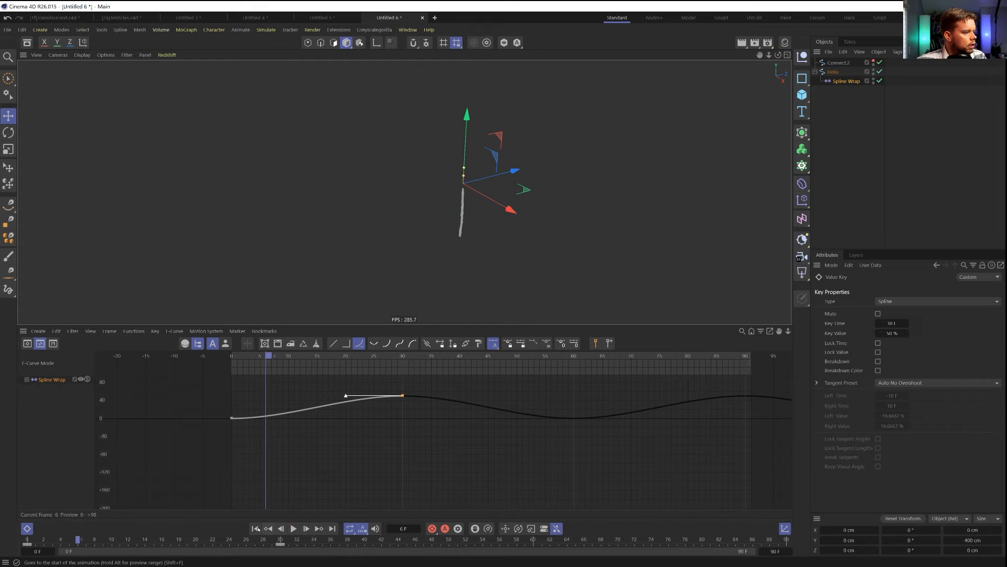
key("shift+f")
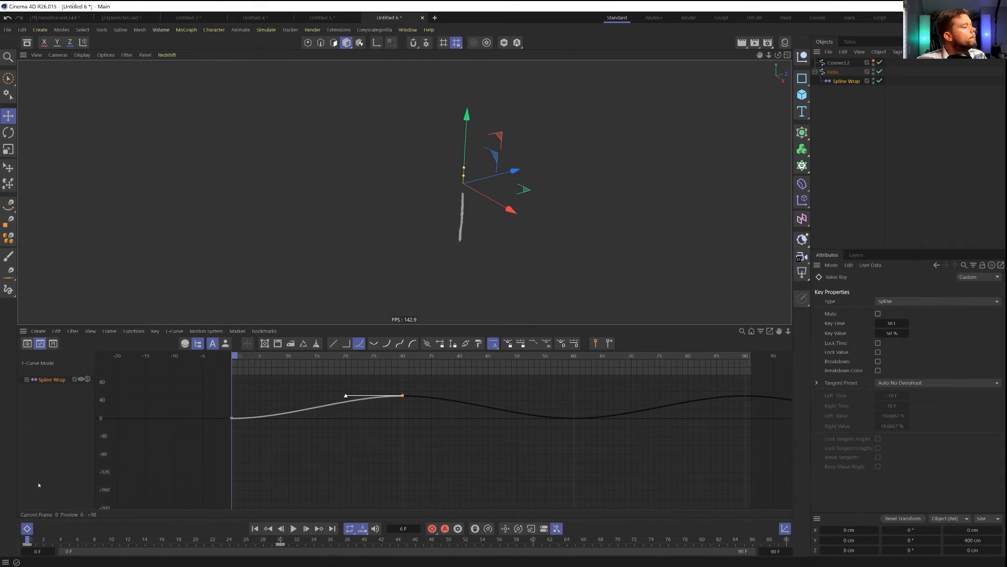
Close the timeline and save the scene as [2b]Tenticles.c4d in the Episode 12 SceneFiles folder
left_click(28, 529)
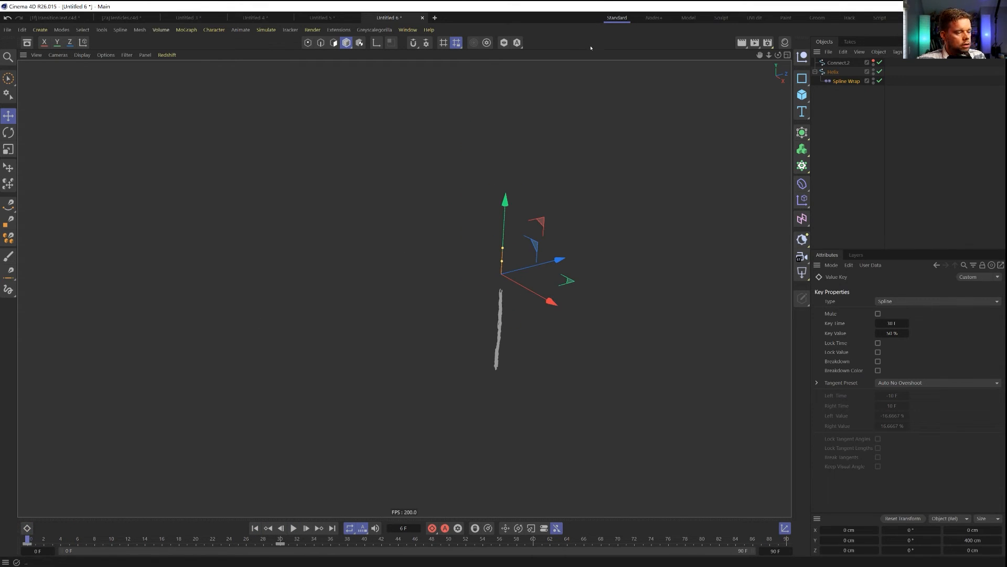
key("ctrl+s")
left_click(193, 136)
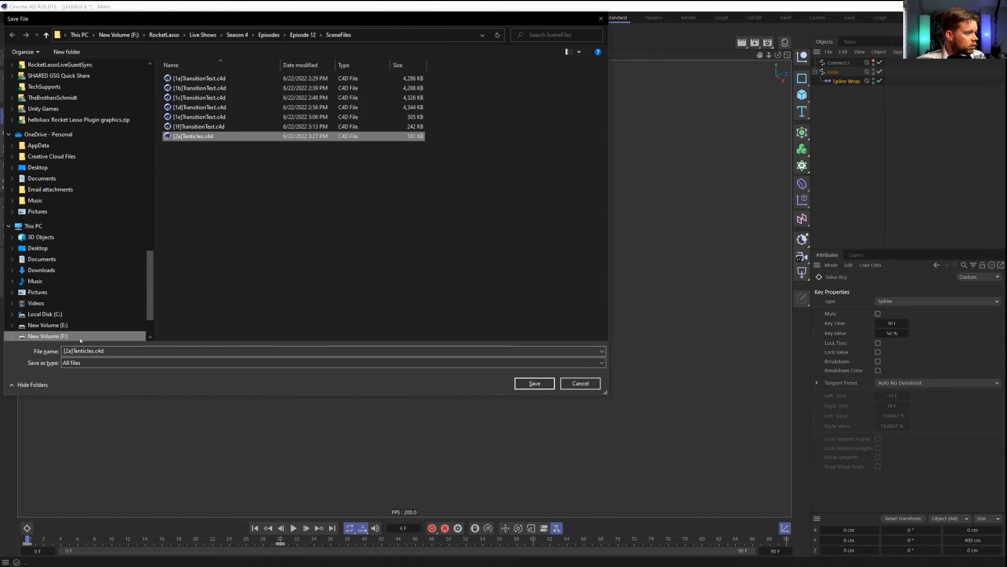
left_click(73, 351)
left_click(73, 351)
key("Left")
key("BackSpace")
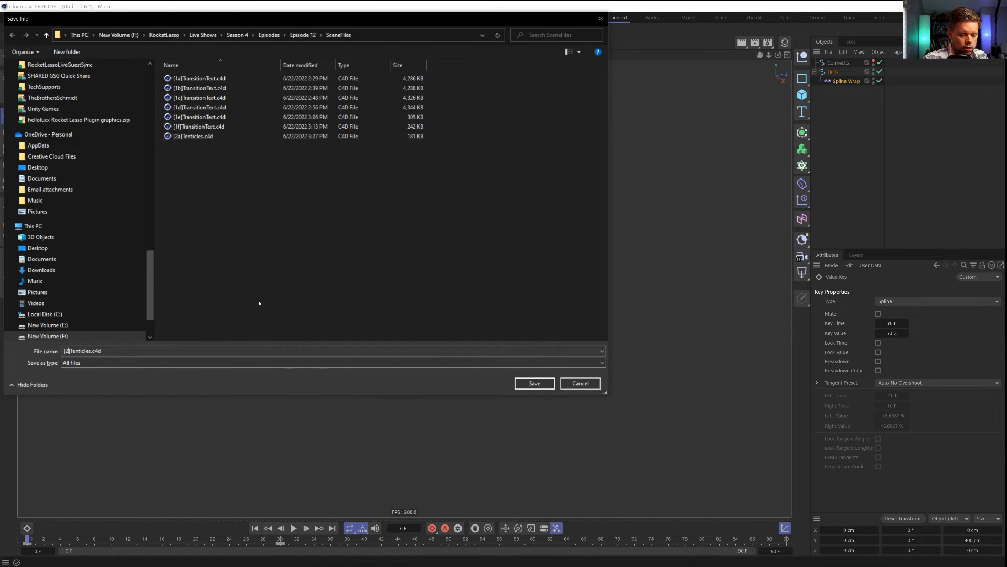
key("Return")
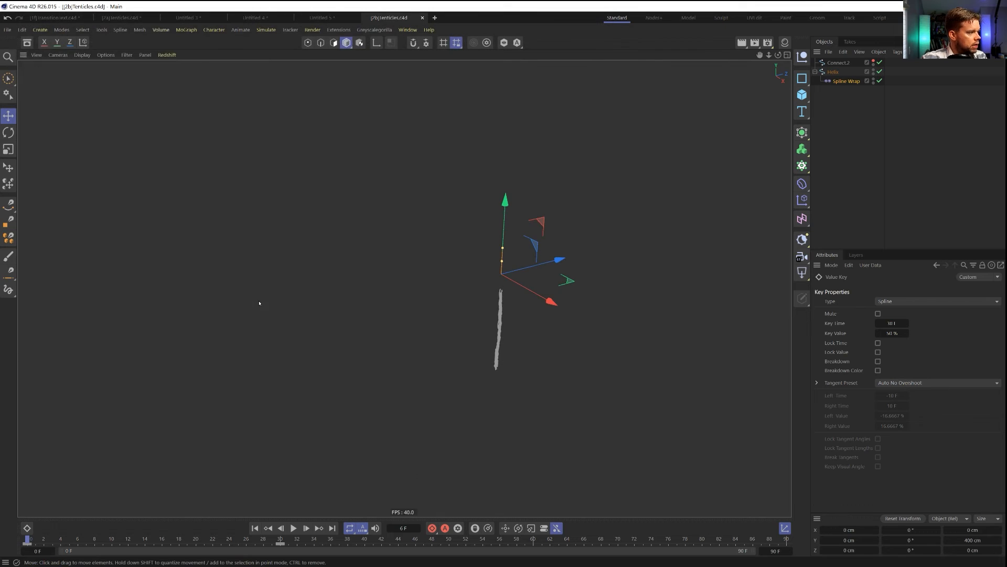
Show the Connect.2 spline and centre all of its points at 0 cm on X, Y and Z, finishing in model mode
left_click(833, 72)
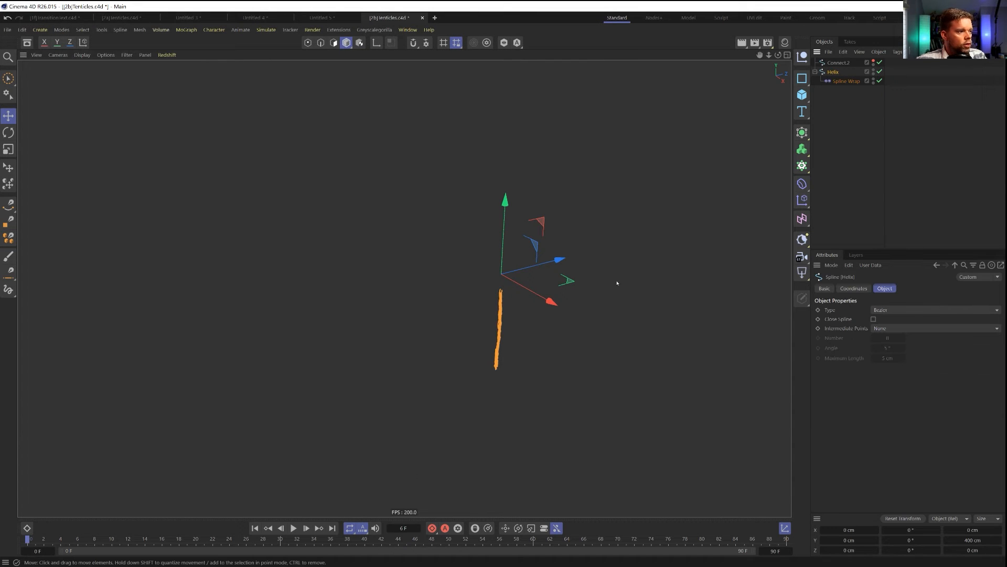
left_click(840, 63)
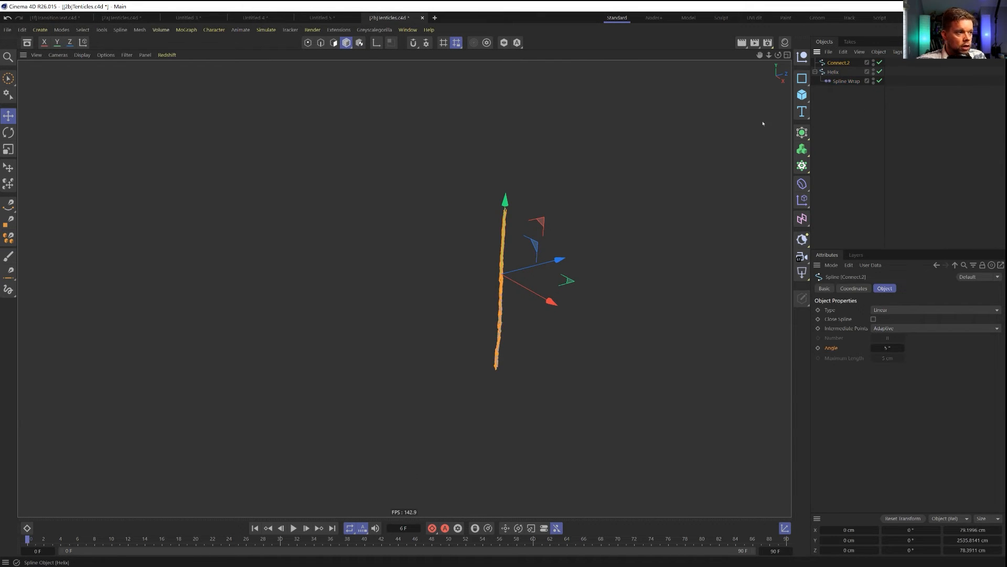
left_click_drag(461, 302, 386, 282, "alt")
left_click(308, 42)
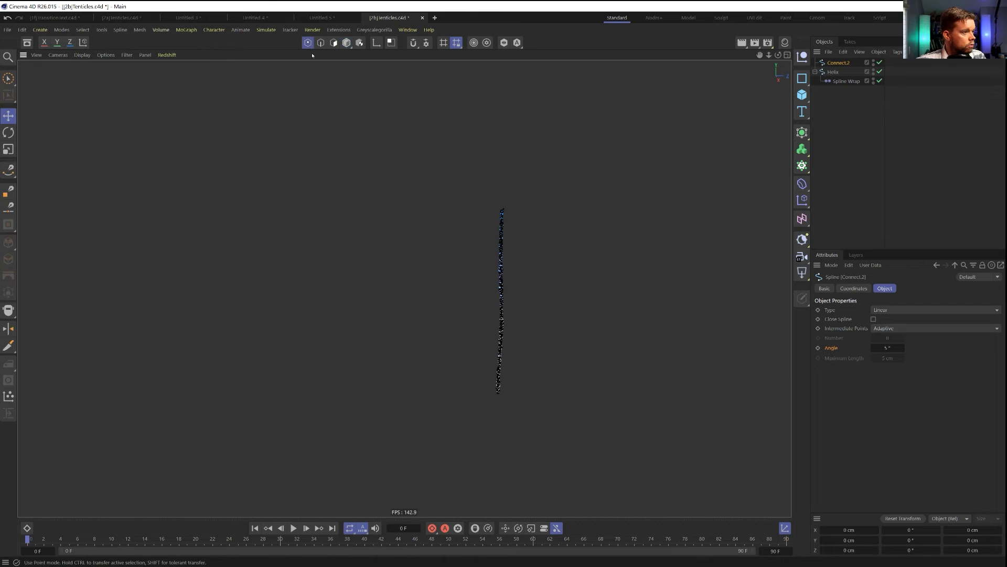
key("ctrl+a")
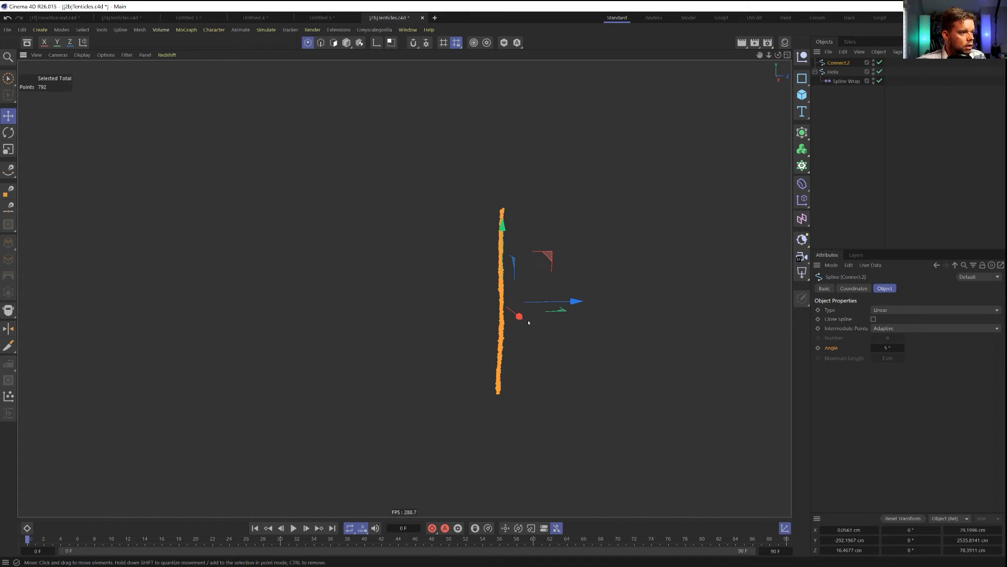
left_click(857, 530)
type("0")
left_click(849, 540)
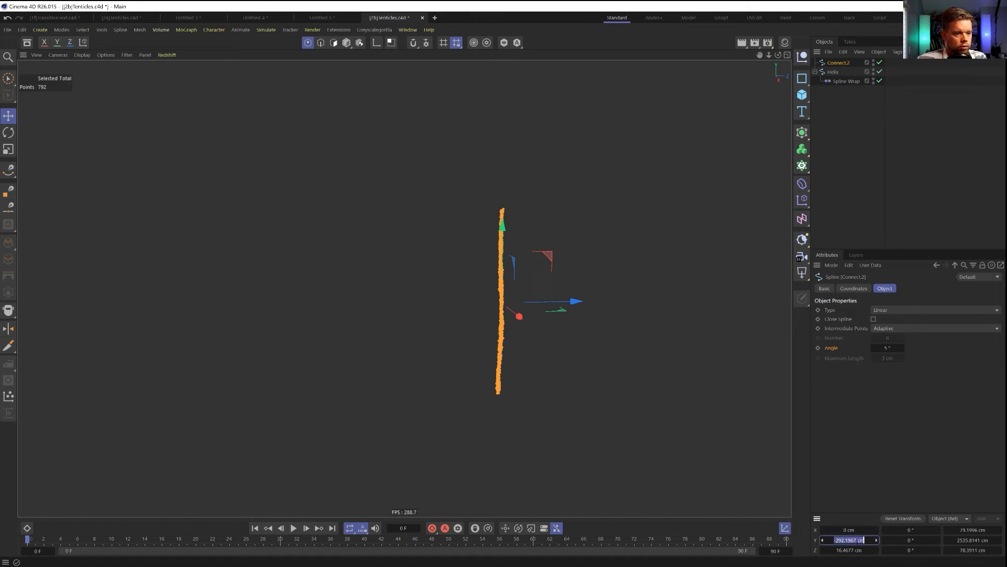
type("0")
left_click(849, 549)
type("0")
key("Return")
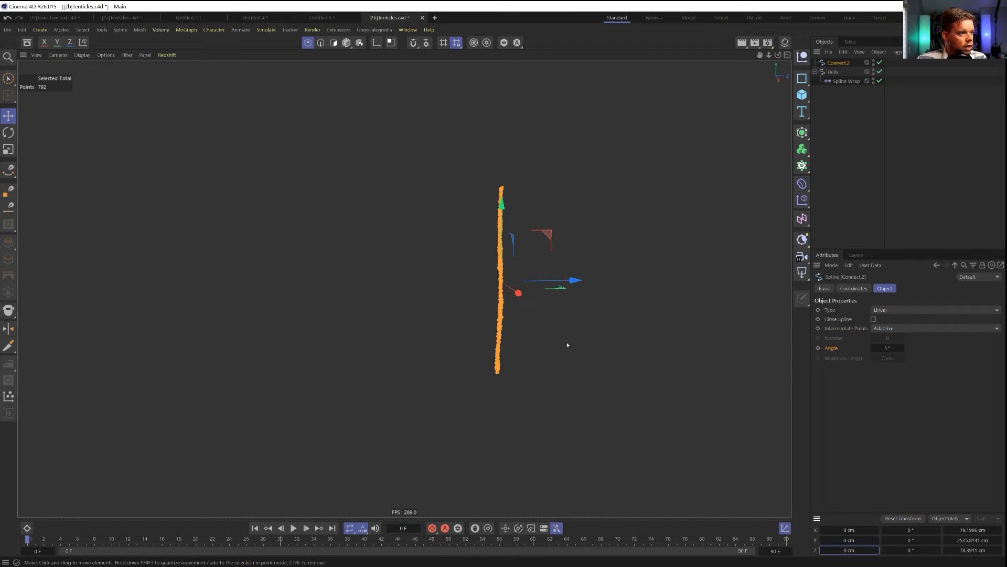
left_click(346, 43)
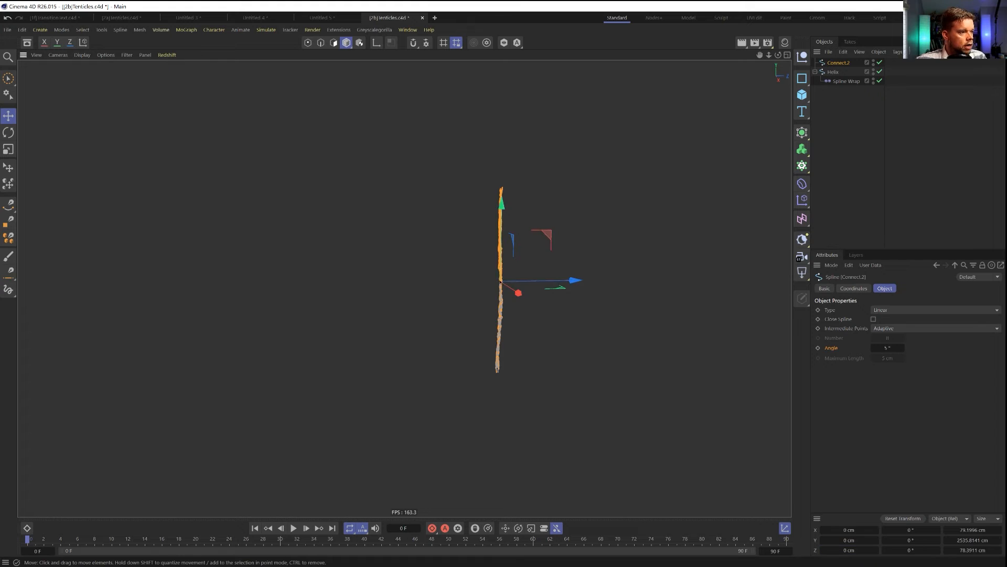
Paste the straight helix and move it beside the strands to about 133 cm in Z and about -1247 cm in Y
scroll(501, 282, "up", 3)
mouse_move(523, 295)
left_mouse_down("alt")
mouse_move(560, 301)
mouse_move(509, 299)
left_mouse_up("alt")
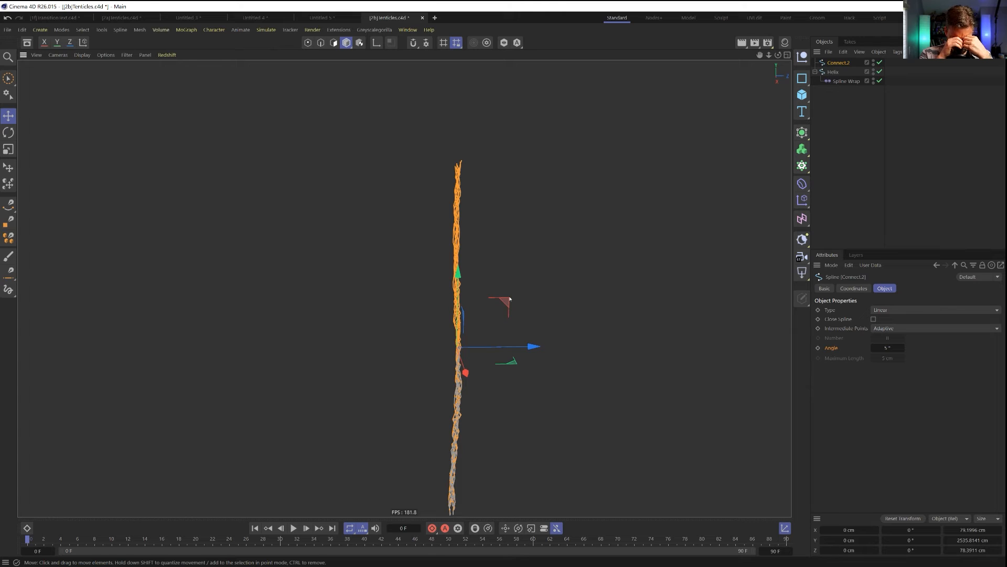
middle_click_drag(488, 246, 503, 131, "alt")
middle_click_drag(467, 282, 477, 310, "alt")
left_click(845, 155)
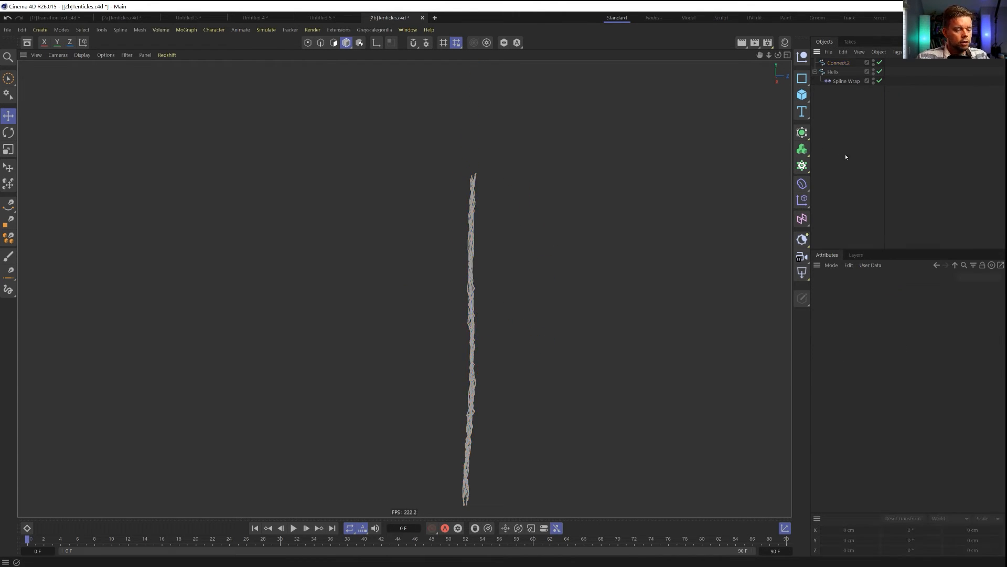
key("ctrl+v")
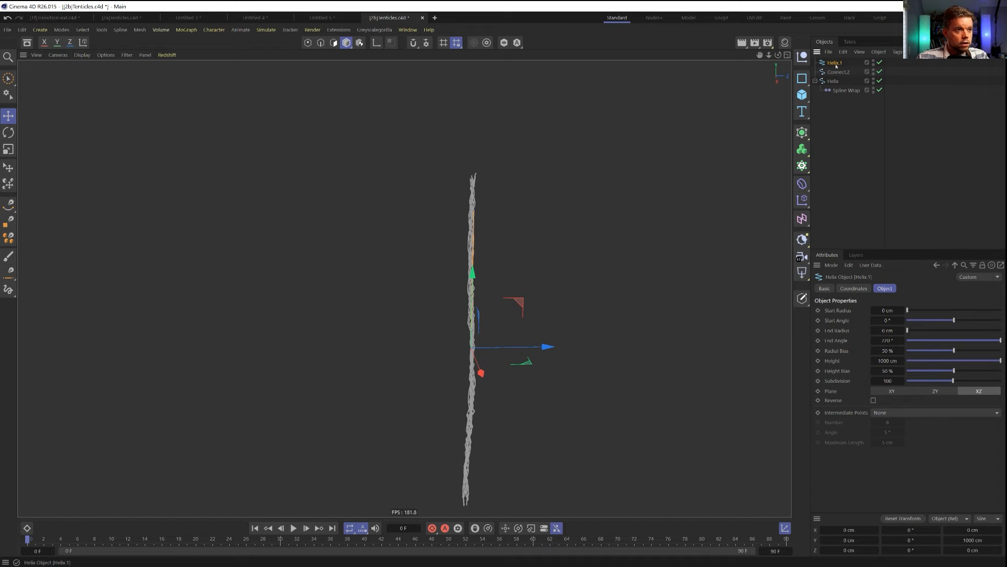
left_click_drag(545, 346, 559, 347)
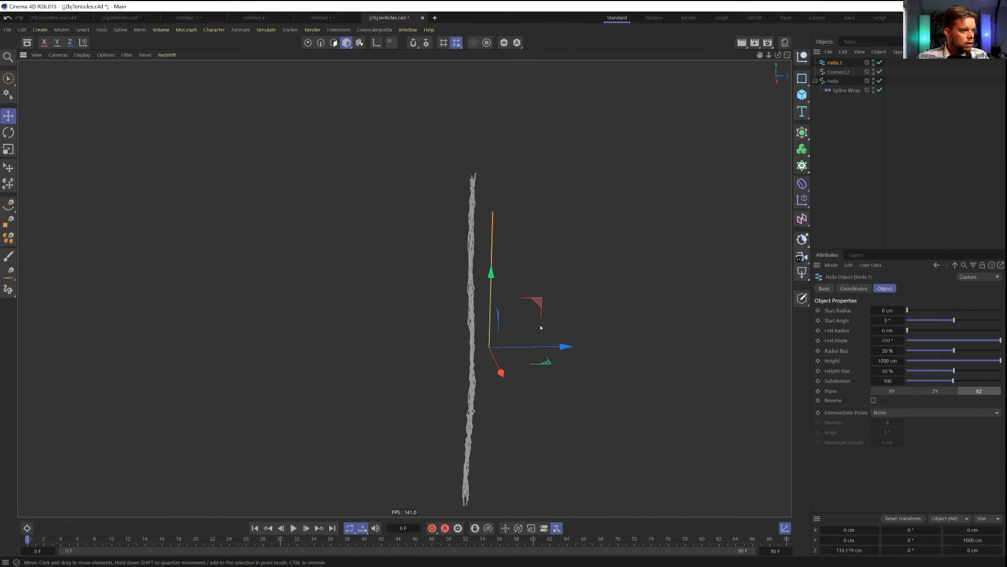
left_click_drag(488, 284, 485, 433)
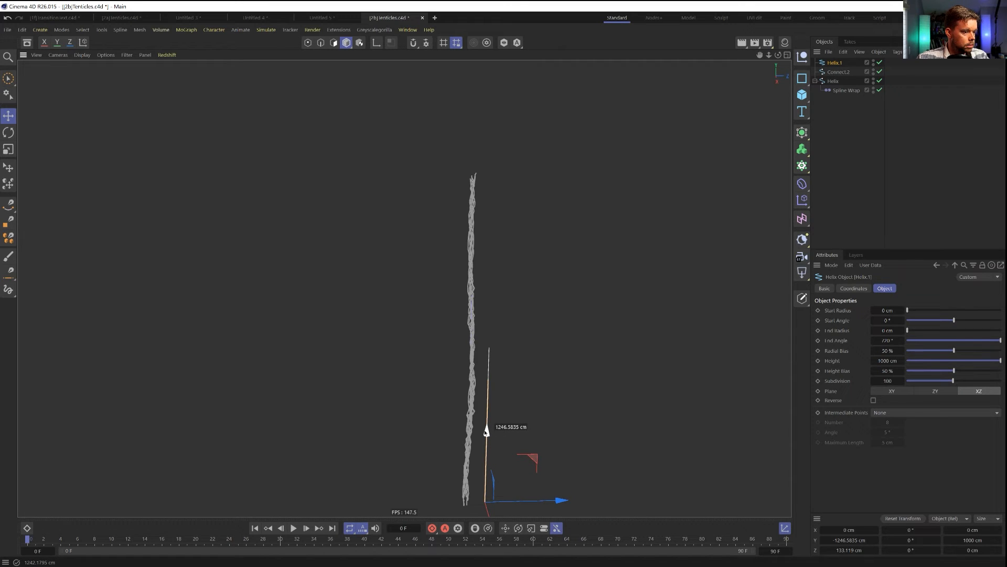
left_click_drag(486, 431, 486, 431)
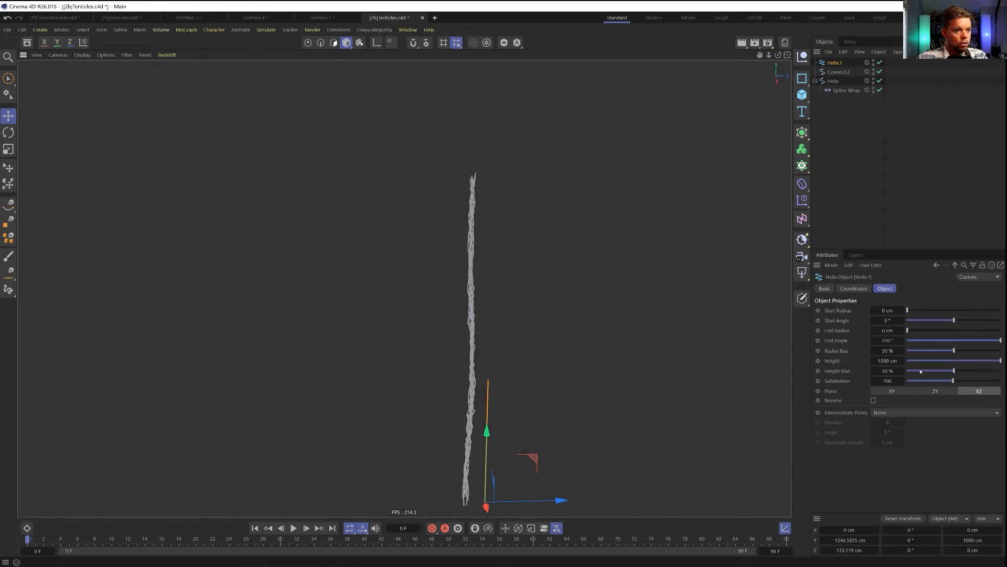
Scale the pasted helix up to the strands' length, about 2504 cm high, and set its Subdivision to 10
key("t")
left_click_drag(485, 501, 677, 497)
left_click(834, 62)
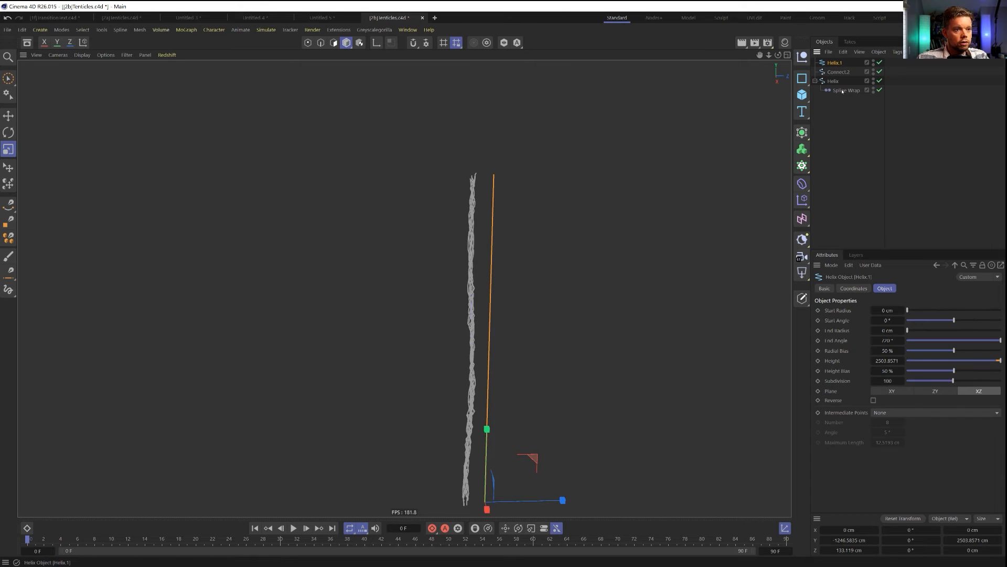
left_click(887, 380)
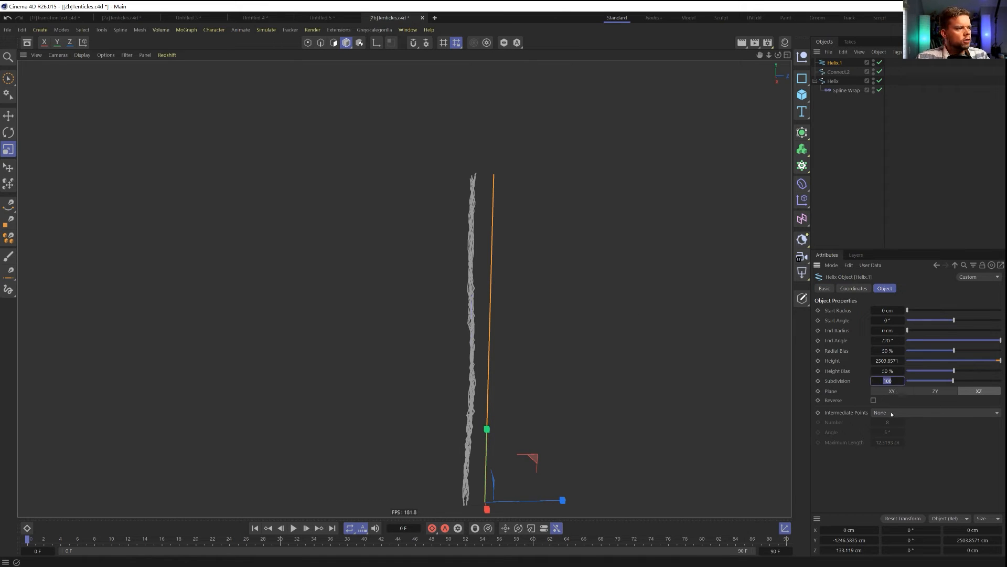
type("10")
key("Return")
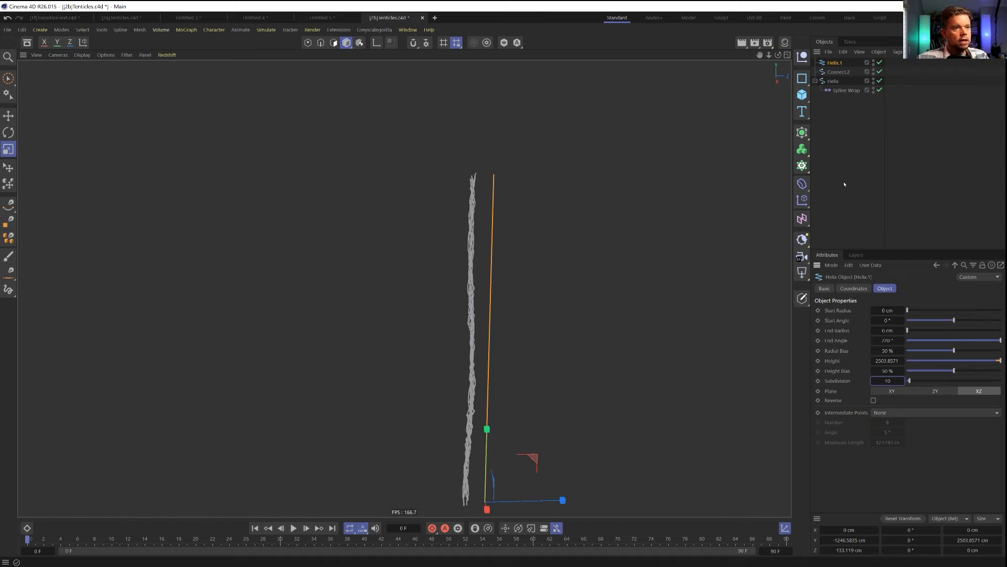
Make the Helix.1 object editable and convert the spline with all its points selected into a joint chain using Spline to Joints
key("c")
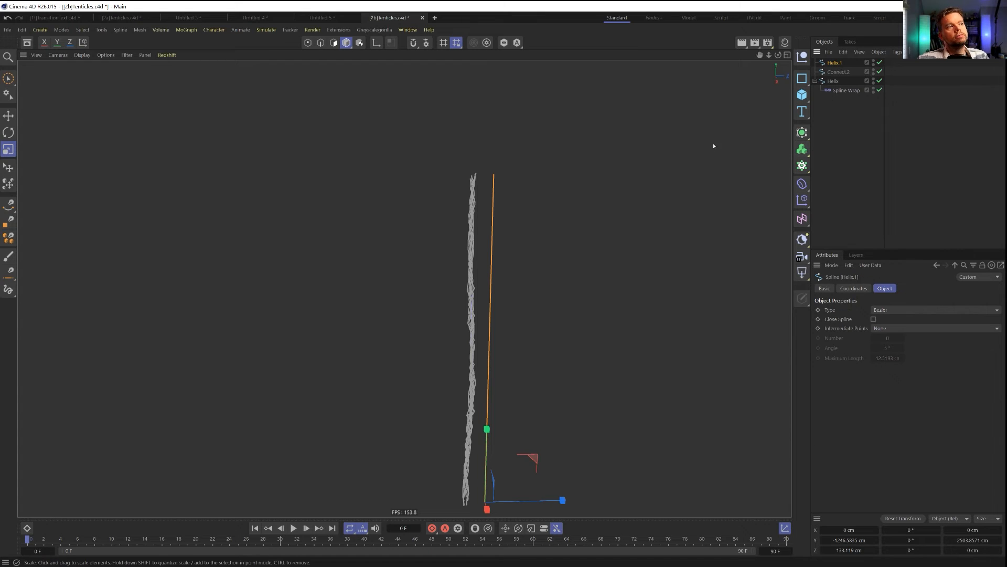
key("Return")
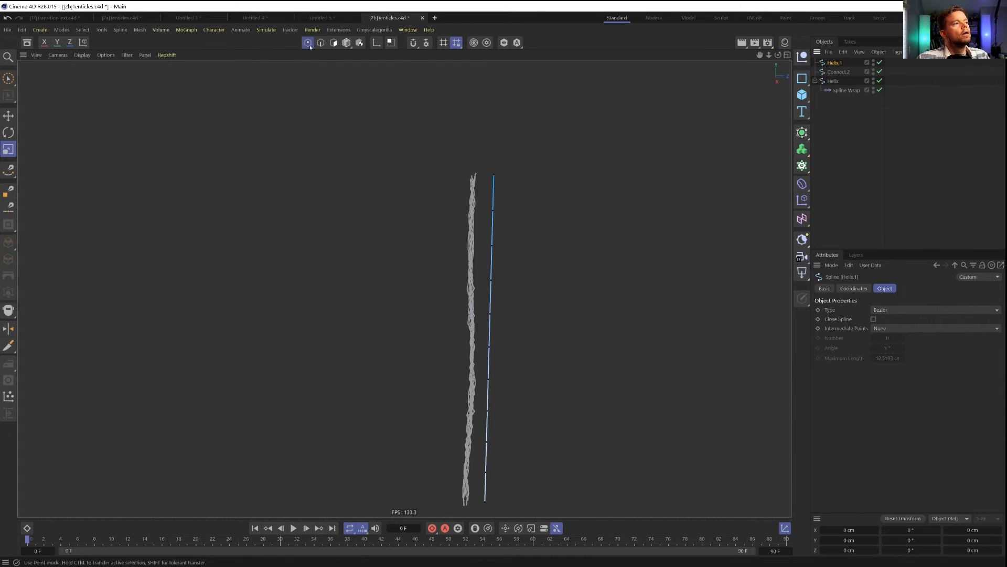
key("ctrl+a")
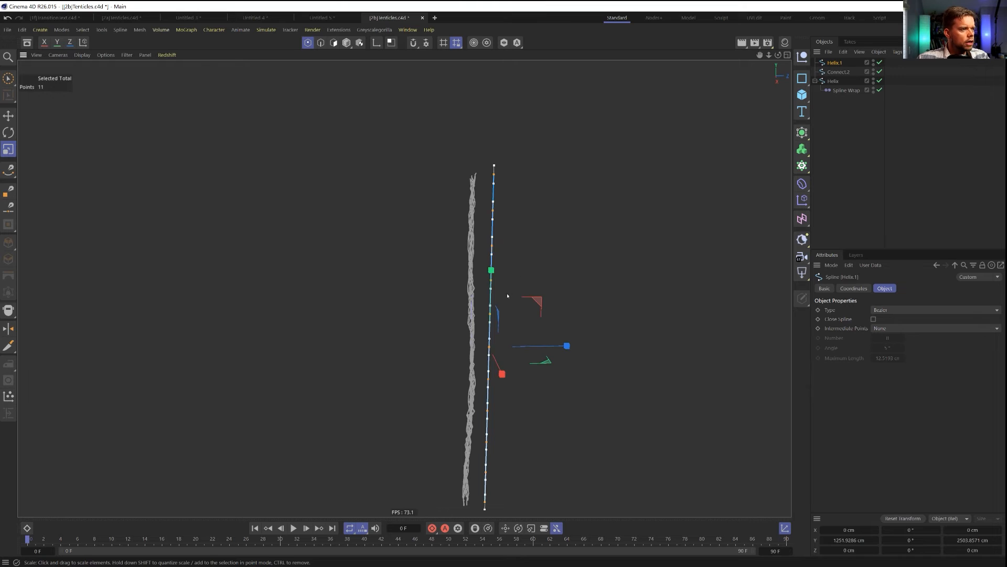
middle_click_drag(535, 293, 552, 260, "alt")
scroll(562, 220, "down", 1)
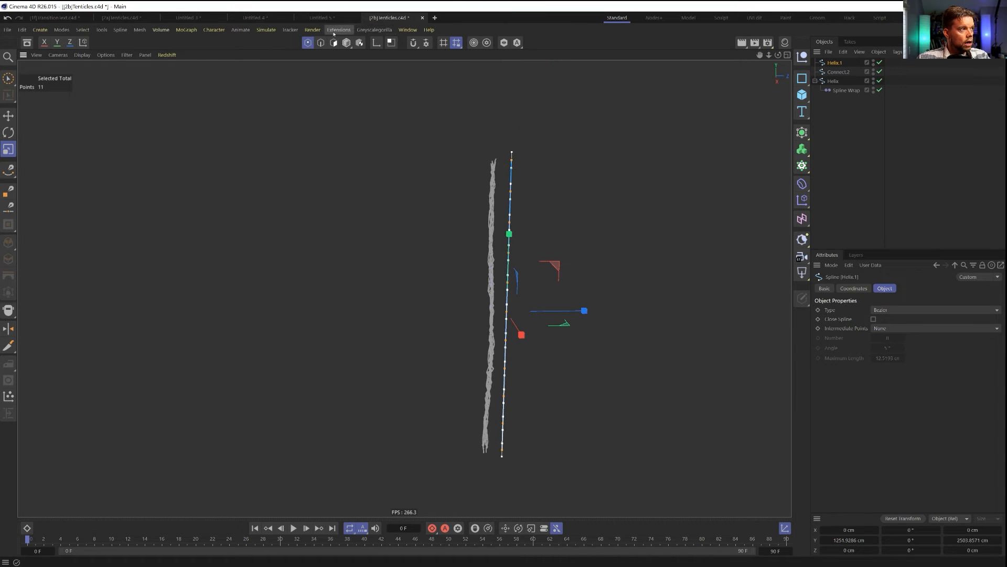
left_click(223, 31)
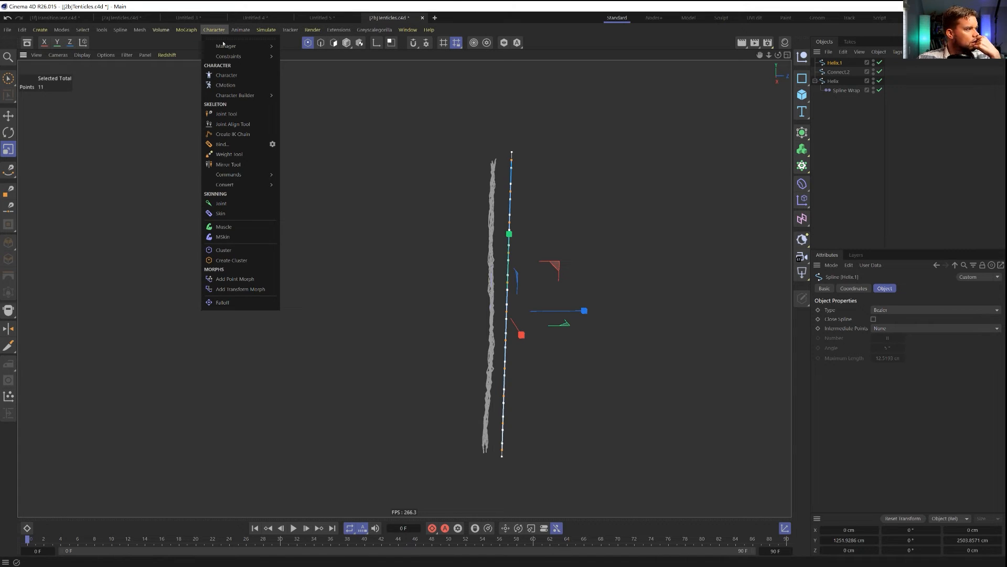
mouse_move(244, 173)
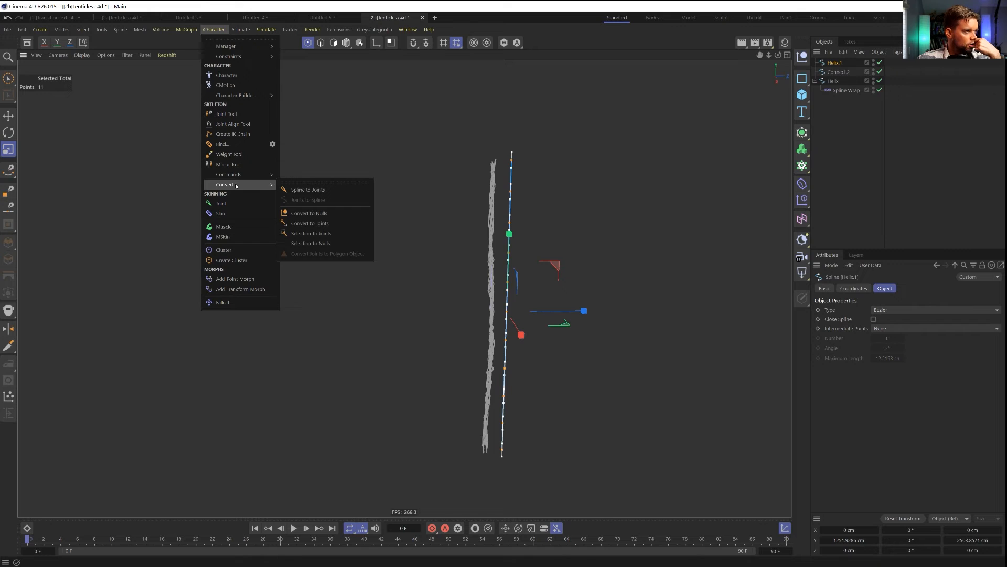
left_click(308, 189)
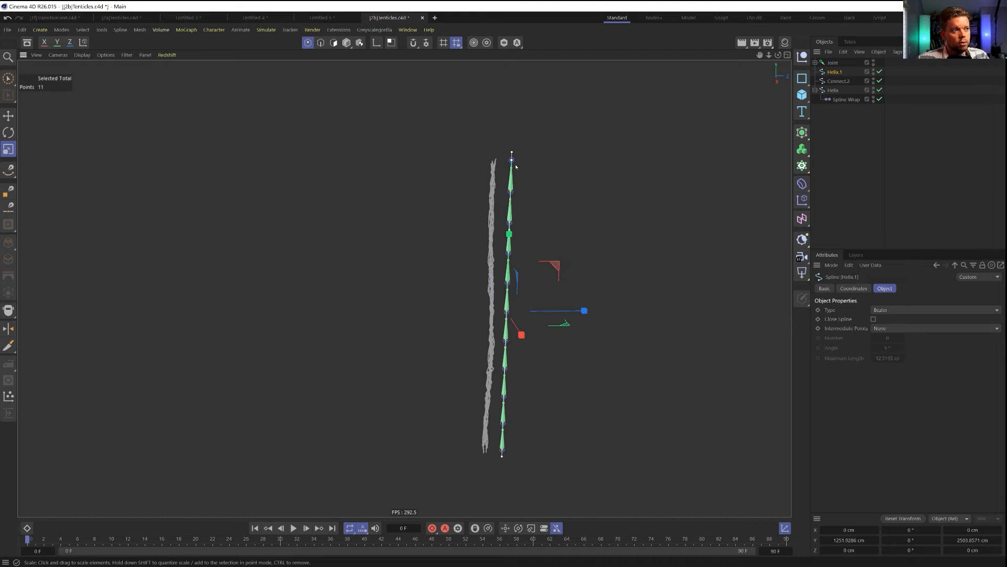
Delete all points of the Helix.1 spline except its two end points and the middle one by inverting their selection
key("9")
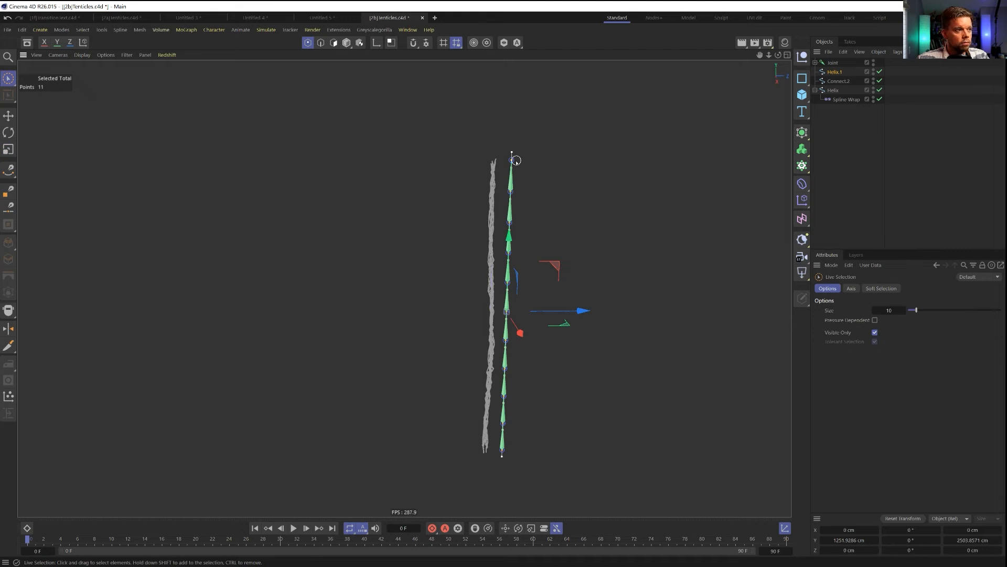
left_click(530, 445)
left_click(504, 449)
left_click(512, 158, "shift")
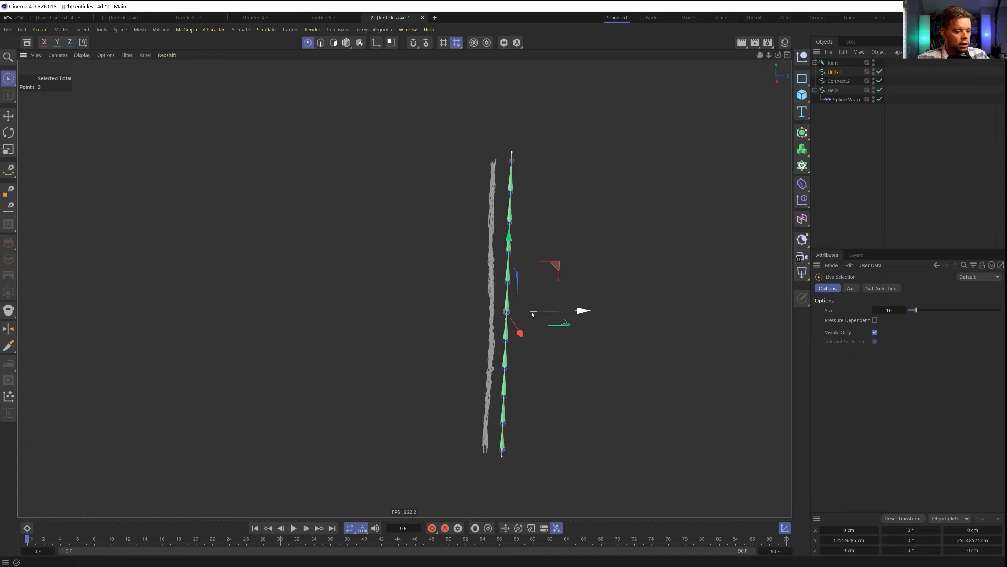
key("u")
key("i")
key("Delete")
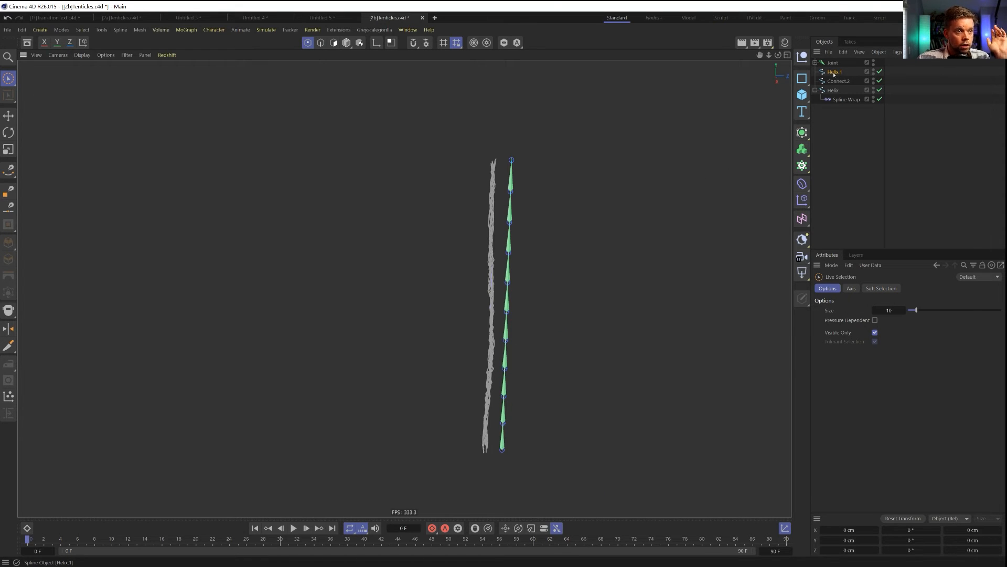
Expand the entire joint hierarchy in the object list
left_click(816, 63)
left_click(816, 63)
left_click(816, 63, "ctrl")
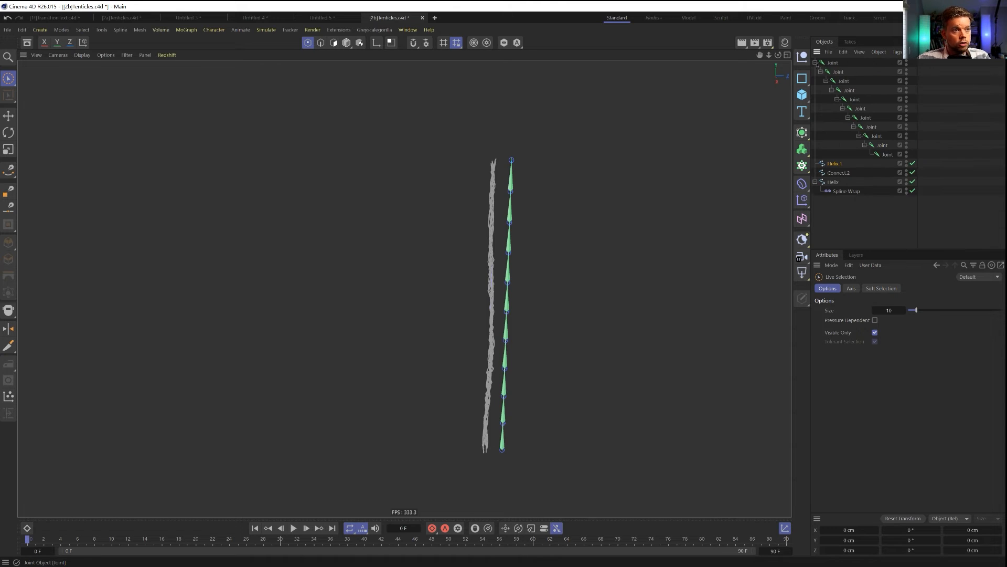
Add an IK-Spline rigging tag to the root joint of the chain
left_click(816, 64)
left_click(816, 64)
right_click(826, 63)
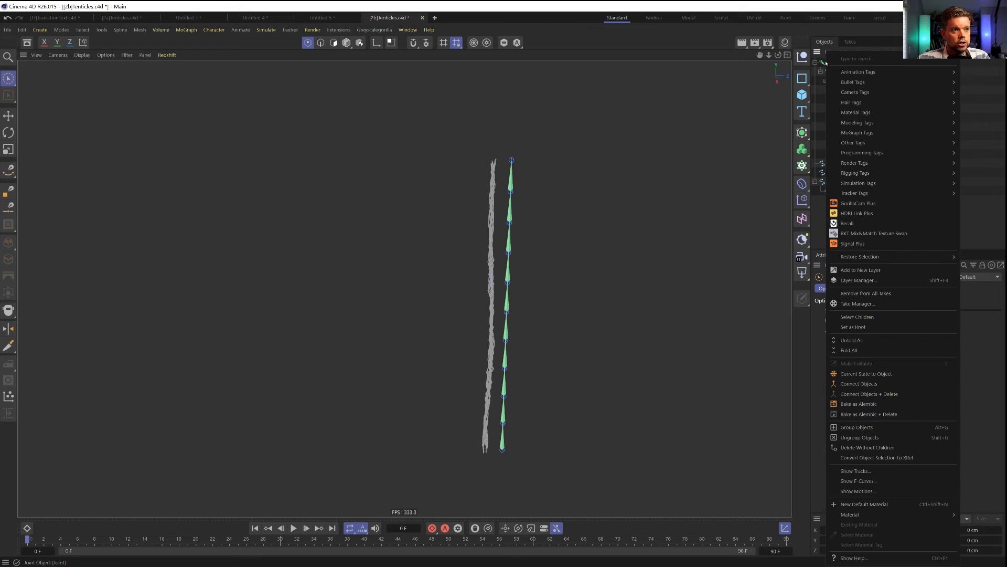
mouse_move(860, 75)
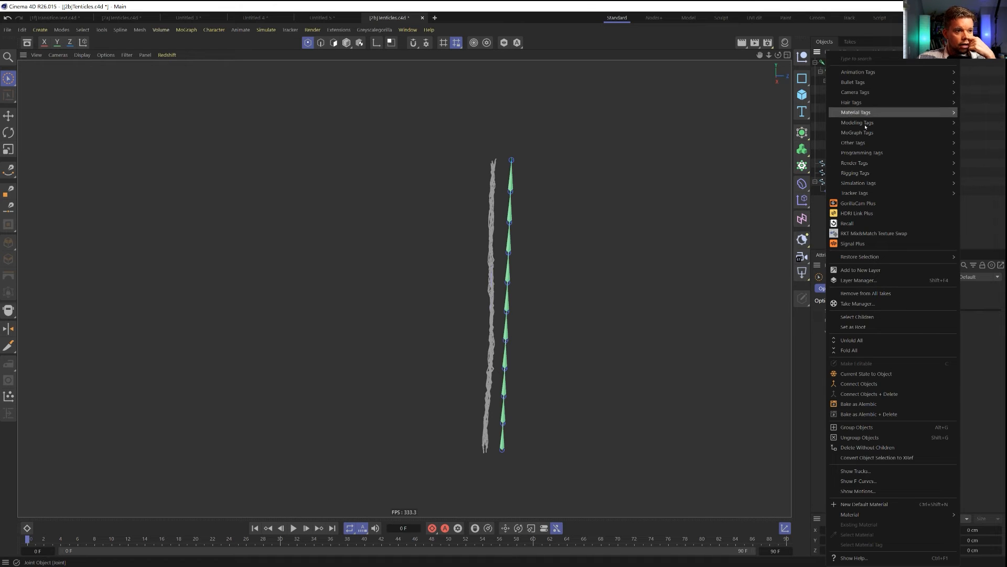
mouse_move(866, 179)
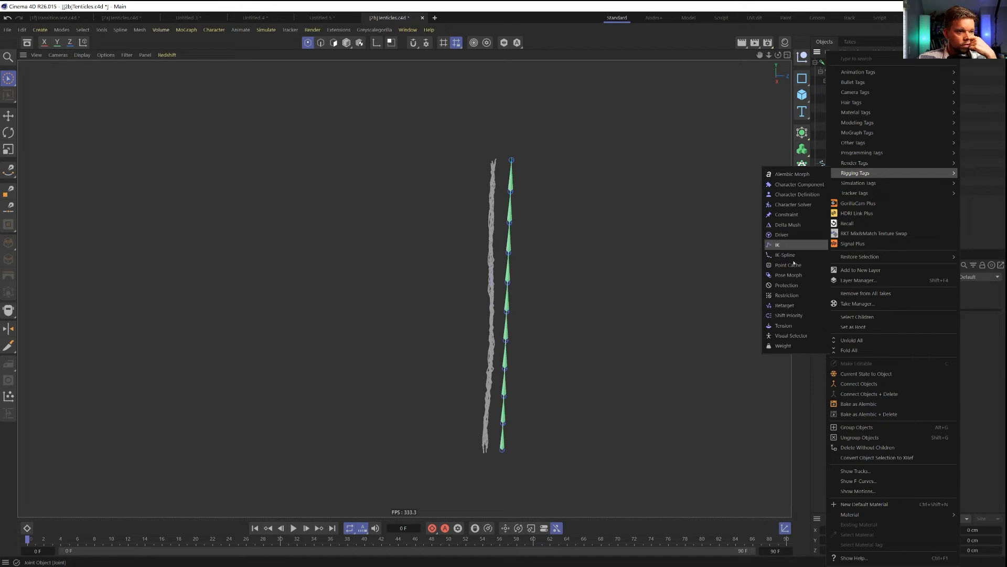
left_click(786, 255)
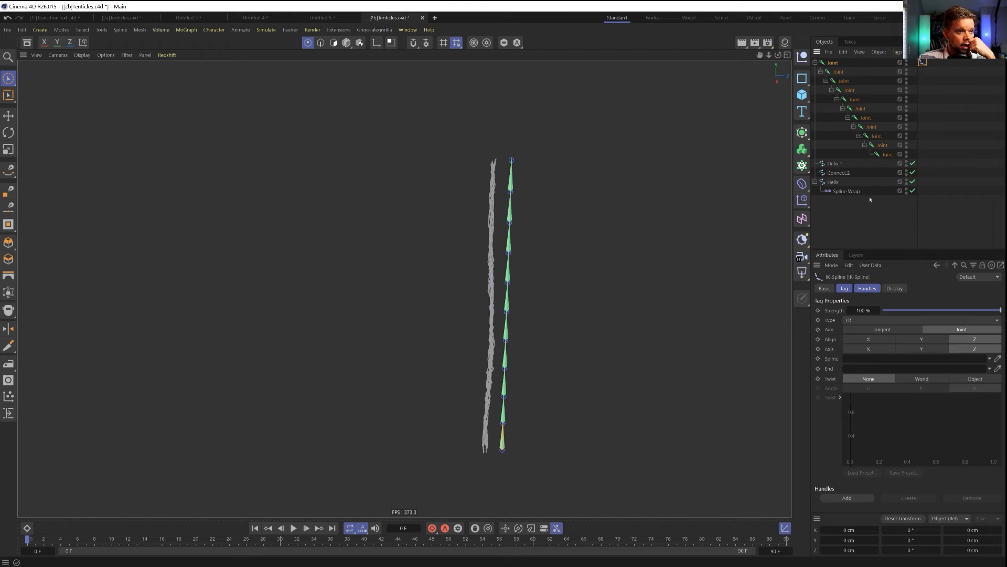
Assign the Helix.1 spline as the IK-Spline tag's Spline and the last joint of the hierarchy as its End
left_click_drag(834, 164, 856, 276)
left_click_drag(856, 357, 856, 358)
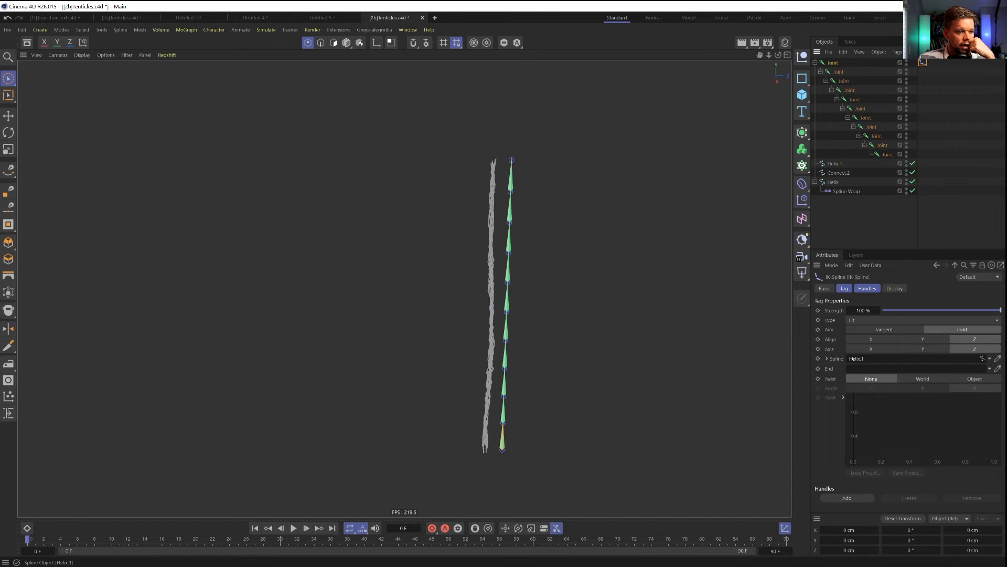
left_click_drag(888, 154, 870, 373)
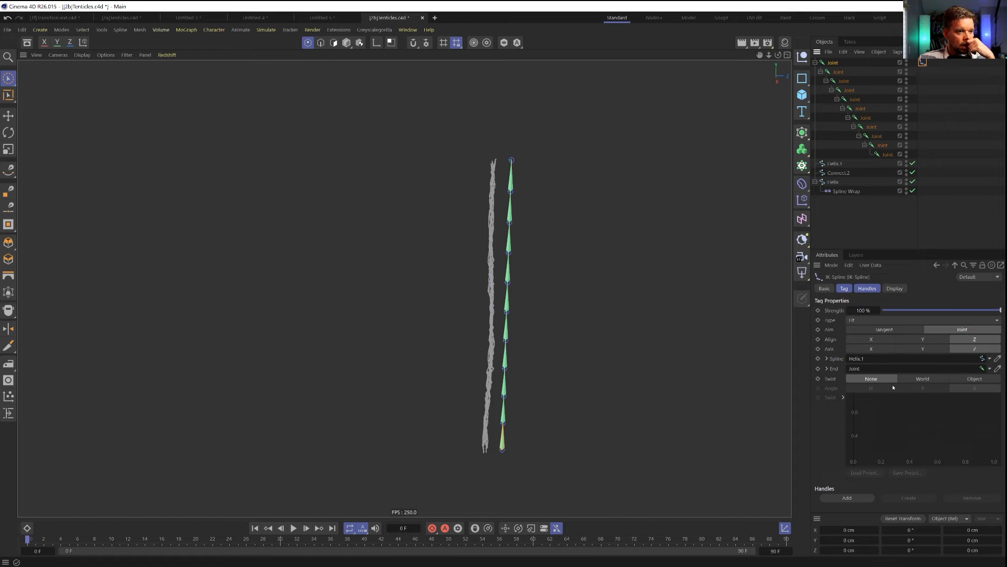
Add three handles with indexes 0, 1 and 2 to the IK-Spline tag and create their control nulls
left_click(867, 288)
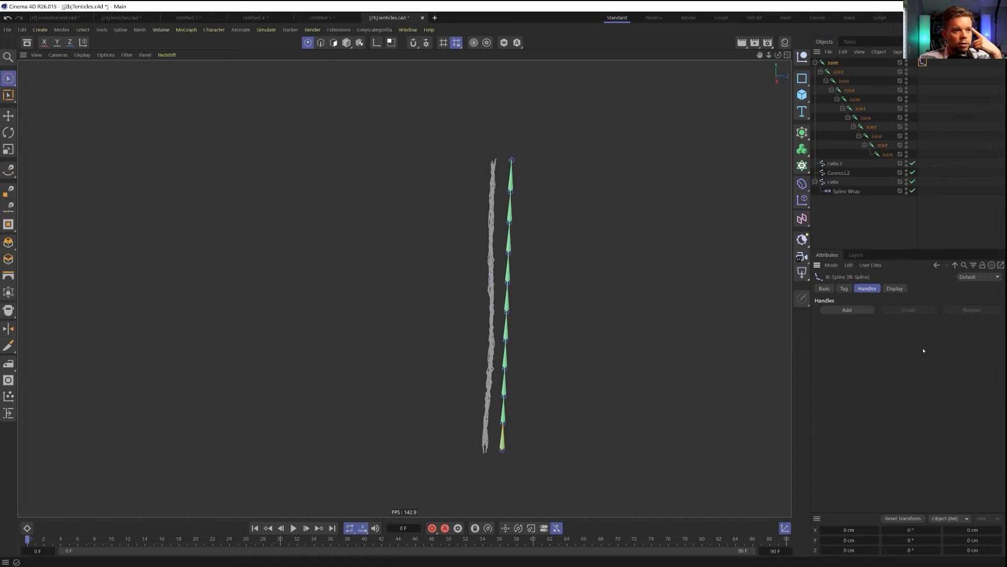
left_click(845, 311)
left_click(846, 310)
left_click(849, 311)
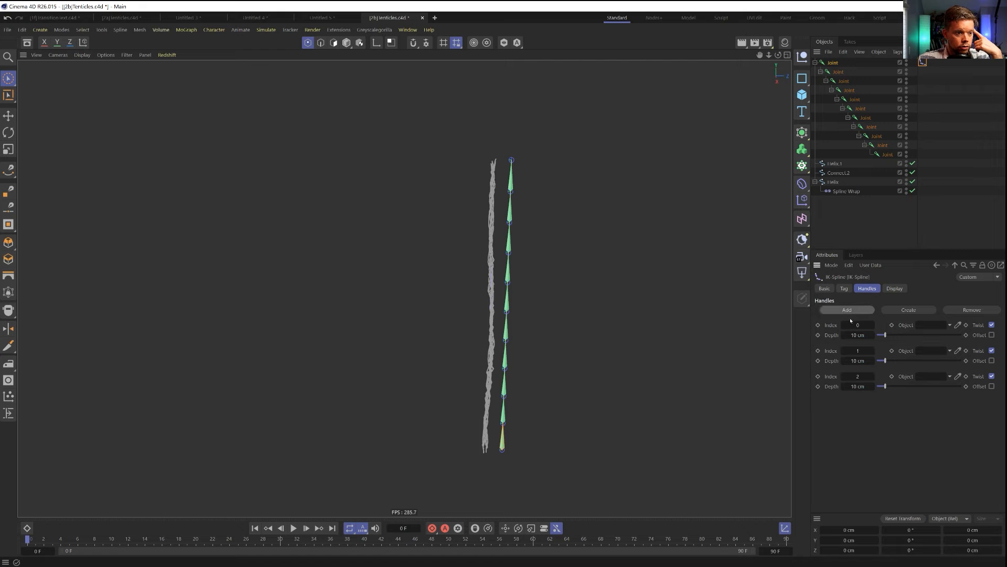
left_click(915, 311)
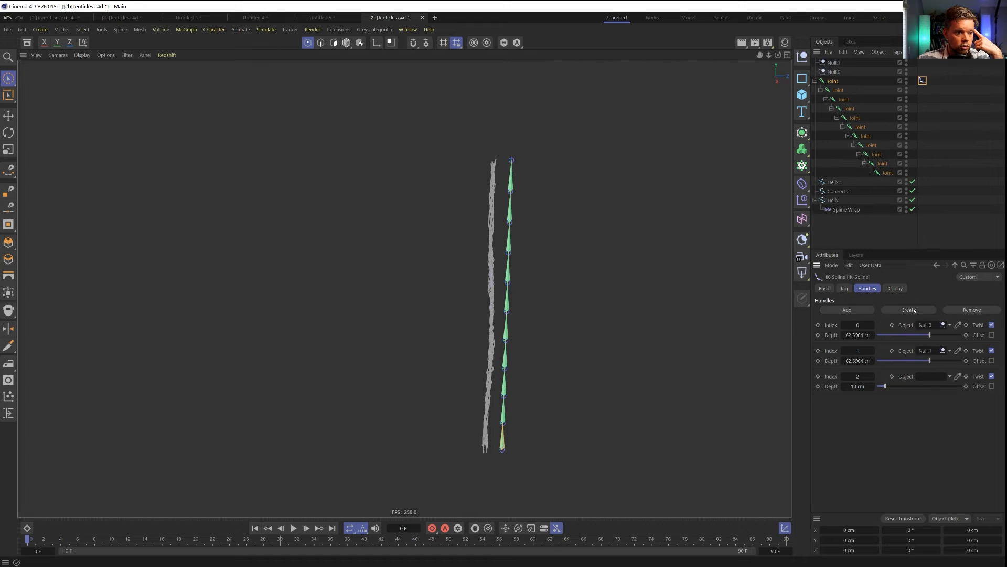
Try moving the middle control null Null.1 along its Y axis and undo the move
left_click(833, 72)
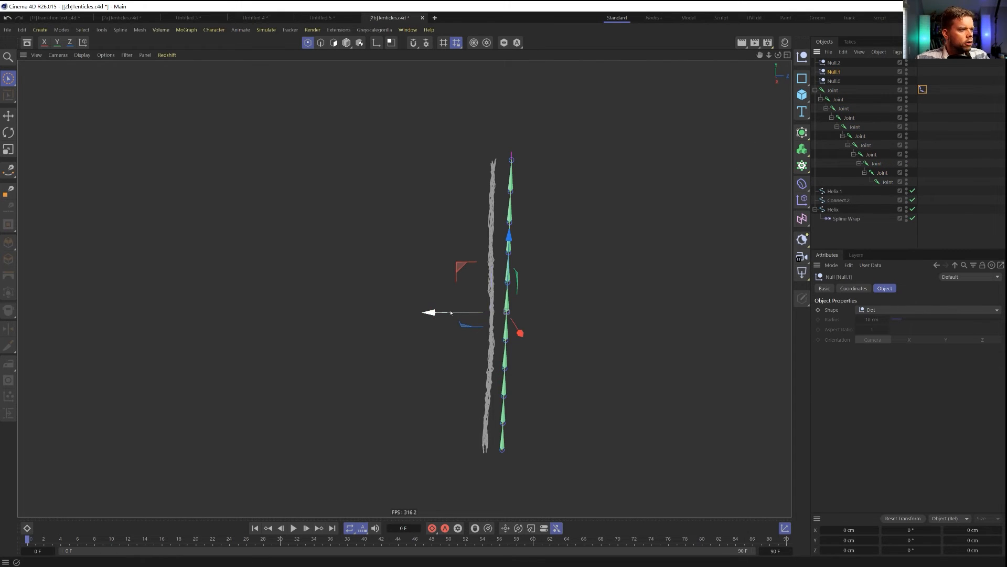
mouse_move(439, 313)
left_mouse_down()
mouse_move(509, 312)
mouse_move(377, 313)
mouse_move(671, 310)
mouse_move(378, 313)
mouse_move(598, 307)
mouse_move(432, 309)
left_mouse_up()
key("ctrl+z")
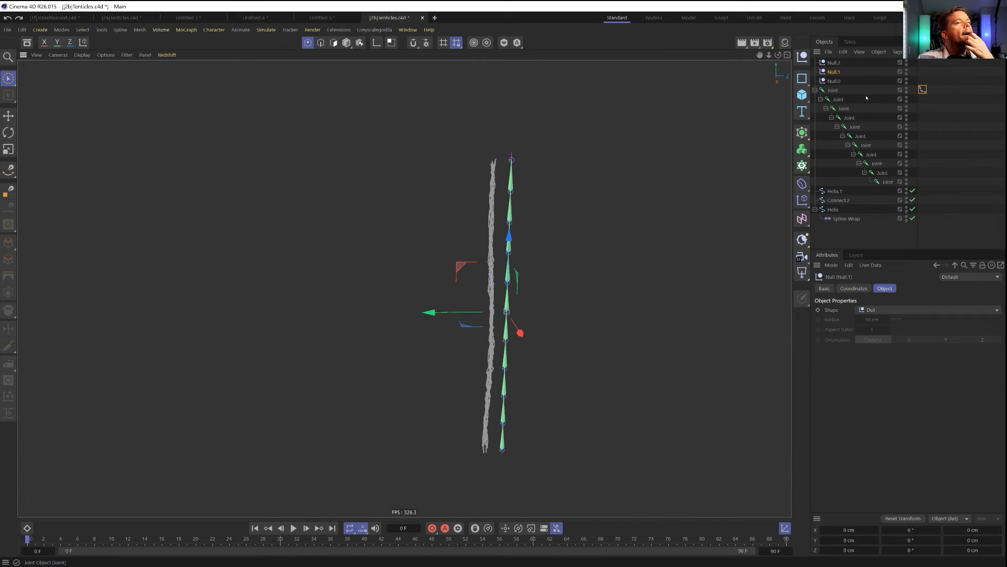
Set the Type of the root joint's IK-Spline tag to Equal
left_click(922, 89)
left_click(844, 288)
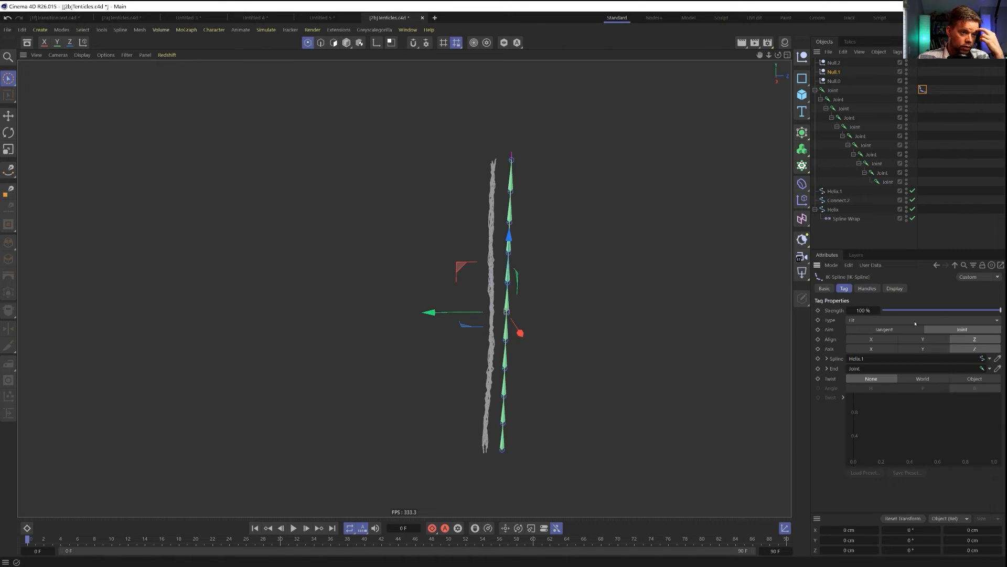
left_click(874, 319)
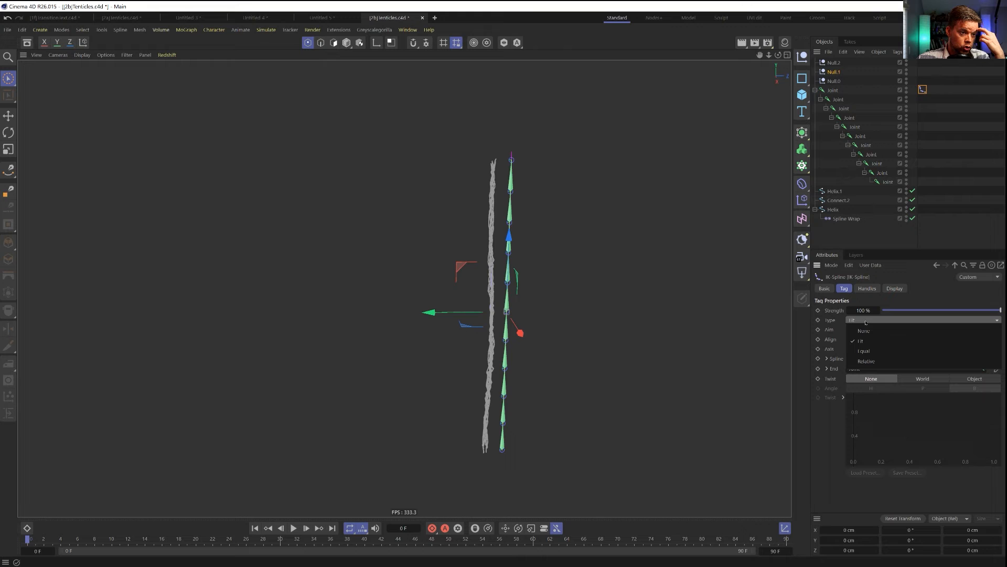
left_click(876, 350)
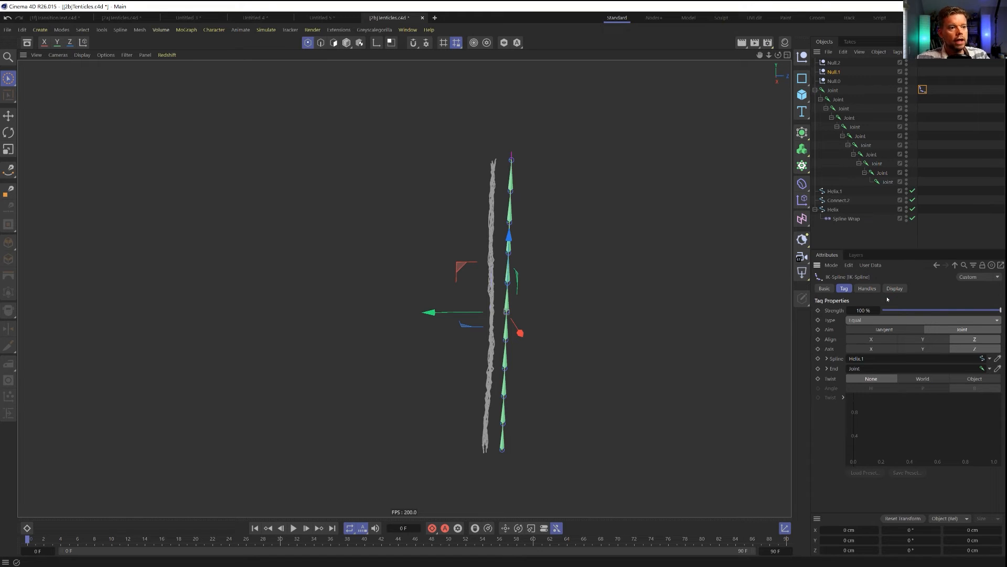
Set the Depth of all three IK-Spline handles to 222 cm
left_click(867, 288)
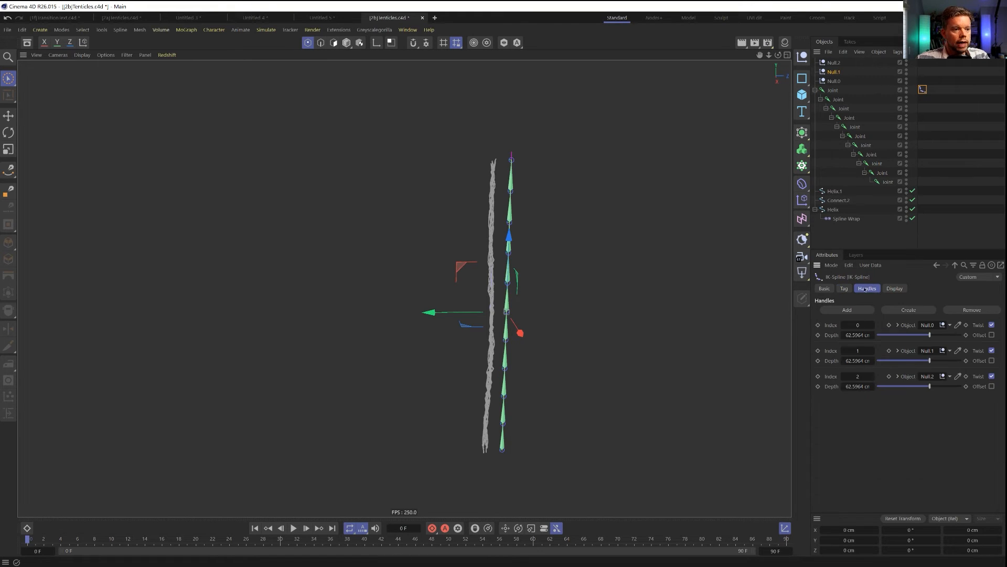
left_click(859, 336)
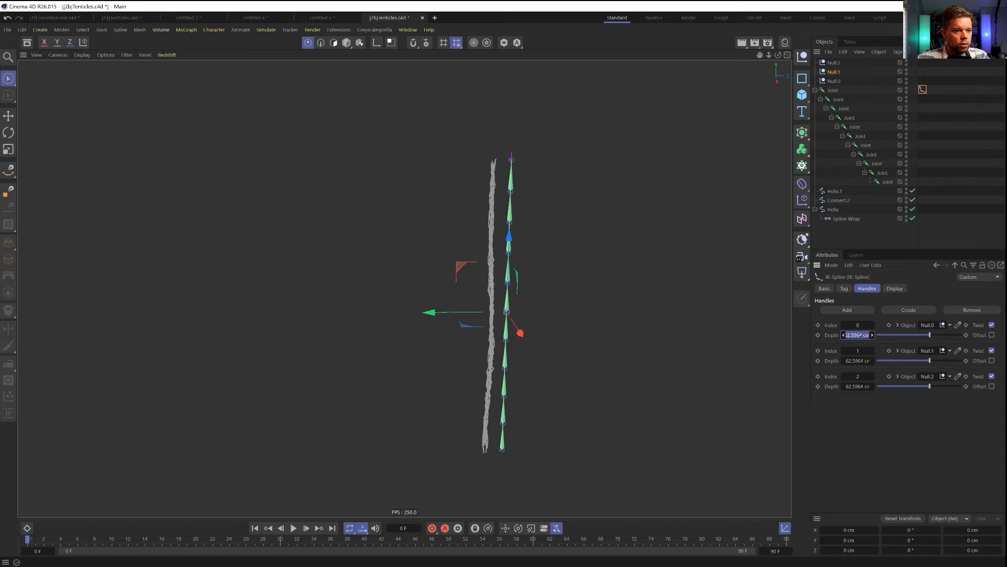
type("222")
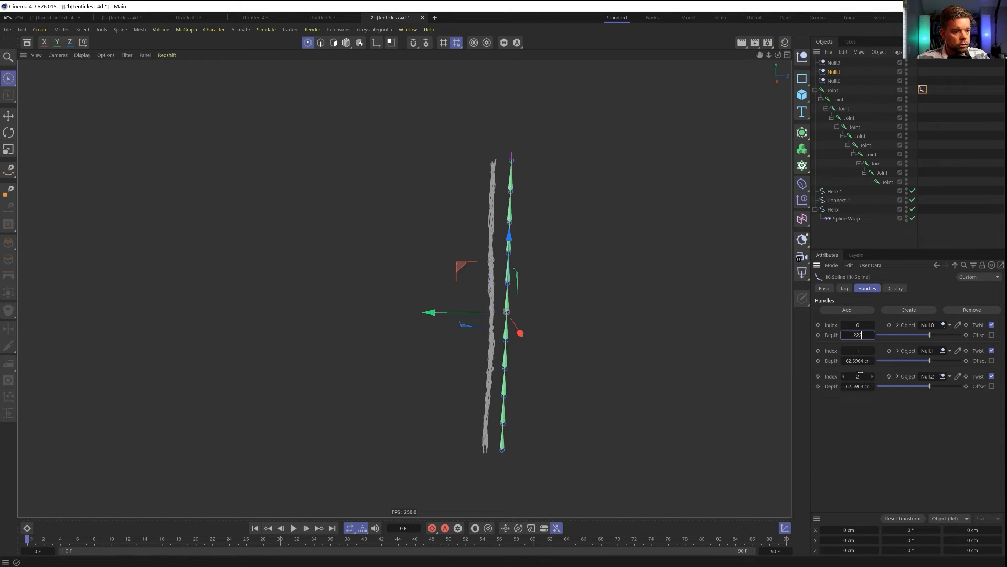
key("Tab")
type("22")
key("Tab")
type("2")
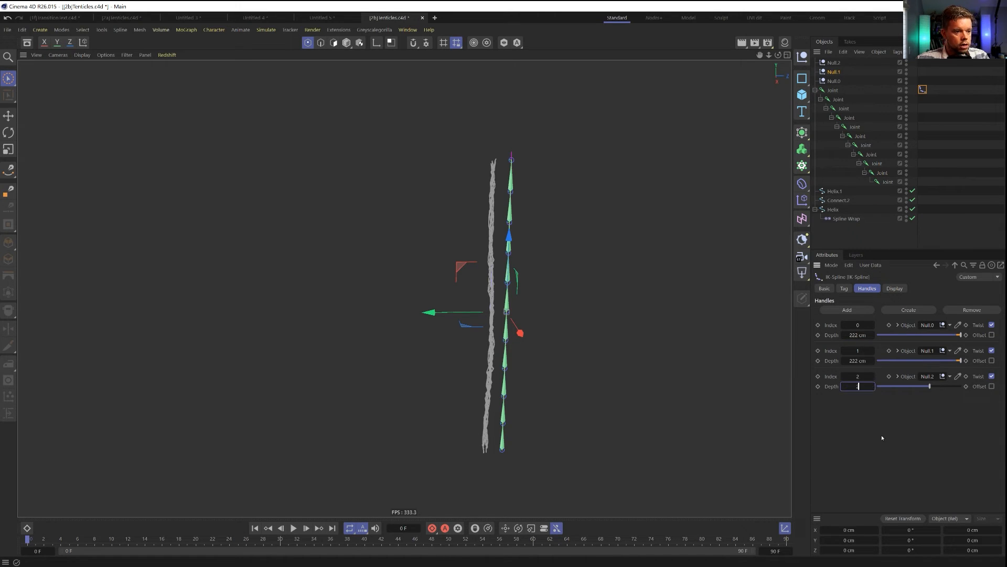
key("Return")
Test bending the joint chain by moving the middle null sideways, undo the move and save the scene
left_click_drag(432, 313, 520, 312)
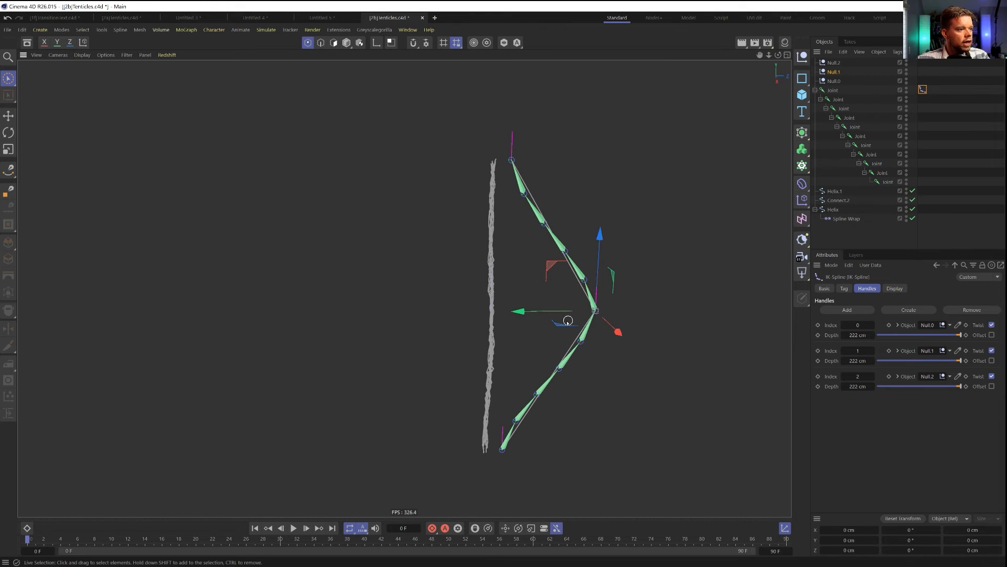
key("ctrl+z")
key("ctrl+s")
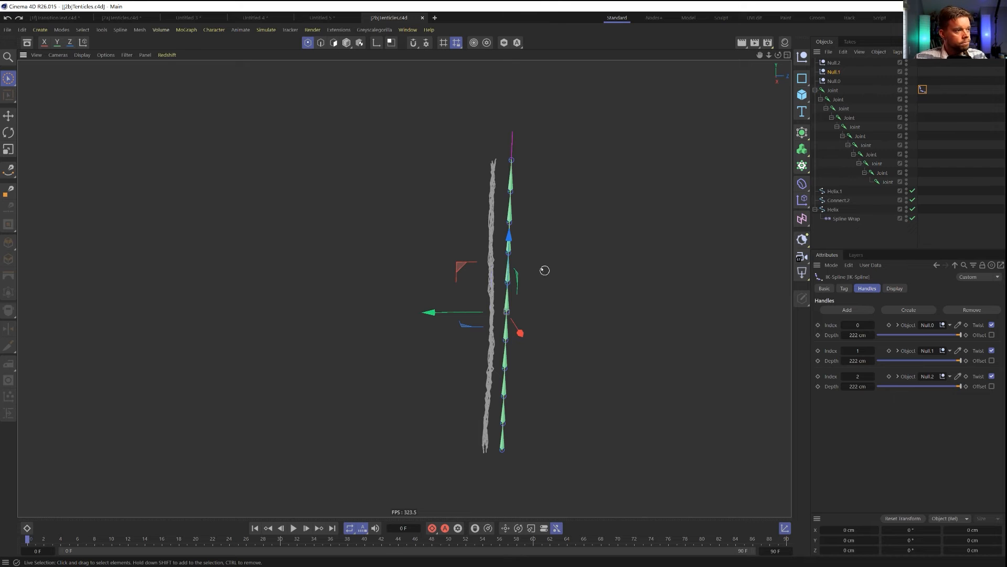
Rename the control nulls Null.2, Null.1 and Null.0 to Start, Mid and End
left_click(834, 62)
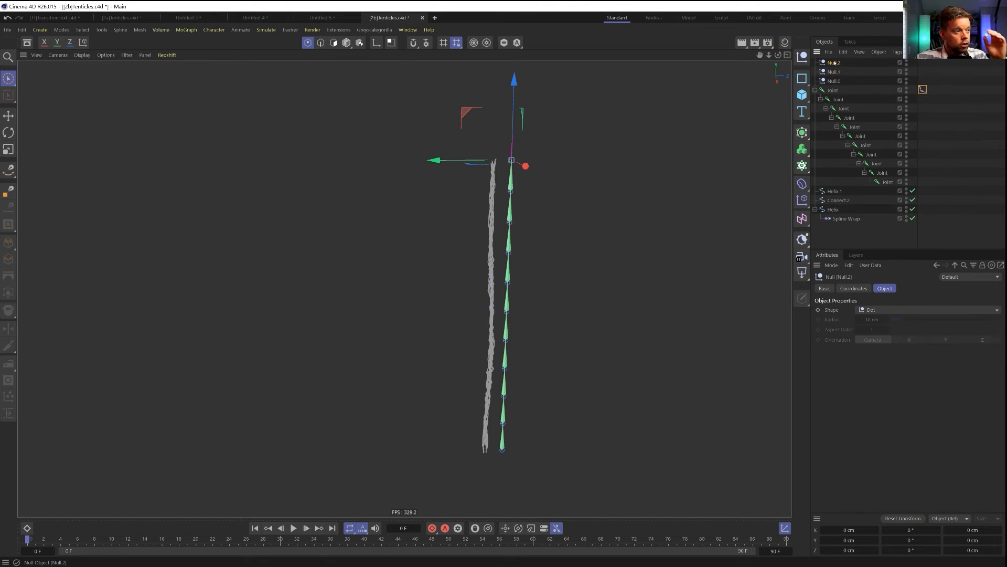
double_click(832, 63)
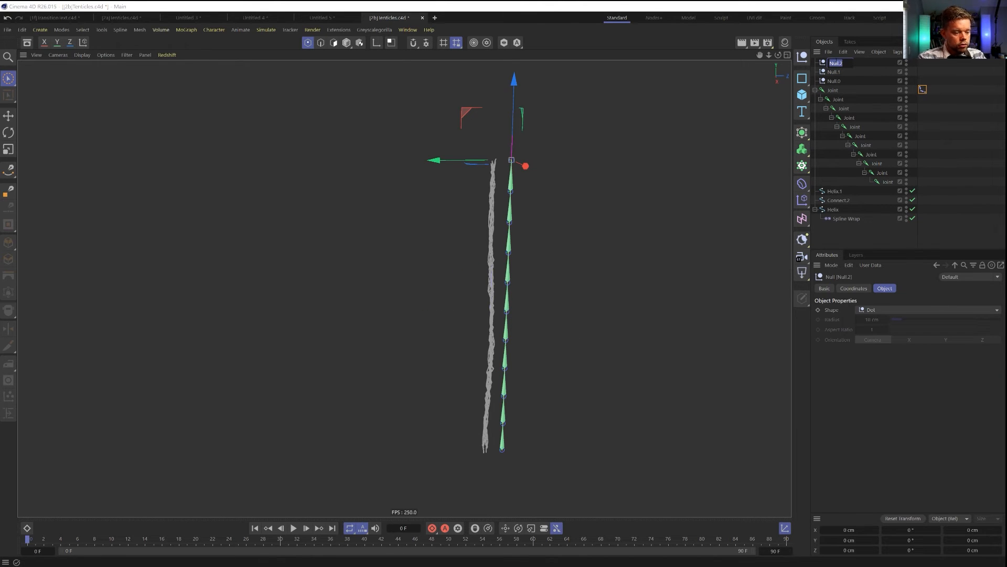
type("Start")
key("Tab")
type("M")
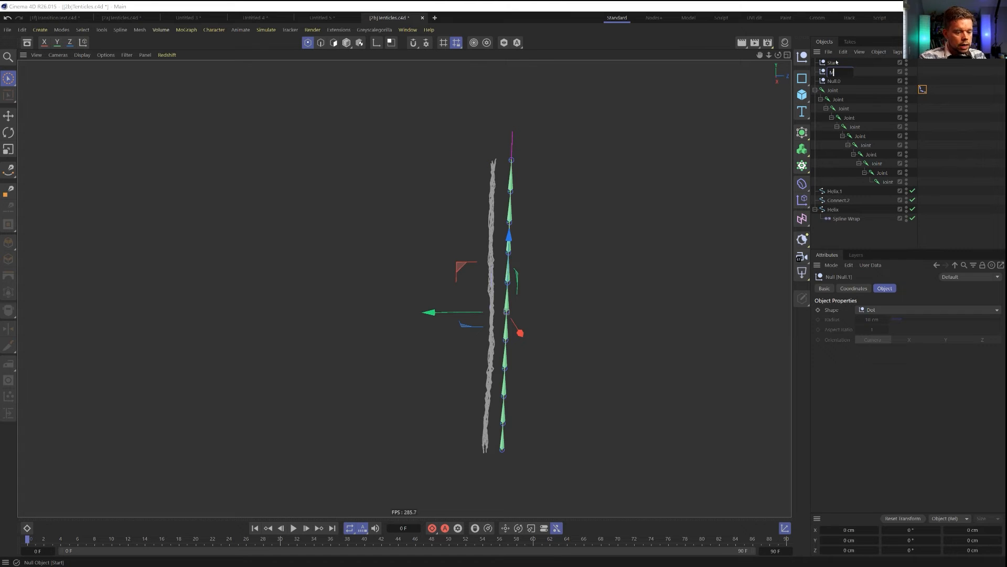
key("Tab")
type("End")
key("Return")
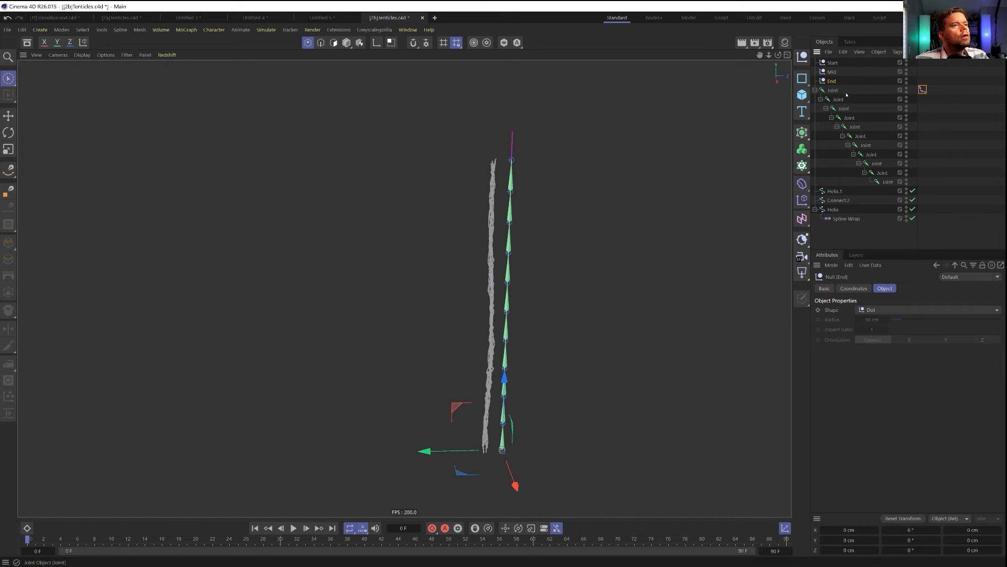
Rename the Helix.1 spline to Leg and collapse the joint hierarchy
left_click(835, 191)
double_click(835, 191)
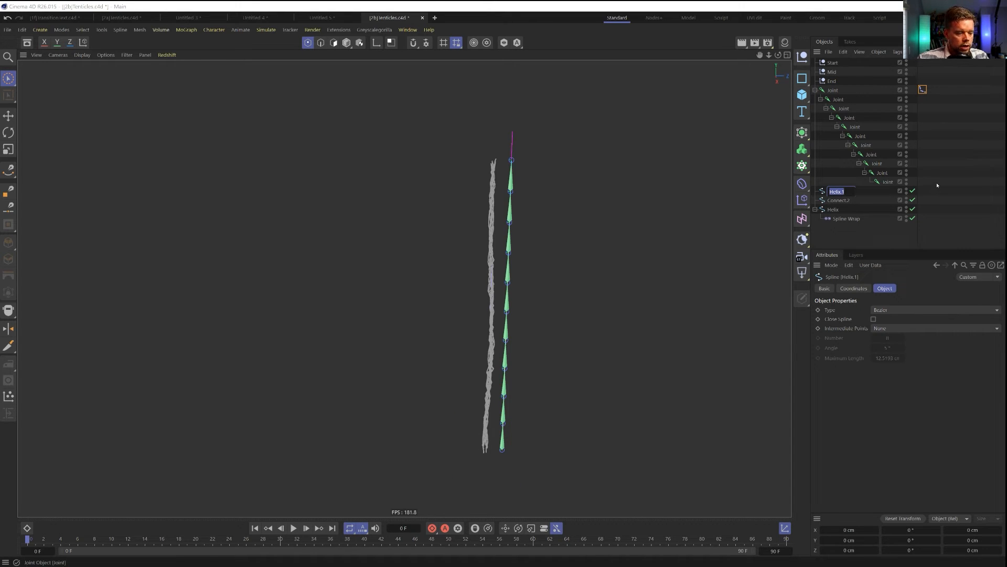
type("S")
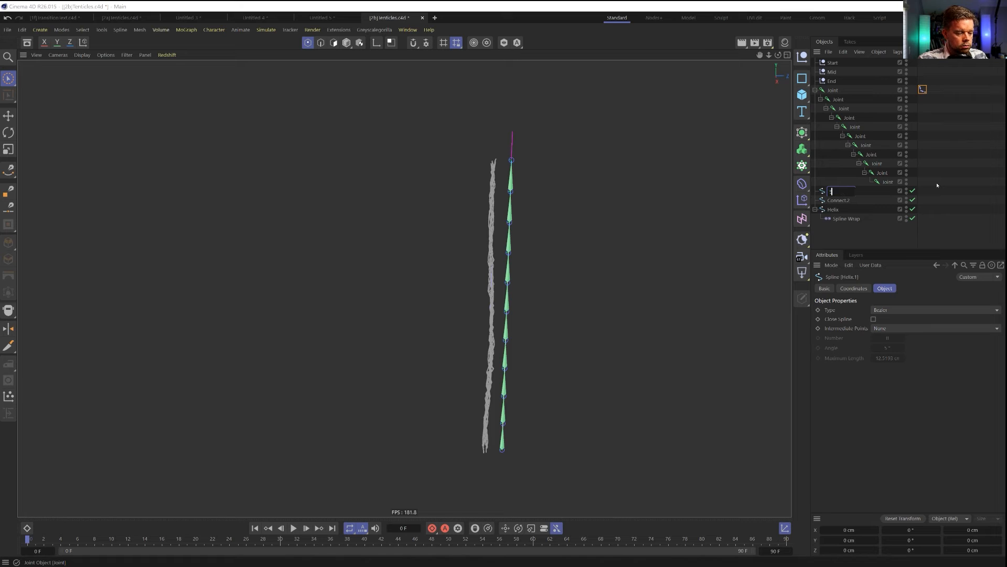
type("eg")
key("Return")
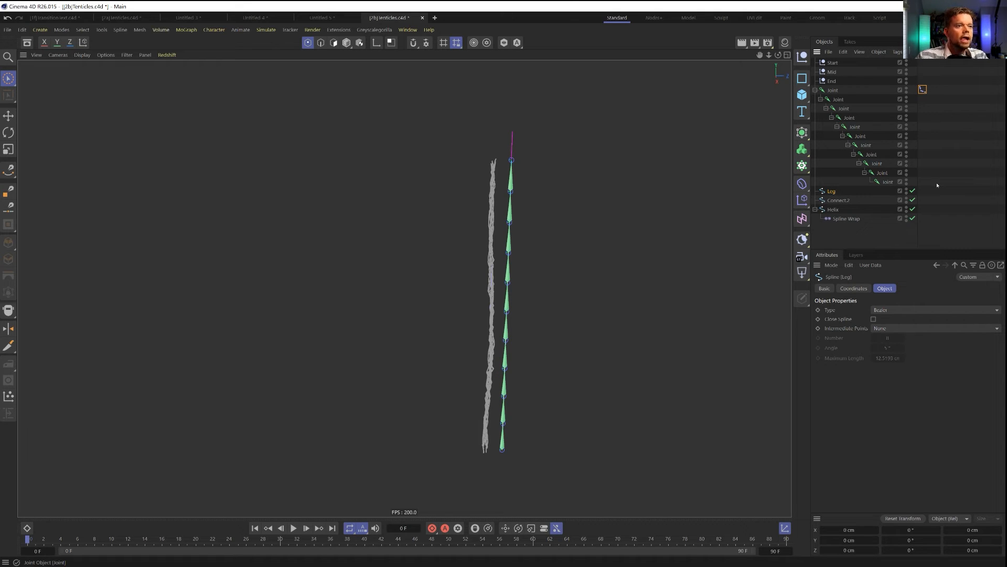
left_click(815, 90)
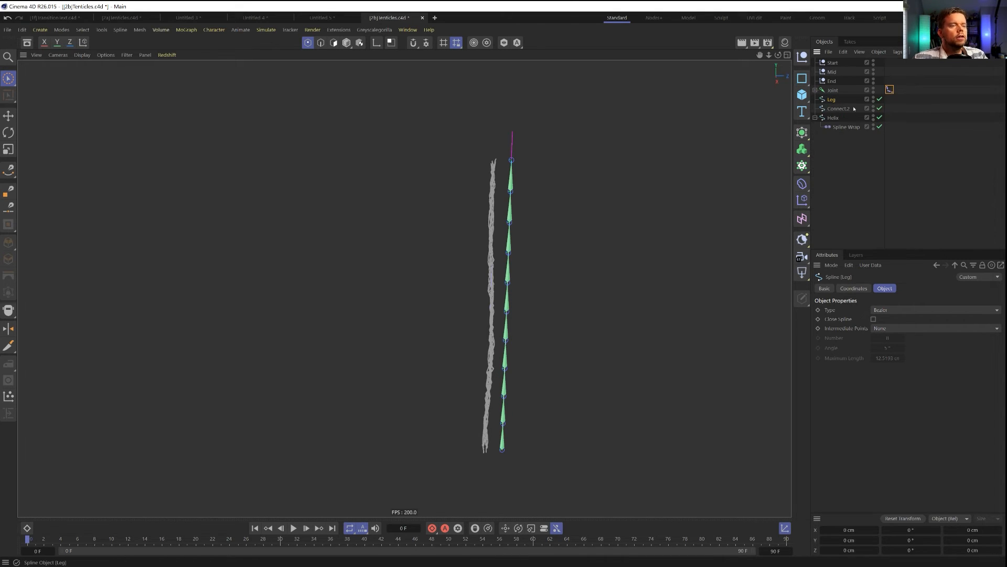
Copy the helix's Spline Wrap under the Connect.2 spline and rename that spline Twisted Spline
left_click(838, 63)
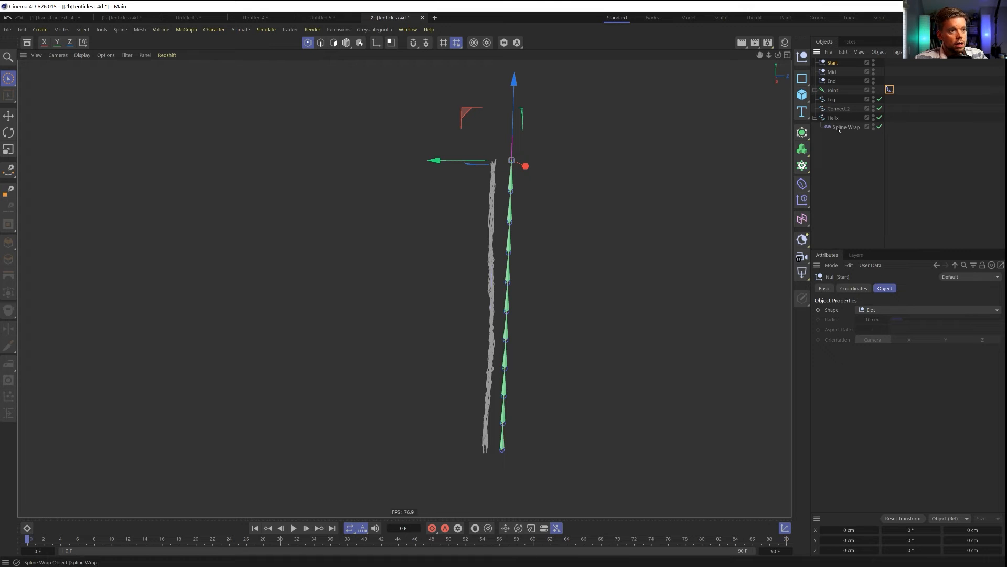
left_click_drag(843, 127, 848, 111)
double_click(840, 109)
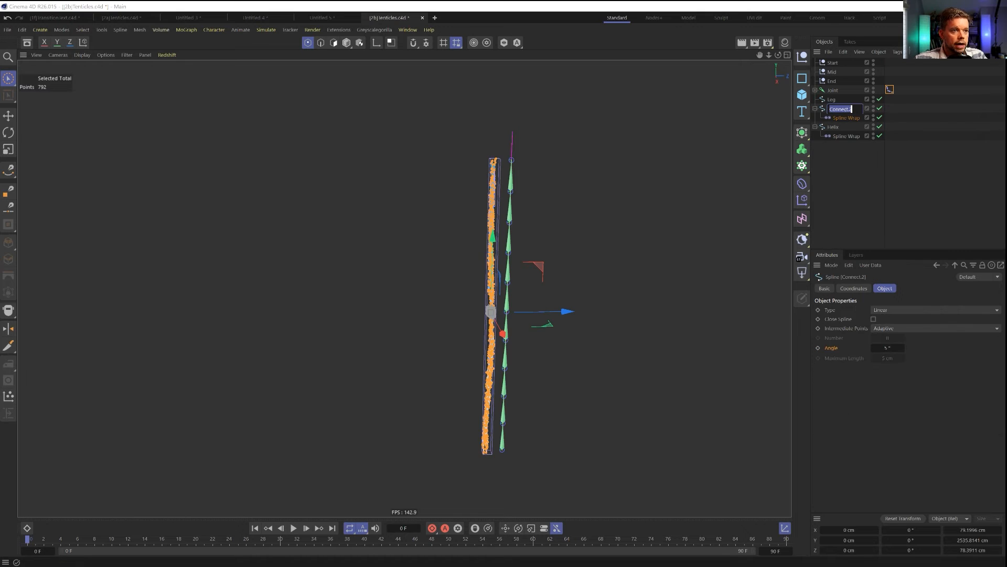
type("T")
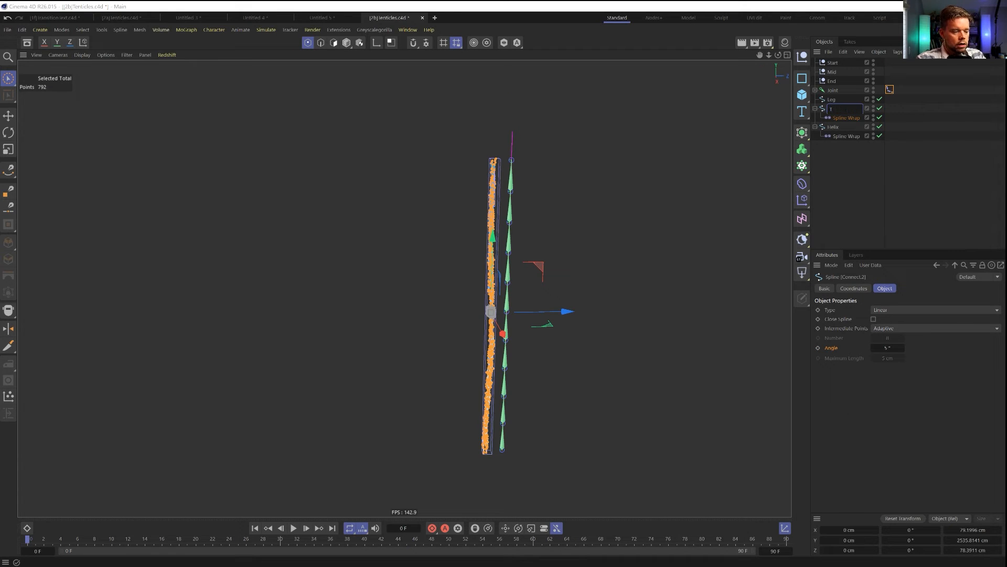
type("wisted Sp")
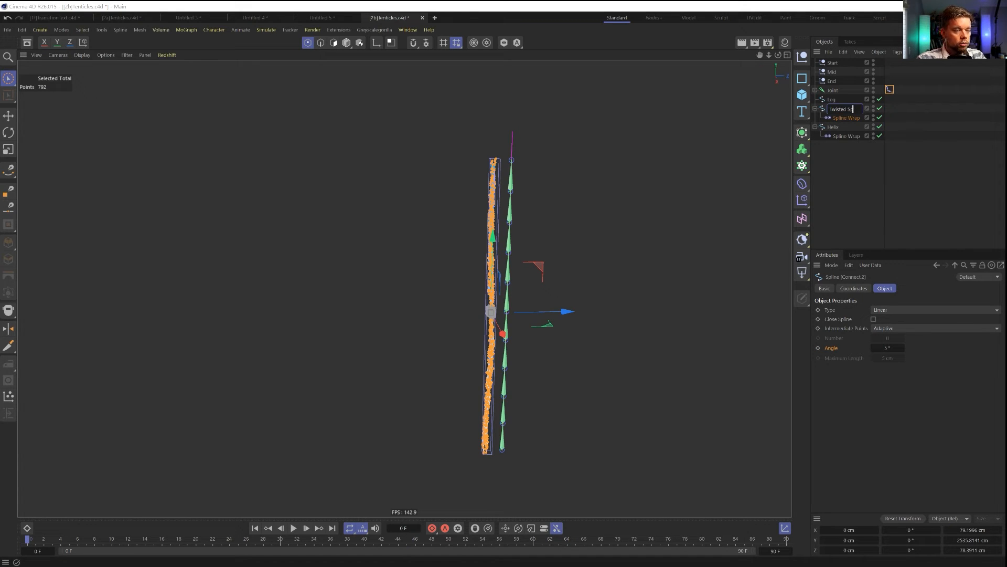
type("line")
key("Return")
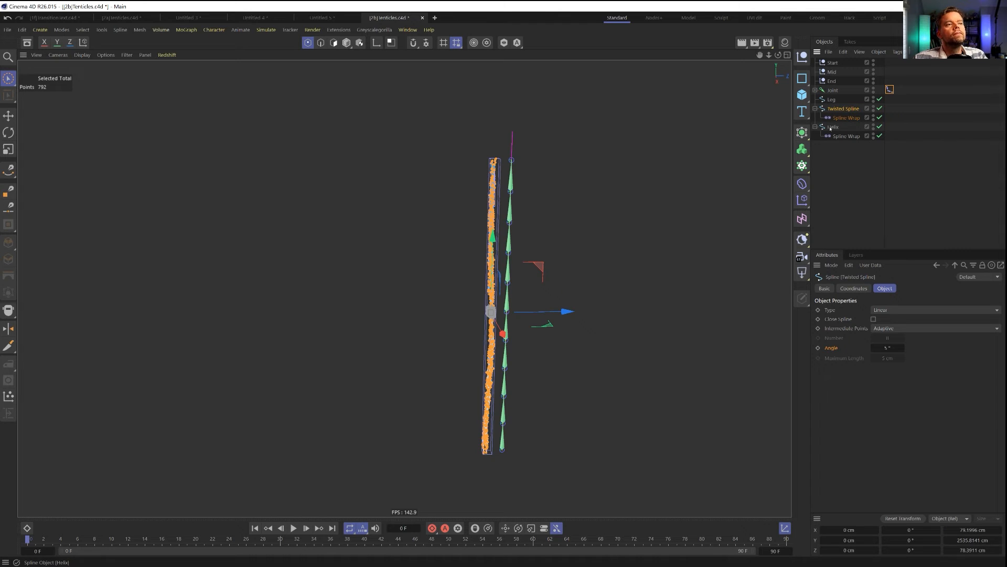
Set the end of the Twisted Spline's Spline Wrap range to 100 % and assign Leg as its rail
left_click(846, 118)
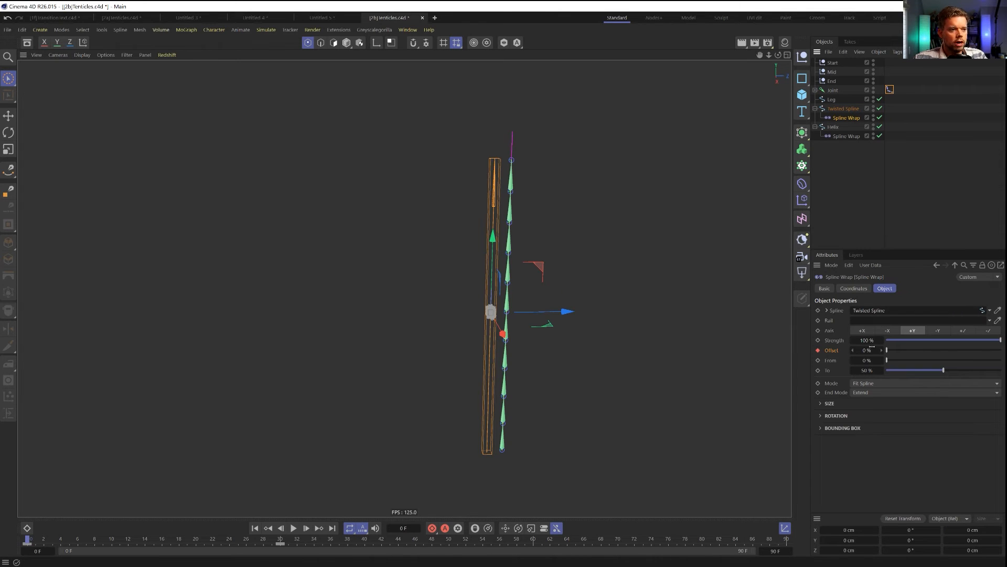
left_click_drag(928, 371, 1003, 370)
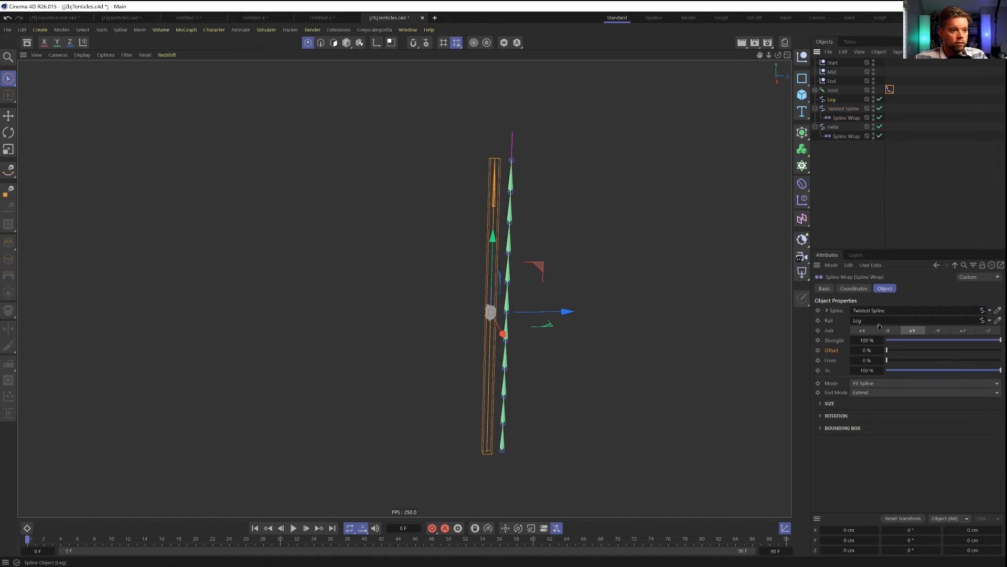
left_click_drag(876, 322, 876, 321)
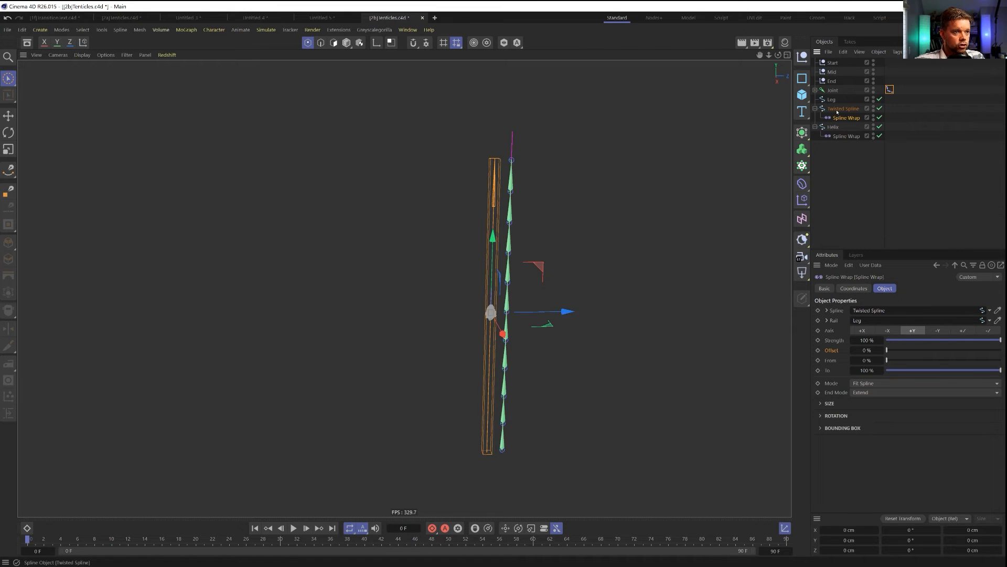
left_click(841, 109)
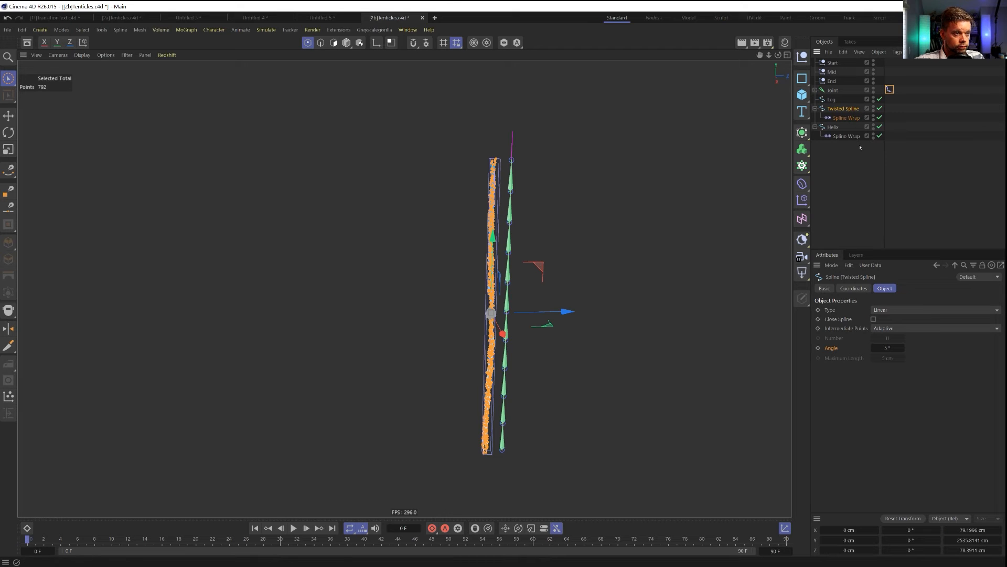
Disable the Helix spline together with its Spline Wrap
left_click(880, 127, "ctrl")
left_click(842, 179)
scroll(513, 335, "up", 10)
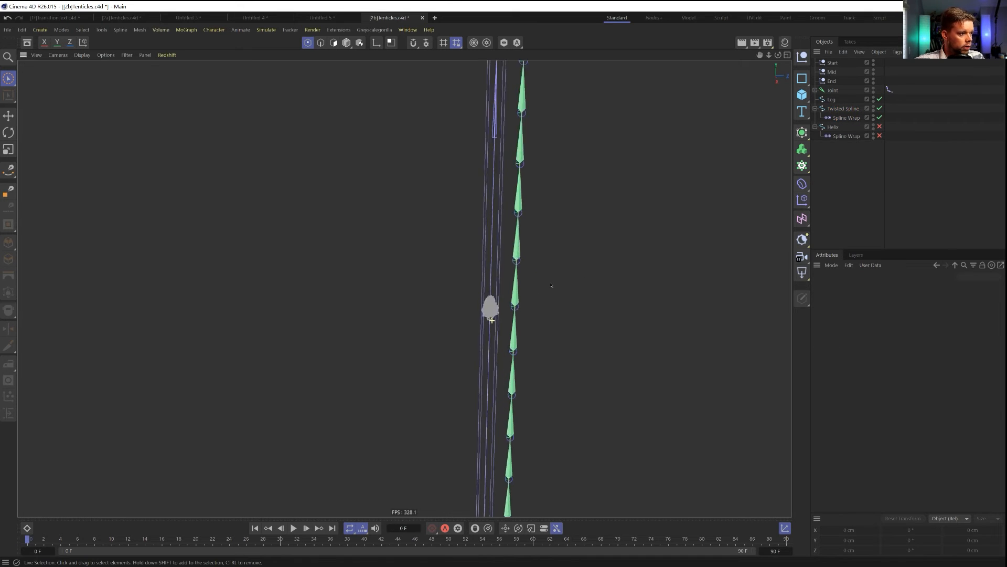
left_click_drag(673, 286, 496, 307, "alt")
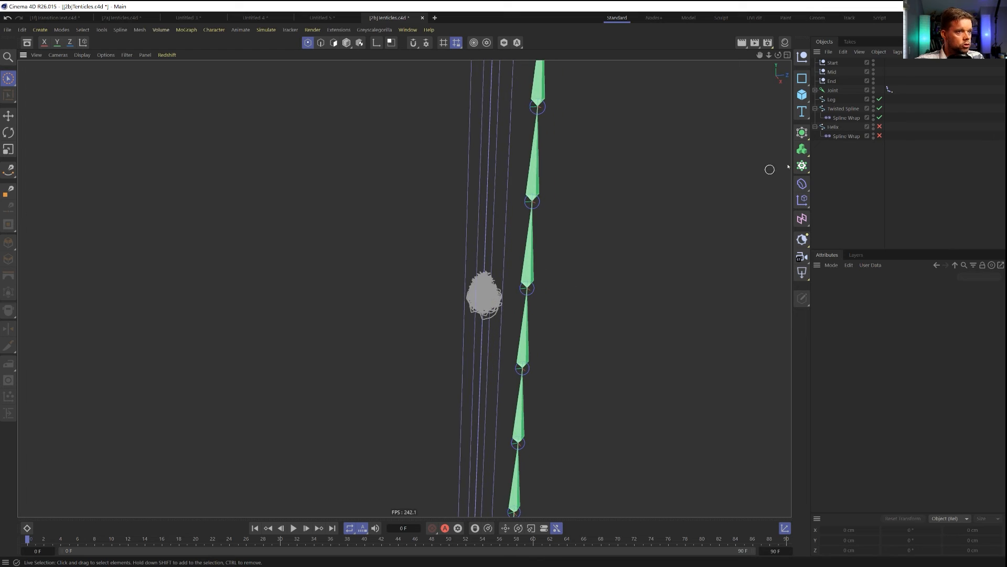
Try the -Y axis and different strengths on the Twisted Spline's Spline Wrap, restoring +Y and 100 %
left_click(846, 118)
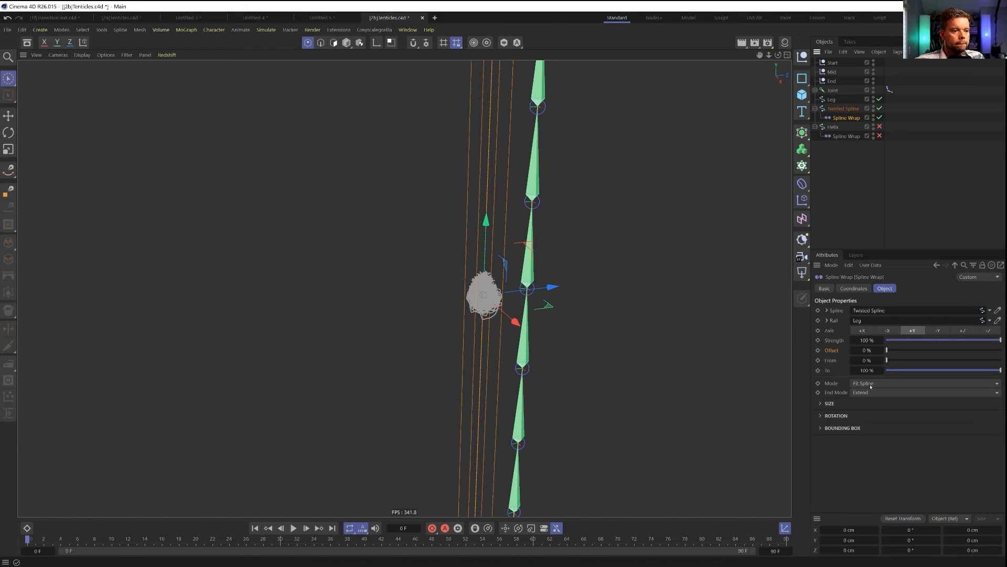
left_click(938, 331)
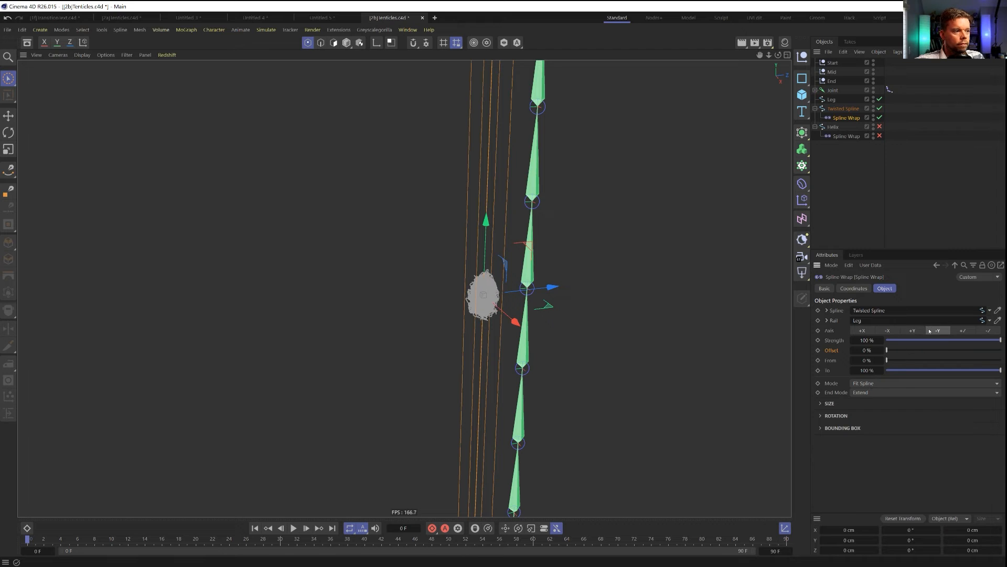
left_click(913, 331)
left_click(936, 331)
left_click(914, 331)
left_click_drag(877, 340, 1005, 345)
left_click(870, 339)
type("0")
key("Return")
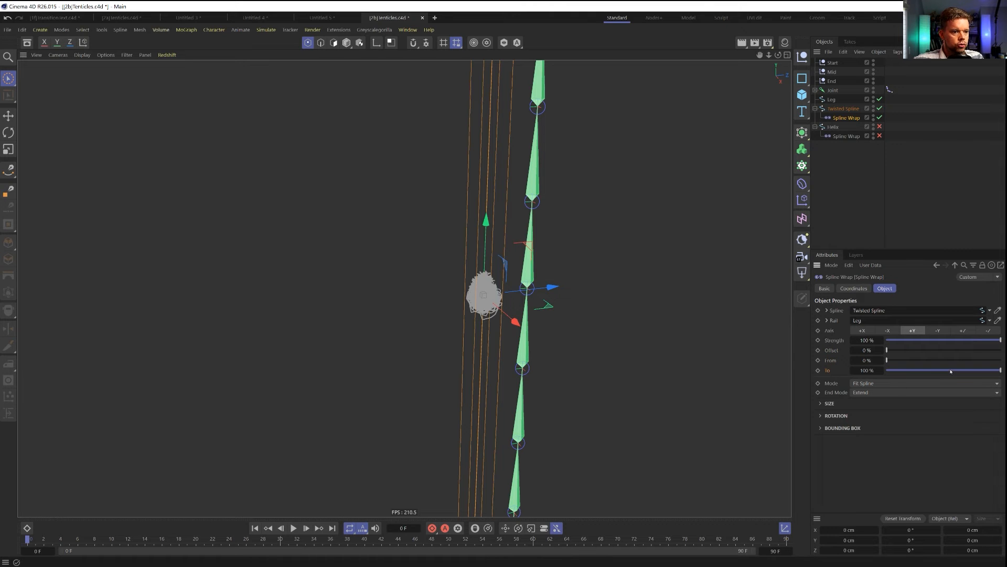
Delete the copied Spline Wrap and add a new Spline Wrap deformer under Twisted Spline
key("Delete")
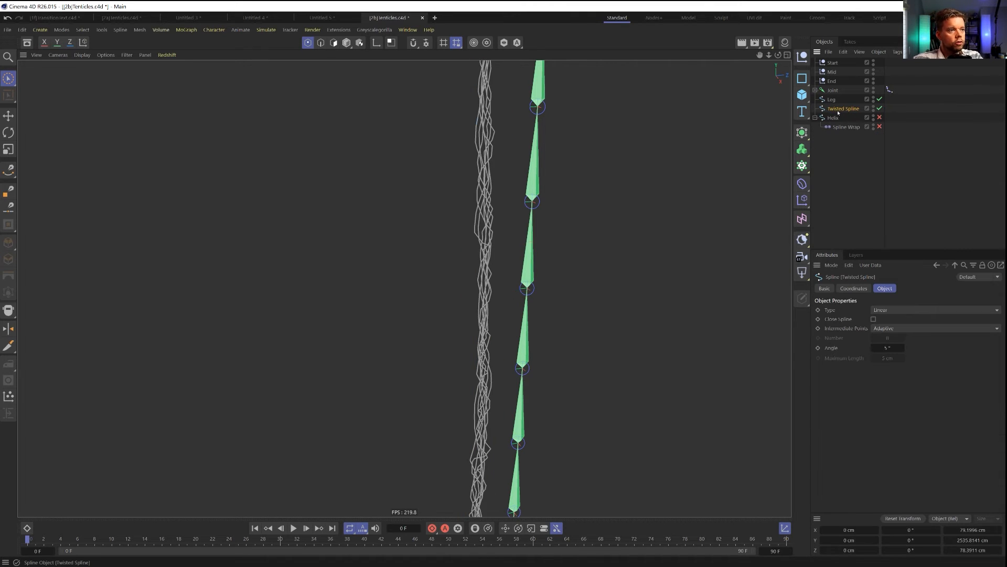
right_click_drag(475, 293, 411, 330, "alt")
middle_click_drag(411, 331, 402, 387, "alt")
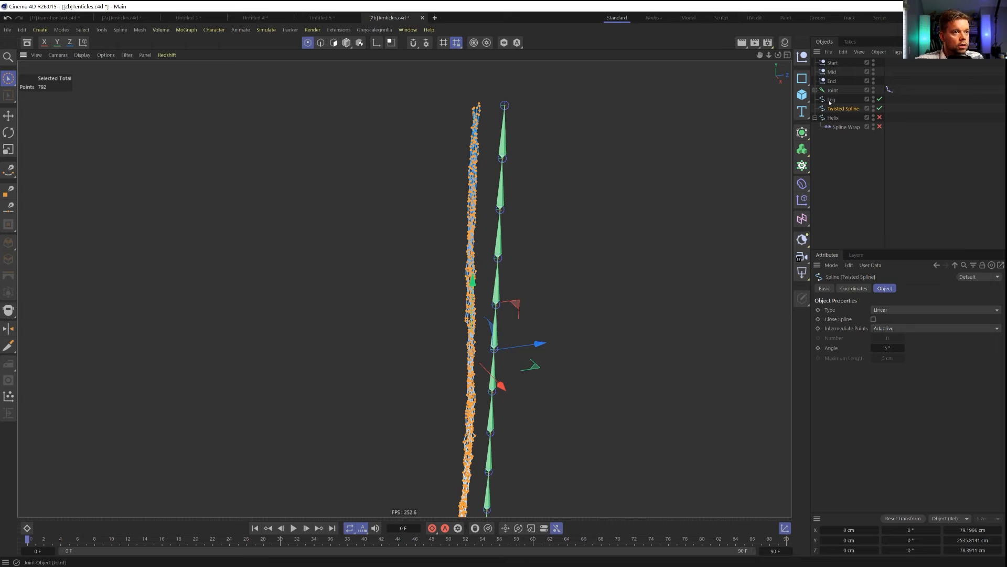
left_click(803, 185)
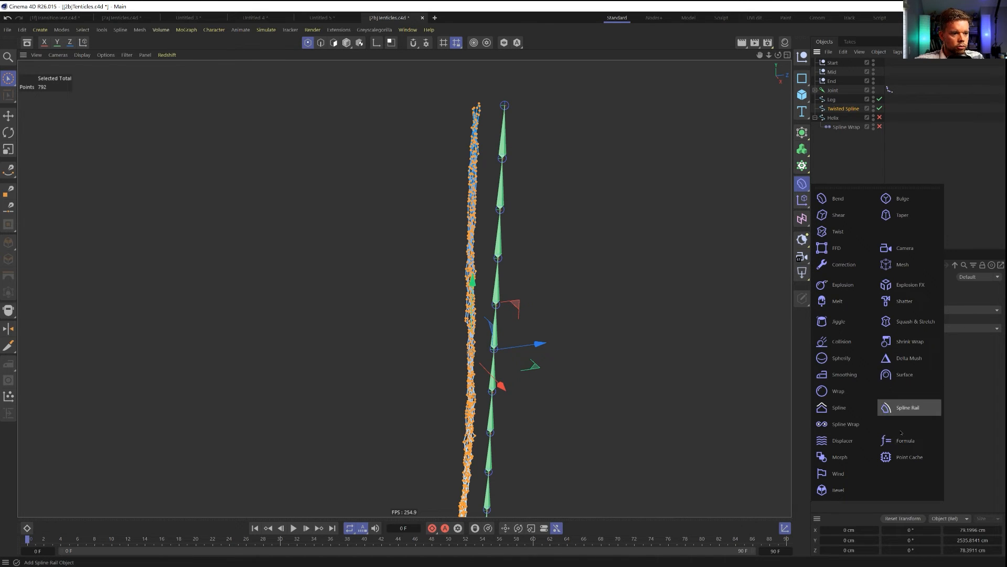
left_click(842, 424)
left_click_drag(848, 118, 842, 109)
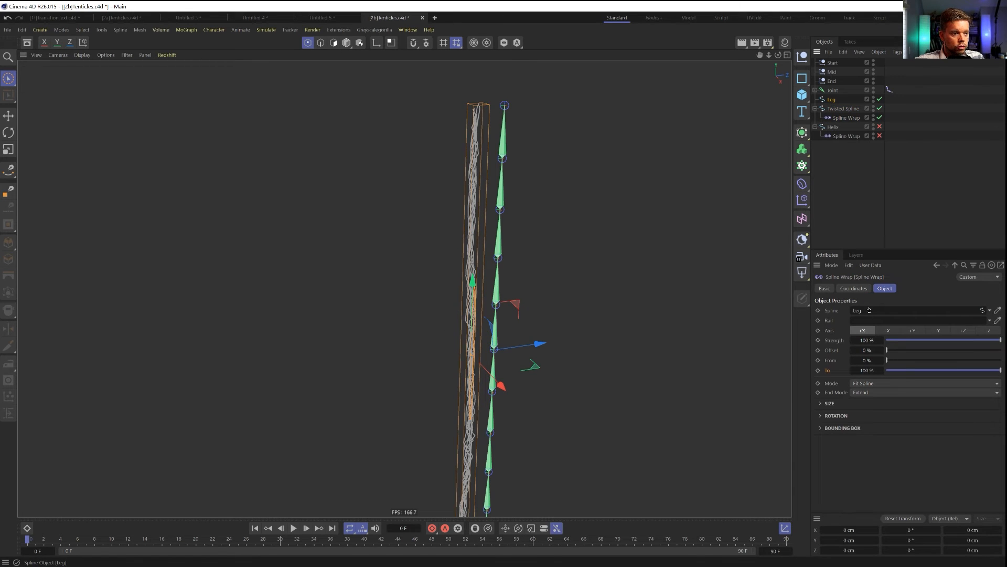
Assign Leg as the new Spline Wrap's spline and set its axis to +Y
left_click_drag(869, 310, 868, 309)
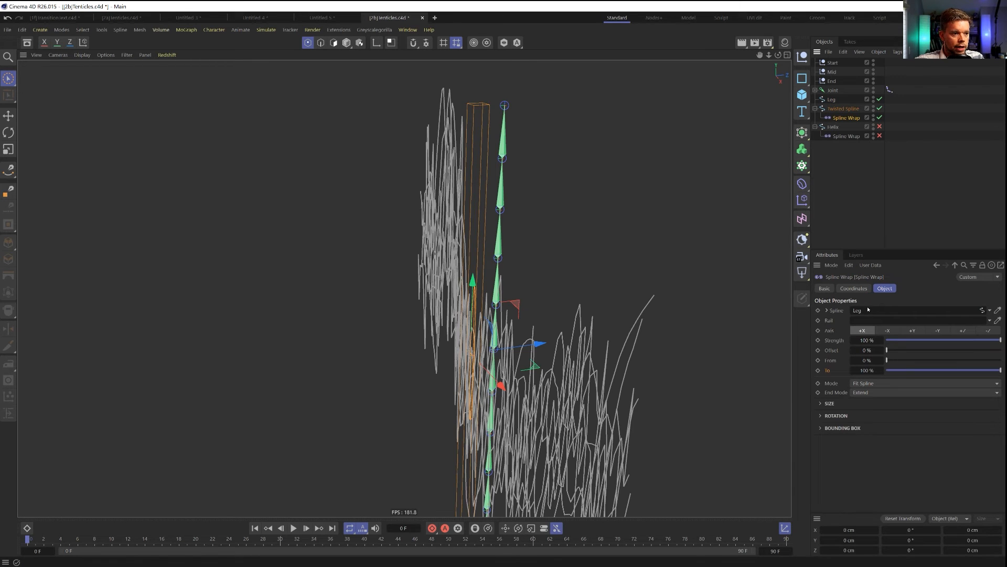
left_click(913, 330)
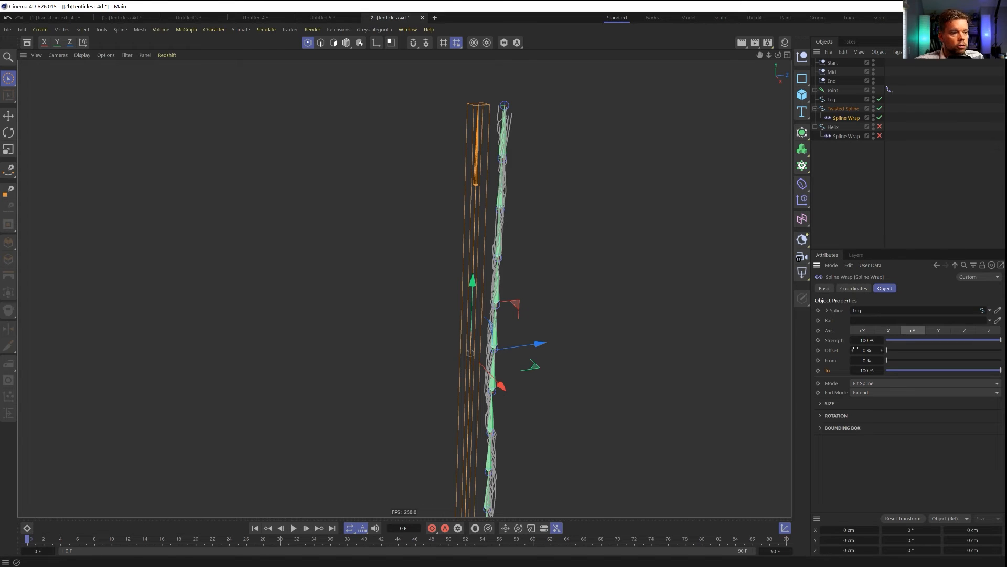
left_click_drag(504, 339, 466, 332, "alt")
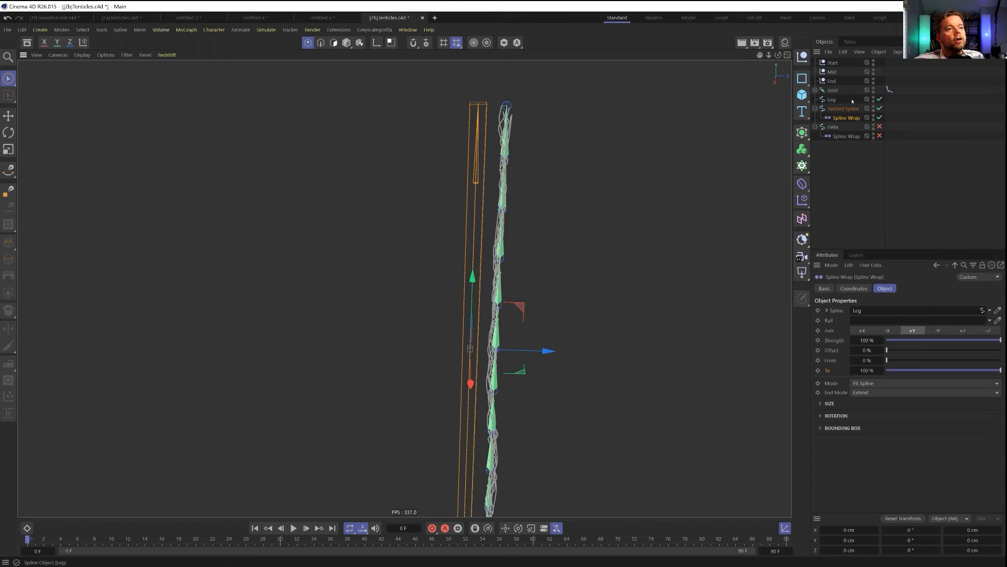
Hide both Spline Wrap deformers and the joint chain in the viewport, keeping the deformers' enabled states
left_click(861, 172)
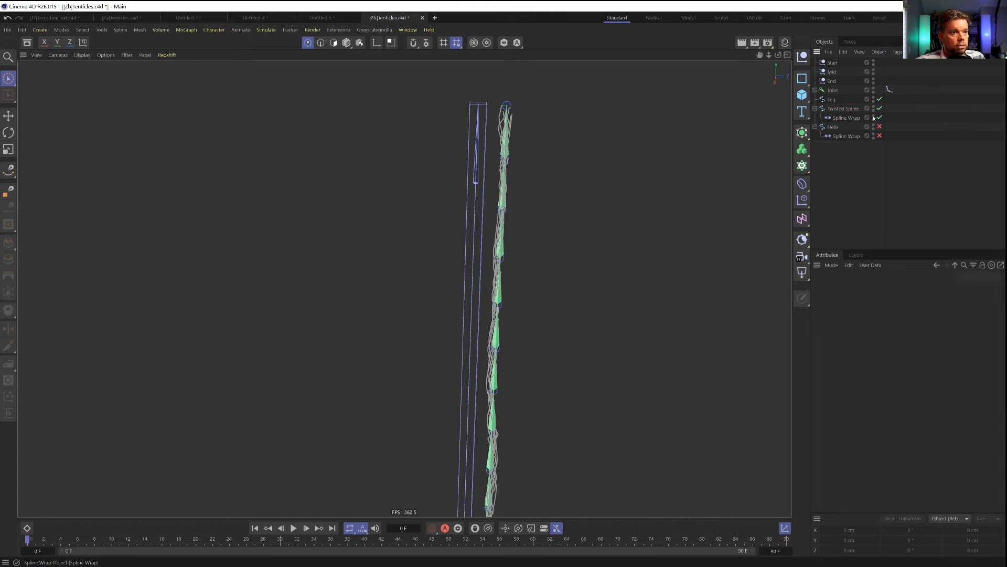
left_click(874, 116)
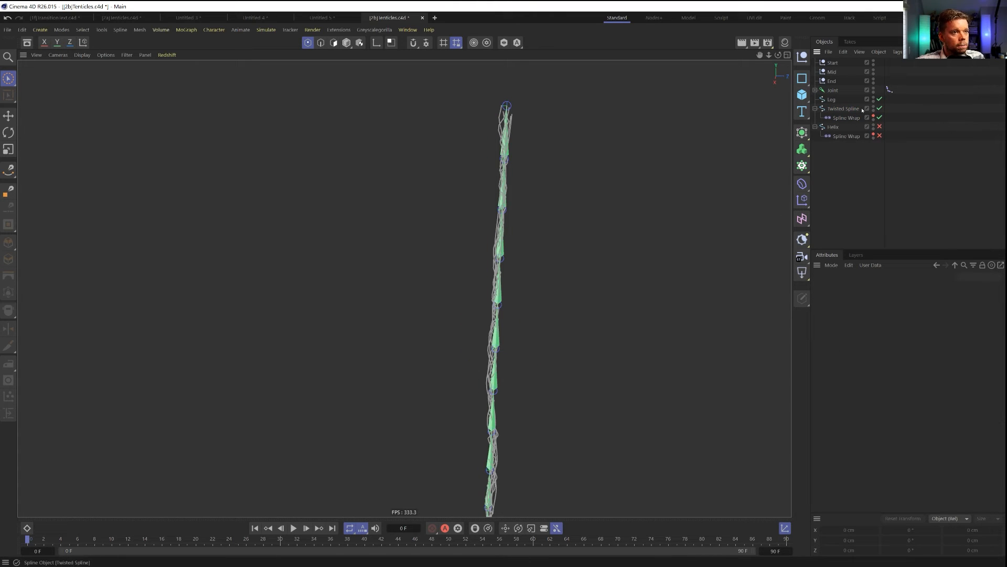
left_click(873, 90)
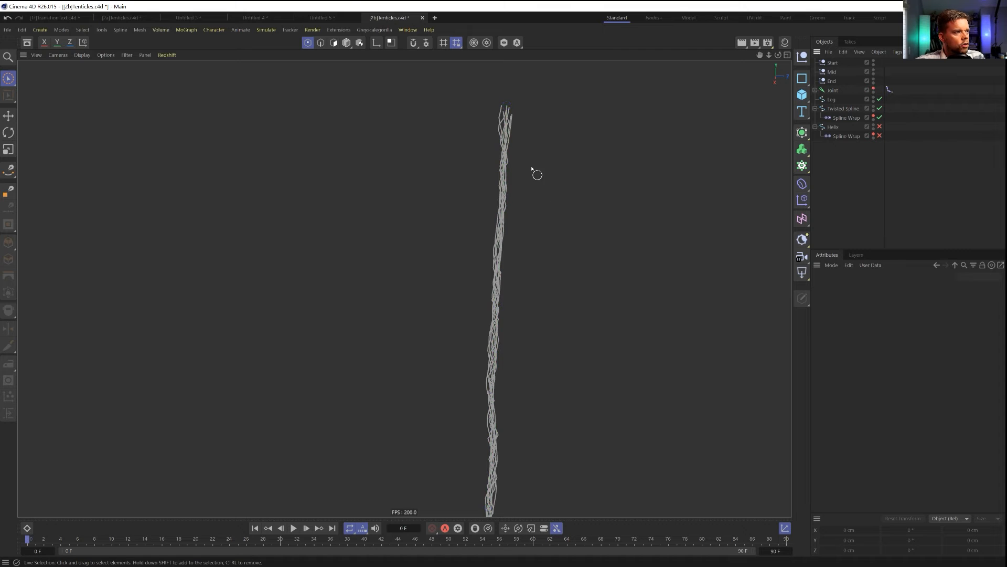
middle_click_drag(519, 299, 524, 222, "alt")
right_click_drag(524, 222, 482, 253, "alt")
middle_click_drag(481, 253, 483, 301, "alt")
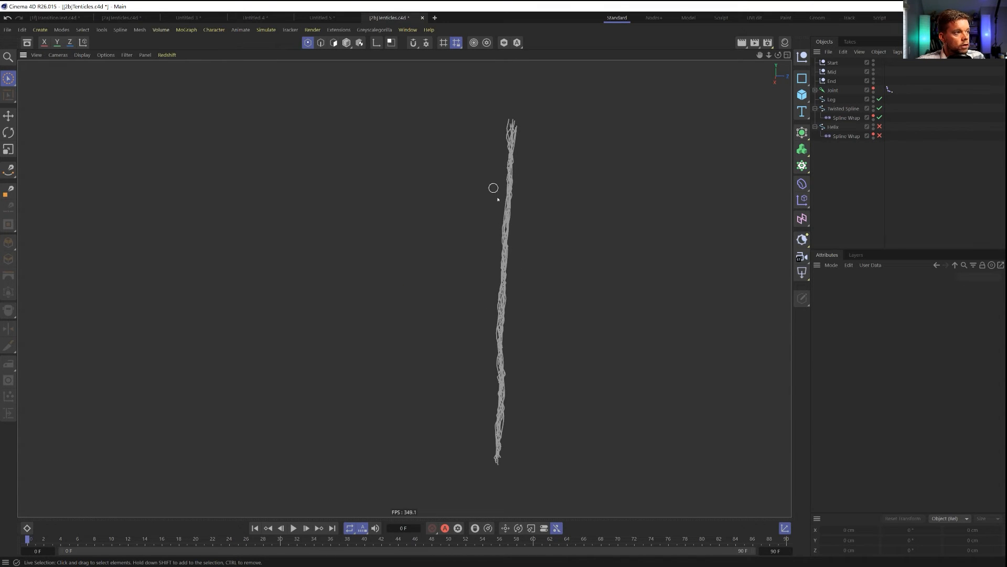
Test bending the twisted strands by moving the Mid null sideways and open the IK-Spline tag's handle settings
left_click(832, 72)
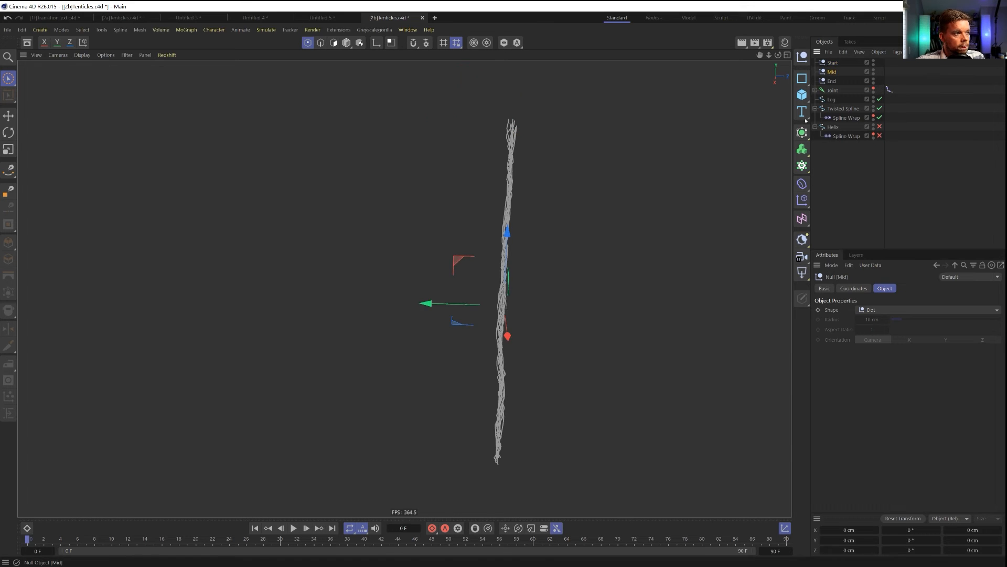
left_click_drag(436, 304, 517, 225)
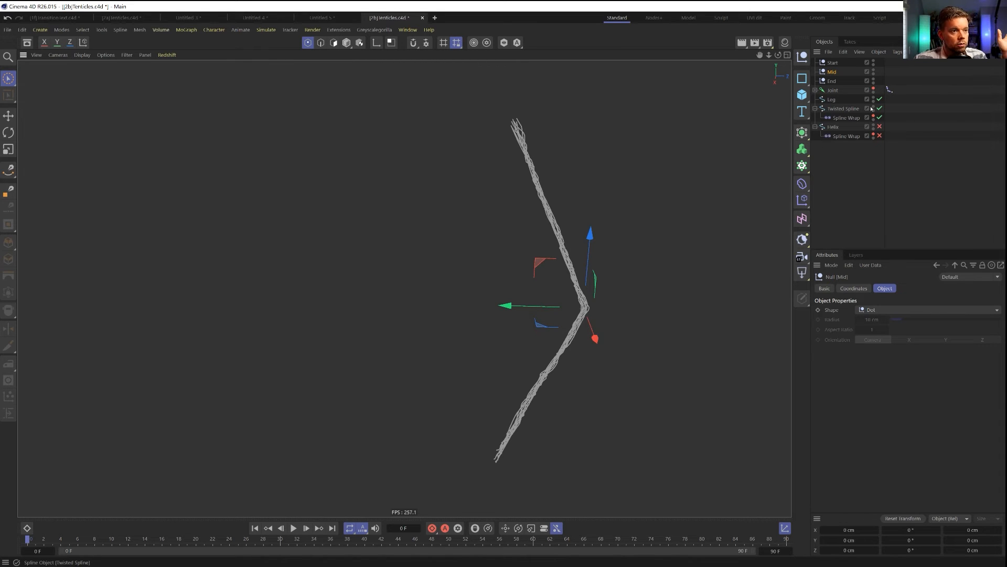
left_click(888, 90)
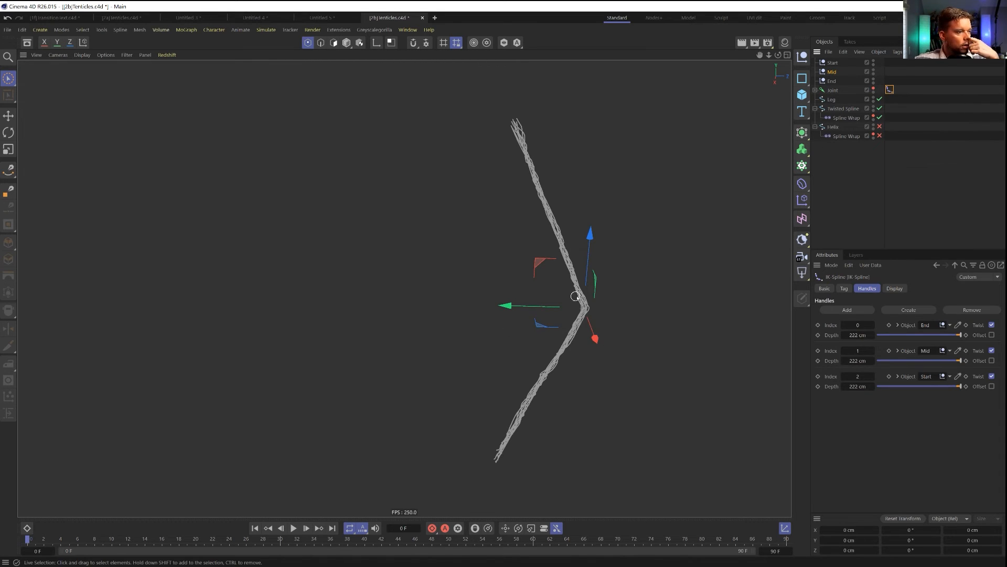
Smooth the bent Leg spline by setting its intermediate points to Uniform
left_click(831, 100)
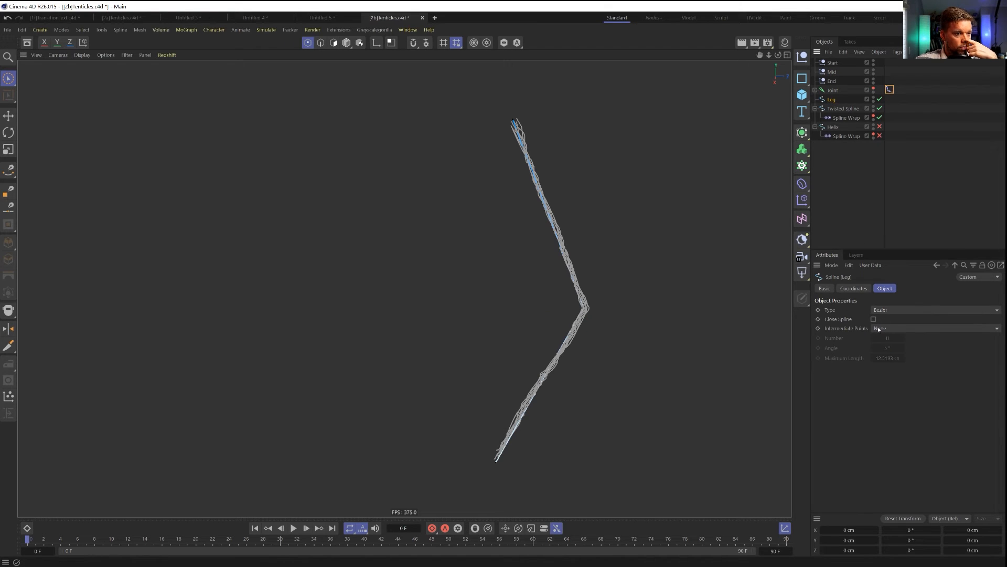
left_click(879, 329)
left_click(888, 360)
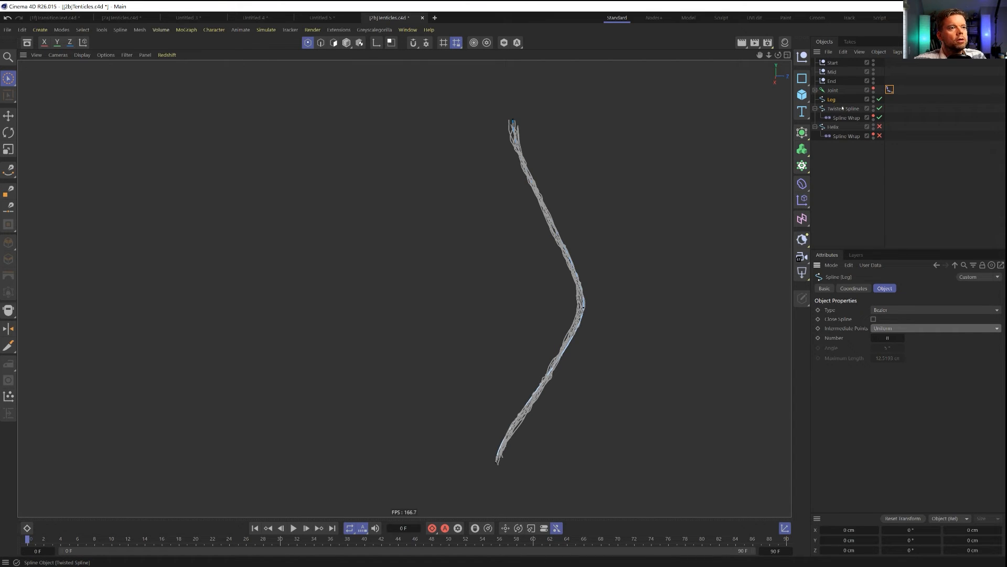
Test the smoothed bend by moving the Mid null sideways again and reset the null's transform
left_click(831, 72)
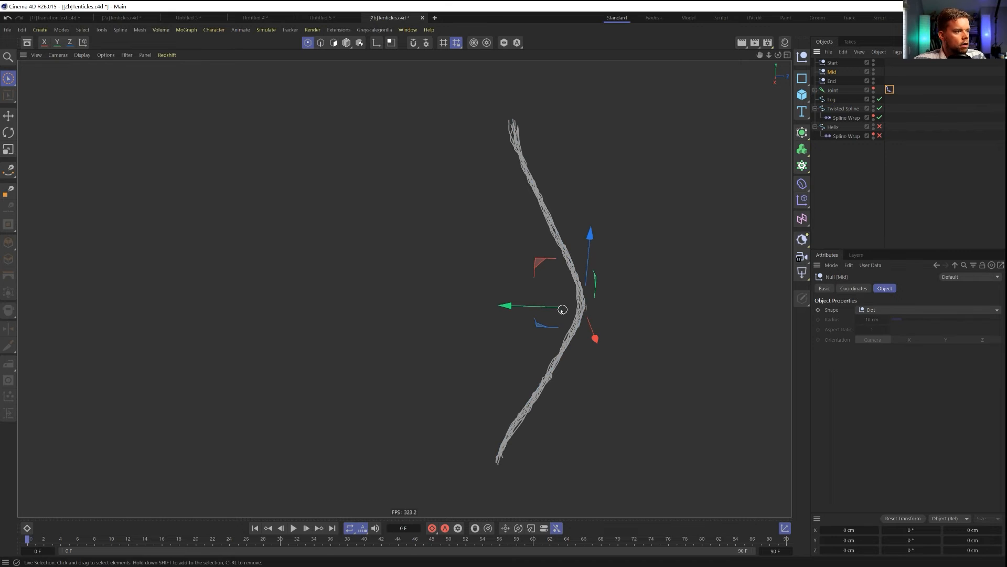
left_click_drag(562, 309, 493, 250)
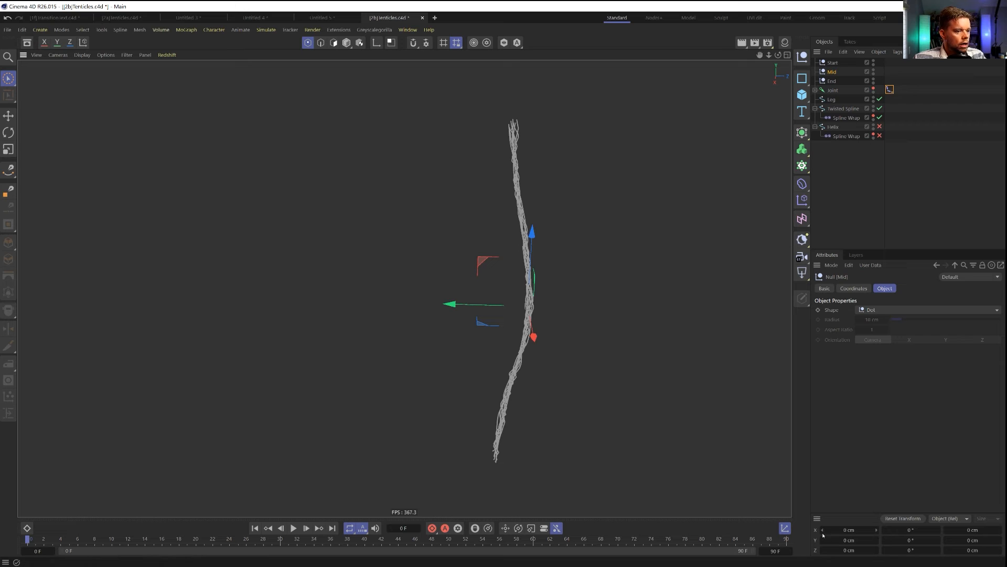
left_click(895, 519)
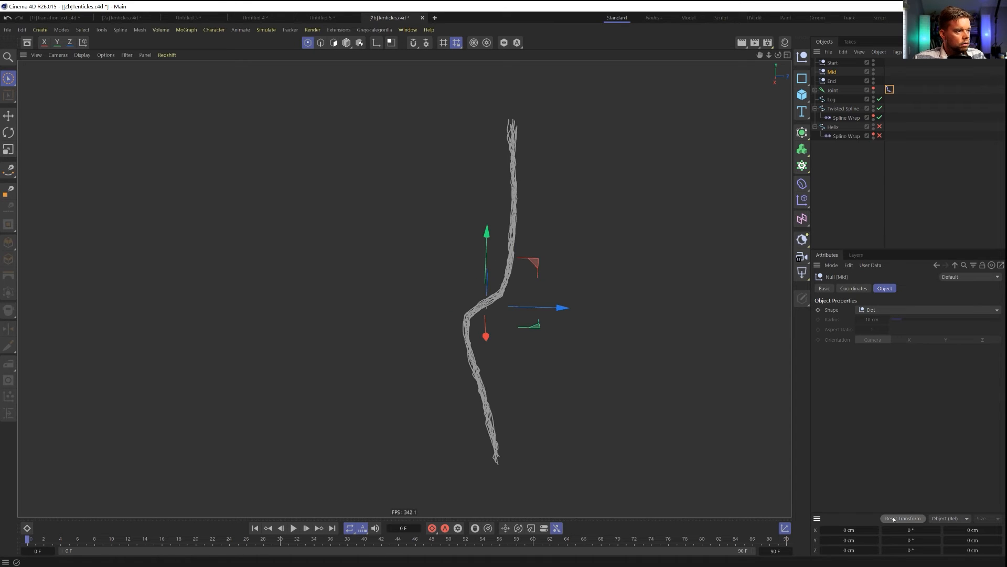
Undo the Mid null's transform reset and moves along with the Leg spline's interpolation change
key("ctrl+z")
key("ctrl+z")
key("ctrl+z")
key("ctrl+z")
key("ctrl+z")
key("ctrl+z")
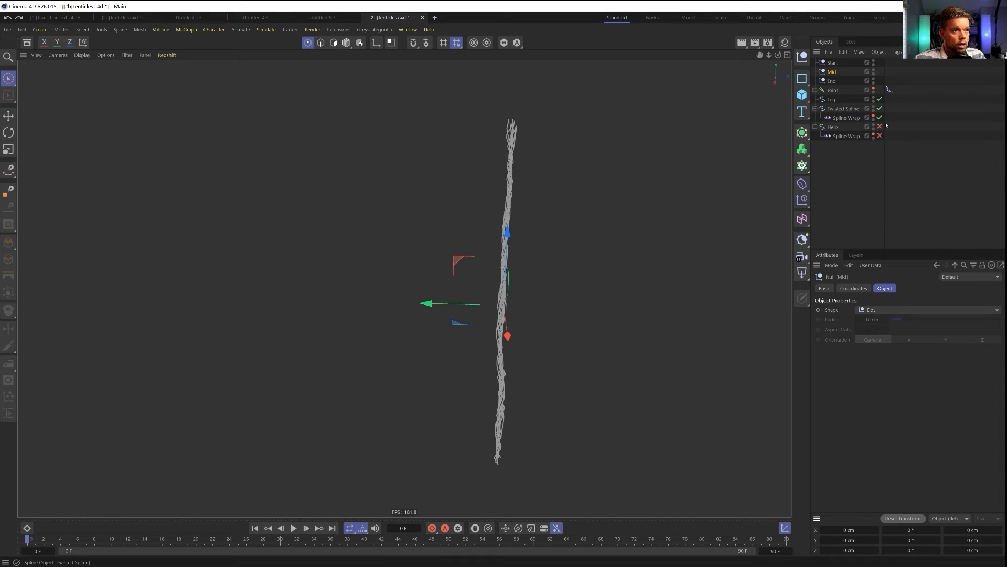
Set the straight Leg spline's intermediate points to Uniform and deselect it
left_click(831, 99)
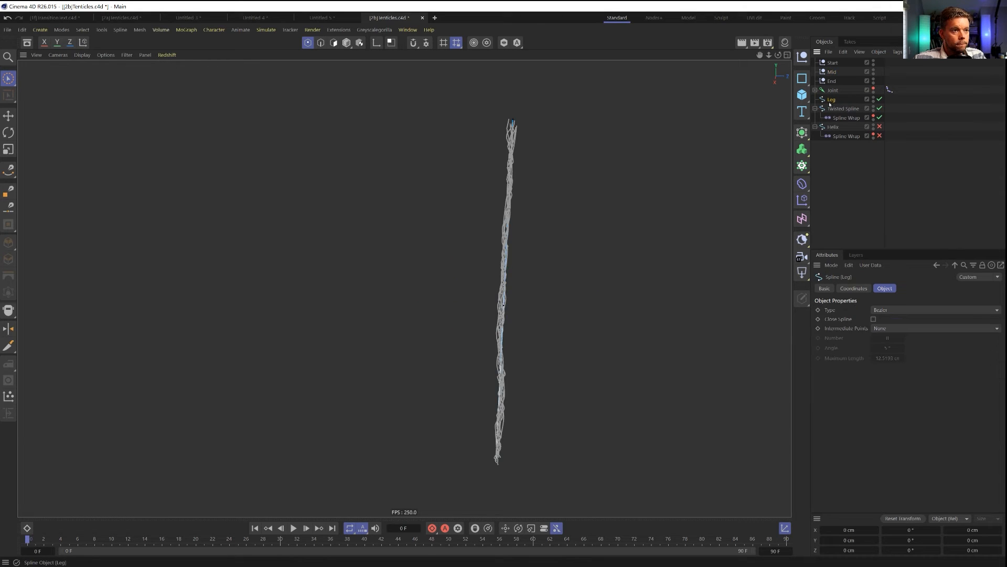
left_click(897, 329)
left_click(895, 358)
left_click(854, 205)
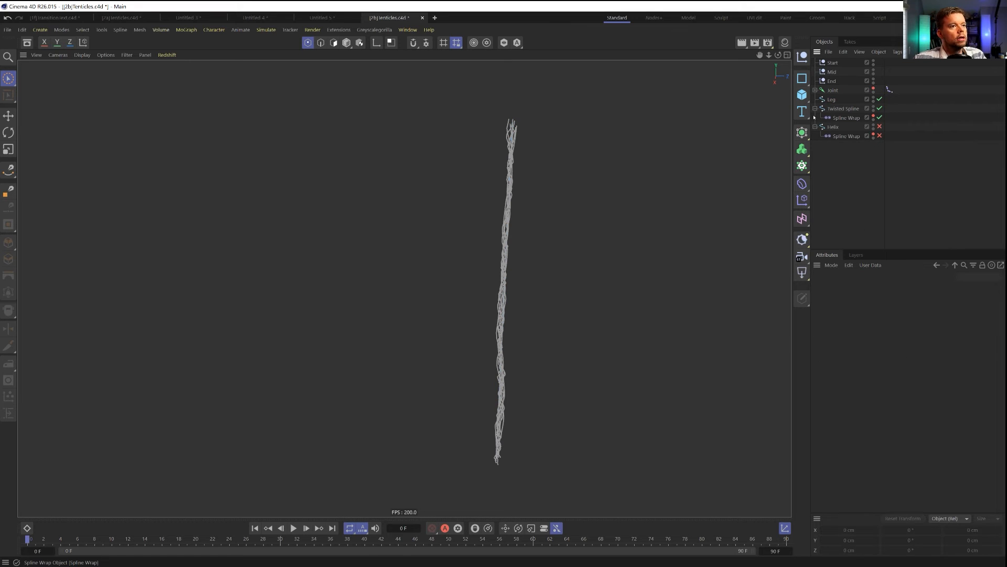
Save the scene and save a new version of it as [2c]Tenticles.c4d
key("ctrl+s")
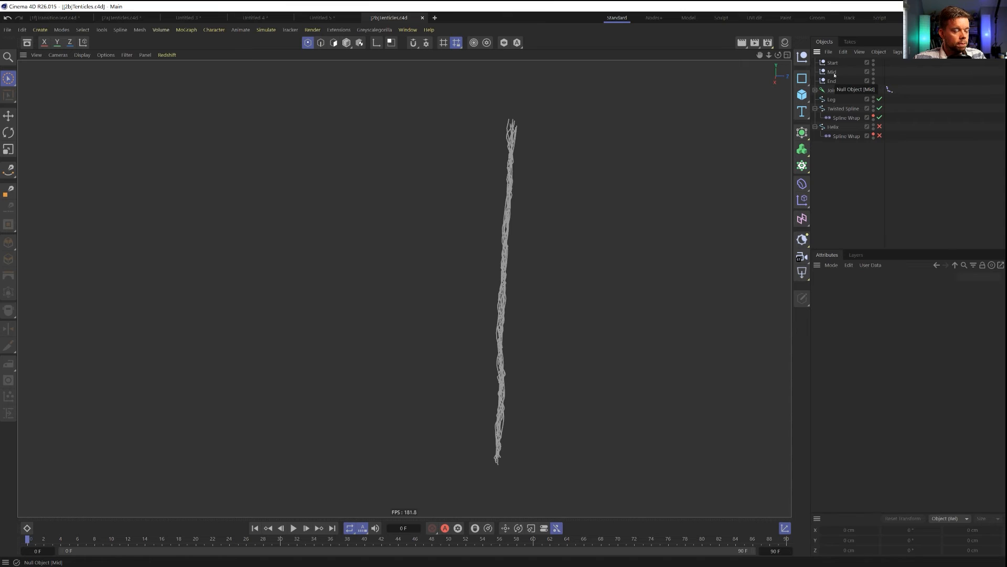
key("ctrl+shift+s")
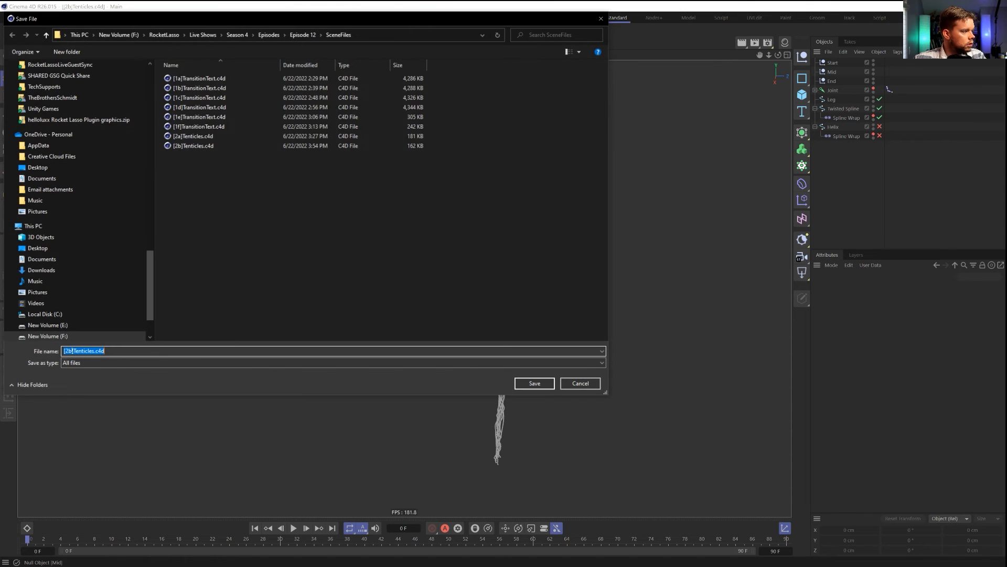
key("BackSpace")
type("c")
key("Return")
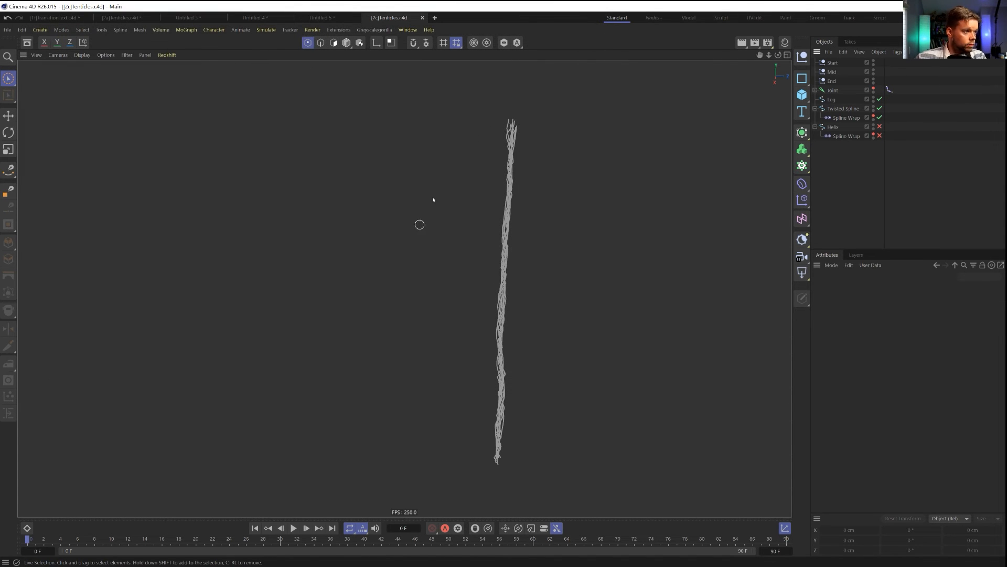
Move the Start null from the upper end of the strands down and outward, and rotate it to curve that end
left_click(832, 63)
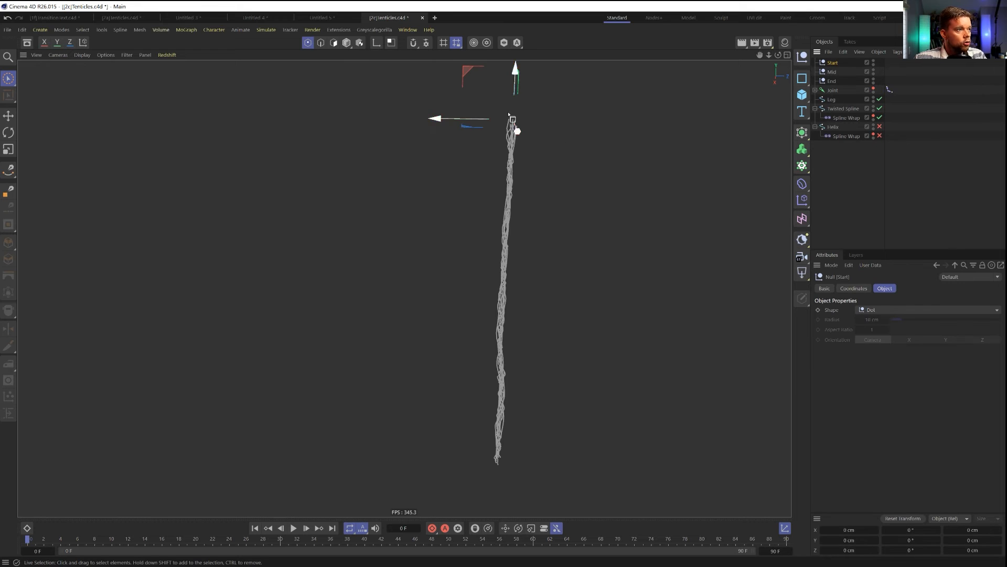
left_click_drag(509, 114, 241, 423)
key("r")
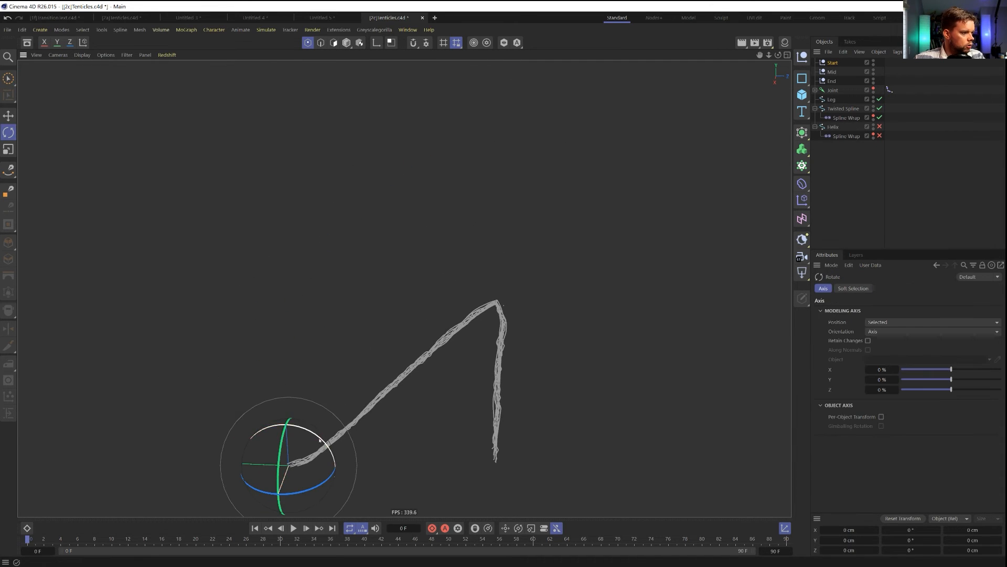
left_click_drag(318, 438, 204, 519)
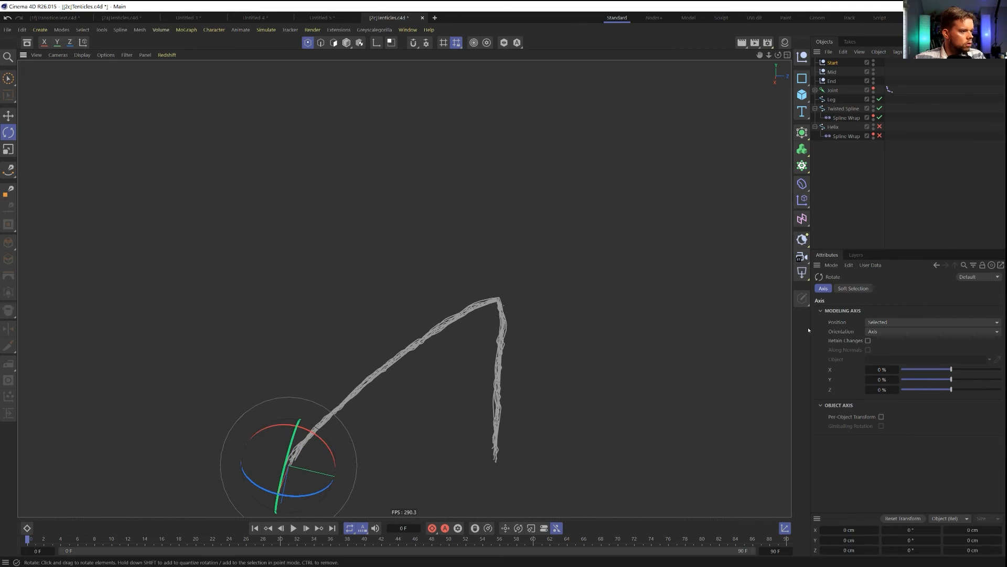
Move the End null sideways, away from the Start null, to spread the strands into an arch
left_click(832, 81)
key("e")
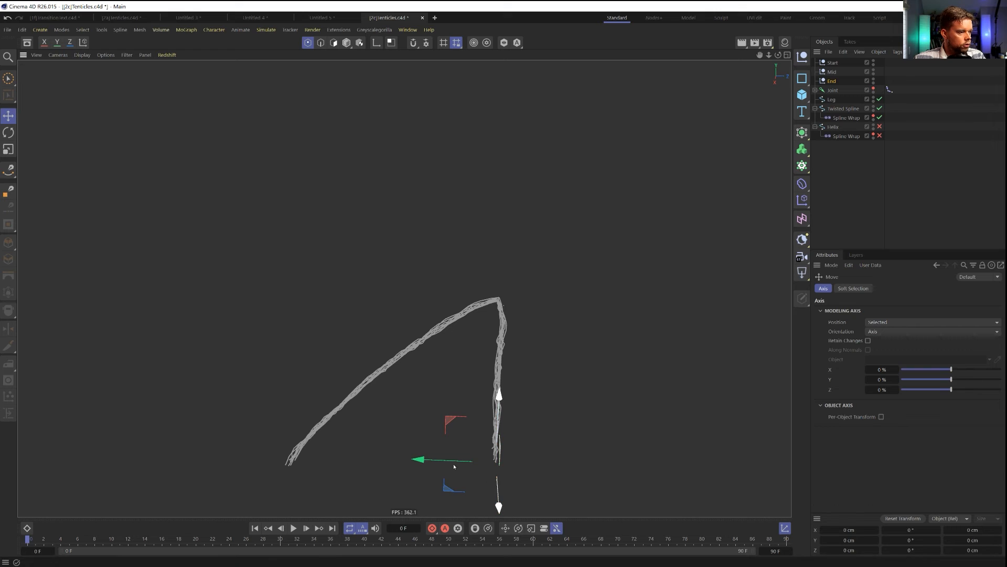
left_click_drag(496, 462, 618, 458)
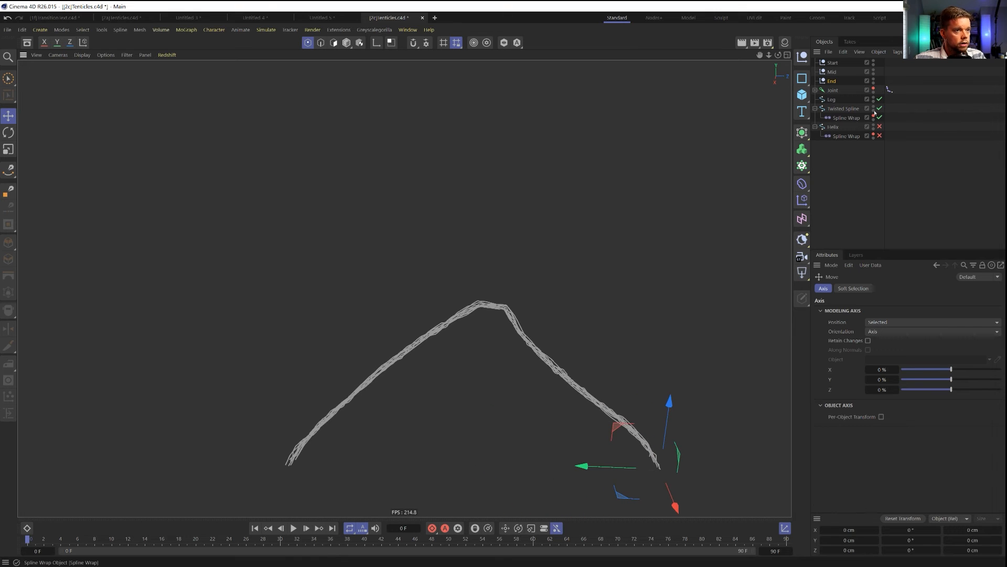
Rotate the Mid null slightly and lower it to shape the strands into a shallow arch
left_click(831, 72)
key("r")
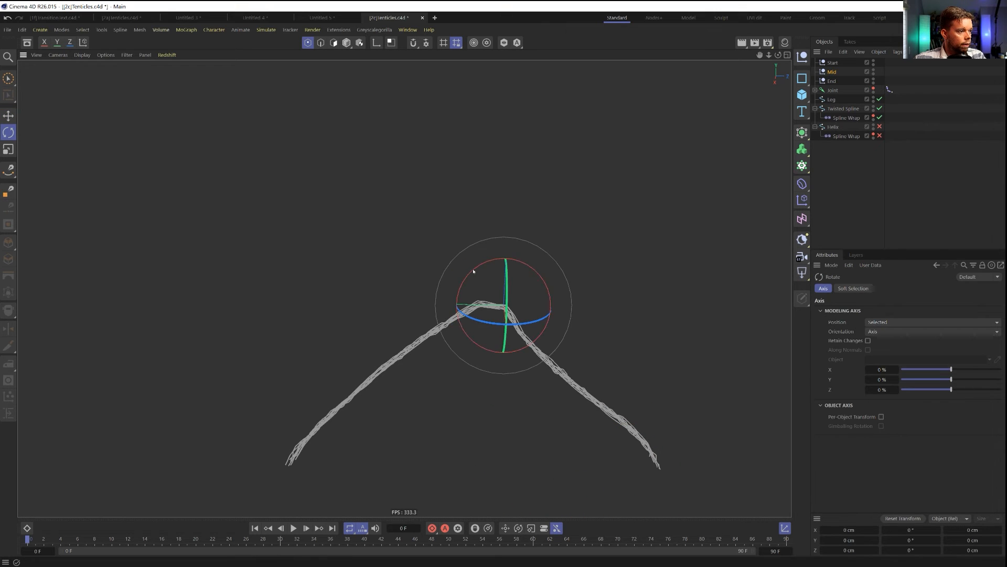
mouse_move(473, 270)
left_mouse_down()
mouse_move(470, 259)
mouse_move(476, 268)
left_mouse_up()
key("e")
key("r")
key("e")
left_click_drag(465, 353, 421, 427)
Move the End null slightly farther outward and raise the Mid null toward the End side to form a high knee
left_click(660, 464)
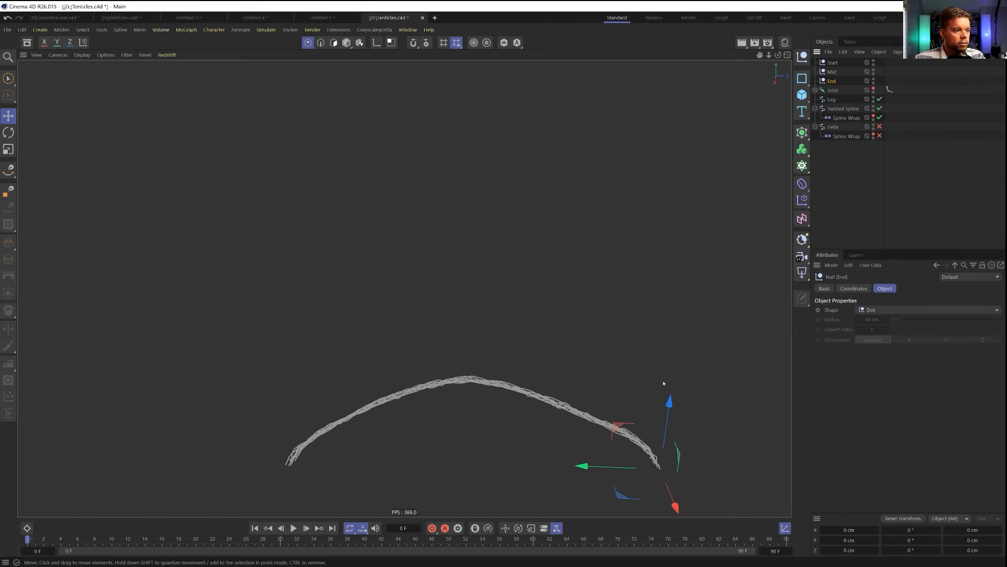
left_click_drag(620, 438, 640, 440)
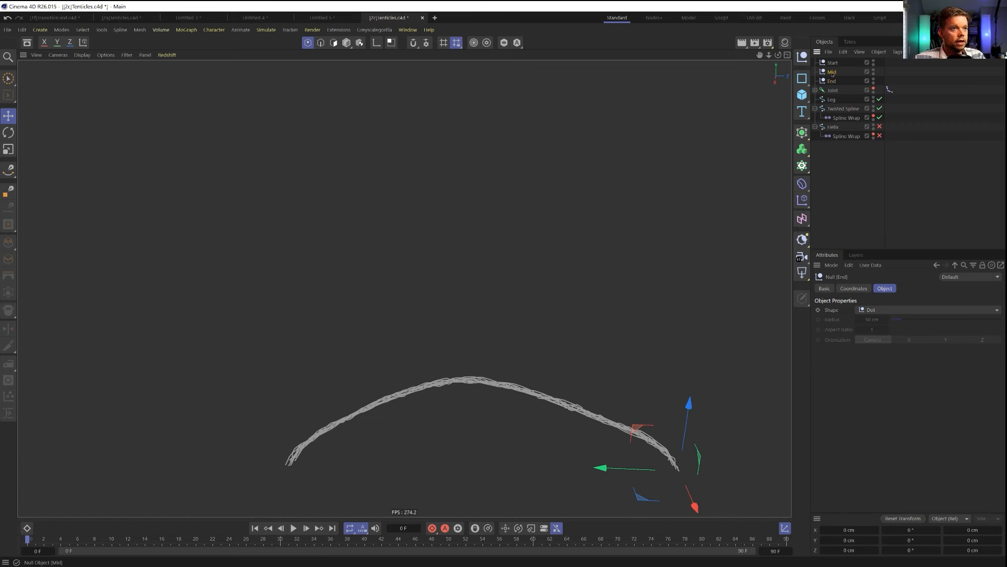
left_click(832, 72)
left_click_drag(418, 419, 537, 238)
Try moving the Start null inward and up toward the knee, and undo the move
left_click(833, 62)
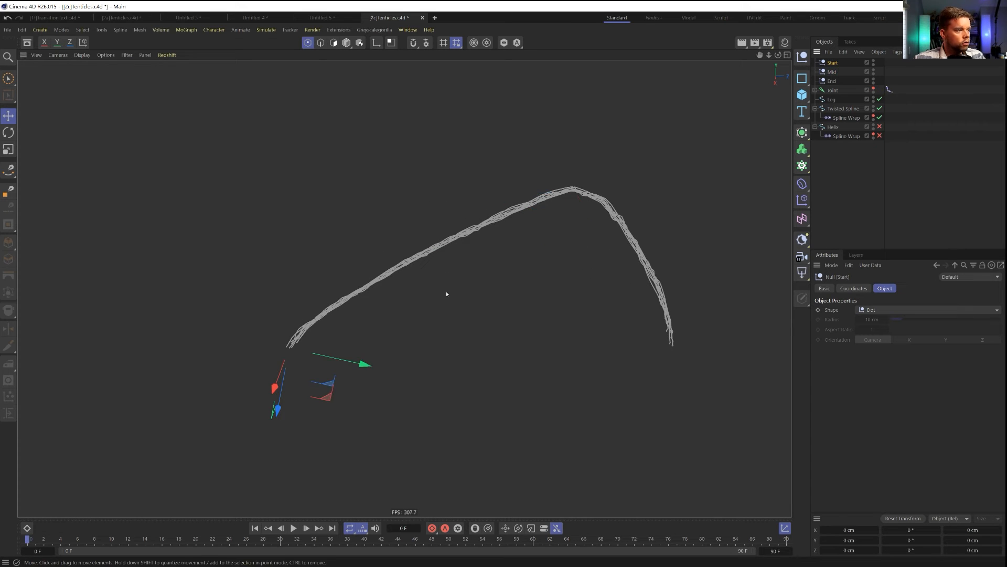
left_click_drag(325, 389, 428, 362)
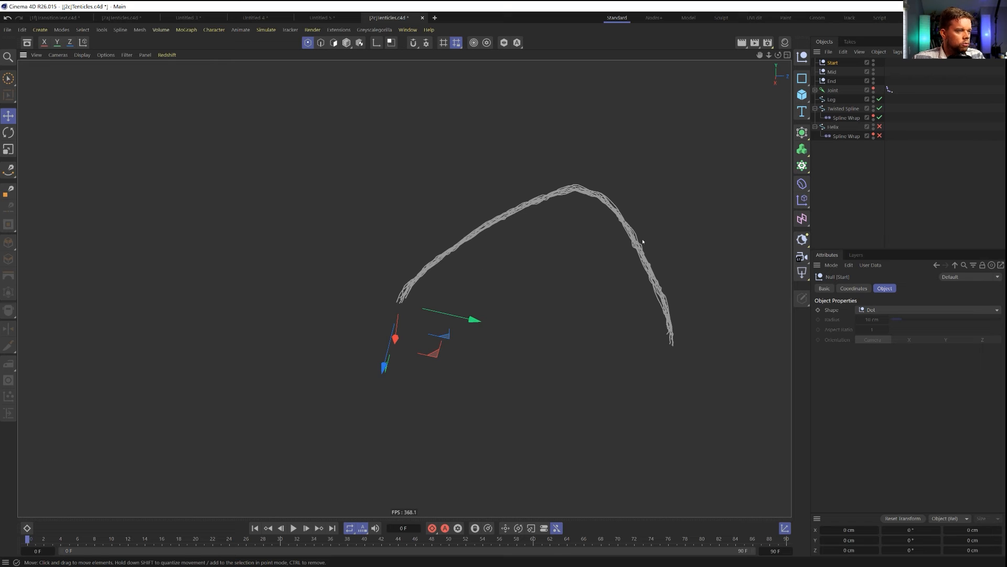
key("ctrl+z")
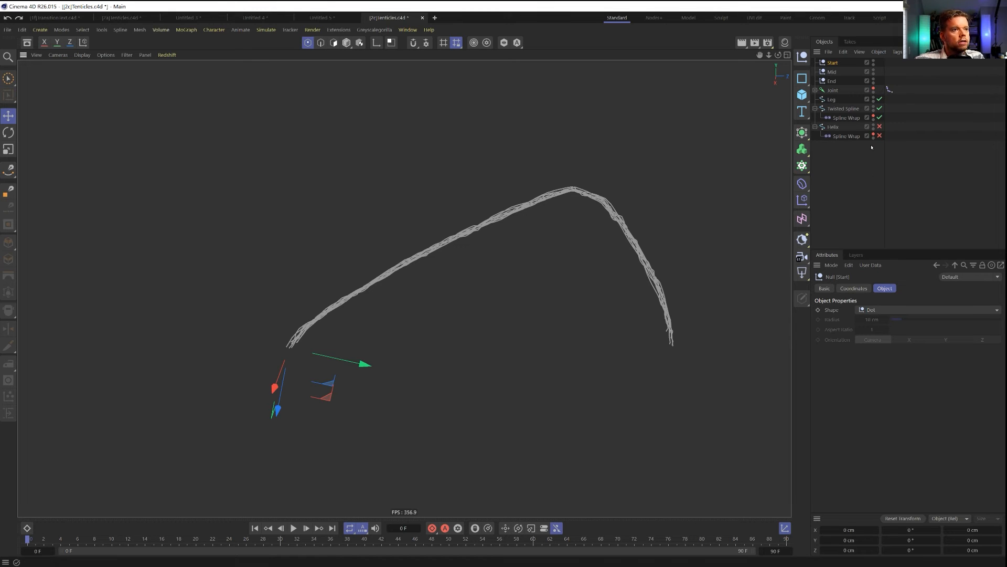
Hide the Twisted Spline and Leg in the viewport and enable the Helix with its Spline Wrap
left_click(874, 106)
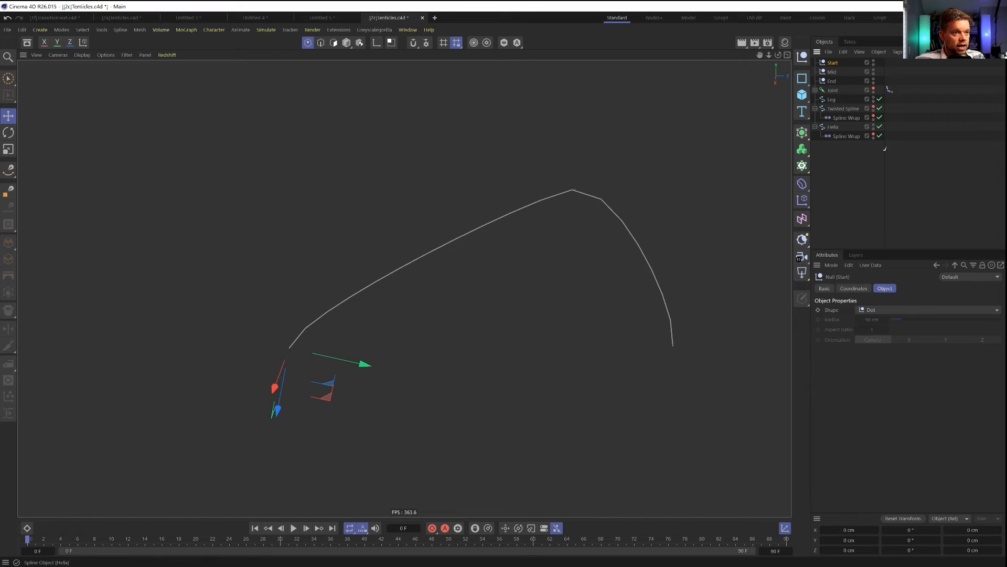
left_click(874, 107)
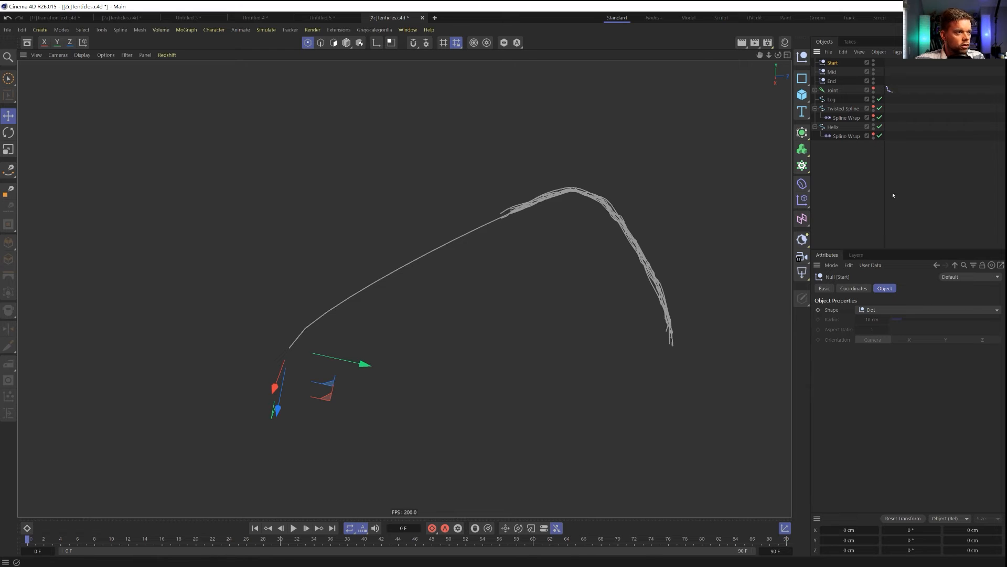
left_click(873, 97)
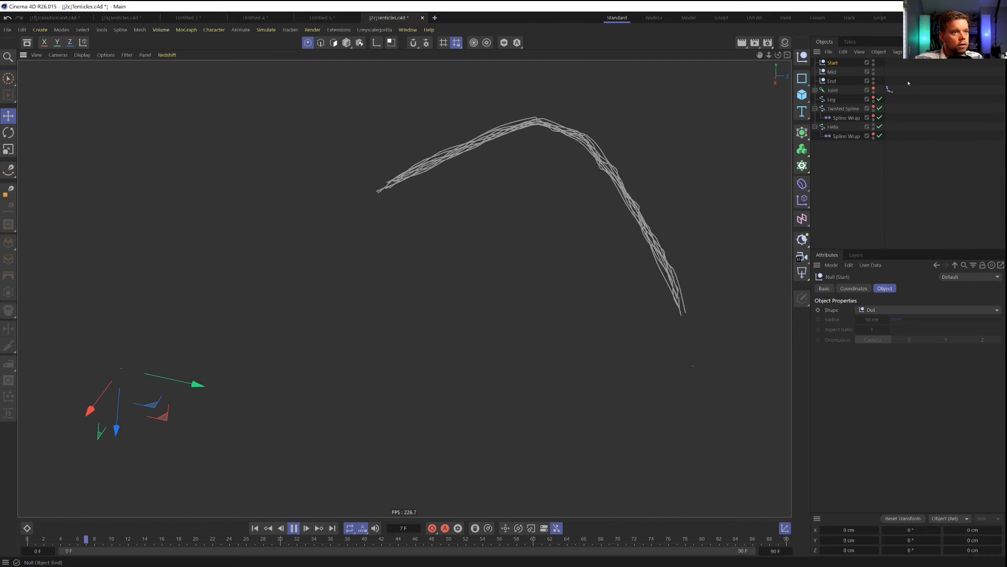
Put the Helix in a Sweep object with an n-Side spline as its profile
left_click(833, 126)
left_click(801, 131)
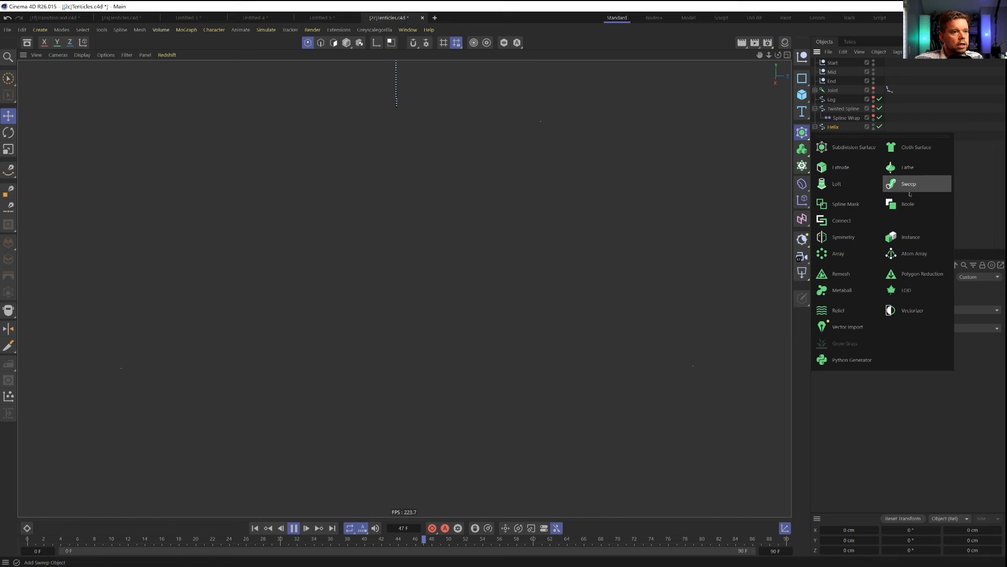
left_click(910, 192)
left_click(802, 78)
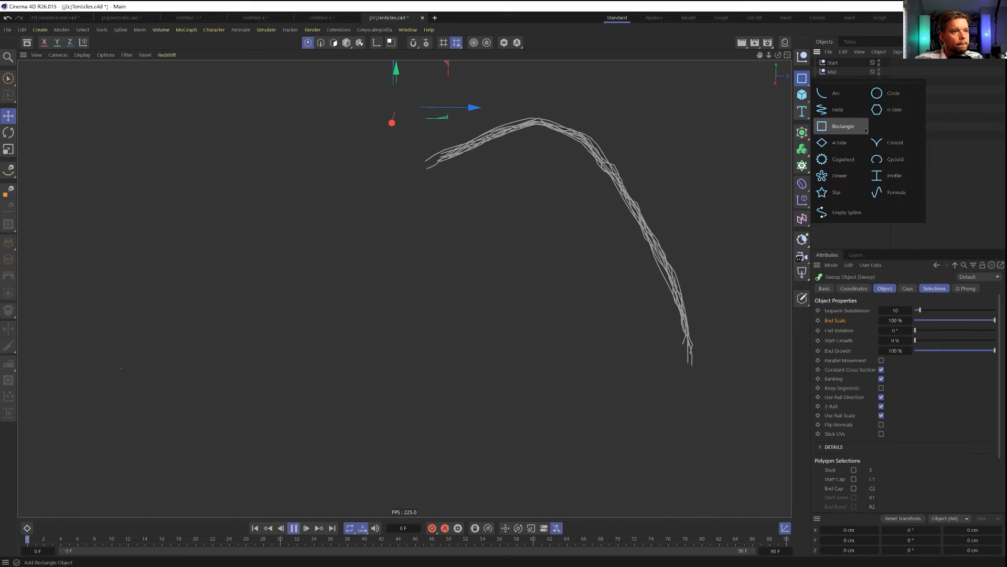
left_click(887, 109, "shift")
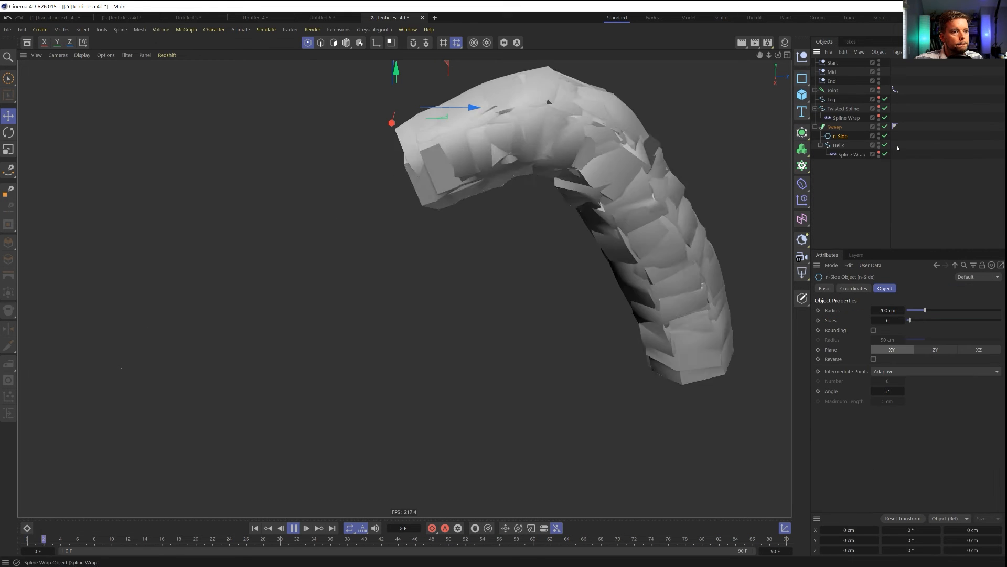
Set the n-Side profile's radius to 5 cm and its sides to 12
double_click(892, 310)
type("5")
key("Return")
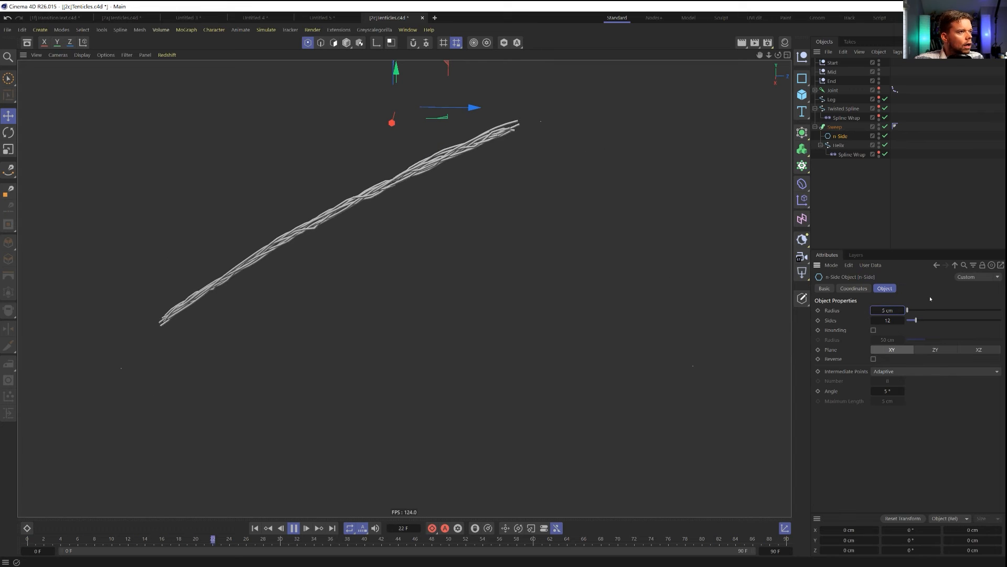
Place the Sweep under a Subdivision Surface and rescale the n-Side profile to adjust the strand thickness
left_click(835, 127)
left_click(802, 132, "alt")
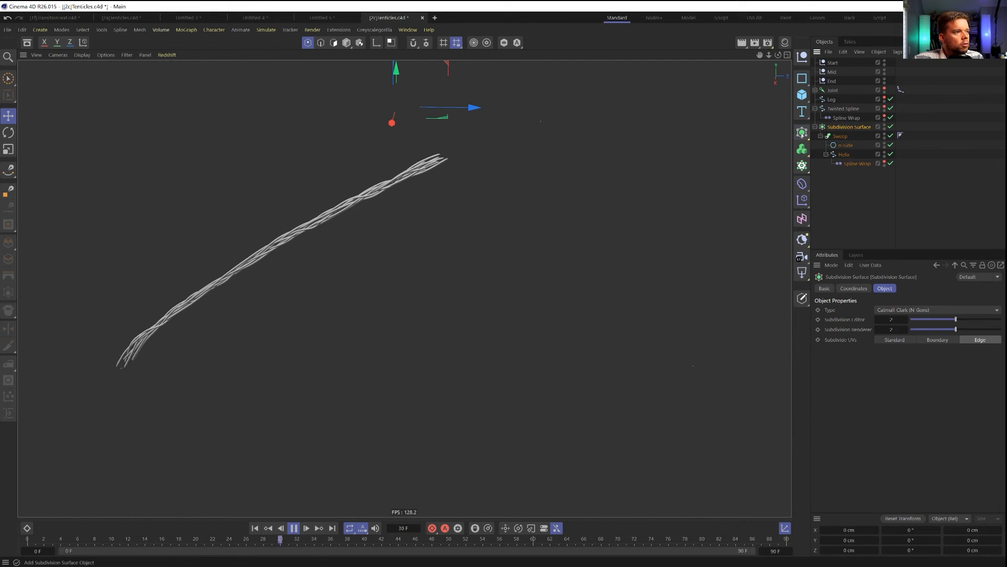
left_click(845, 146)
key("t")
left_click_drag(659, 229, 591, 227)
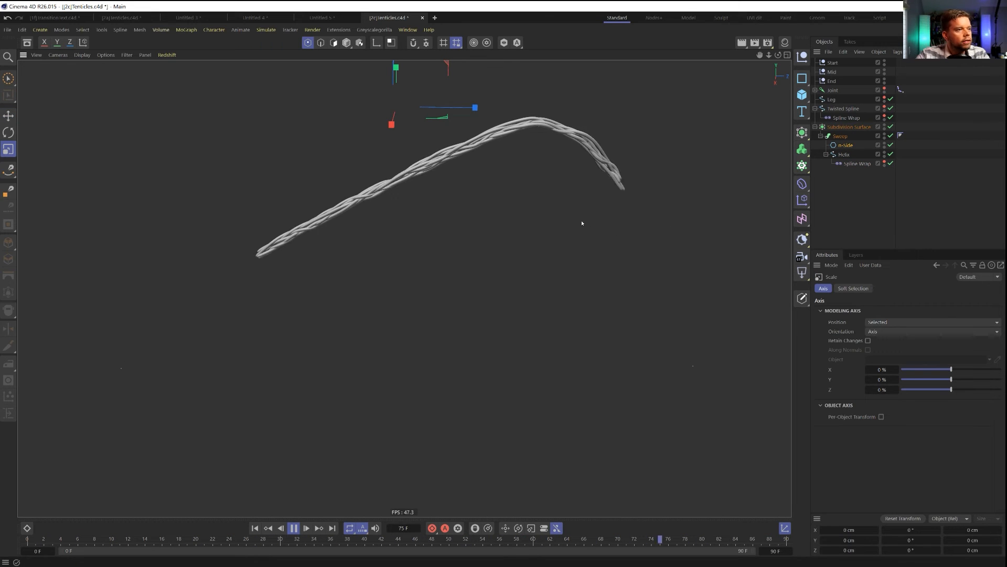
left_click_drag(621, 205, 564, 218, "alt")
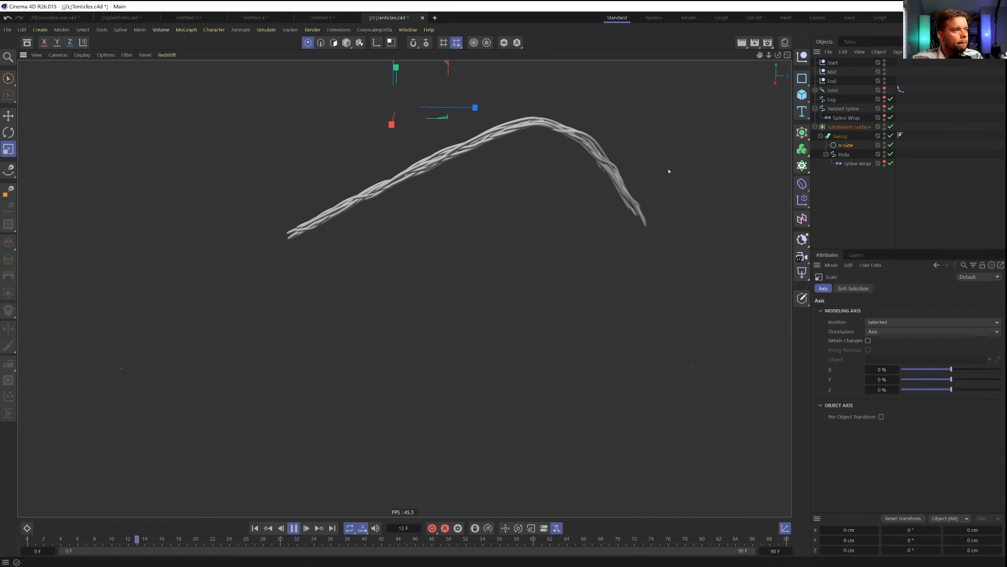
Add a Plane, scale it up, and stop the animation playback
left_click(802, 95)
left_click(845, 129)
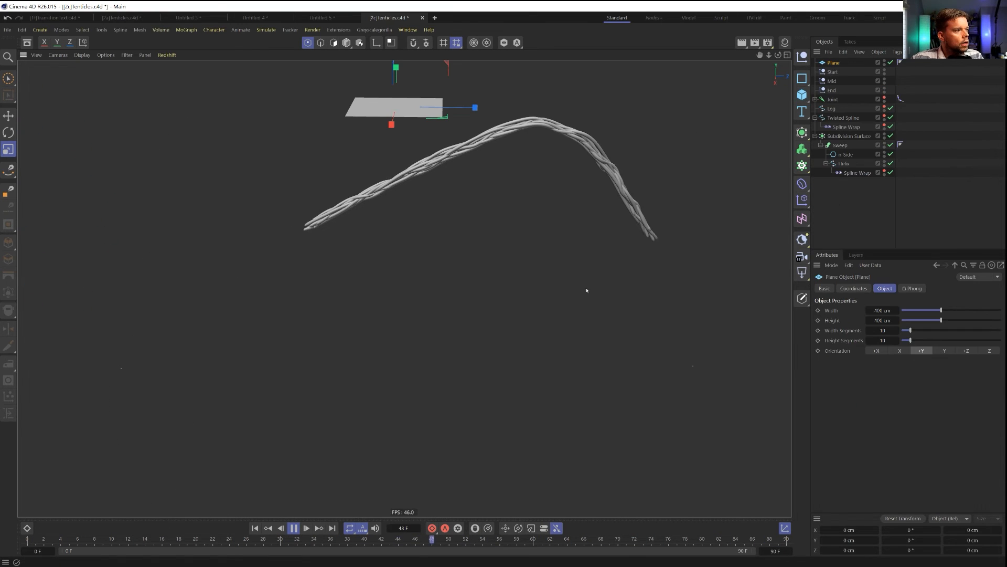
key("t")
left_click_drag(387, 215, 530, 251)
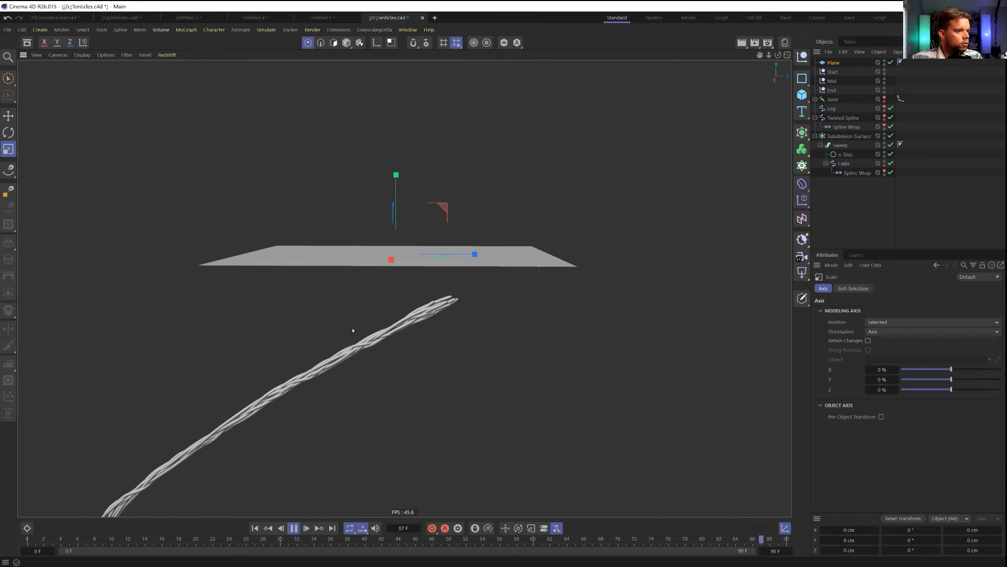
left_click(293, 528)
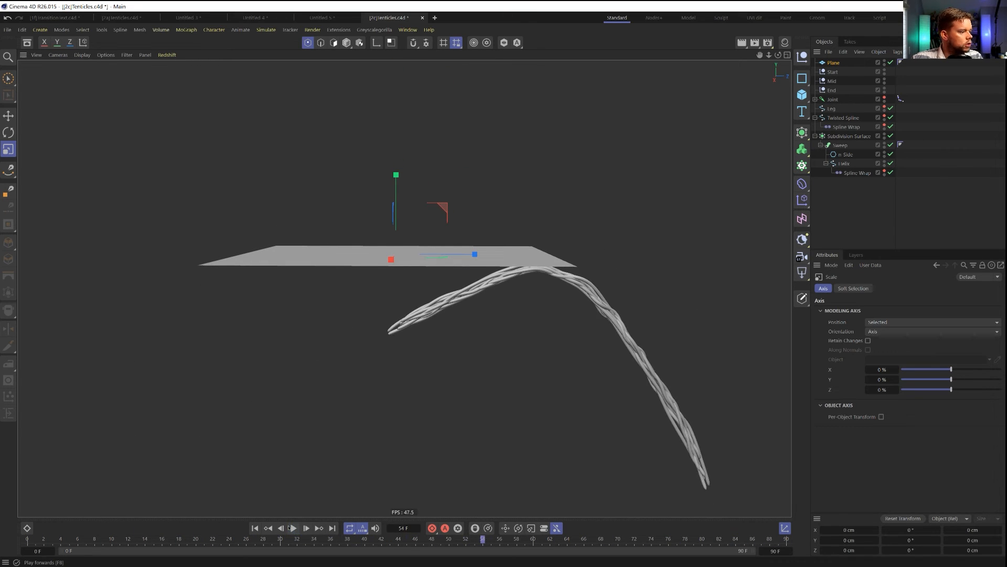
Set the banking of the Twisted Spline's Spline Wrap to about 486° and undo a further banking adjustment
left_click(846, 154)
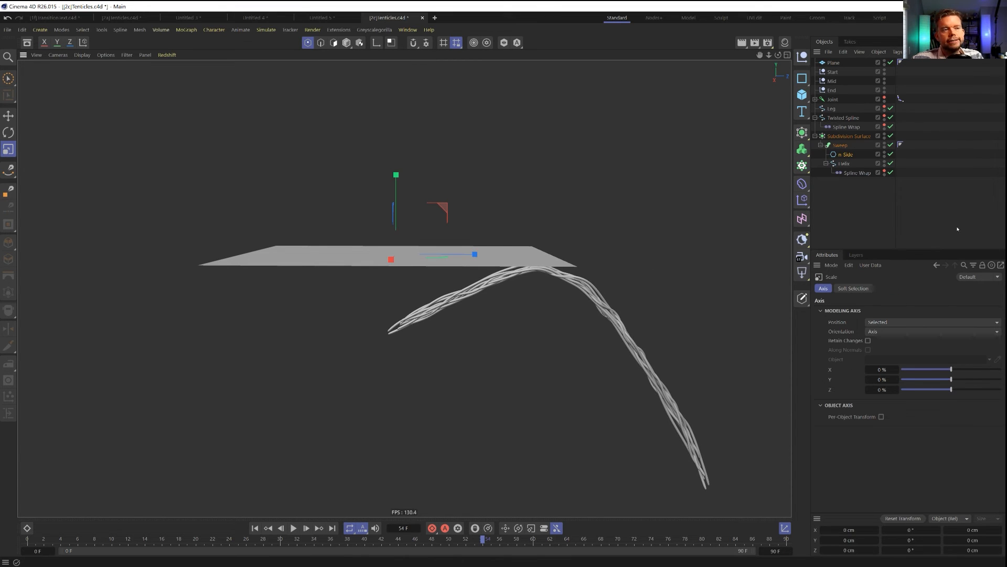
left_click(856, 173)
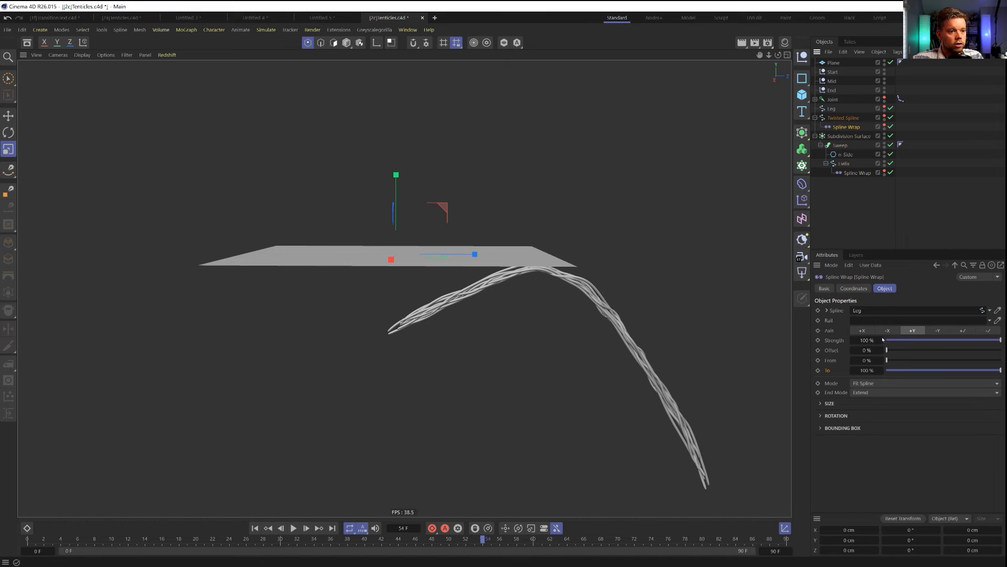
left_click(835, 416)
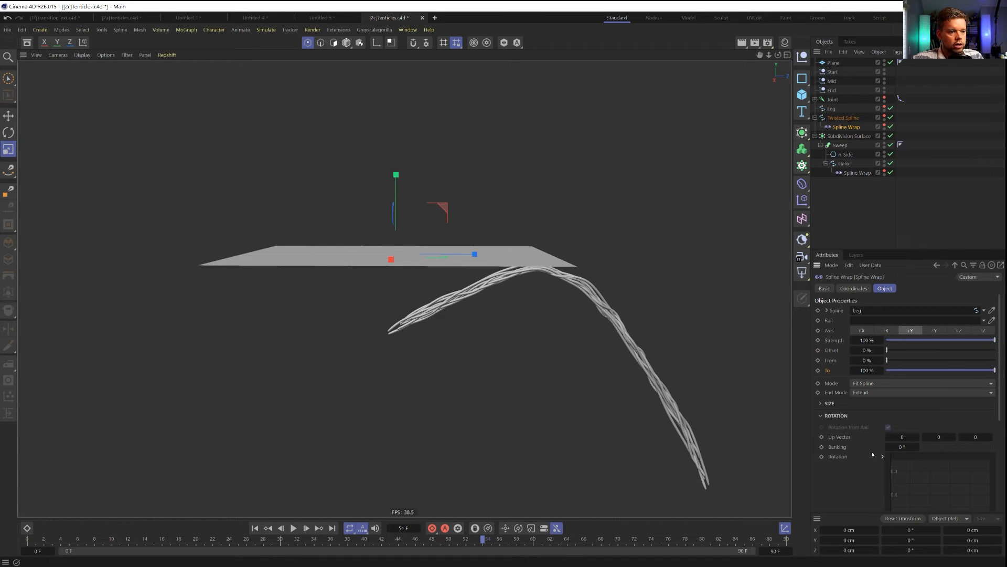
left_click_drag(906, 447, 985, 447)
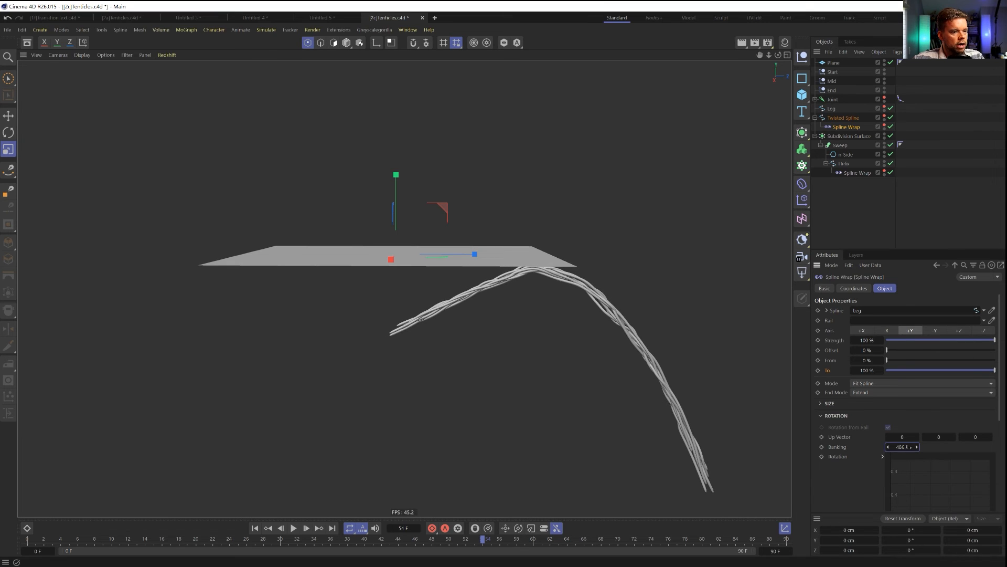
scroll(864, 447, "down", 3)
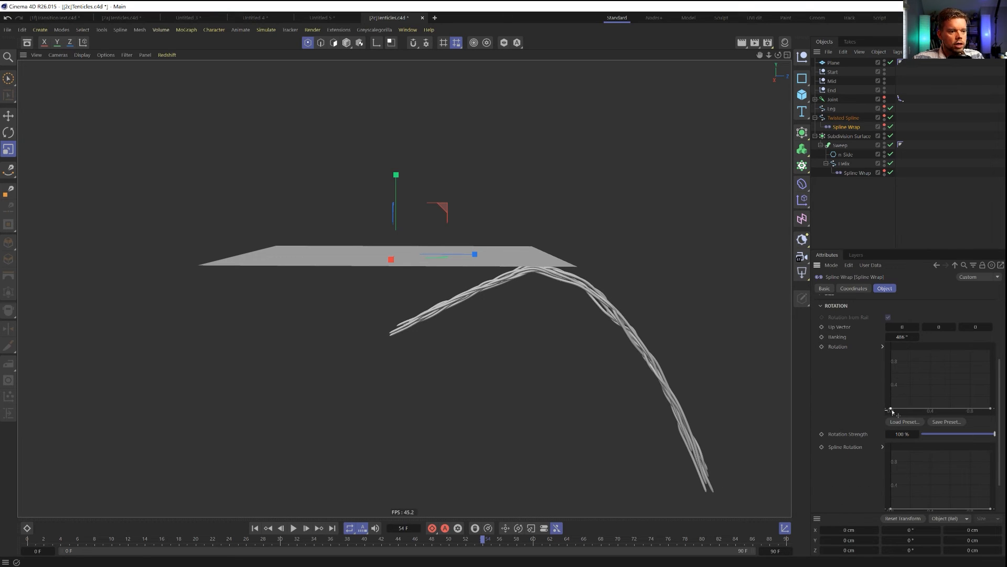
left_click_drag(896, 333, 924, 337)
key("ctrl+z")
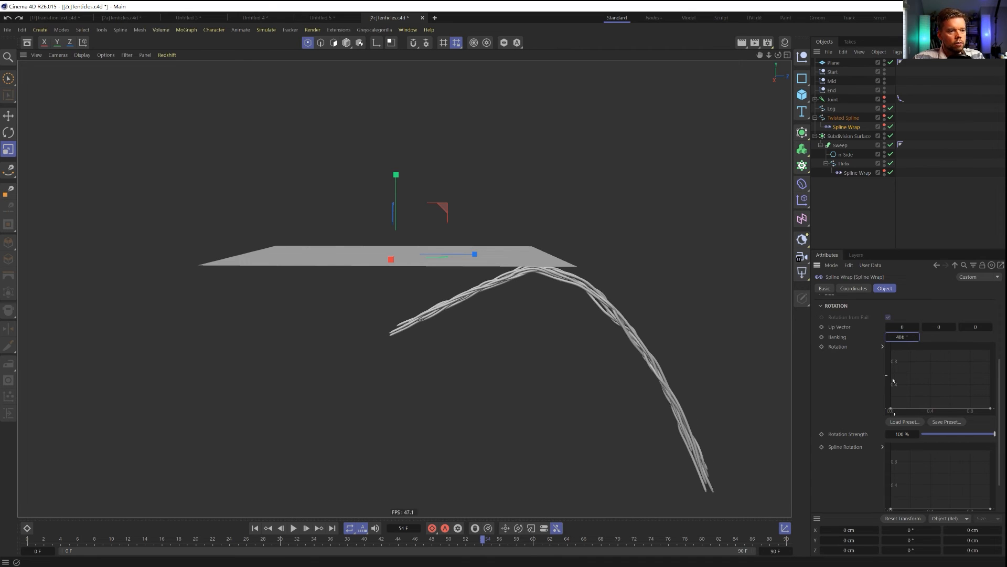
Apply the Linear spline preset to the Spline Wrap's Rotation curve and set the banking to about -2024°
left_click_drag(894, 409, 891, 350)
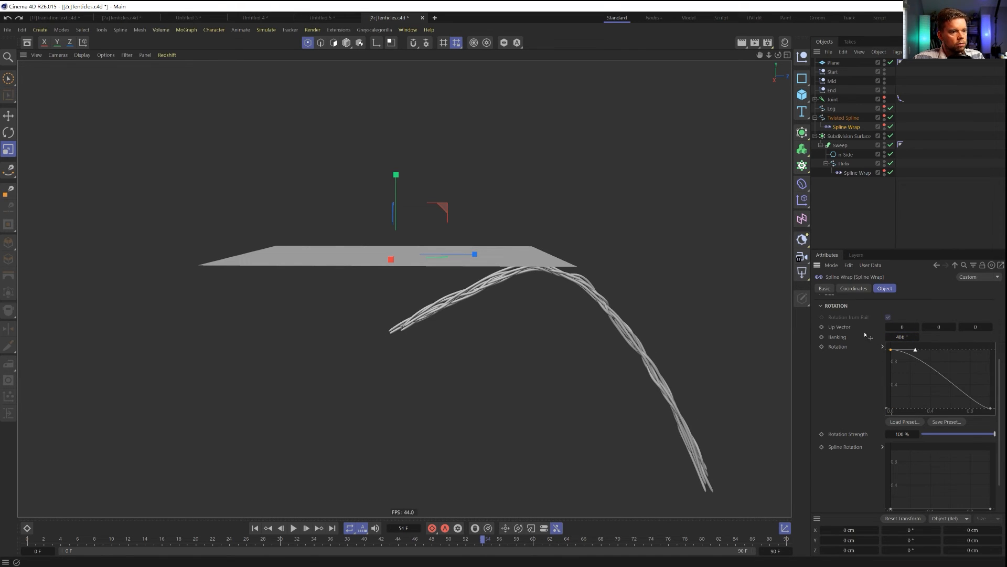
right_click(917, 369)
left_click(917, 368)
right_click(937, 378)
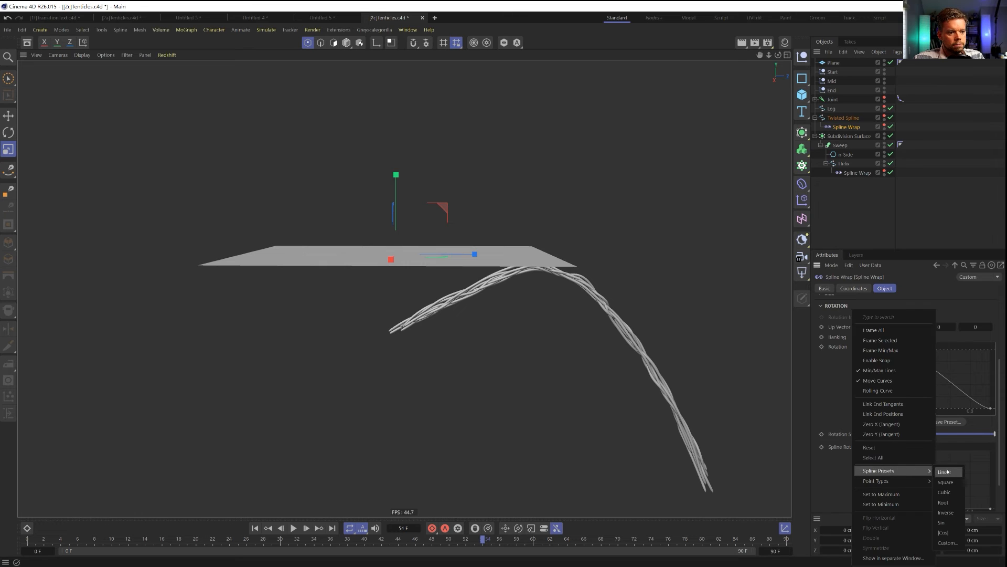
left_click(946, 471)
left_click_drag(903, 339, 832, 338)
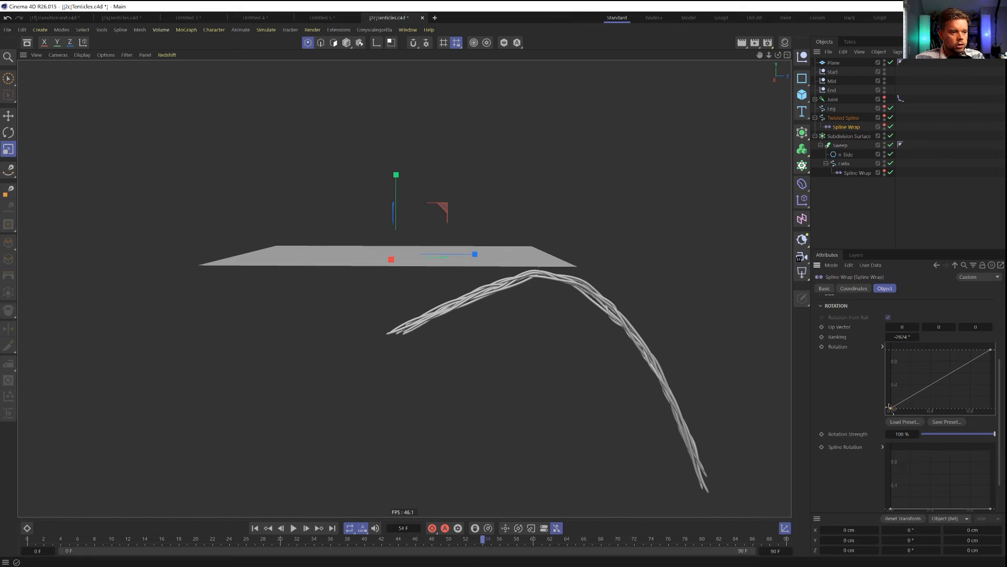
Raise the Rotation curve's start point to the maximum and apply the Linear preset to the Spline Rotation curve
left_click_drag(890, 406, 856, 326)
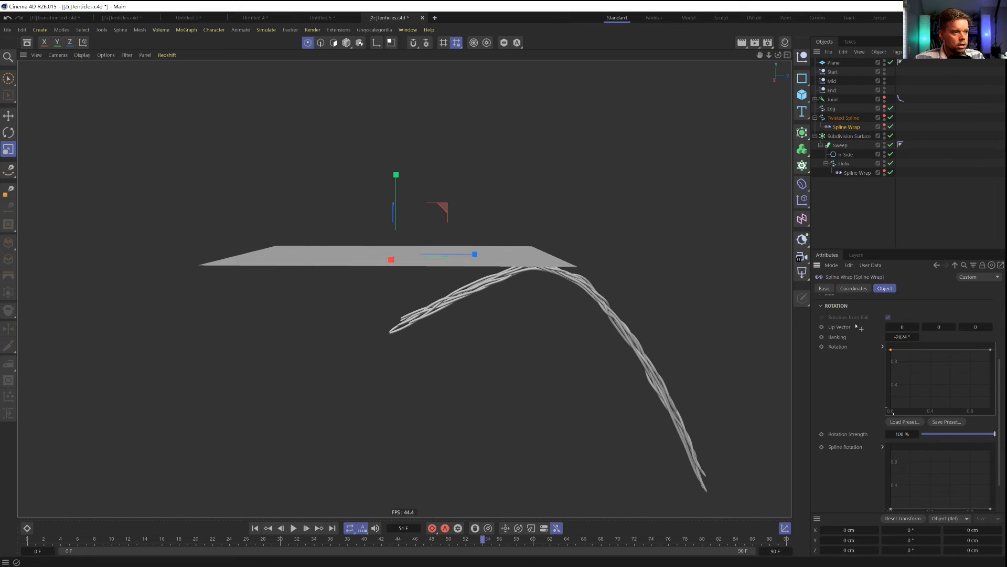
right_click(894, 504)
mouse_move(946, 472)
left_click(895, 471)
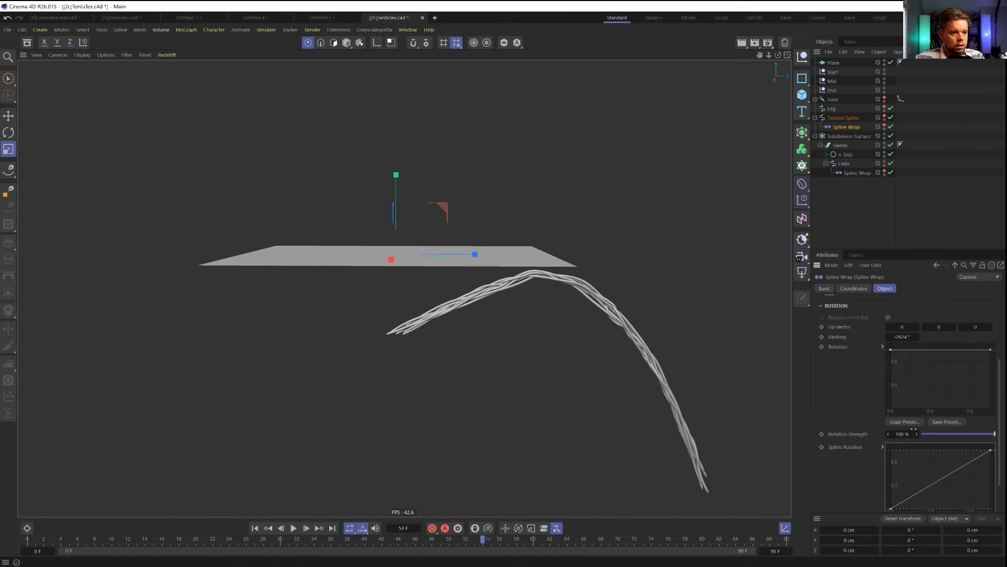
Set the banking of the Twisted Spline's Spline Wrap to about 952°
left_click_drag(912, 337, 952, 336)
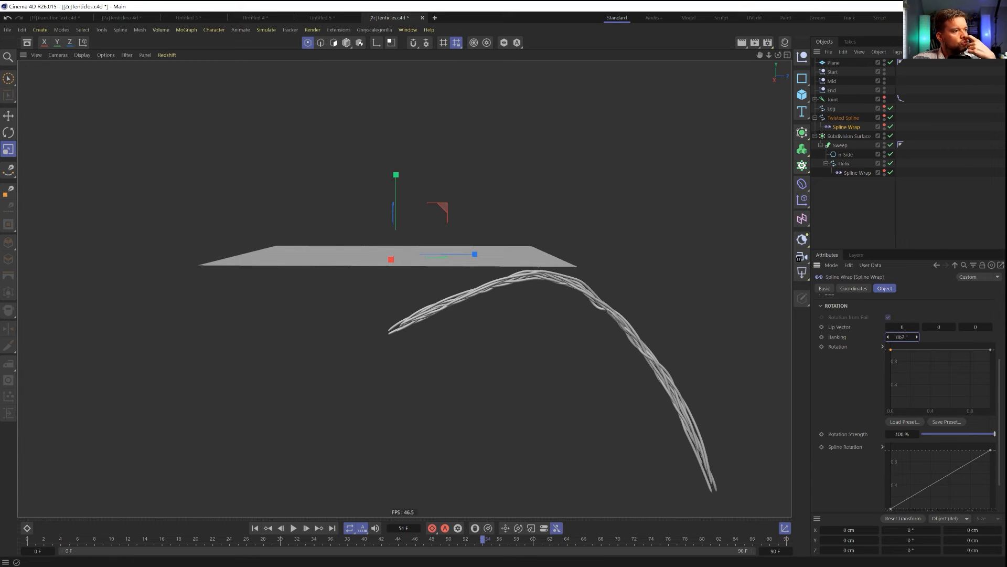
left_click_drag(953, 337, 957, 337)
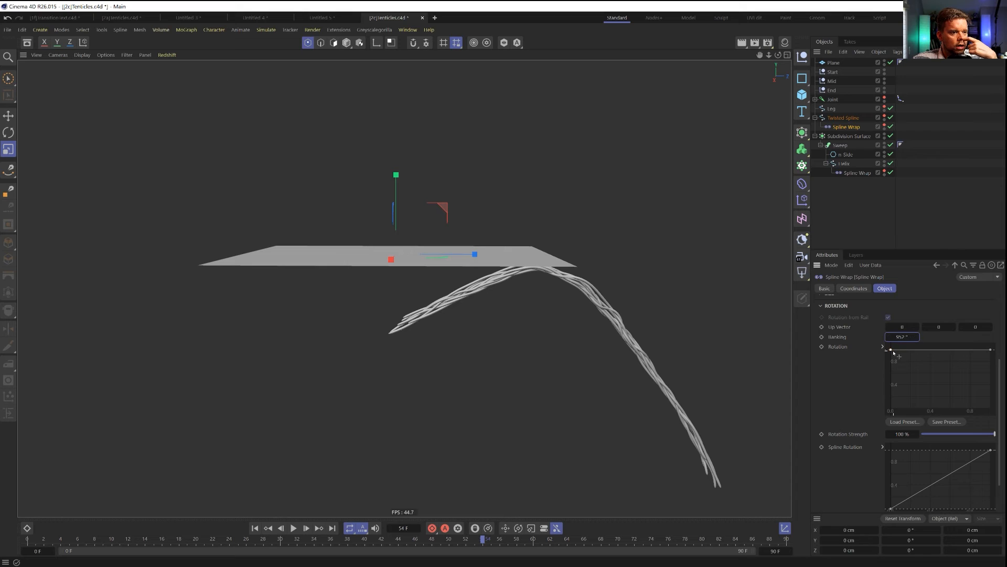
left_click_drag(891, 359, 851, 349)
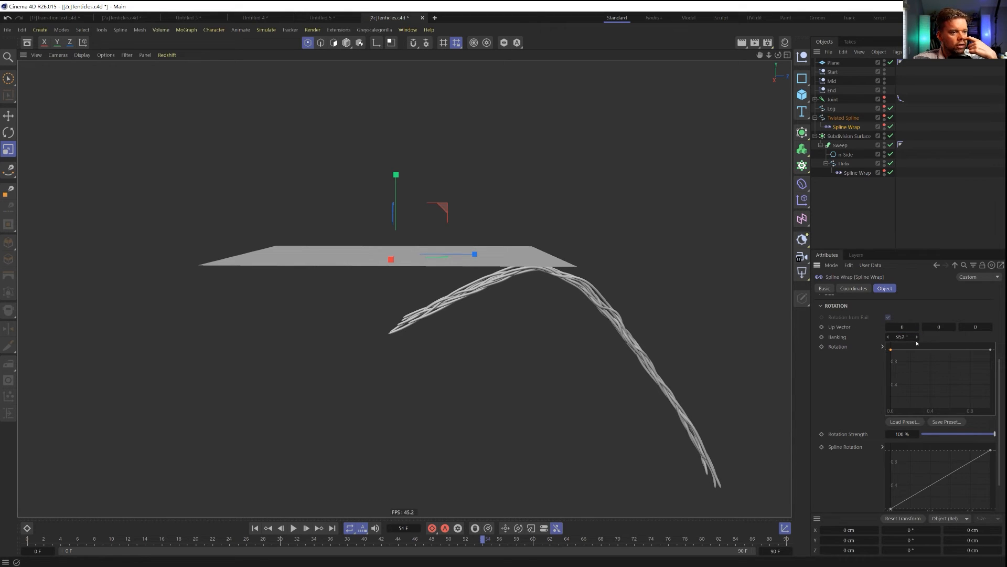
Set the Spline Wrap's Rotation Strength to about 2097% and lower the Rotation curve's start point to zero
scroll(870, 351, "up", 3)
scroll(869, 391, "down", 3)
left_click_drag(898, 437, 899, 434)
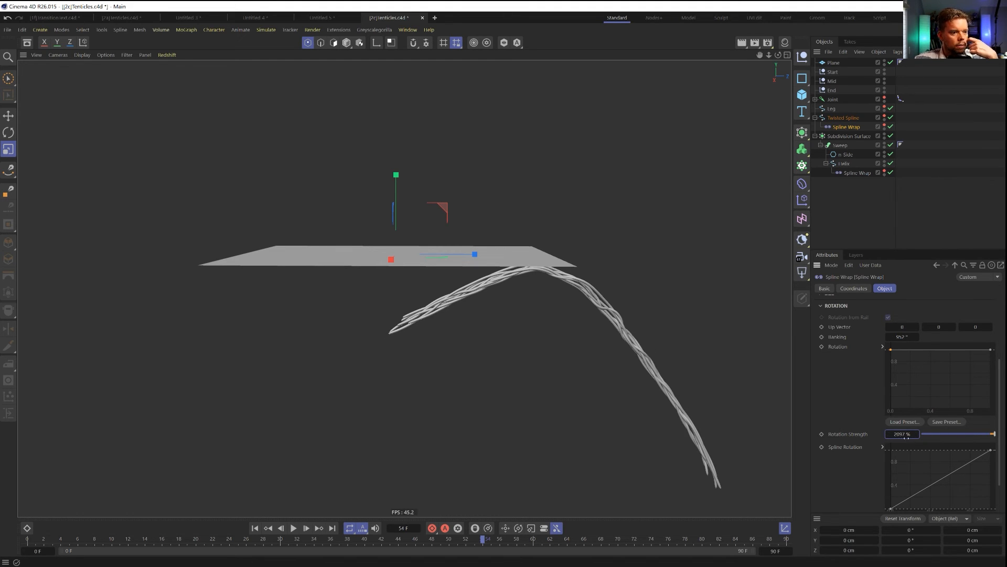
left_click_drag(890, 349, 890, 408)
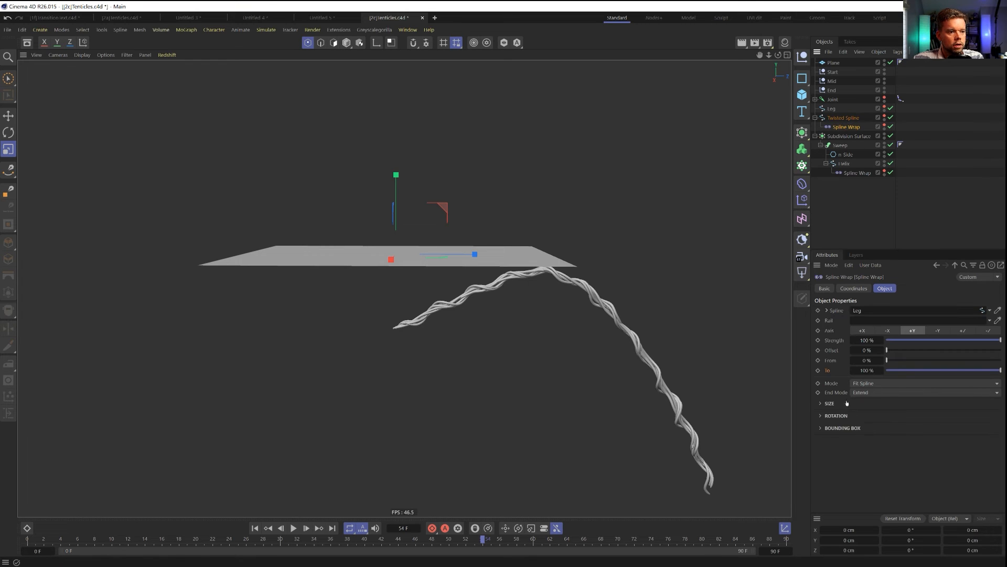
Reduce the Spline Wrap's Rotation Strength to about -858%
left_click(836, 415)
scroll(843, 447, "down", 5)
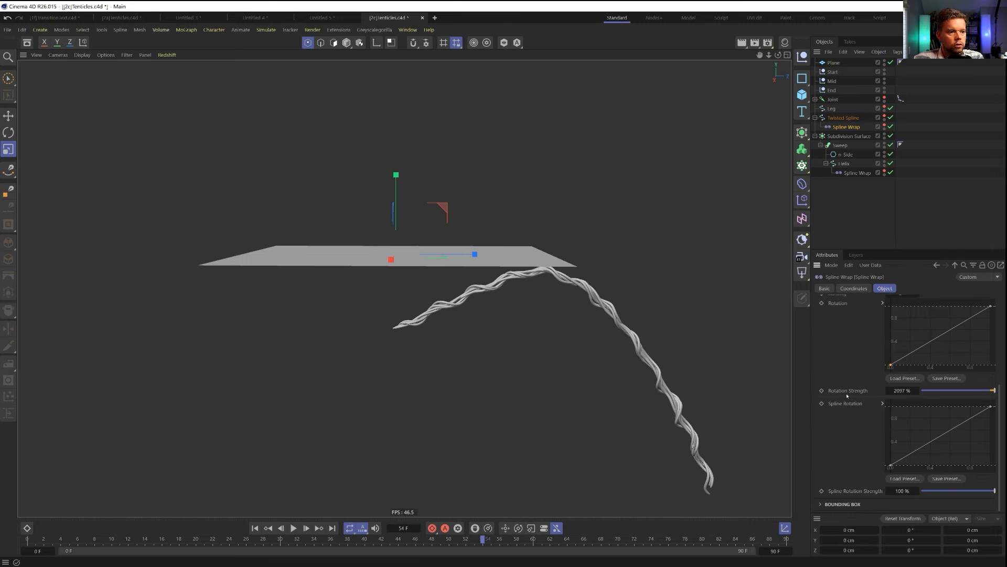
left_click_drag(933, 391, 870, 392)
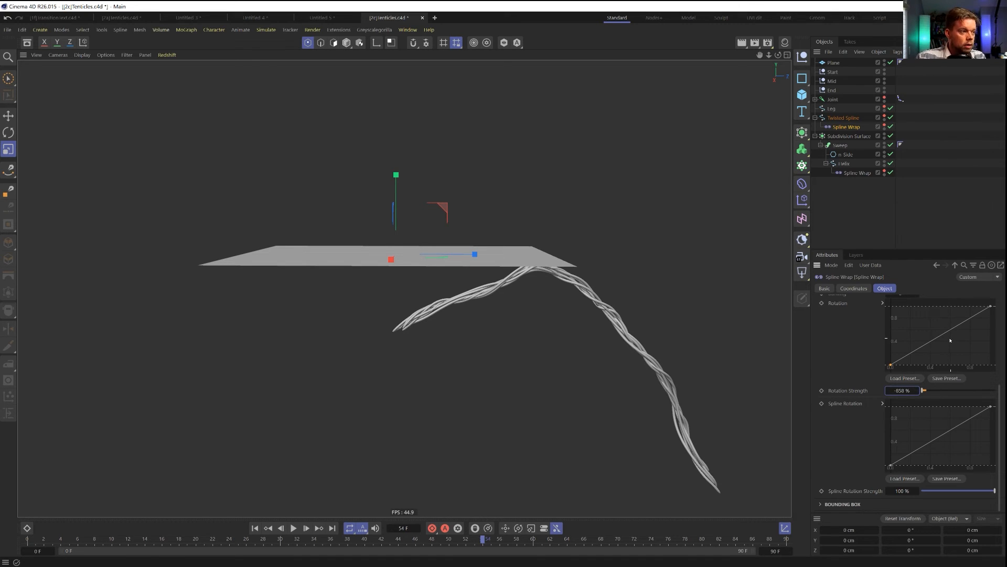
Raise the Start, Mid and End nulls together so the tentacle sits above the Plane
left_click_drag(641, 380, 619, 431, "alt")
left_click(833, 72)
left_click(832, 90, "shift")
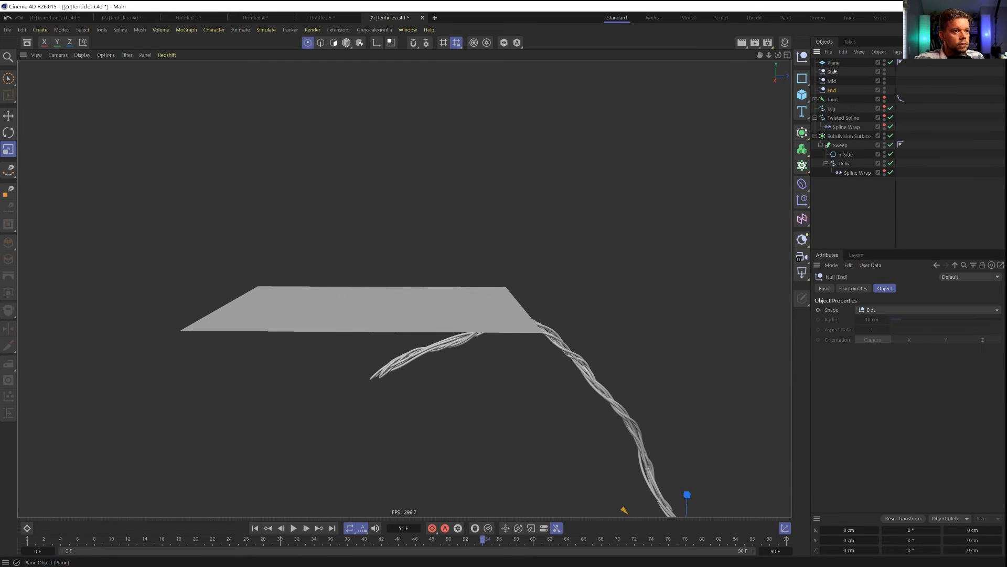
key("e")
left_click_drag(426, 409, 379, 252, "alt")
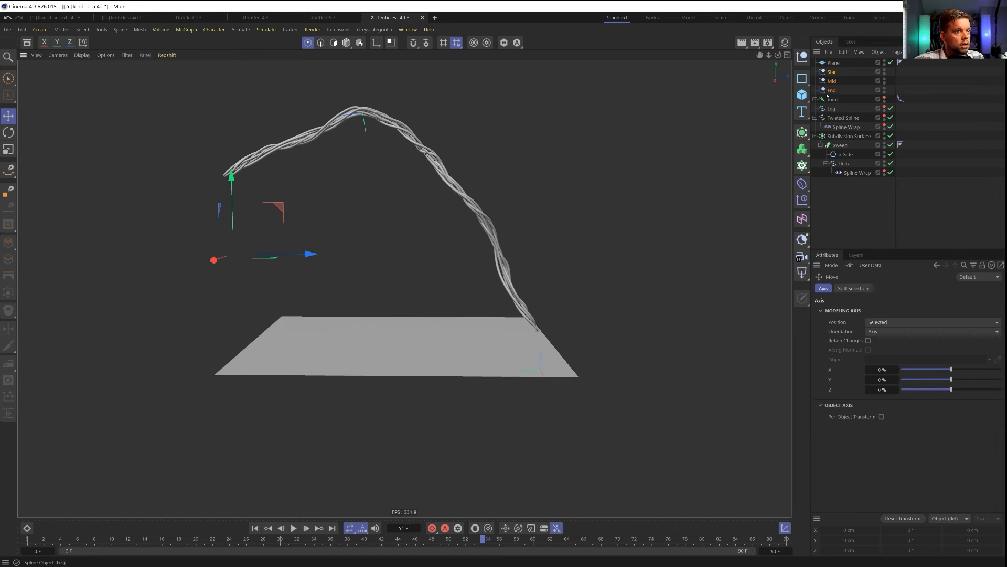
Raise the End null slightly and move the Start null inward to the opposite edge of the Plane
left_click(832, 90)
left_click_drag(544, 308, 544, 271)
left_click(832, 72)
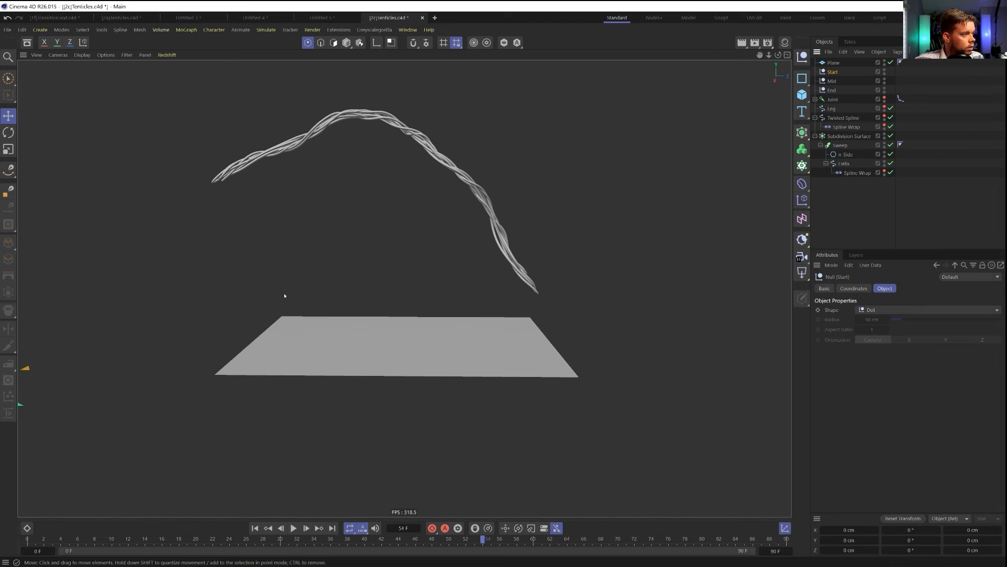
middle_click_drag(284, 295, 365, 335, "alt")
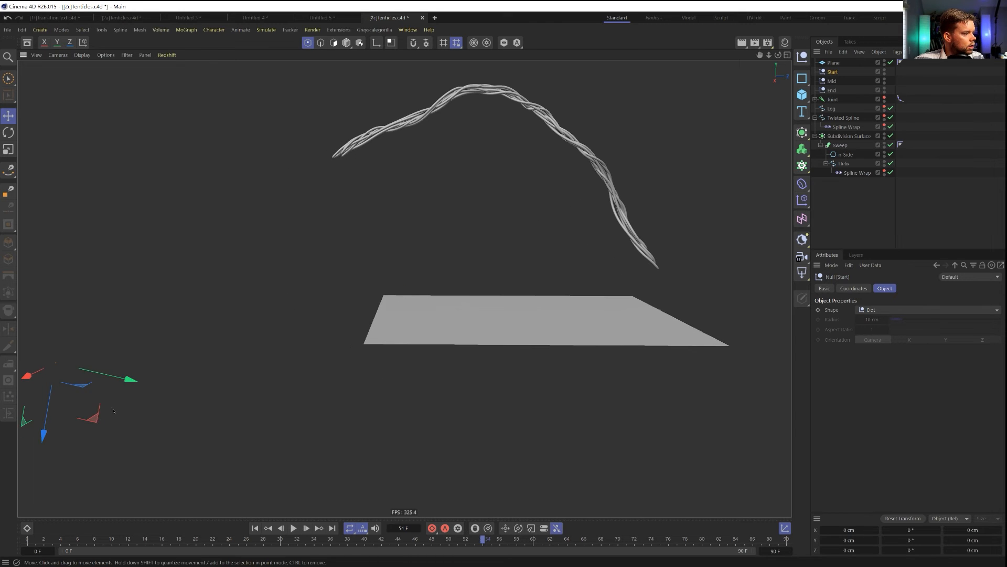
left_click_drag(105, 408, 424, 358)
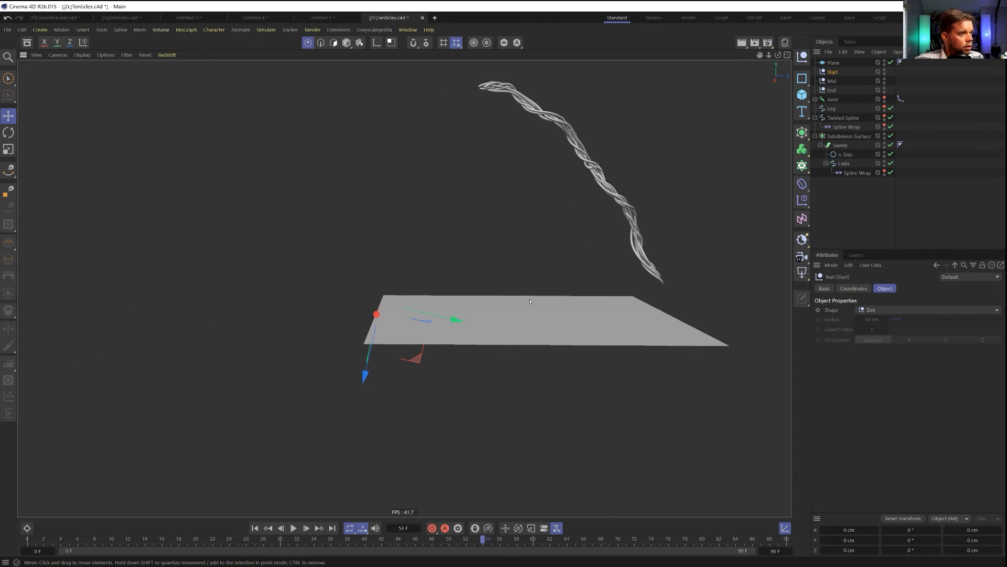
middle_click_drag(426, 362, 389, 386, "alt")
Lower the Mid null towards the Plane while the animation plays, and stop the playback
left_click(294, 528)
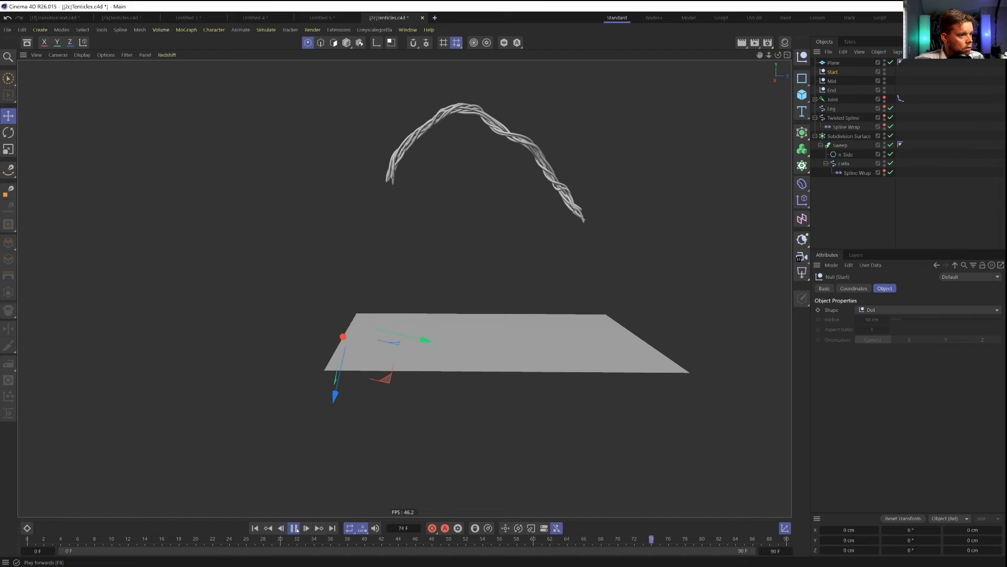
middle_click_drag(511, 202, 457, 252, "alt")
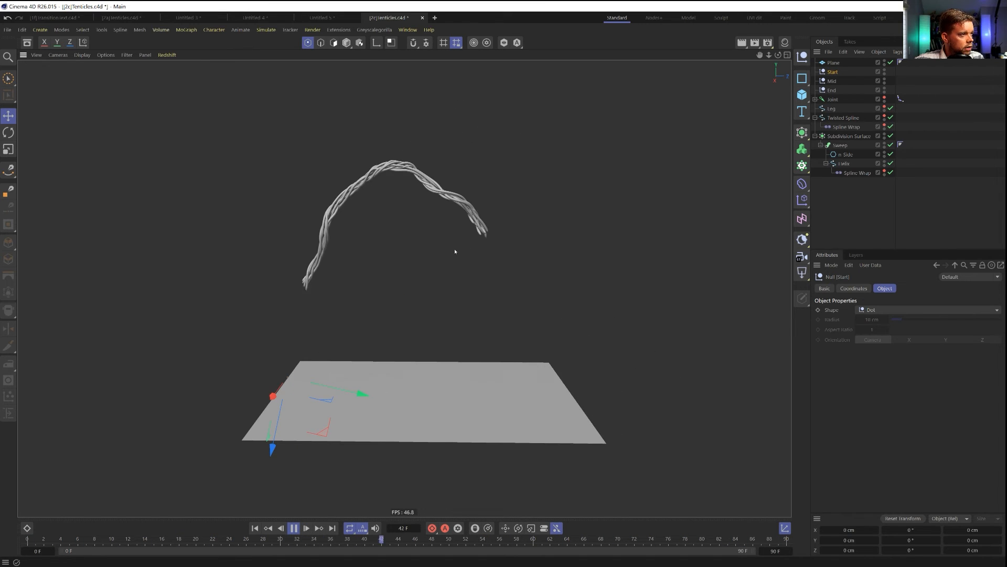
left_click(830, 83)
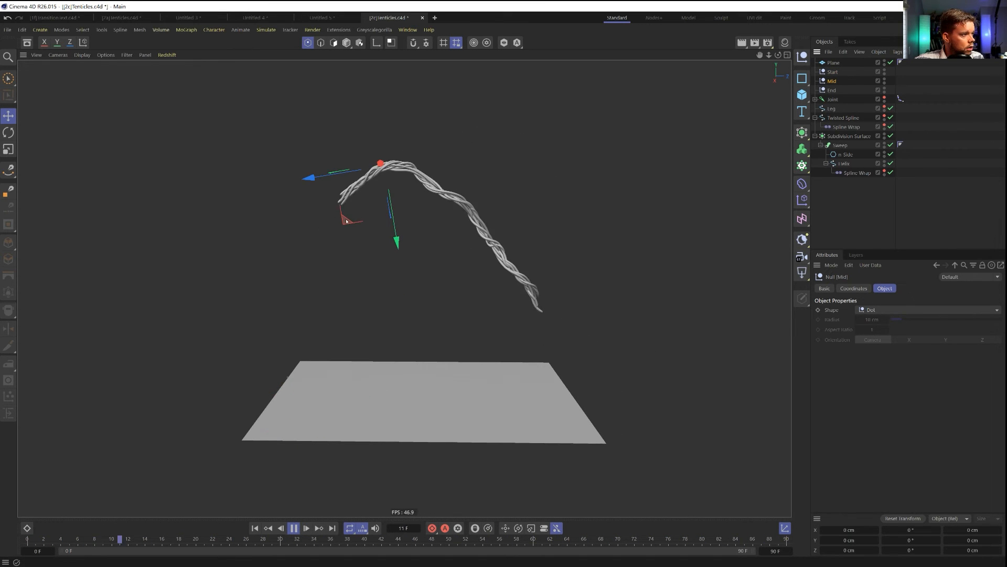
left_click_drag(386, 168, 428, 298)
left_click_drag(385, 345, 386, 375)
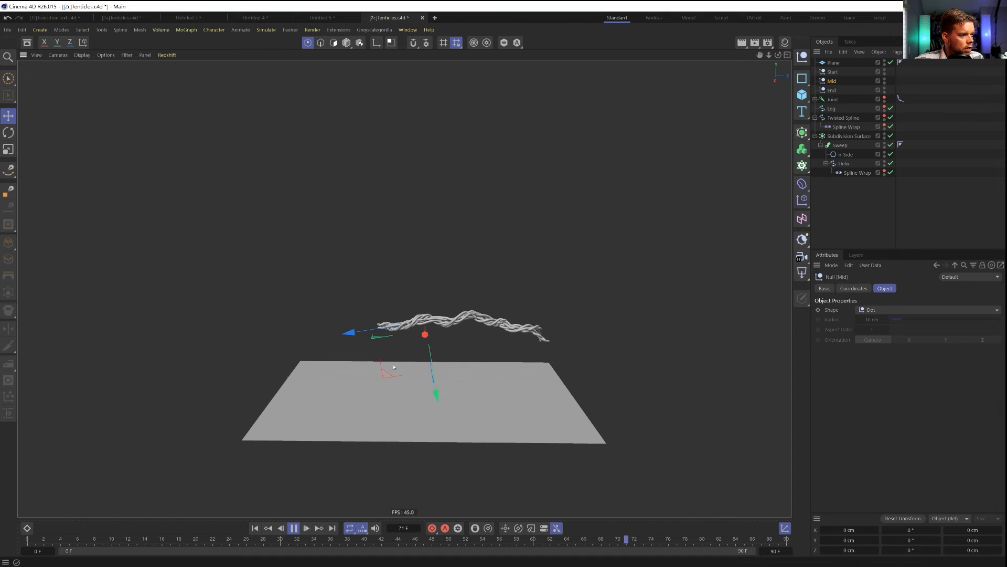
left_click_drag(411, 314, 400, 351, "alt")
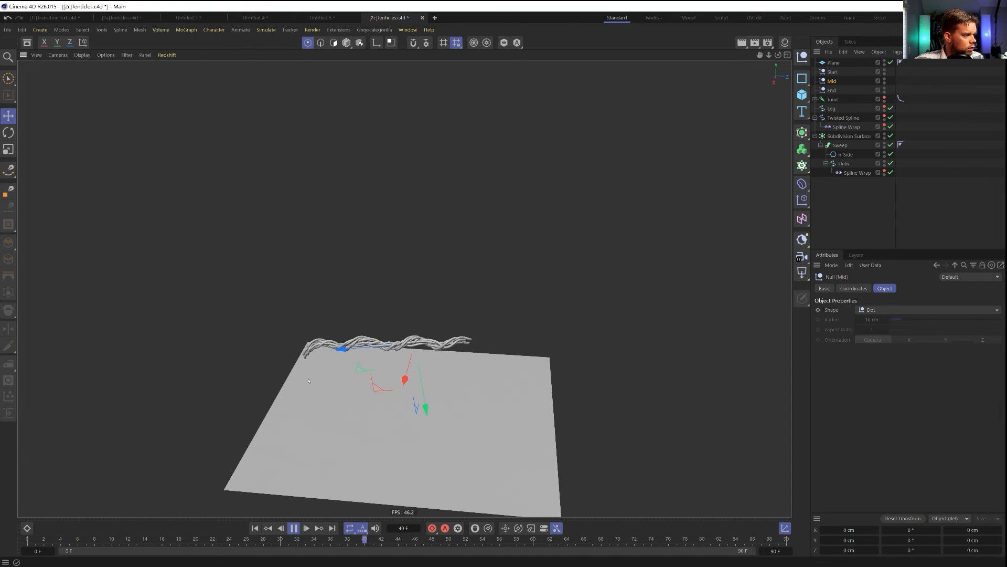
left_click(294, 528)
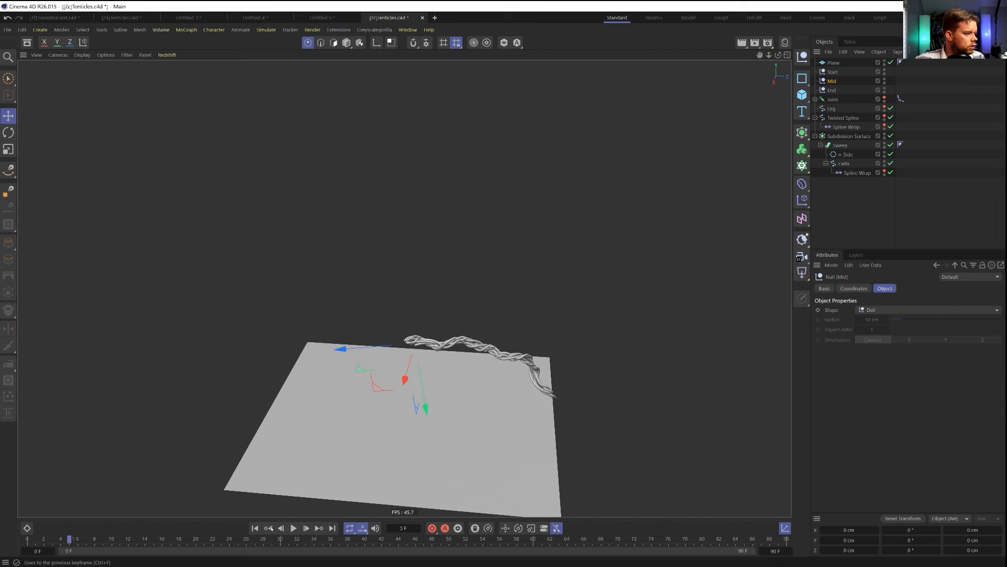
Duplicate the Spline Wrap's frame 30 key to frame 25 and its frame 0 key to frame 5 in the timeline
key("shift+F3")
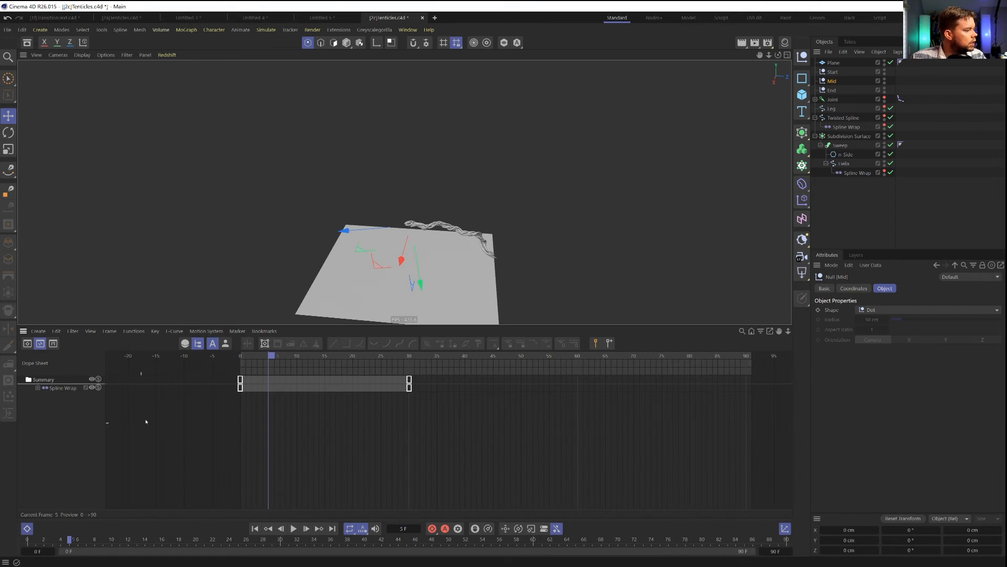
left_click(40, 343)
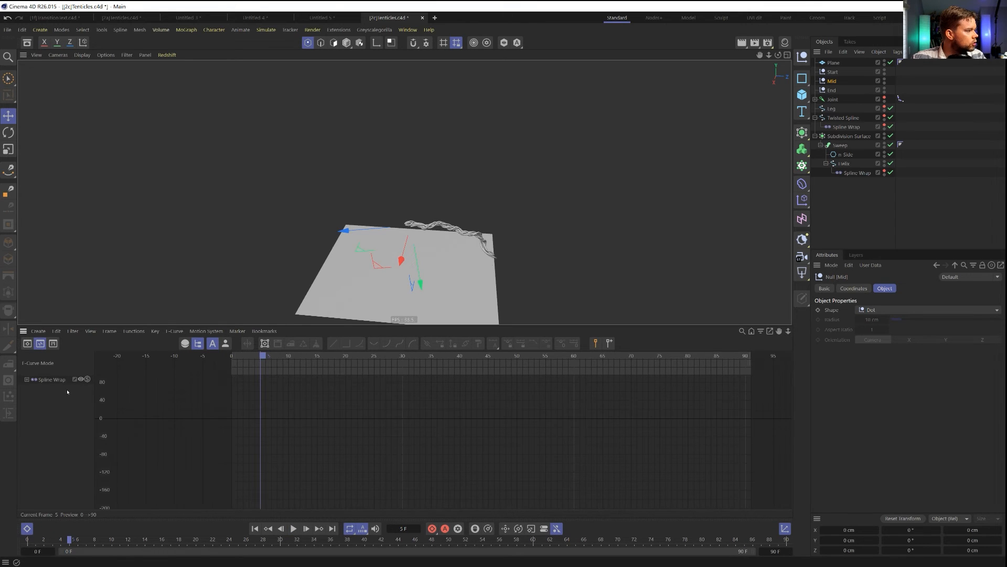
left_click(59, 380)
left_click_drag(427, 410, 362, 372)
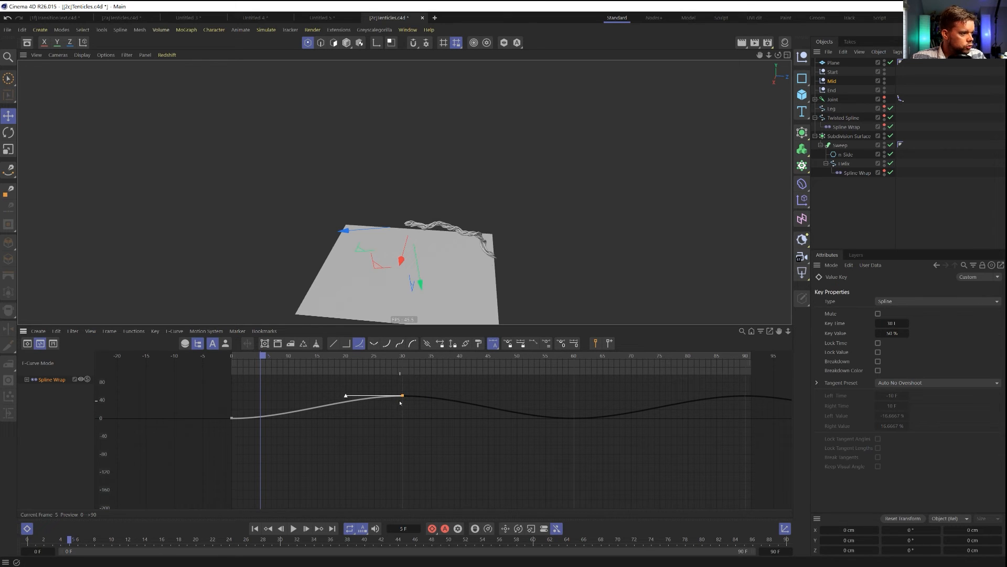
key("Tab")
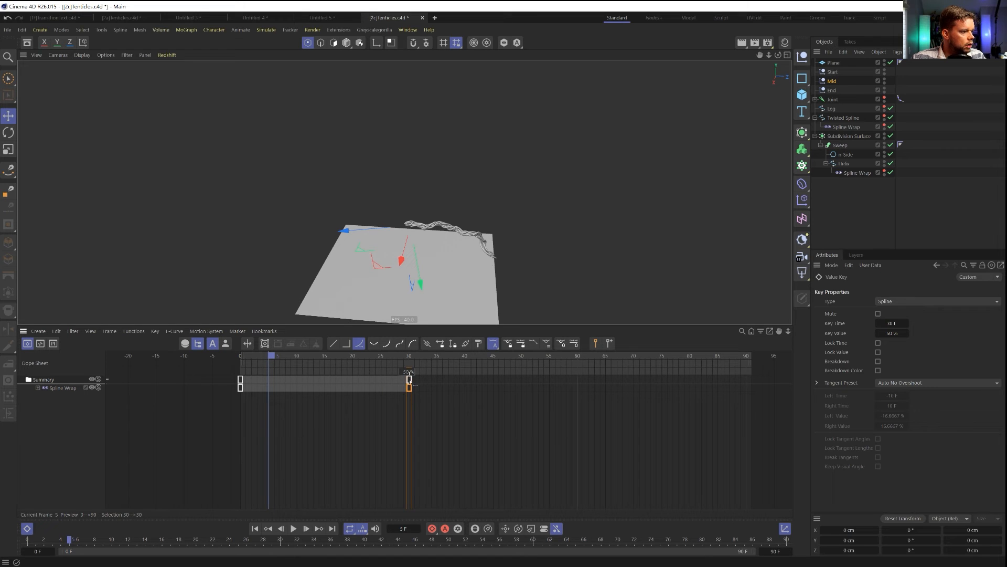
left_click_drag(407, 380, 385, 383, "ctrl")
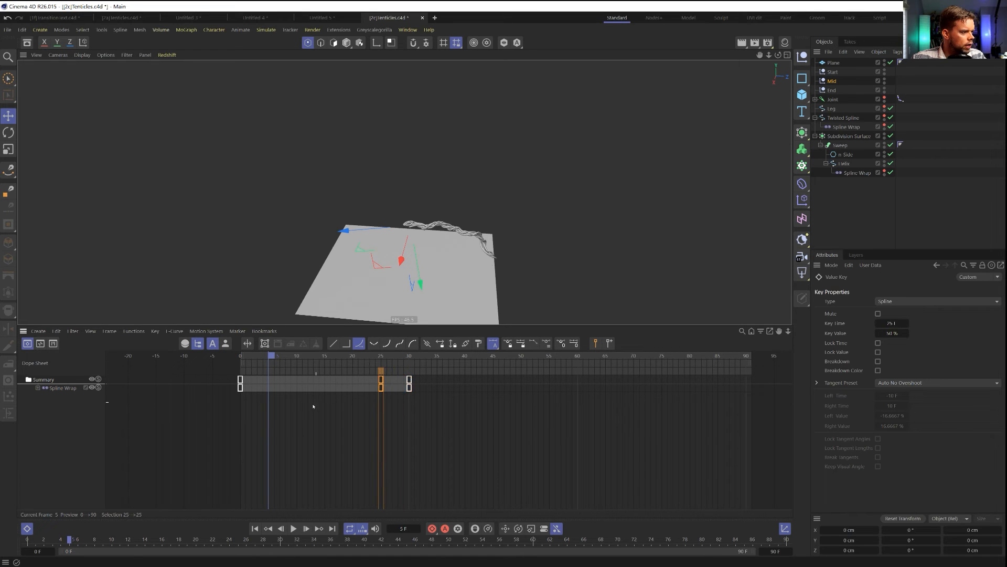
left_click_drag(313, 406, 269, 387)
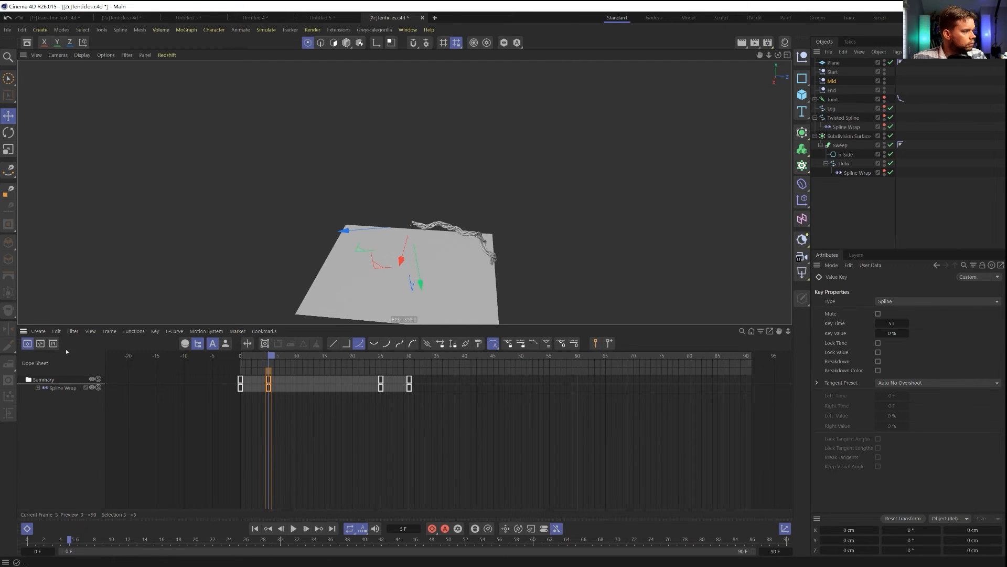
left_click(26, 529)
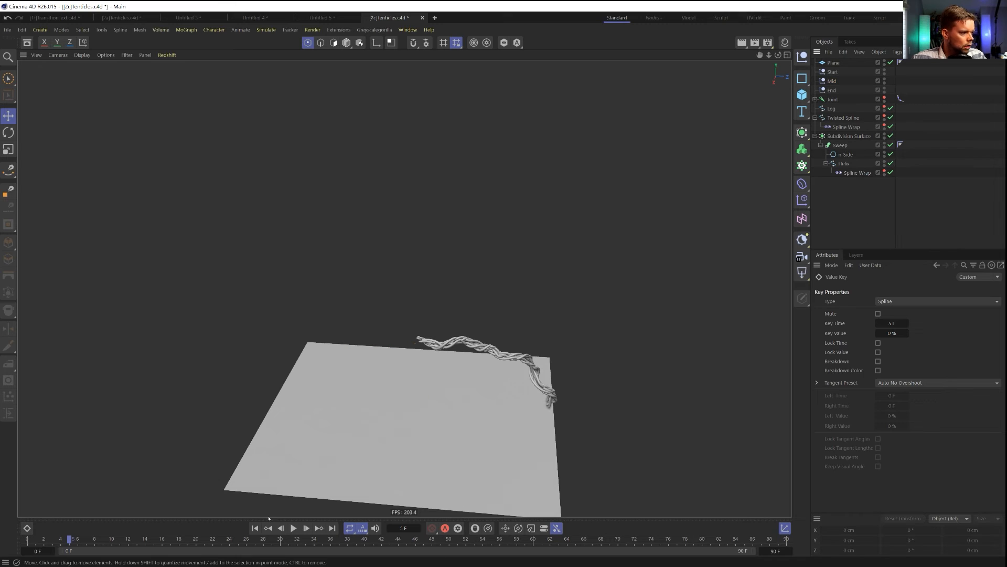
Play the animation from the first frame and examine the tentacle's movement over the Plane up close
left_click(256, 528)
left_click(294, 529)
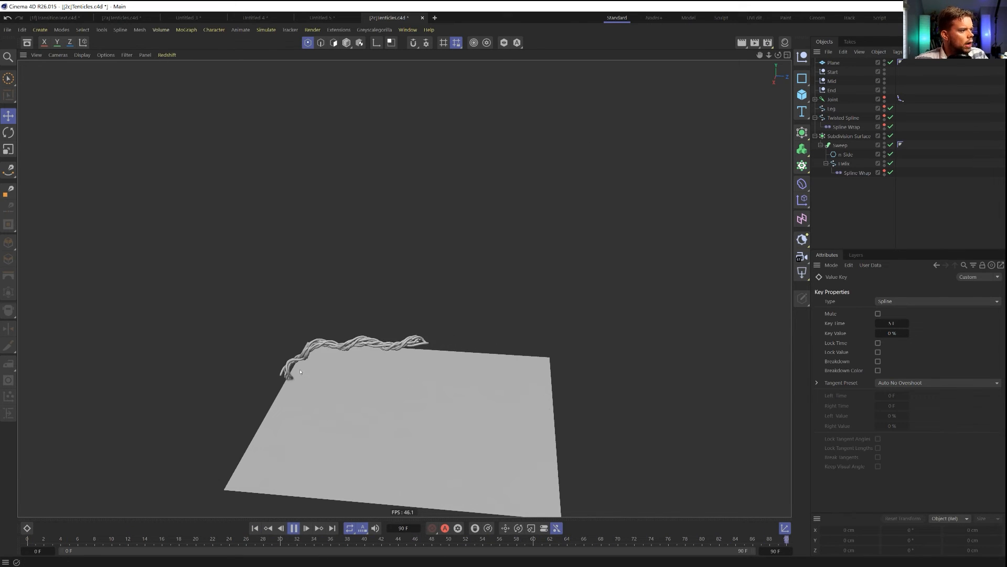
scroll(467, 382, "up", 2)
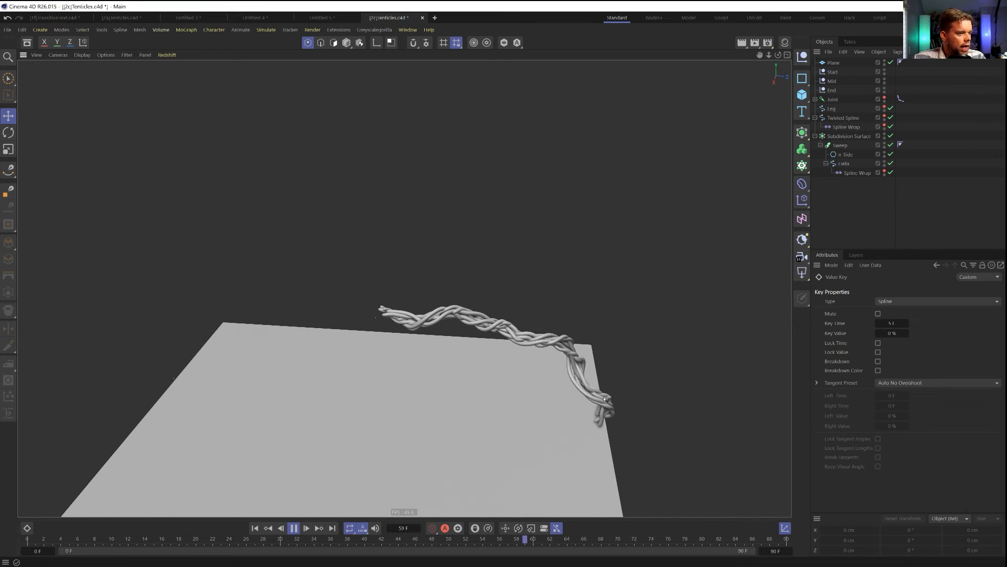
middle_click_drag(430, 334, 472, 288, "alt")
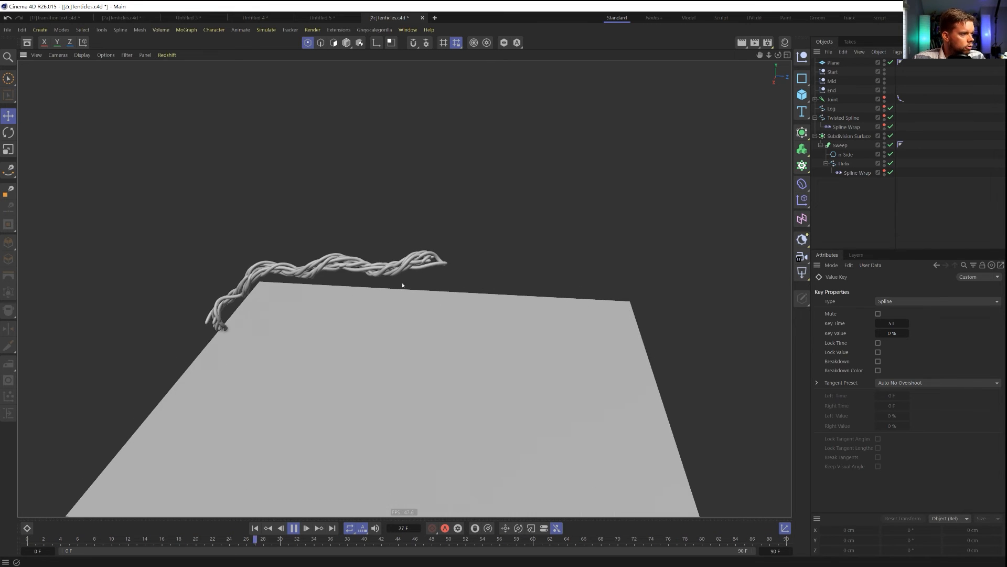
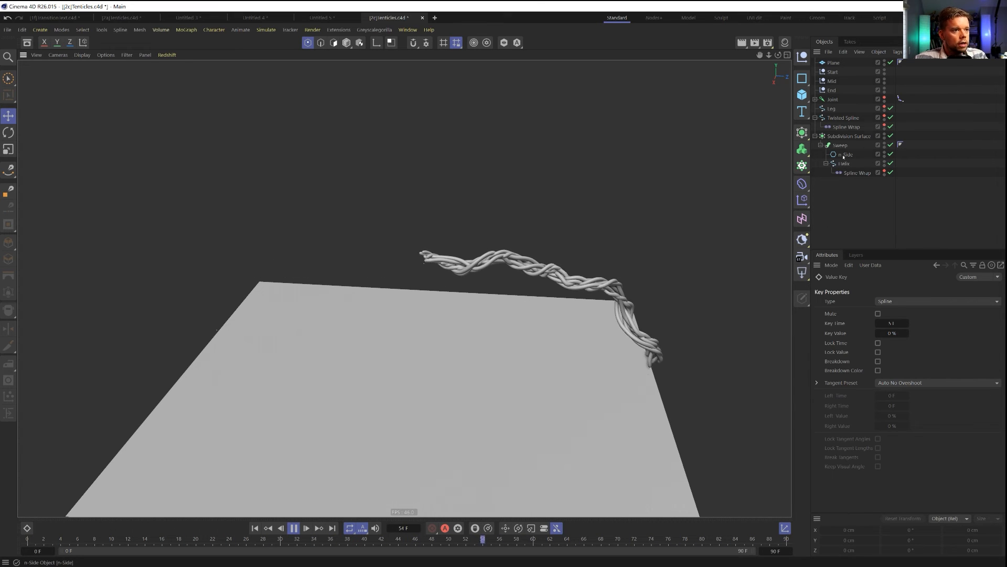
Scale down the Sweep's n-Side profile to thin the strands, and stop the playback
left_click(845, 154)
key("t")
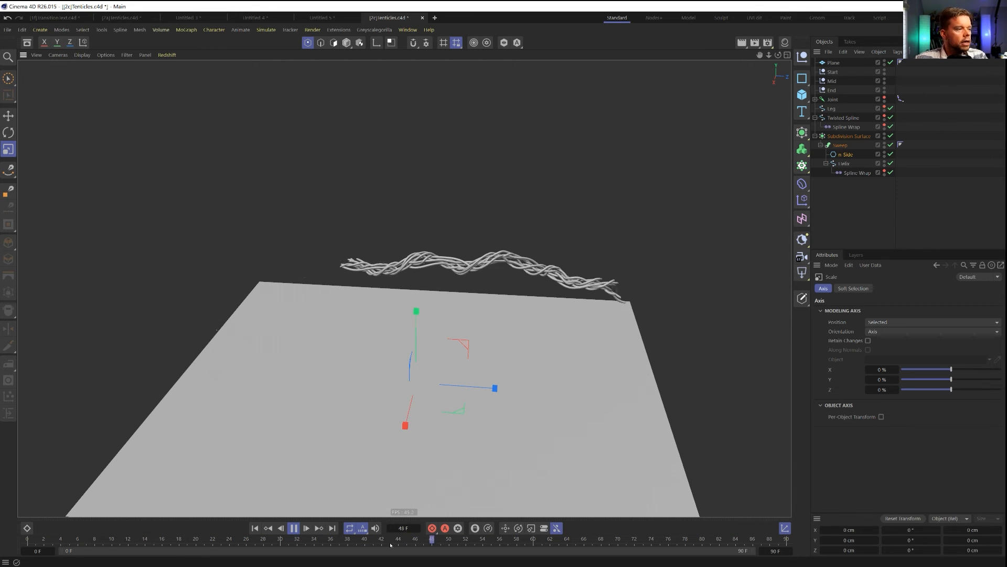
left_click(294, 528)
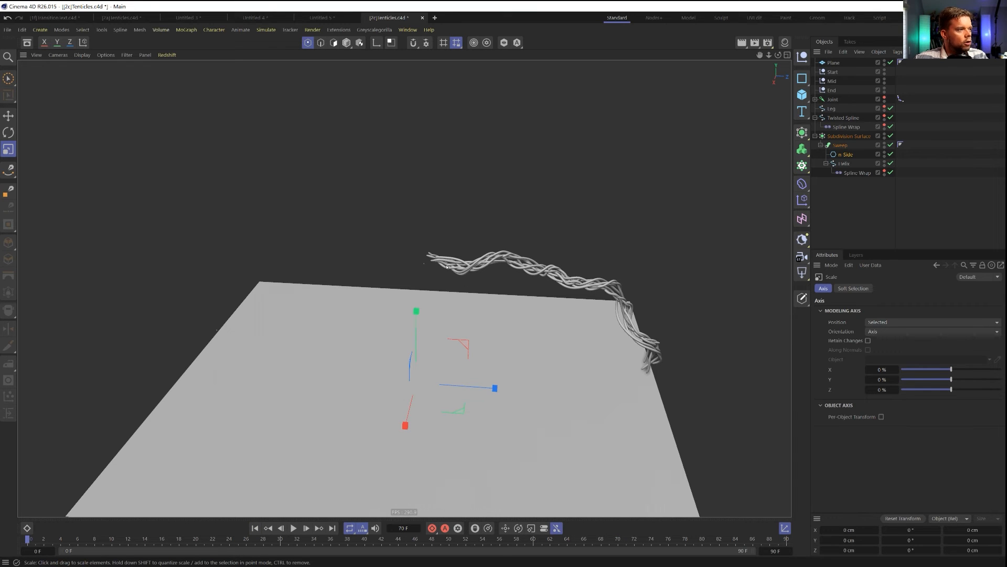
Shift the End null slightly inward from the edge of the Plane
left_click_drag(565, 271, 533, 281, "alt")
right_click_drag(533, 281, 593, 276, "alt")
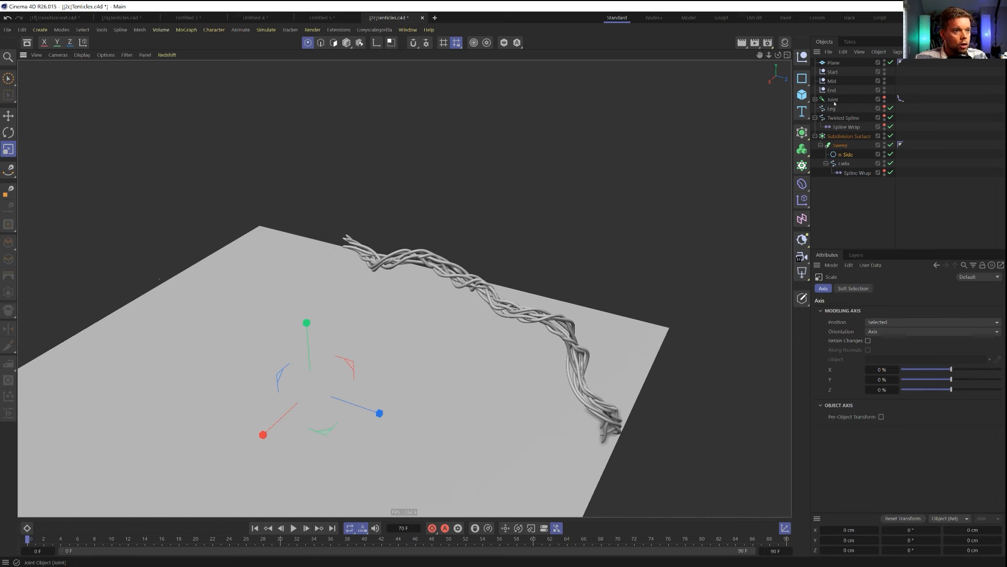
left_click(832, 90)
middle_click_drag(644, 433, 679, 376, "alt")
key("e")
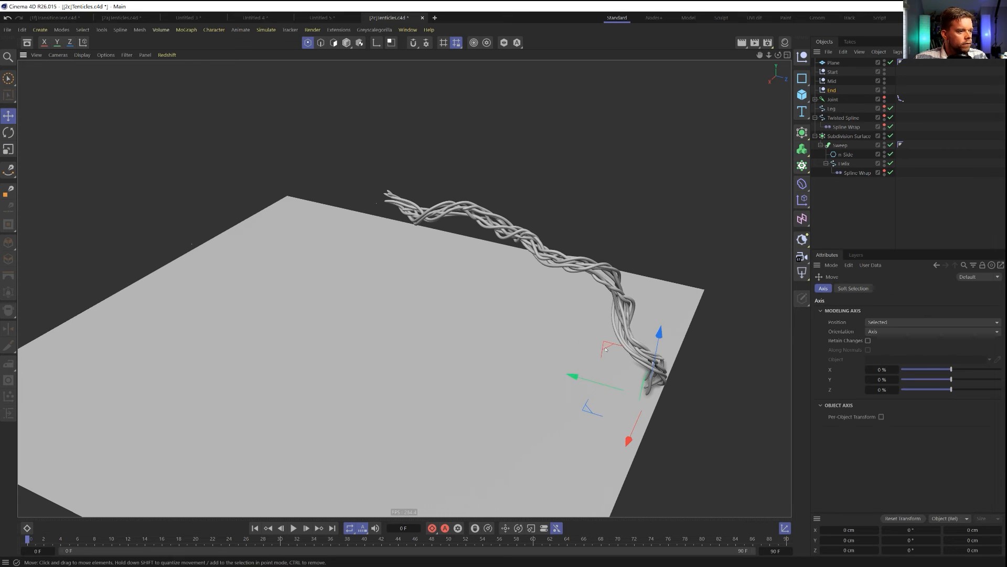
mouse_move(597, 337)
left_mouse_down()
mouse_move(472, 220)
mouse_move(349, 281)
mouse_move(404, 251)
mouse_move(479, 234)
mouse_move(559, 262)
mouse_move(601, 309)
mouse_move(603, 393)
mouse_move(580, 340)
mouse_move(517, 282)
mouse_move(391, 200)
mouse_move(315, 173)
mouse_move(420, 184)
mouse_move(569, 319)
mouse_move(323, 197)
mouse_move(189, 267)
mouse_move(584, 297)
mouse_move(601, 348)
left_mouse_up()
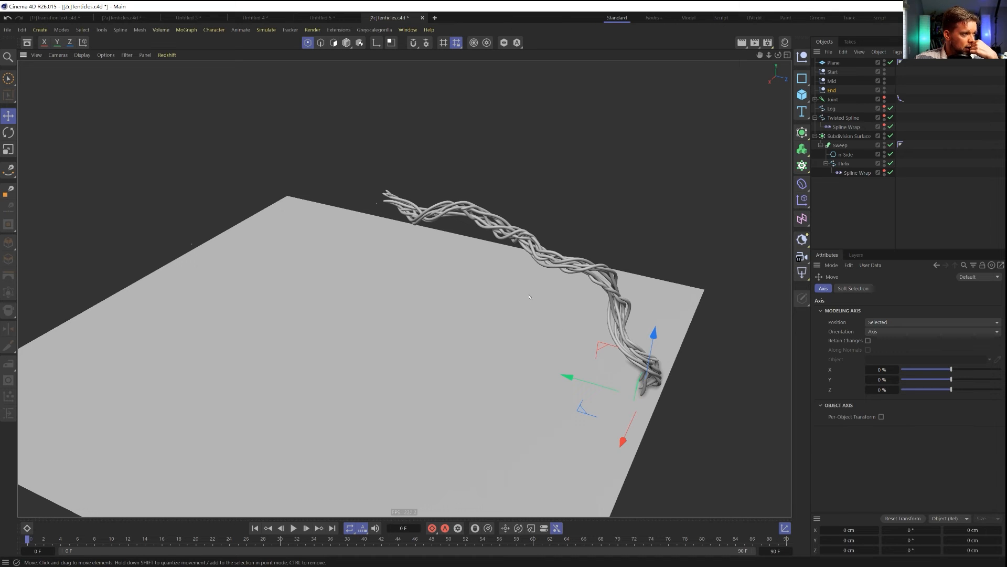
Move the Start null from the far side of the Plane to a point above it, closer to the tentacle
left_click(833, 72)
left_click_drag(688, 171, 353, 300, "alt")
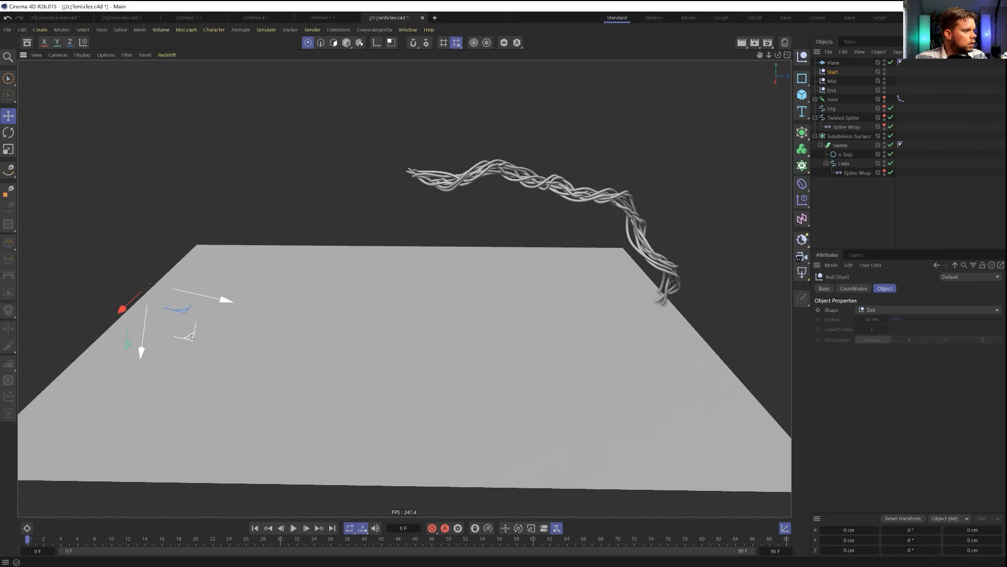
left_click_drag(192, 336, 451, 230)
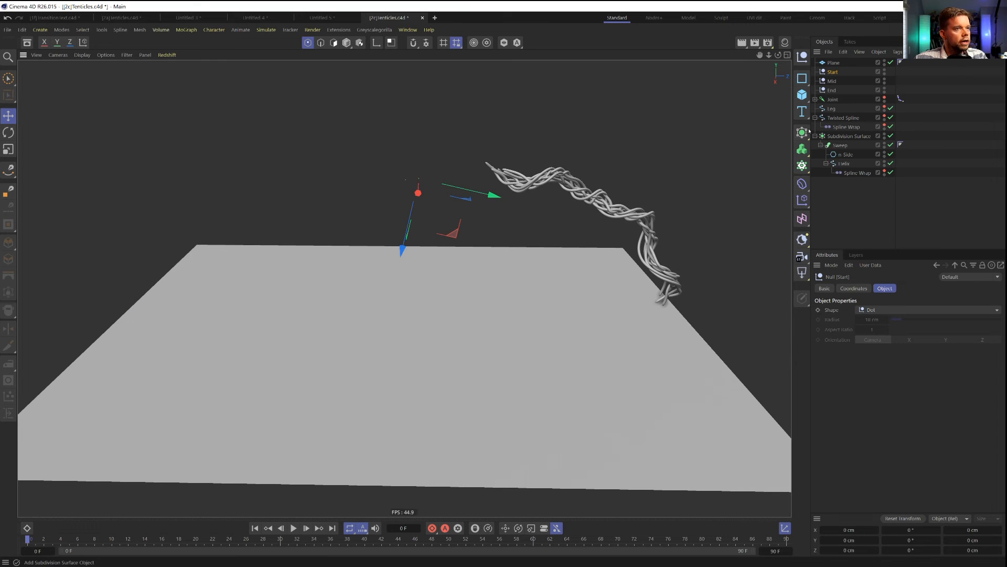
Add a Sphere with a 100 cm radius and raise it clear above the Plane
left_click(802, 94)
left_click(895, 136)
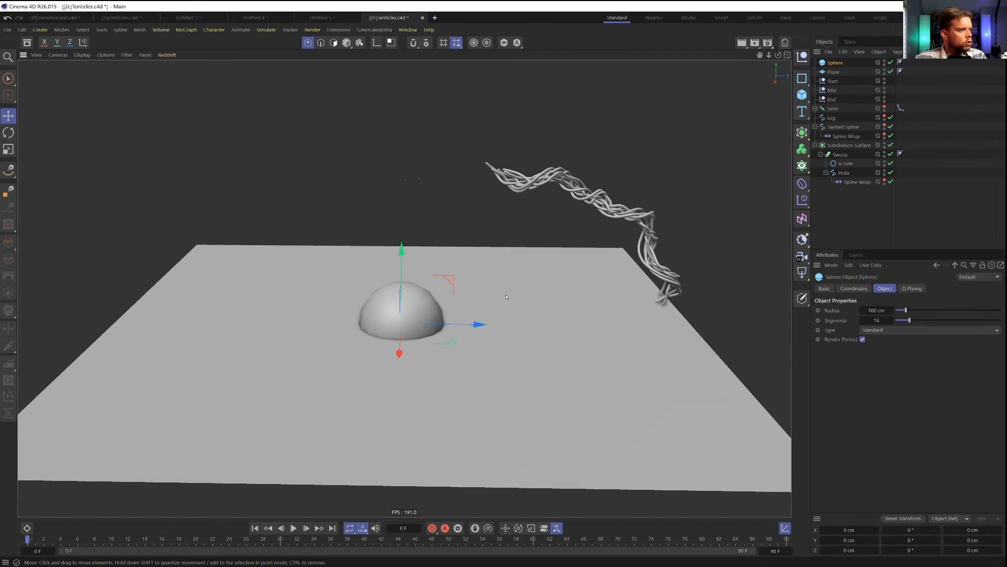
left_click_drag(401, 251, 401, 88)
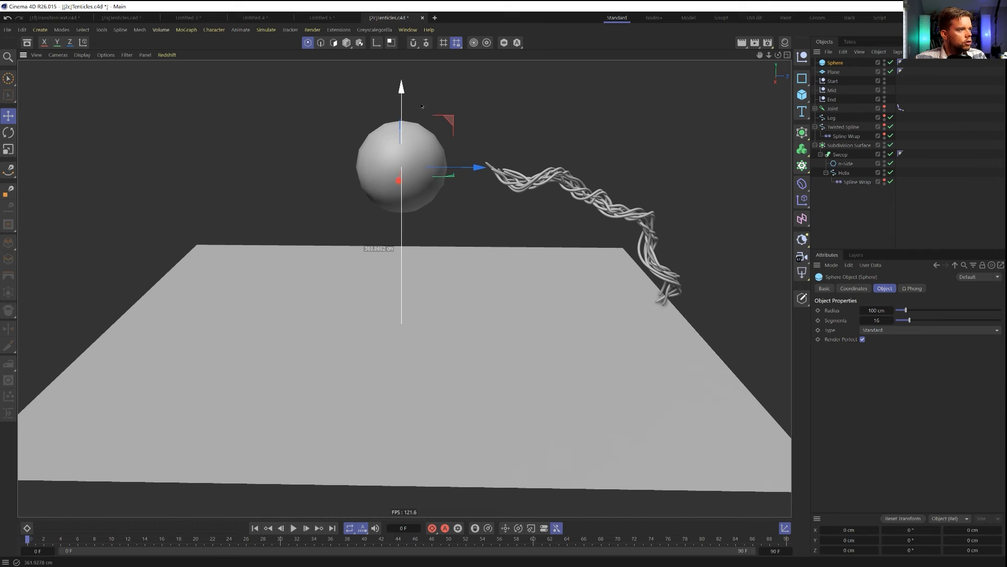
Nest the Start null under the Sphere and reposition the Mid null to bend the tentacle more steeply toward the Plane
left_click(833, 82)
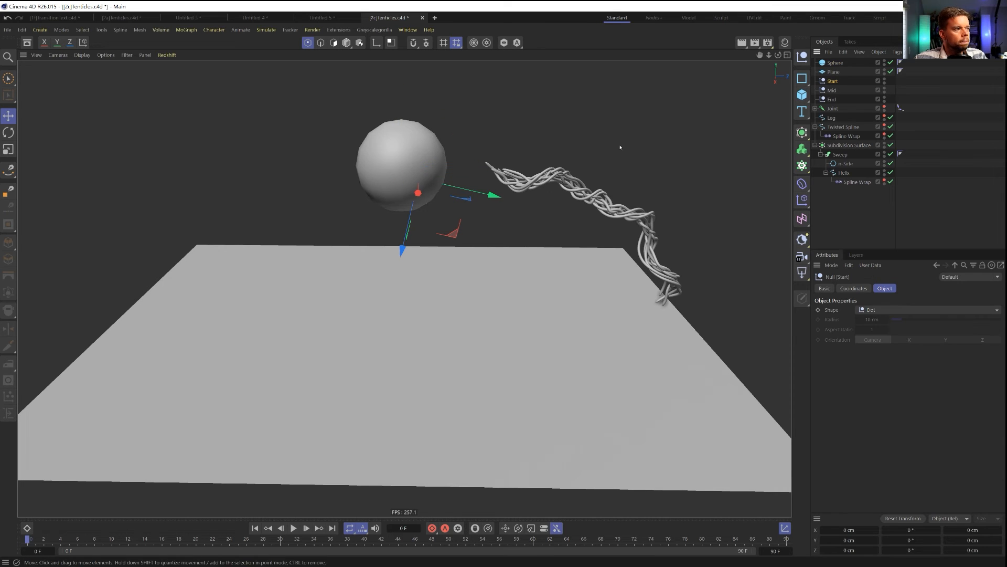
left_click_drag(838, 73, 835, 63)
left_click_drag(449, 235, 607, 171)
left_click(832, 91)
left_click_drag(730, 172, 699, 207, "alt")
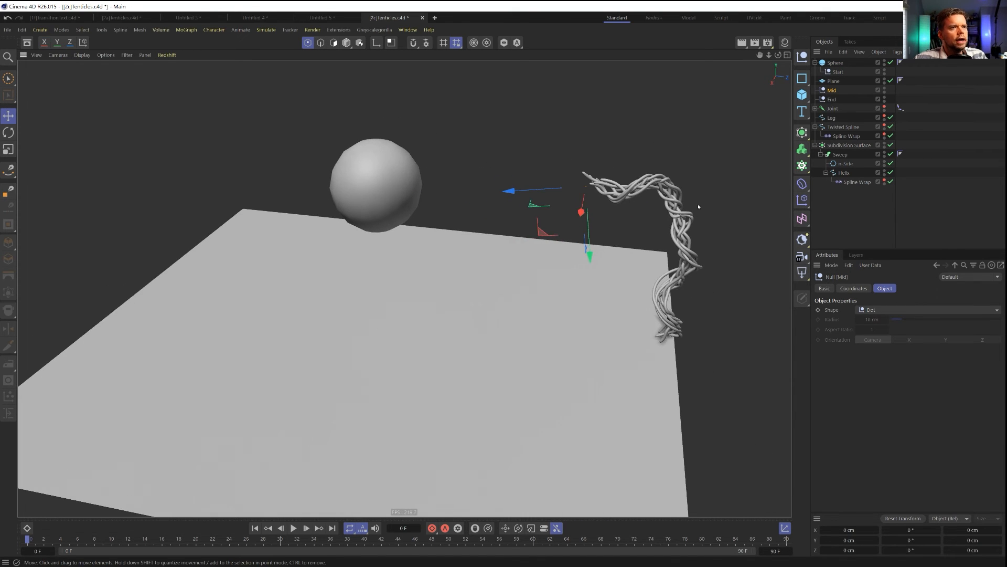
Set the To value of the Helix's Spline Wrap to 100 %, keeping Offset and From at 0 %
left_click(846, 137)
left_click(854, 182)
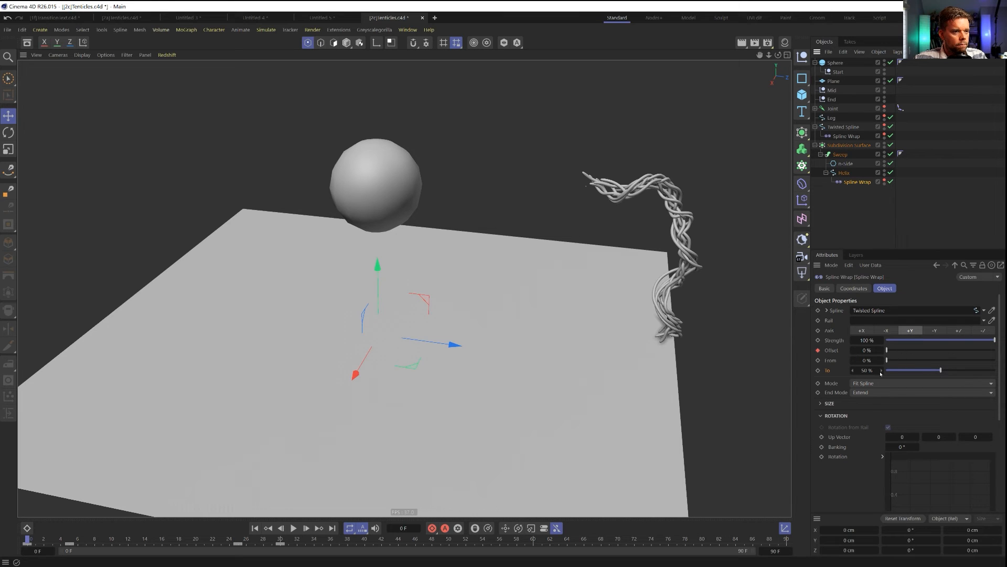
left_click_drag(887, 351, 842, 361)
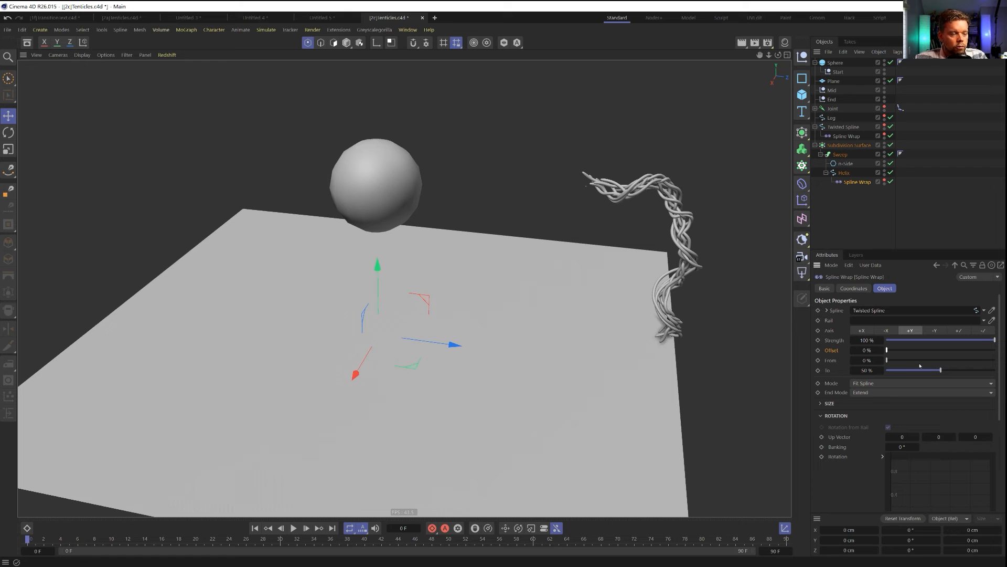
left_click_drag(937, 372, 994, 370)
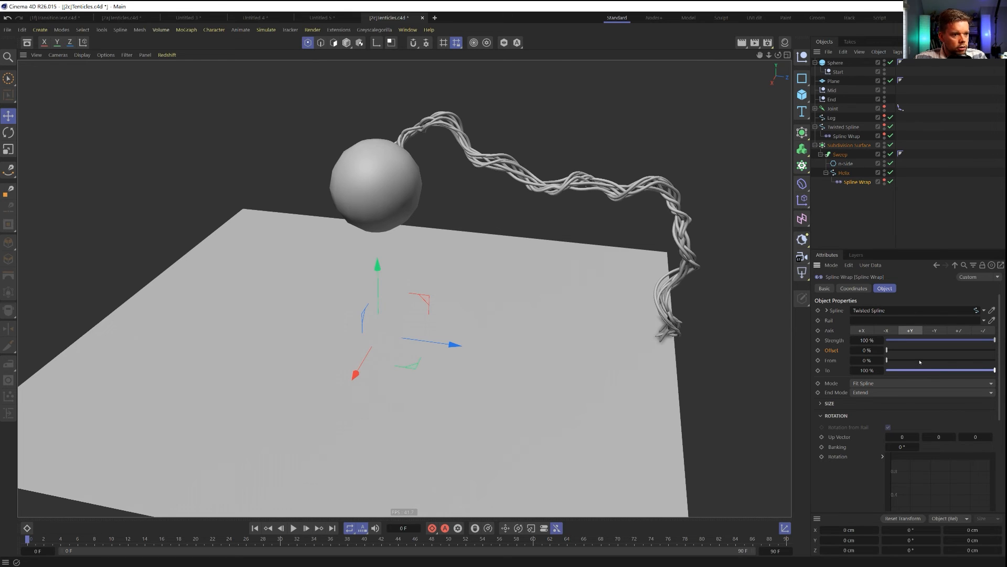
mouse_move(919, 362)
left_mouse_down()
mouse_move(986, 361)
mouse_move(879, 366)
mouse_move(938, 366)
left_mouse_up()
left_click_drag(943, 366, 864, 370)
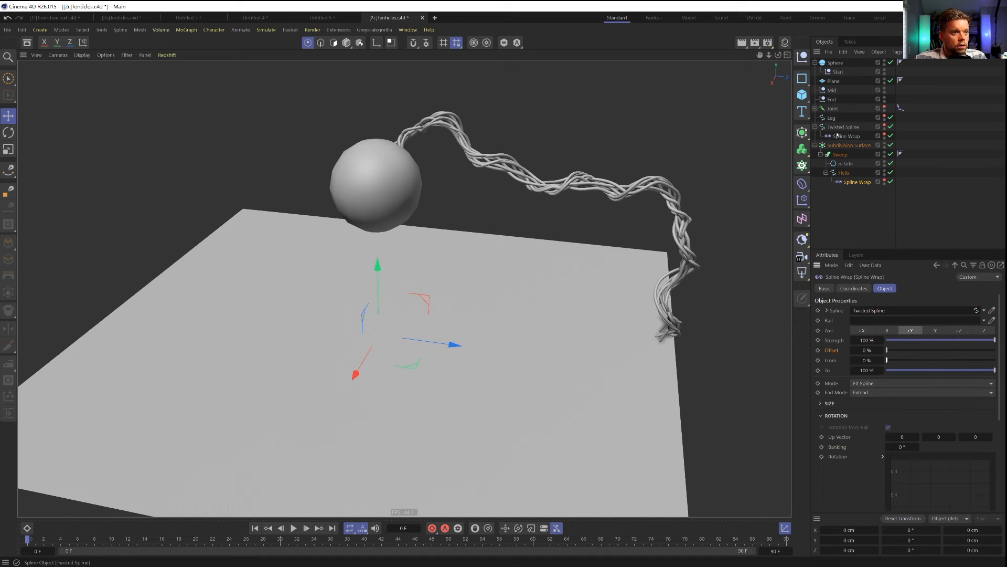
Move the Sphere with its nested Start null a short way toward the tentacle's bend
left_click(835, 63)
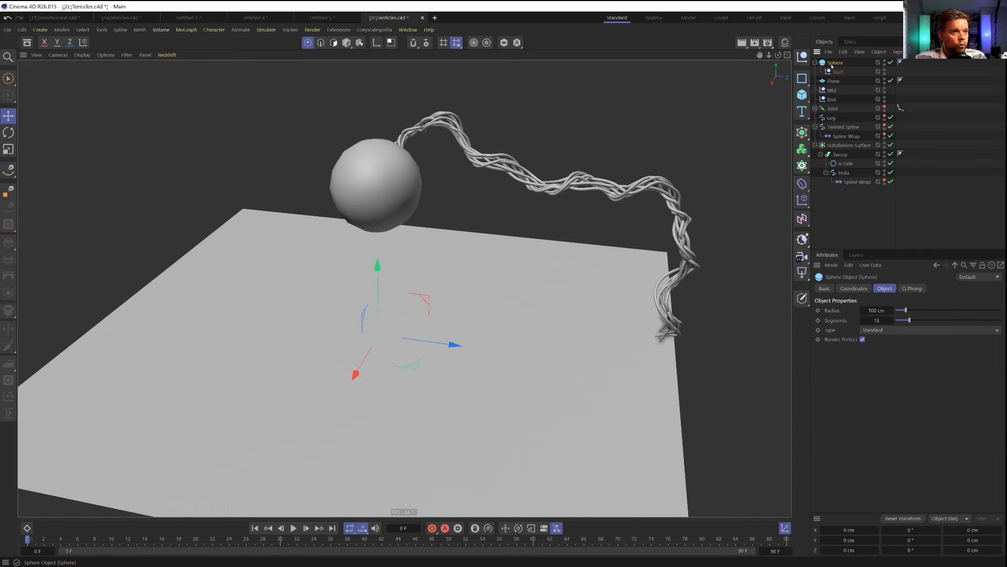
left_click_drag(438, 144, 480, 160)
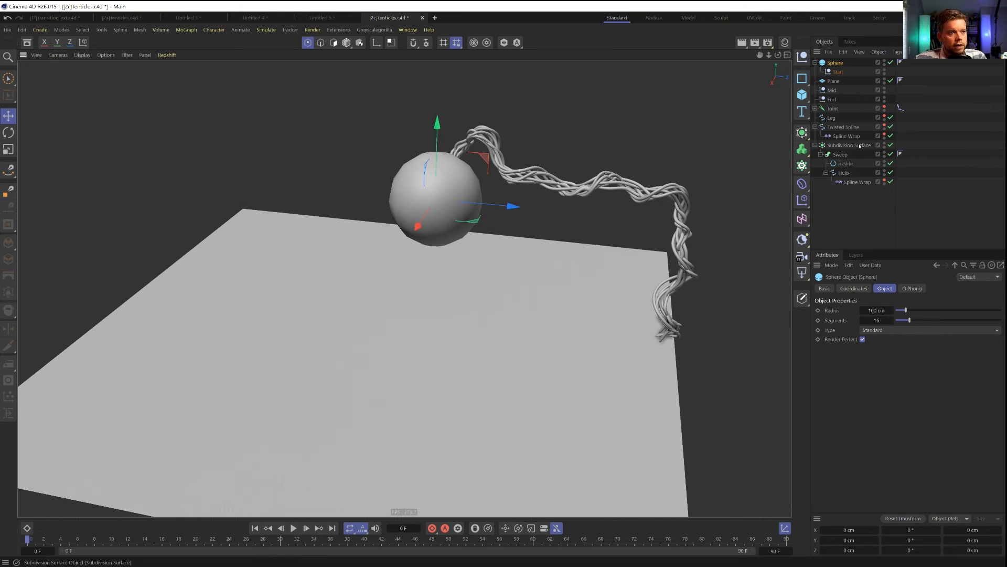
Set the From value of the Helix's Spline Wrap to 42 %
left_click(856, 181)
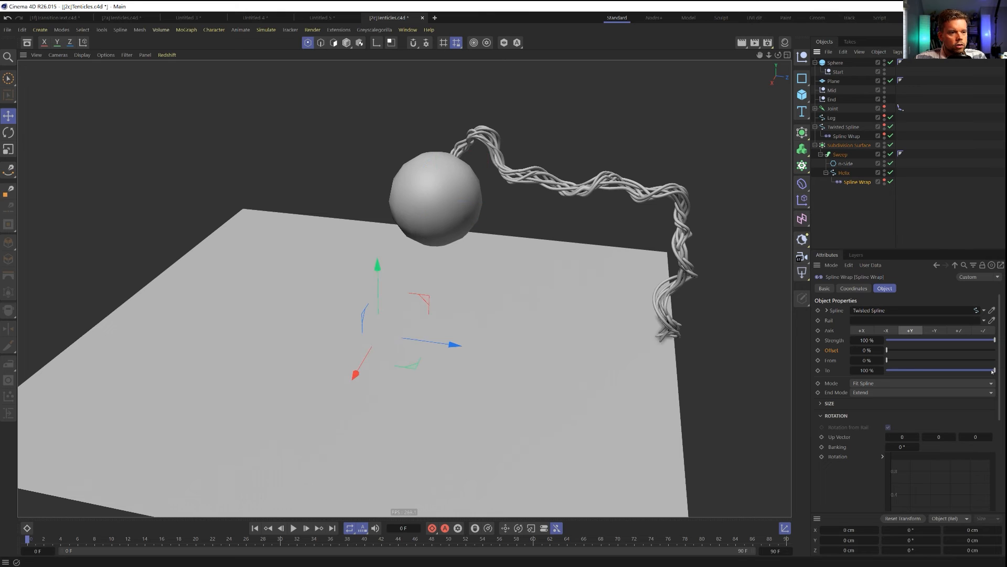
left_click_drag(895, 362, 994, 360)
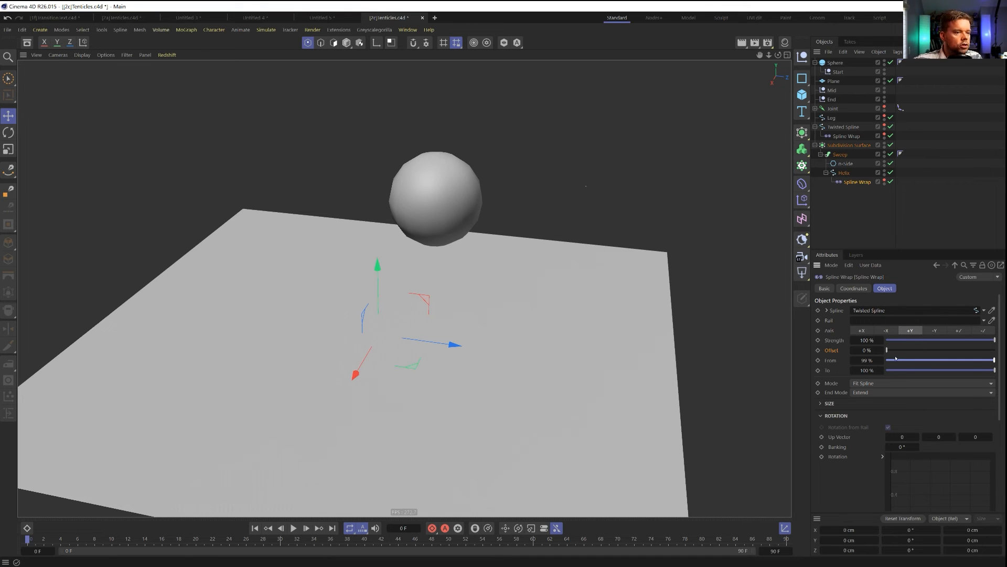
left_click_drag(895, 350, 932, 395)
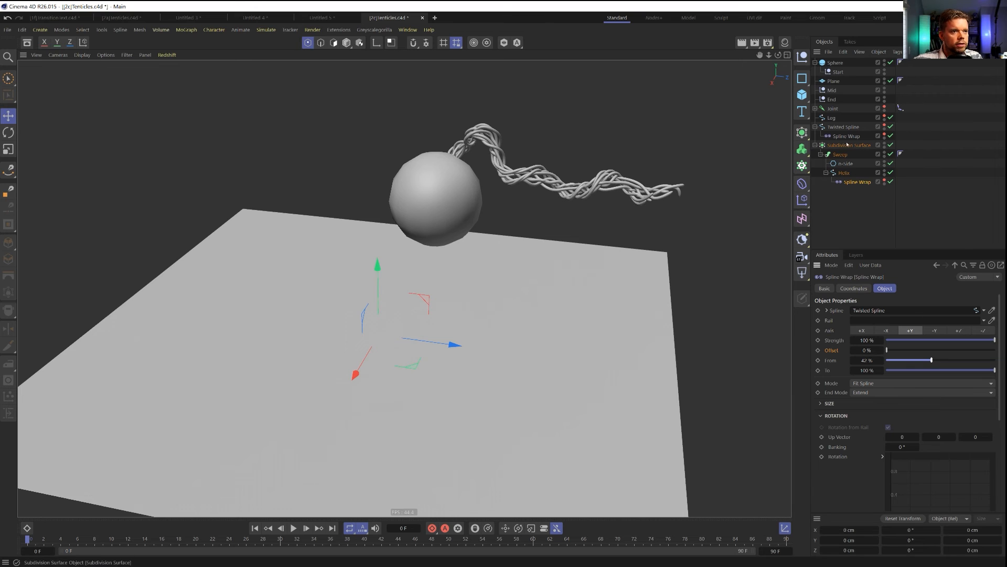
Move the End null slightly farther back along the edge of the Plane, undoing the first larger move
left_click(832, 100)
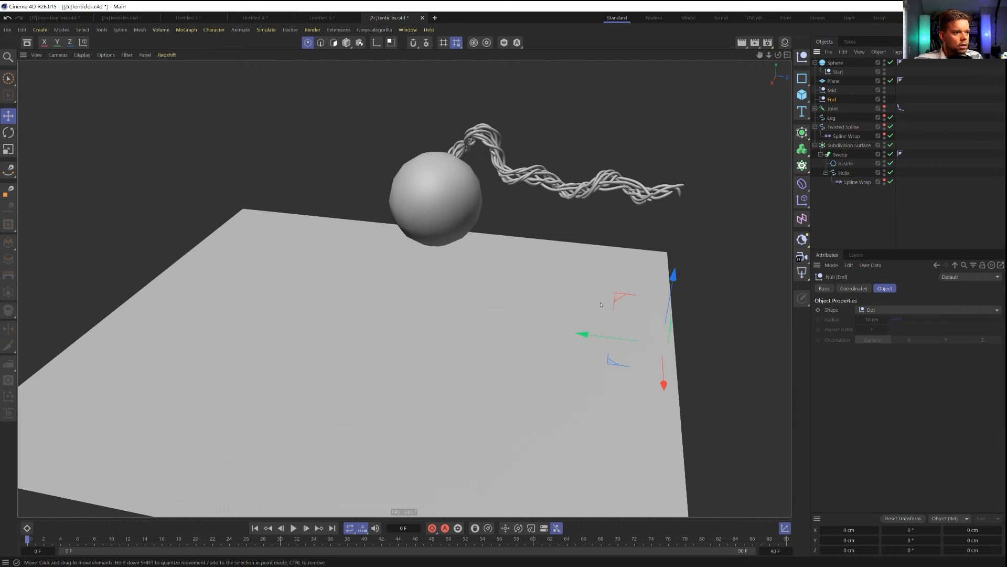
left_click_drag(617, 298, 632, 235)
key("ctrl+z")
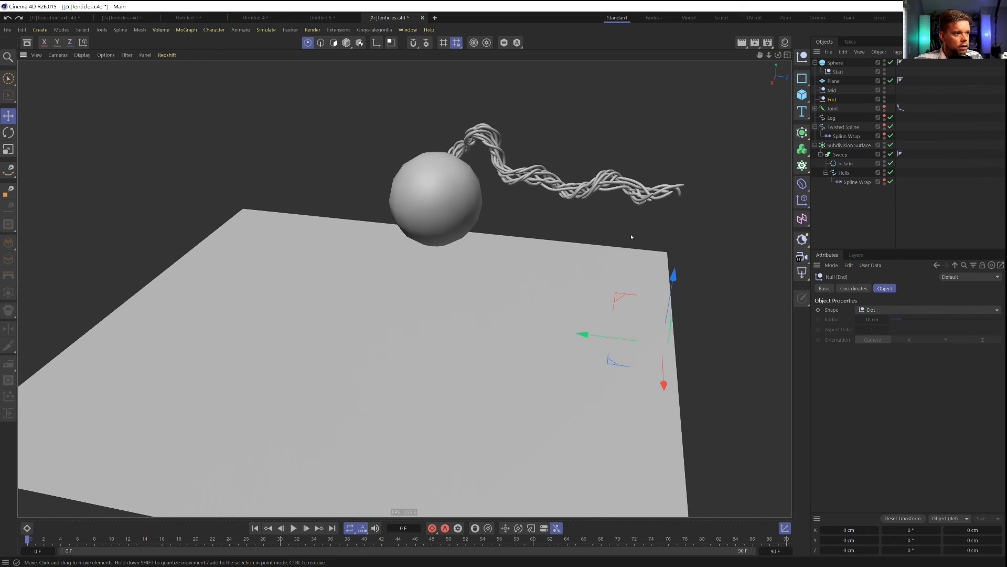
mouse_move(621, 297)
left_mouse_down()
mouse_move(630, 301)
mouse_move(597, 279)
mouse_move(630, 283)
left_mouse_up()
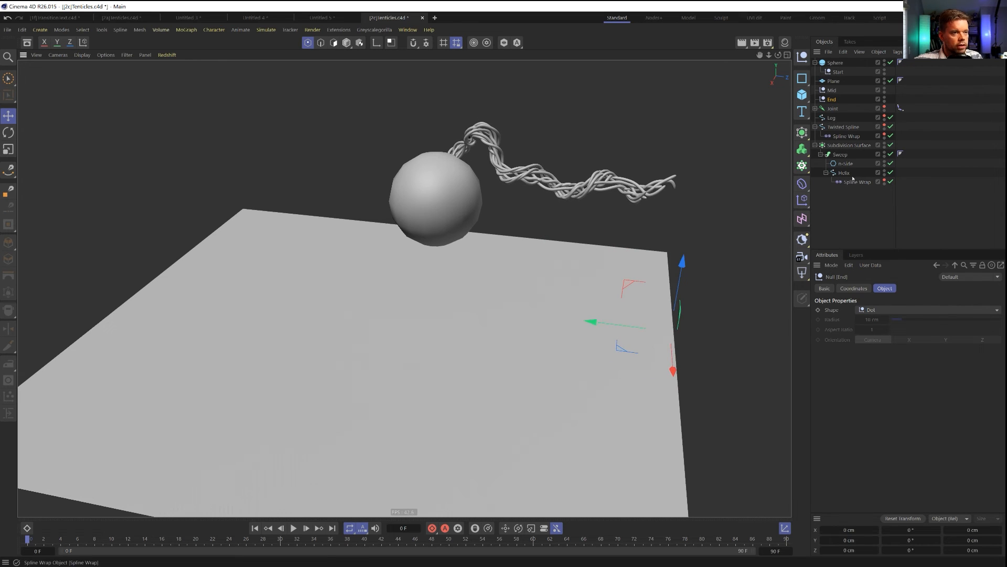
Try the From value of the Twisted Spline's Spline Wrap, return it to 0 %, and check the Mid and End nulls
left_click(845, 137)
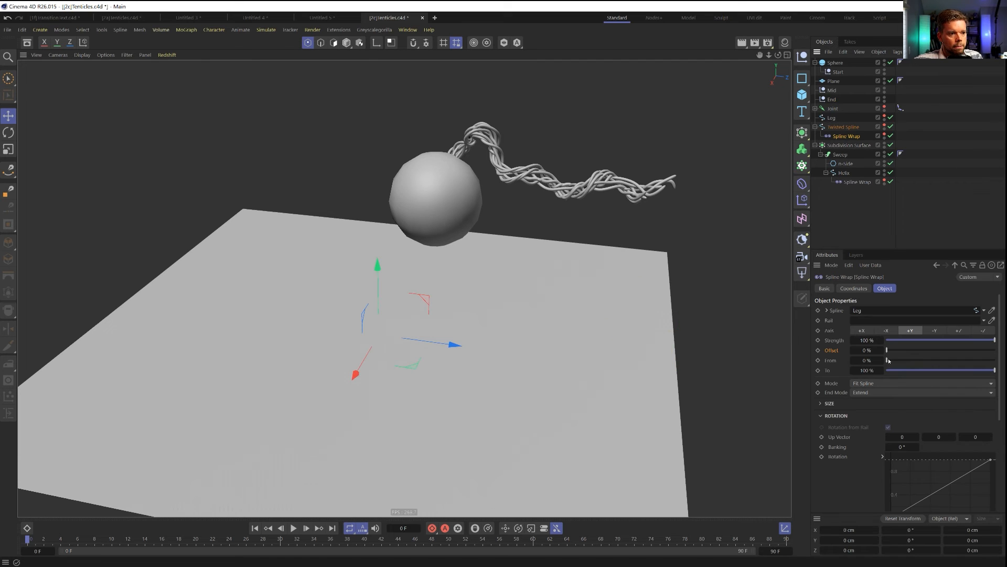
mouse_move(890, 359)
left_mouse_down()
mouse_move(905, 361)
mouse_move(870, 362)
mouse_move(994, 361)
mouse_move(882, 362)
left_mouse_up()
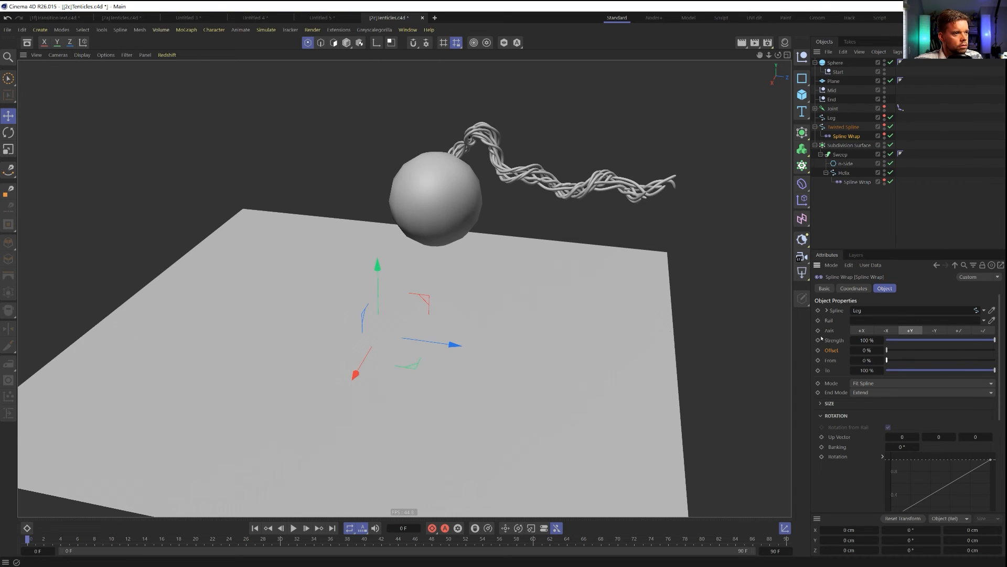
left_click(832, 99)
left_click(832, 91)
left_click(832, 100)
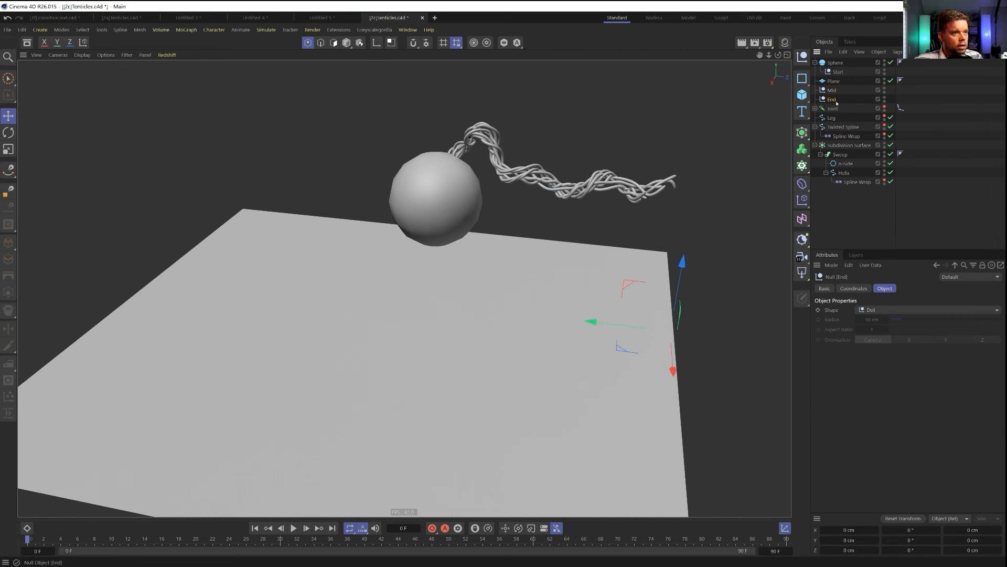
Set the From value of the Helix's Spline Wrap to 0 %
left_click(853, 182)
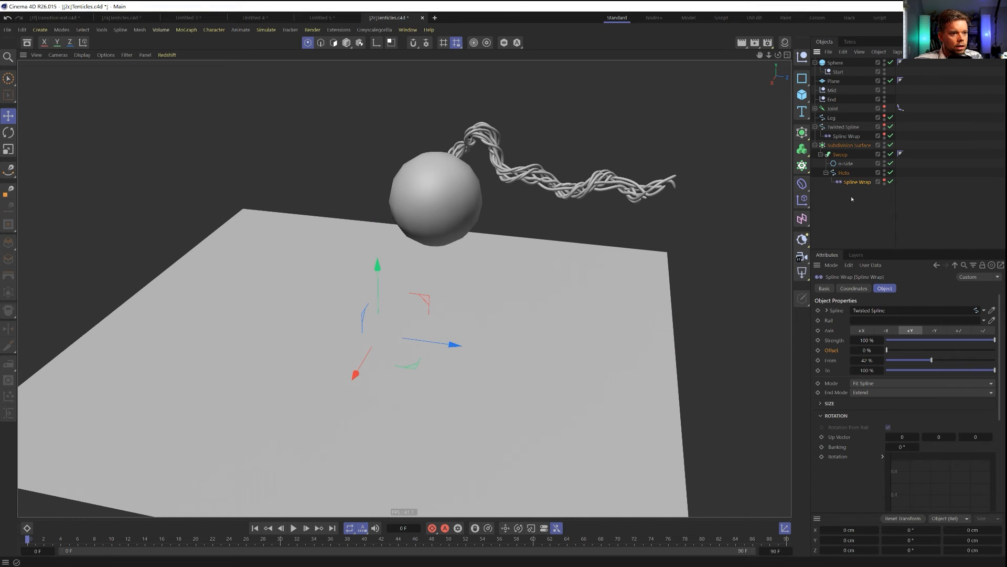
left_click_drag(930, 361, 880, 361)
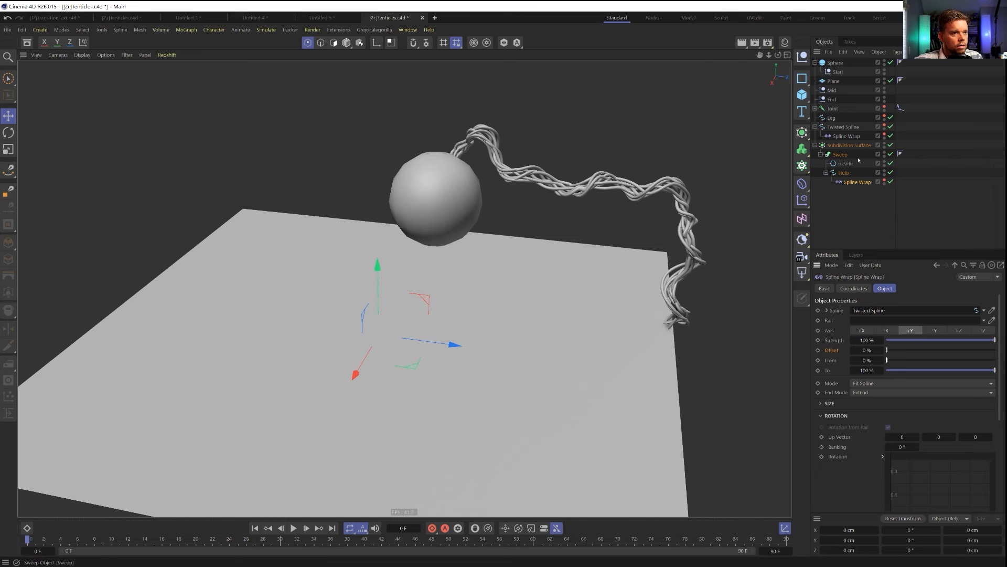
Compare the effect of the From value on the Twisted Spline's and the Helix's Spline Wraps, returning both to 0 %
left_click(846, 137)
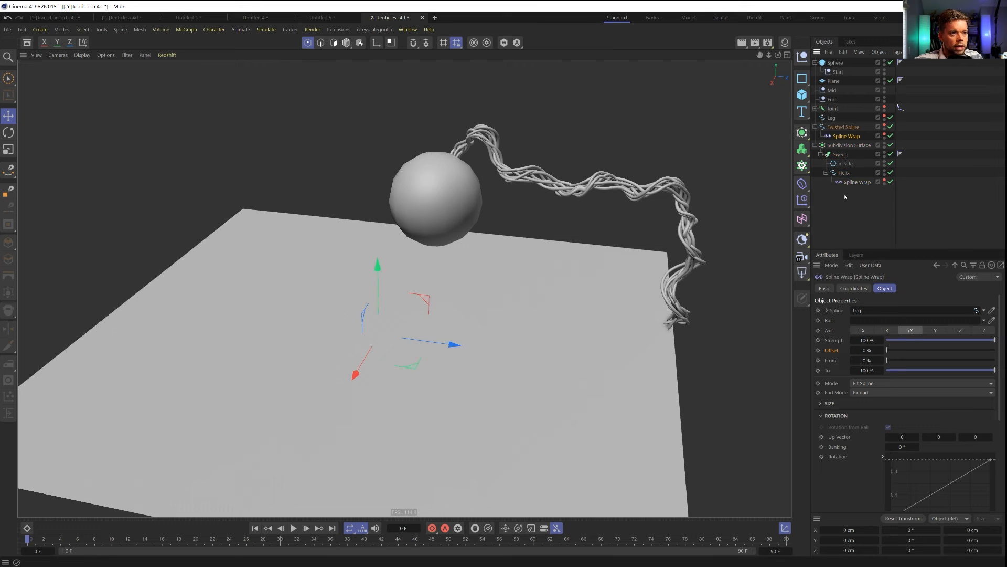
left_click_drag(890, 359, 861, 359)
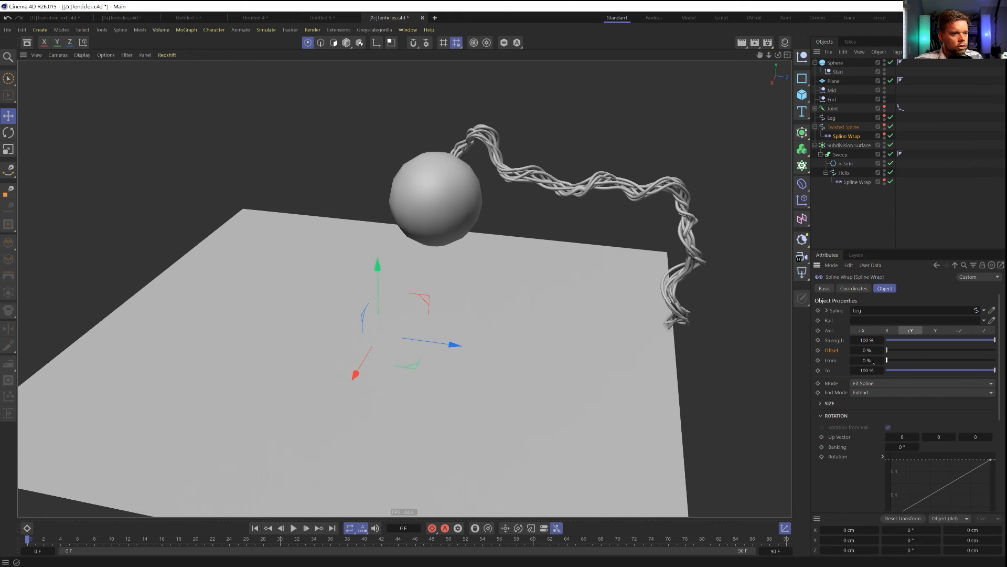
left_click(845, 173)
left_click(853, 182)
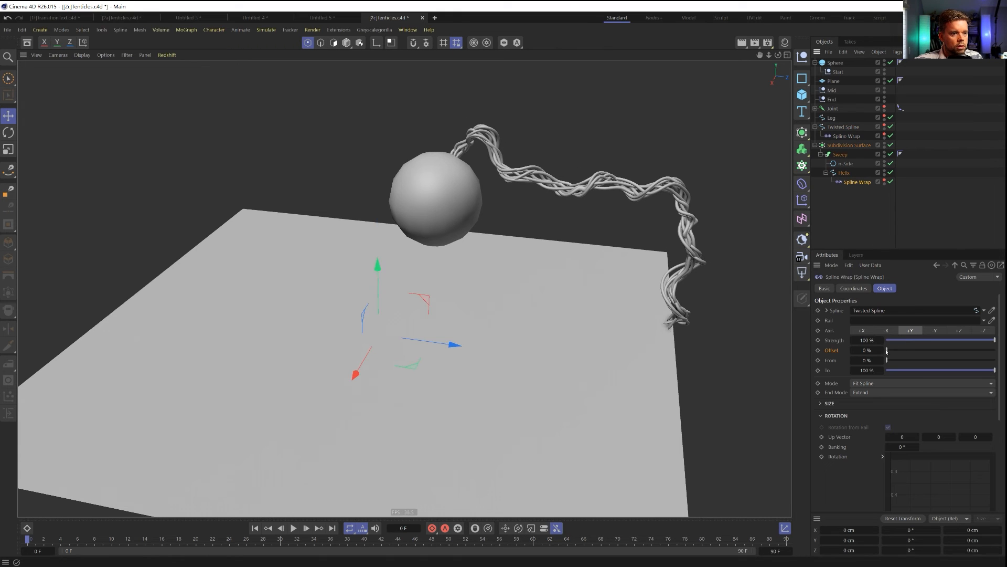
mouse_move(888, 360)
left_mouse_down()
mouse_move(984, 375)
mouse_move(895, 369)
mouse_move(969, 371)
mouse_move(923, 369)
mouse_move(983, 361)
mouse_move(875, 360)
left_mouse_up()
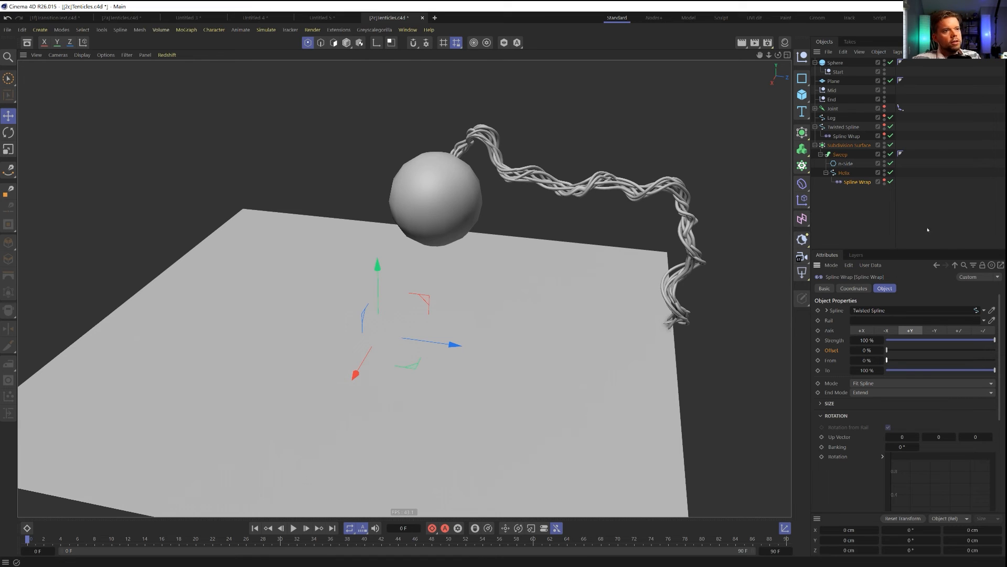
Temporarily disable the Helix's Spline Wrap to examine the unwrapped Helix, and enable it again
left_click(841, 172)
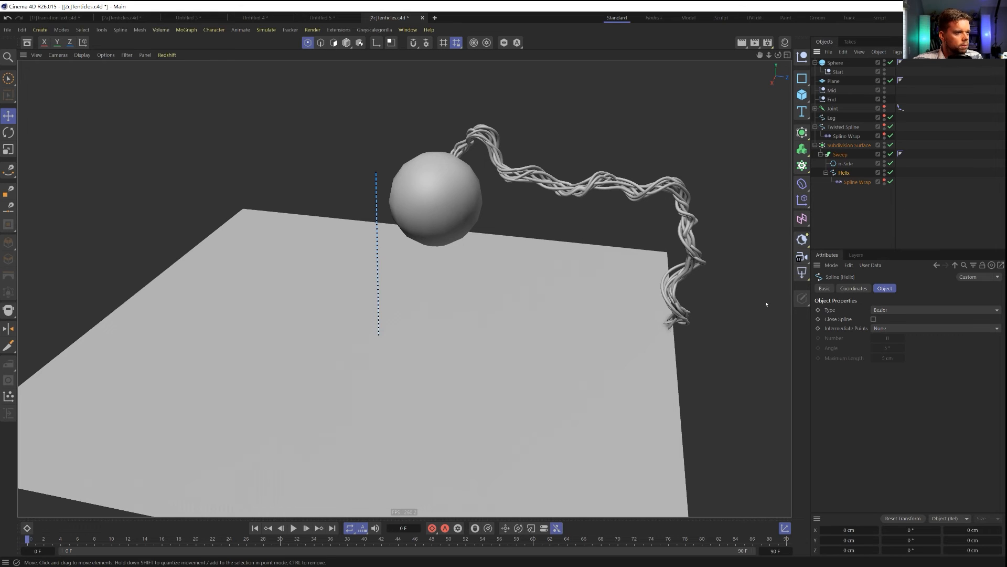
scroll(731, 287, "up", 4)
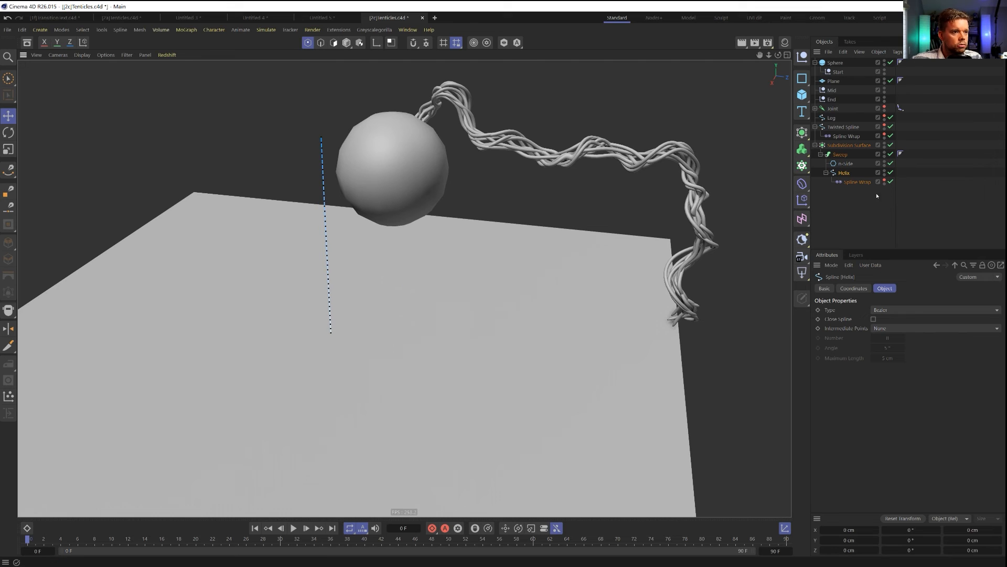
left_click(890, 182)
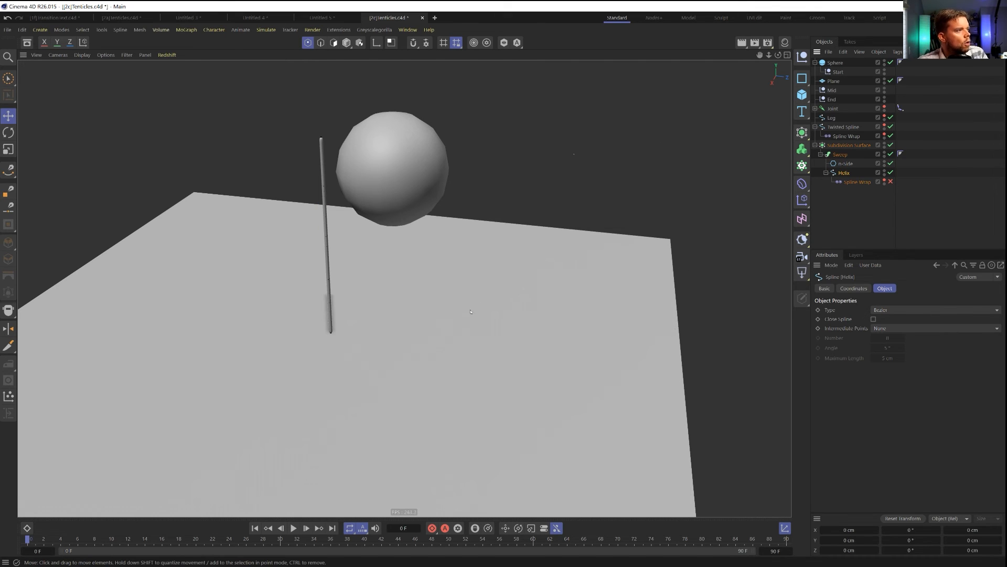
left_click(891, 182)
Unhide the Twisted Spline in the viewport and disable its Spline Wrap to inspect the straight strands down to their lower ends
left_click(884, 126)
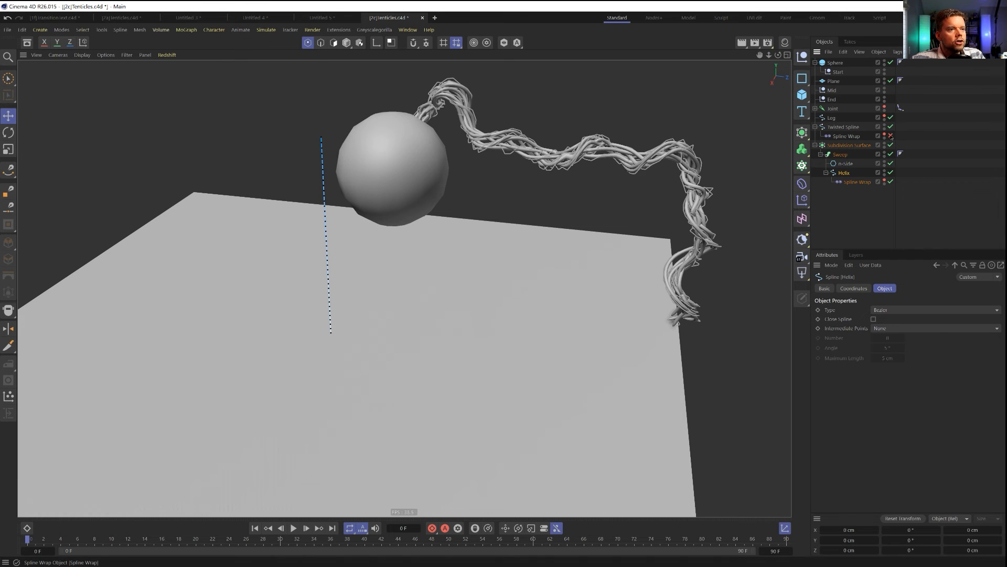
left_click(891, 136)
middle_click_drag(328, 351, 434, 319, "alt")
left_click_drag(433, 320, 480, 352, "alt")
left_click_drag(467, 271, 404, 288, "alt")
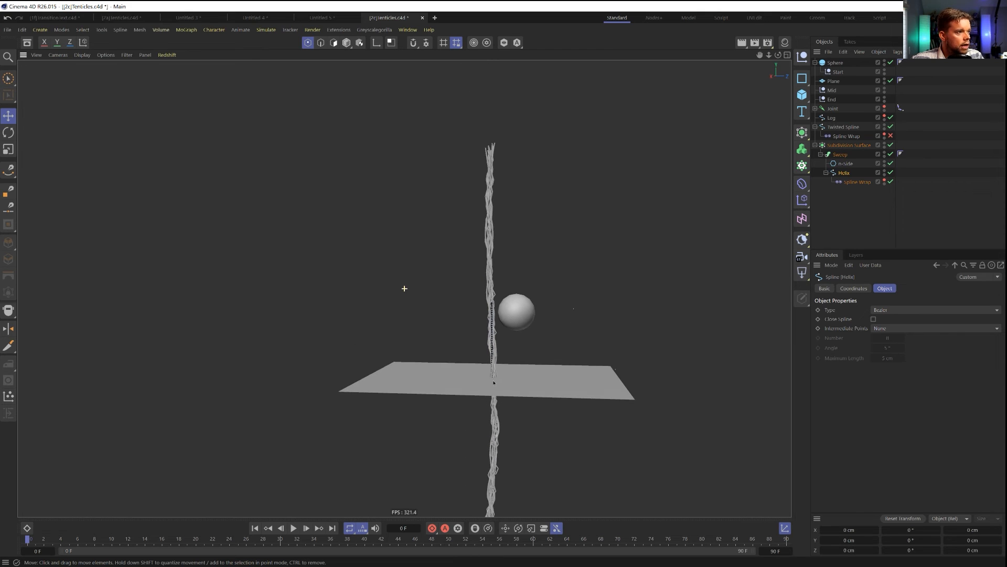
middle_click_drag(503, 259, 515, 70, "alt")
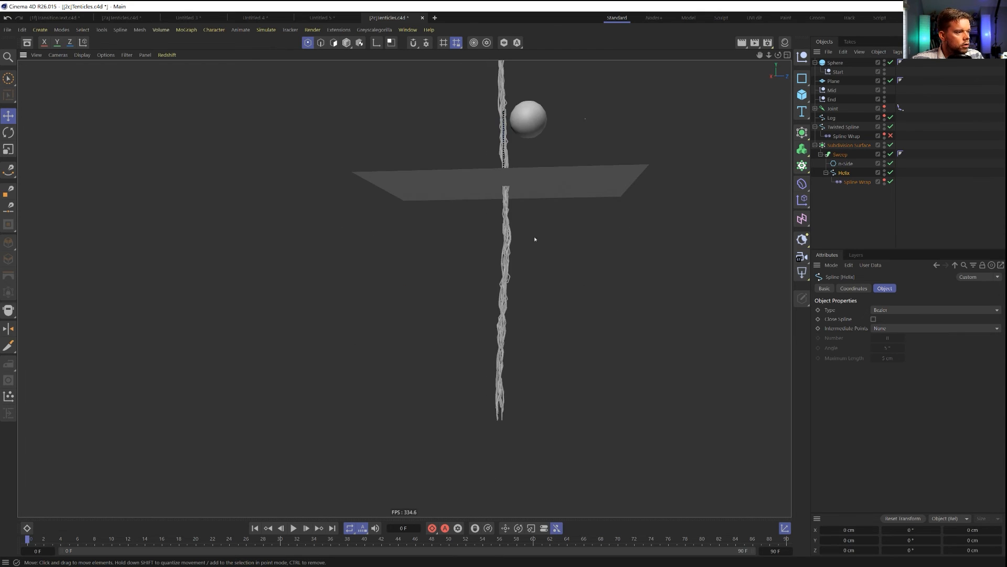
right_click_drag(488, 413, 576, 376, "alt")
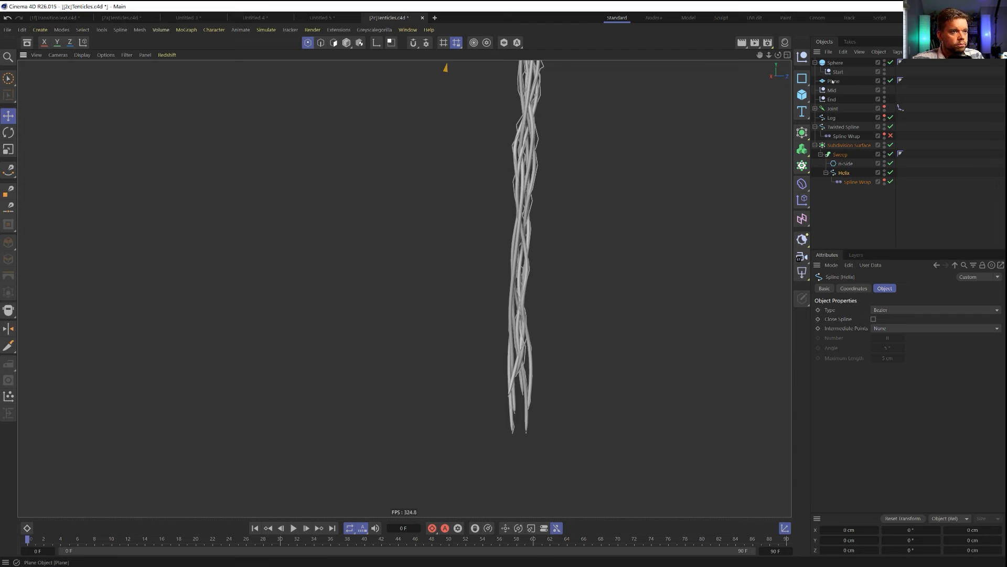
Duplicate the Plane and move the copy down to just above the lowest ends of the straight strands
left_click_drag(834, 84, 834, 86, "ctrl")
right_click_drag(682, 215, 396, 289, "alt")
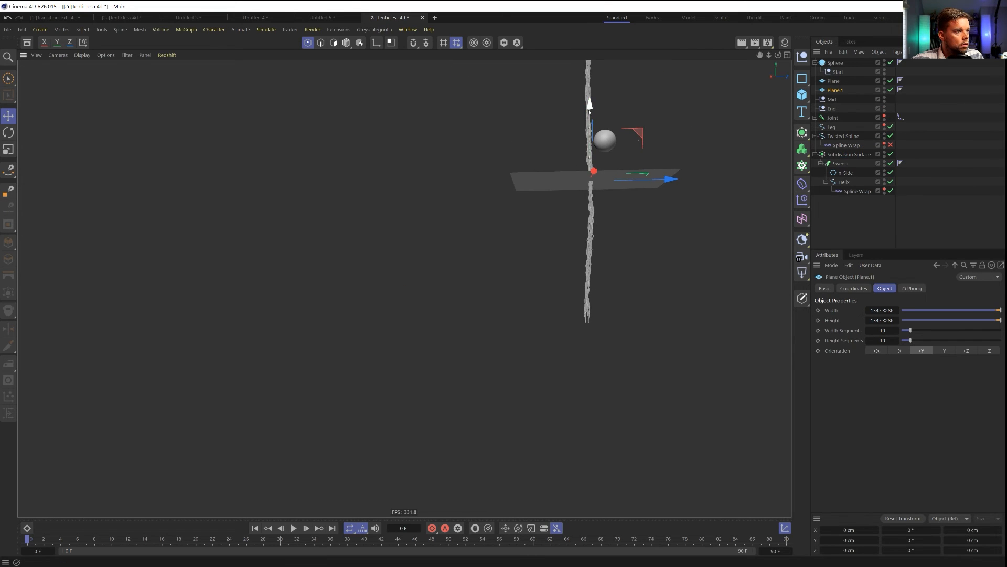
left_click_drag(589, 107, 576, 249)
right_click_drag(404, 367, 755, 261, "alt")
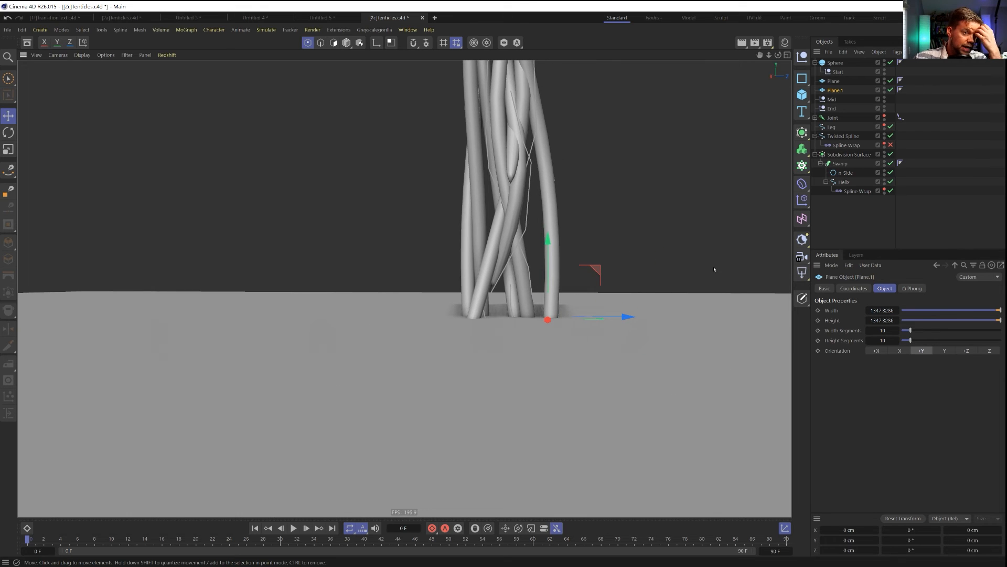
Select the Twisted Spline's two lowest end points beneath the duplicated plane, and deselect the object
left_click(843, 136)
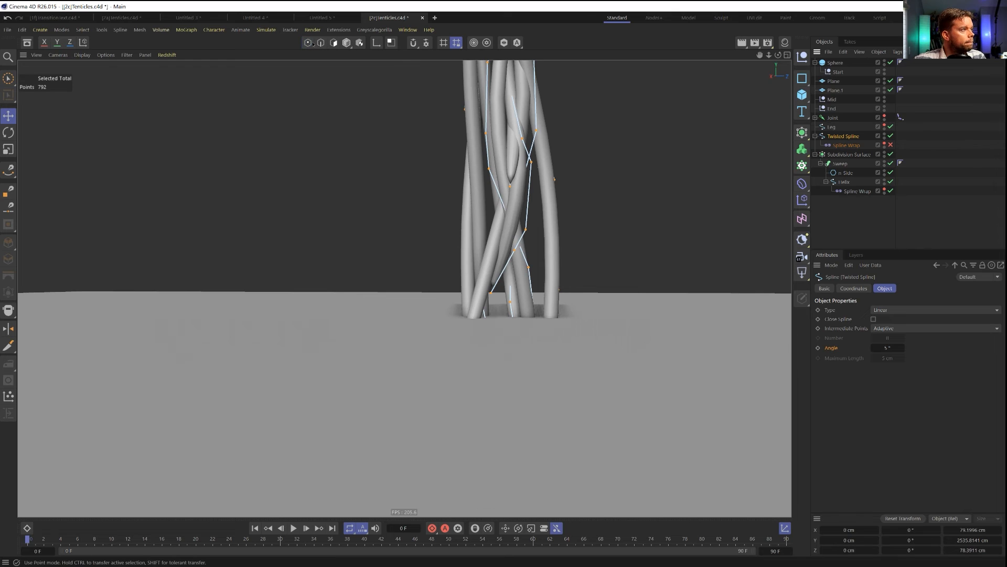
left_click_drag(509, 373, 511, 365, "alt")
middle_click_drag(511, 445, 510, 366, "alt")
right_click_drag(510, 366, 510, 463, "alt")
key("9")
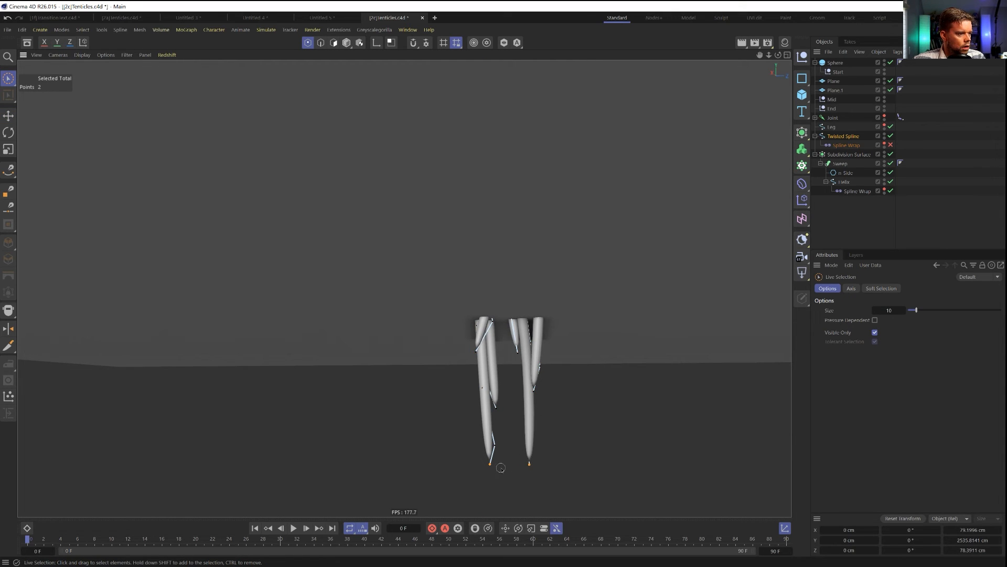
left_click_drag(501, 468, 501, 467)
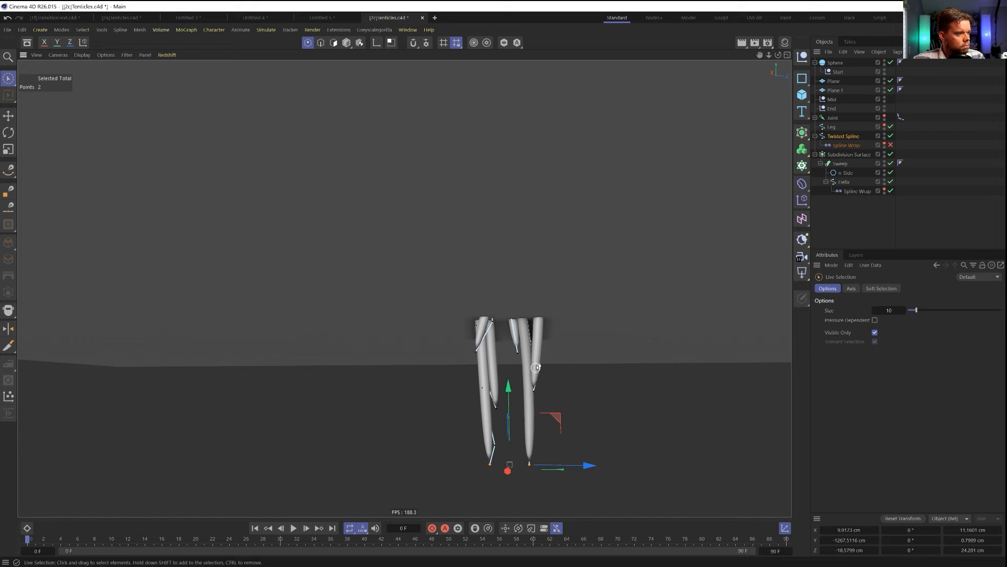
left_click_drag(535, 362, 523, 261, "alt")
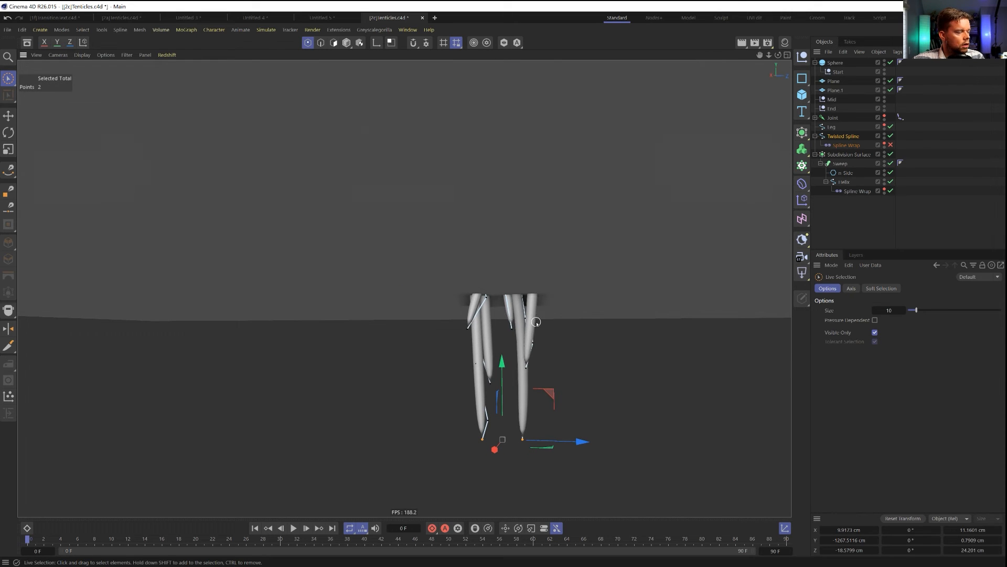
left_click(821, 231)
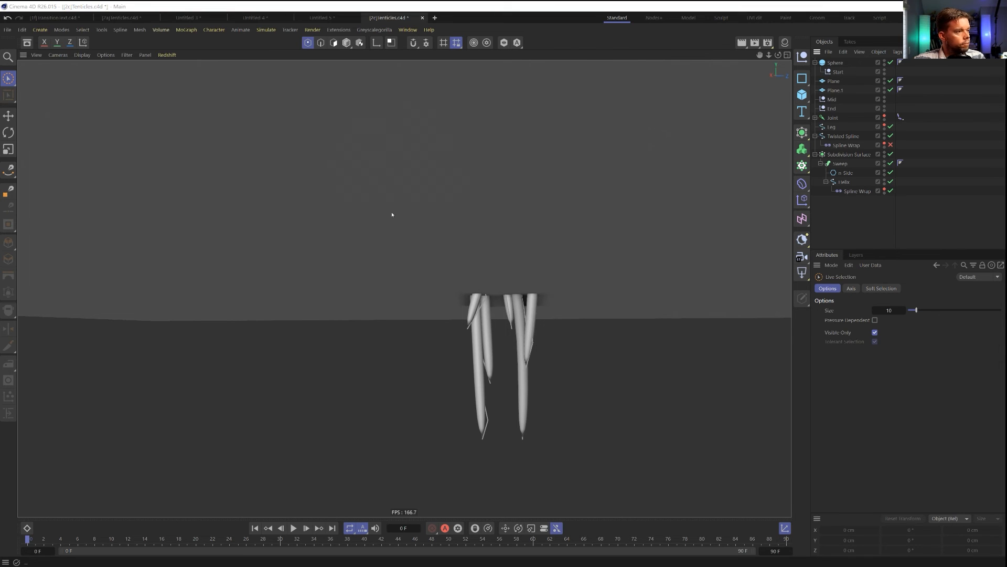
Save the scene as a new version named [2d]Tenticles.c4d
key("ctrl+shift+s")
left_click(123, 350)
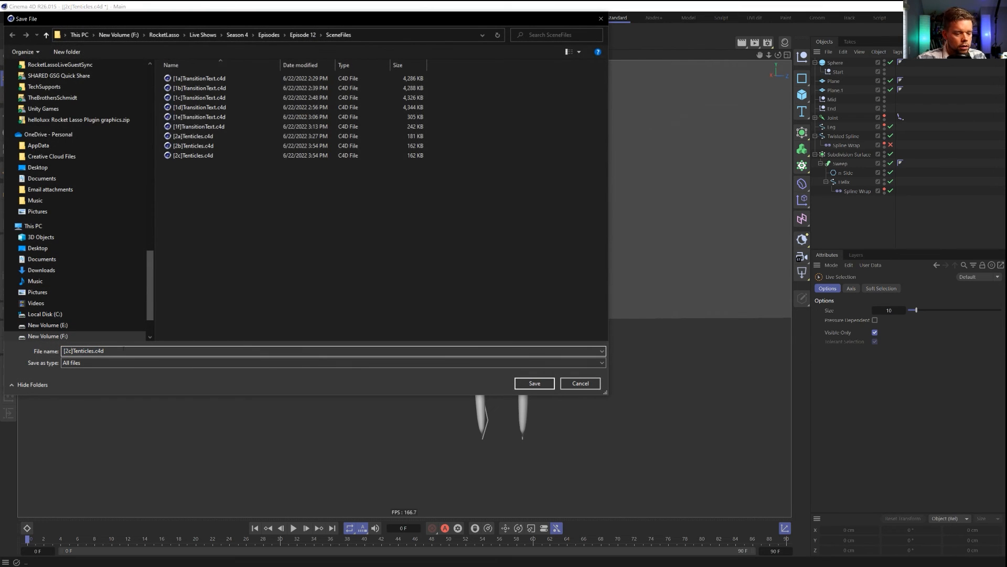
key("BackSpace")
type("d")
key("Return")
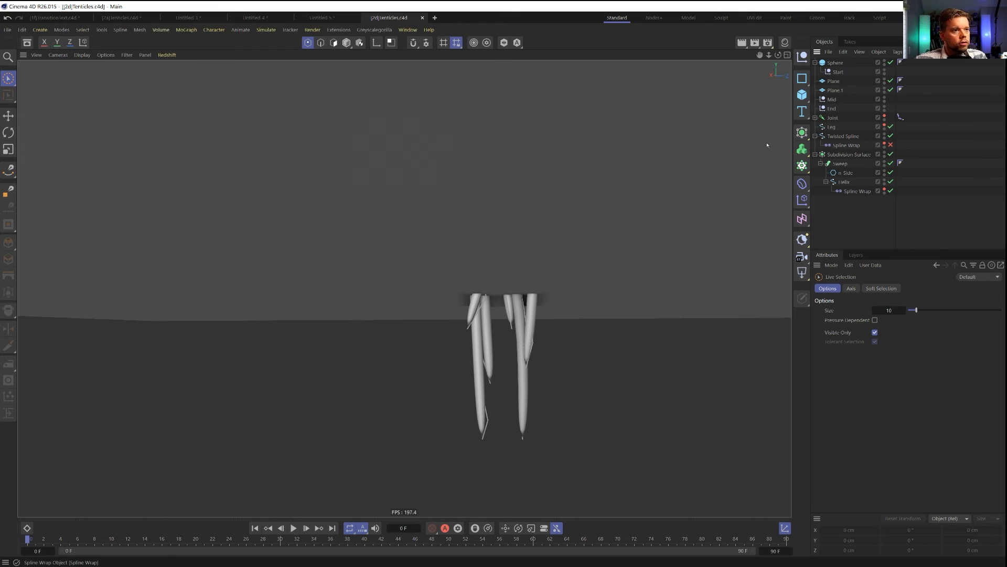
Find the Hair Tools among the simulation commands and detach them as a floating palette in the viewport
left_click(272, 31)
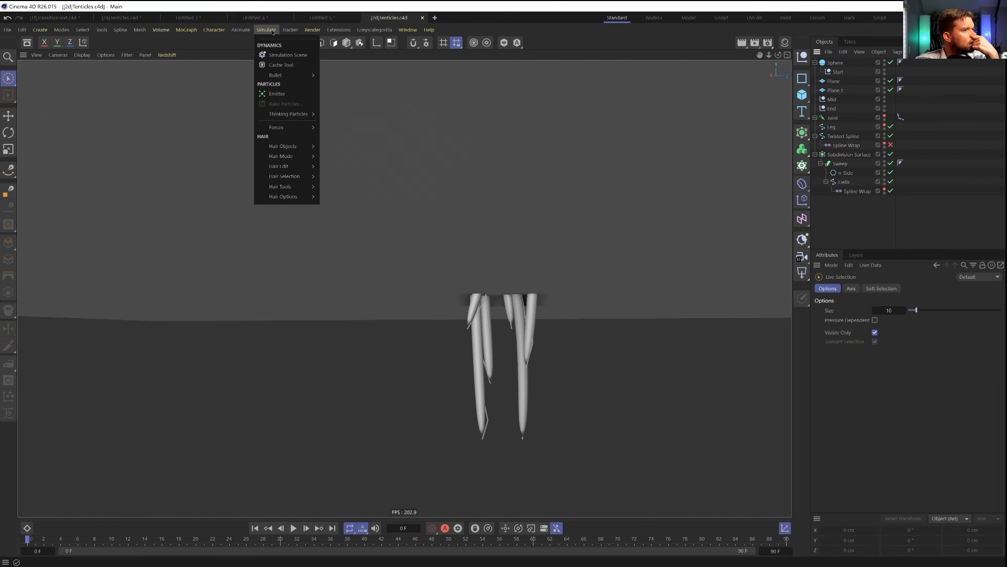
left_click(719, 30)
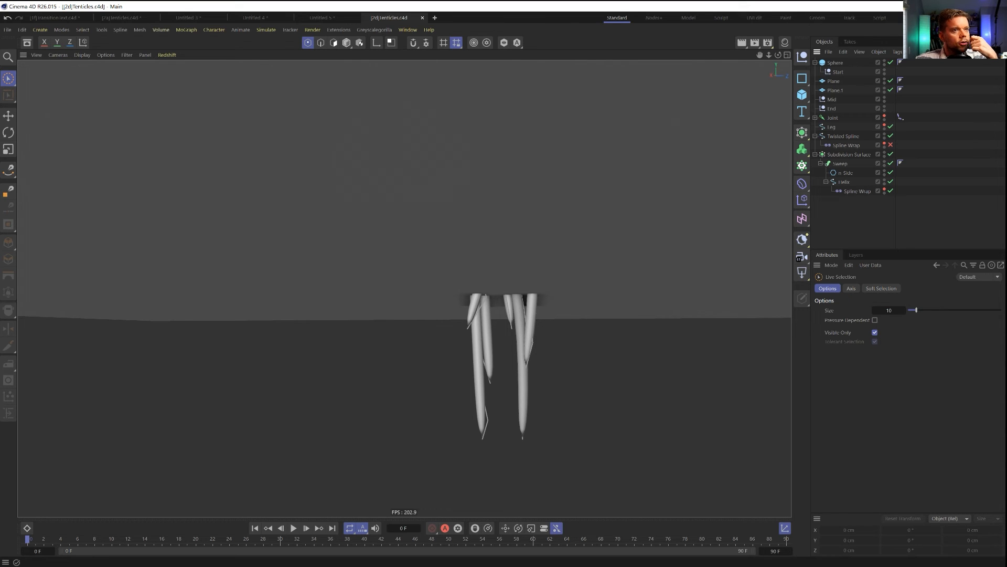
left_click(267, 30)
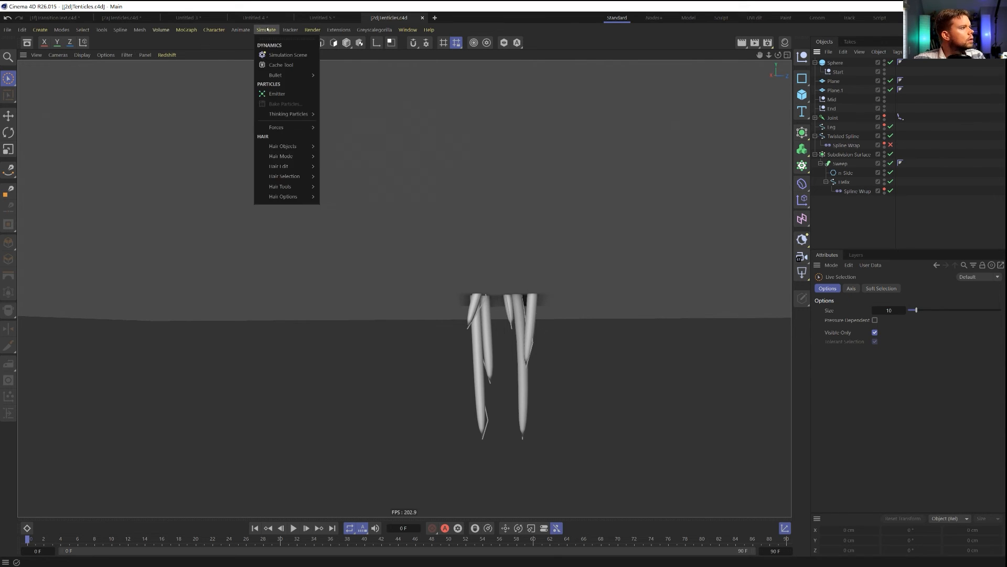
mouse_move(280, 129)
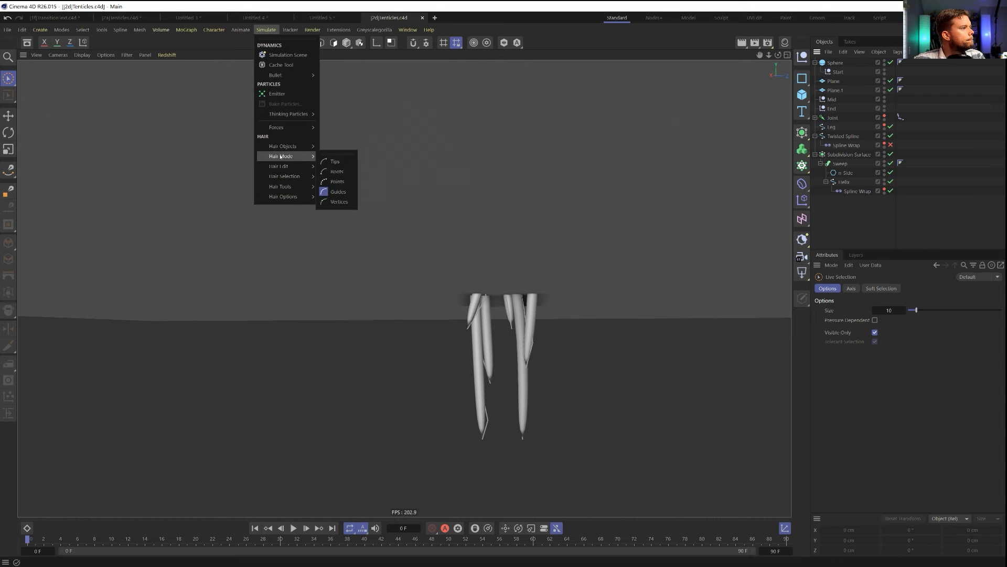
mouse_move(286, 177)
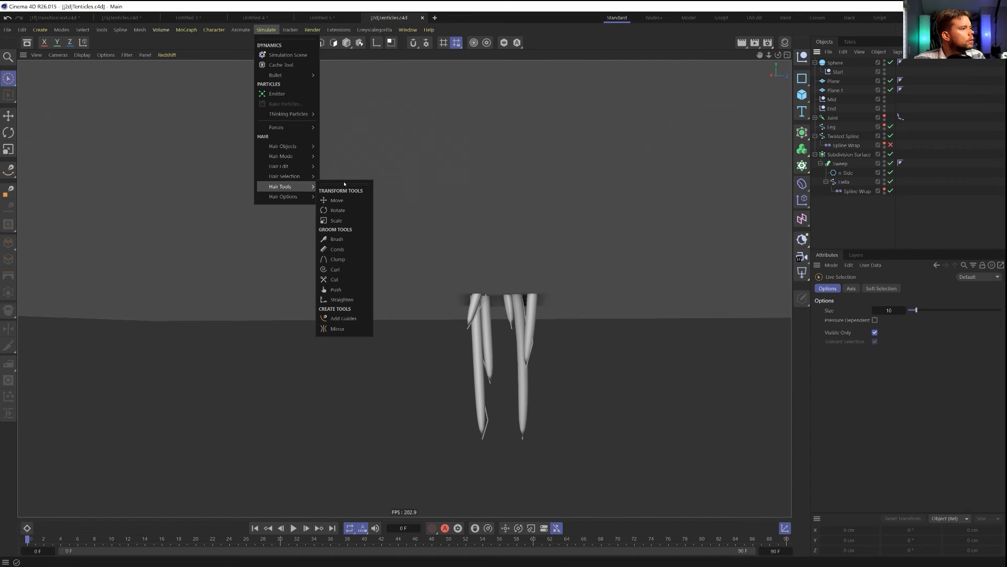
left_click(347, 163)
left_click(239, 32)
mouse_move(279, 34)
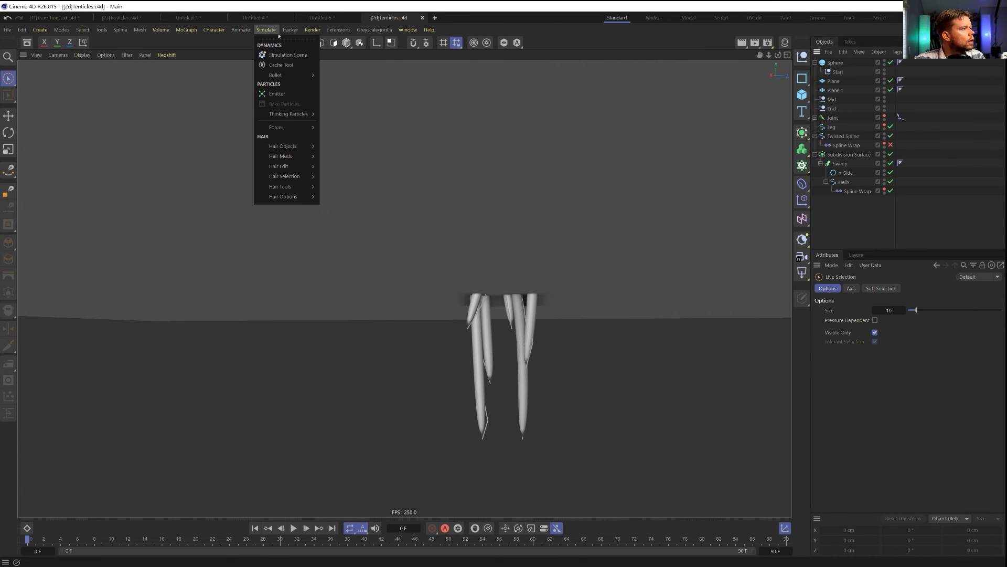
mouse_move(294, 187)
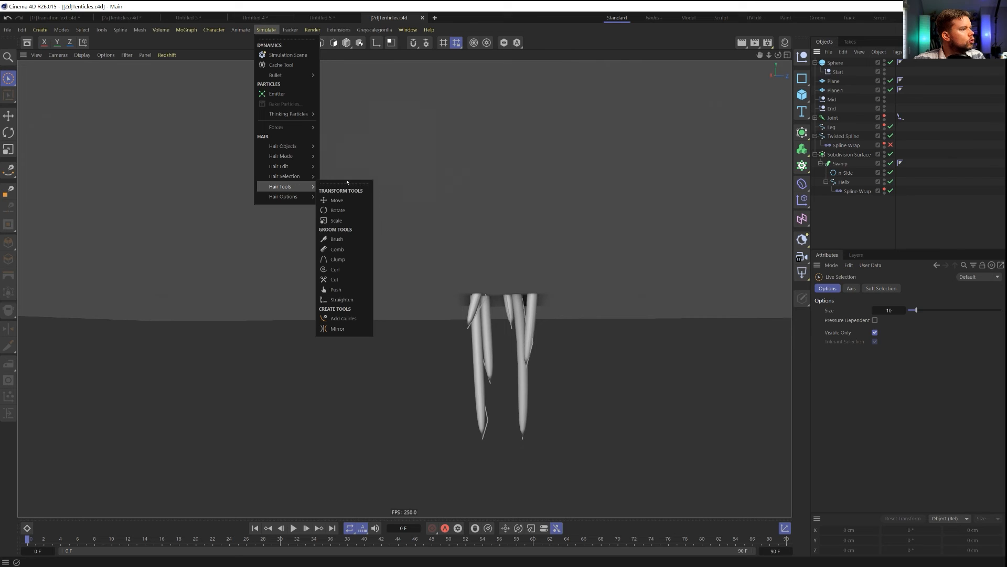
left_click(347, 184)
left_click_drag(336, 171, 205, 127)
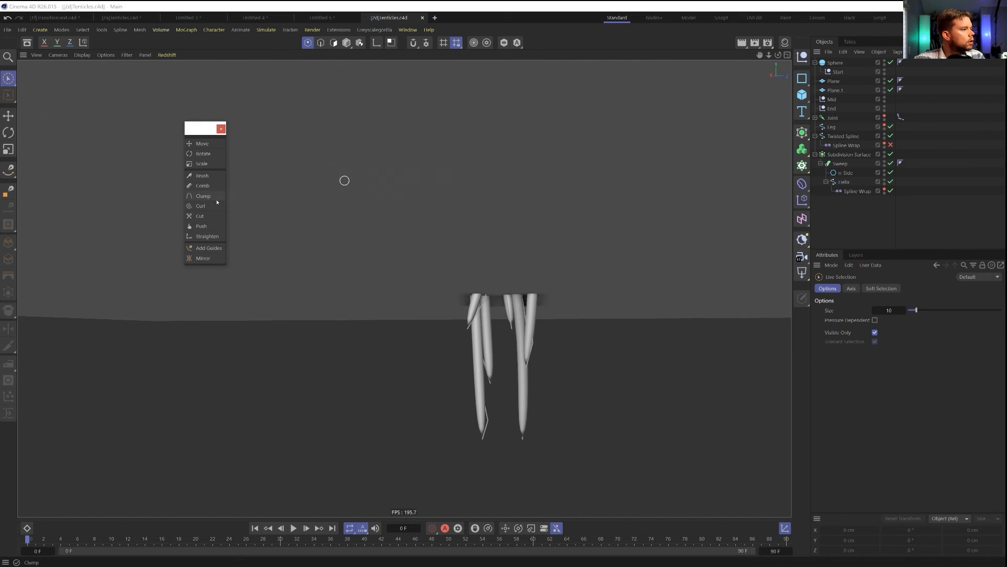
Activate the hair Brush, select the Twisted Spline and clear its point selection
left_click(204, 176)
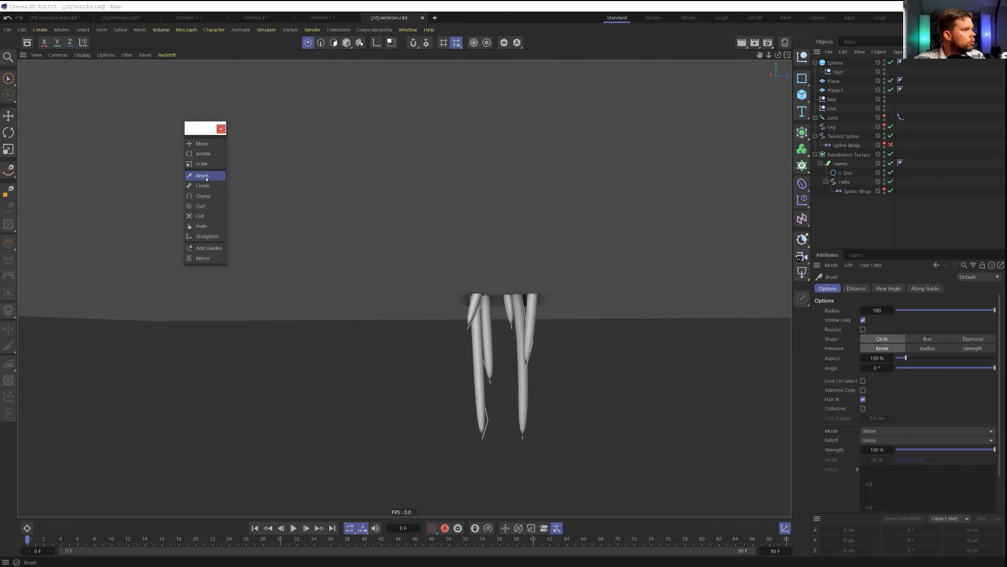
left_click(843, 136)
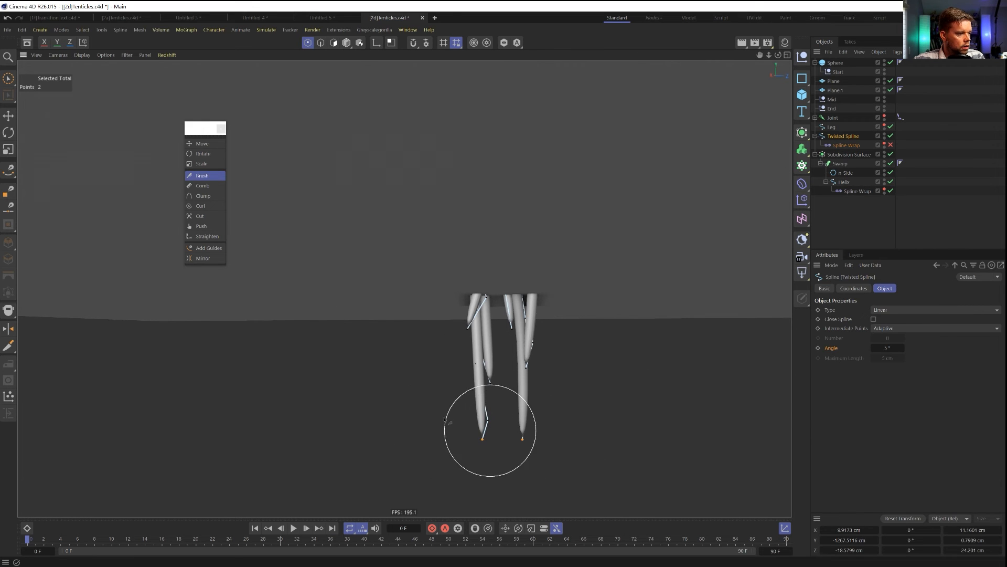
key("ctrl+shift+a")
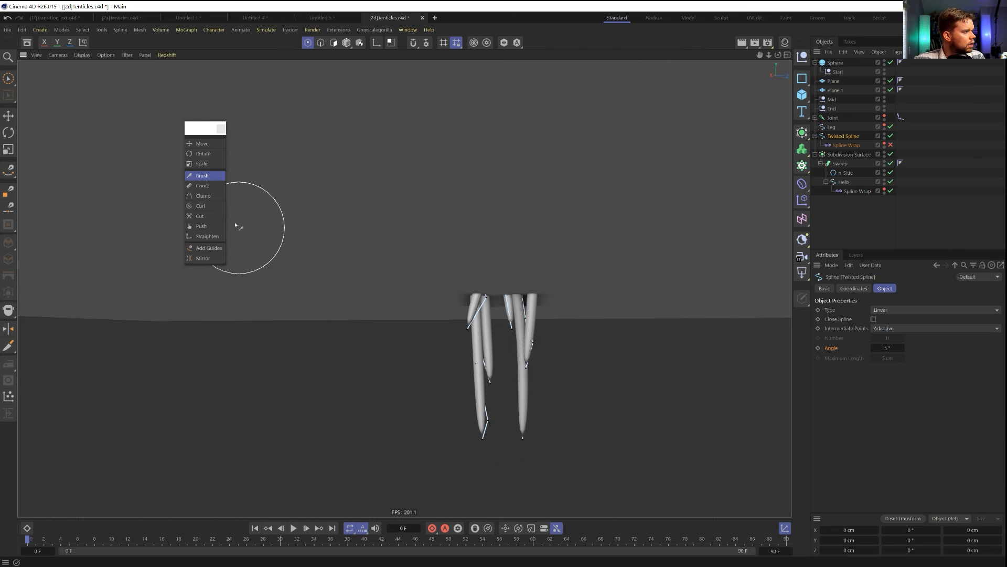
Try the hair Comb, Brush and Move tools on the Twisted Spline, and close the Hair Tools palette
left_click(203, 185)
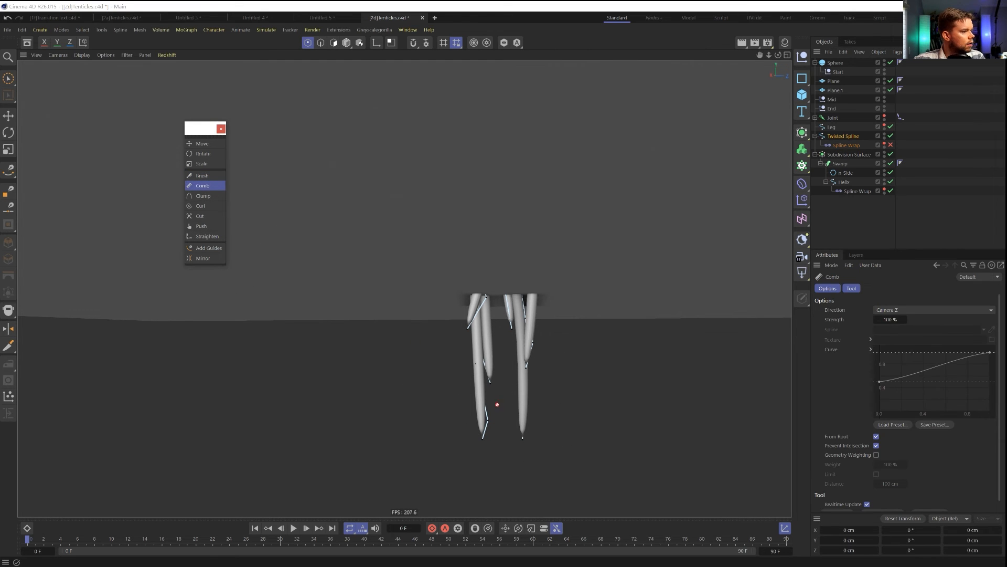
left_click(200, 175)
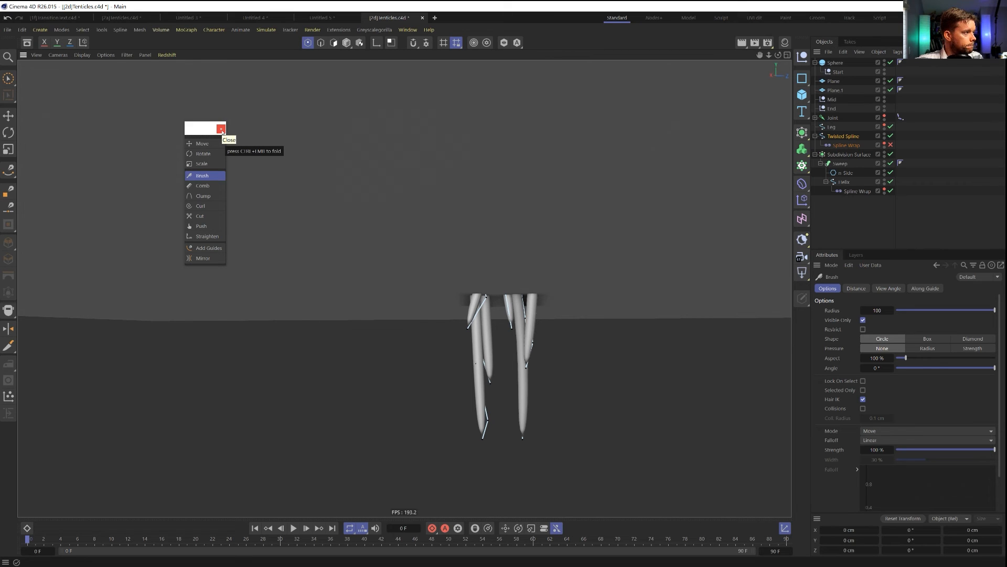
key("e")
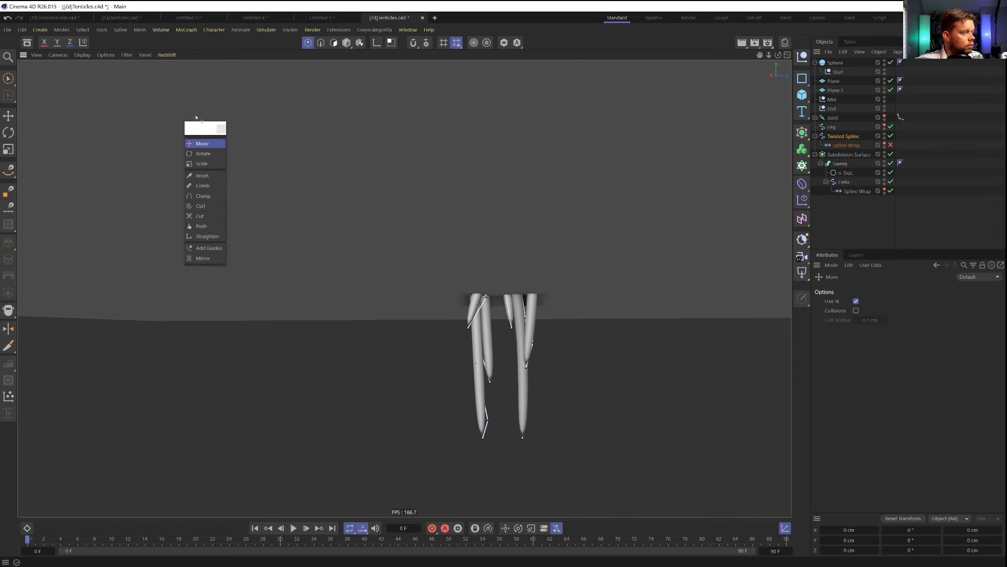
left_click(221, 128)
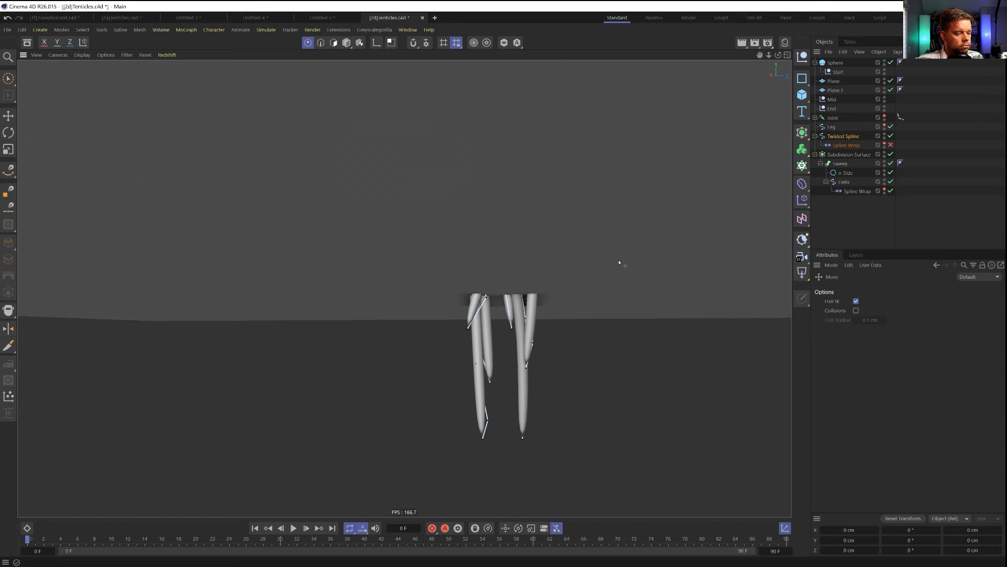
With the Magnet tool at a 30 cm radius, pull the Twisted Spline's lowest strand ends outward to opposite sides
key("m")
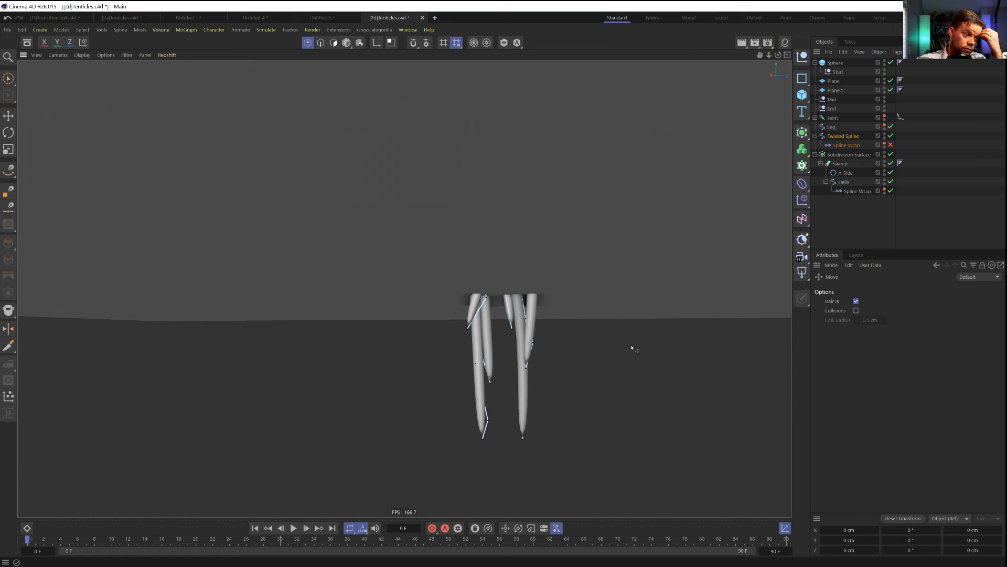
right_click(627, 329)
key("Escape")
key("m")
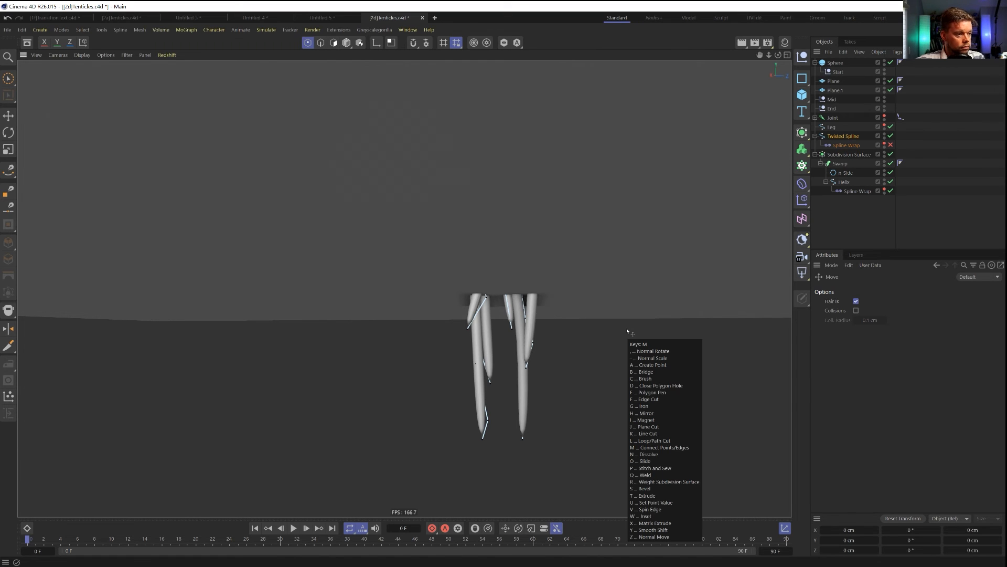
key("i")
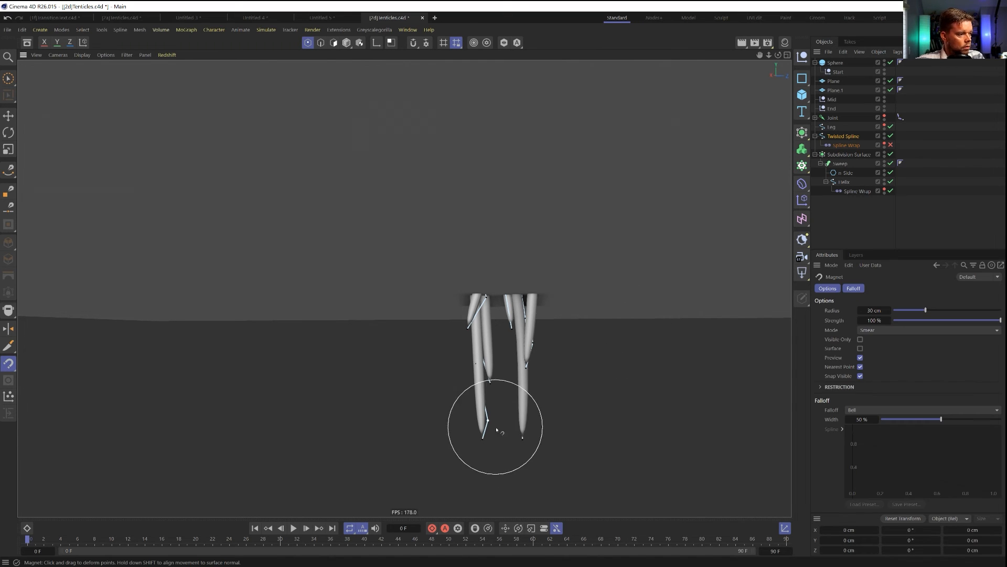
mouse_move(497, 421)
left_mouse_down()
mouse_move(448, 410)
mouse_move(472, 442)
mouse_move(377, 387)
mouse_move(371, 360)
mouse_move(355, 400)
mouse_move(322, 337)
mouse_move(321, 321)
mouse_move(470, 371)
mouse_move(429, 316)
mouse_move(340, 328)
left_mouse_up()
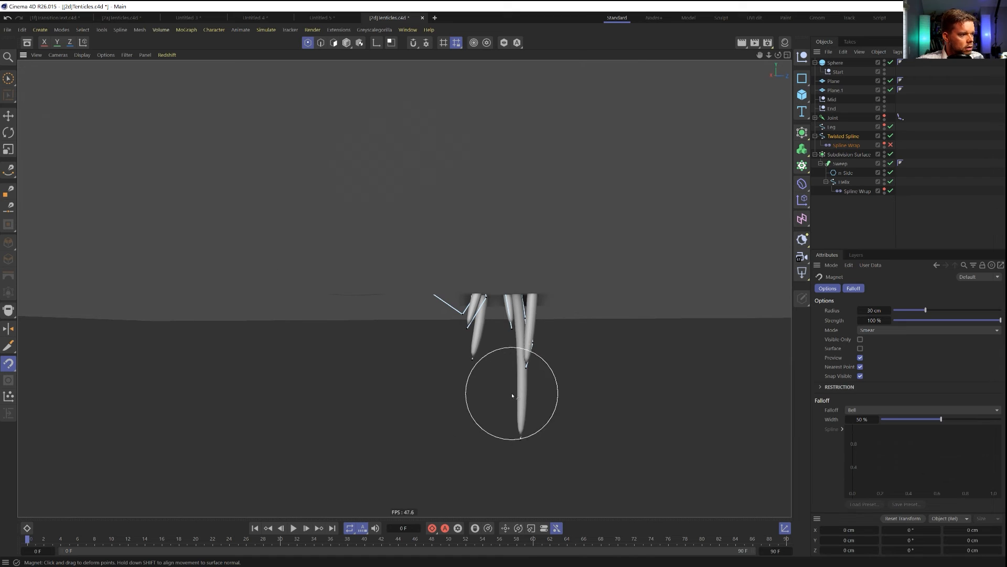
mouse_move(512, 389)
left_mouse_down()
mouse_move(630, 355)
mouse_move(517, 441)
mouse_move(699, 368)
left_mouse_up()
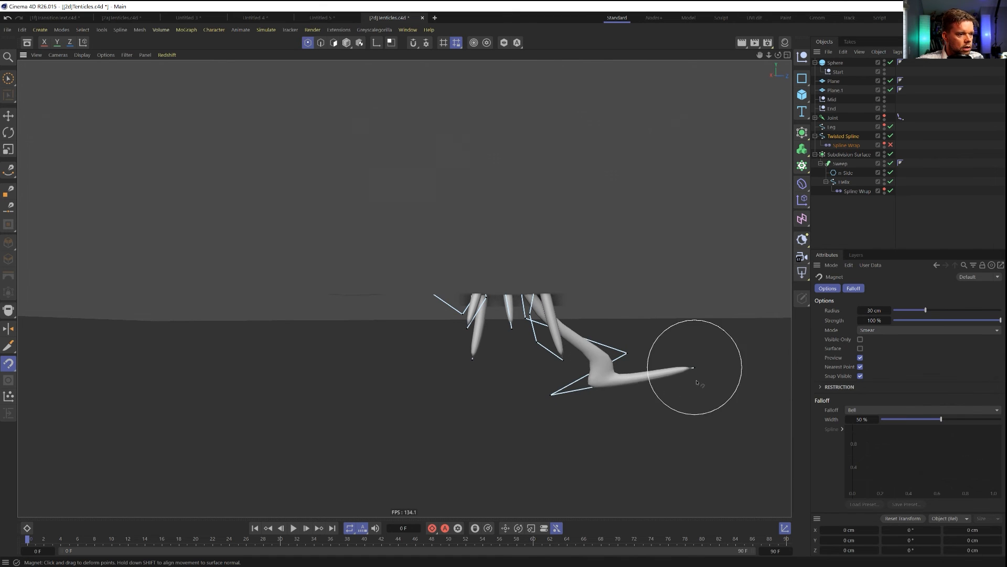
Increase the Magnet radius to about 37.6 cm and smooth the kinks out of the long strand pulled outward
middle_click_drag(577, 427, 664, 428)
middle_click_drag(697, 393, 656, 394)
mouse_move(699, 368)
left_mouse_down()
mouse_move(752, 349)
mouse_move(718, 368)
left_mouse_up()
mouse_move(551, 395)
left_mouse_down()
mouse_move(654, 353)
mouse_move(621, 318)
left_mouse_up()
left_click_drag(531, 315, 553, 301)
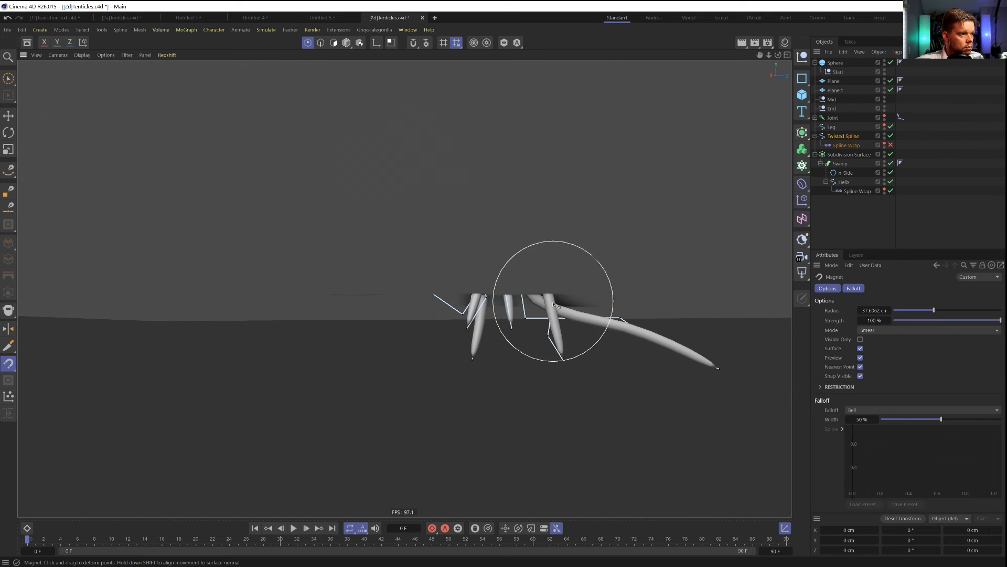
Pull the outward-bent strand ends on the long strand's side up to the duplicated plane with the Magnet
left_click_drag(562, 361, 648, 303)
mouse_move(526, 318)
left_mouse_down()
mouse_move(562, 282)
mouse_move(614, 295)
left_mouse_up()
left_click_drag(657, 339, 700, 298)
left_click_drag(741, 387, 737, 236)
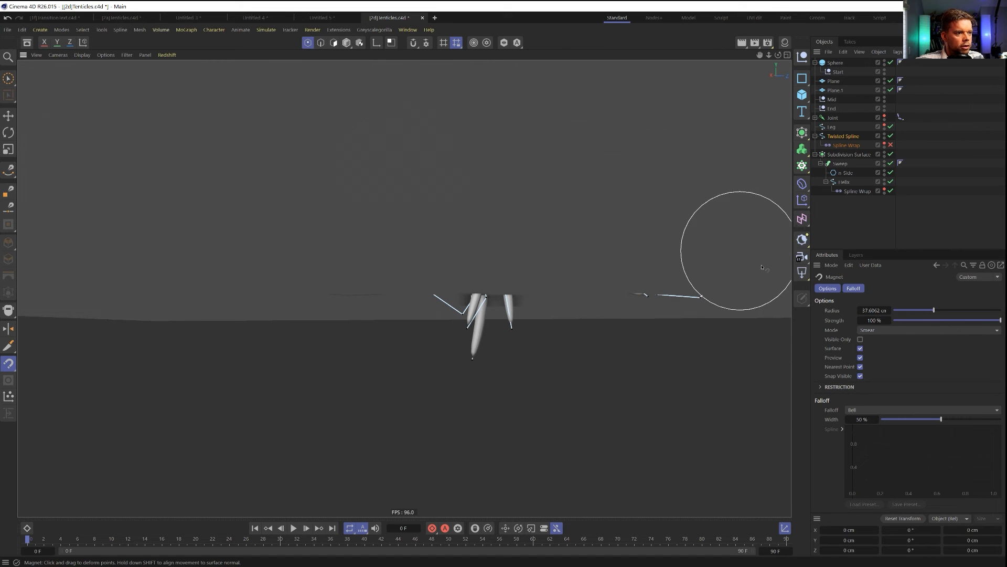
Spread the remaining strand ends below the duplicated plane outward with the Magnet, and bend one long strand's tip sideways along the plane
left_click_drag(482, 365, 466, 322)
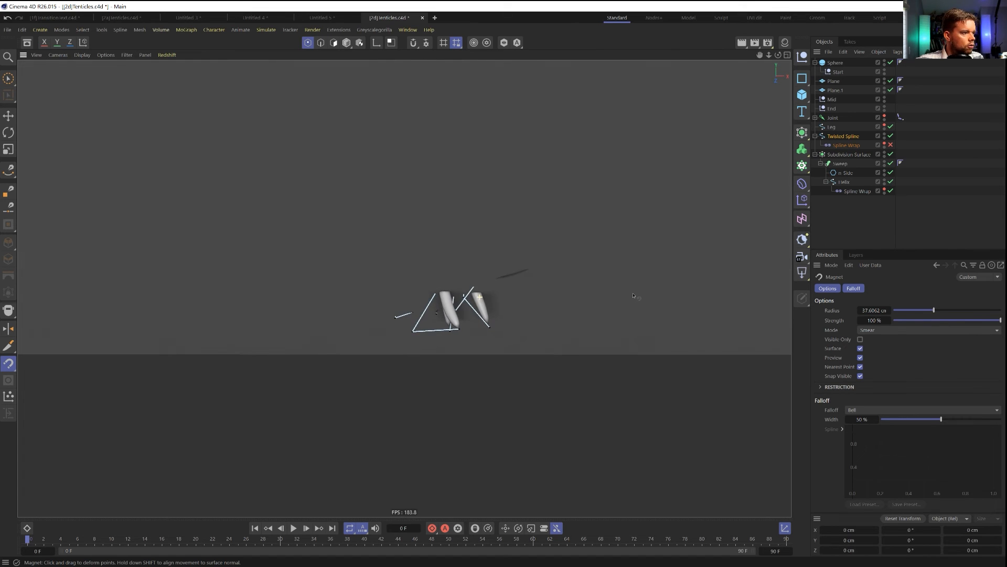
mouse_move(427, 304)
left_mouse_down()
mouse_move(362, 302)
mouse_move(322, 280)
left_mouse_up()
left_click_drag(490, 327, 604, 298)
left_click_drag(450, 331, 464, 321)
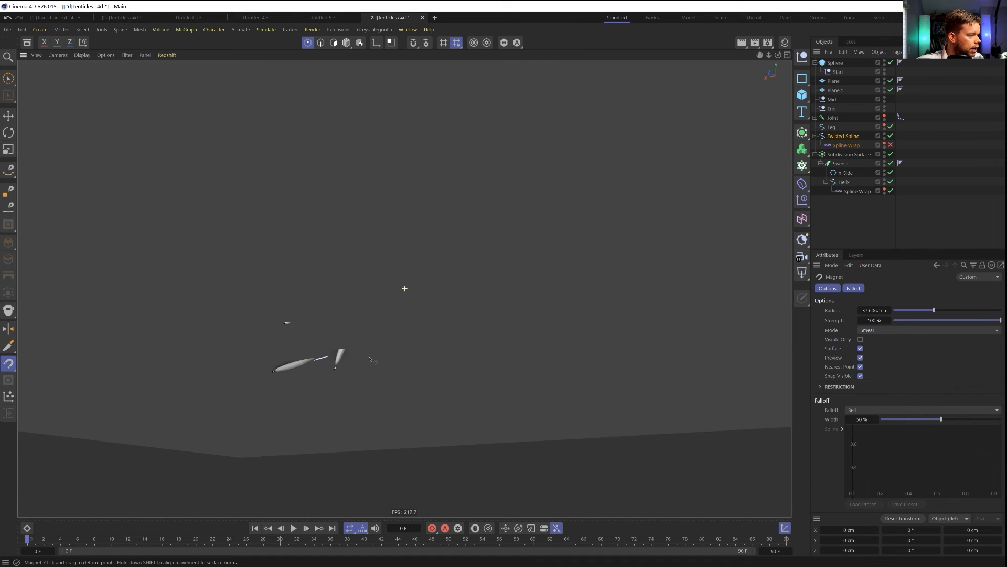
left_click_drag(325, 359, 257, 369)
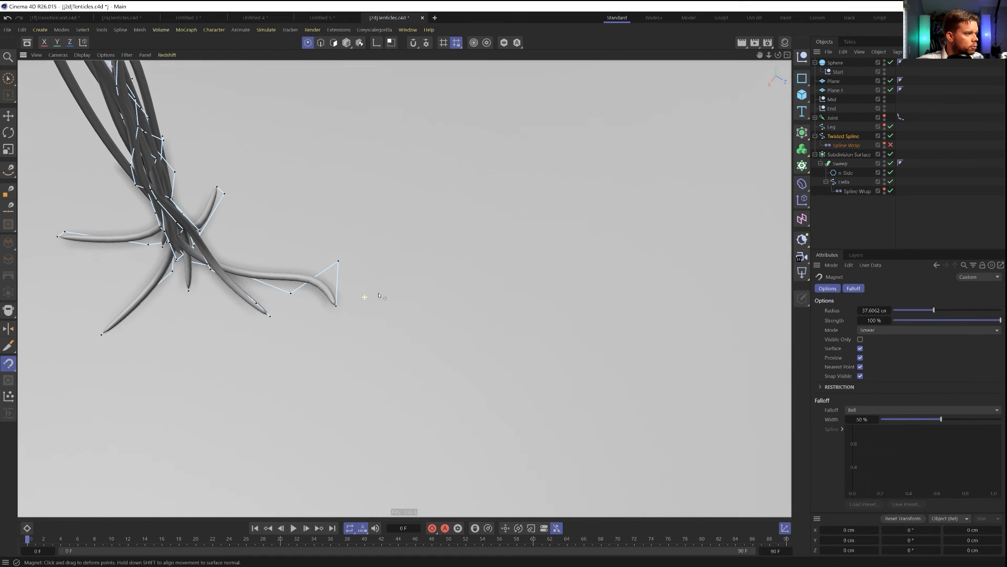
mouse_move(348, 293)
left_mouse_down()
mouse_move(362, 309)
mouse_move(346, 245)
mouse_move(305, 305)
mouse_move(308, 232)
left_mouse_up()
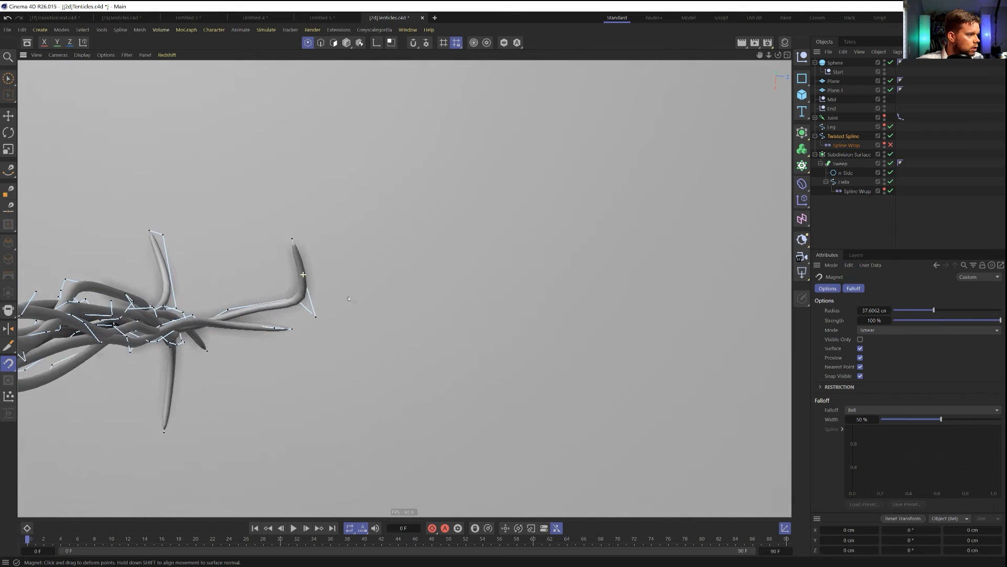
Drag the long strand's bent tip outward along the plane and smooth its bend with the Magnet tool
mouse_move(328, 294)
left_mouse_down()
mouse_move(336, 307)
mouse_move(279, 362)
mouse_move(308, 243)
mouse_move(279, 245)
left_mouse_up()
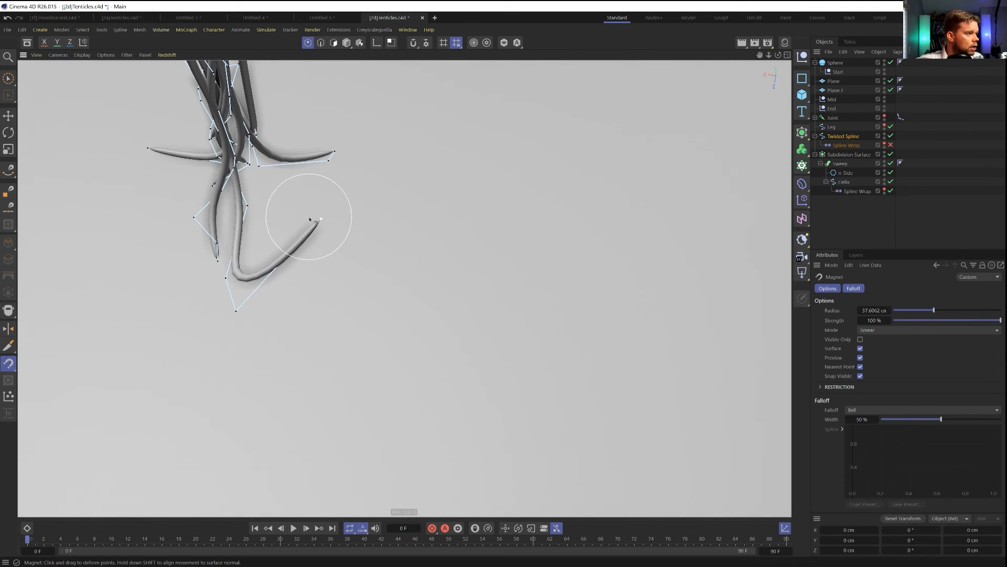
left_click_drag(308, 223, 321, 290)
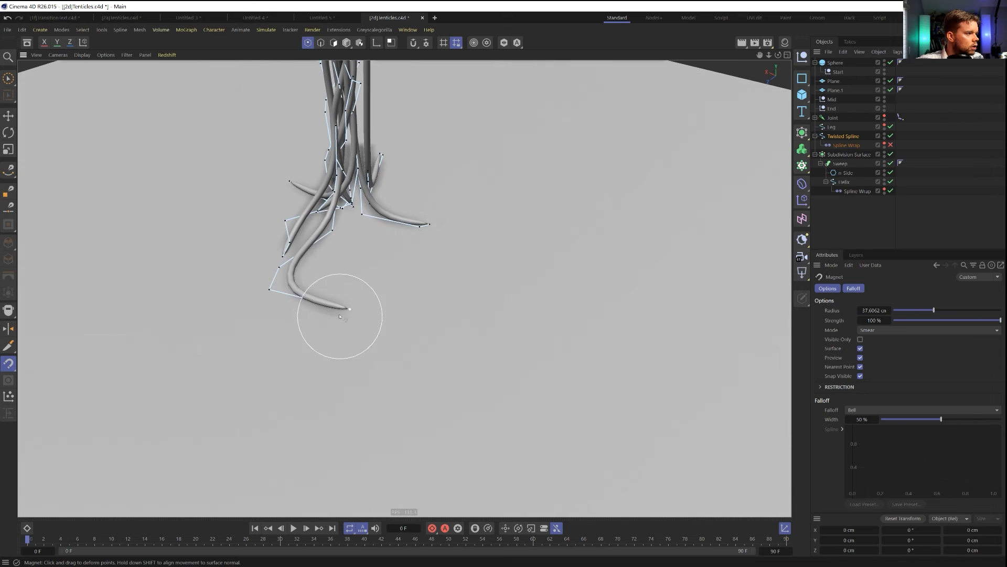
left_click_drag(333, 308, 383, 301)
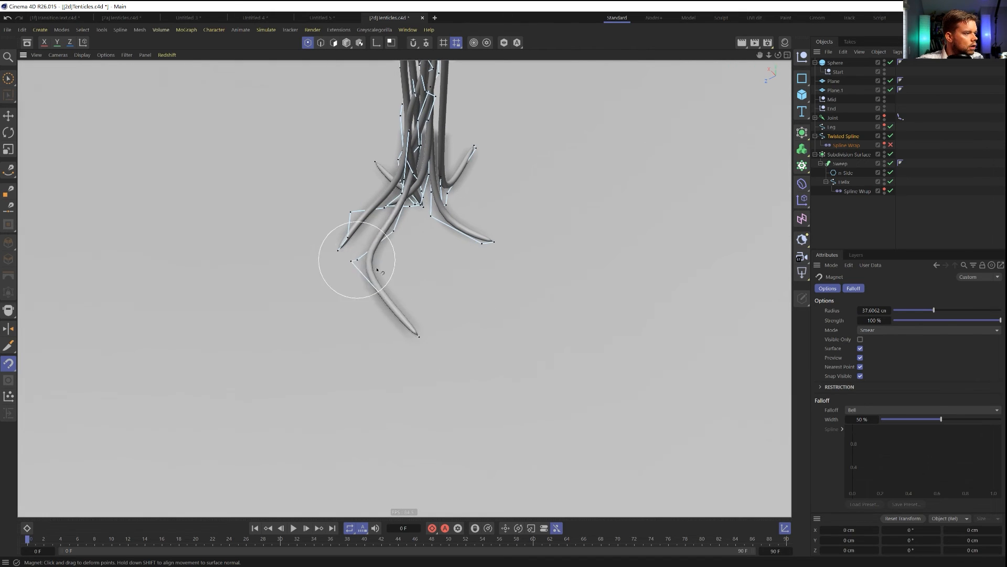
left_click_drag(377, 269, 369, 273)
mouse_move(417, 345)
left_mouse_down()
mouse_move(443, 263)
mouse_move(418, 269)
left_mouse_up()
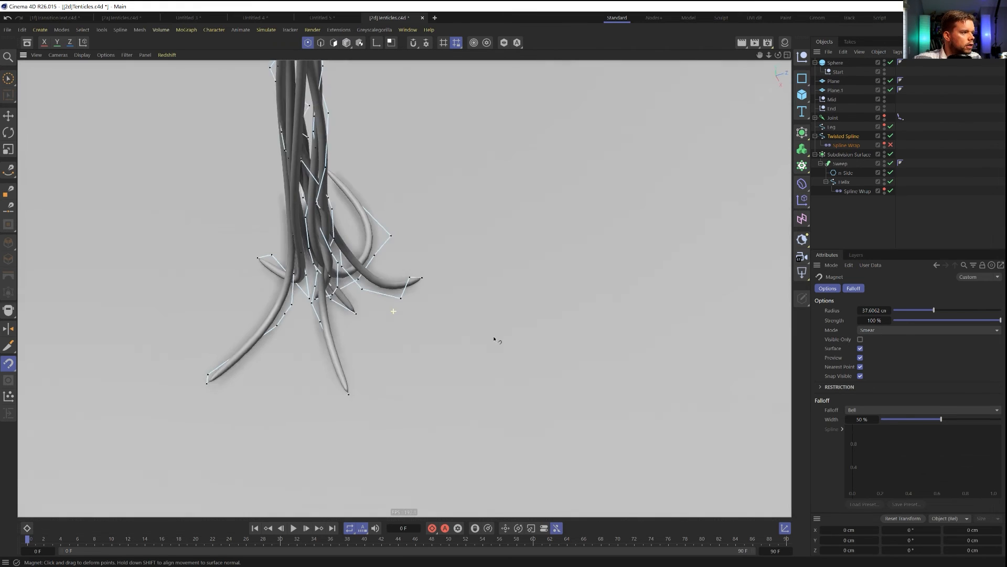
mouse_move(494, 342)
left_mouse_down()
mouse_move(394, 342)
mouse_move(393, 353)
mouse_move(460, 351)
mouse_move(479, 320)
mouse_move(426, 312)
mouse_move(253, 358)
mouse_move(459, 344)
mouse_move(503, 390)
left_mouse_up()
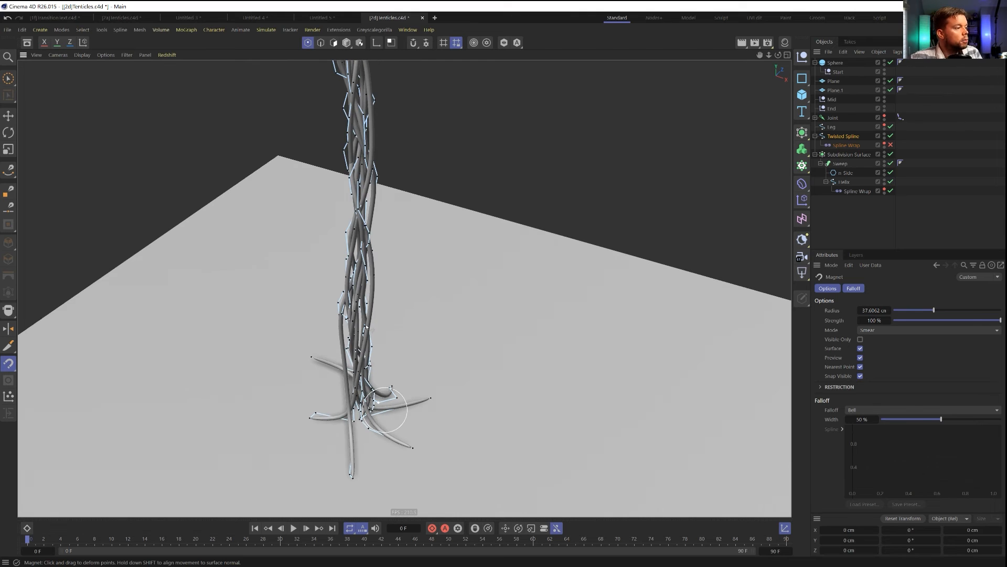
Switch from point editing to model mode and re-enable the Spline Wrap under Twisted Spline to review the bent tentacle
key("Return")
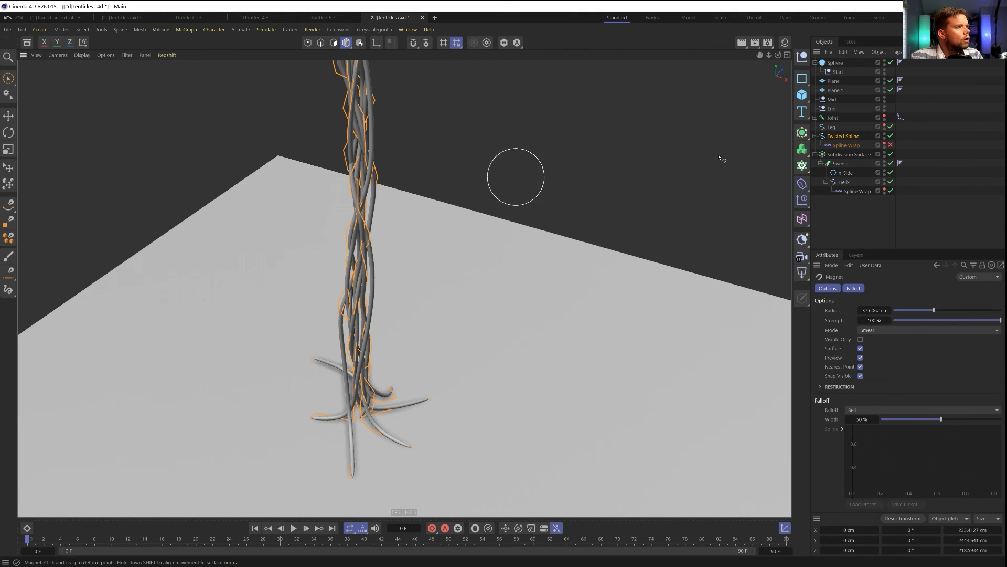
left_click(890, 145)
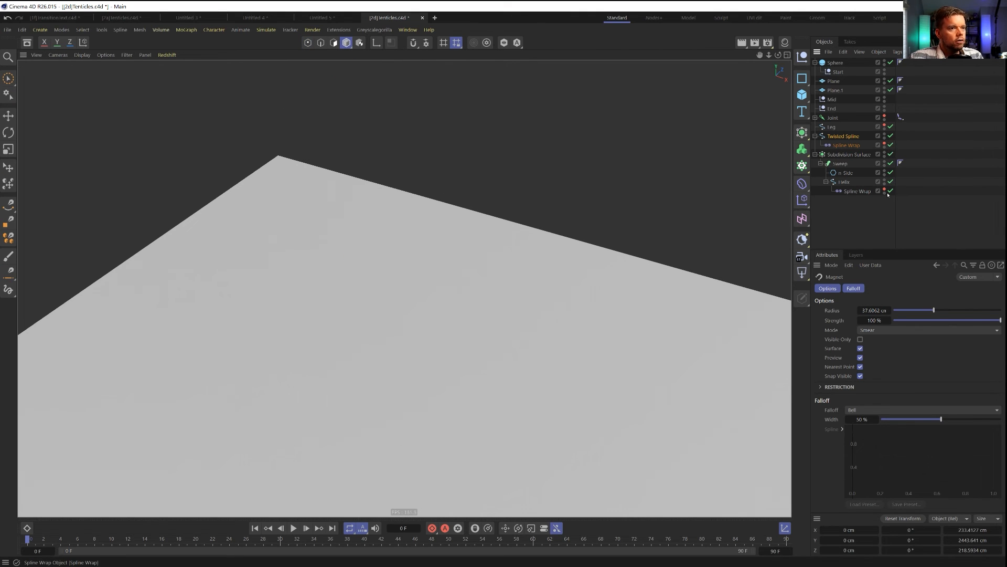
right_click_drag(641, 229, 403, 321, "alt")
middle_click_drag(593, 140, 513, 365, "alt")
right_click_drag(513, 258, 571, 274, "alt")
left_click_drag(570, 274, 513, 253, "alt")
right_click_drag(543, 248, 652, 245, "alt")
middle_click_drag(612, 247, 539, 325, "alt")
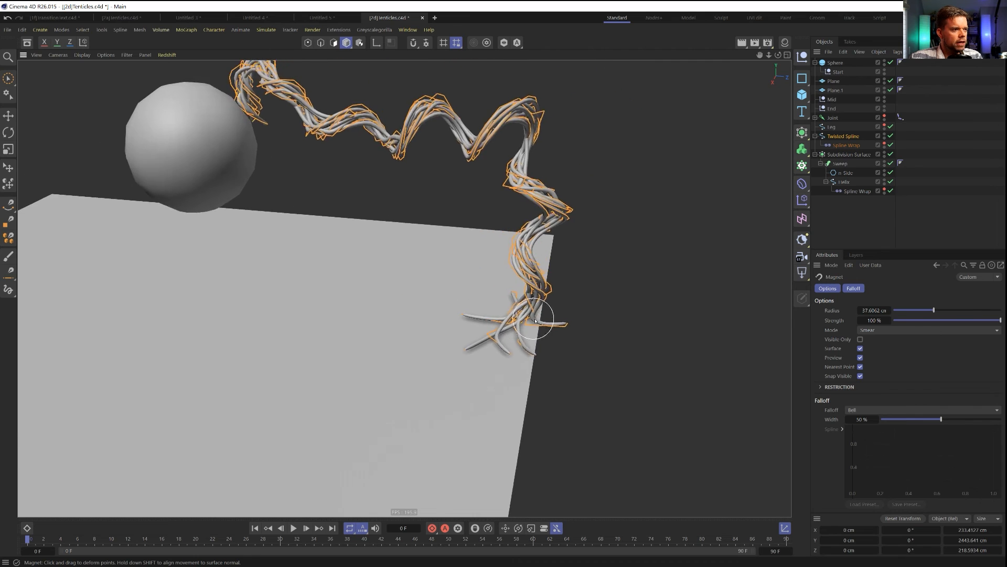
left_click_drag(557, 330, 642, 349, "alt")
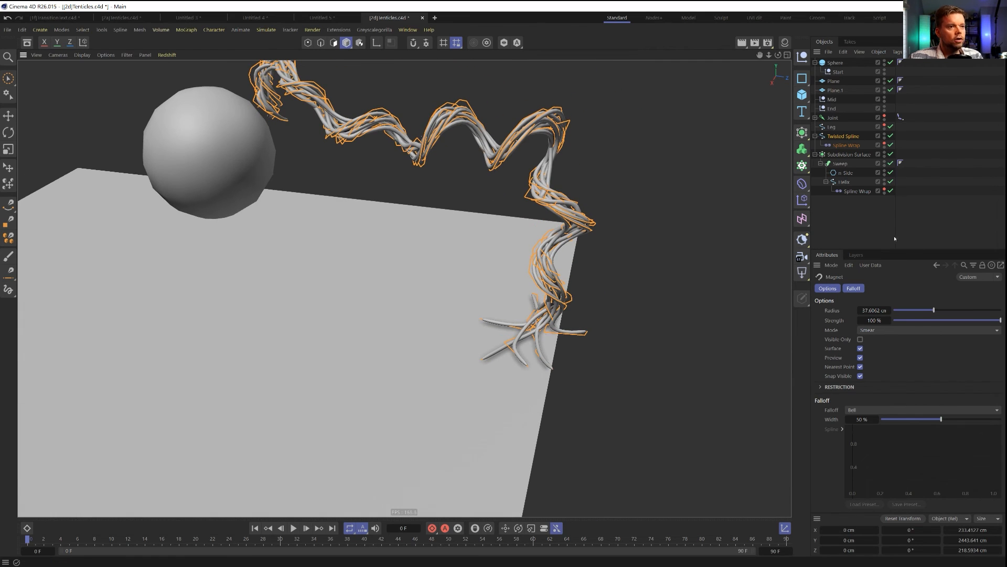
Try to rotate the End null about its axis to turn the spread strand ends
left_click(832, 109)
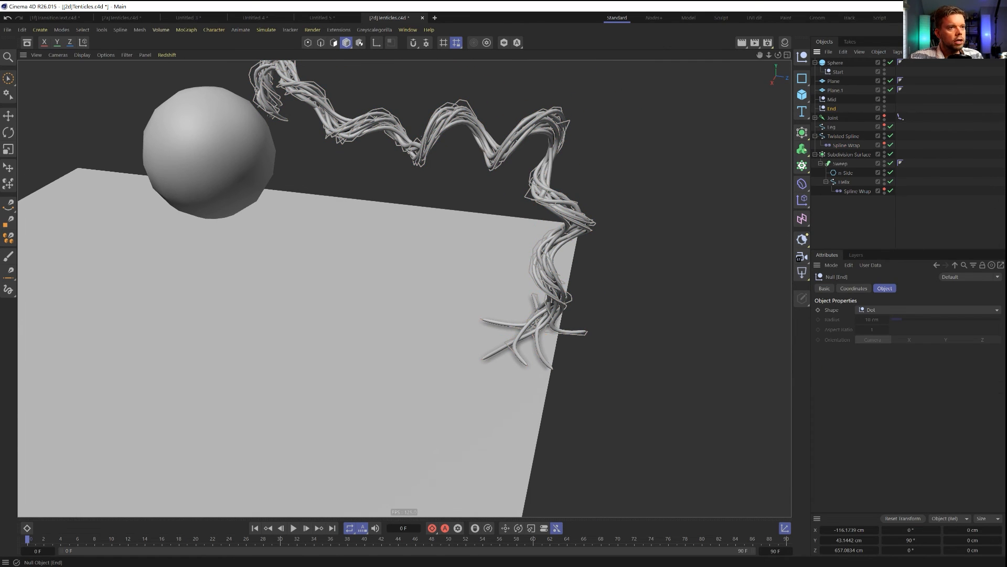
key("r")
mouse_move(563, 361)
left_mouse_down()
mouse_move(598, 346)
mouse_move(575, 359)
left_mouse_up()
key("ctrl+z")
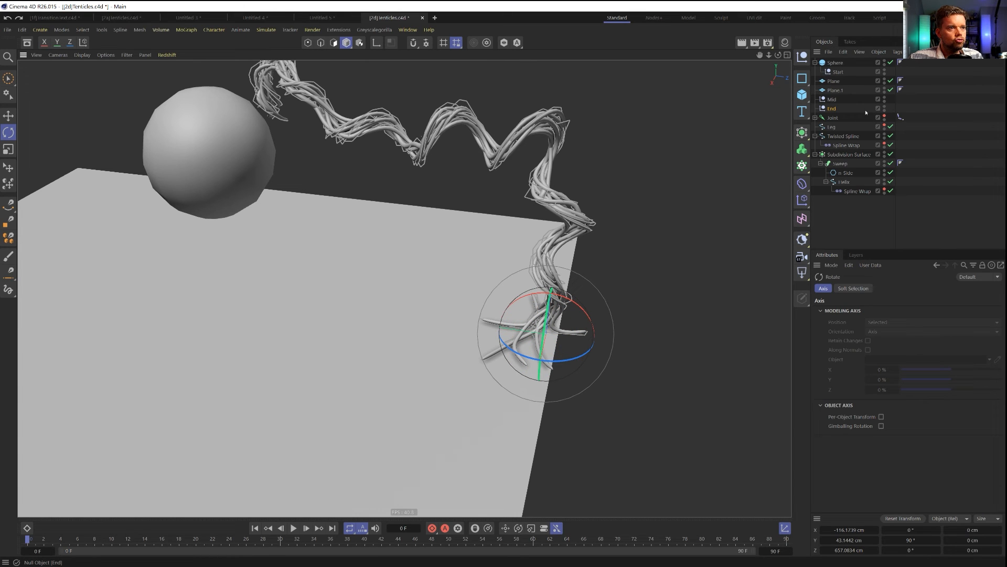
Try World twist on the Joint's IK-Spline tag with a rotation of the End null, and set Twist to Object
left_click(900, 117)
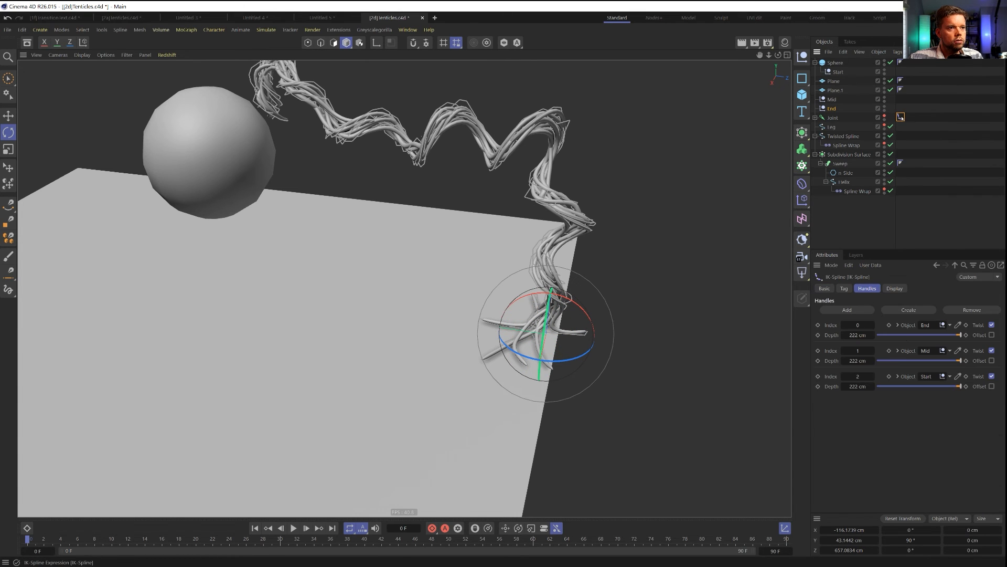
left_click(844, 288)
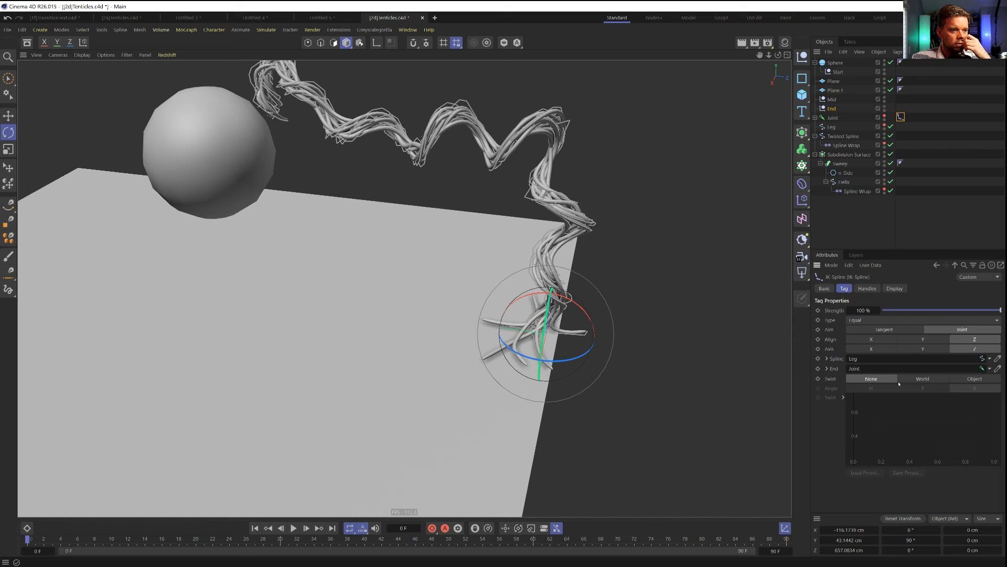
left_click(923, 379)
left_click_drag(564, 360, 568, 362)
left_click(971, 378)
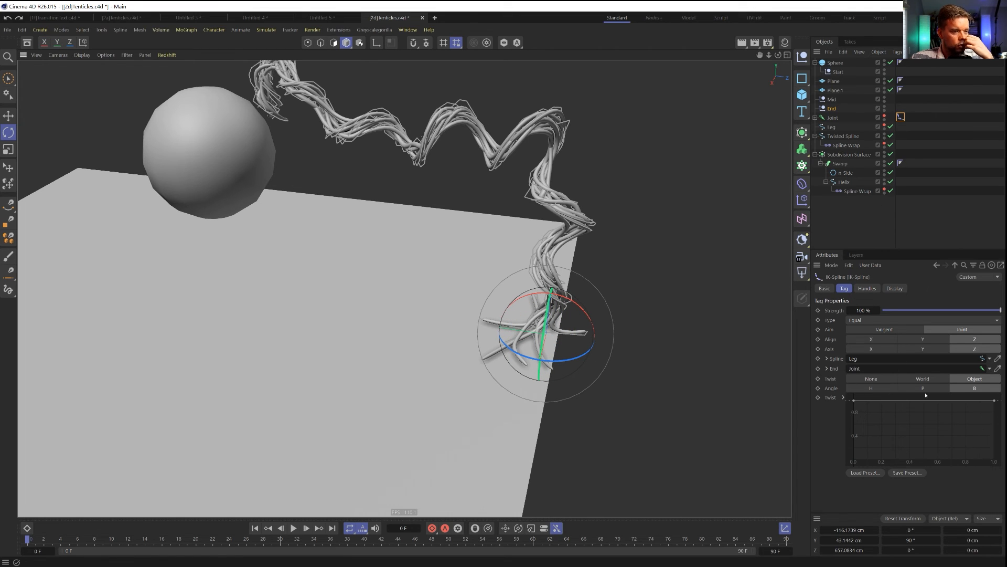
Set the IK-Spline tag's Aim to Tangent and twist Angle to H, and rotate the End null's bank to about -24.6°
left_click(893, 331)
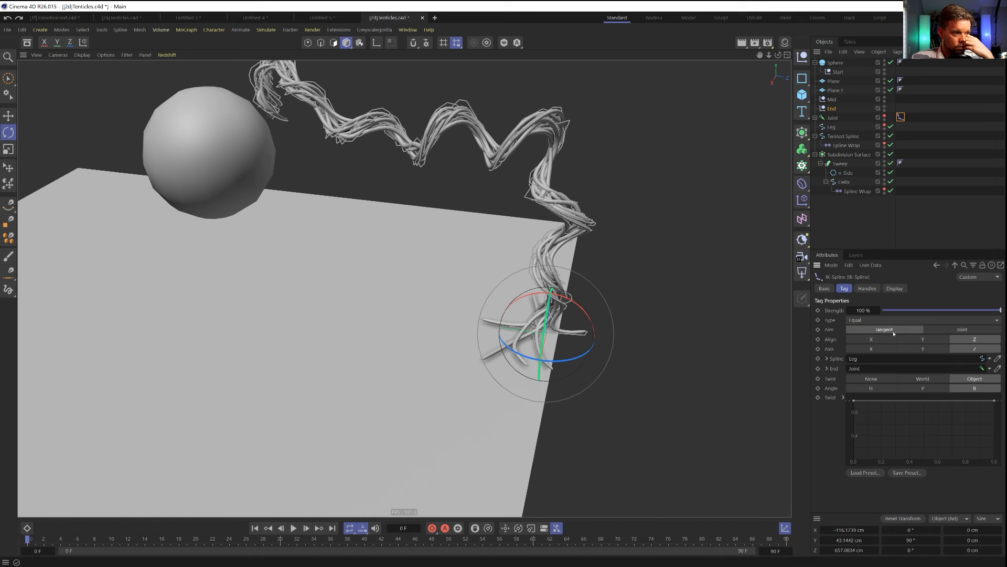
left_click(928, 349)
left_click(965, 350)
left_click(912, 390)
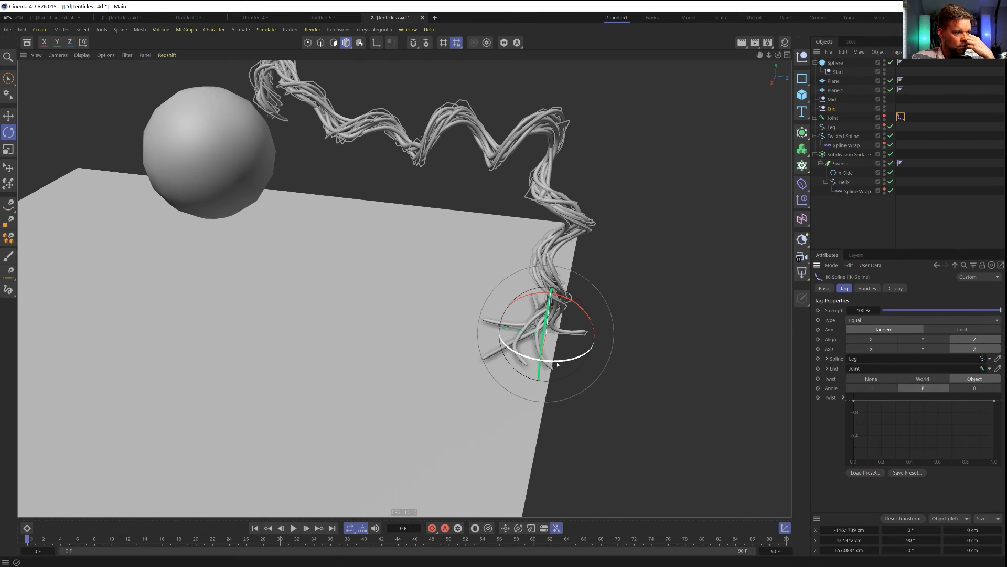
left_click(884, 391)
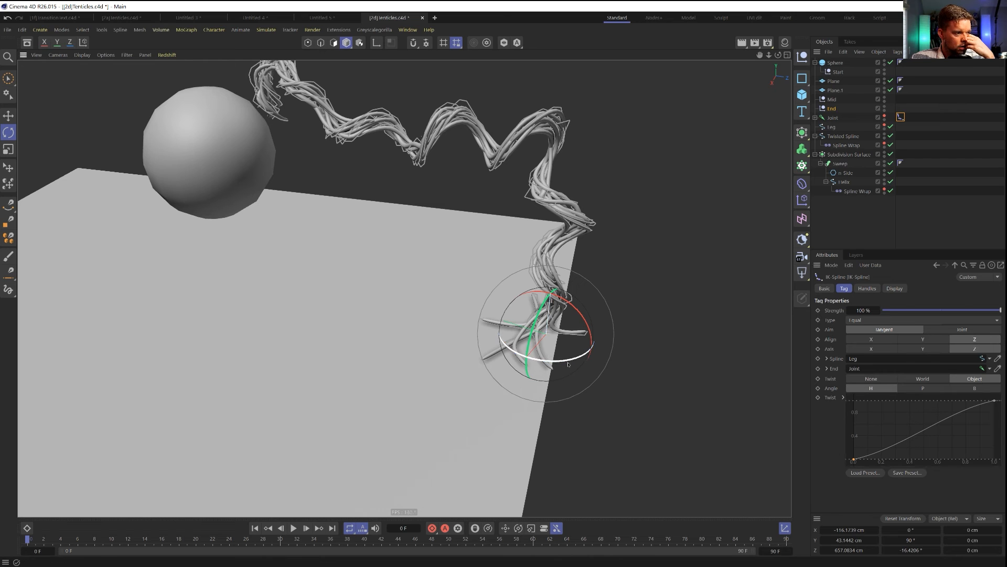
left_click_drag(570, 361, 557, 362)
Rotate the Mid null to a heading of about -5.2°, undoing one further rotation around another axis
left_click(831, 100)
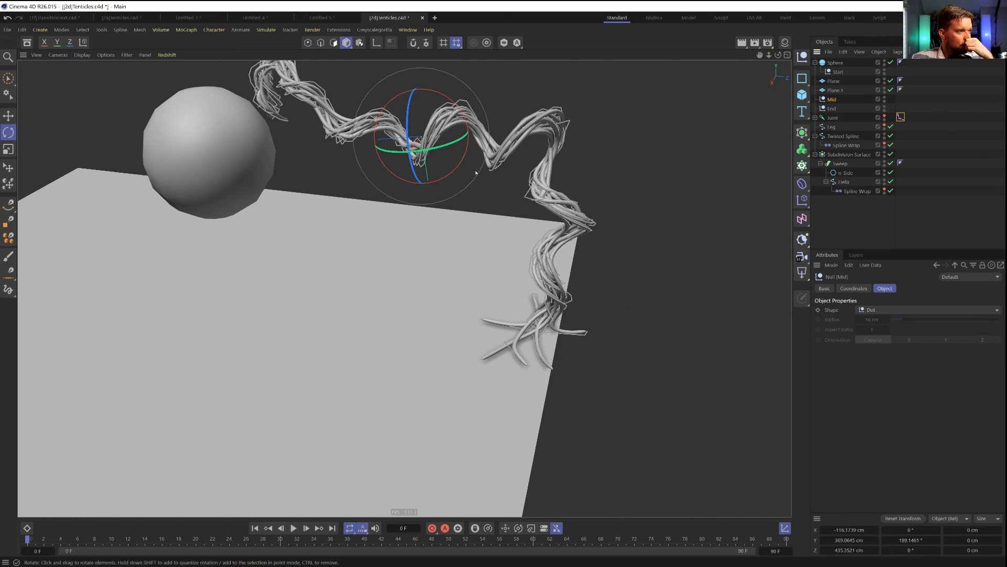
left_click_drag(440, 160, 450, 157)
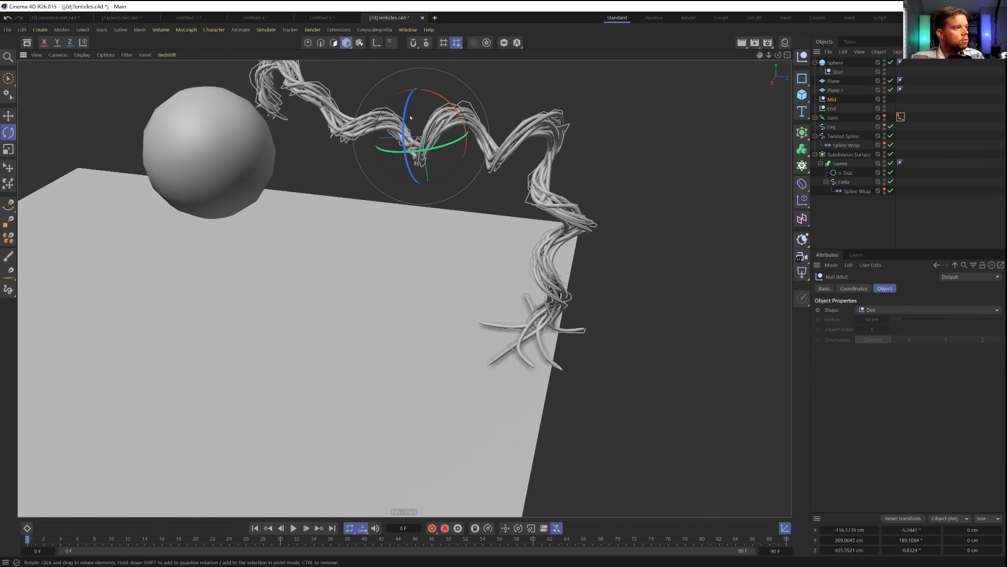
left_click_drag(405, 119, 403, 135)
key("ctrl+z")
left_click_drag(522, 331, 522, 310, "alt")
middle_click_drag(454, 368, 453, 393, "alt")
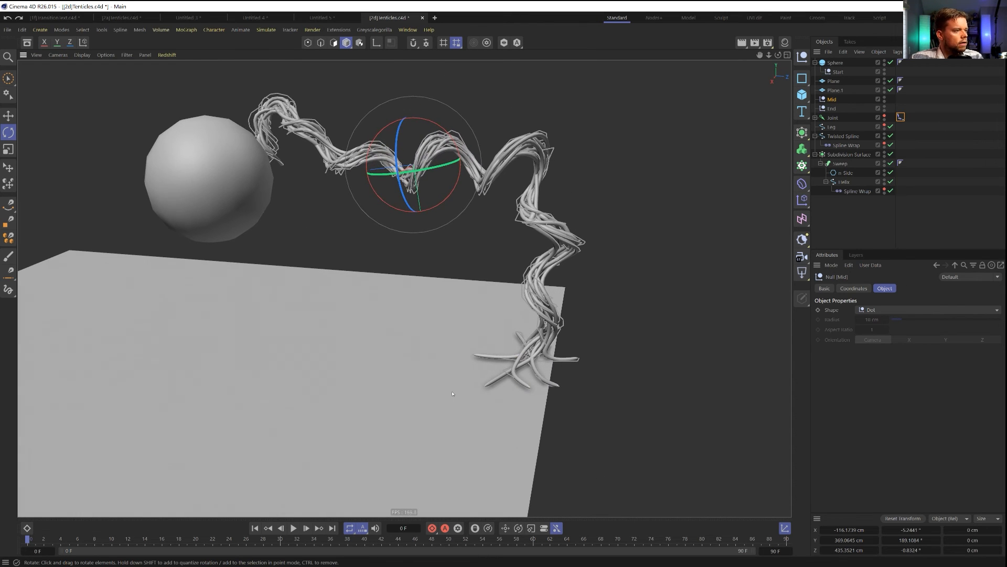
Raise the ground Plane to a Y position of about 39.4 cm, up to the spread strand ends
left_click(453, 393)
key("e")
left_click_drag(150, 294, 175, 289)
scroll(297, 304, "down", 2)
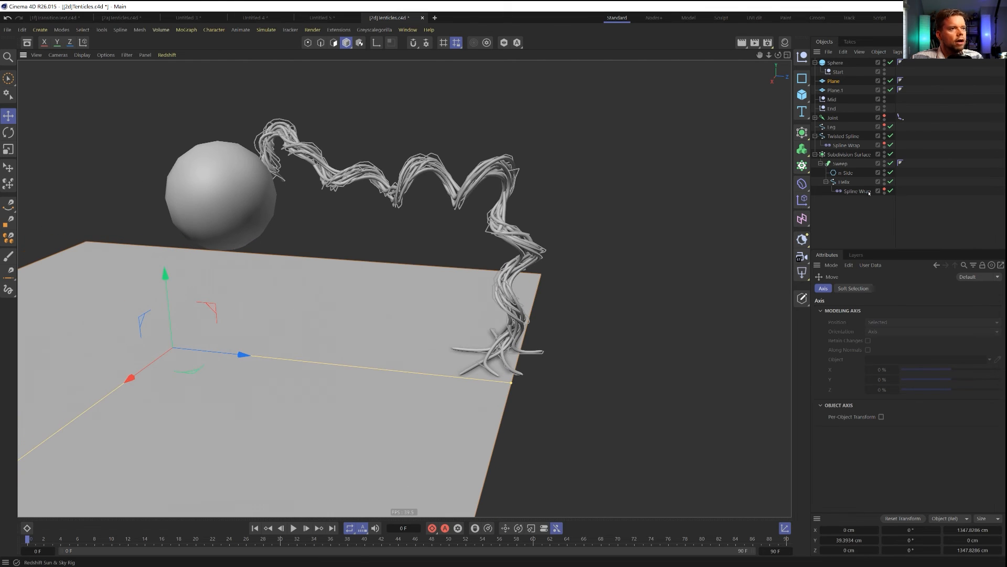
Try the From value of the Helix's Spline Wrap, return it to 0 %, and inspect the tentacle from several angles
left_click(846, 191)
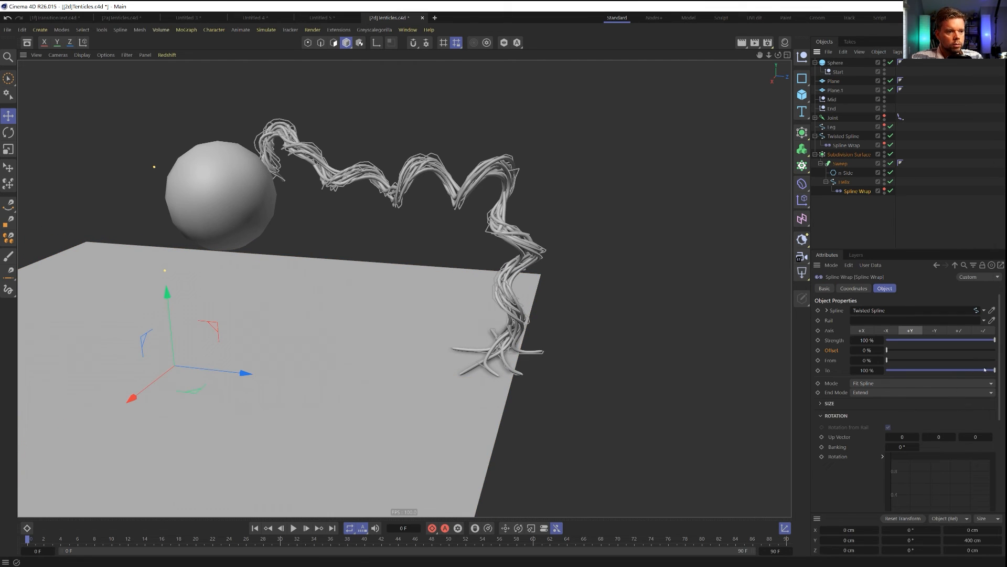
mouse_move(888, 360)
left_mouse_down()
mouse_move(902, 361)
mouse_move(885, 369)
left_mouse_up()
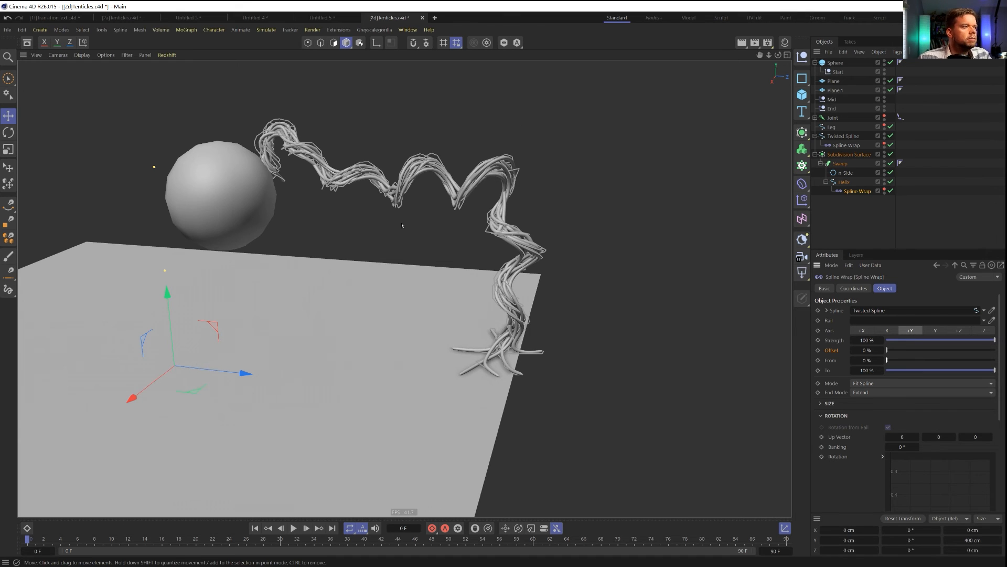
left_click_drag(402, 225, 319, 236, "alt")
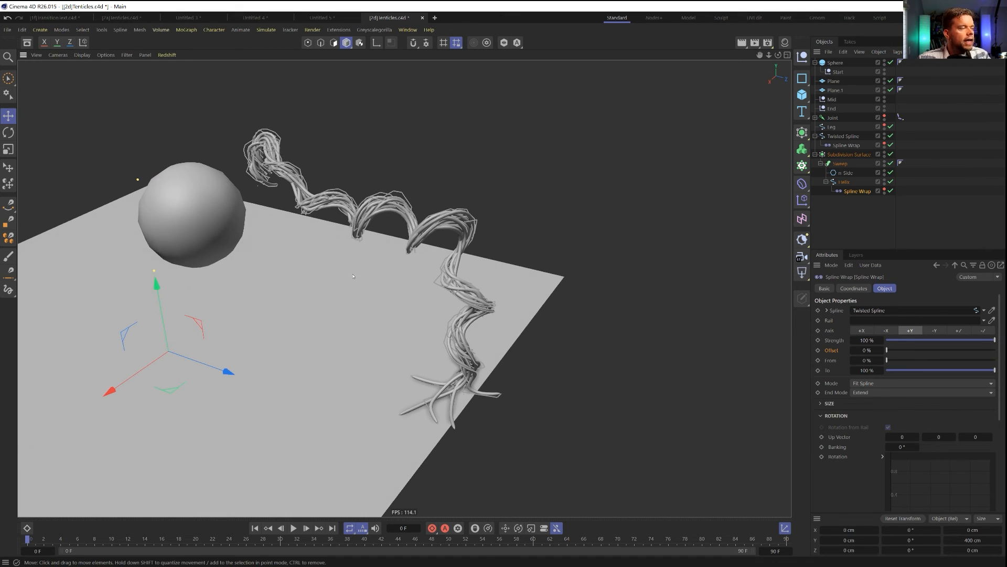
left_click_drag(414, 229, 351, 233, "alt")
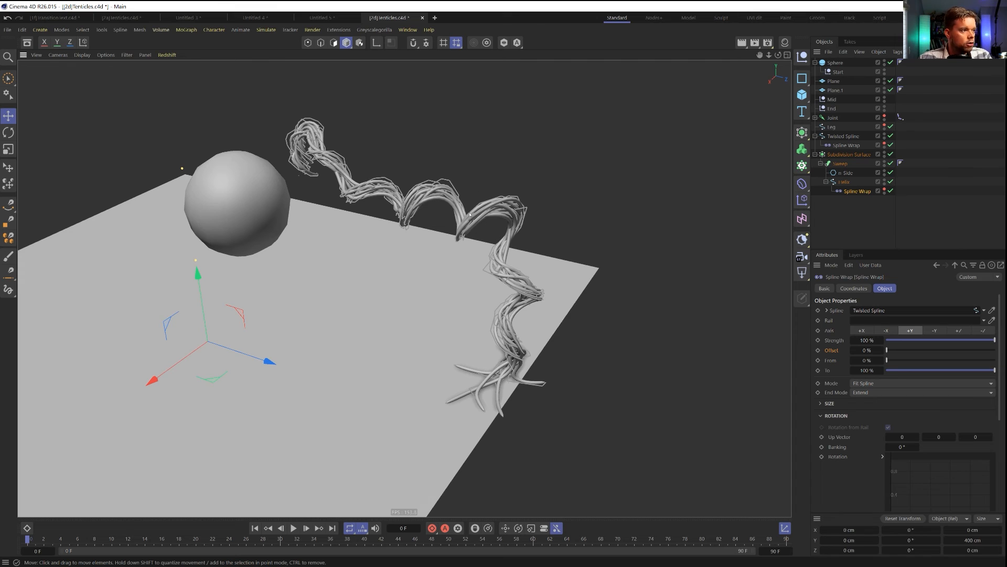
left_click_drag(470, 214, 590, 299, "alt")
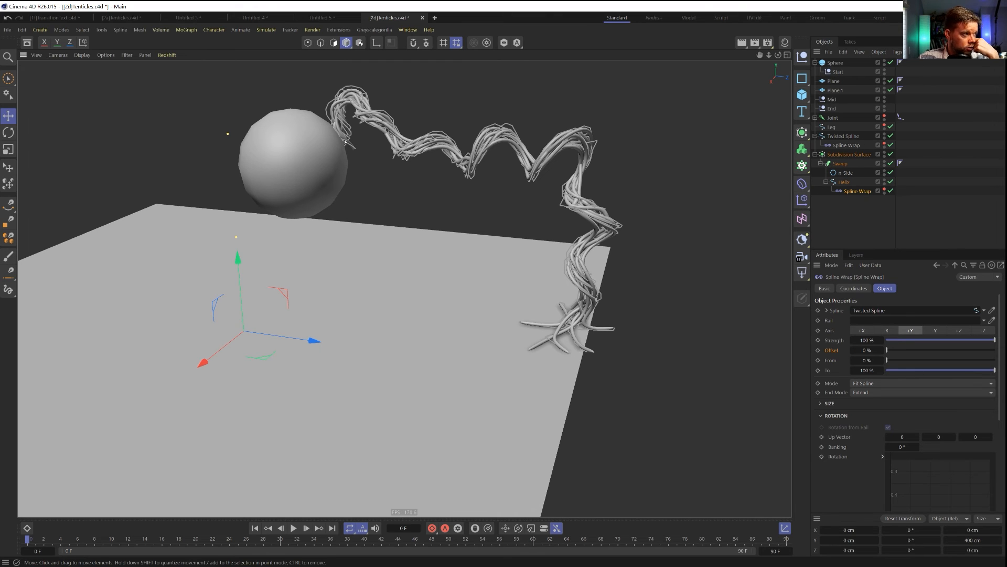
Move the End null around freely to test how the tentacle's lower end follows
left_click(832, 109)
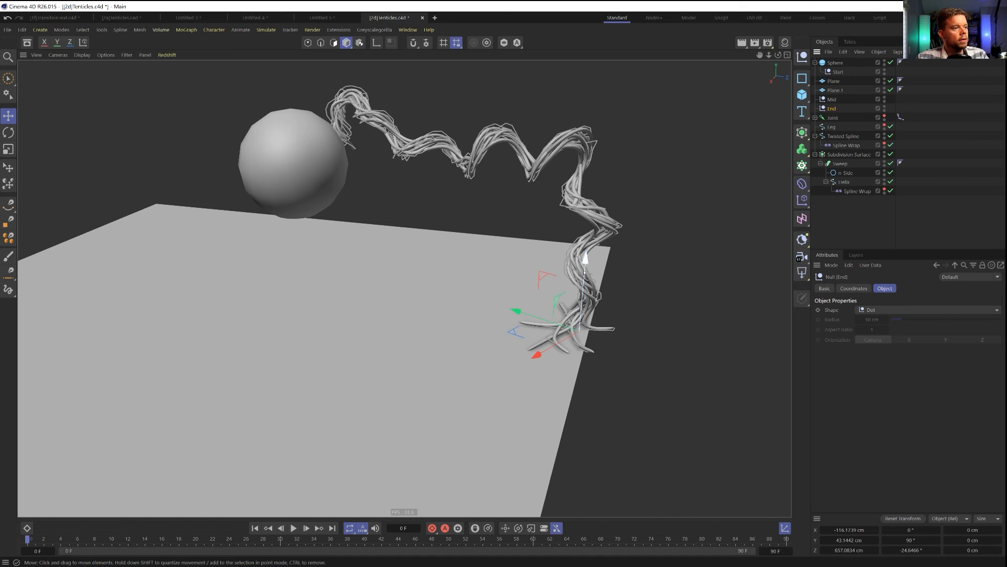
left_click_drag(546, 280, 600, 340)
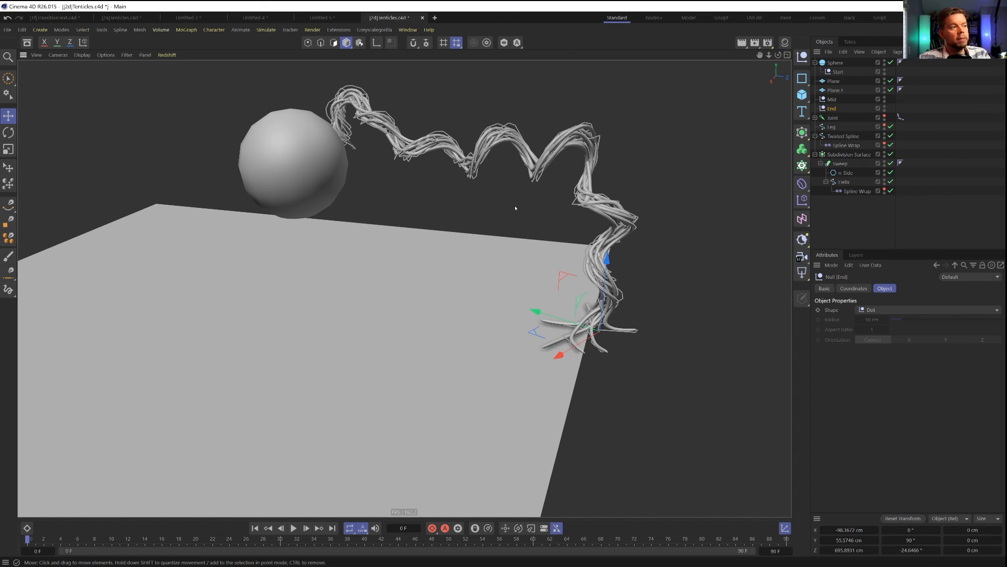
left_click_drag(556, 242, 540, 250)
Try to move the Sphere with its attached Start null, and undo the move
left_click(829, 62)
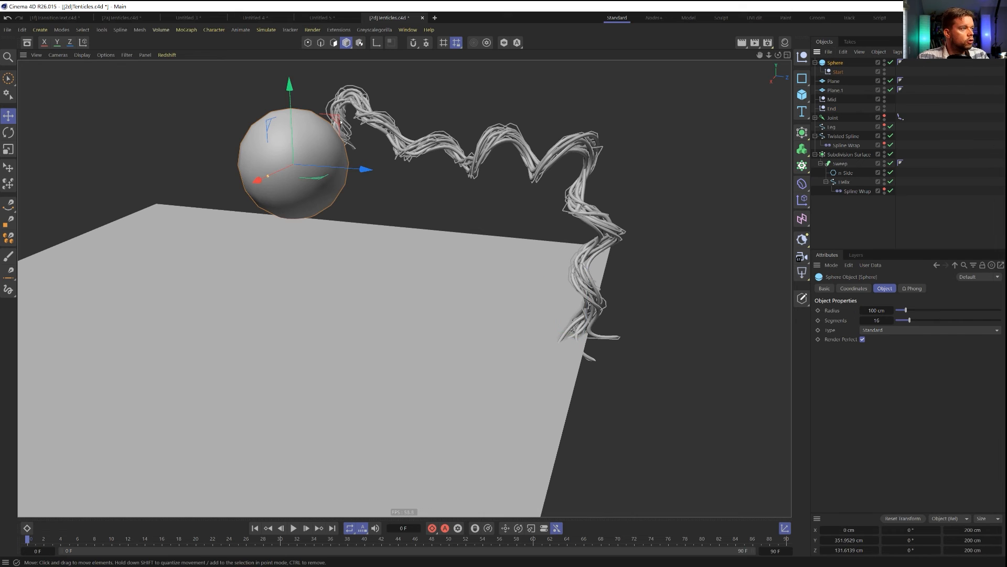
left_click_drag(340, 120, 295, 135)
key("ctrl+z")
Lower the ground Plane to a Y position of about 22.1 cm, beneath the strand ends
left_click(432, 293)
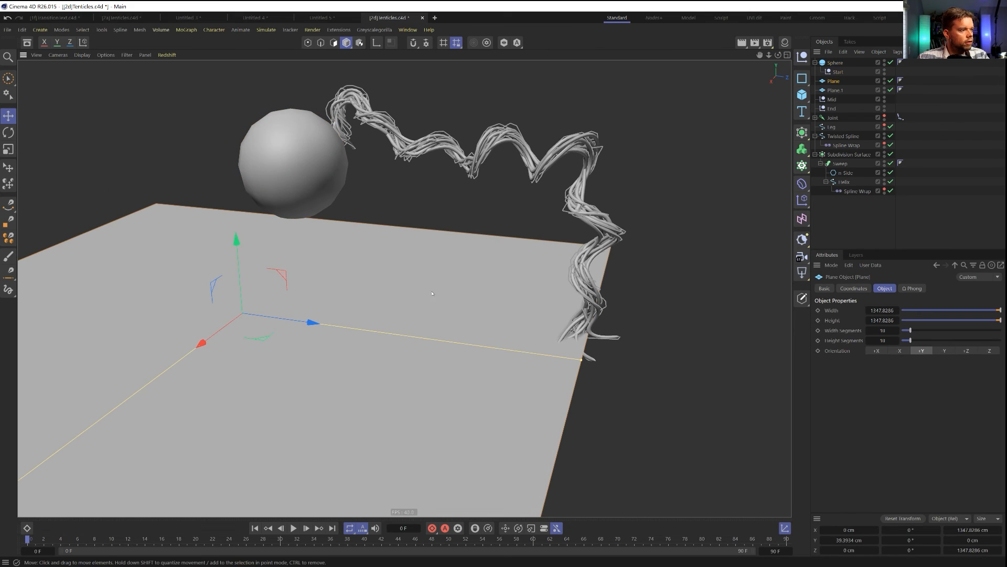
mouse_move(237, 260)
left_mouse_down()
mouse_move(237, 249)
mouse_move(237, 269)
left_mouse_up()
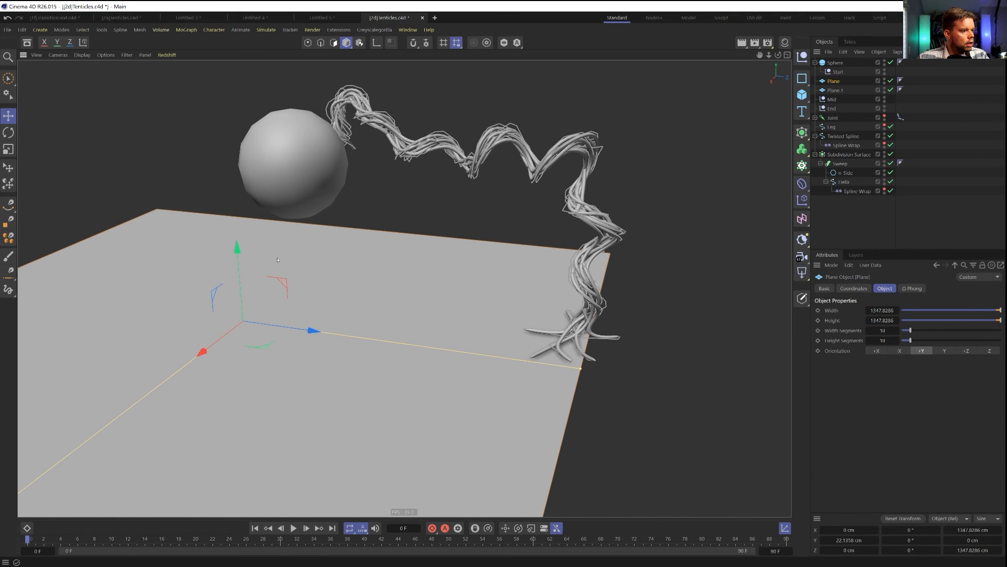
Move the Sphere around to test the tentacle's upper end, leaving it at about Y 360.9 cm, Z 93.6 cm
mouse_move(333, 131)
left_mouse_down()
mouse_move(444, 155)
mouse_move(274, 165)
mouse_move(121, 139)
mouse_move(251, 138)
mouse_move(265, 121)
mouse_move(396, 117)
mouse_move(308, 126)
mouse_move(35, 121)
mouse_move(352, 131)
mouse_move(314, 135)
left_mouse_up()
left_click_drag(311, 138, 441, 141)
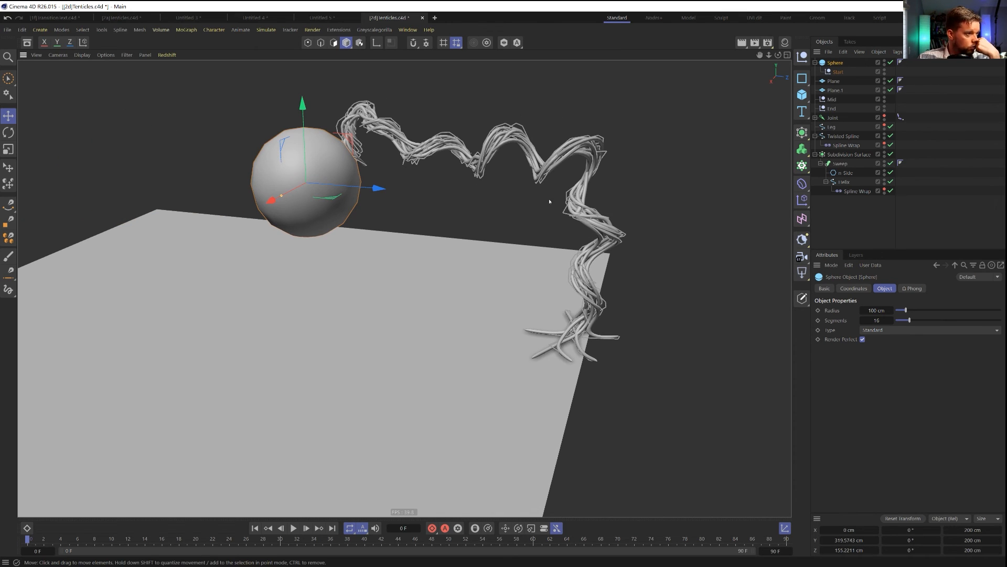
left_click_drag(343, 134, 411, 135)
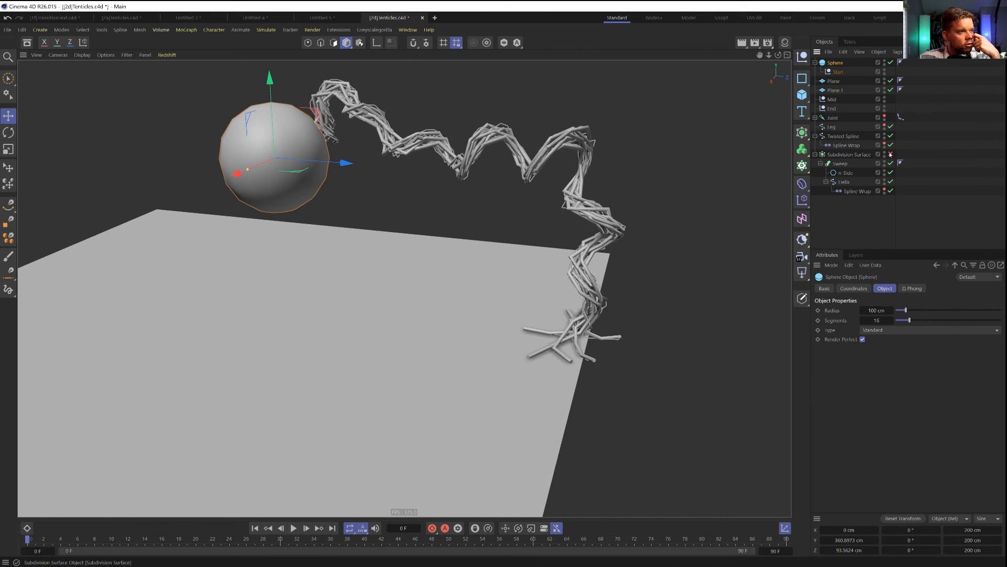
Disable the Subdivision Surface and open the Helix spline's object properties
left_click(890, 154)
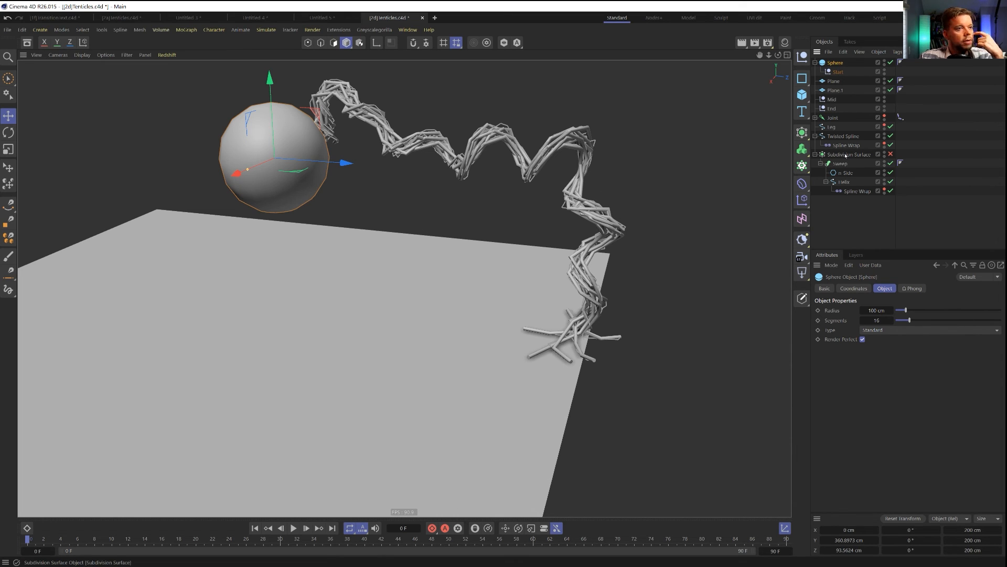
left_click(851, 191)
left_click(845, 182)
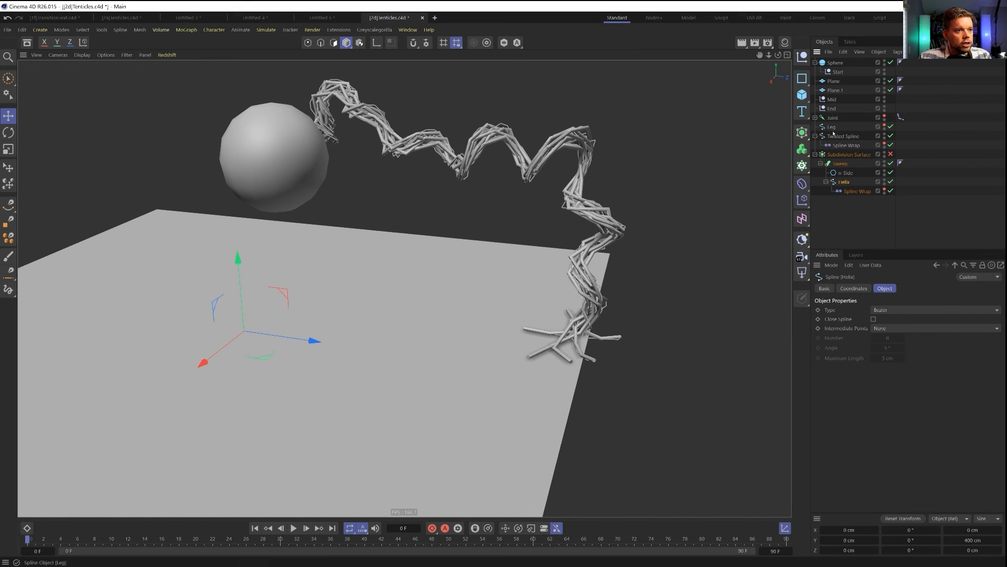
Compare the object properties of the Leg spline and the Twisted Spline, including their intermediate point settings
left_click(833, 128)
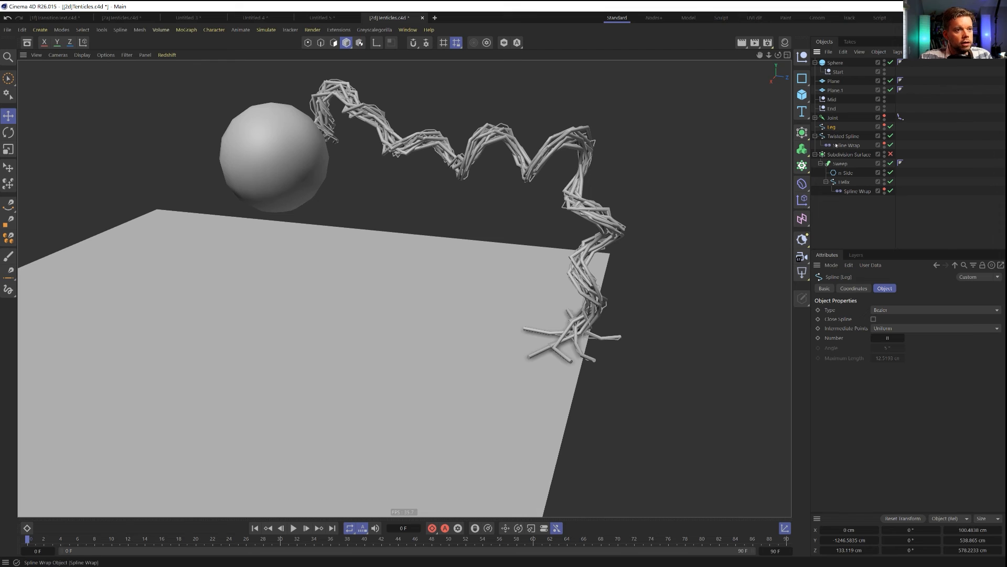
left_click(841, 136)
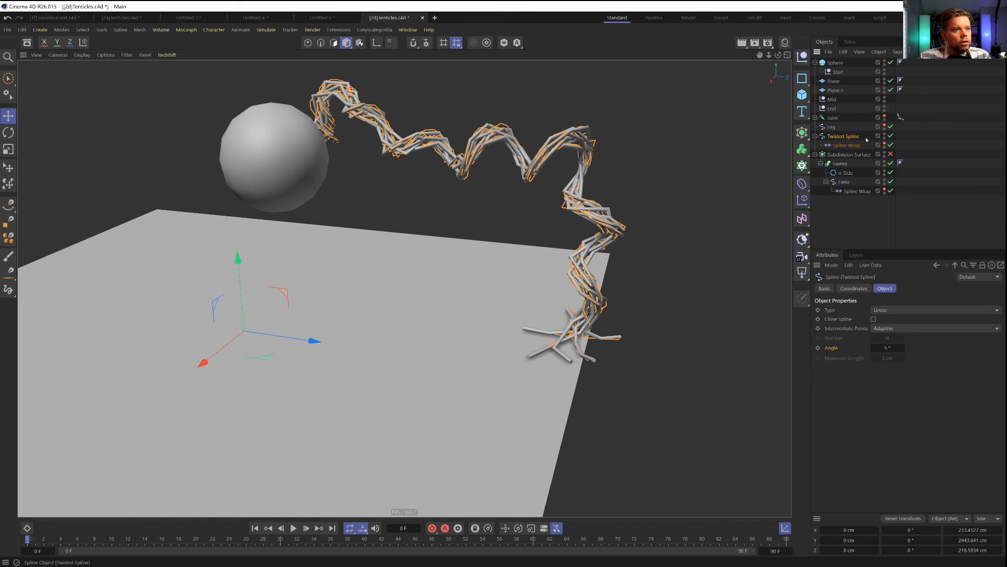
left_click(840, 218)
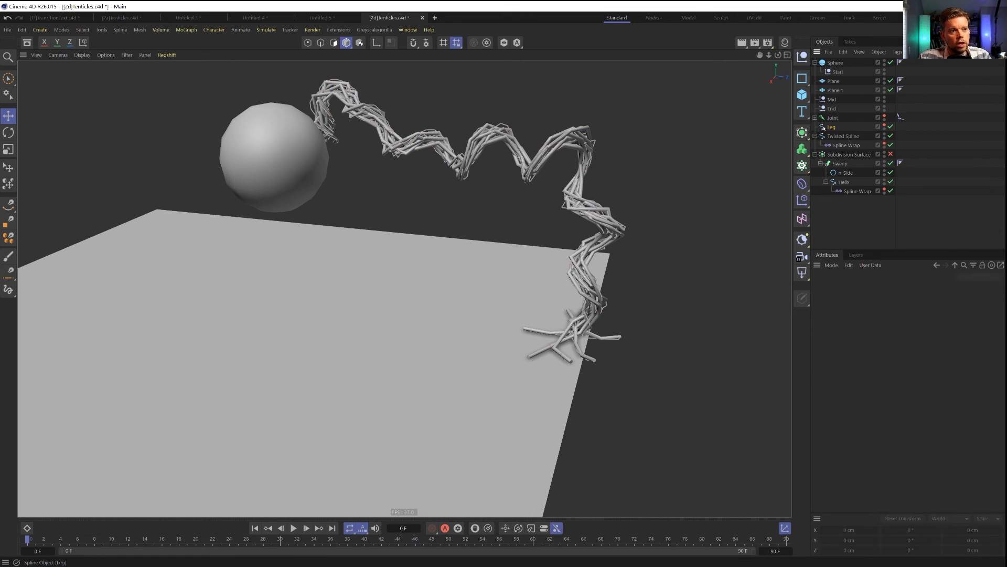
left_click(830, 127)
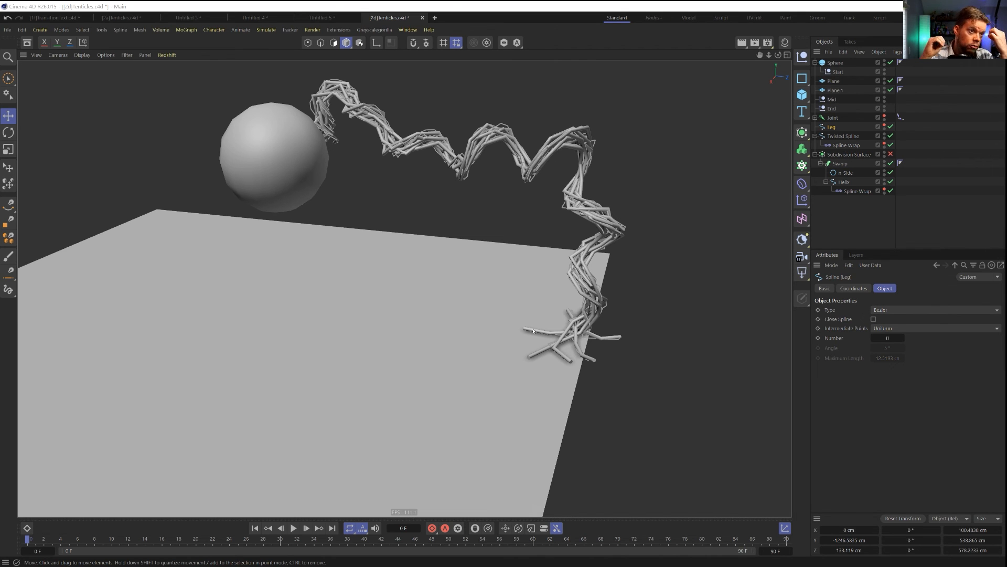
Delete the Mid null and make the Leg spline visible in the viewport
left_click(833, 99)
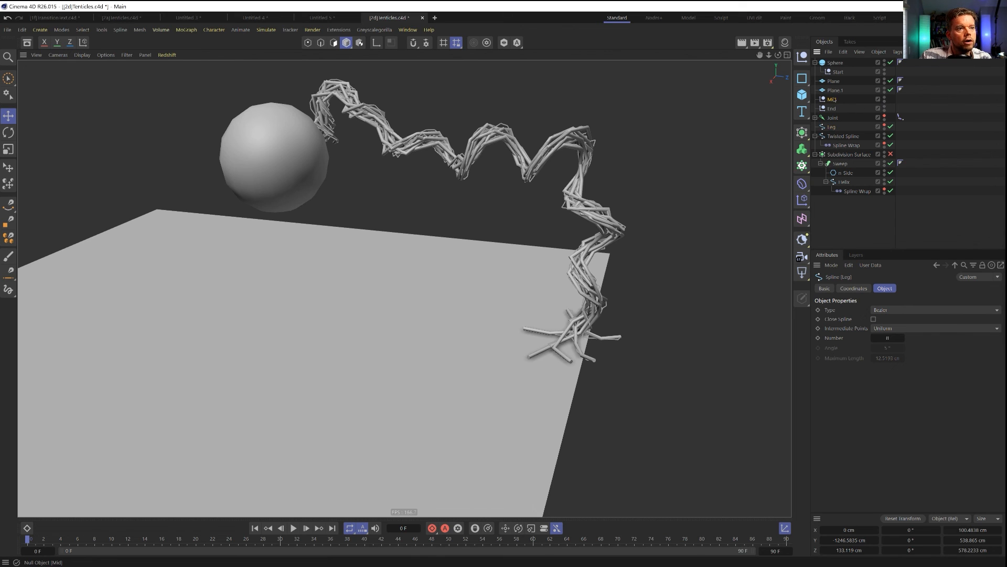
key("Delete")
left_click(831, 118)
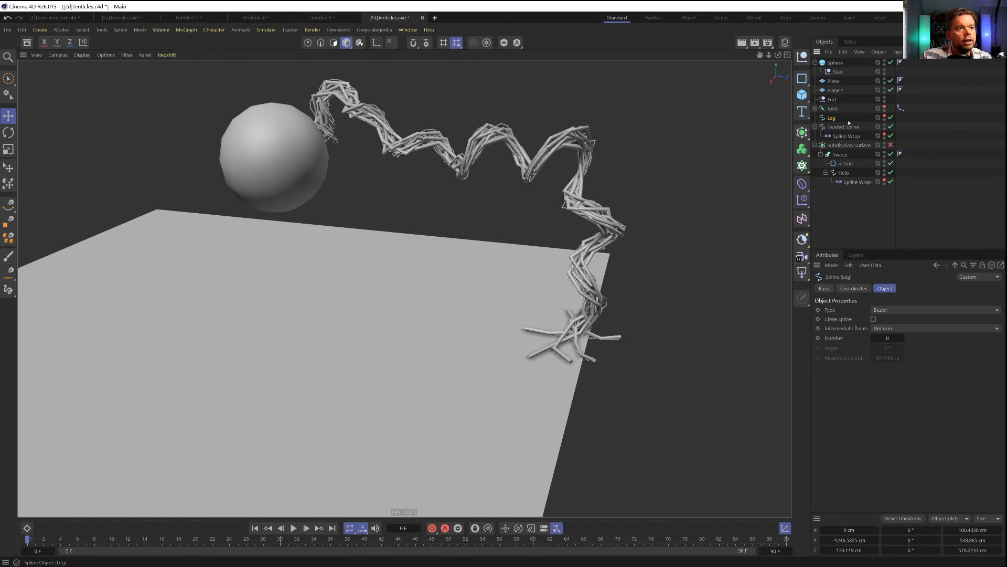
left_click(884, 116)
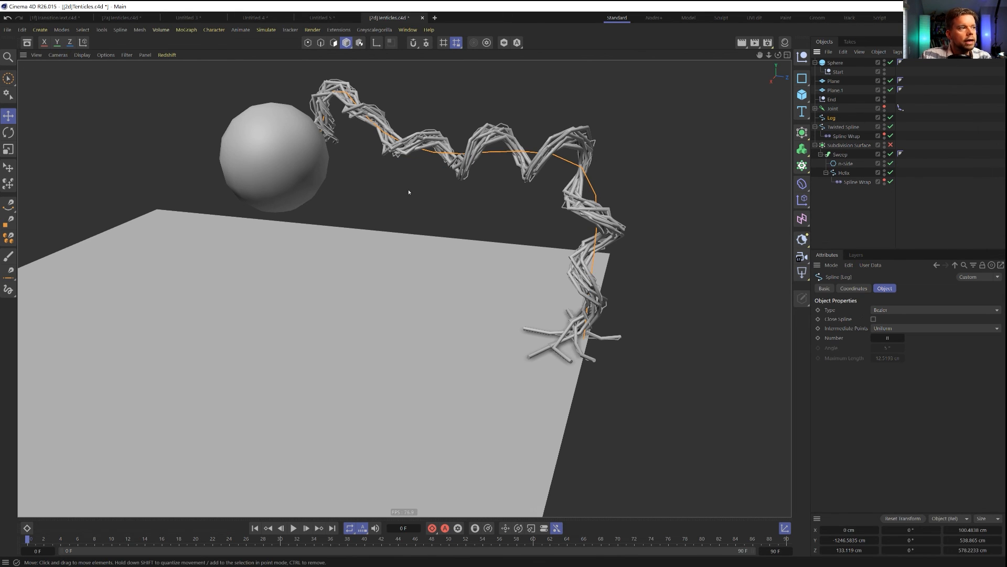
Delete the middle point of the Leg spline in point mode, leaving only its end points
left_click(308, 43)
key("9")
left_click(475, 158)
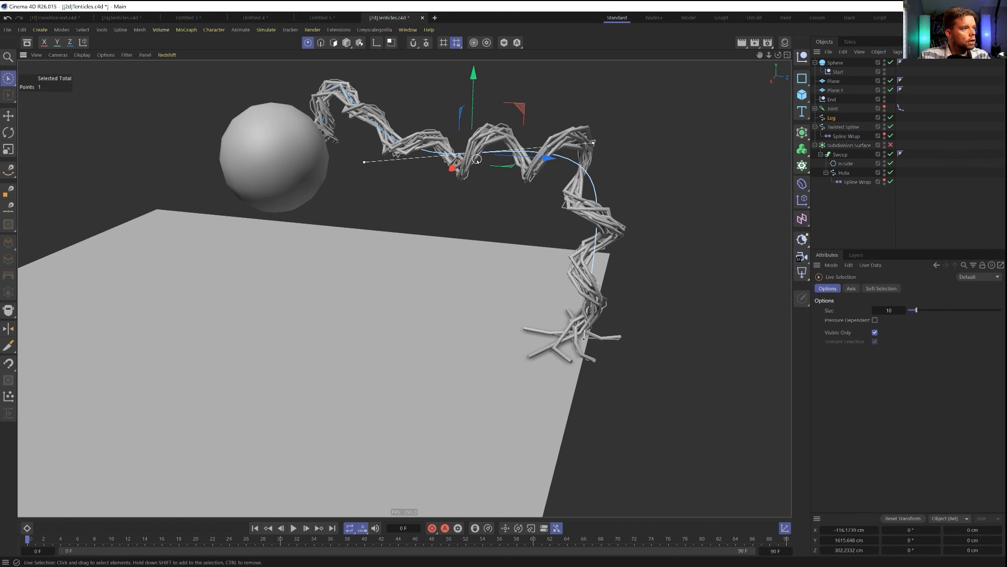
key("Delete")
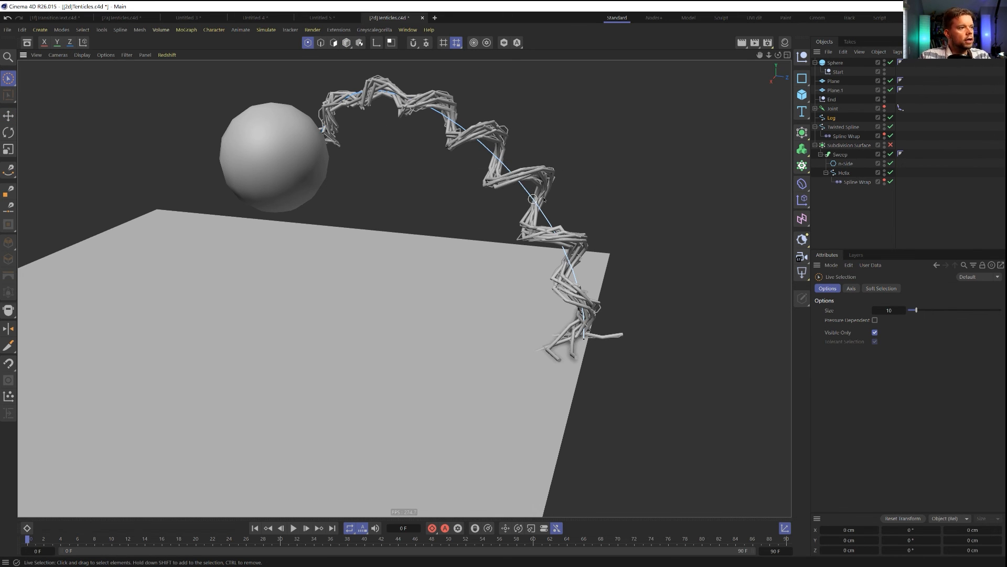
left_click_drag(534, 161, 404, 288, "alt")
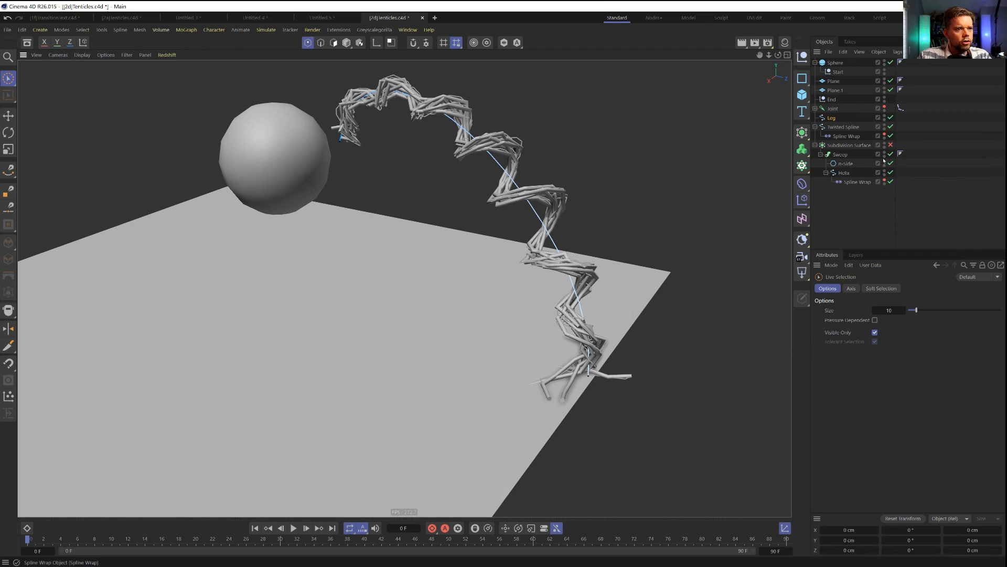
Set the Rotation Strength of the Twisted Spline's Spline Wrap to 100 % and enable the Subdivision Surface
left_click(846, 137)
scroll(877, 463, "down", 3)
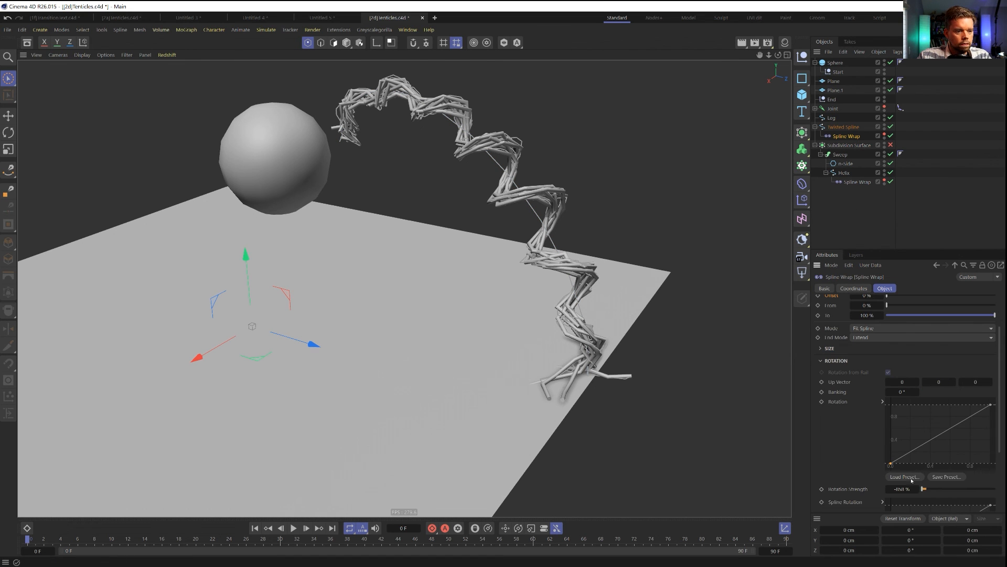
right_click(917, 491)
mouse_move(563, 275)
left_mouse_down("alt")
mouse_move(591, 270)
mouse_move(500, 177)
mouse_move(543, 192)
mouse_move(488, 137)
mouse_move(507, 141)
mouse_move(514, 160)
left_mouse_up("alt")
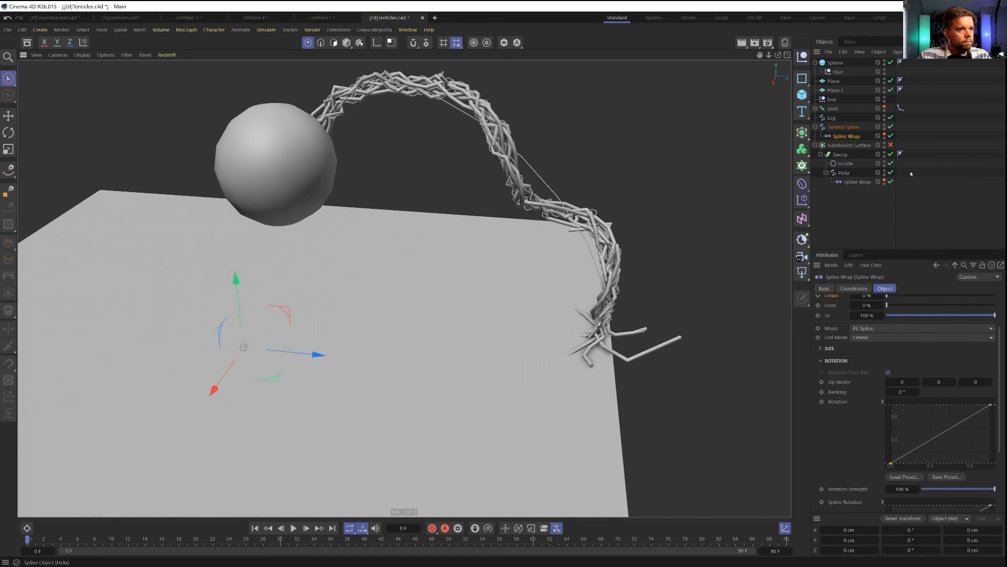
left_click(891, 144)
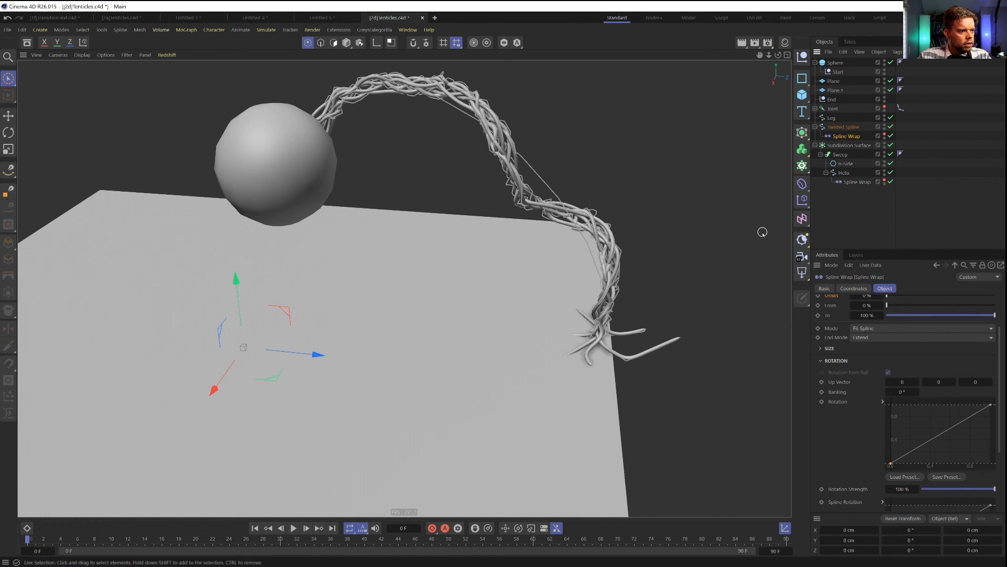
Rotate the End null slightly and shift it up and toward the Sphere to adjust the spread strand ends
left_click(832, 99)
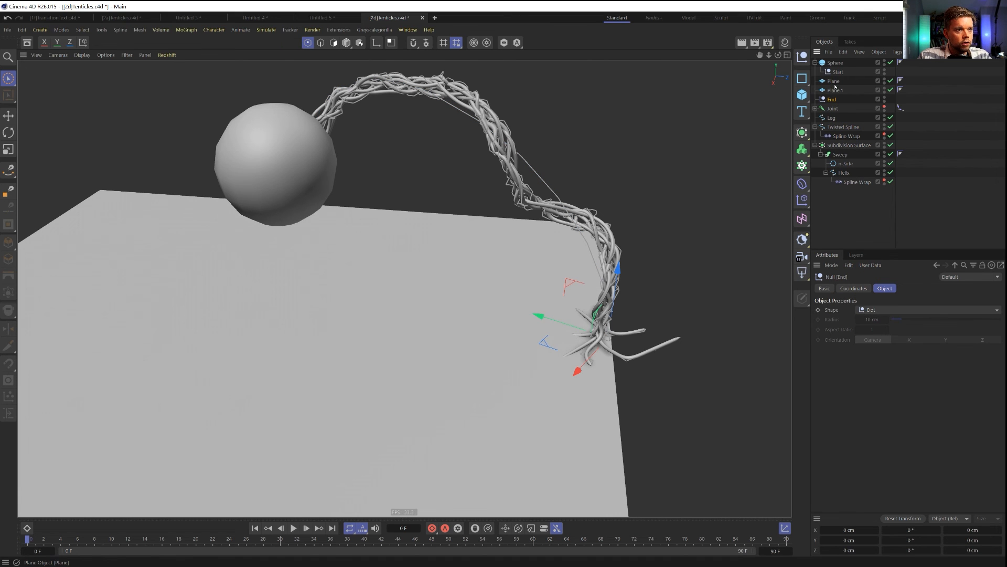
key("r")
left_click_drag(652, 327, 636, 347)
key("e")
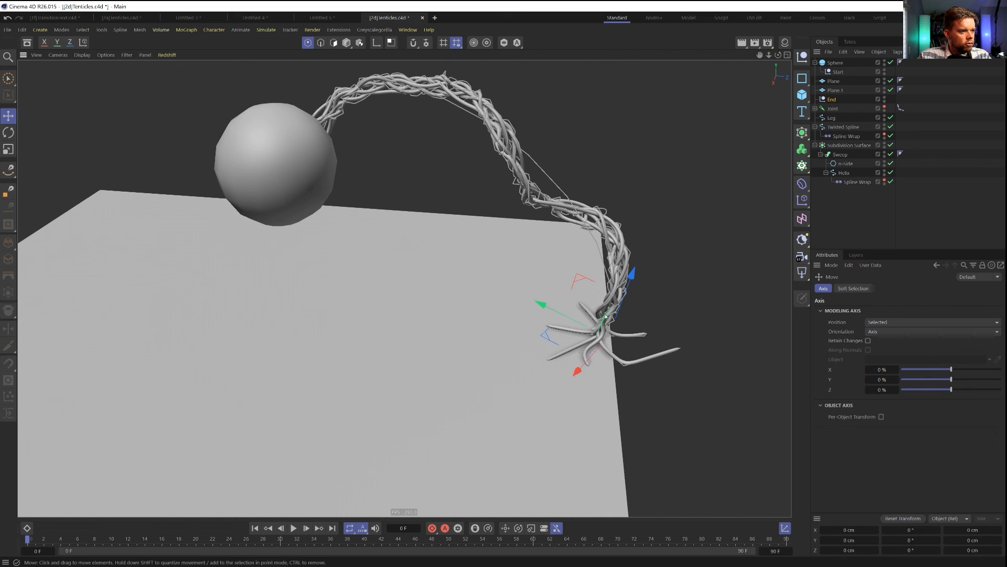
left_click_drag(591, 290, 568, 265)
Examine the Offset, From and To settings of the Helix's Spline Wrap and the resulting tentacle
left_click(856, 182)
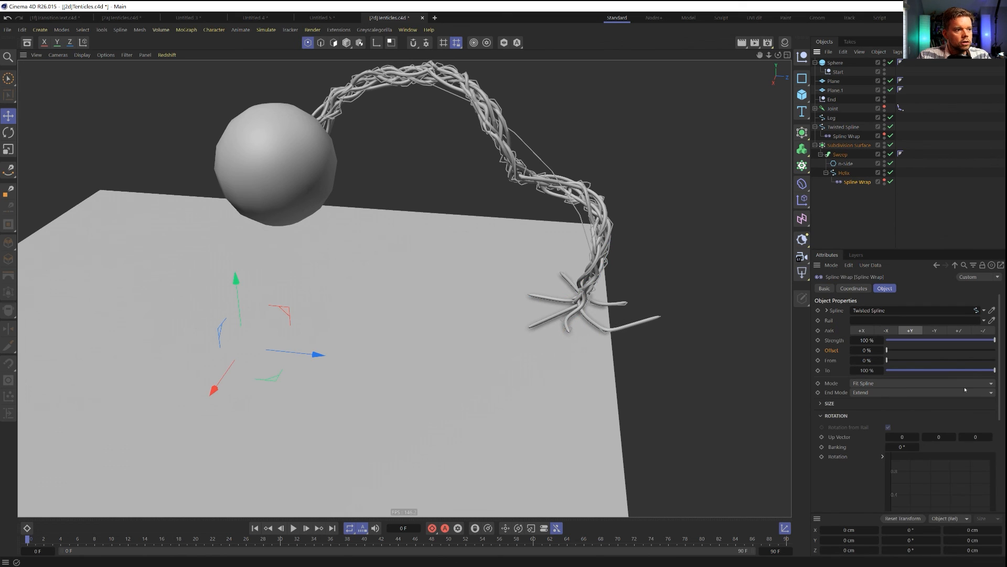
left_click_drag(912, 360, 881, 371)
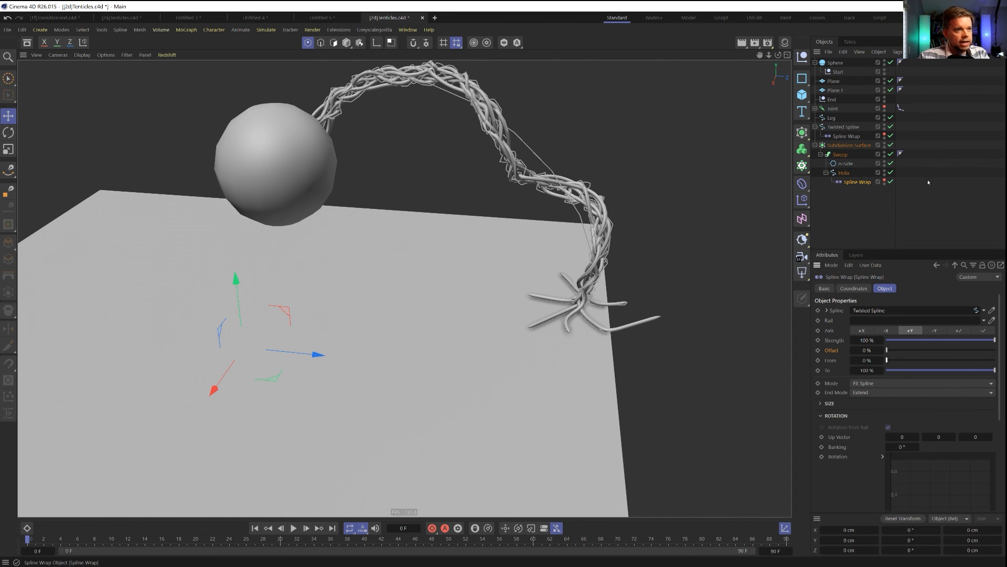
left_click_drag(577, 309, 405, 285, "alt")
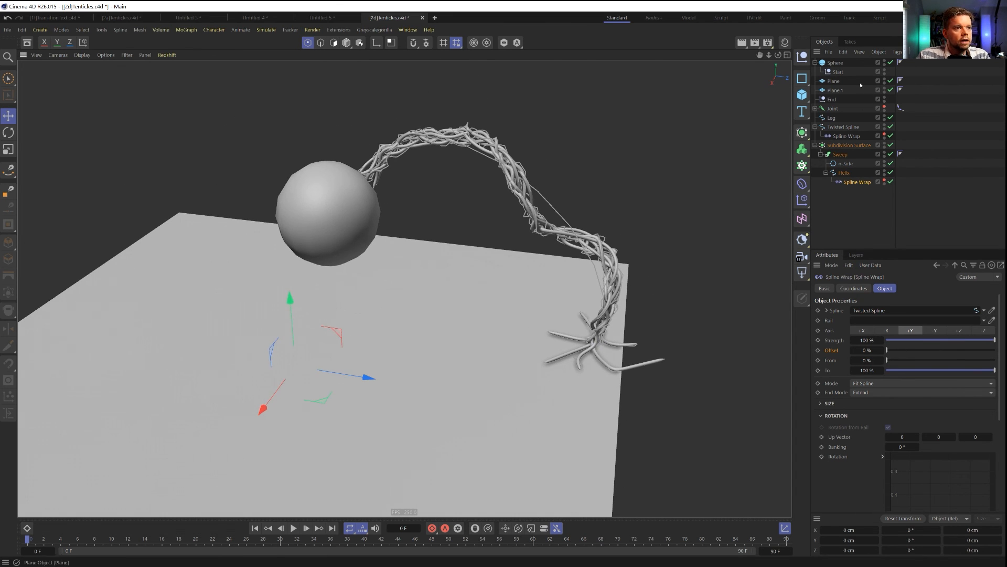
Try a small move of the Sphere to test the tentacle's upper end, and undo it
left_click(375, 168)
mouse_move(375, 168)
left_mouse_down()
mouse_move(422, 146)
mouse_move(374, 181)
left_mouse_up()
key("ctrl+z")
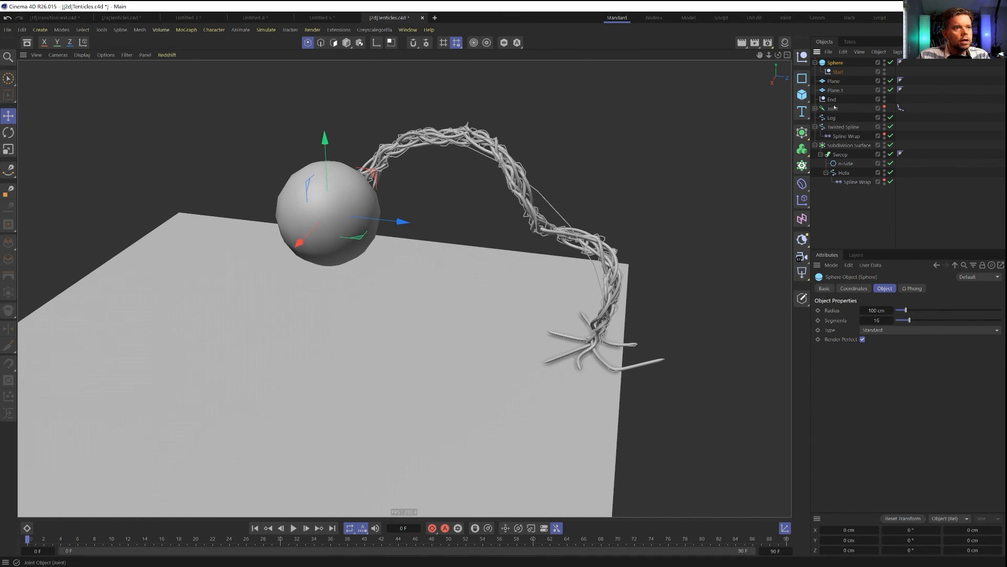
Remove the third handle from the Joint's IK Spline tag and assign the Start null to handle index 1
left_click(901, 107)
left_click(867, 288)
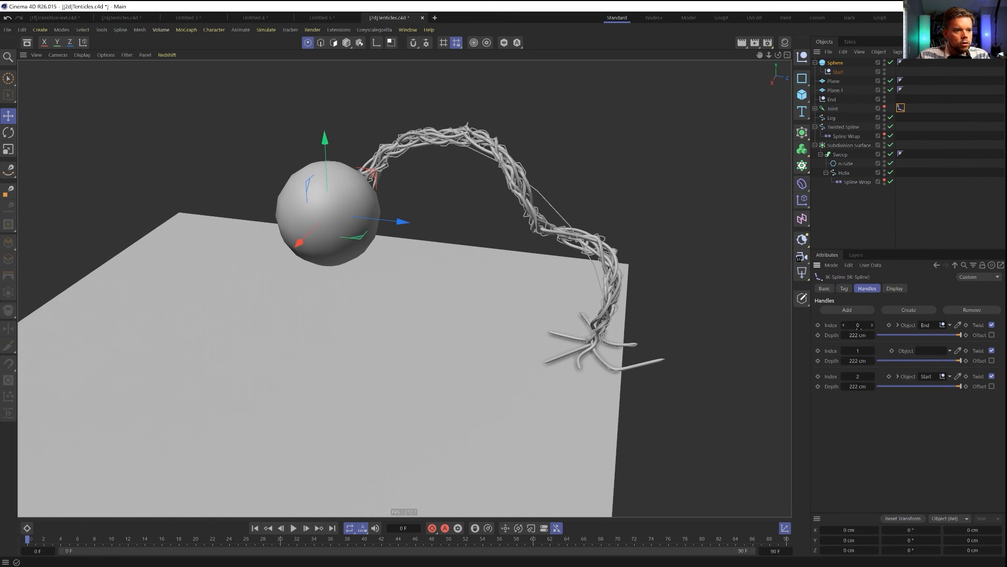
left_click(964, 311)
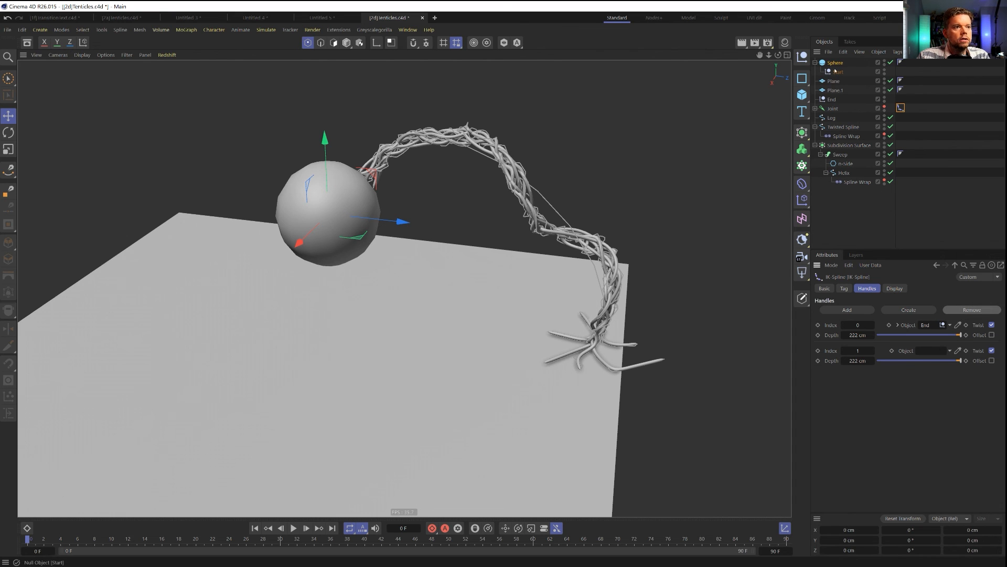
left_click_drag(835, 71, 932, 351)
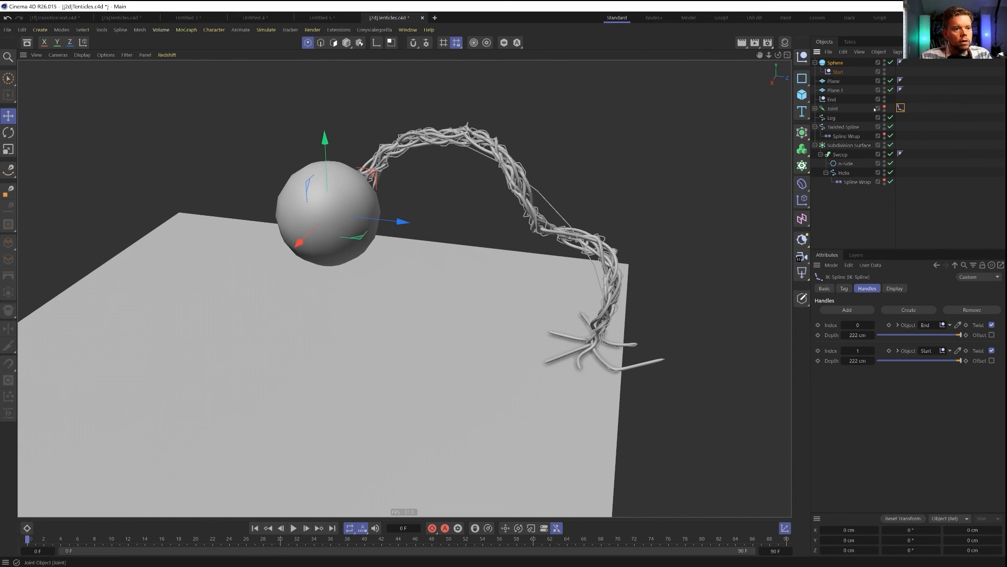
Move the Sphere lower and closer to the tentacle's spread end to test the two-handle rig
left_click(840, 64)
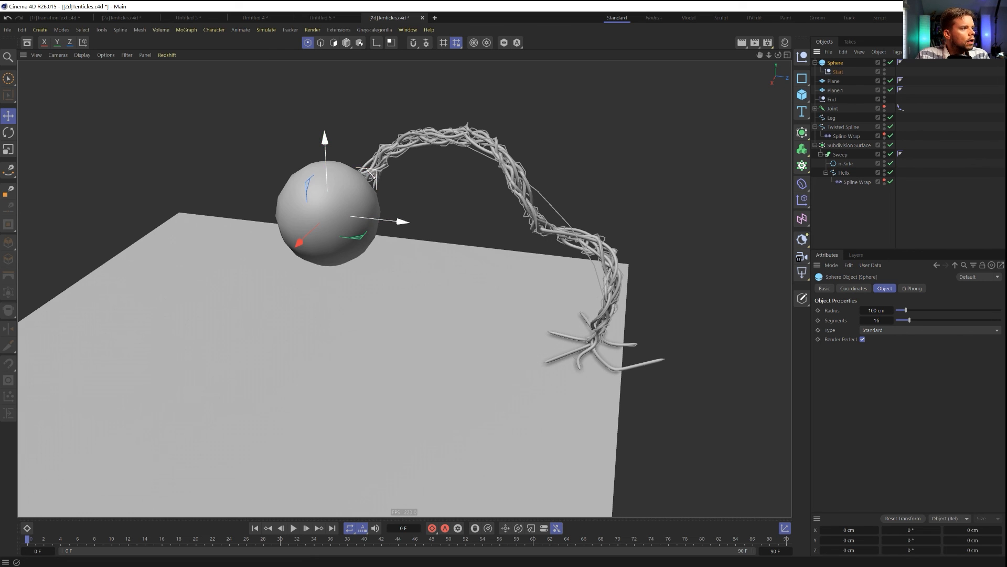
left_click_drag(354, 167, 403, 187)
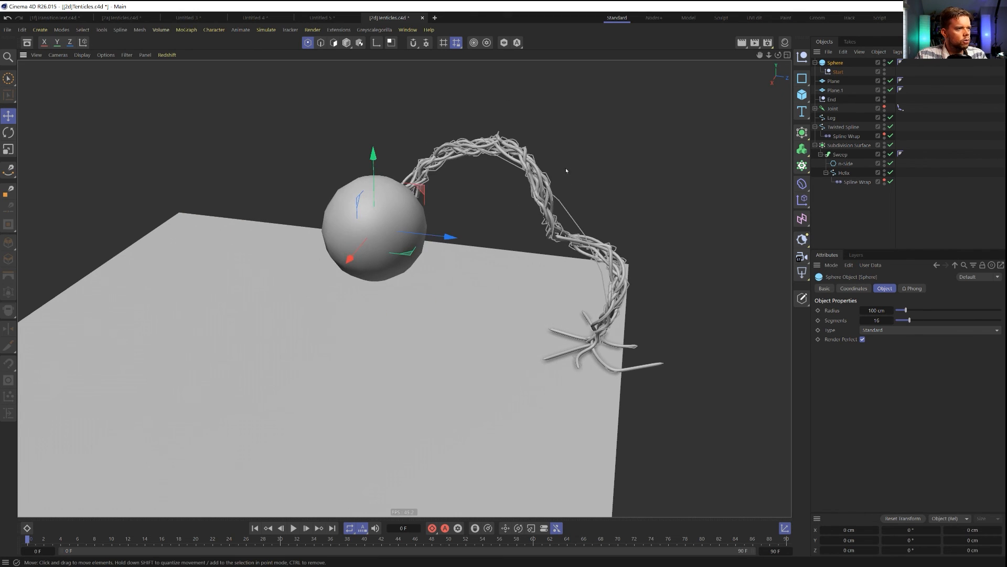
left_click_drag(545, 200, 475, 203, "alt")
left_click_drag(524, 194, 534, 220, "alt")
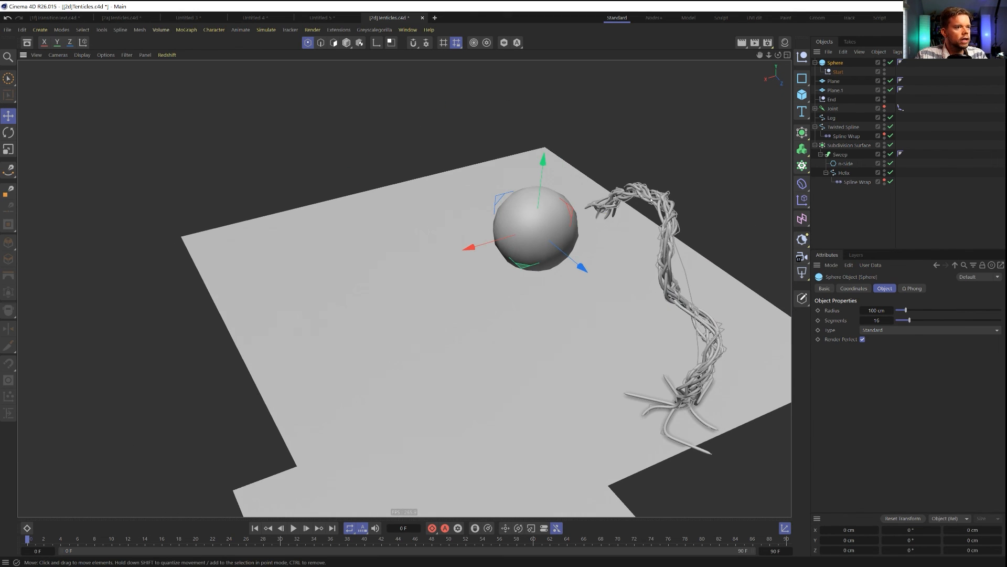
Reset the Start null's transform and move it from the Sphere's center out to the side facing the tentacle
left_click(839, 72)
left_click(913, 521)
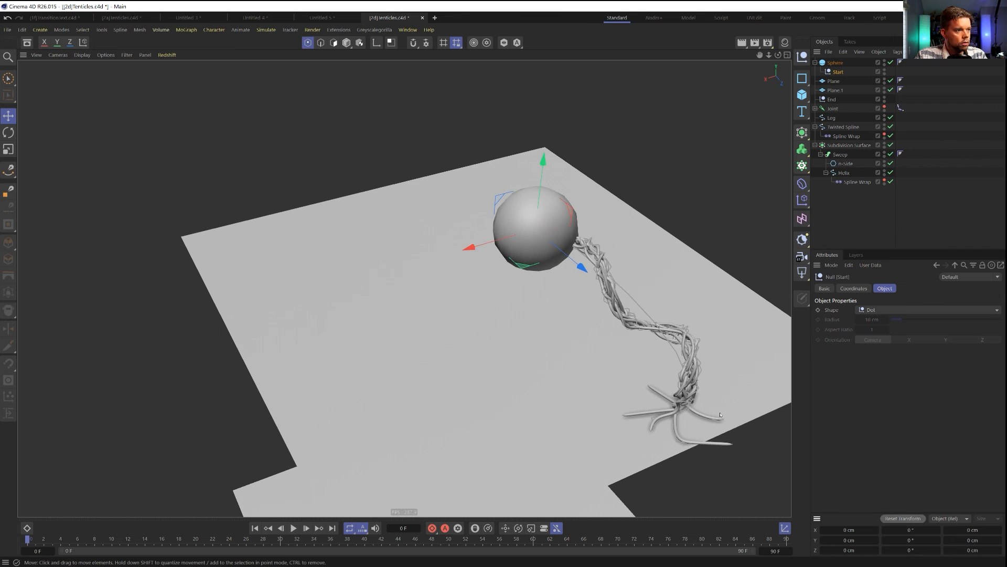
left_click_drag(569, 302, 597, 278, "alt")
left_click_drag(618, 237, 581, 162)
Rotate the Start null so its Z axis points back into the Sphere and the tentacle leaves the surface outward
key("r")
left_click_drag(732, 255, 790, 249, "alt")
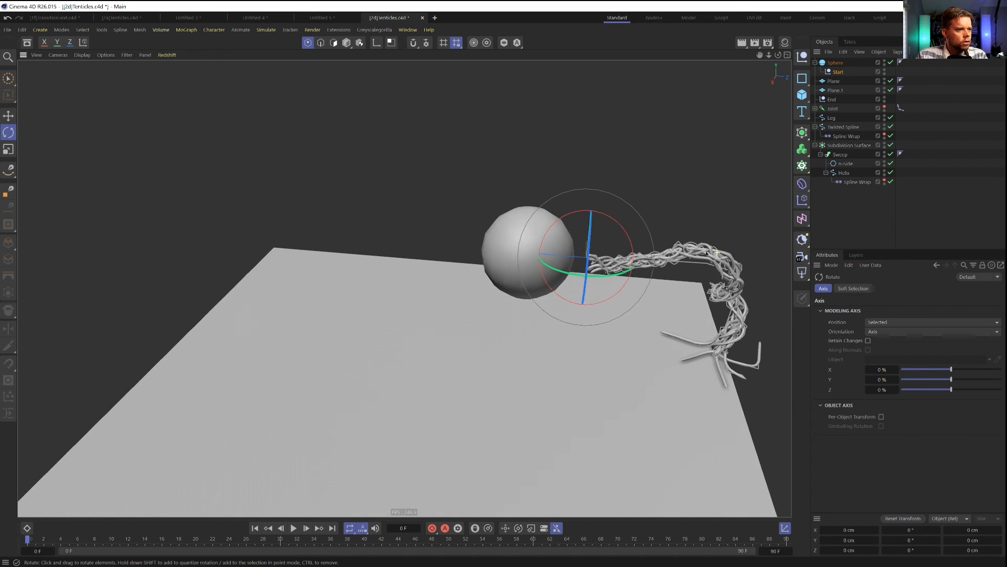
middle_click_drag(682, 283, 580, 246, "alt")
left_click_drag(559, 248, 529, 257, "alt")
key("e")
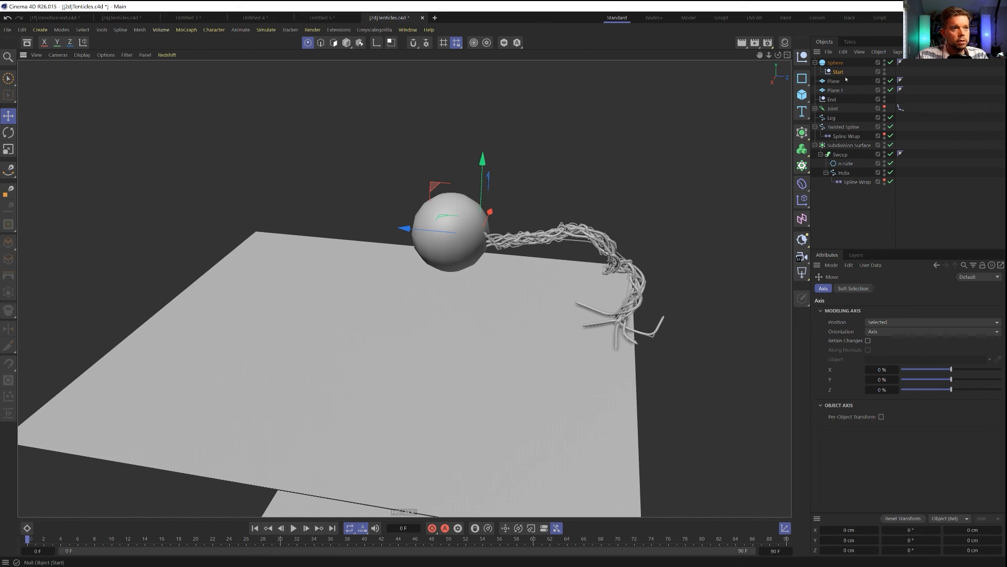
Delete the extra plane, Plane.1, and place the remaining Plane at the end of the object hierarchy
left_click(836, 64)
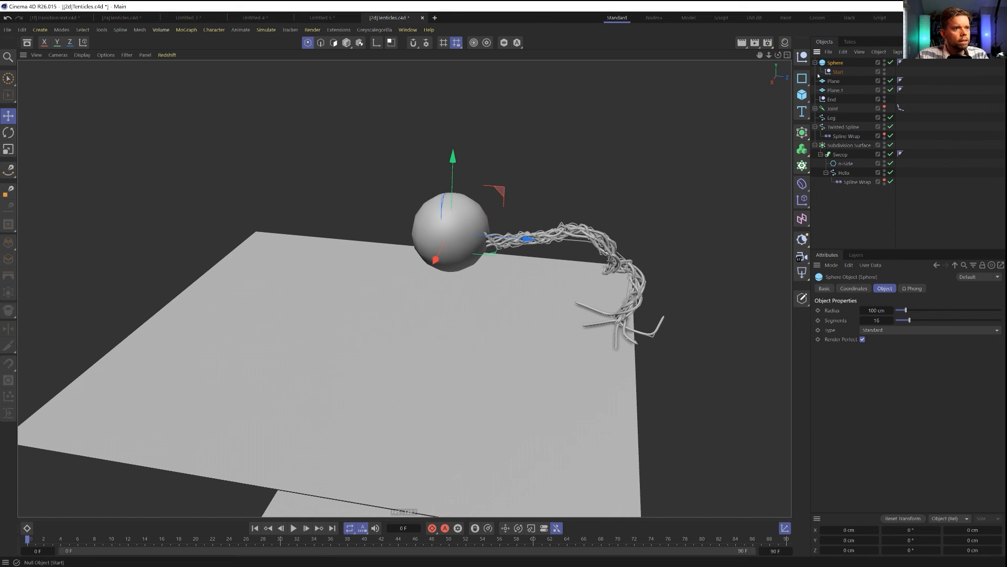
key("Delete")
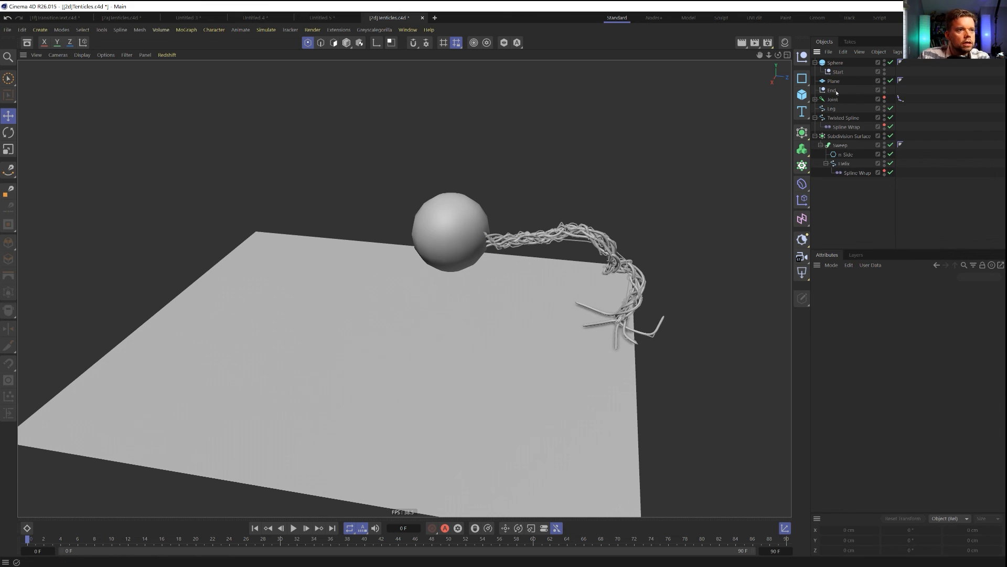
left_click(838, 90)
left_click_drag(838, 83, 835, 177)
Collapse the Subdivision Surface and Twisted Spline hierarchies, and check the Joint's hierarchy, leaving it collapsed
left_click(815, 127)
left_click(815, 109)
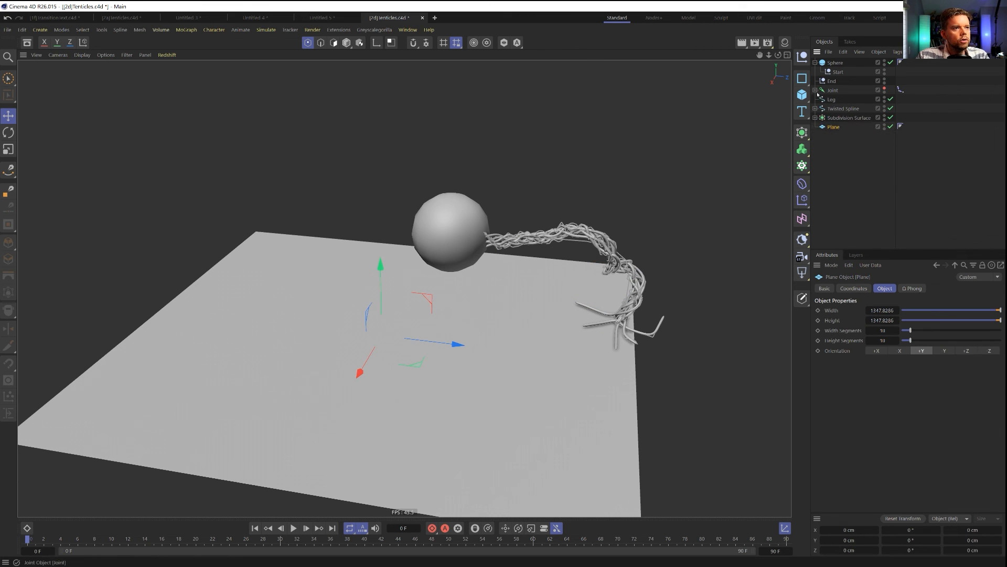
left_click(816, 90)
left_click(816, 90)
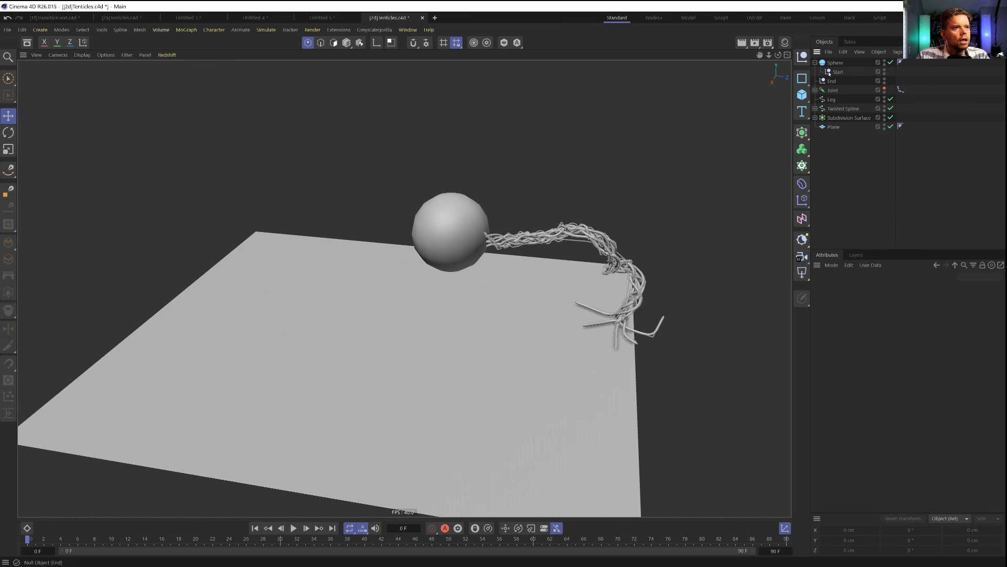
Add a new null at the scene origin, take Start out of the Sphere, and reset the transforms of both Sphere and Start
left_click(838, 72)
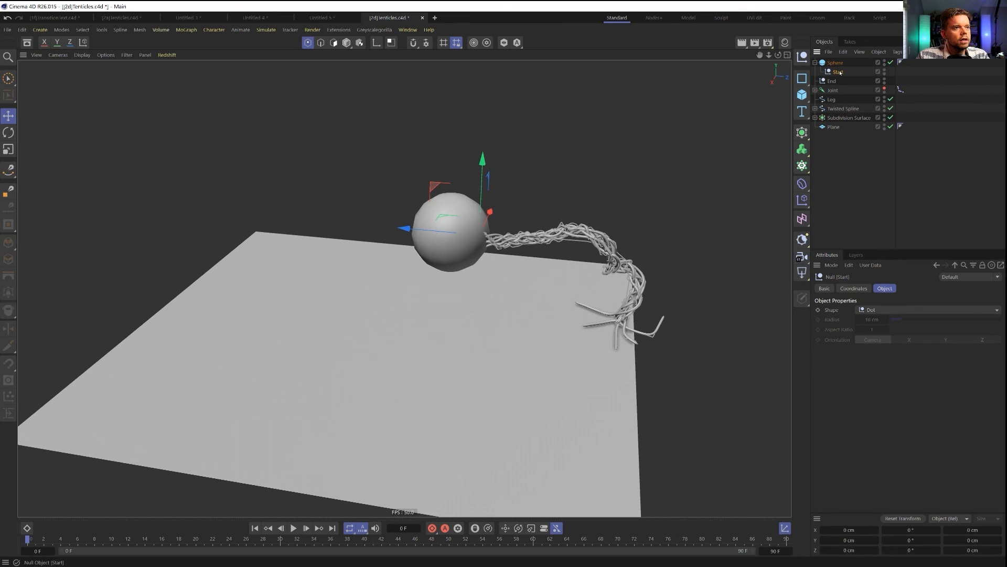
left_click(802, 56)
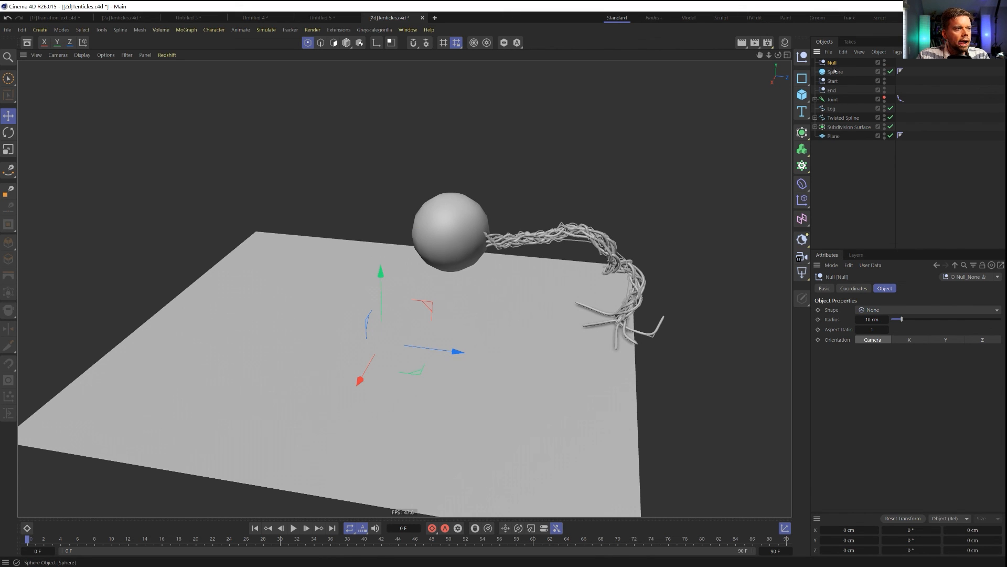
left_click(837, 81)
left_click(836, 73, "shift")
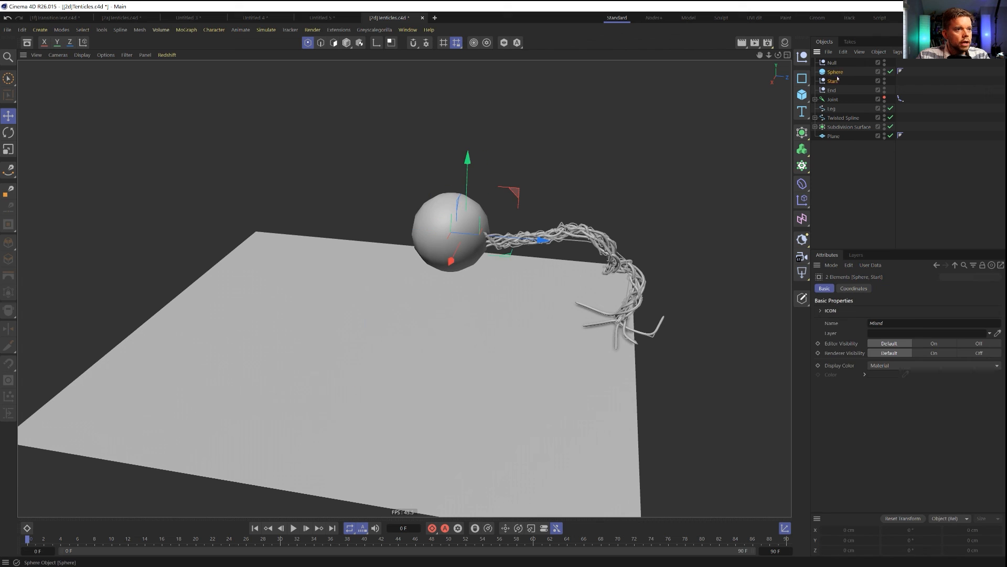
left_click(890, 519)
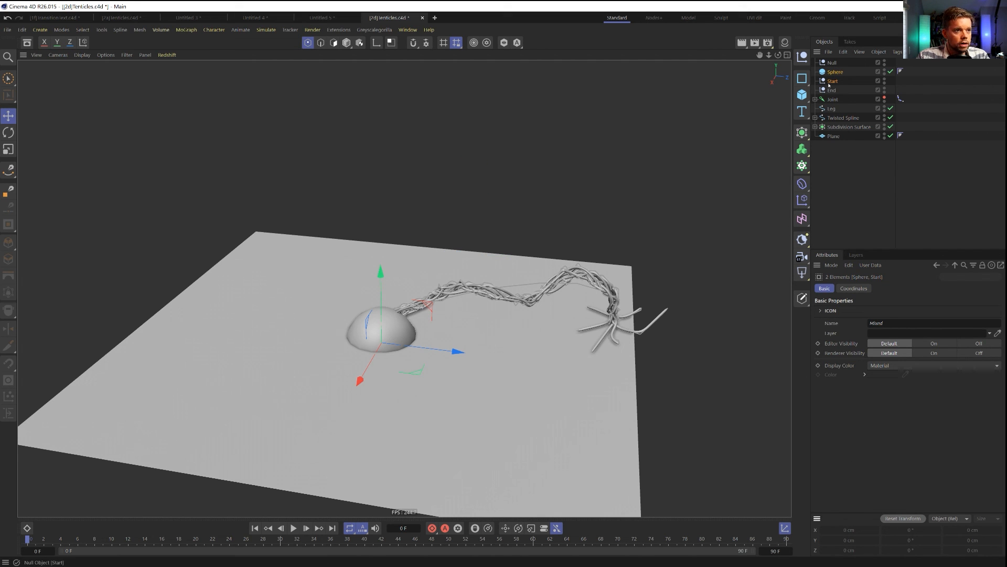
Group Start, End, Joint, Leg, Twisted Spline and Subdivision Surface under the new Null and check its hierarchy, leaving it collapsed
left_click(832, 63)
left_click(836, 82)
left_click(849, 127, "shift")
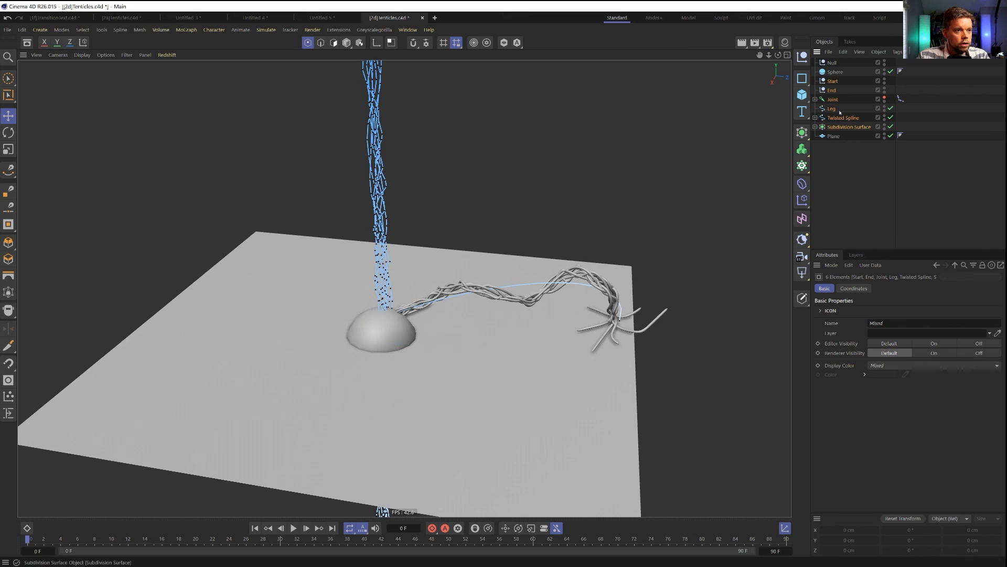
left_click_drag(836, 65, 835, 63)
left_click(832, 62)
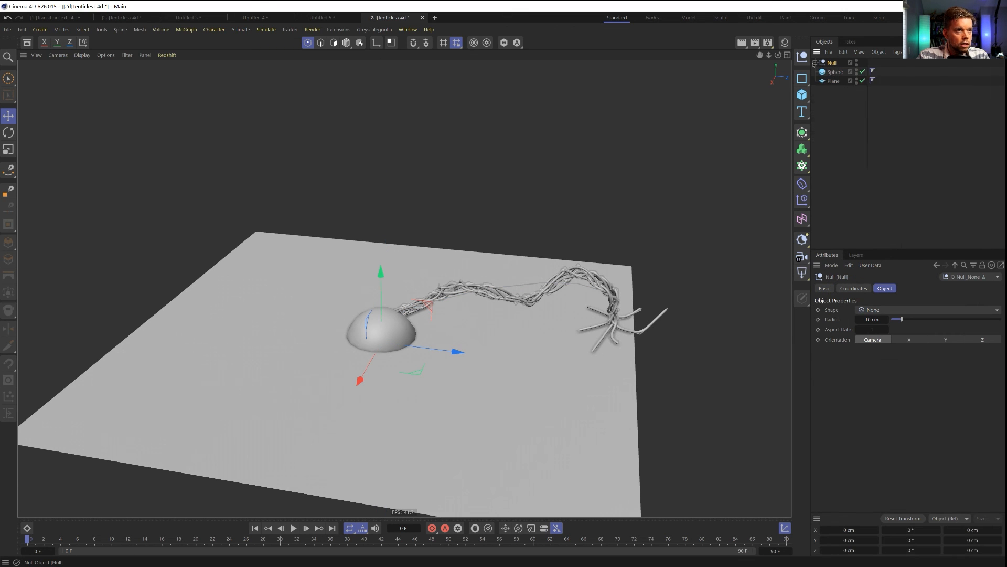
left_click(815, 63)
left_click(815, 63)
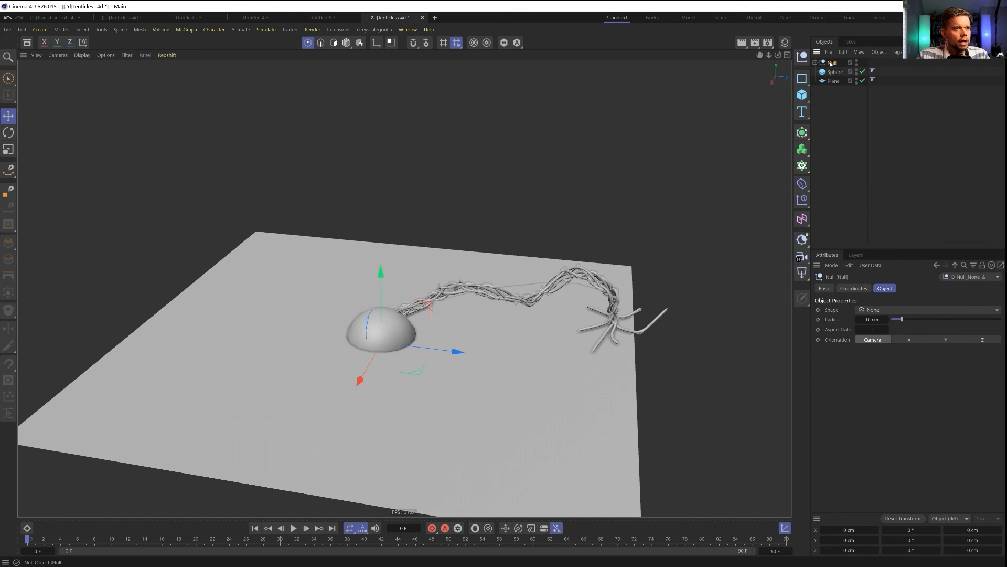
Duplicate the tentacle's Null and rotate the copy half a turn around the vertical axis to the Sphere's opposite side
key("ctrl+c")
key("ctrl+v")
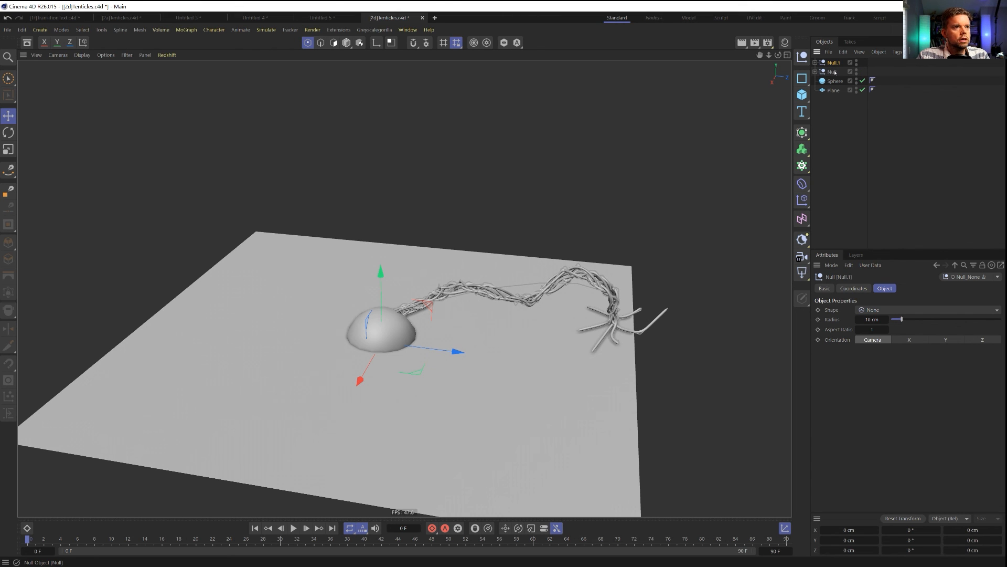
key("r")
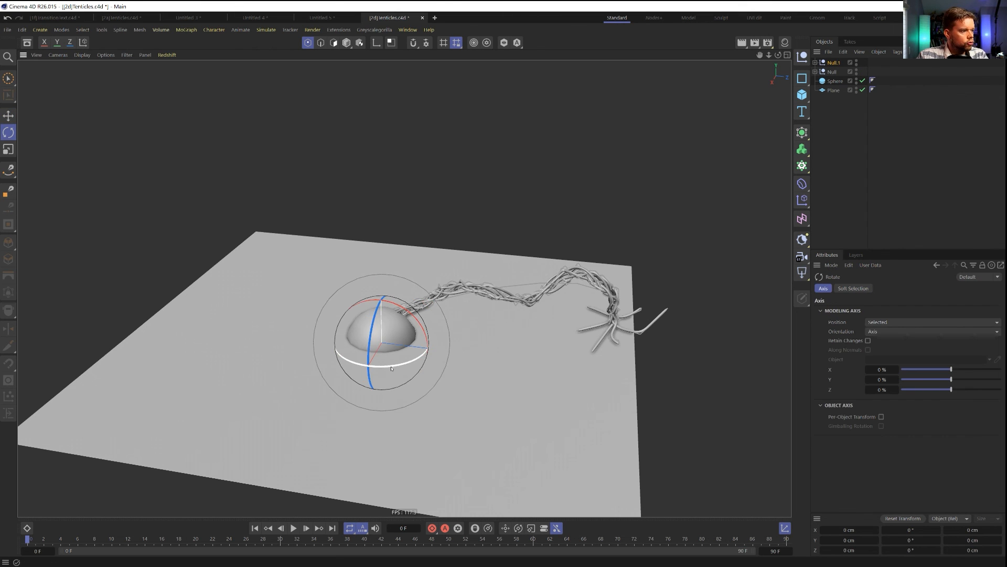
left_click_drag(420, 361, 335, 341)
Duplicate both tentacle nulls and rotate the copies a quarter turn horizontally to form a four-legged cross
left_click(833, 72)
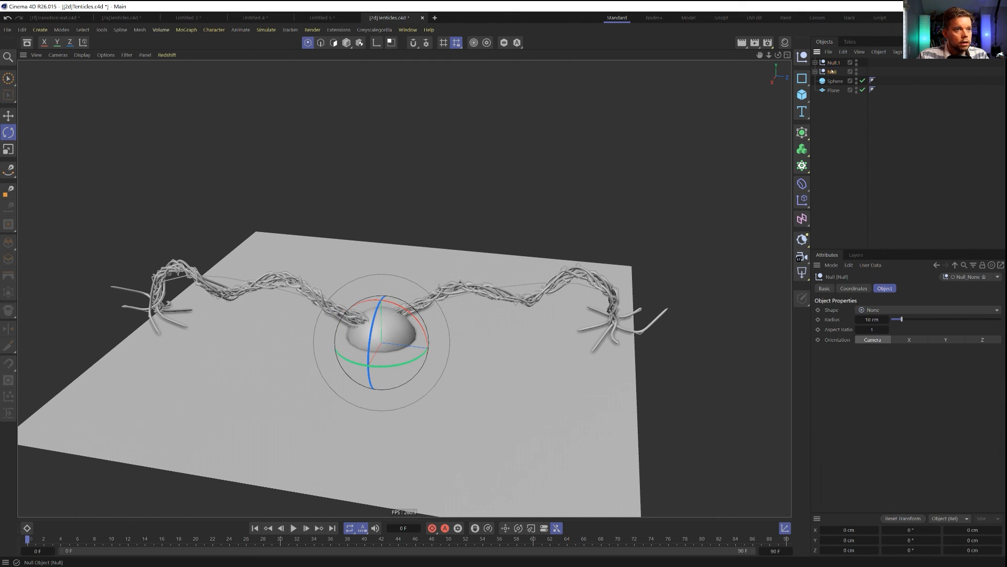
left_click(831, 62, "shift")
key("ctrl+c")
key("ctrl+v")
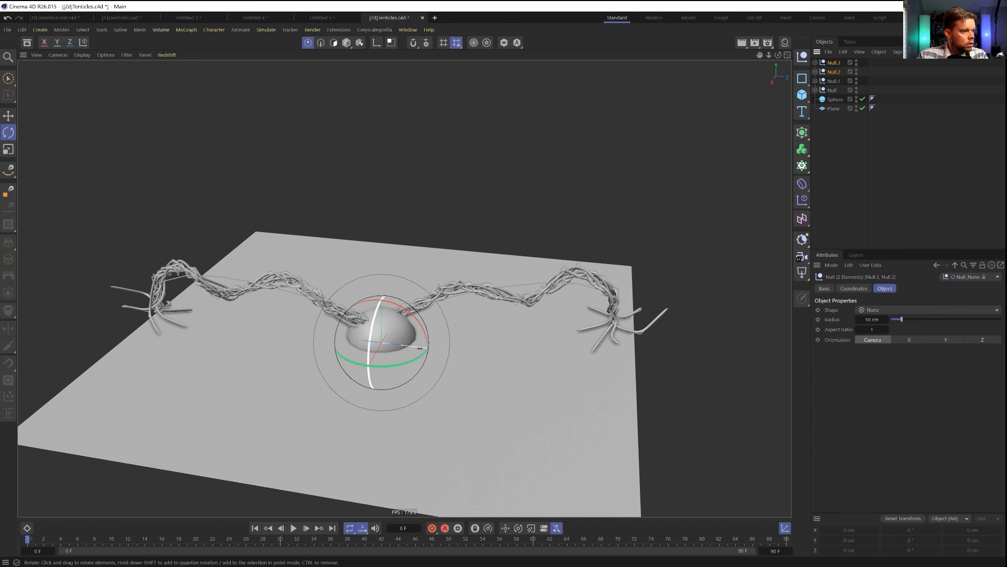
left_click_drag(405, 363, 483, 315)
Duplicate all four tentacle nulls and rotate the copies horizontally into the gaps, giving eight evenly spaced legs
left_click(832, 89)
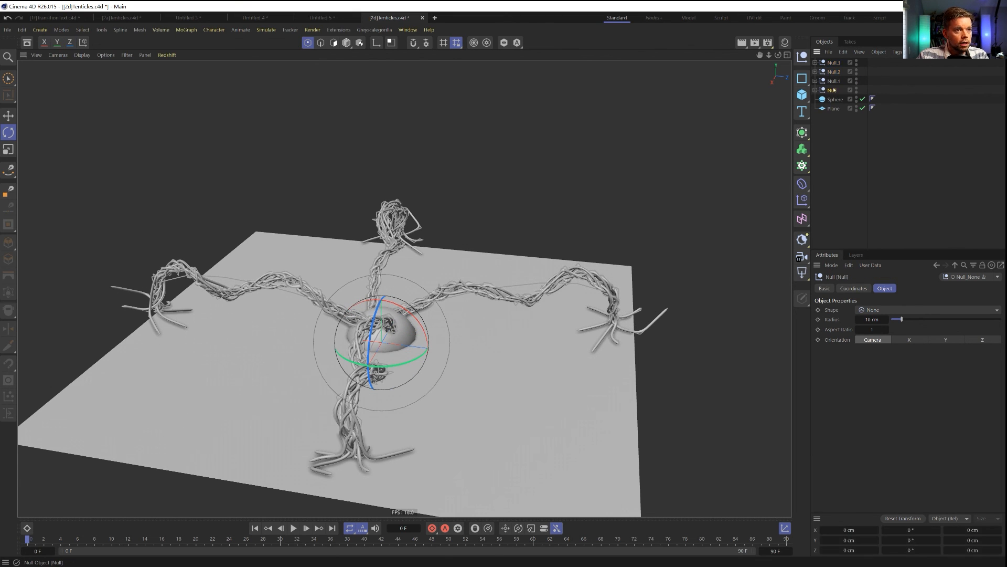
key("ctrl+c")
key("ctrl+v")
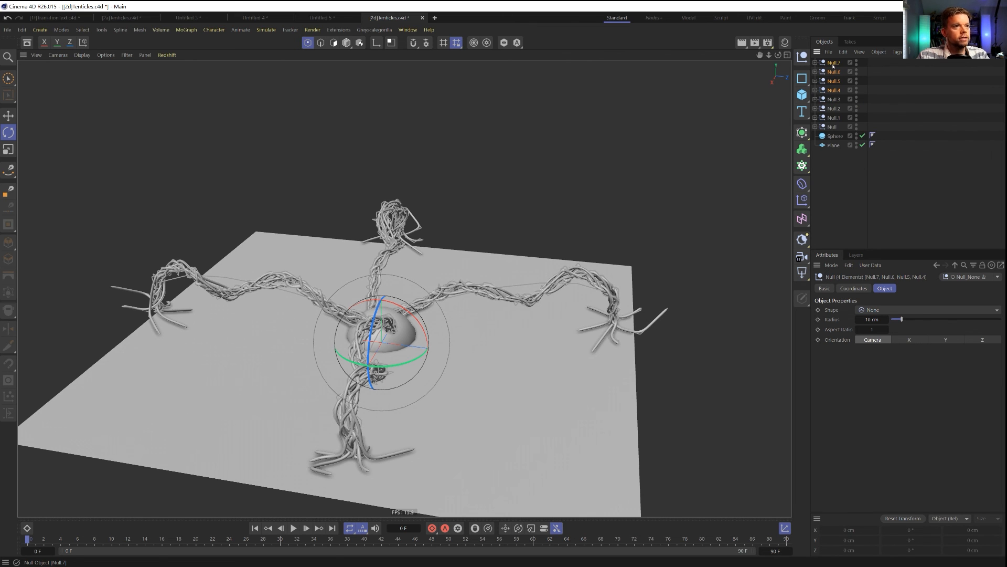
left_click_drag(402, 365, 364, 349)
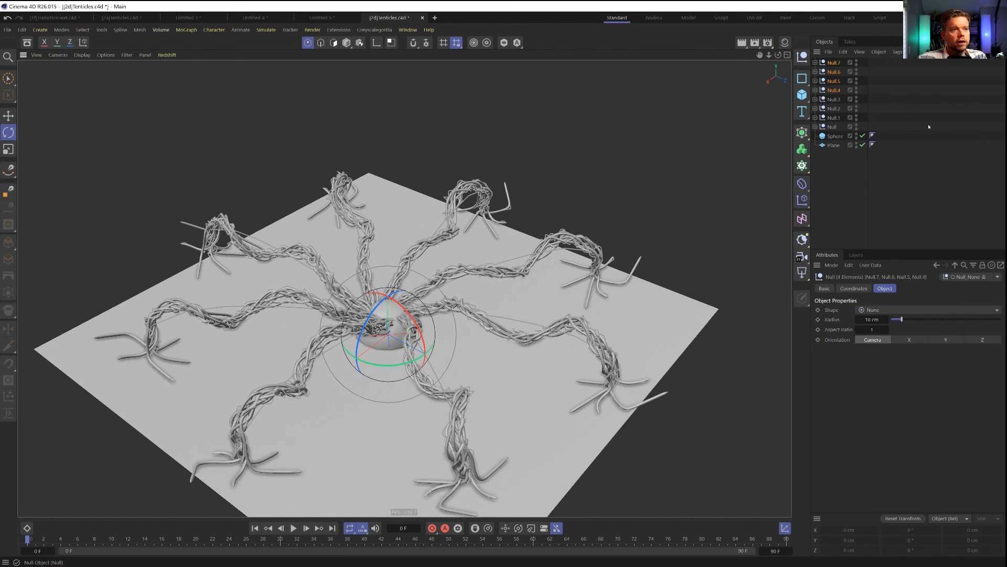
Search the object hierarchy for the Start nulls of all tentacles and make them children of the Sphere
key("ctrl+f")
type("star")
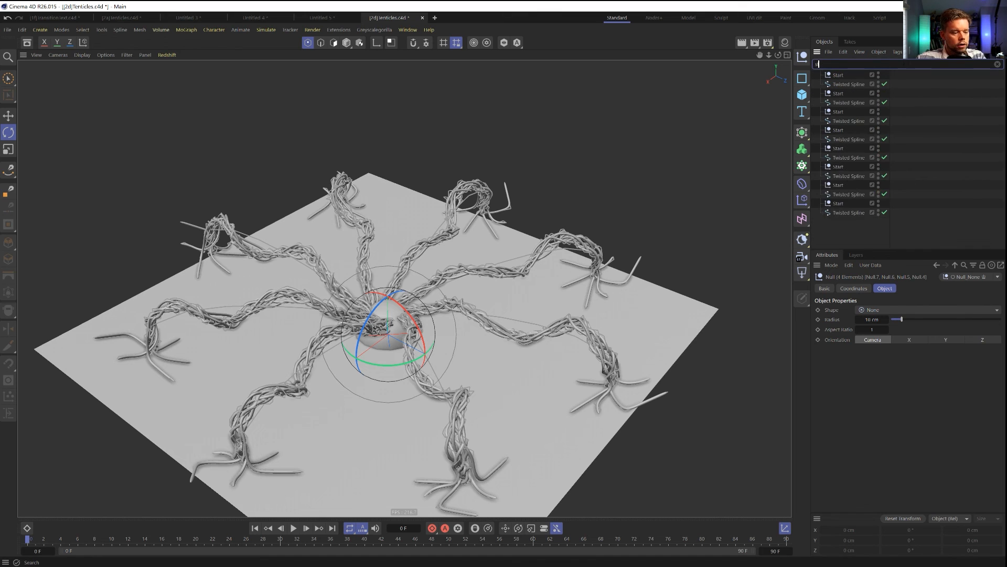
left_click(998, 64)
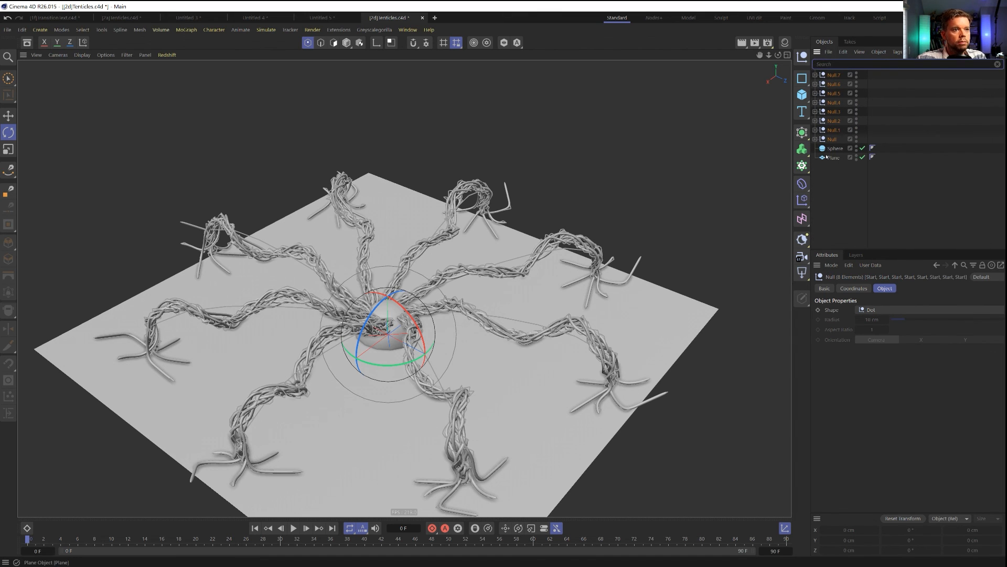
left_click(815, 140)
left_click_drag(849, 160, 829, 200)
left_click(816, 140)
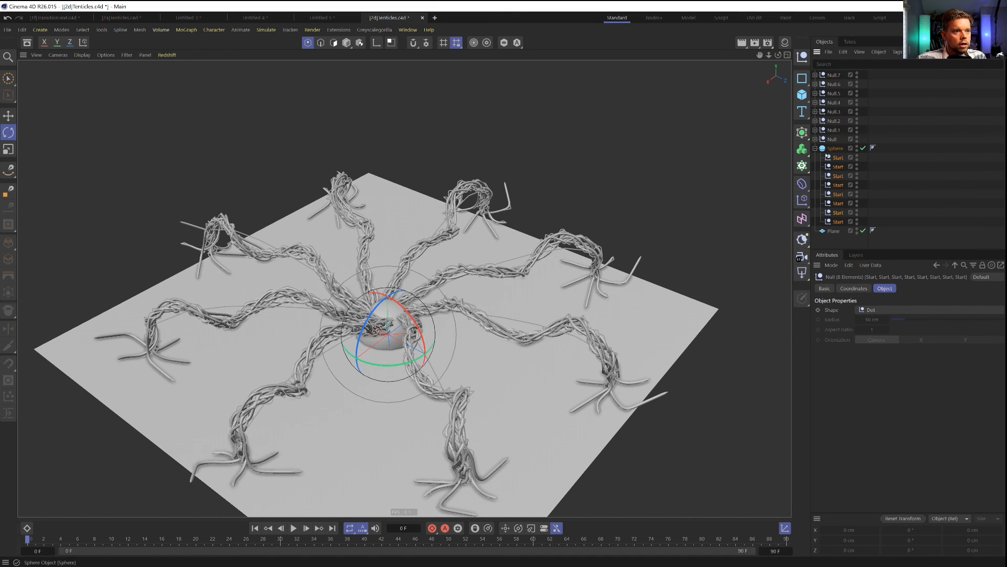
Raise the Sphere vertically above the Plane so all the tentacle roots lift with it
key("e")
left_click_drag(388, 273, 404, 93)
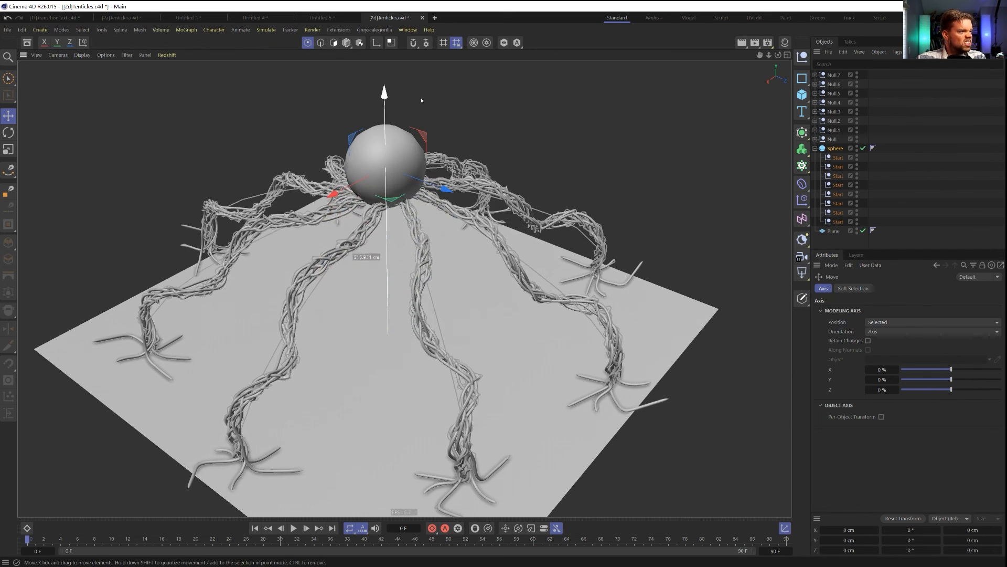
left_click_drag(401, 186, 418, 164, "alt")
Disable the Sphere so that only the tentacles show, and adjust its height above the Plane
left_click(863, 148)
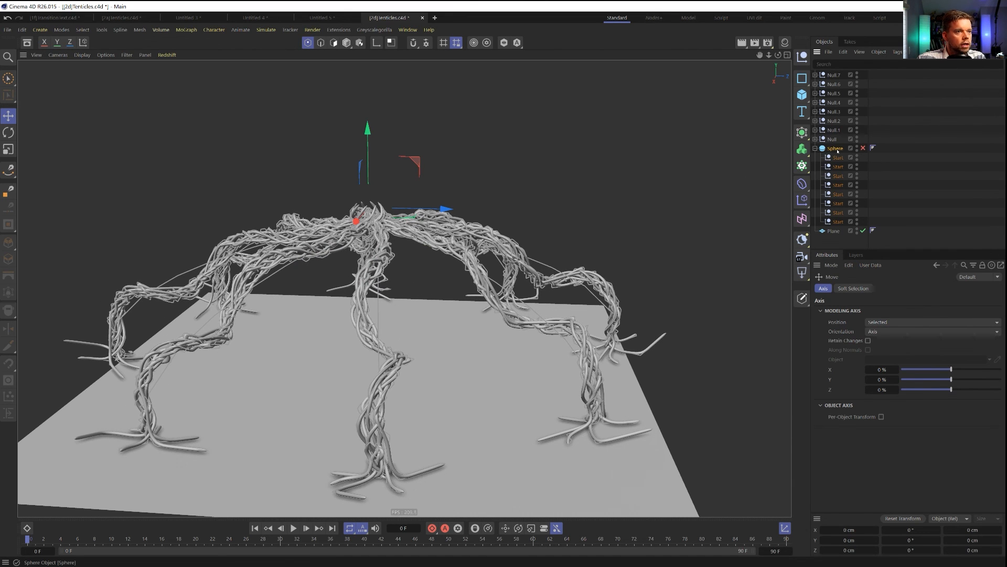
left_click_drag(411, 164, 401, 251)
left_click_drag(596, 423, 583, 426, "alt")
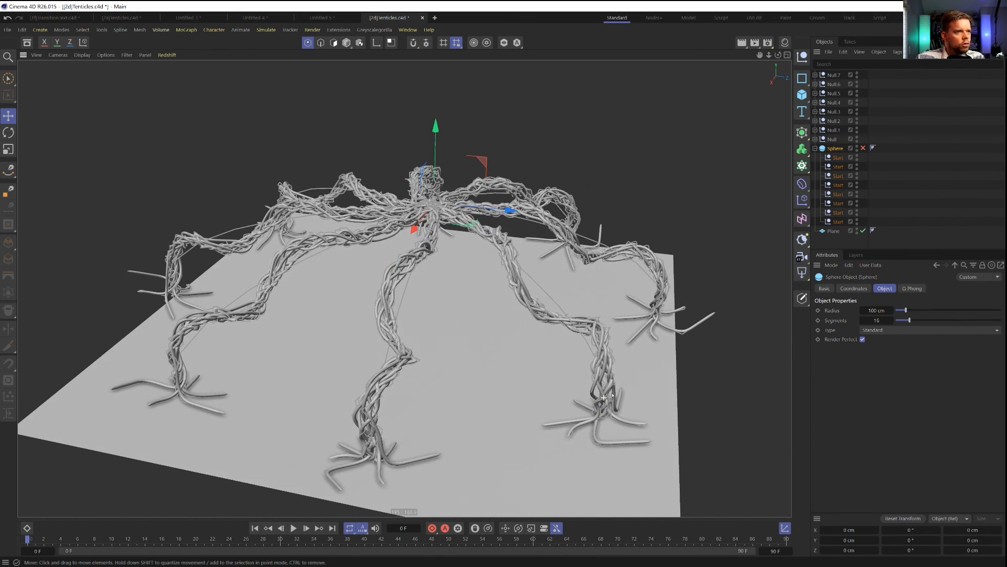
Move the End null inside the original Null outward so that tentacle's foot reaches beyond the Plane's edge
left_click(816, 139)
left_click(837, 148)
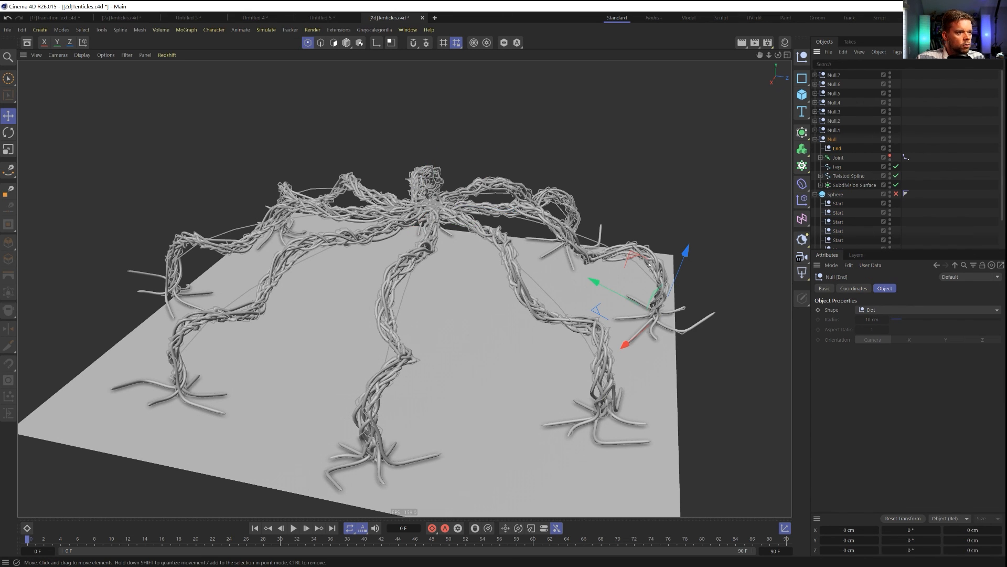
left_click_drag(649, 264, 716, 263)
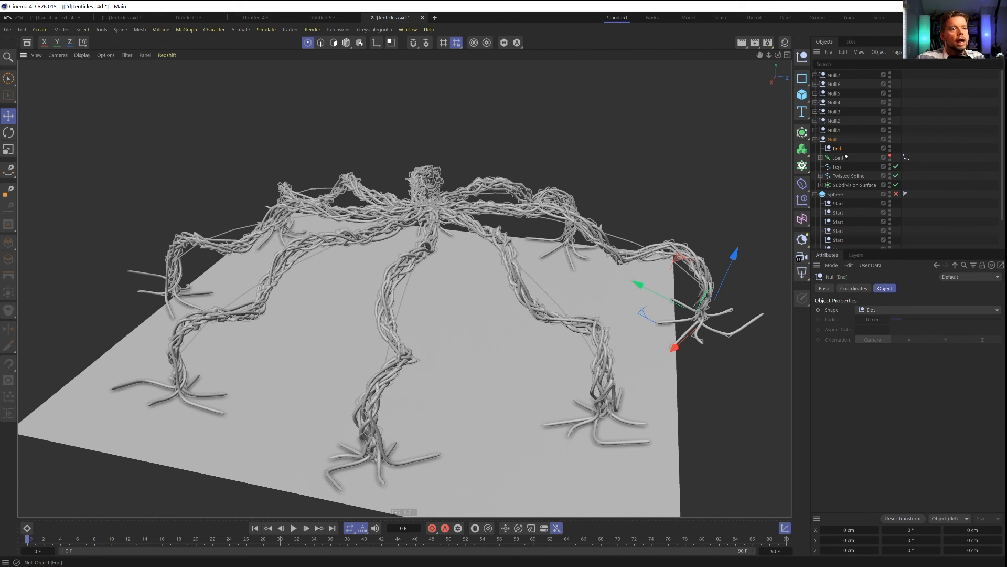
Expand the original tentacle's Subdivision Surface and try the From setting of its Spline Wrap, leaving it at 0%
left_click(821, 185)
left_click(863, 221)
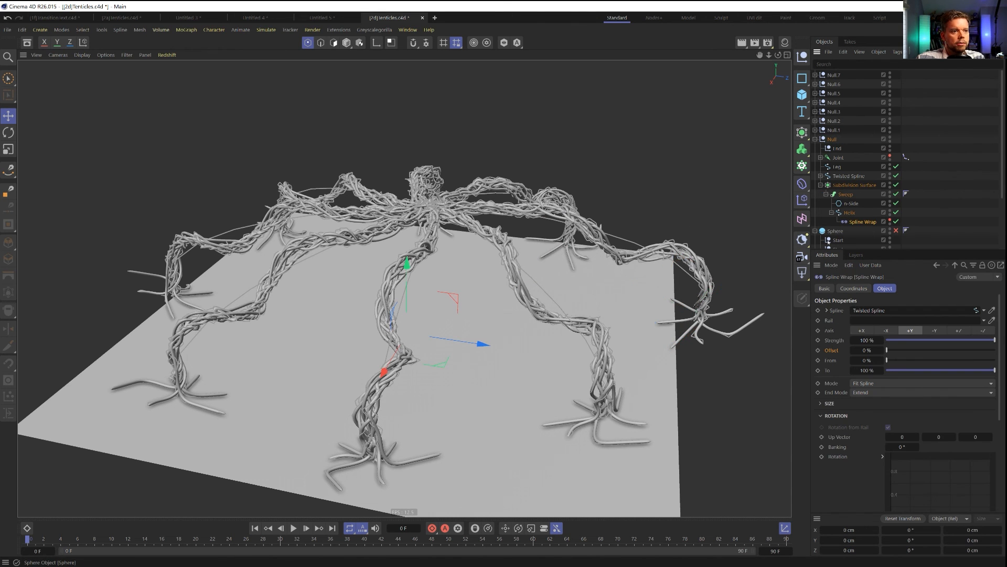
mouse_move(728, 301)
left_mouse_down("alt")
mouse_move(682, 263)
mouse_move(715, 313)
left_mouse_up("alt")
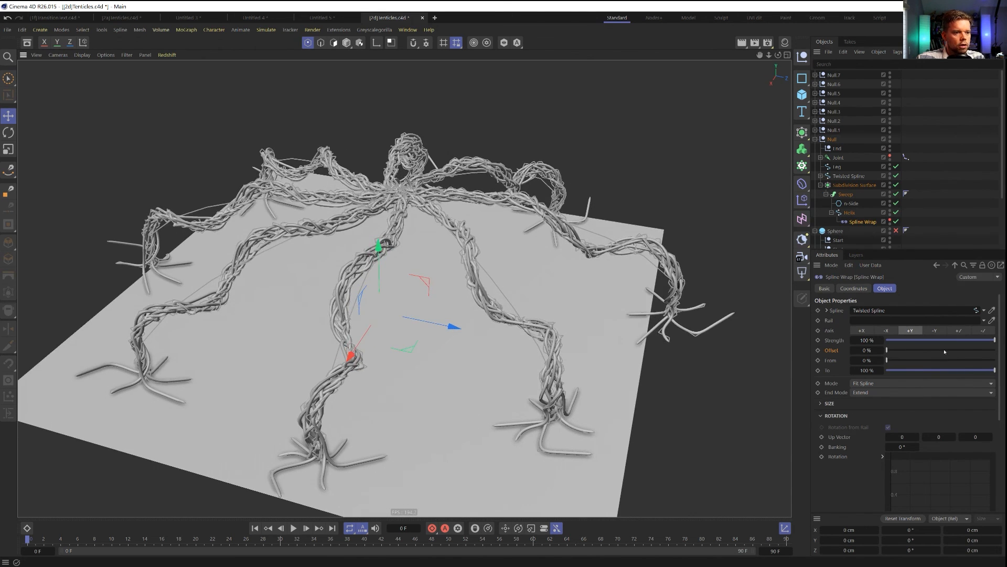
mouse_move(891, 362)
left_mouse_down()
mouse_move(981, 360)
mouse_move(883, 379)
left_mouse_up()
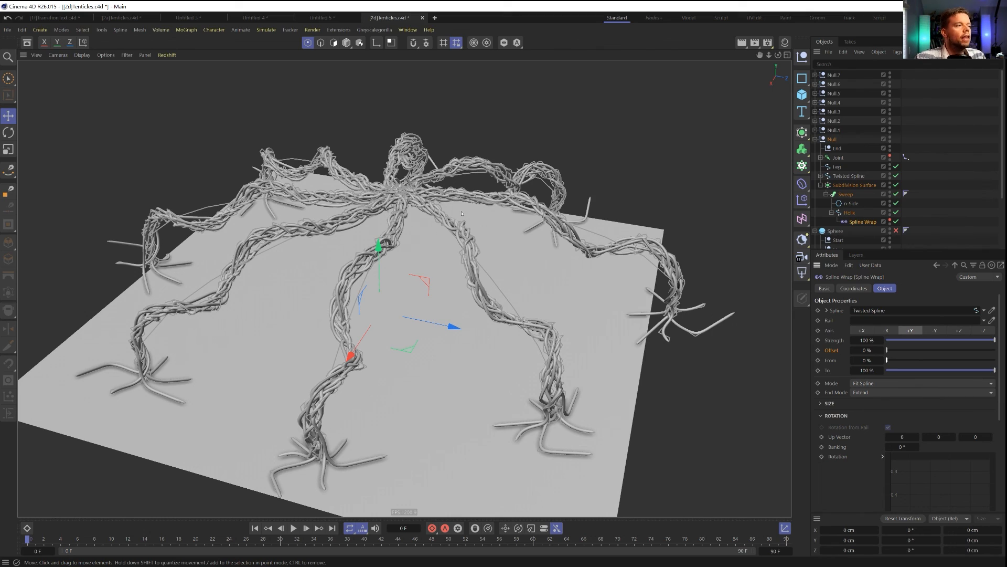
Examine the twisted strands of the eight tentacles and where they meet at the center, from low and close views
mouse_move(439, 220)
left_mouse_down("alt")
mouse_move(432, 183)
mouse_move(442, 212)
left_mouse_up("alt")
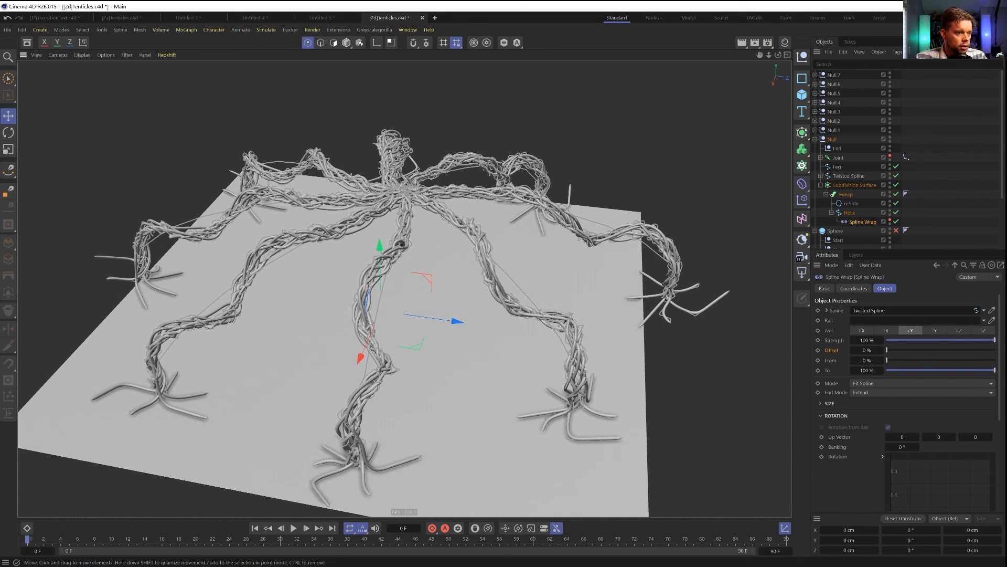
left_click_drag(666, 299, 680, 293, "alt")
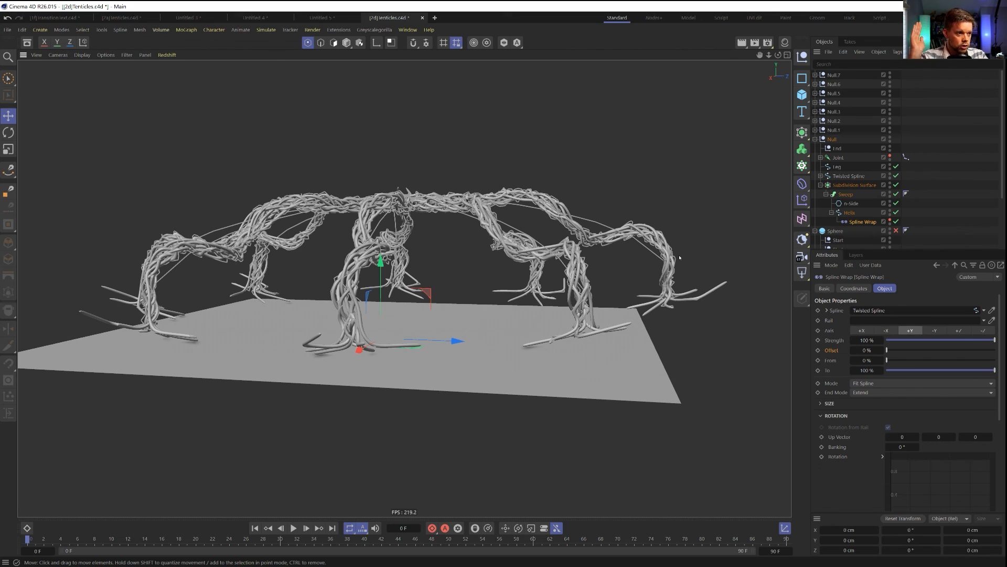
left_click_drag(667, 246, 561, 203, "alt")
scroll(557, 273, "up", 5)
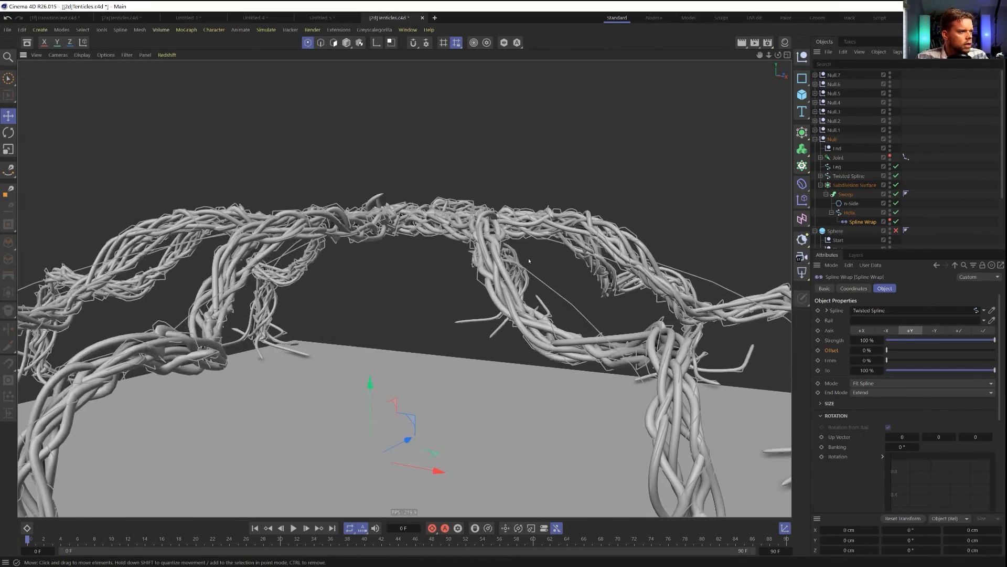
left_click_drag(437, 219, 563, 197, "alt")
scroll(563, 197, "down", 4)
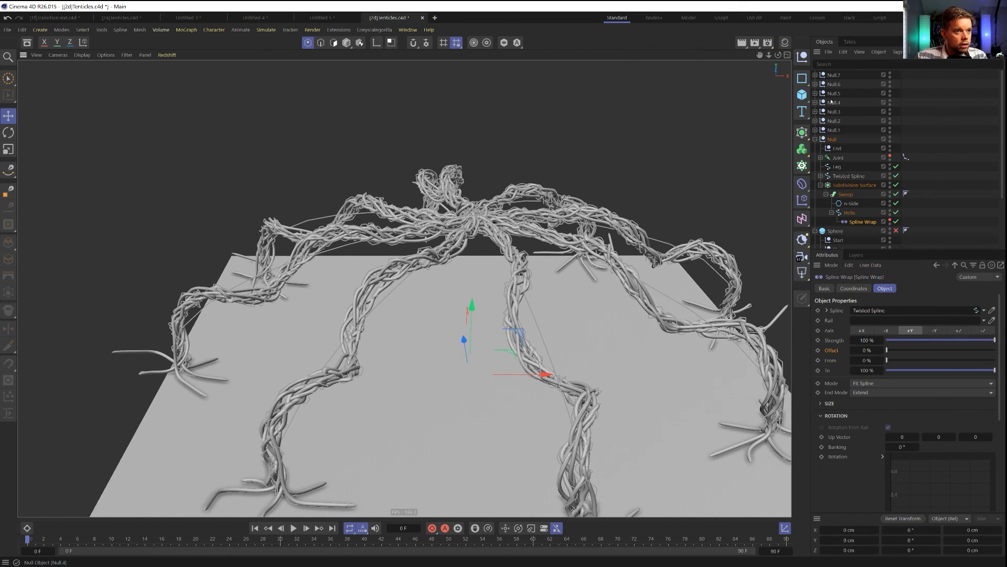
Collapse the original Null's hierarchy and enable the Sphere again
left_click(815, 139)
left_click(835, 149)
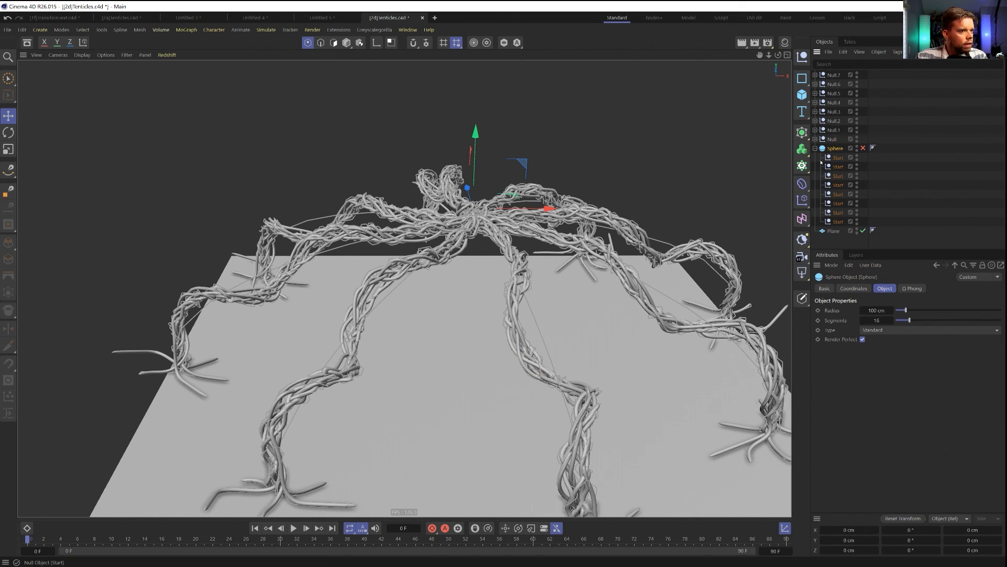
left_click(862, 149)
mouse_move(482, 215)
left_mouse_down("alt")
mouse_move(546, 191)
mouse_move(516, 224)
mouse_move(485, 212)
left_mouse_up("alt")
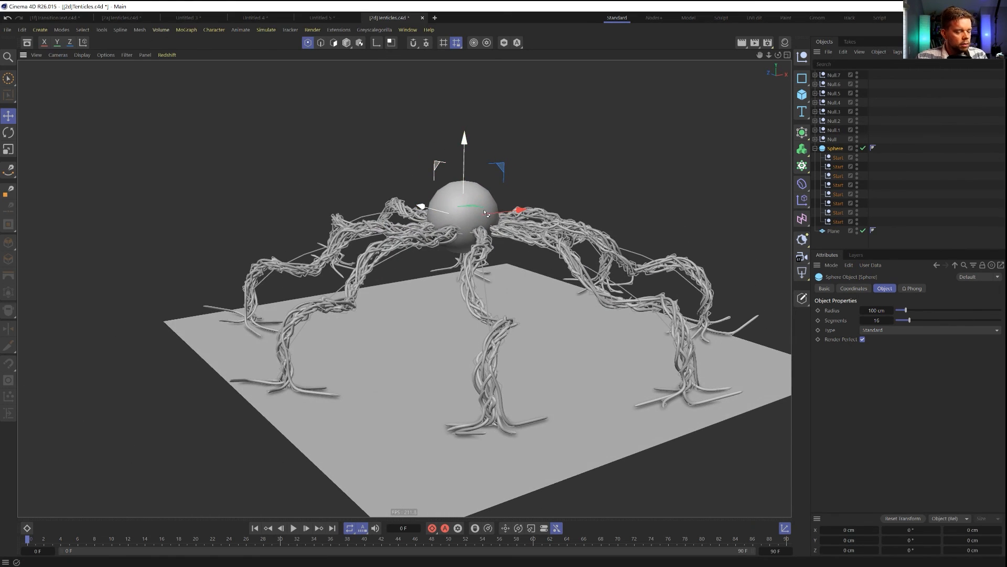
Save the scene as a new version named [2e]Tenticles.c4d in the SceneFiles folder
key("ctrl+shift+s")
left_click(194, 165)
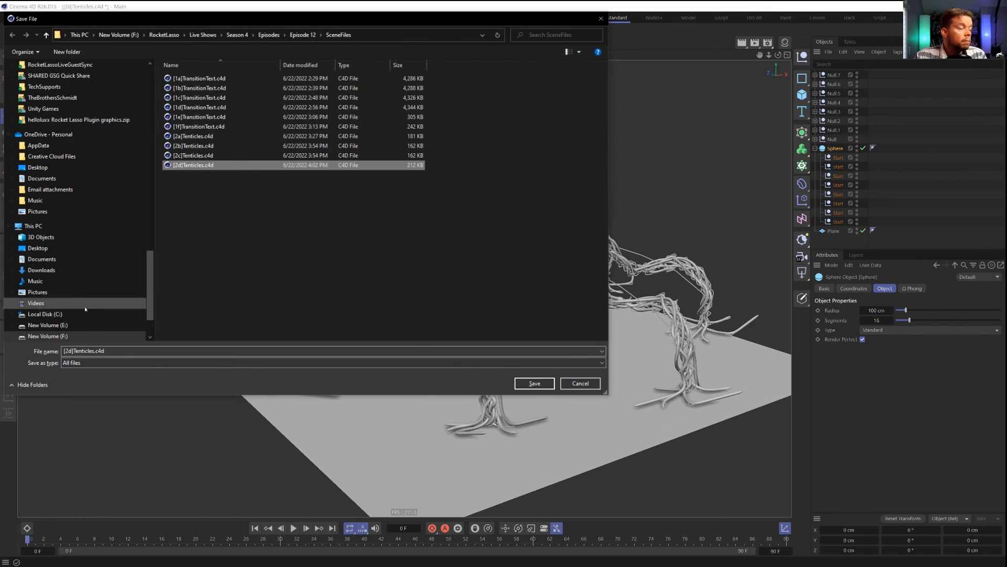
left_click(73, 350)
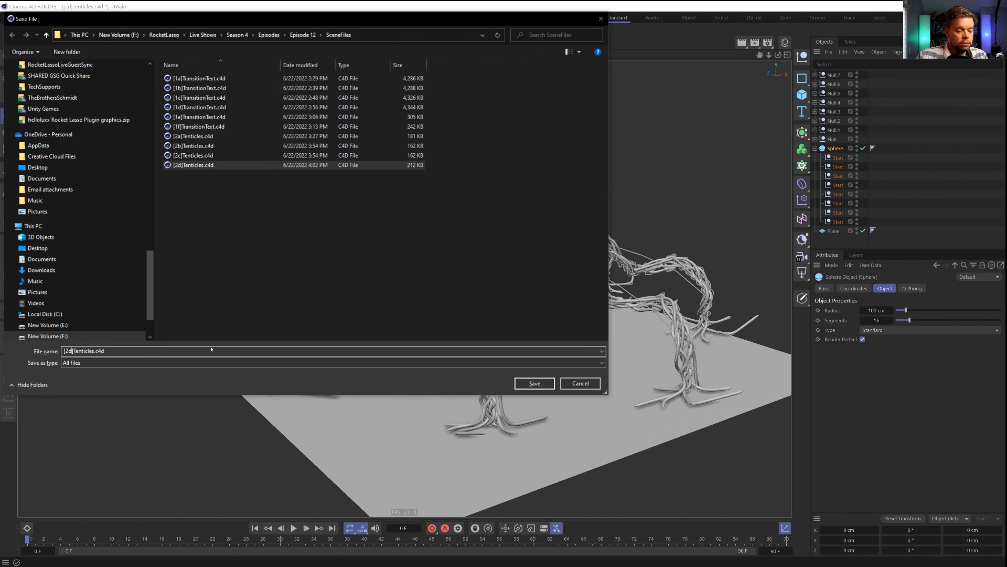
key("BackSpace")
type("e")
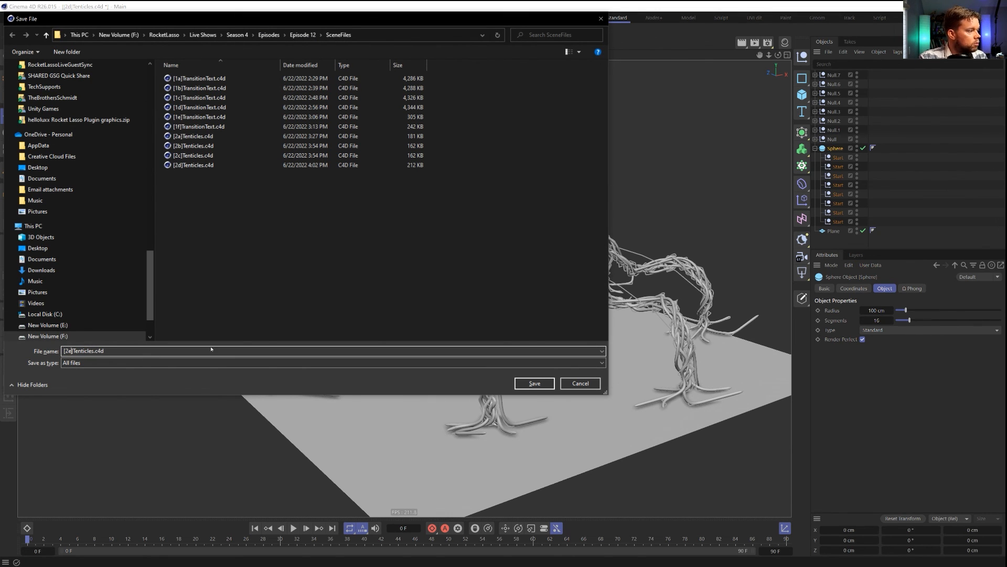
key("Return")
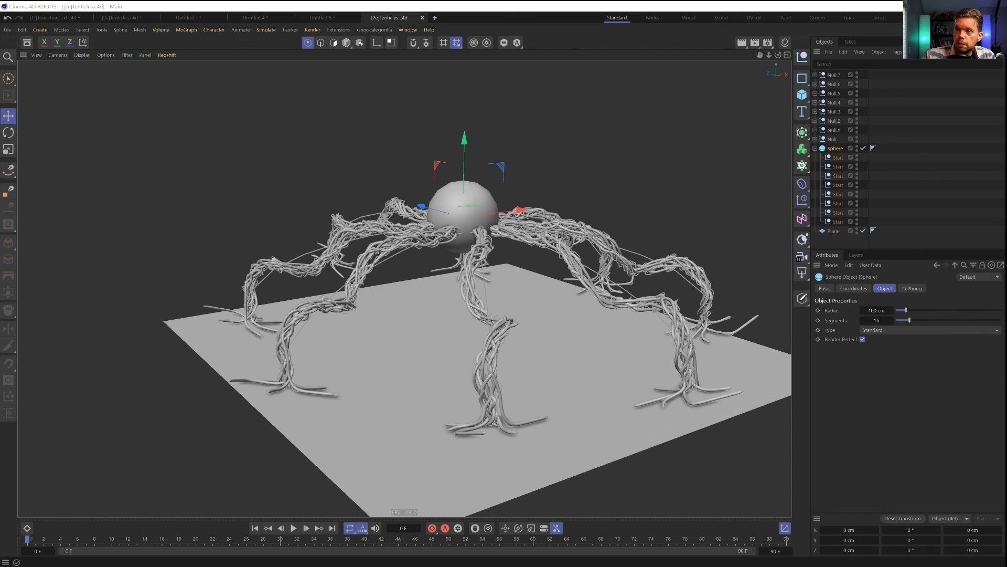
Switch to the browser's Instagram post, replay the mimic effect breakdown video as reference, and close the page
left_click_drag(0, 105, 408, 107)
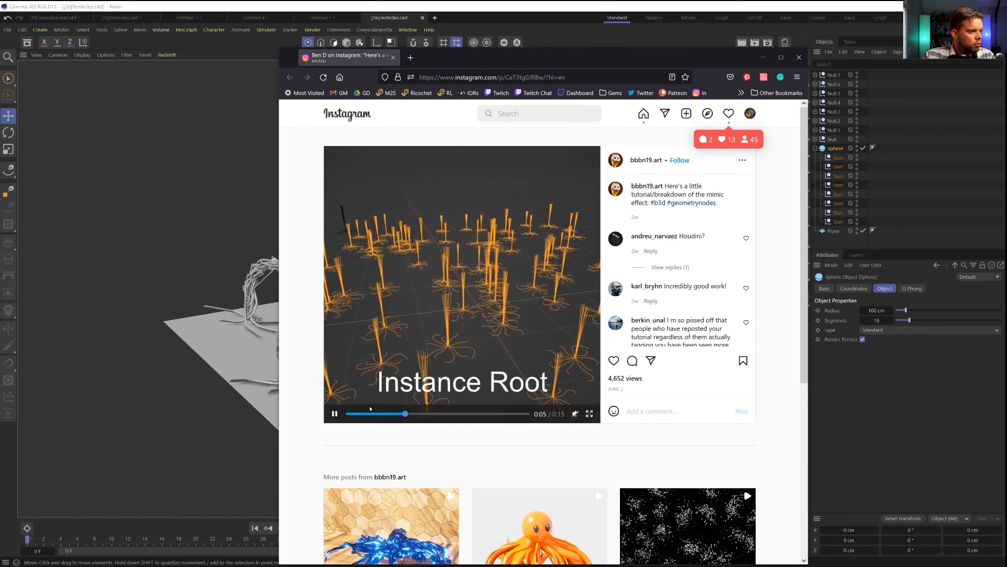
left_click_drag(369, 413, 290, 418)
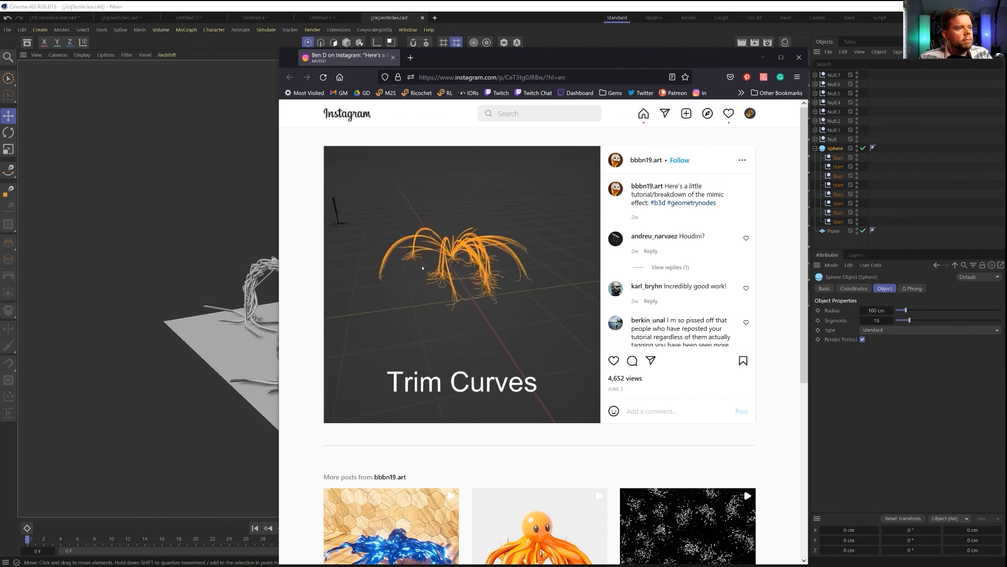
left_click_drag(447, 64, 528, 33)
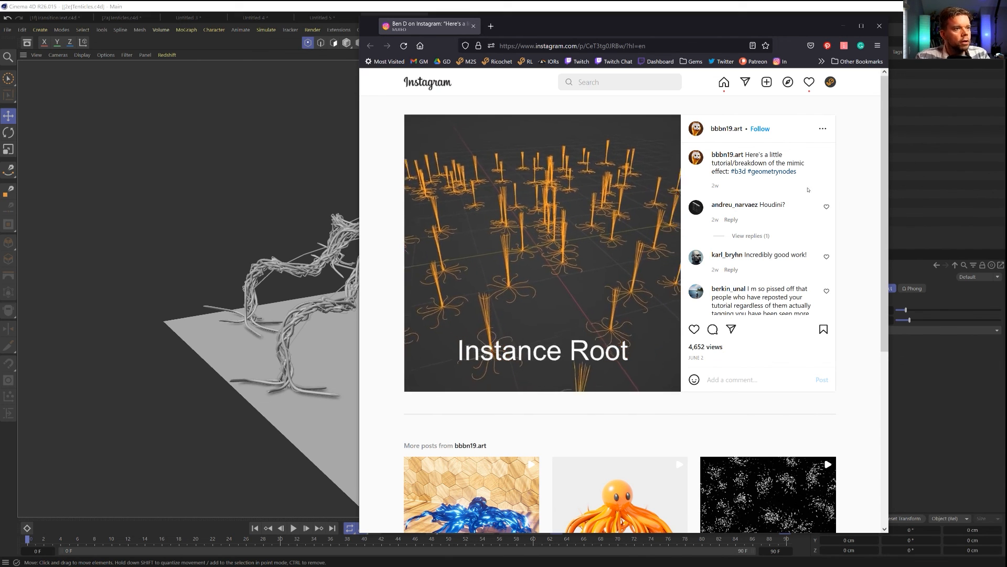
scroll(571, 274, "down", 4)
scroll(570, 274, "up", 4)
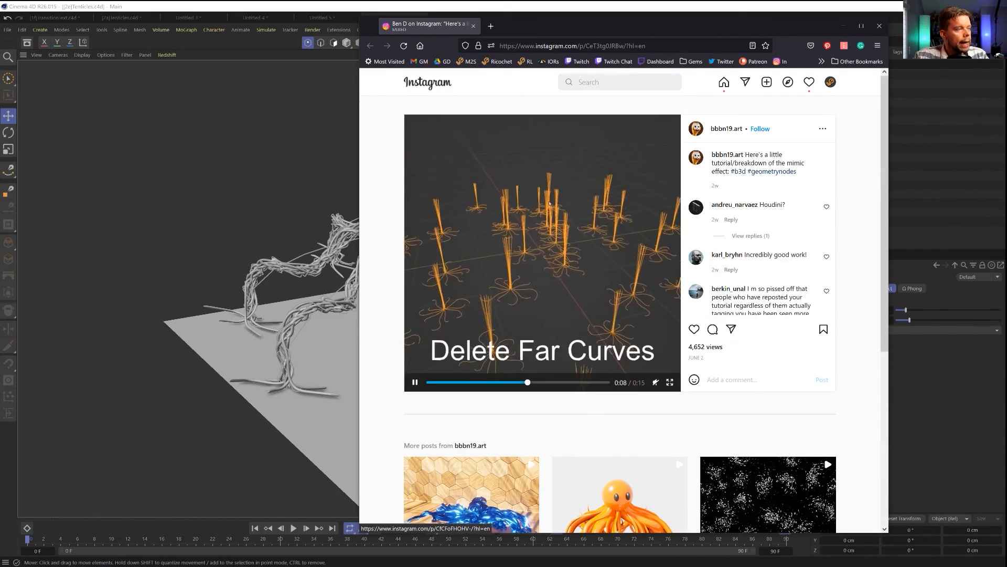
left_click(474, 26)
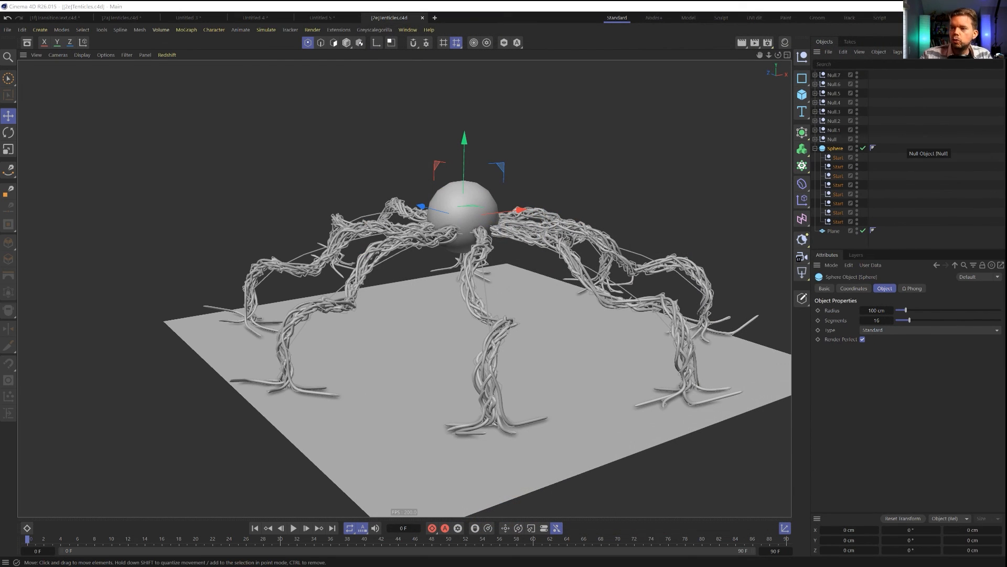